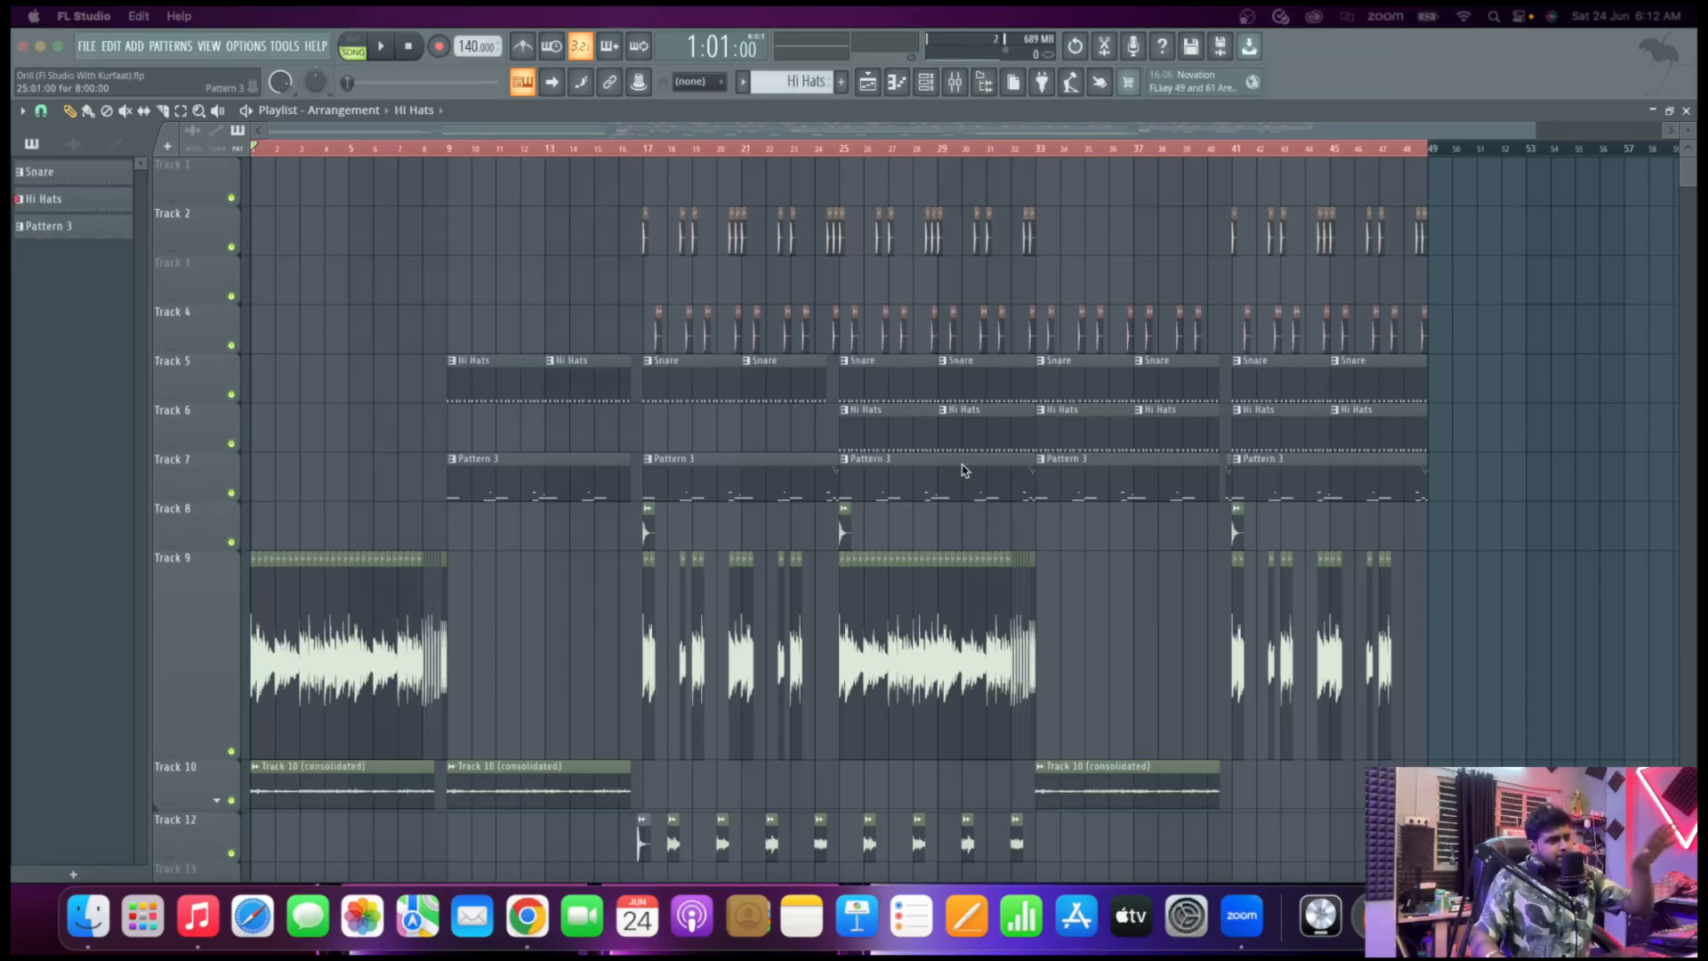
Play the arrangement from bar 1, examine how the drum, melody and effect clips are laid out across the tracks, and stop playback
scroll(904, 438, down, 3)
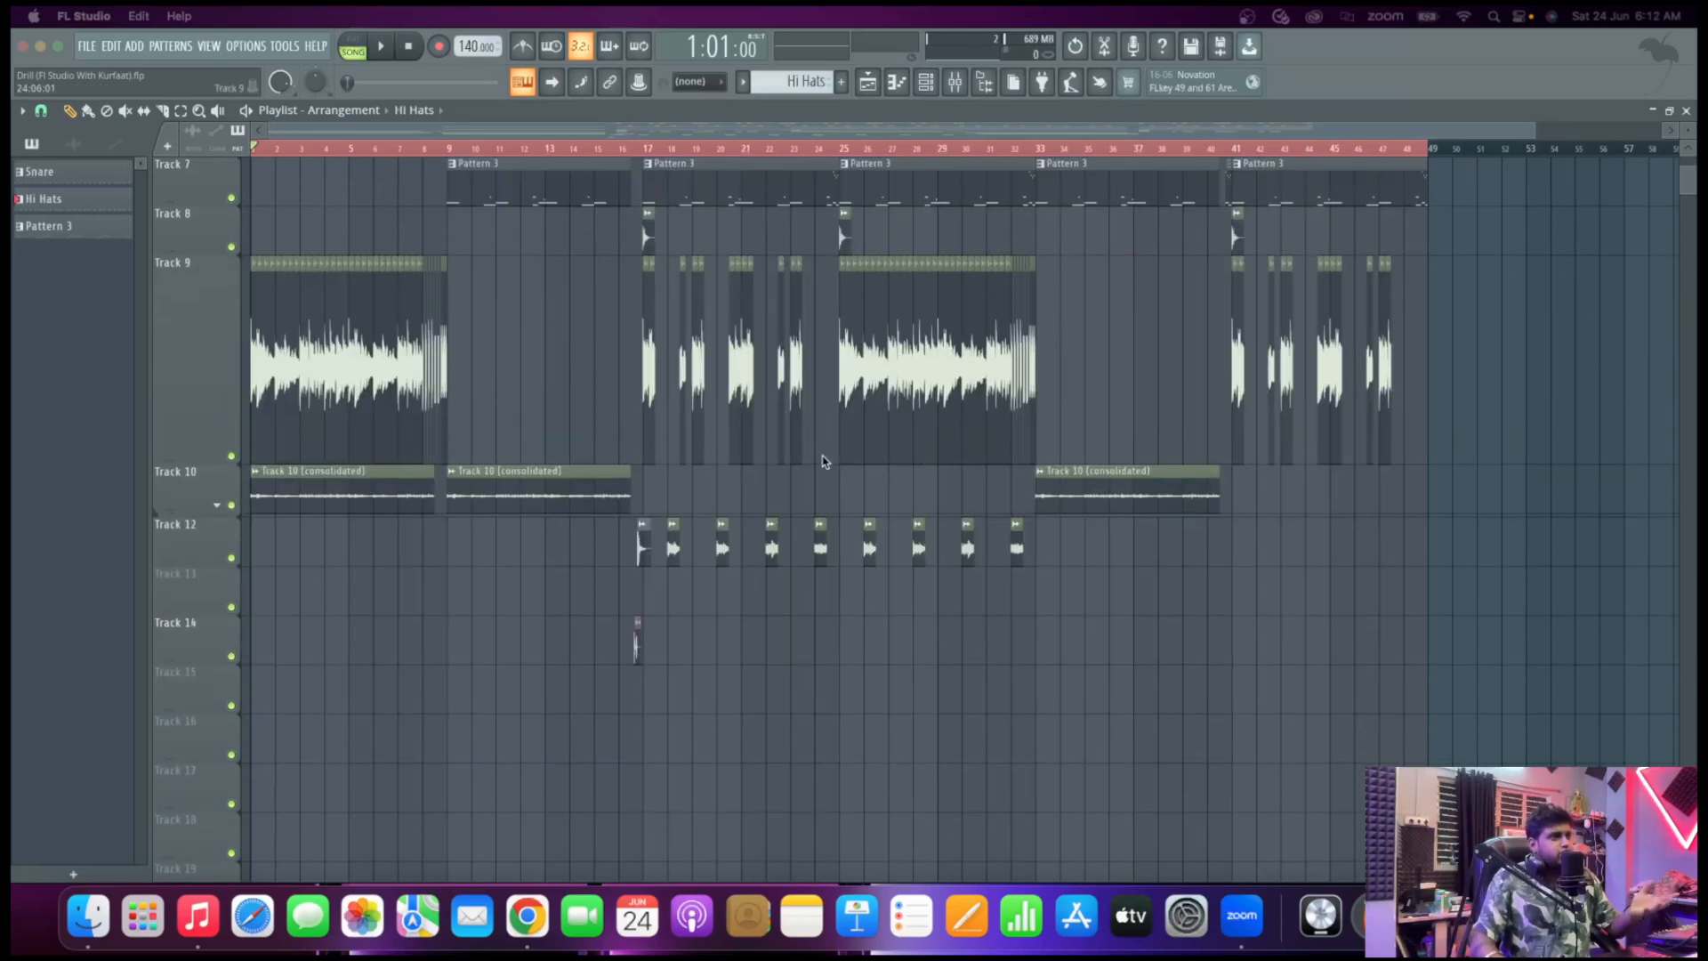
scroll(827, 457, up, 3)
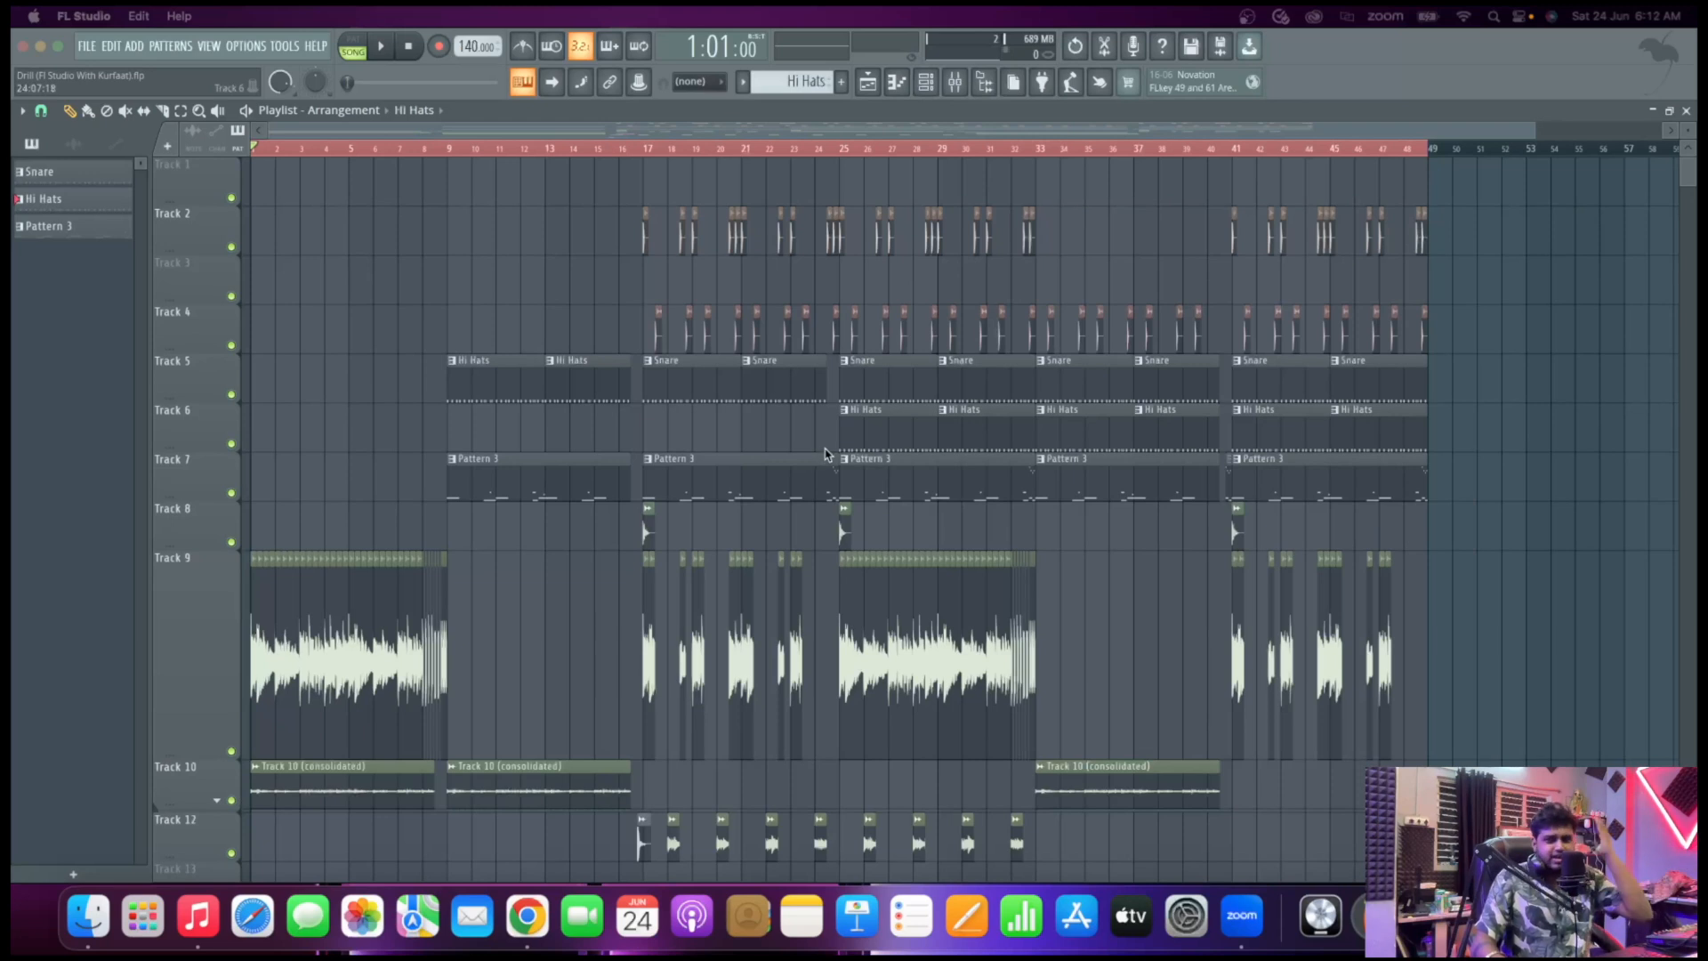
scroll(623, 409, down, 3)
scroll(567, 408, up, 3)
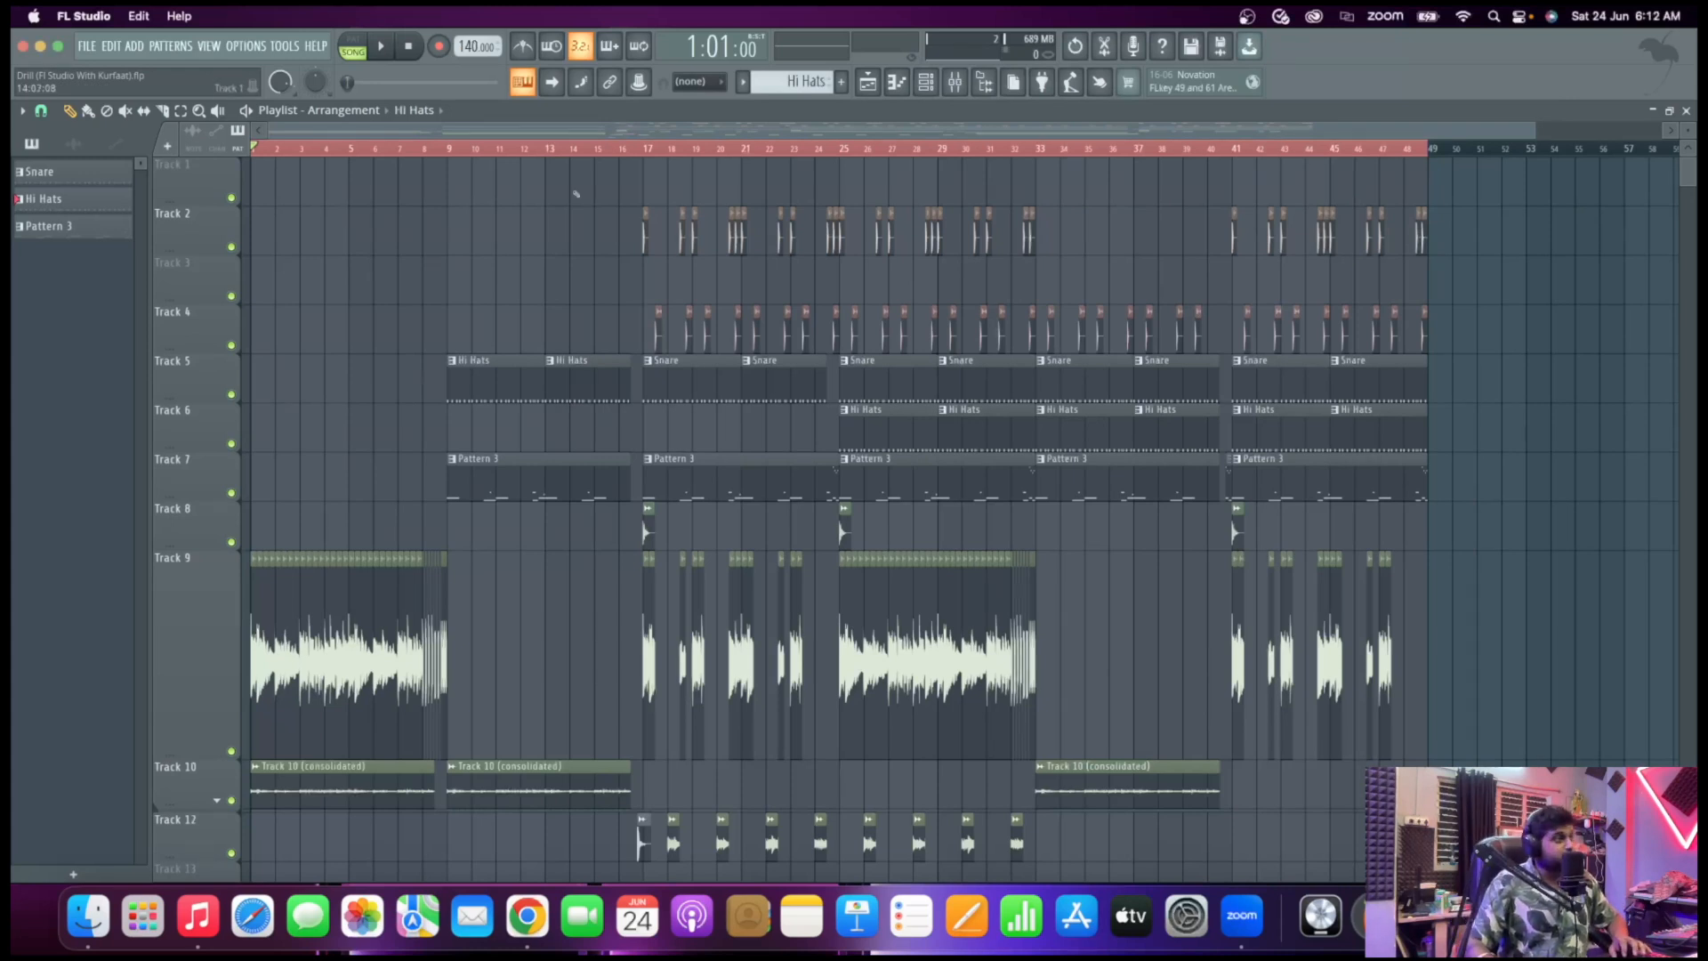
key(space)
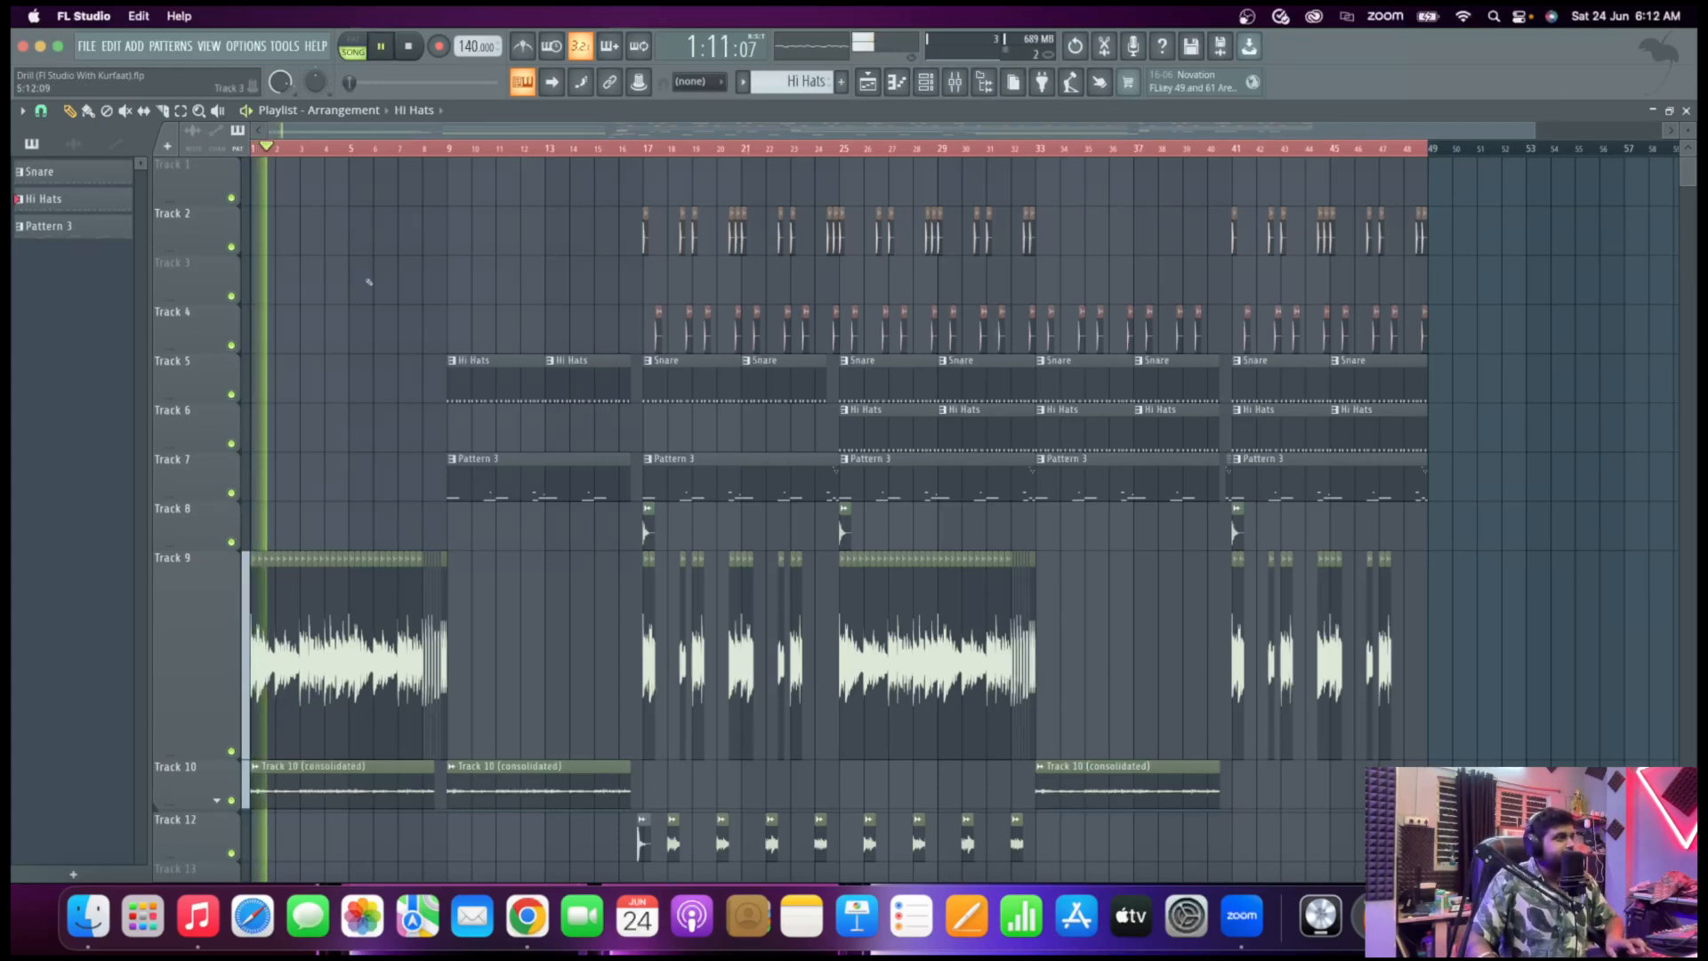
scroll(494, 240, up, 4)
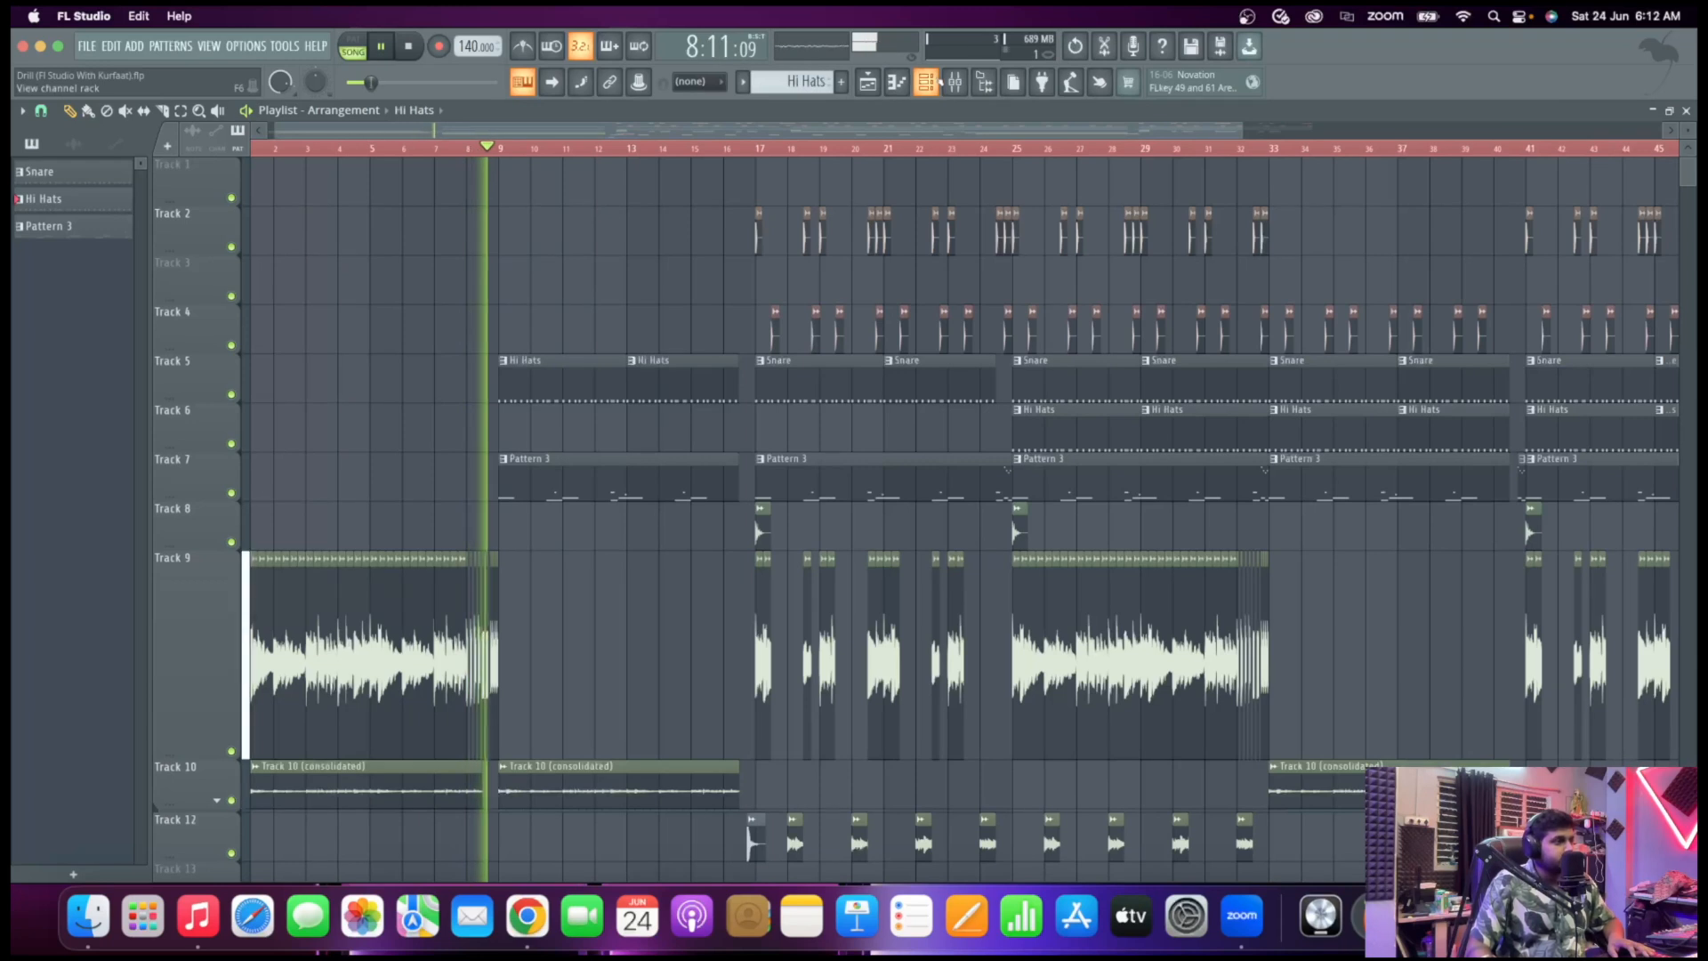
scroll(710, 249, down, 3)
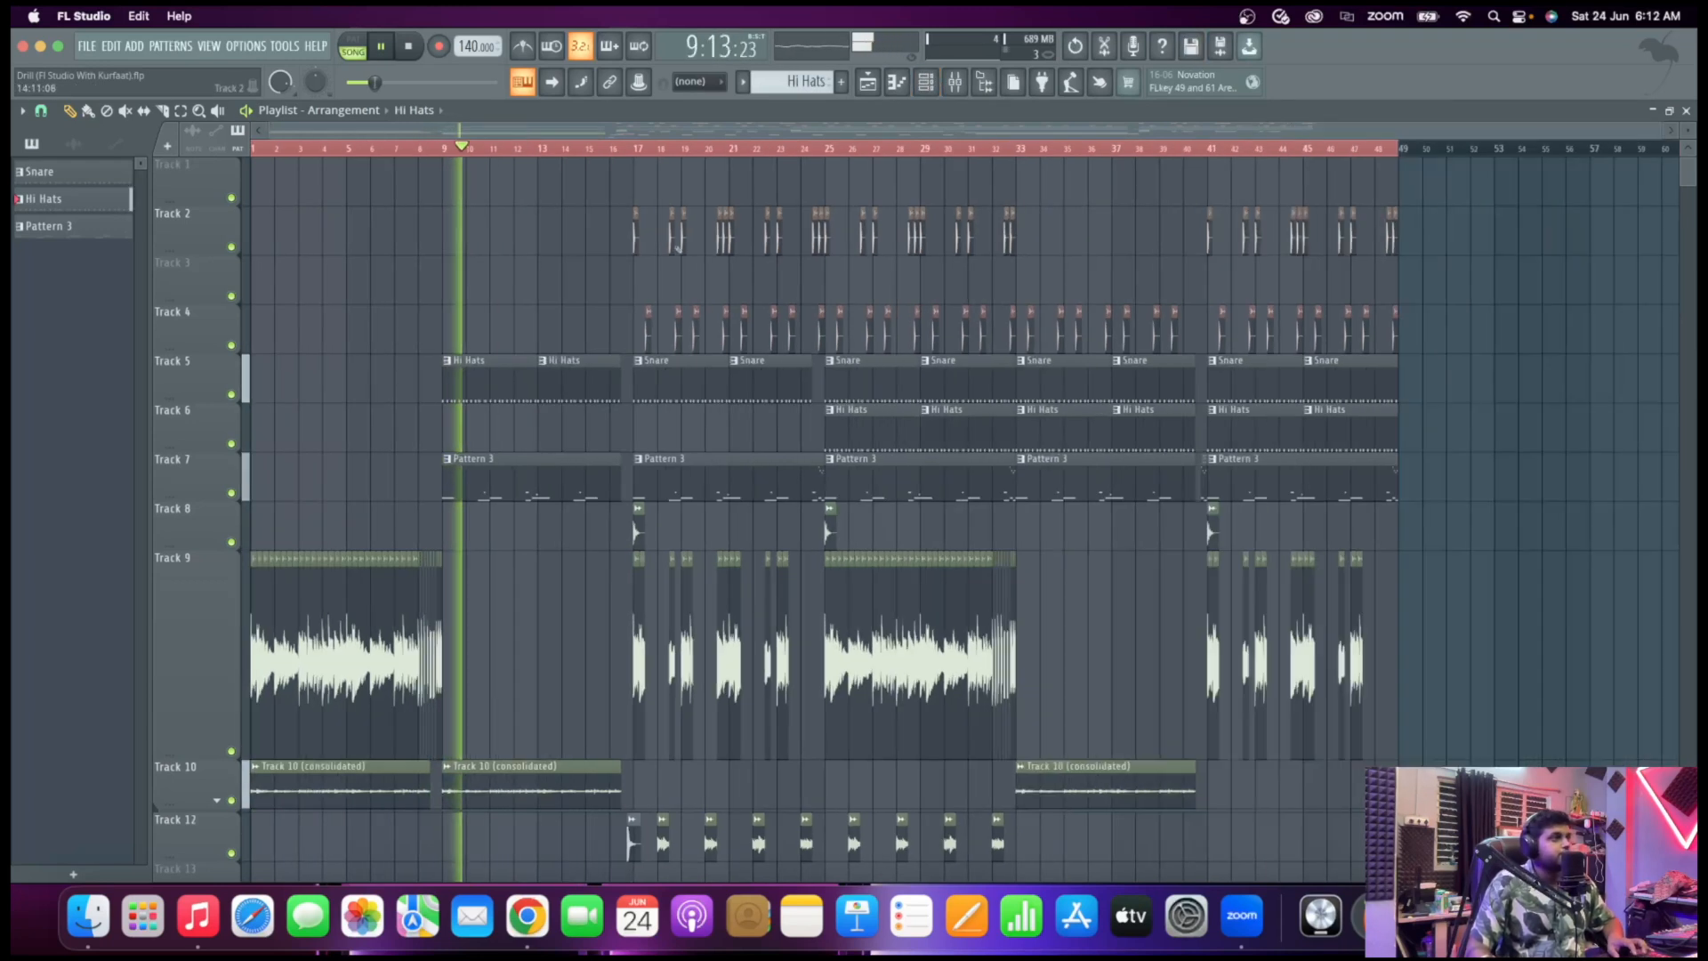
scroll(599, 277, up, 3)
scroll(562, 257, up, 2)
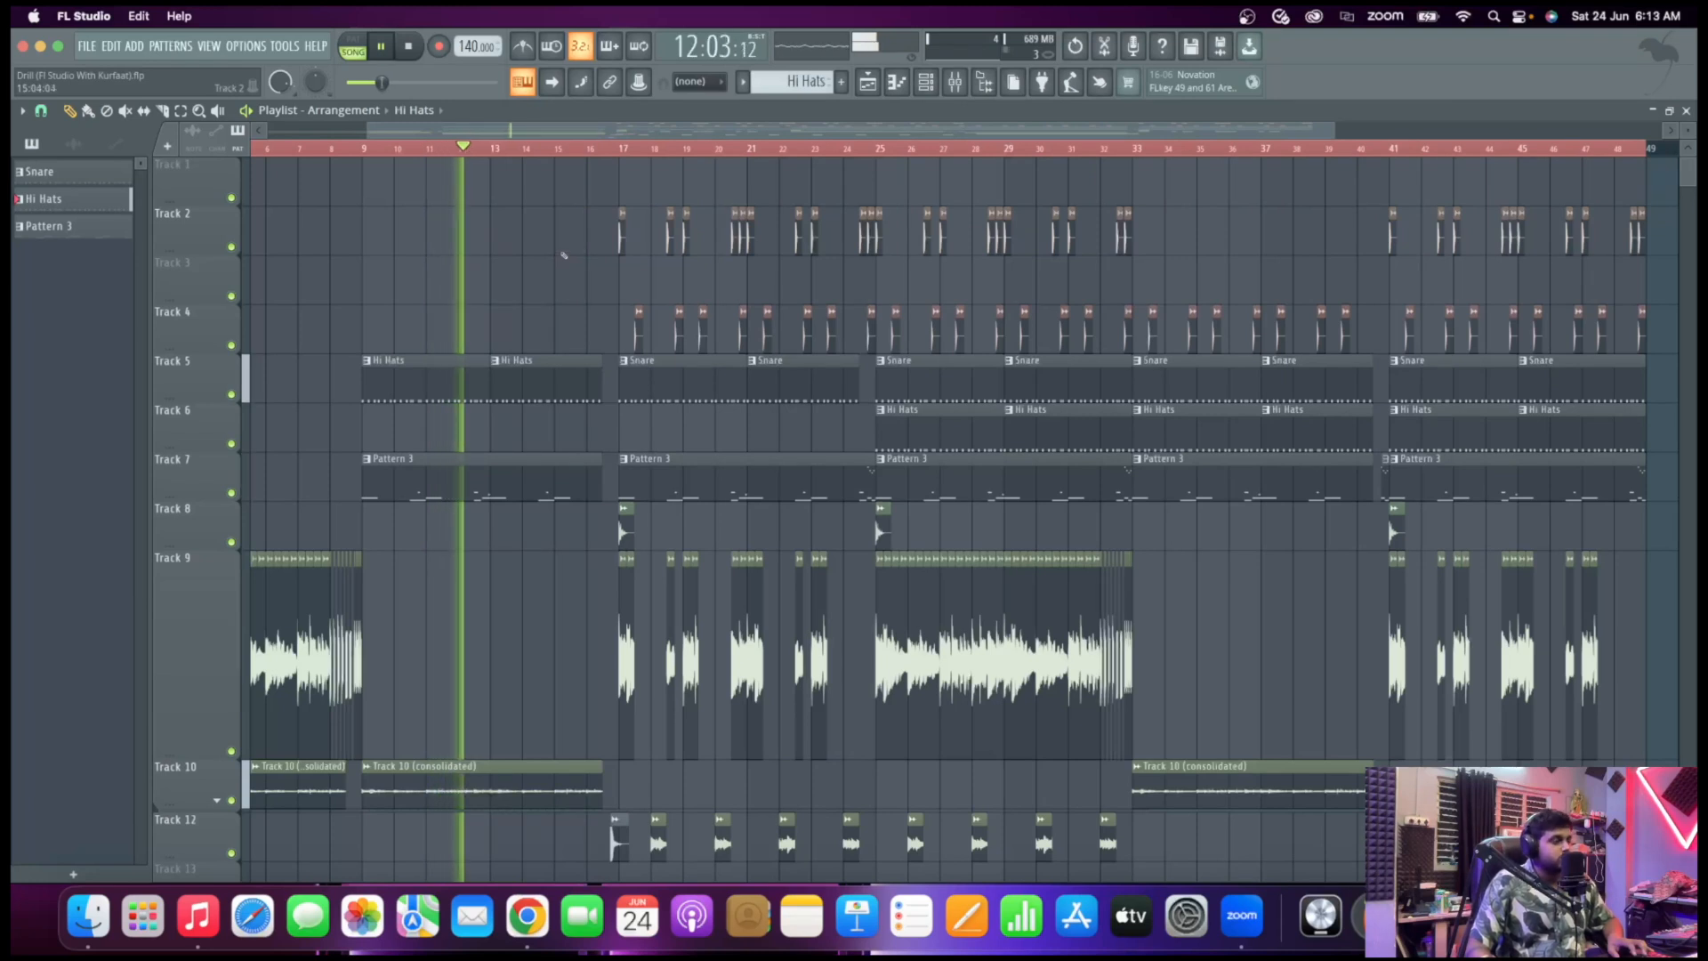
scroll(562, 256, up, 2)
scroll(563, 255, down, 2)
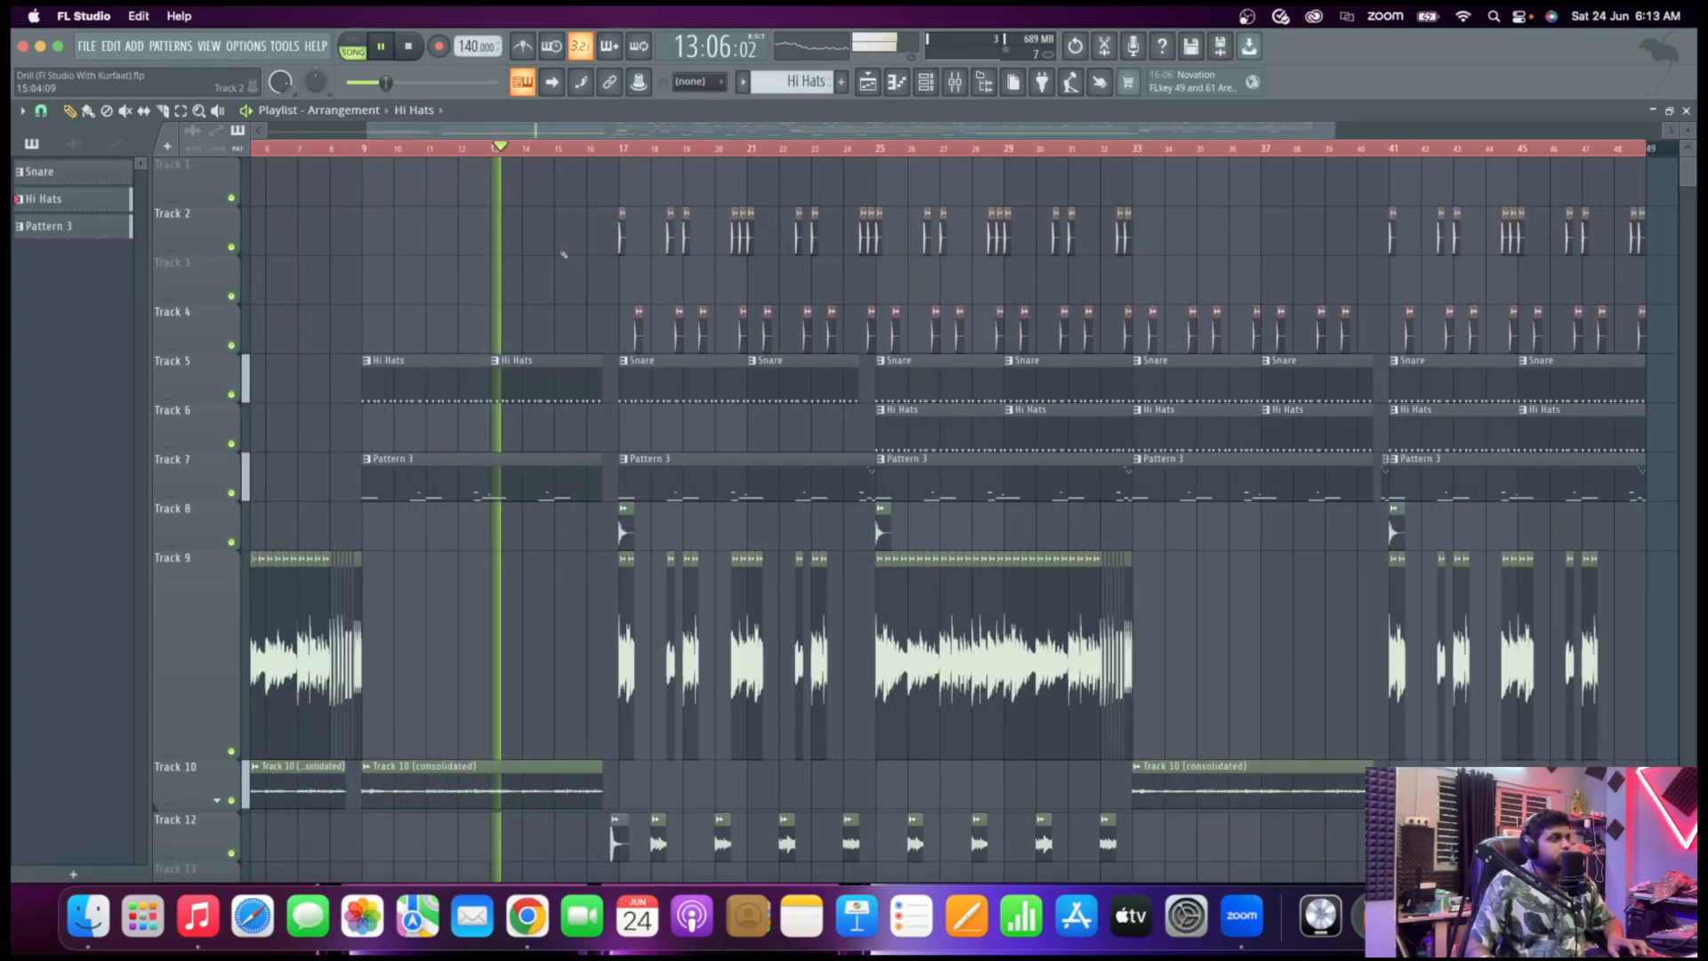
scroll(582, 294, down, 2)
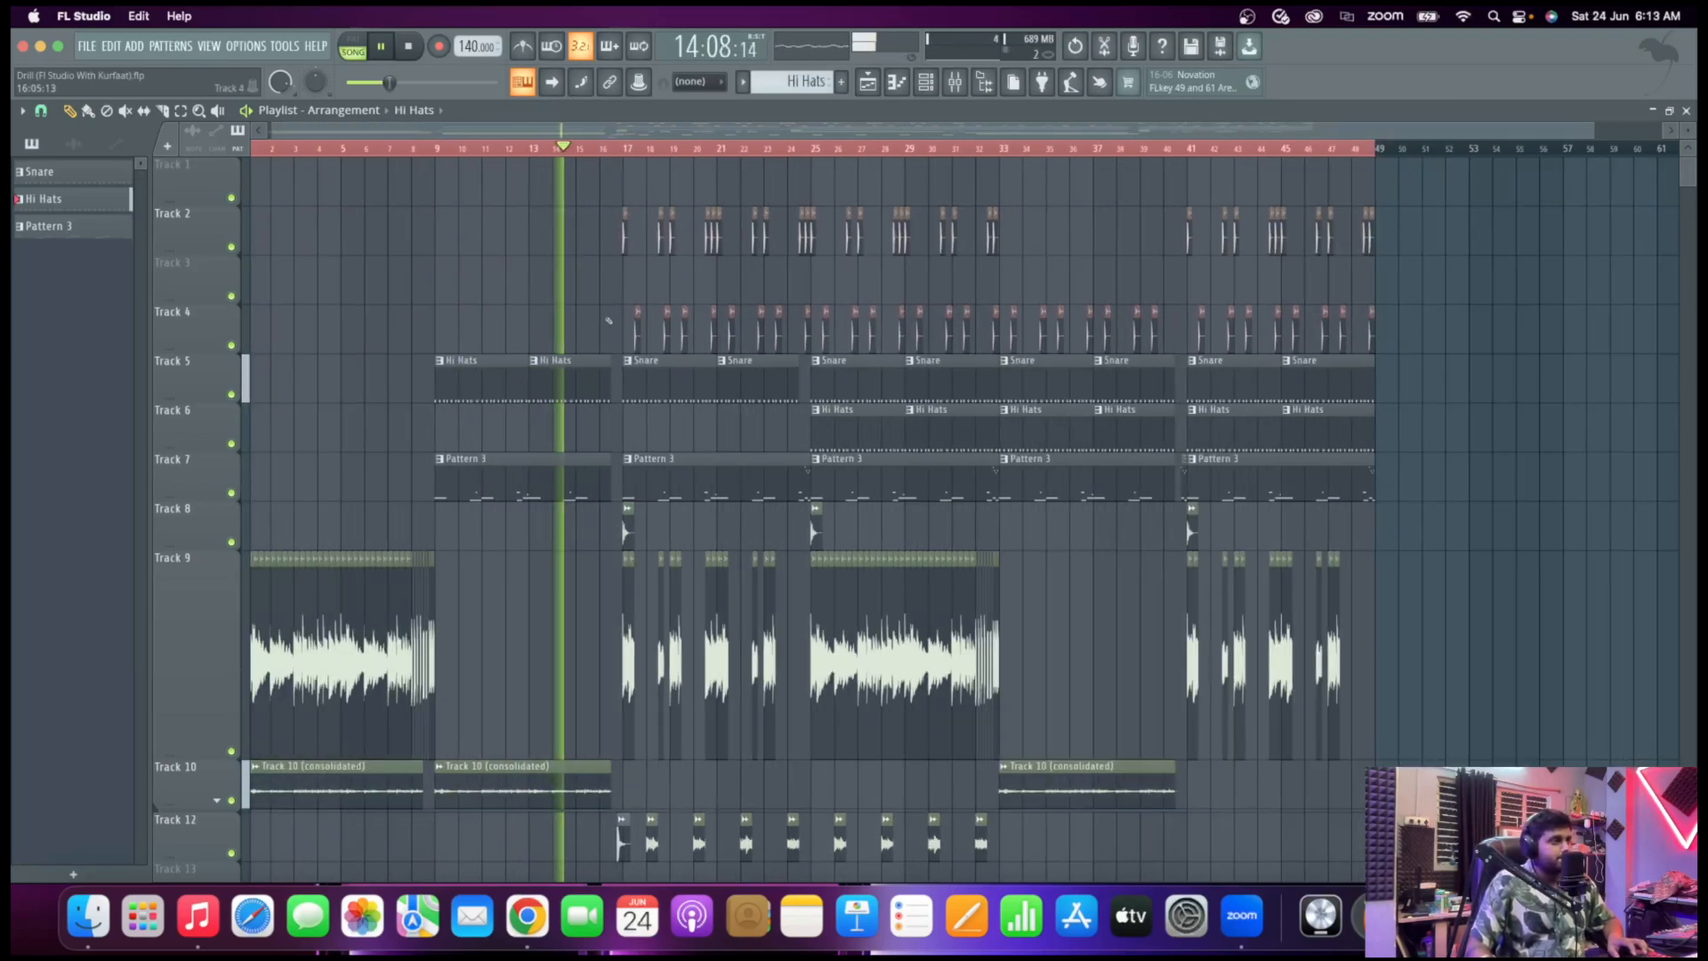
scroll(611, 303, up, 3)
scroll(616, 307, down, 2)
scroll(617, 311, down, 2)
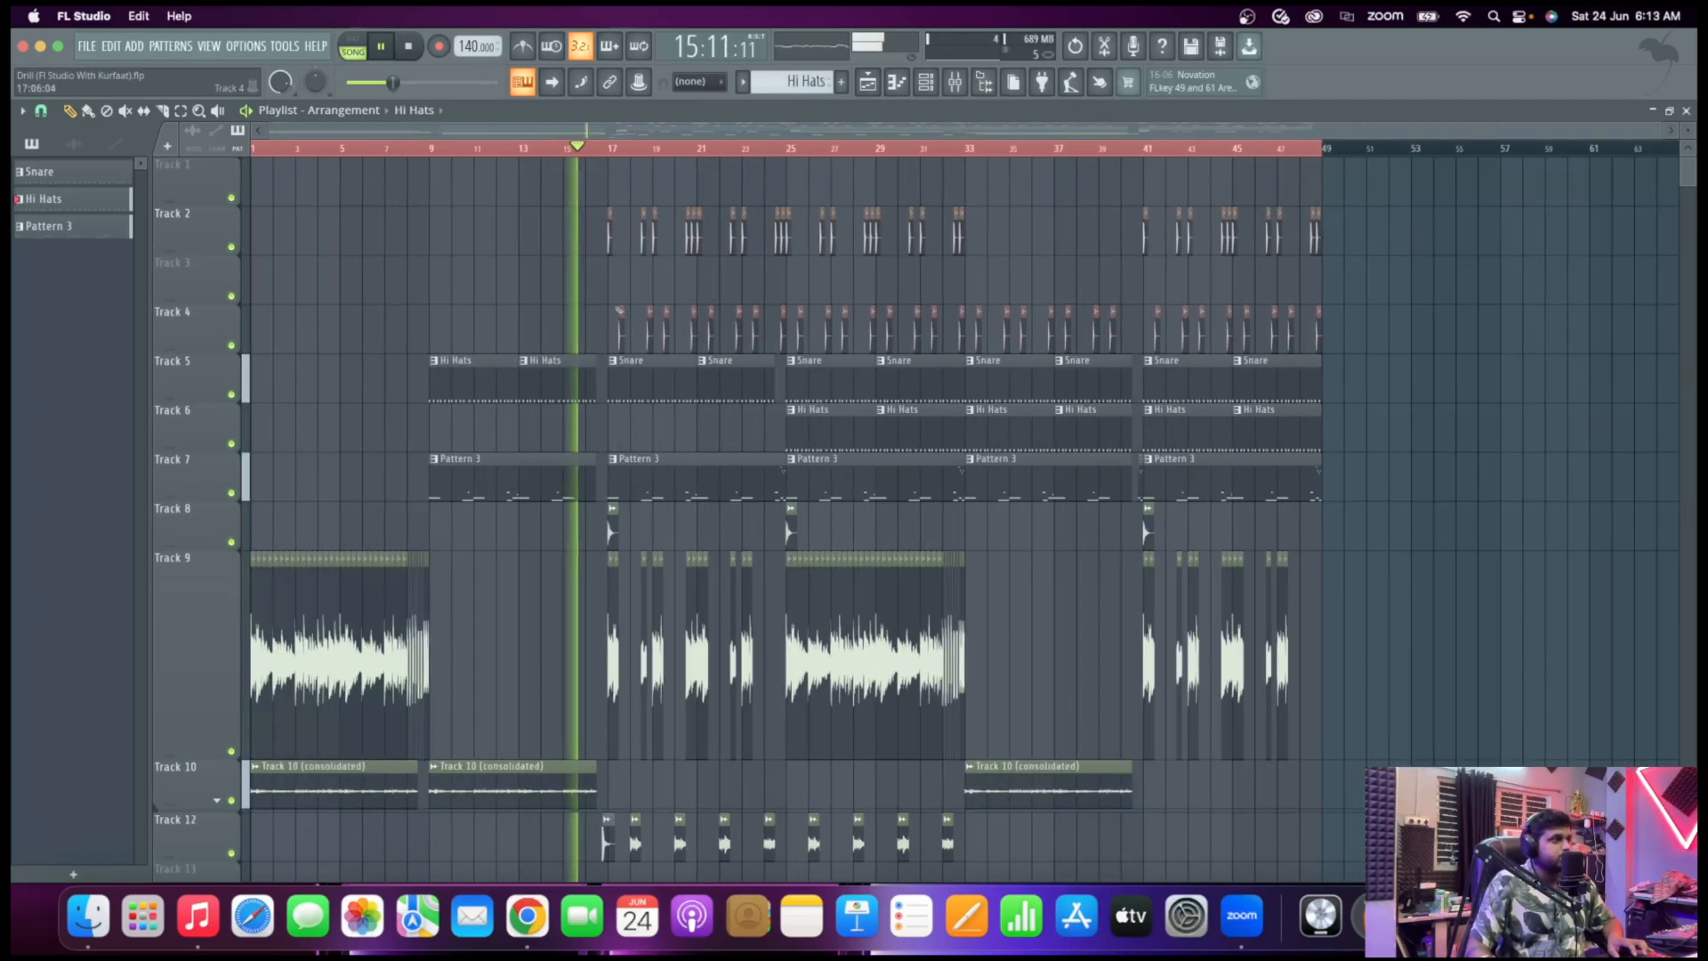
scroll(650, 289, up, 3)
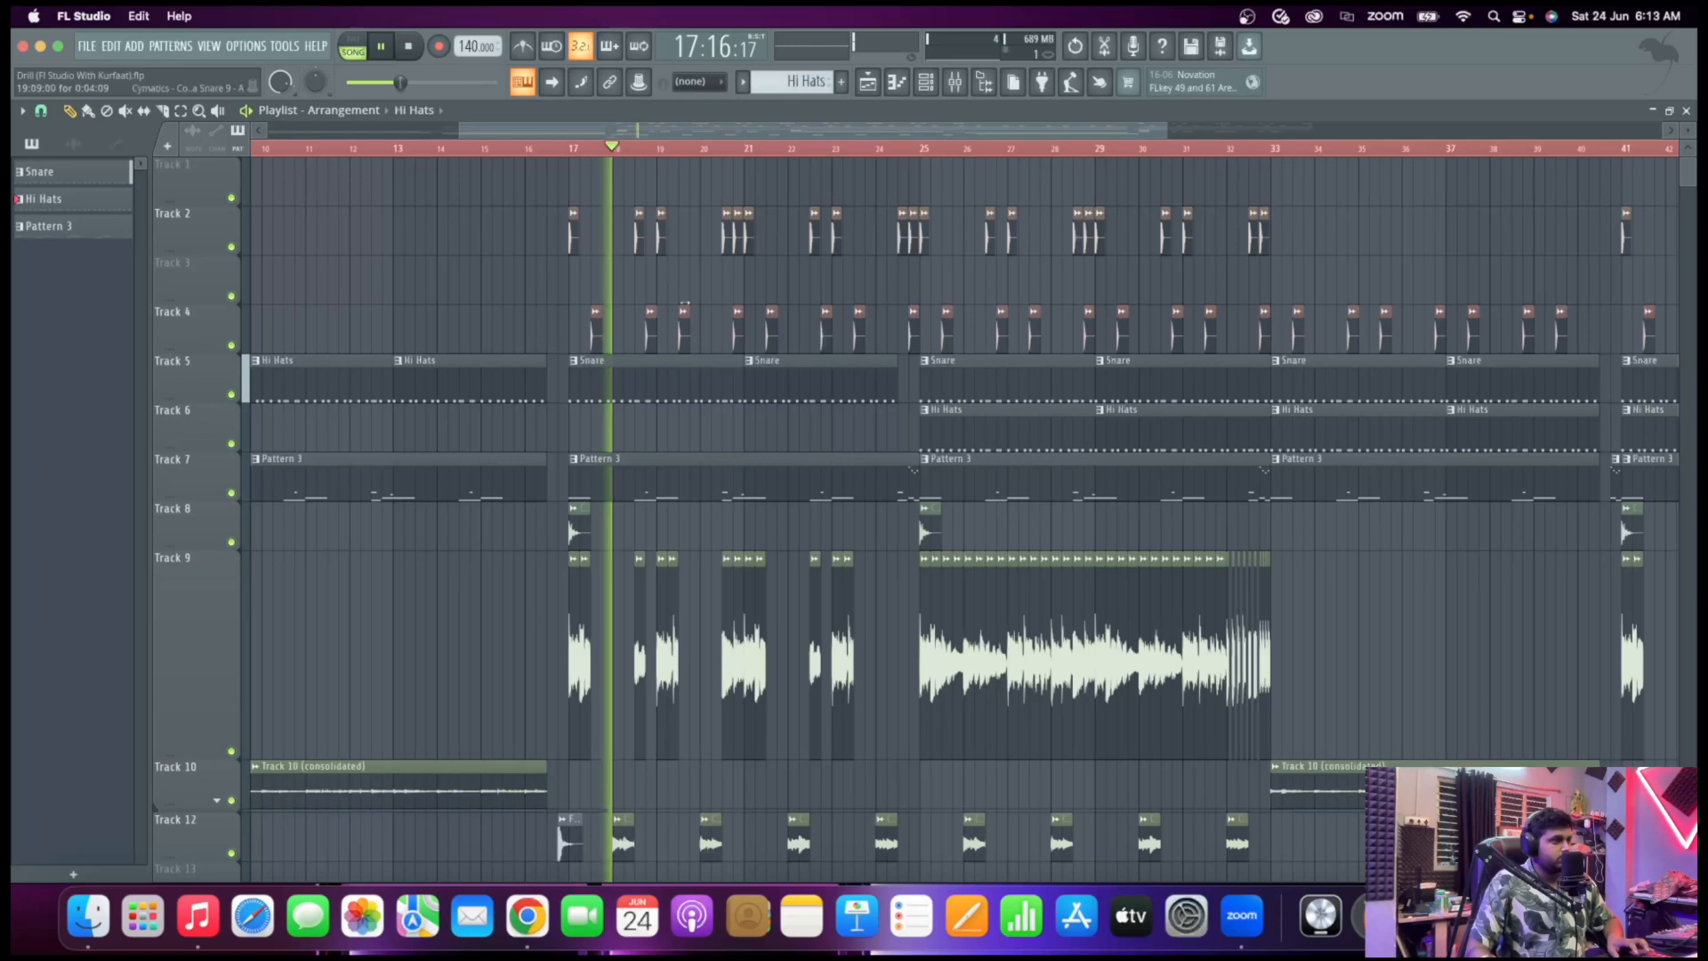
scroll(662, 290, down, 3)
scroll(703, 294, up, 3)
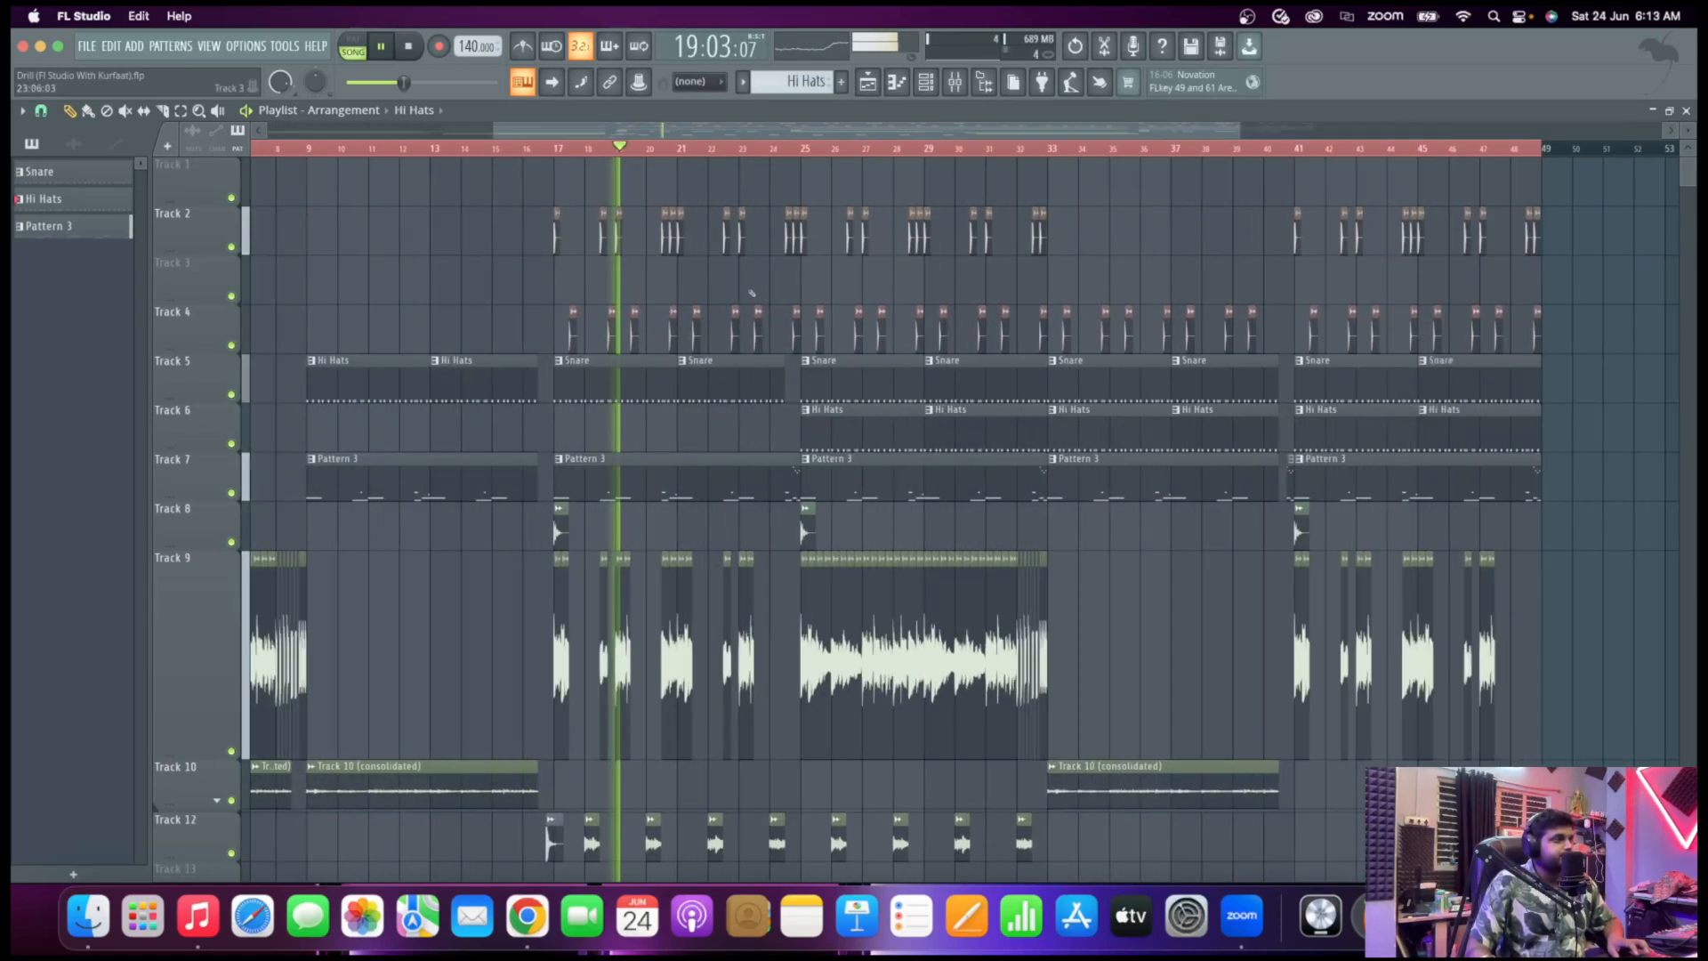
scroll(729, 293, down, 2)
scroll(750, 292, up, 1)
scroll(749, 292, up, 1)
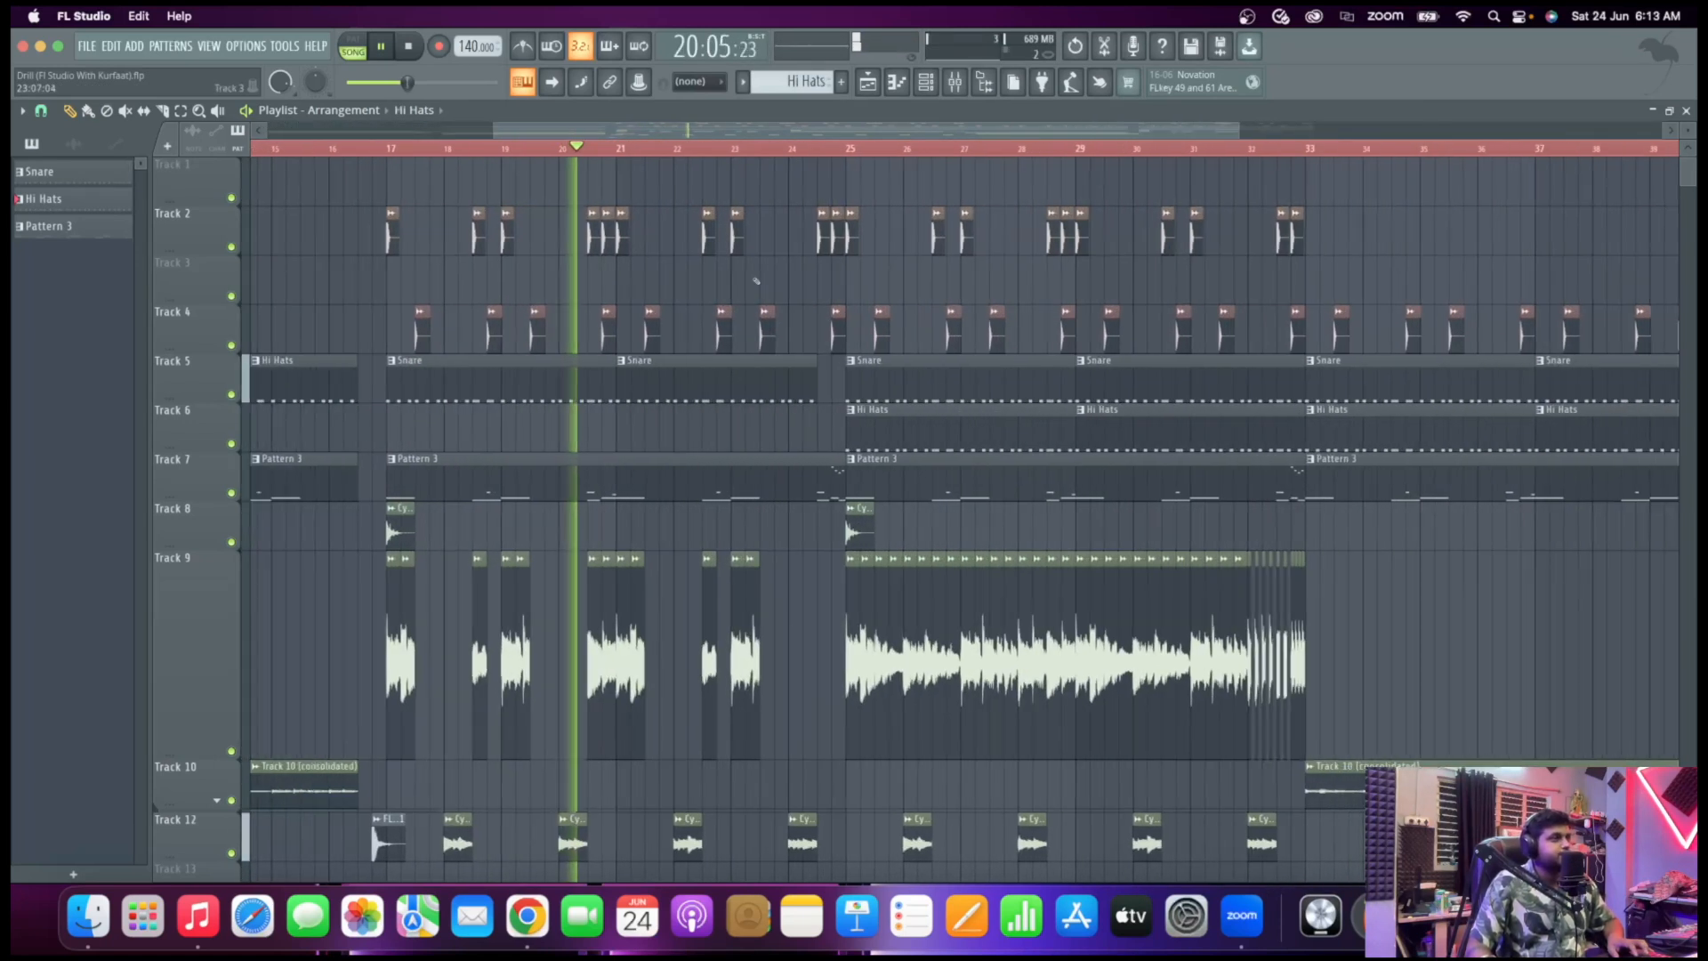
scroll(750, 292, down, 2)
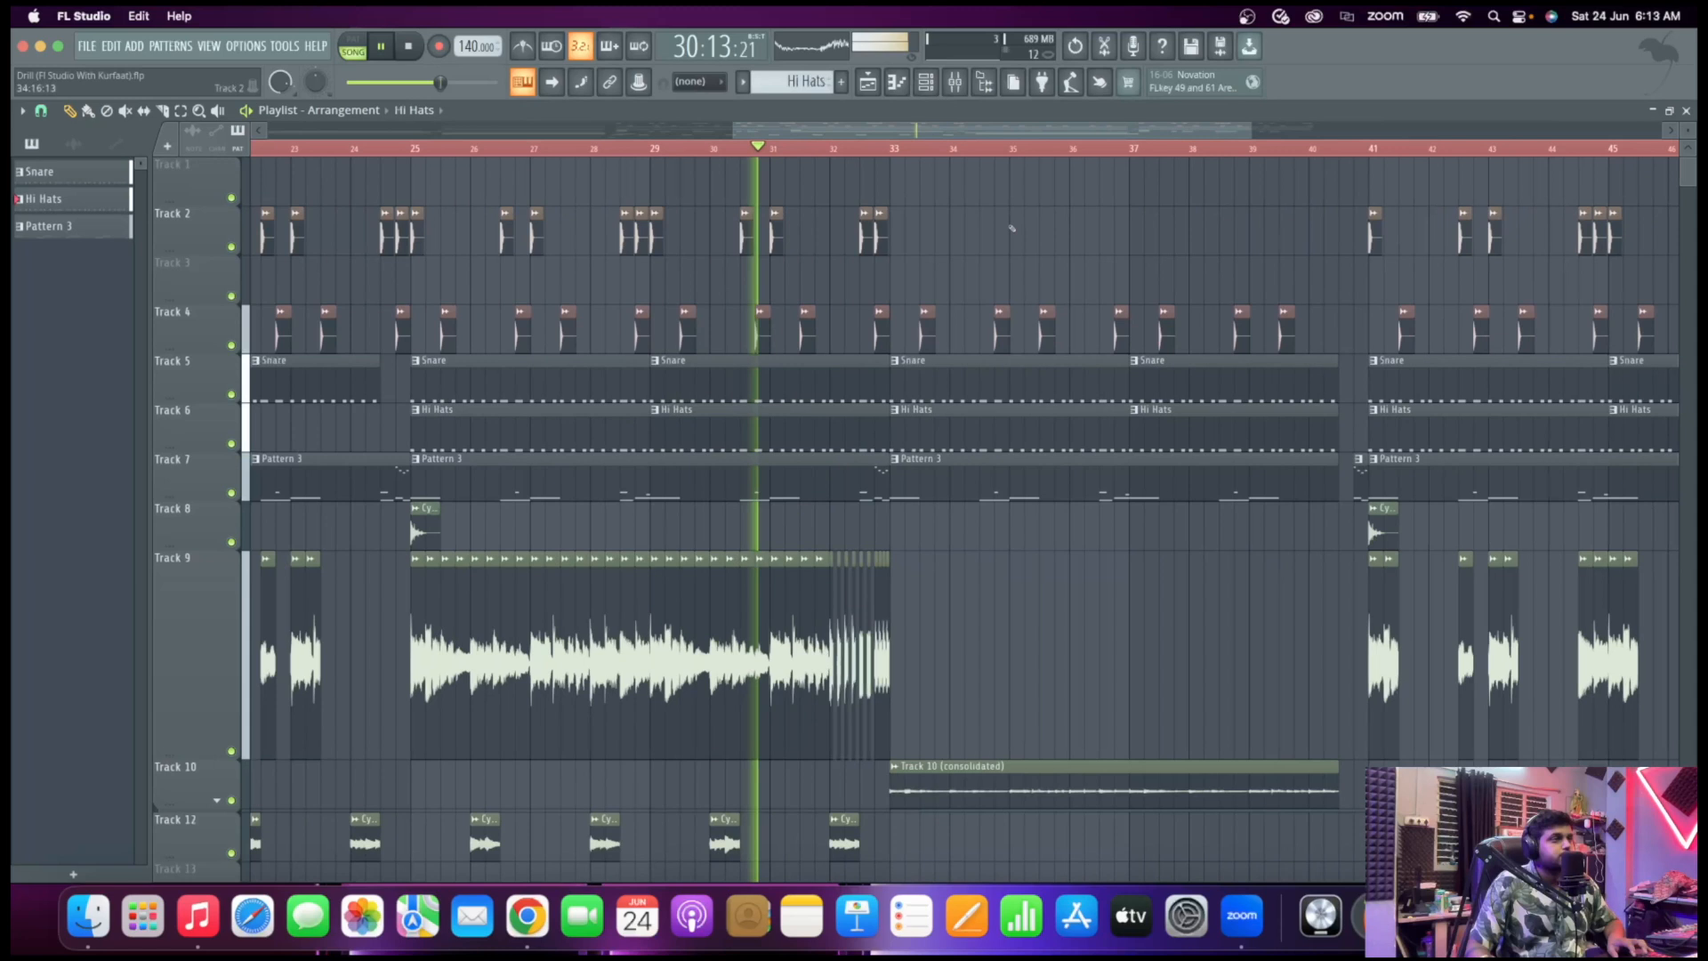
scroll(974, 226, up, 4)
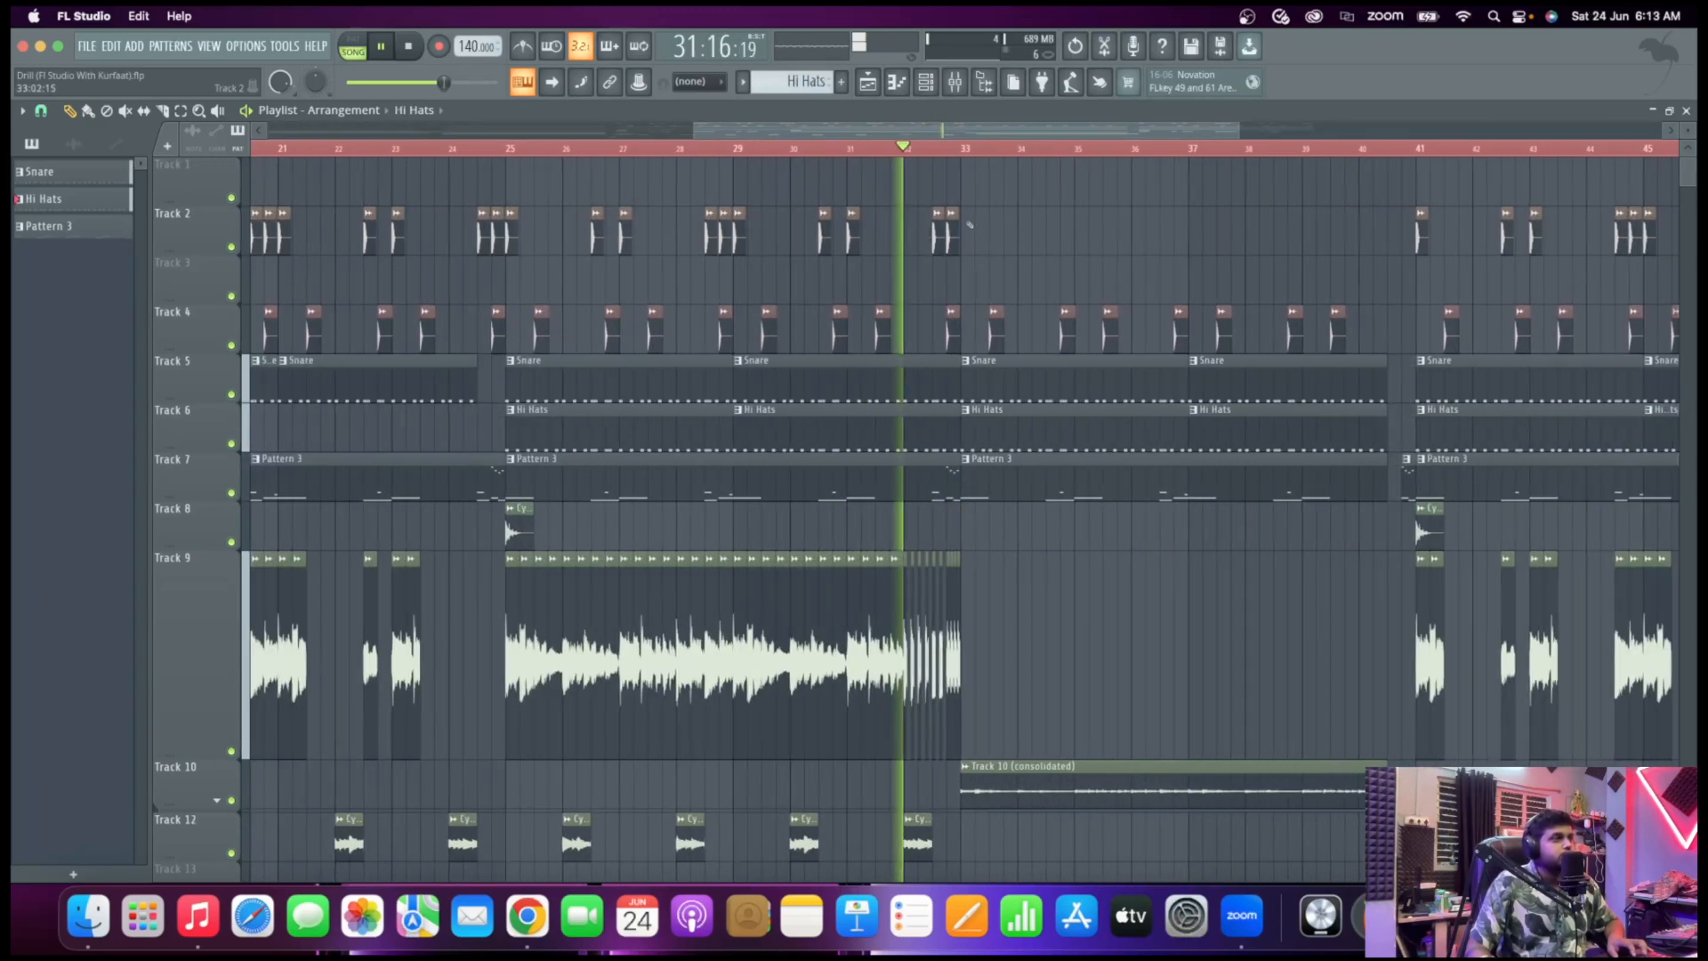
key(space)
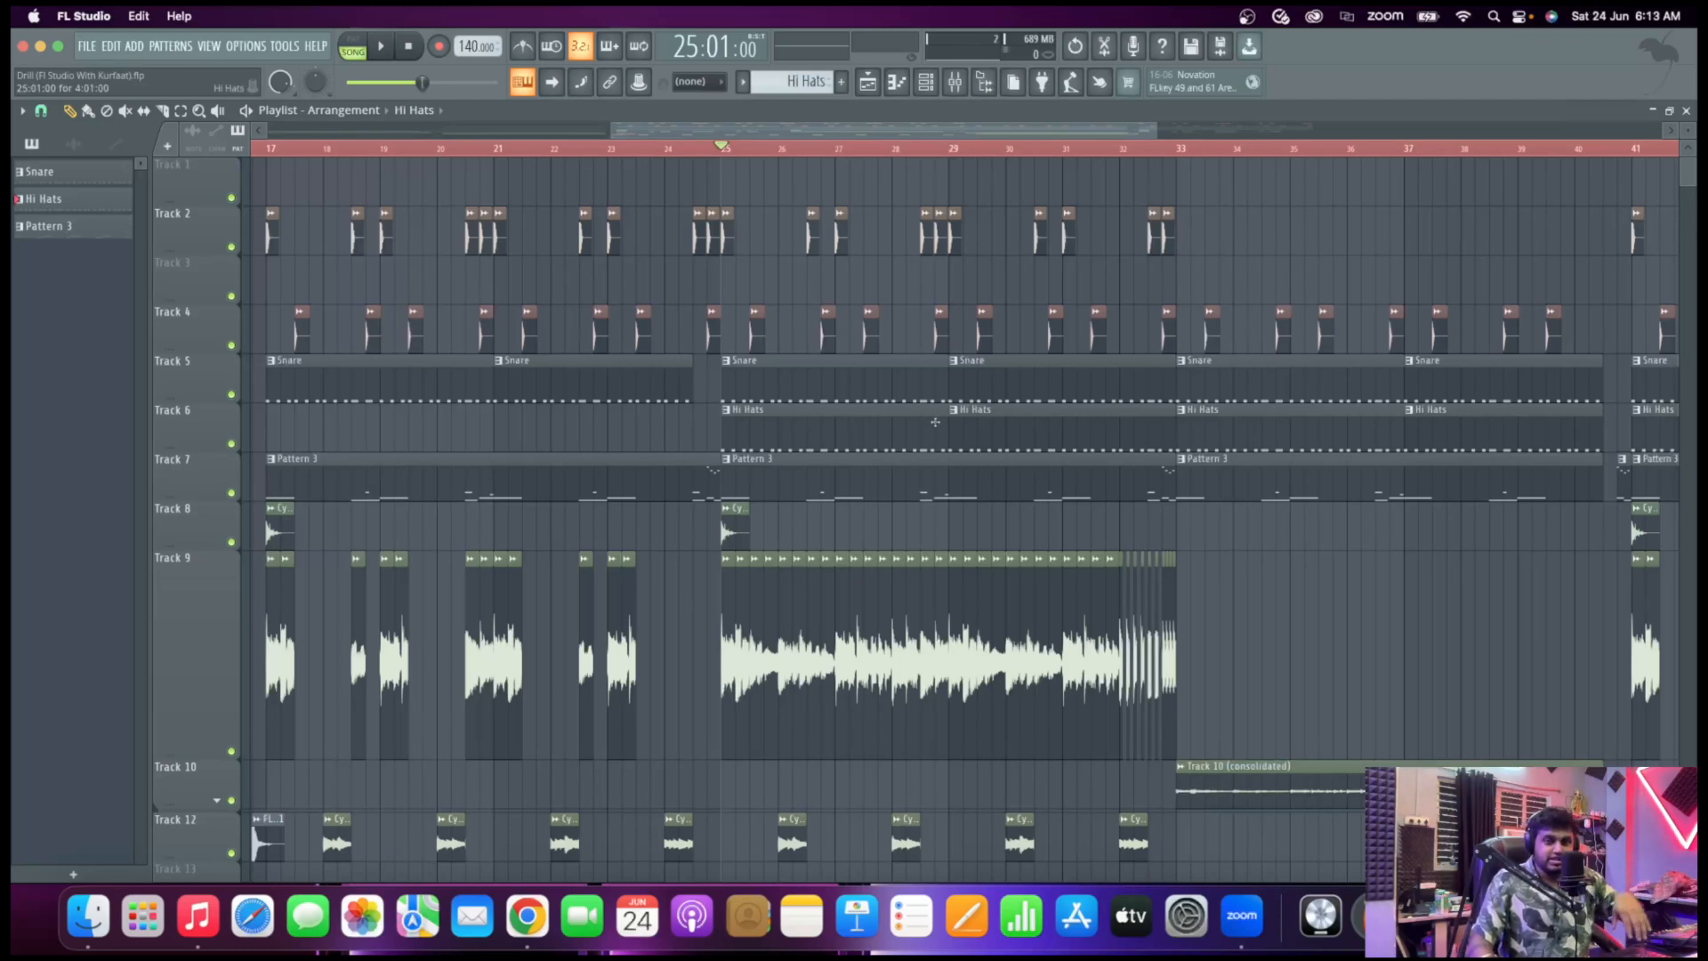
scroll(836, 405, down, 3)
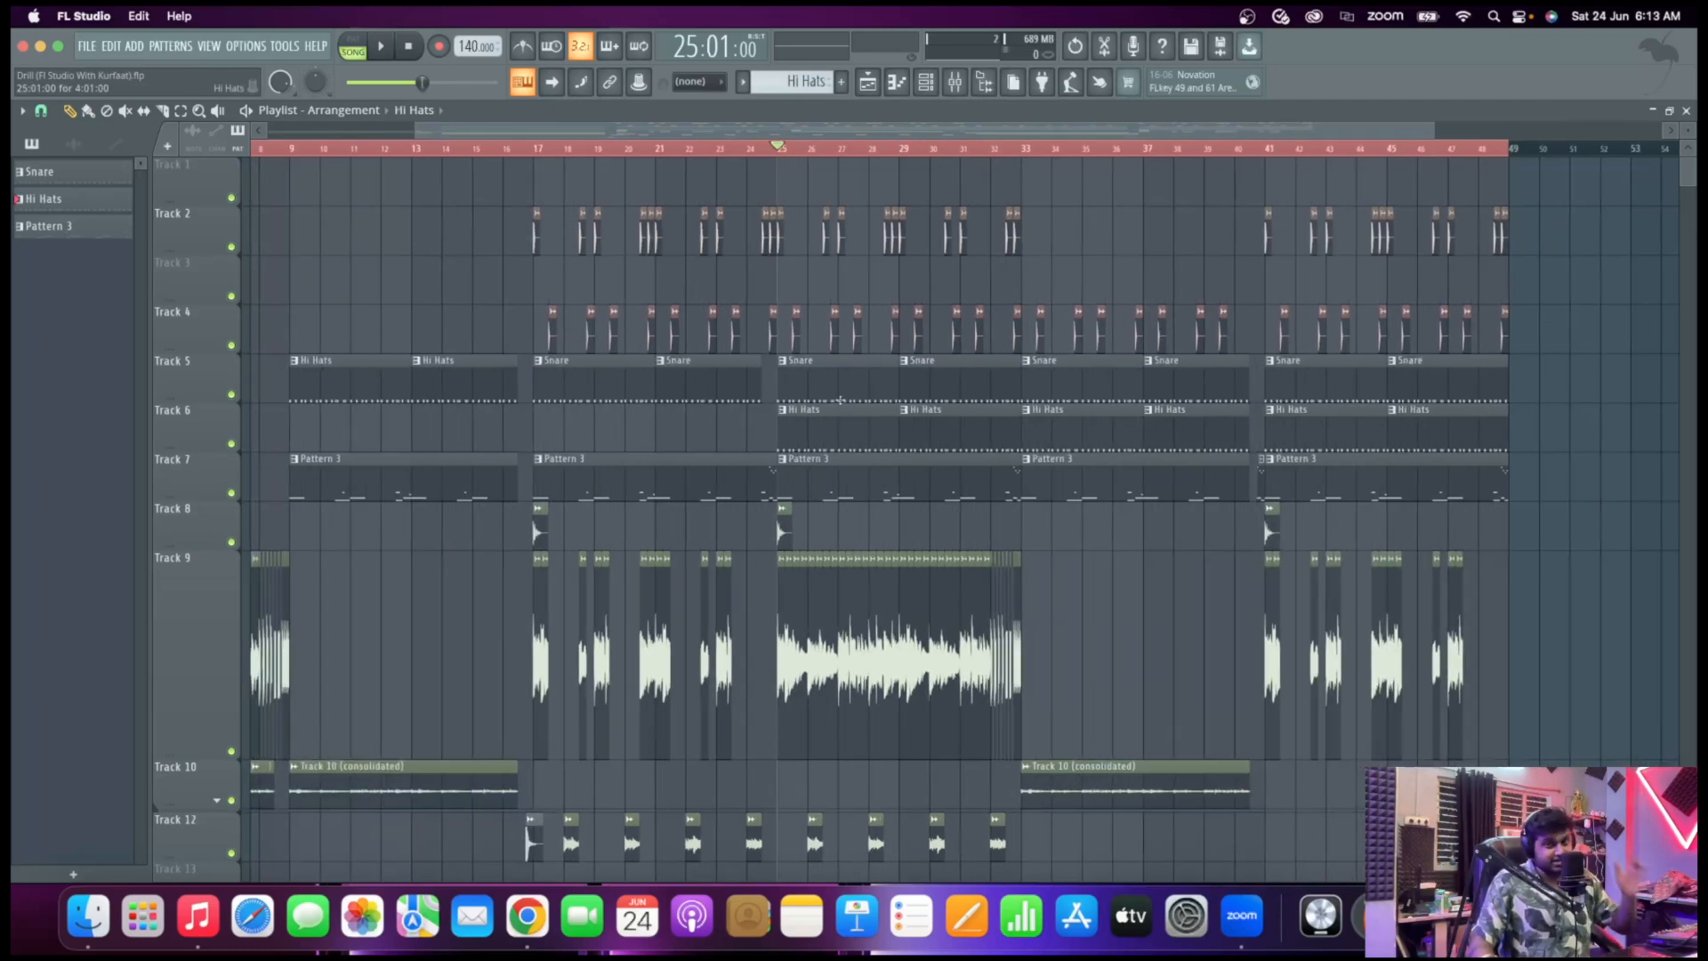
Open the channel rack and select all 14 channels
click(925, 81)
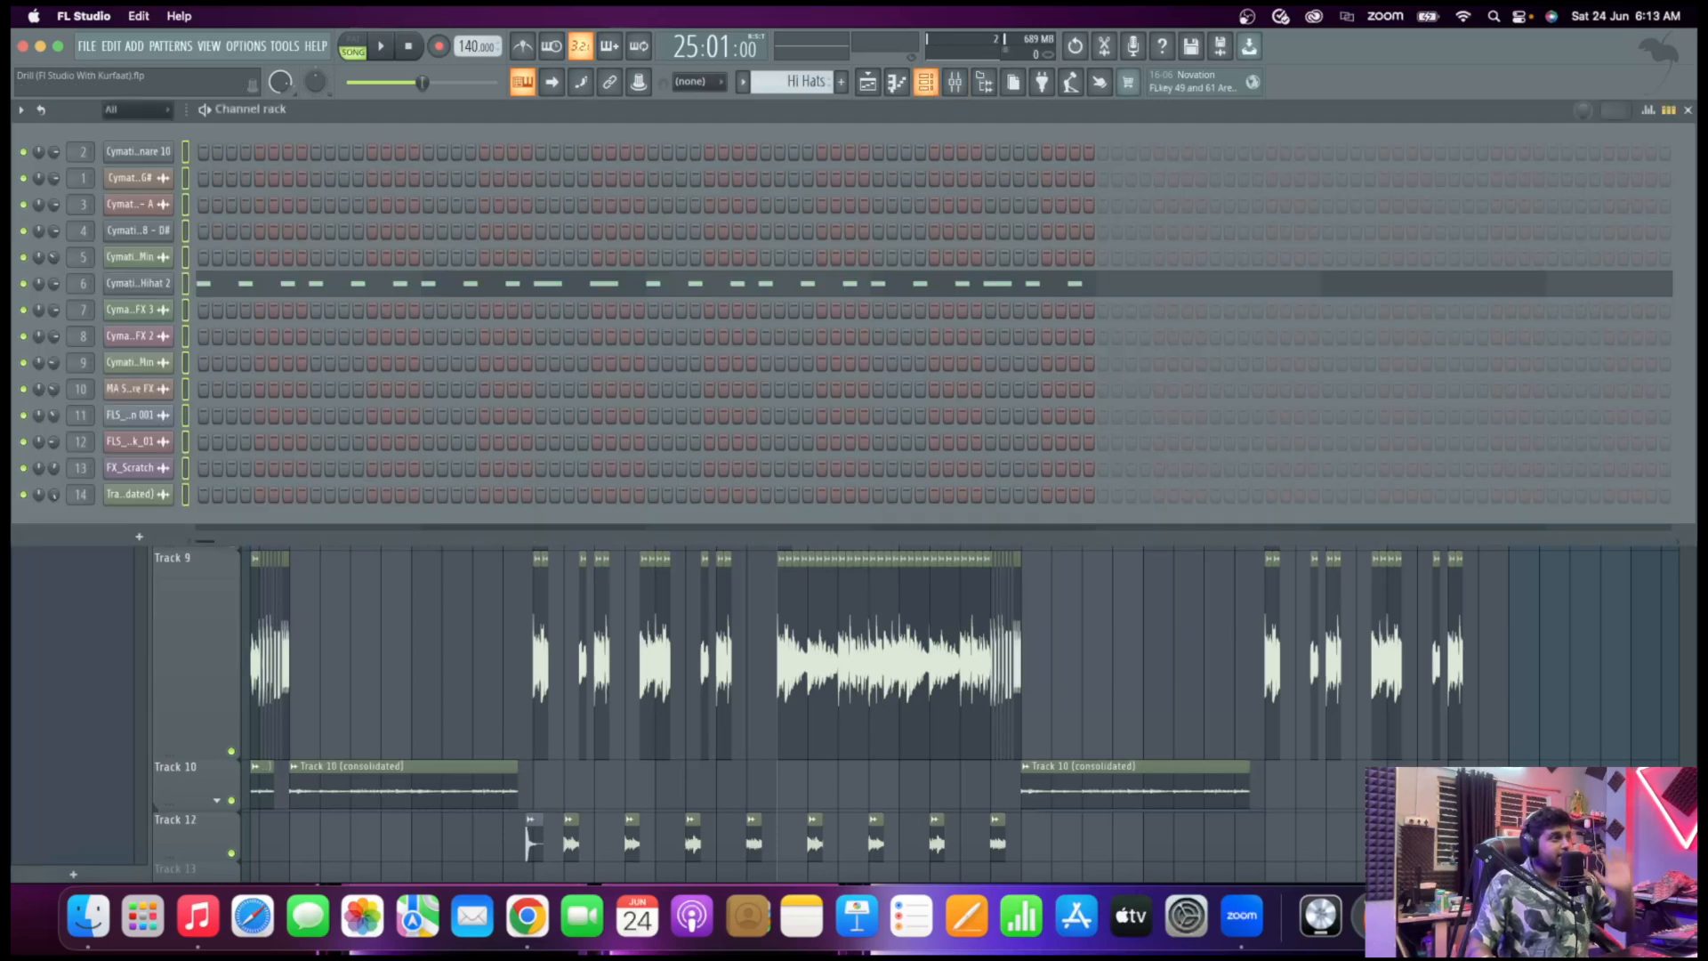
click(185, 152)
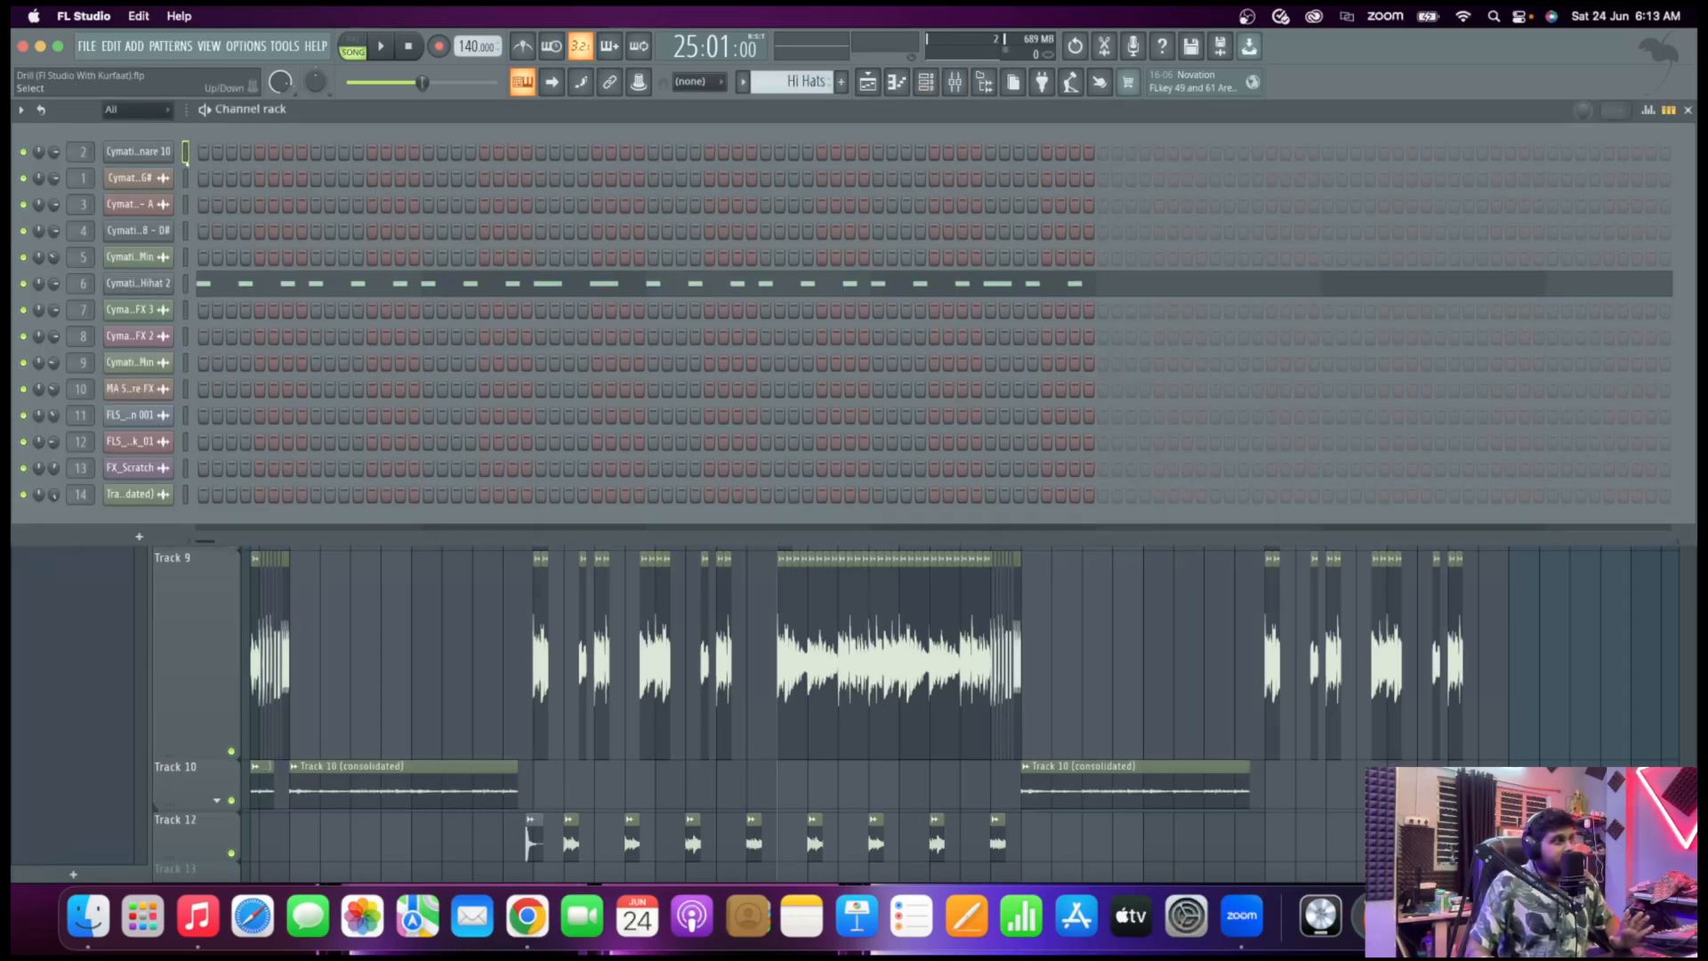
click(185, 152)
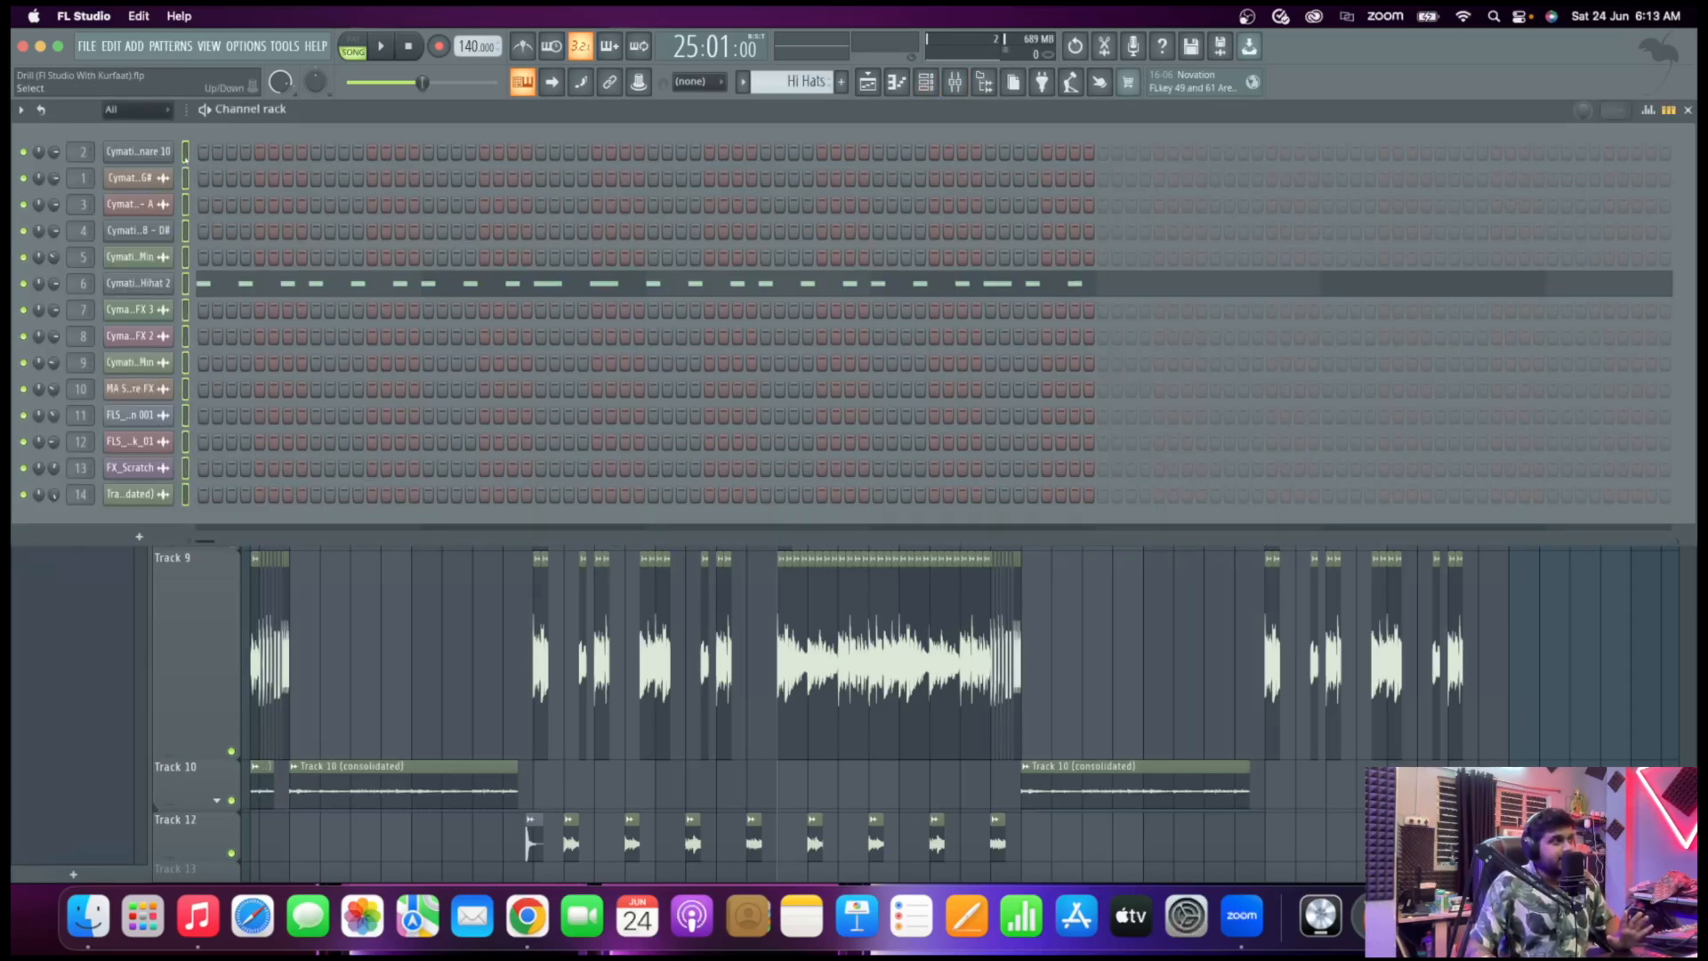
click(185, 152)
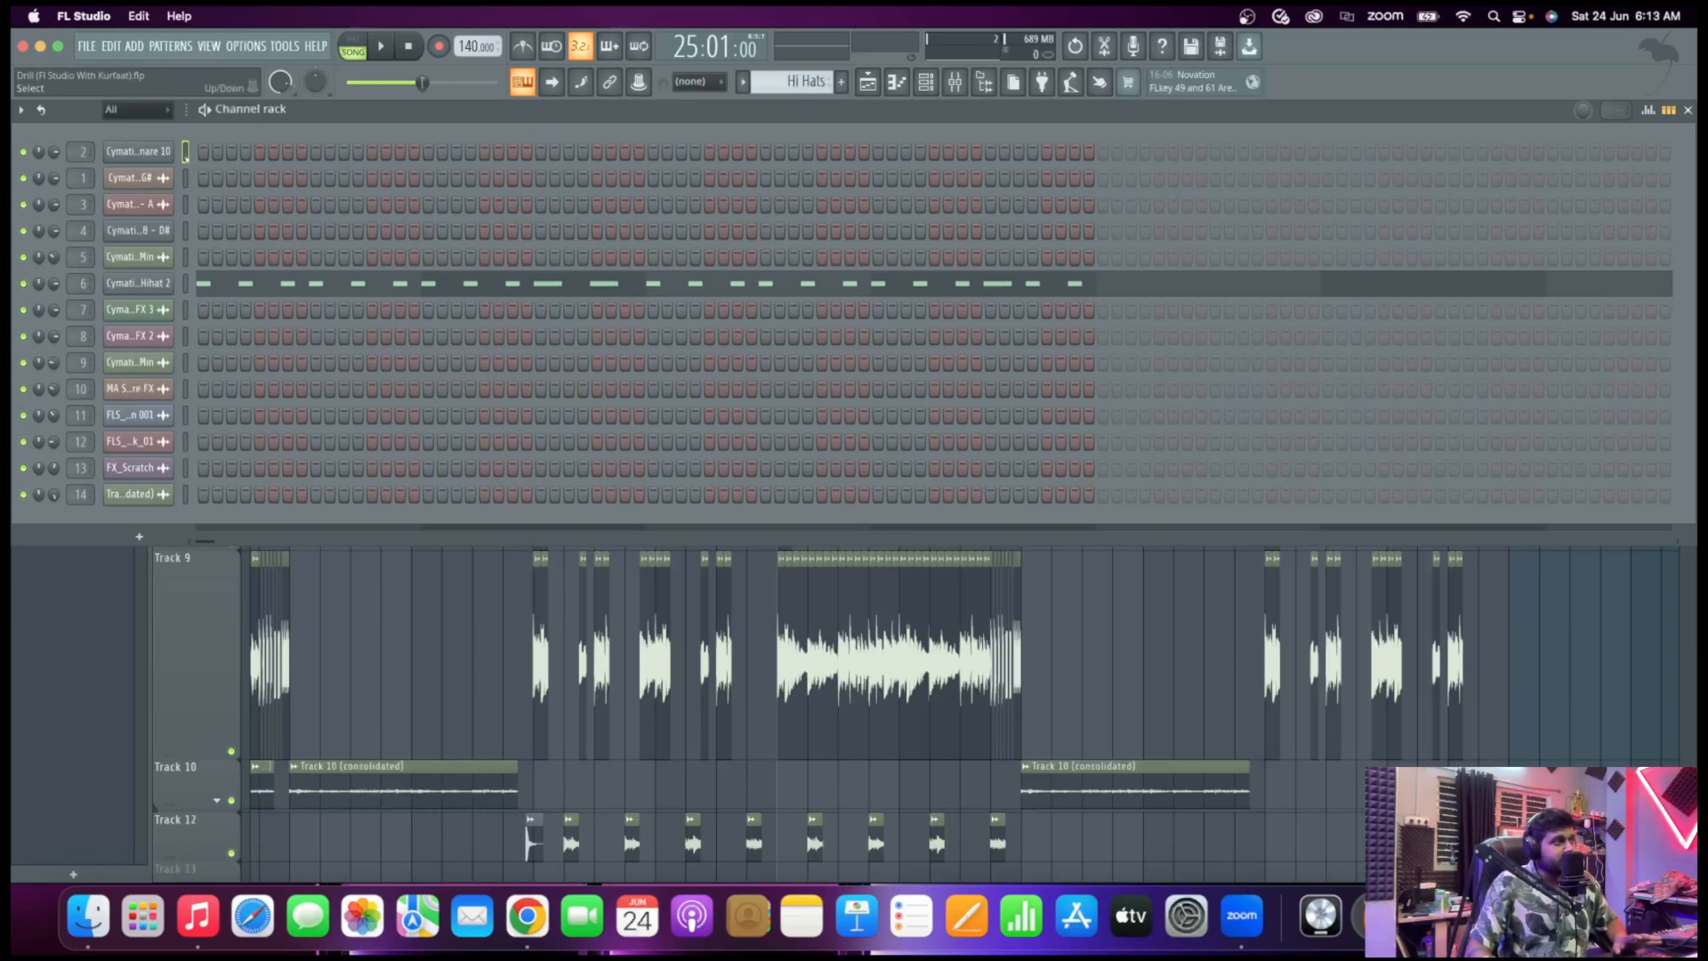
click(186, 152)
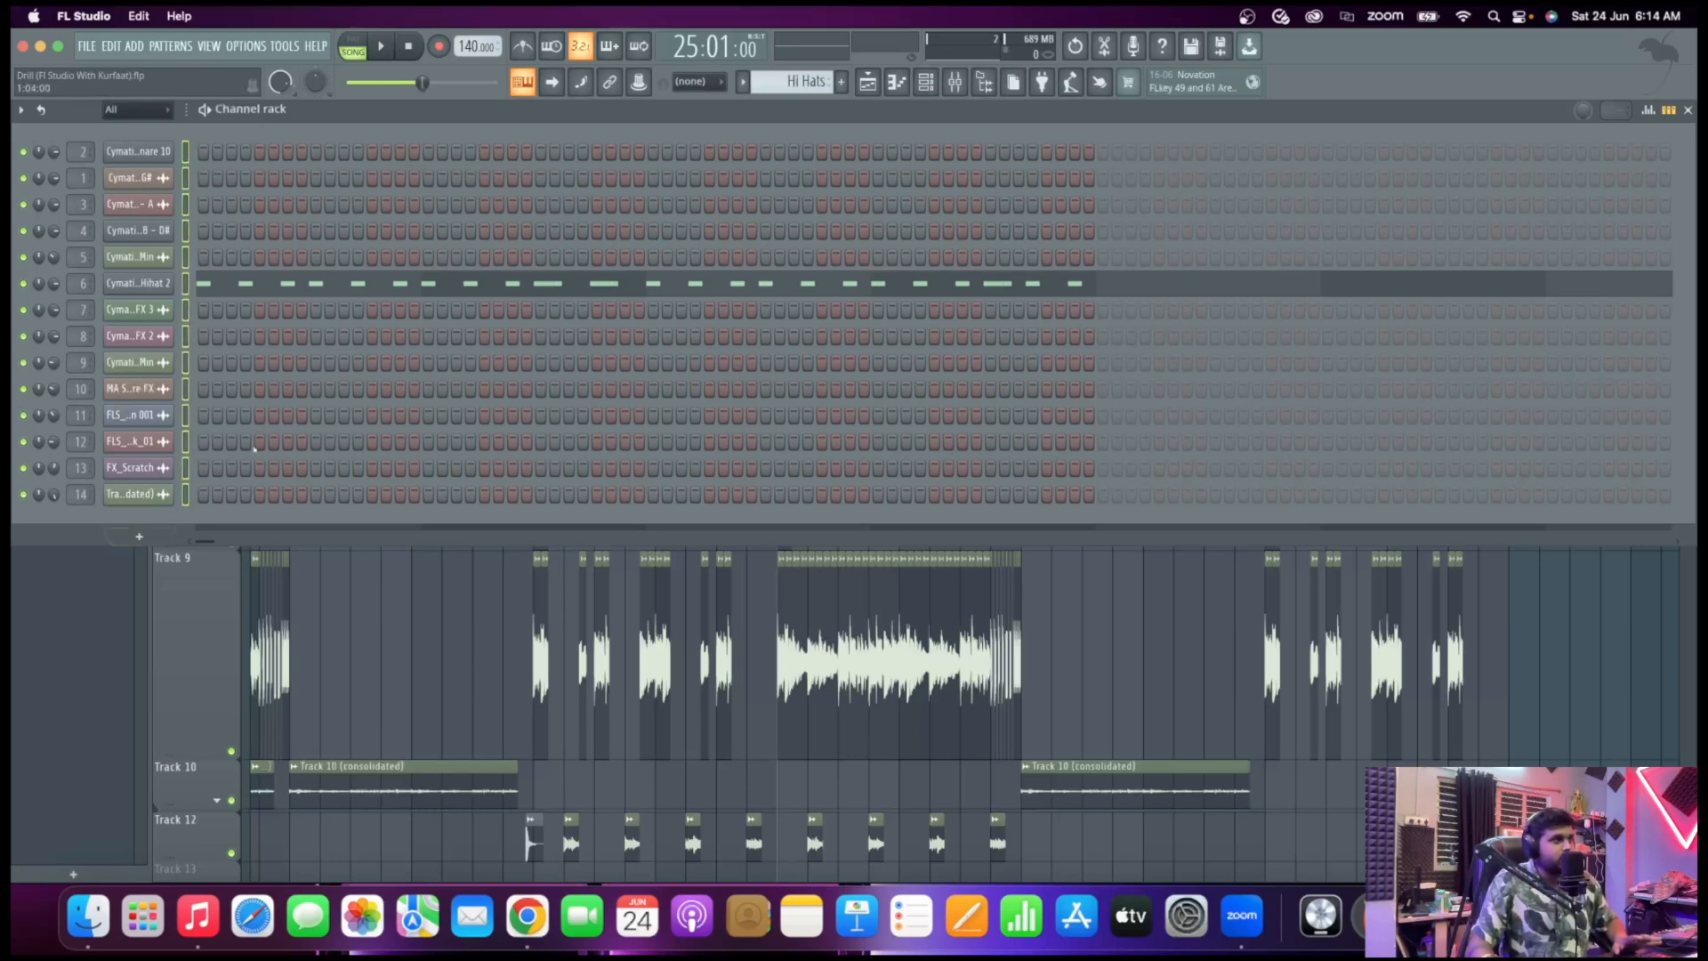
Route the selected channels to consecutive mixer tracks starting from the Cobra Kick 9 track on insert 1
click(954, 81)
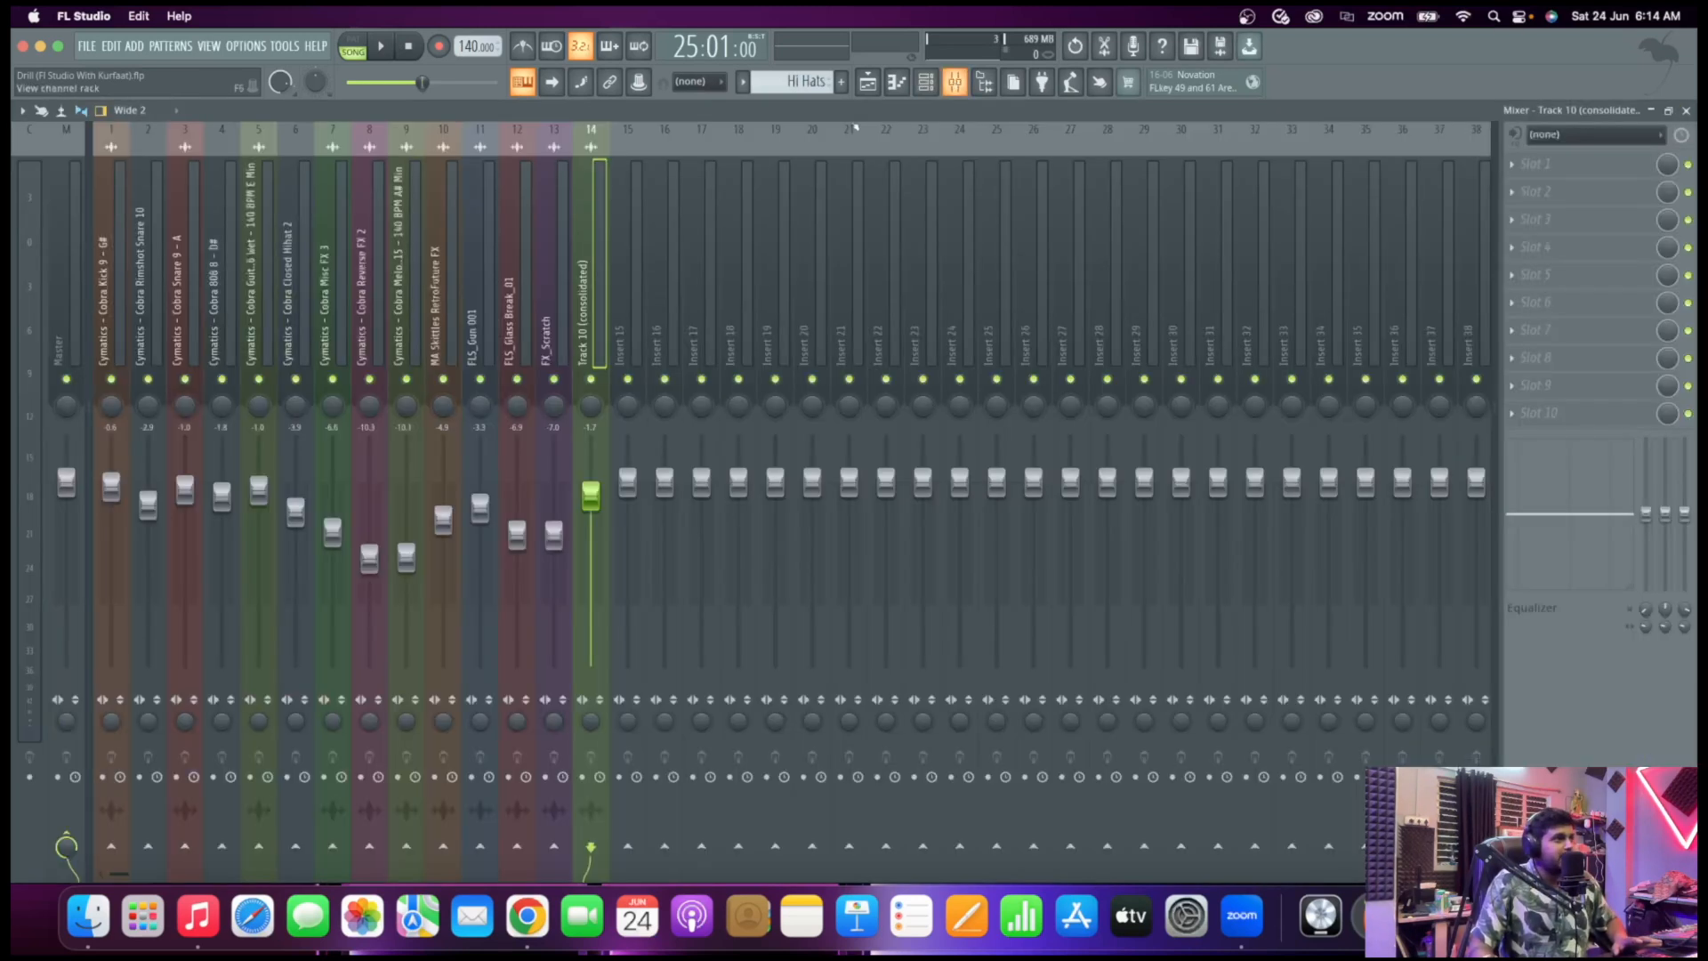
right_click(118, 322)
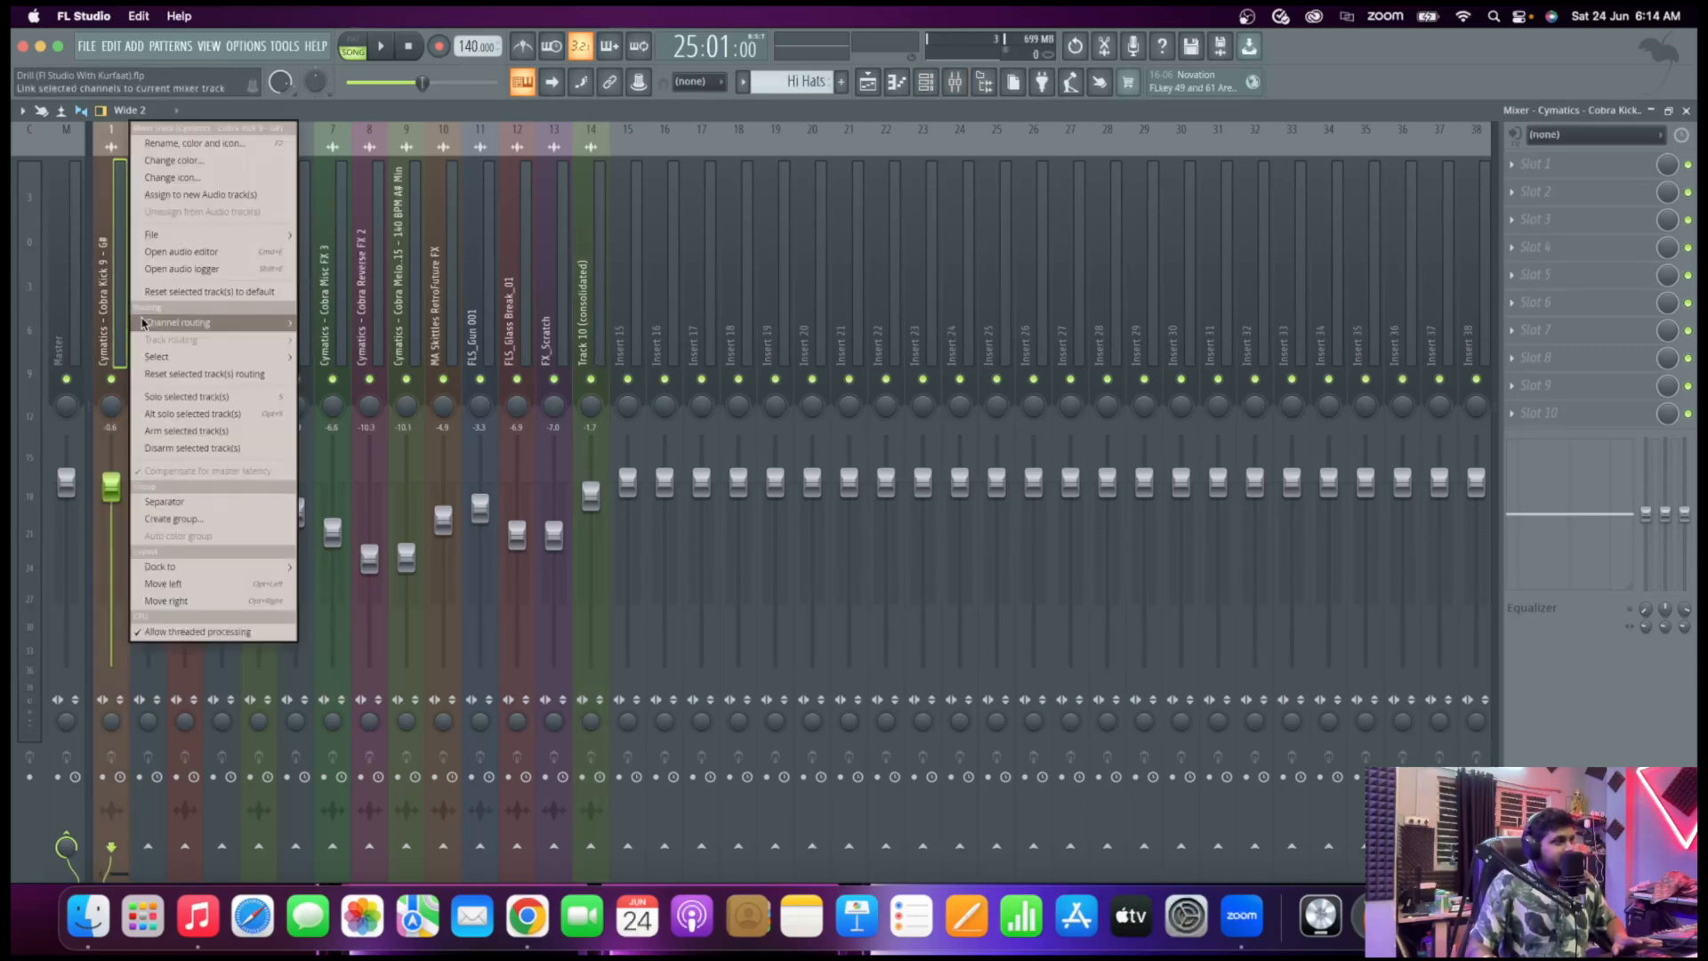
mouse_move(178, 323)
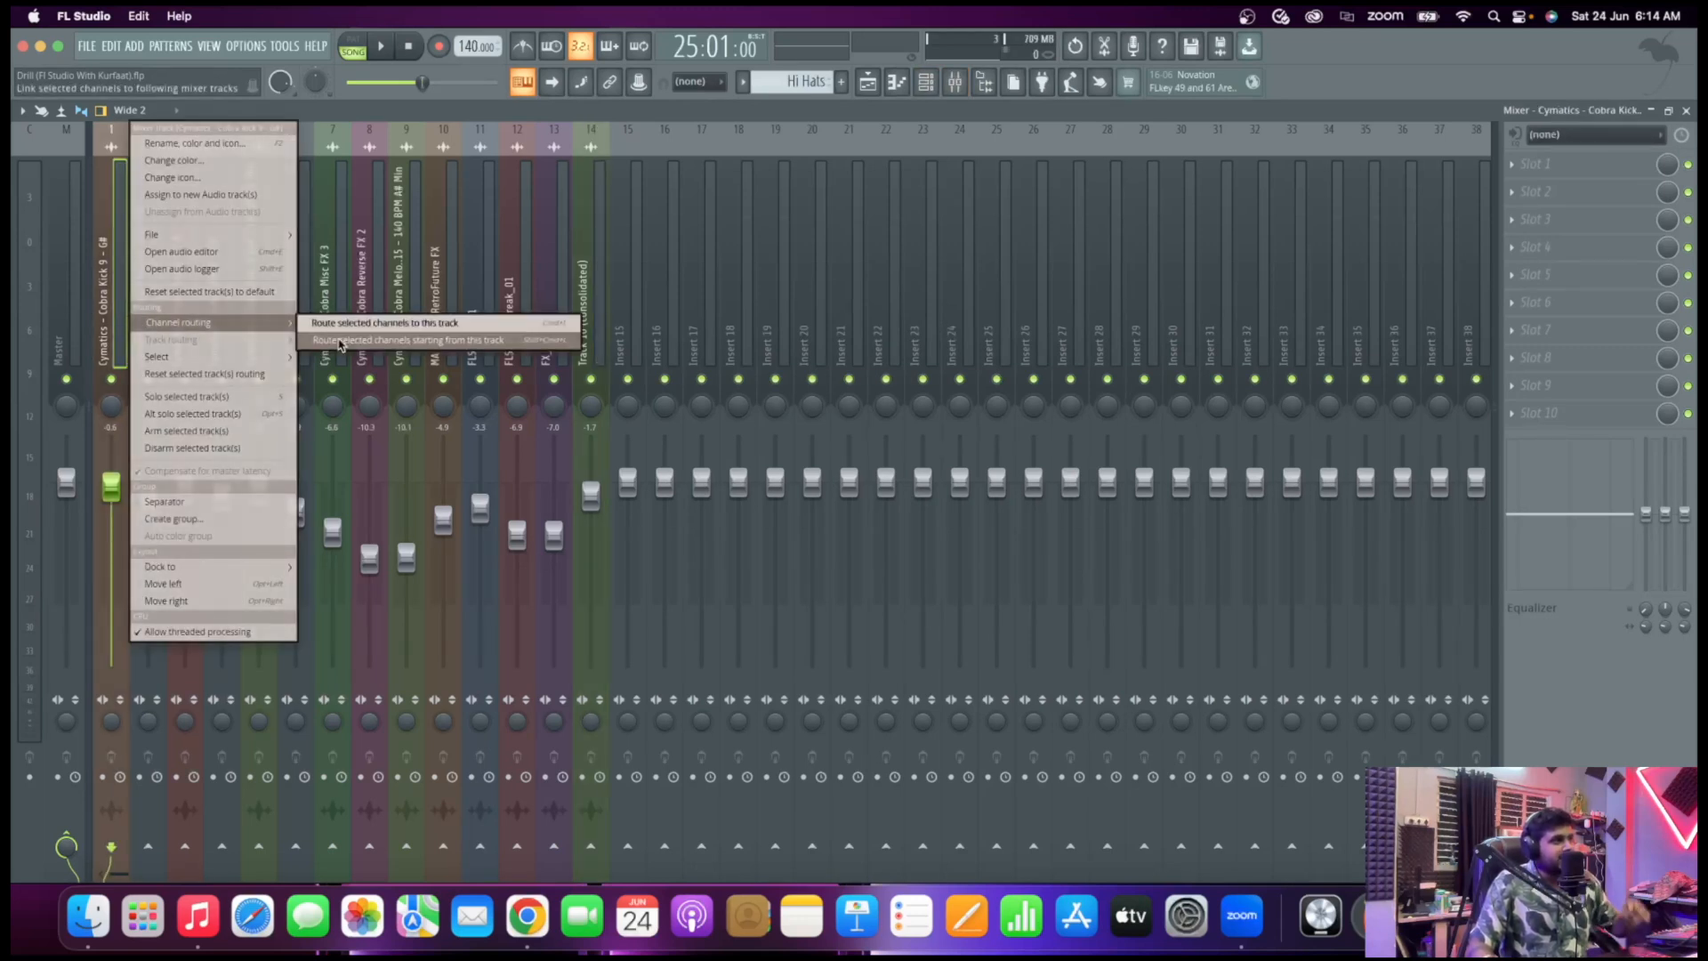
click(341, 341)
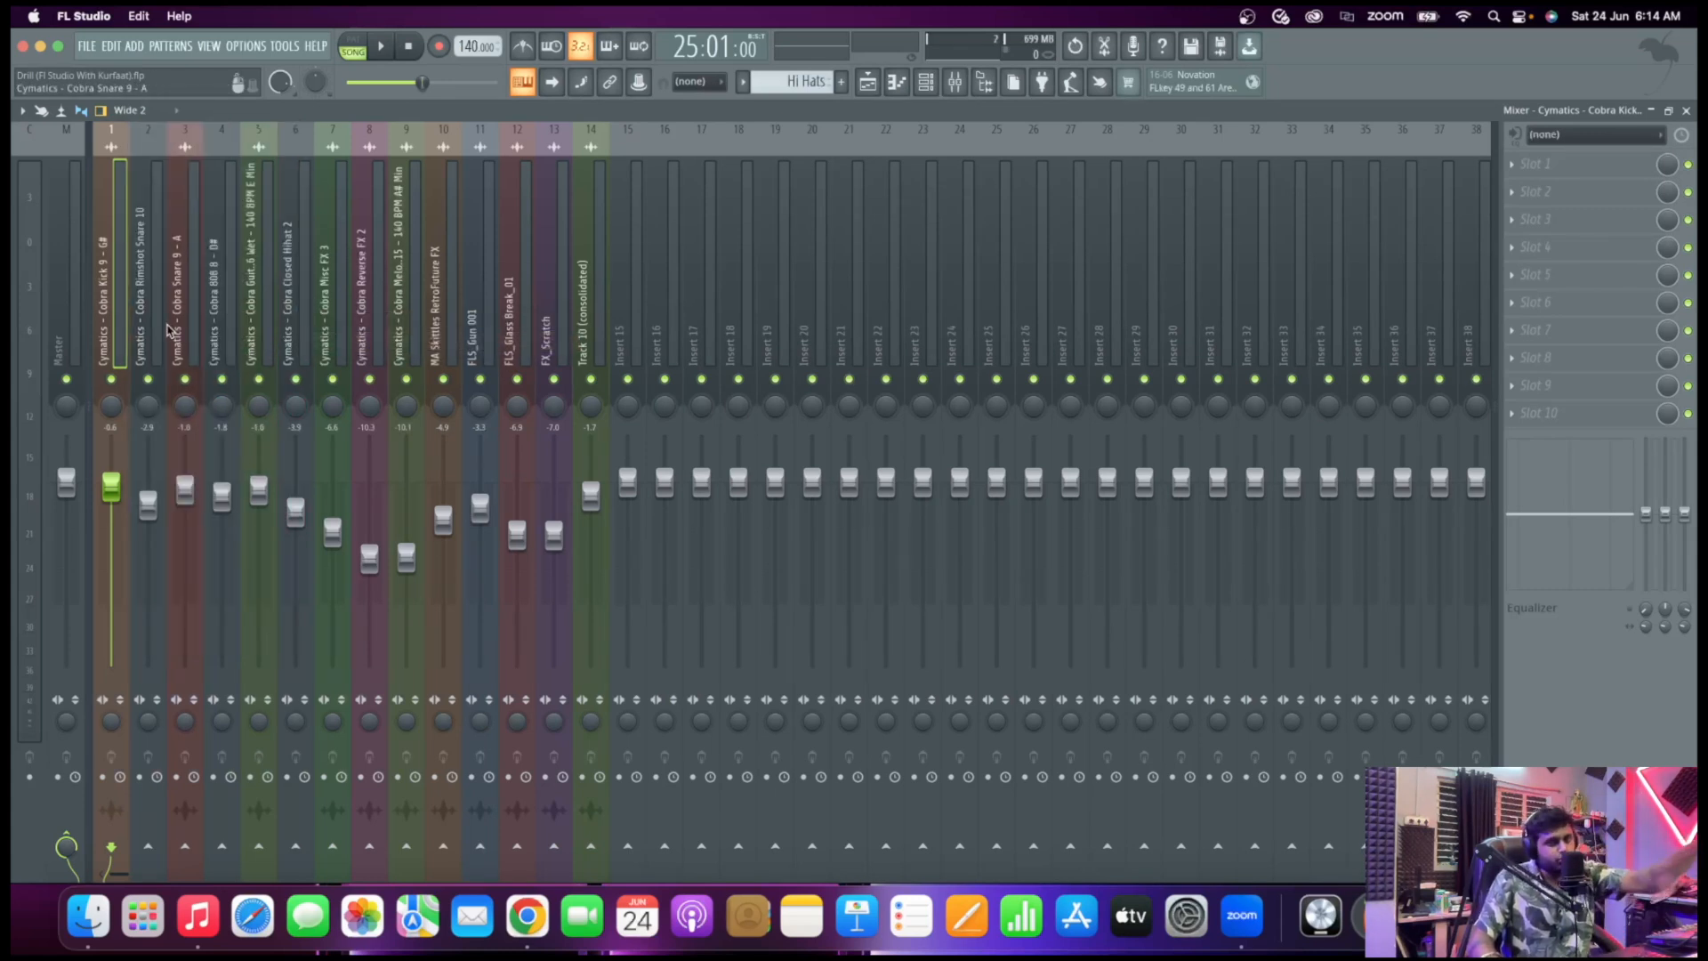
Search the effect plugins for "limi" and load Fruity Limiter into slot 10 of the Master track
click(61, 293)
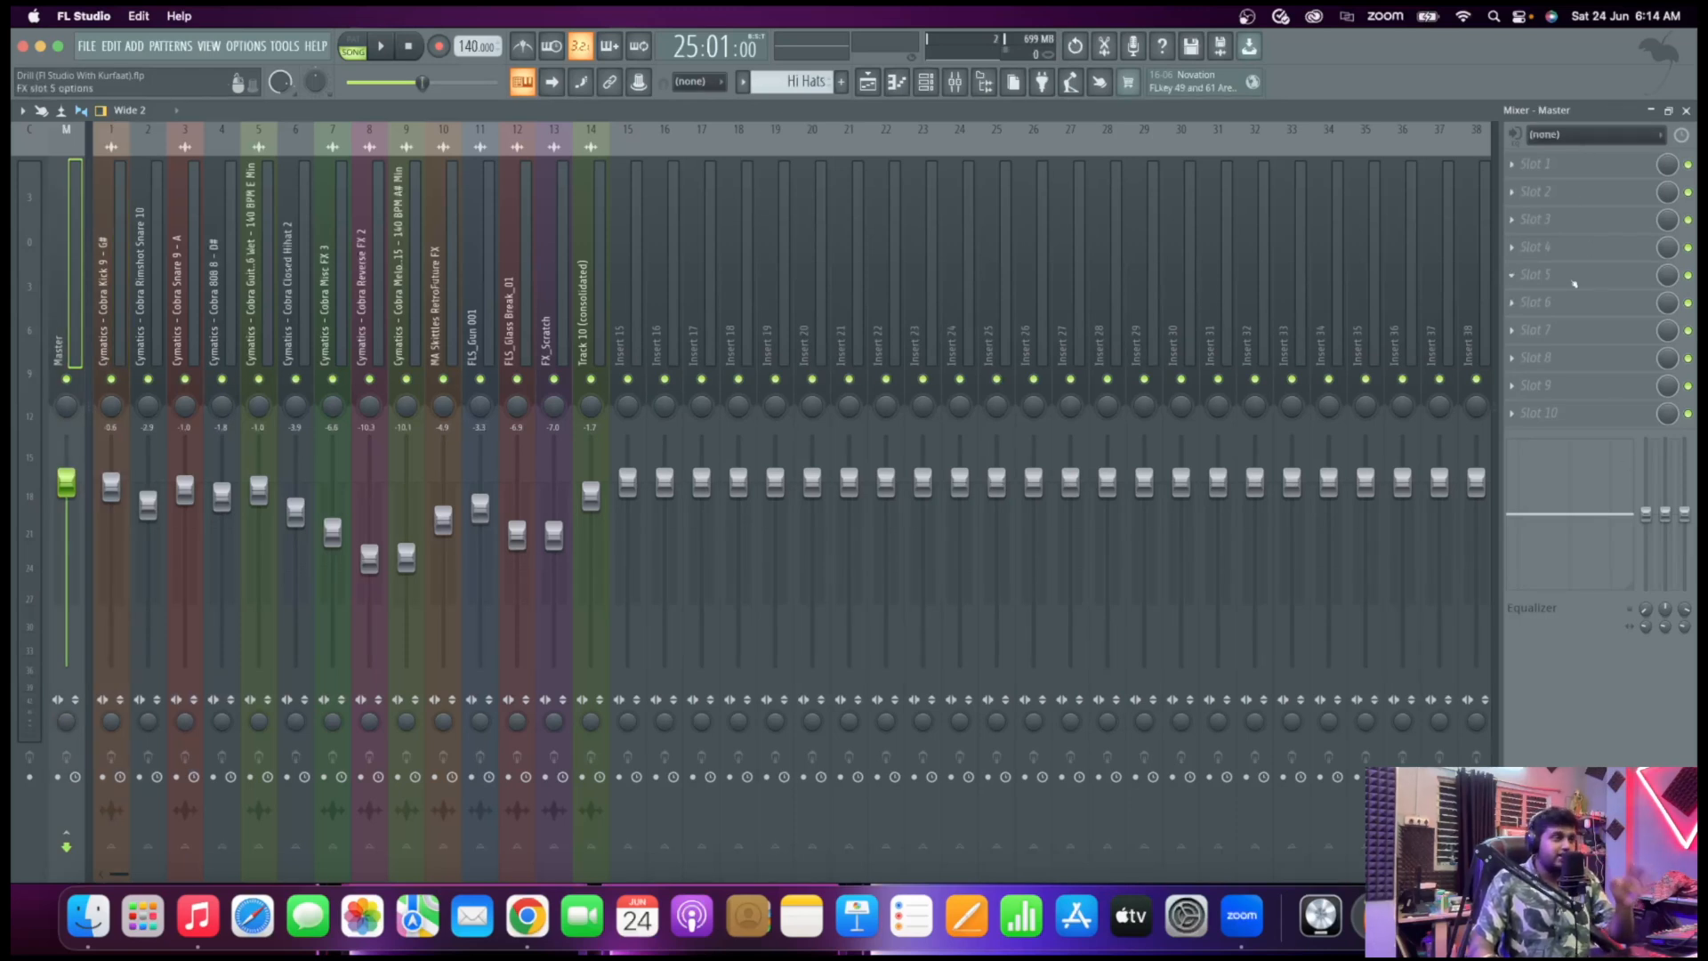
click(1556, 412)
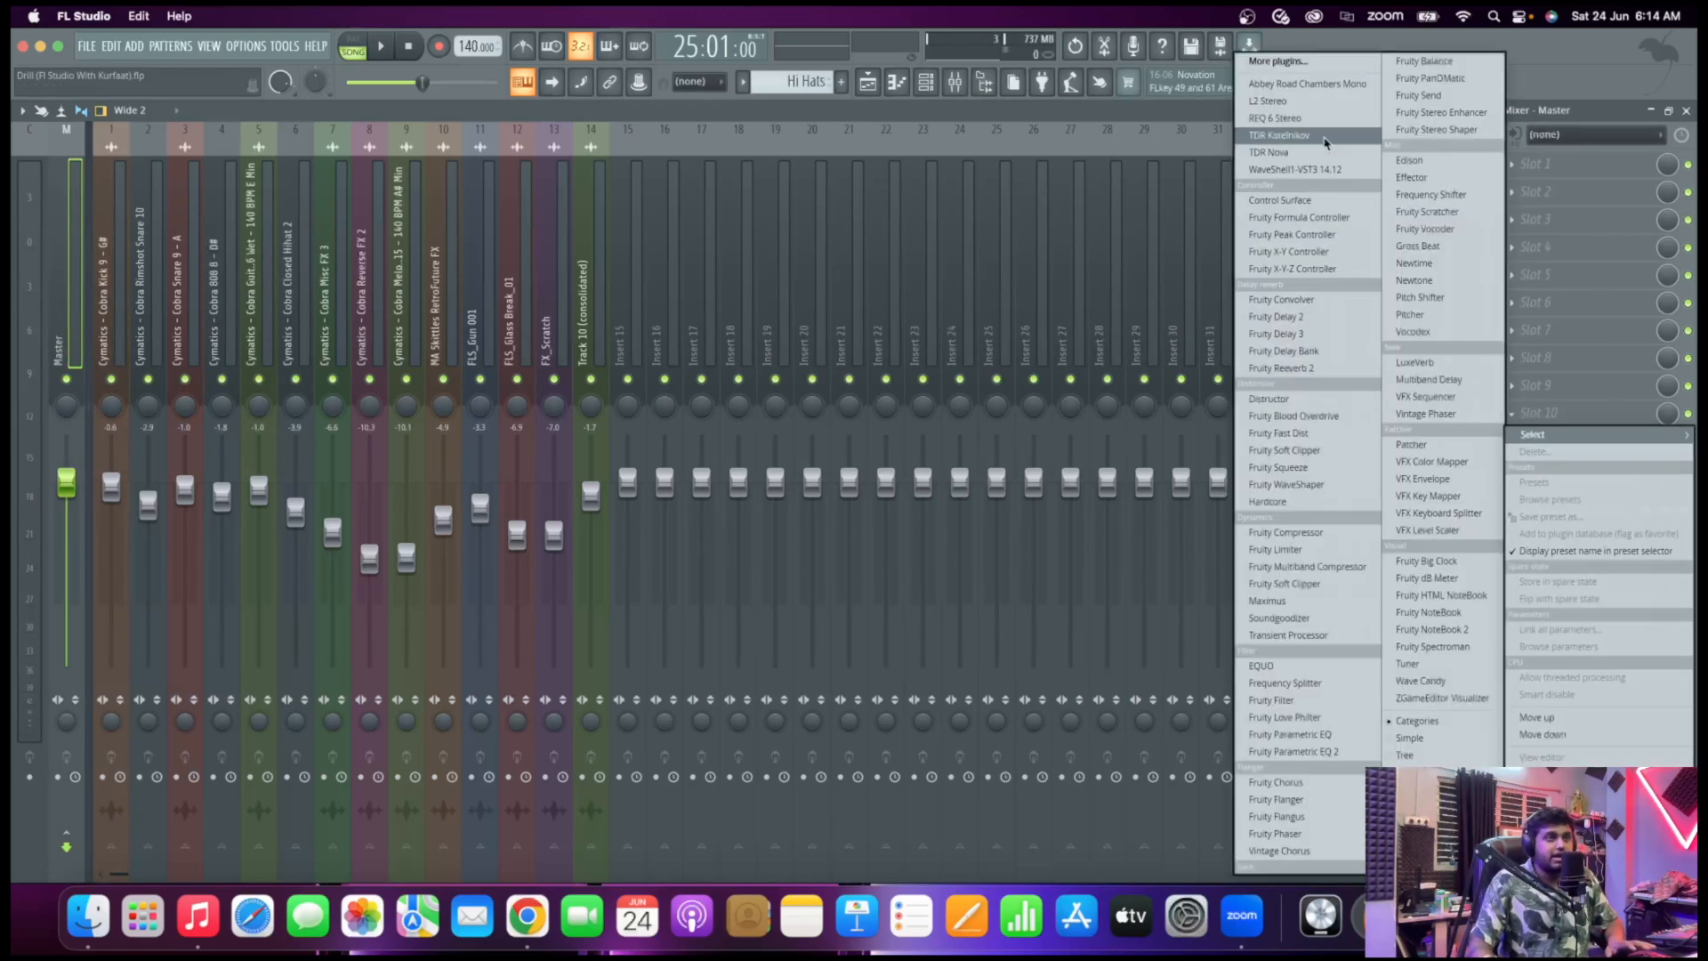
click(1305, 69)
text(limi)
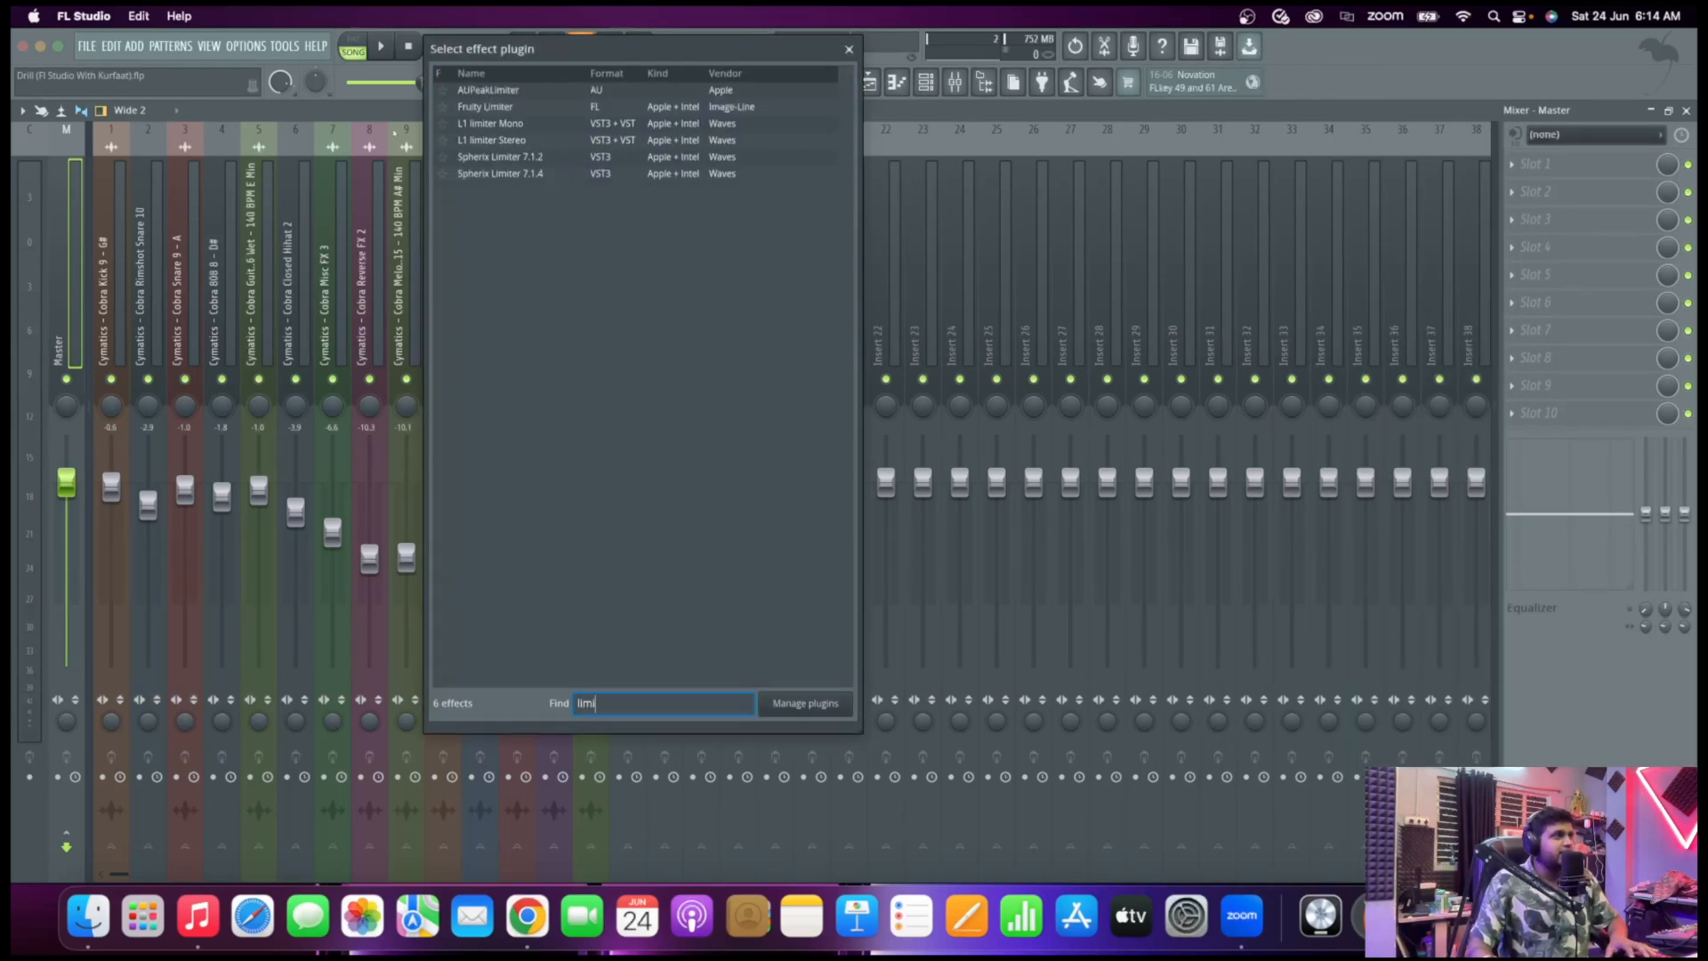
key(Down)
key(Return)
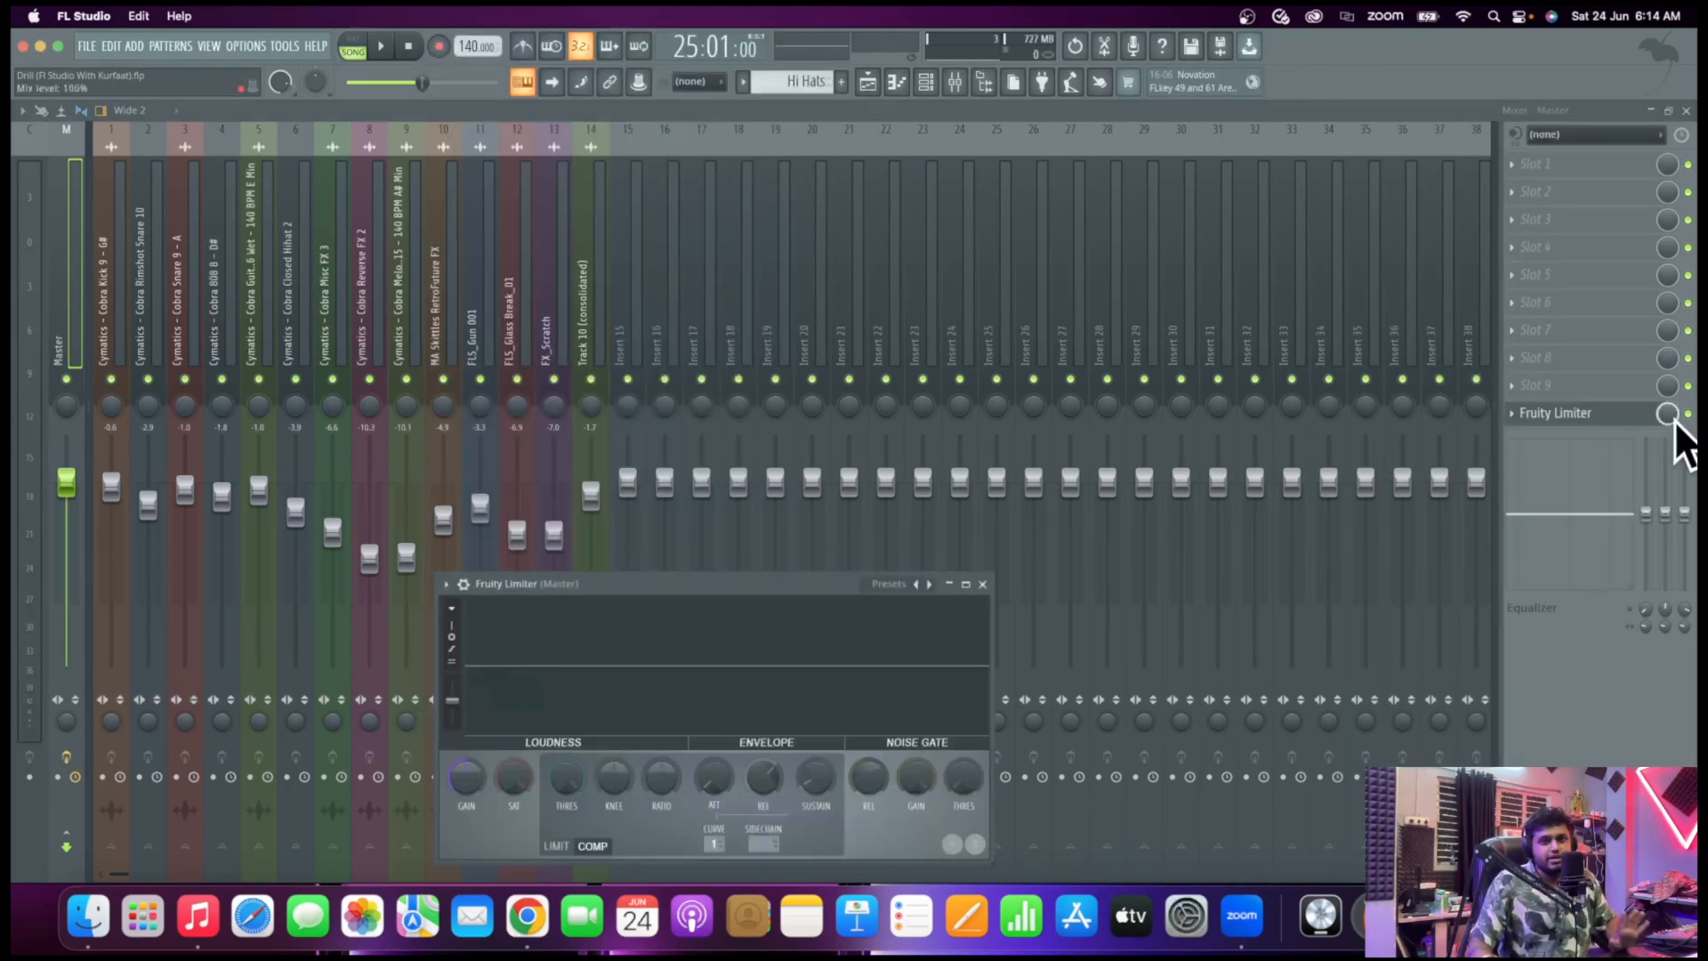
Delete the Fruity Limiter from slot 10 of the Master track and confirm the removal
click(1554, 412)
click(1534, 451)
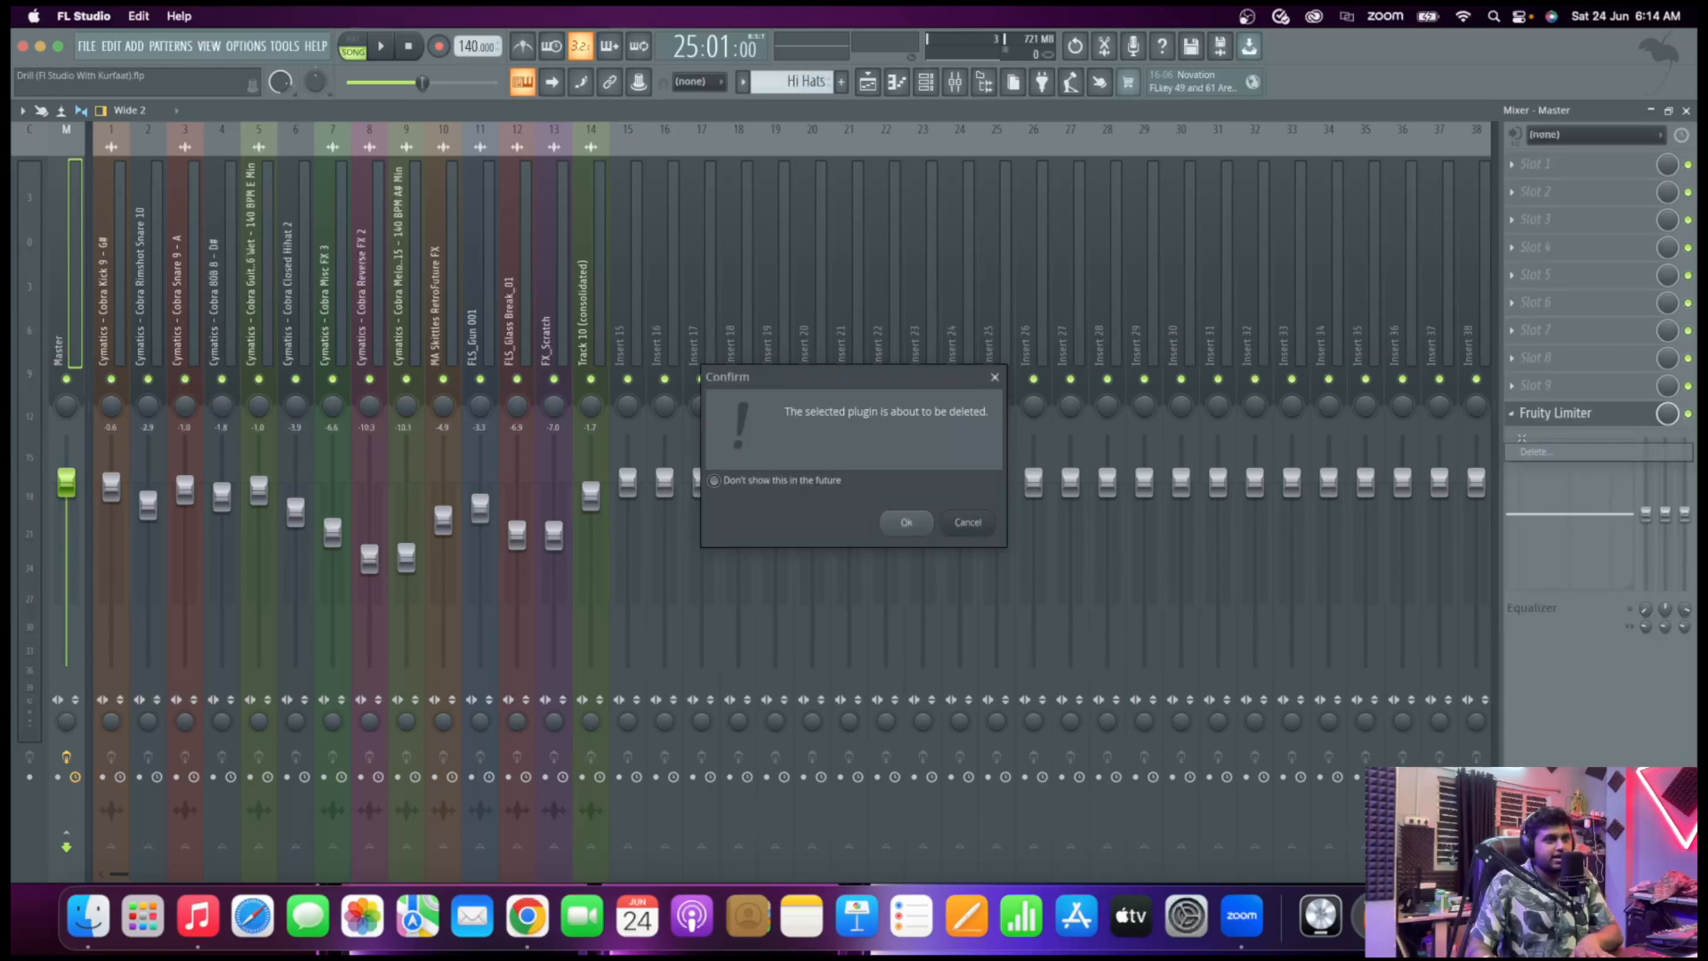
key(Return)
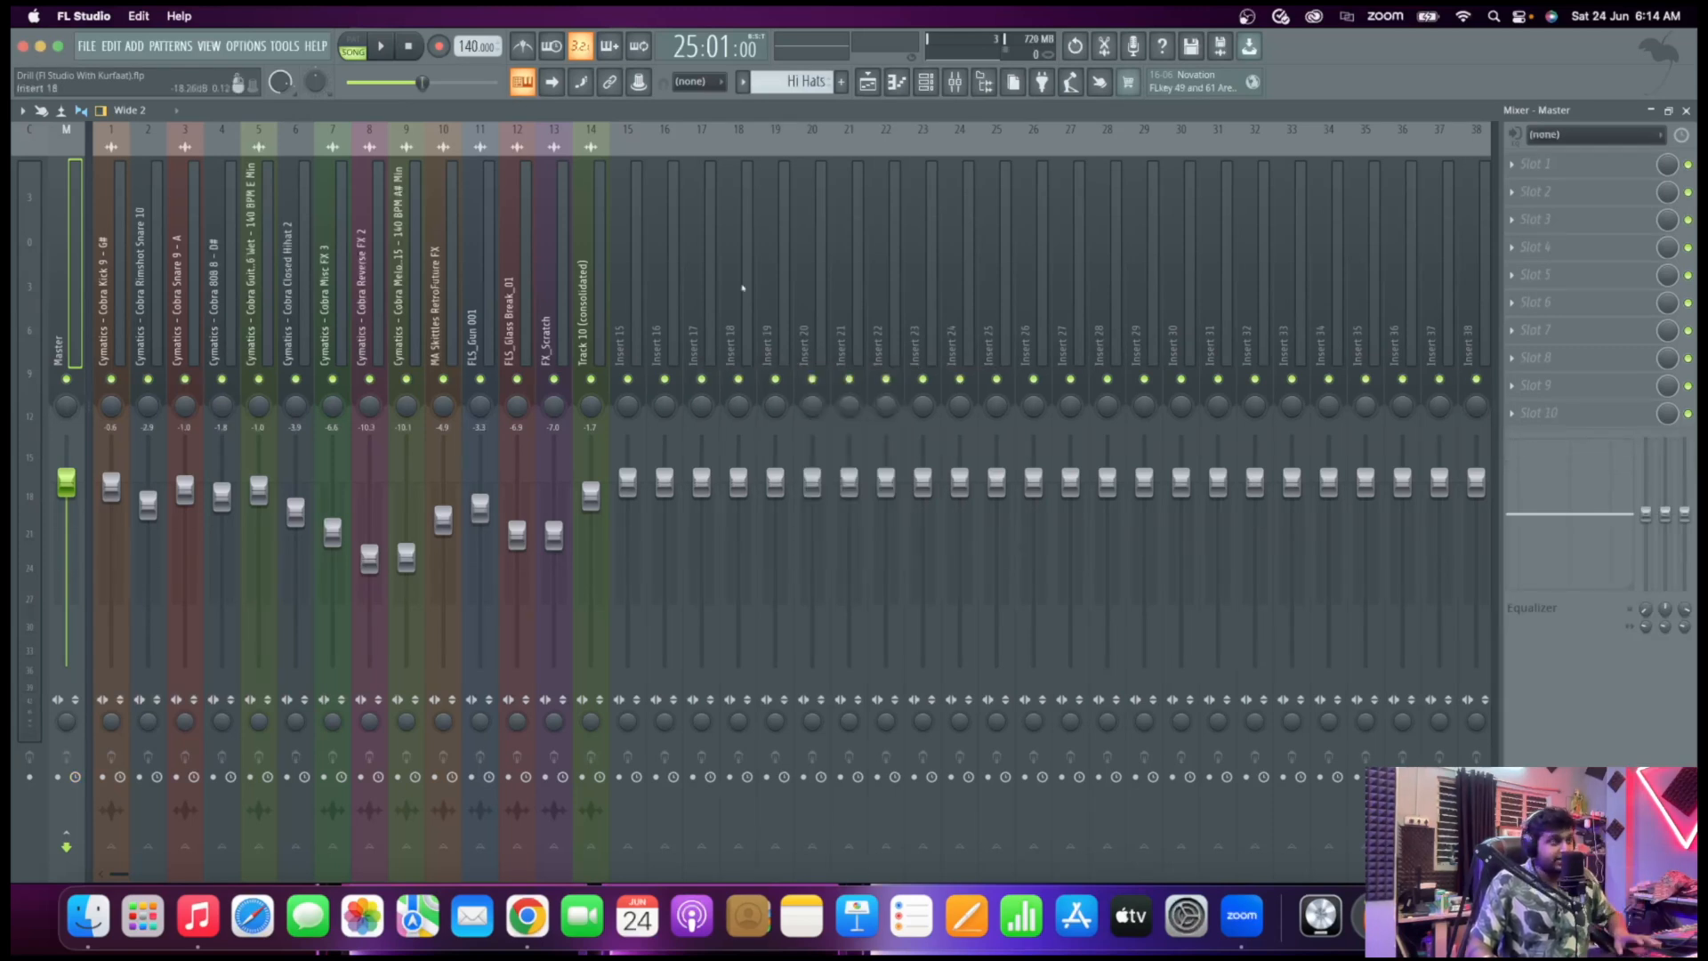
Select the tracks on inserts 1 to 14 and lower all their faders to zero volume
scroll(24, 354, right, 2)
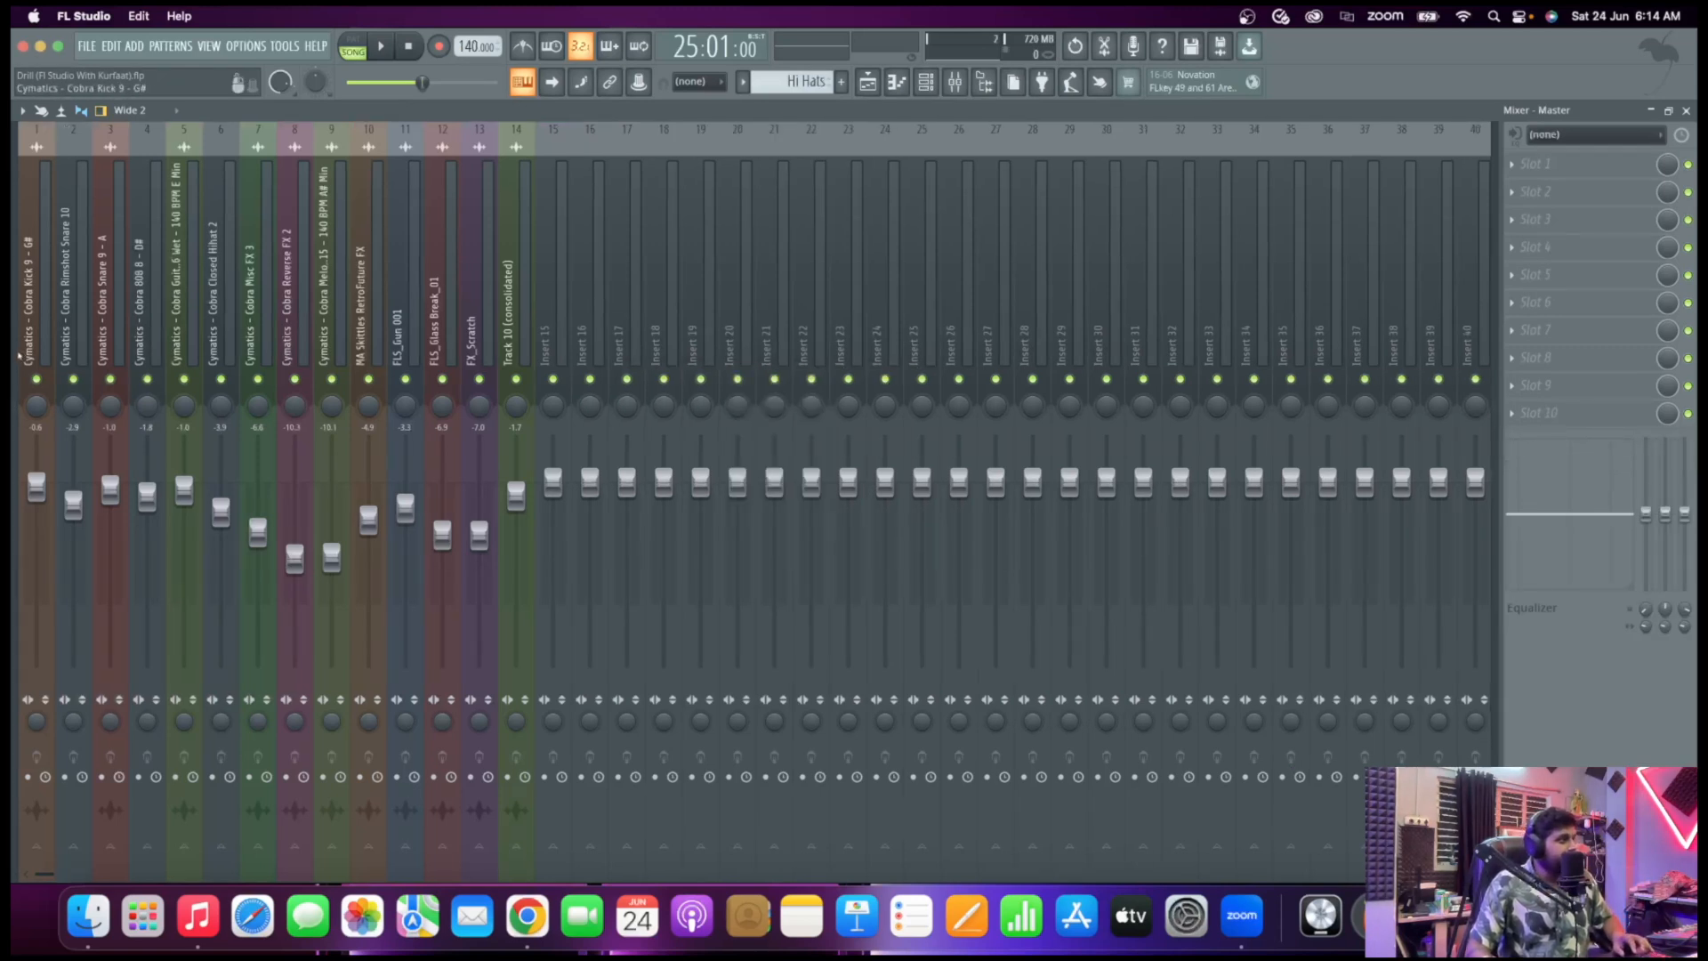
scroll(19, 354, left, 2)
click(114, 351)
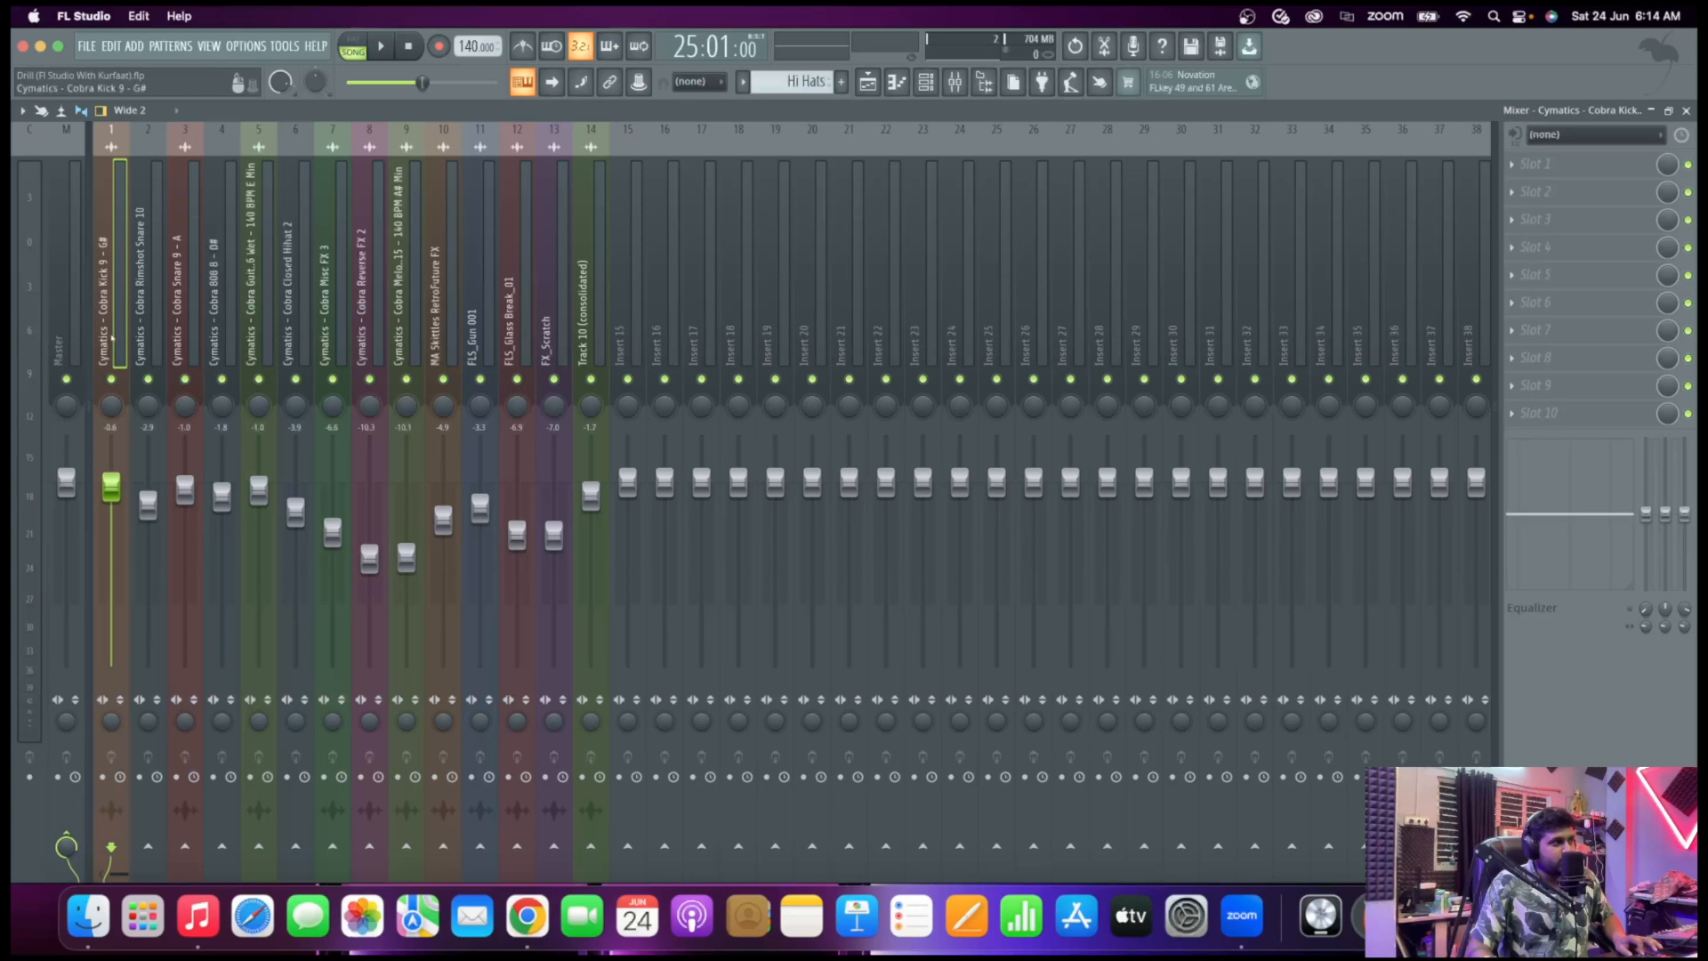
drag(112, 338, 595, 353)
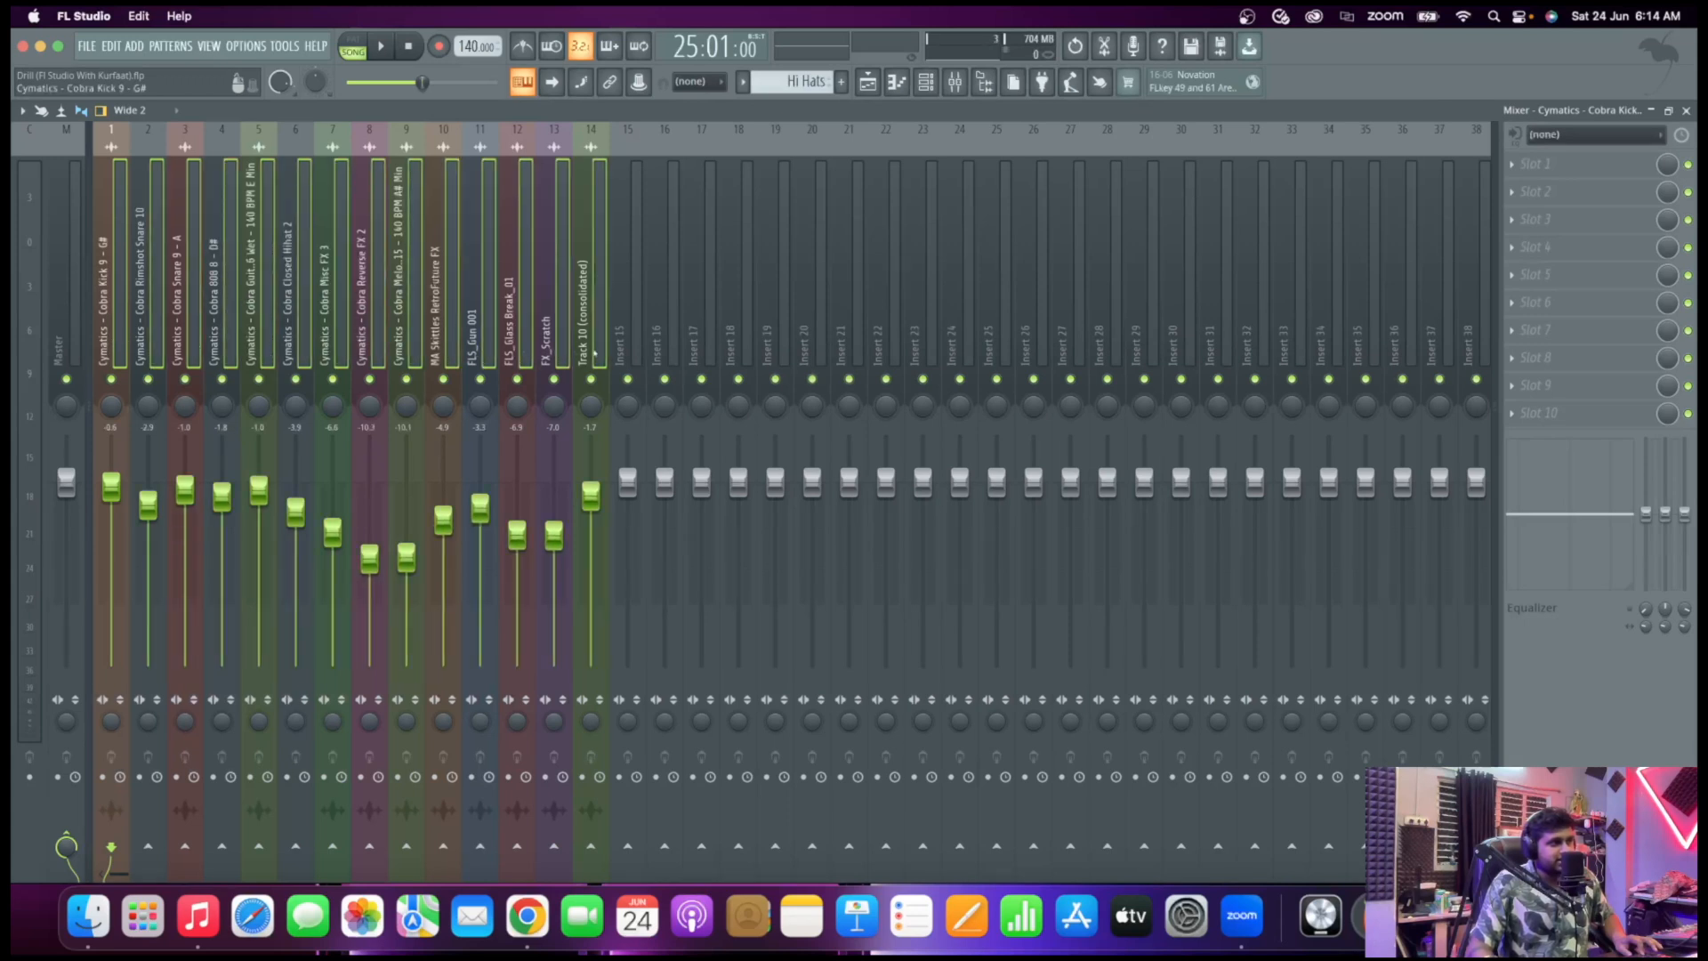
drag(111, 485, 111, 665)
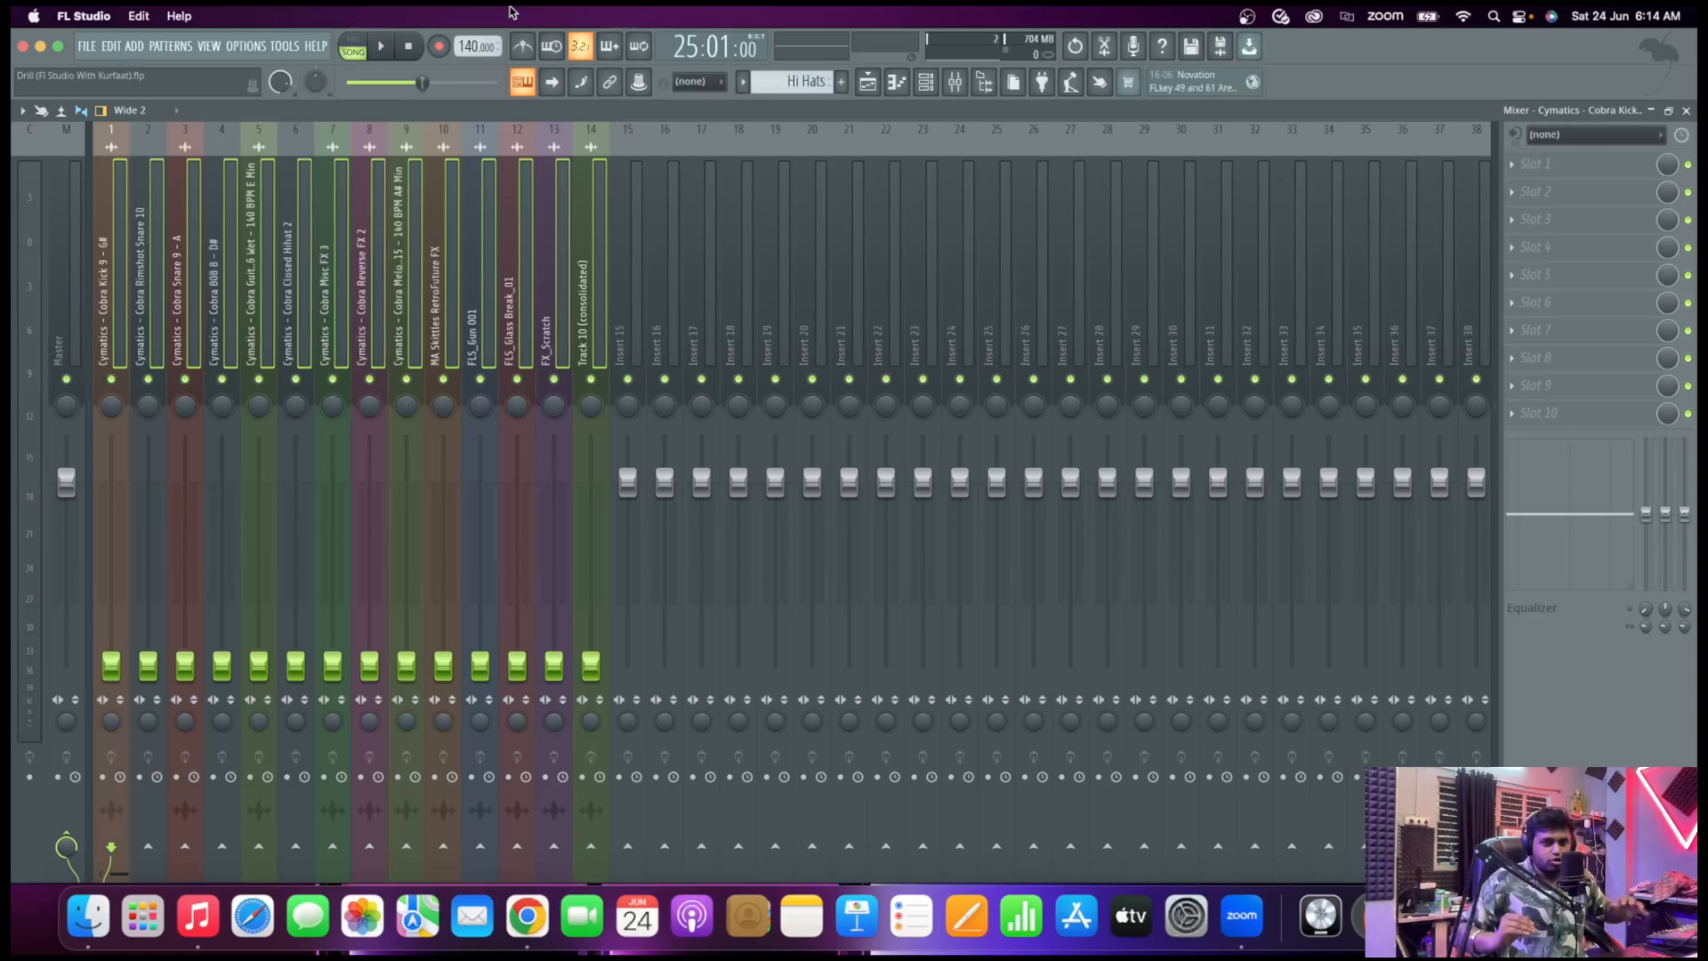
click(162, 240)
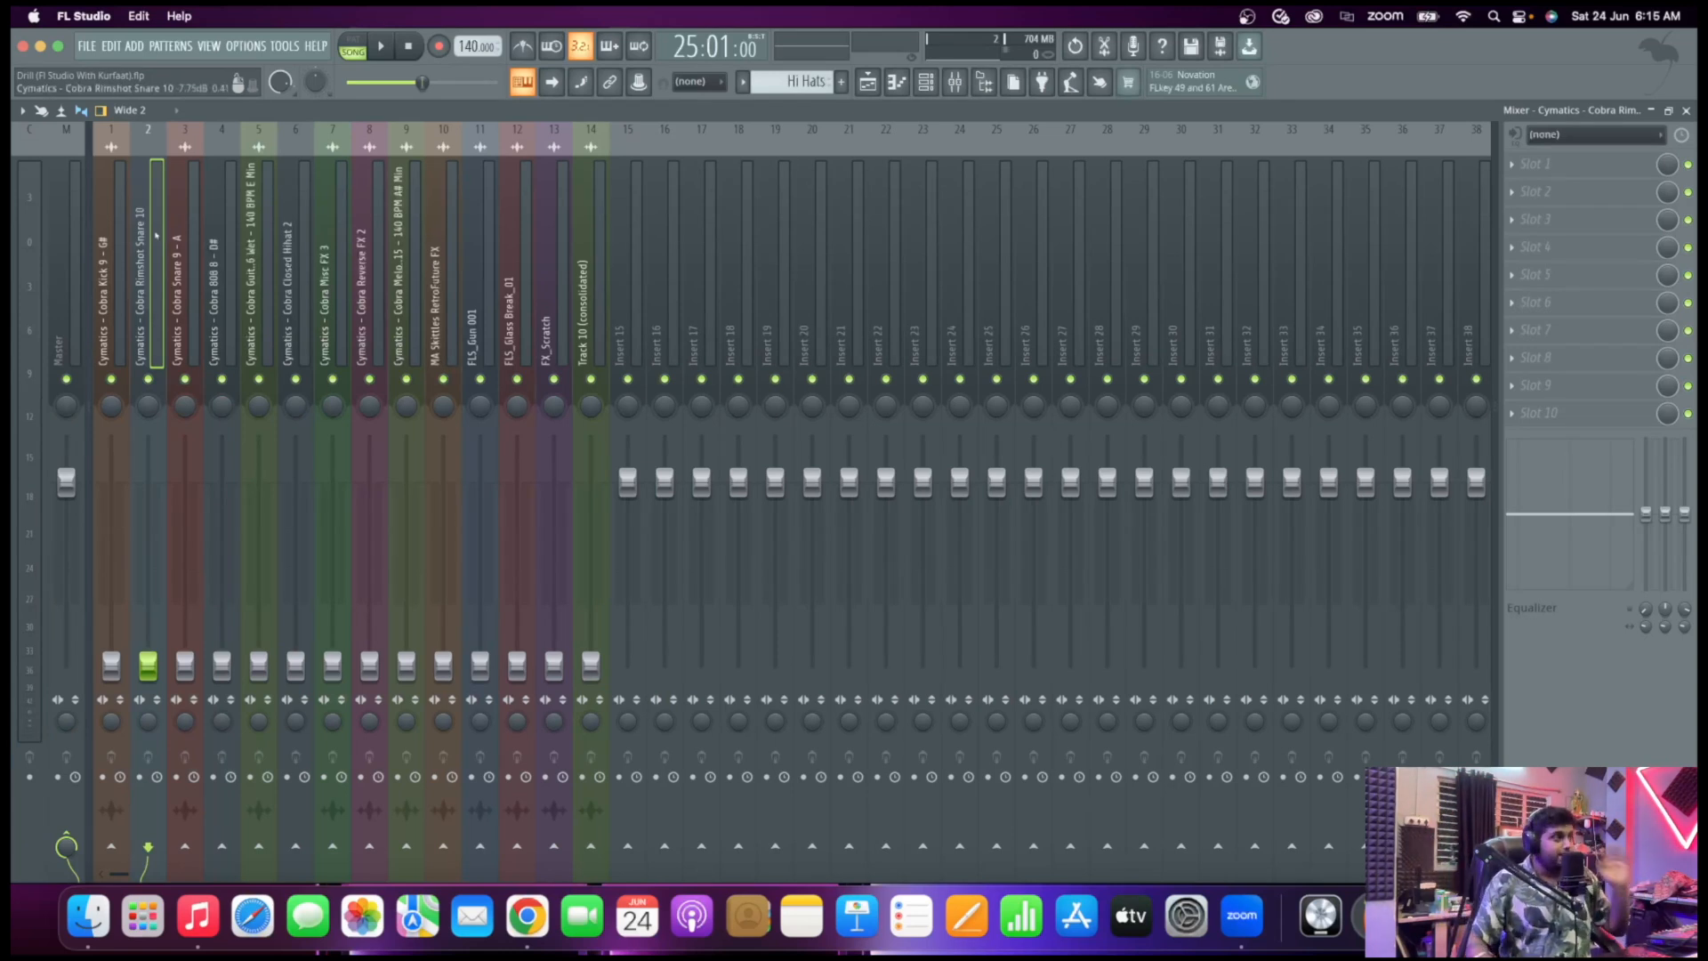
click(116, 244)
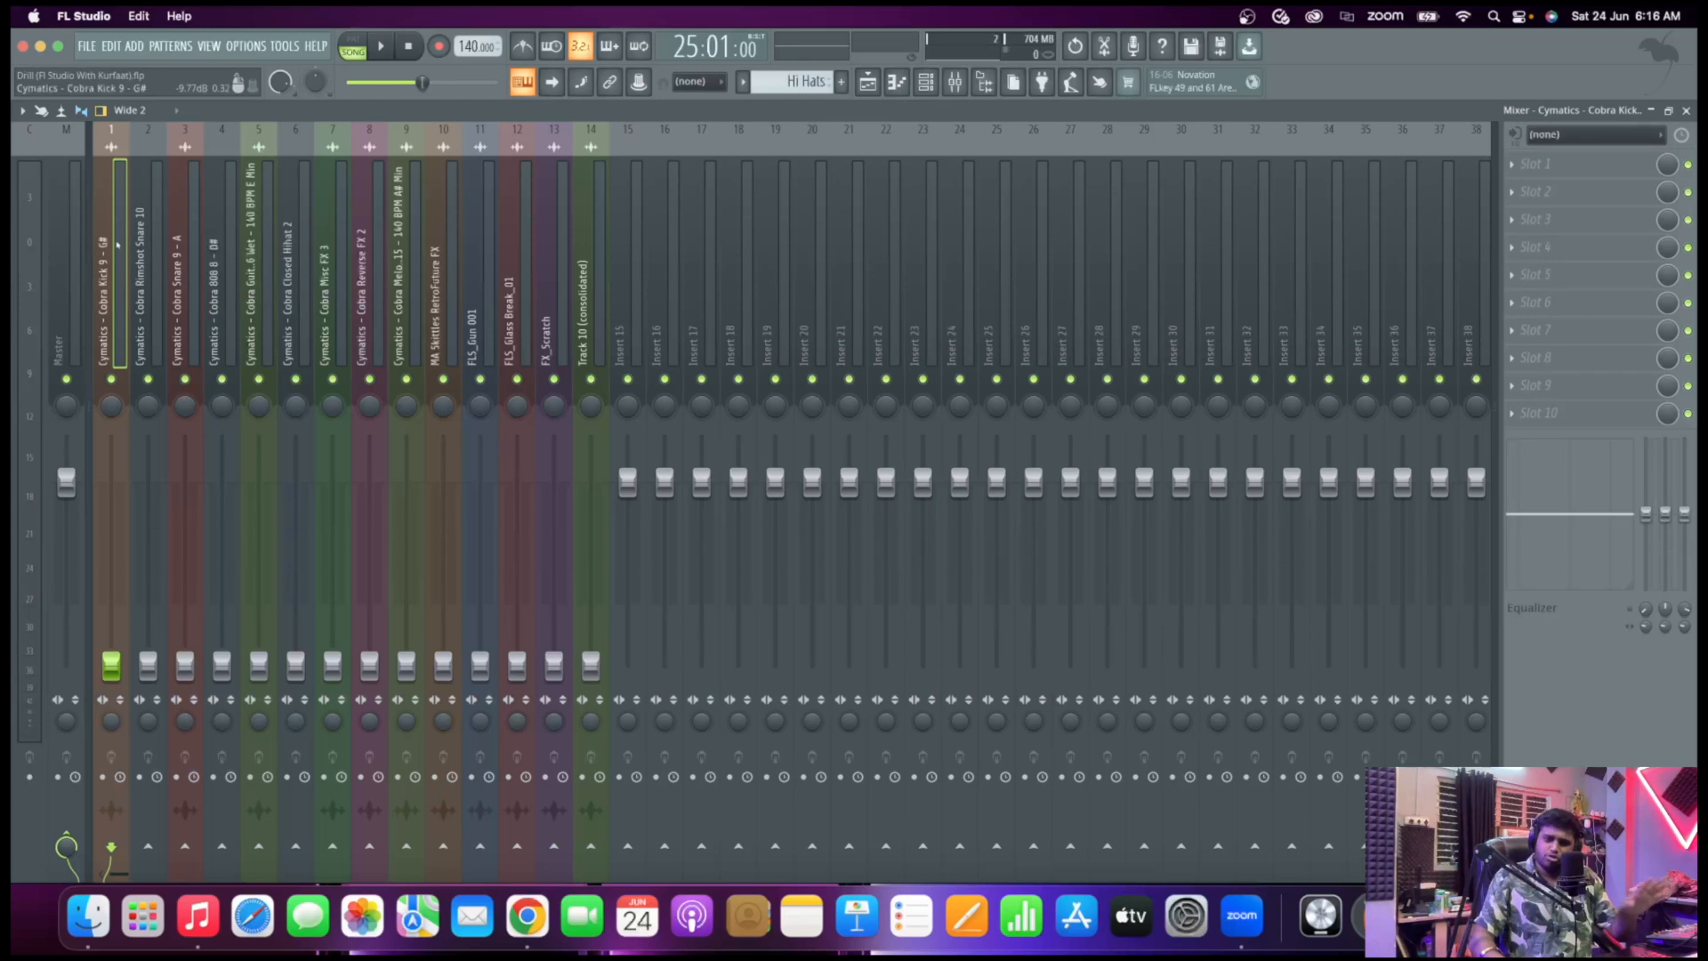
click(259, 264)
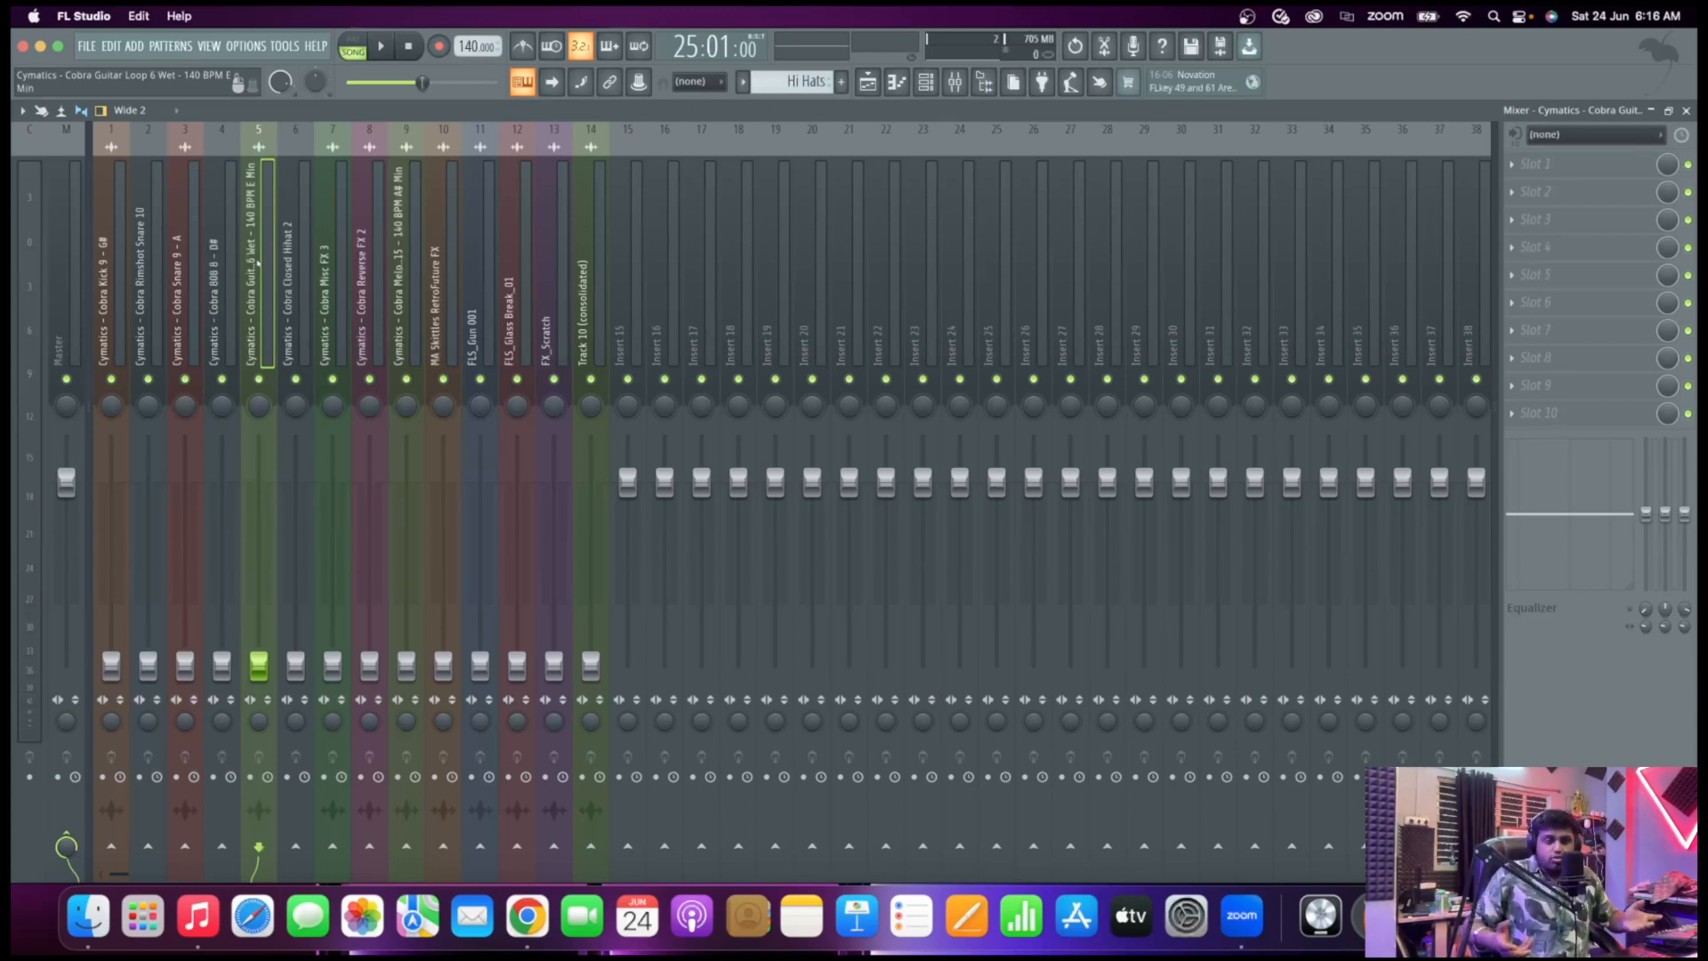
Search the generator plugins for "boo", add BooBass as a channel and close its window
click(133, 46)
click(508, 105)
text(boo)
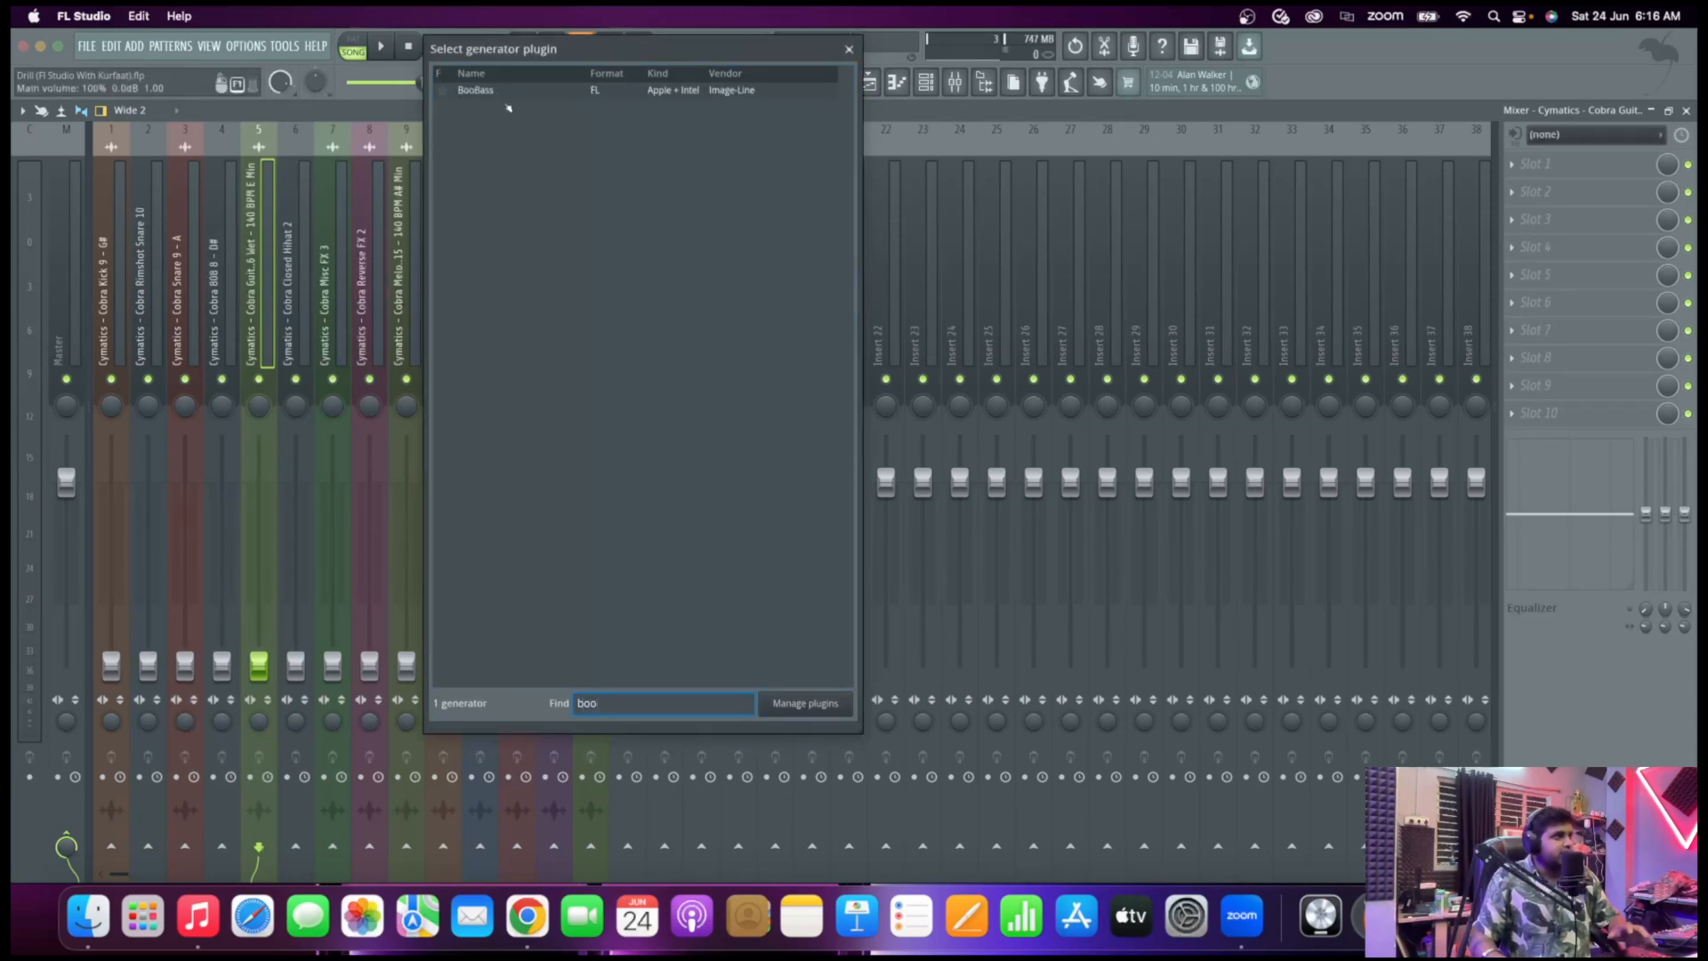
double_click(519, 93)
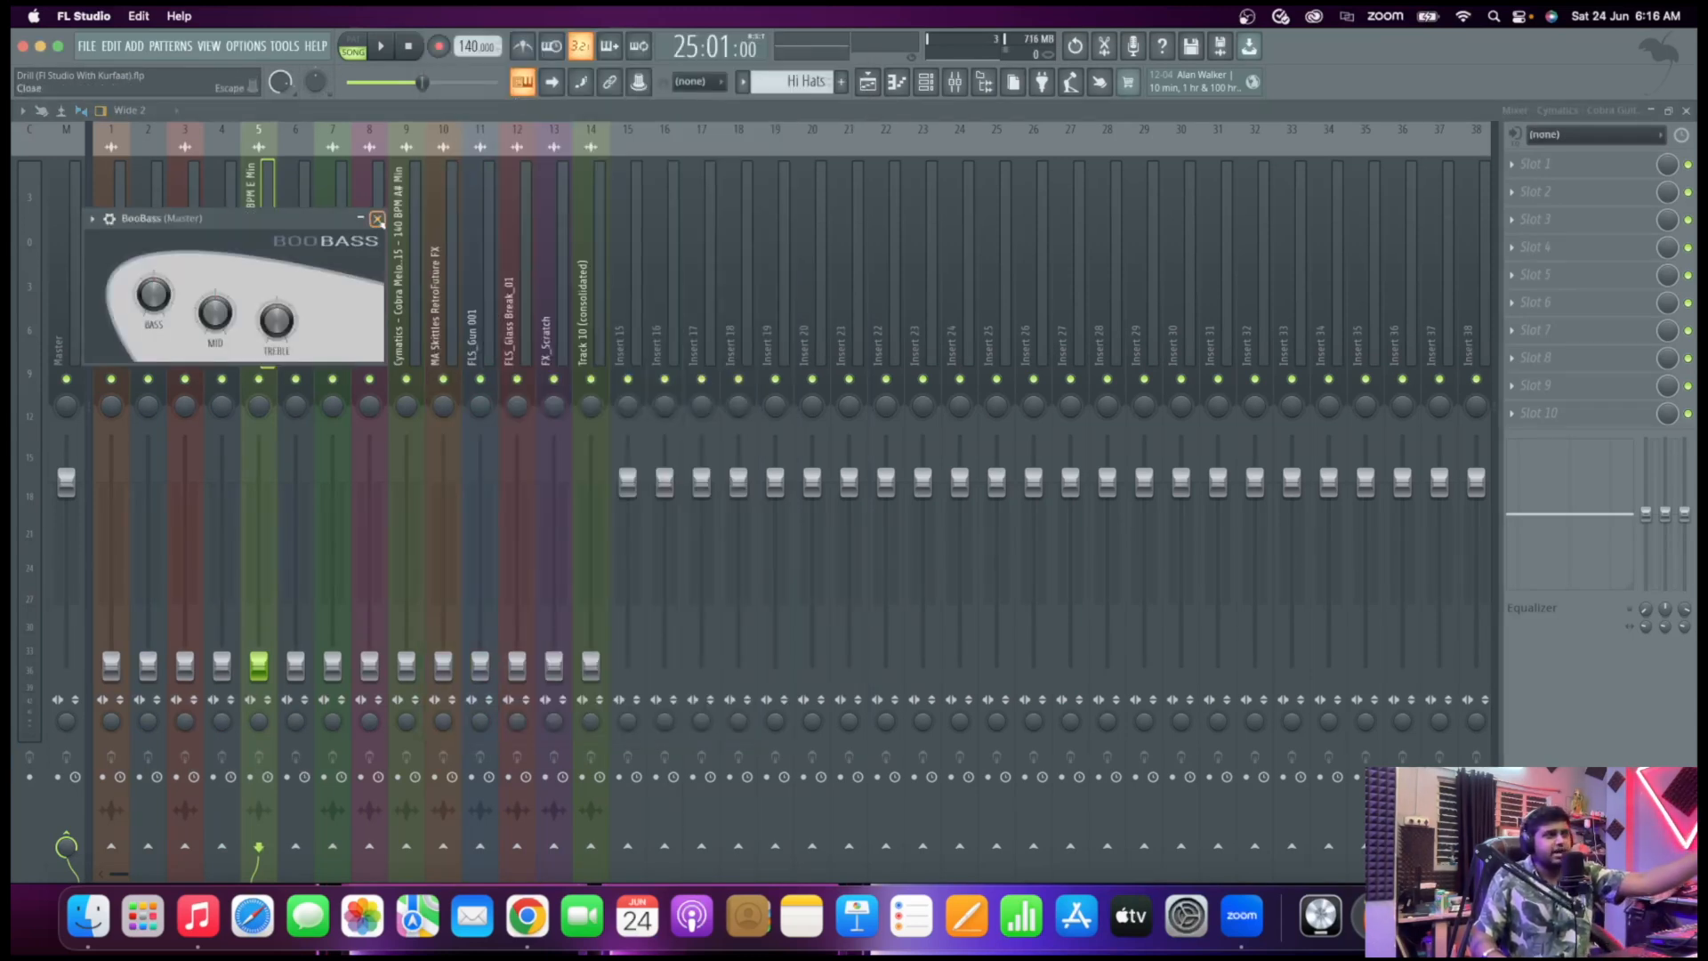
click(377, 218)
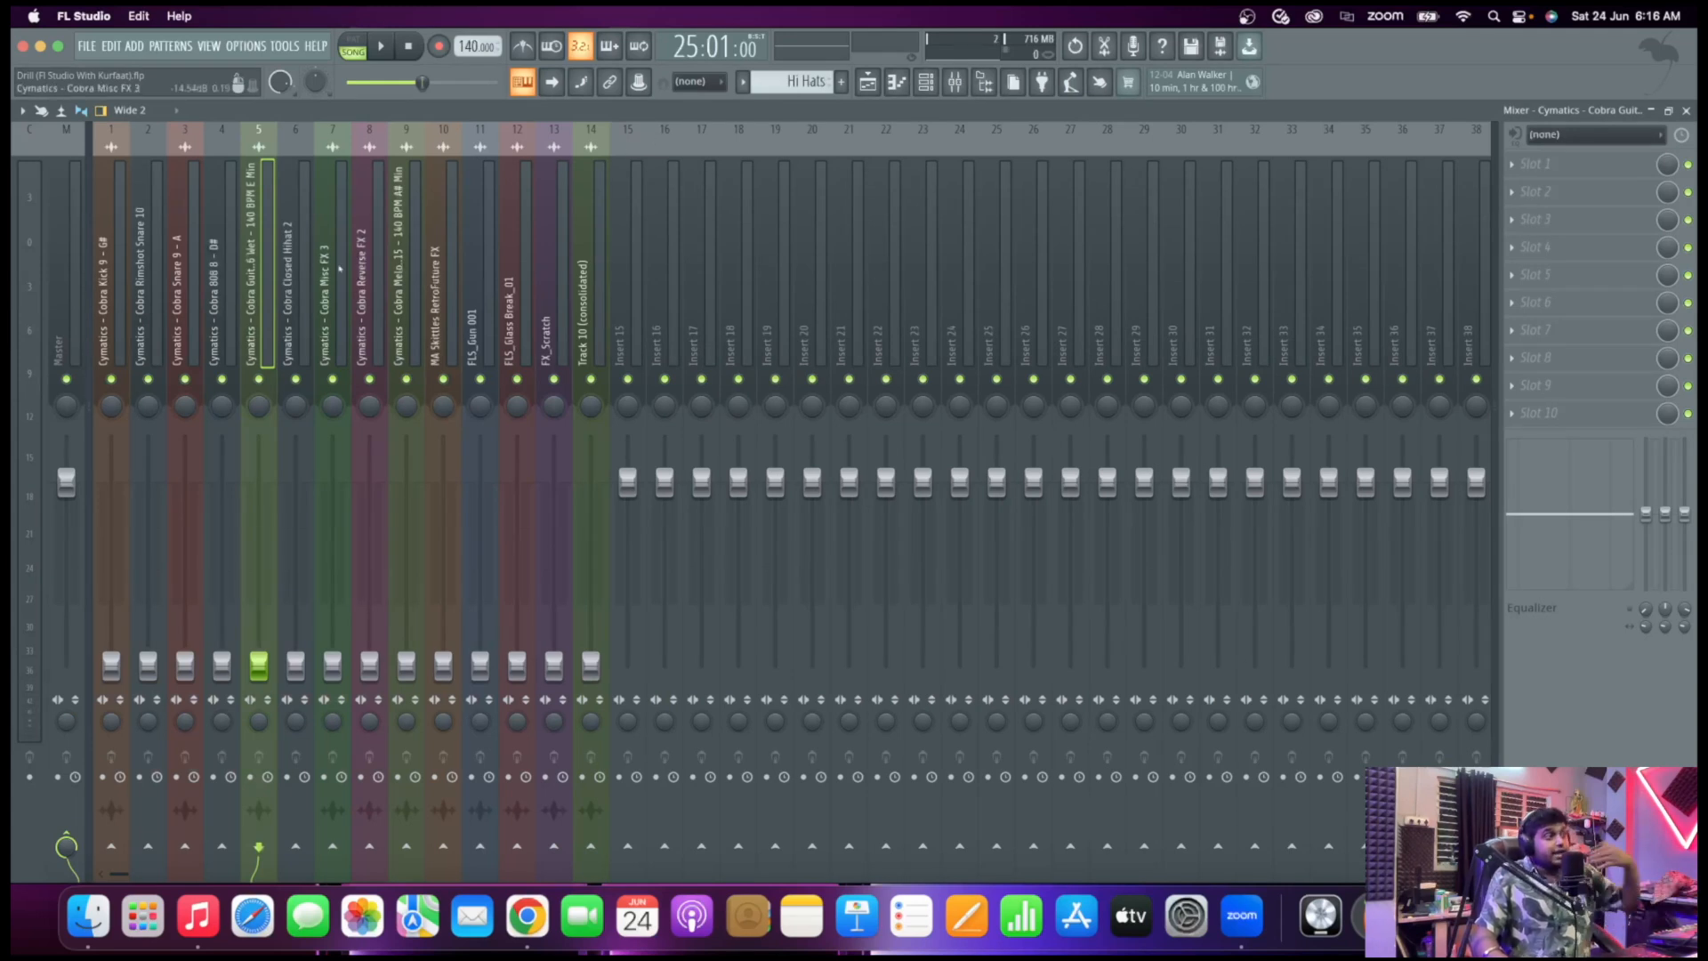
Rename insert 1 as Snare and insert 2 as Kick, and raise the Kick fader to about -6.5 dB during playback
click(231, 298)
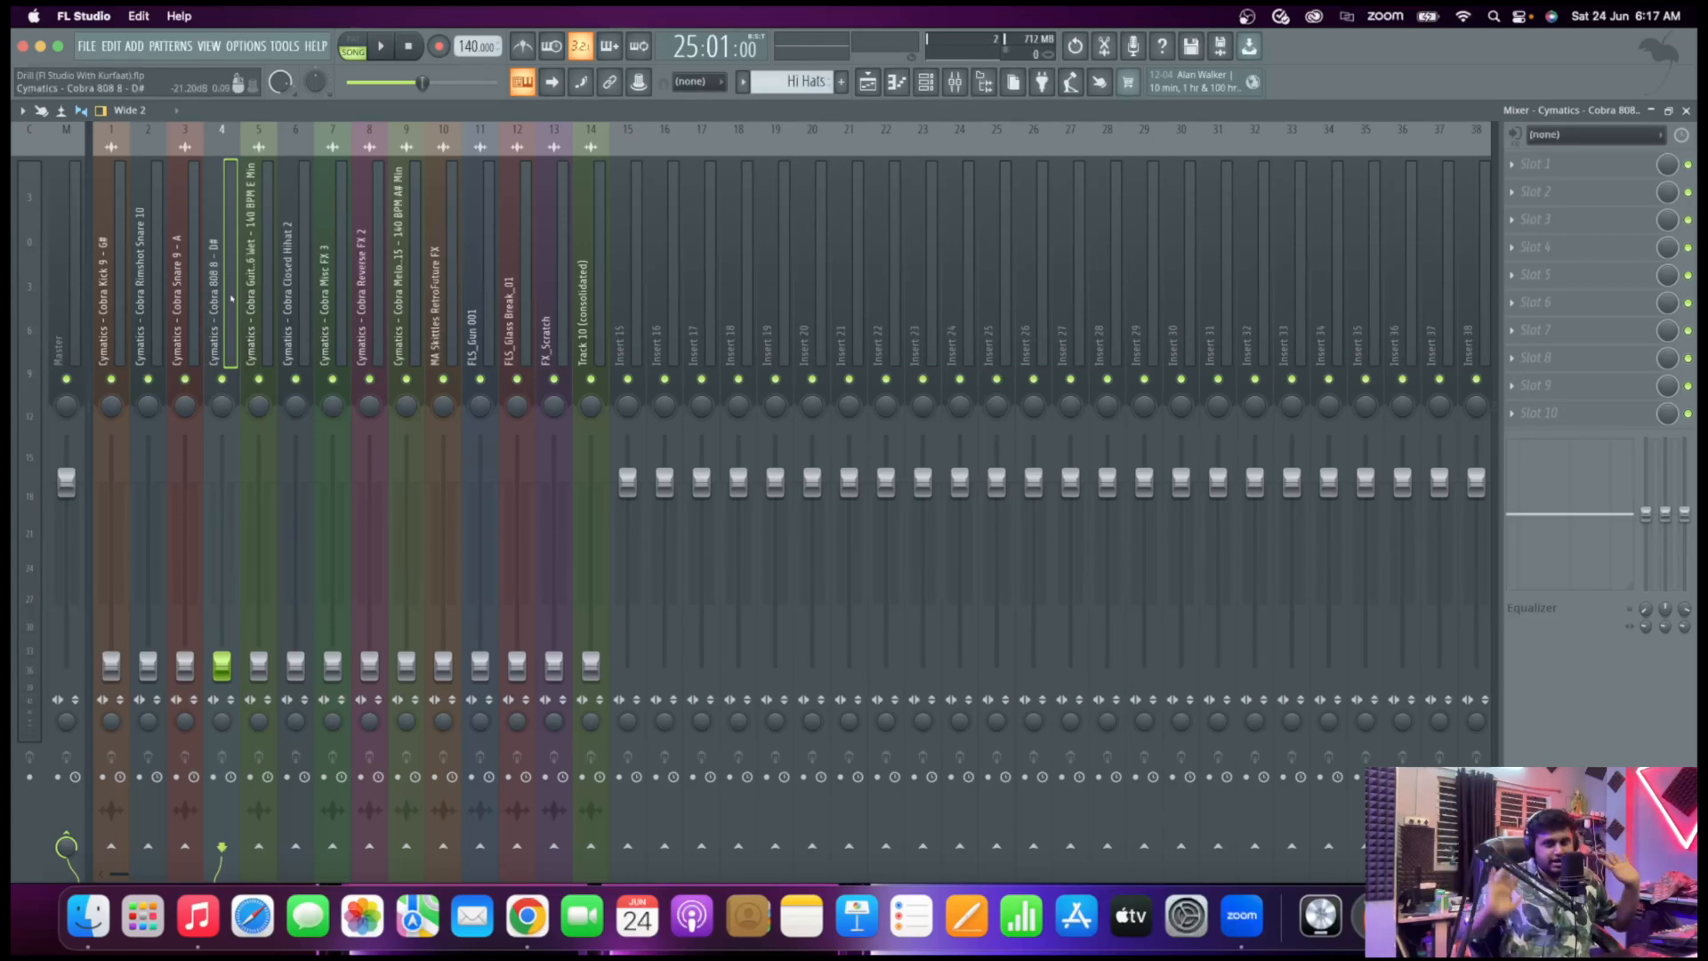
click(125, 267)
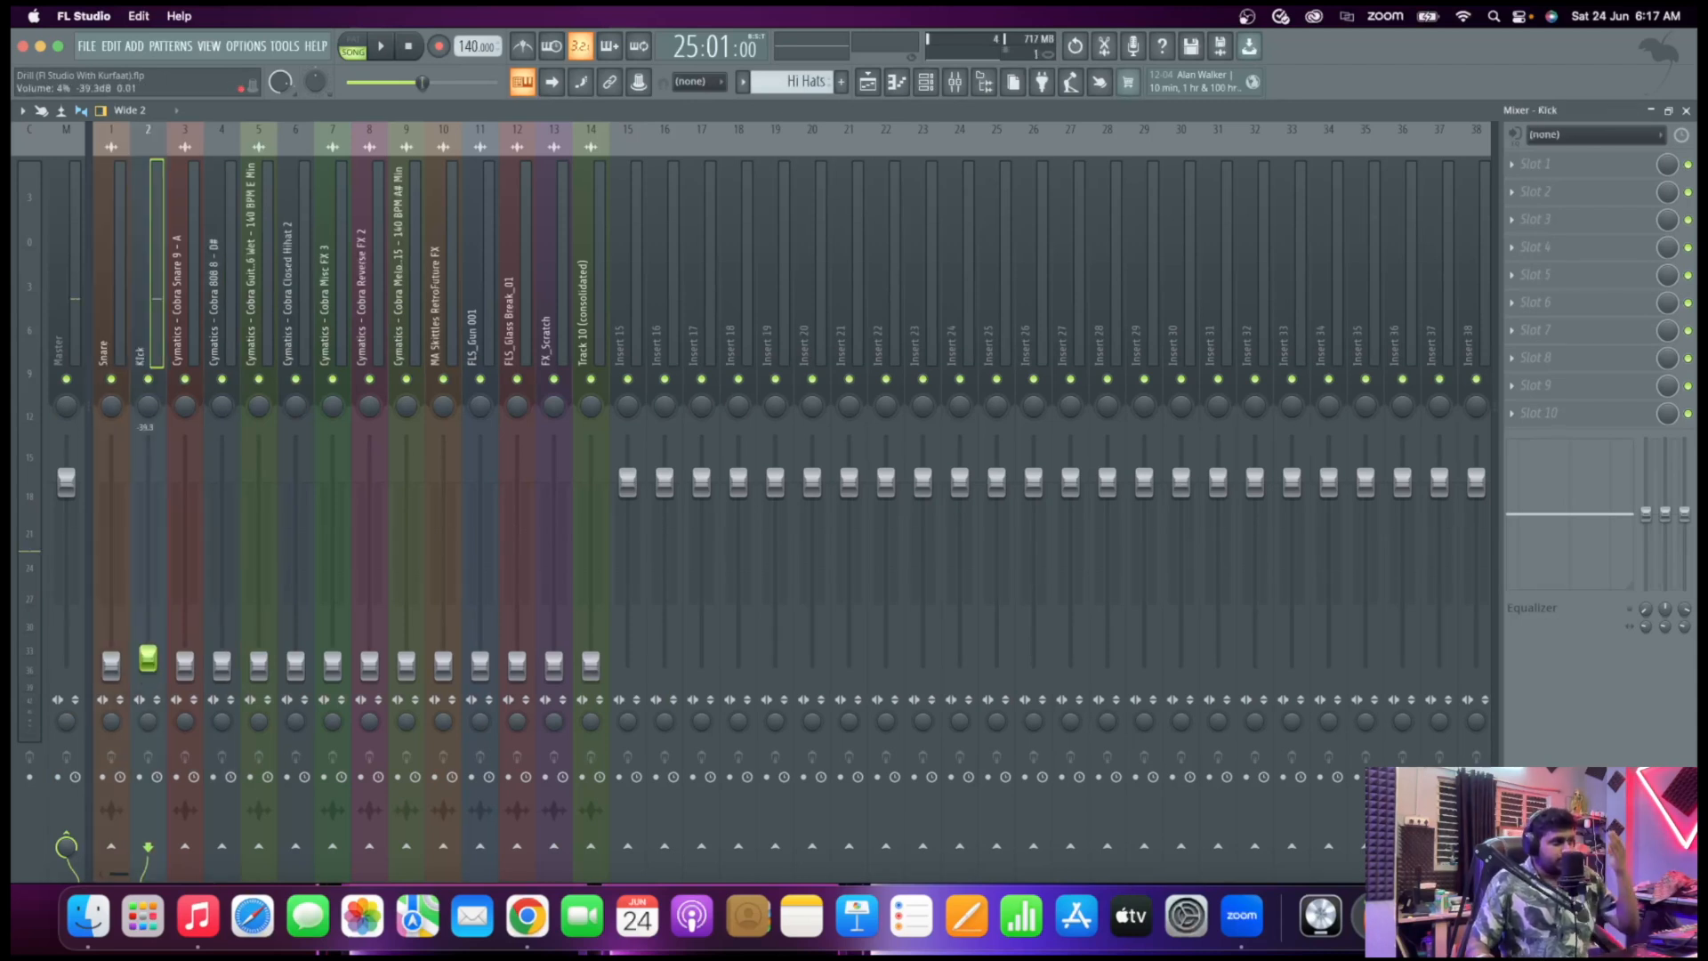
drag(147, 660, 148, 532)
key(space)
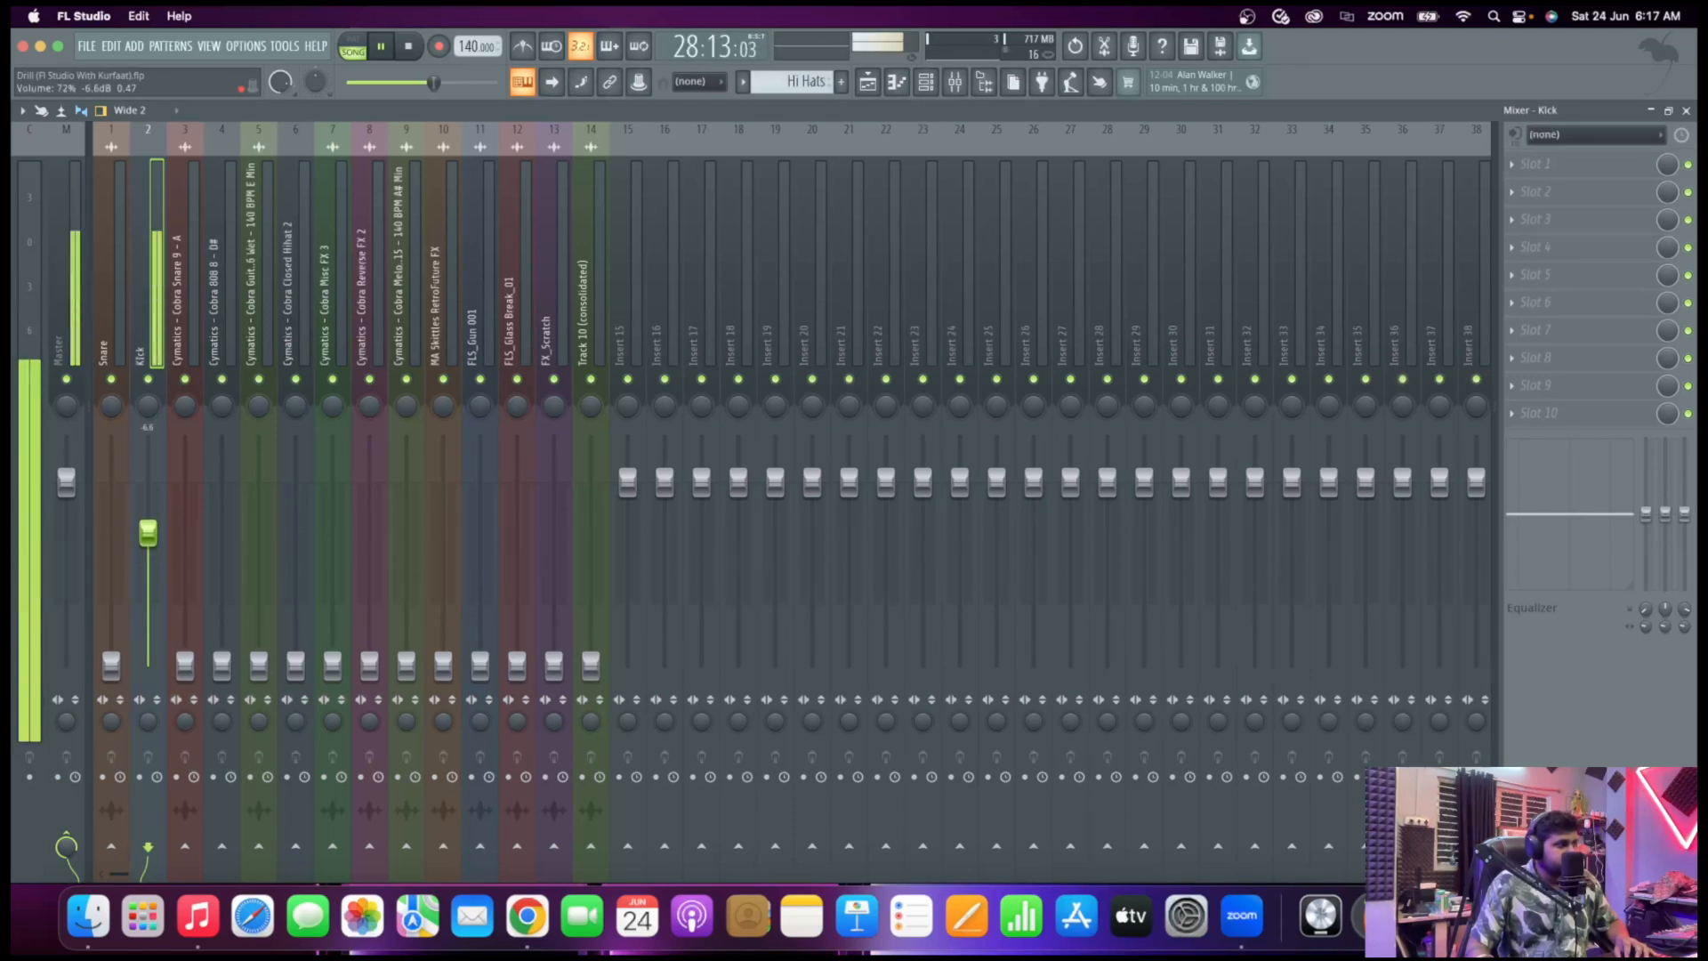
key(space)
drag(148, 533, 147, 532)
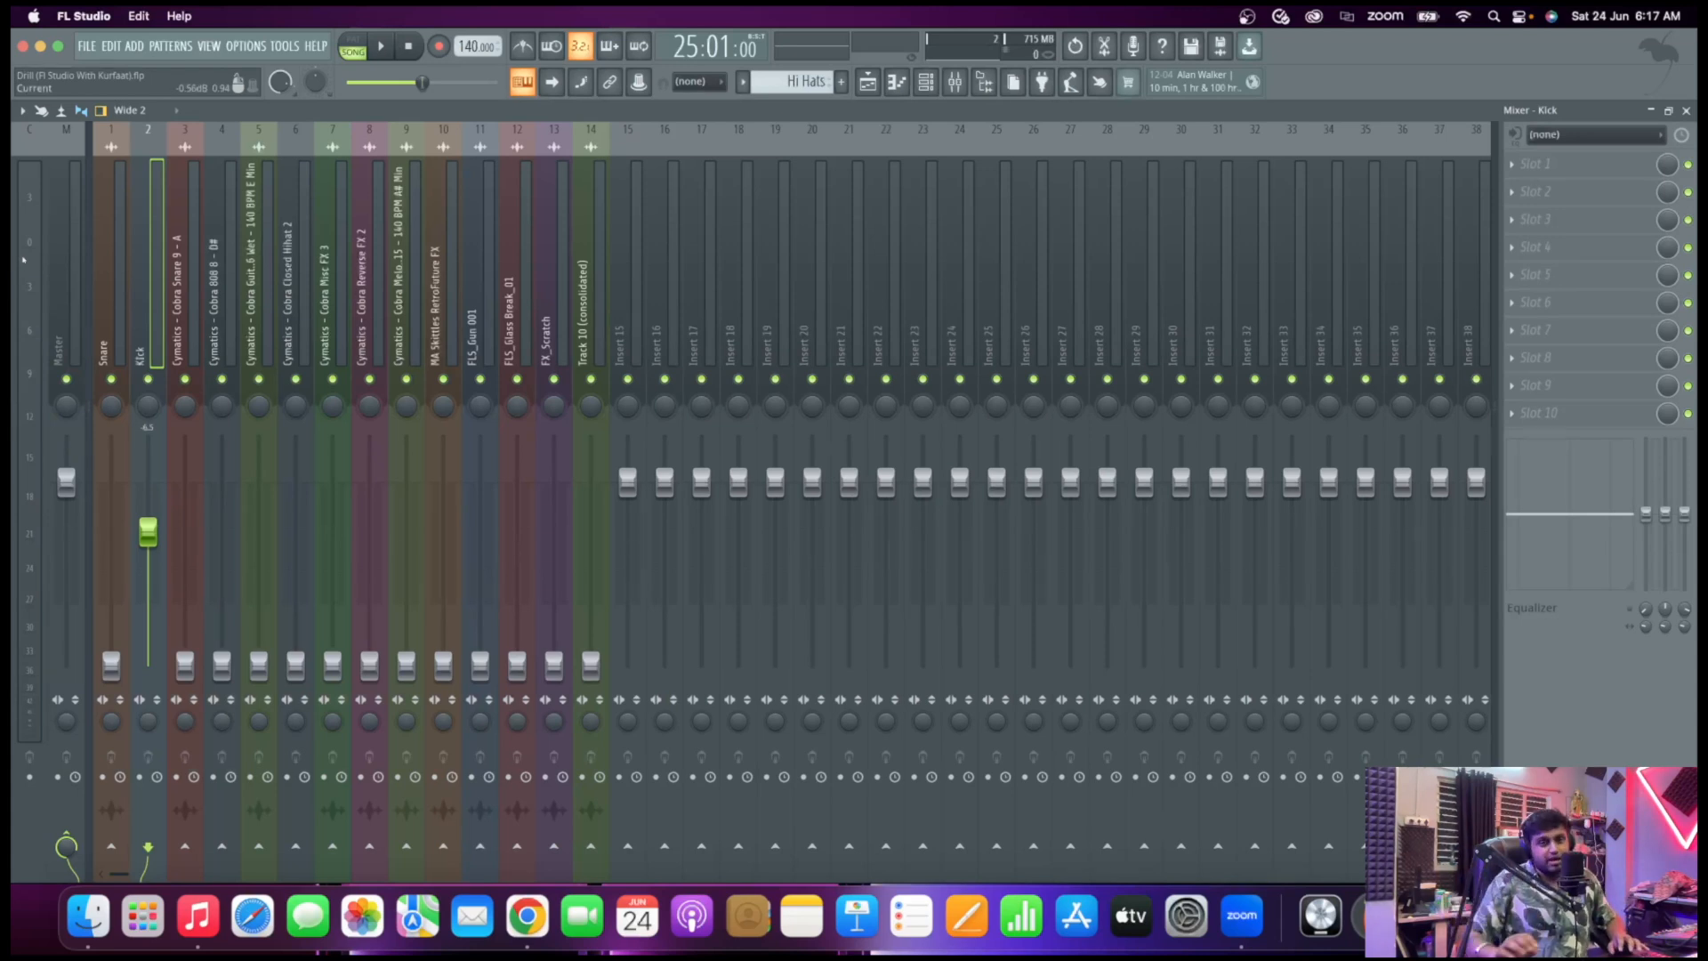
key(space)
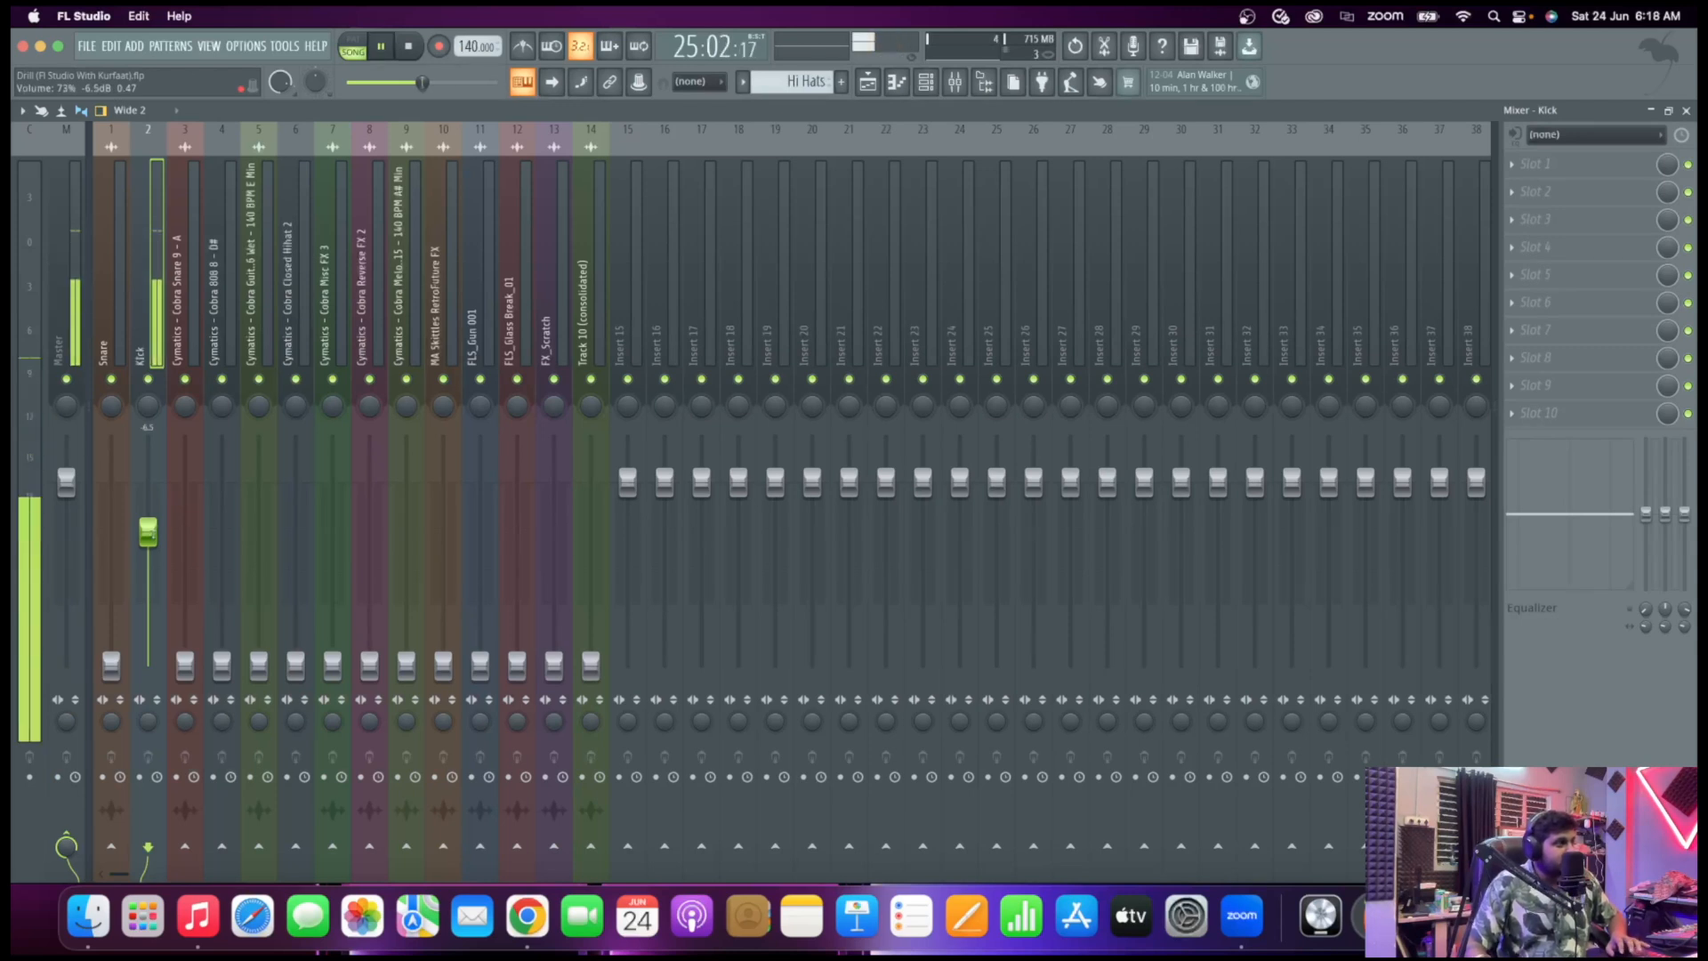
key(space)
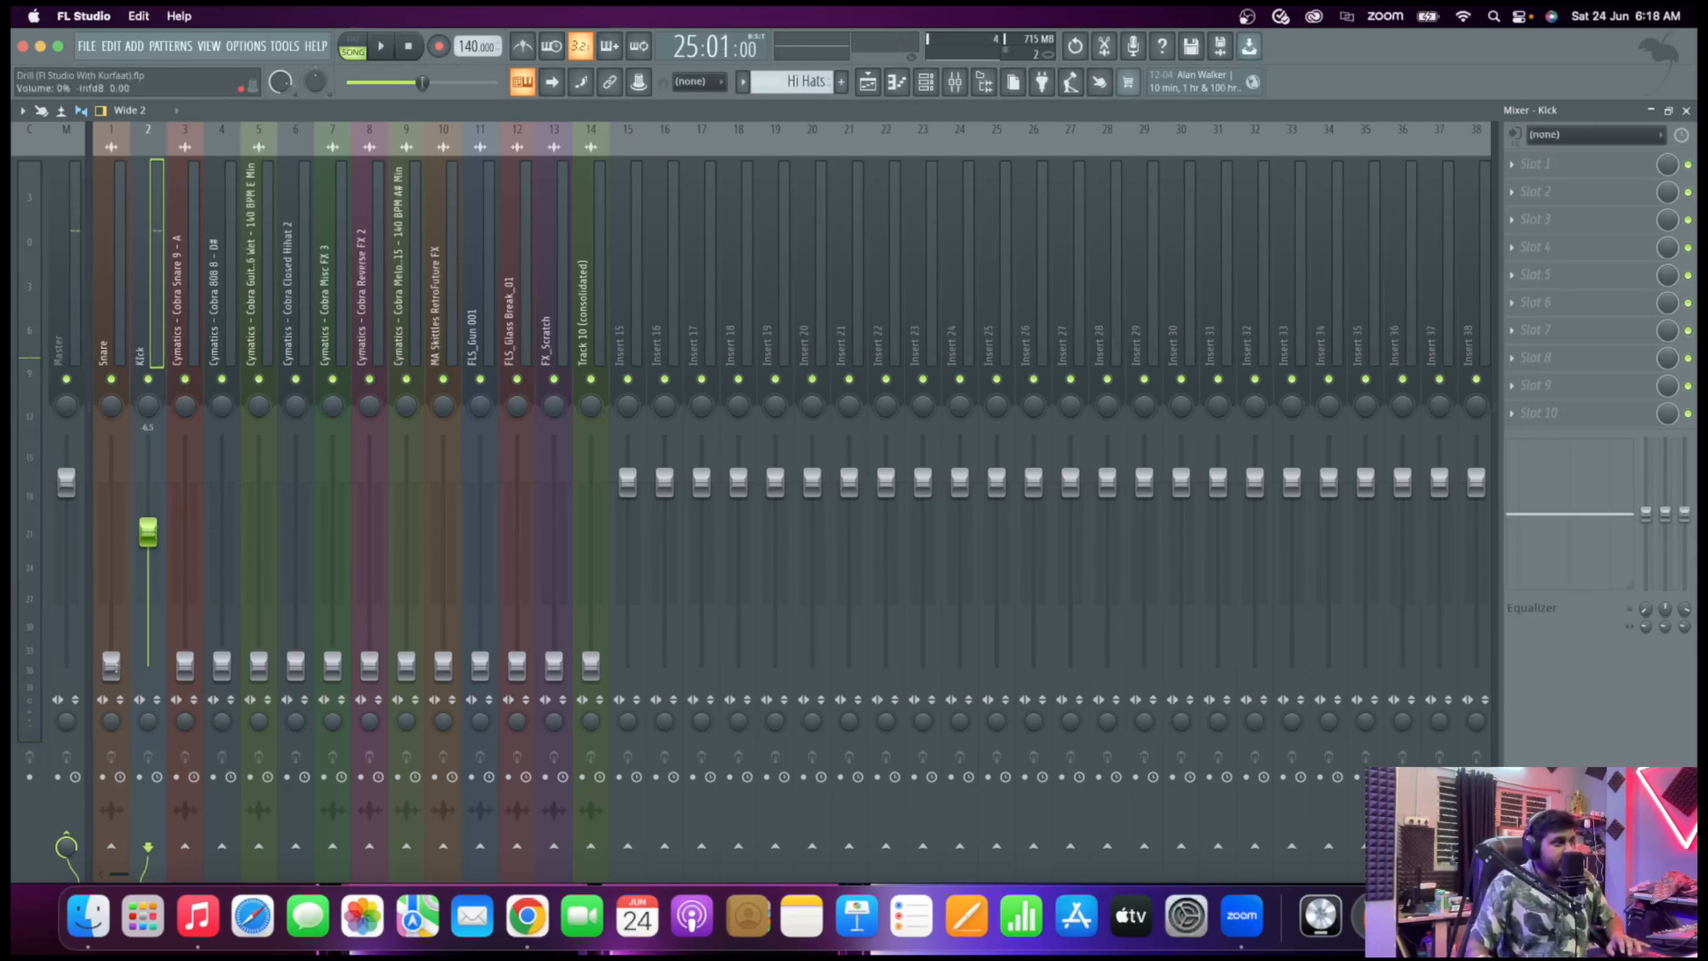
Audition insert 1 with its fader raised to about -20.8 dB and rename the track percs
key(space)
drag(116, 668, 126, 573)
key(space)
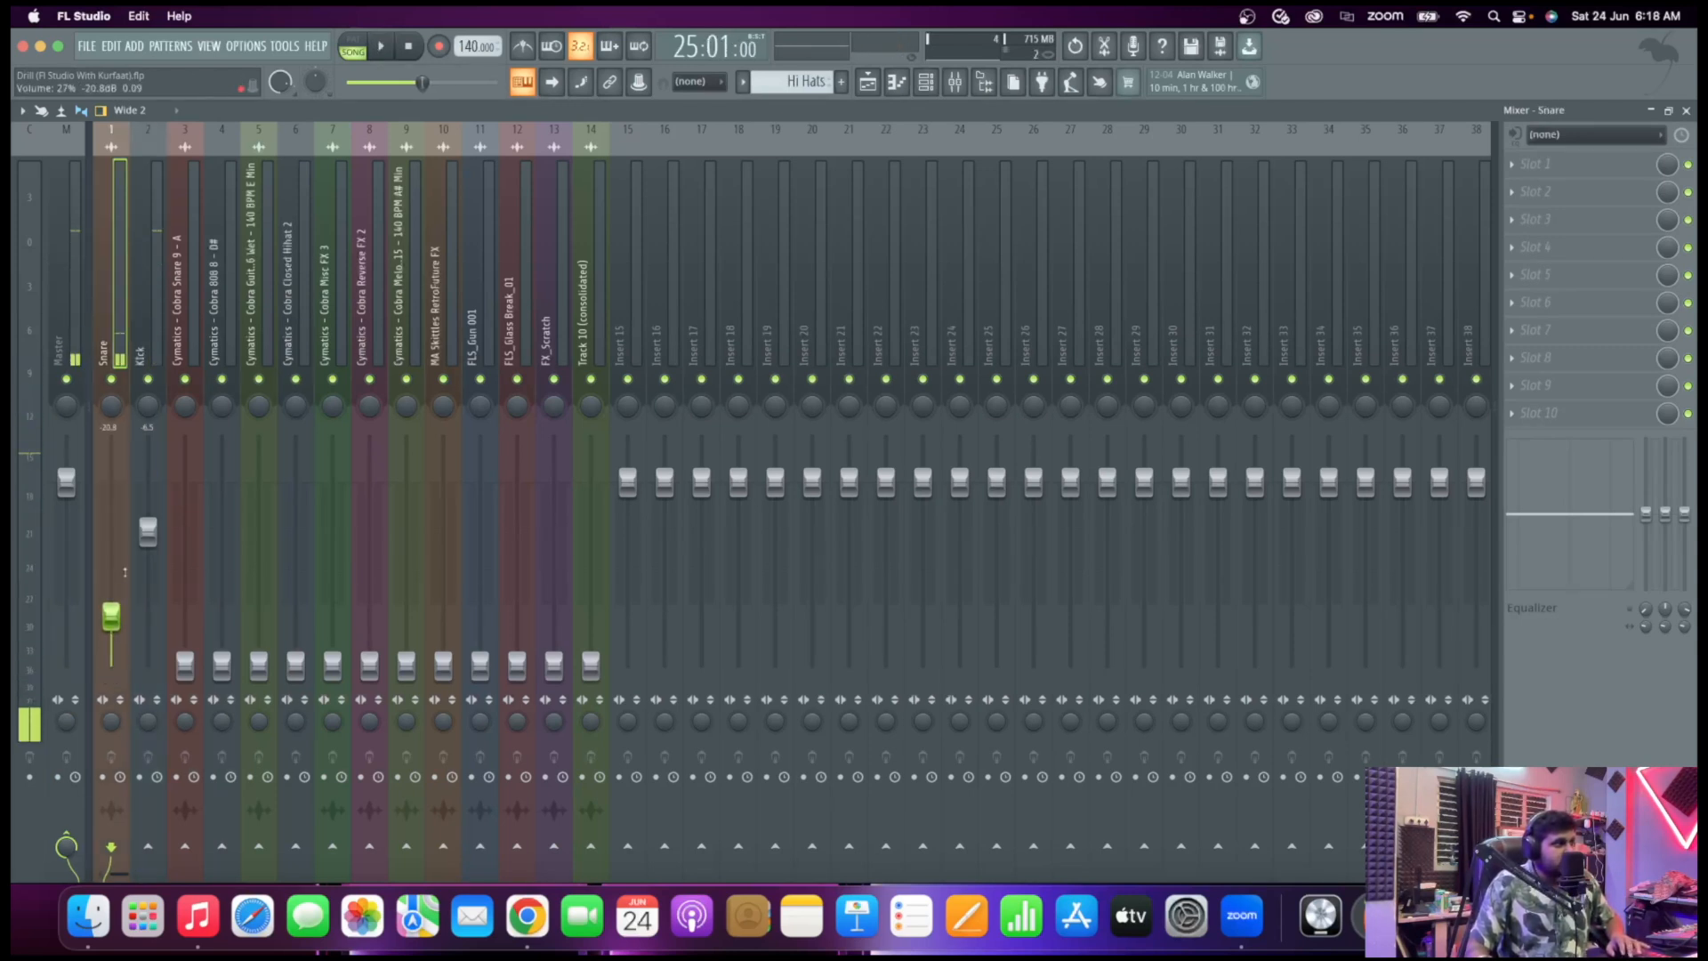
right_click(125, 121)
click(229, 147)
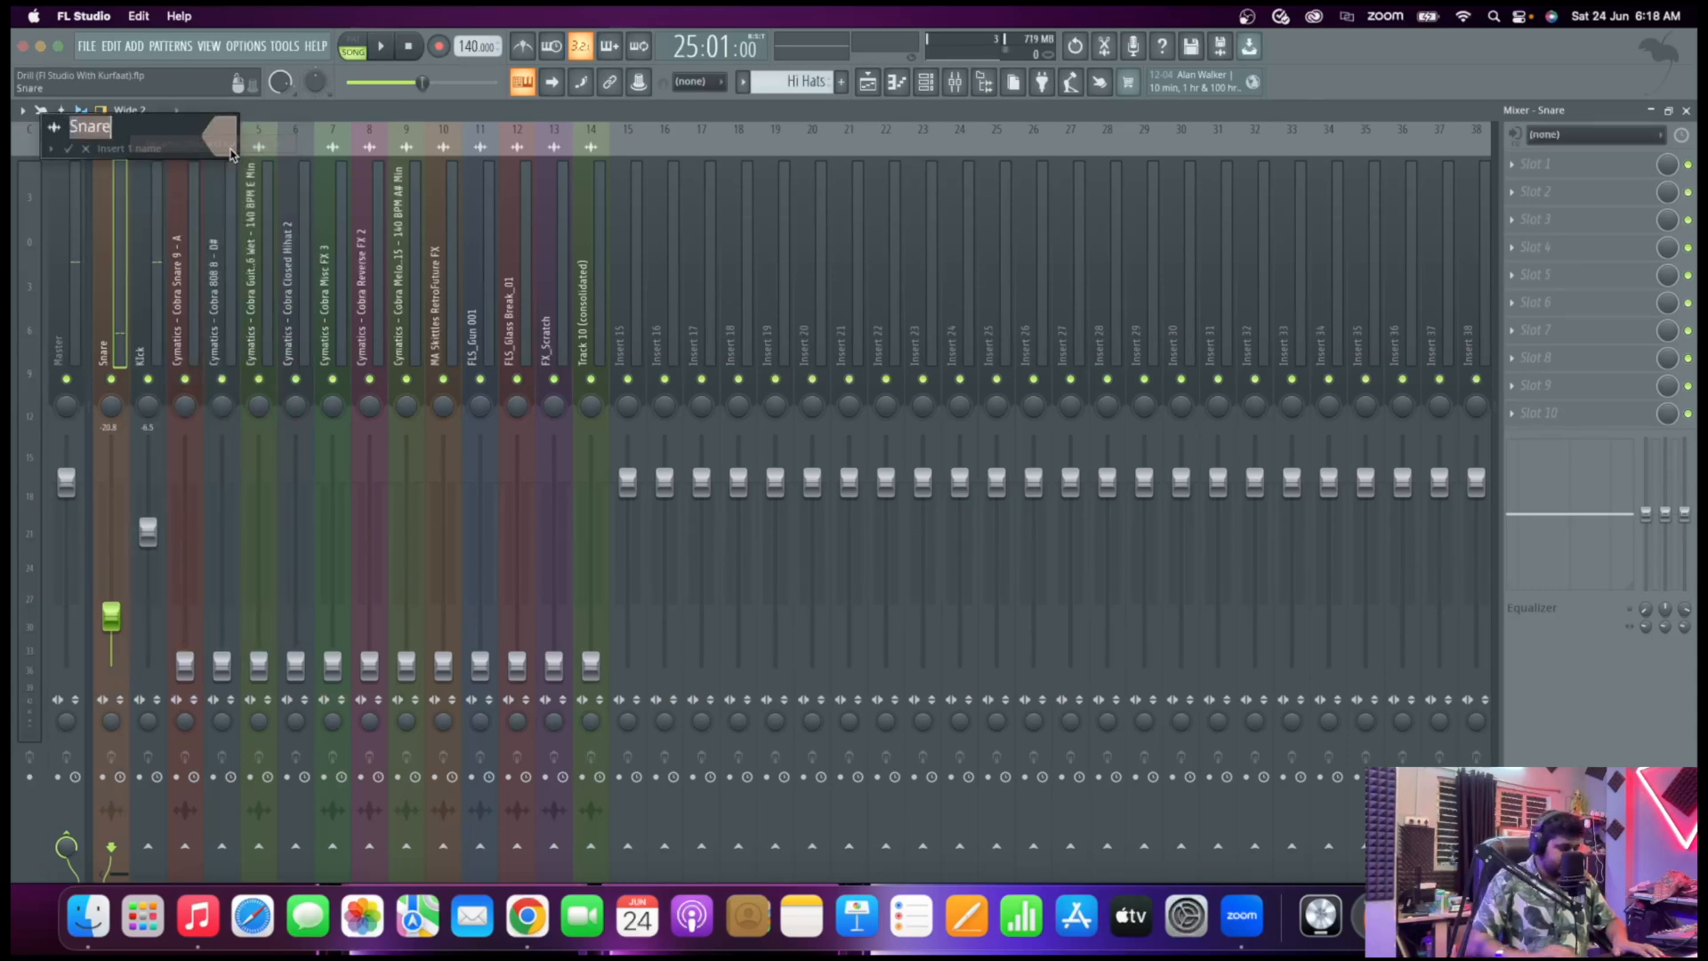
text(percs)
key(Return)
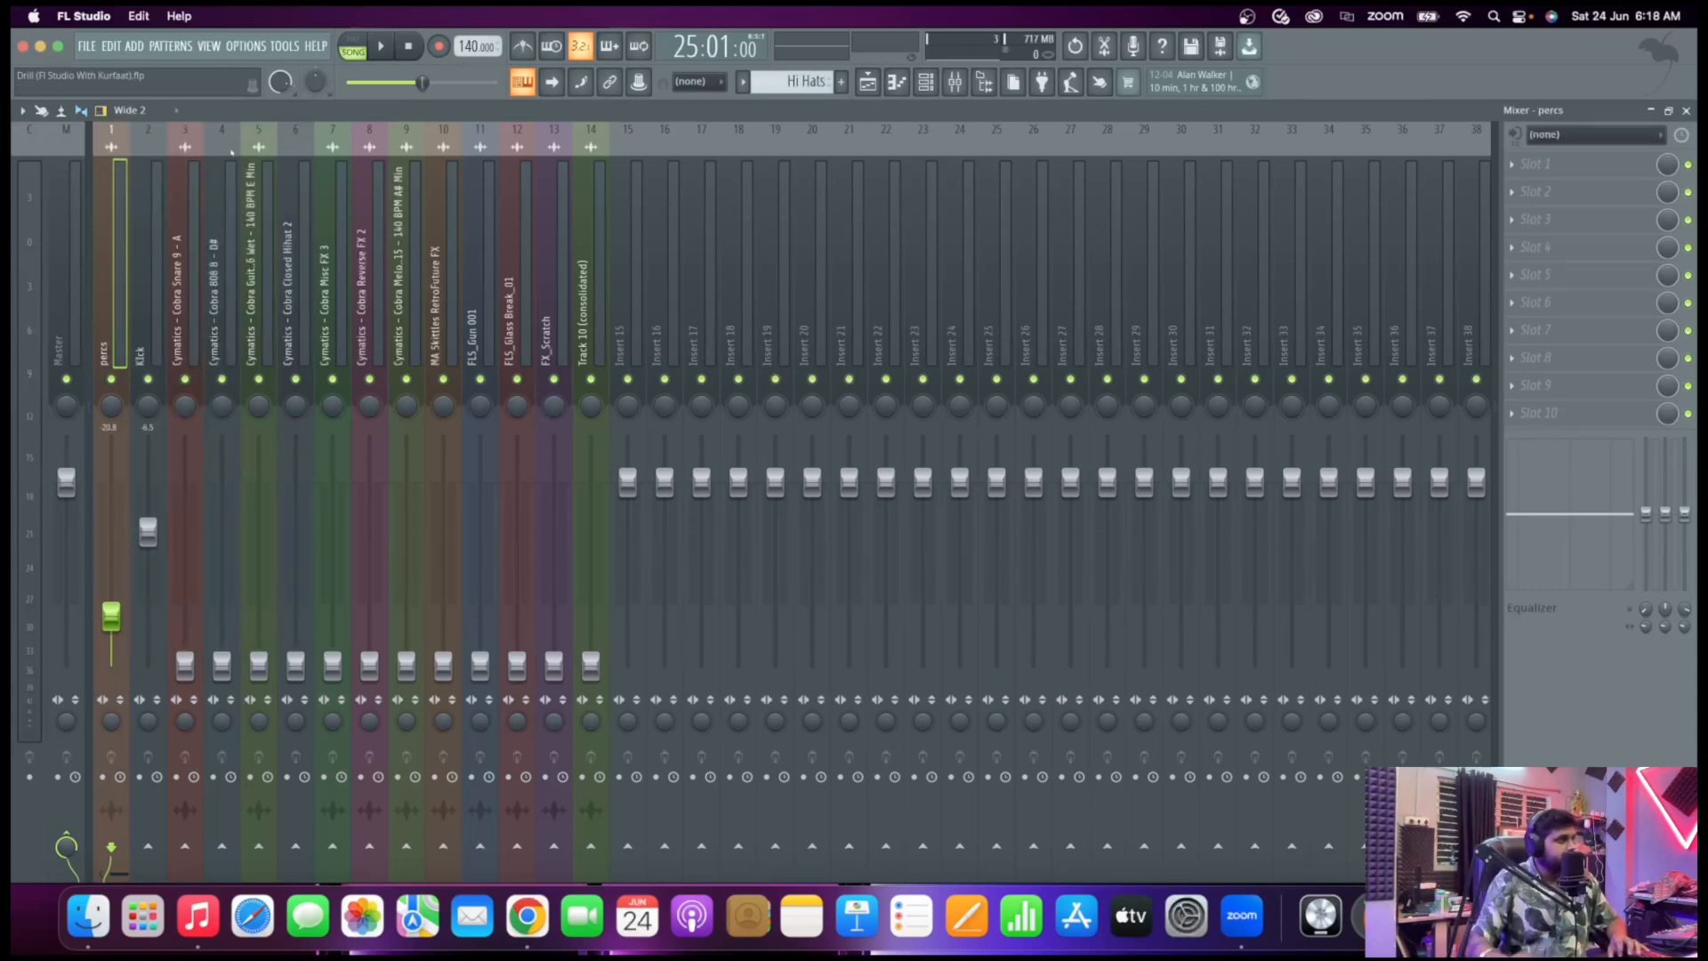
Raise the percs fader to about -10.7 dB while the song plays
key(space)
drag(111, 616, 111, 561)
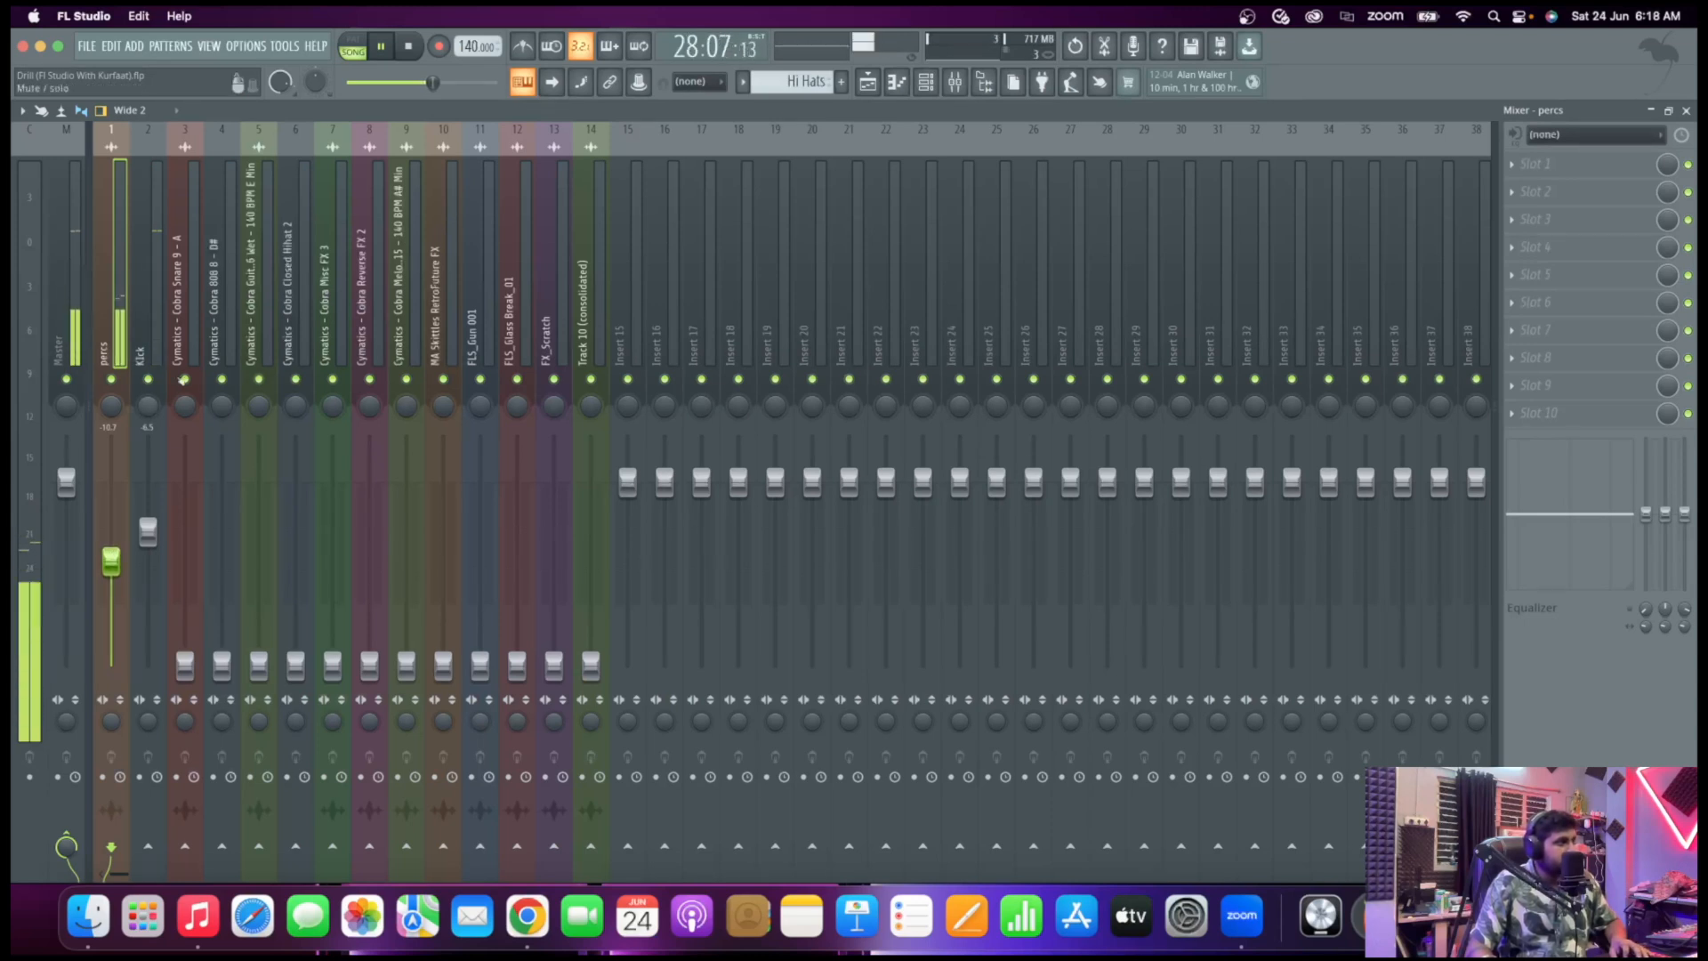
key(space)
Raise the Cobra Snare 9 fader to about -9.9 dB and lower percs to about -12.4 dB during playback
click(185, 665)
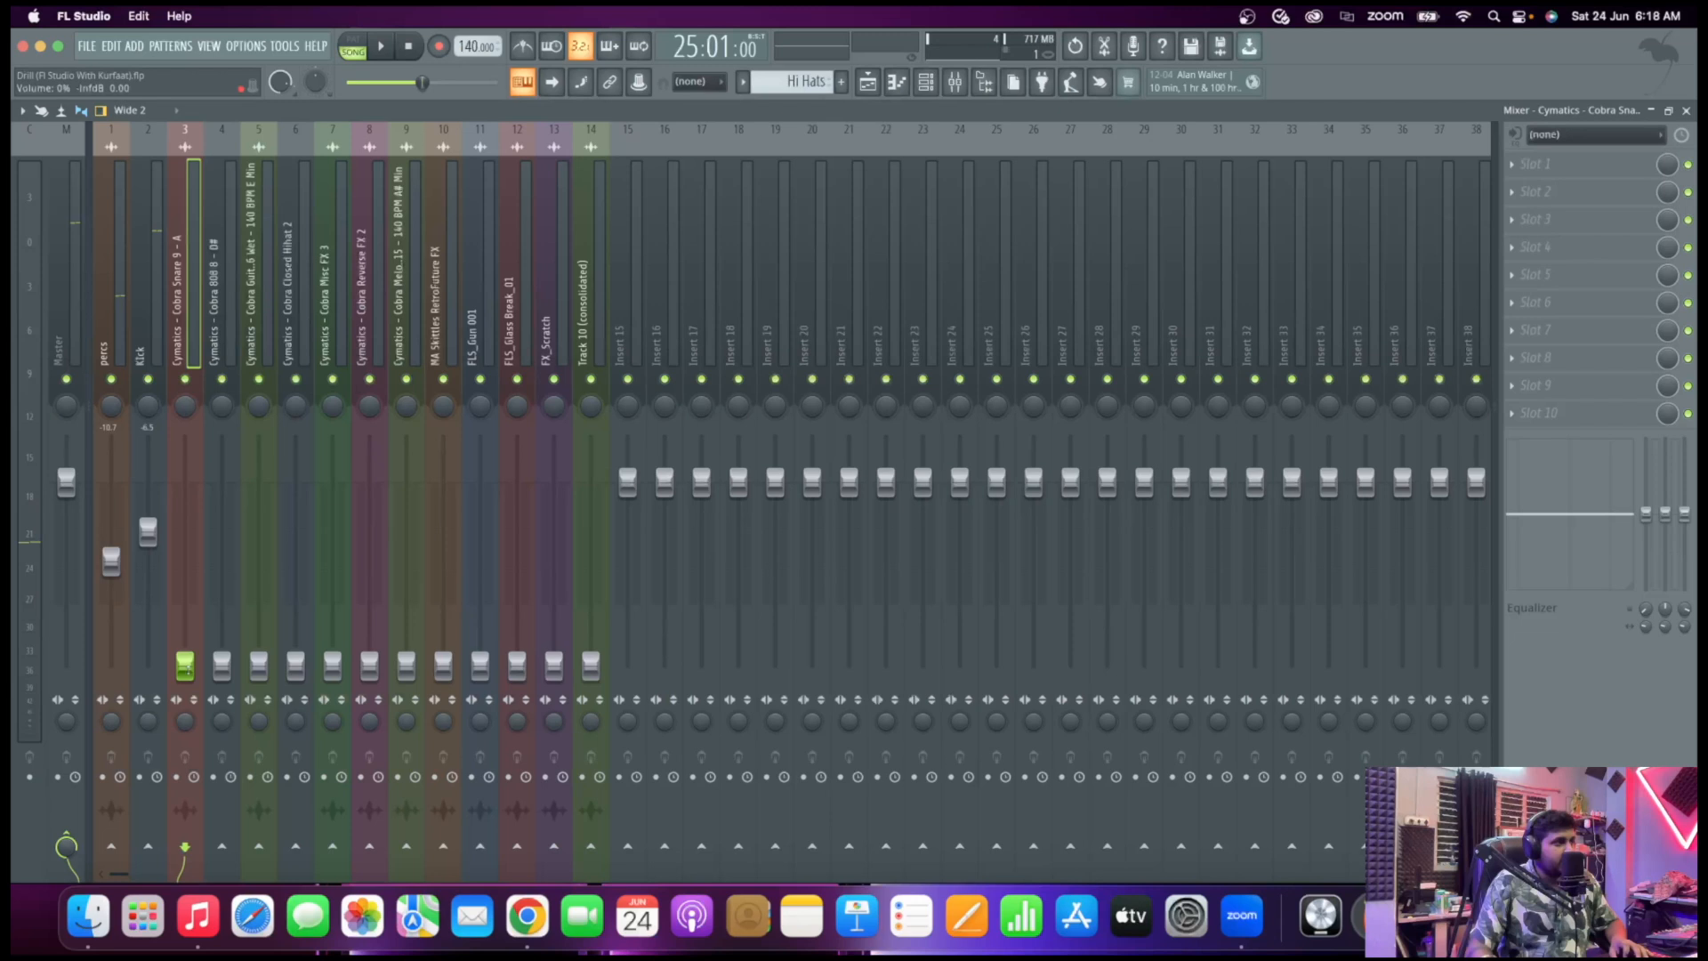
key(space)
drag(185, 665, 111, 572)
key(space)
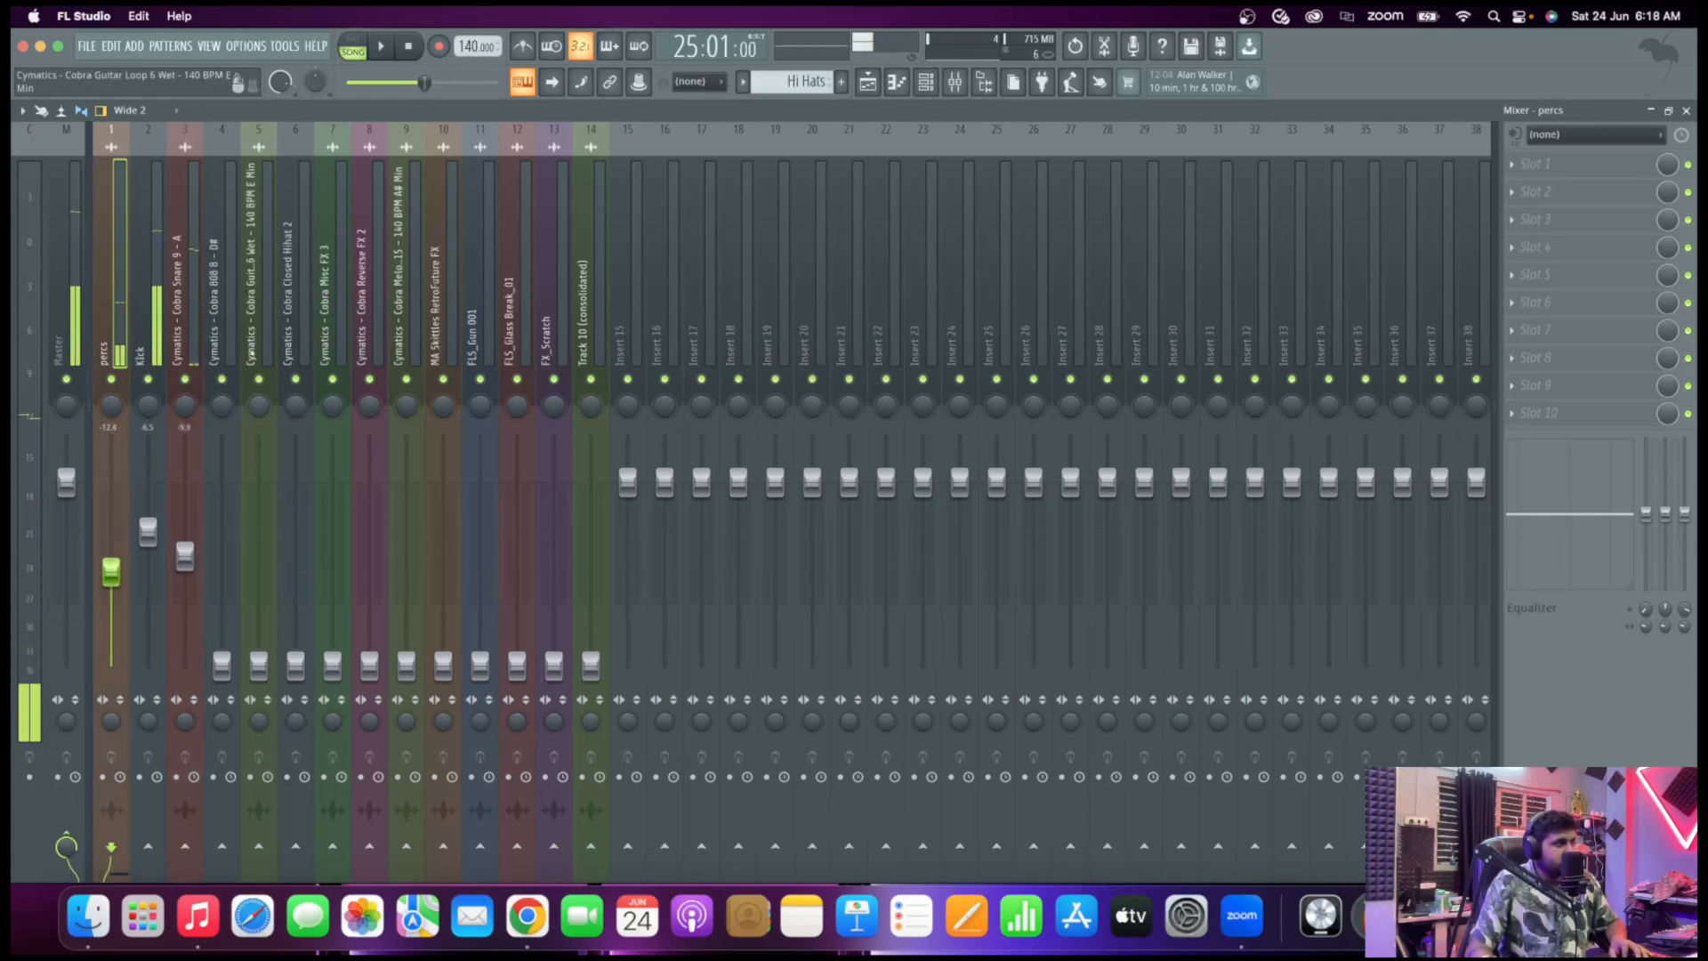
Raise the Cobra Closed Hihat 2 fader to about -10.3 dB, leaving the 808 and guitar loop faders at zero
click(224, 330)
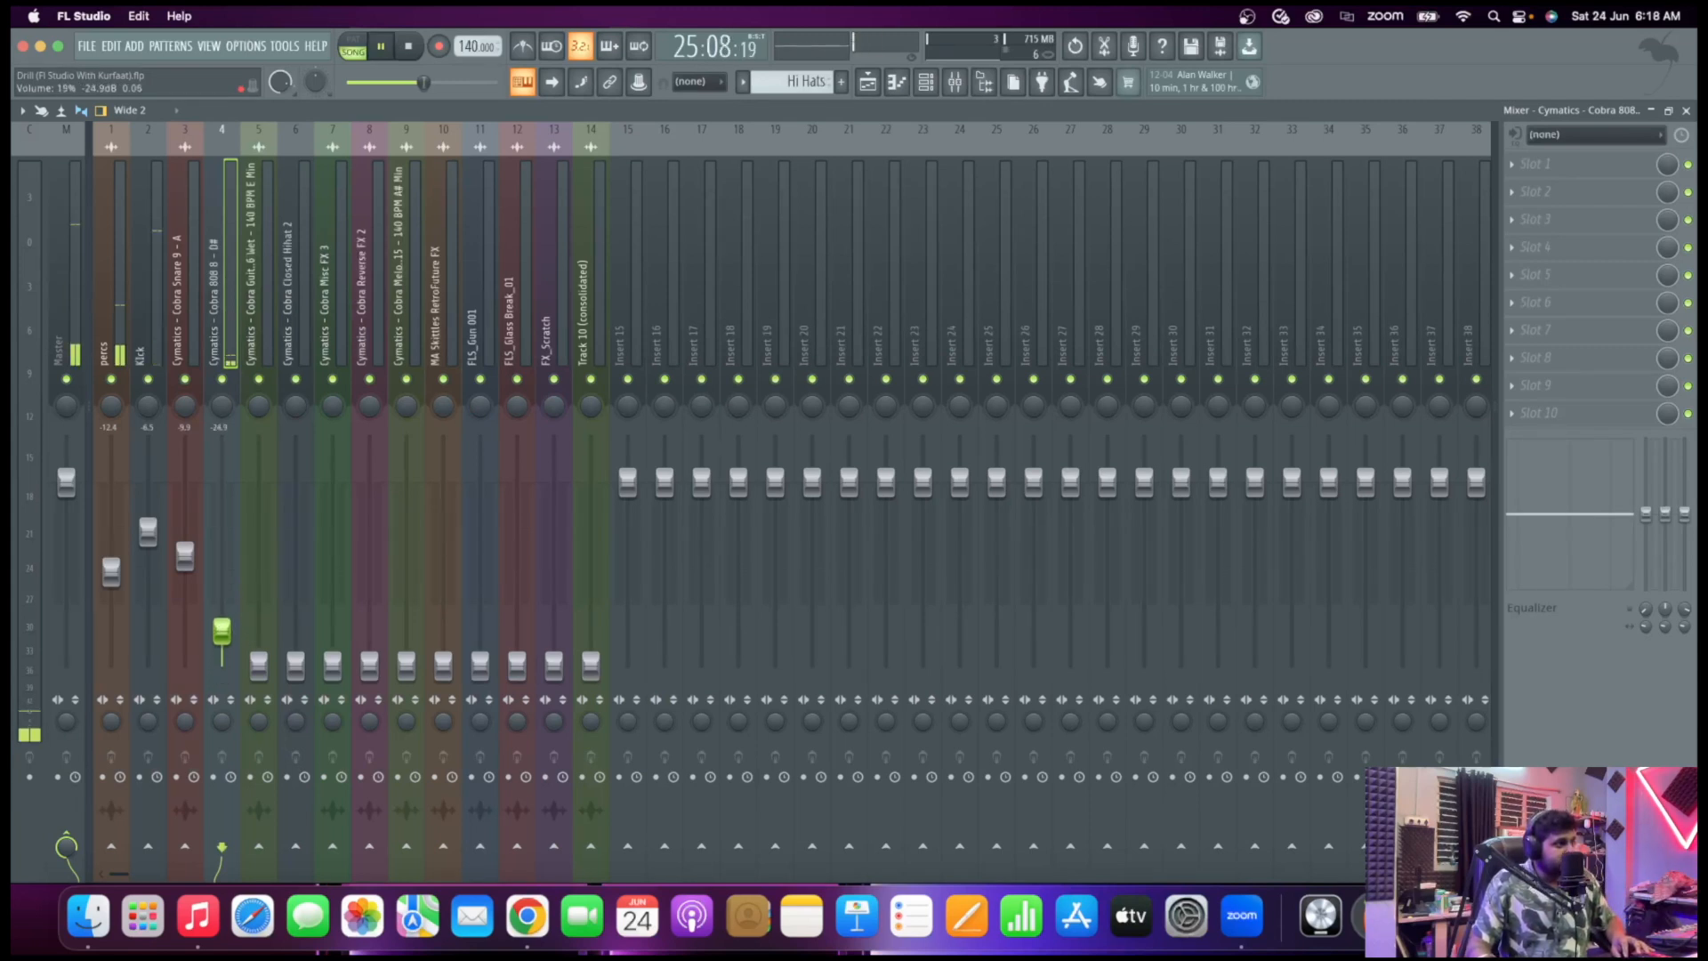
click(253, 623)
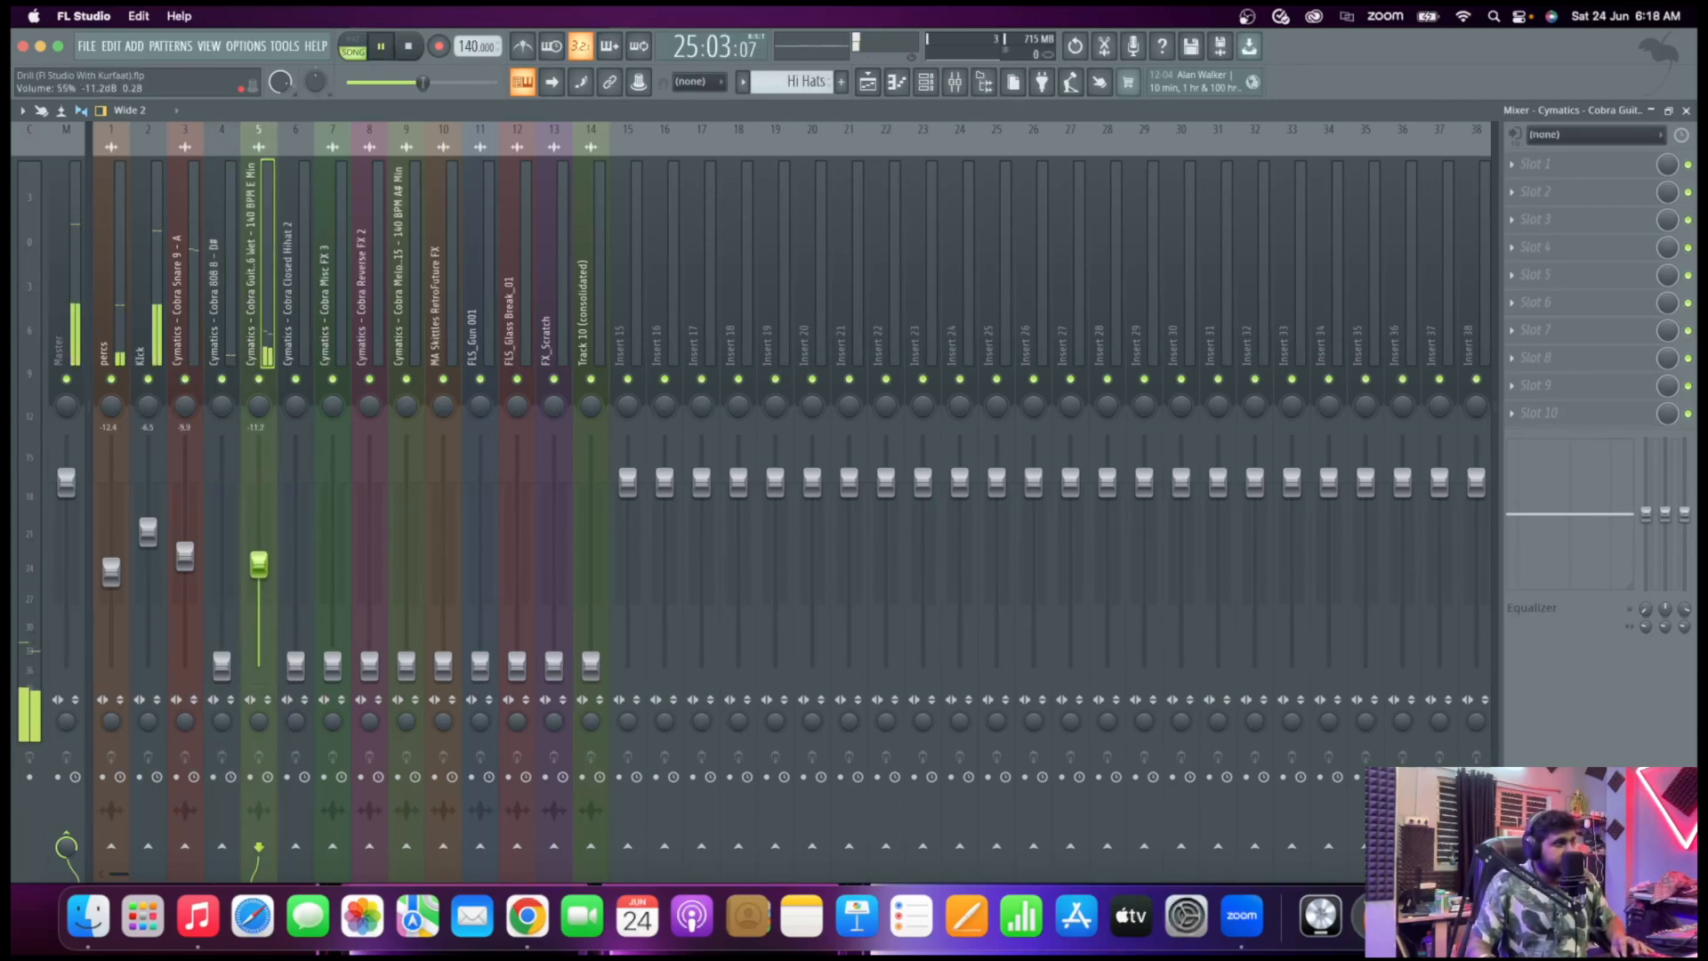
drag(297, 649, 297, 461)
key(space)
key(space)
Move the Cobra Closed Hihat 2 track to insert 4 and set its fader to about -11.4 dB during playback
key(alt+Right)
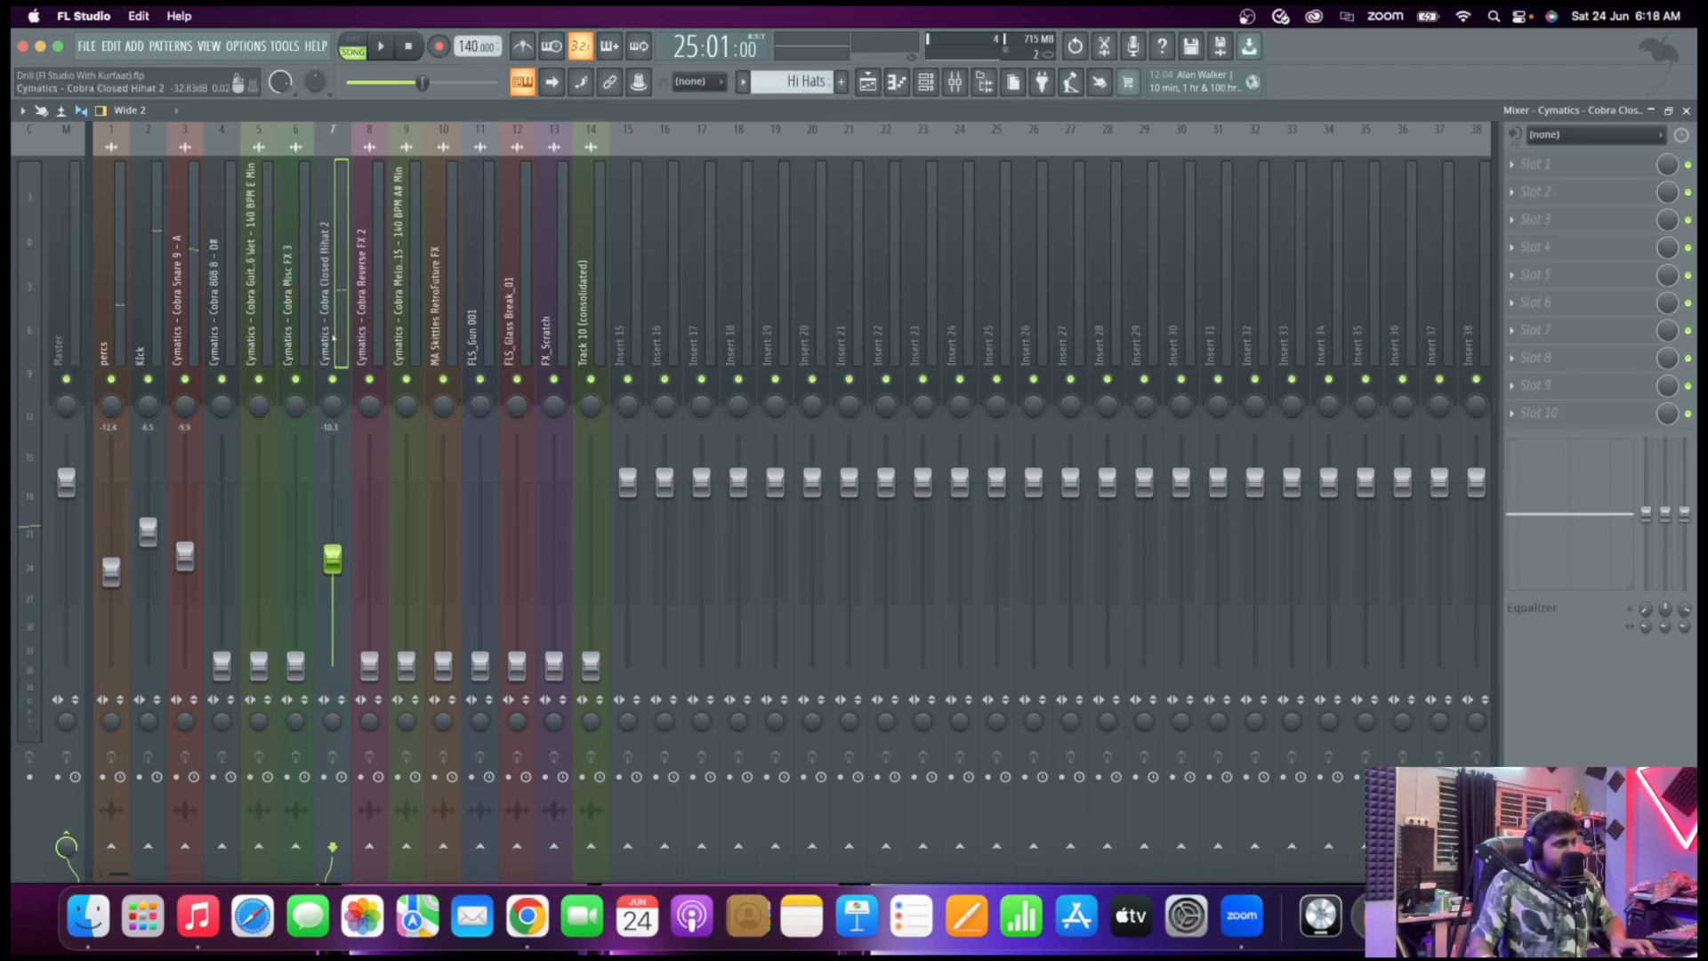
key(alt+Left)
key(alt+Left)
key(alt+Left)
key(space)
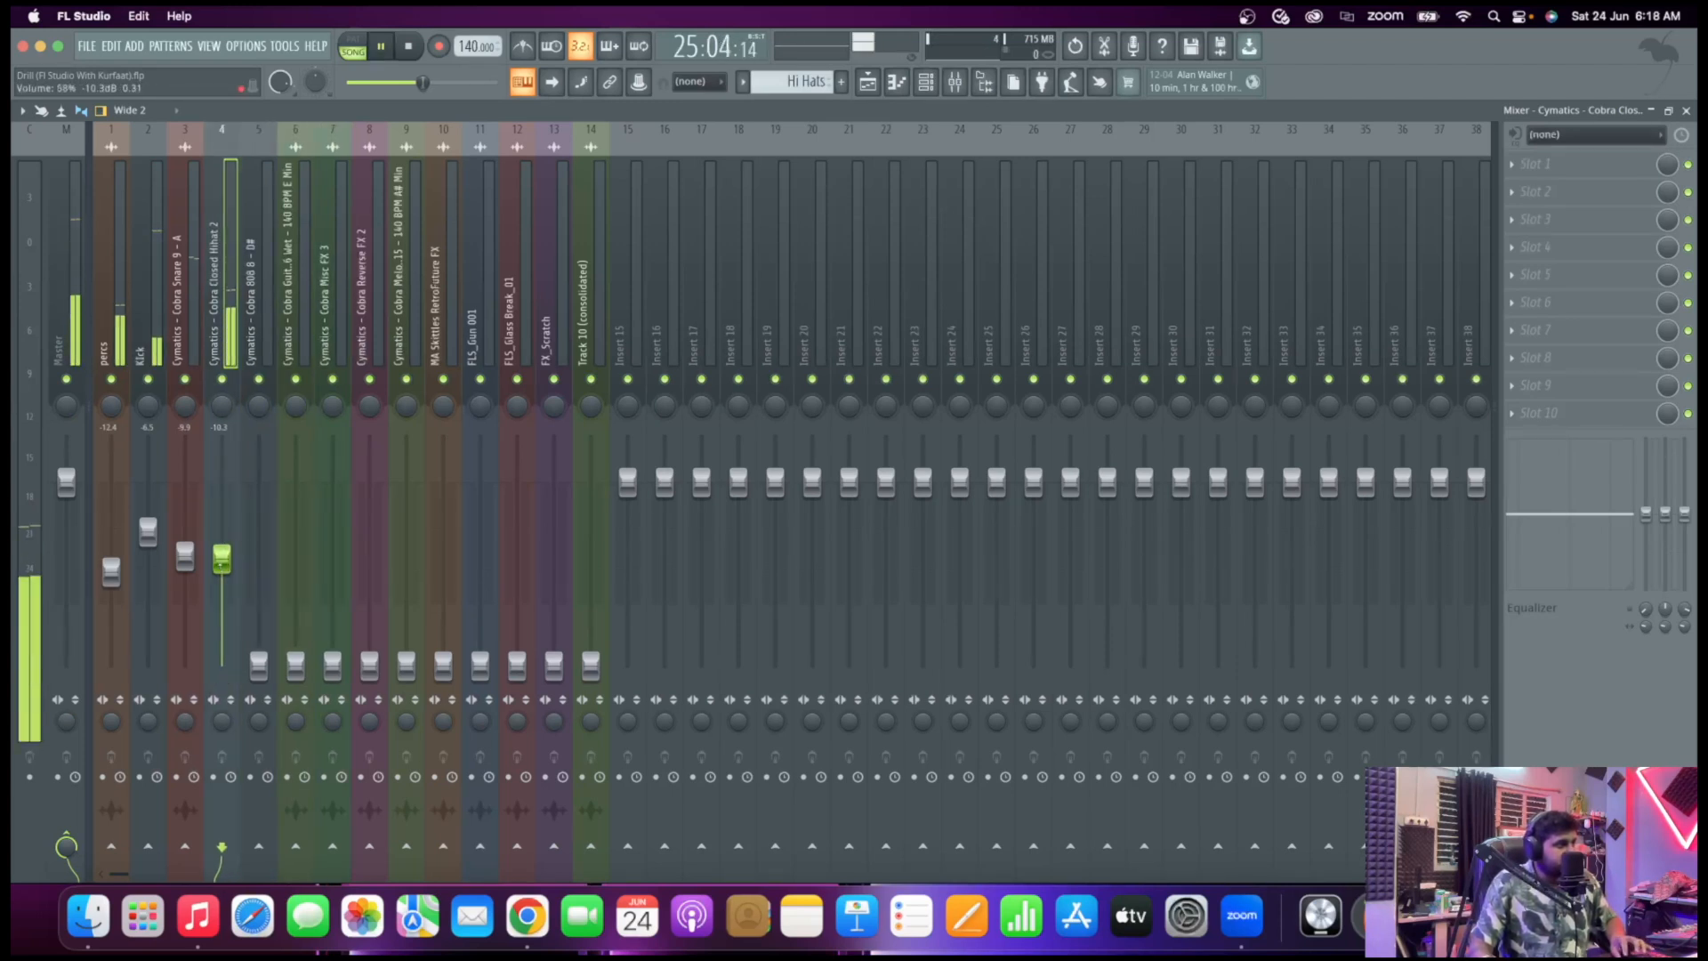
drag(222, 559, 221, 566)
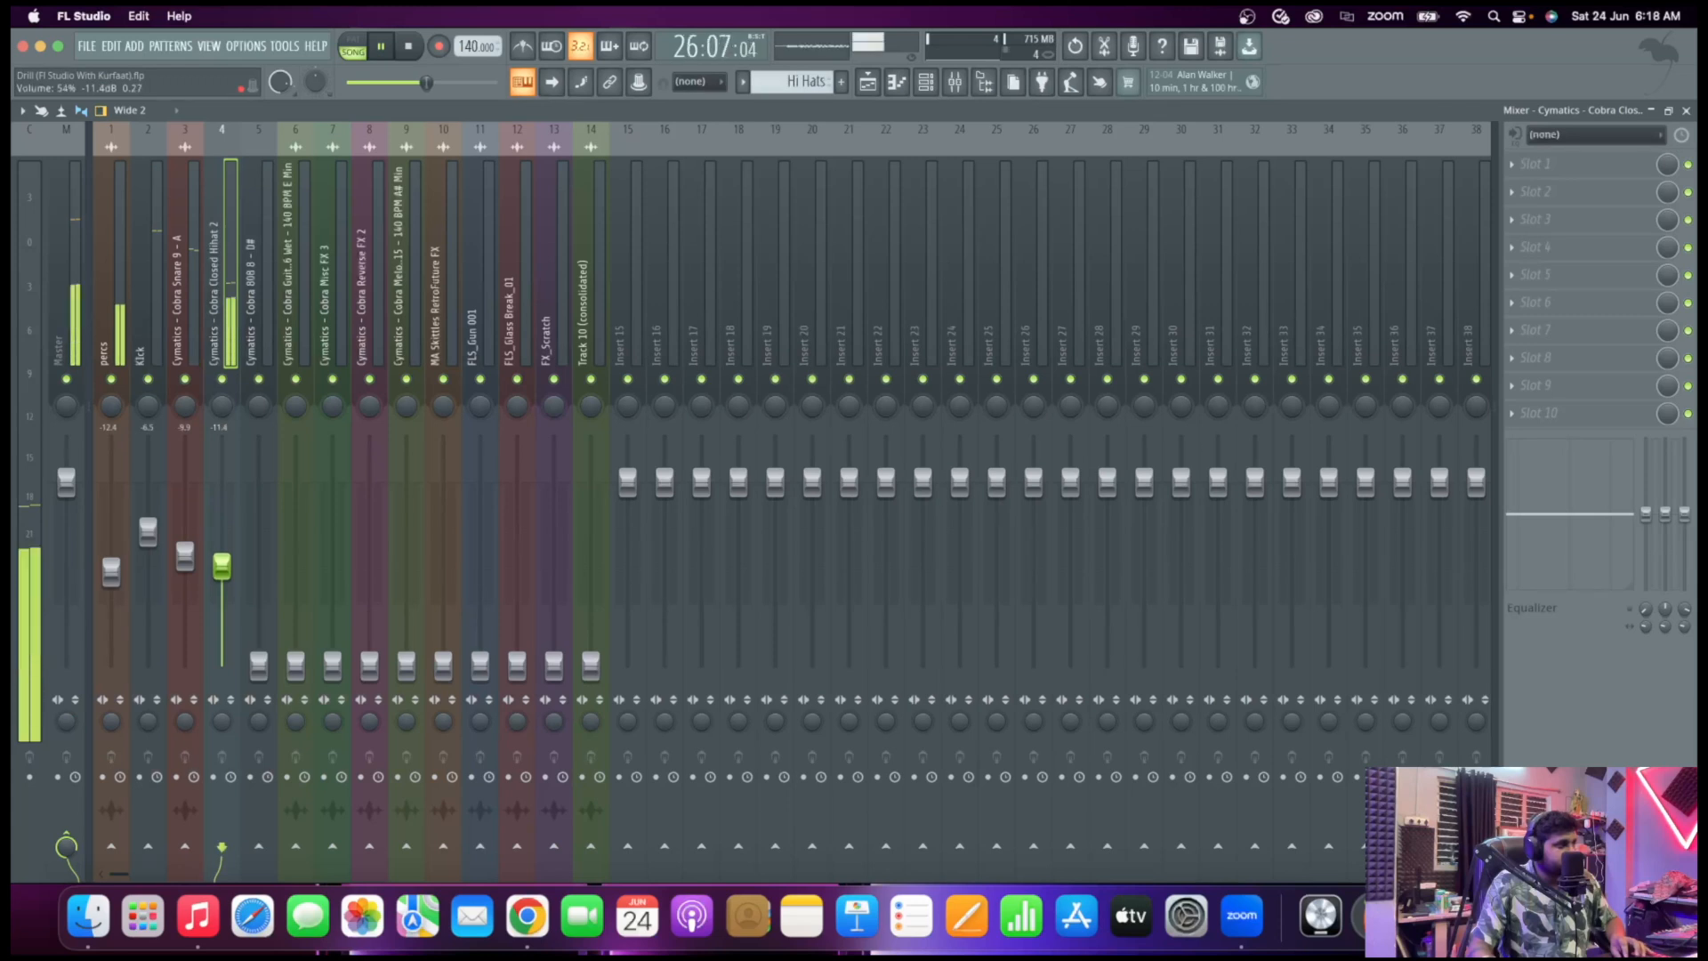
key(space)
Move the Cobra Misc FX 3 track to insert 5, directly after the closed hi-hat
click(296, 355)
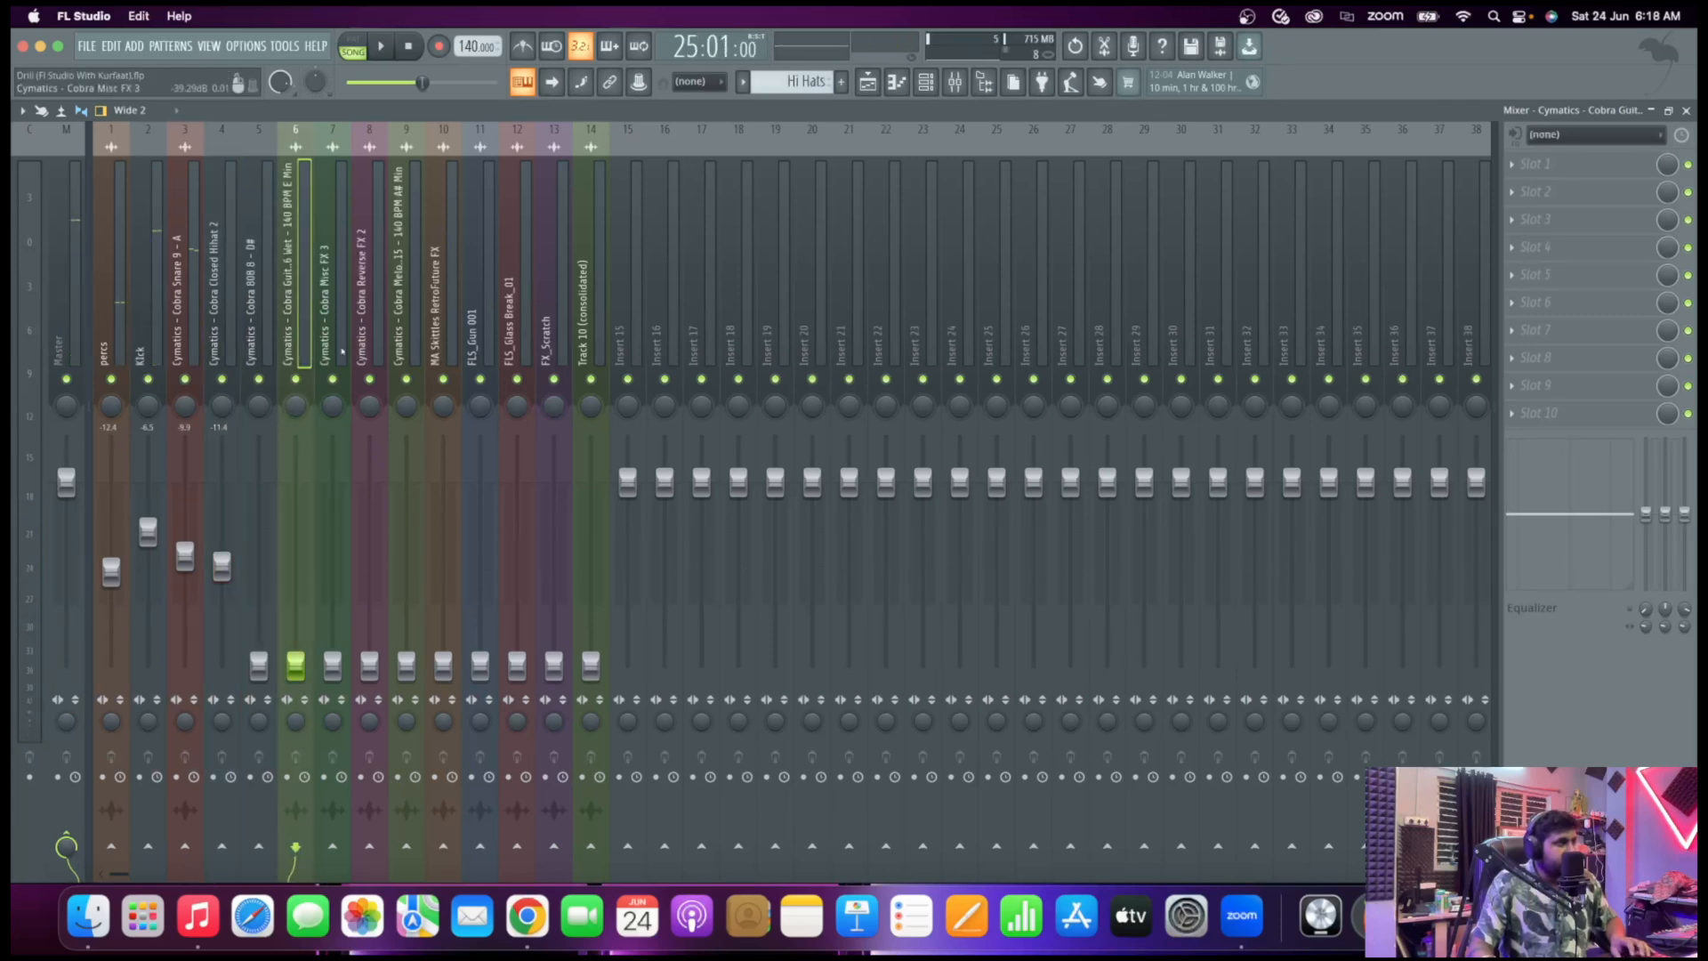
key(Right)
key(alt+Right)
key(alt+Left)
key(alt+Left)
key(alt+Left)
key(alt+Left)
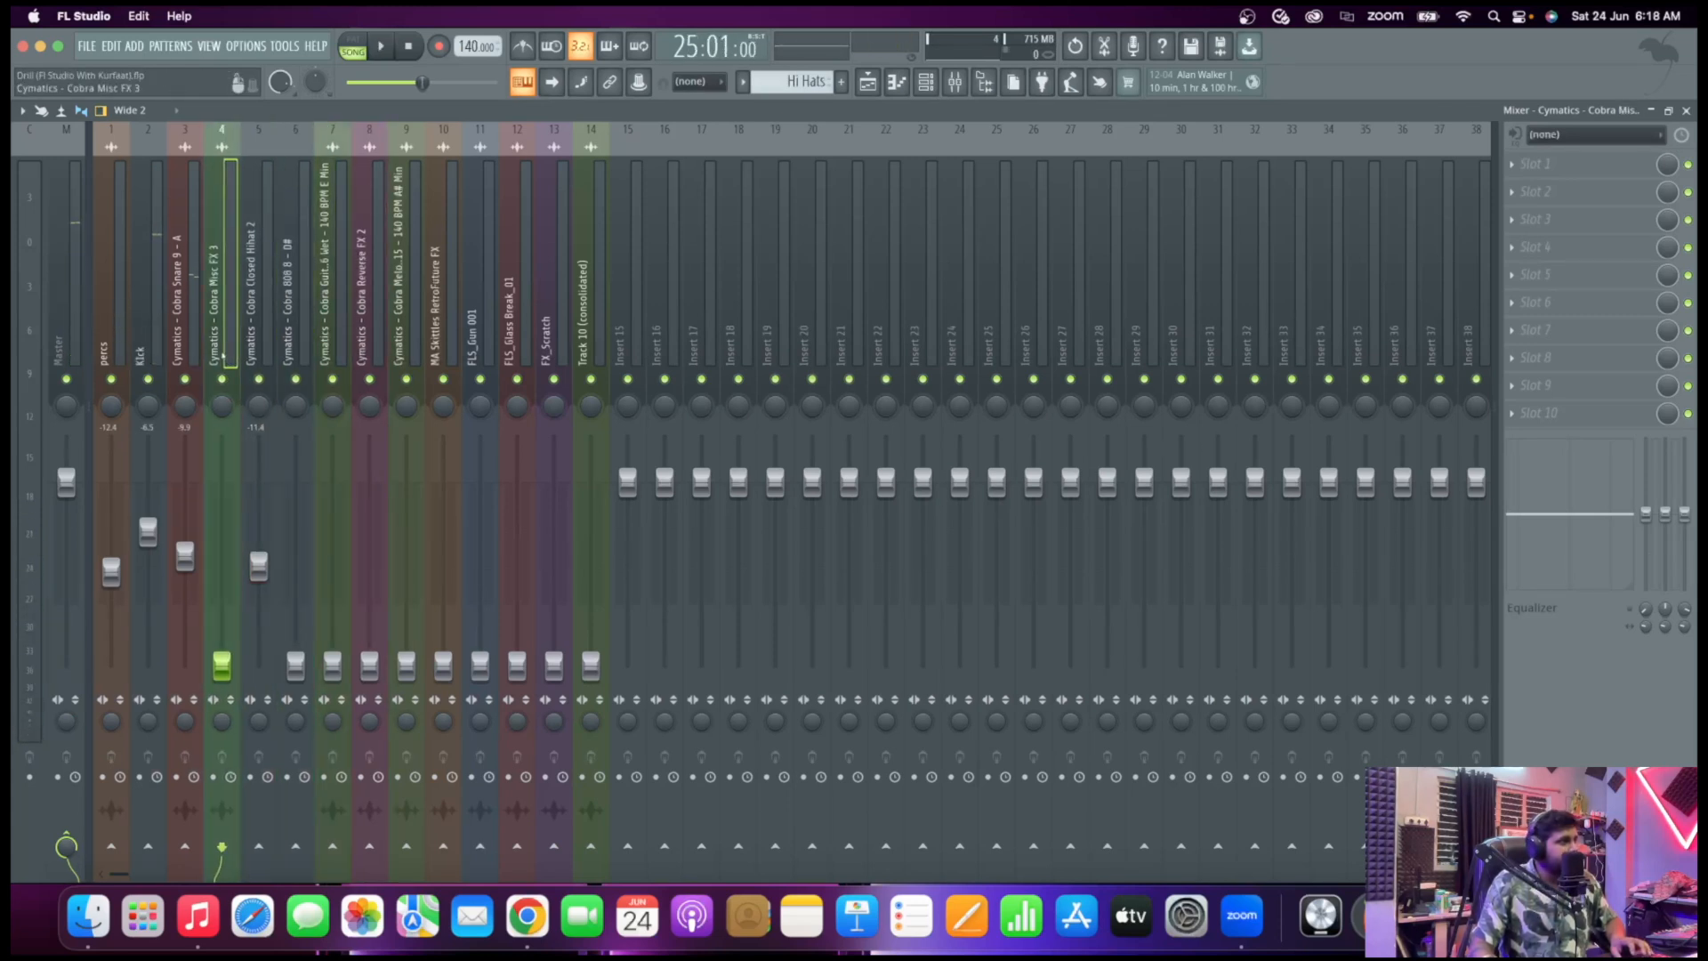
key(alt+Right)
Raise the Cobra Misc FX 3 fader to about -12.5 dB and check the balance in playback
key(space)
drag(254, 665, 253, 572)
key(space)
key(space)
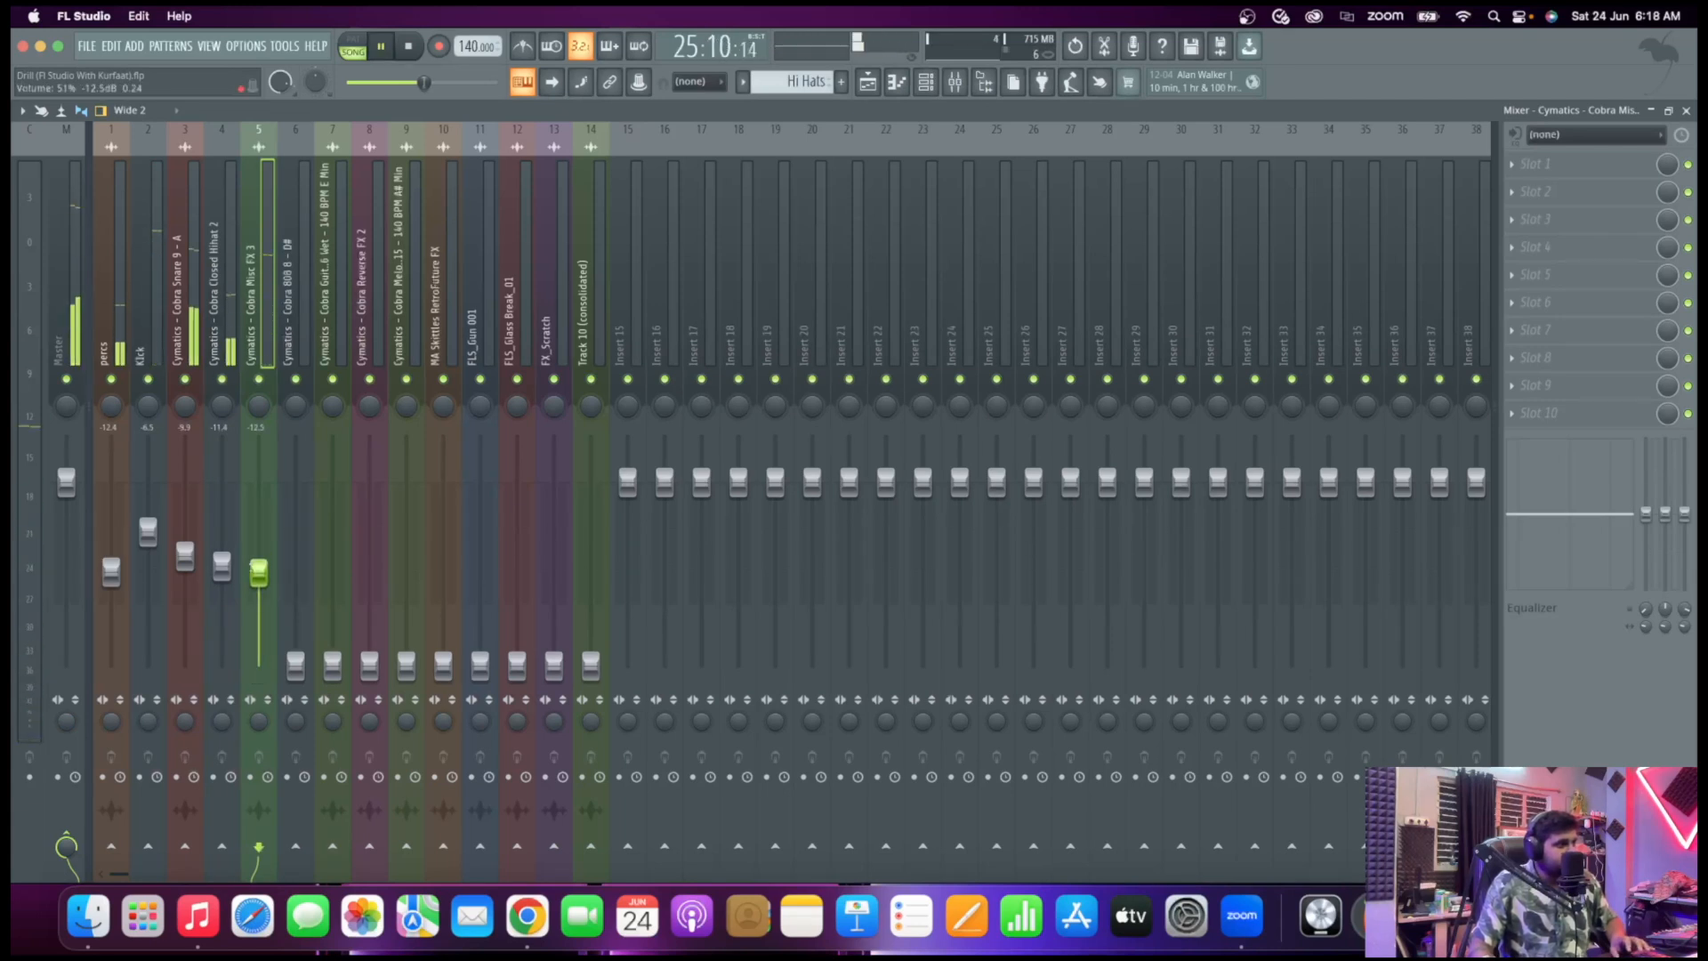
key(space)
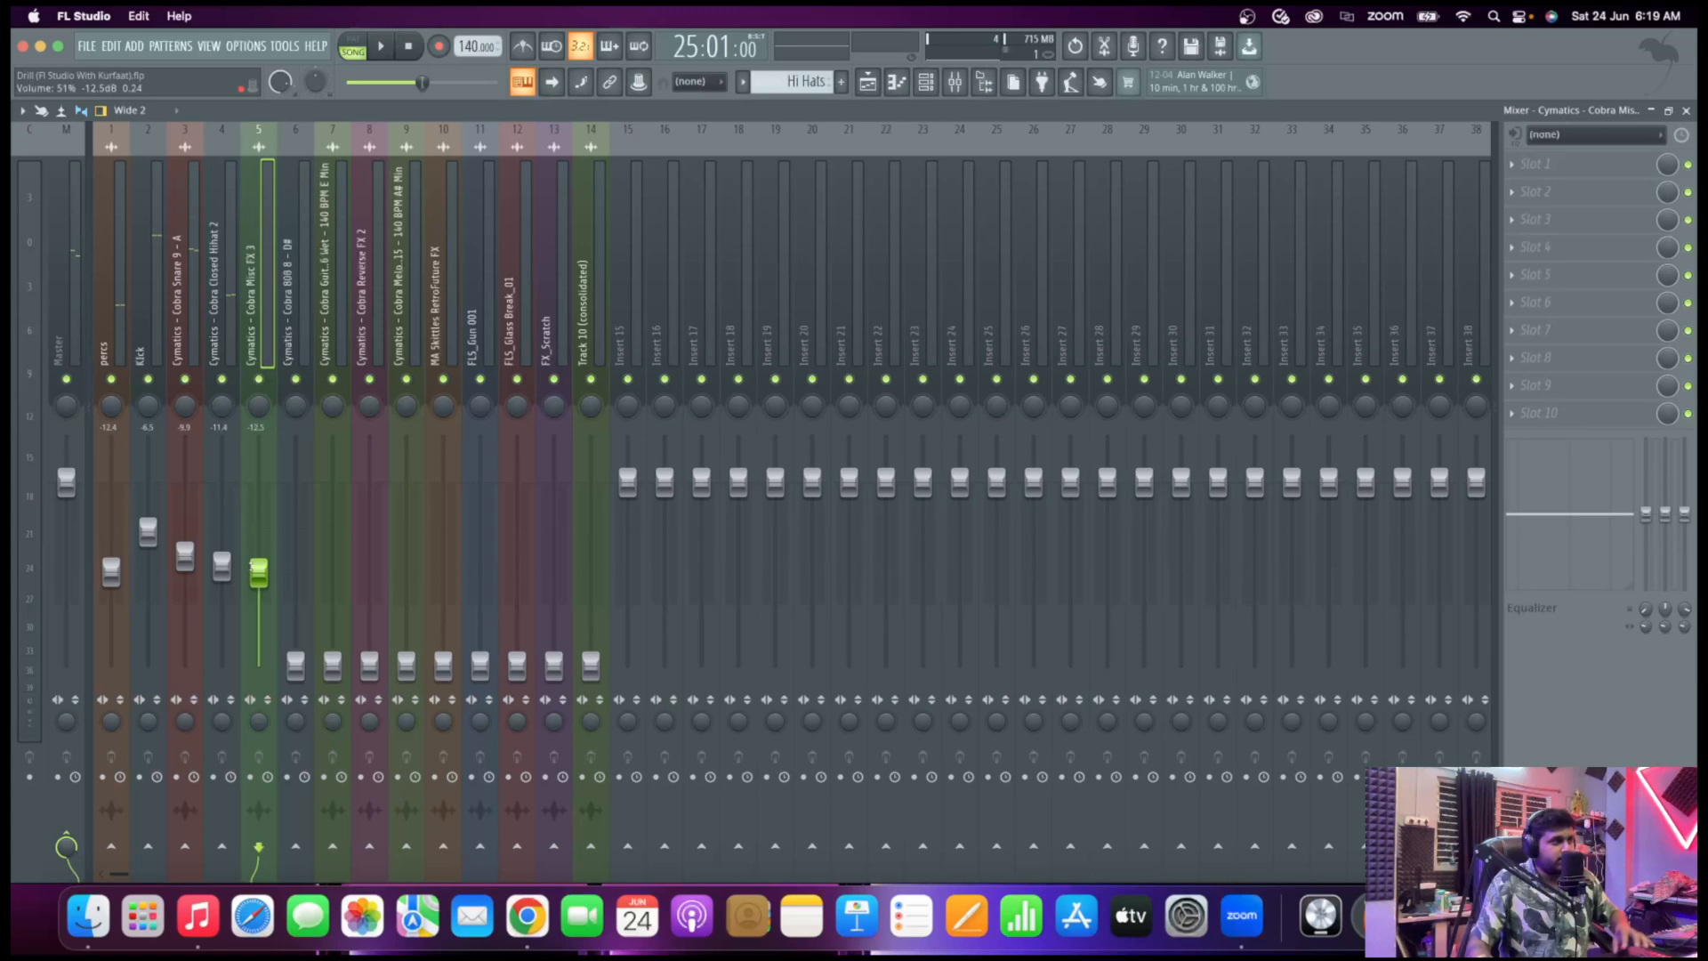
key(space)
key(space)
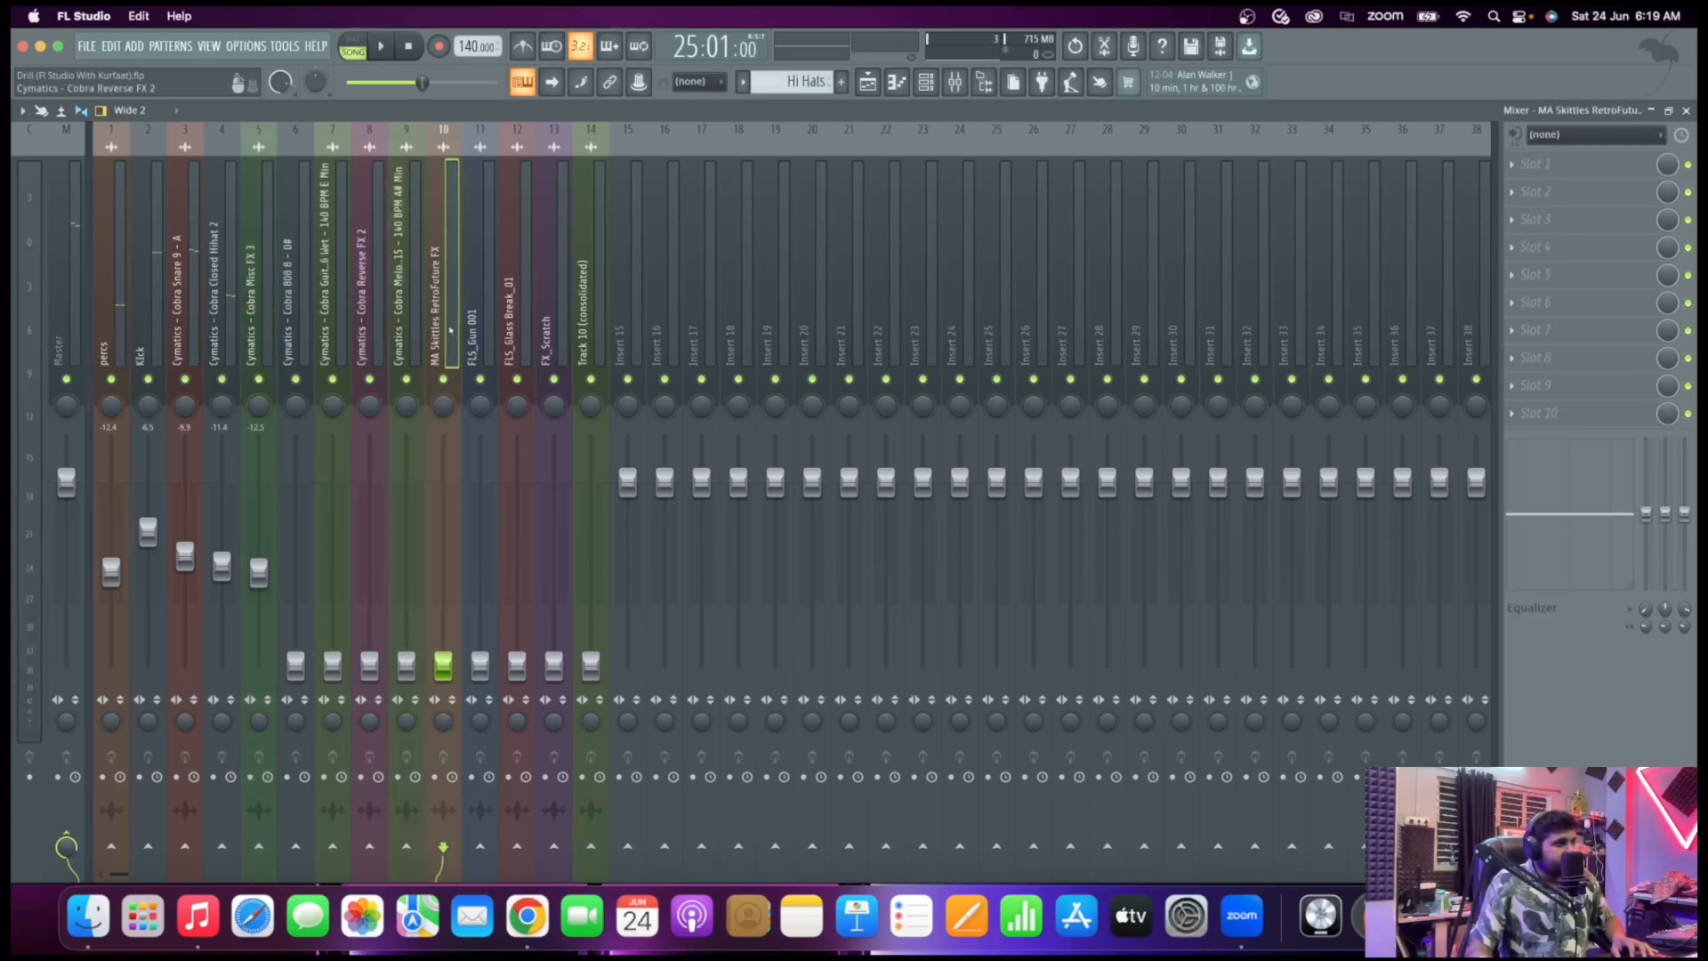
Look through the melody and effect tracks on inserts 9 to 14 and listen to the song
click(587, 334)
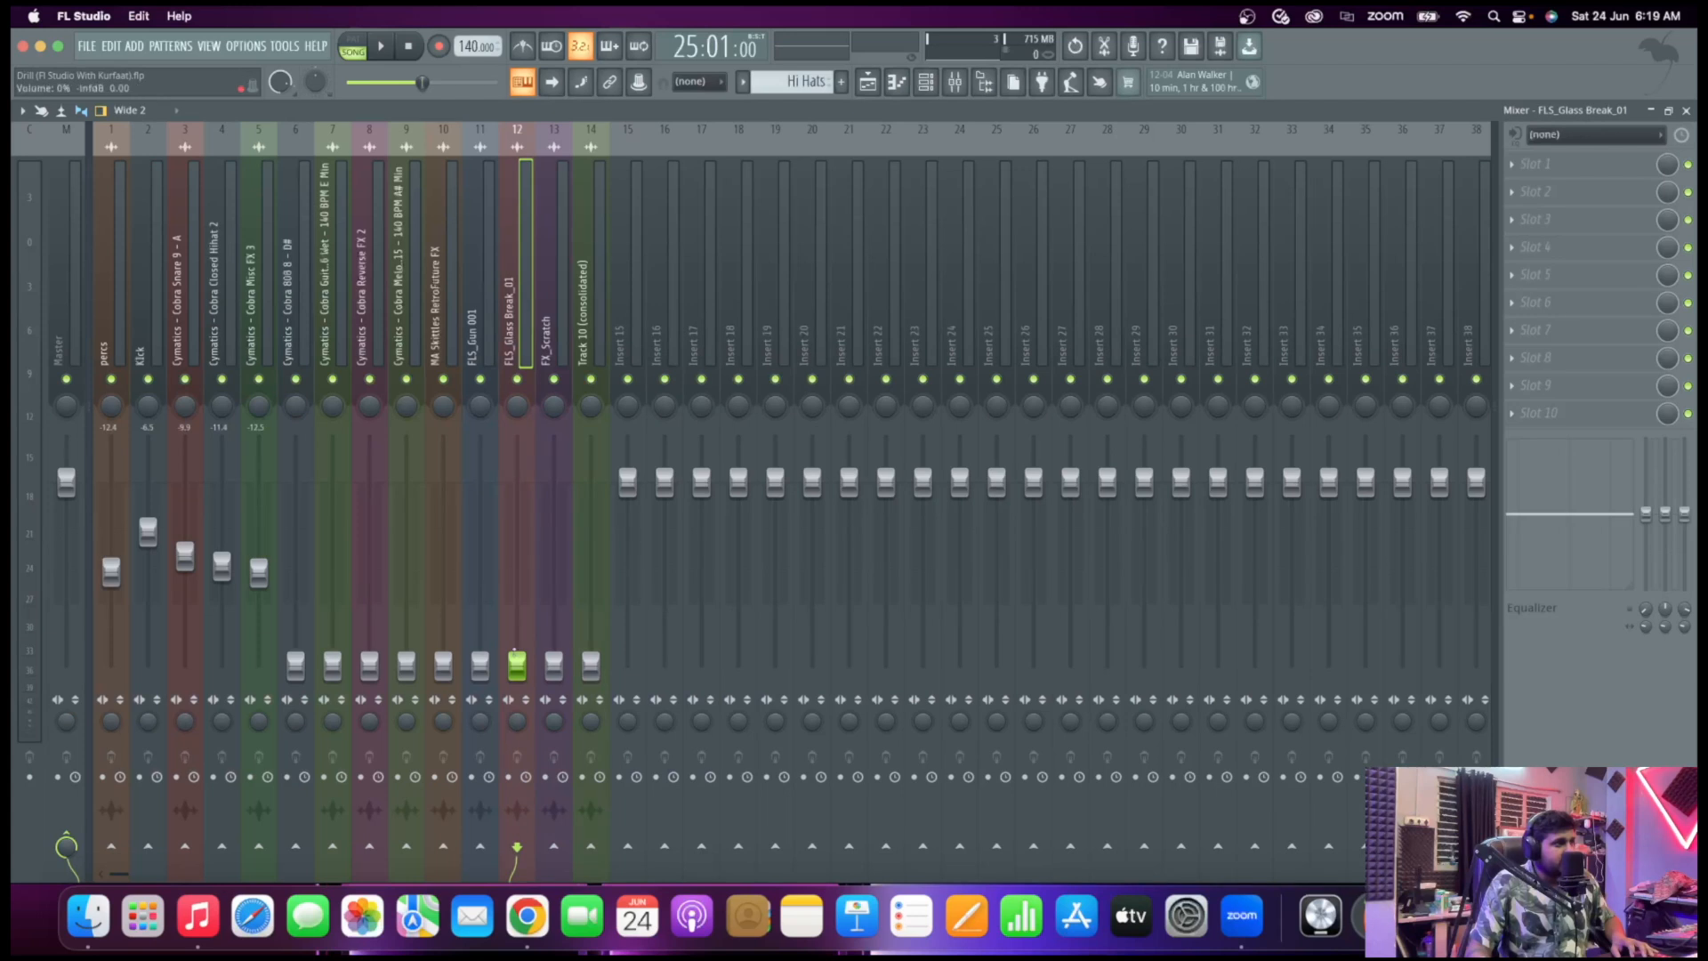
drag(516, 666, 442, 665)
key(space)
key(space)
click(587, 333)
click(478, 333)
click(406, 334)
click(442, 333)
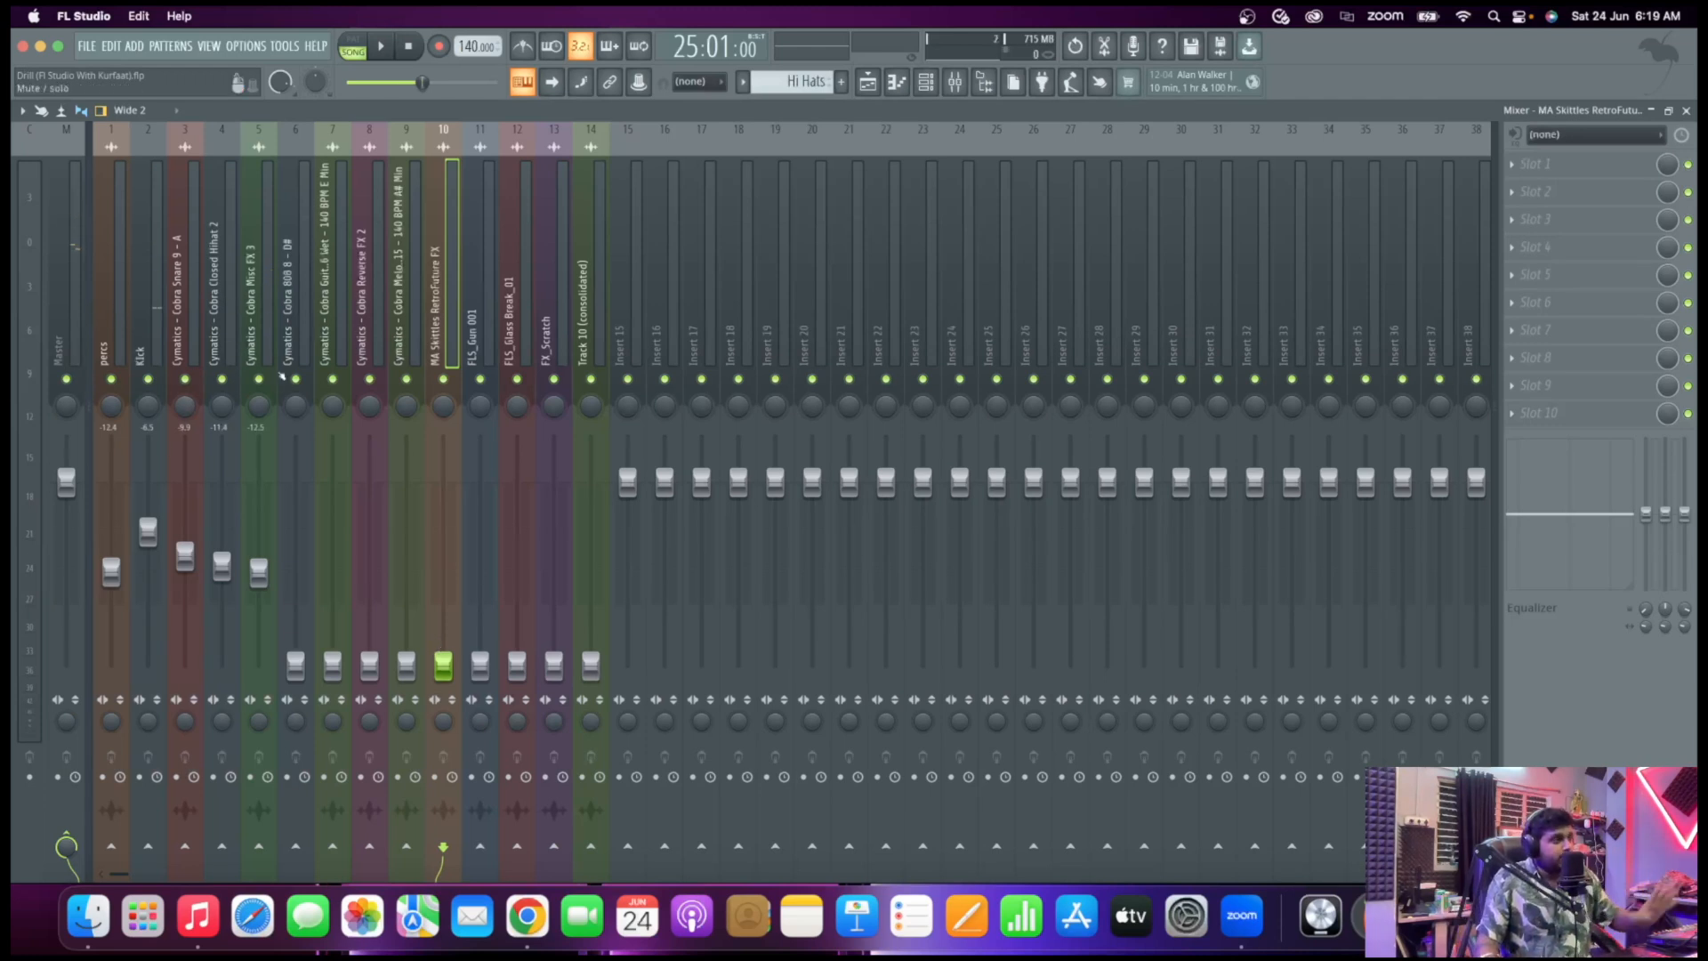
Raise the Cobra 808 8 fader on insert 6 to about -12.7 dB while checking the balance in playback
click(296, 663)
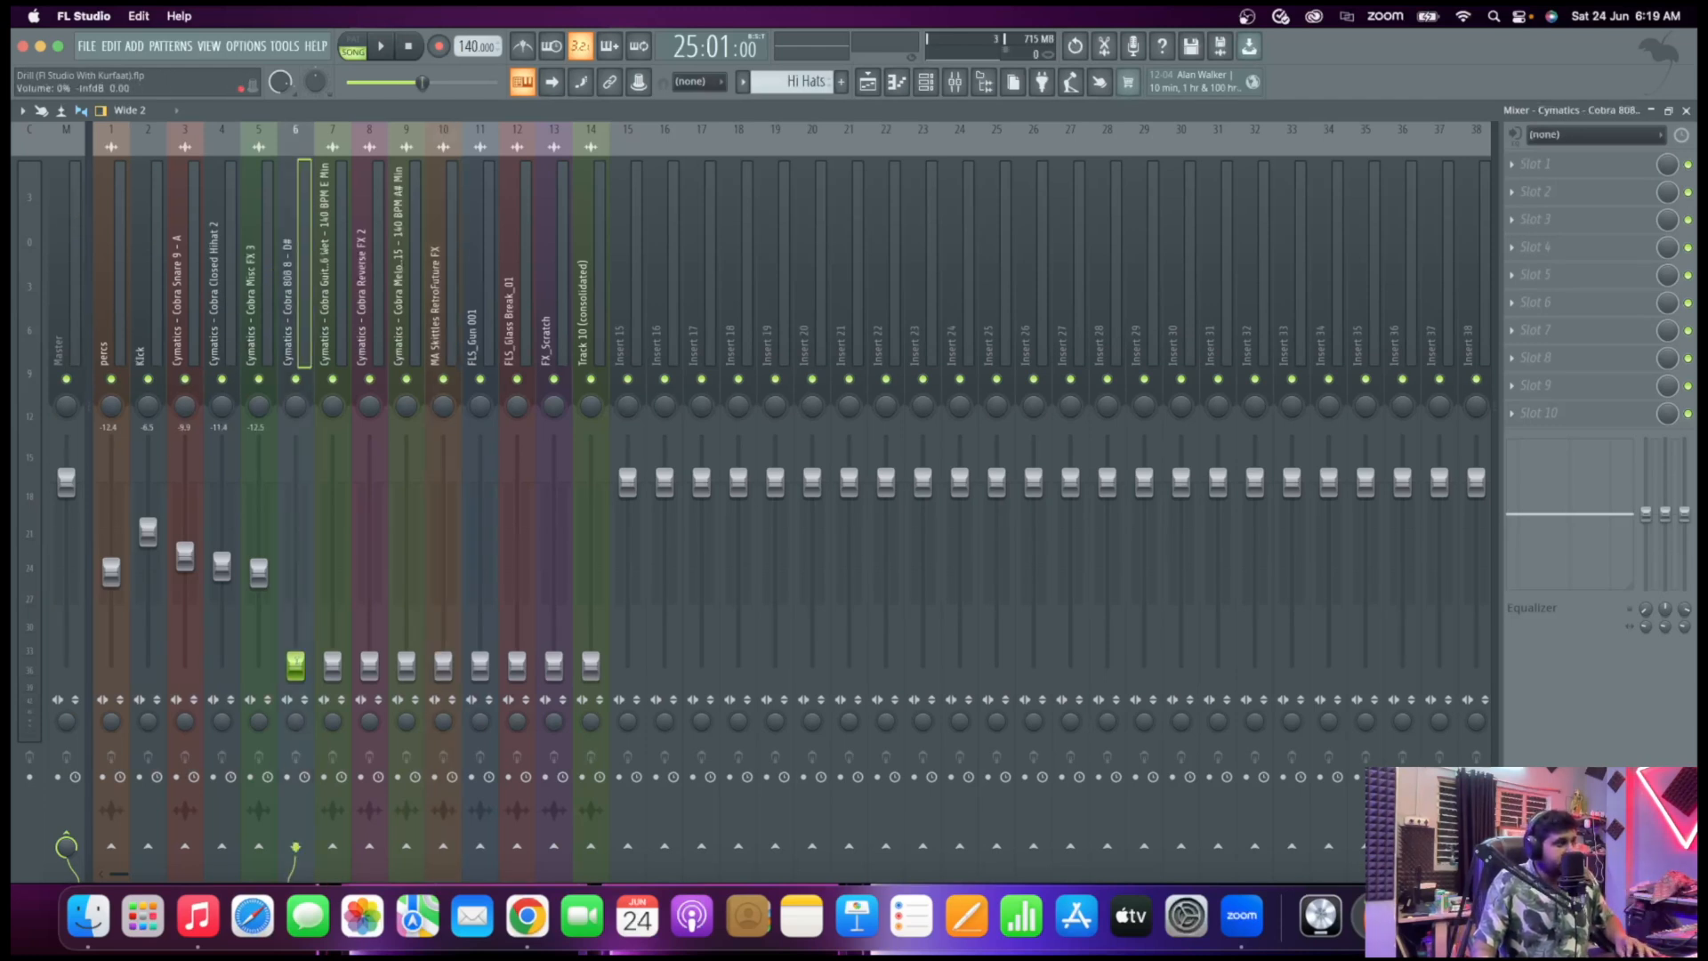
mouse_move(296, 665)
mouse_down()
mouse_move(295, 518)
mouse_move(295, 660)
mouse_up()
key(space)
key(space)
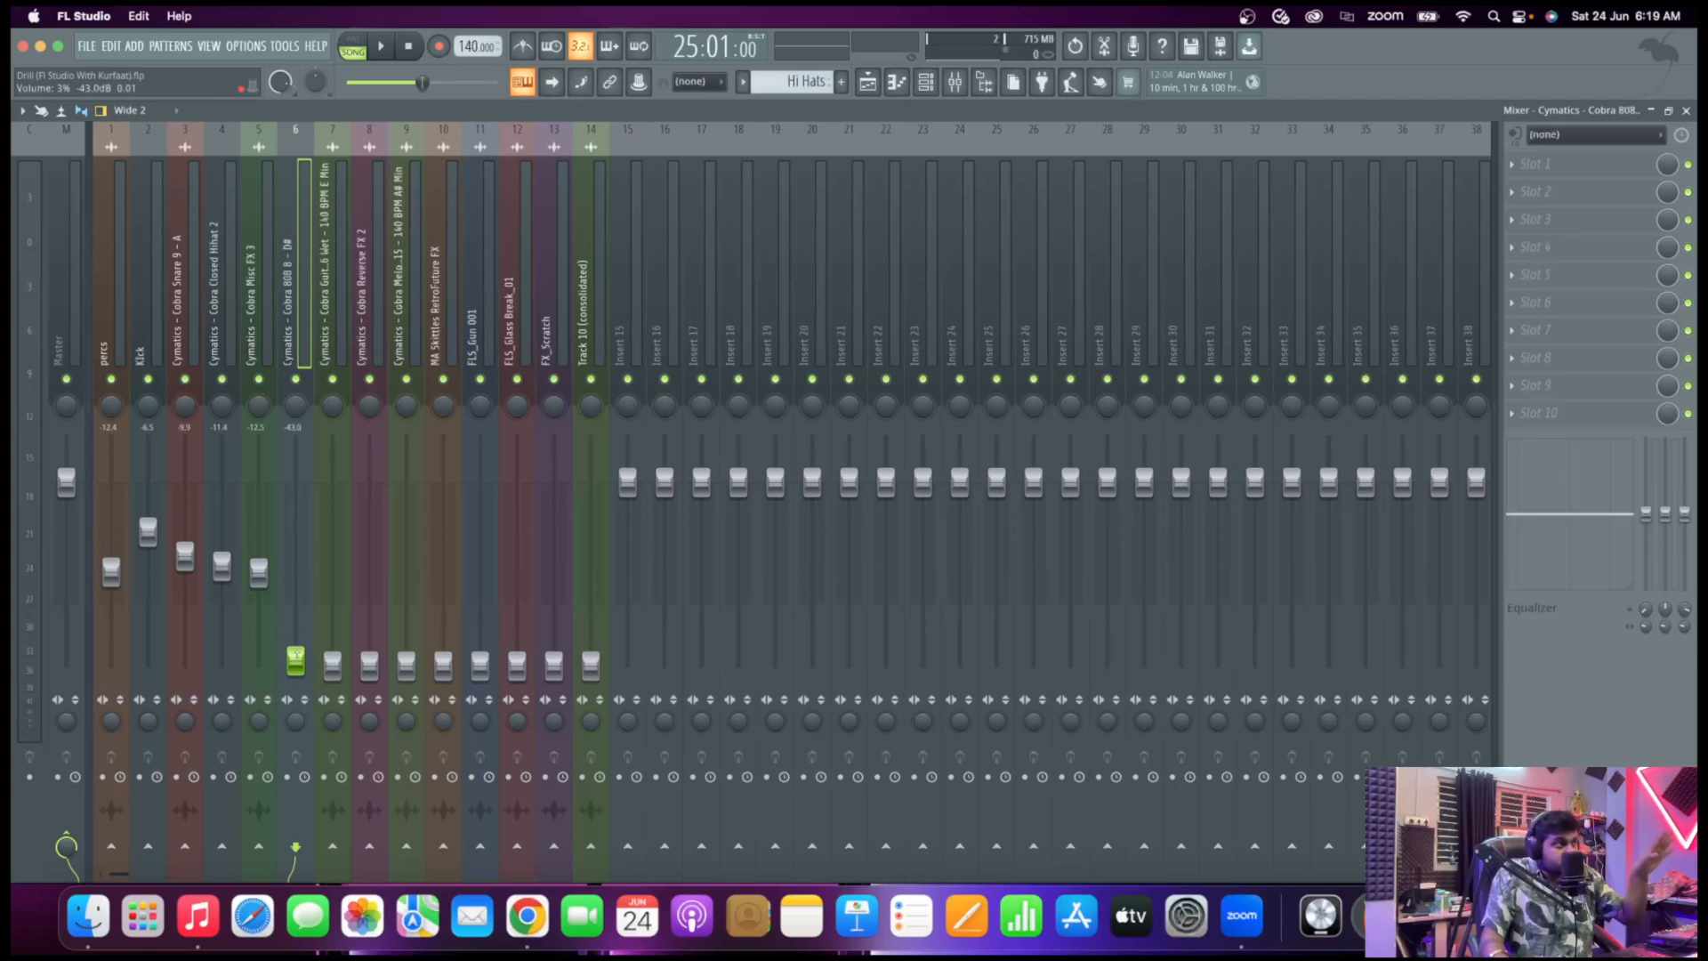
key(space)
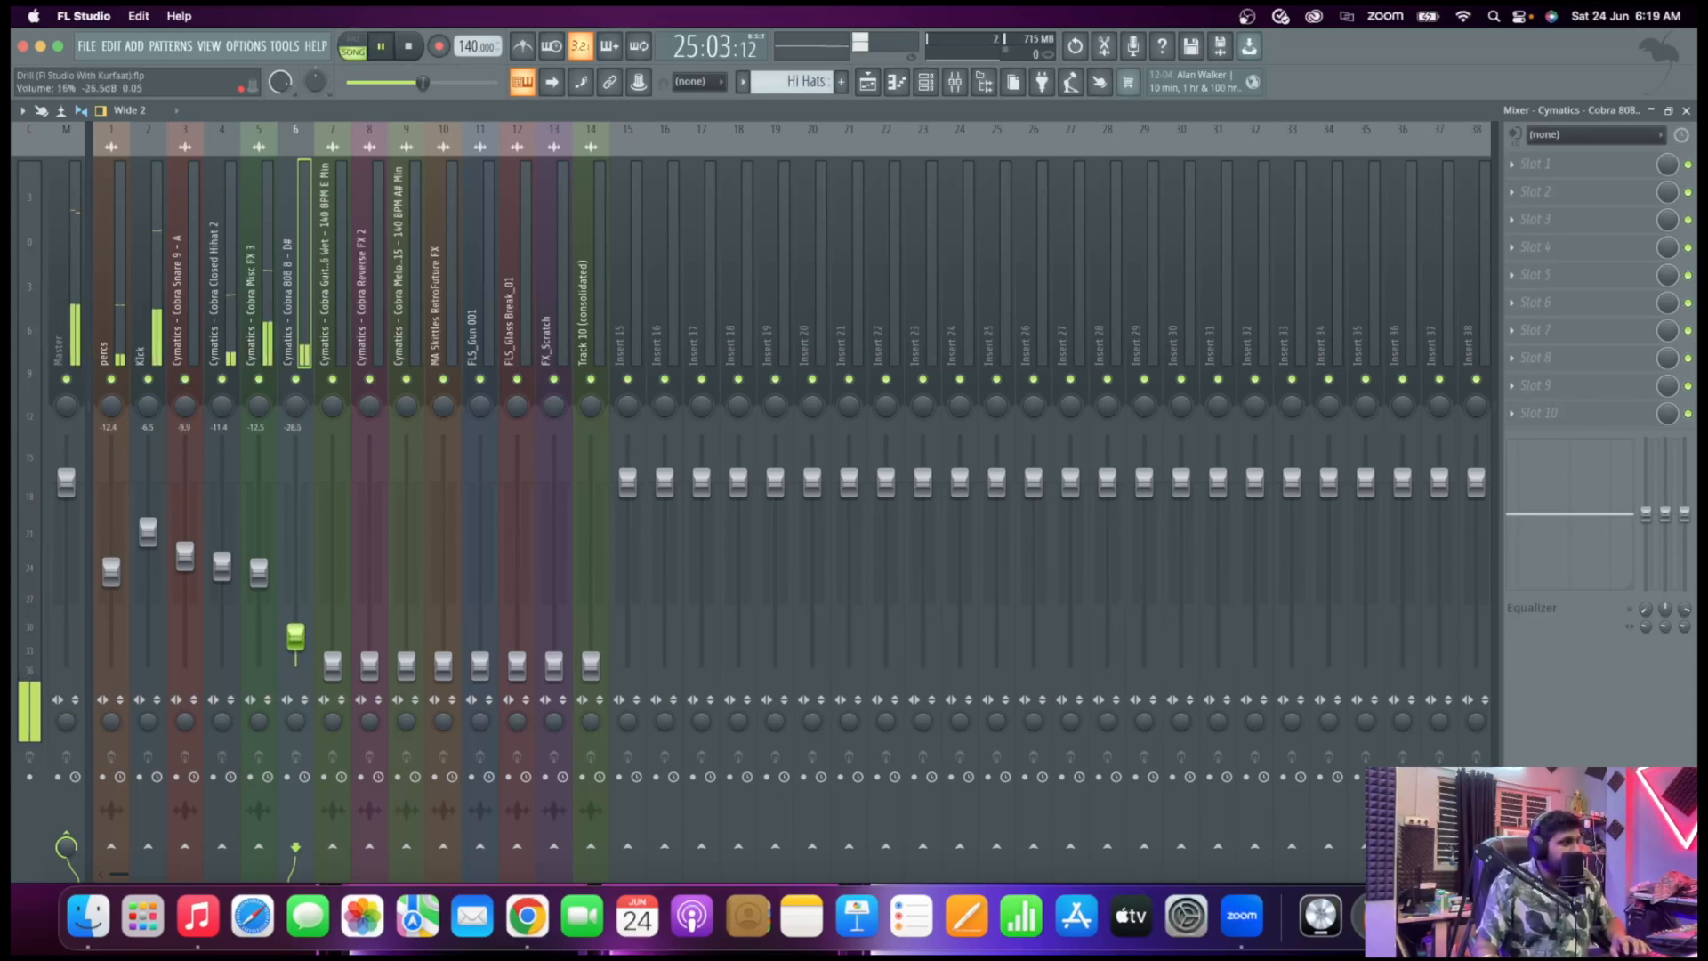
drag(313, 660, 296, 558)
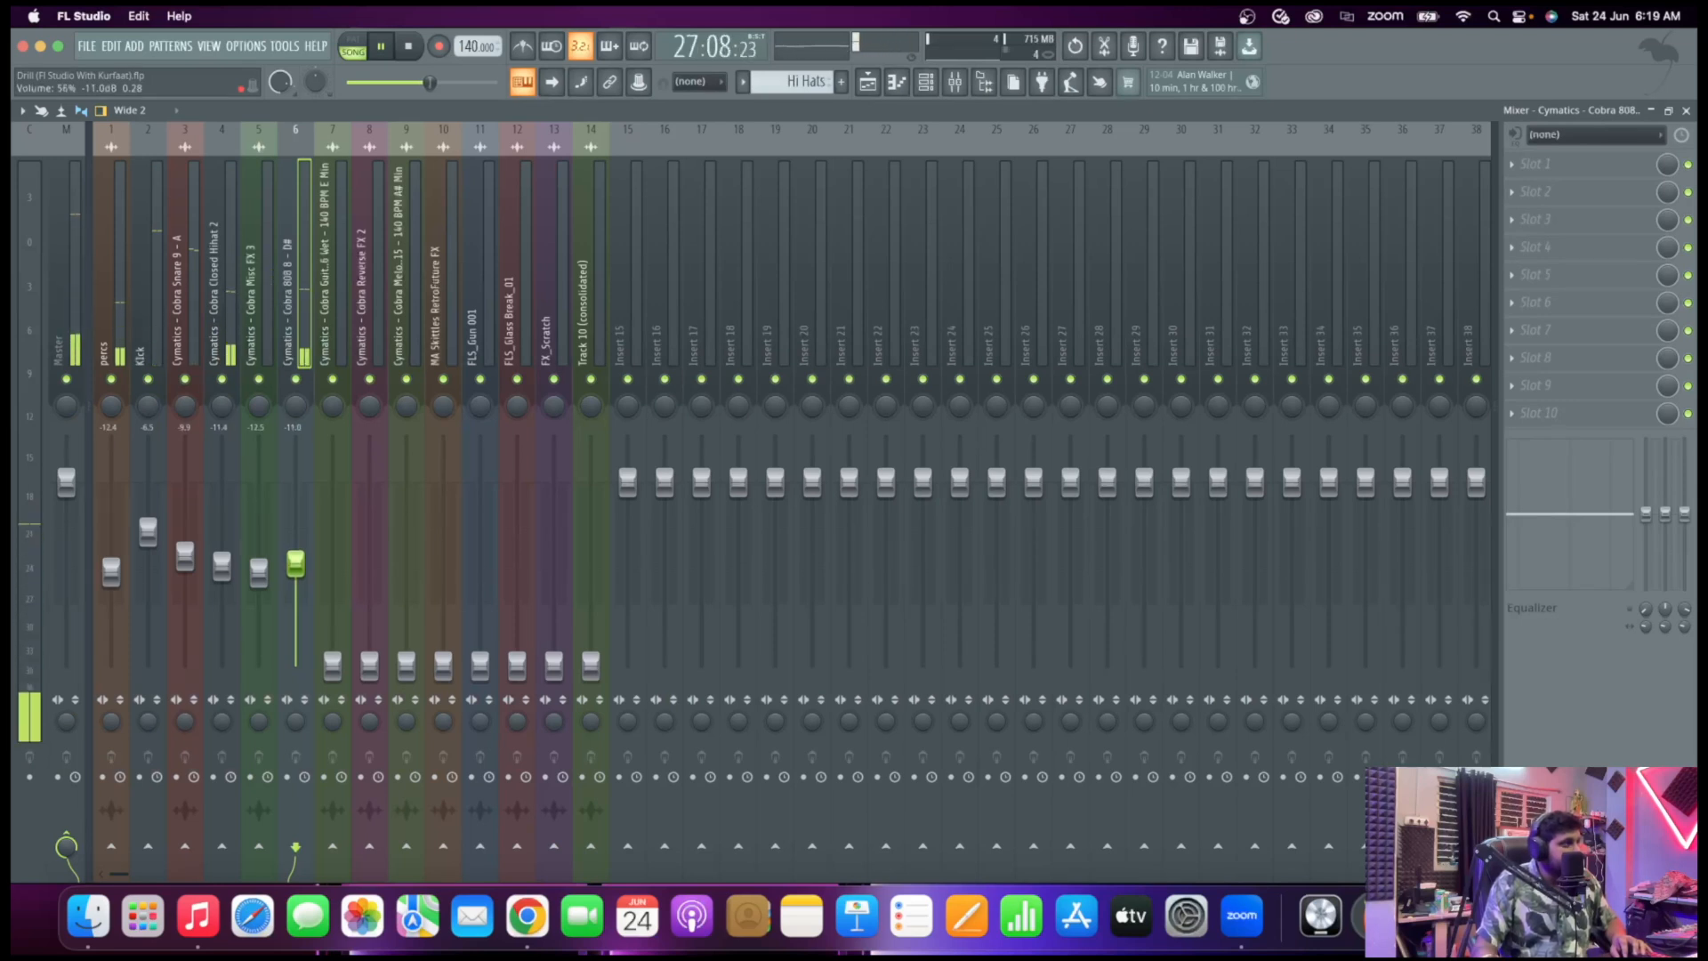
drag(296, 559, 296, 574)
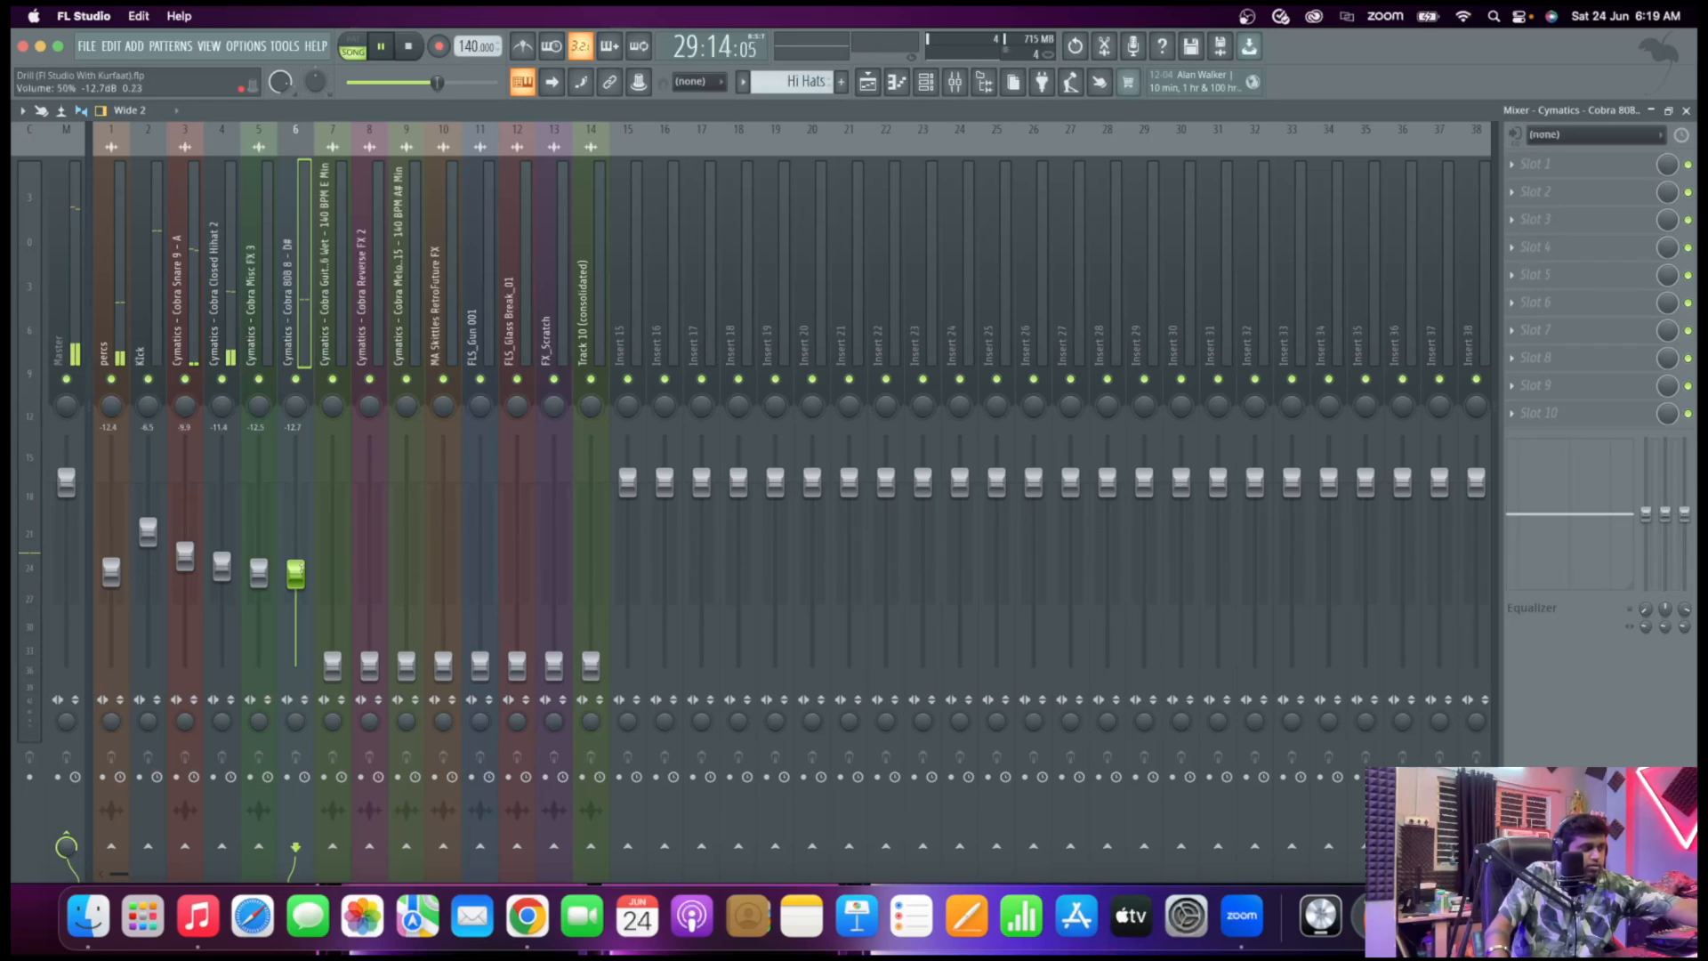
key(space)
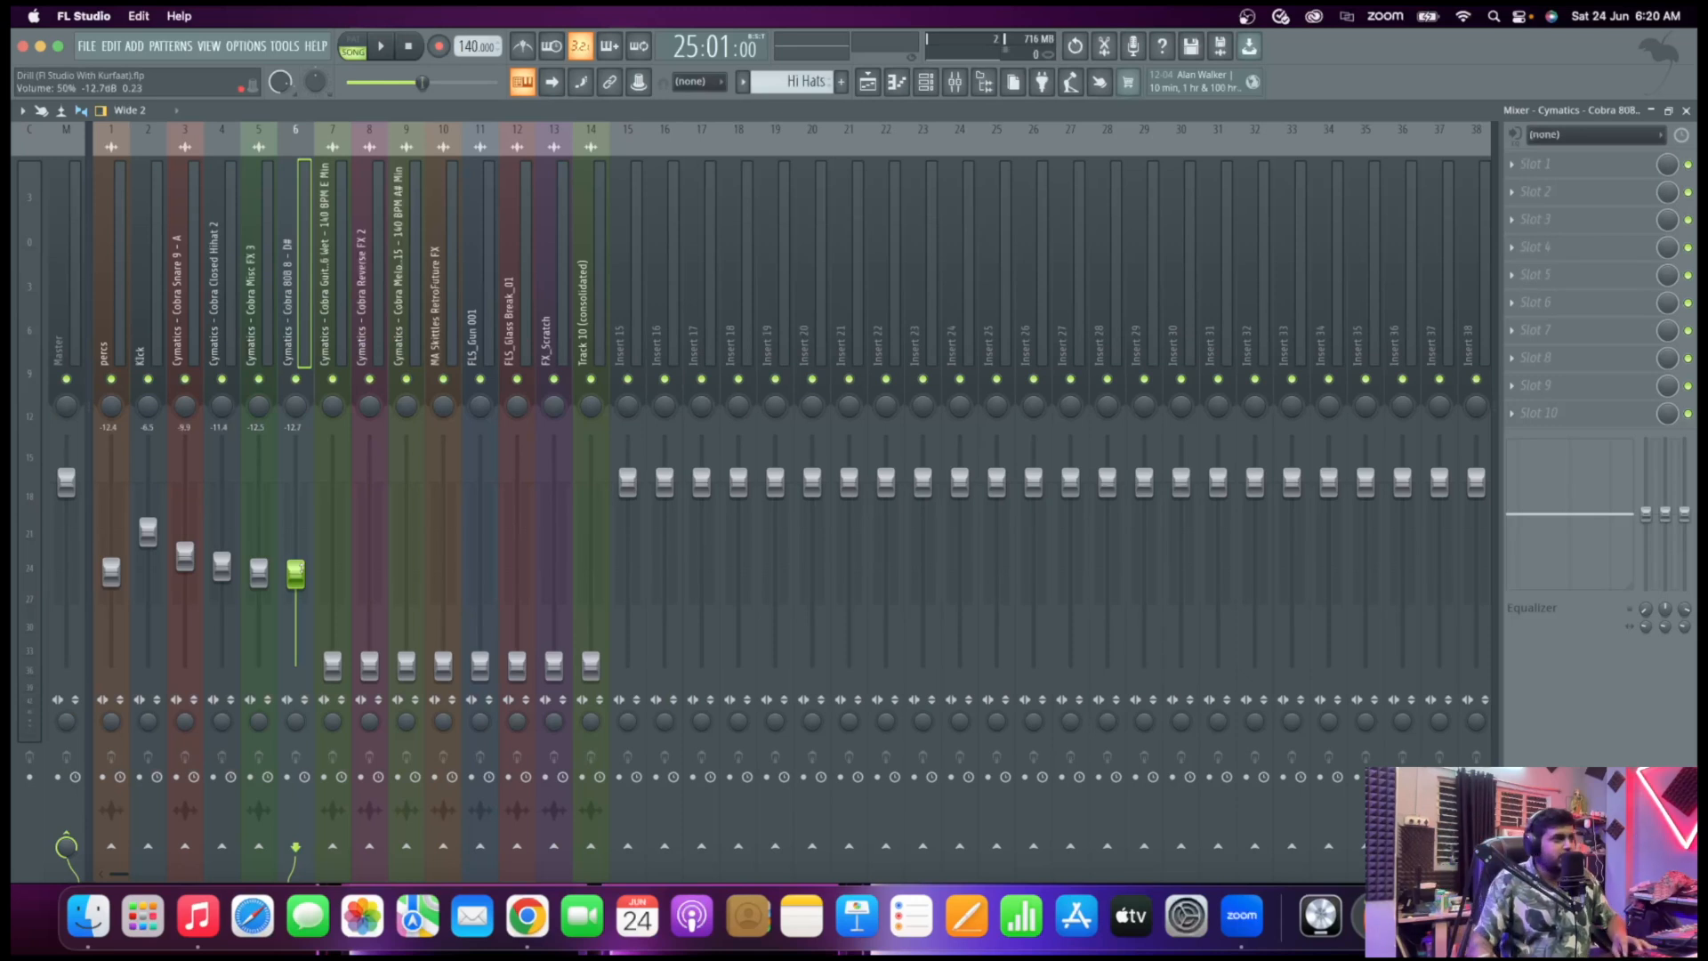
Raise the Cobra Guitar Loop fader on insert 7 to about -13.4 dB during playback
key(space)
click(326, 334)
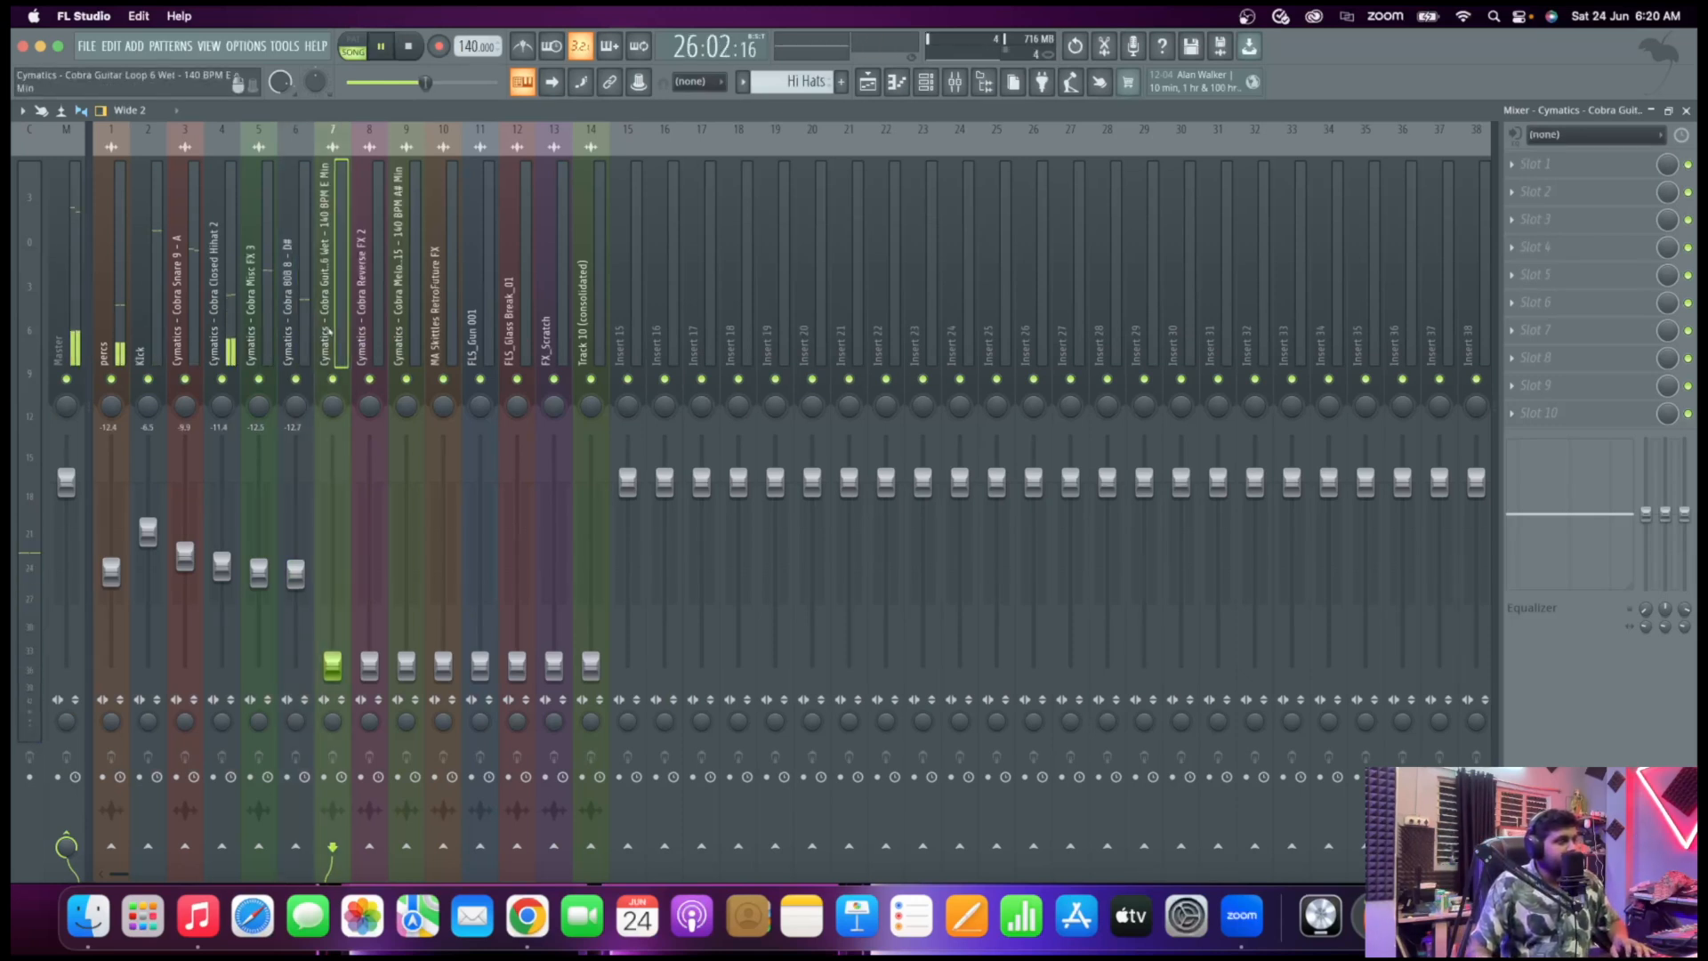
key(space)
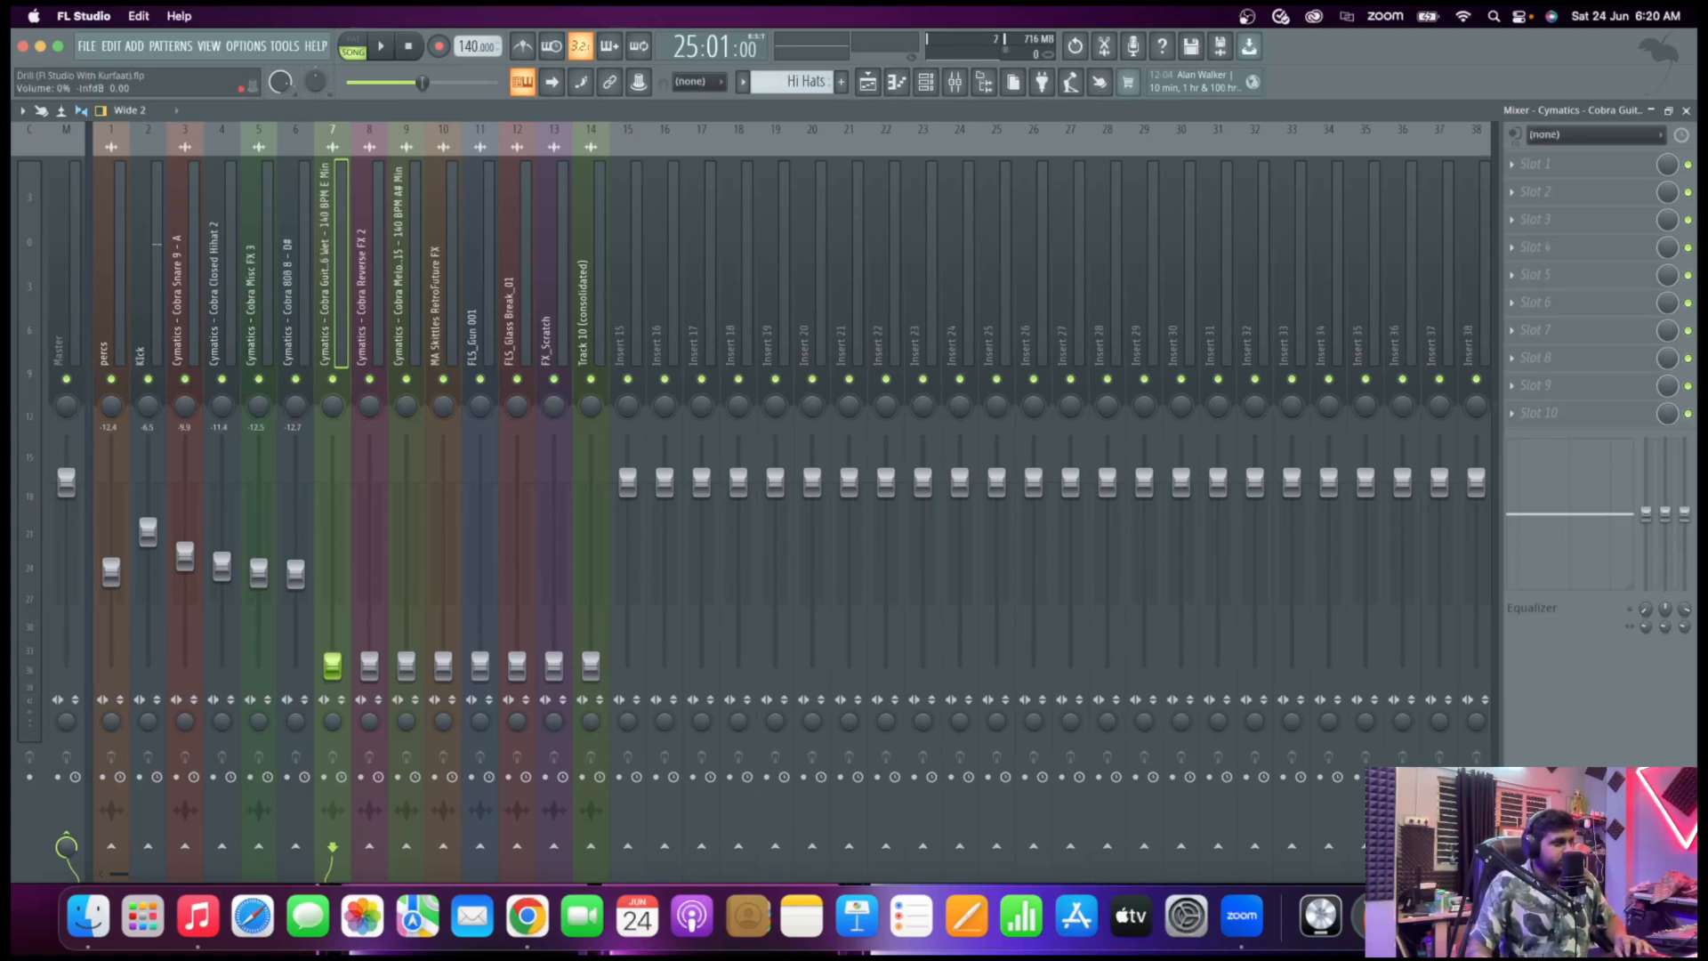
key(space)
drag(332, 666, 331, 578)
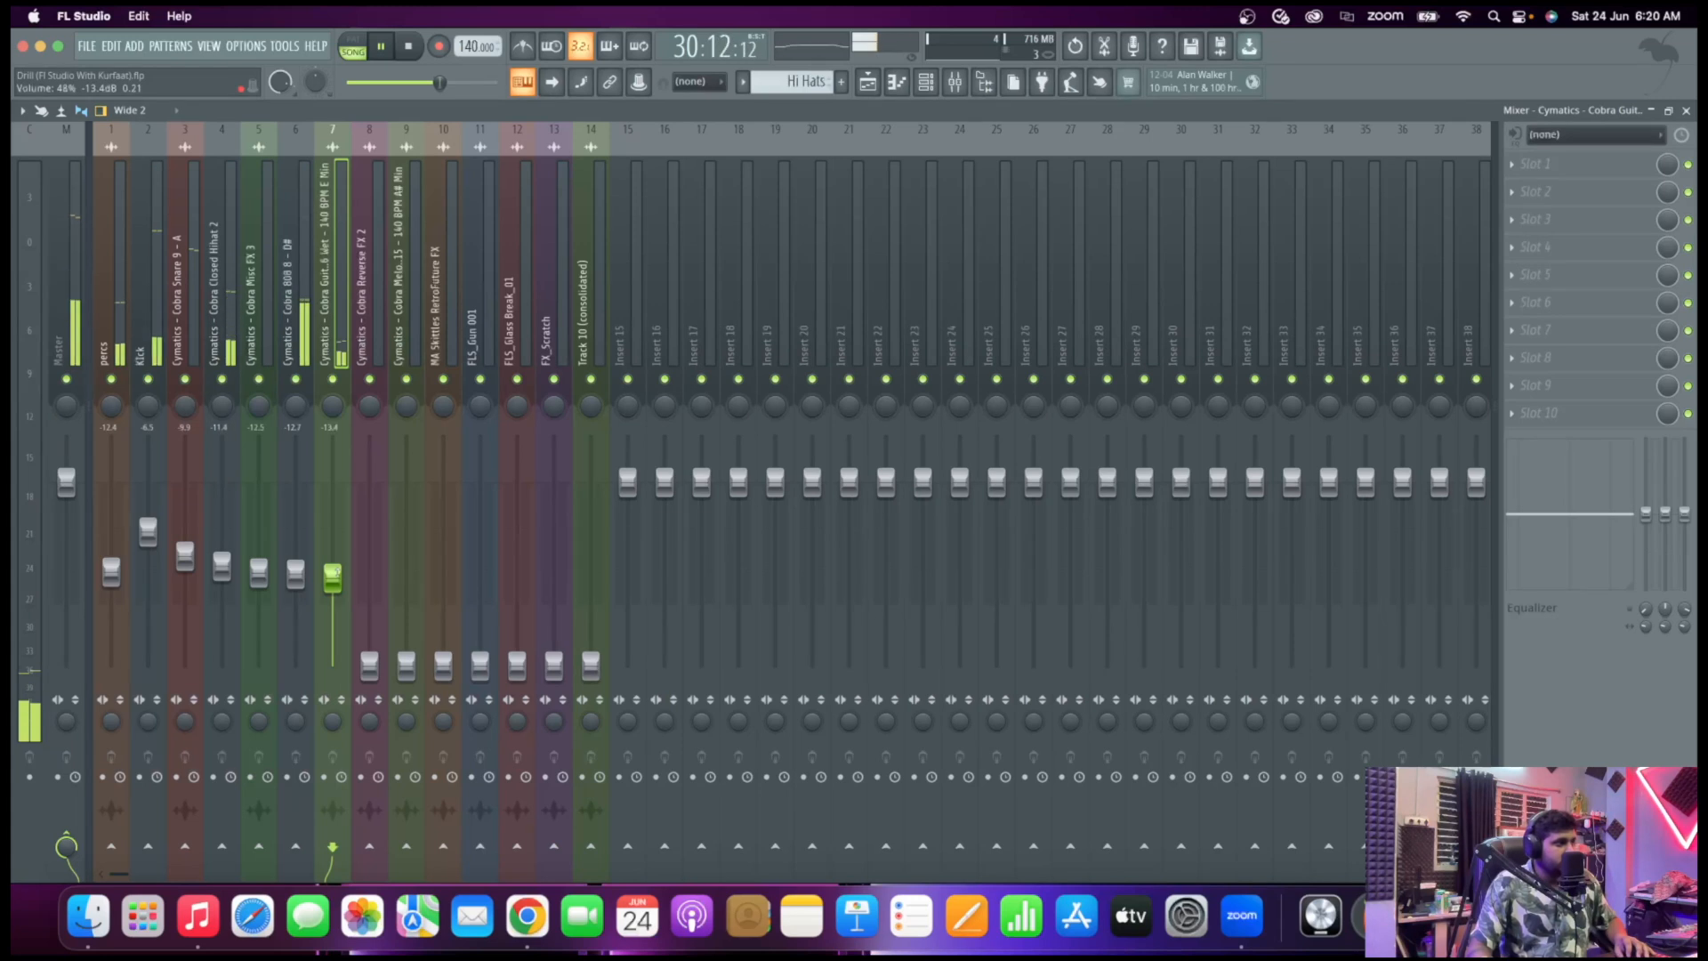
Raise the Cobra Reverse FX 2 fader on insert 8 to about -12.2 dB and check it in playback
click(388, 562)
key(space)
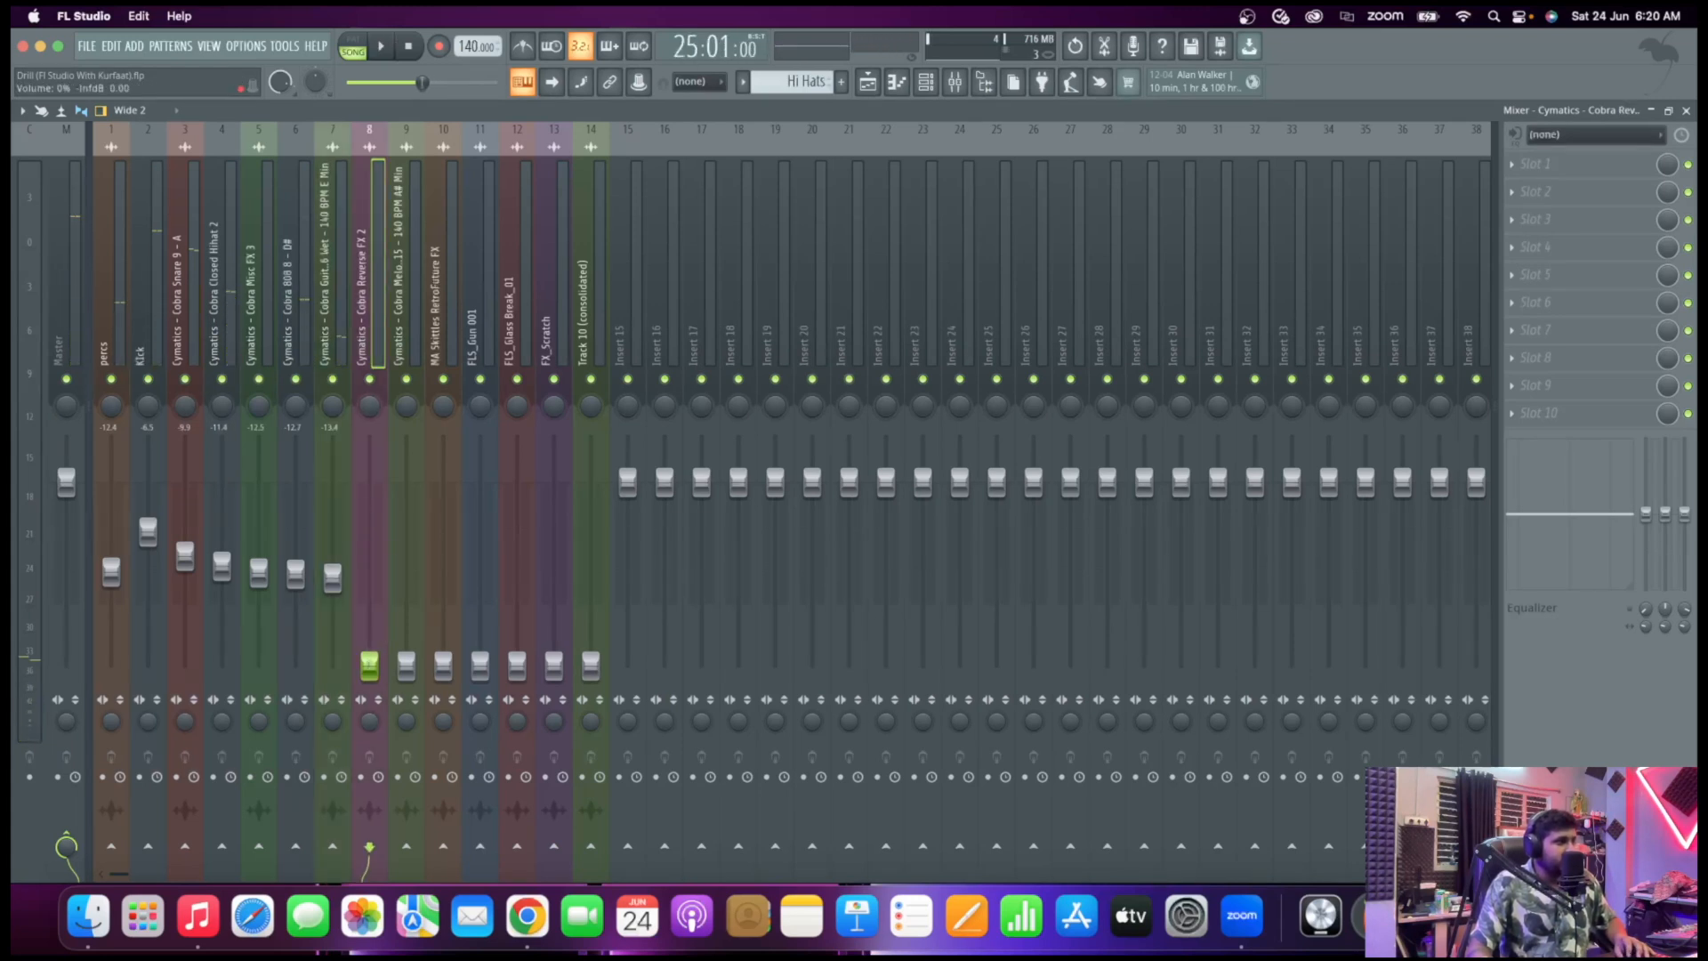
key(space)
drag(369, 665, 369, 569)
key(space)
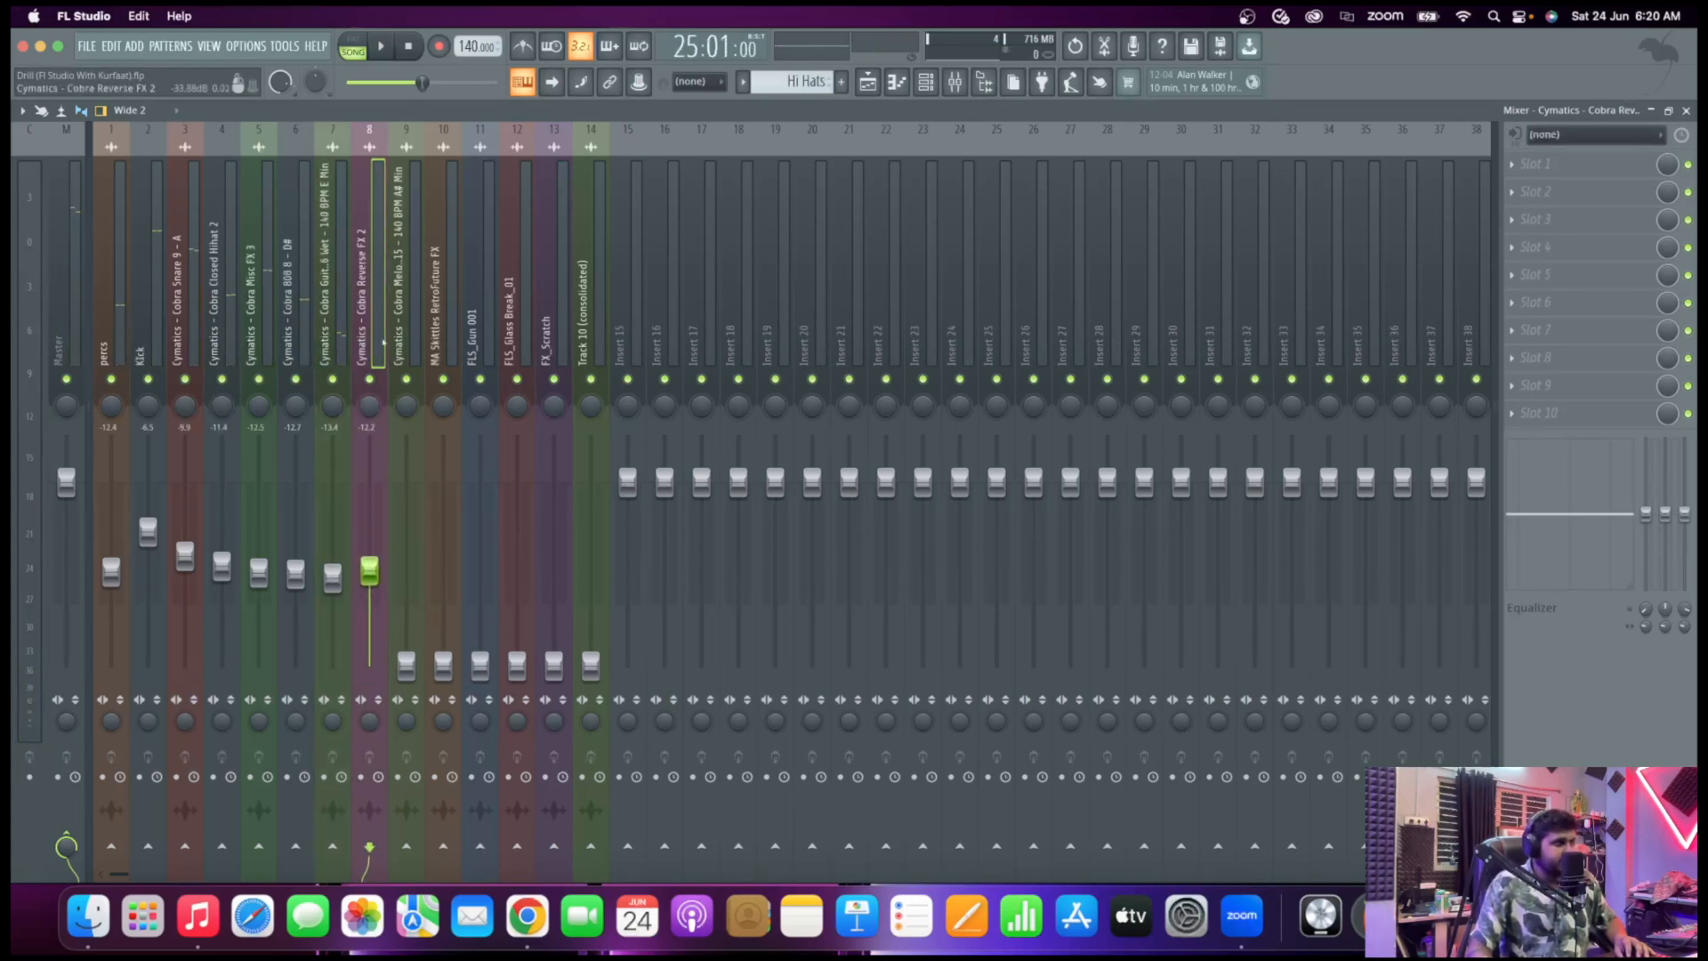
Select the Cobra melody track on insert 9 and set the playlist's playback start to 31:13, just before its track 12 clip
click(396, 343)
key(space)
key(space)
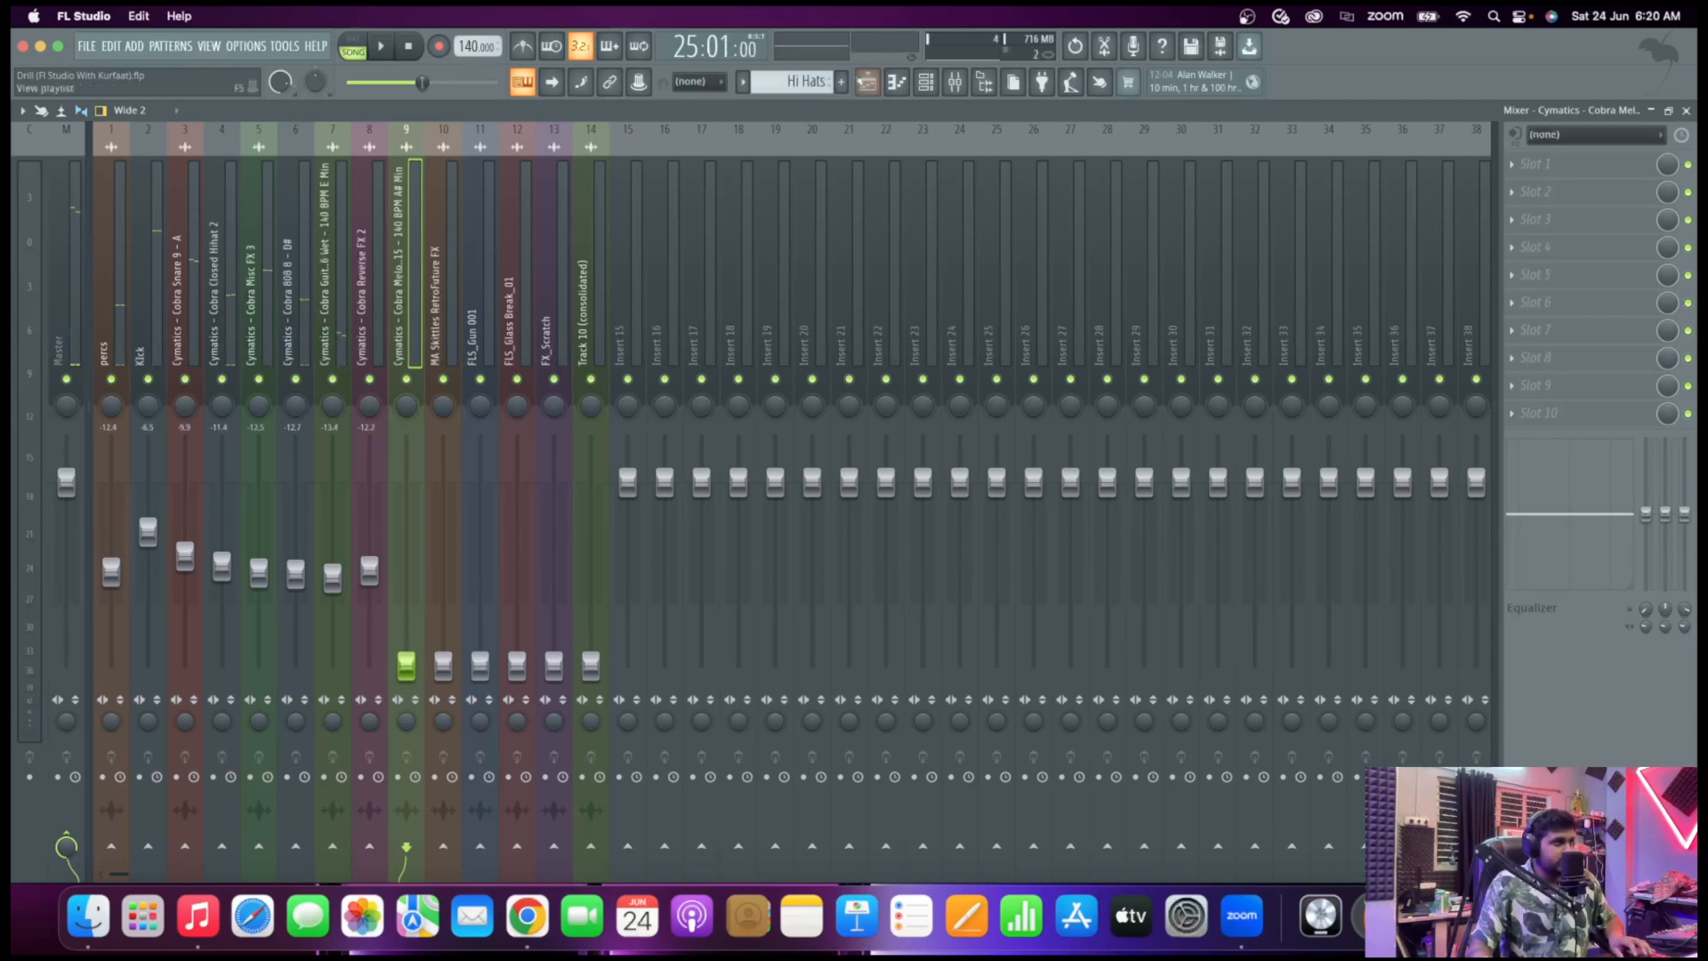
click(867, 83)
scroll(764, 409, down, 3)
scroll(835, 480, up, 3)
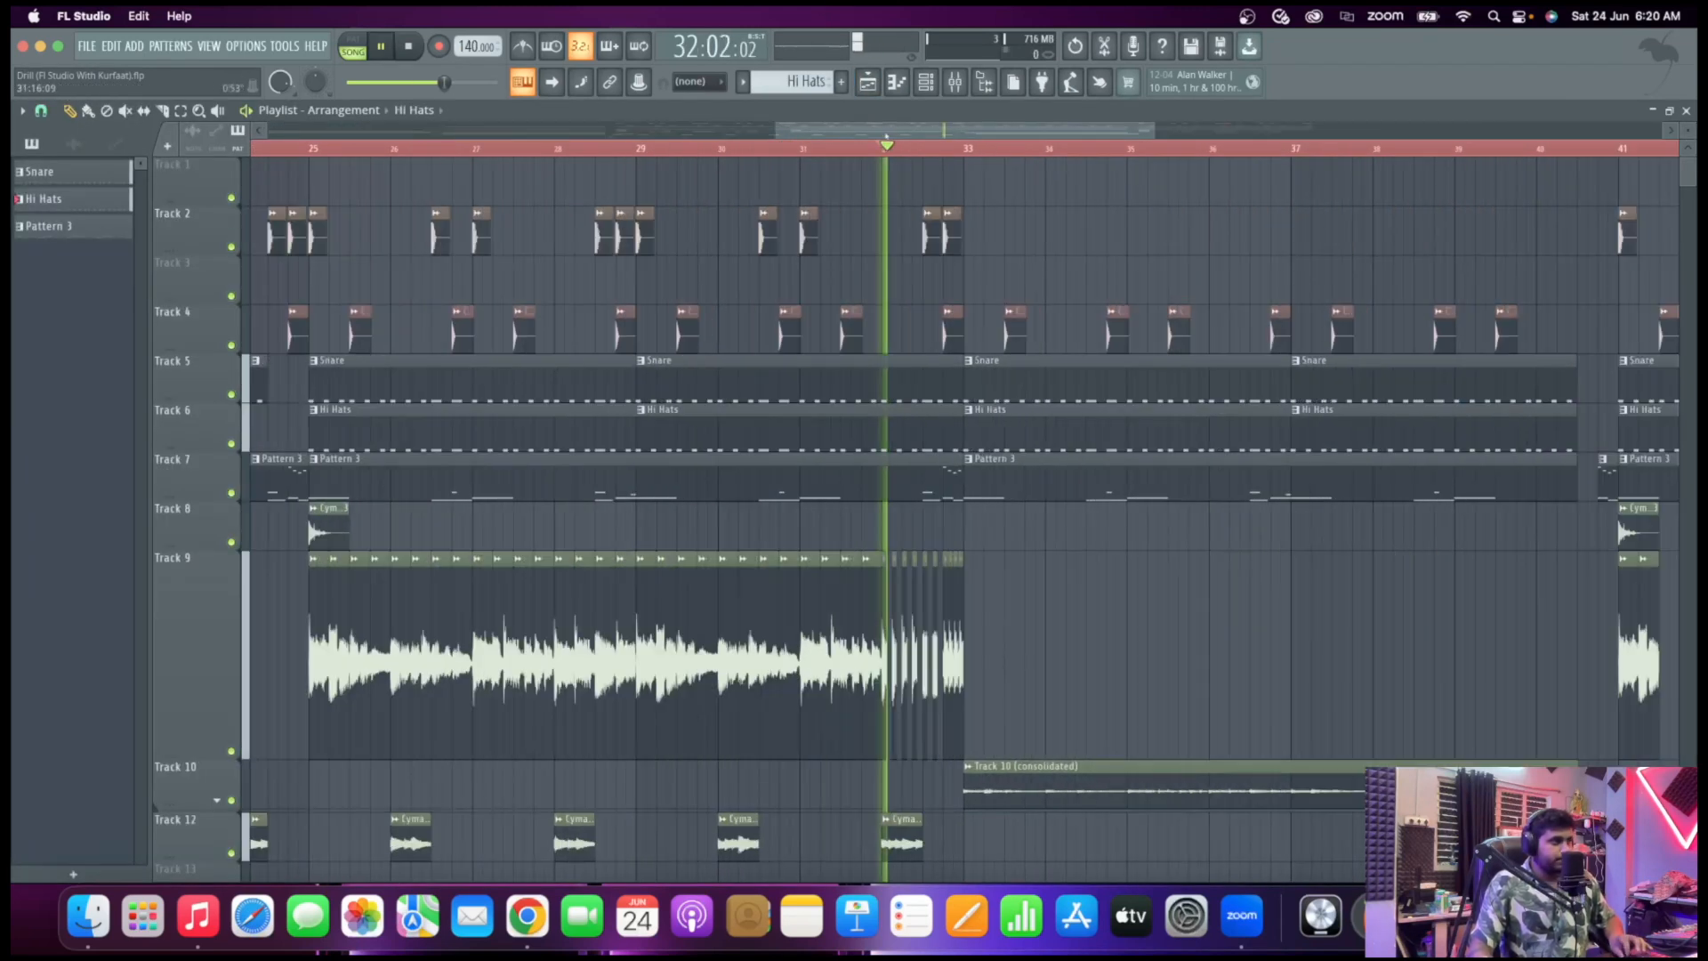
scroll(803, 618, up, 3)
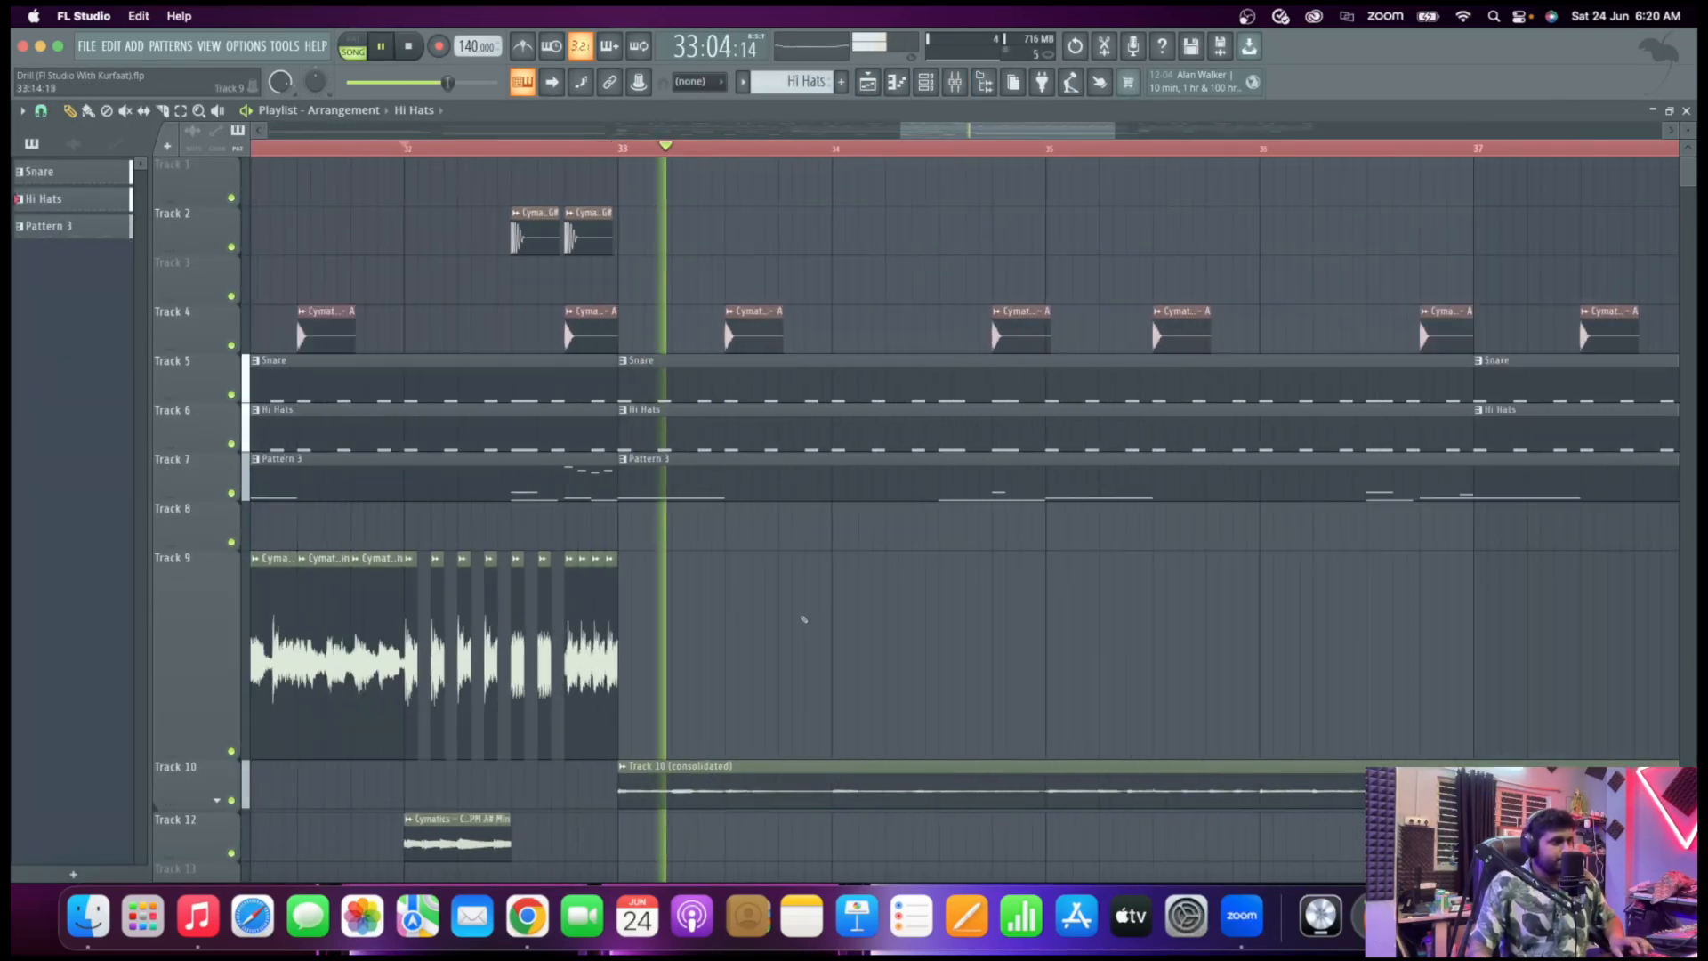
scroll(803, 619, down, 2)
key(space)
drag(702, 149, 495, 185)
key(space)
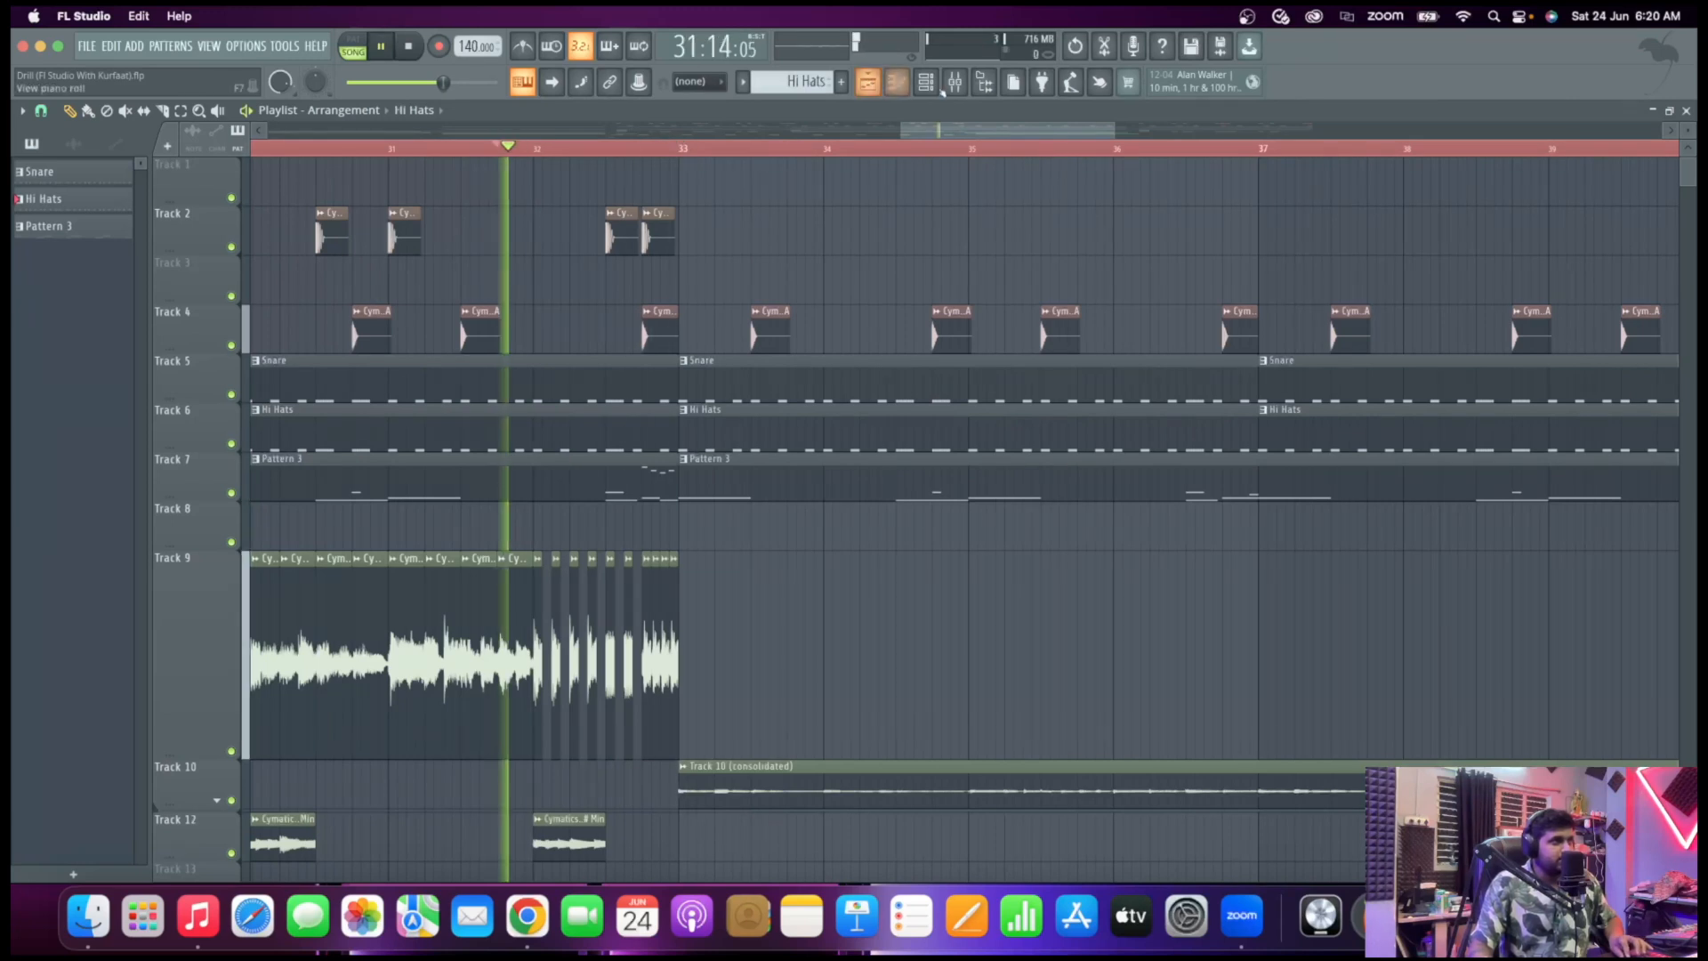
Raise the Cobra melody fader on insert 9 to about -10.0 dB while replaying the passage
click(944, 87)
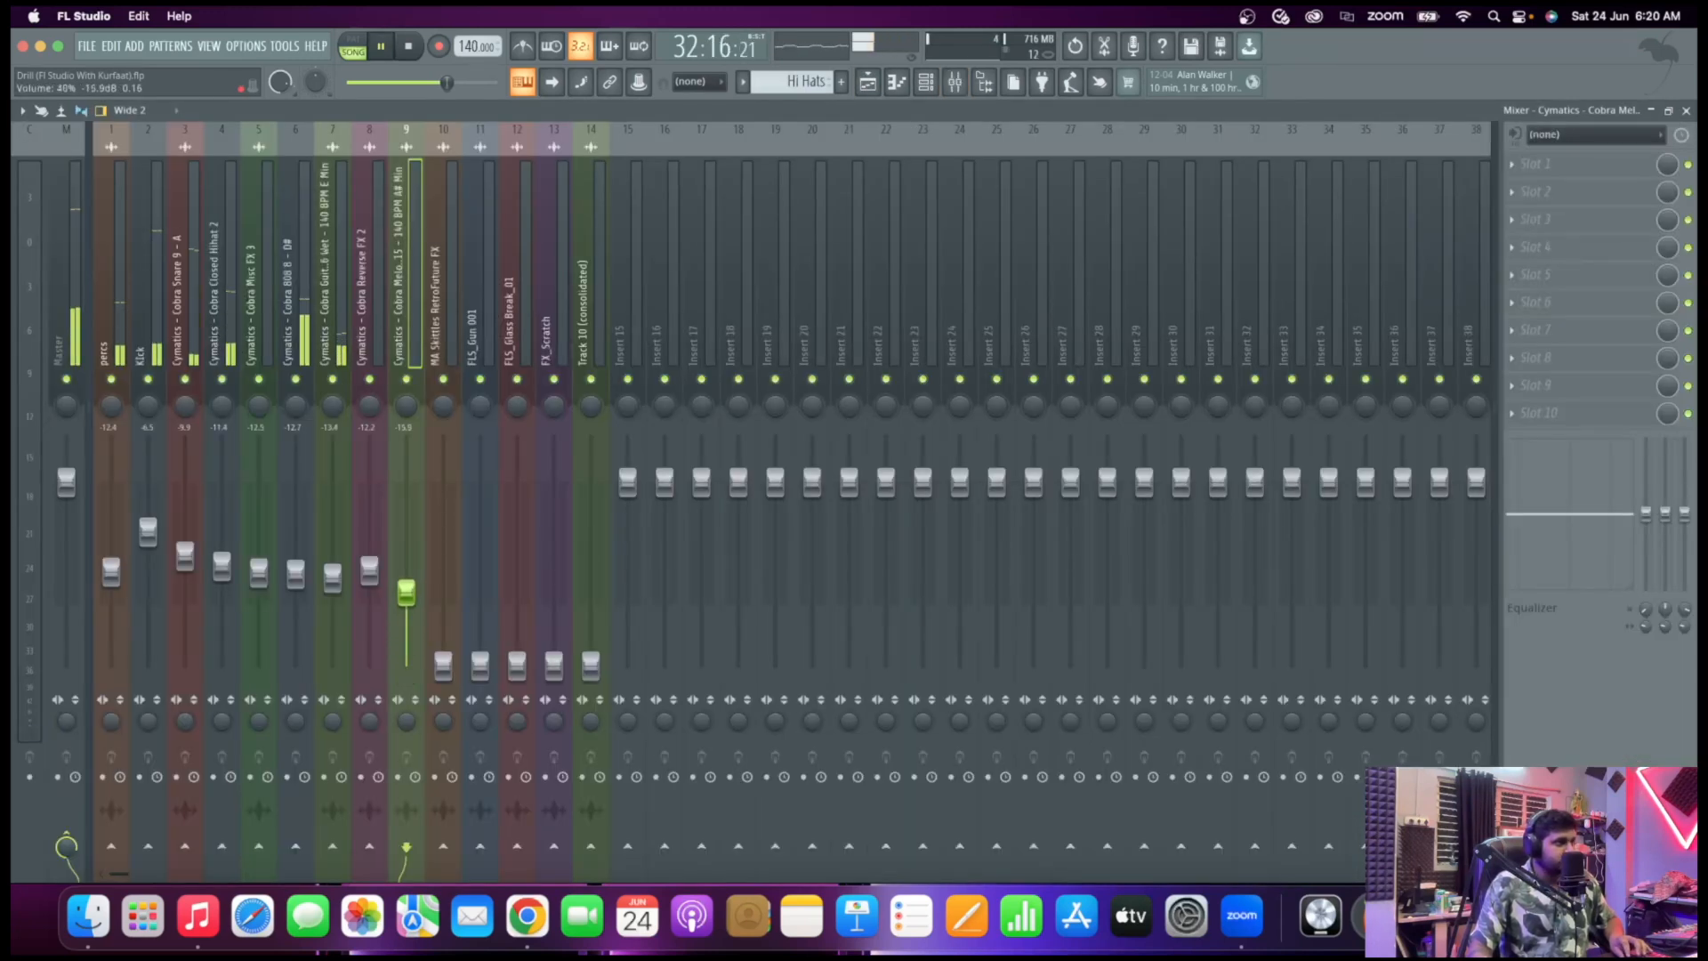
key(space)
key(space)
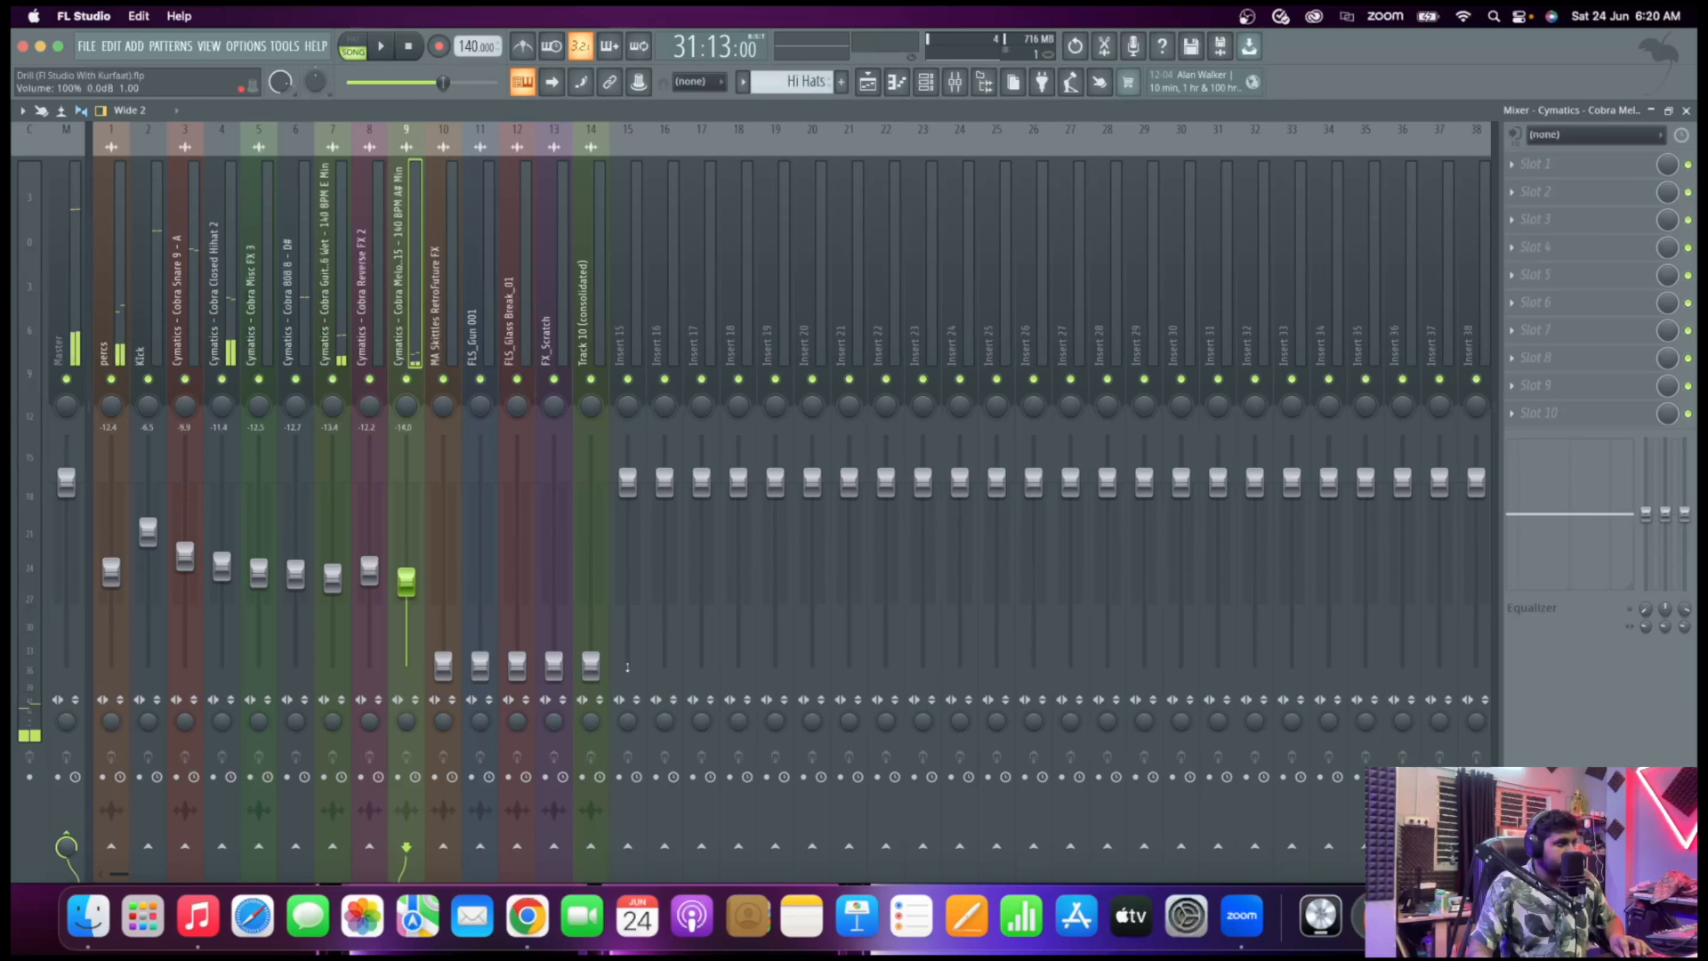
mouse_move(591, 666)
mouse_down()
mouse_move(591, 577)
mouse_move(575, 655)
mouse_up()
key(space)
key(space)
key(space)
drag(406, 582, 405, 557)
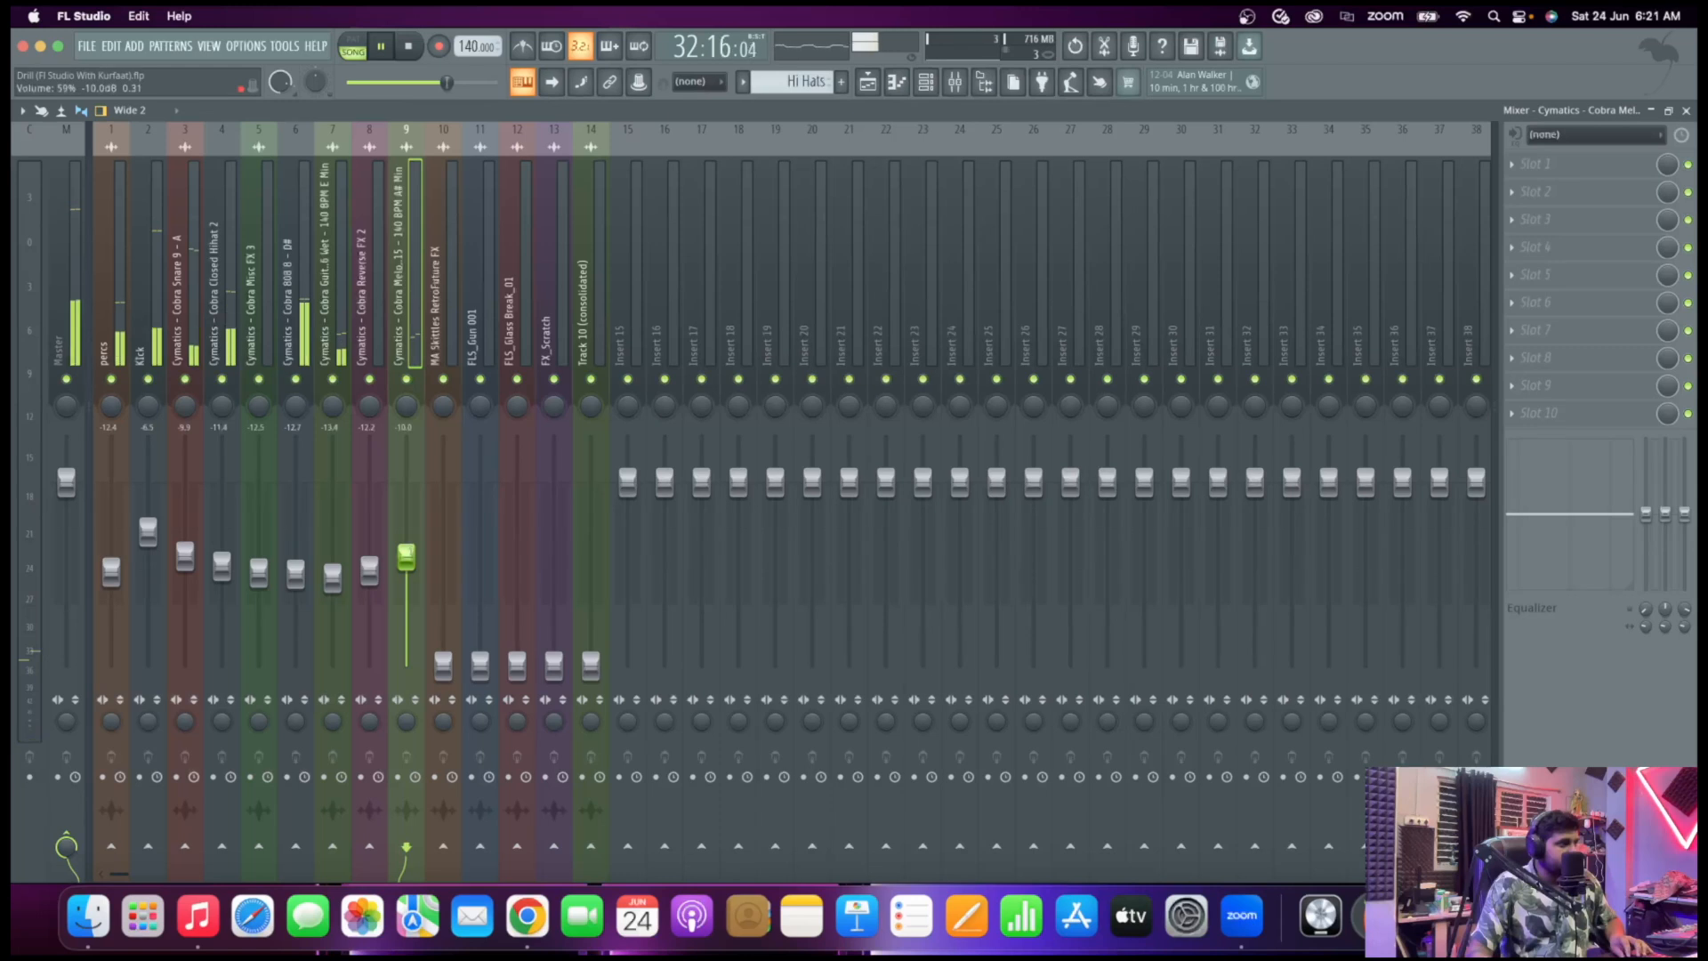
key(space)
Set the playback start to bar 33 and select the Track 10 (consolidated) clip that begins there
key(F5)
scroll(831, 751, down, 5)
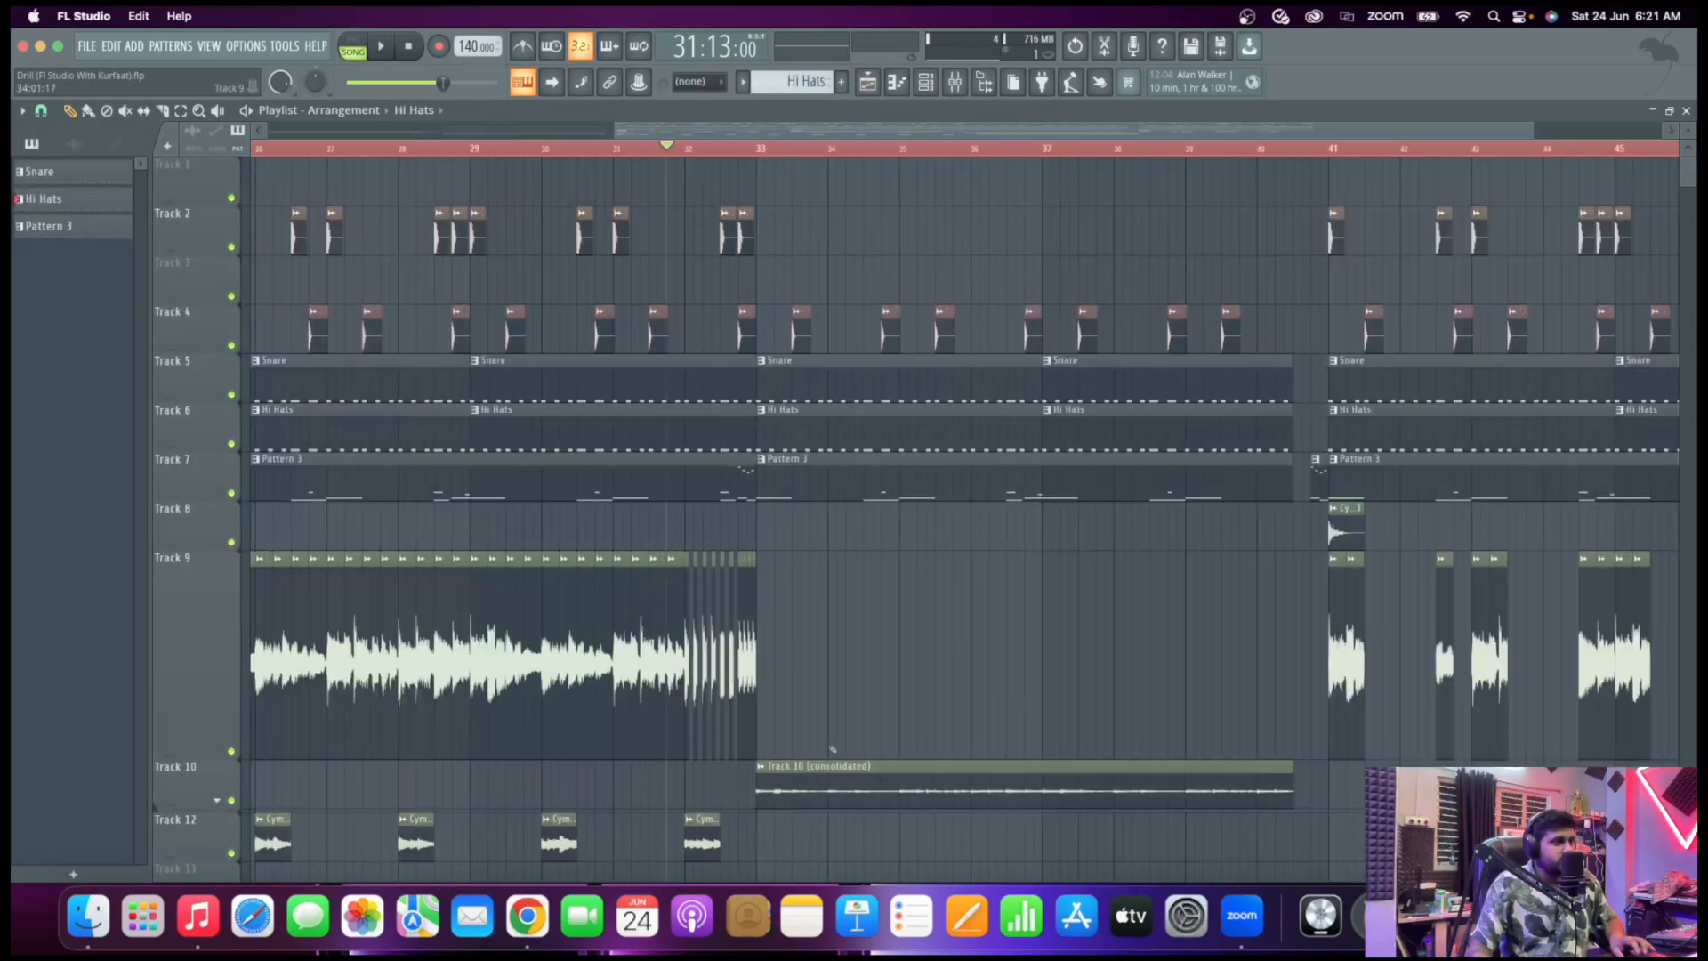
scroll(863, 676, up, 4)
click(658, 153)
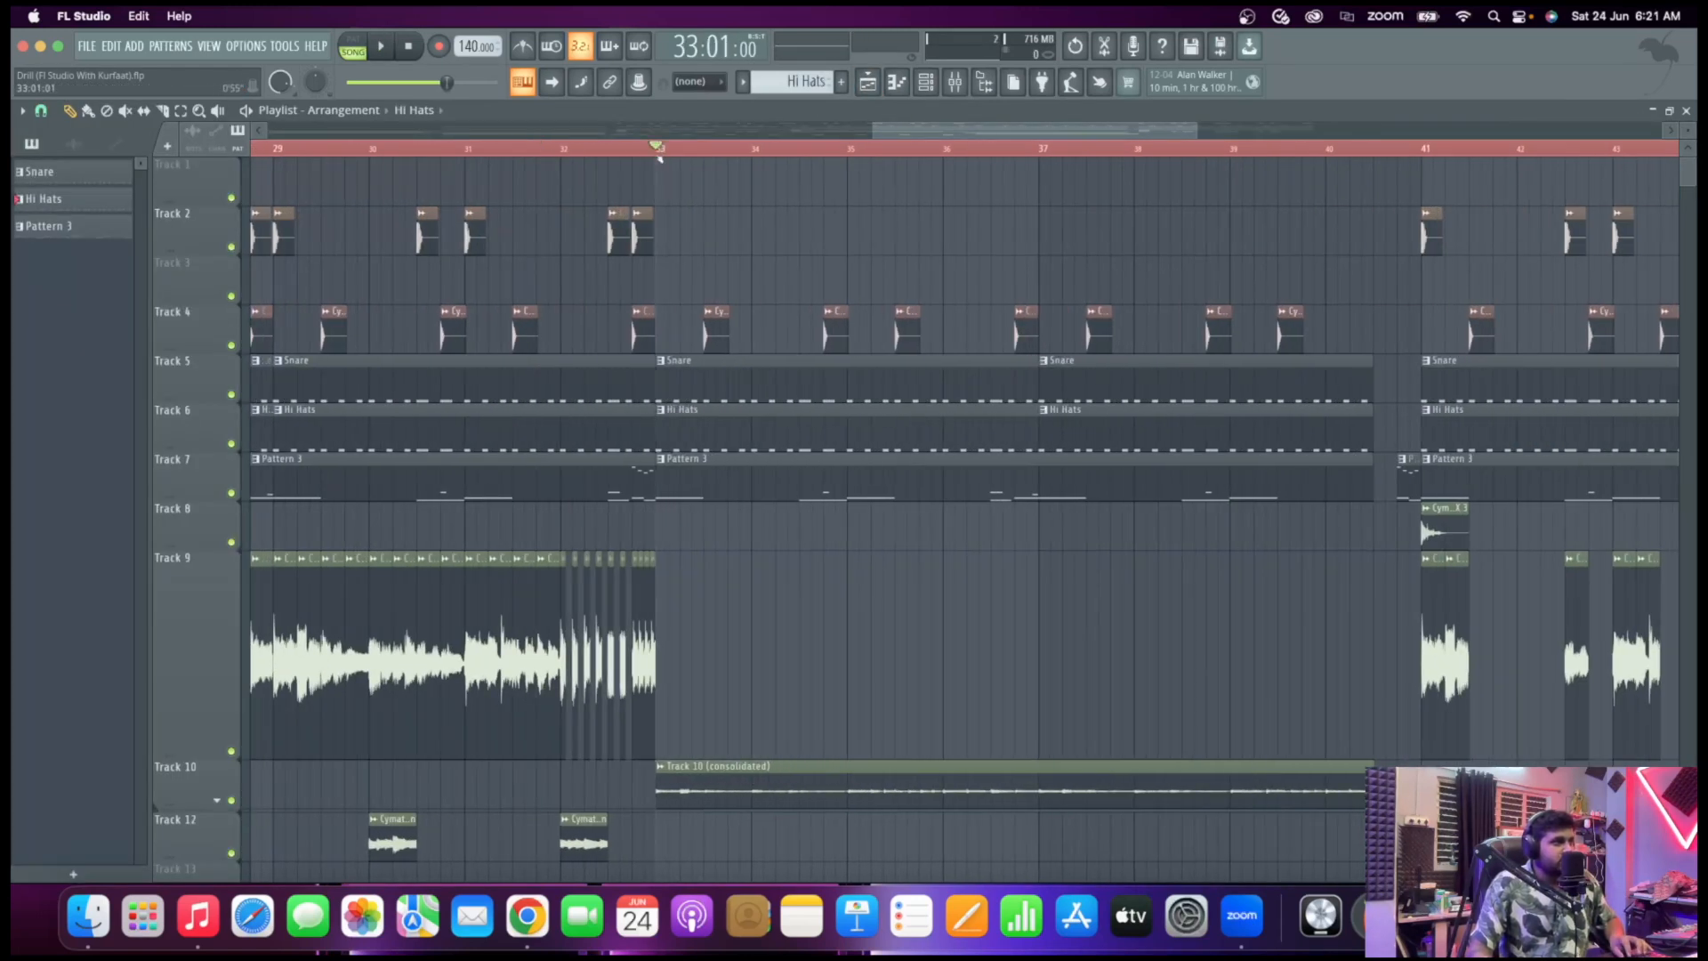
double_click(828, 796)
click(620, 307)
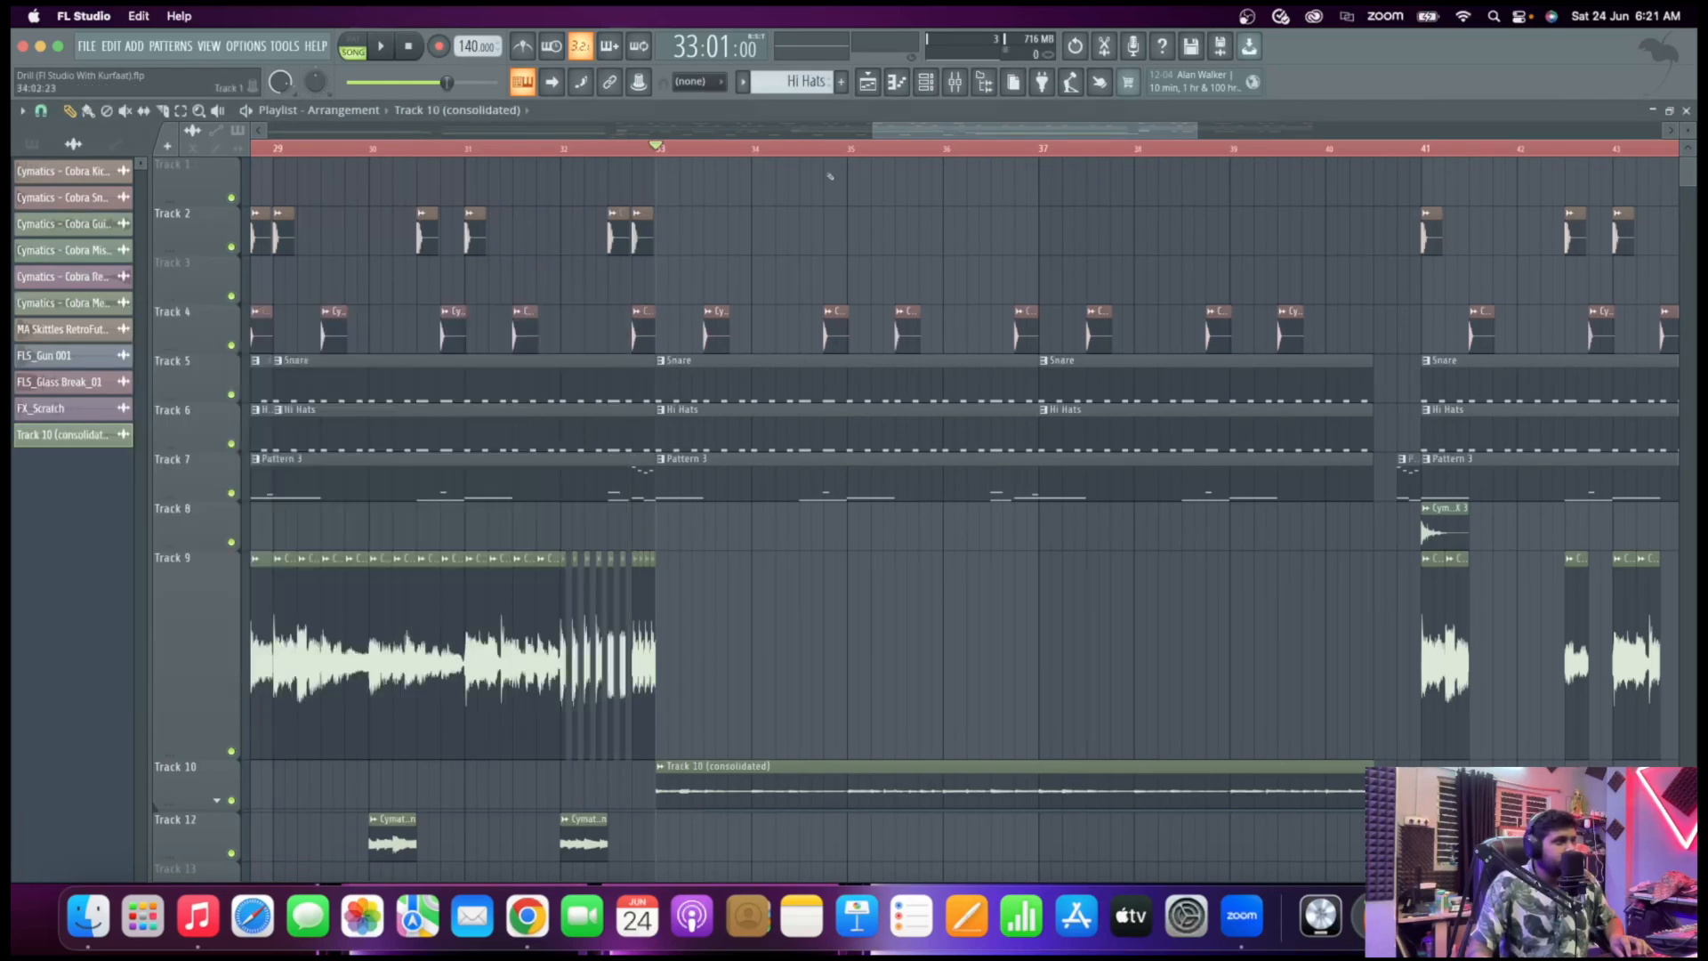
Raise the Track 10 (consolidated) fader to about -12.7 dB and the FX_Scratch fader to about -15.7 dB during playback
click(953, 83)
key(space)
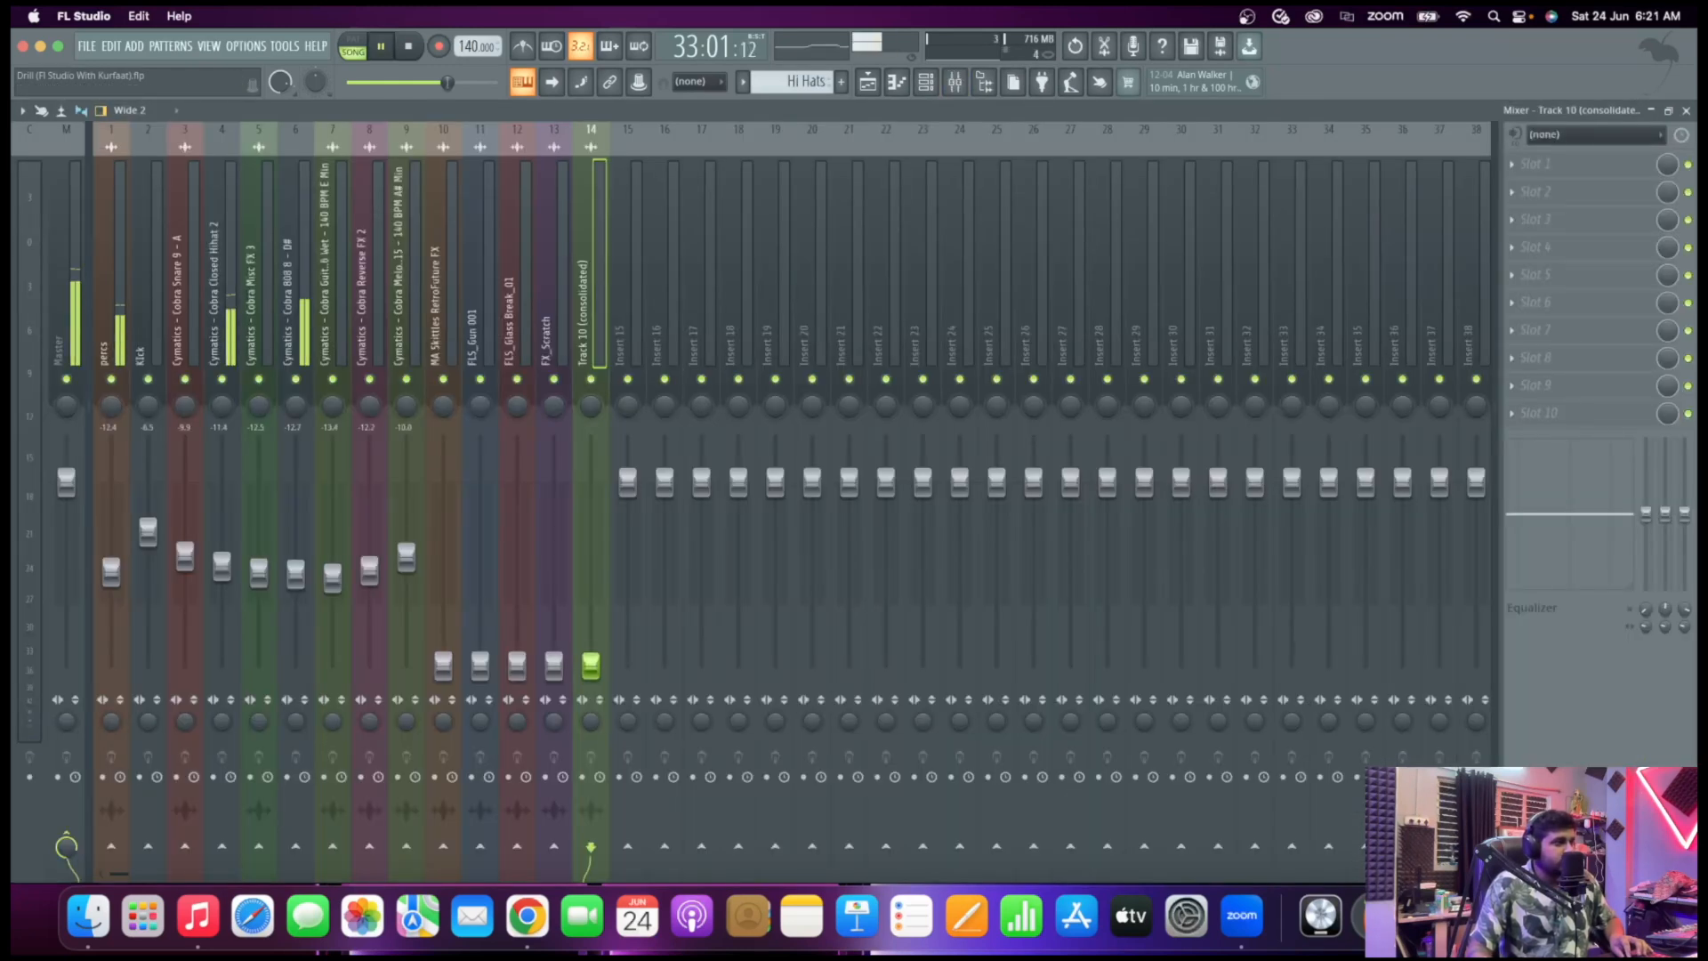
drag(590, 665, 591, 574)
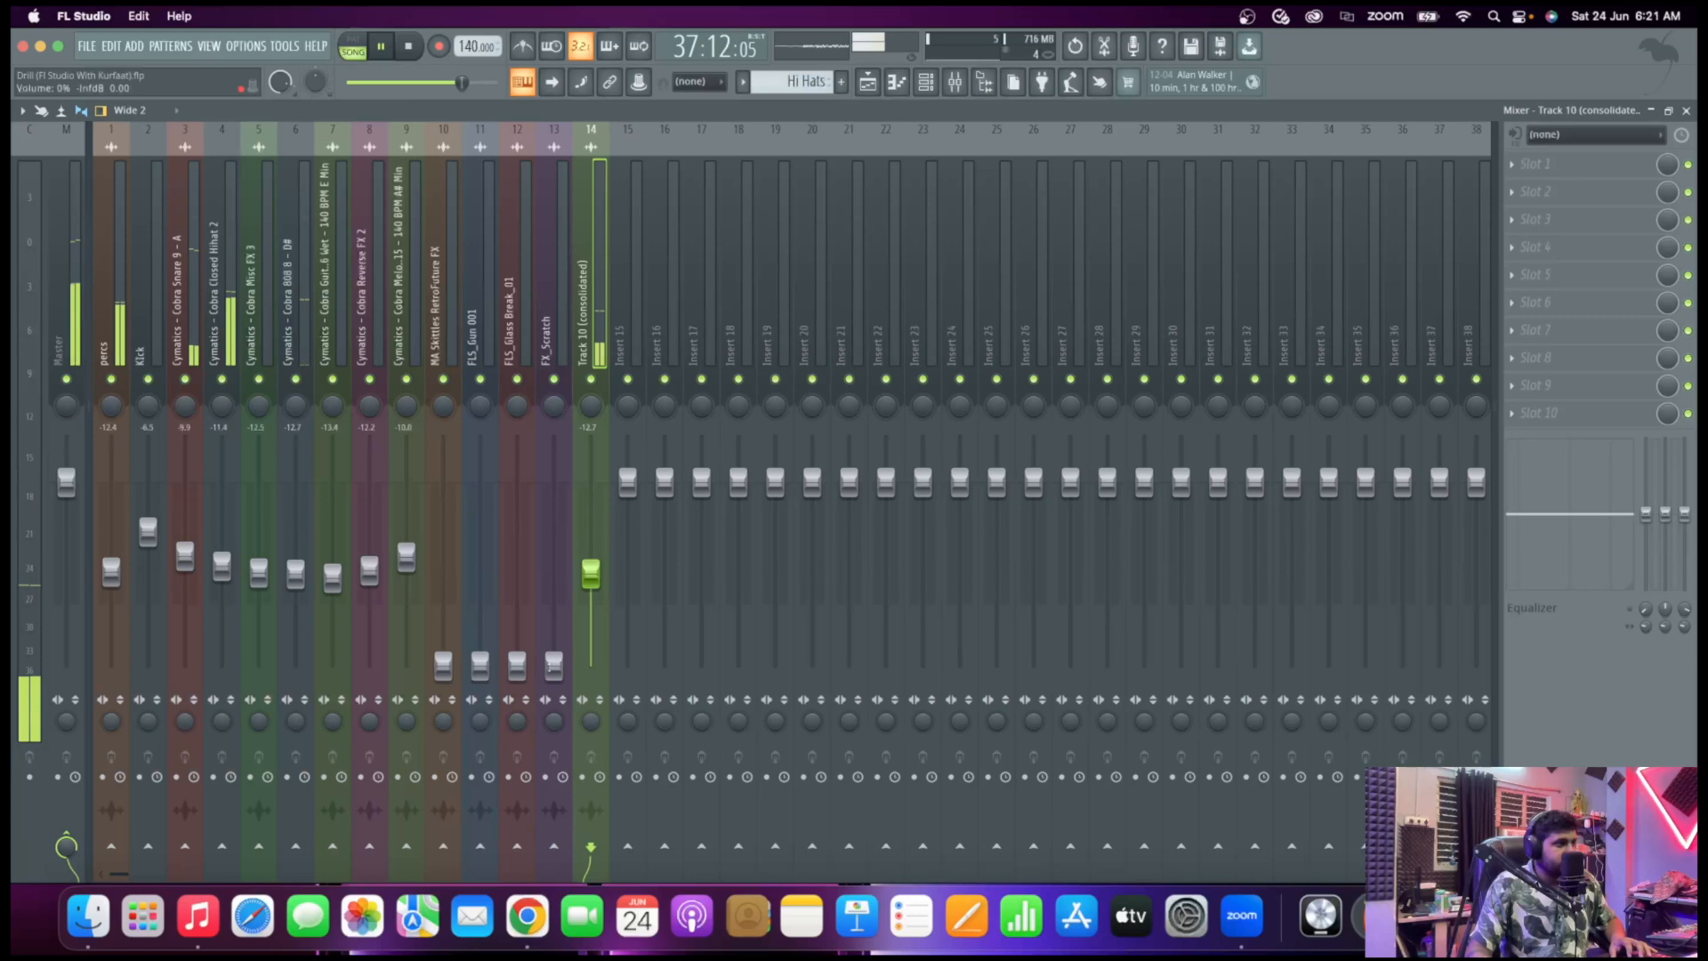
drag(554, 665, 554, 589)
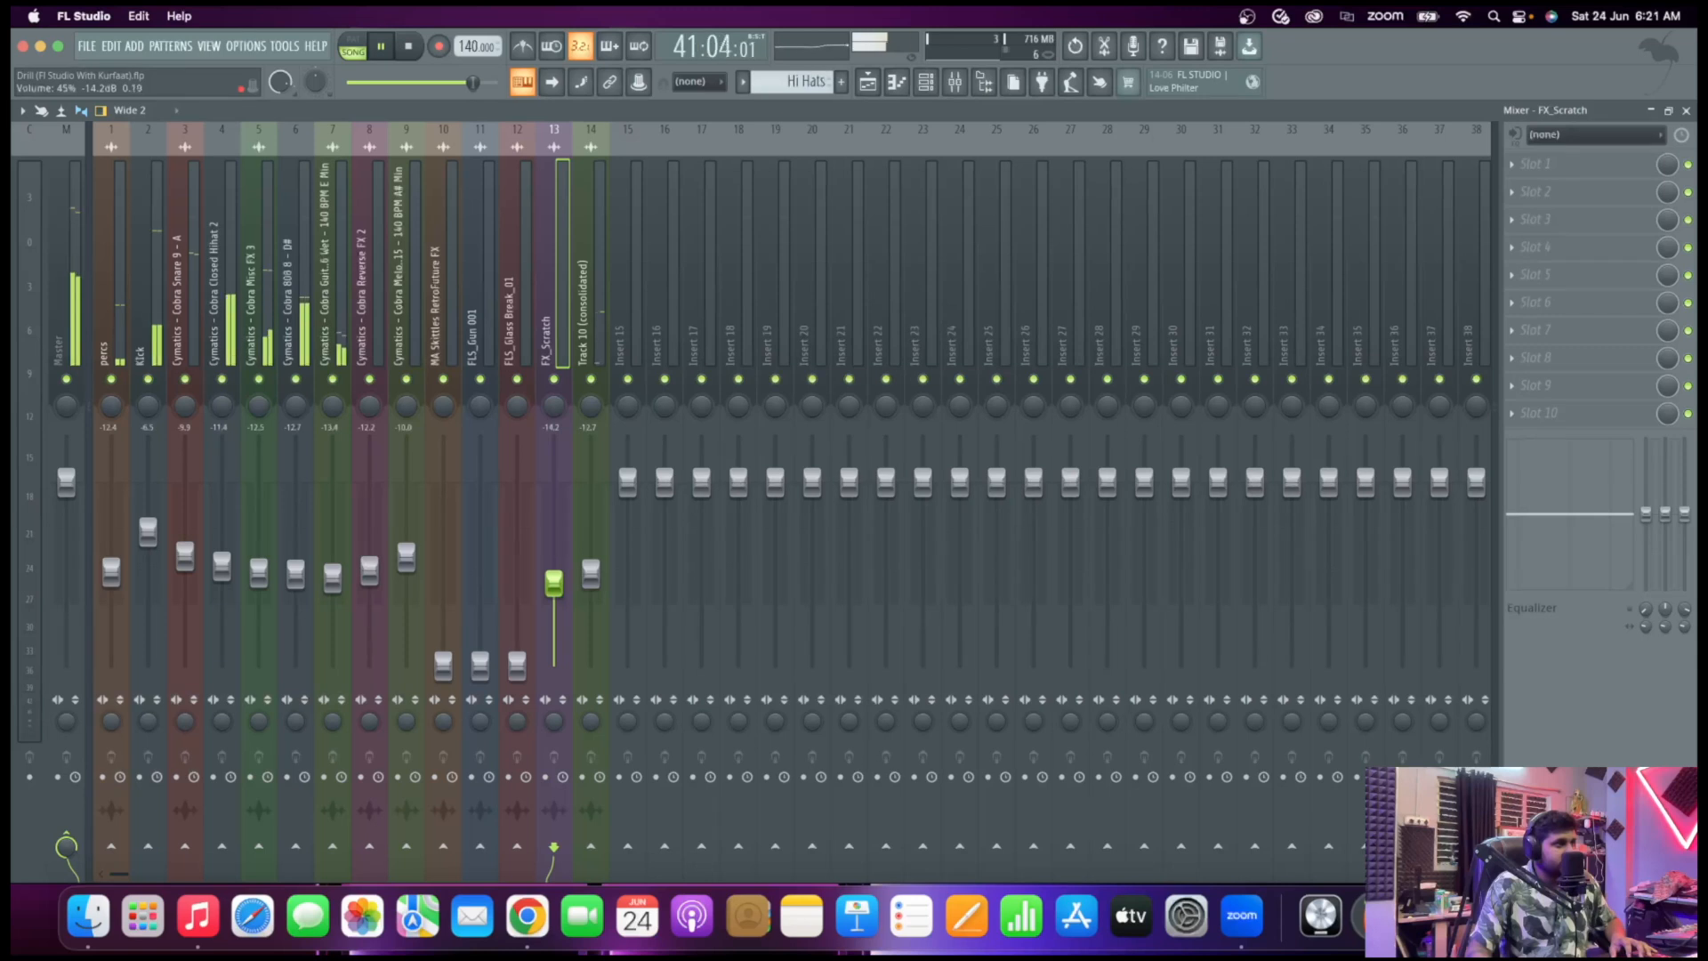
Select the FLS_Gun 001 mixer track and play the arrangement from bar 17, around the gun clip on track 12
mouse_move(487, 657)
mouse_down()
mouse_move(481, 572)
mouse_move(480, 664)
mouse_up()
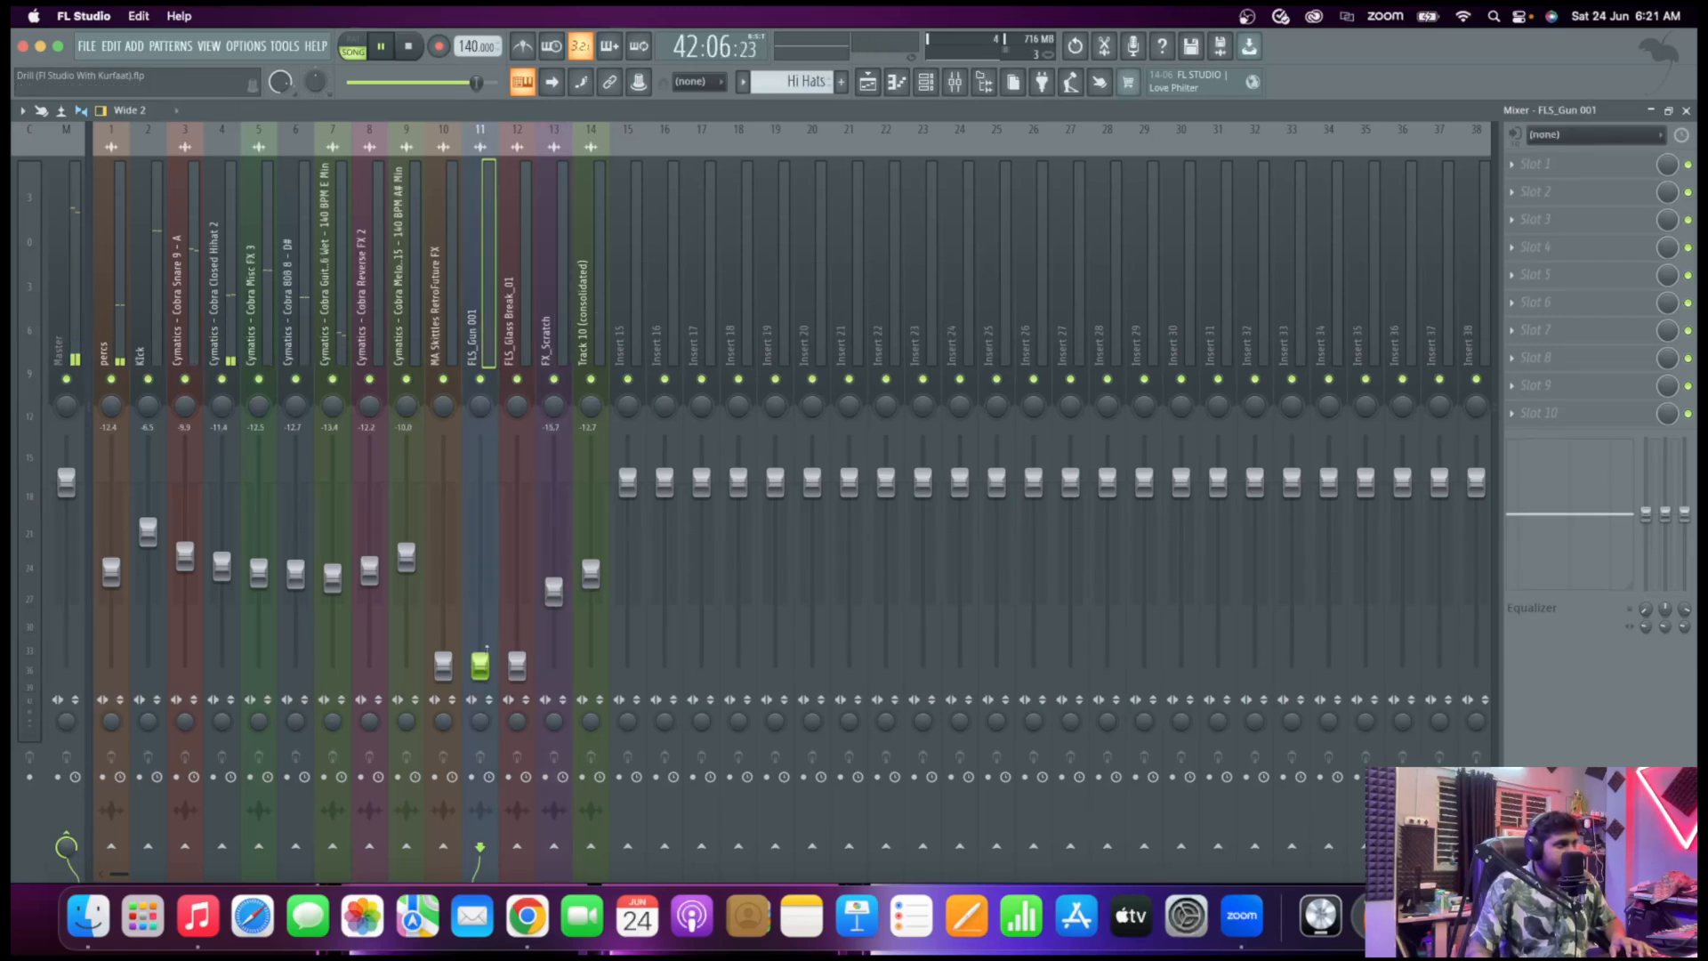
key(space)
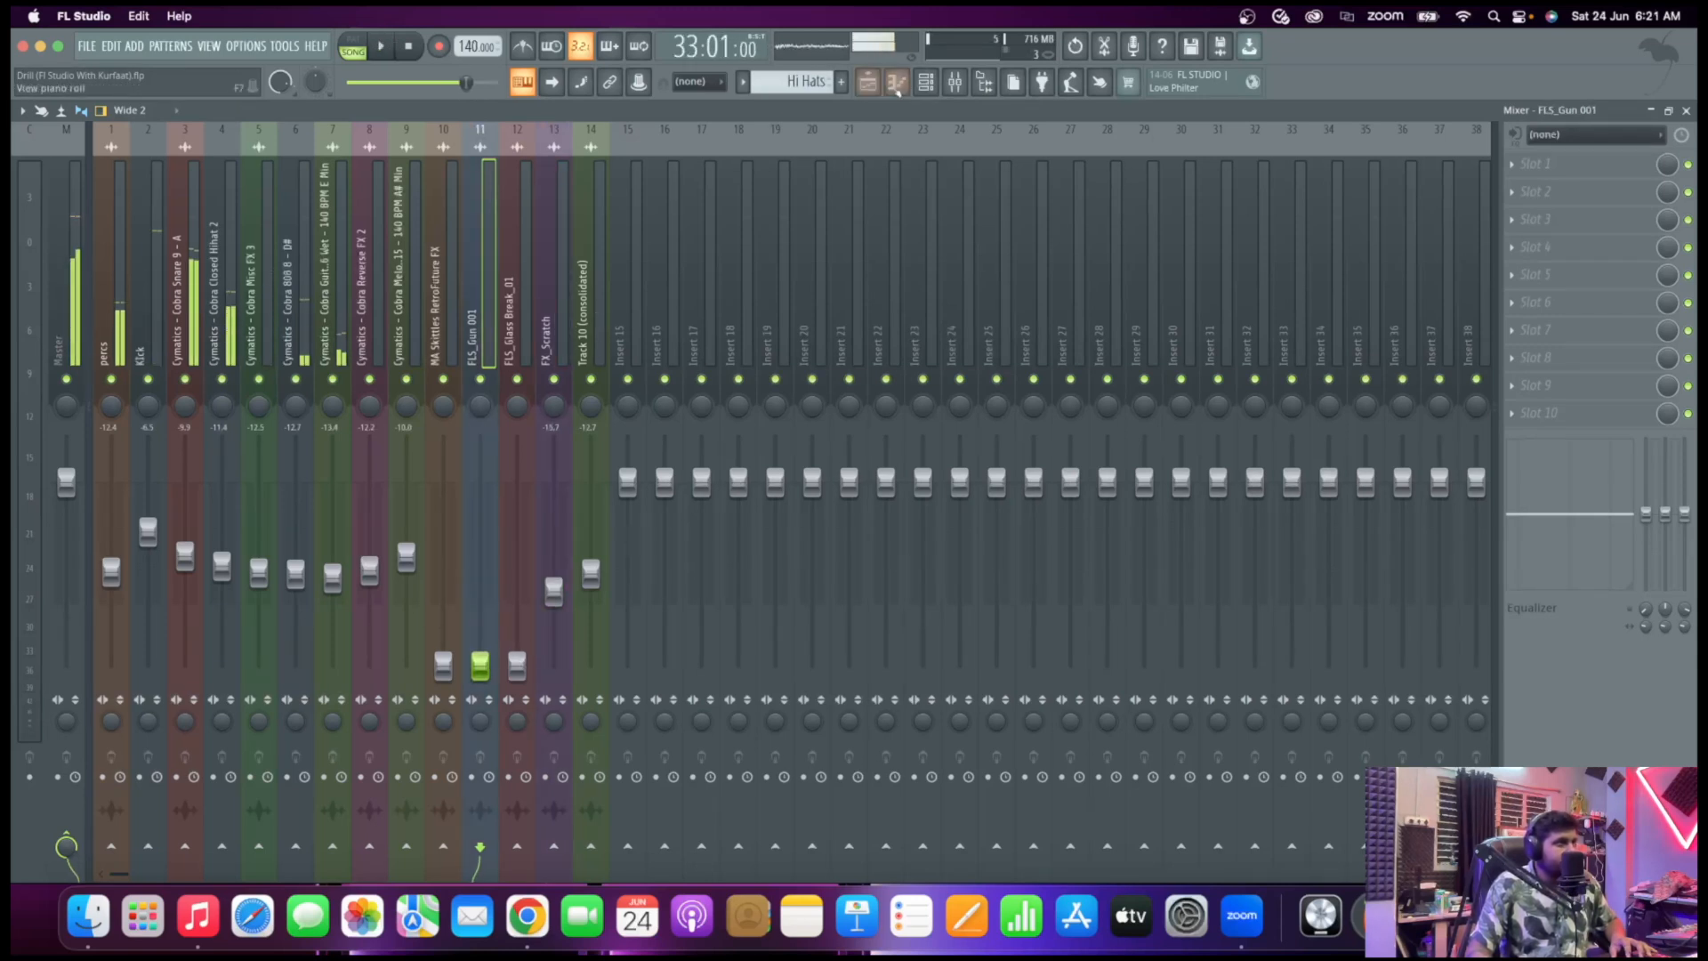
key(F5)
scroll(748, 167, left, 10)
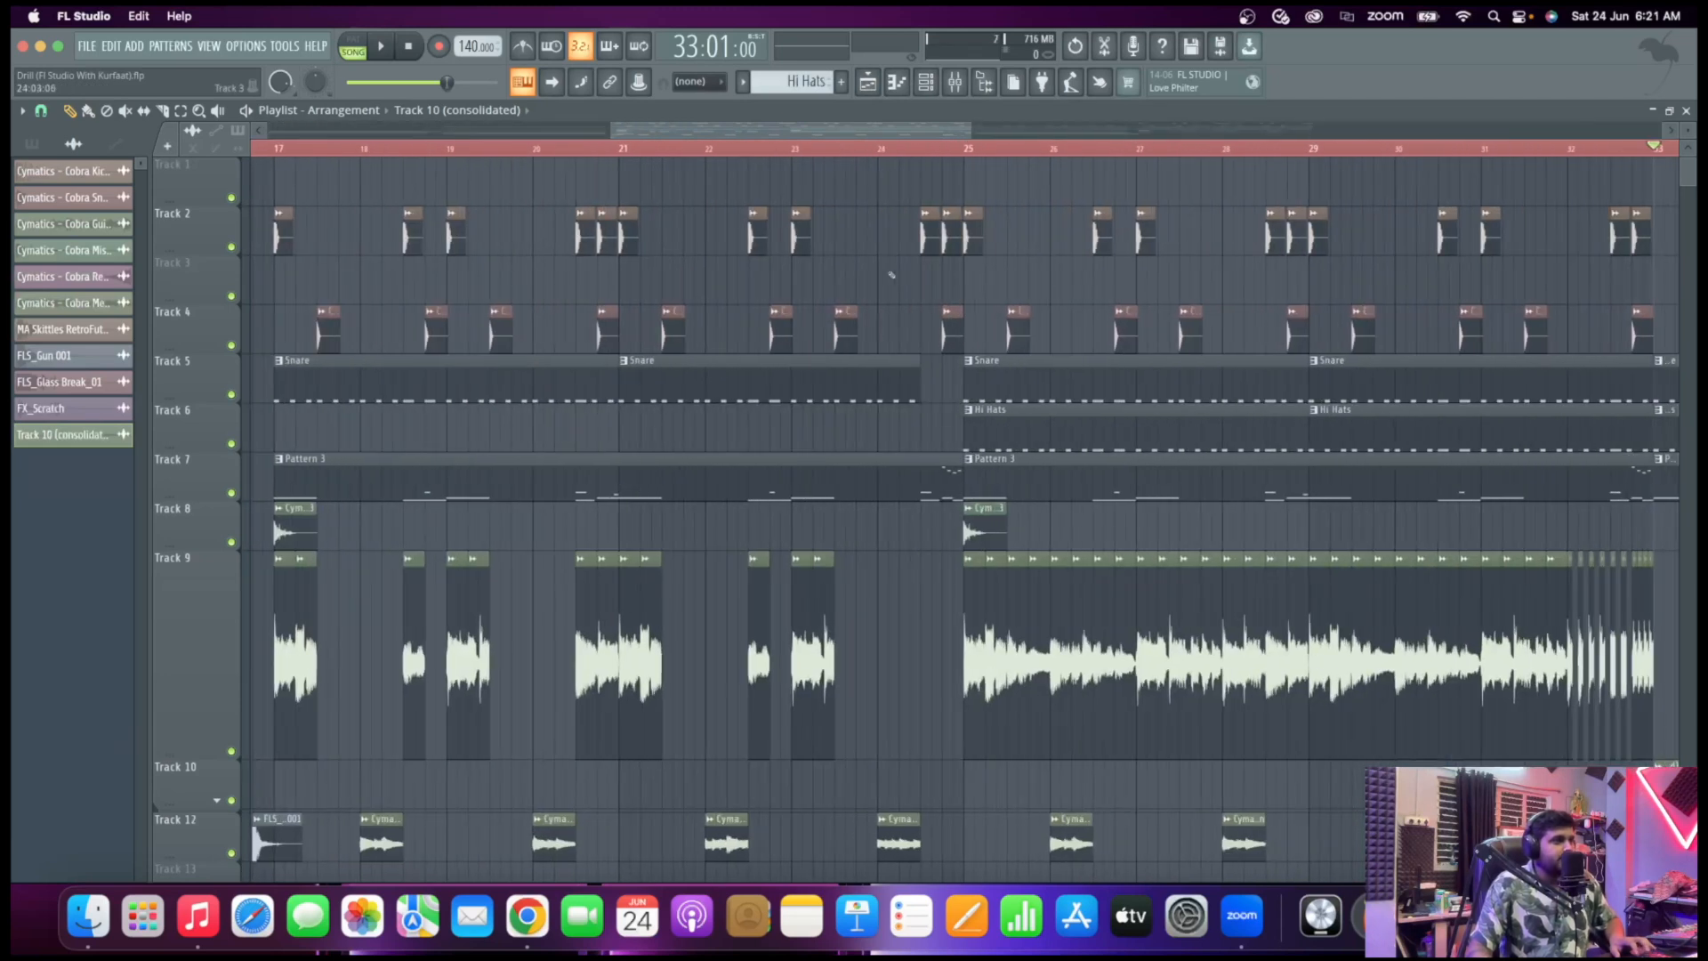
click(711, 147)
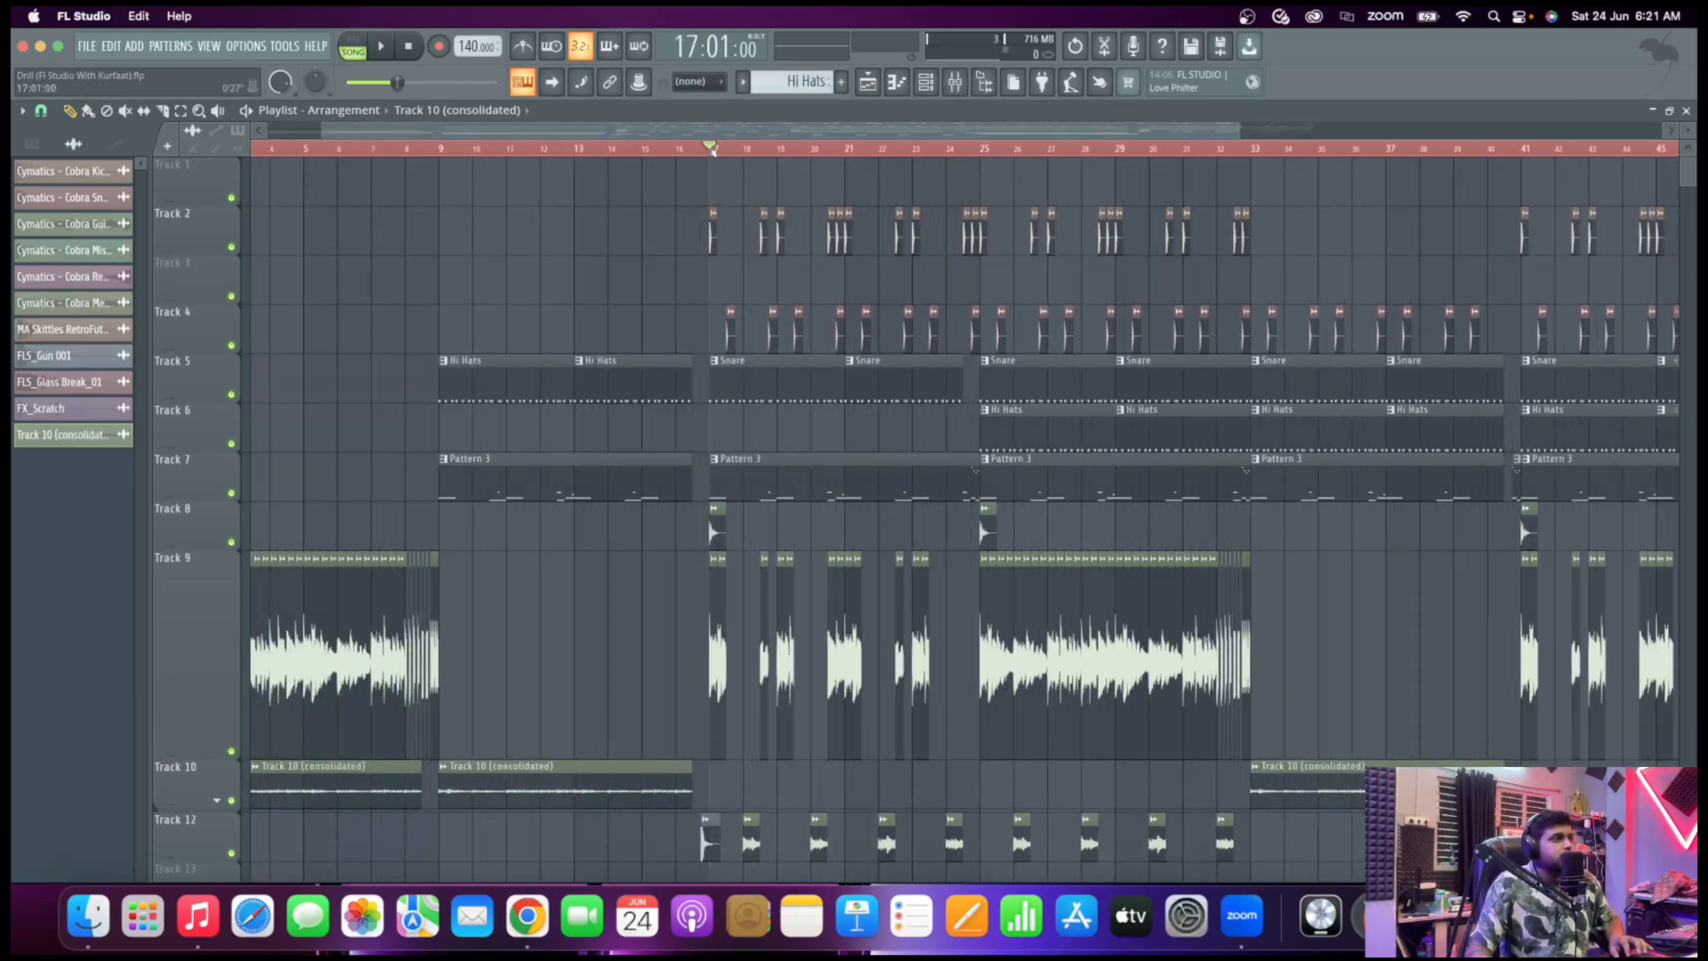
key(space)
Replay the arrangement around bar 17 and set the playback start to bar 25
scroll(788, 545, up, 5)
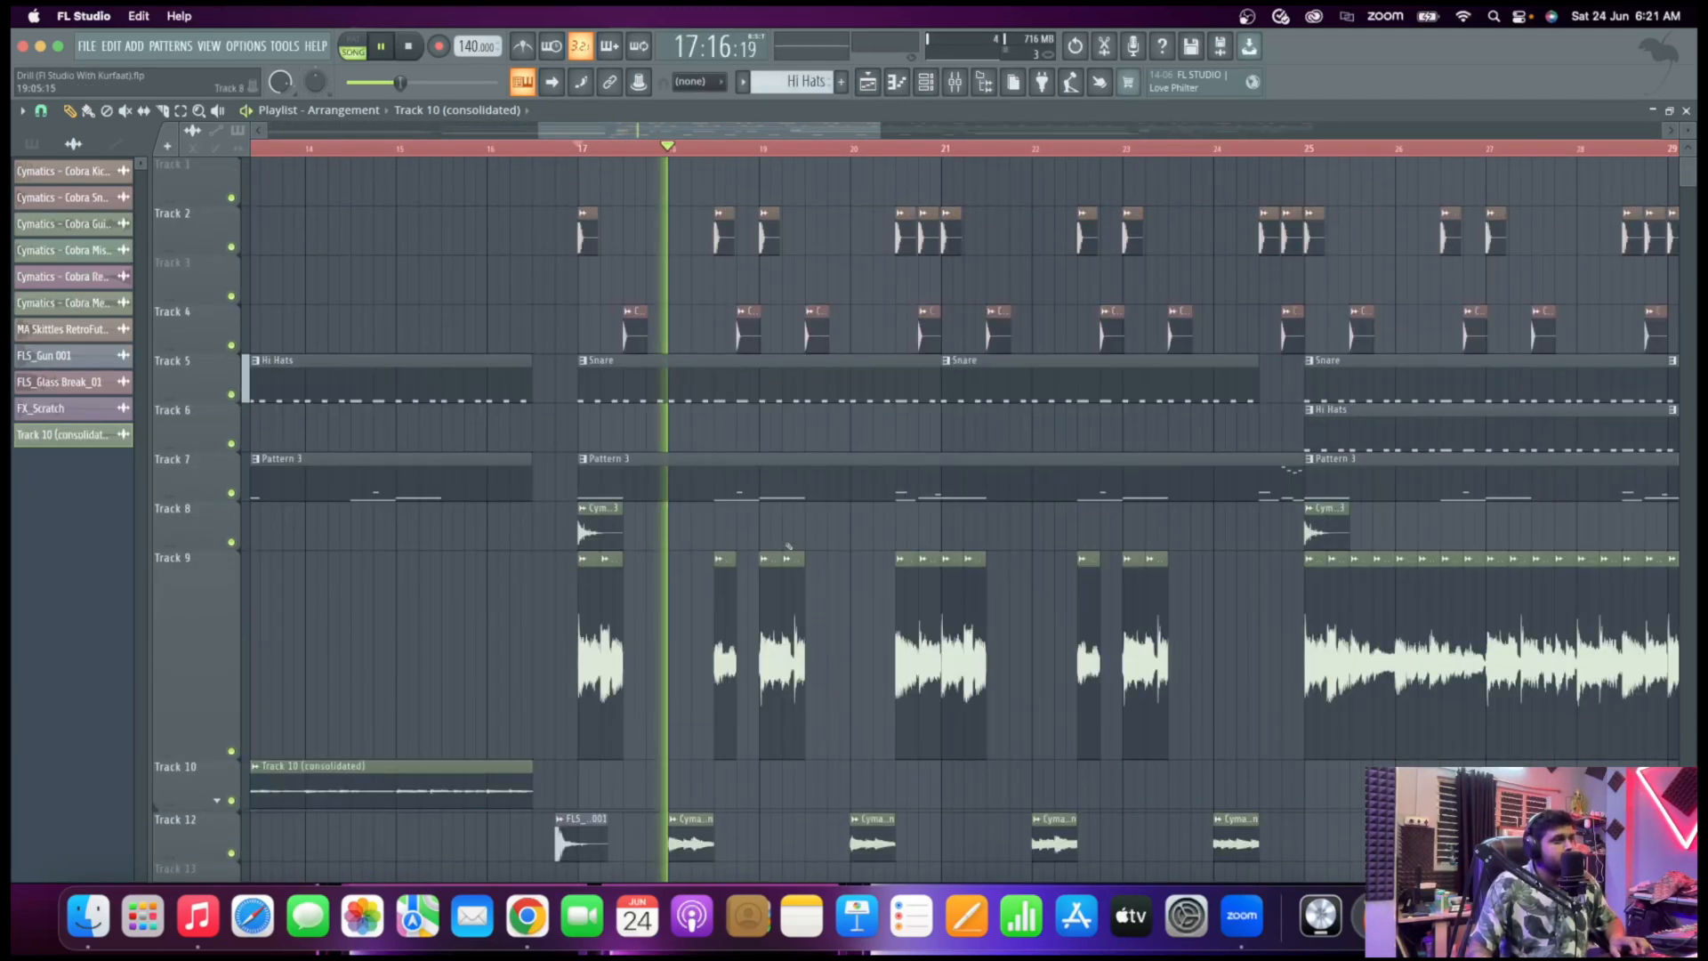
scroll(788, 545, down, 8)
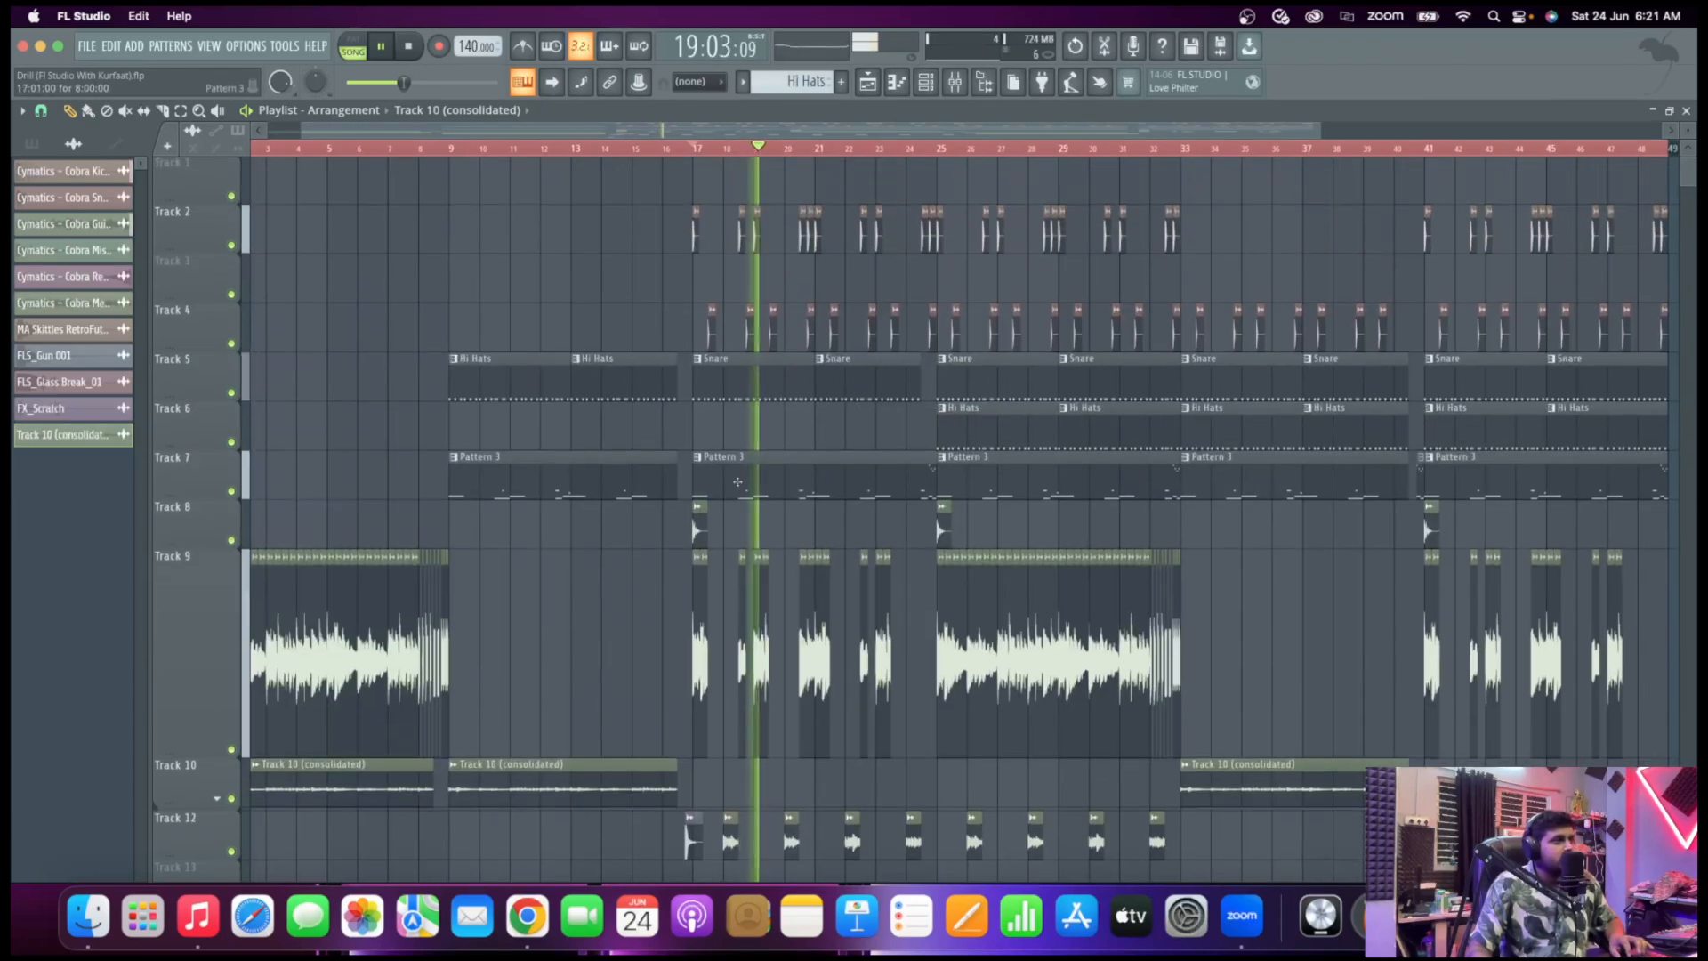
key(space)
scroll(786, 427, up, 4)
scroll(773, 368, down, 1)
key(space)
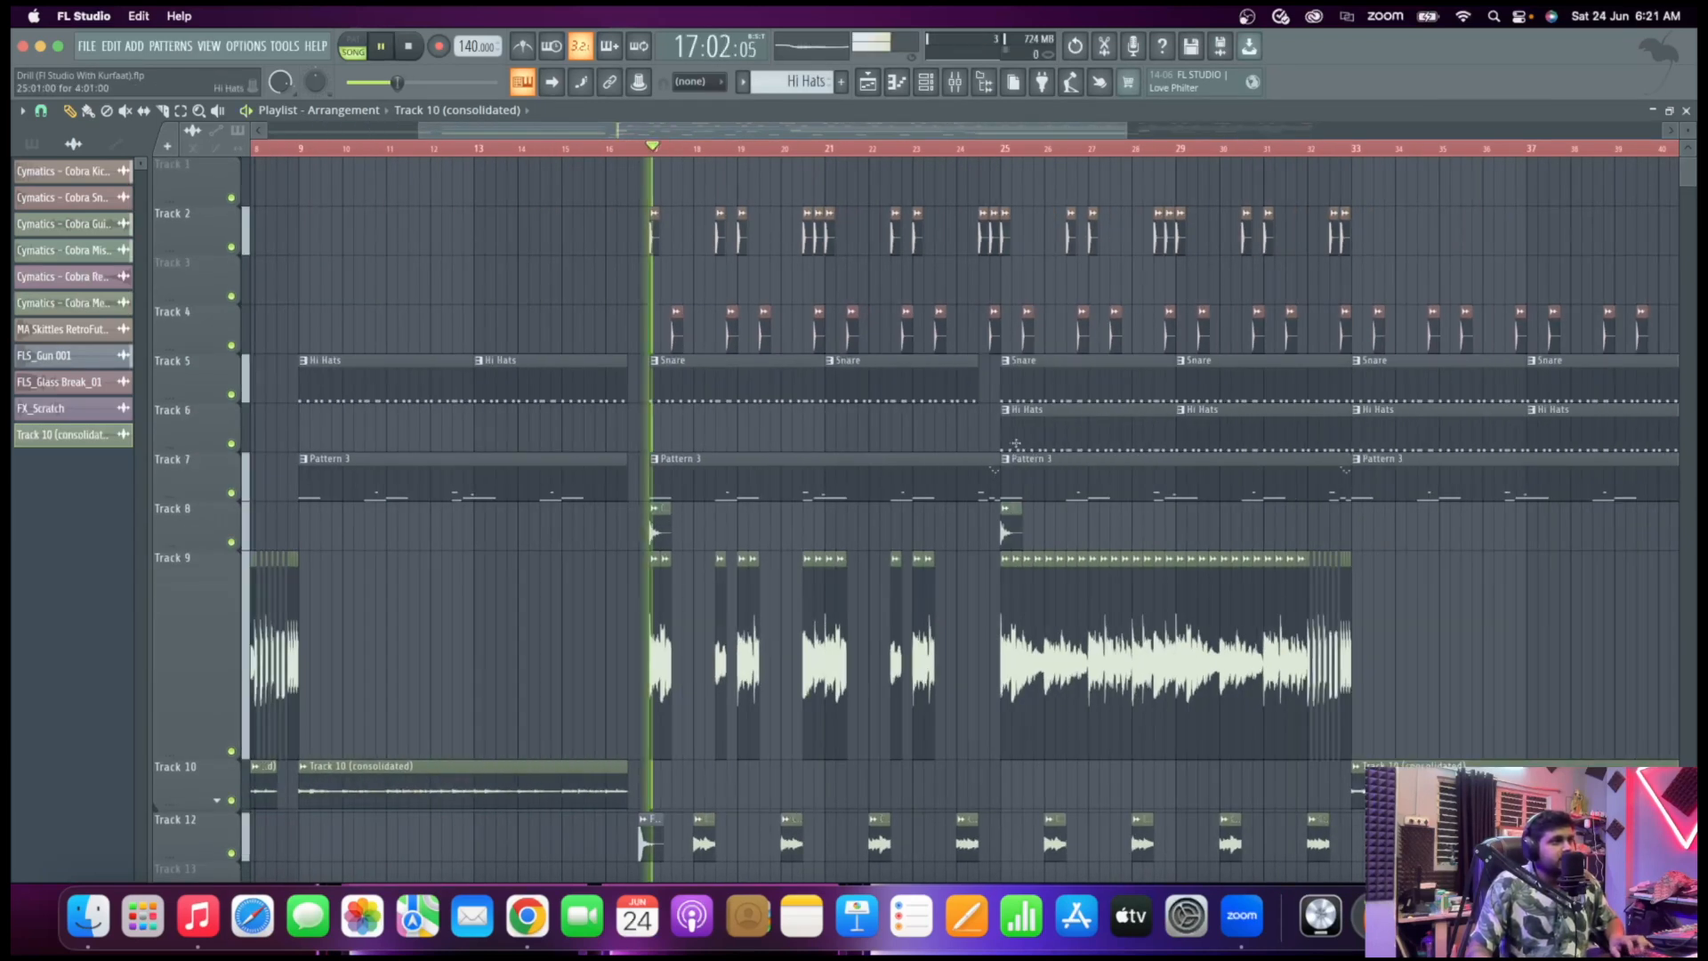
scroll(1015, 442, up, 3)
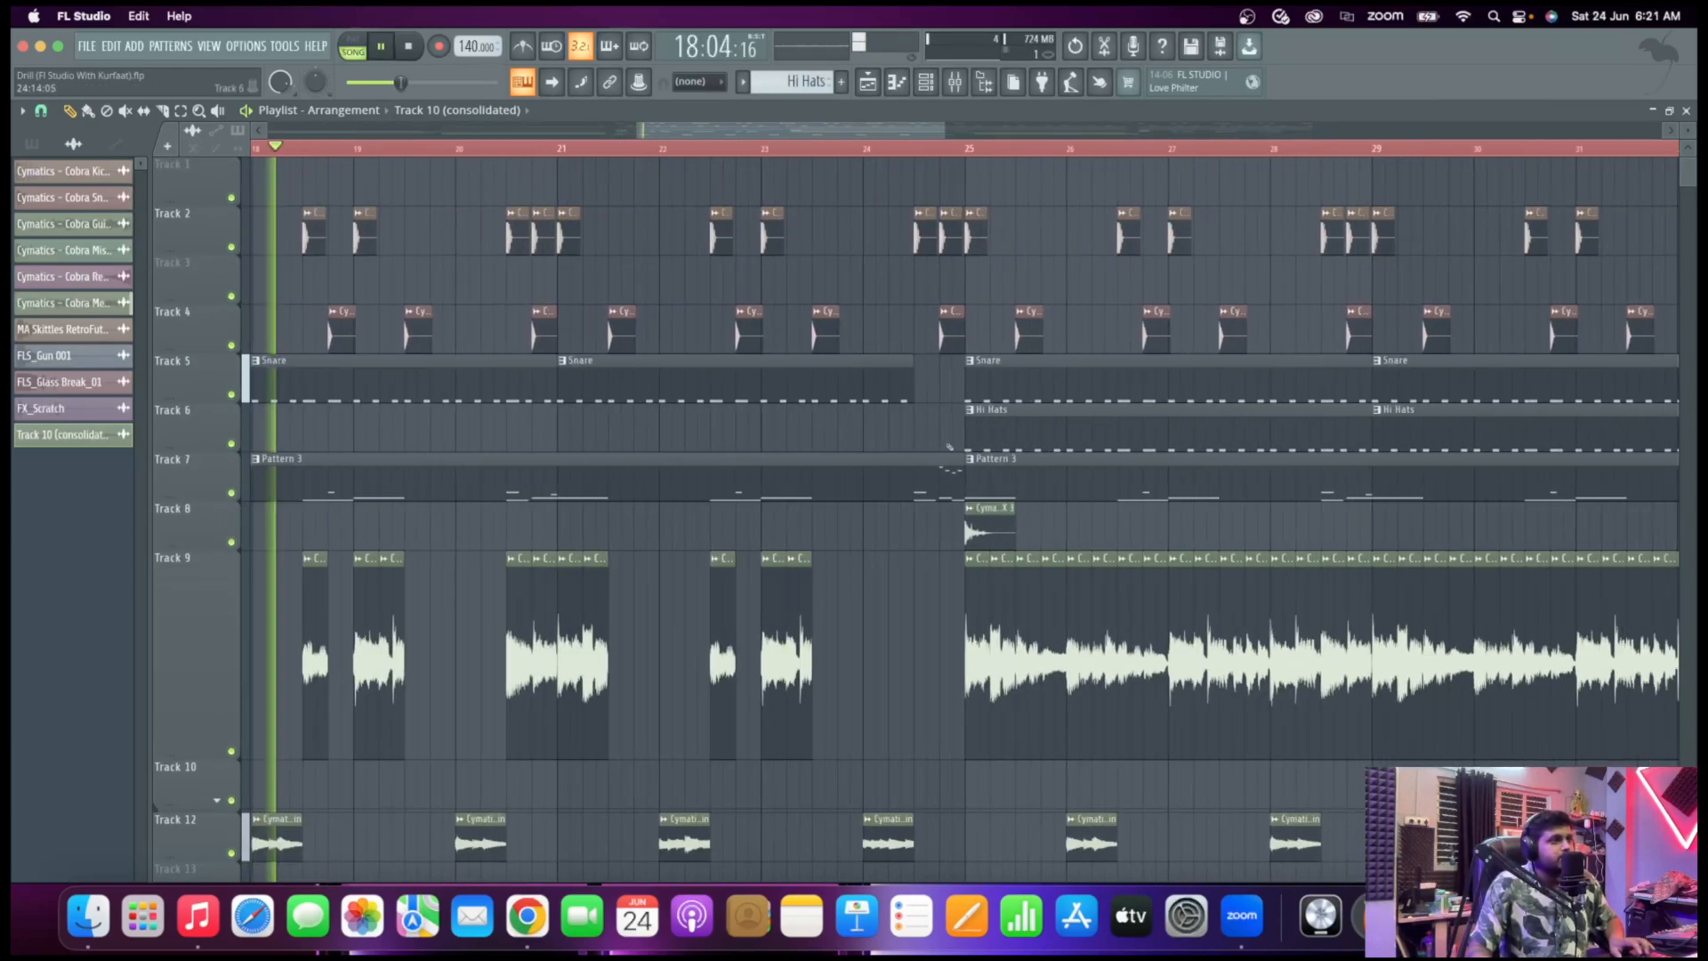
scroll(949, 447, down, 1)
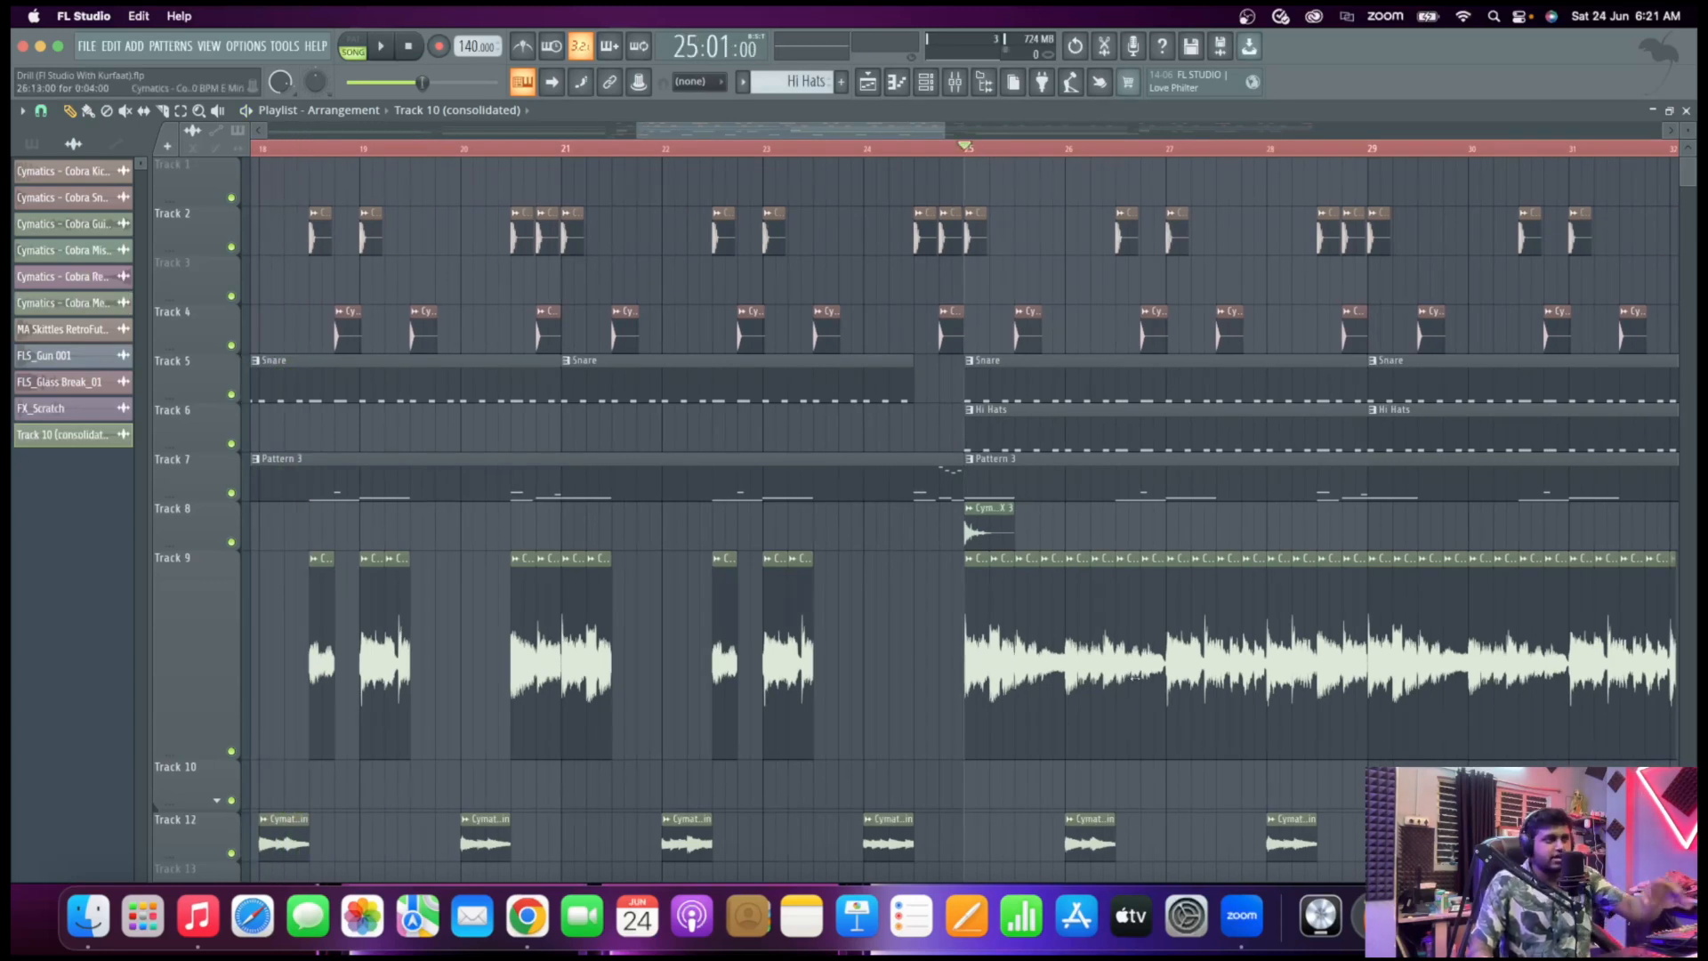
Play from bar 25 and look through the lower playlist tracks for the remaining effect clips
key(space)
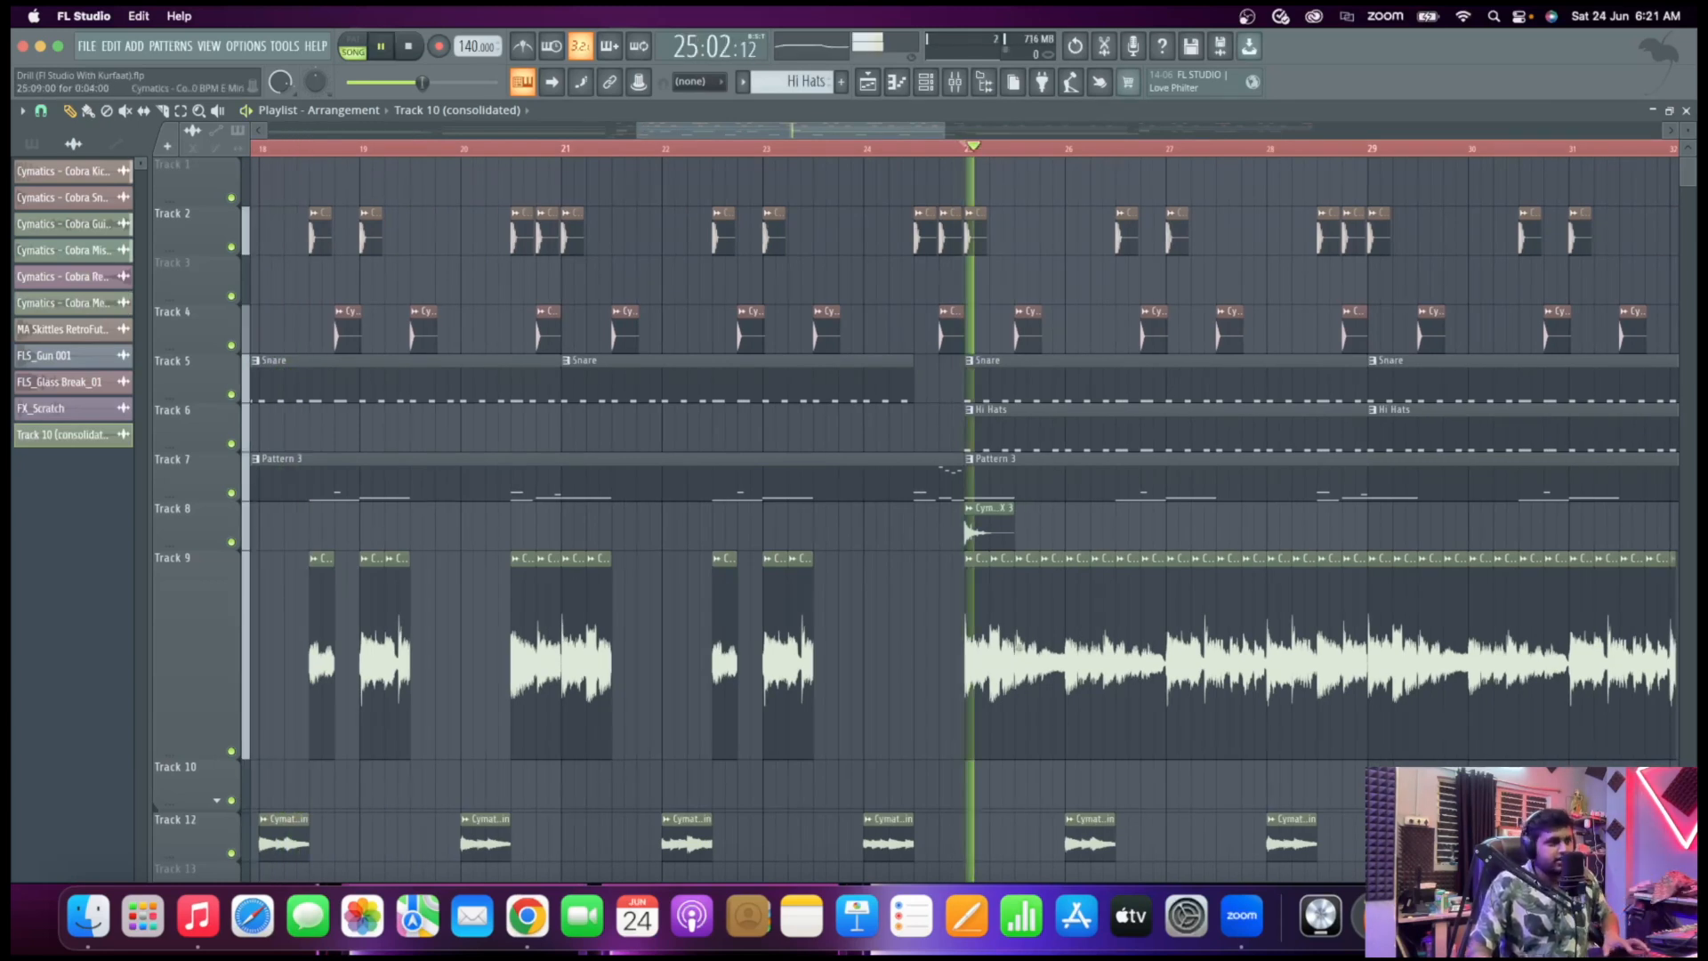
scroll(896, 677, down, 5)
scroll(859, 756, up, 3)
scroll(844, 786, down, 1)
scroll(844, 786, down, 1)
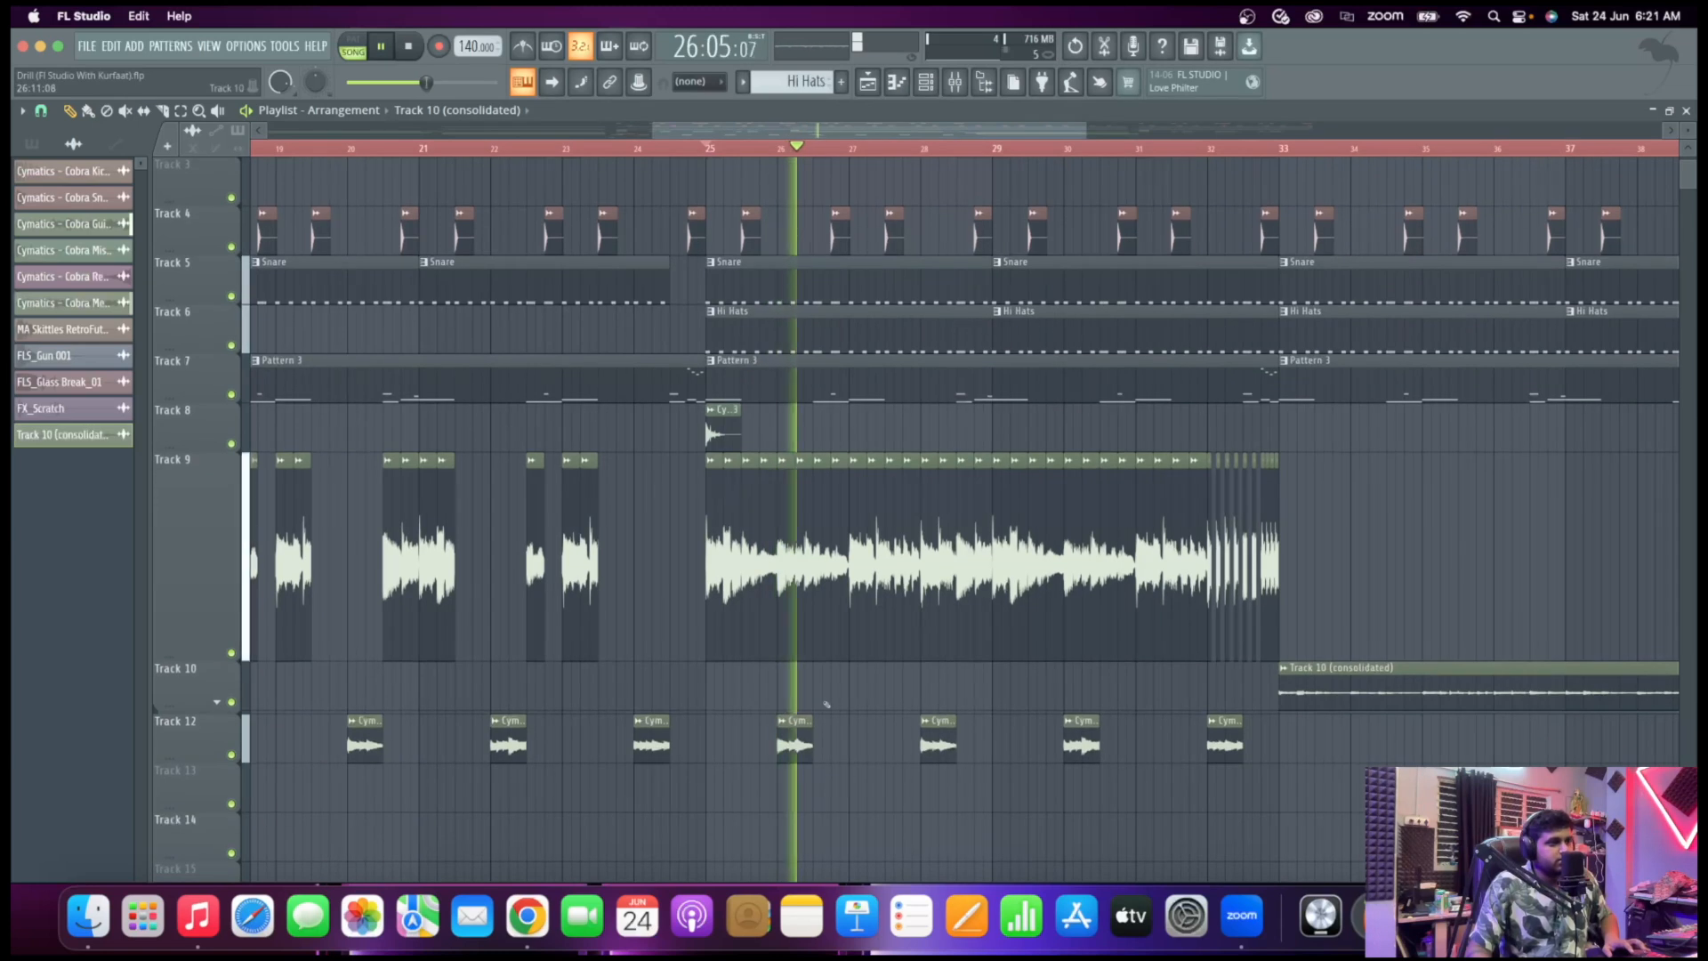
scroll(844, 786, down, 4)
key(space)
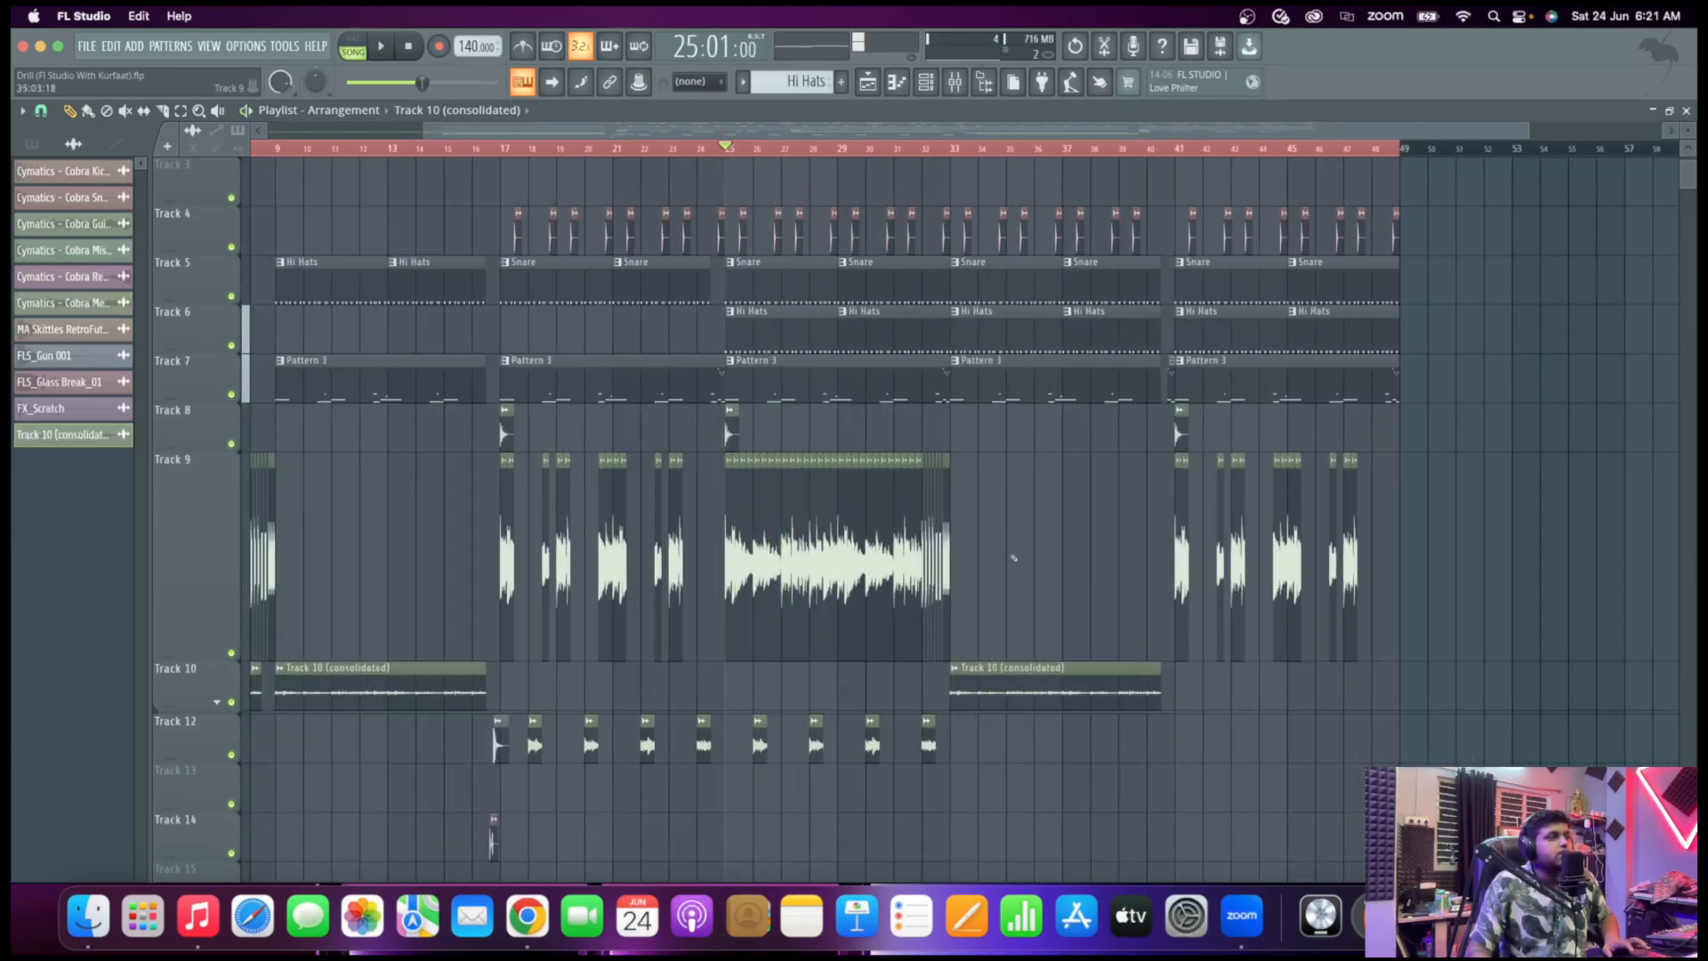
scroll(898, 516, up, 3)
key(space)
scroll(1099, 593, down, 4)
key(space)
scroll(576, 632, up, 5)
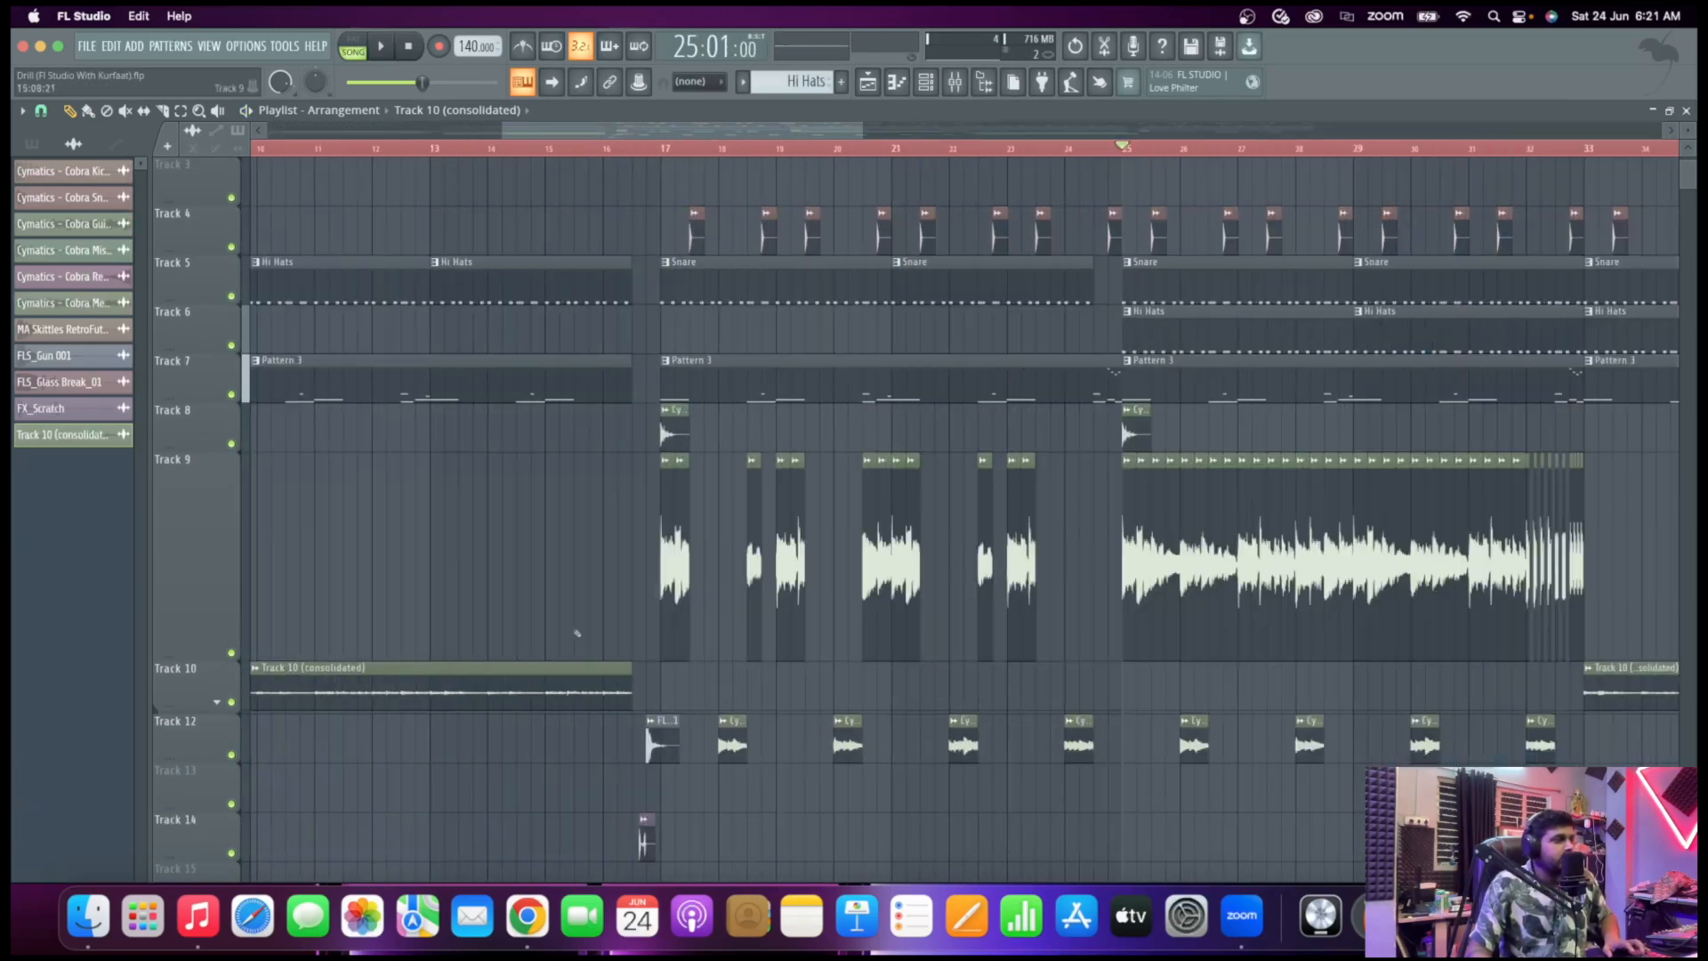
Play from 16:09, just before the scratch clip on track 14, and set the FX_Scratch fader to about -12.8 dB
click(683, 148)
key(space)
key(space)
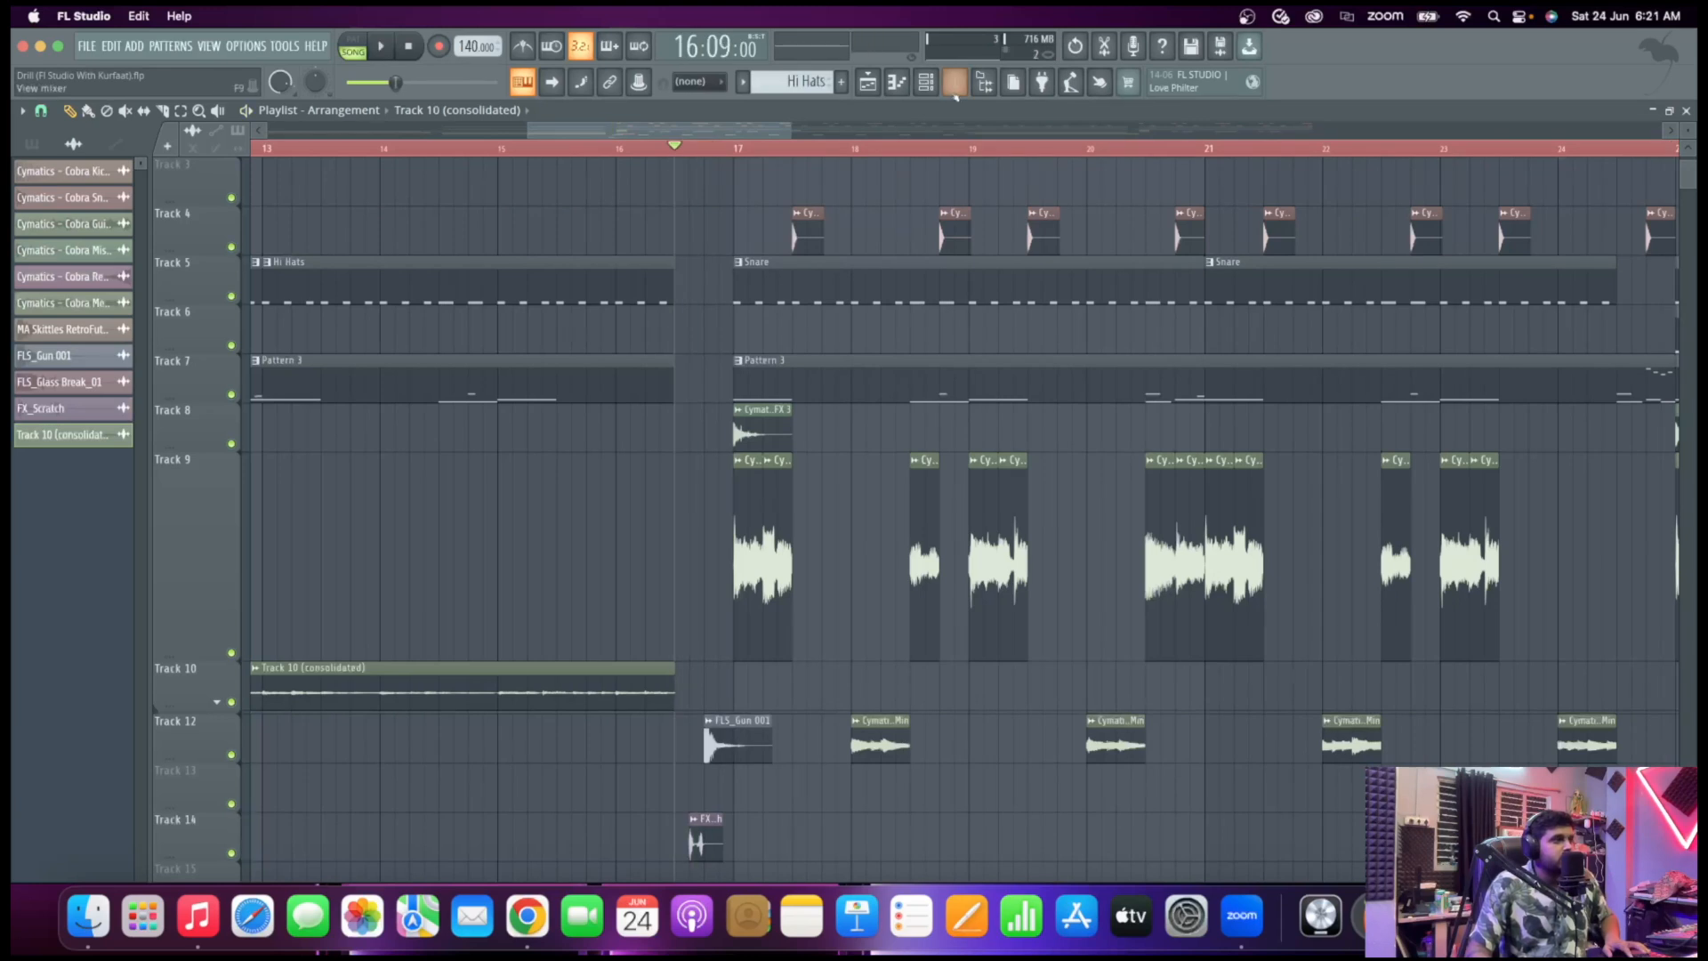
key(F9)
drag(554, 592, 554, 588)
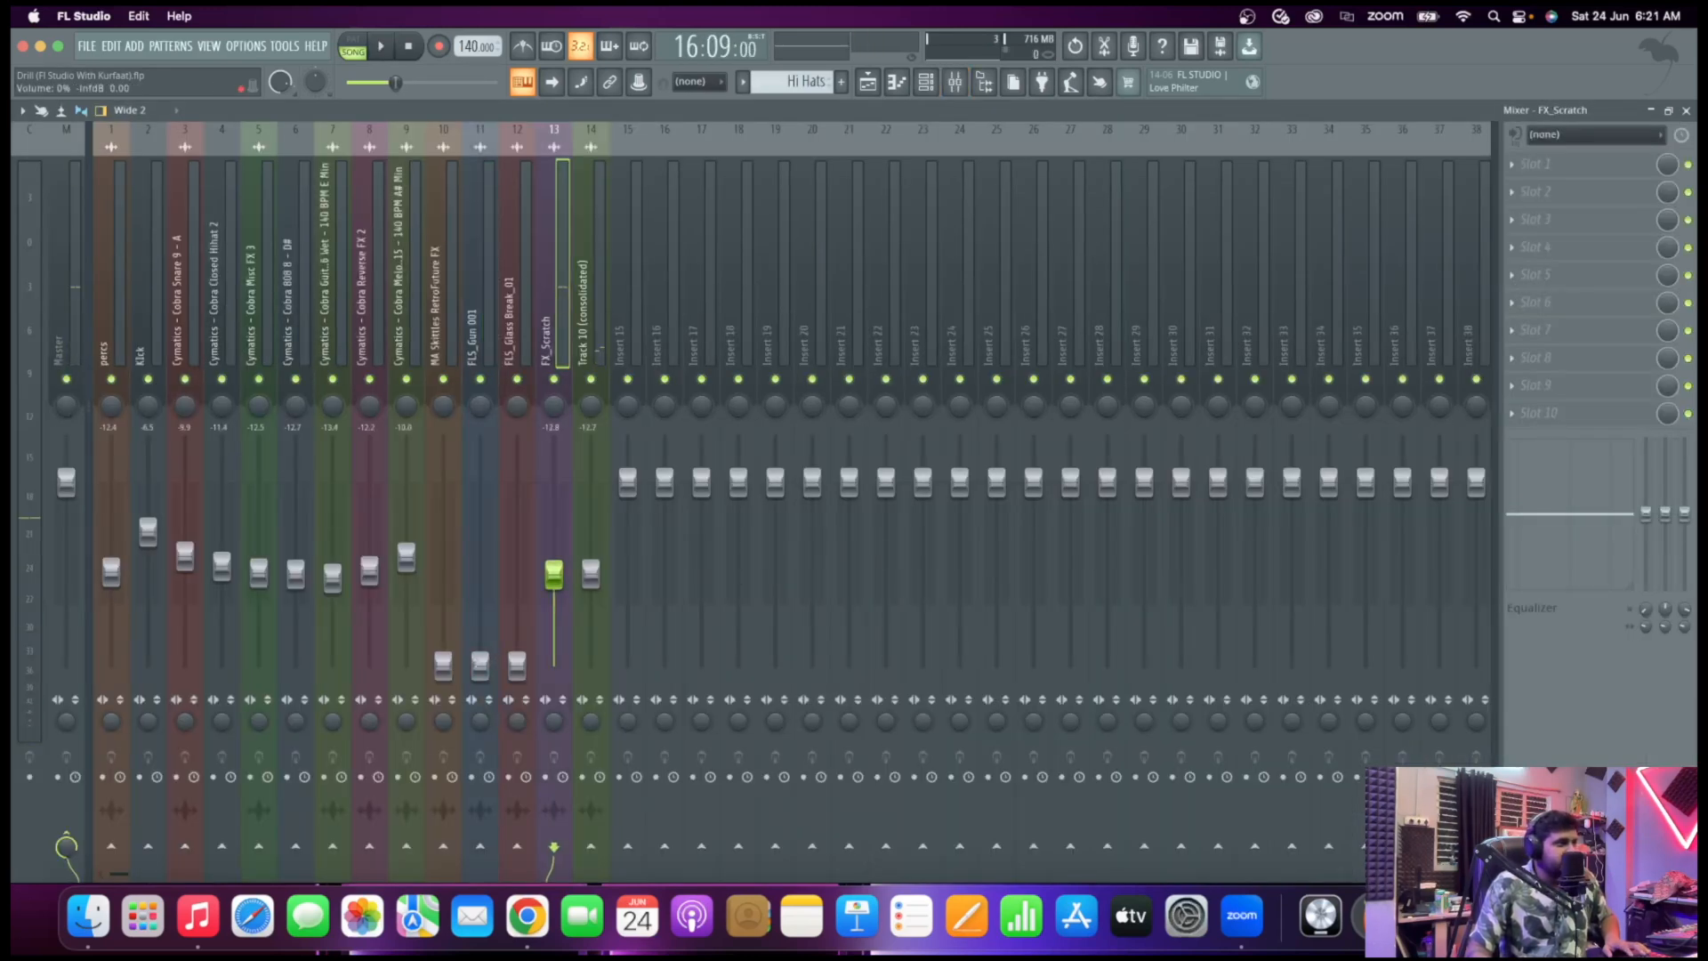
Raise the FLS_Gun 001 fader to about -9.6 dB and replay the passage to check it
drag(481, 665, 480, 554)
key(space)
key(space)
key(space)
key(space)
key(space)
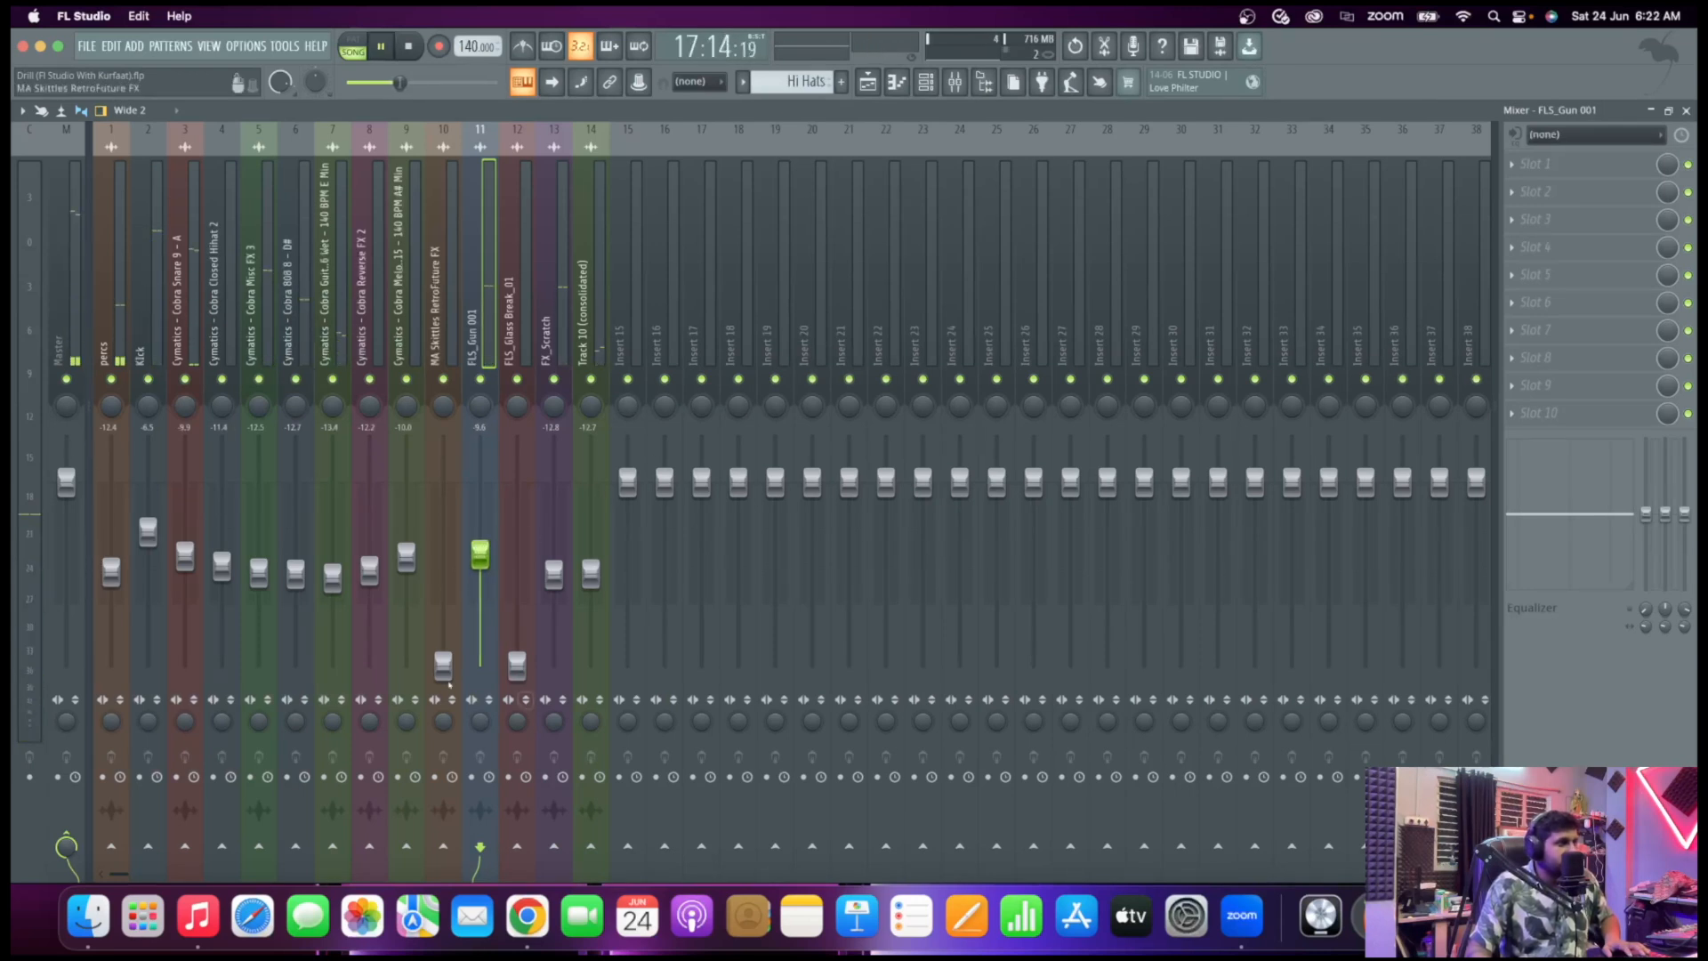
key(space)
Raise the MA Skittles RetroFuture FX fader to about -8.9 dB and replay the passage
drag(443, 665, 443, 549)
key(space)
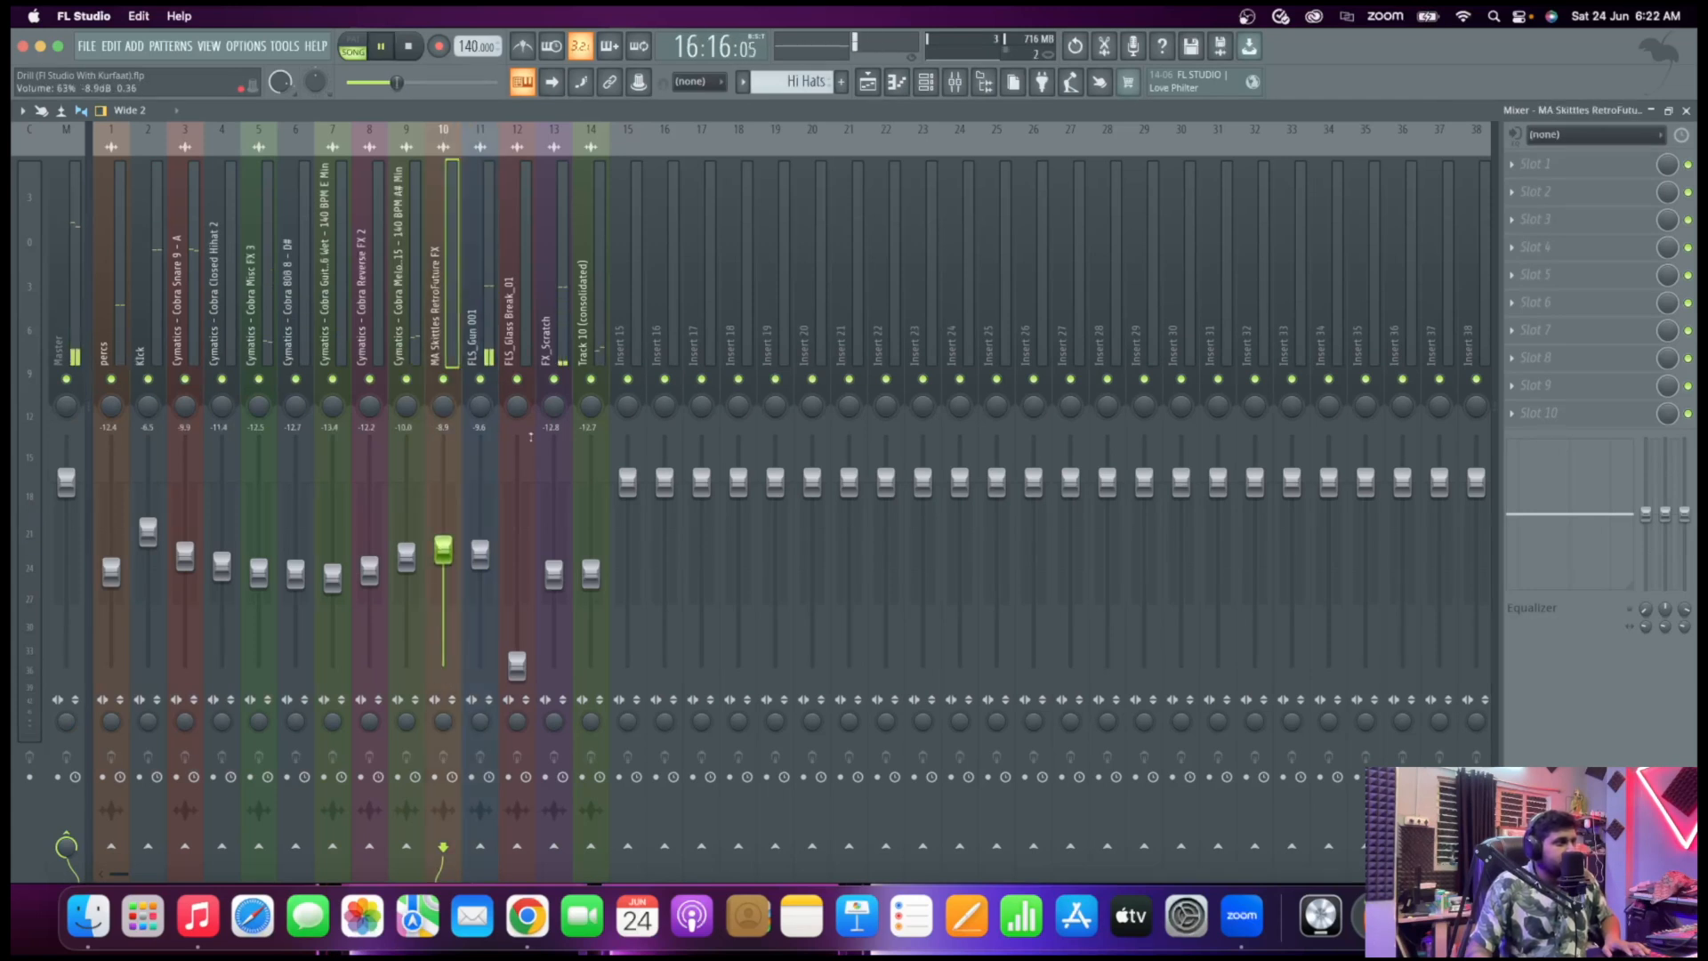
key(space)
Examine the playlist between bars 1 and 48 for effect clips that still need balancing
click(870, 86)
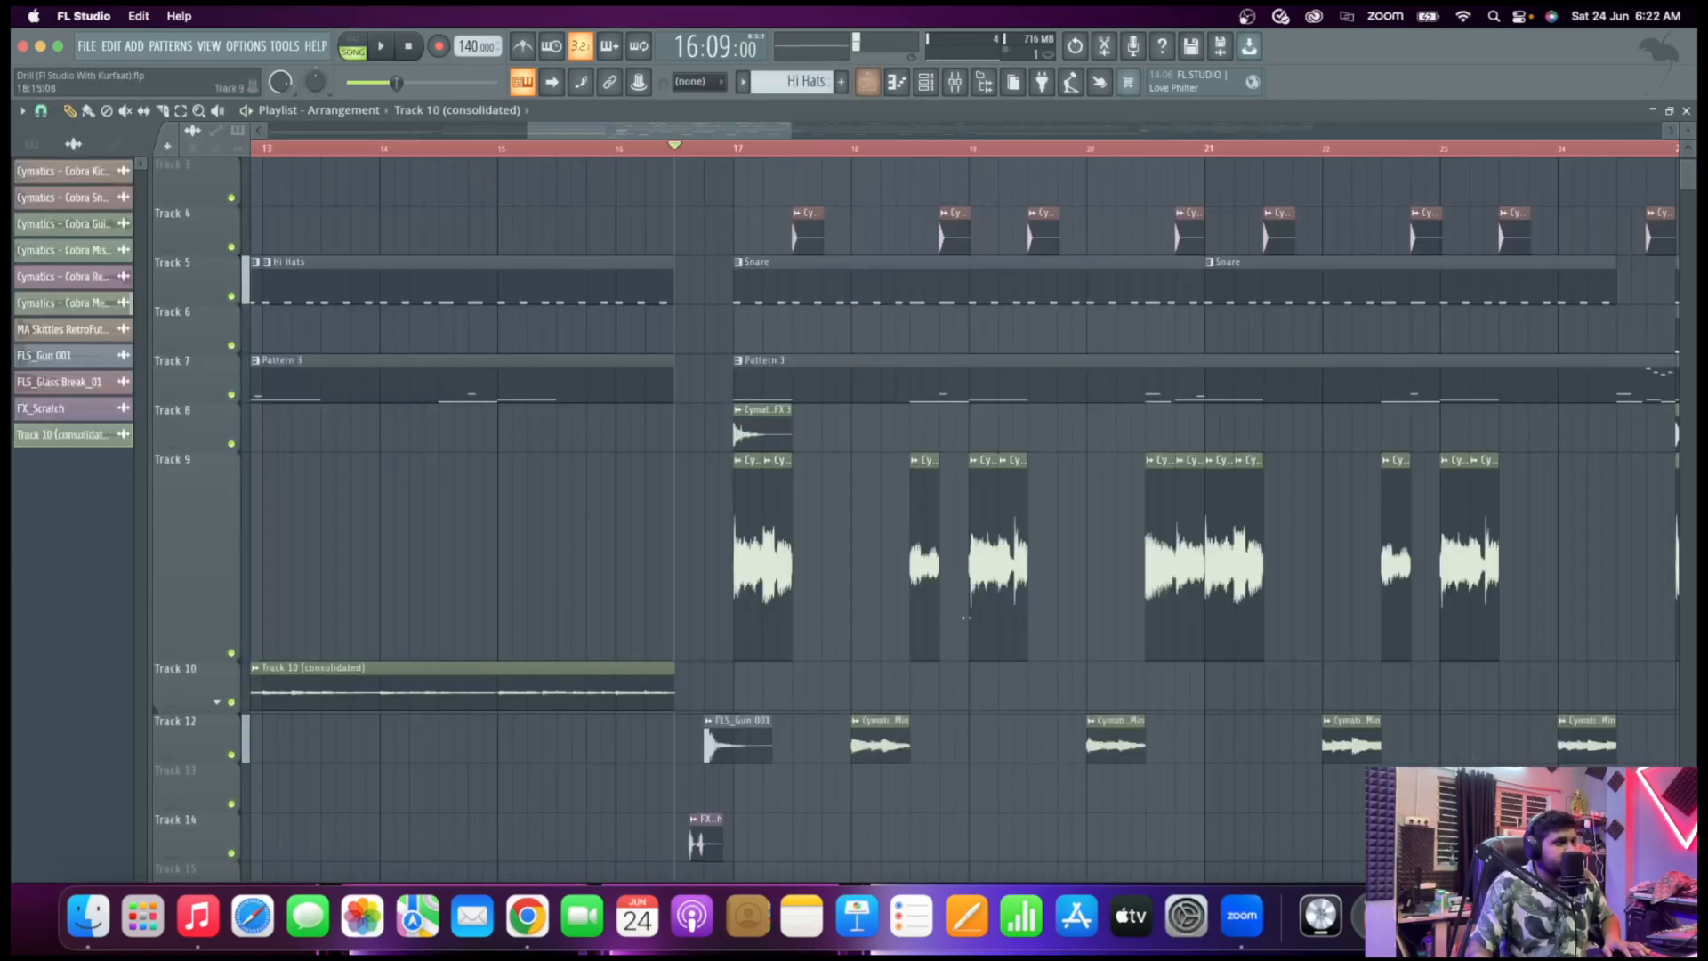
scroll(698, 753, down, 8)
scroll(990, 801, down, 4)
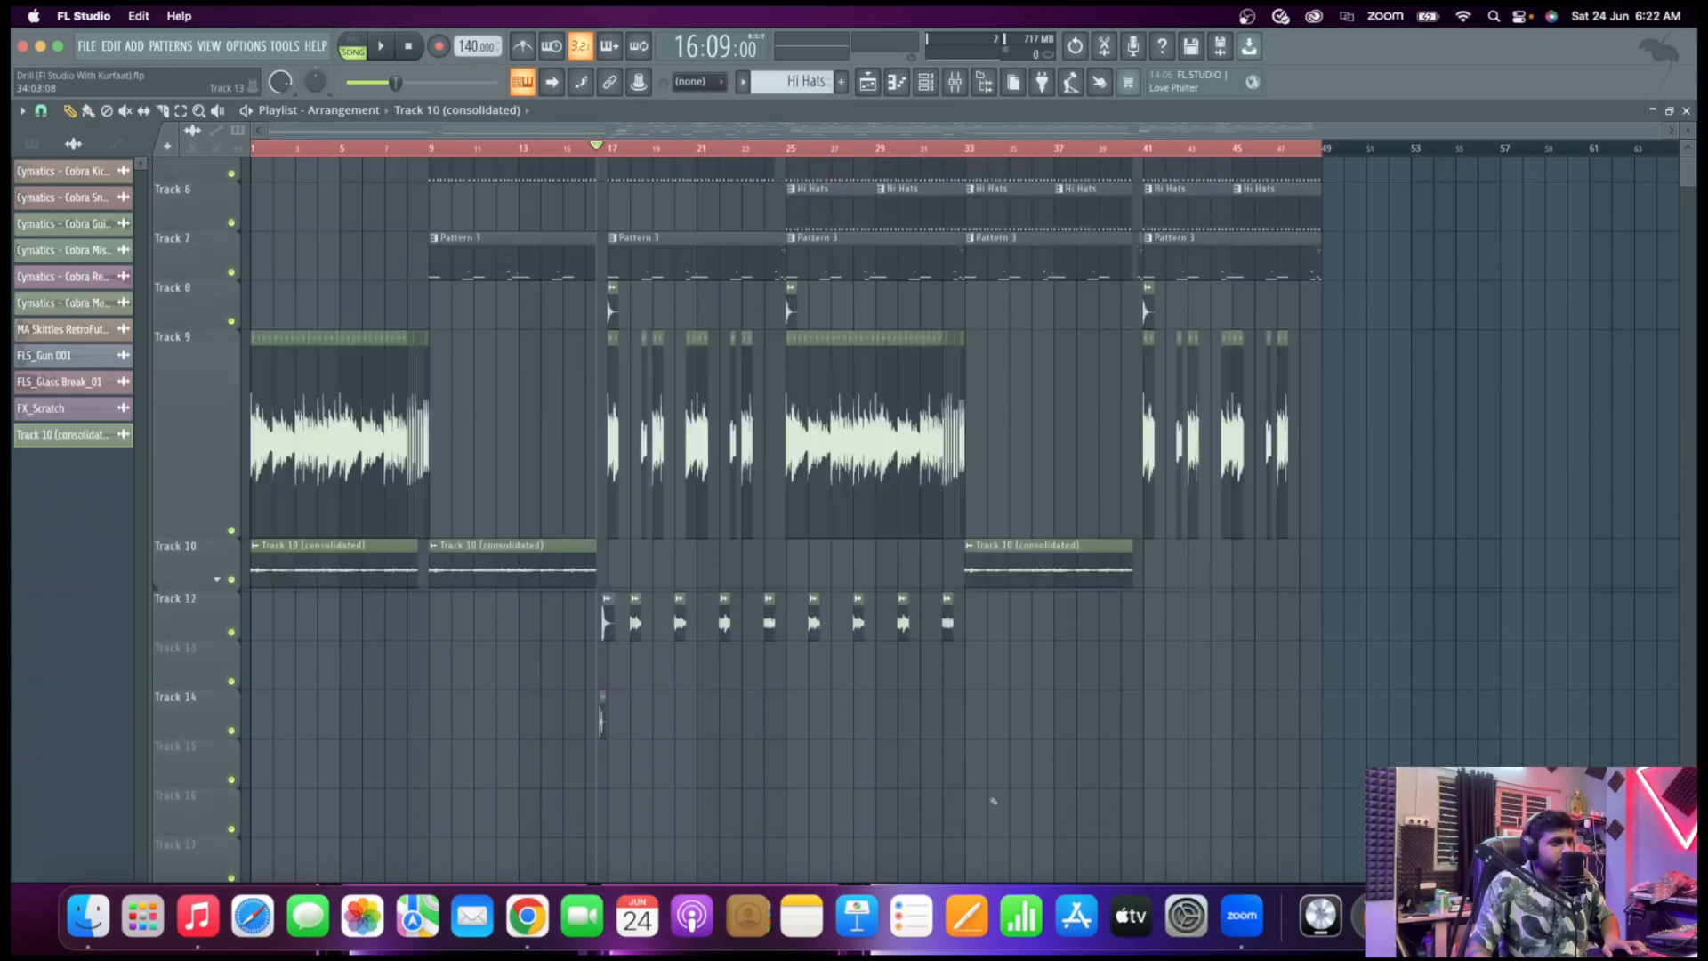
scroll(990, 801, up, 5)
scroll(1161, 590, up, 5)
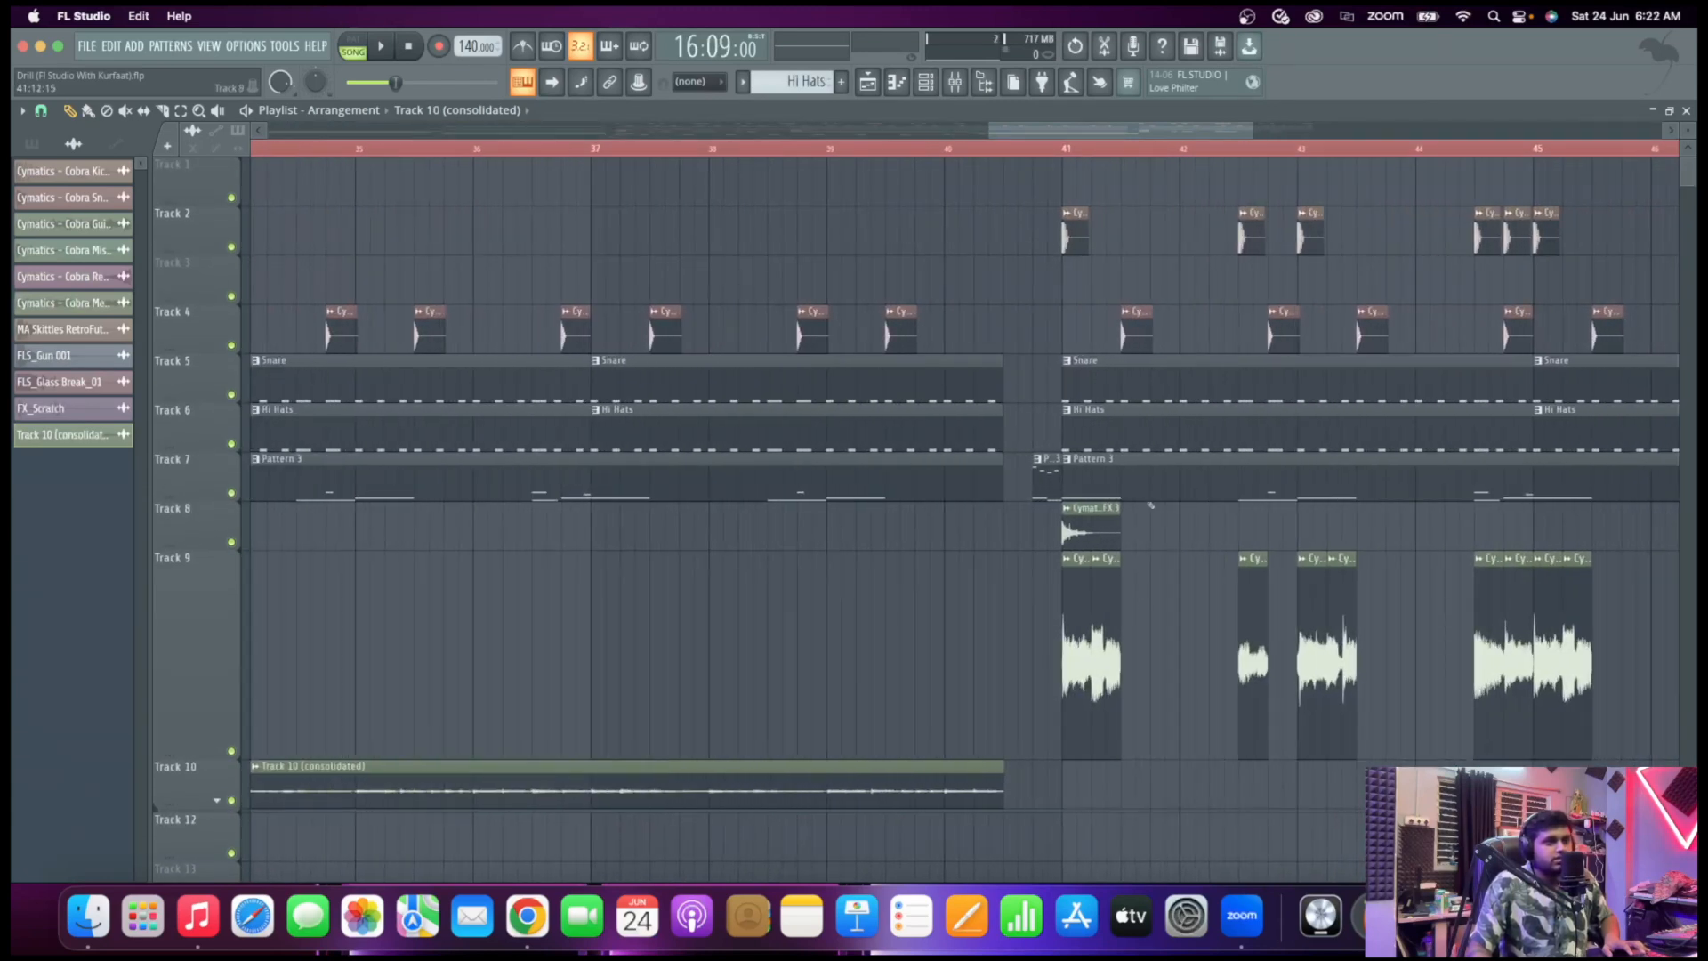
scroll(1150, 505, down, 2)
scroll(1376, 594, left, 10)
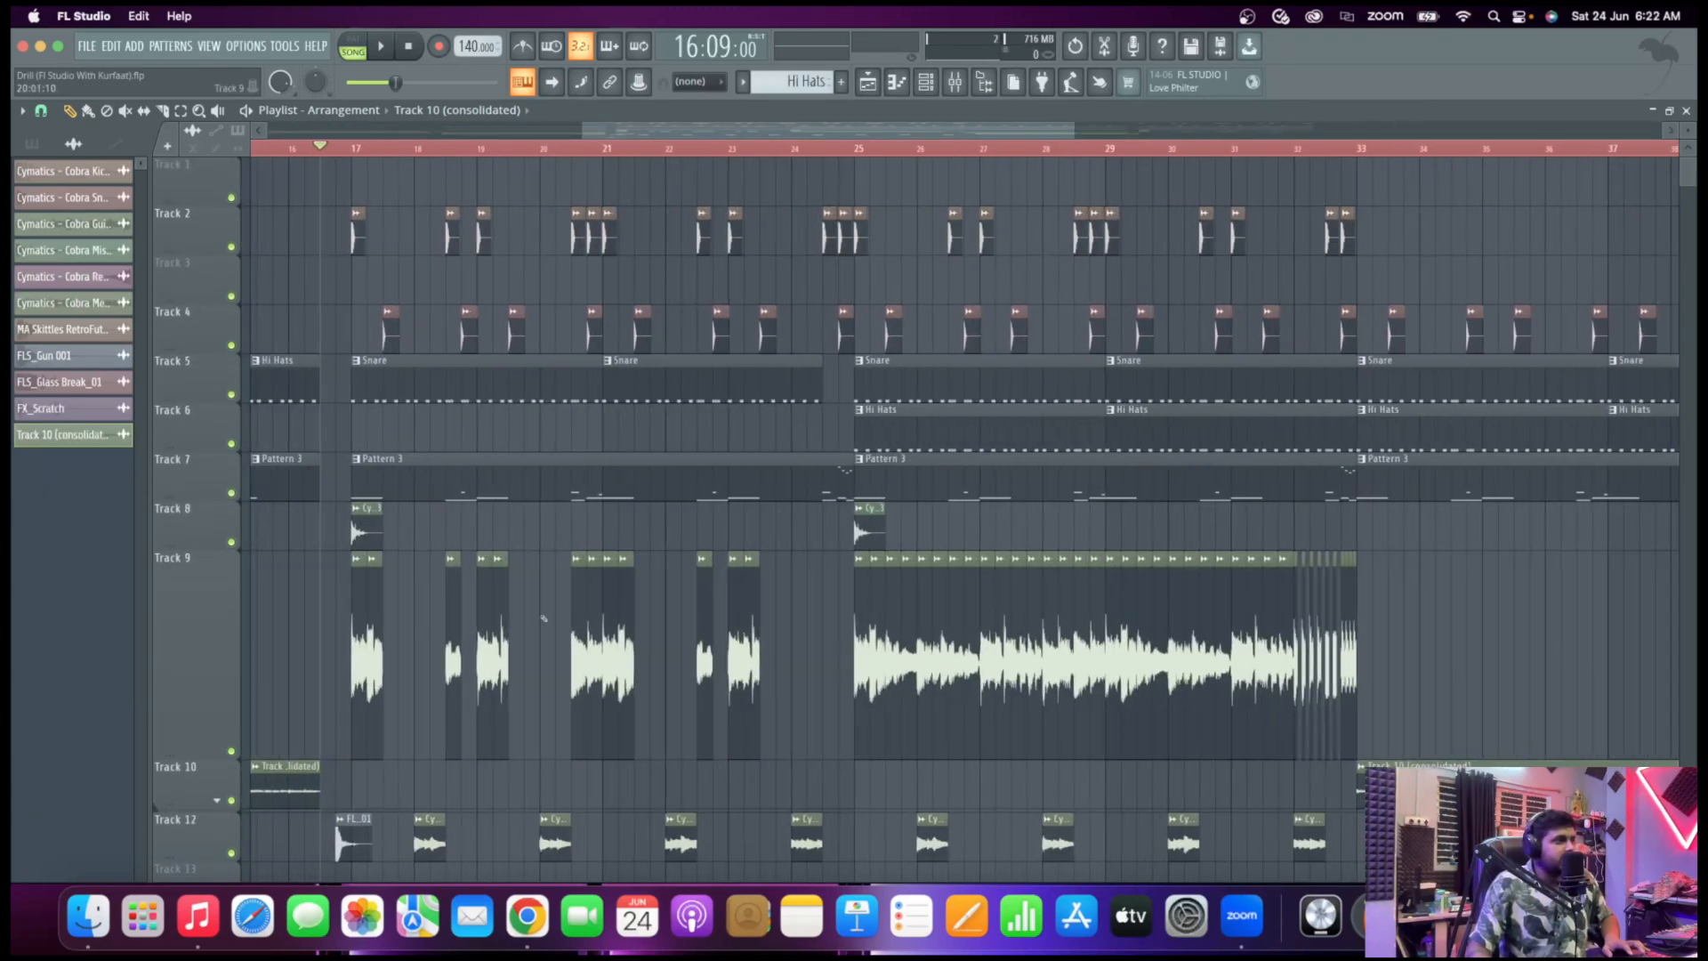
scroll(190, 417, up, 5)
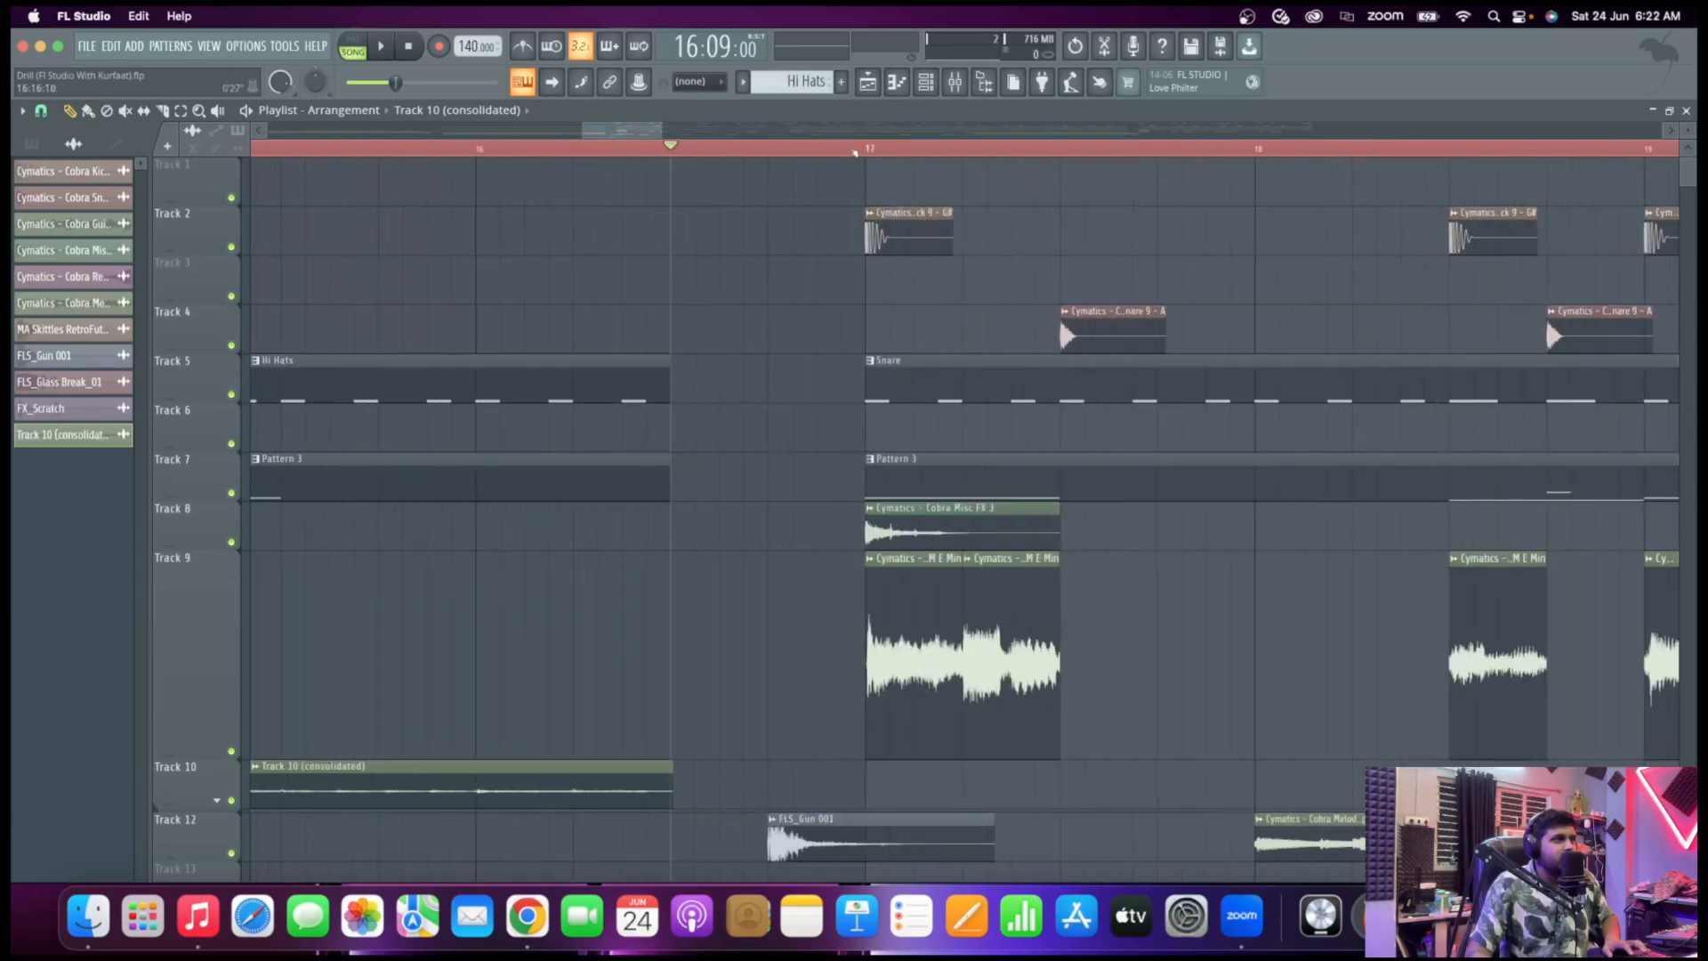
Set the playback start to bar 17 and raise the FLS_Glass Break_01 fader to about -16.4 dB
click(865, 149)
scroll(825, 436, down, 4)
scroll(828, 435, up, 3)
key(space)
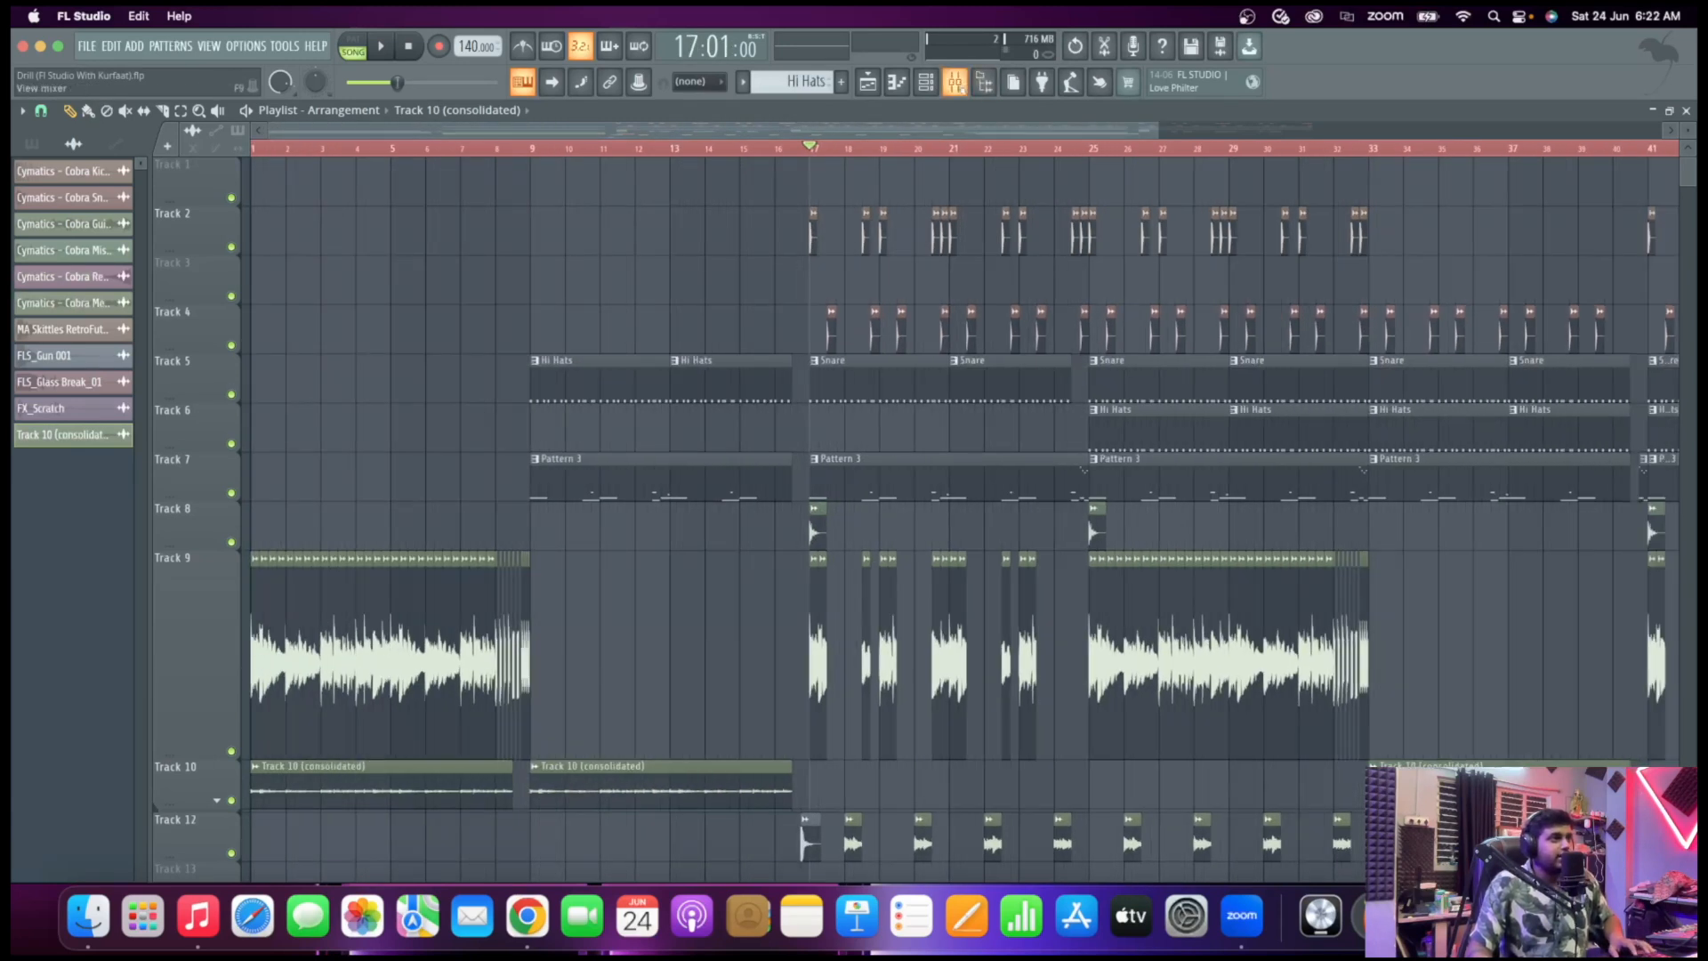
key(F9)
drag(517, 666, 517, 594)
key(space)
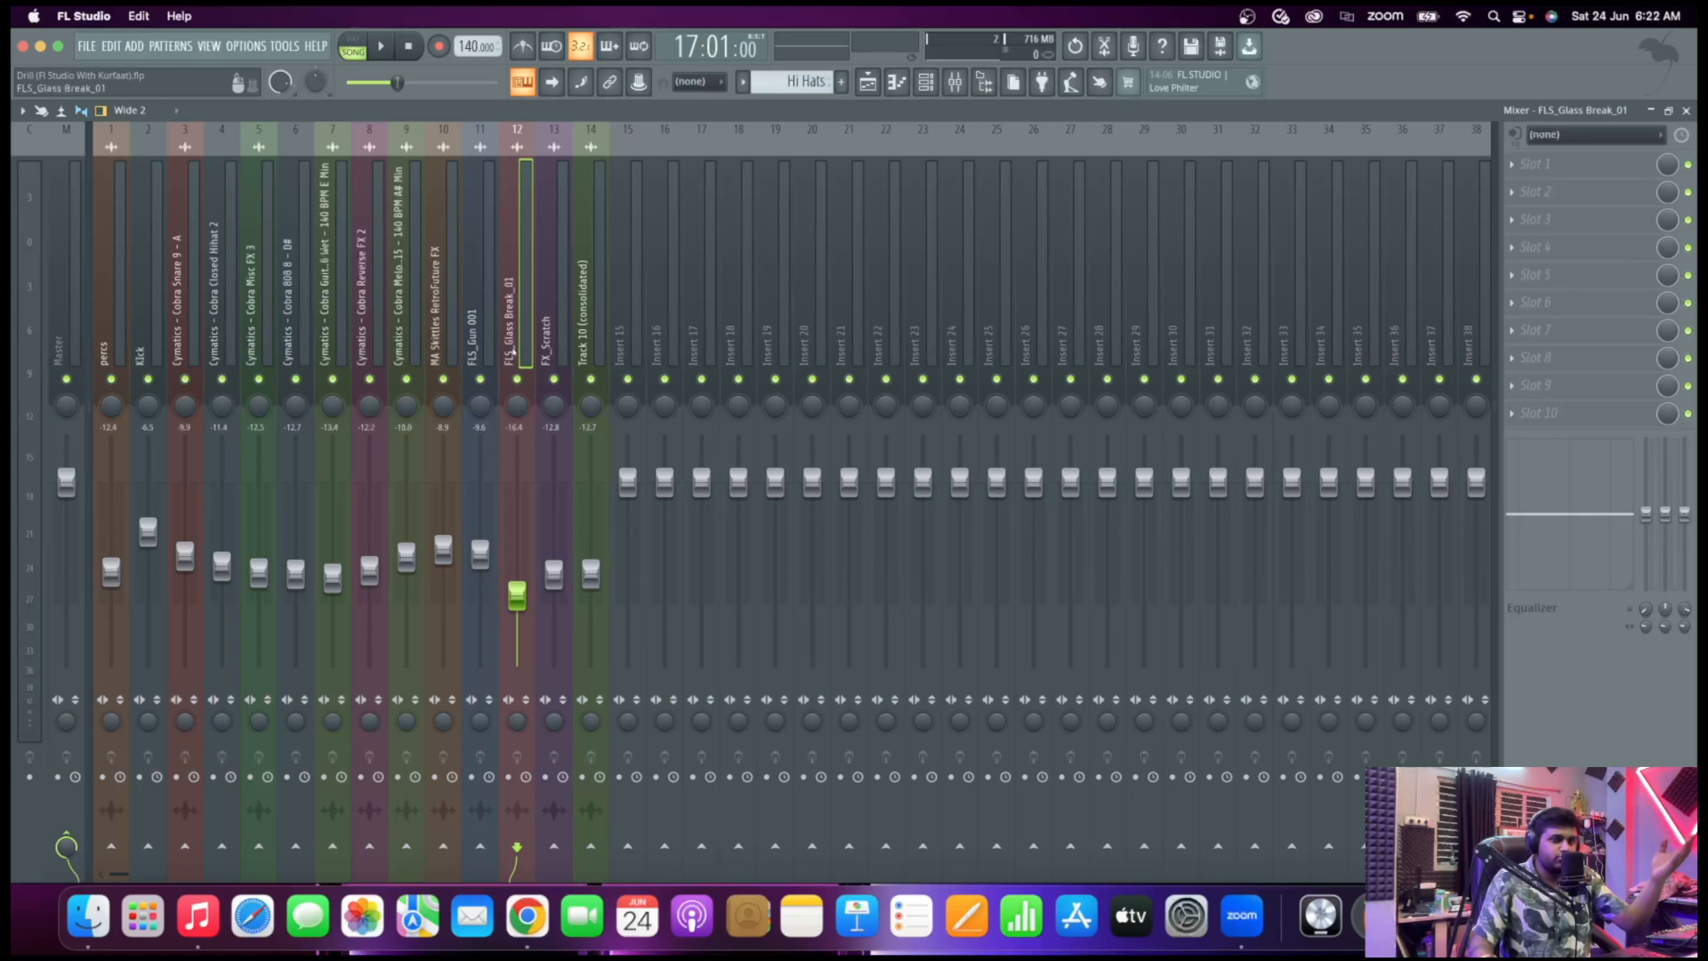
click(107, 298)
click(144, 298)
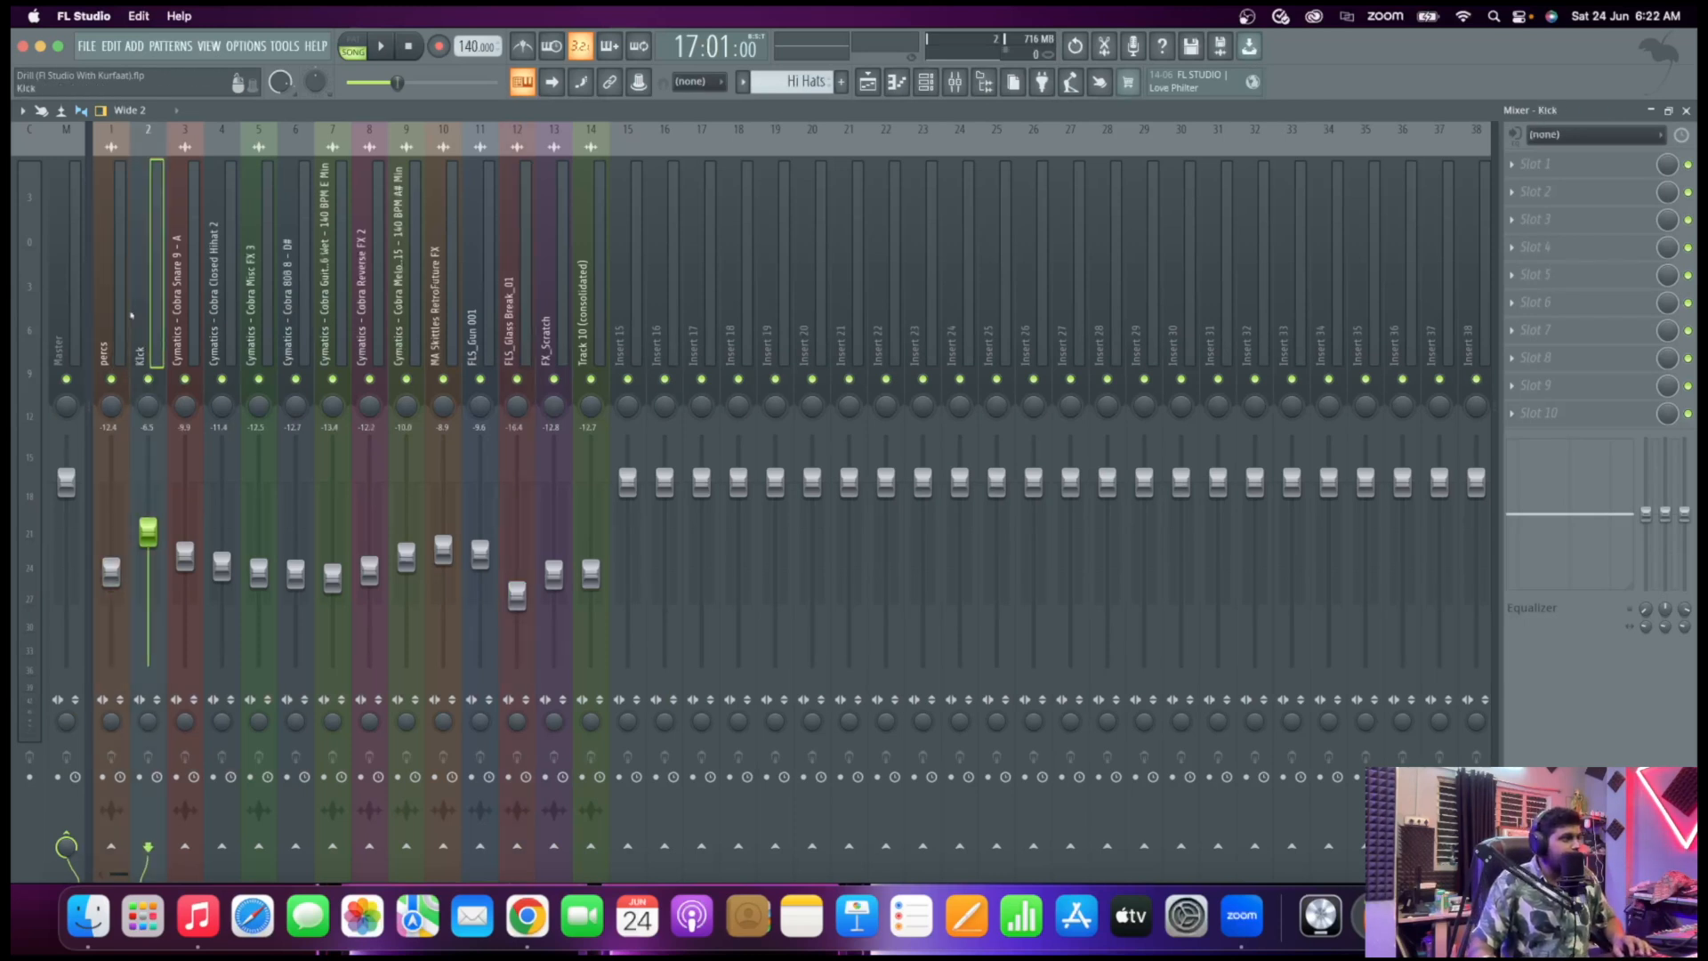
click(109, 298)
Rename mixer insert 20 to INSTRUMENT BUS and give it a sienna colour
right_click(810, 303)
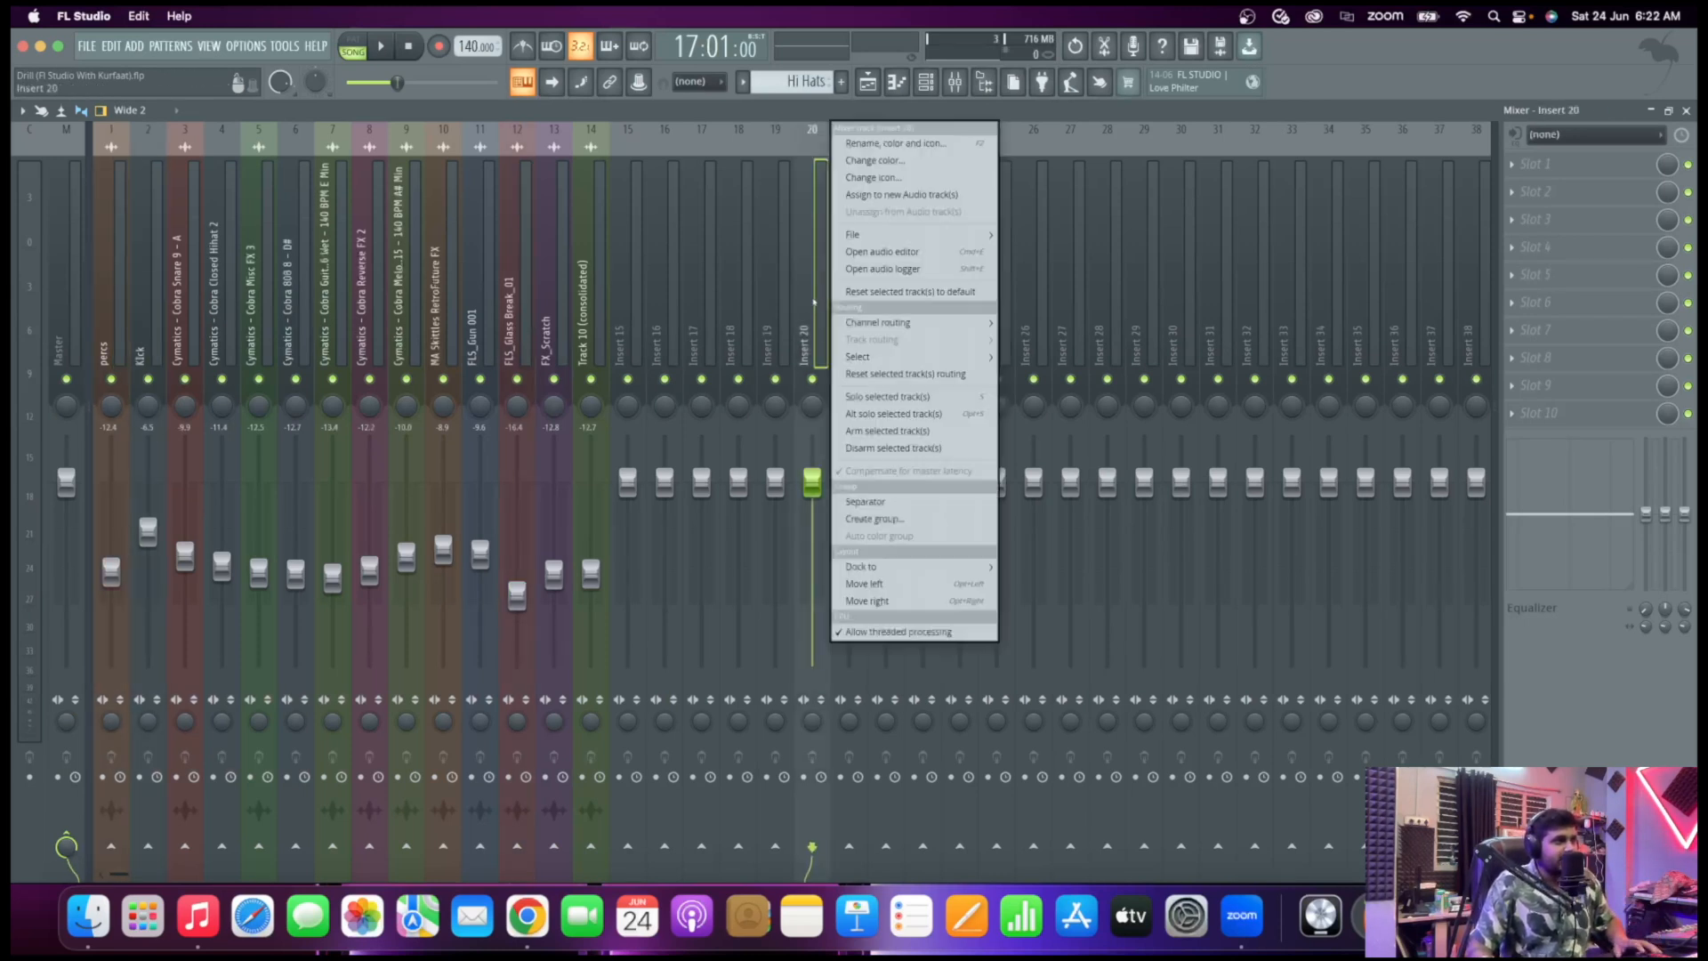
click(910, 141)
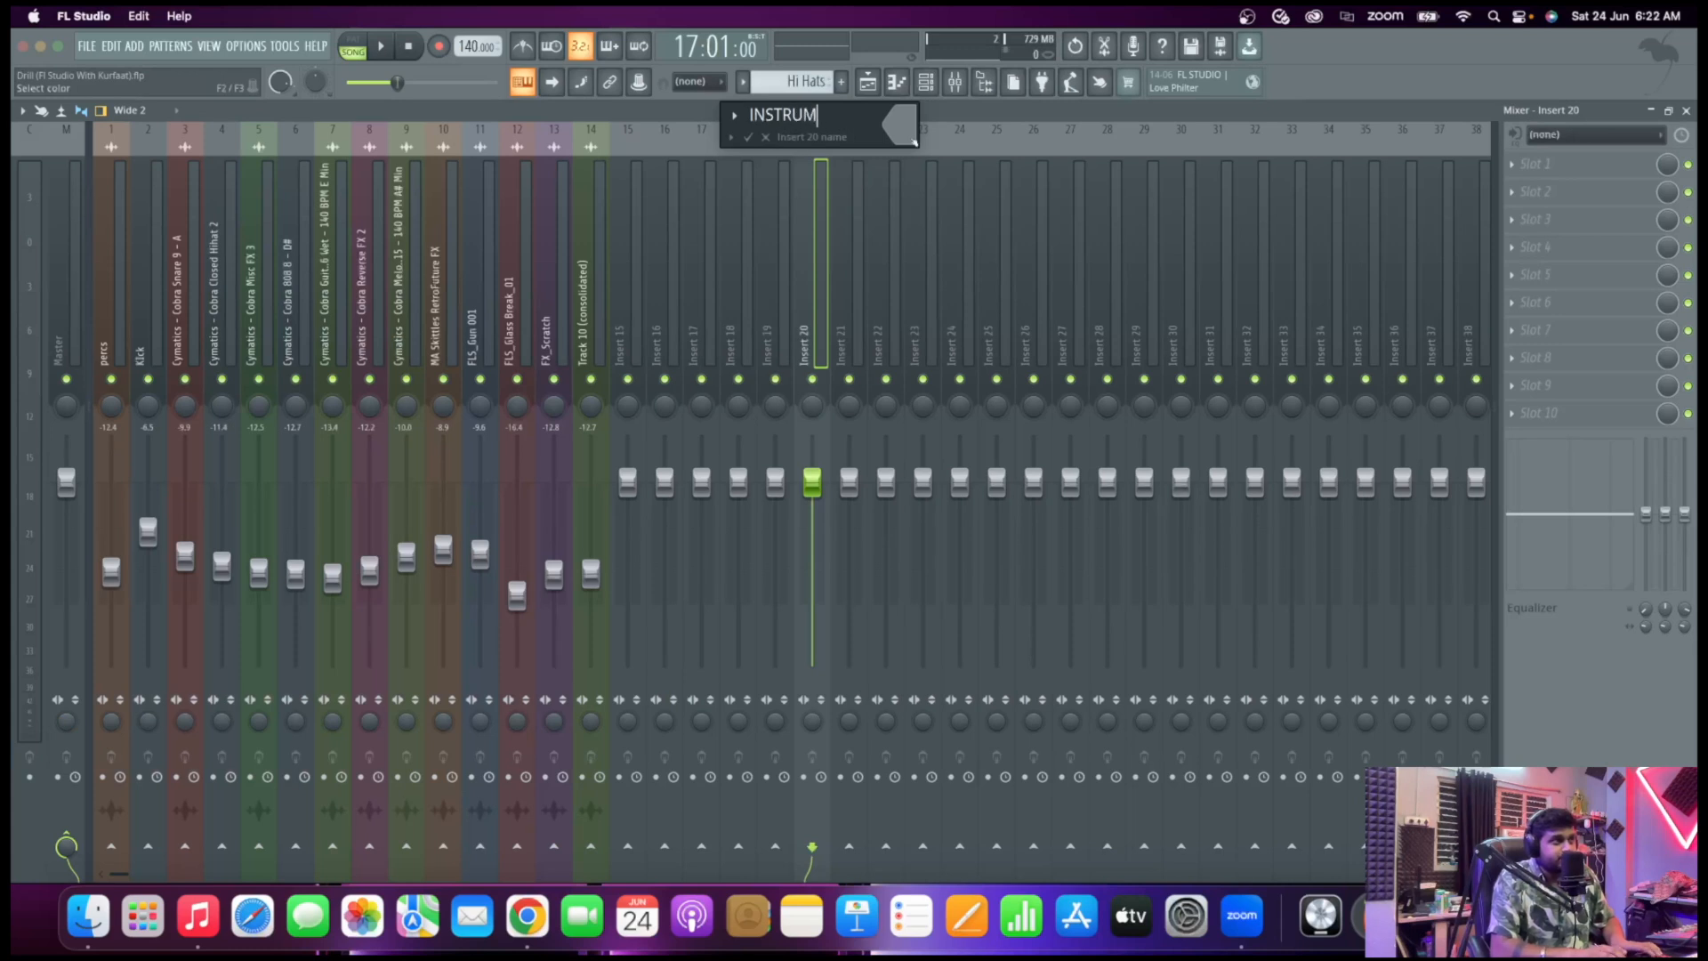
click(913, 141)
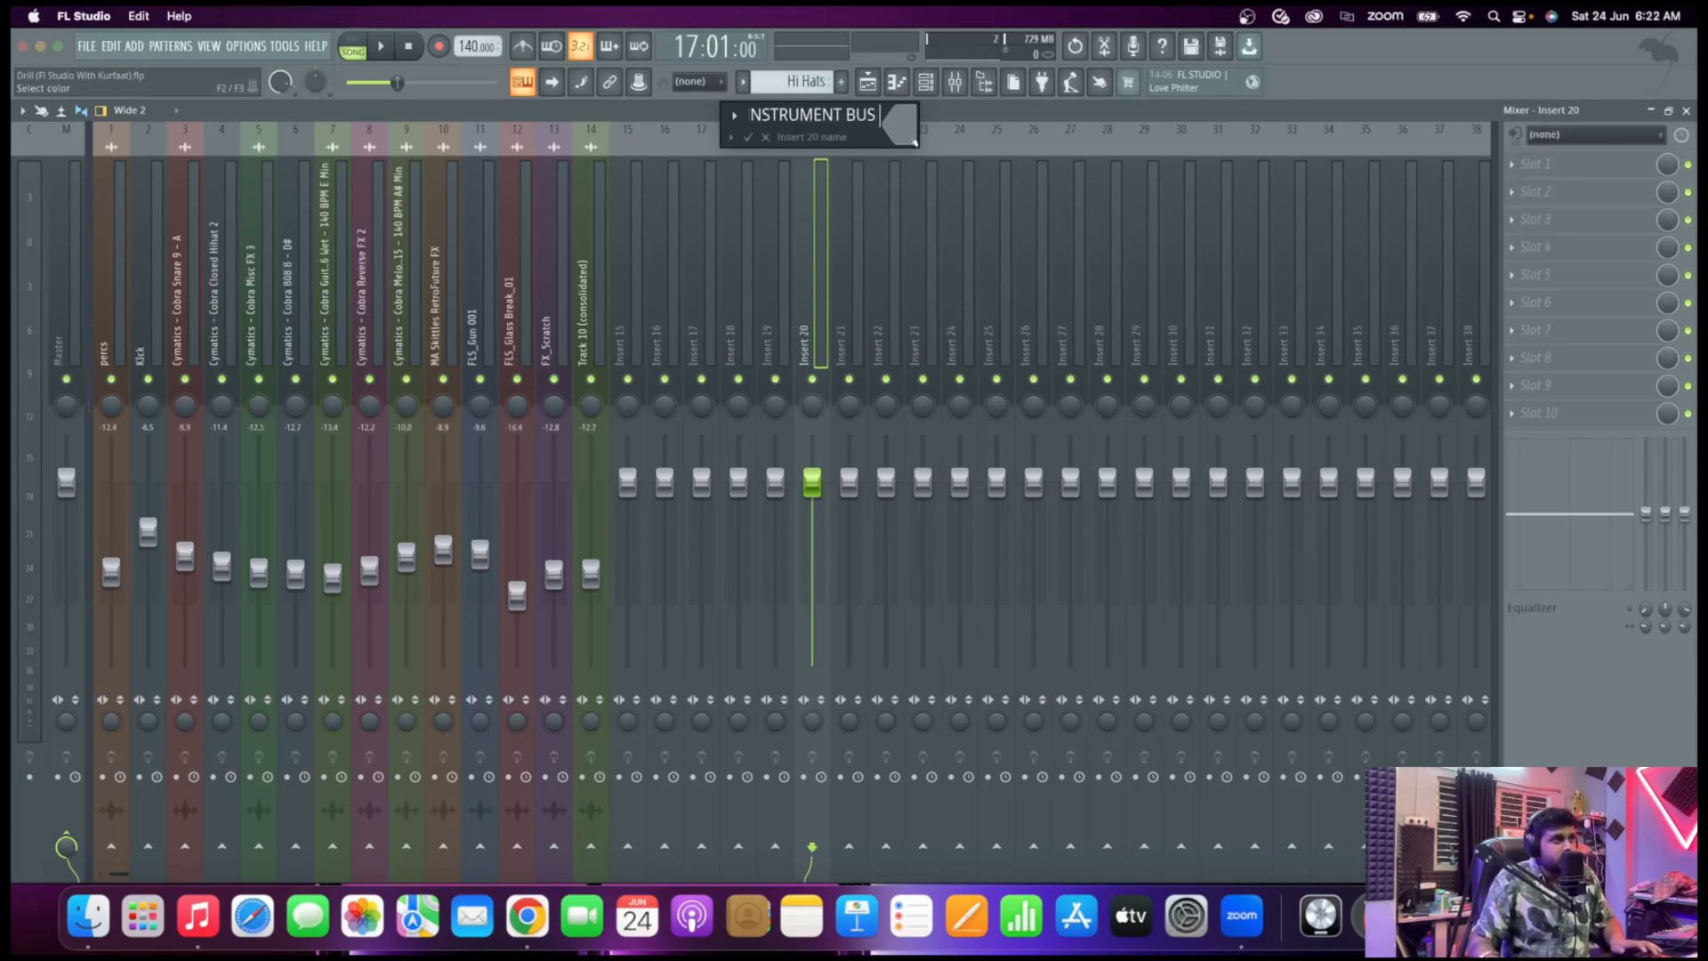
click(1071, 222)
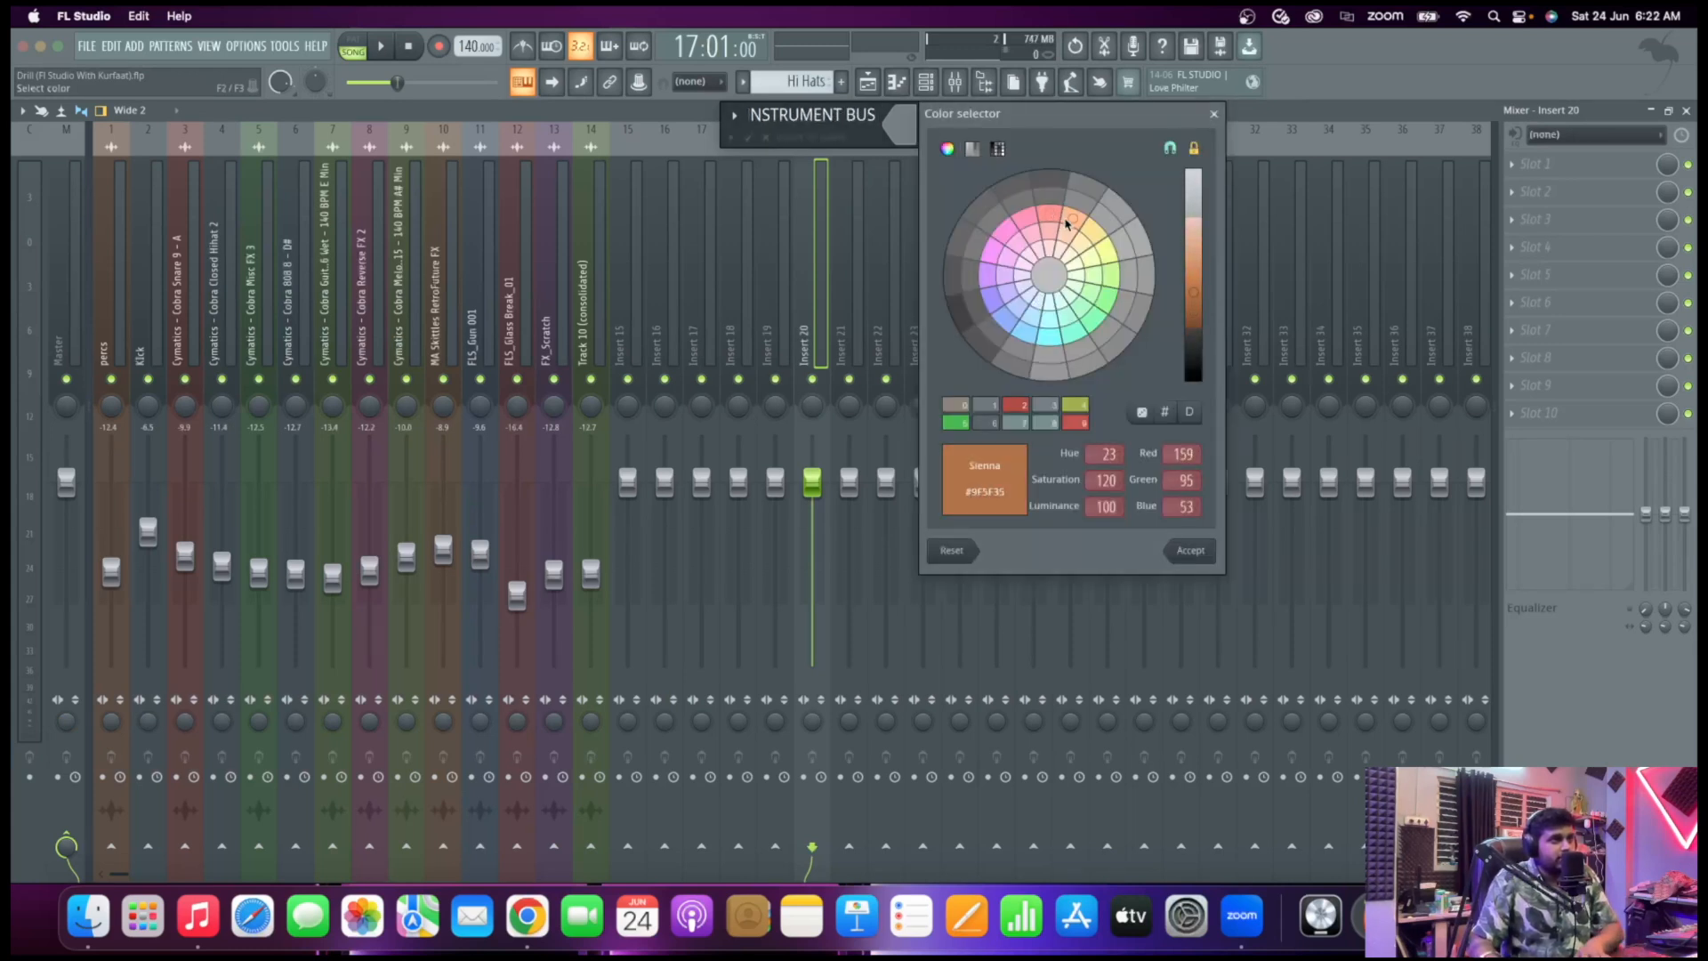
key(Return)
key(Return)
Rename mixer insert 21 to DRUM BUS and give it a yellow colour
right_click(850, 349)
click(930, 143)
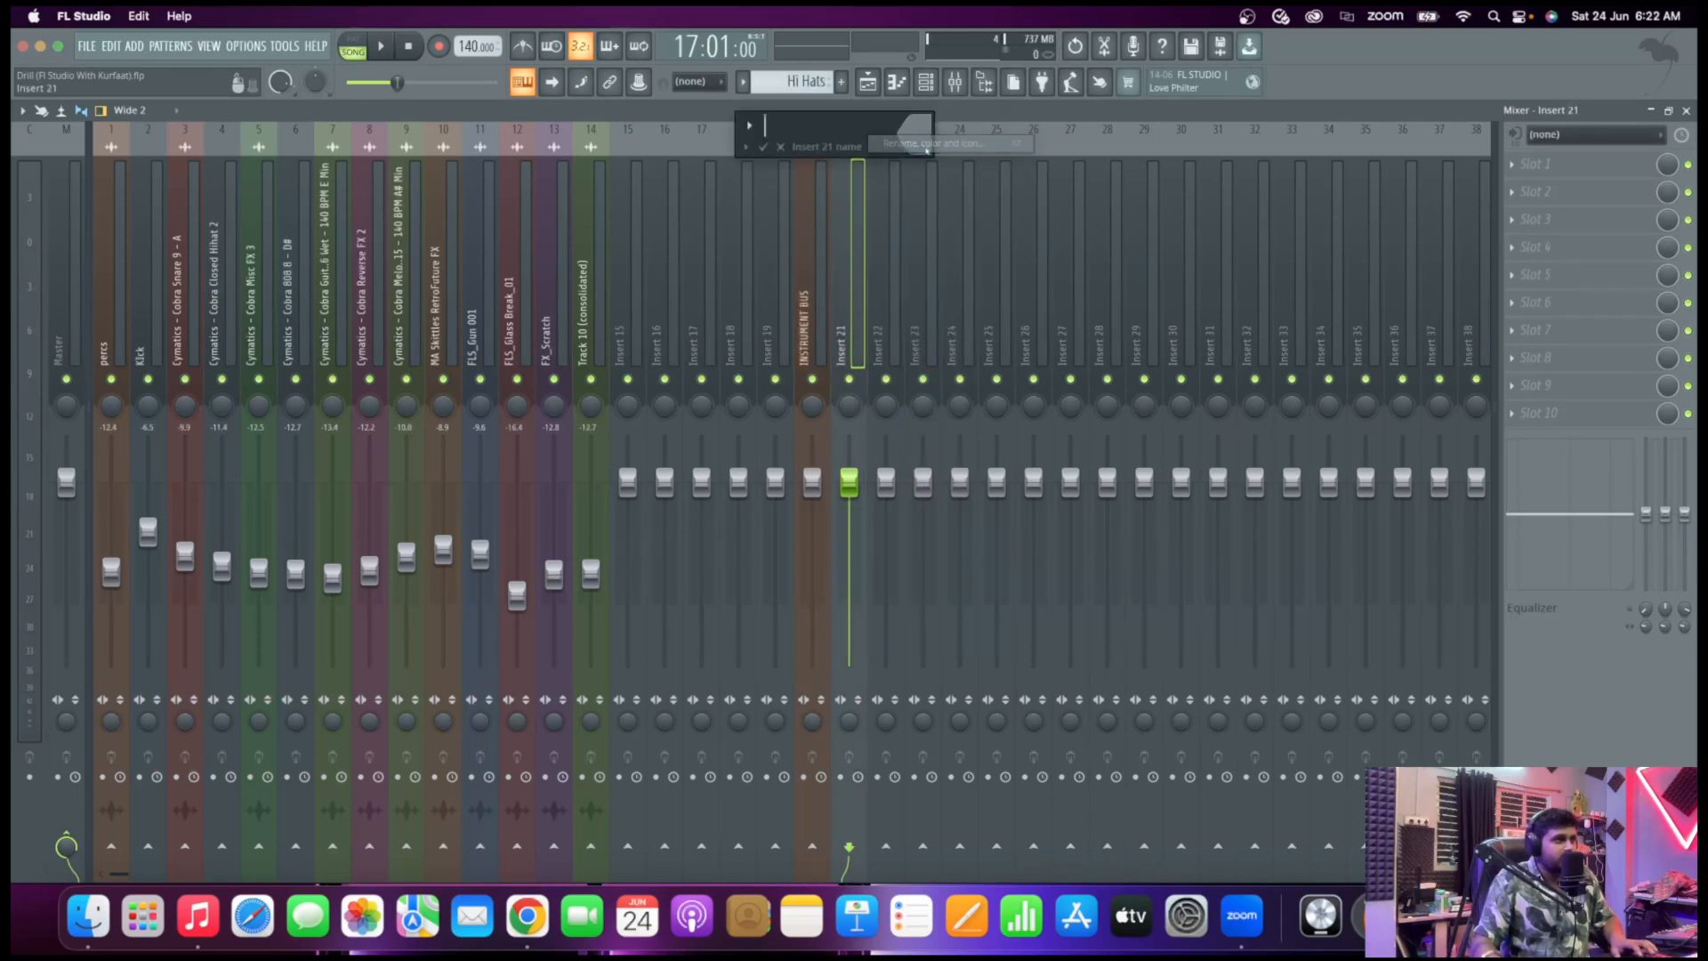
text(Drum)
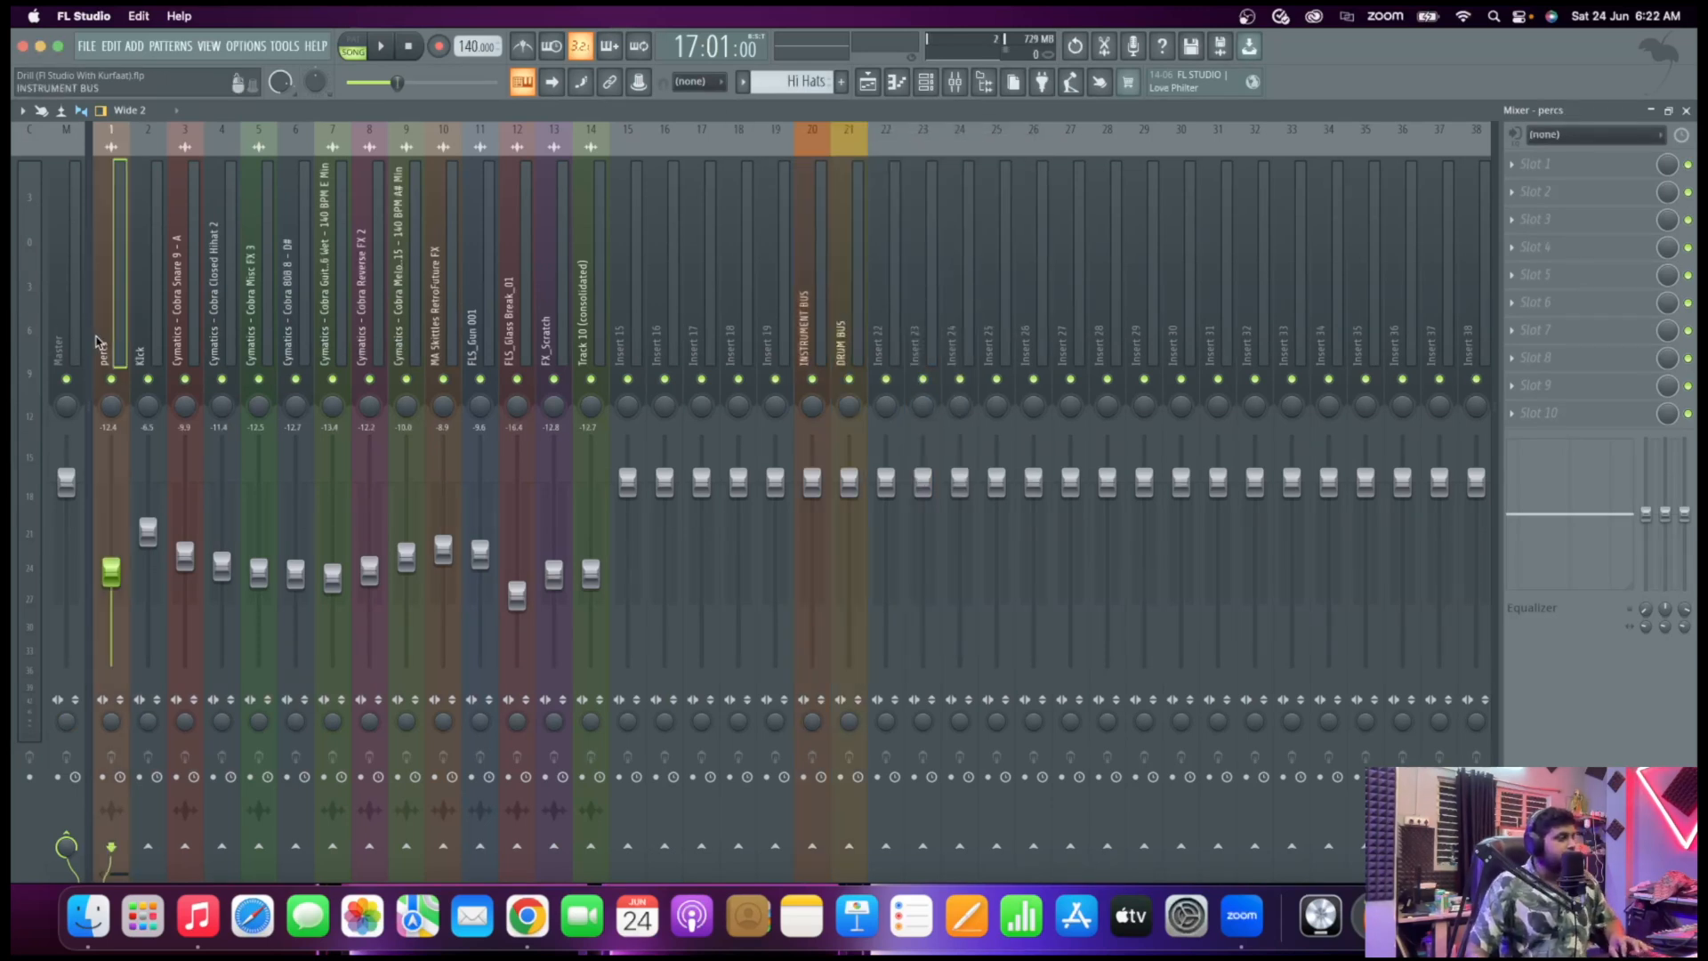
Play the mix from bar 17 and check the Kick and Master track levels
click(143, 349)
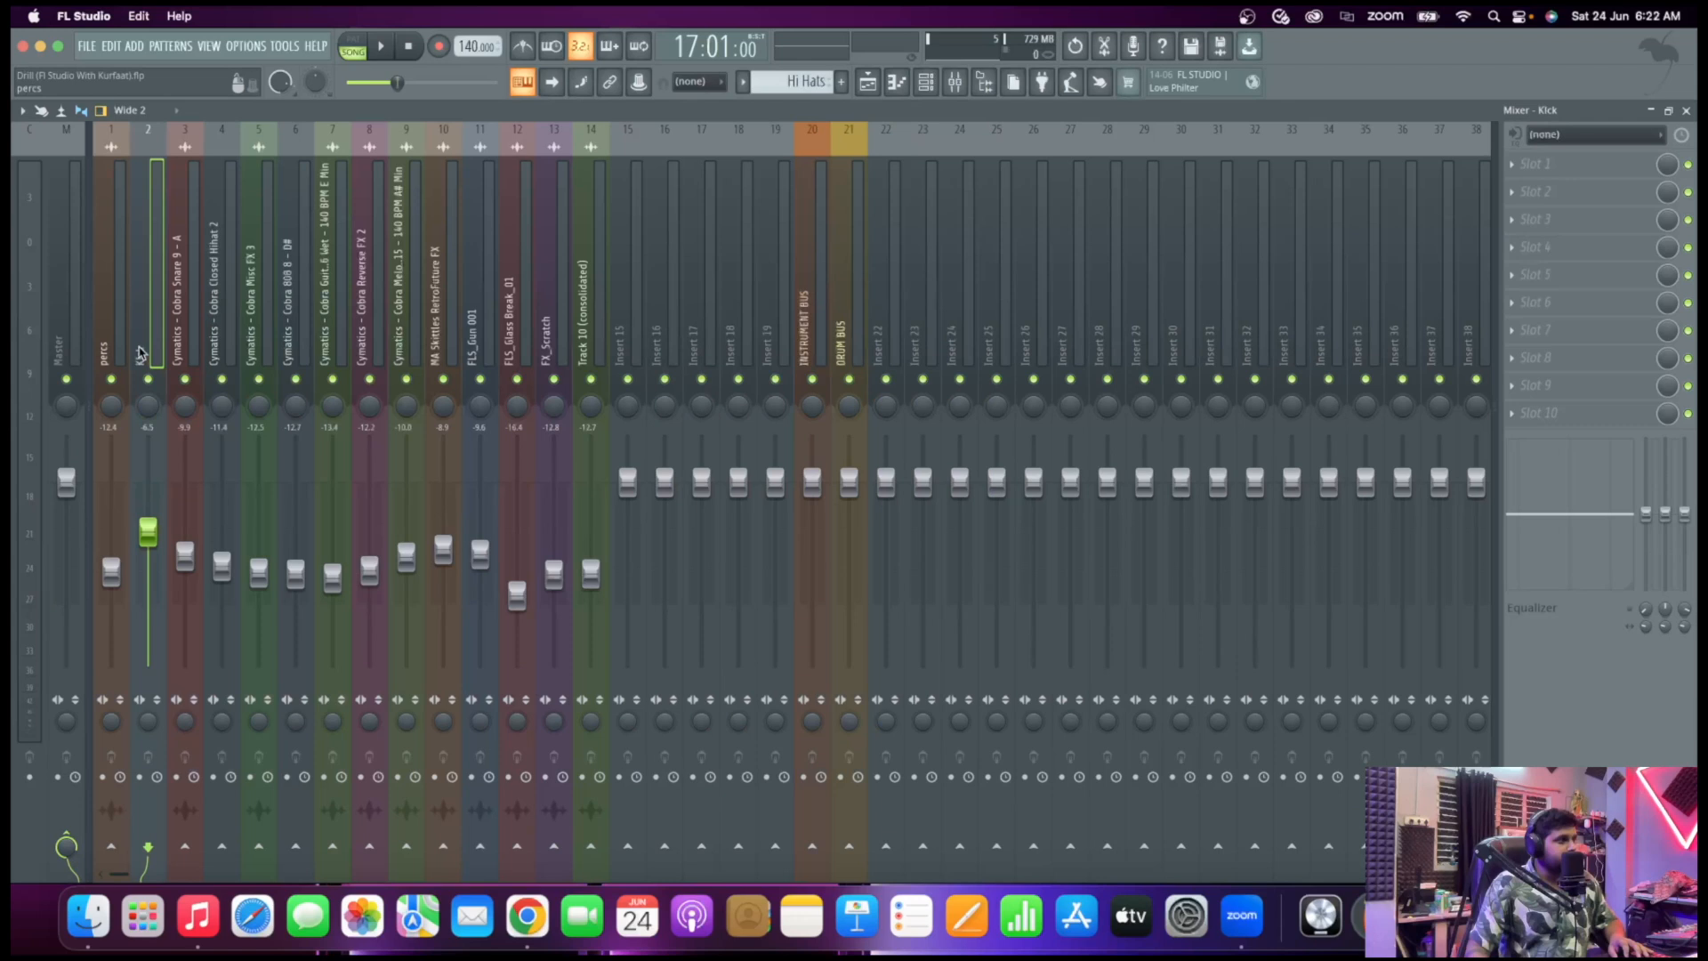
key(space)
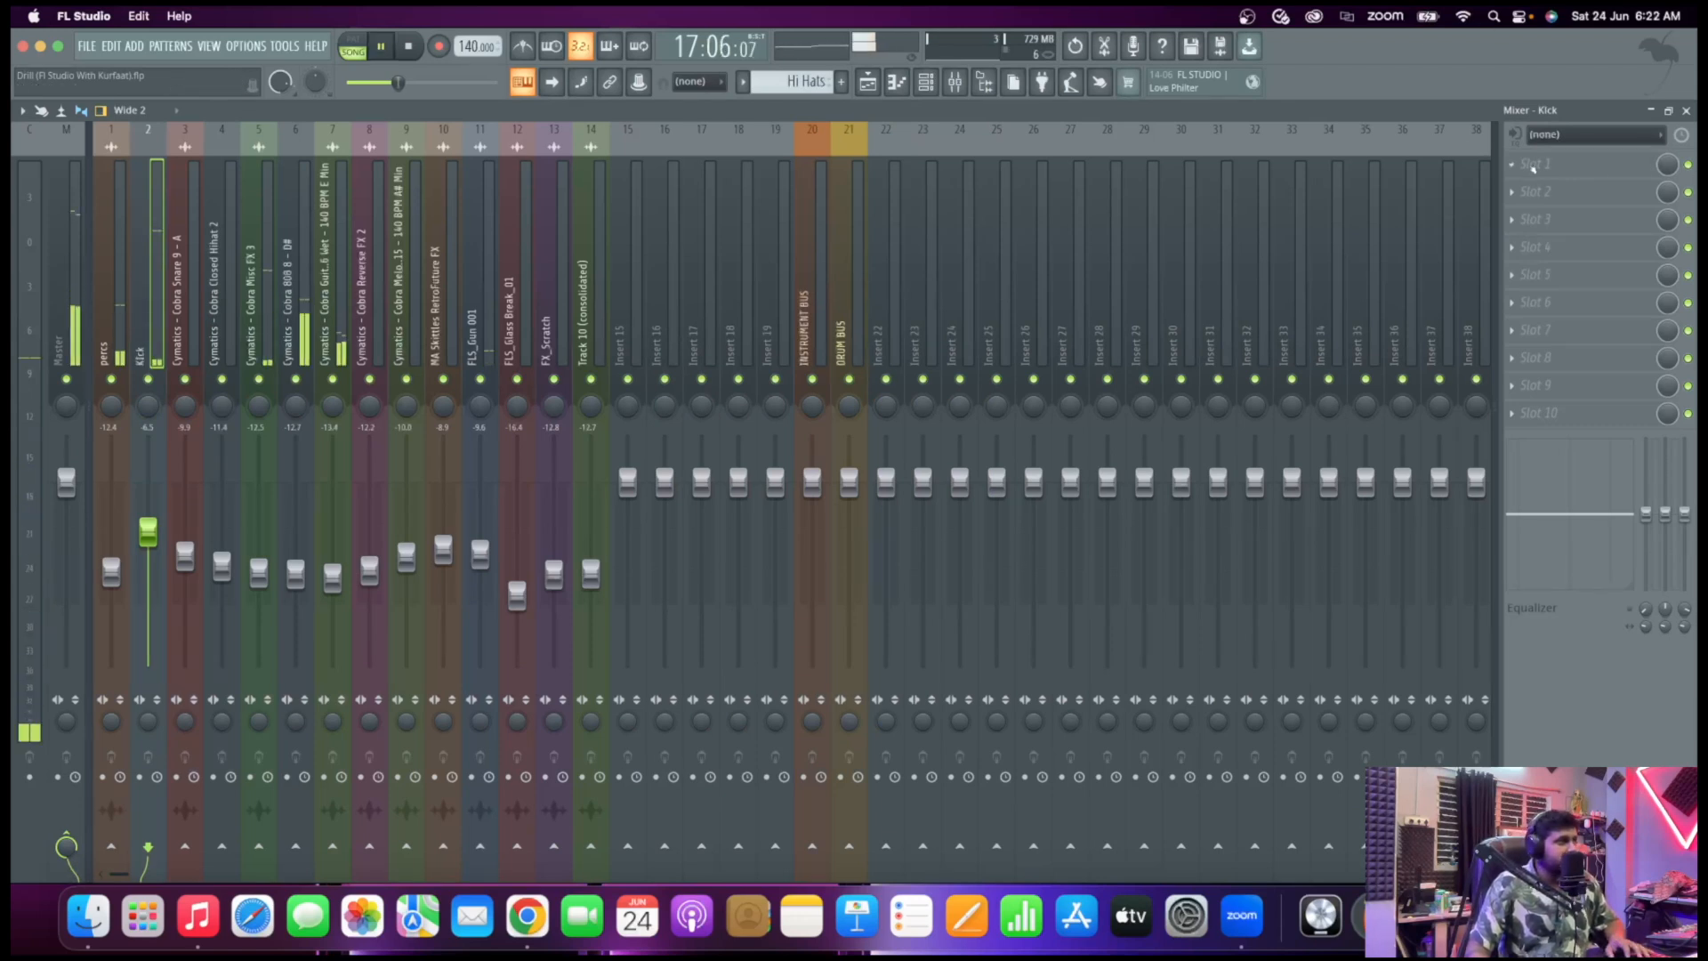
click(64, 276)
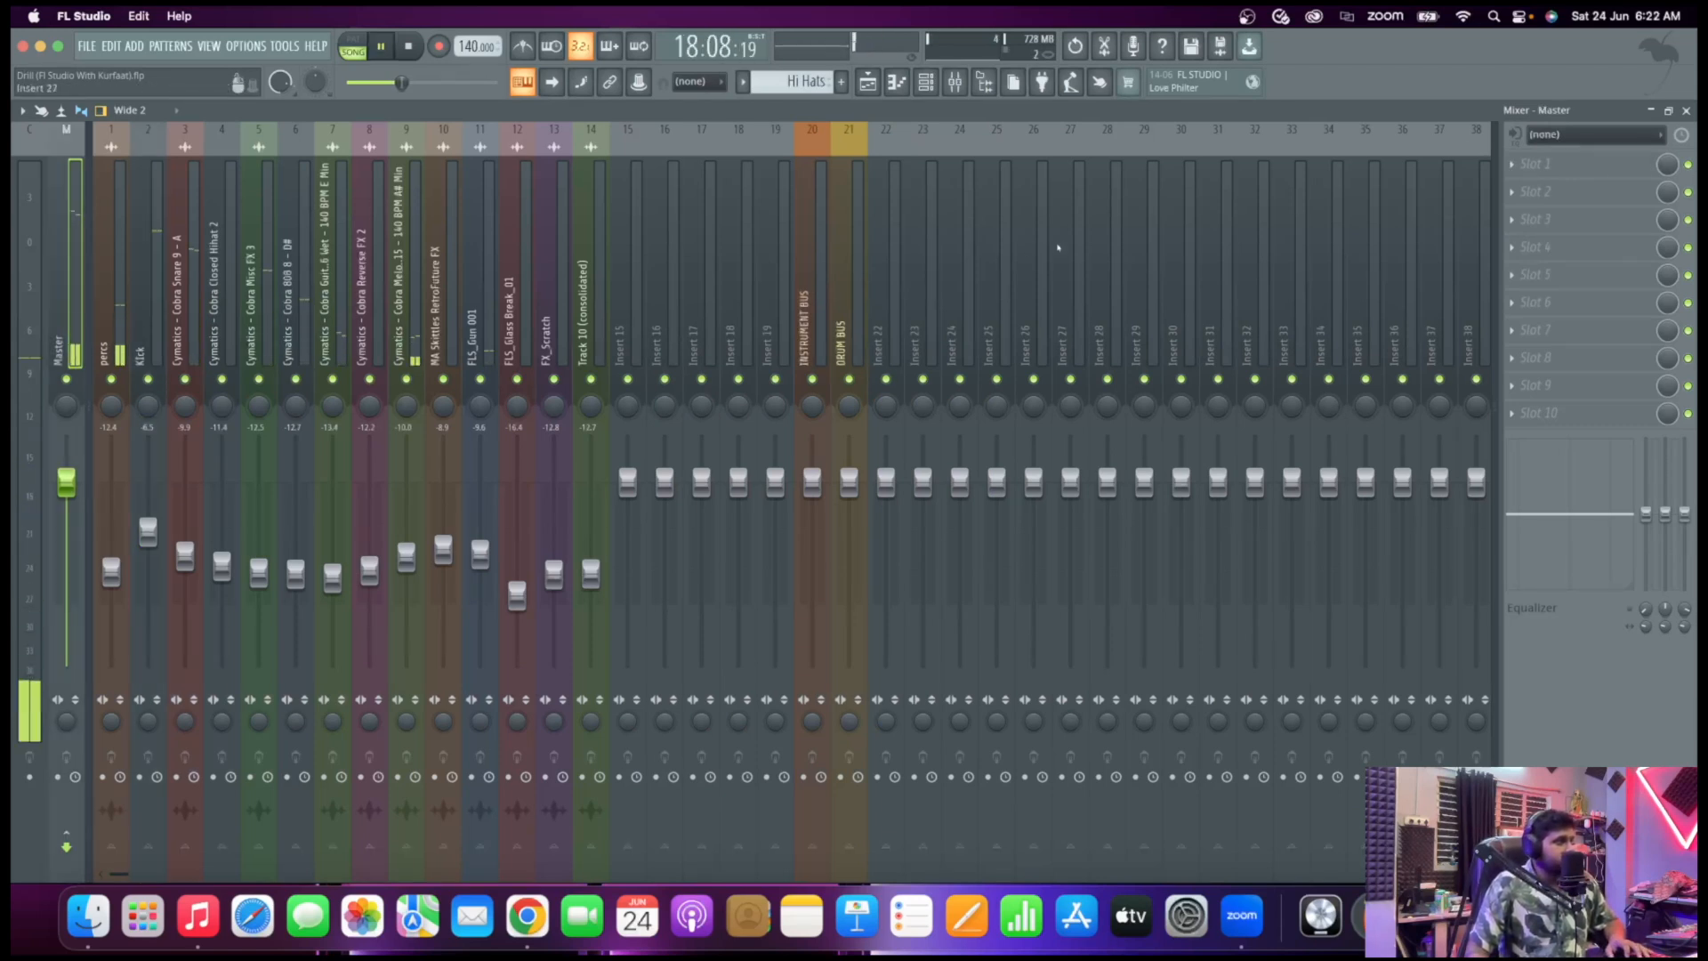
key(space)
Load Fruity Parametric EQ 2 into the first effect slot of the Kick track
click(149, 330)
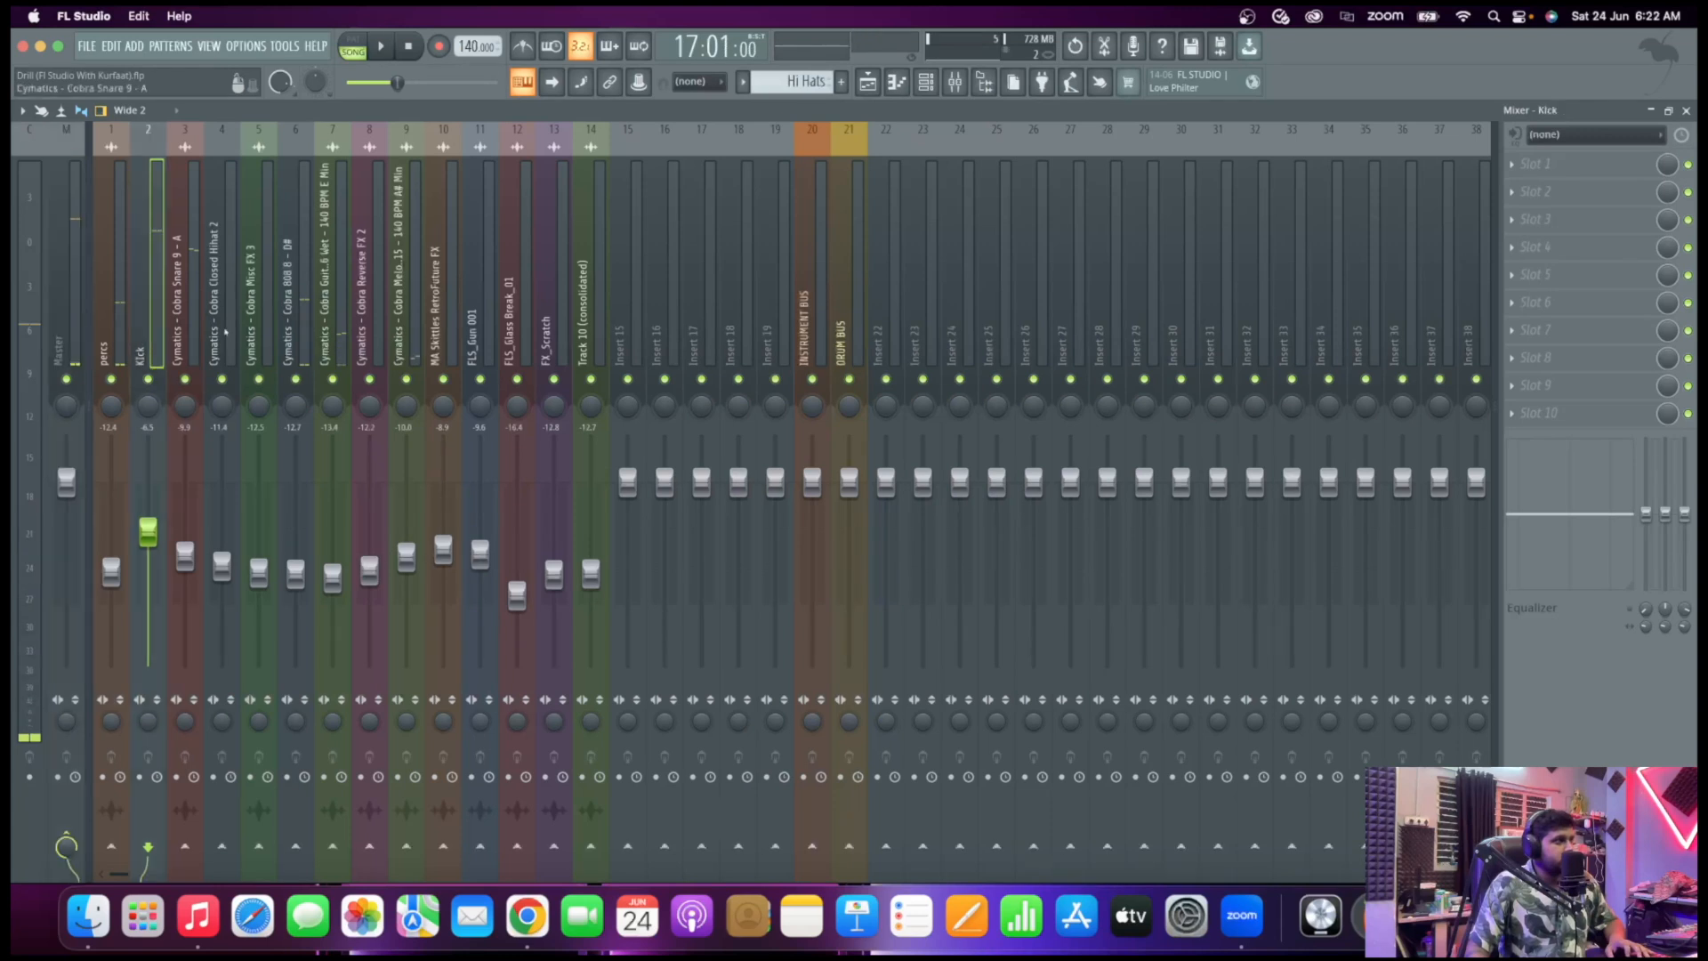
click(1533, 165)
click(1307, 752)
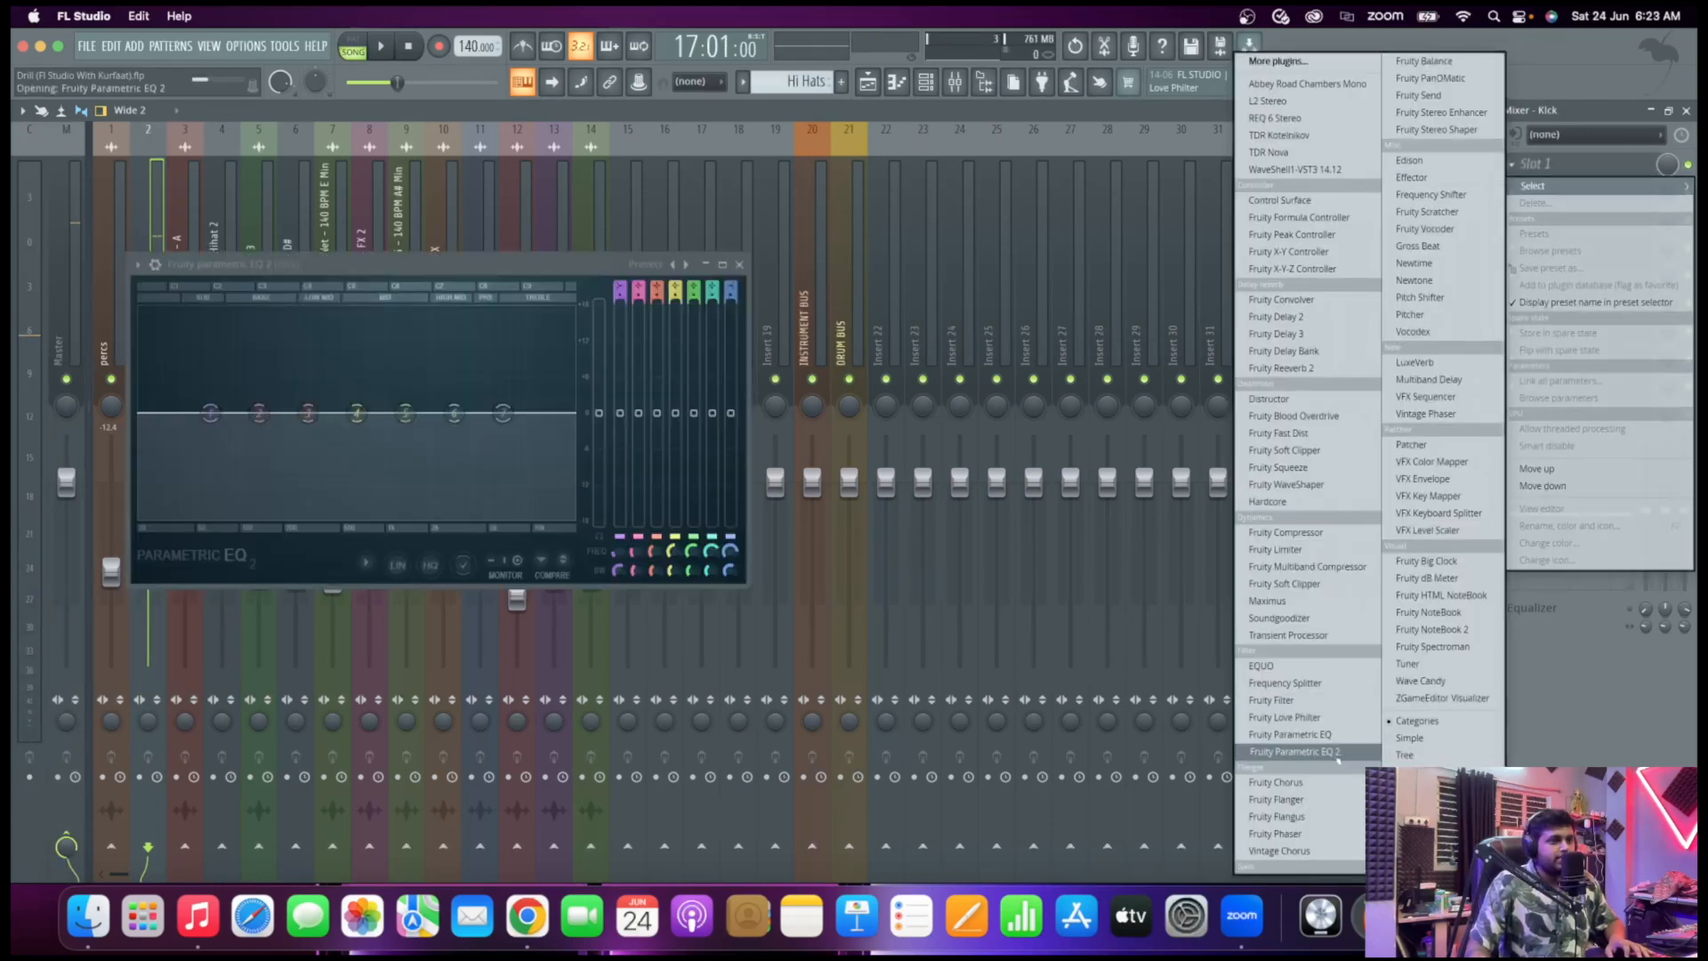
key(space)
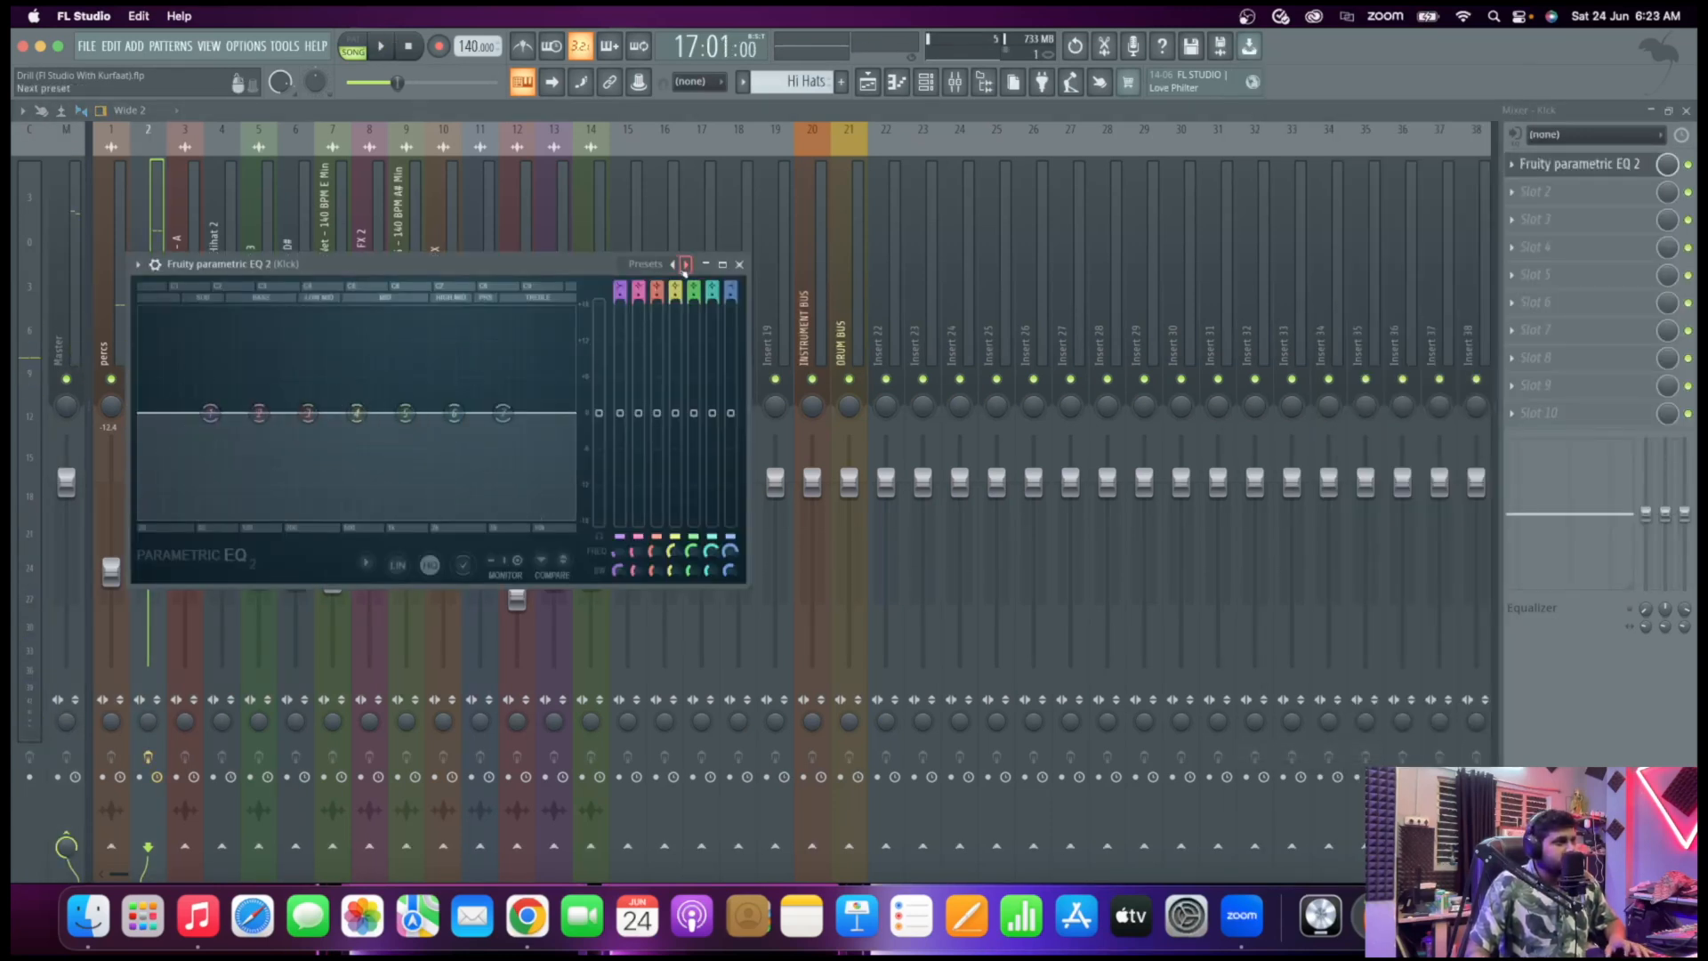
key(space)
Change band 1 of the Kick EQ to a High pass filter with the Steep 8 order
right_click(210, 413)
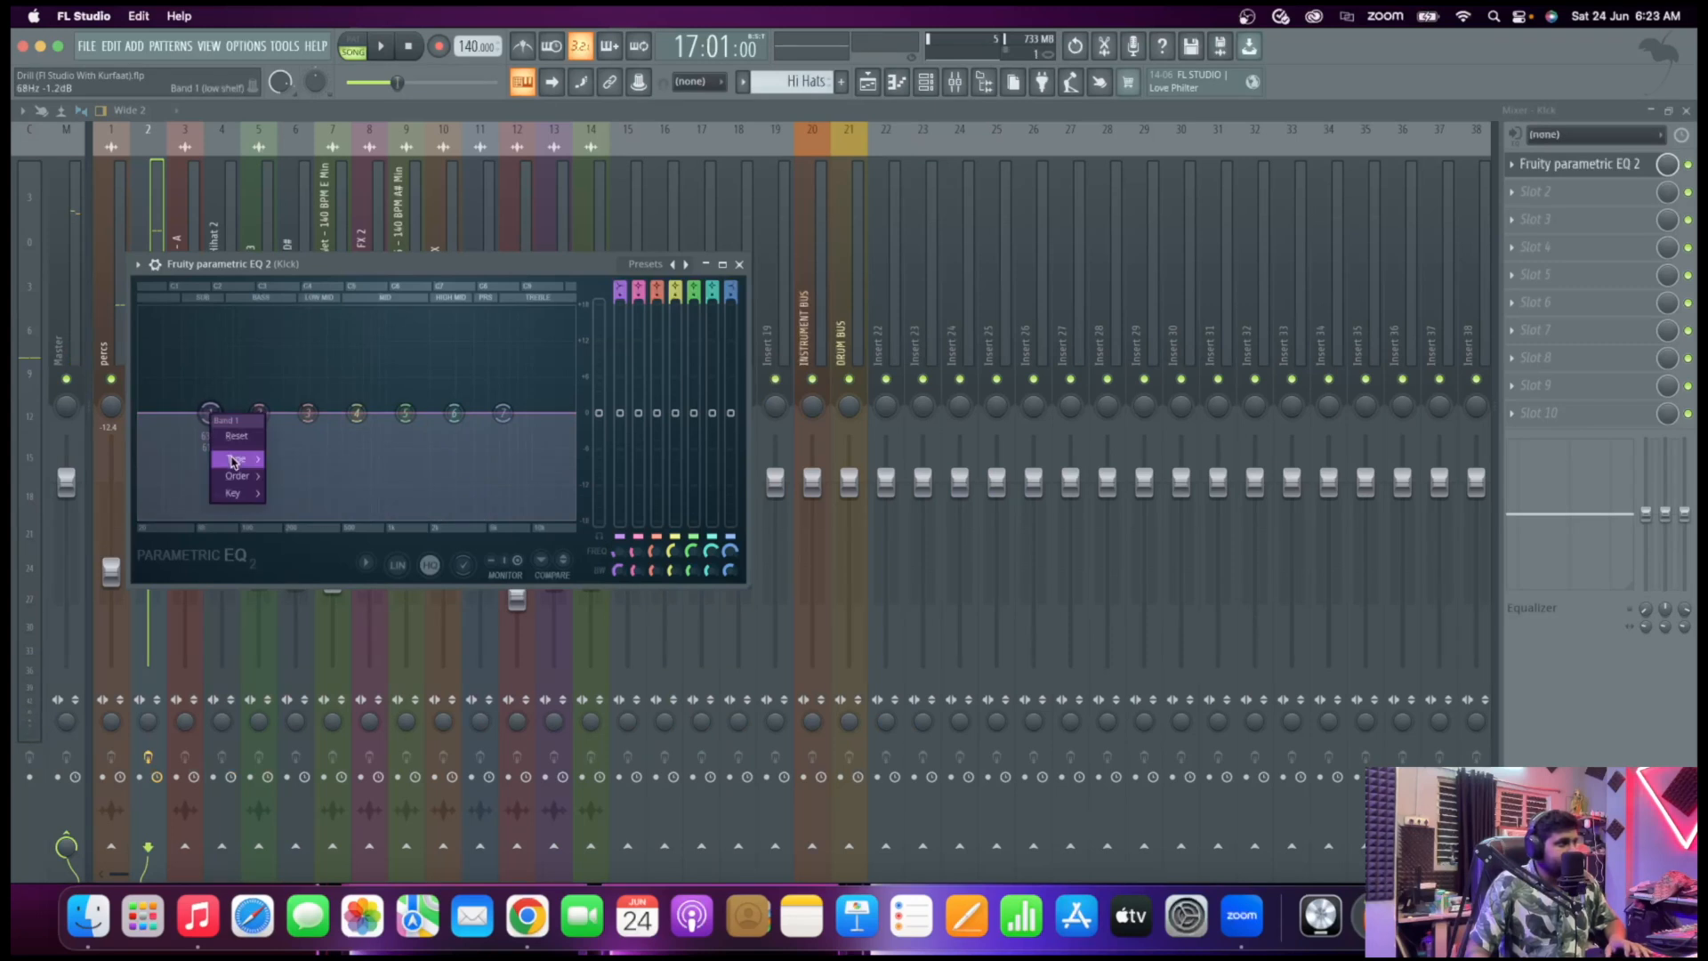
mouse_move(249, 459)
click(298, 510)
right_click(207, 415)
key(space)
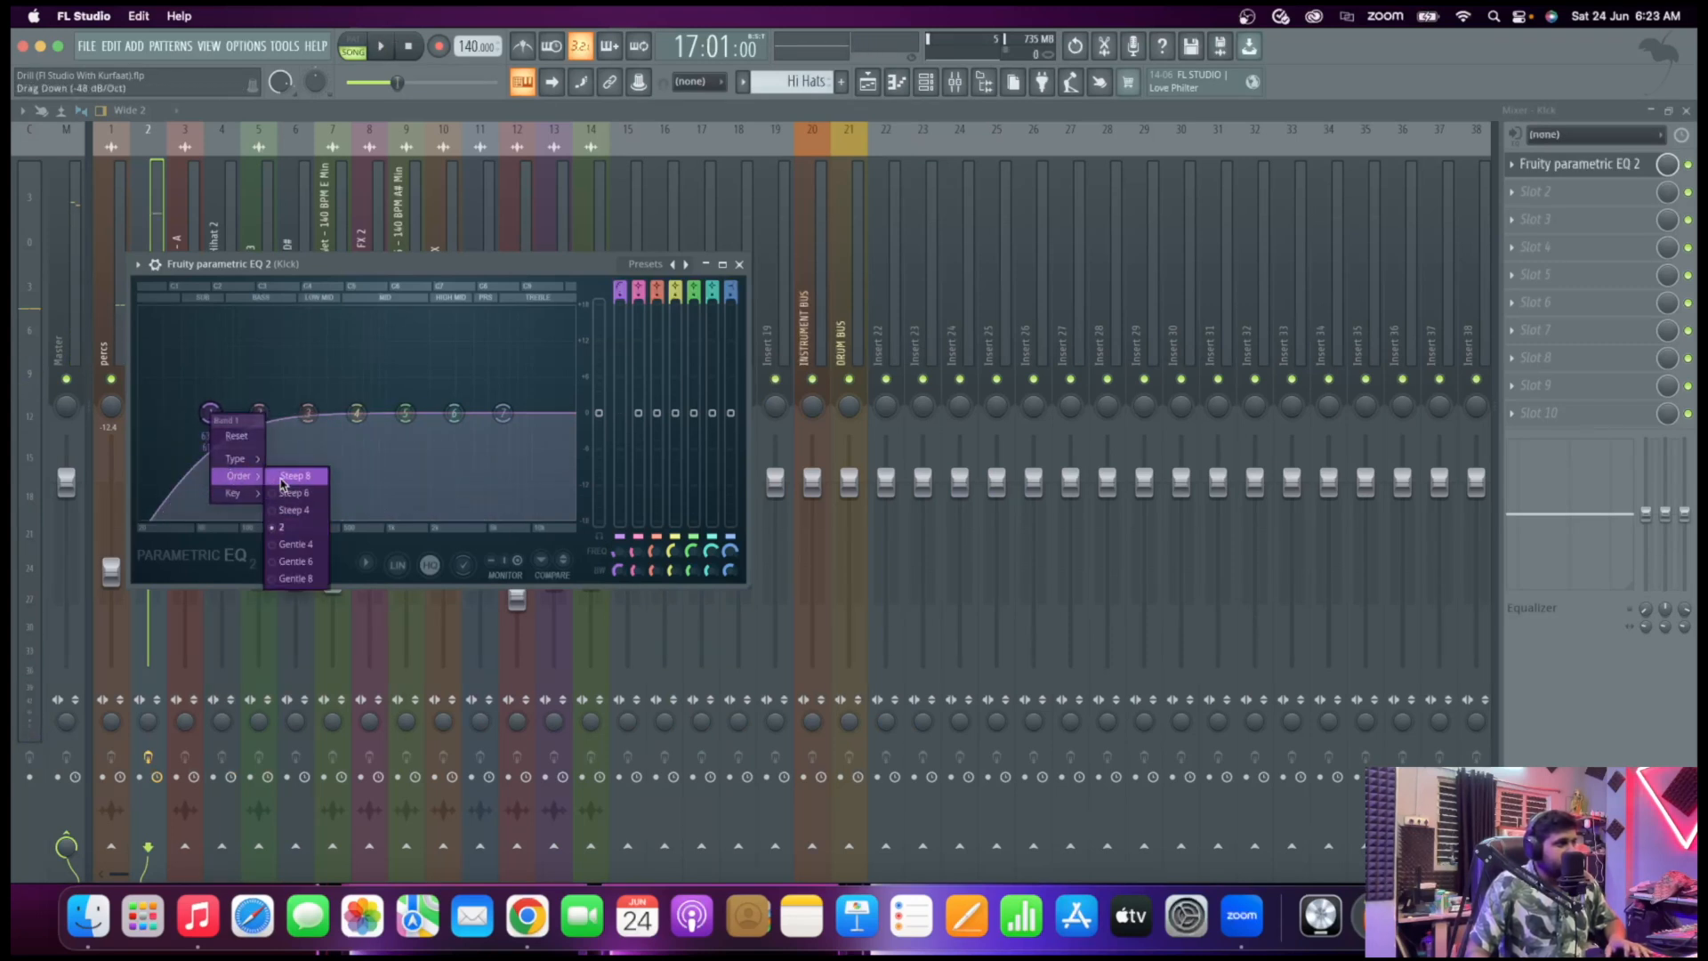
click(284, 481)
Lower the Kick EQ's band 1 cutoff toward the bottom of the sub range and play the beat to check it
drag(206, 432, 159, 412)
key(space)
key(space)
key(space)
key(space)
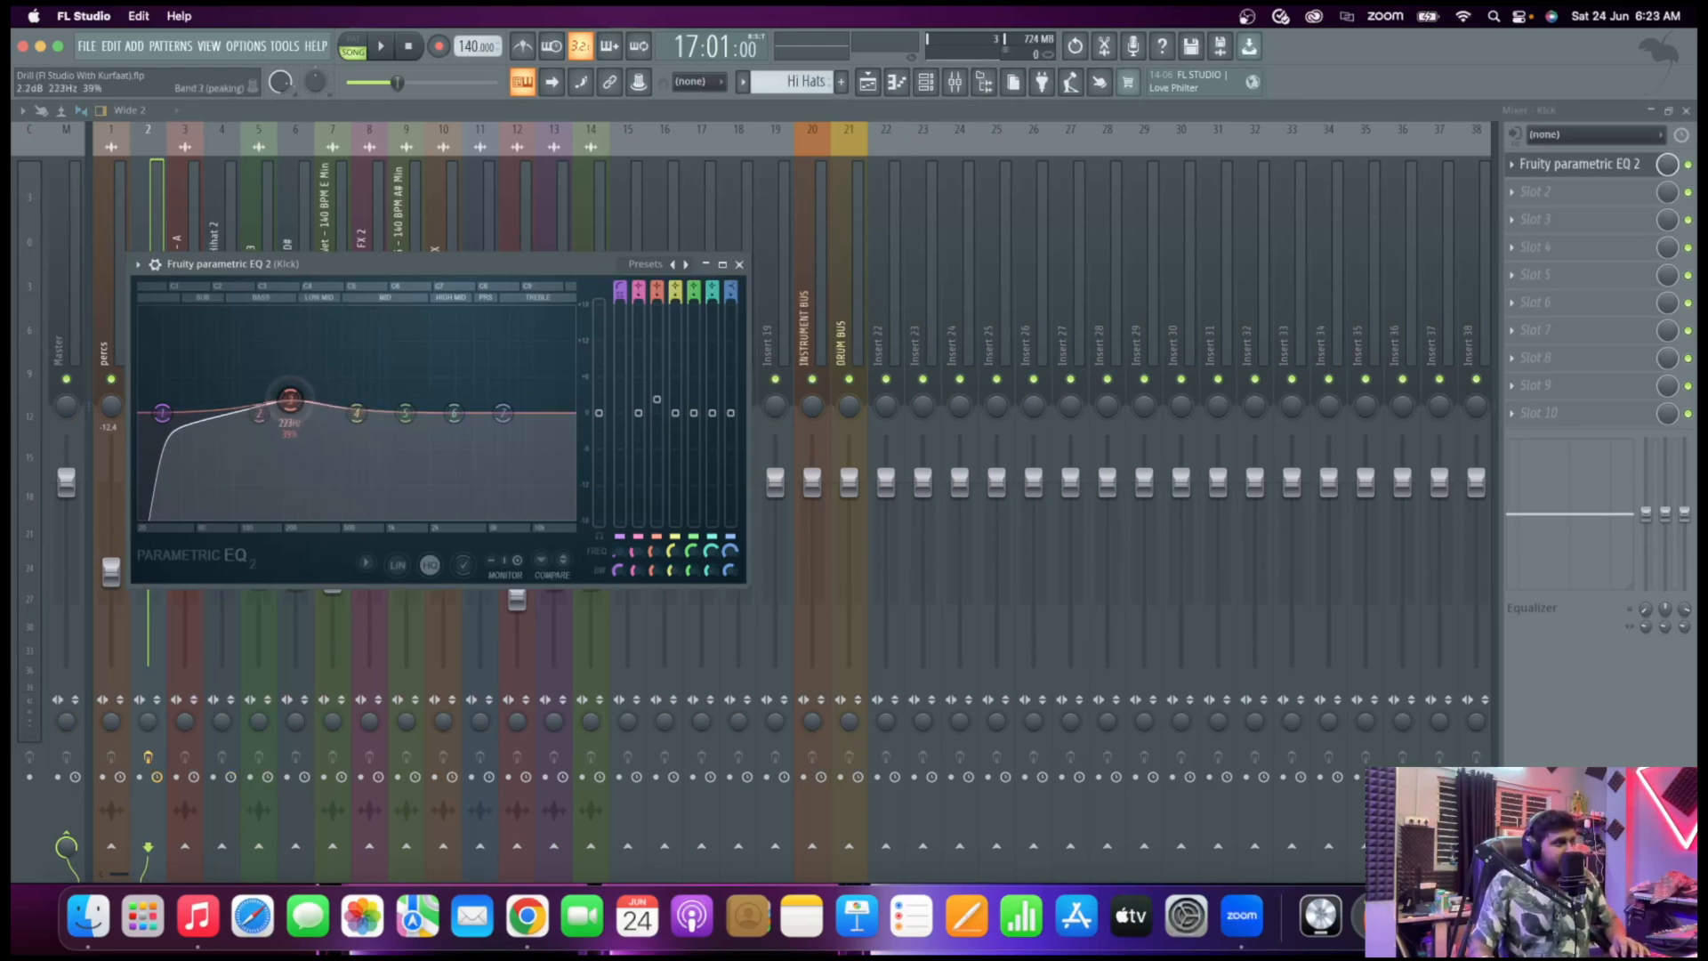
Boost band 3 of the Kick EQ by about 5.4 dB at about 50 Hz and narrow its bandwidth to 29%
key(space)
drag(289, 399, 196, 380)
key(space)
key(space)
key(space)
key(space)
key(space)
key(space)
scroll(197, 382, down, 2)
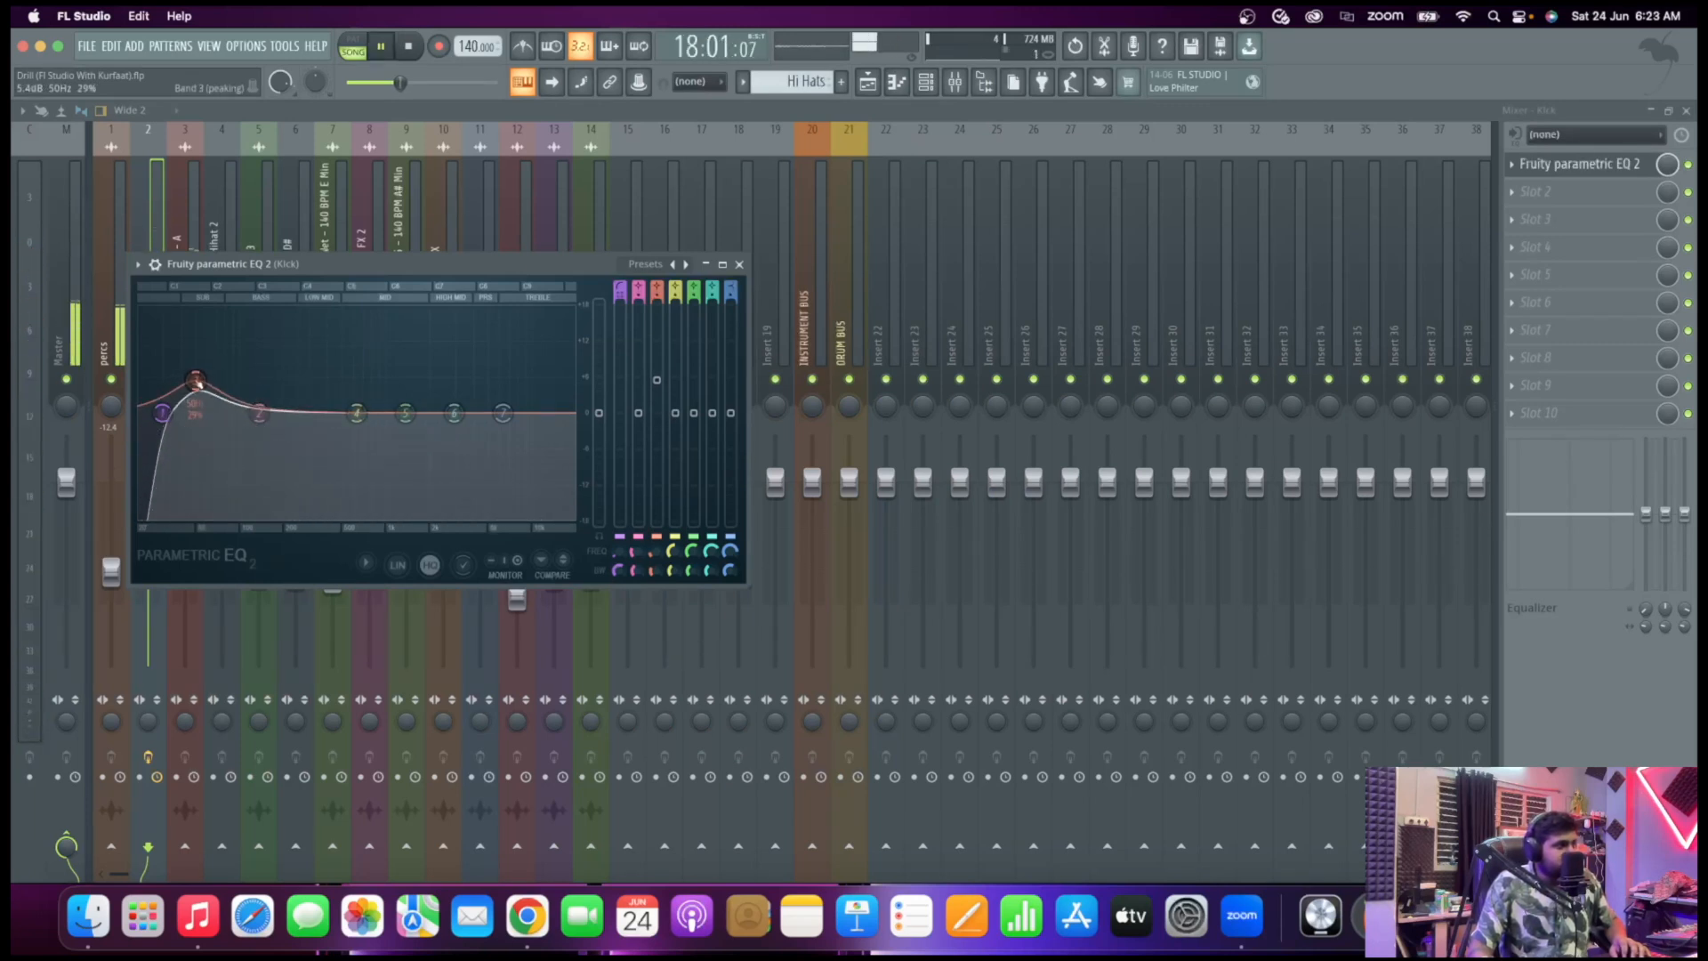
key(space)
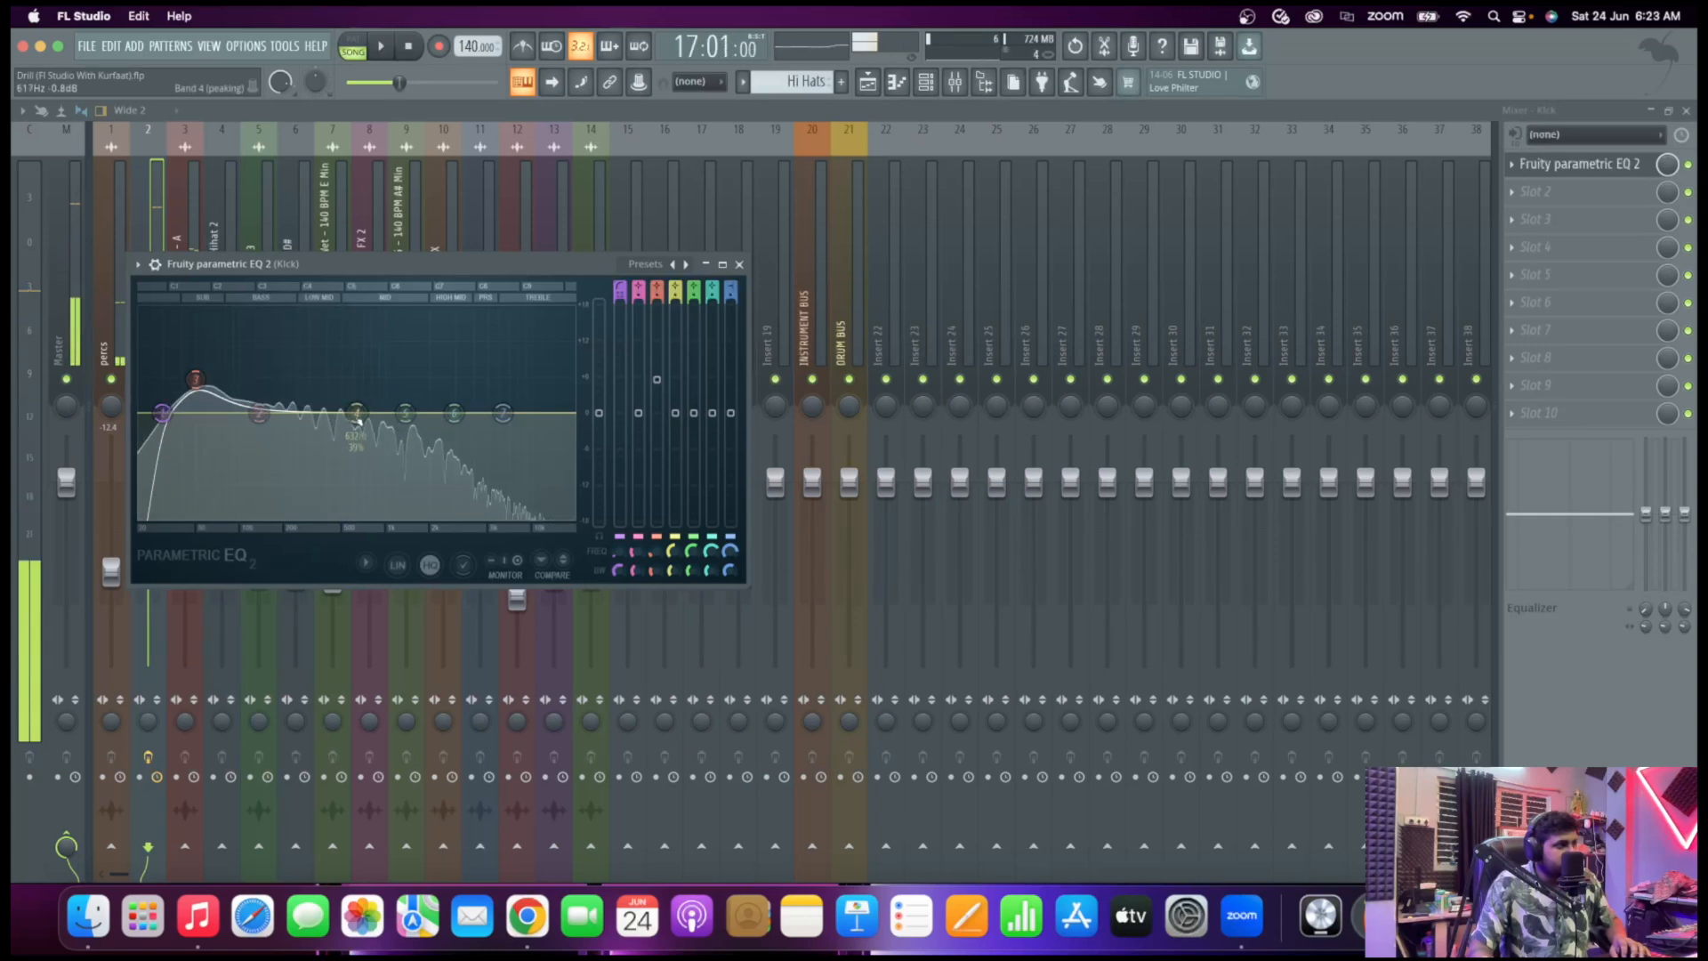
Boost band 4 of the Kick EQ at about 1049 Hz with a 14% bandwidth, trimming its gain slightly during playback
drag(357, 413, 422, 384)
key(space)
key(space)
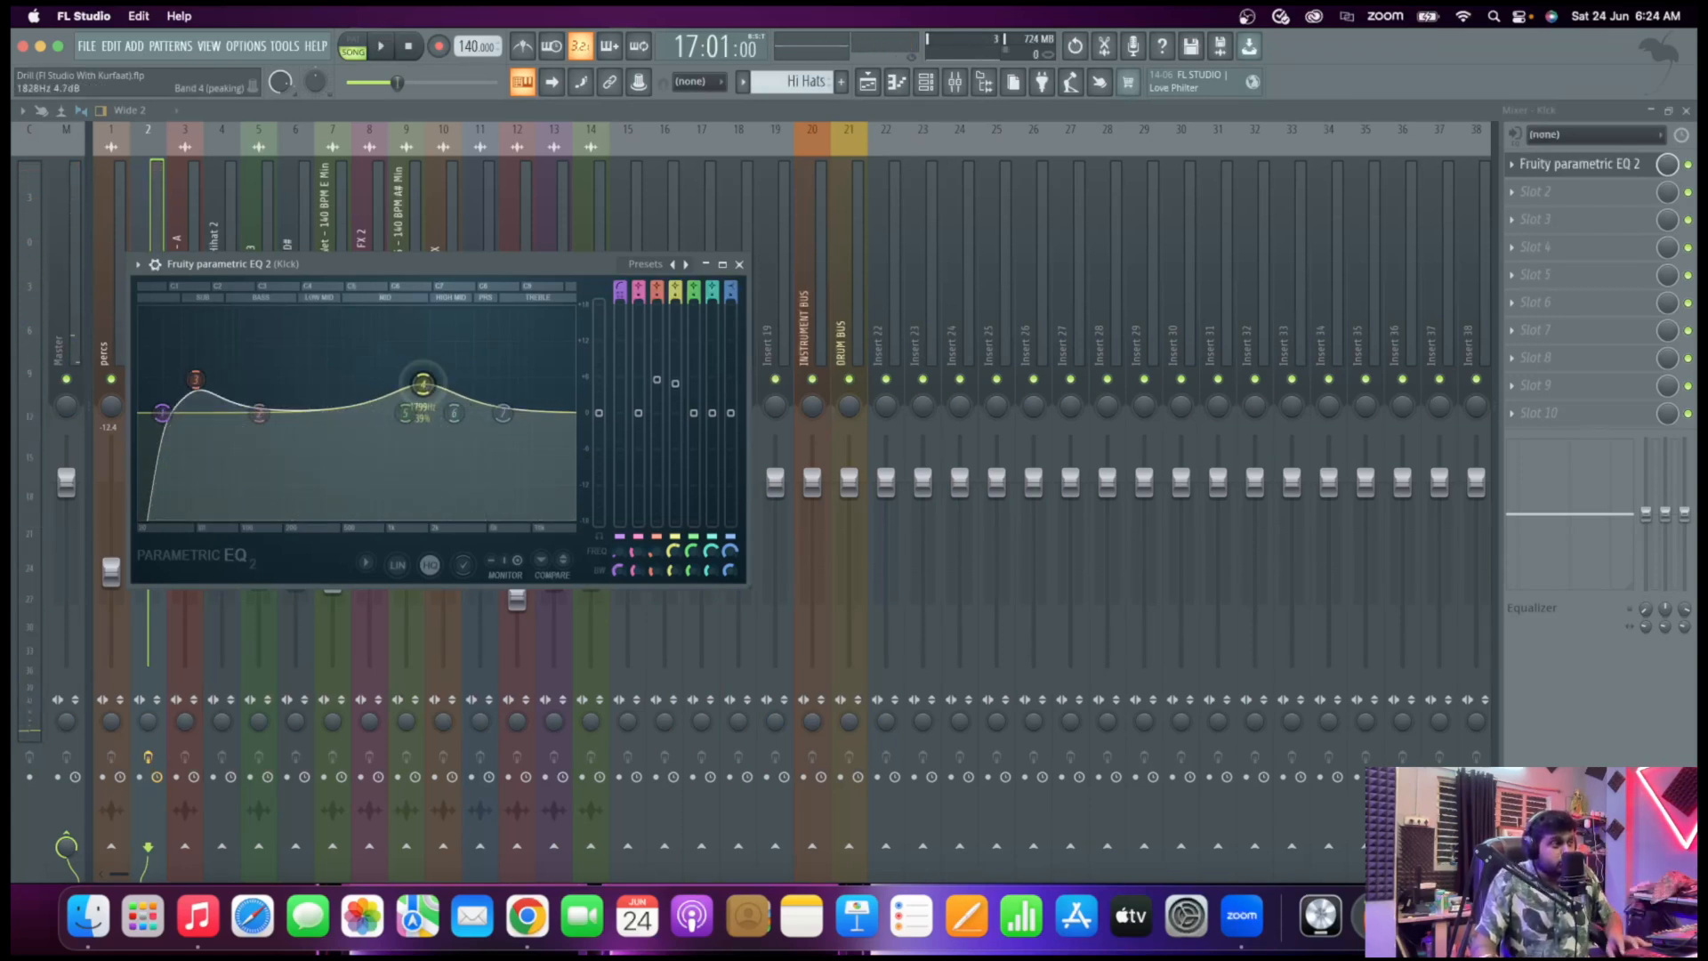
key(space)
mouse_move(422, 384)
mouse_down()
mouse_move(366, 382)
mouse_move(388, 383)
mouse_up()
scroll(377, 384, down, 5)
key(space)
key(space)
key(space)
key(space)
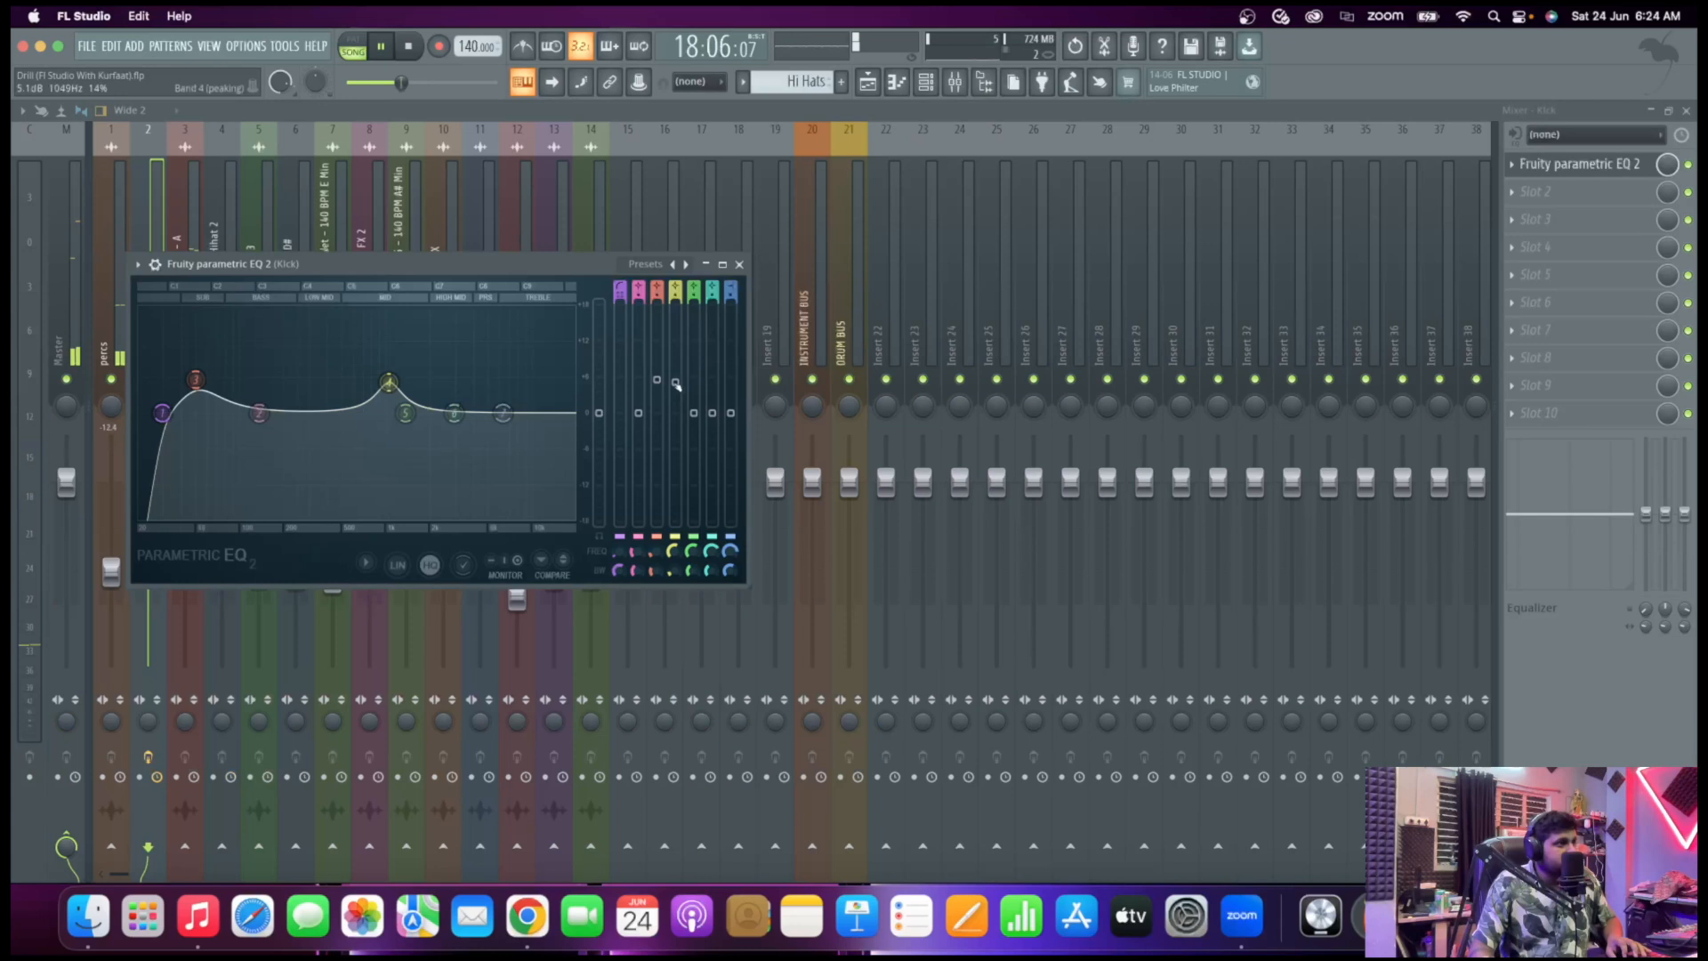
drag(676, 384, 676, 390)
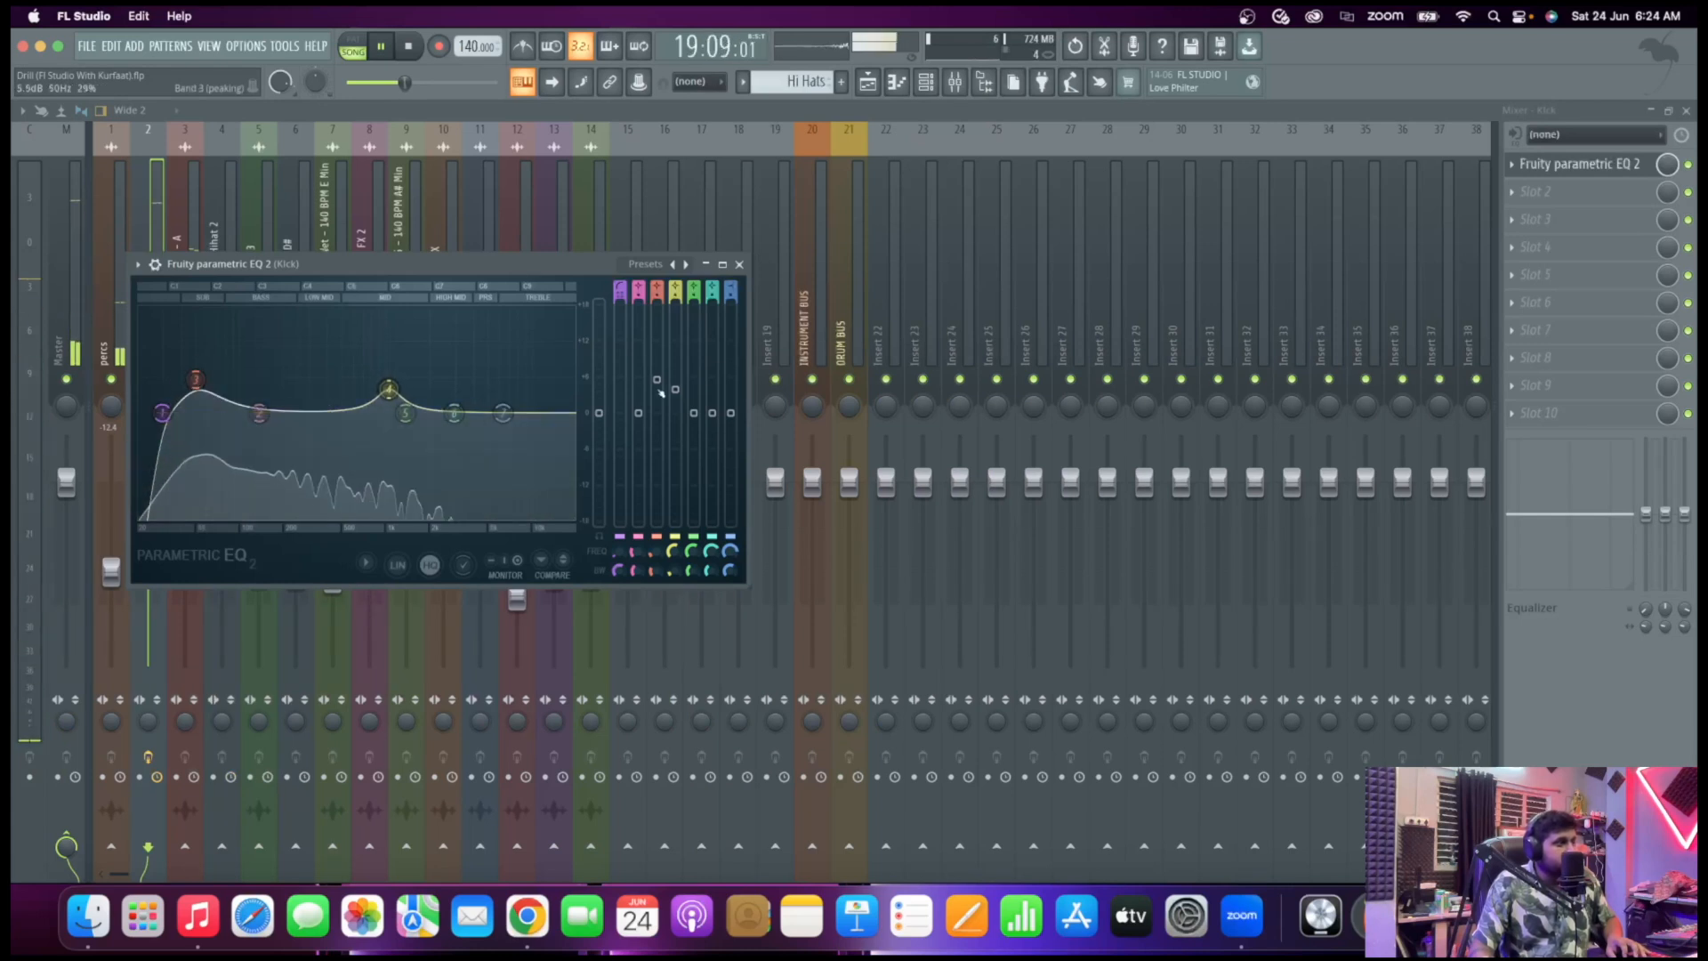
Change band 7 of the Kick EQ to Low pass, lower its cutoff slightly, and close the EQ window
key(space)
right_click(503, 414)
mouse_move(535, 458)
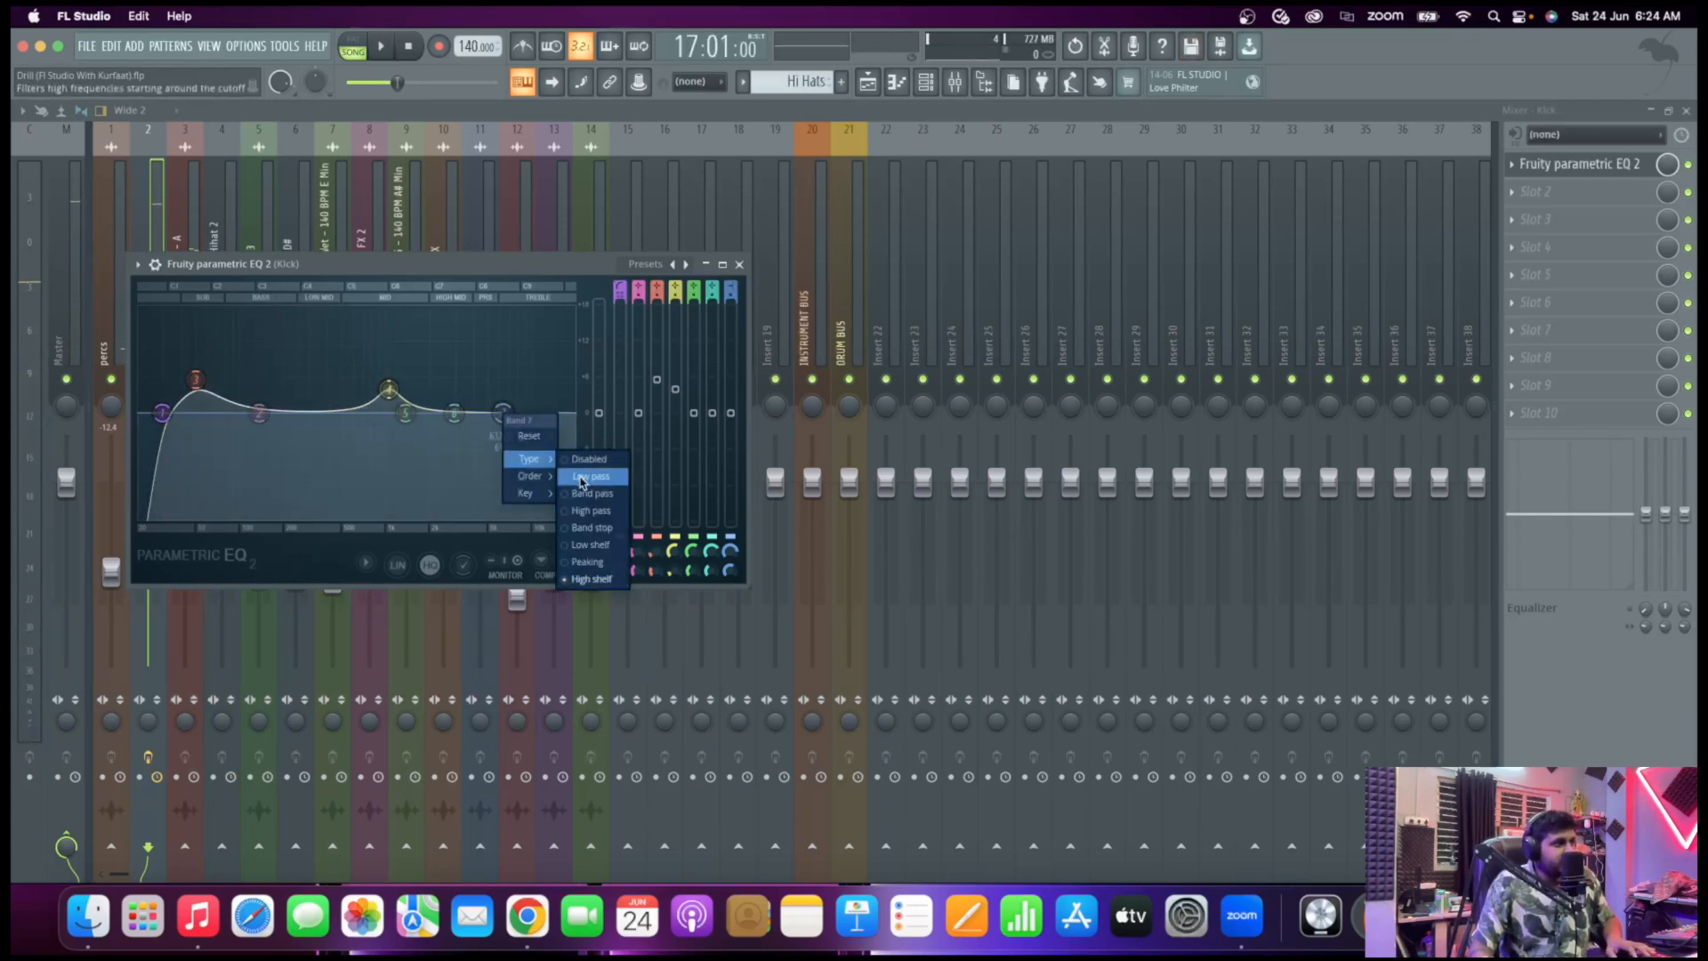
click(580, 483)
key(space)
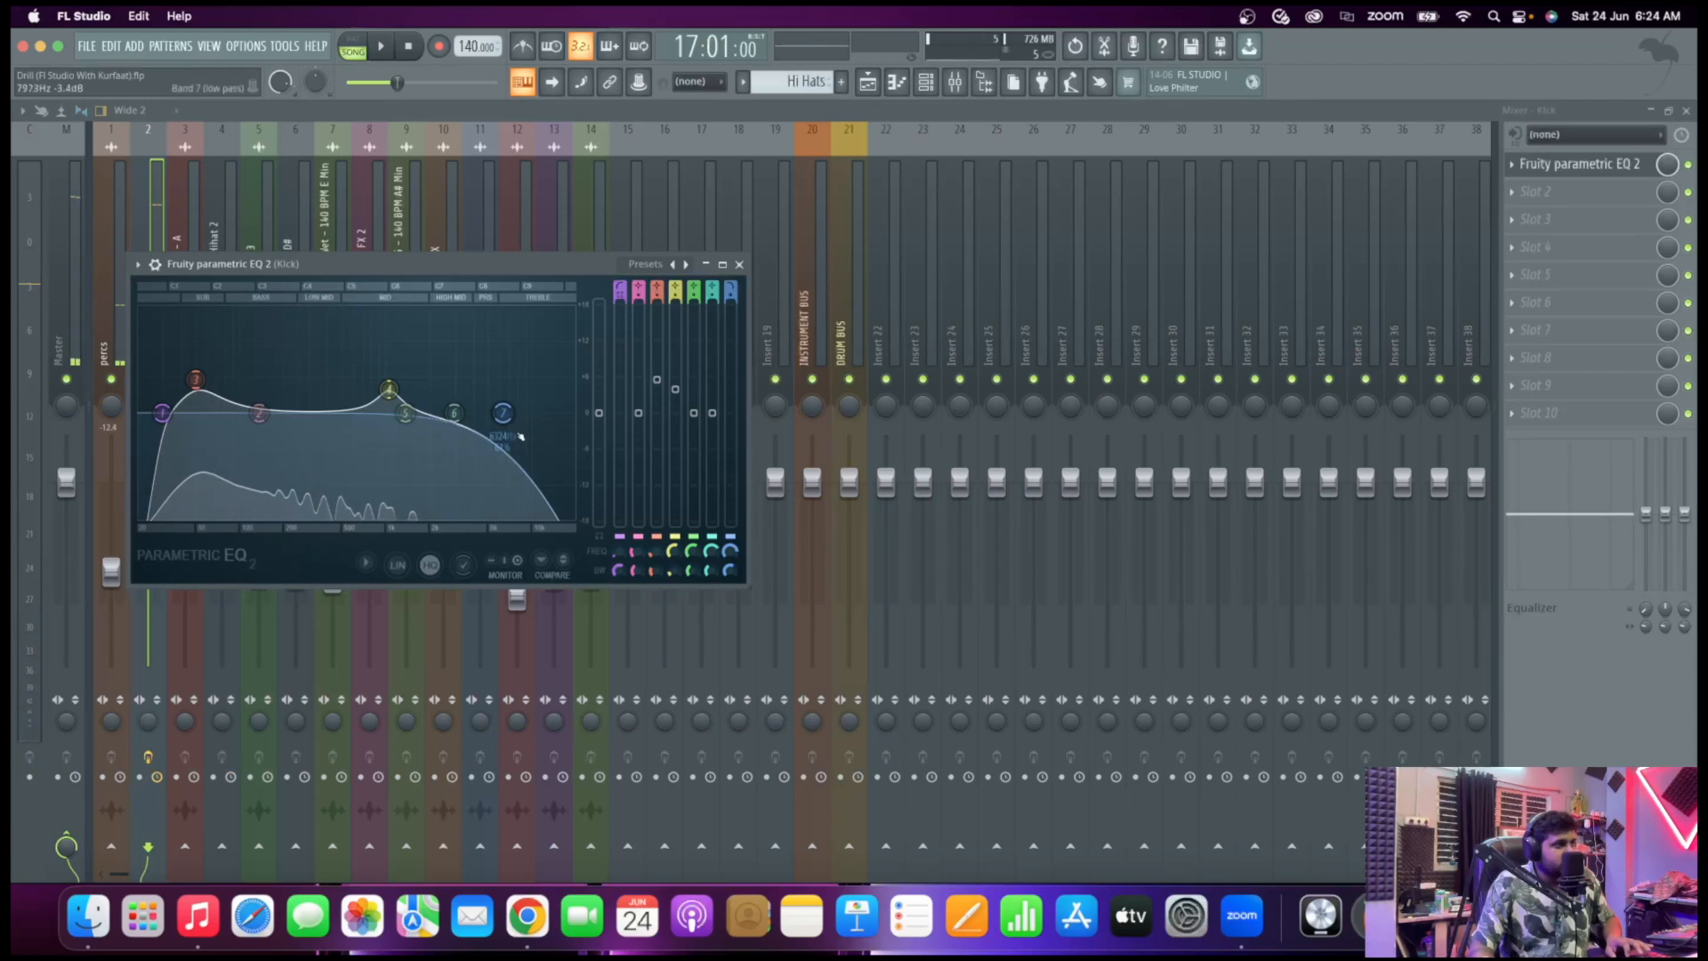
drag(502, 412, 480, 413)
key(space)
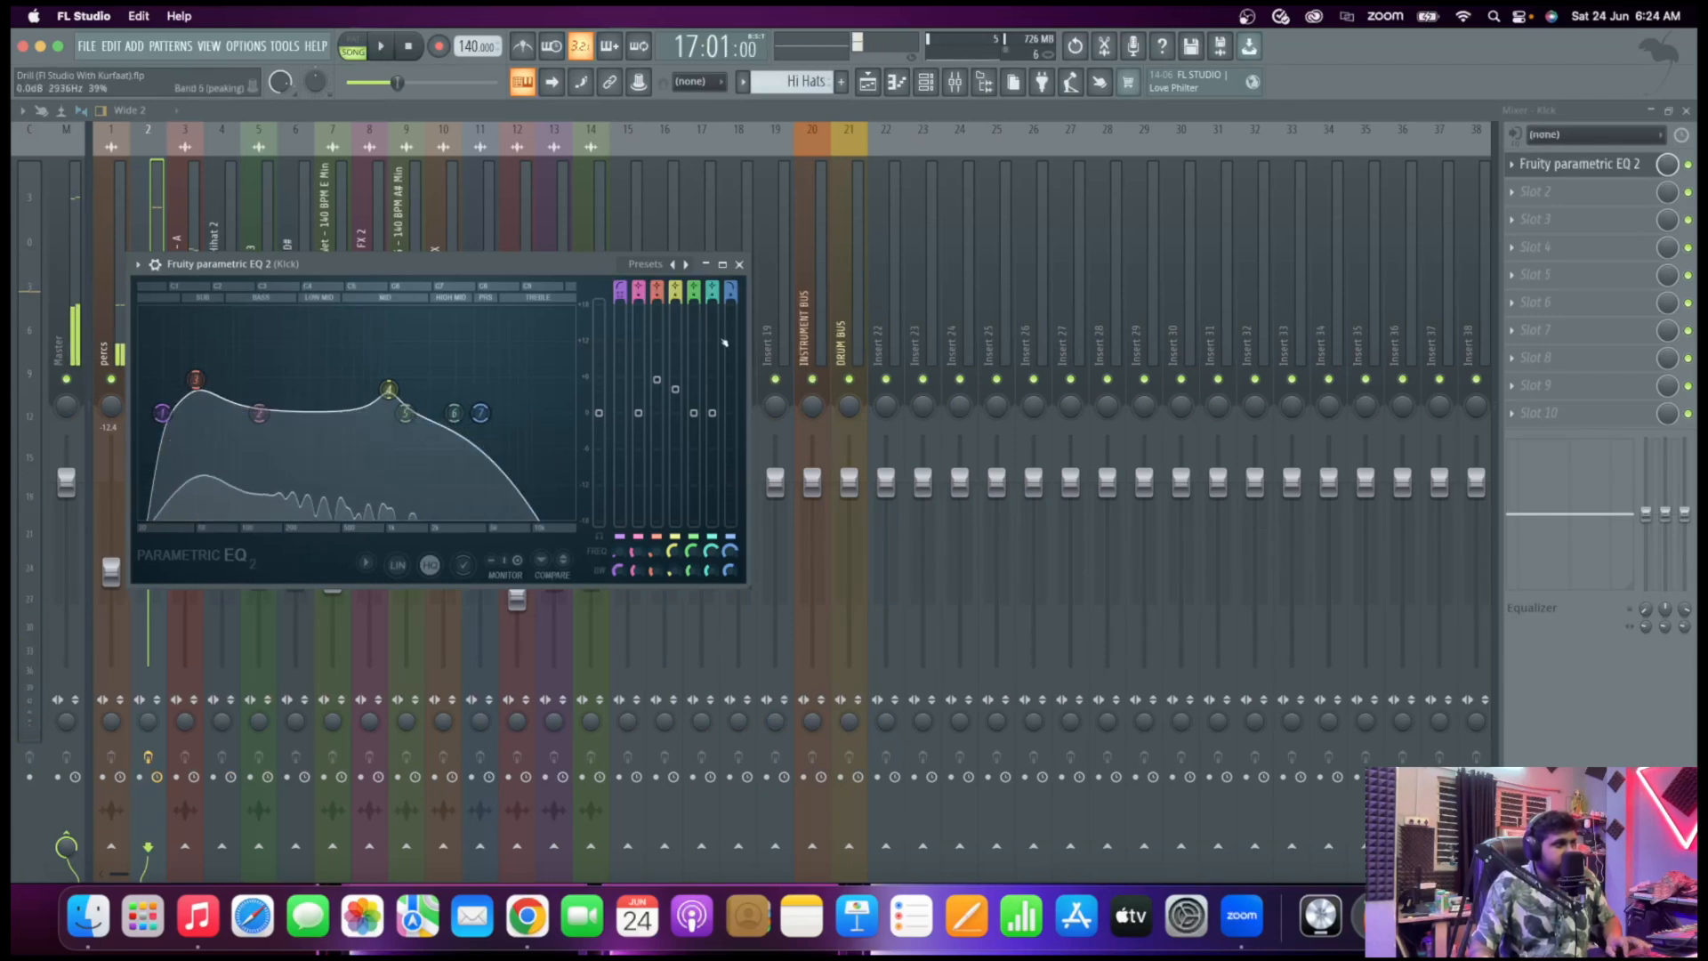
click(739, 265)
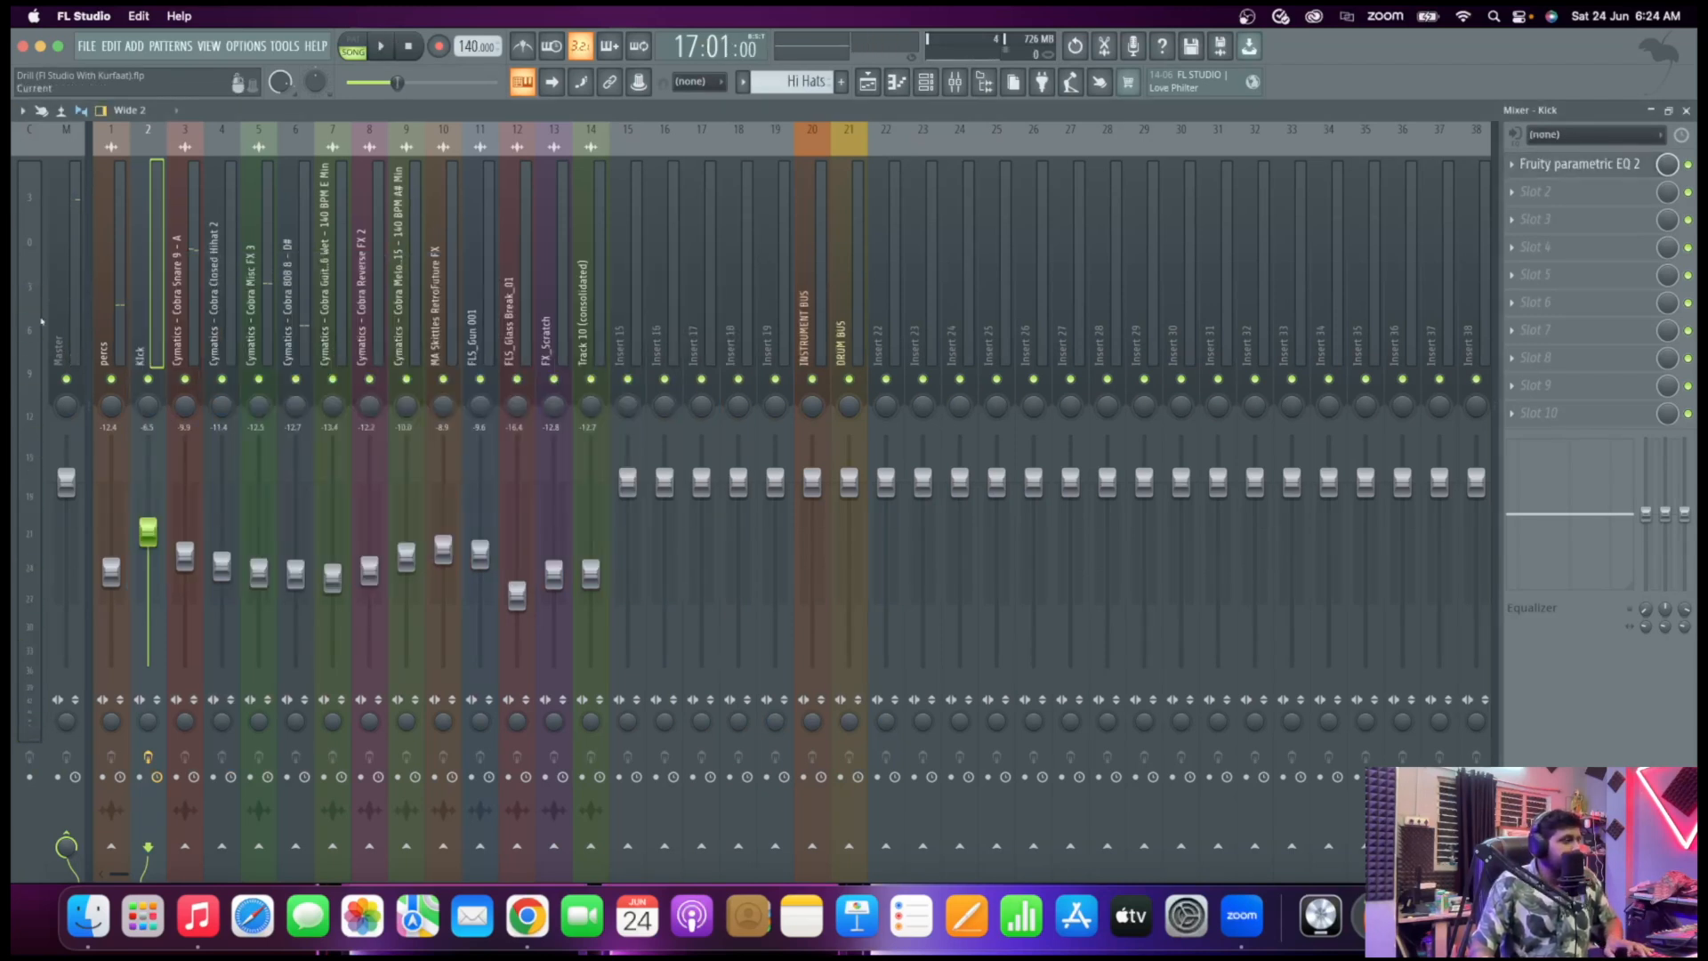
Load Fruity Parametric EQ 2 into the first effect slot of the Cobra Snare 9 track
click(174, 338)
click(1531, 165)
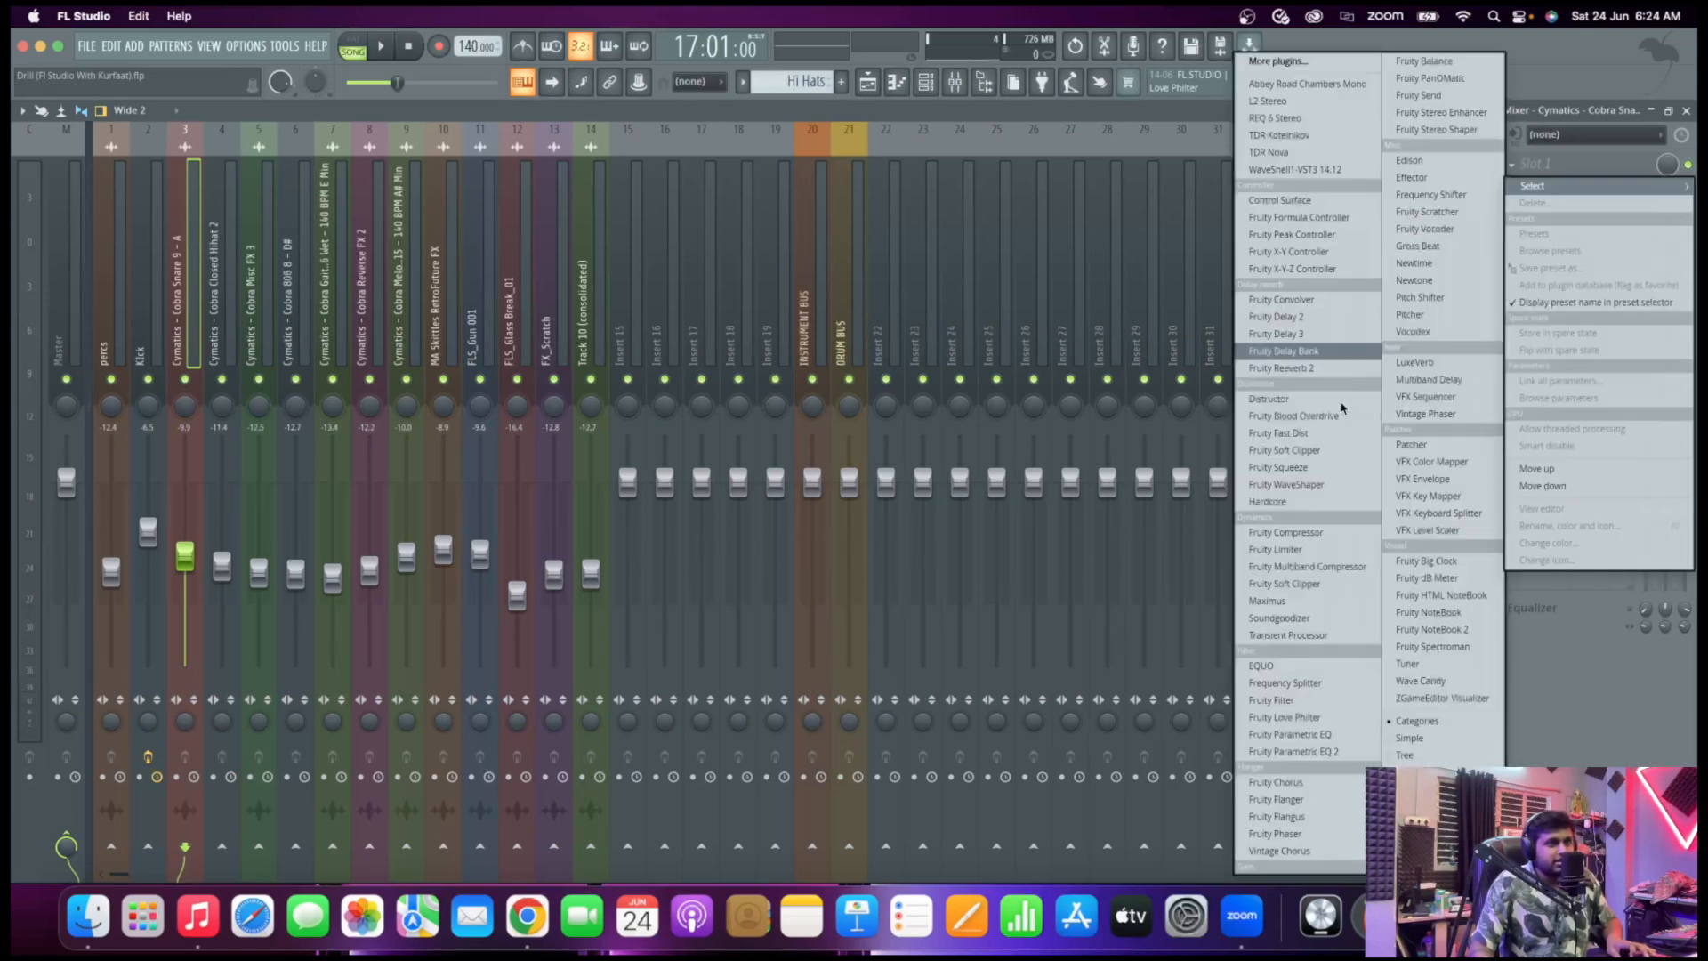
click(1341, 752)
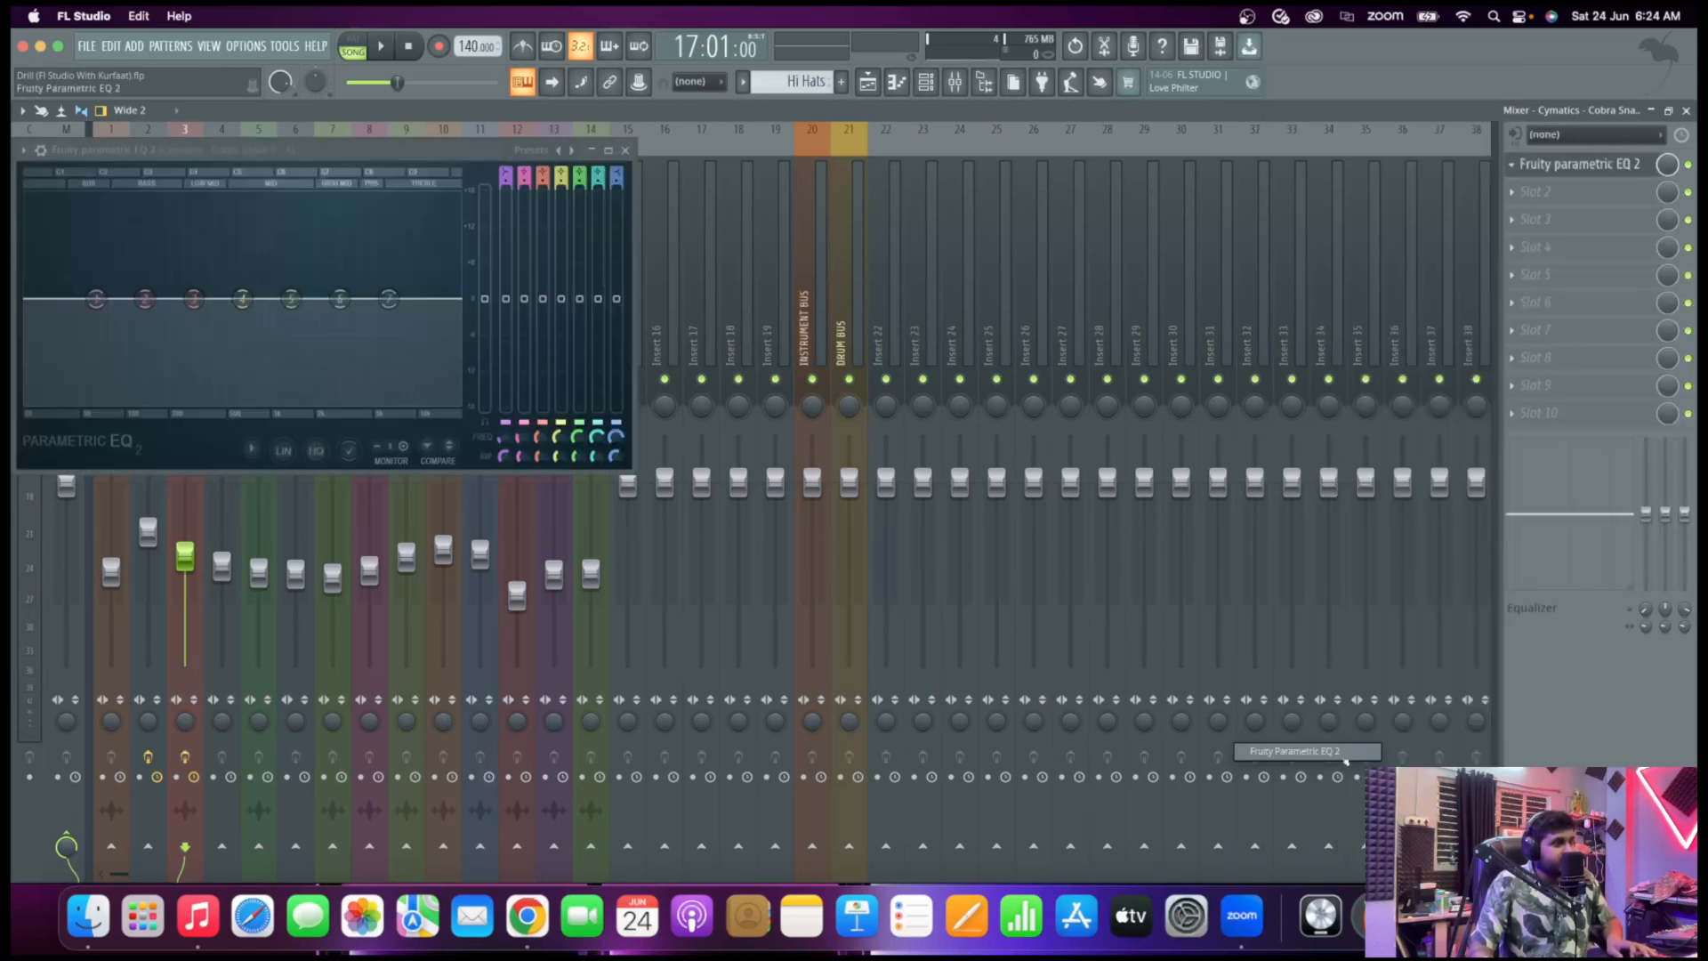
During playback, change band 1 of the snare EQ to a High pass filter
key(space)
right_click(96, 298)
mouse_move(113, 344)
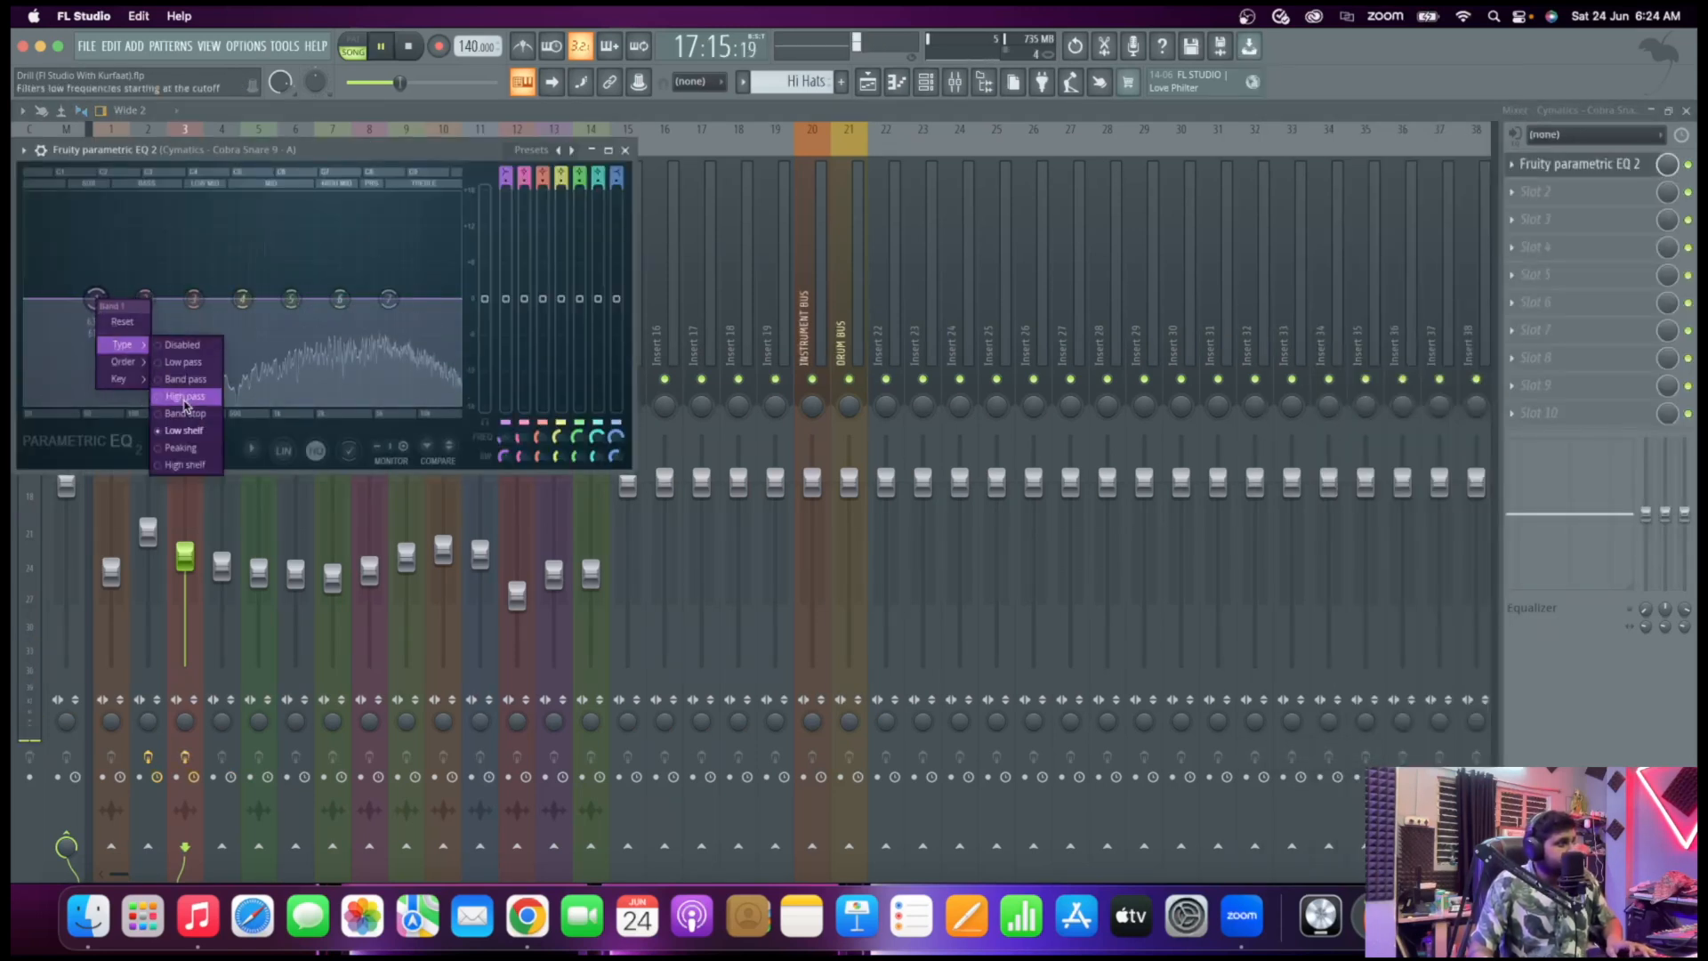
click(182, 405)
Boost band 4 of the snare EQ by about 4 dB around 400 Hz and narrow its bandwidth
mouse_move(194, 298)
mouse_down()
mouse_move(150, 298)
mouse_move(215, 275)
mouse_up()
key(space)
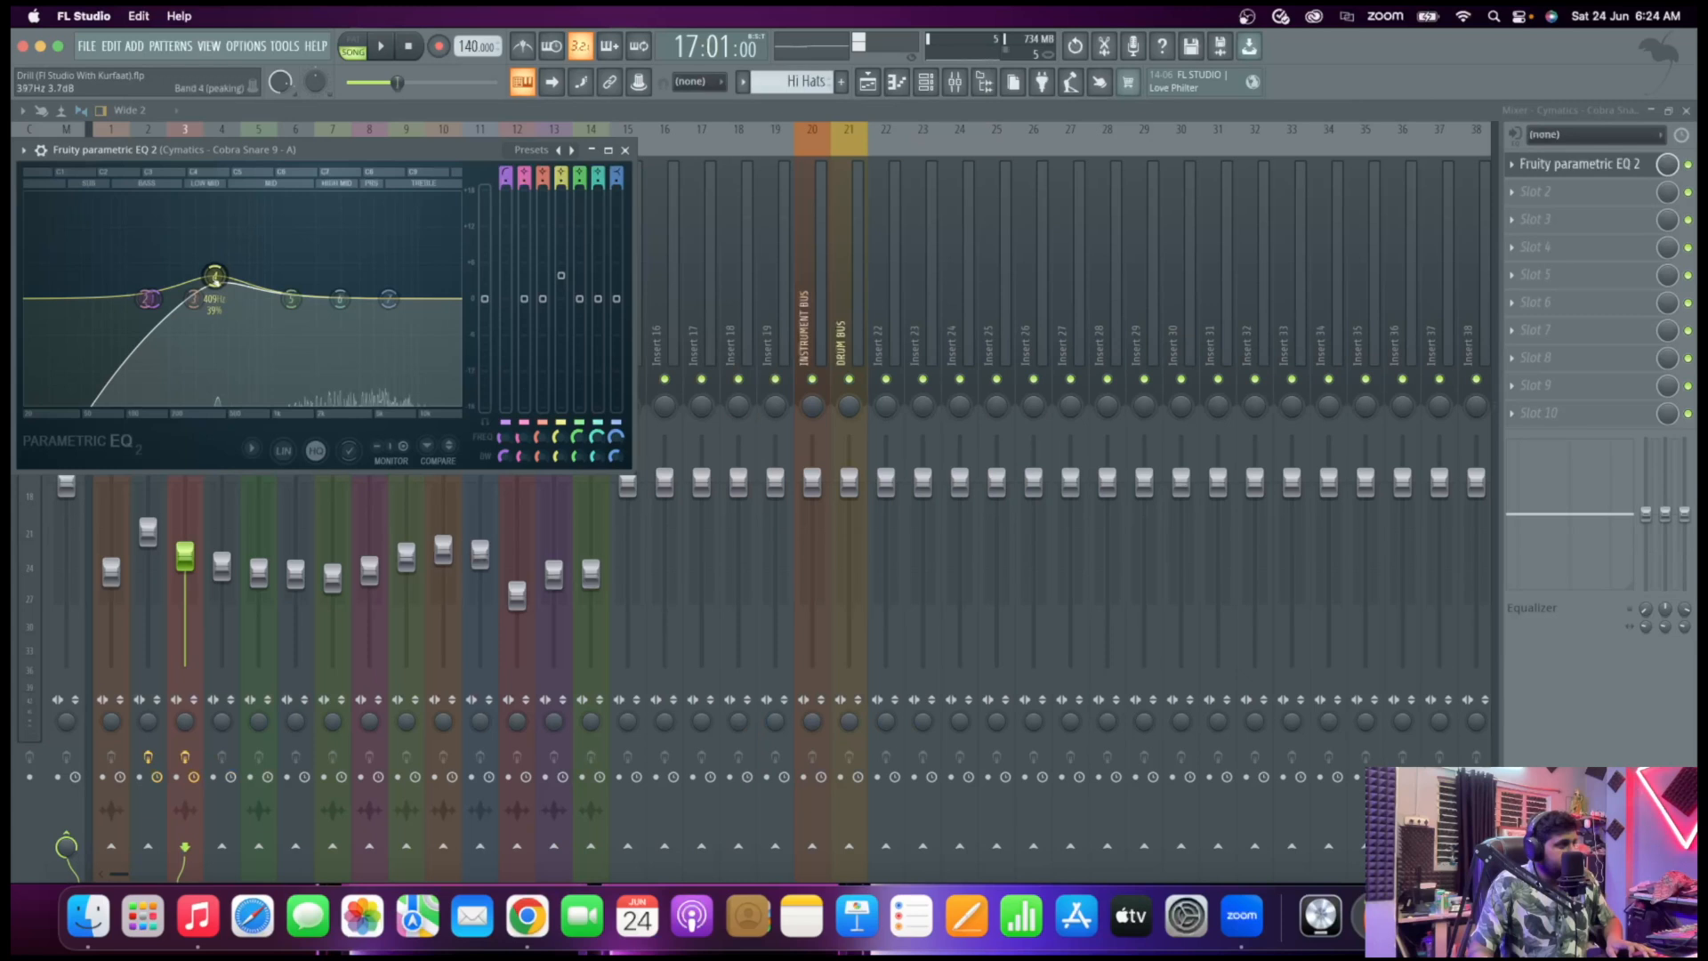
key(space)
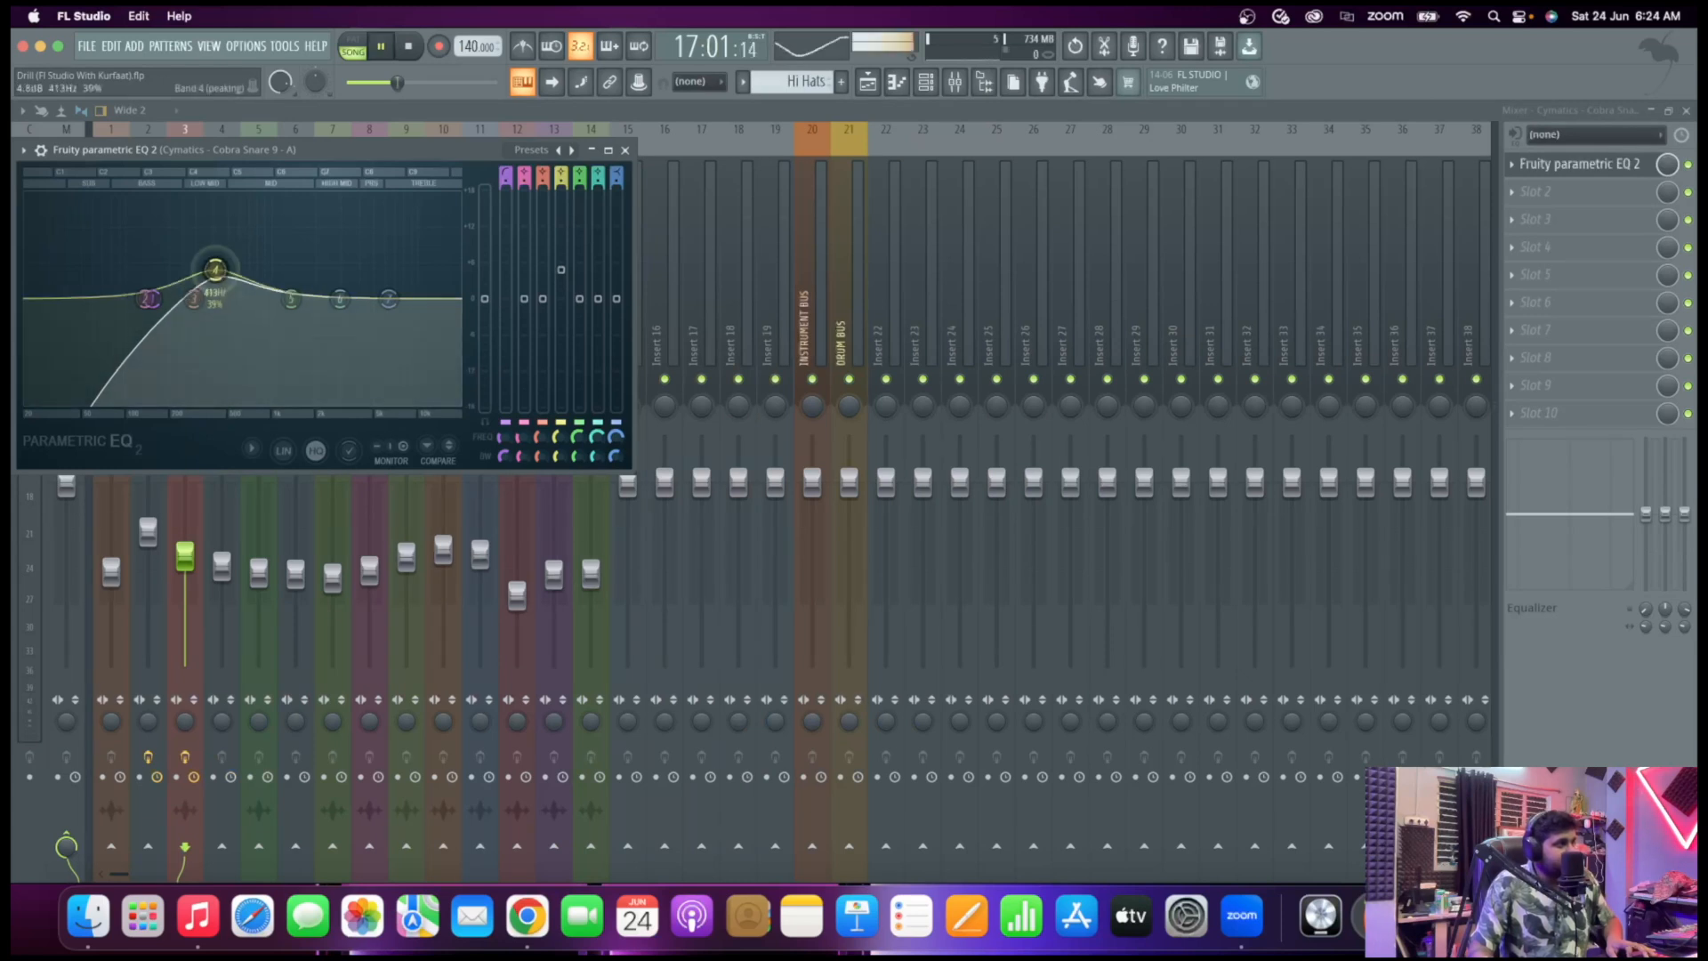
key(space)
scroll(214, 275, down, 5)
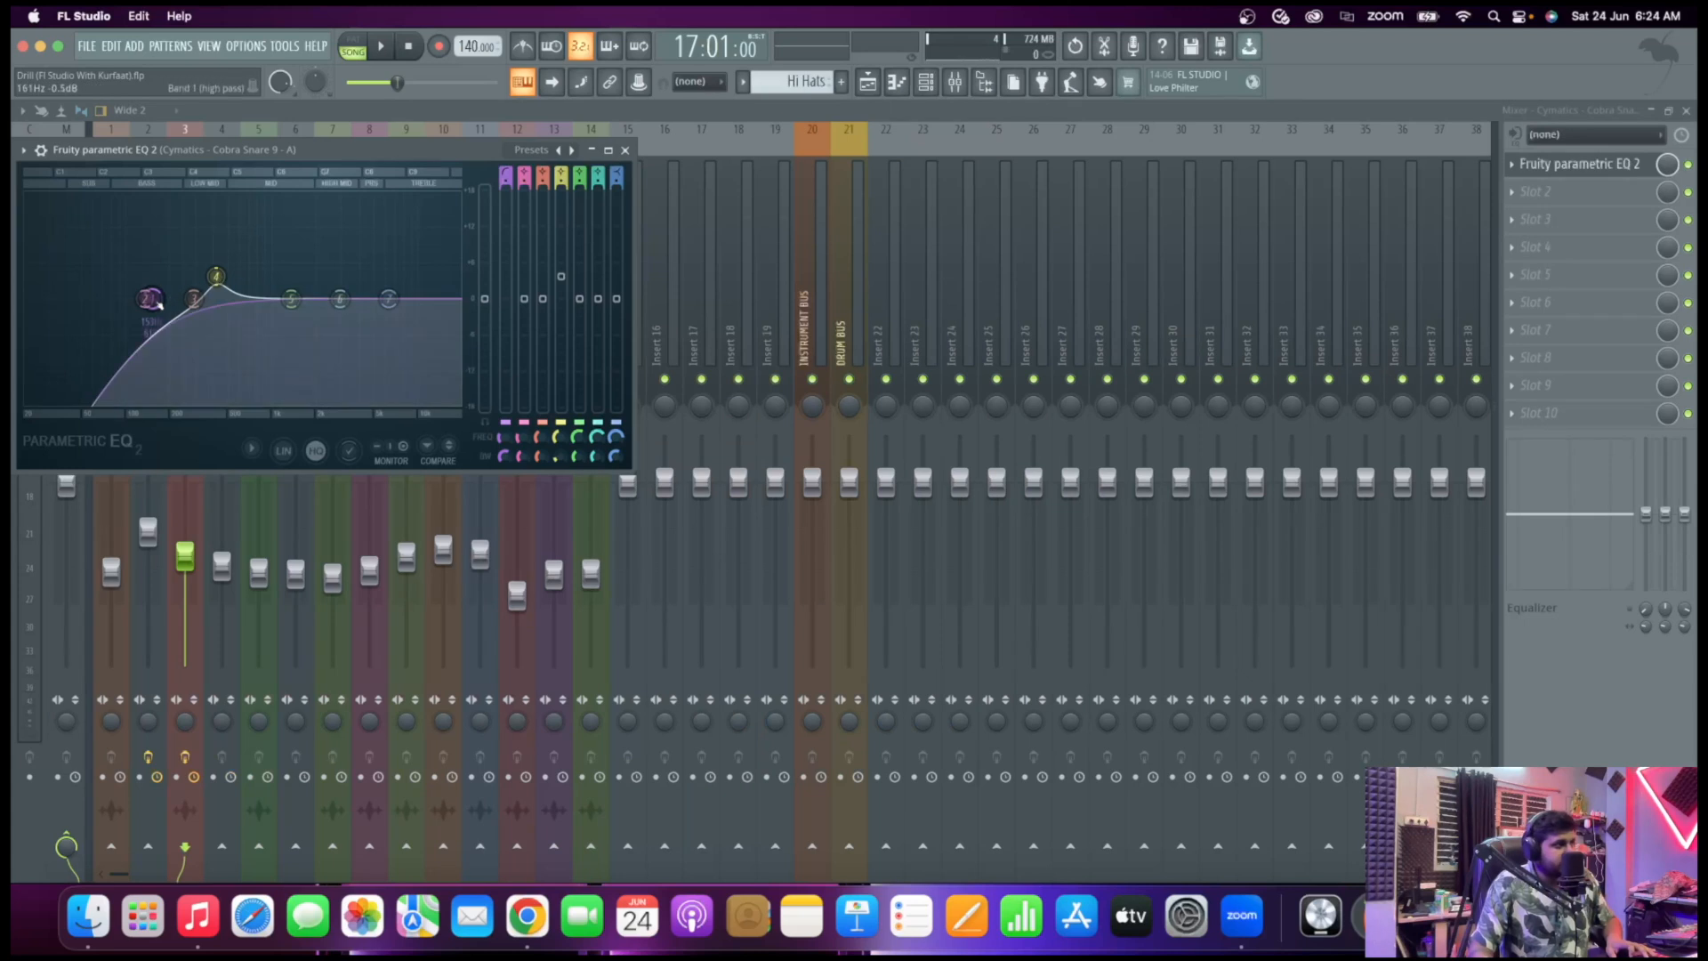
Raise the snare EQ's band 1 cutoff to about 172 Hz and set its order to Steep 4
key(space)
key(space)
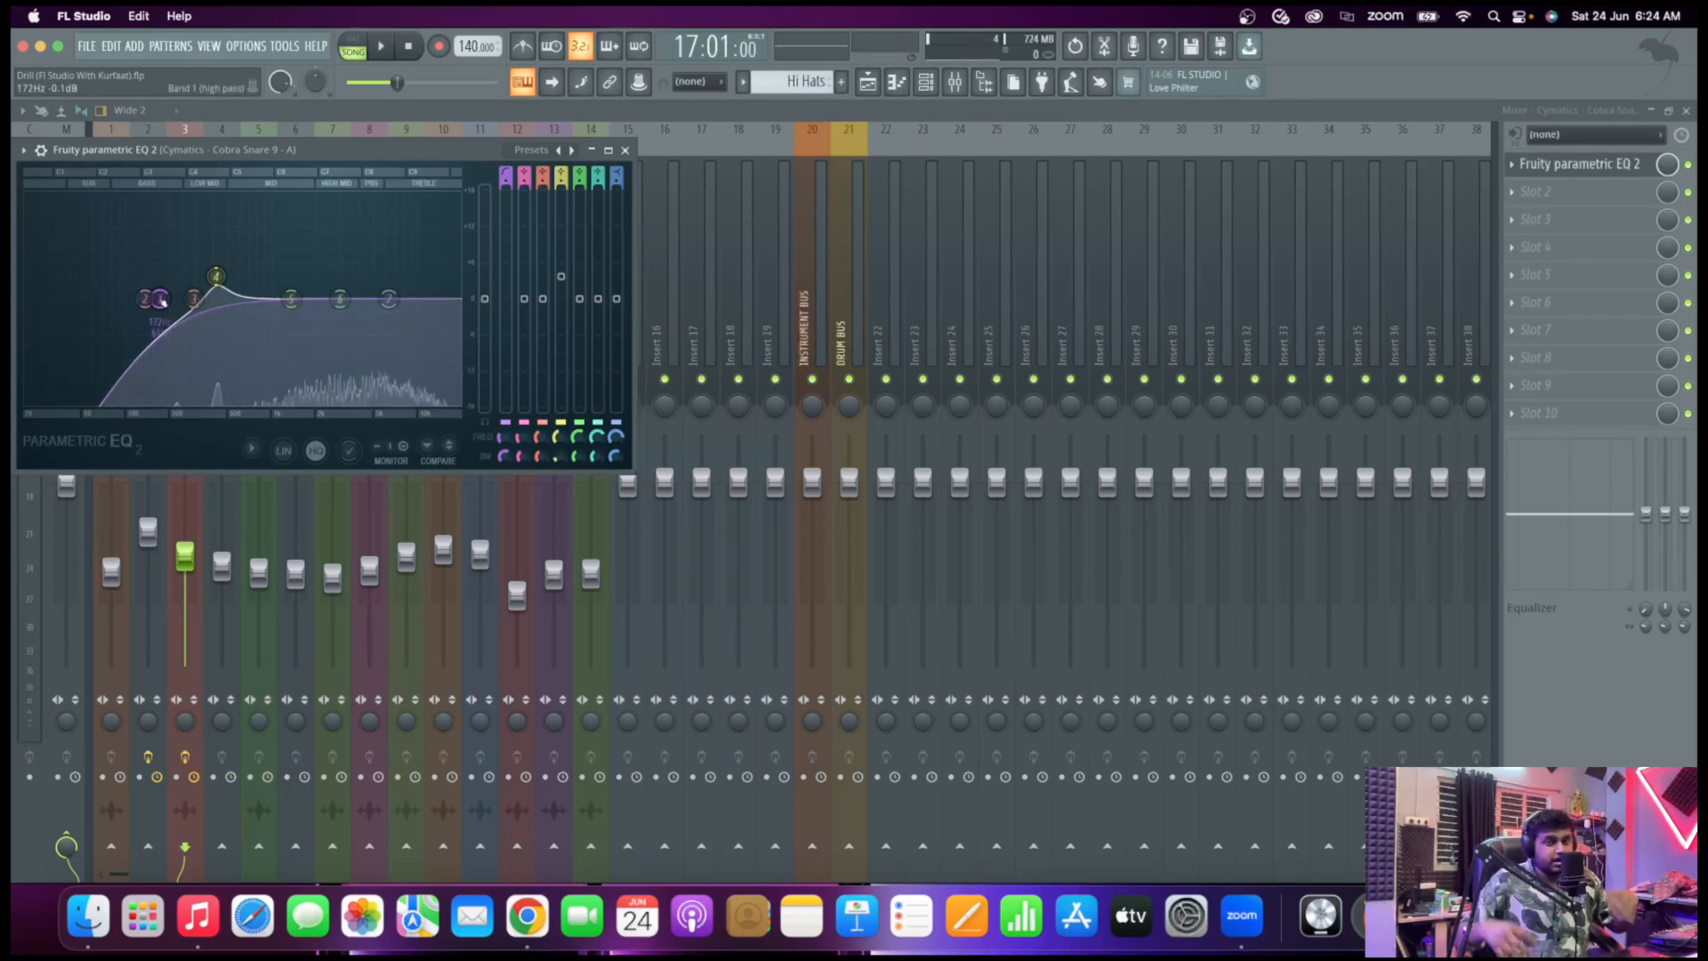
right_click(571, 151)
click(434, 153)
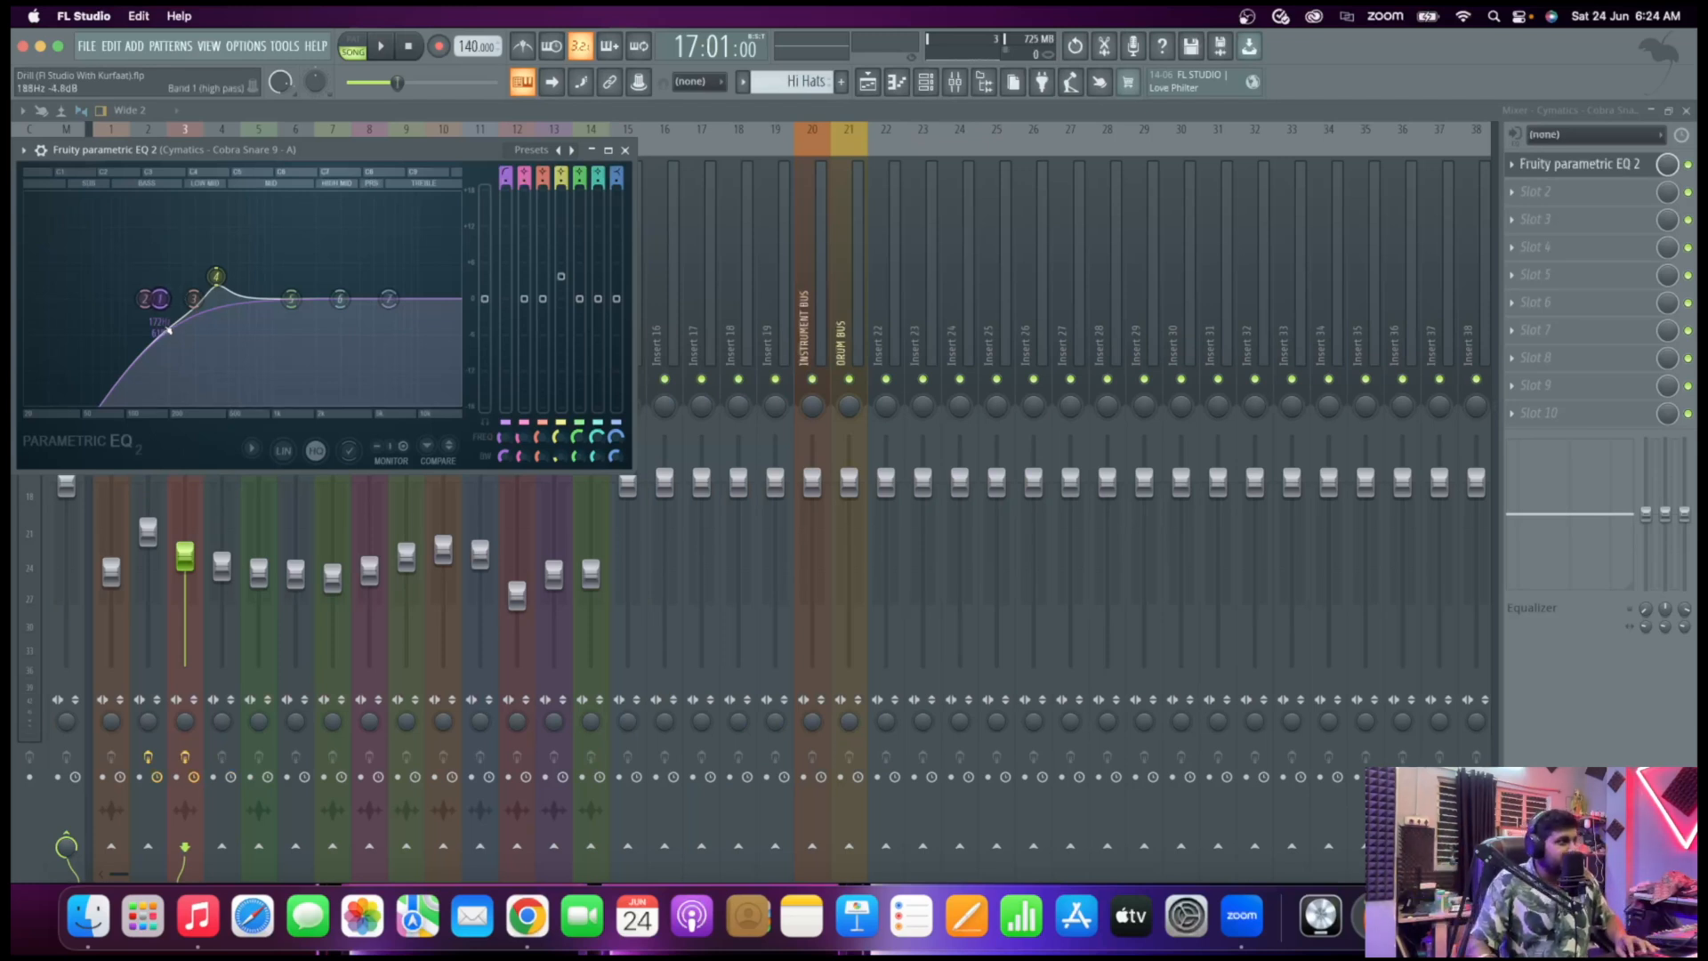
key(space)
right_click(158, 300)
mouse_move(186, 362)
click(237, 398)
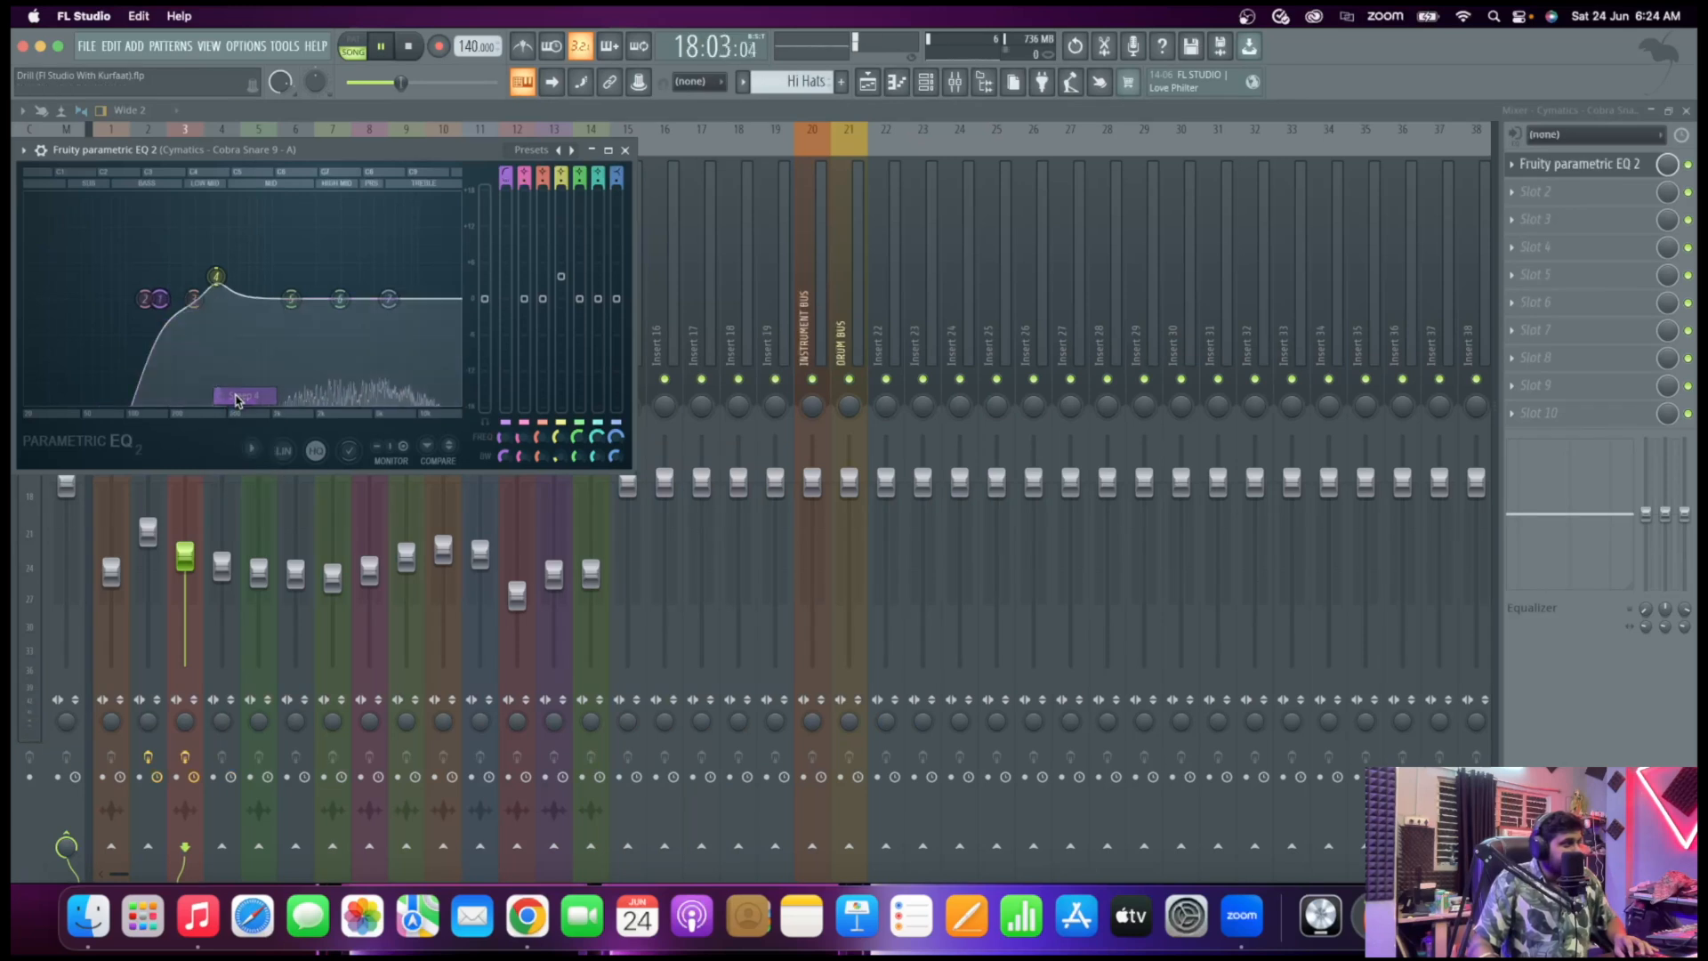
key(space)
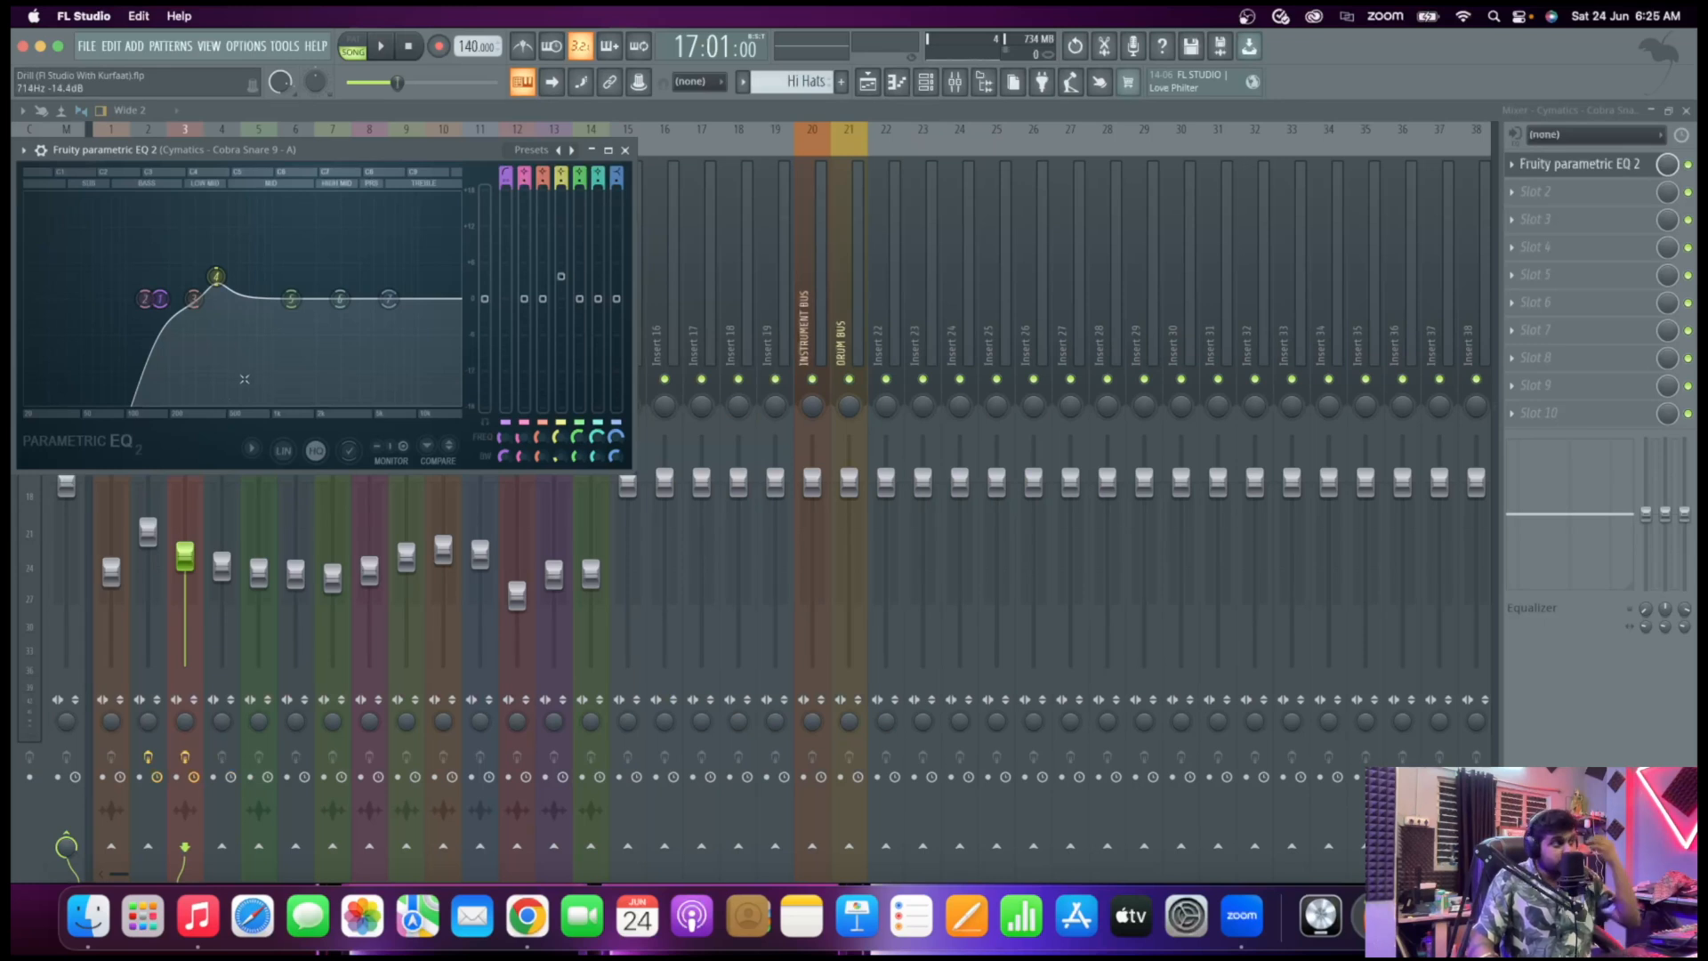
Change band 7 of the snare EQ to Low pass, raise its cutoff to the top treble range, and close the EQ window
key(space)
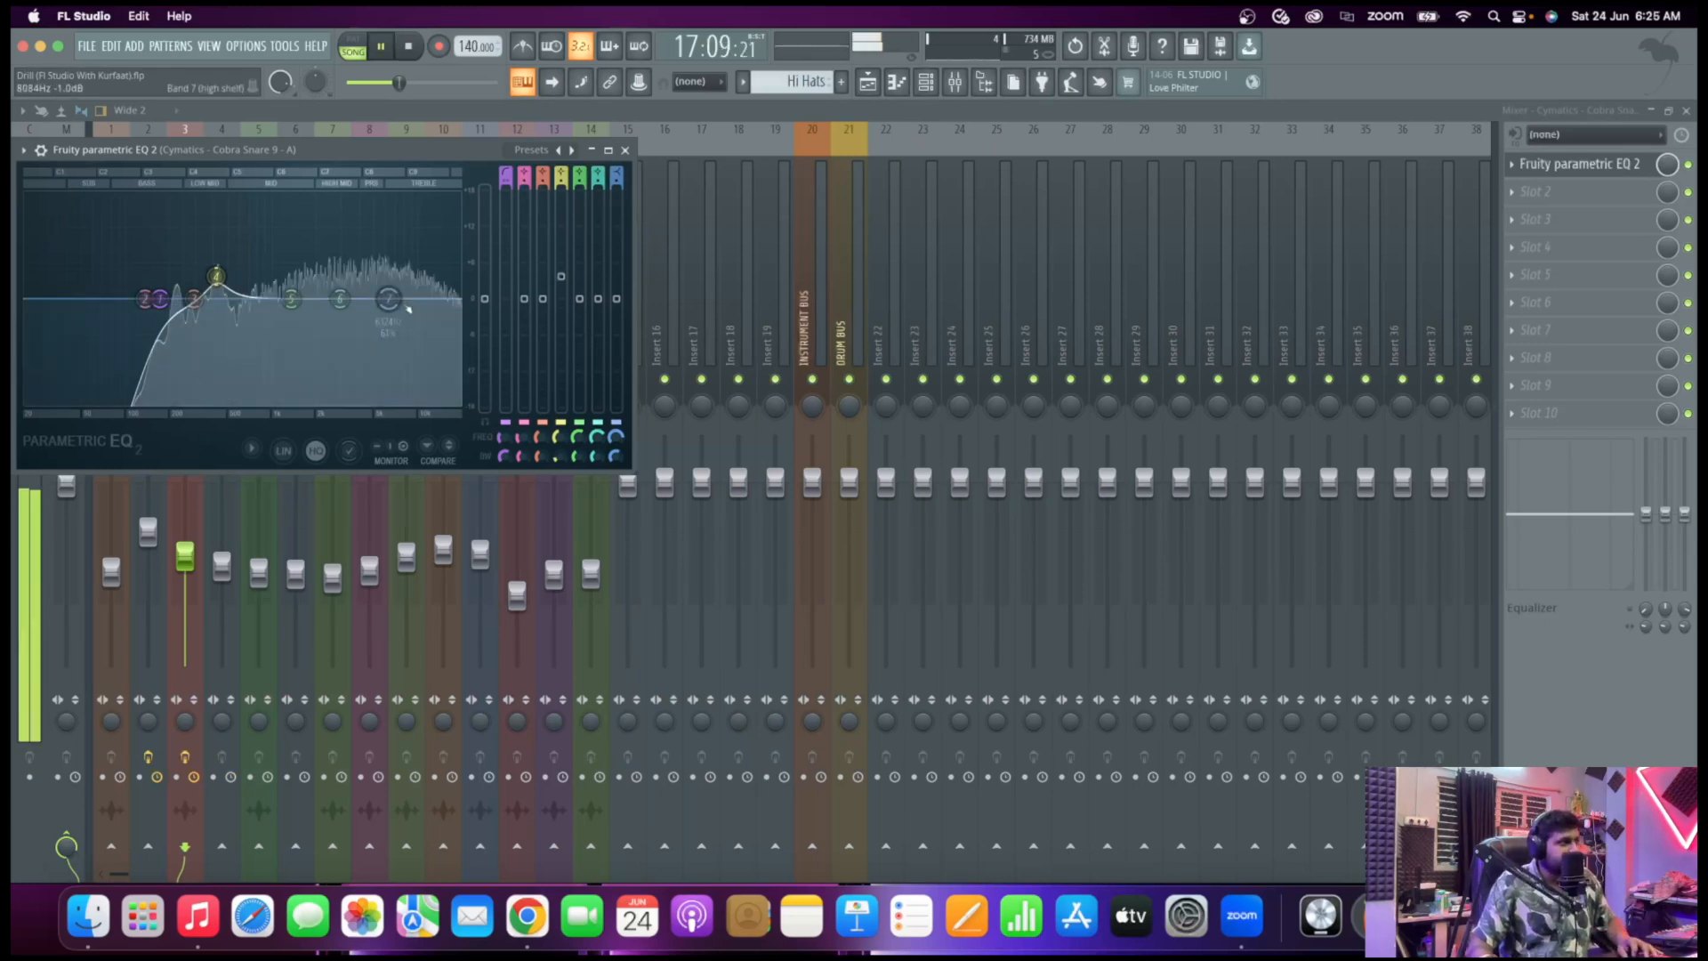
right_click(388, 299)
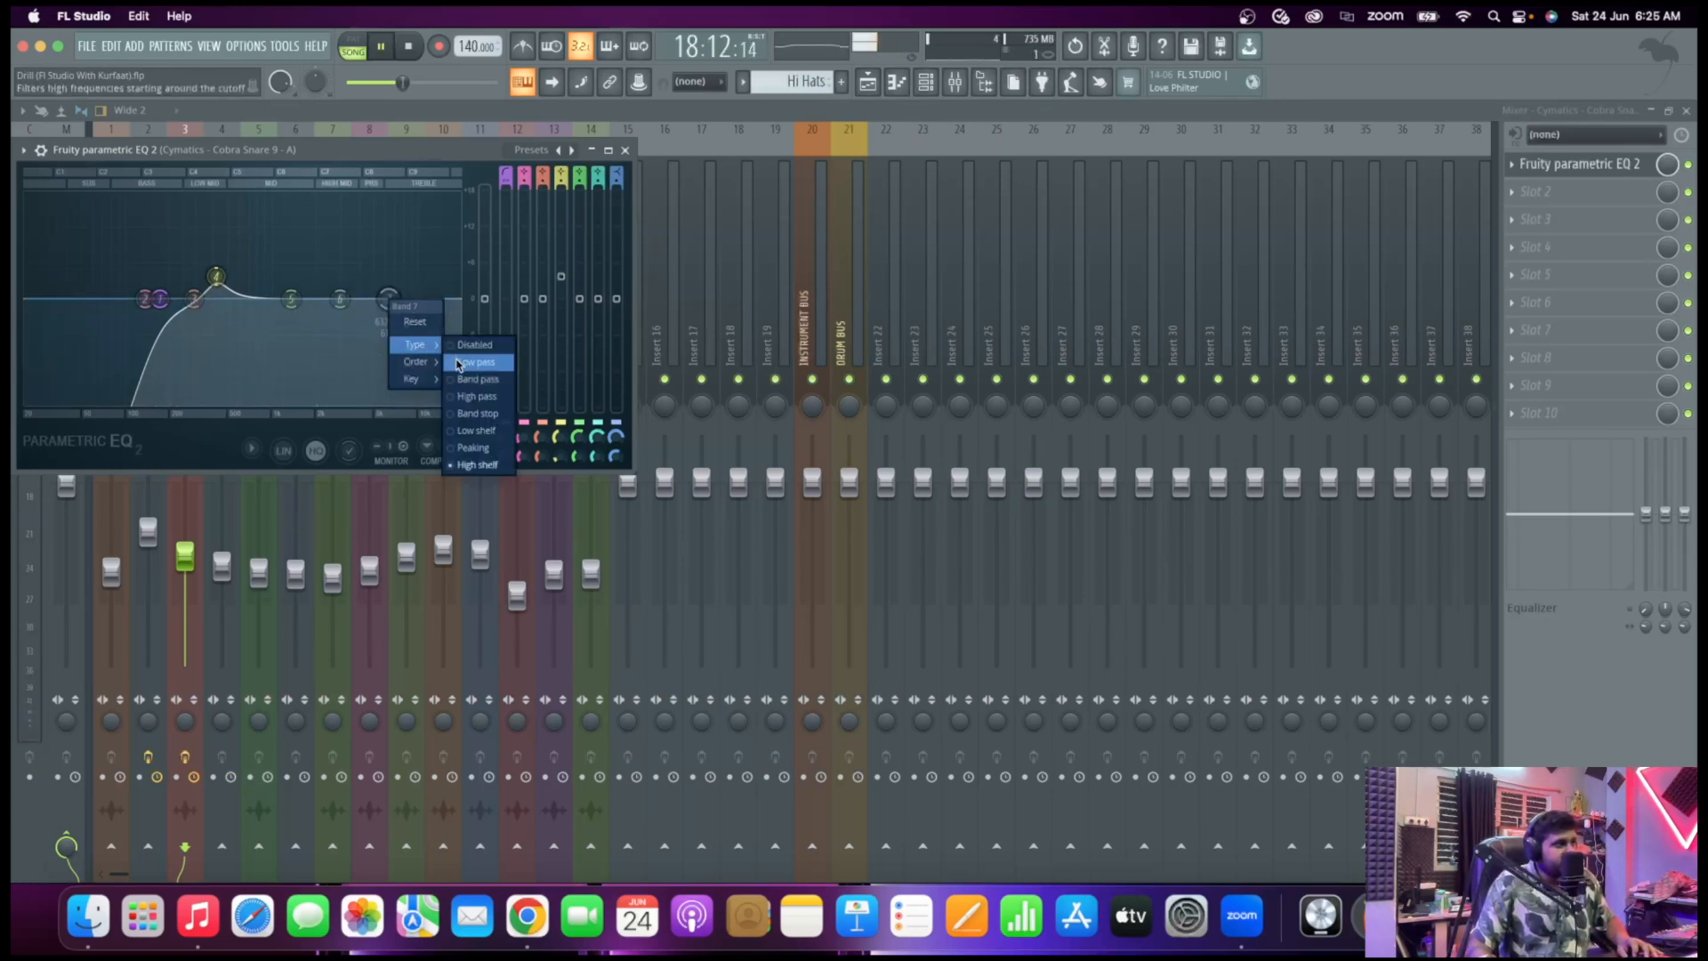
click(466, 362)
drag(388, 298, 451, 298)
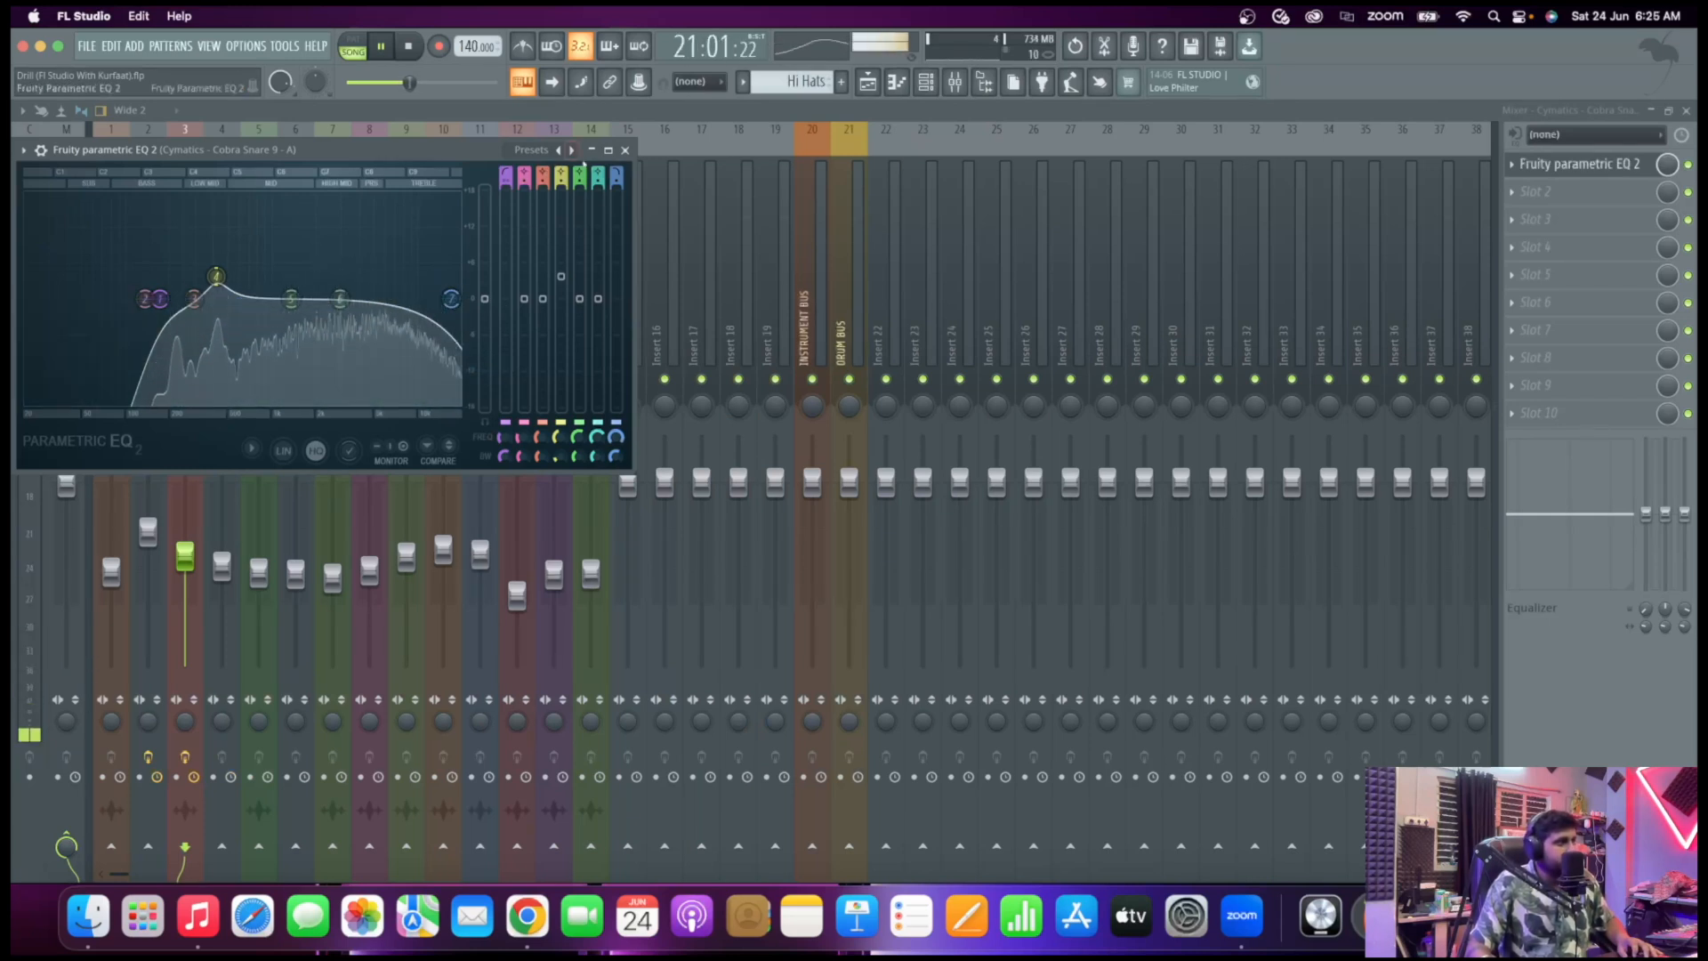
key(space)
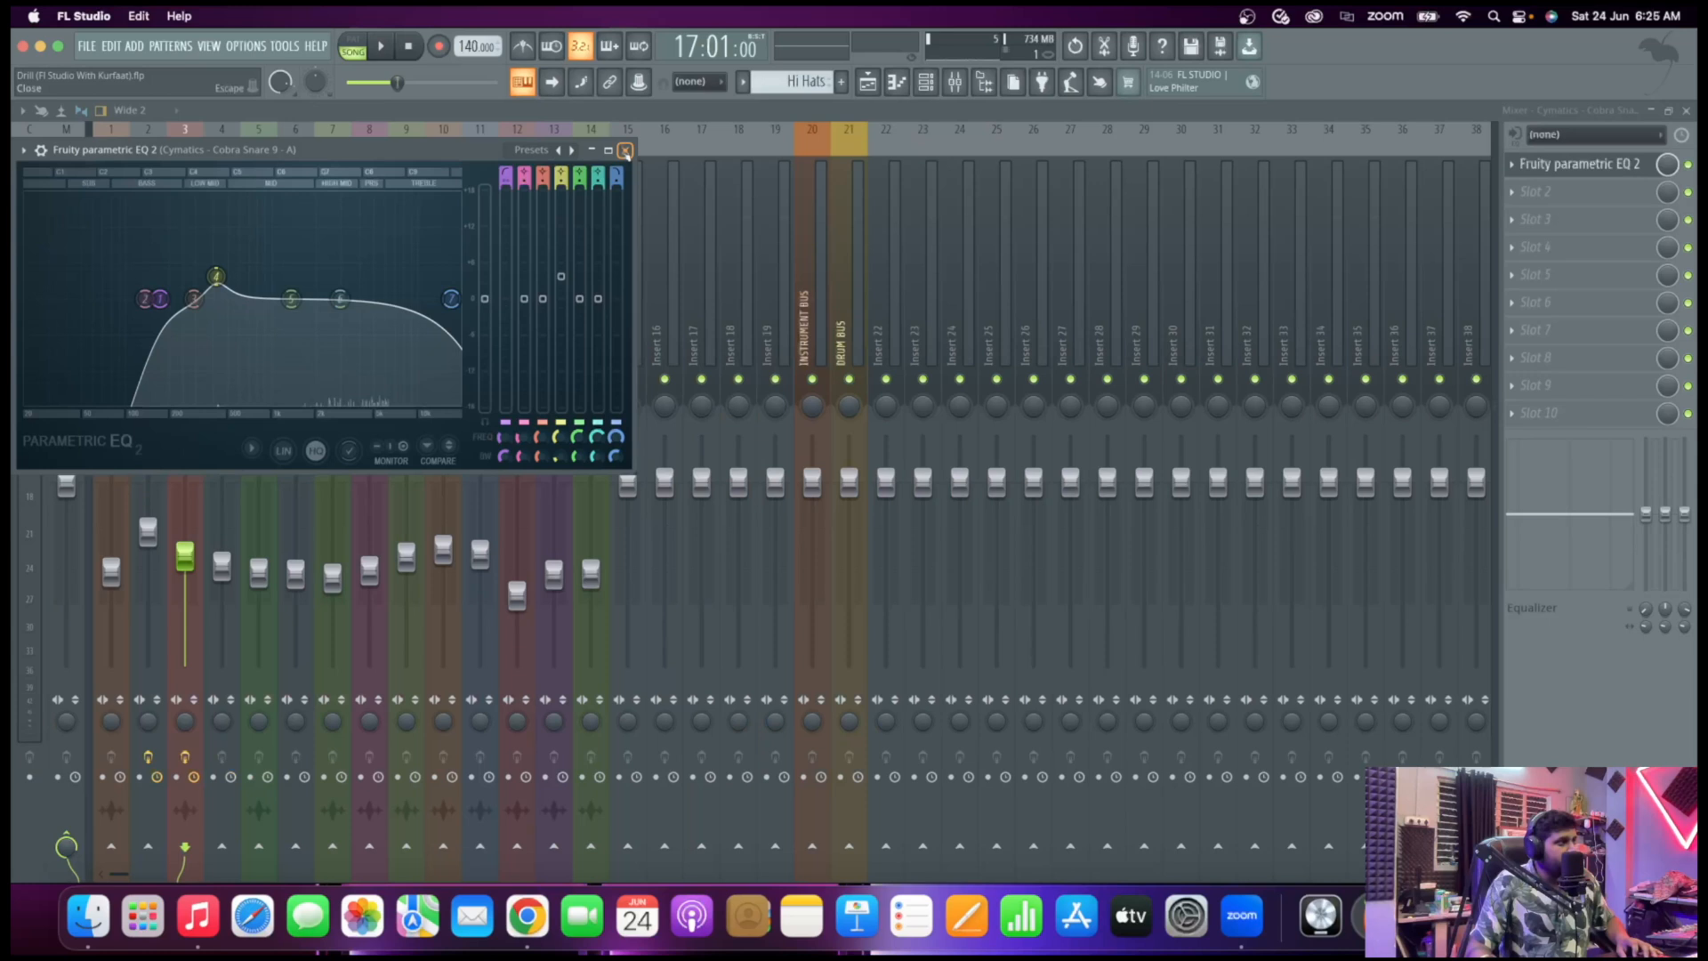
click(625, 151)
click(205, 281)
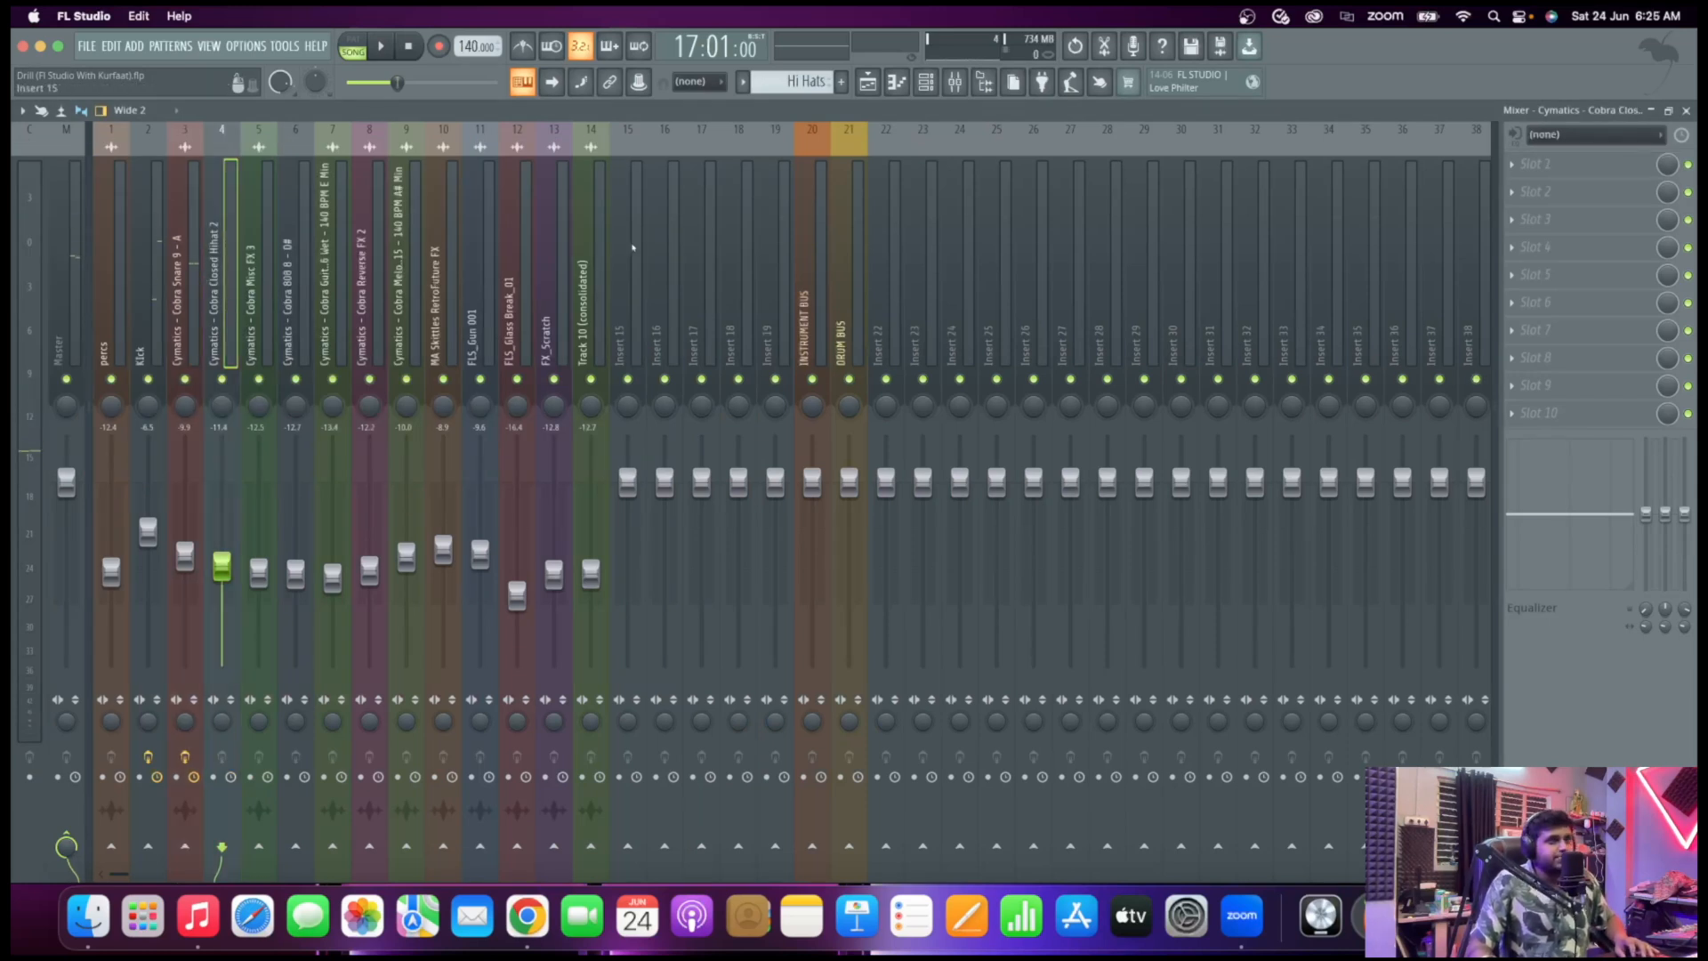
key(space)
click(1534, 169)
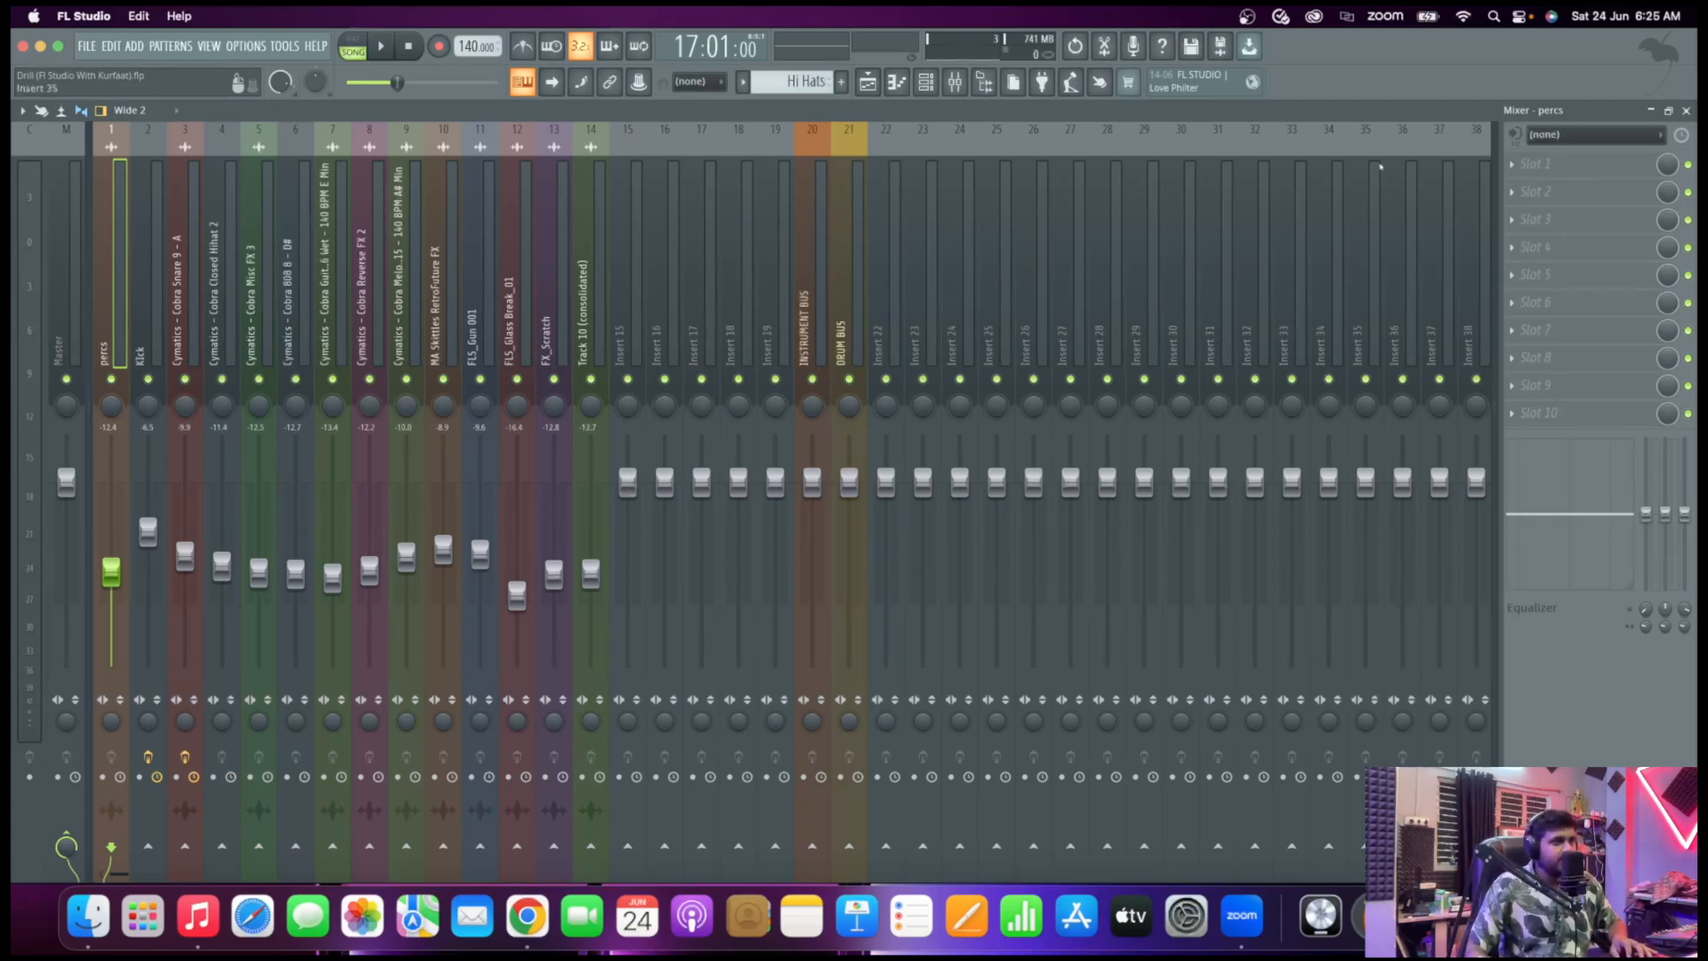
Load Fruity Parametric EQ 2 into the first effect slot of the percs track while the beat plays
key(space)
click(1535, 163)
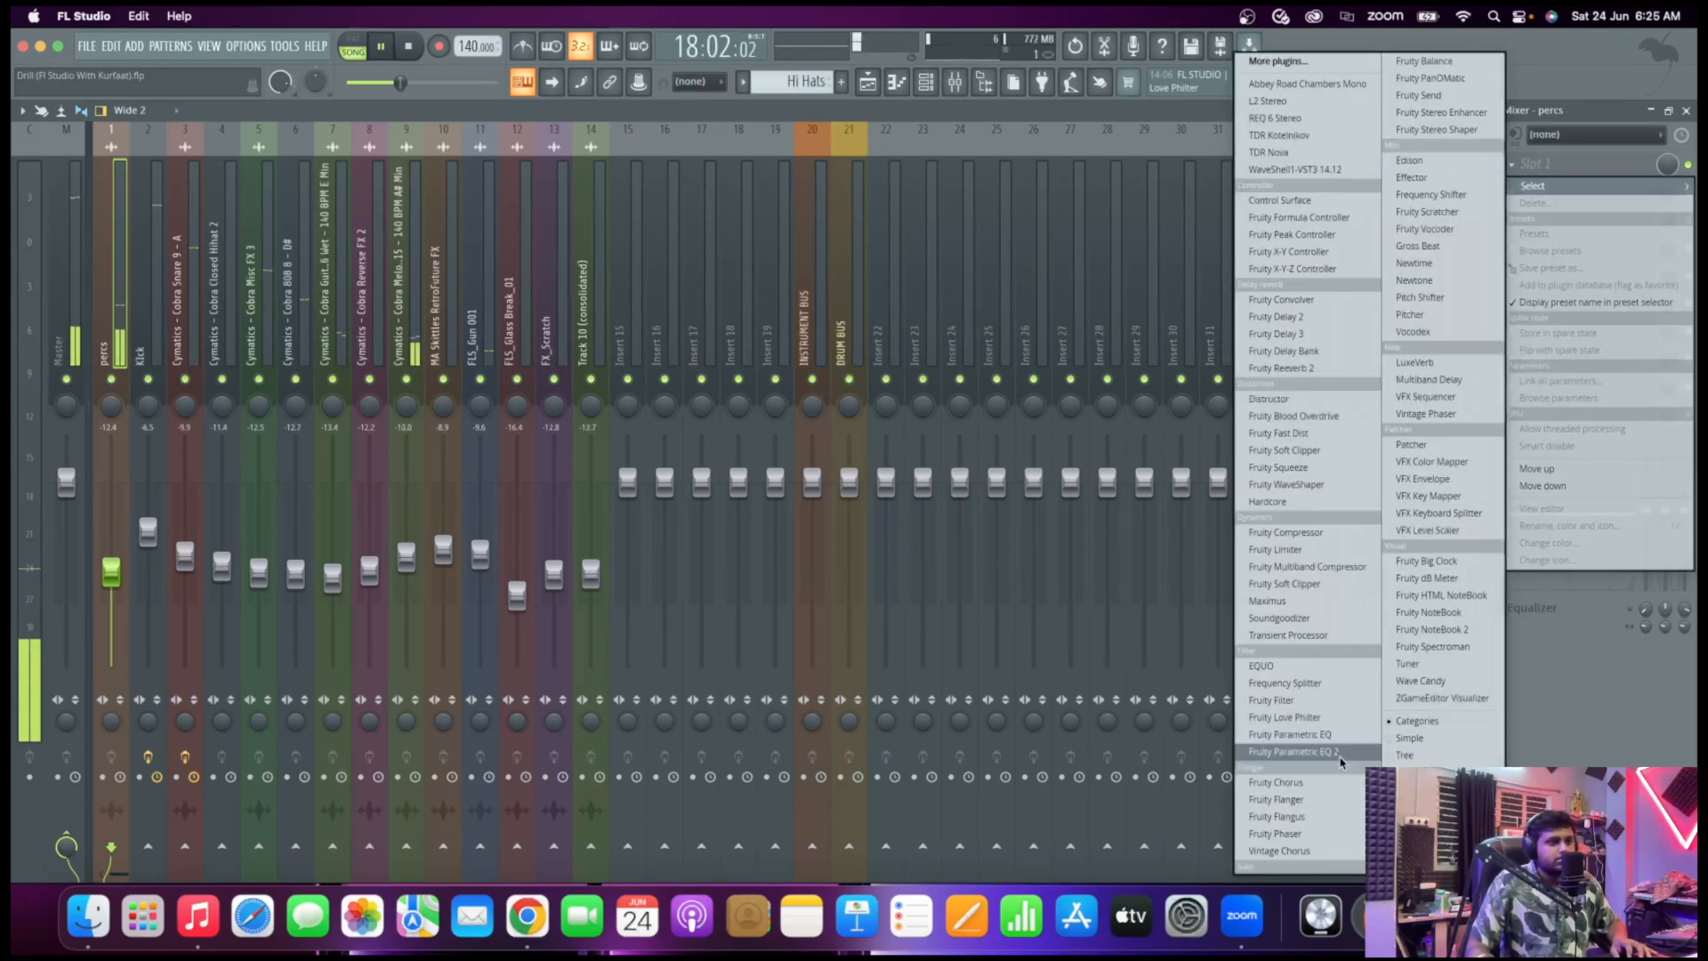
click(1295, 752)
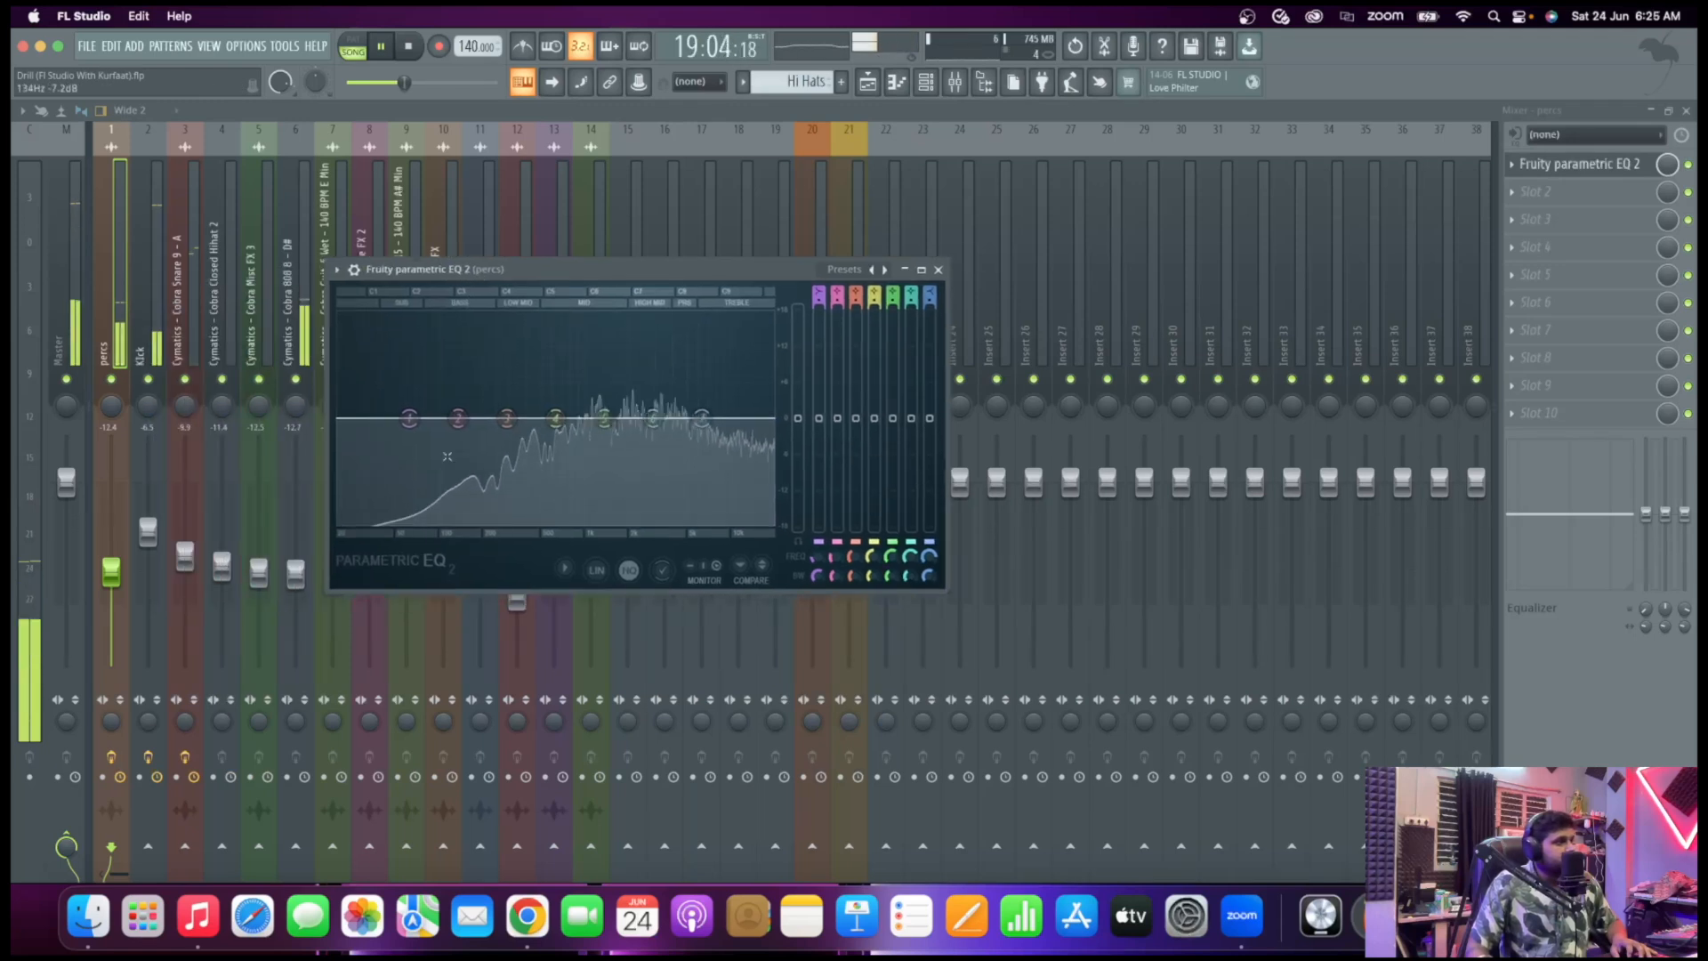
Change band 1 of the percs EQ to High pass with its cutoff in the low mids, and dip band 3 slightly
key(space)
right_click(409, 420)
mouse_move(435, 464)
click(509, 516)
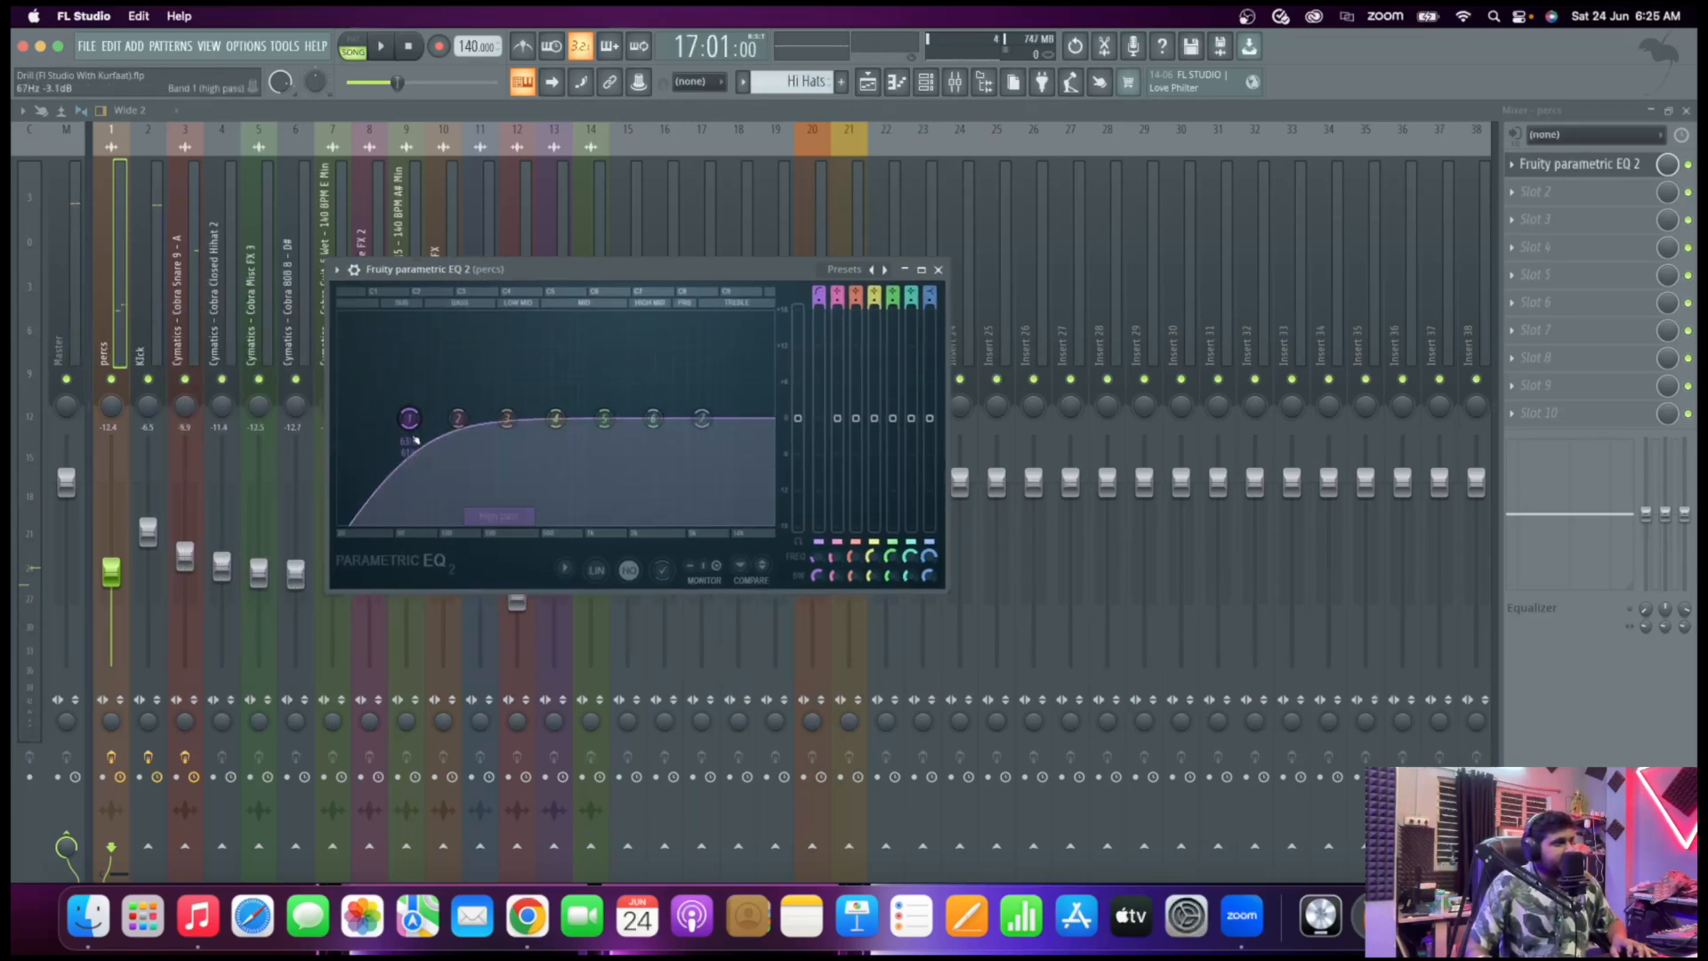
key(space)
drag(410, 419, 494, 430)
Boost band 5 of the percs EQ moderately in the mid range and adjust its bandwidth
mouse_move(603, 418)
mouse_down()
mouse_move(592, 379)
mouse_move(600, 394)
mouse_up()
scroll(599, 384, down, 4)
key(space)
Change band 7 of the percs EQ to Low pass, raise its cutoff to the upper treble, and close the EQ window
right_click(702, 419)
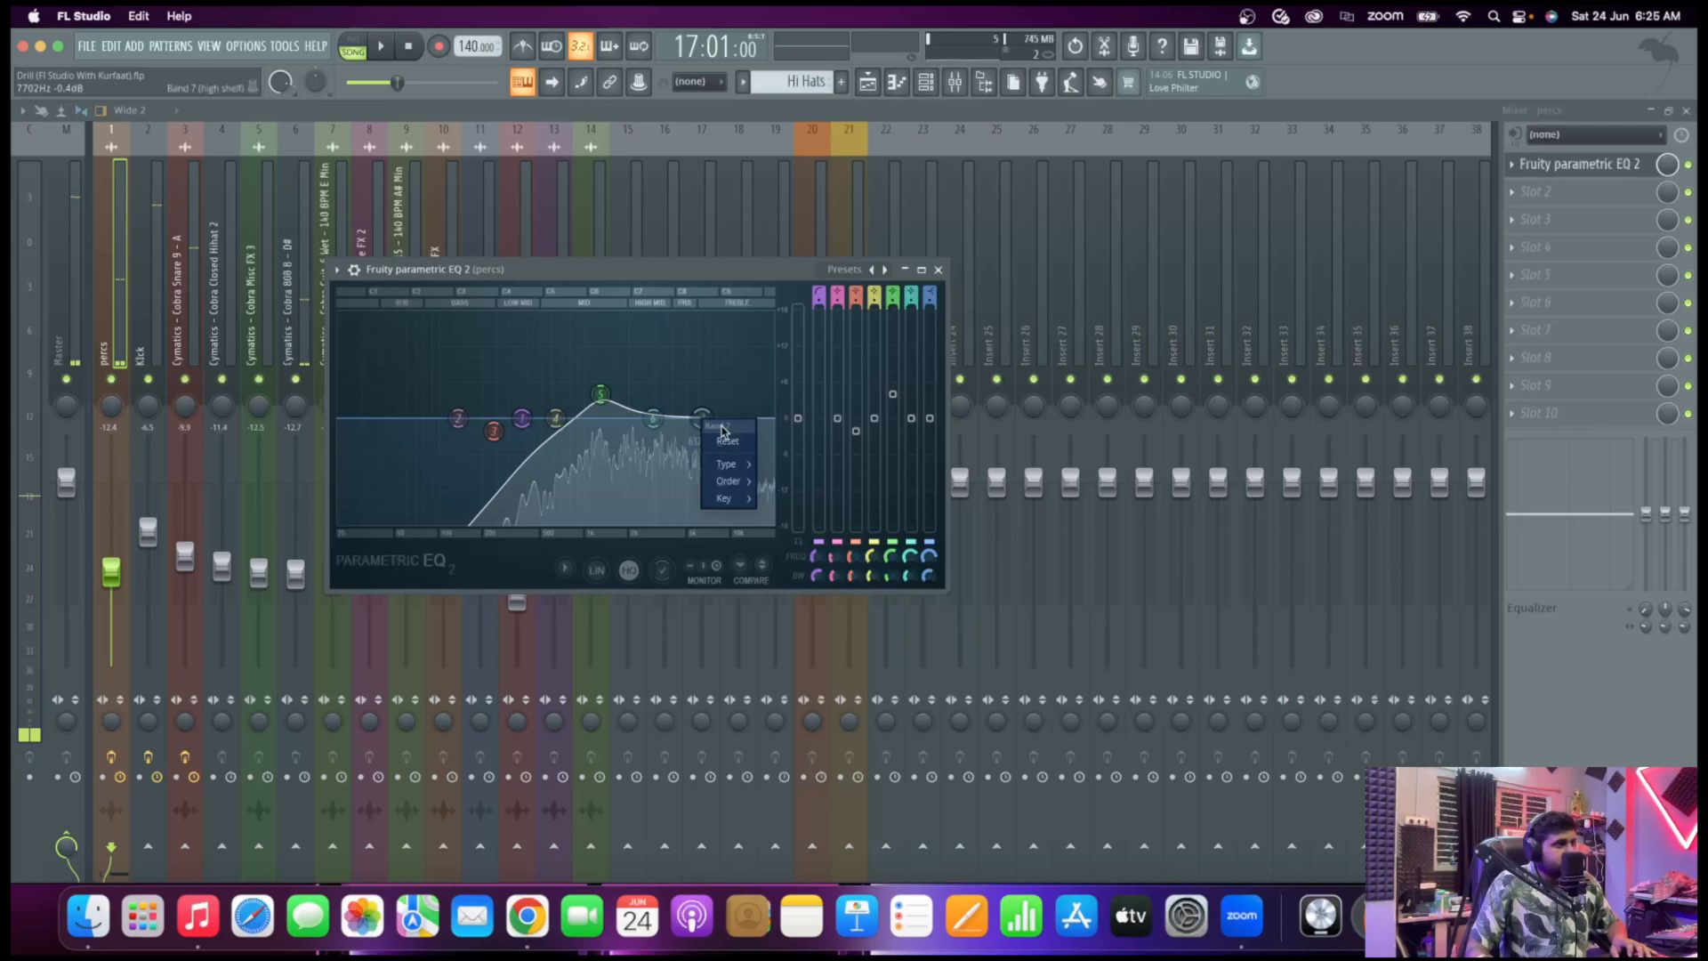
mouse_move(728, 463)
click(788, 479)
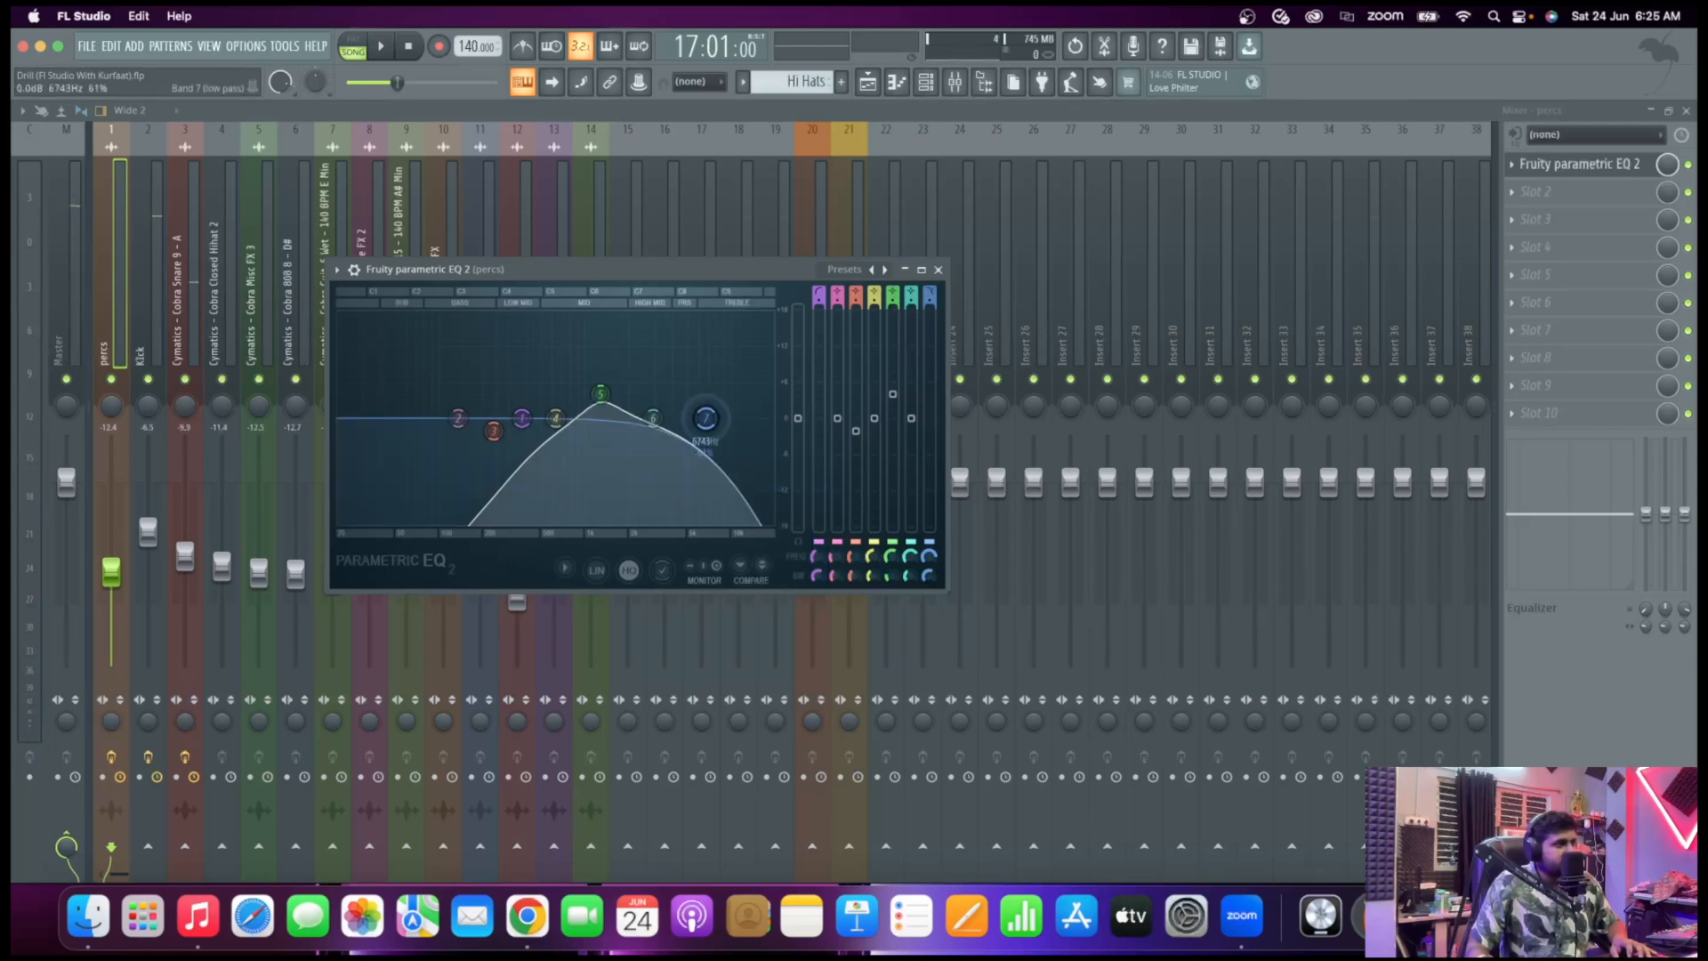
drag(705, 418, 757, 418)
key(space)
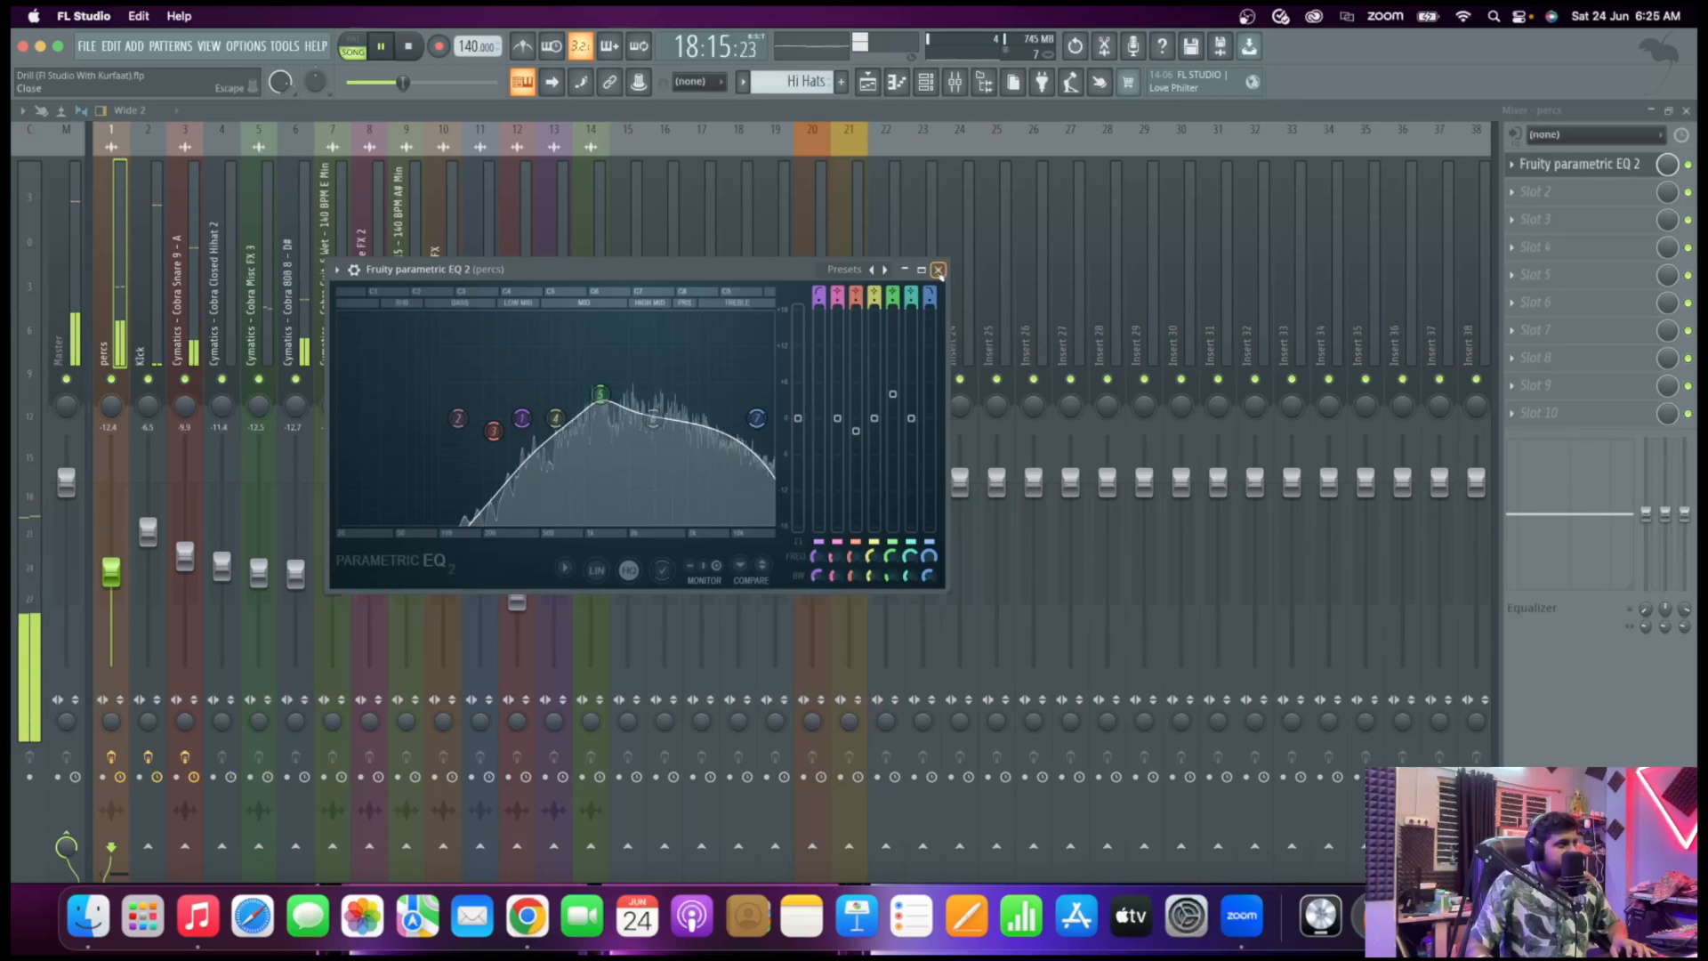
click(938, 271)
key(space)
Audition the Cobra 808 track on its own and within the full mix
click(322, 359)
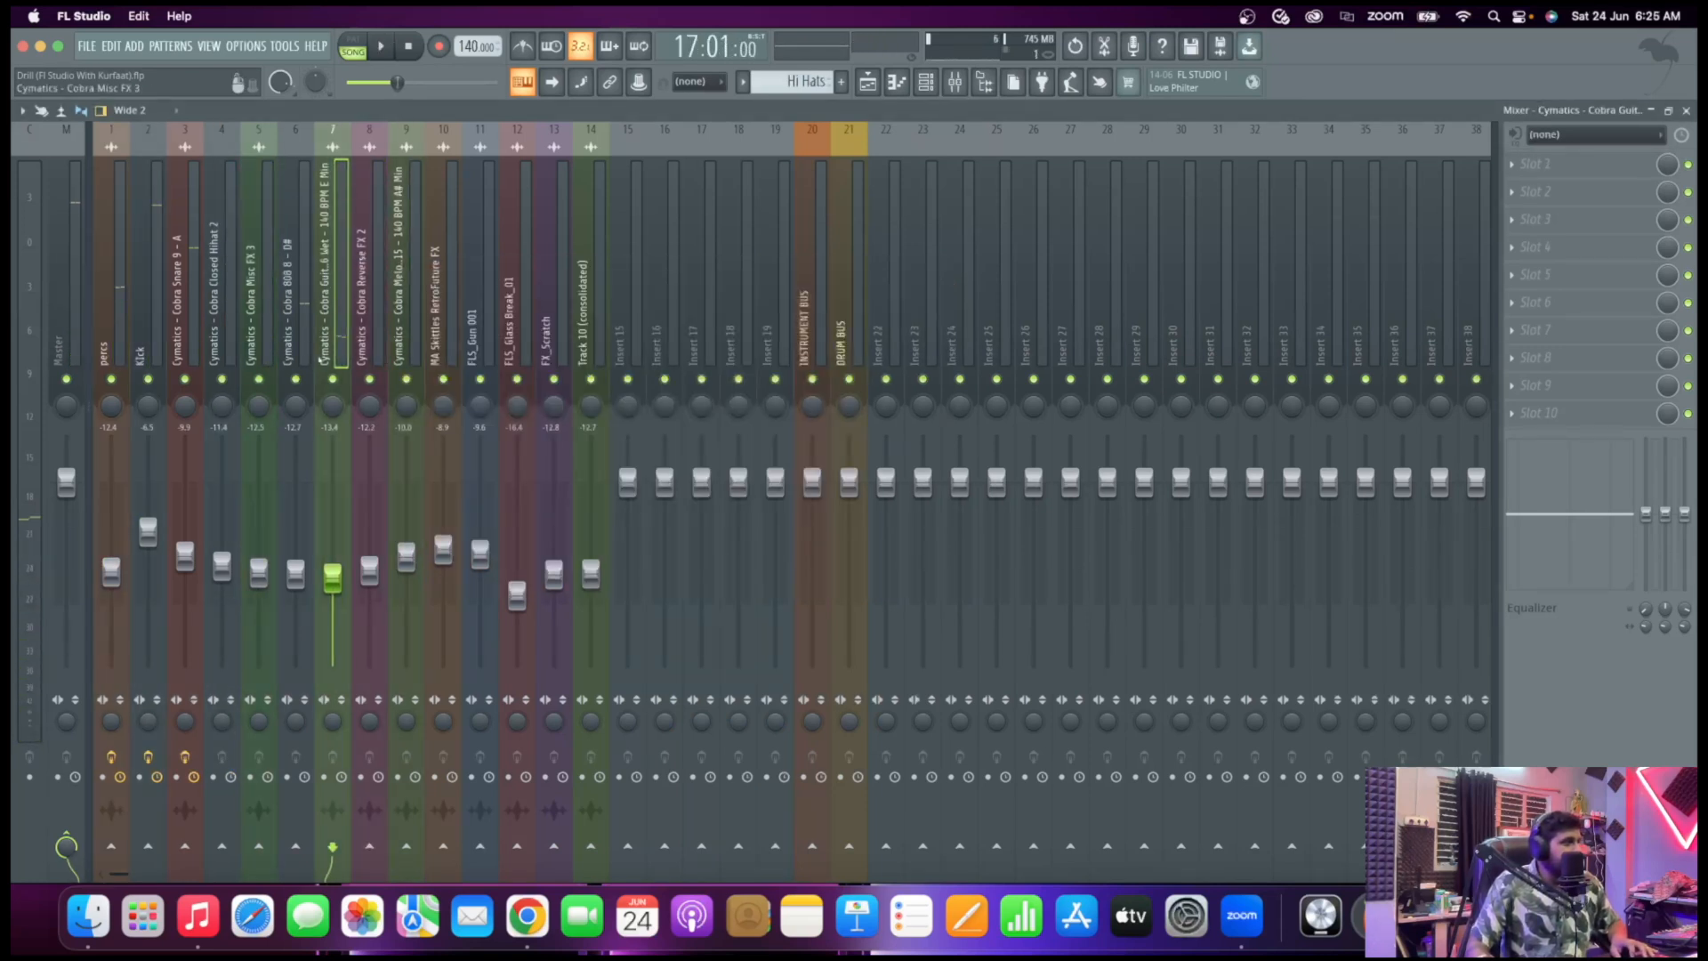
click(294, 347)
key(space)
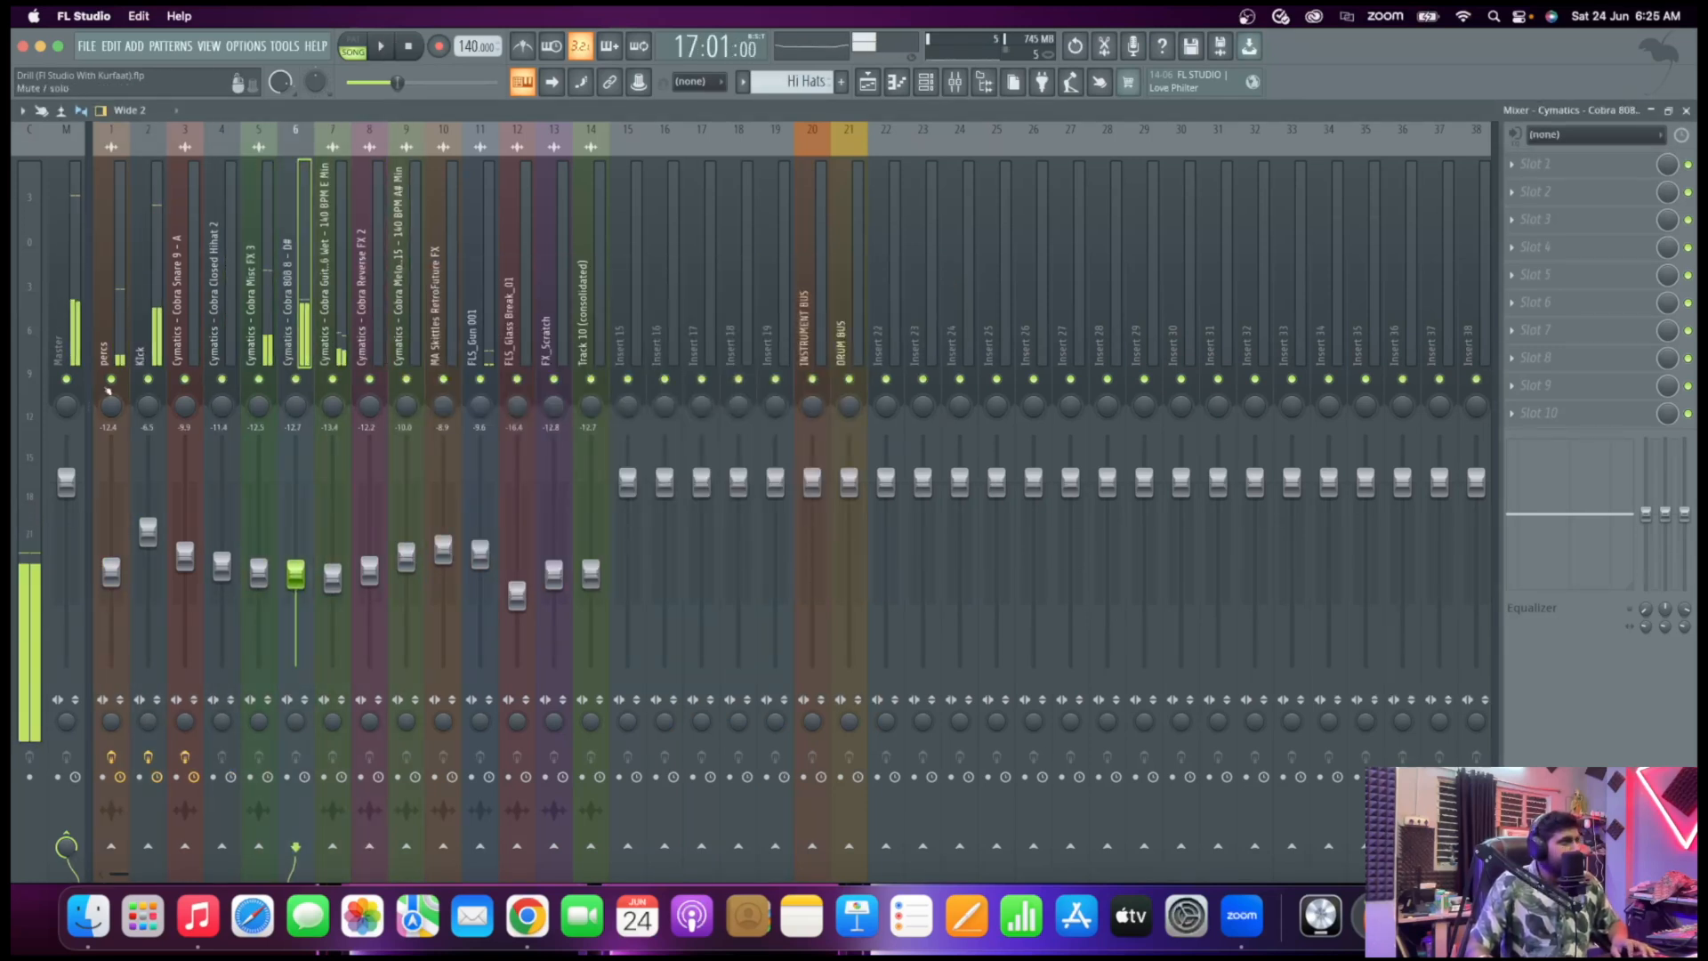
right_click(295, 379)
key(space)
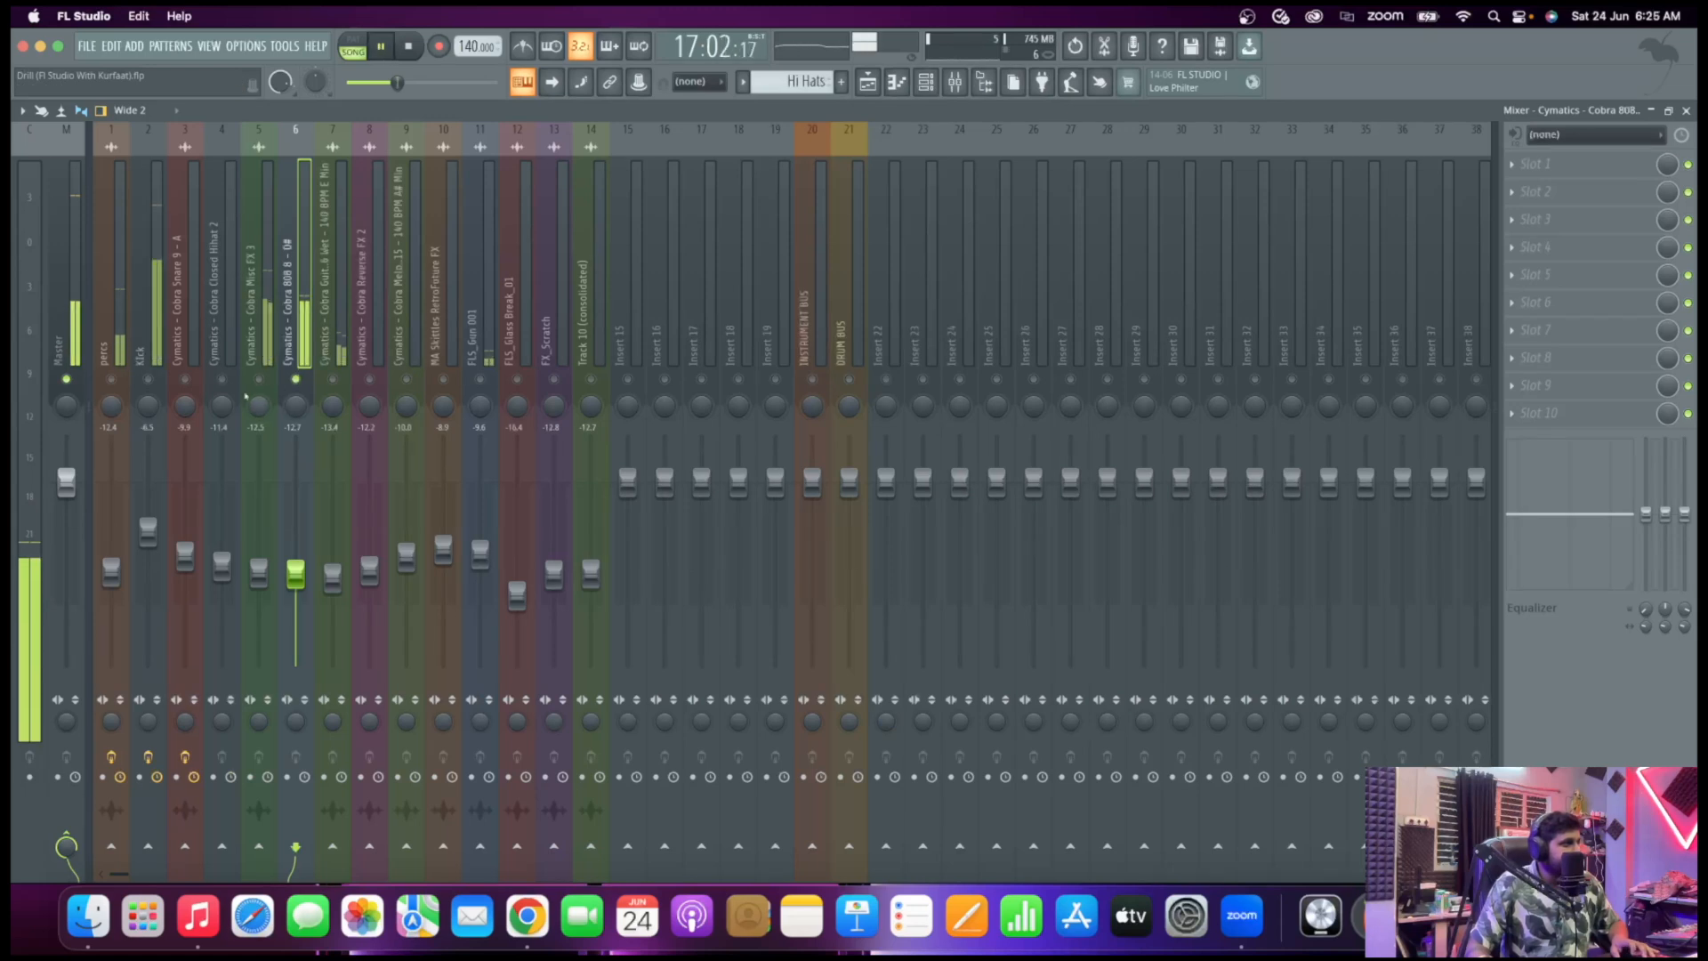
key(space)
right_click(296, 379)
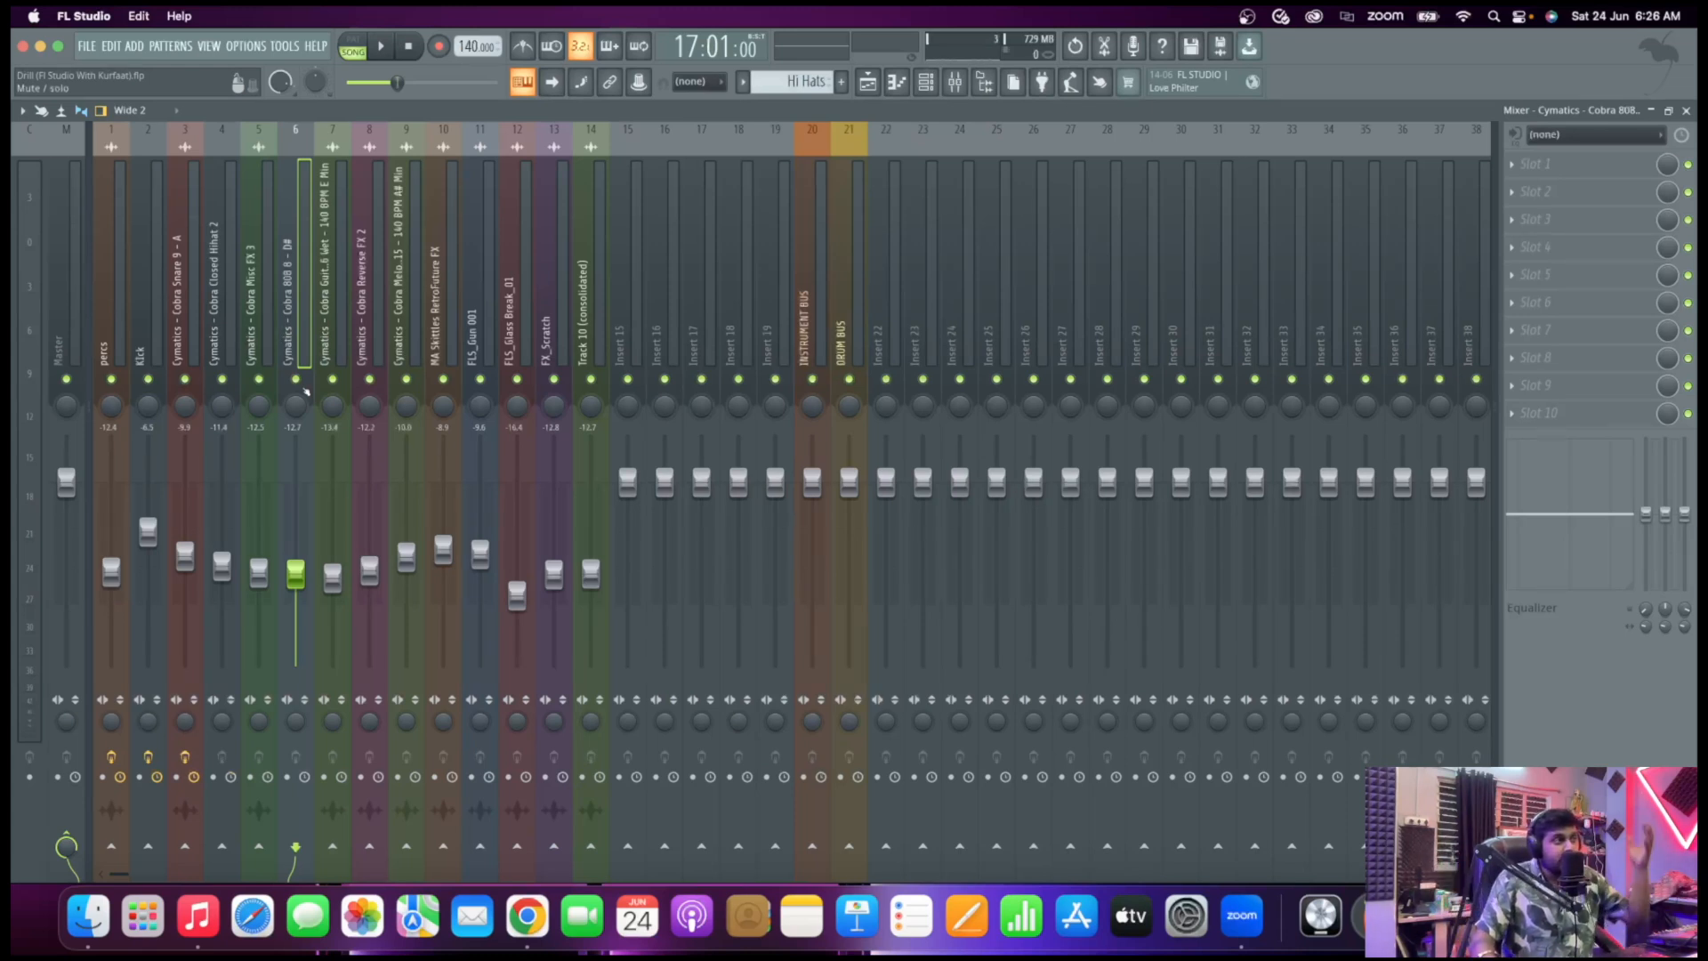
key(space)
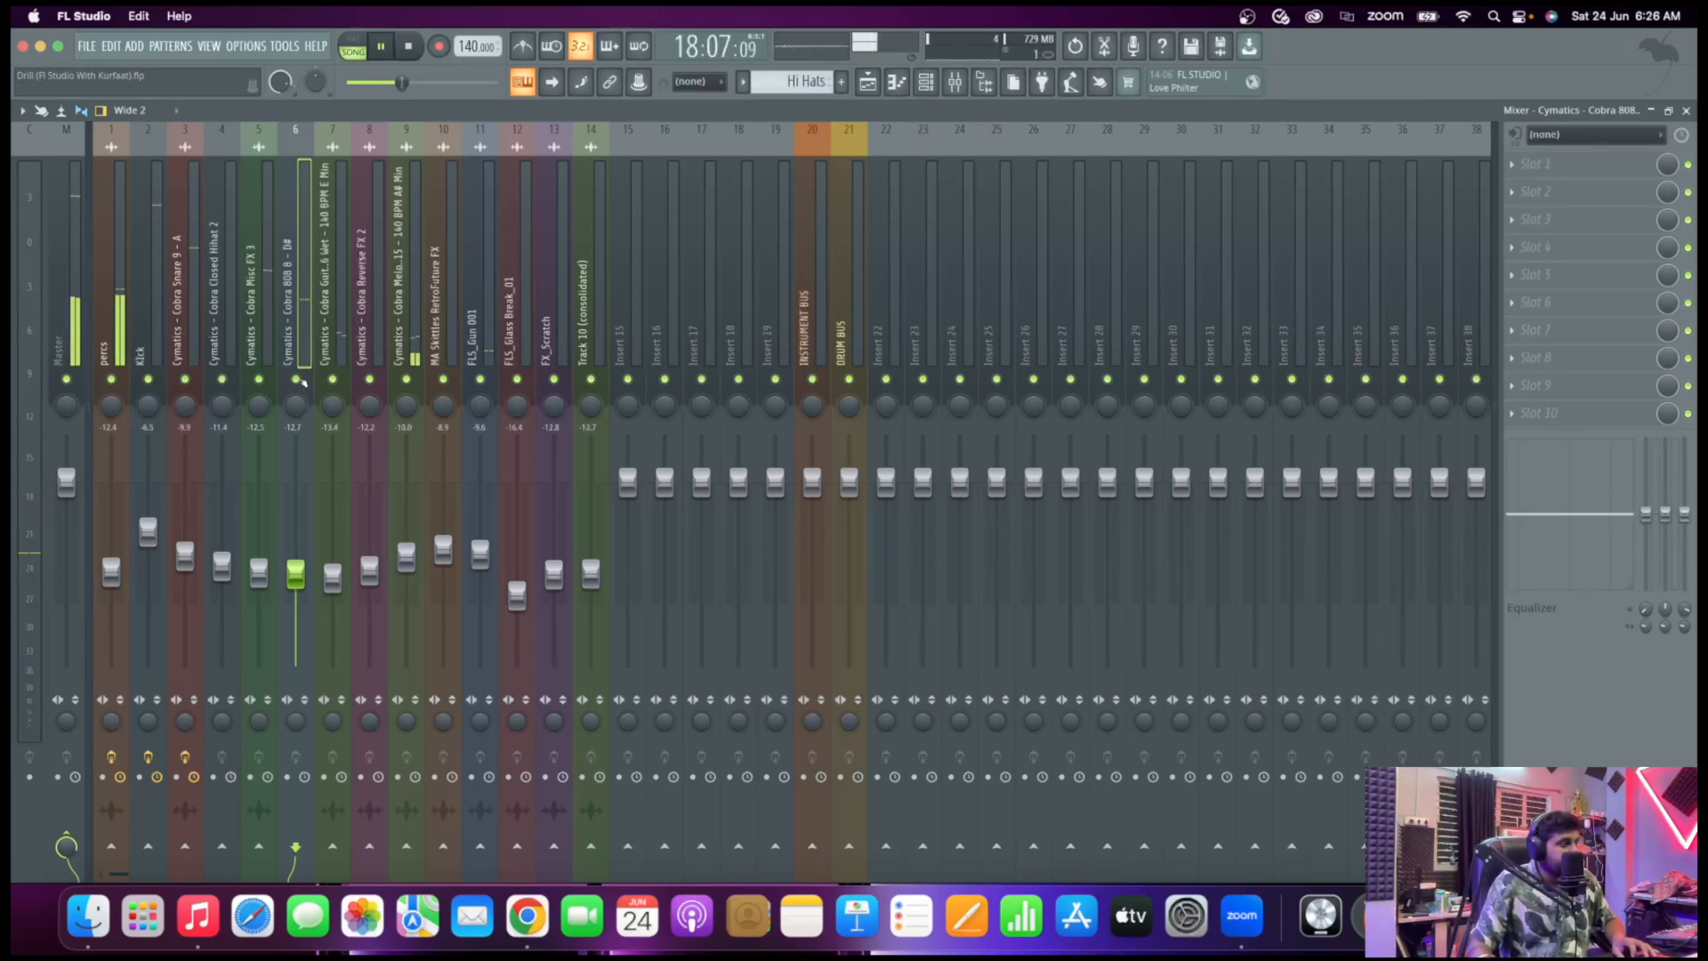
key(space)
Load Fruity Parametric EQ 2 on the Cobra 808 track and make band 7 a Low pass with its cutoff in the mids
click(1565, 164)
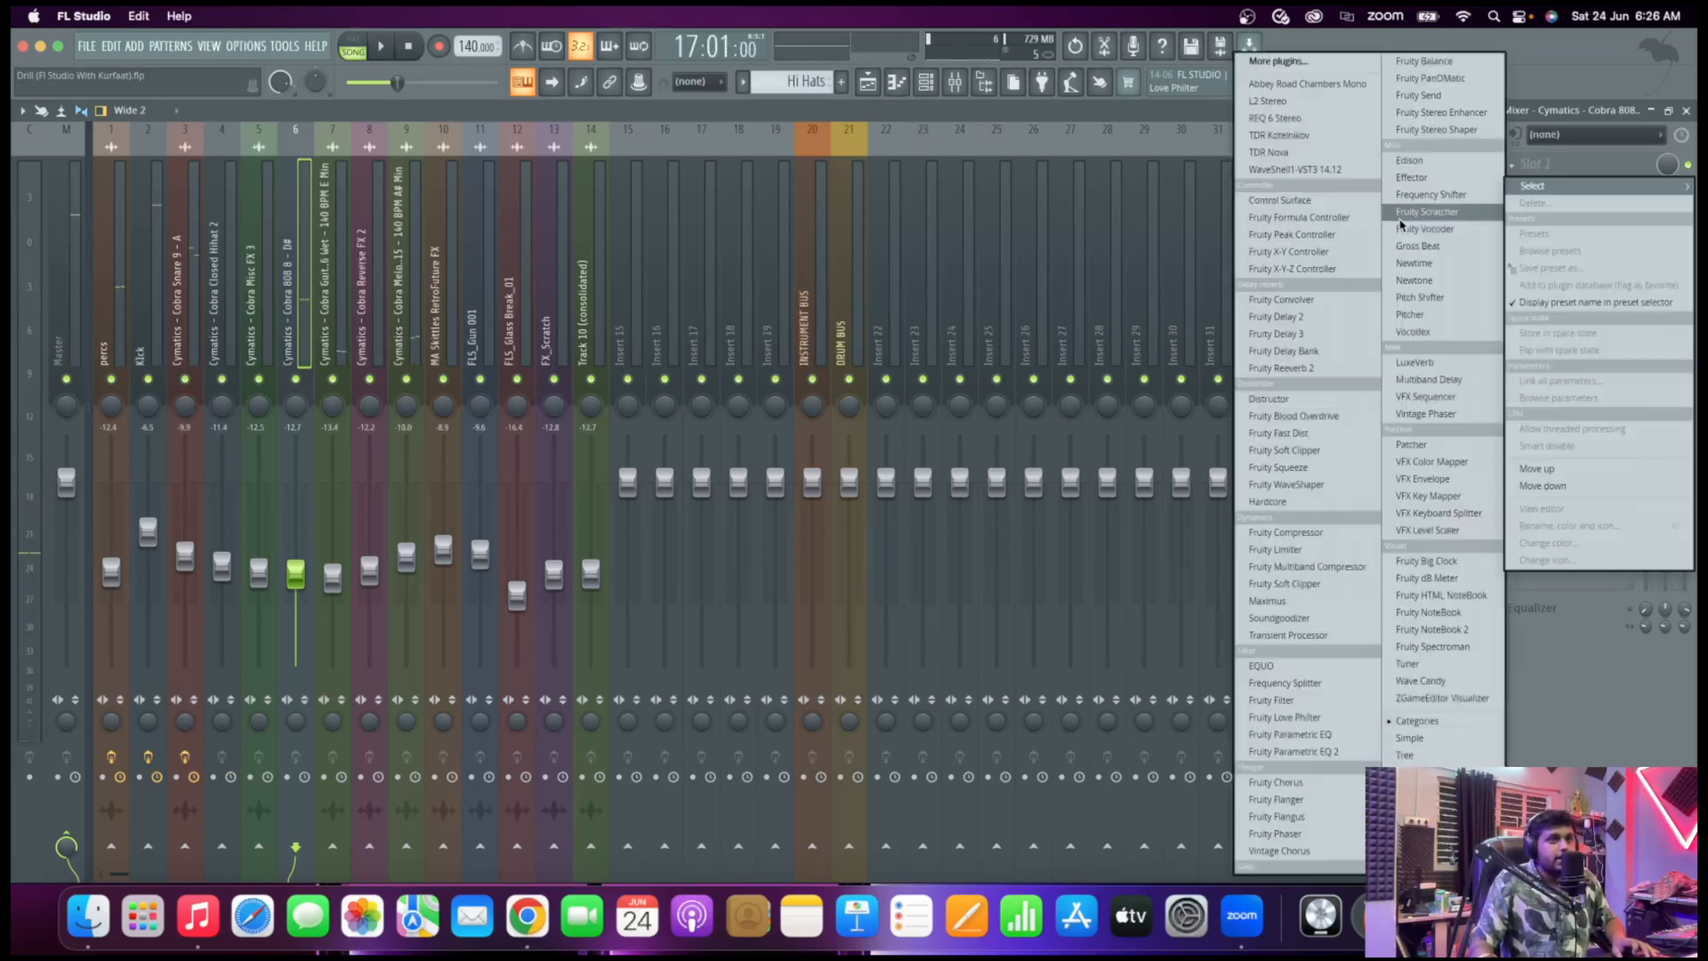
click(1310, 752)
right_click(434, 345)
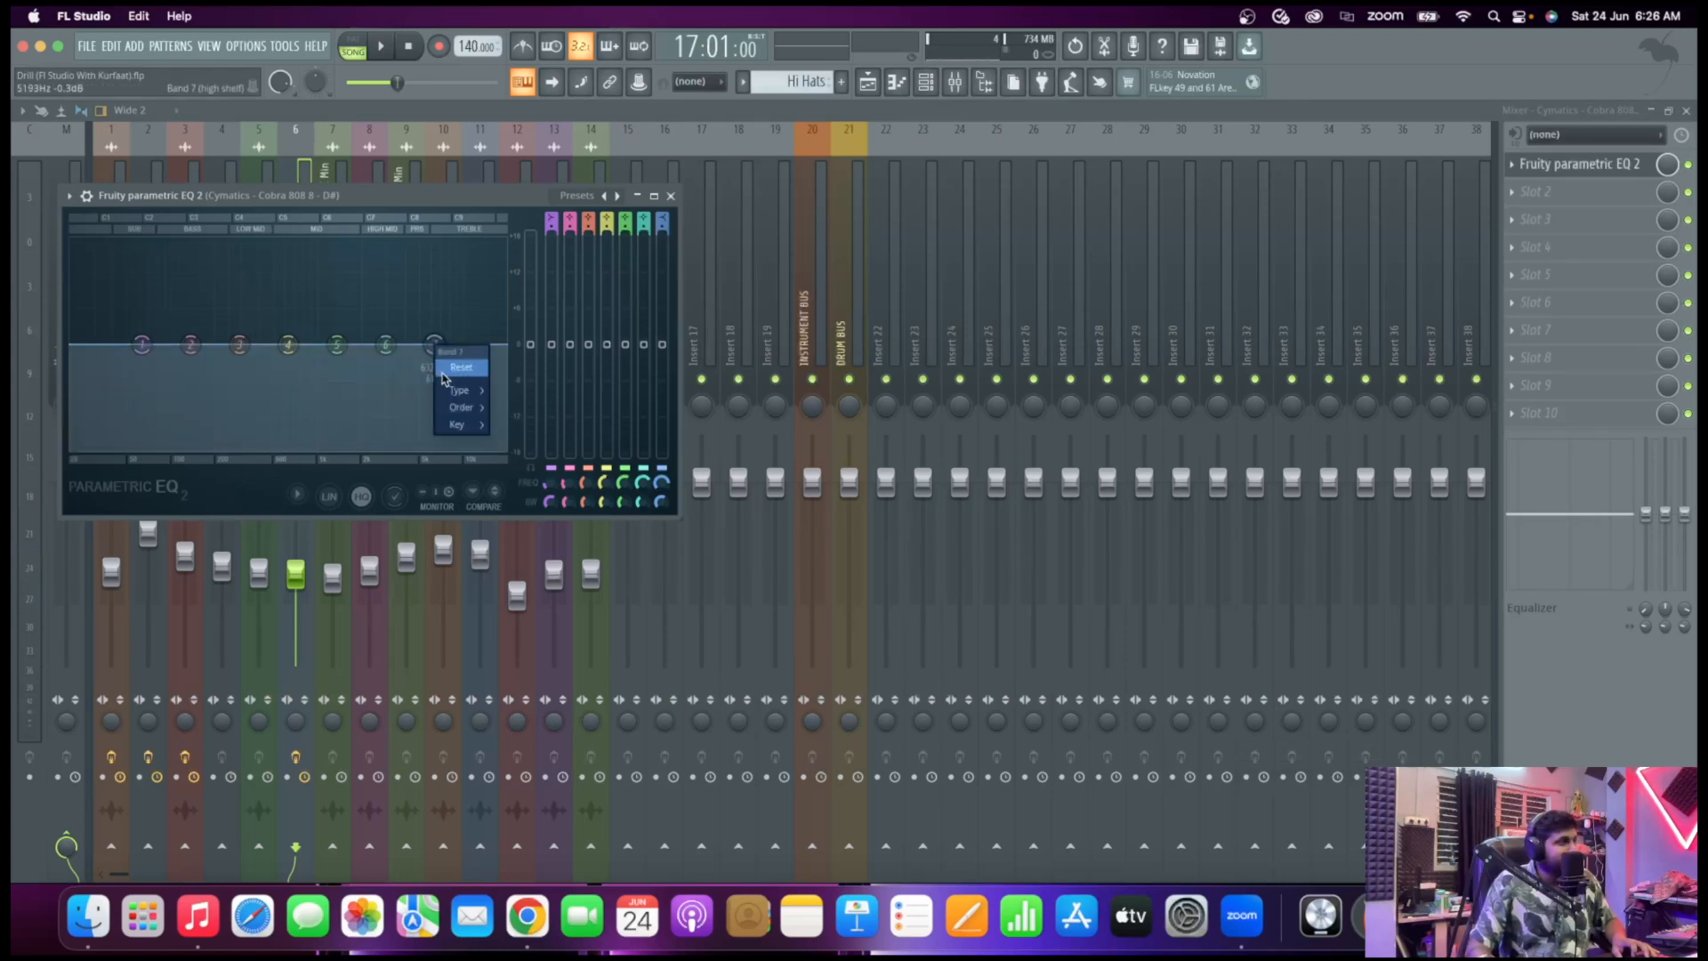
click(517, 413)
key(space)
drag(434, 345, 302, 344)
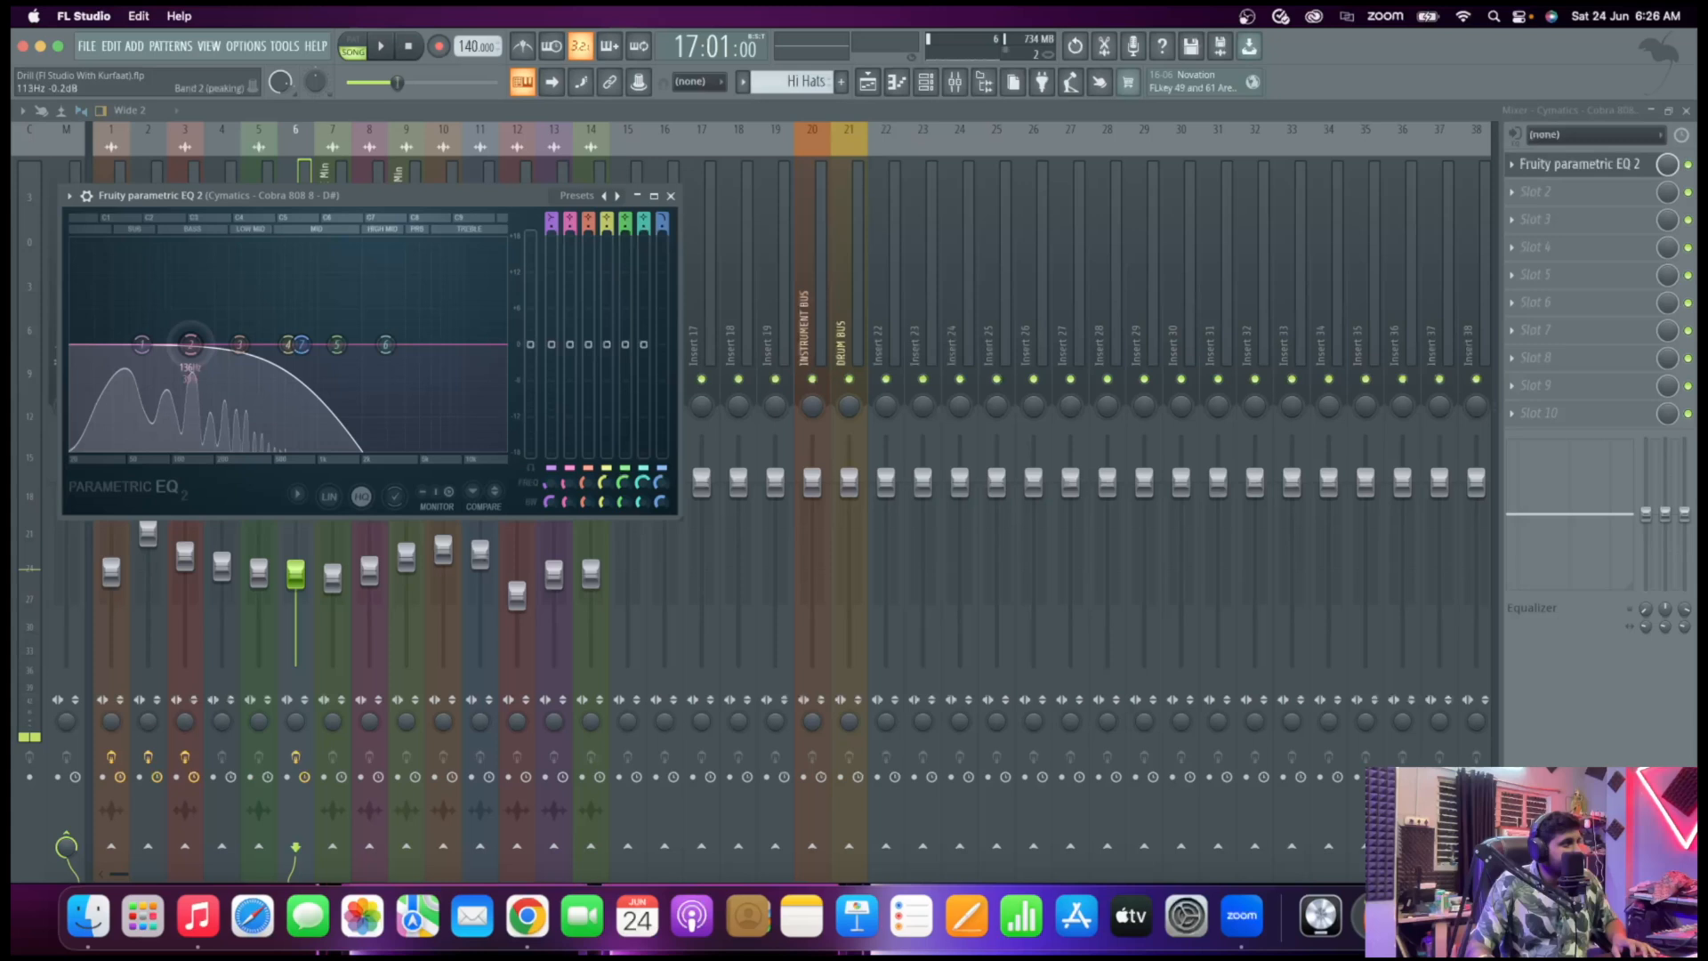
Boost band 2 of the 808 EQ by about 5.7 dB around 124 Hz and narrow its bandwidth to about 14%
drag(191, 344, 180, 308)
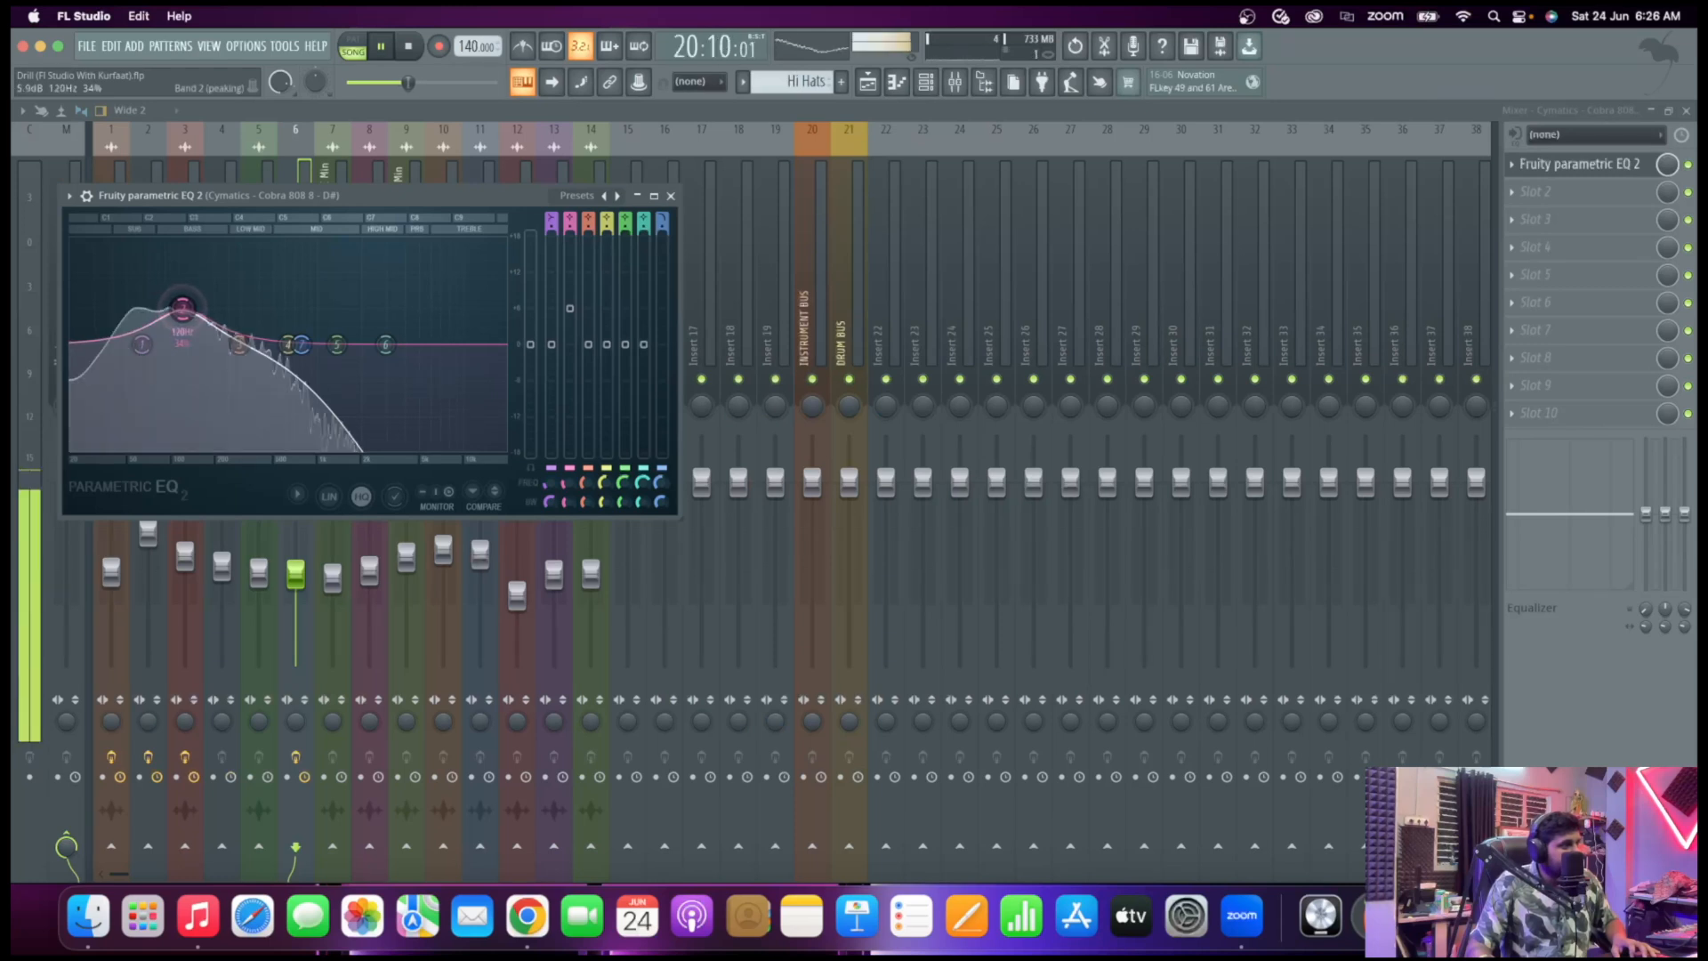
scroll(185, 310, down, 5)
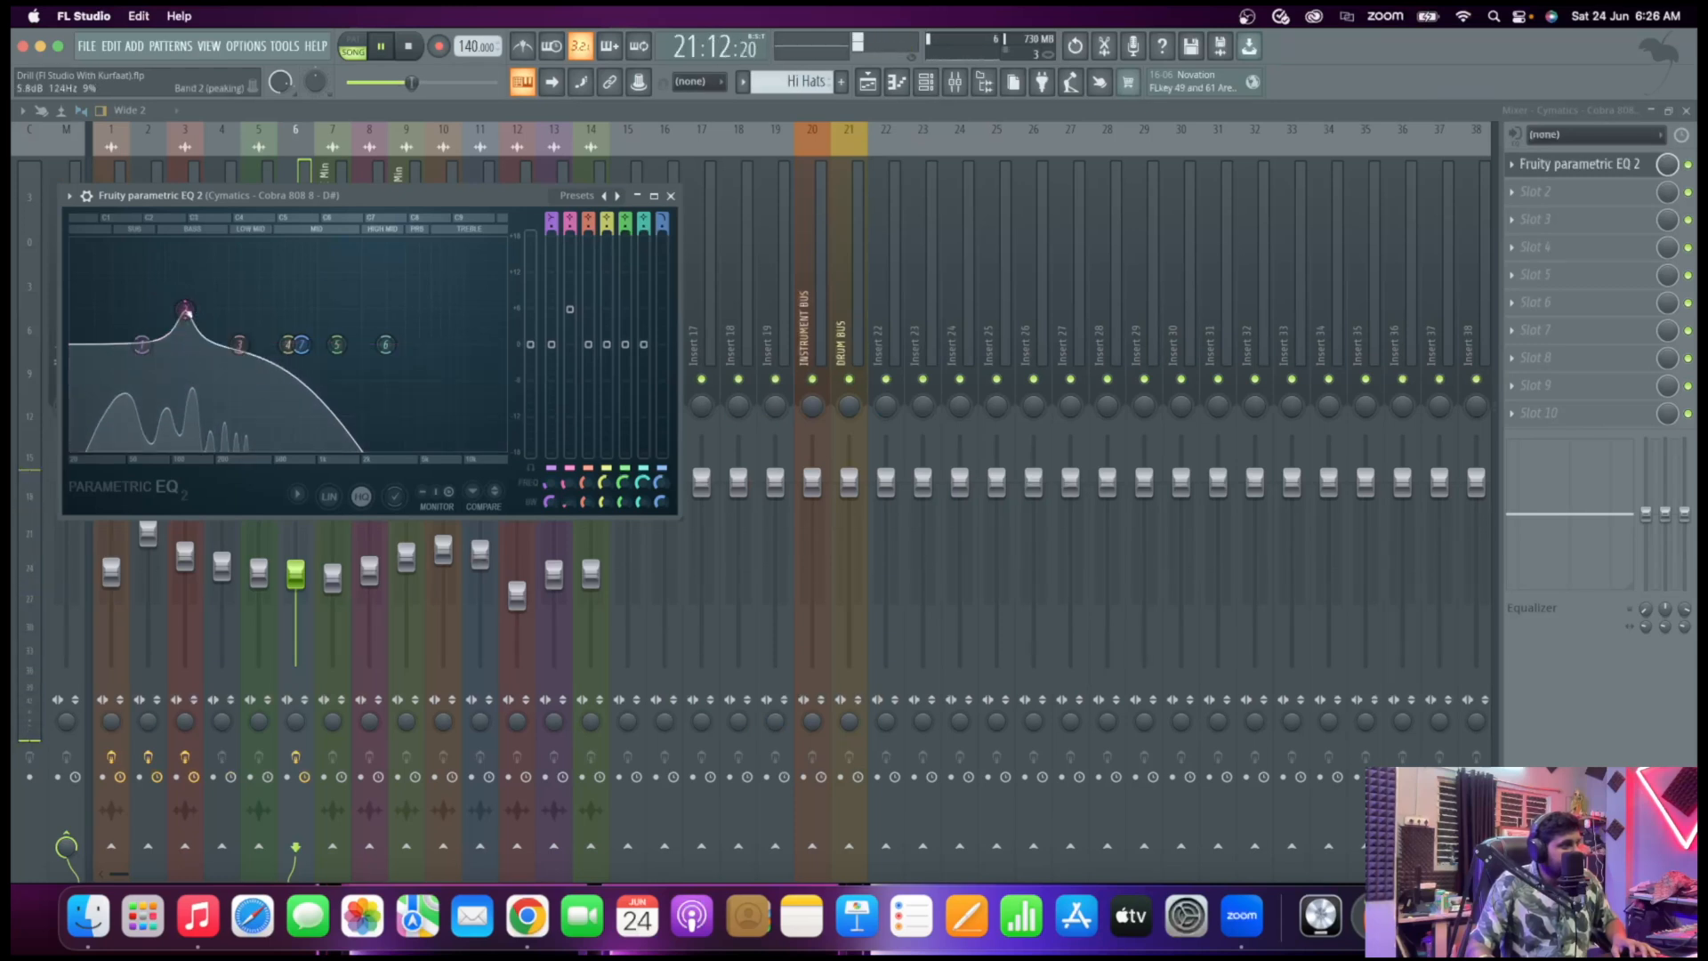
drag(185, 309, 184, 309)
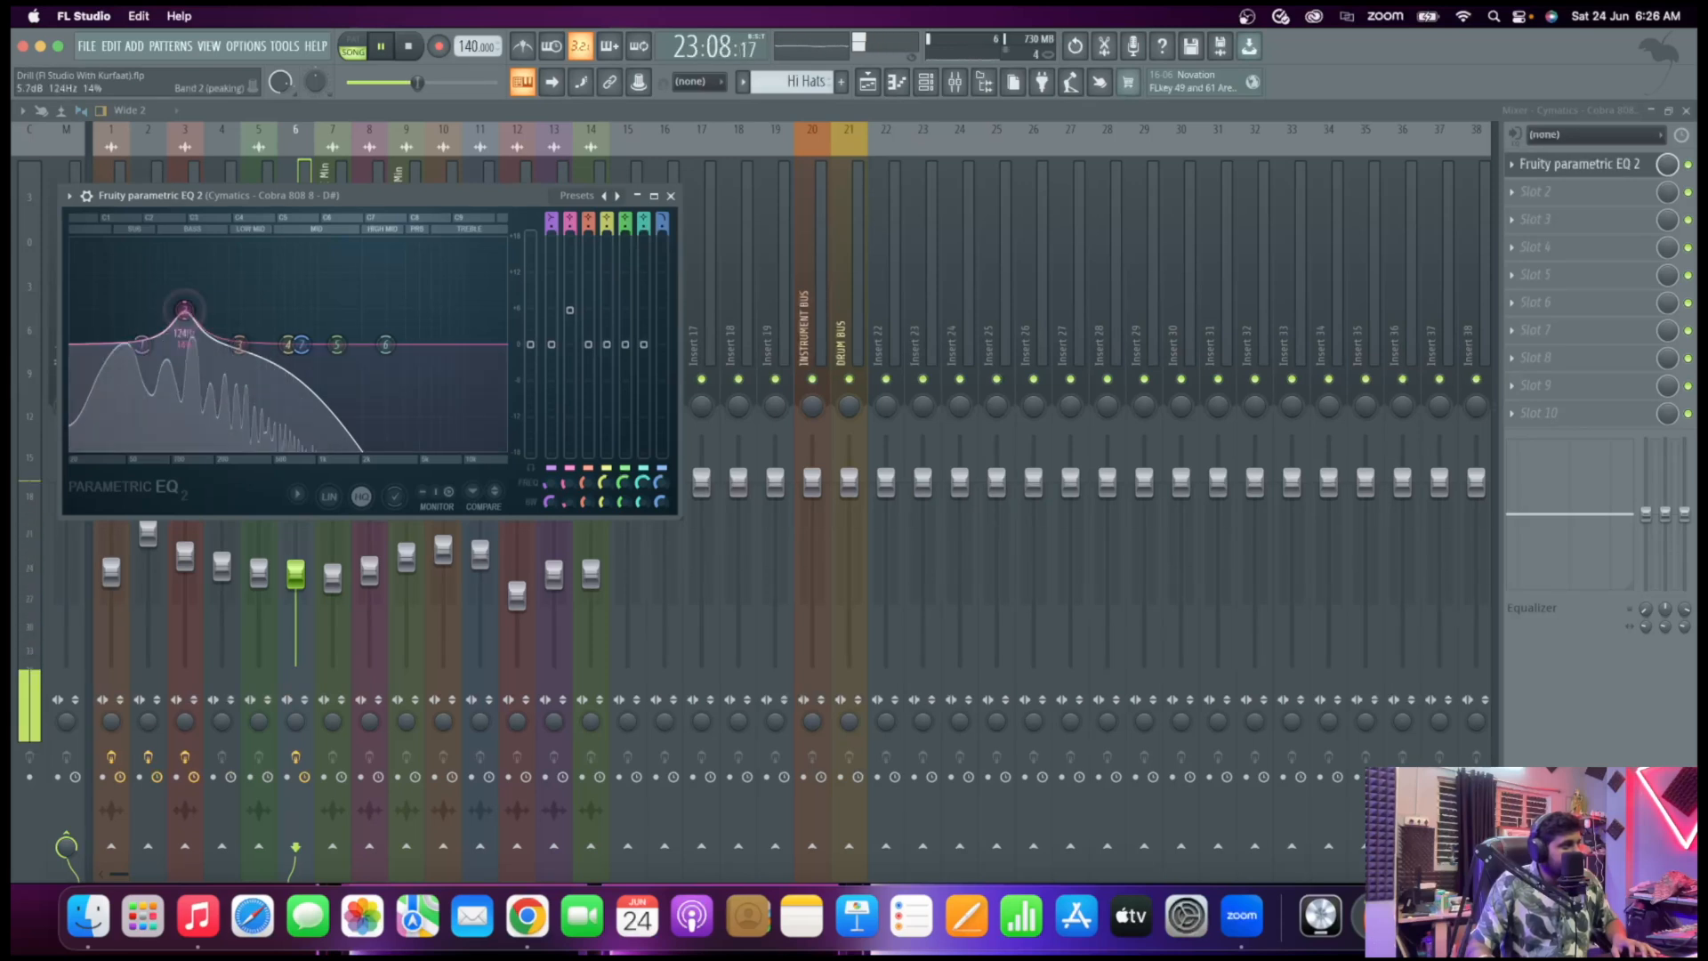
Change band 1 of the 808 EQ to High pass with order Steep 8, lower its cutoff into the deep sub range, and close the EQ
right_click(139, 345)
click(173, 380)
key(space)
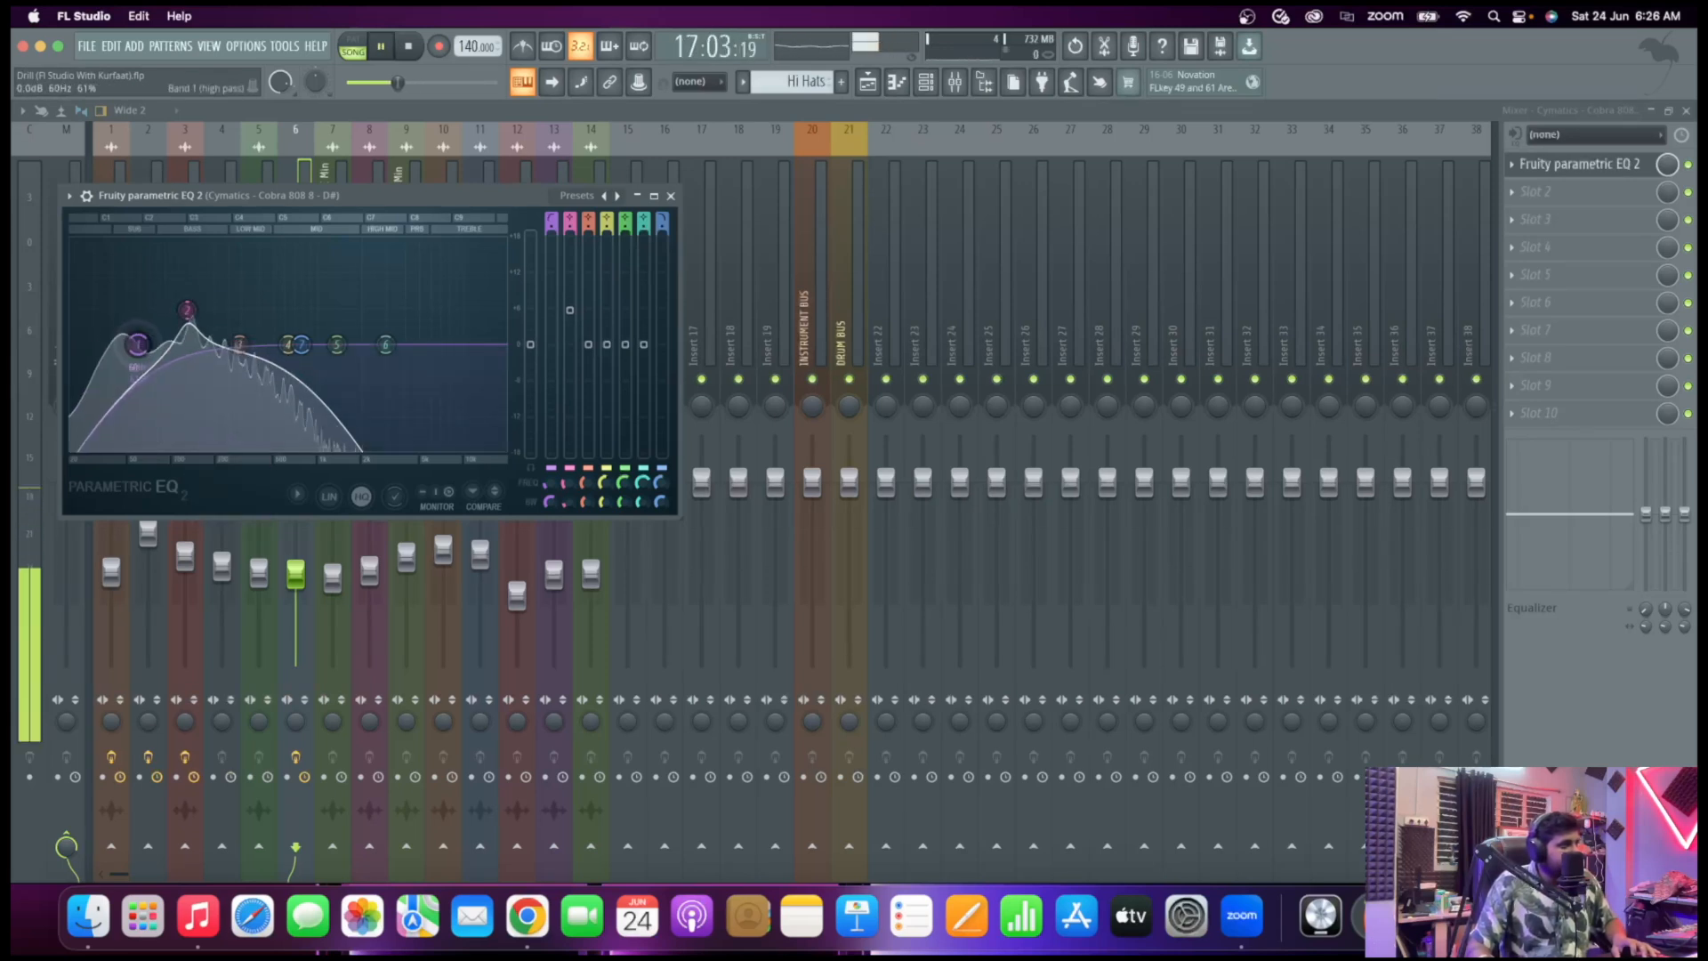
right_click(117, 345)
mouse_move(144, 407)
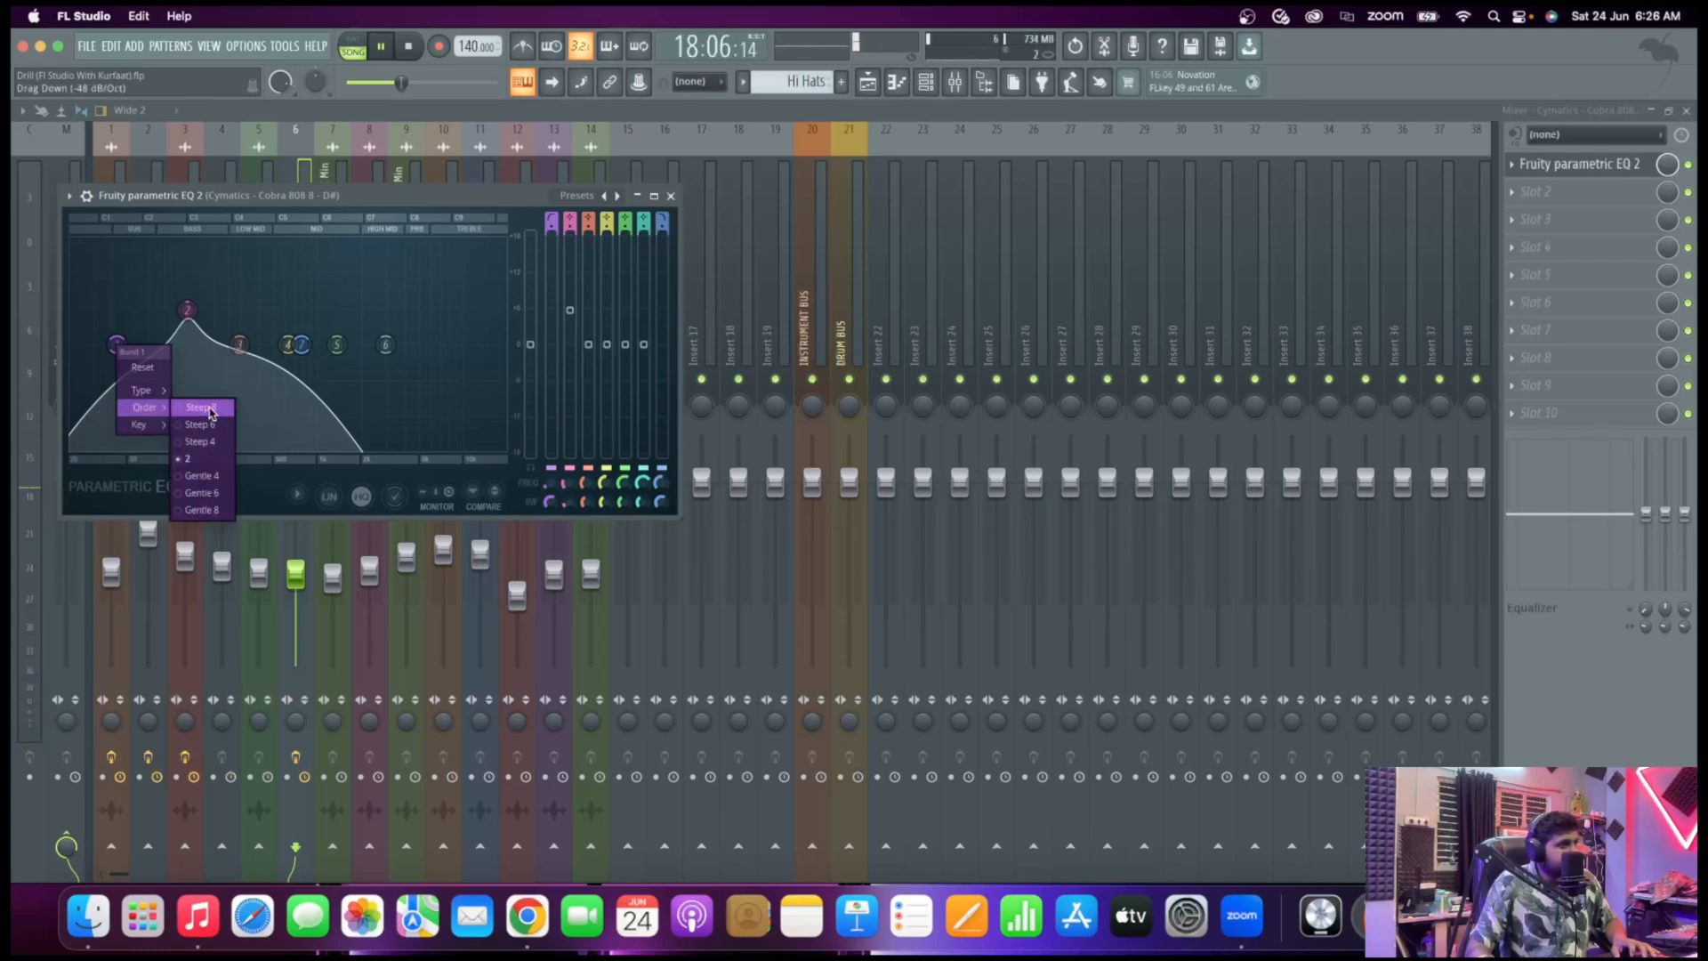
click(201, 407)
drag(116, 345, 143, 346)
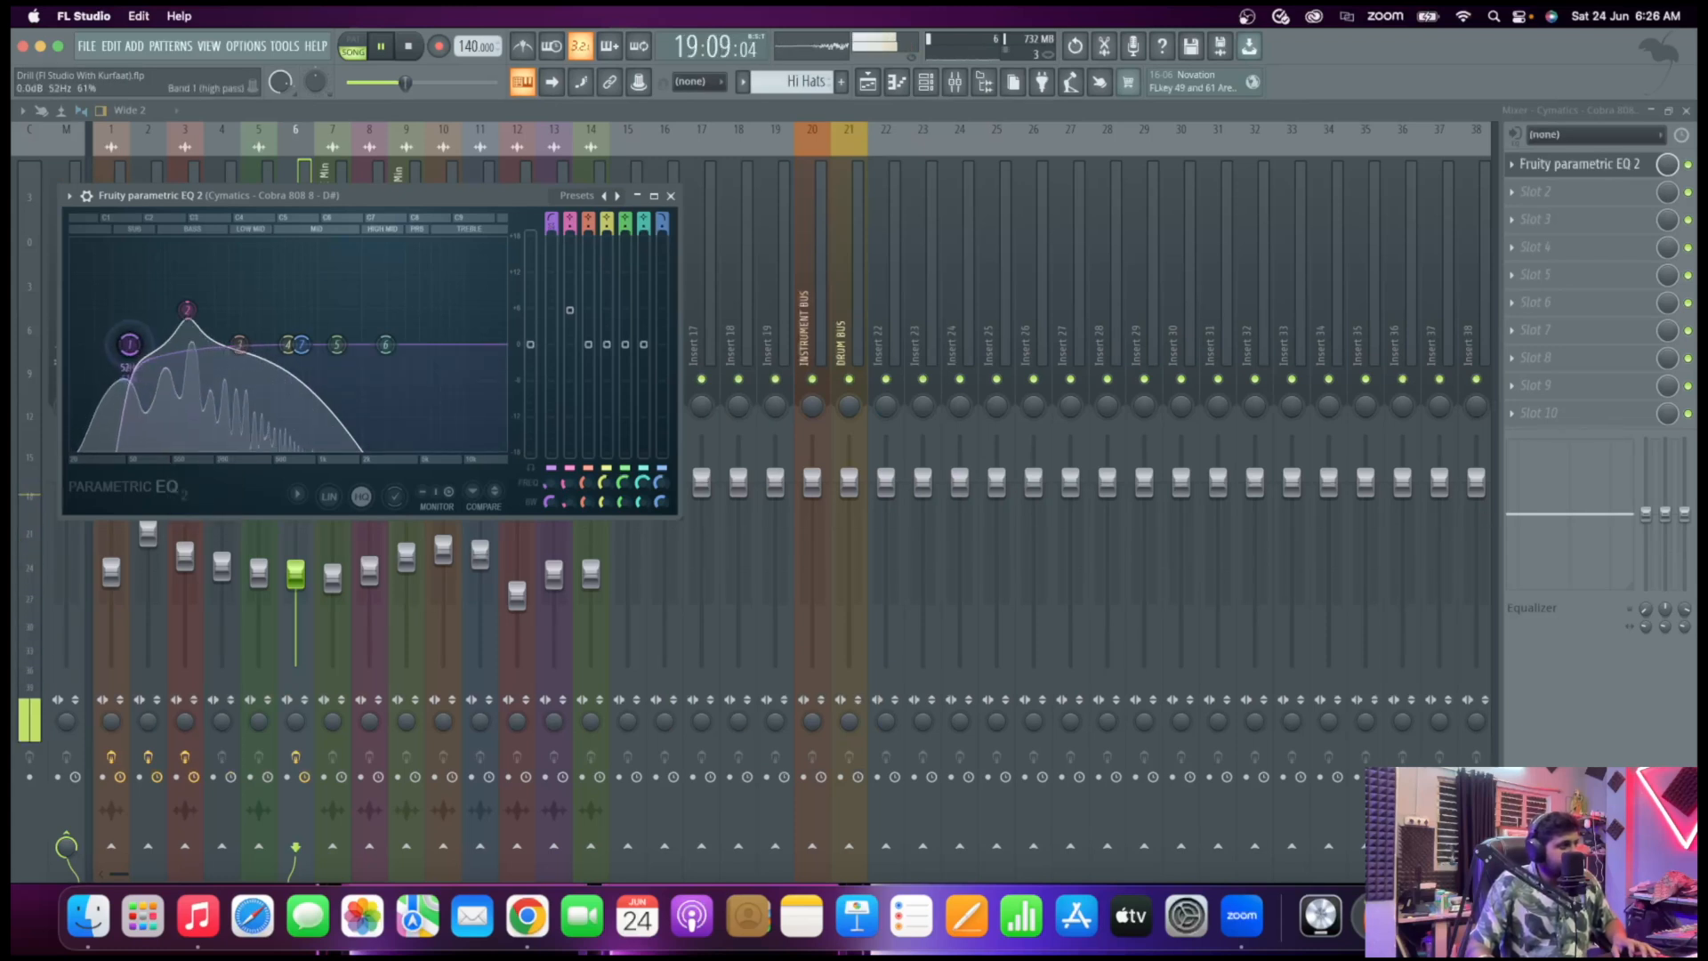
drag(118, 344, 107, 345)
key(space)
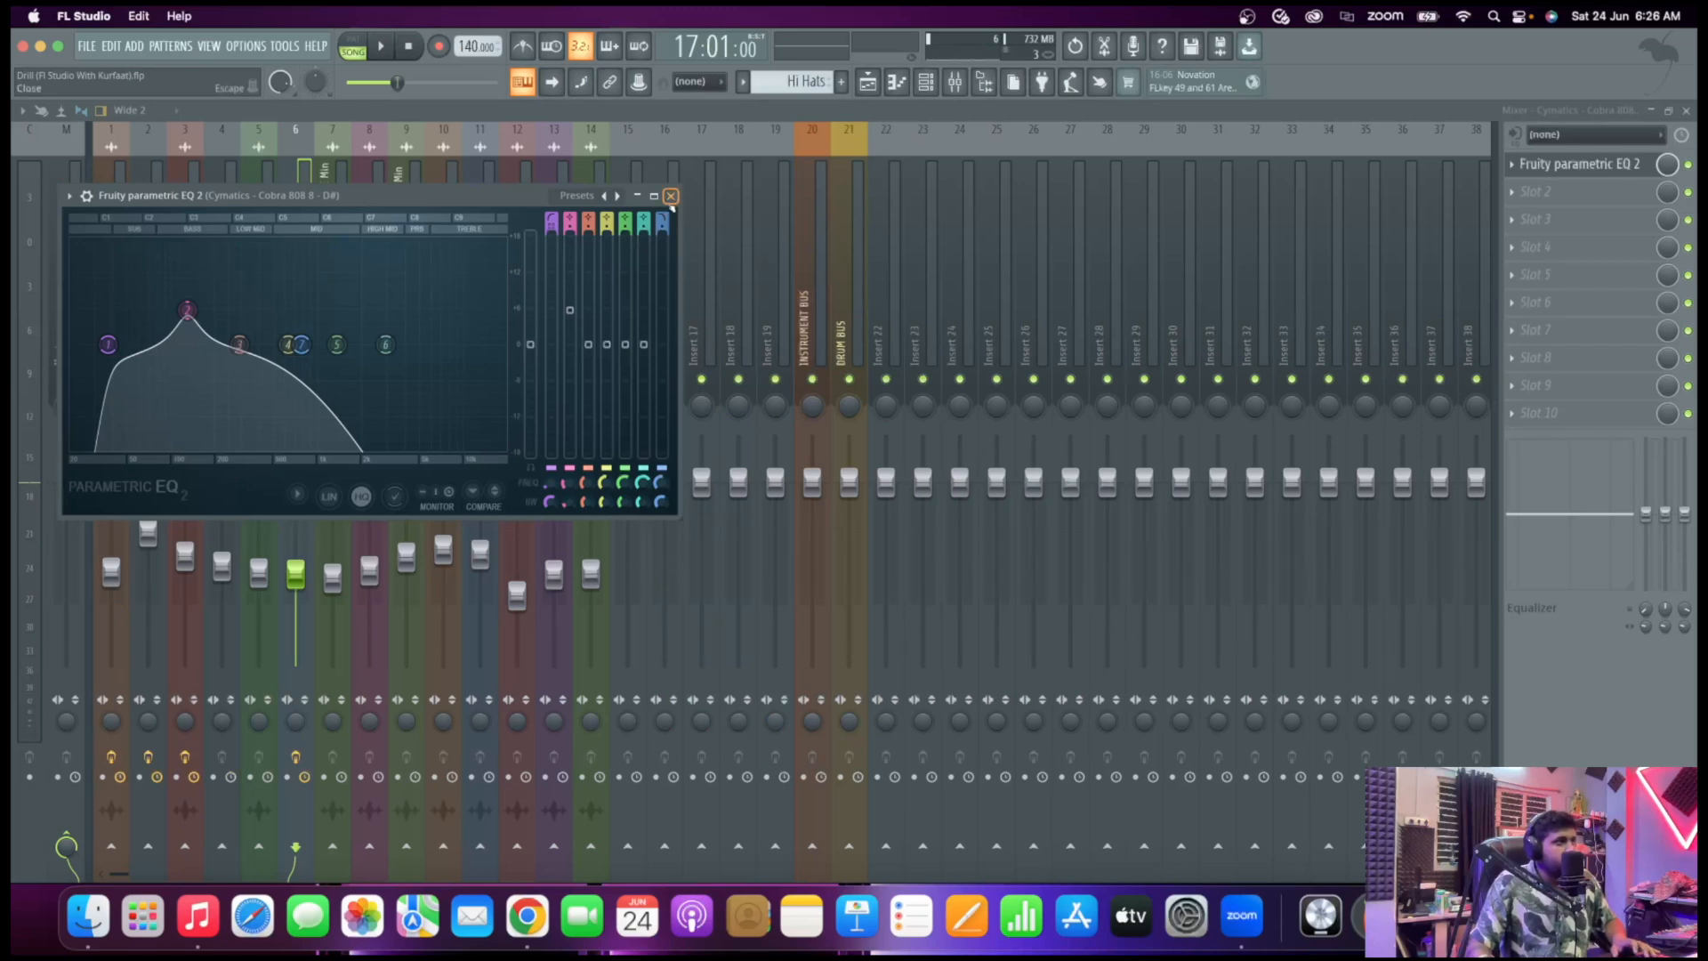
click(671, 196)
Listen briefly to the beat with the Cobra guitar loop track selected
click(339, 292)
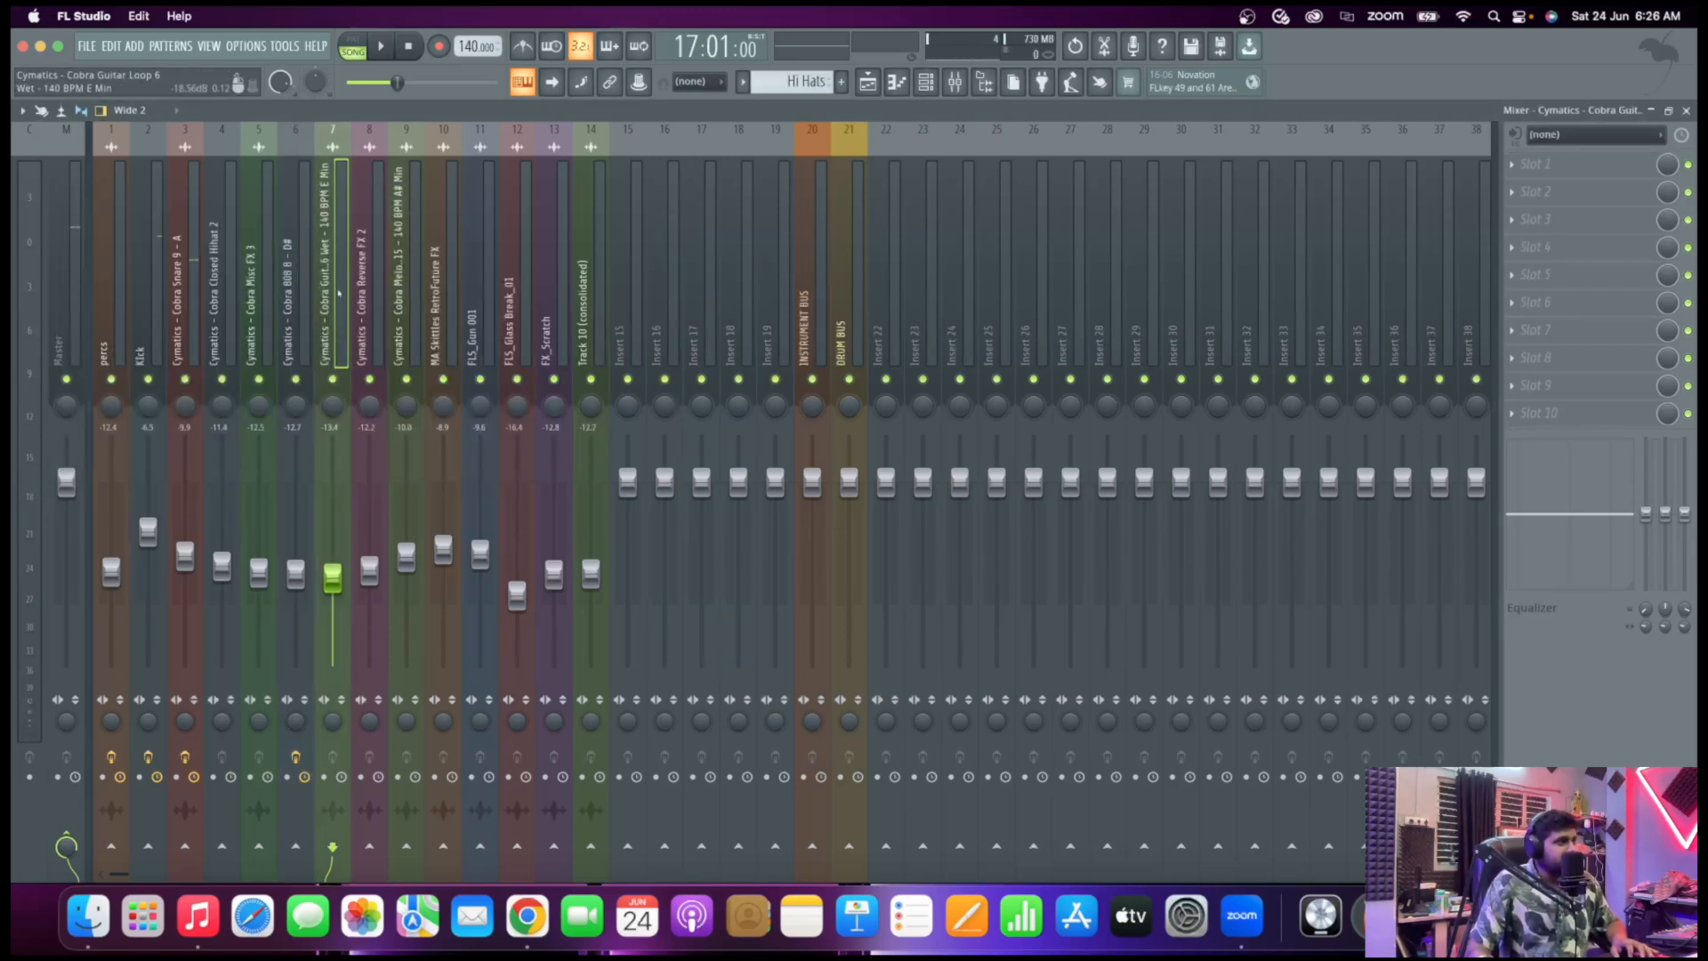
key(space)
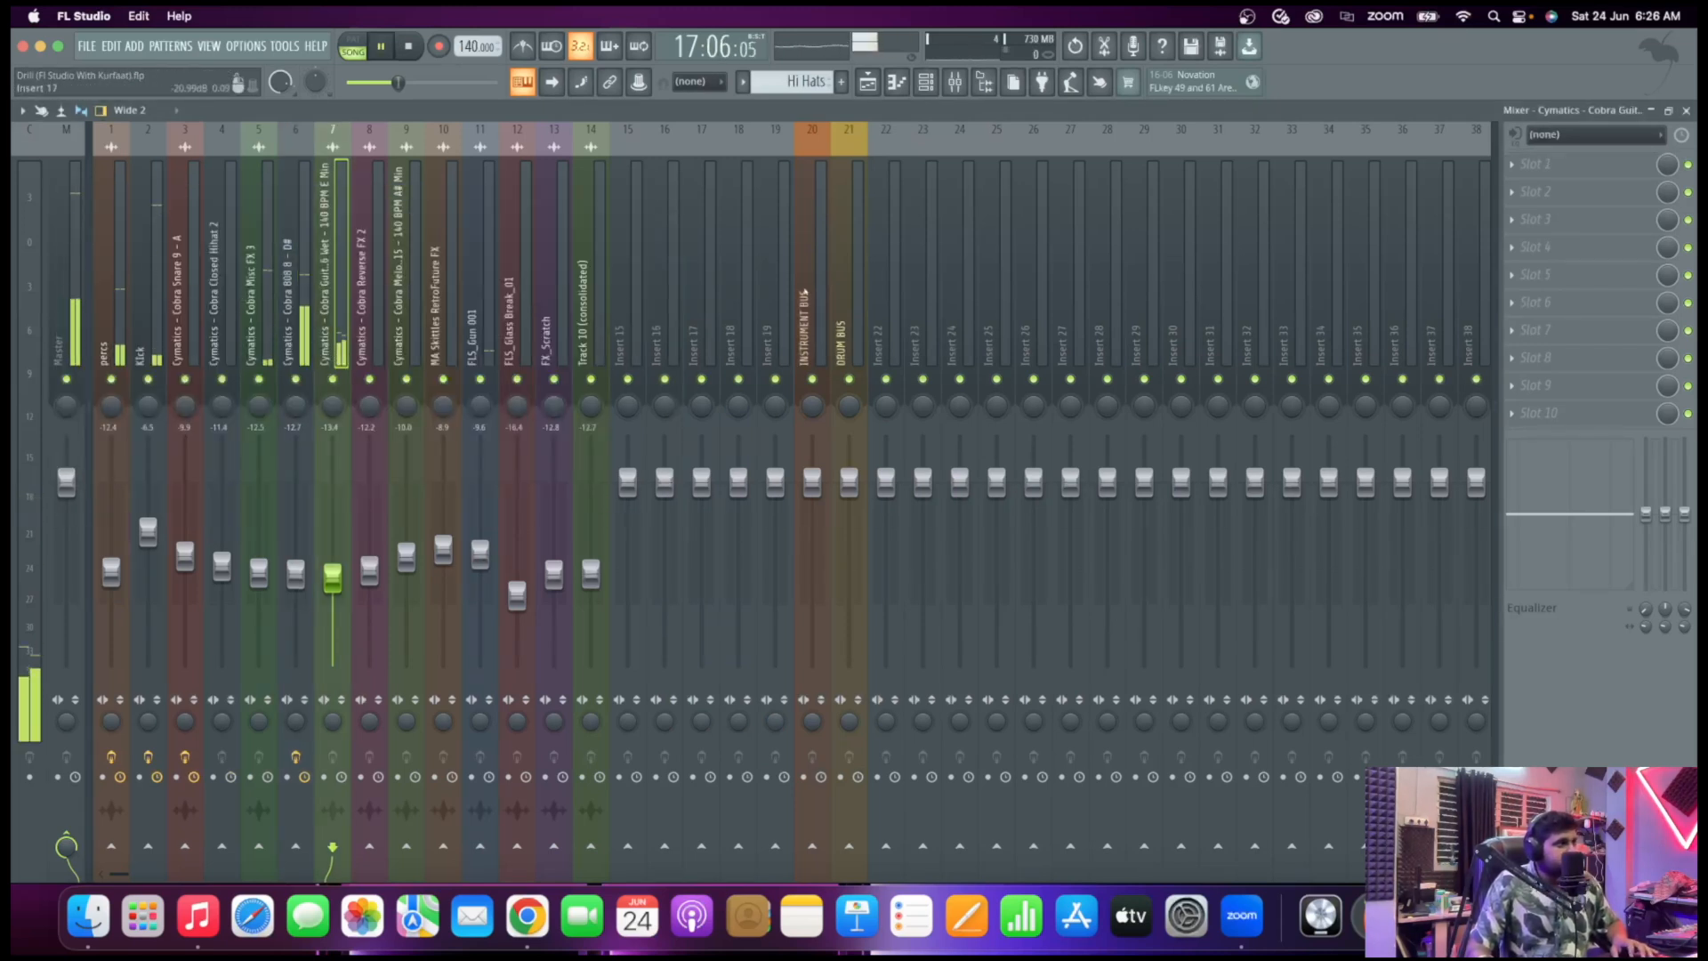
key(space)
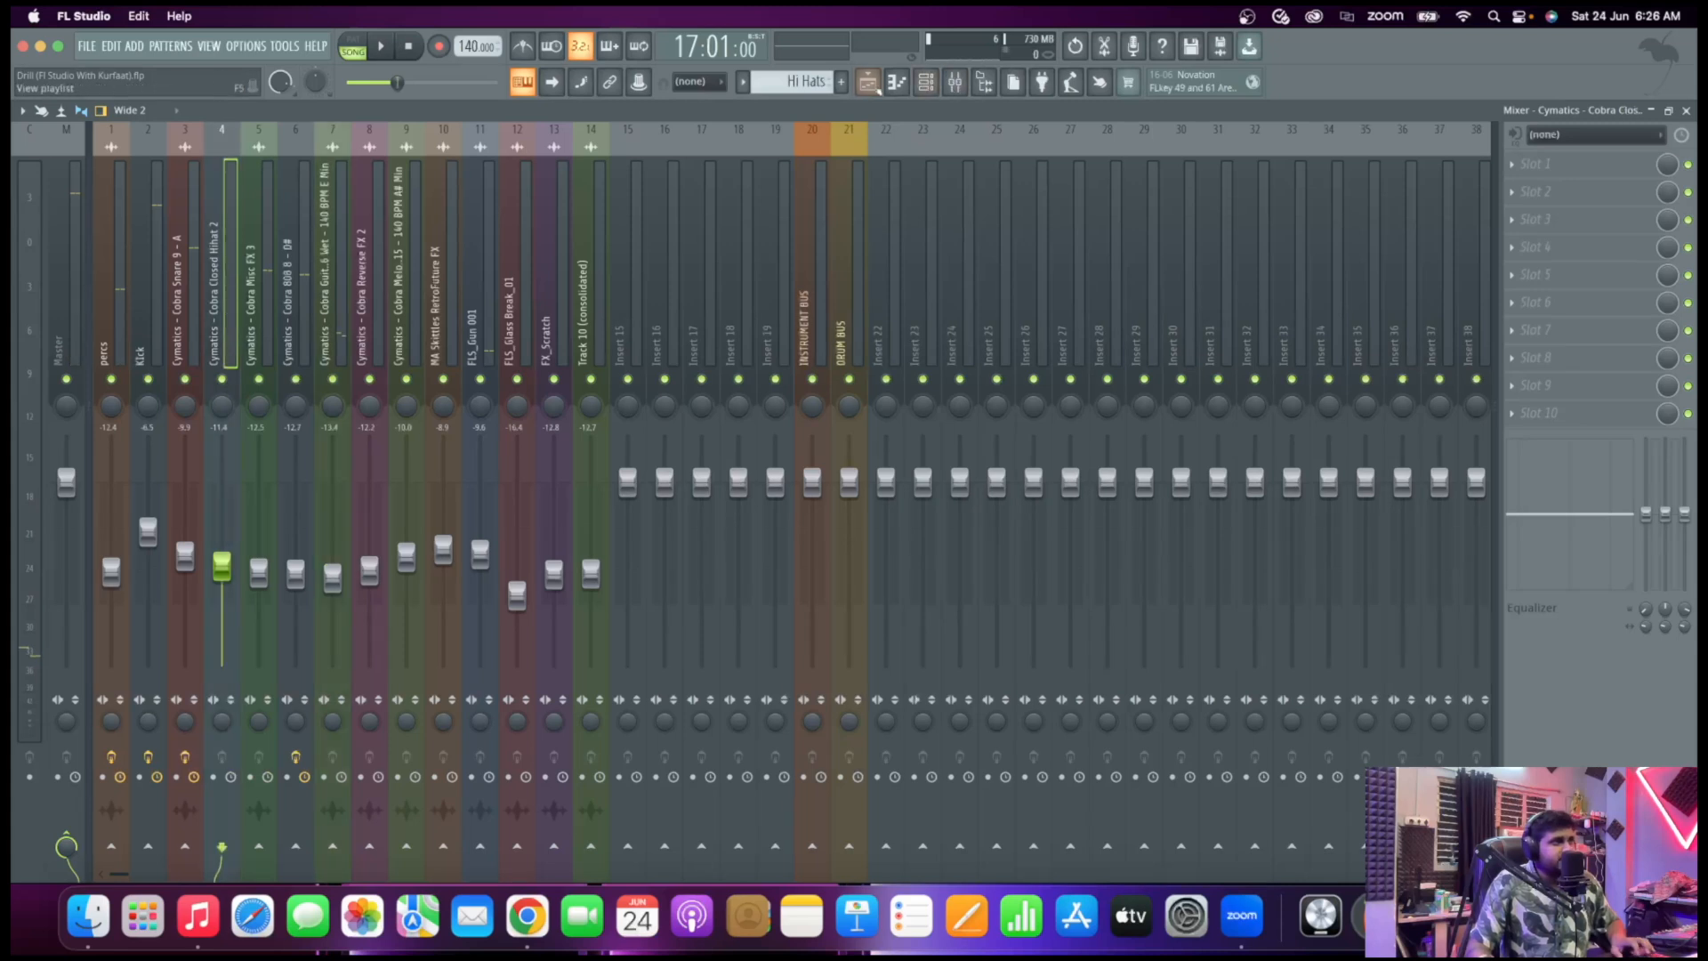
Move the playback position to around bar 25 in the playlist and check the beat from there in the mixer
key(F5)
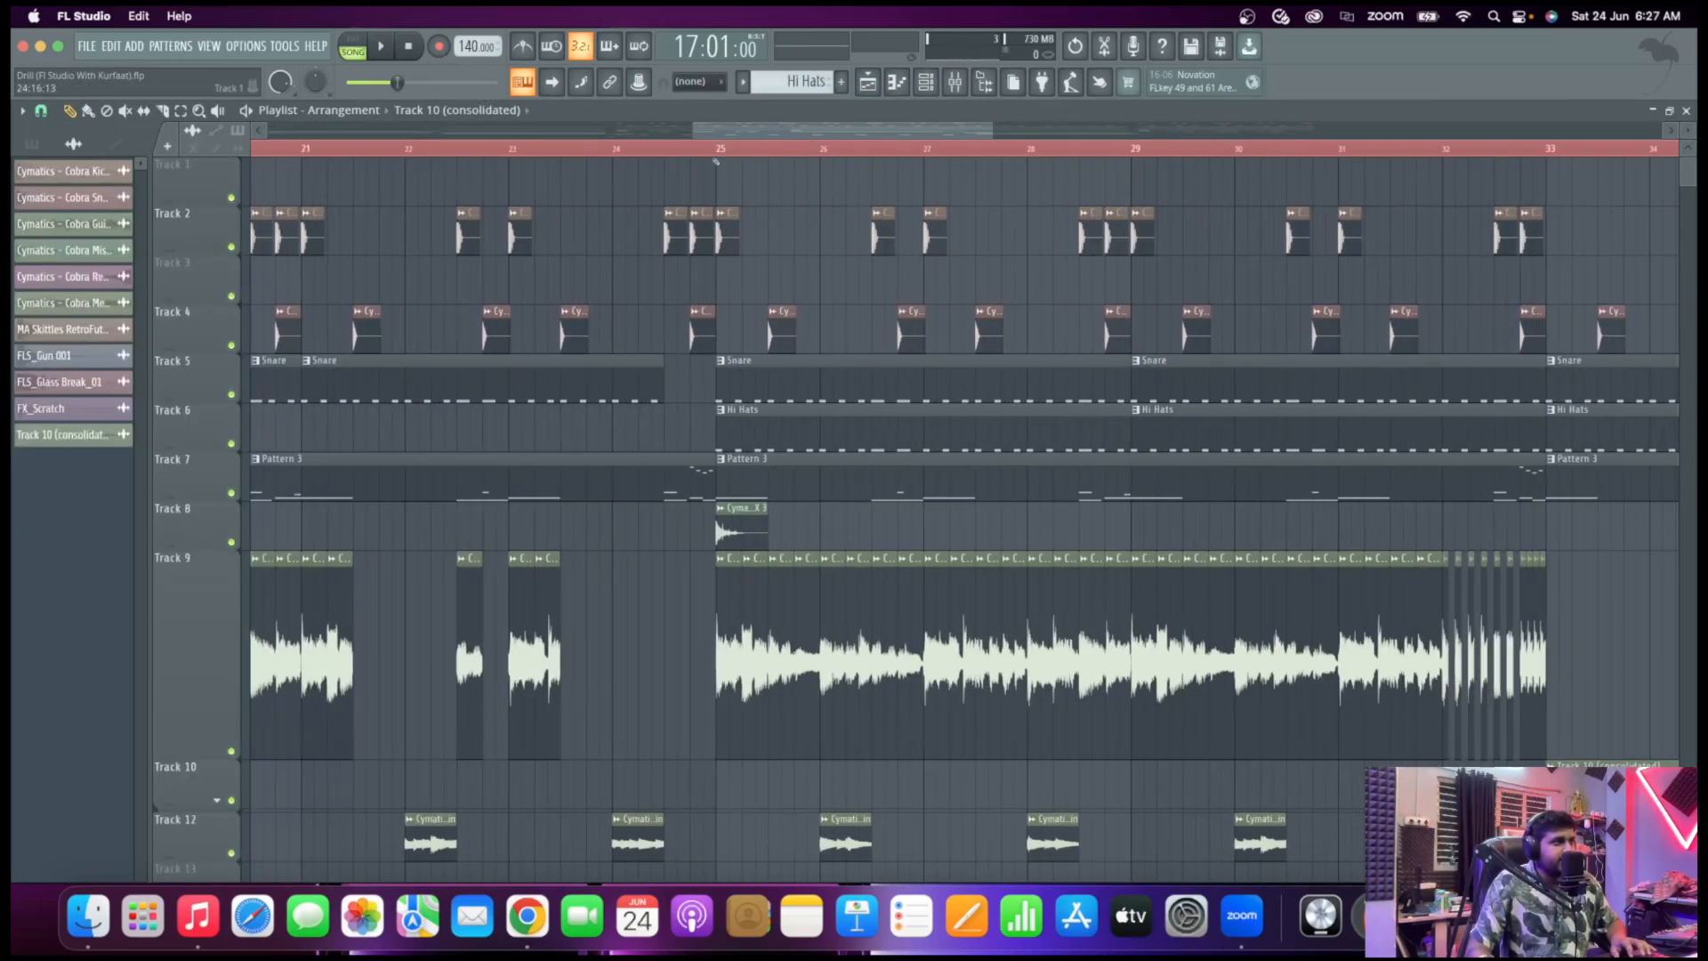
click(719, 148)
key(ctrl+a)
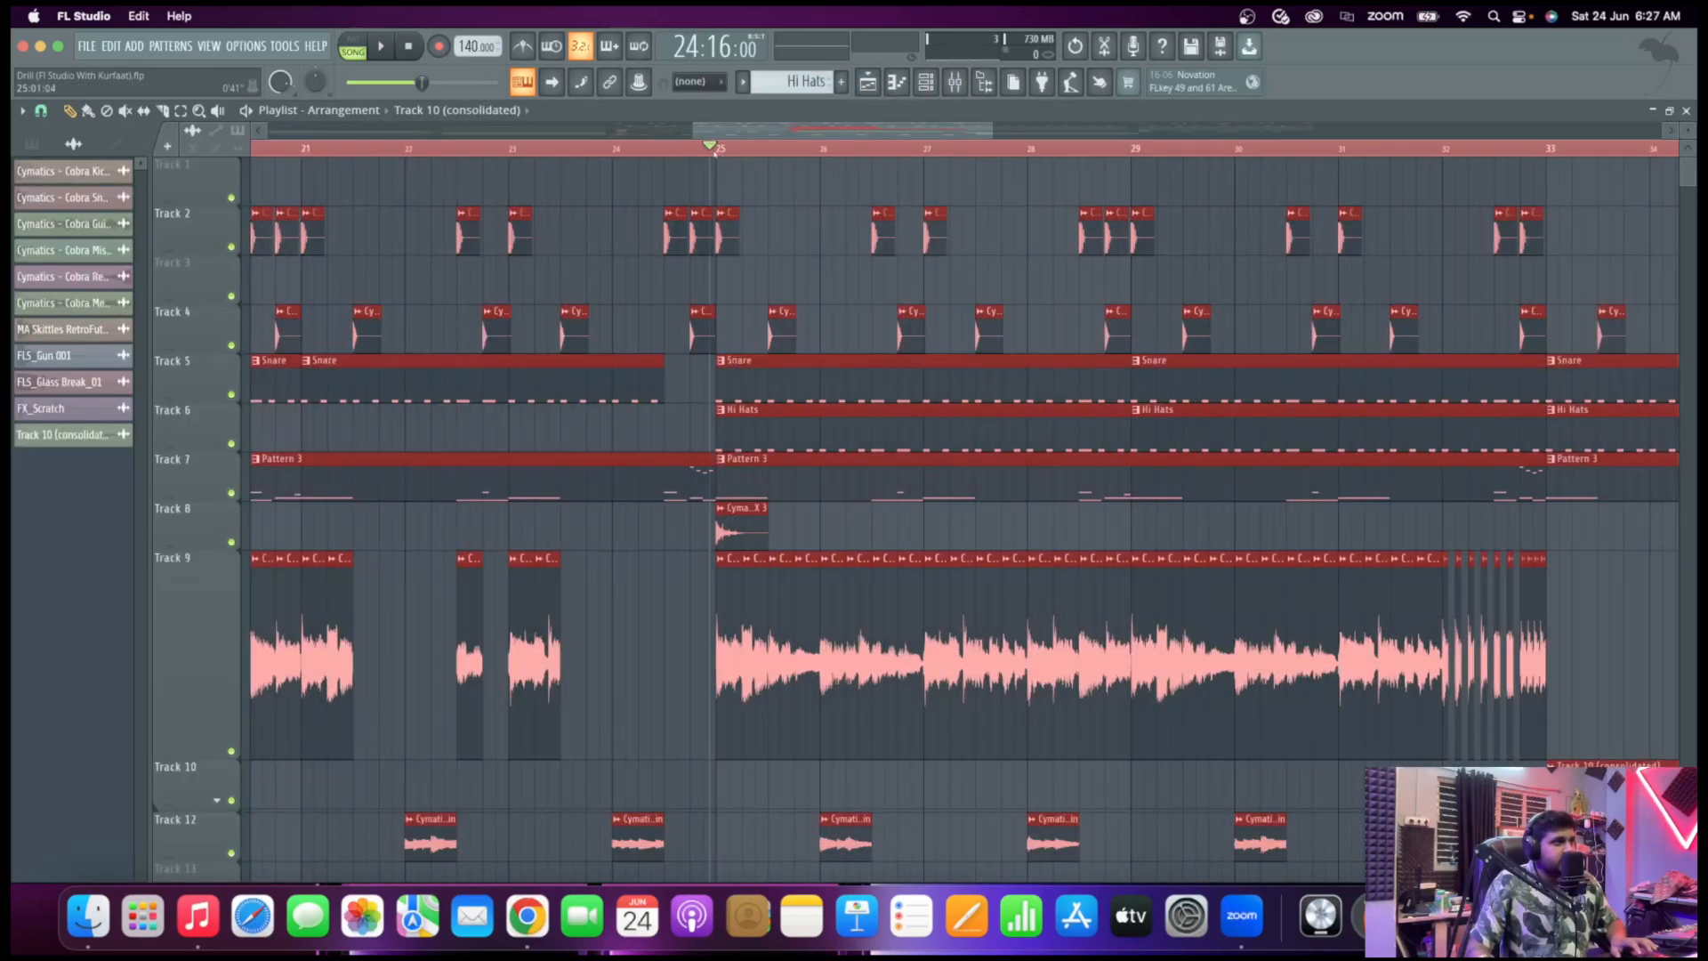
key(space)
key(F9)
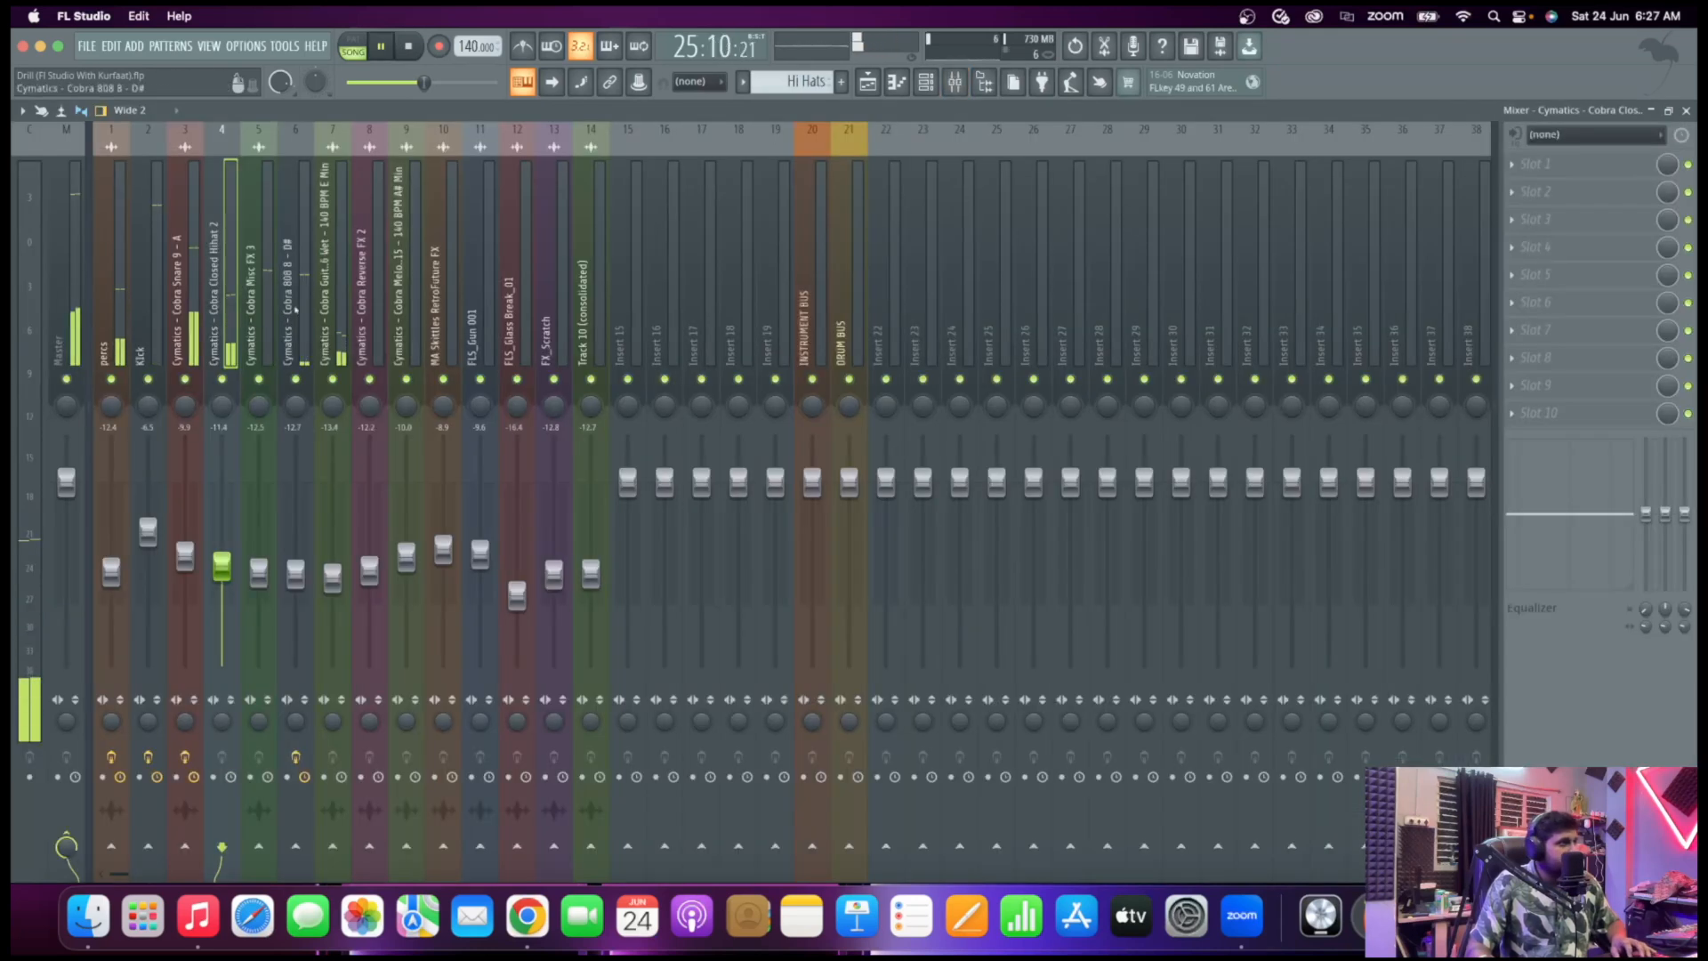
key(space)
Load Fruity Parametric EQ 2 on the Cobra Closed Hihat 2 track and change band 1 to High pass
click(1603, 165)
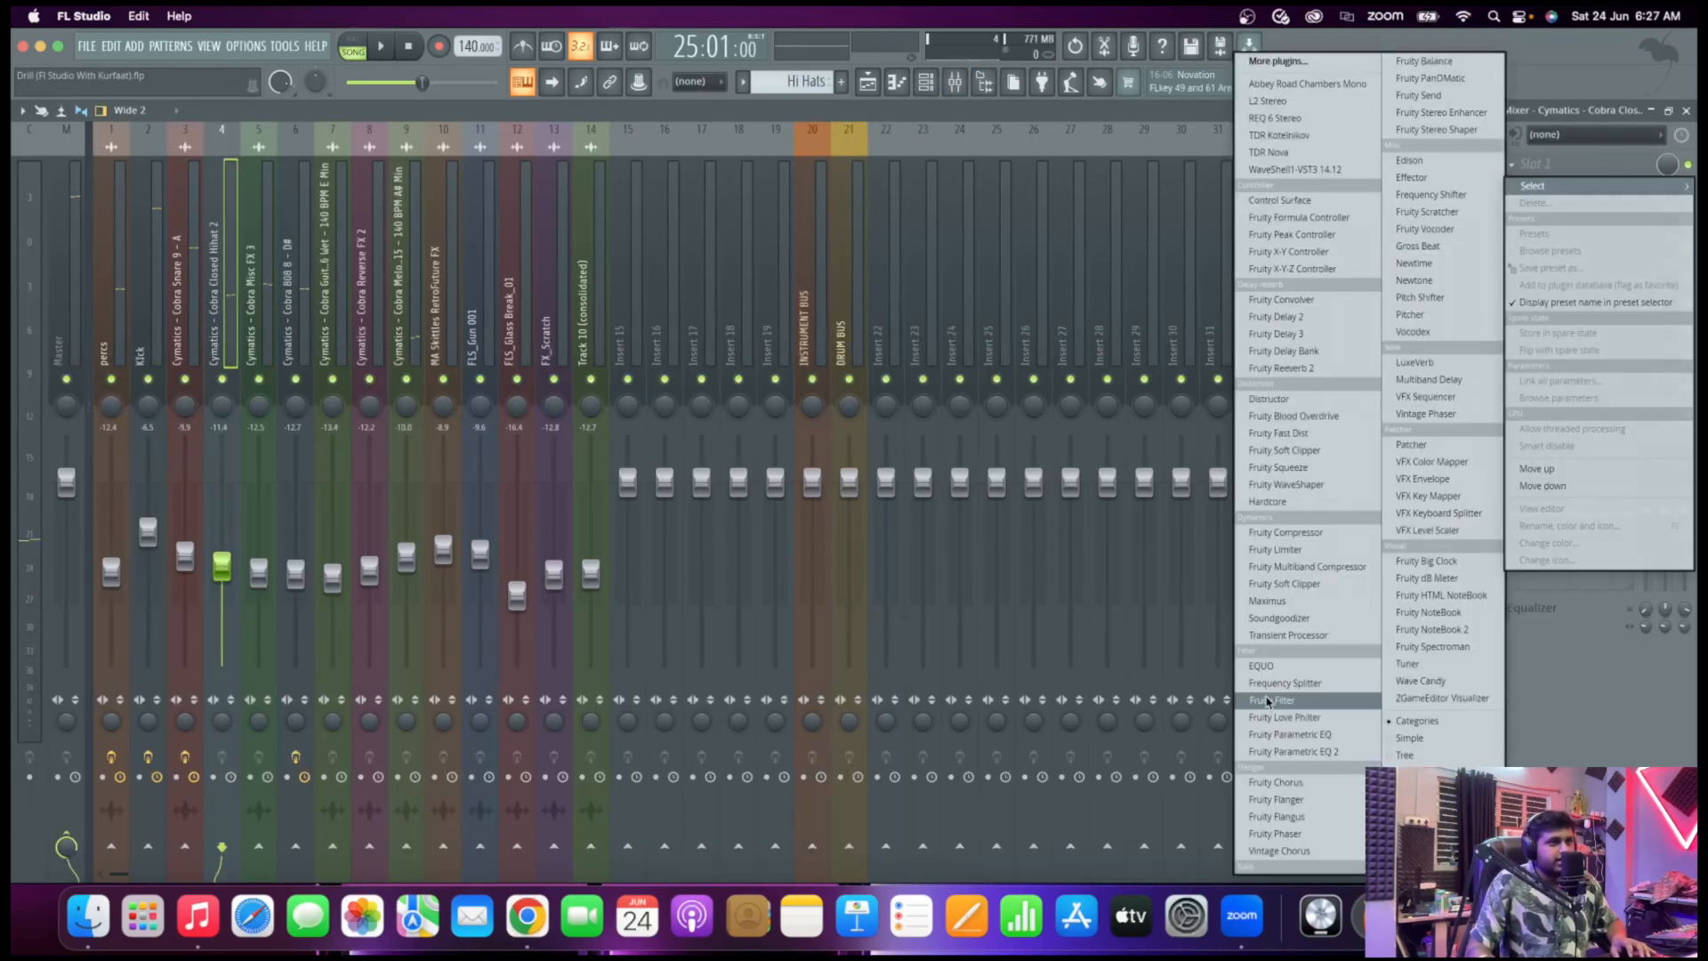
click(1307, 749)
key(space)
right_click(231, 436)
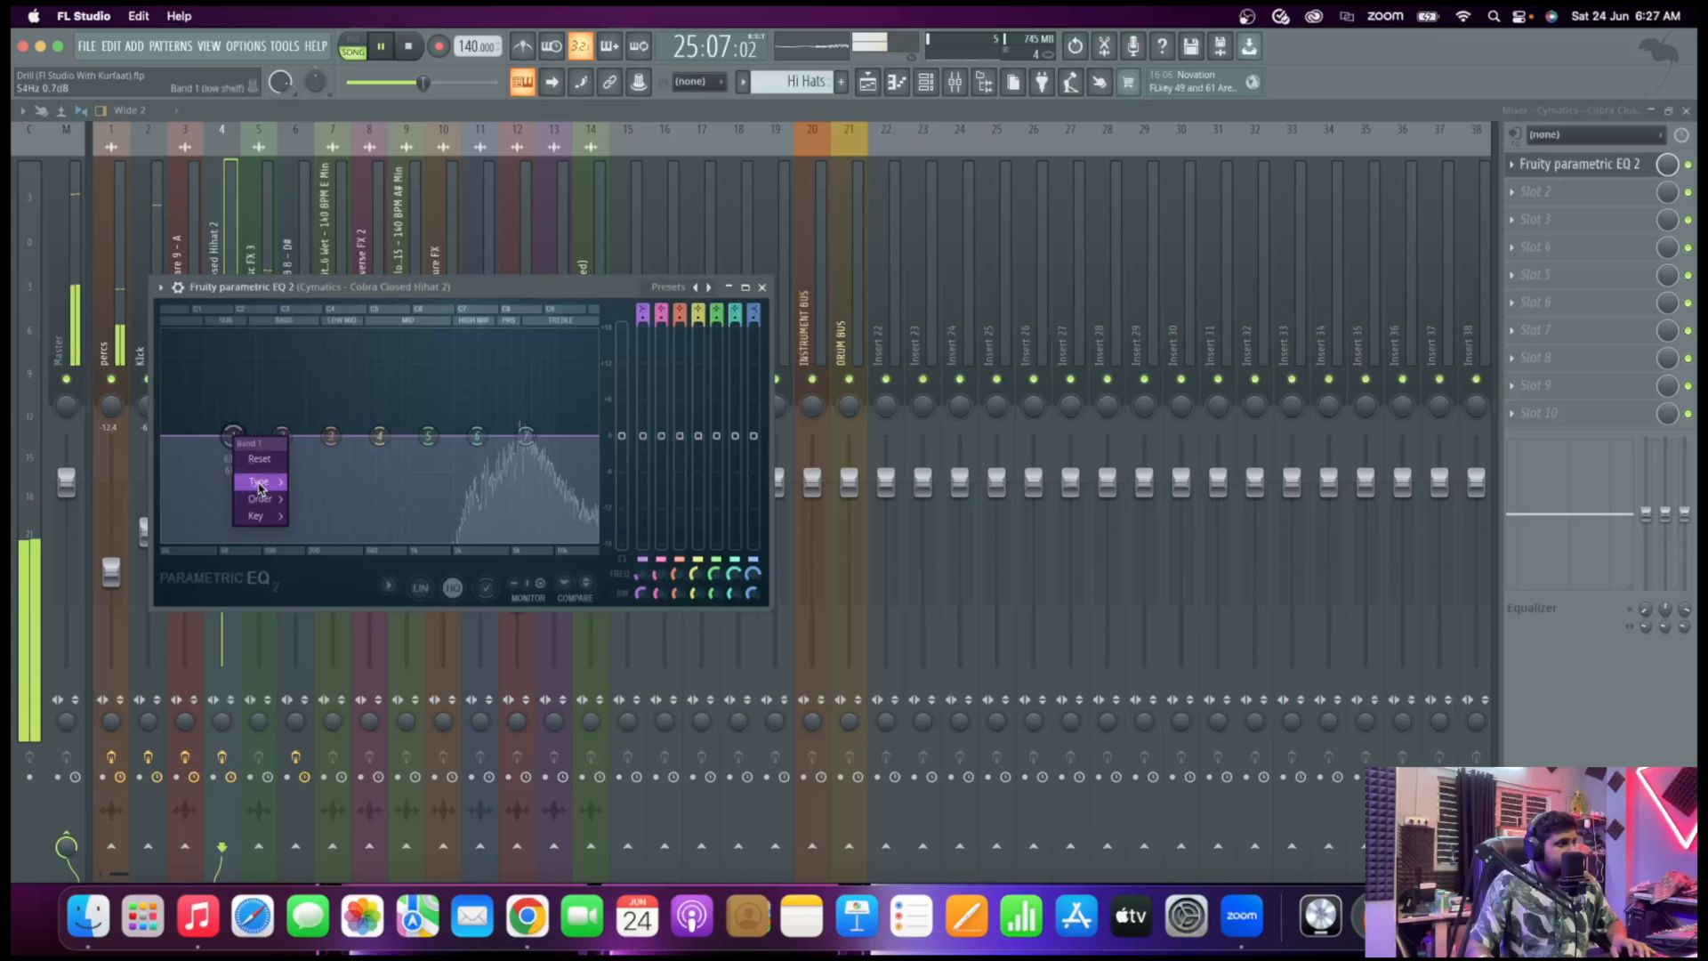
mouse_move(258, 483)
click(324, 534)
Raise the hi-hat EQ's high-pass cutoff to the high mids, boost band 5 near 6010 Hz, and close the EQ
drag(233, 437, 523, 408)
key(space)
key(space)
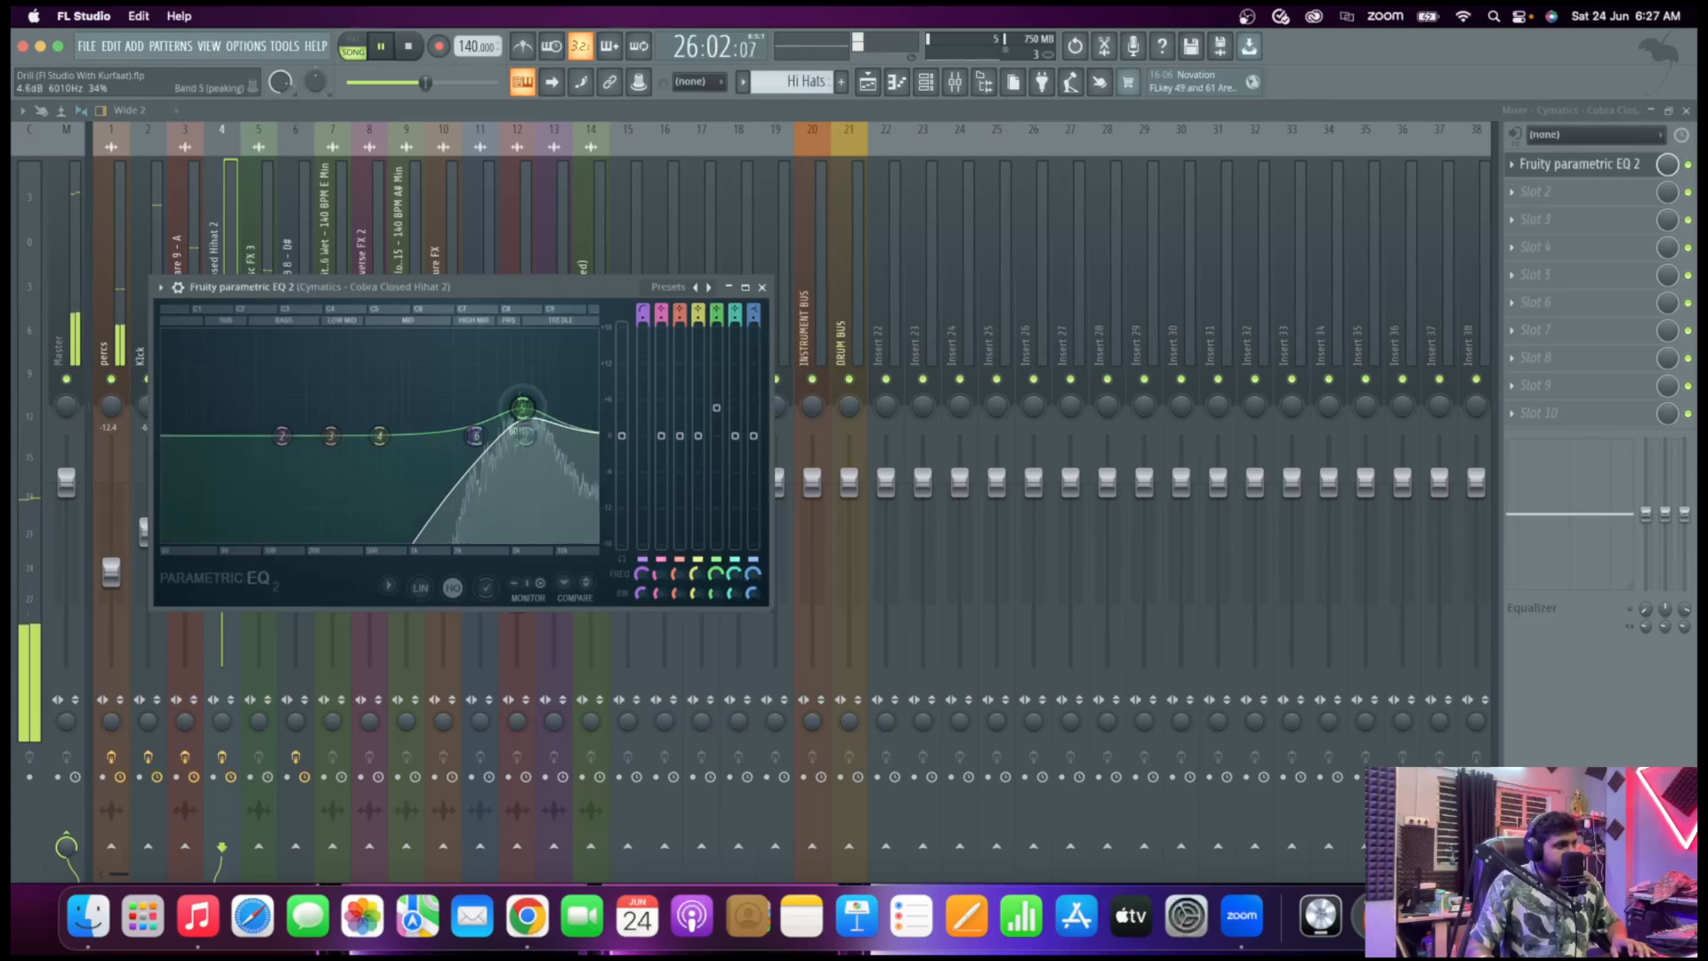
click(762, 287)
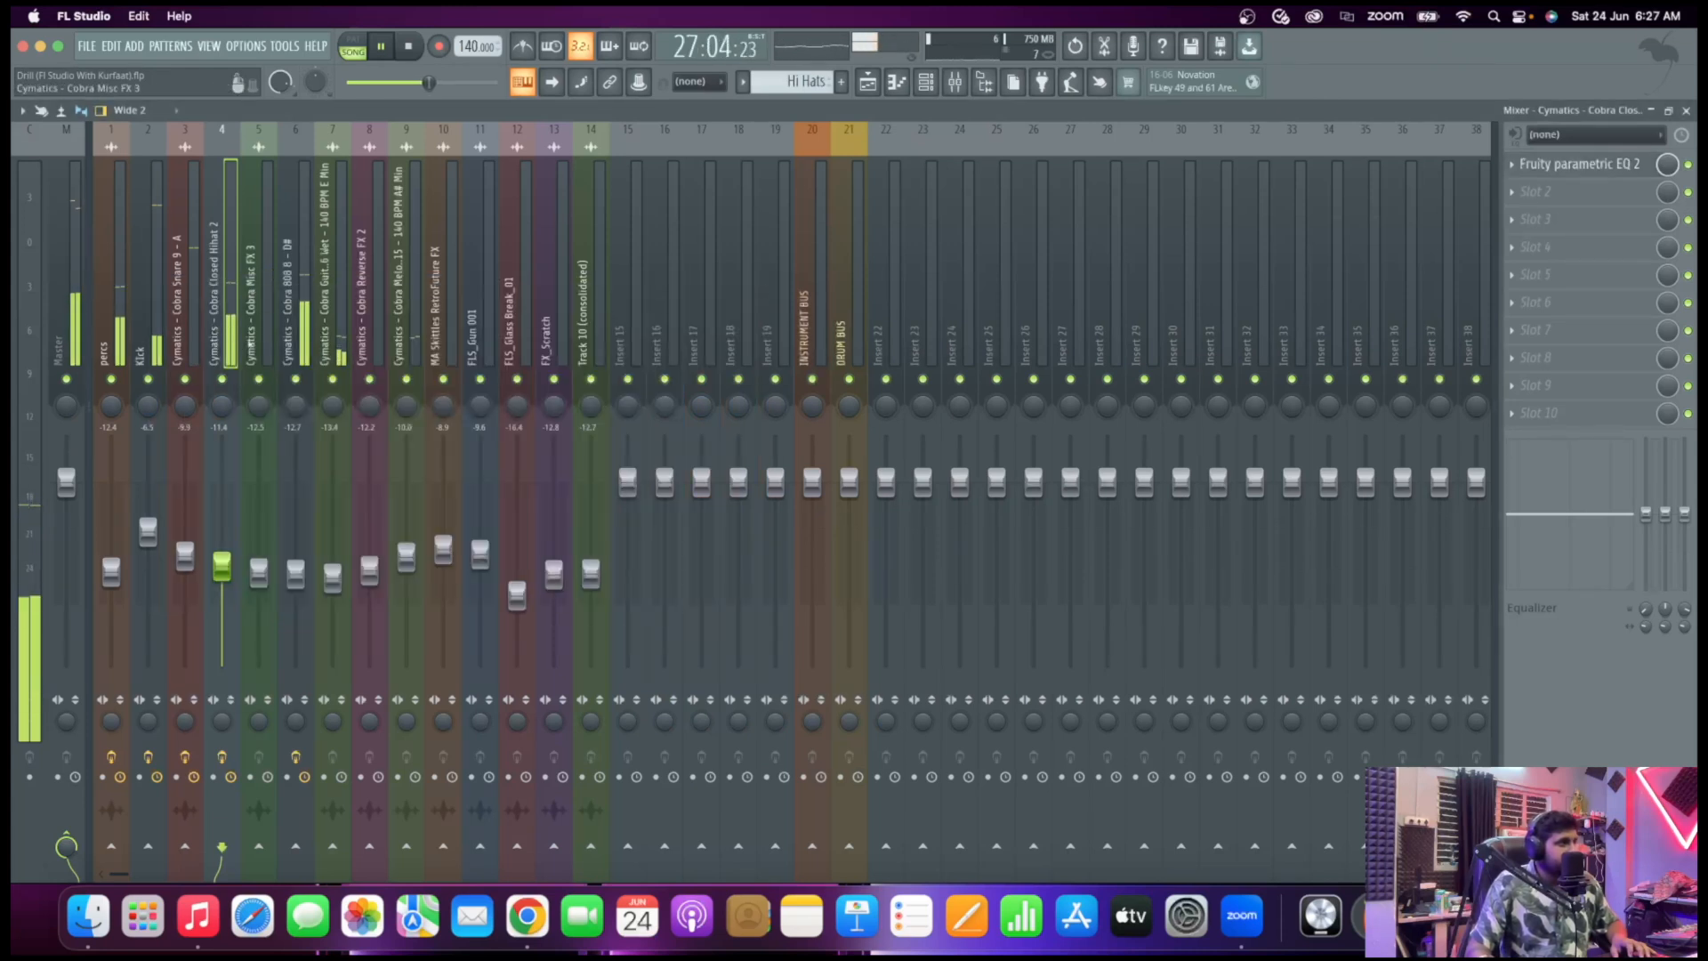
Listen to the beat with the Cobra Misc FX 3 track selected and load Fruity Parametric EQ 2 on that track
key(space)
click(252, 321)
key(space)
key(space)
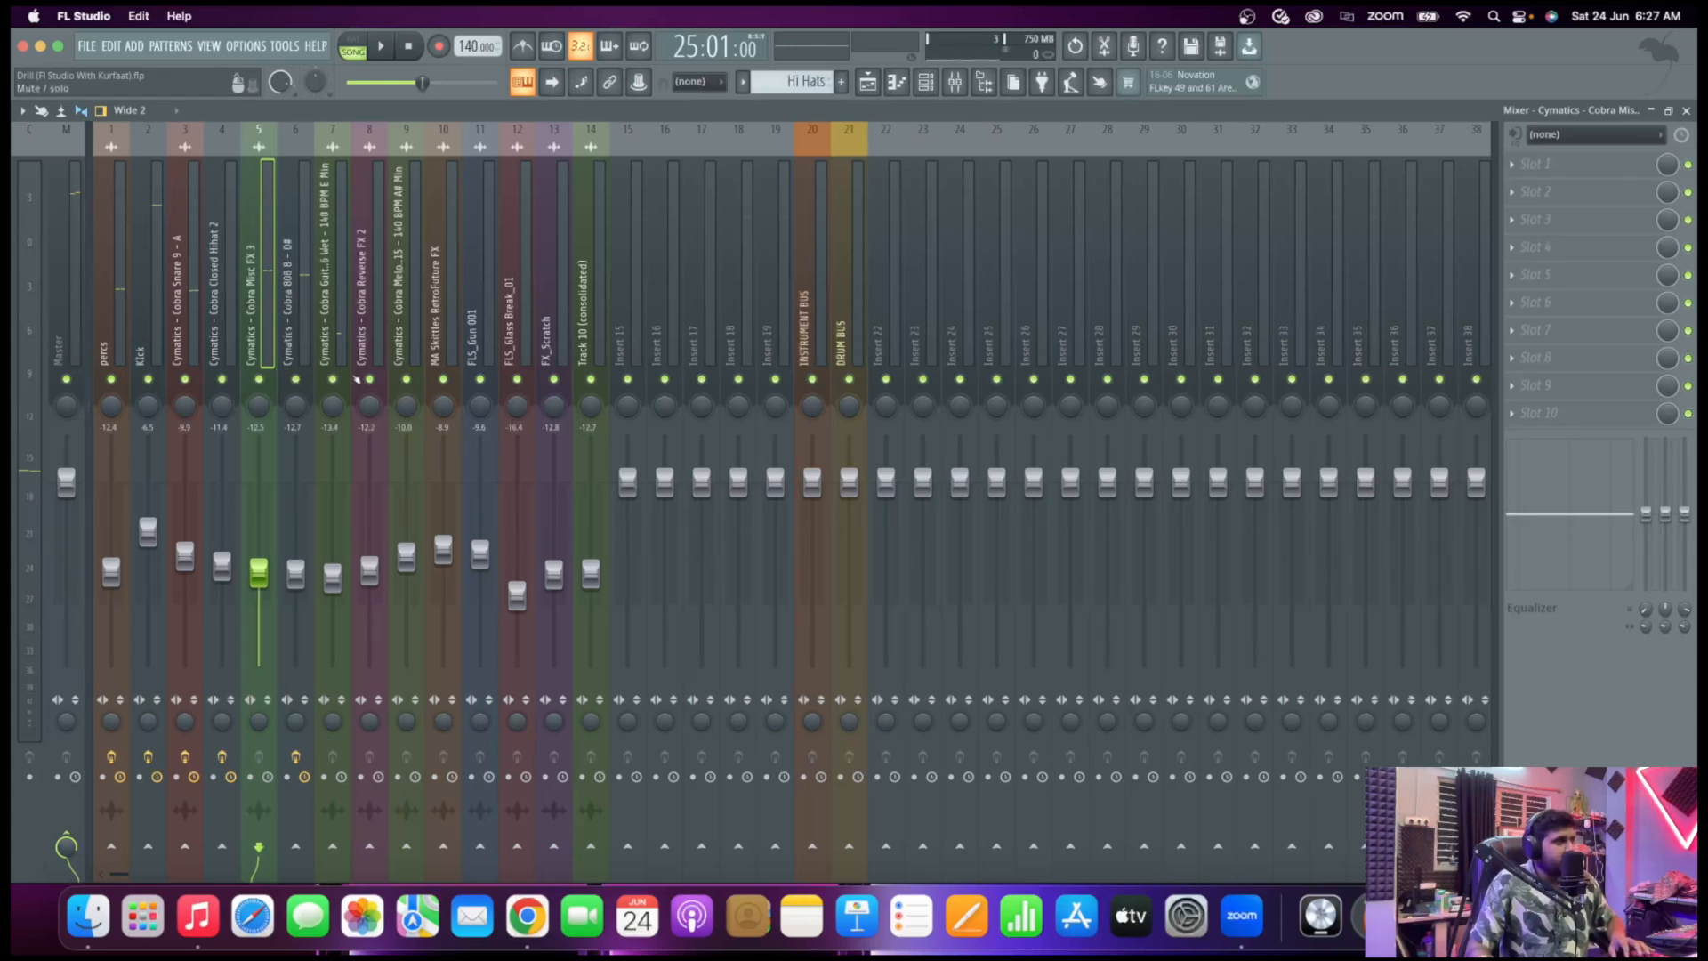
click(1565, 164)
click(1303, 746)
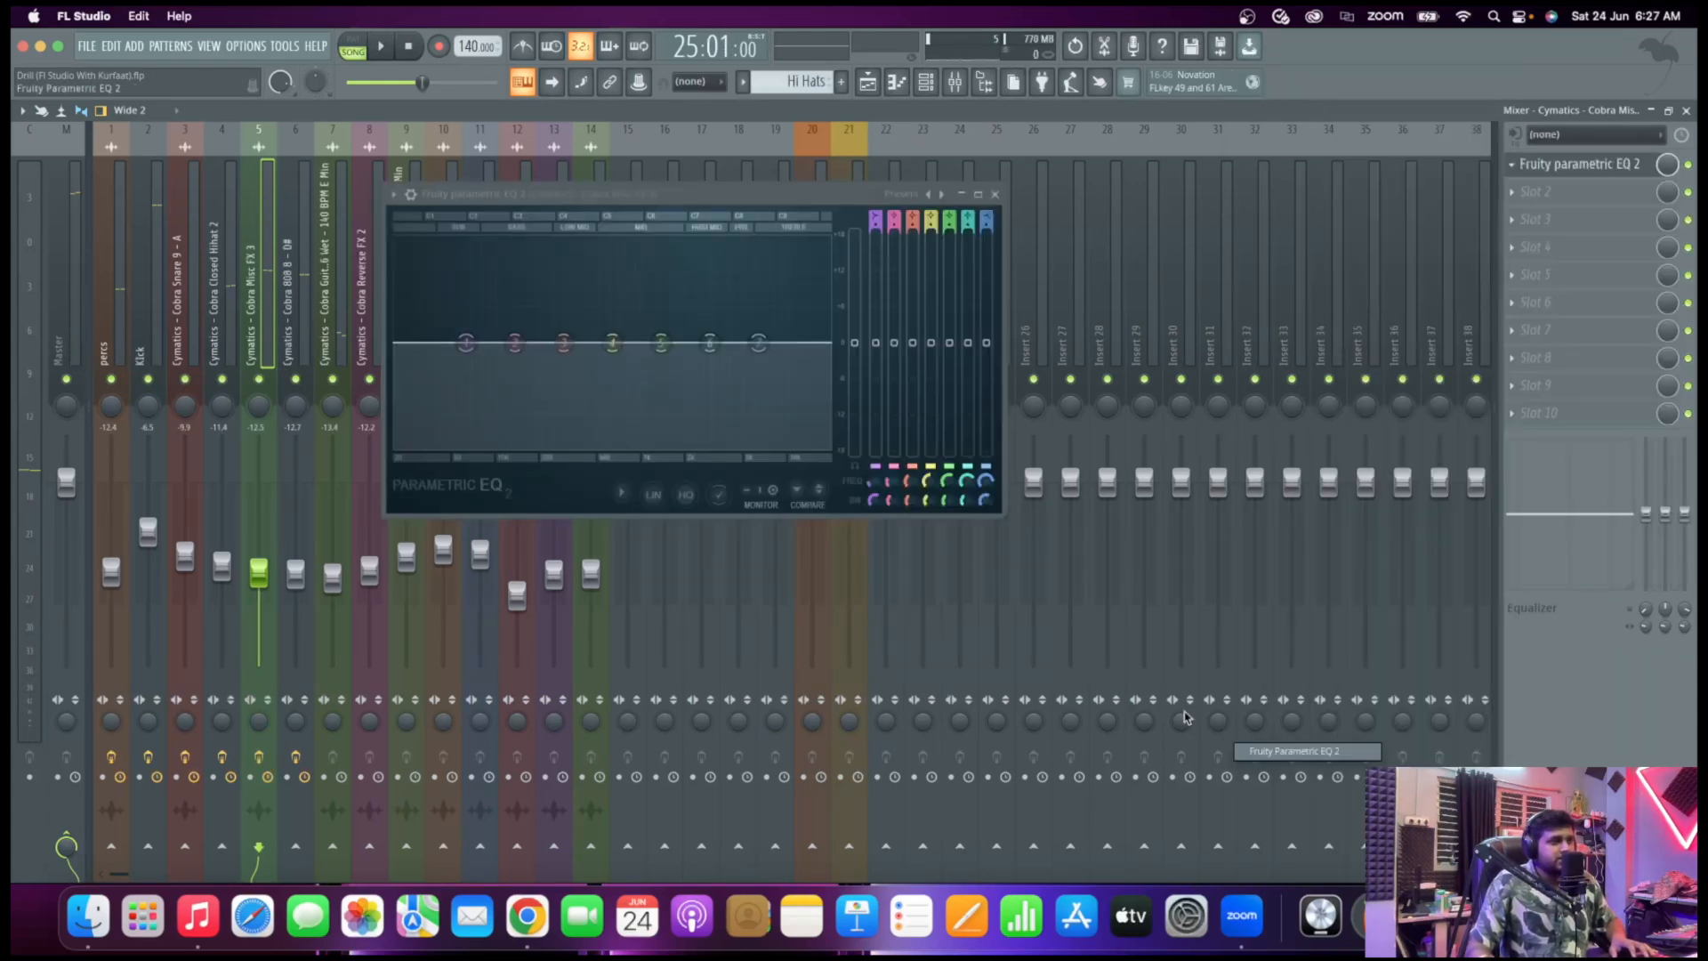
Change band 1 of the Misc FX 3 EQ to High pass with its cutoff at about 523 Hz, and close the EQ
key(space)
key(space)
right_click(465, 342)
mouse_move(492, 389)
click(542, 441)
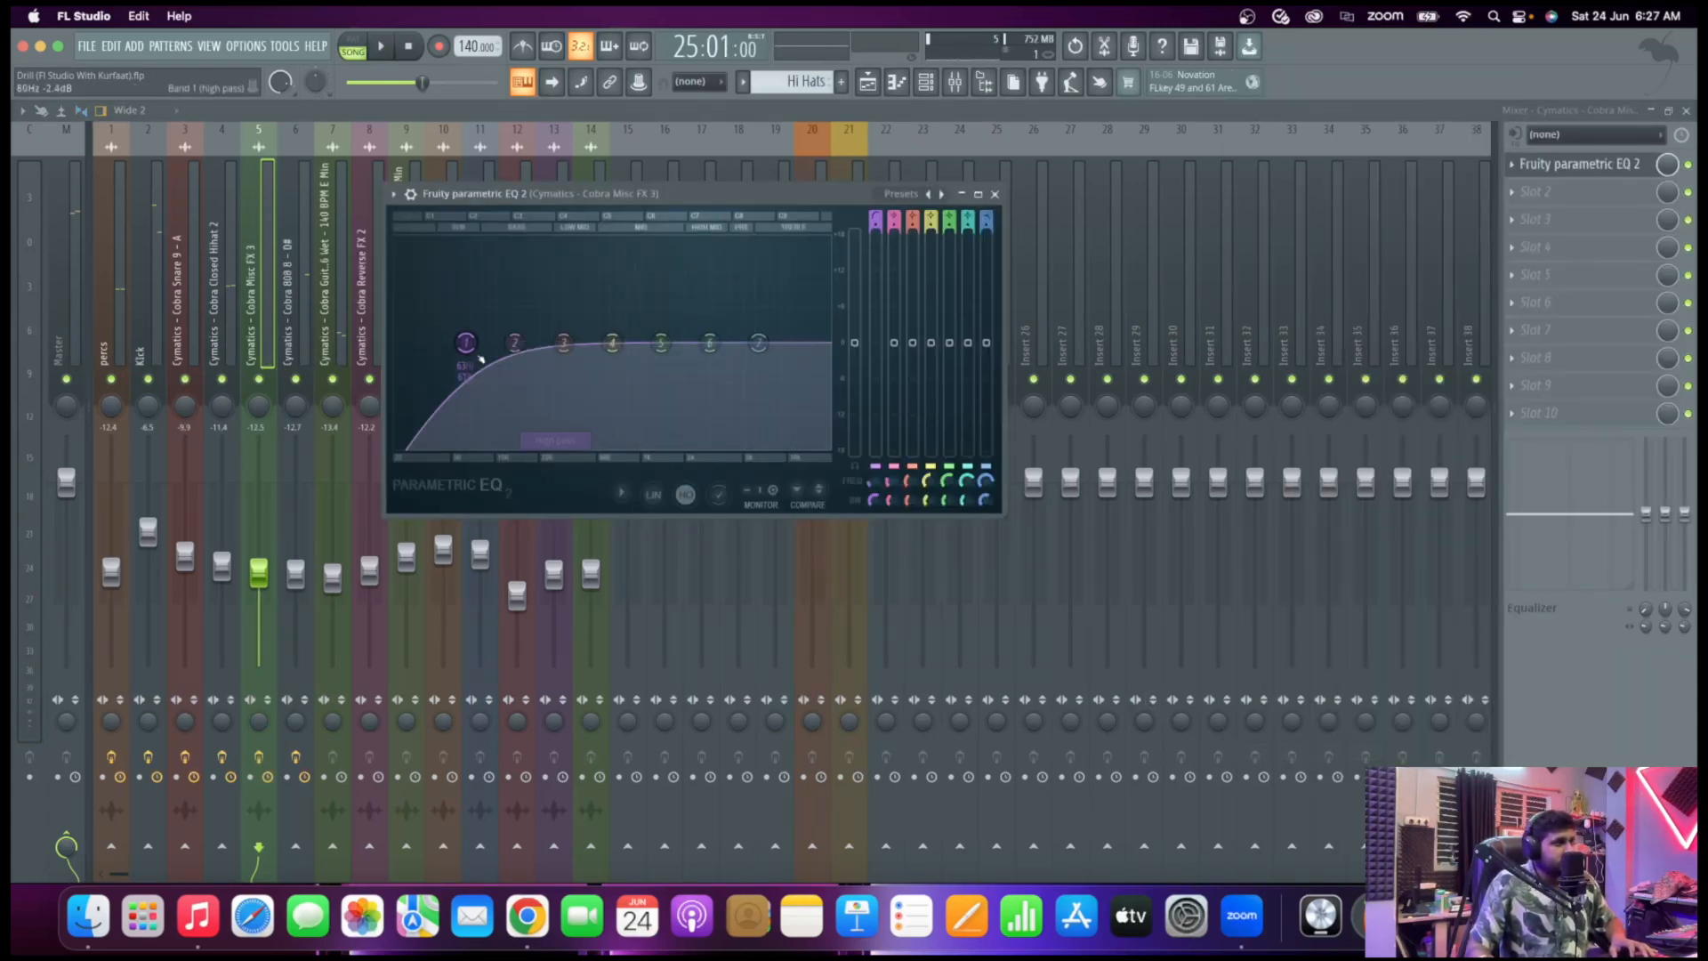
key(space)
drag(467, 344, 612, 344)
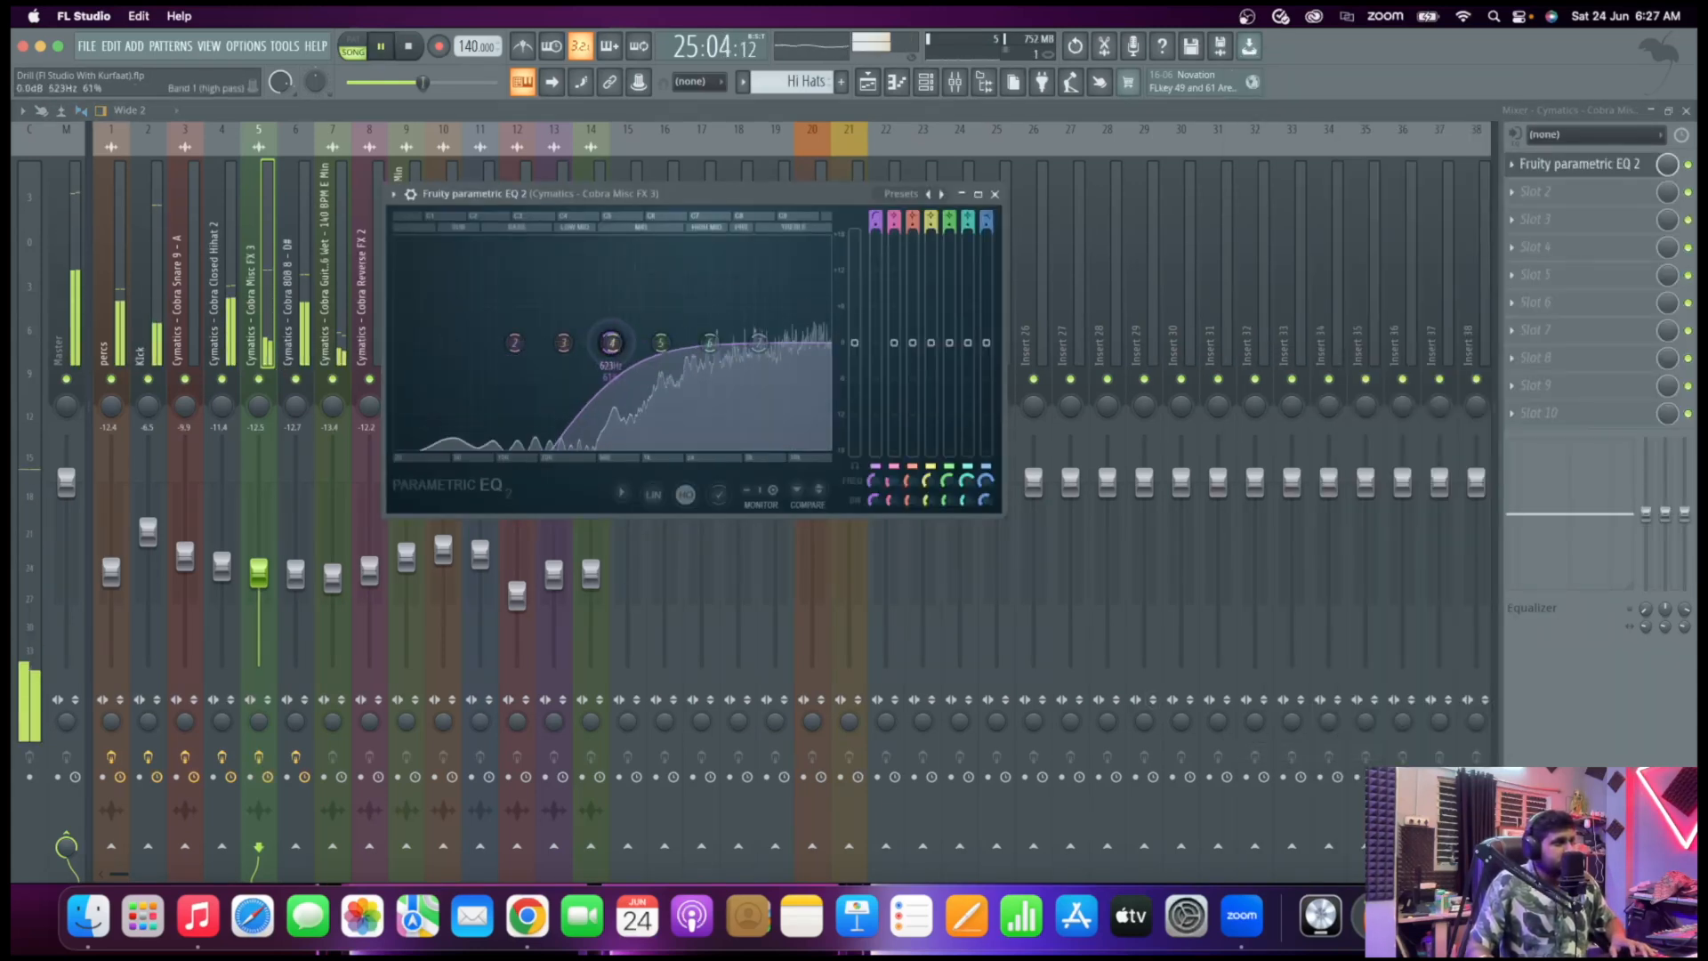
click(995, 194)
key(space)
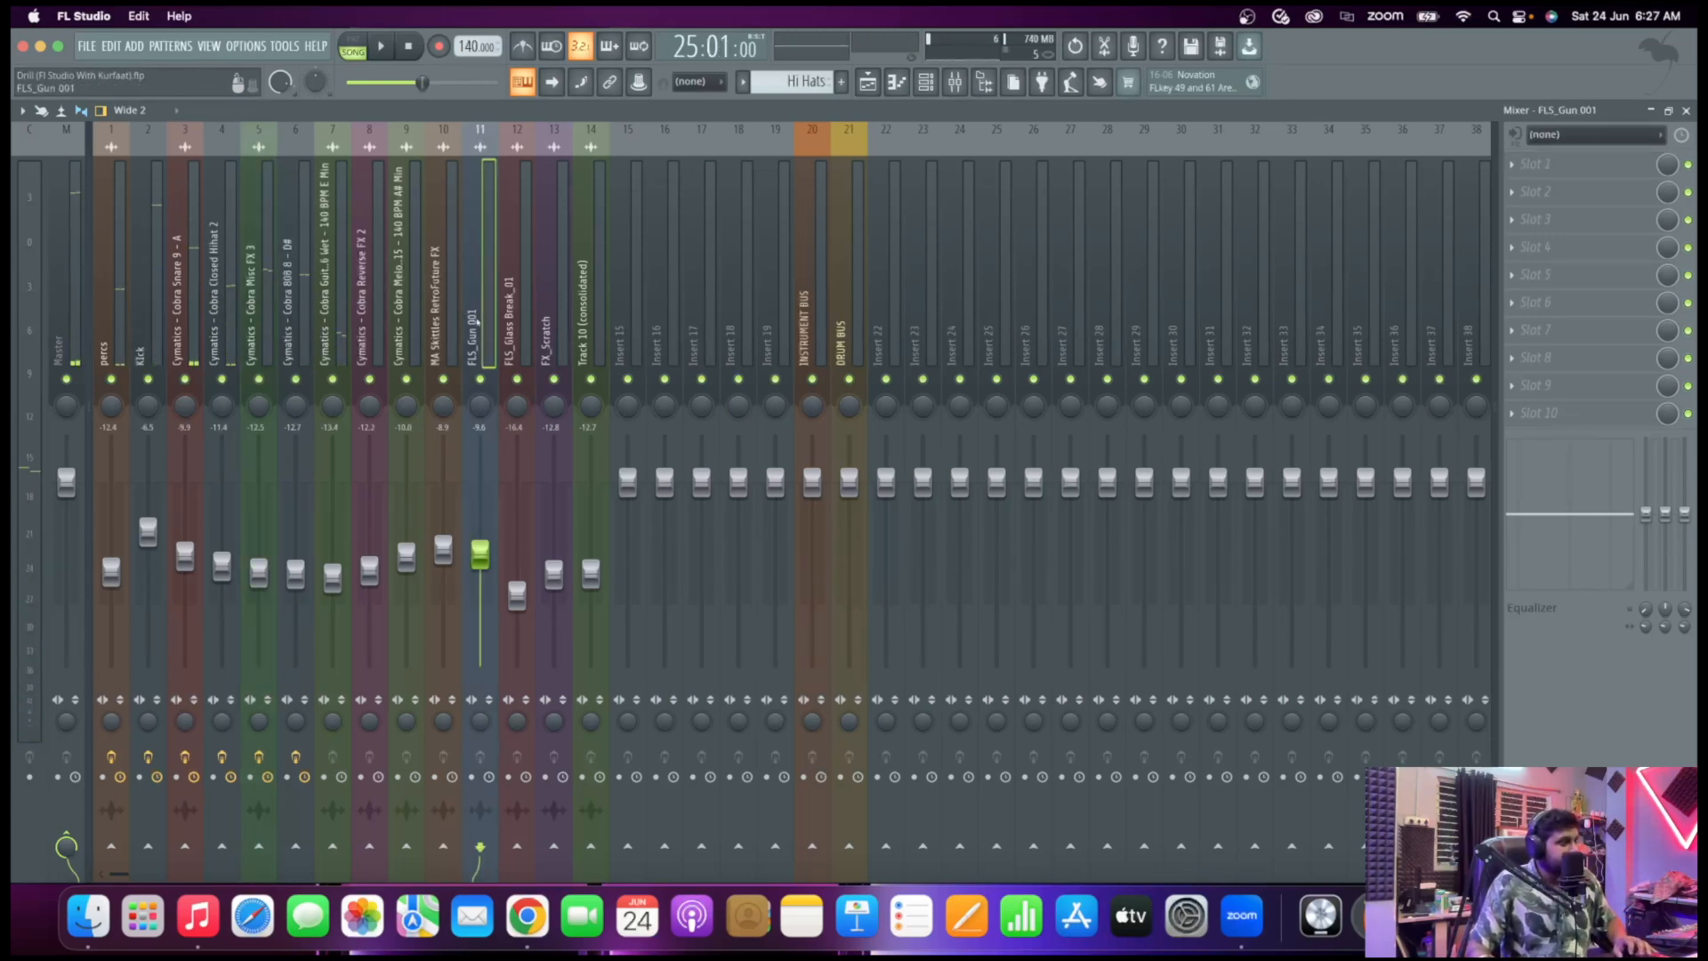
Look through the remaining effect tracks and audition the Cobra guitar loop track in solo
click(393, 325)
click(371, 318)
click(518, 331)
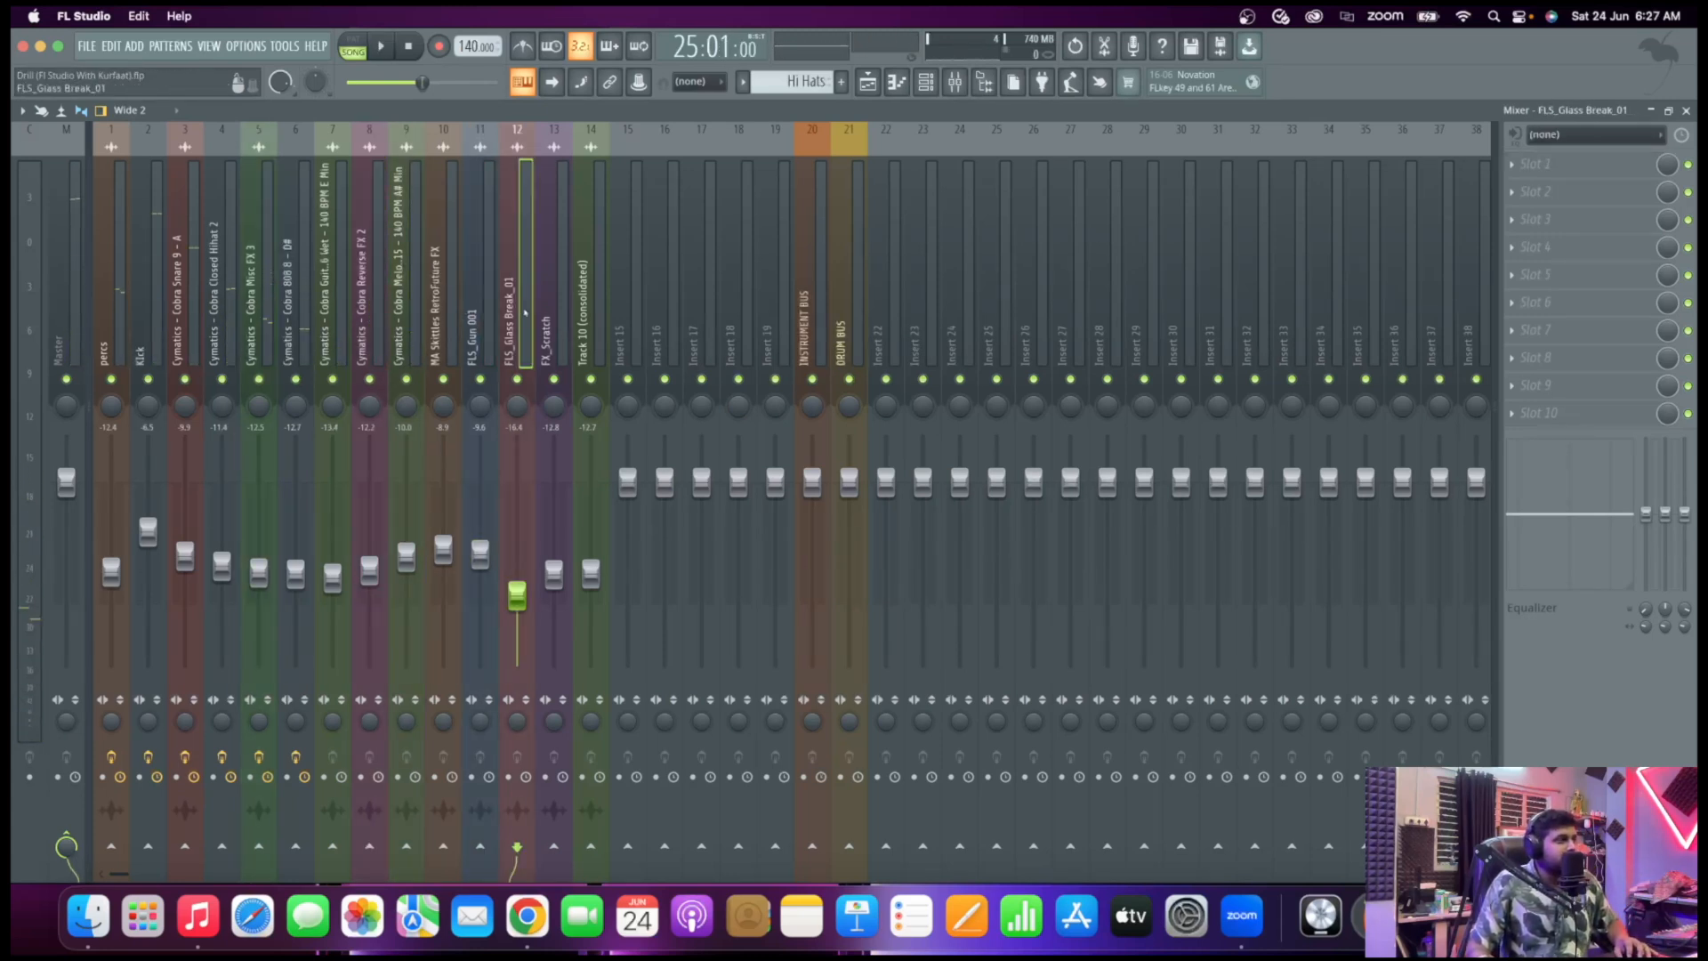
click(481, 336)
click(371, 354)
click(338, 361)
key(space)
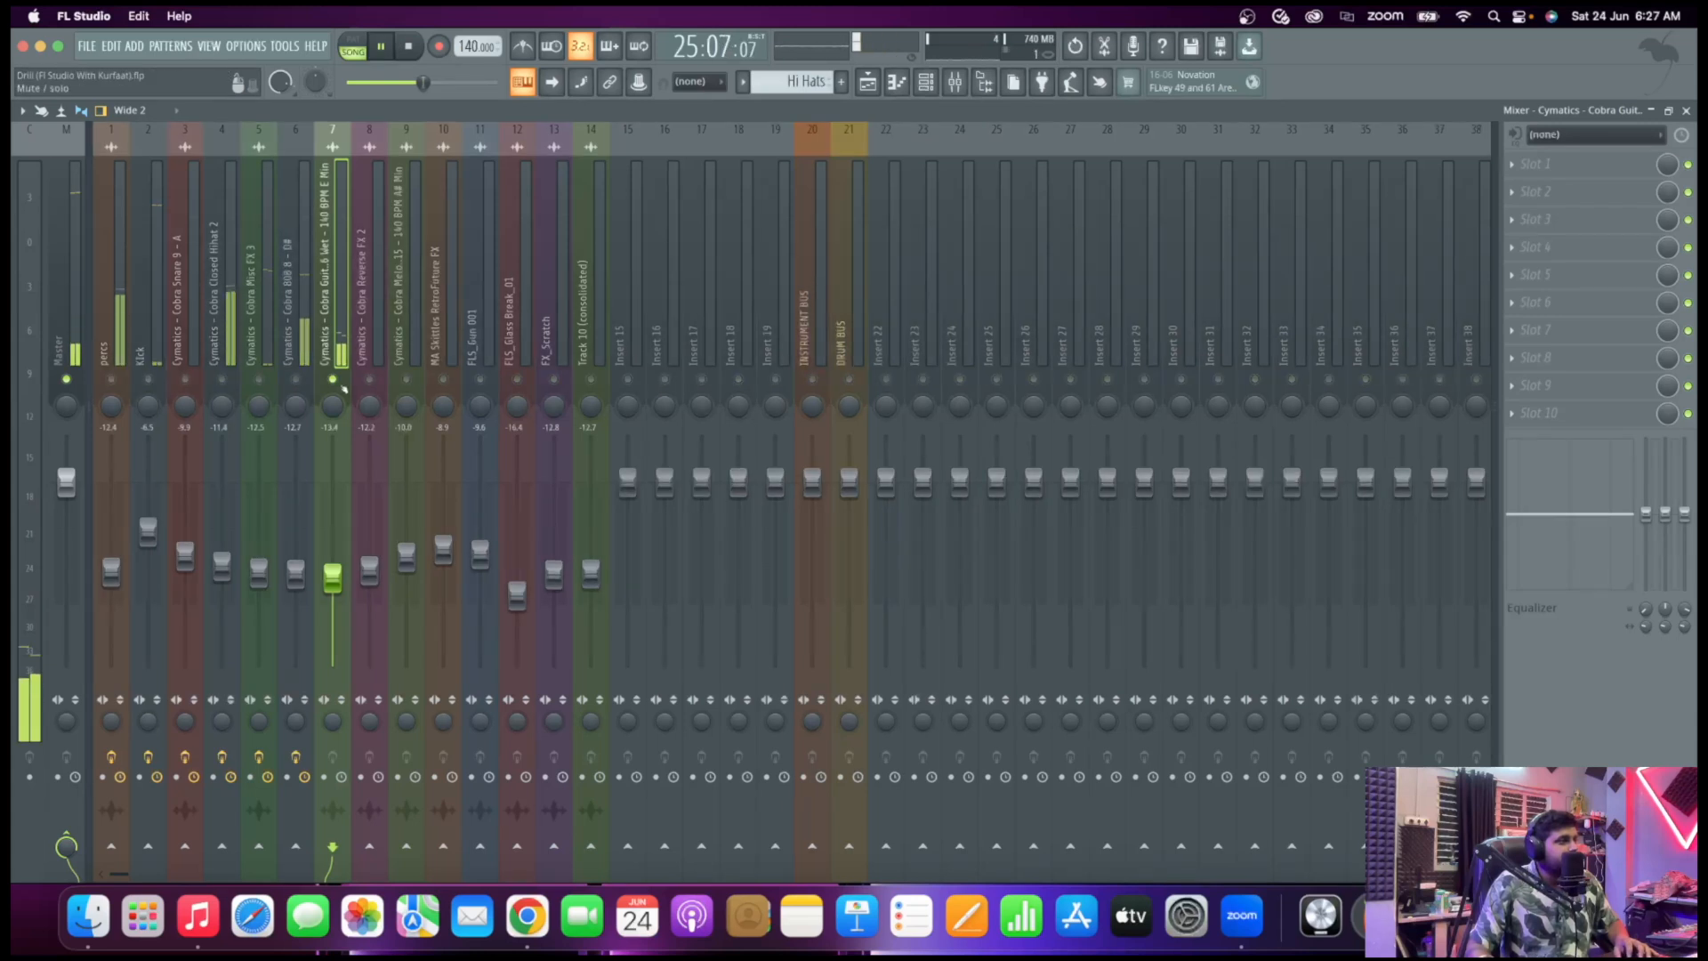
key(space)
Load Fruity Parametric EQ 2 on the guitar loop track and make band 1 a High pass with its cutoff at about 326 Hz
click(1543, 165)
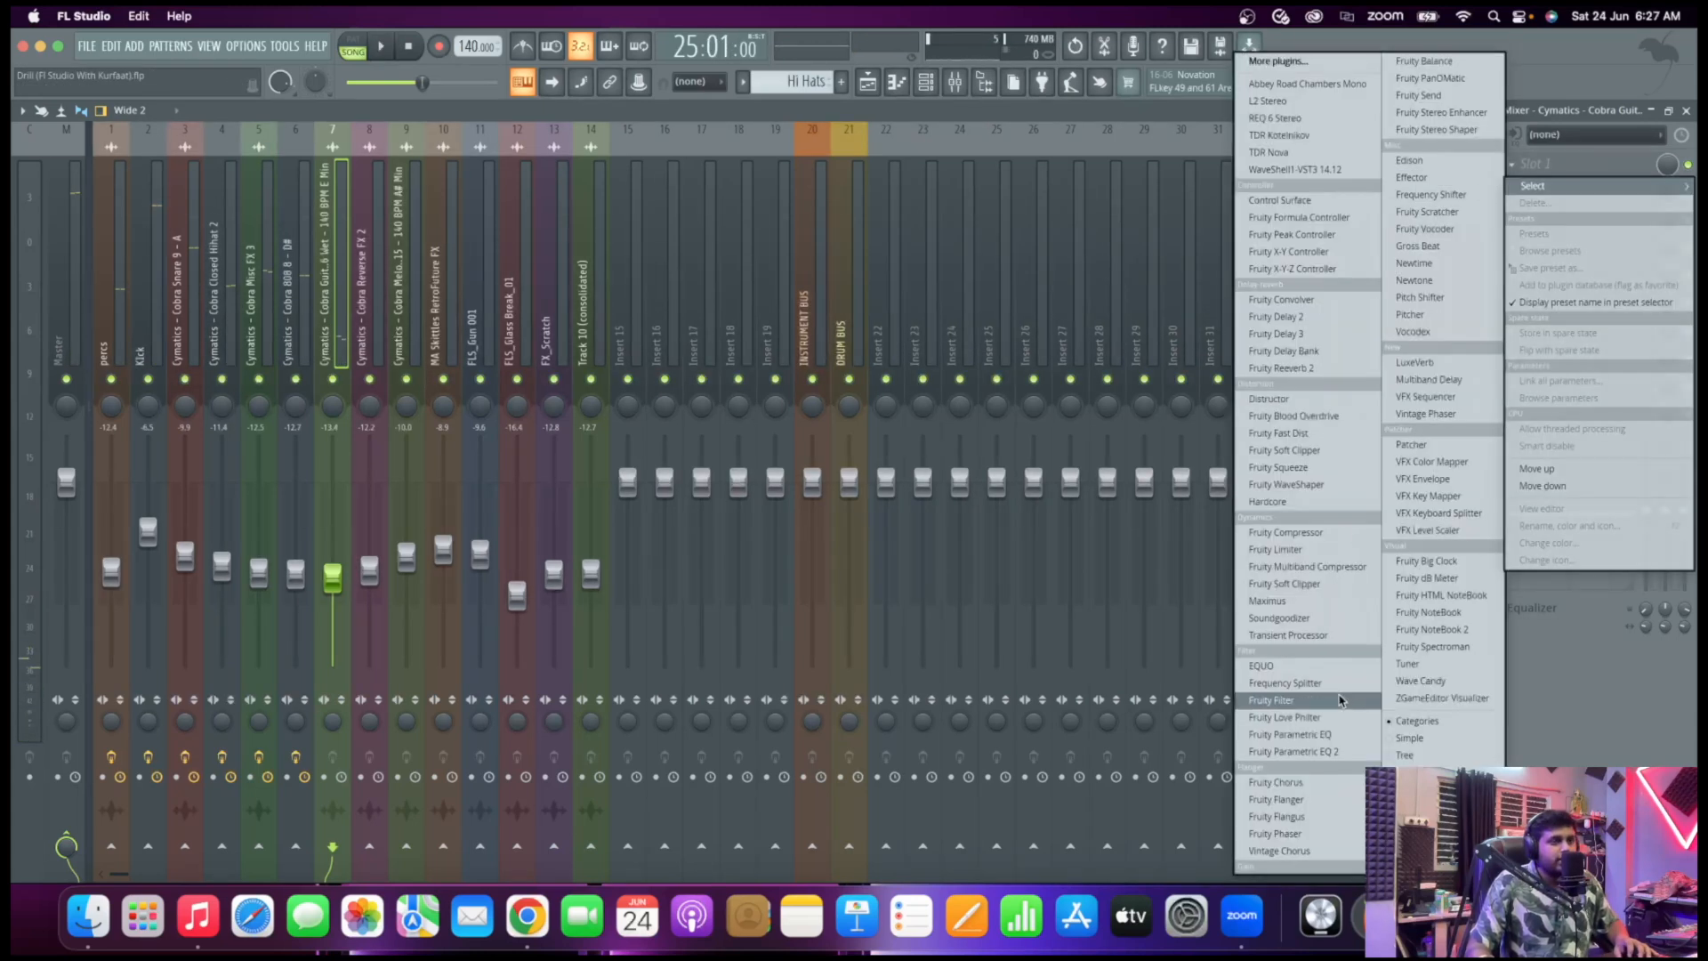
click(1292, 751)
right_click(550, 458)
mouse_move(580, 504)
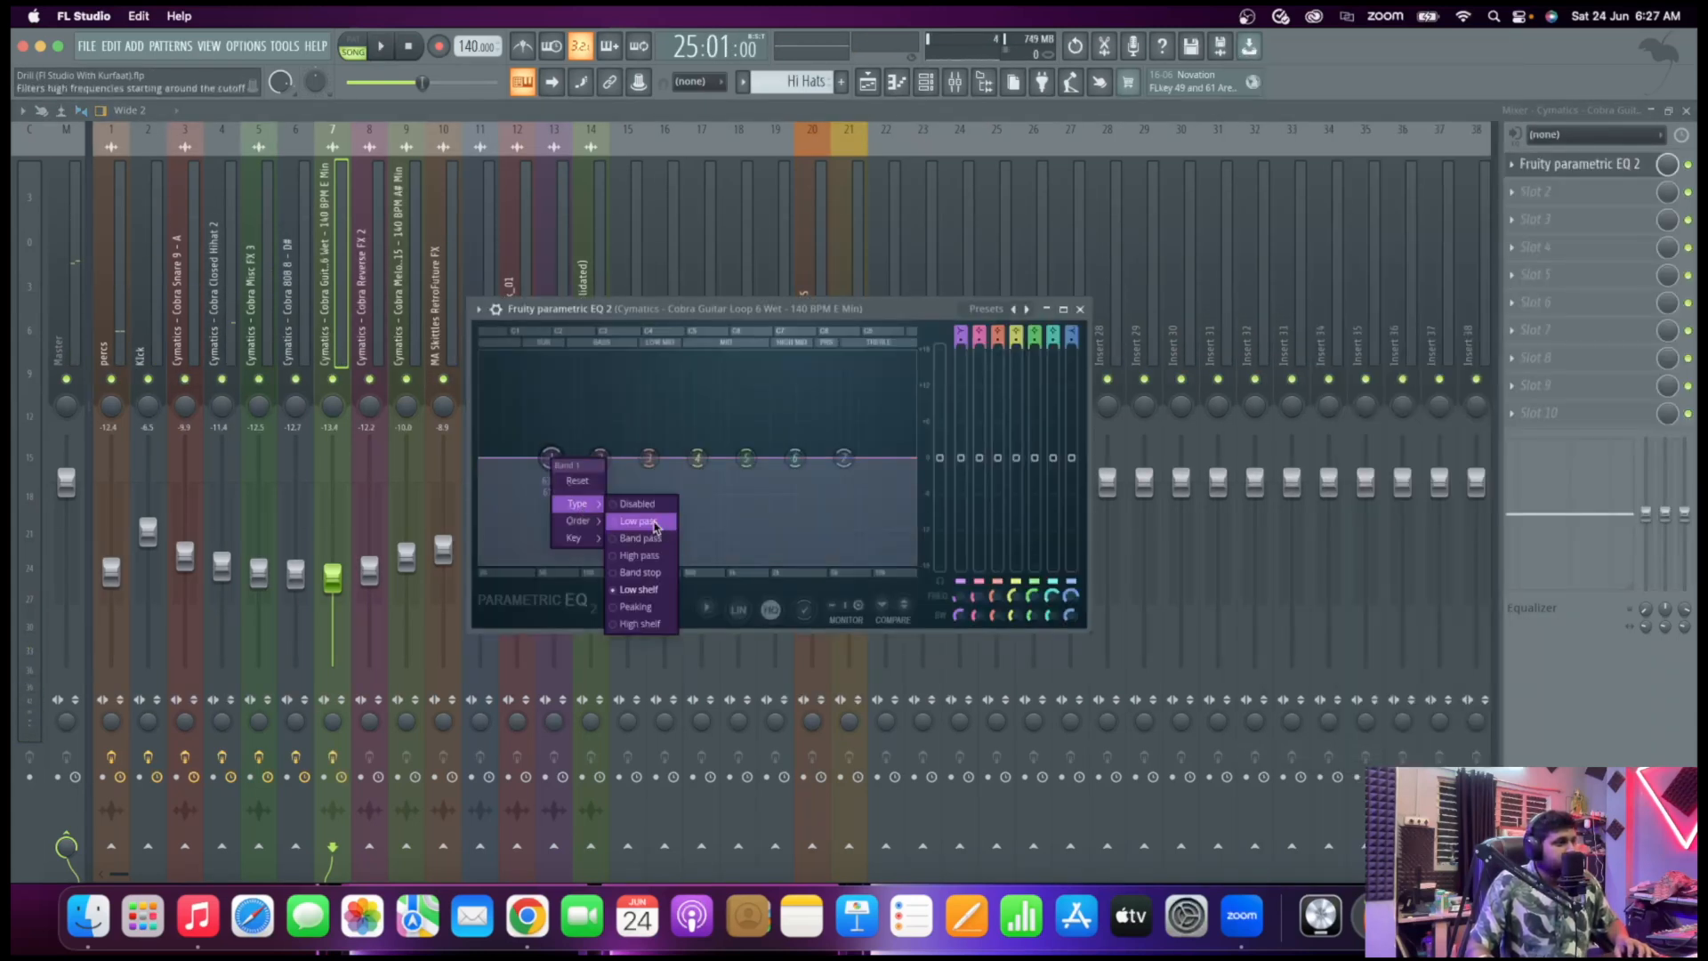
click(647, 555)
key(space)
drag(550, 458, 654, 457)
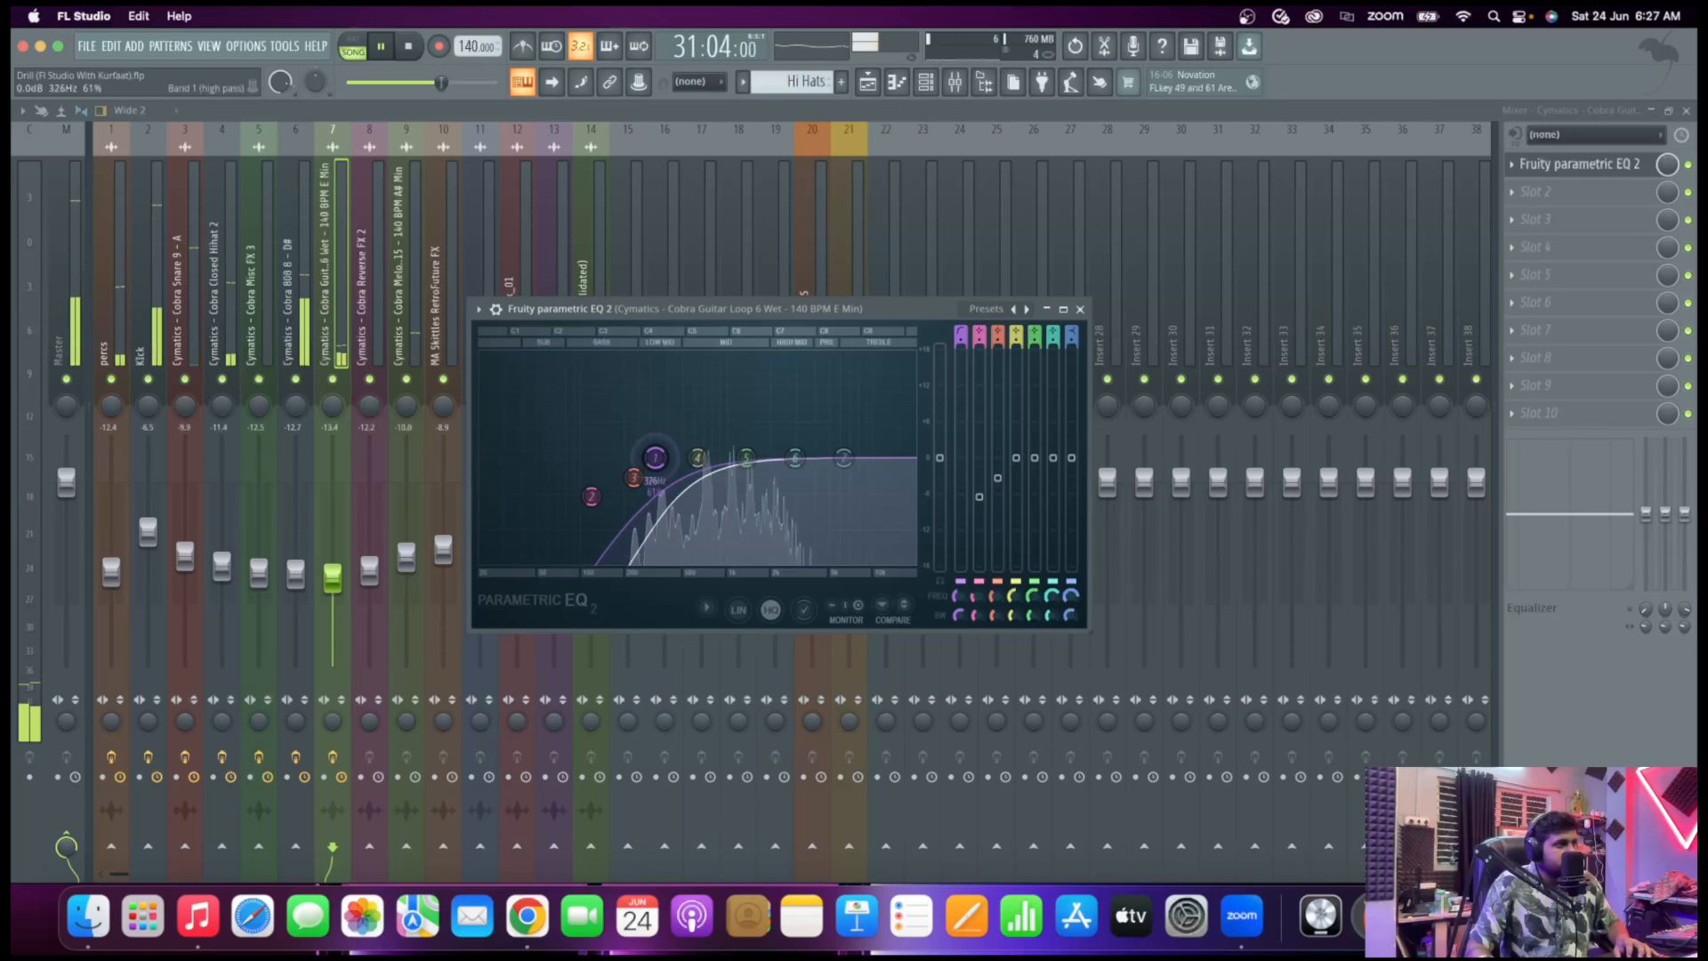
Disable band 7 of the guitar loop EQ and shift band 6 slightly higher in frequency and lower in gain while listening
right_click(843, 458)
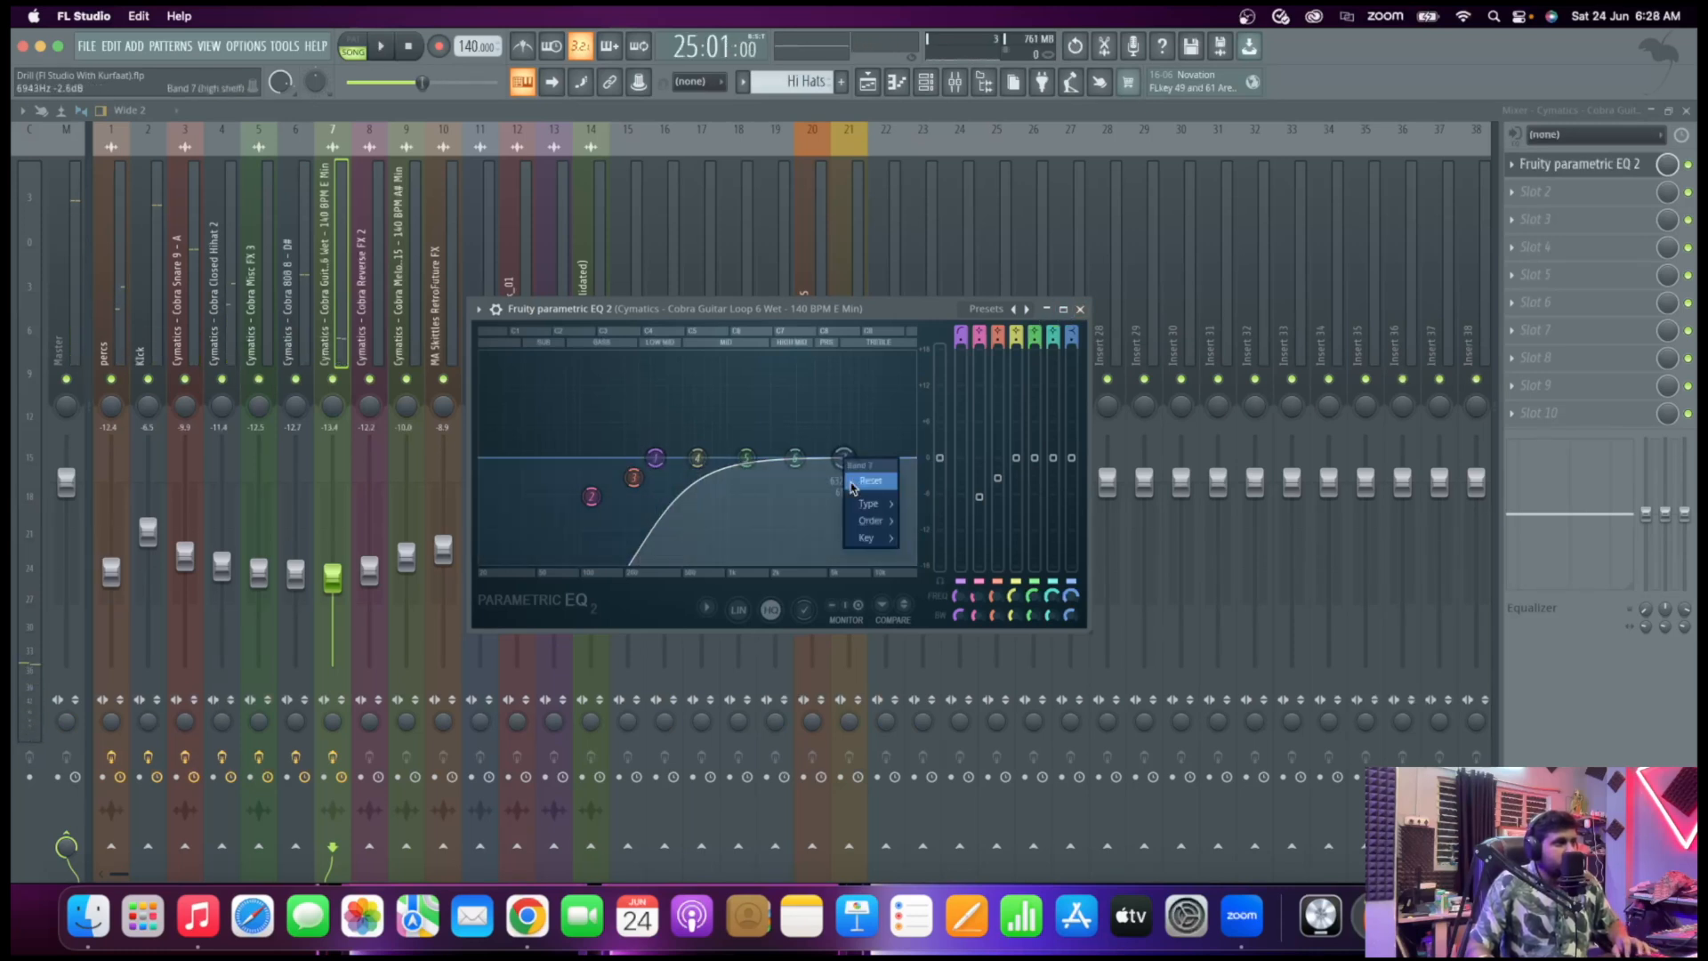
mouse_move(873, 503)
click(925, 504)
key(space)
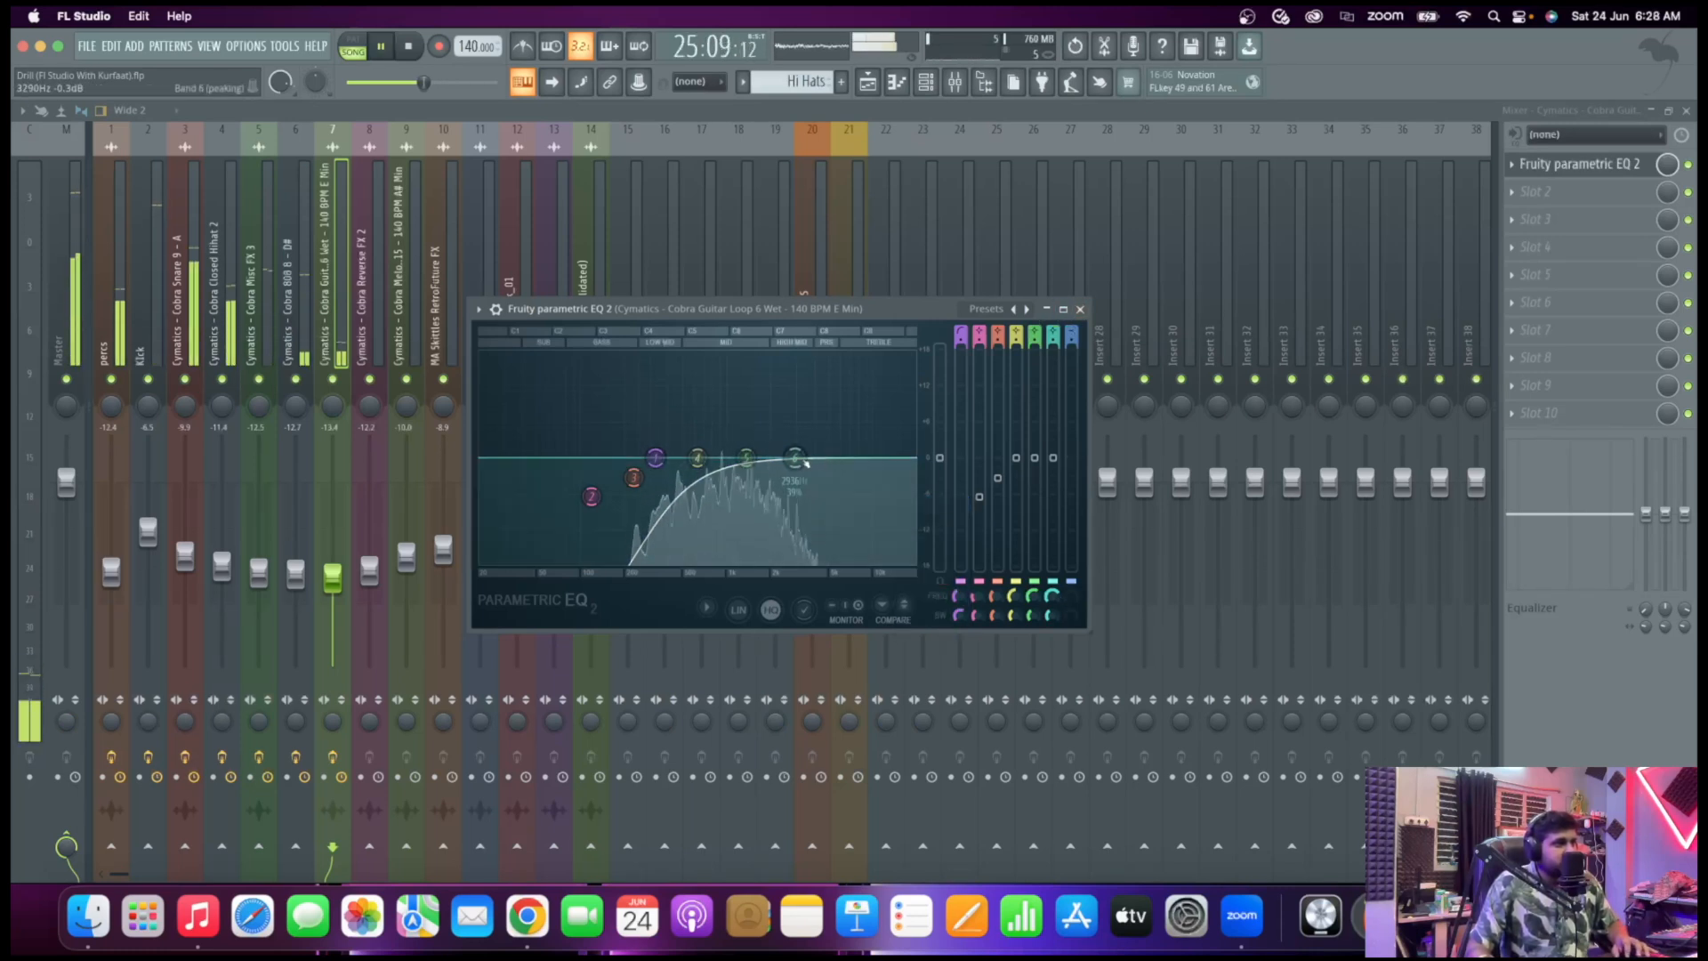
mouse_move(794, 457)
mouse_down()
mouse_move(805, 442)
mouse_move(812, 460)
mouse_up()
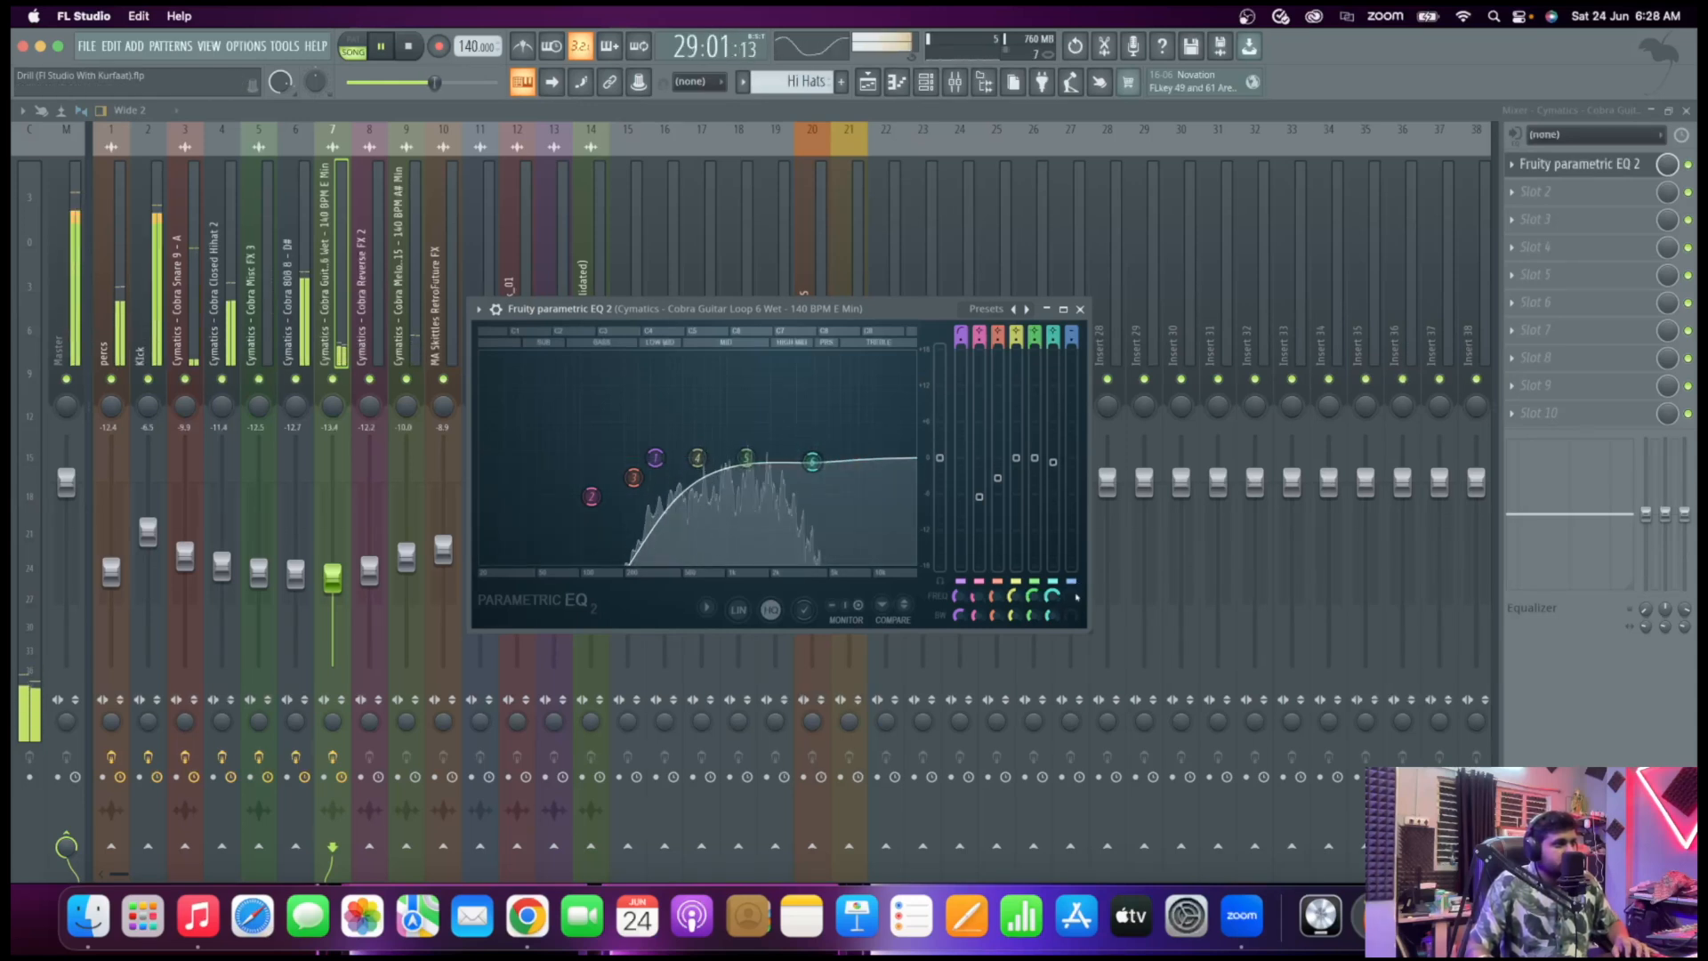
key(space)
Try to replace the guitar loop track's equaliser with a fresh Fruity Parametric EQ 2
click(1511, 163)
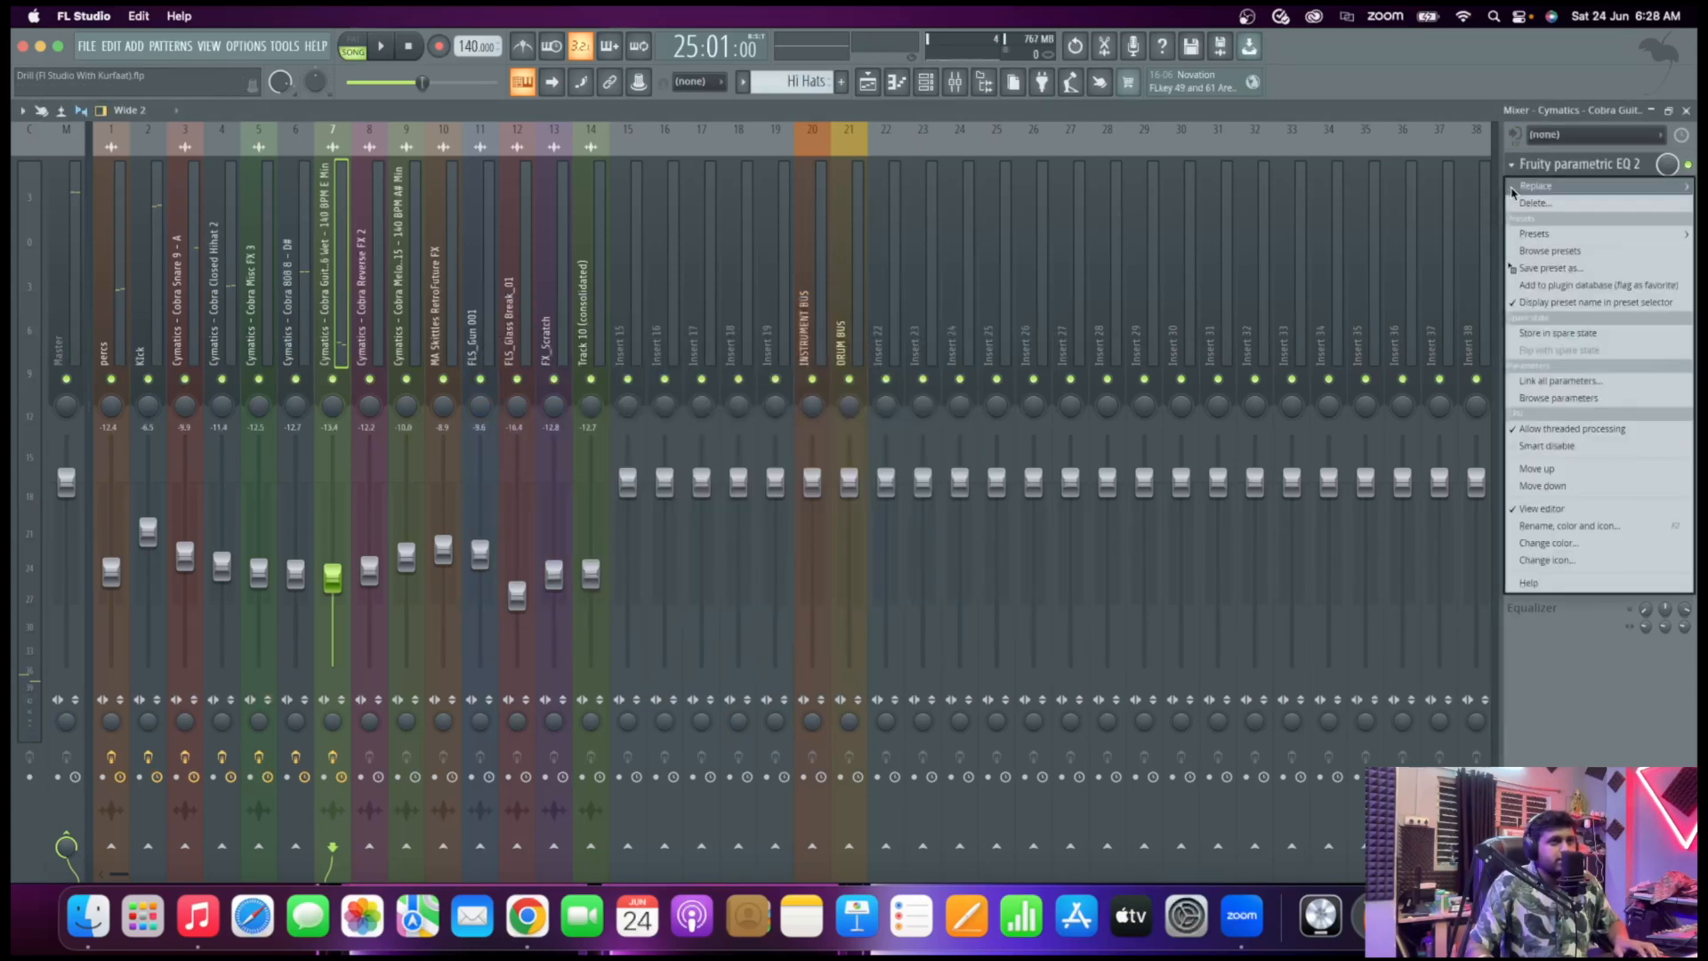
click(1314, 61)
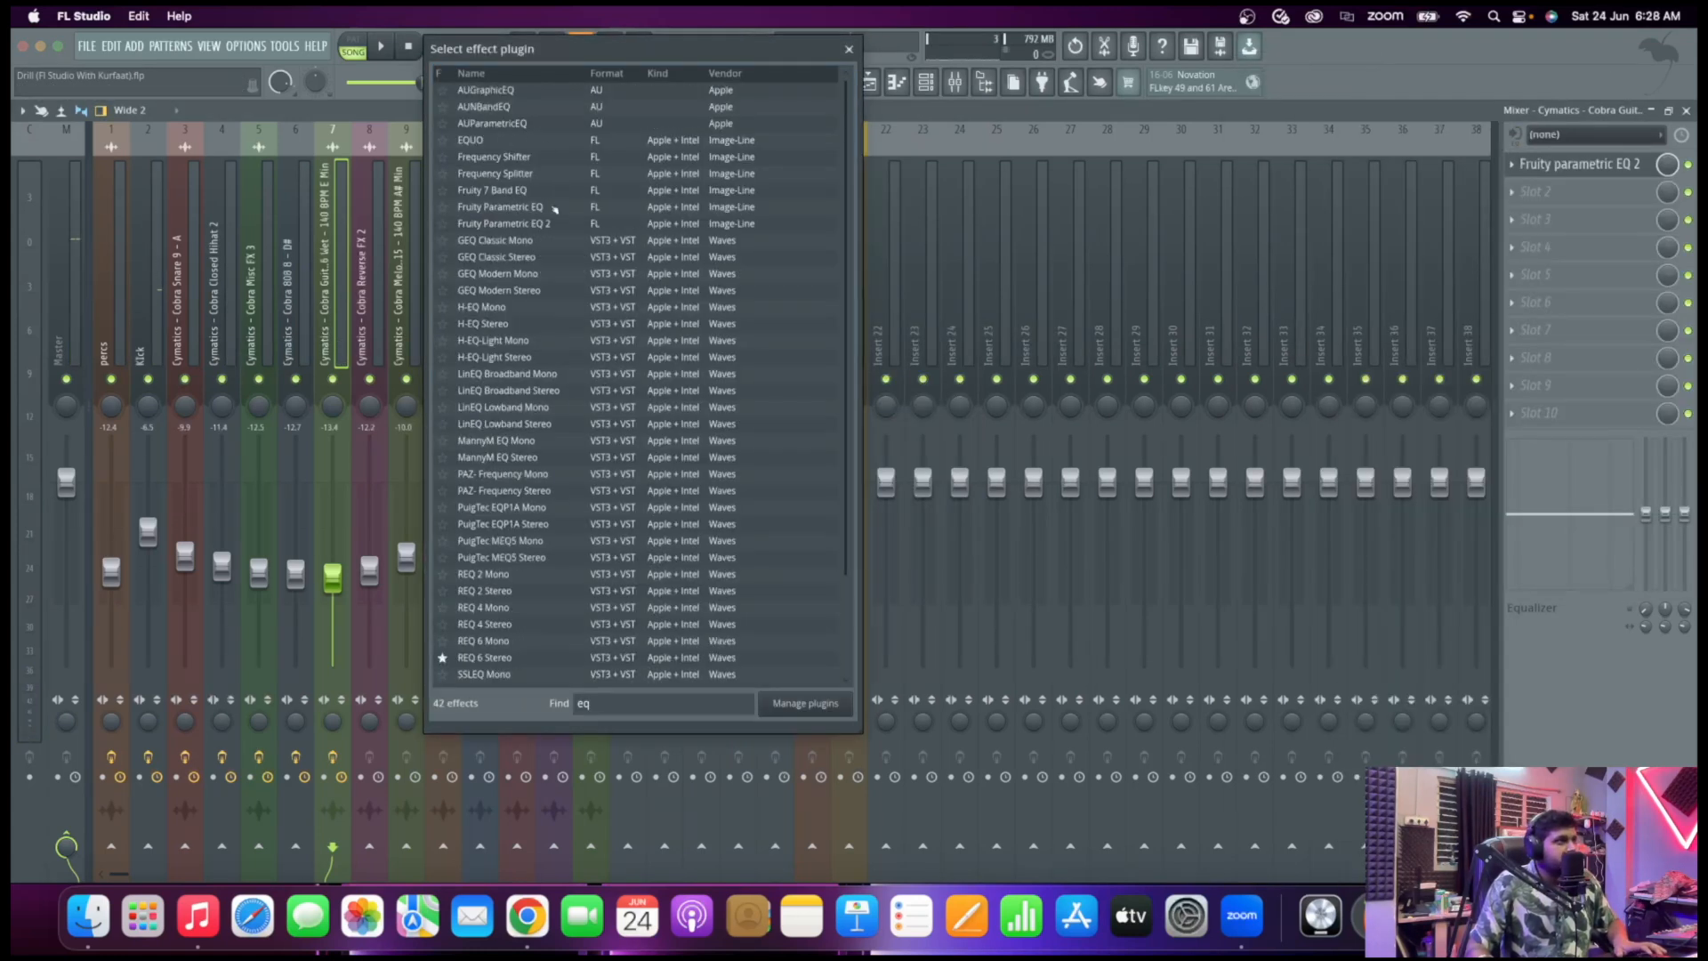
click(558, 224)
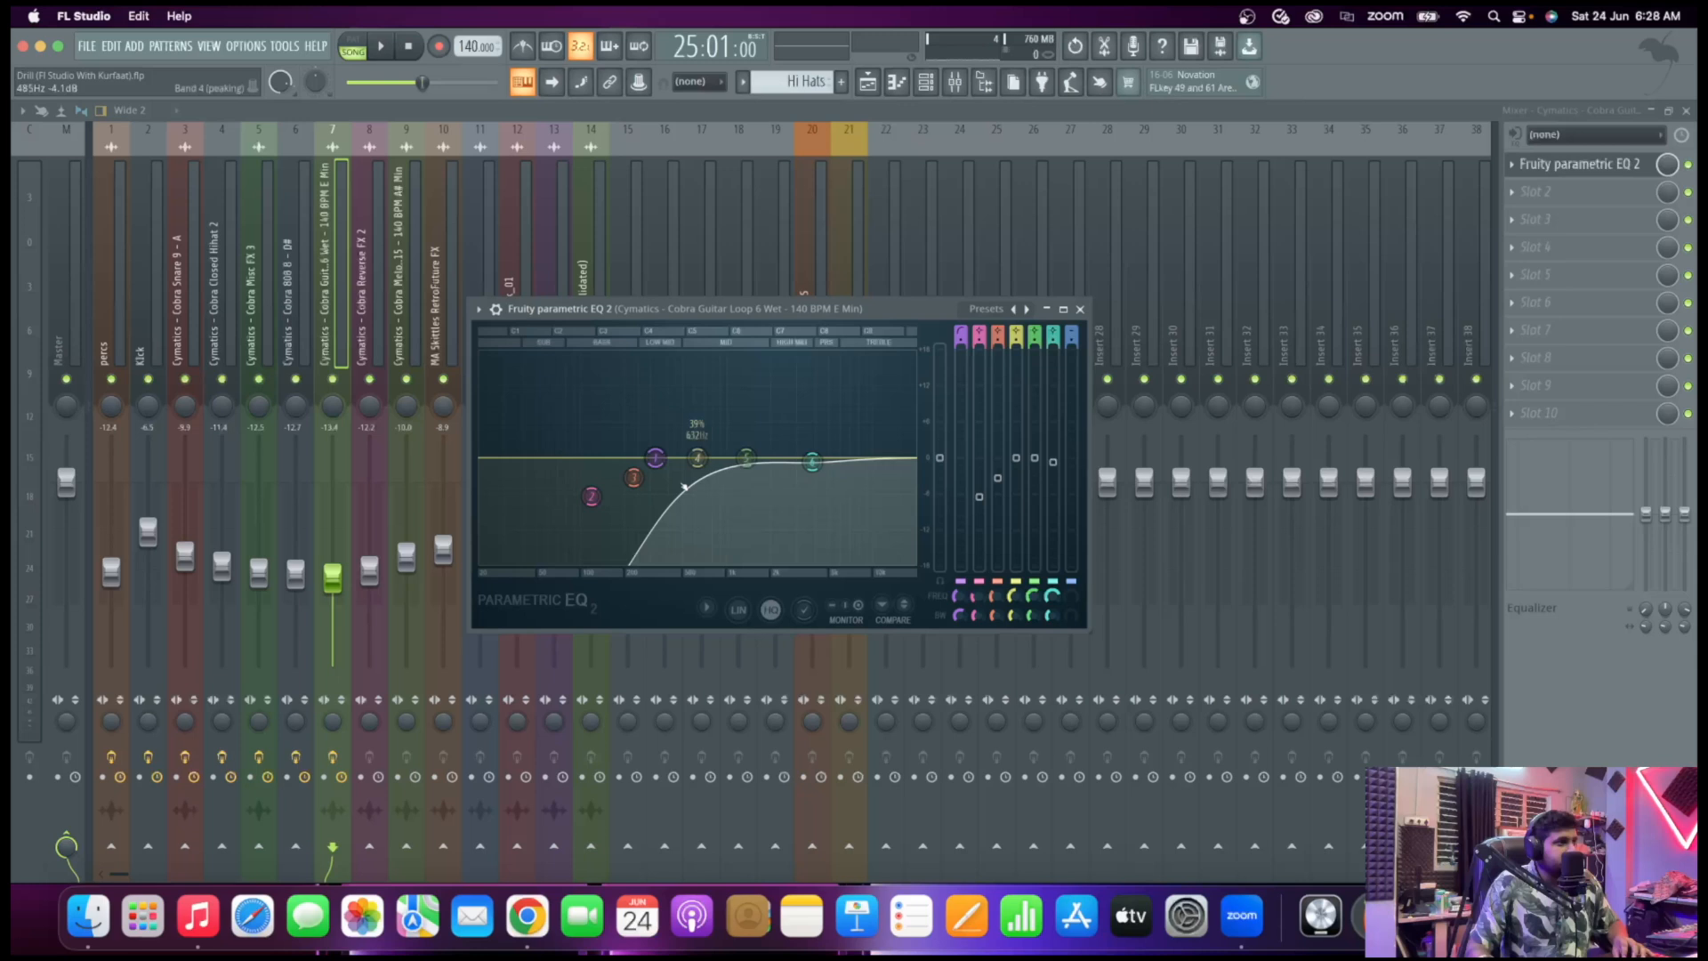
Reset the guitar loop EQ to the Default preset and make band 1 a High pass with its cutoff between bands 3 and 4
click(1025, 309)
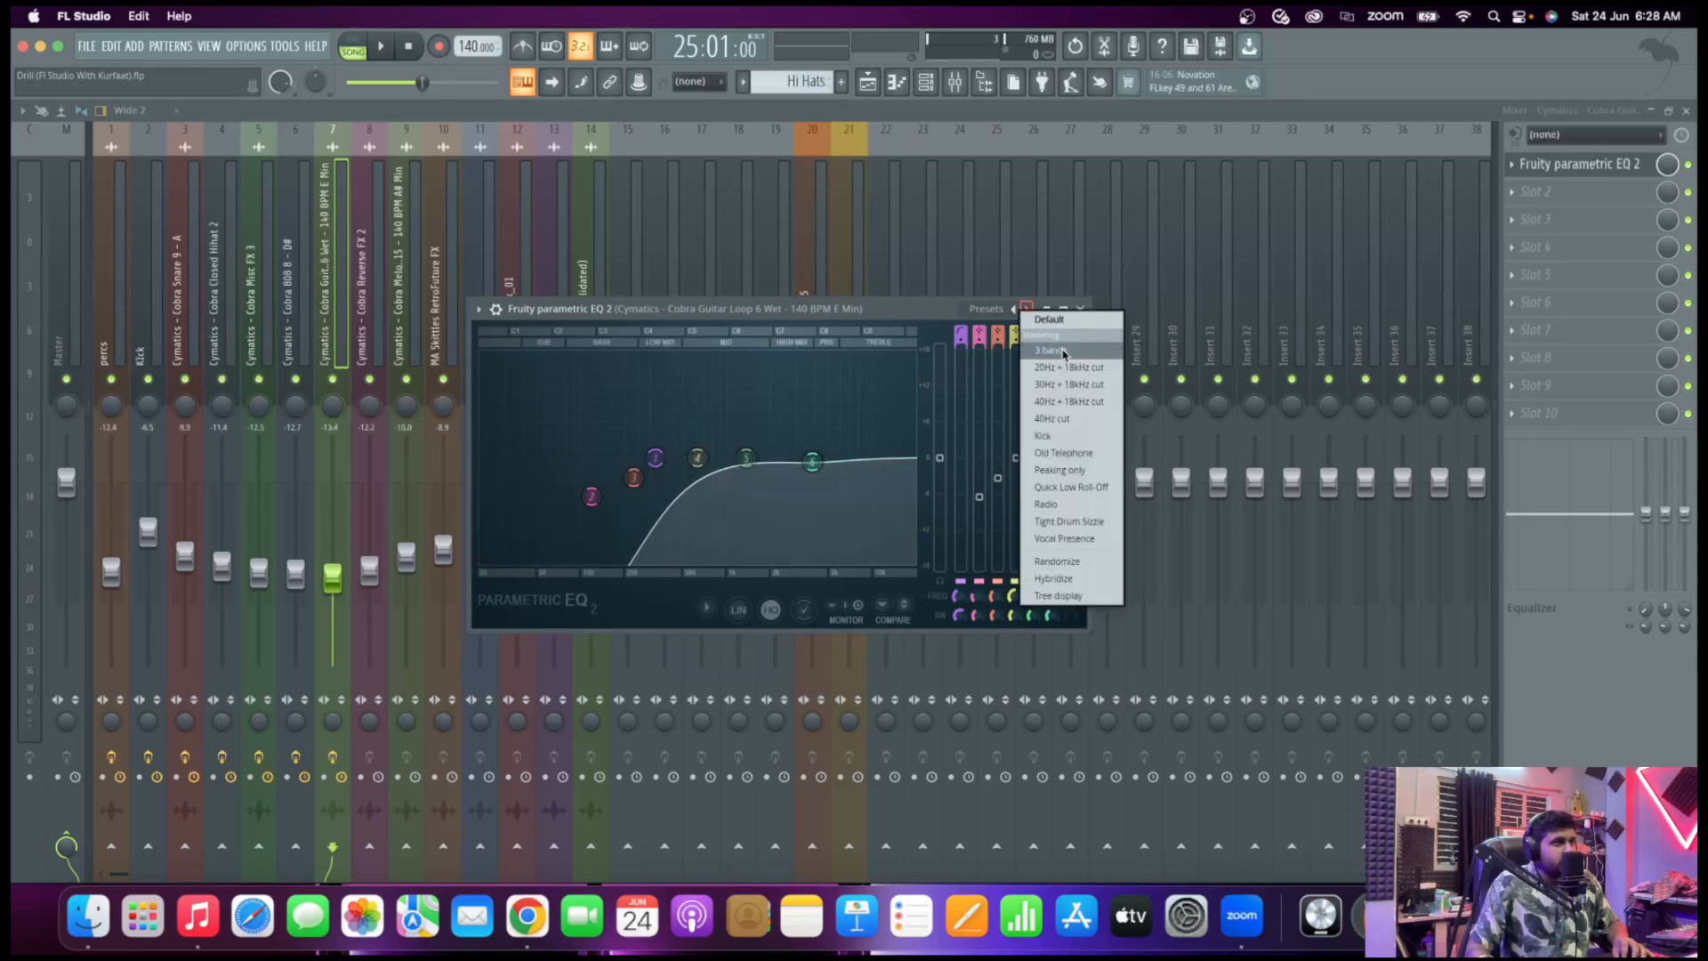
click(1059, 351)
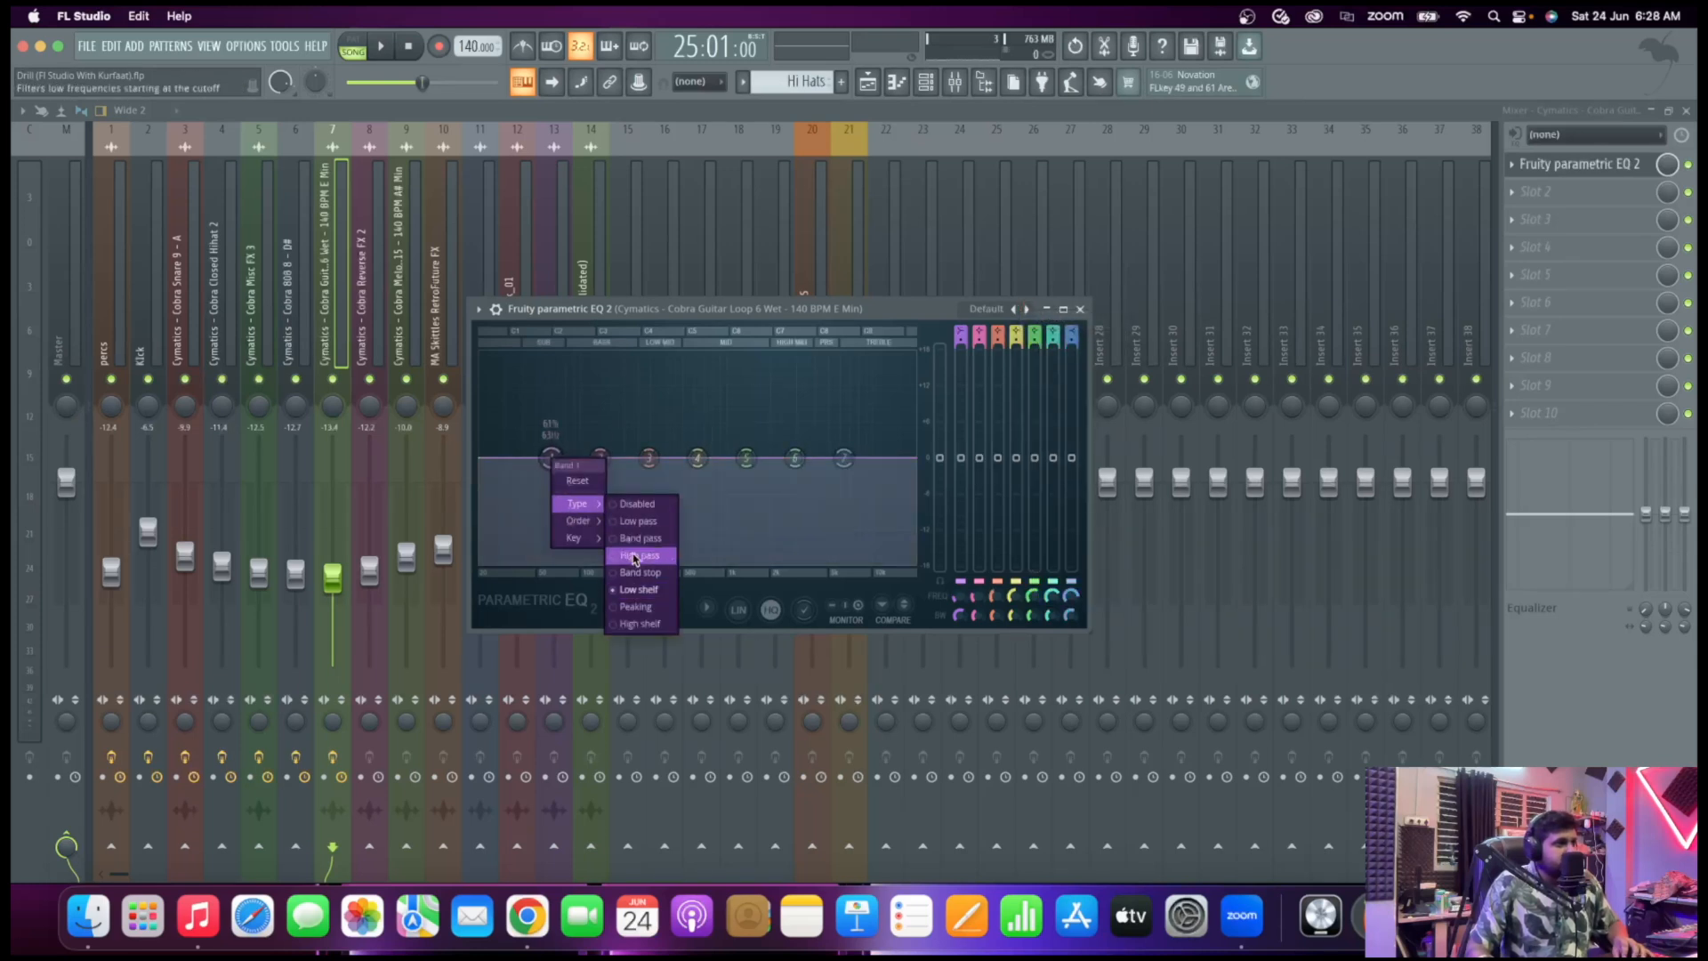
click(633, 558)
key(space)
drag(552, 458, 665, 458)
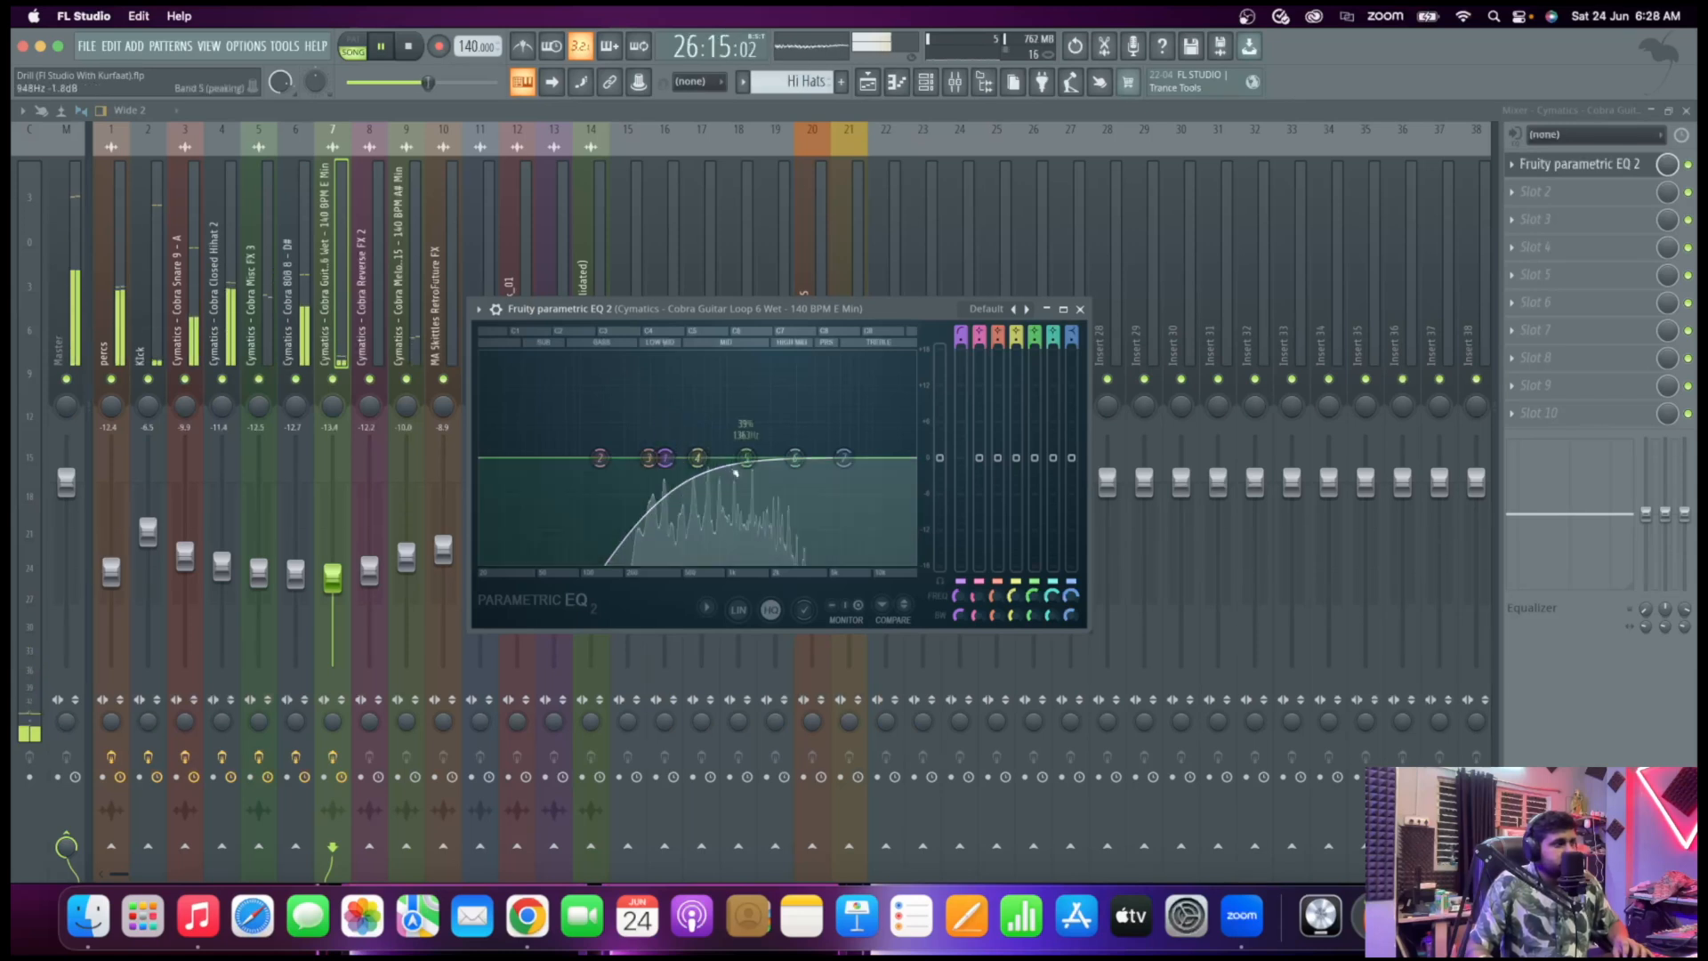
Change band 7 of the guitar loop EQ to Low pass with its cutoff at about 3321 Hz, and close the EQ
right_click(843, 459)
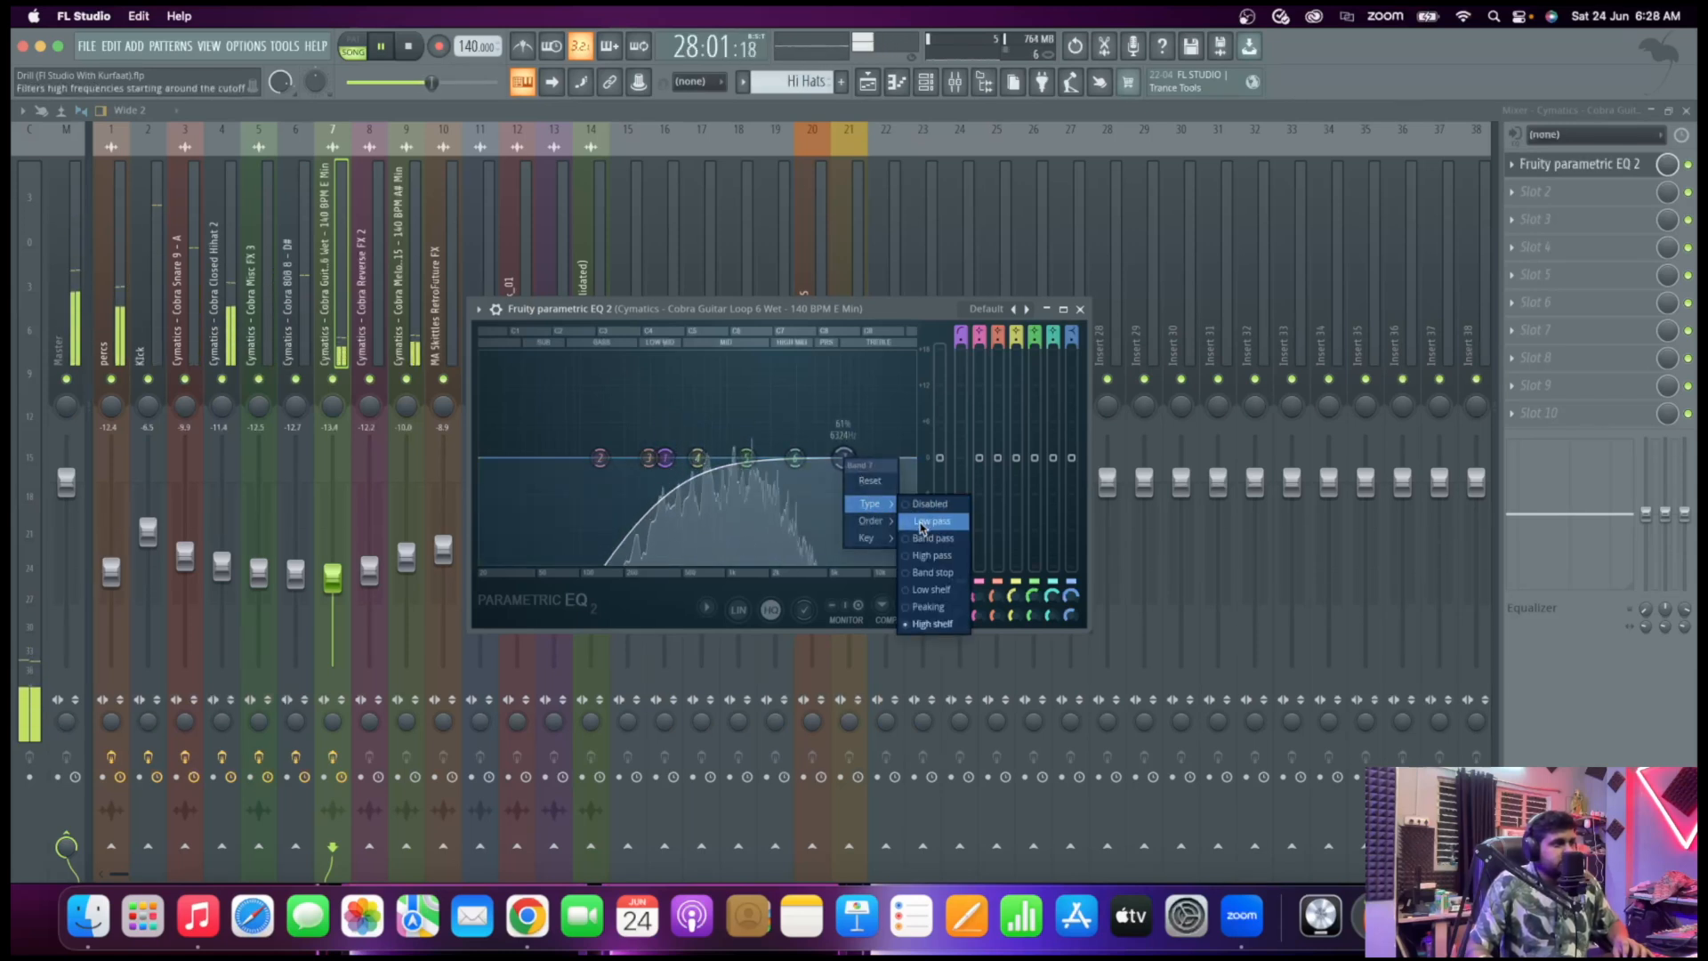
click(916, 522)
drag(843, 458, 806, 430)
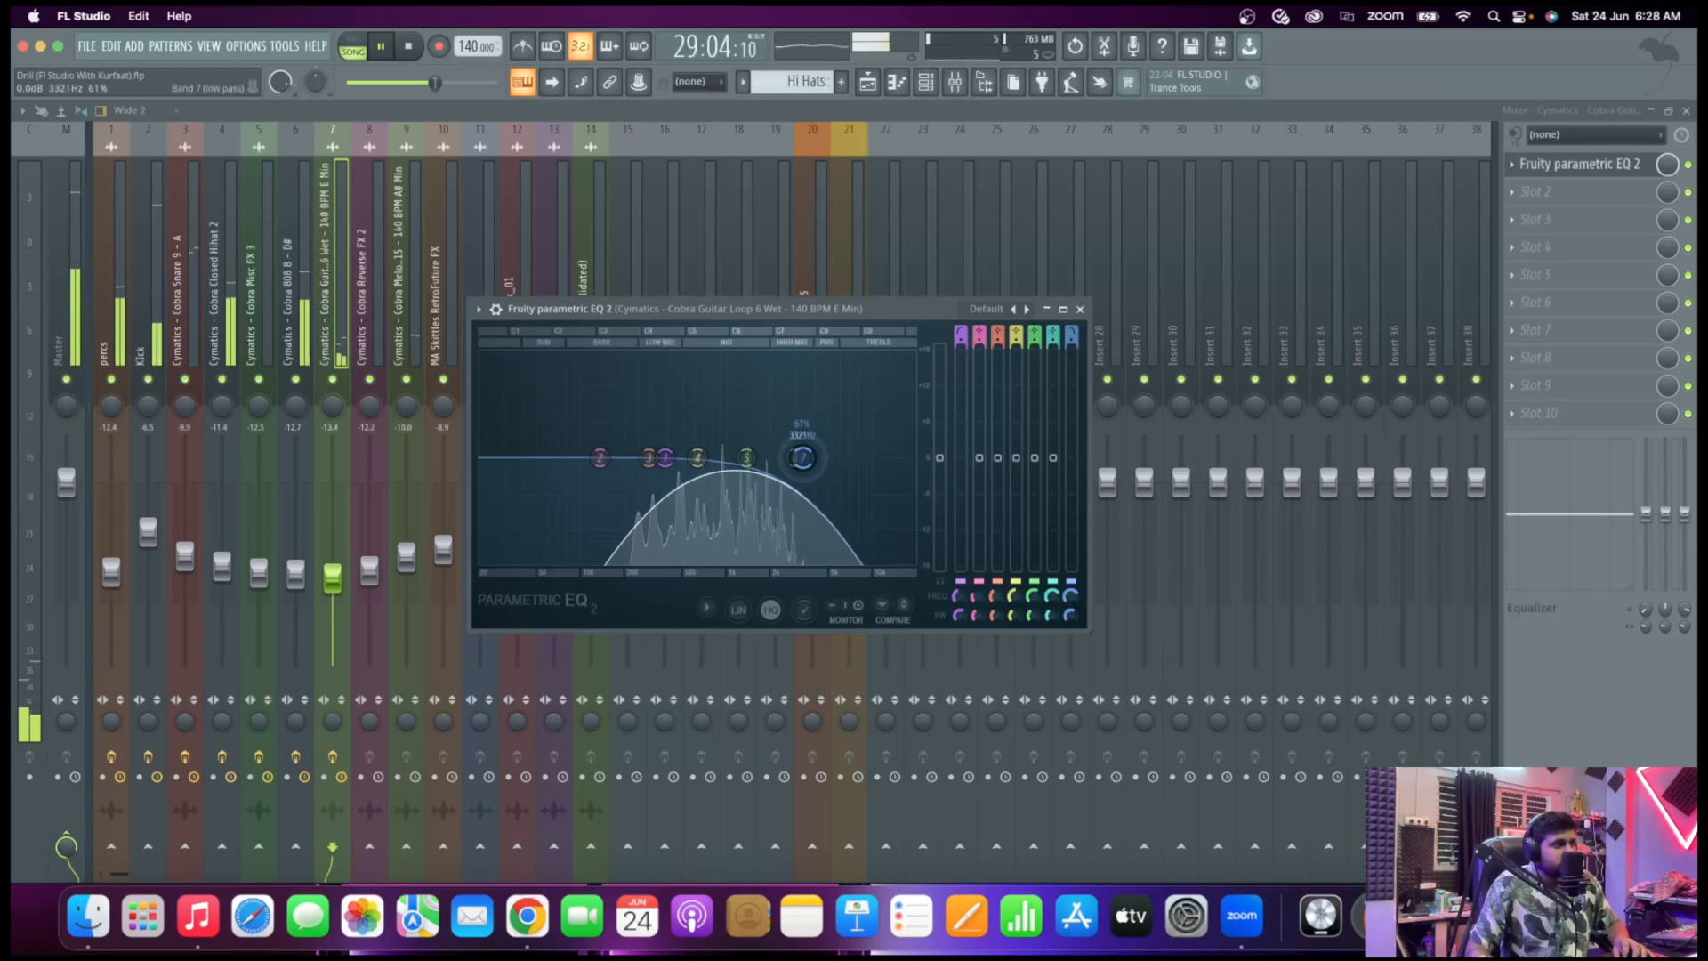
key(space)
click(1080, 308)
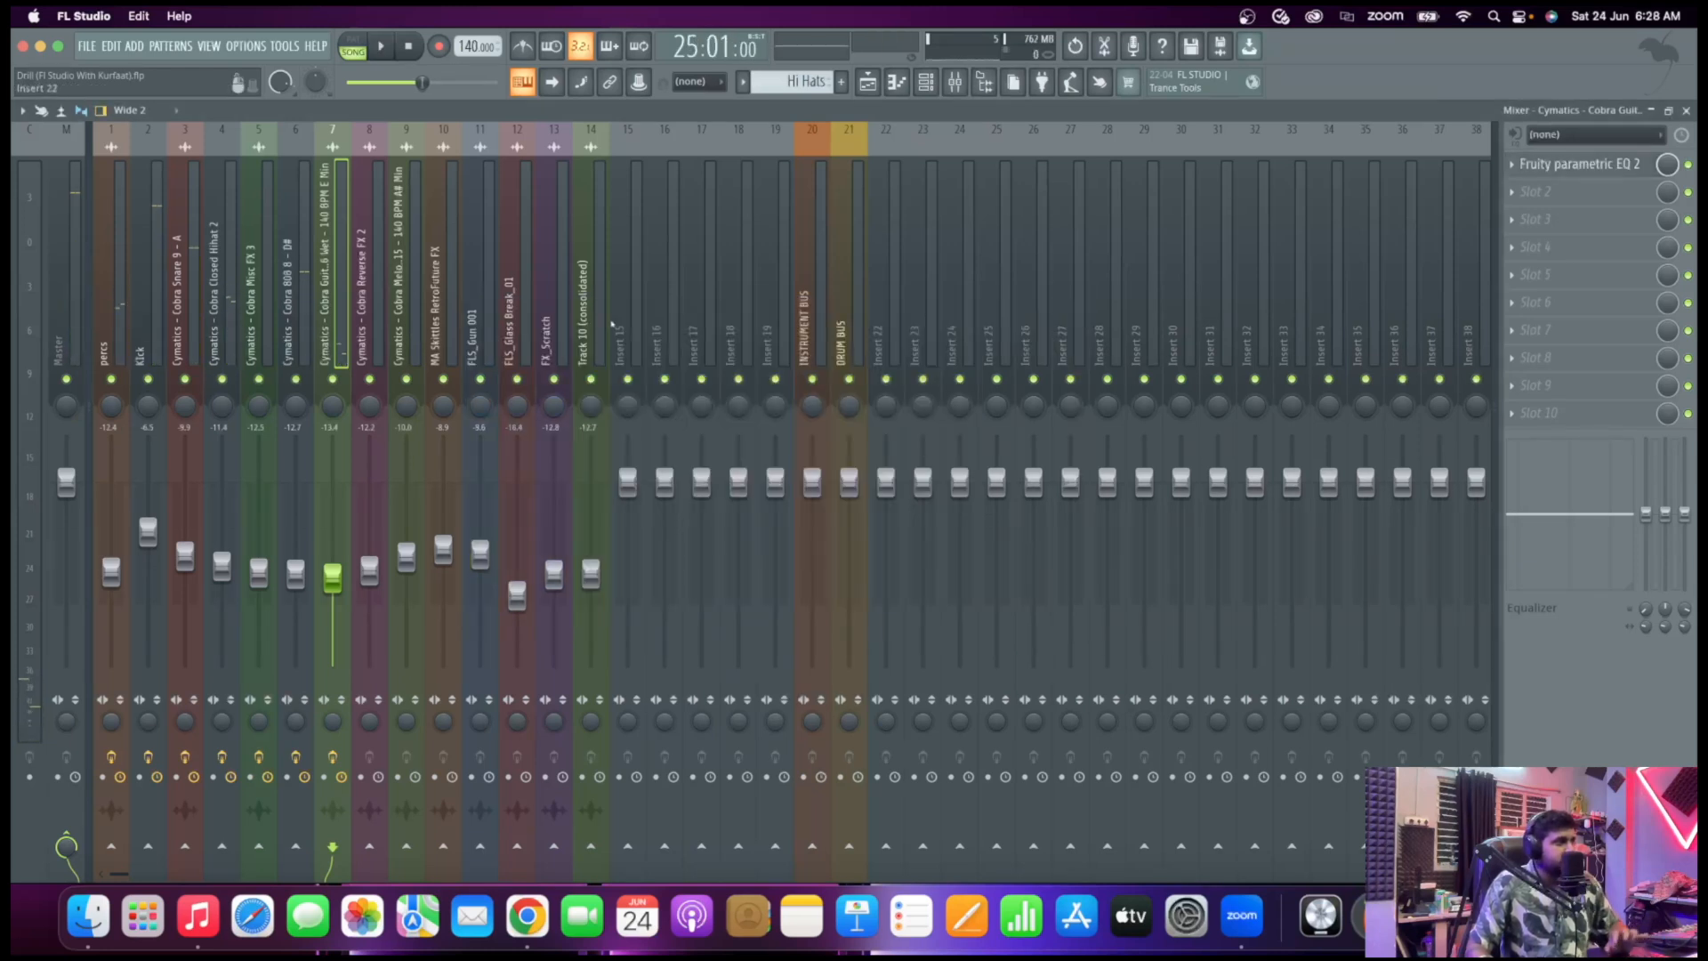
Select the Cobra melody loop track and audition it in solo and in the full beat
click(363, 345)
click(407, 343)
key(space)
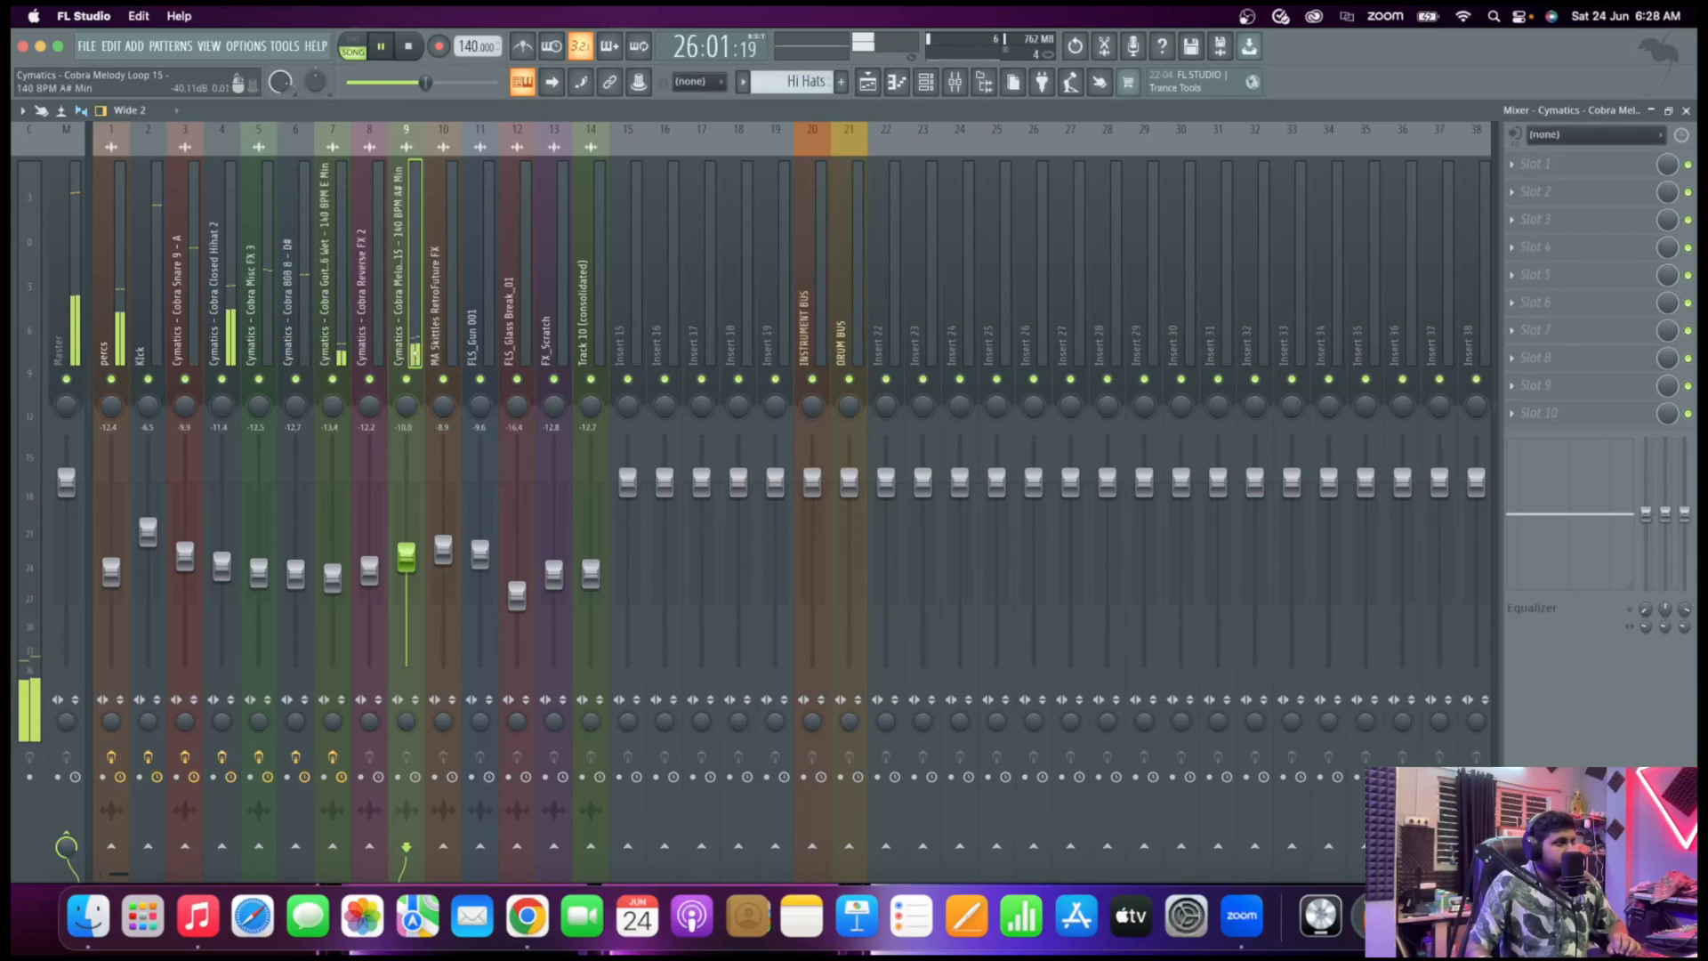
right_click(407, 379)
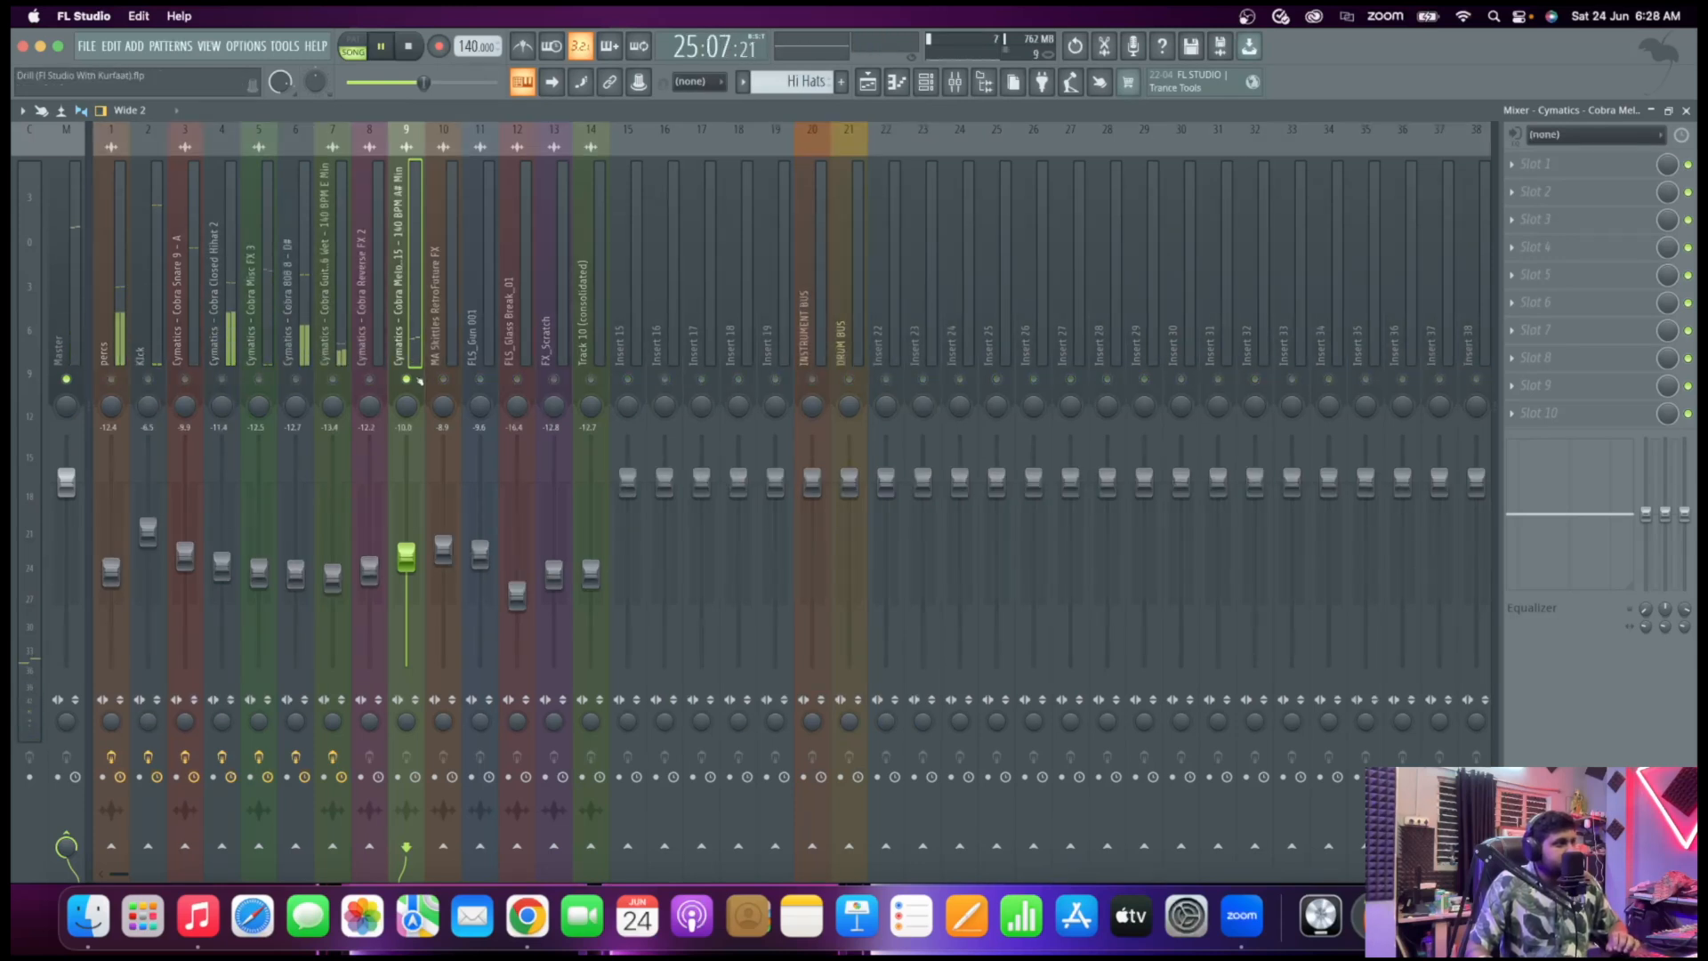
right_click(406, 379)
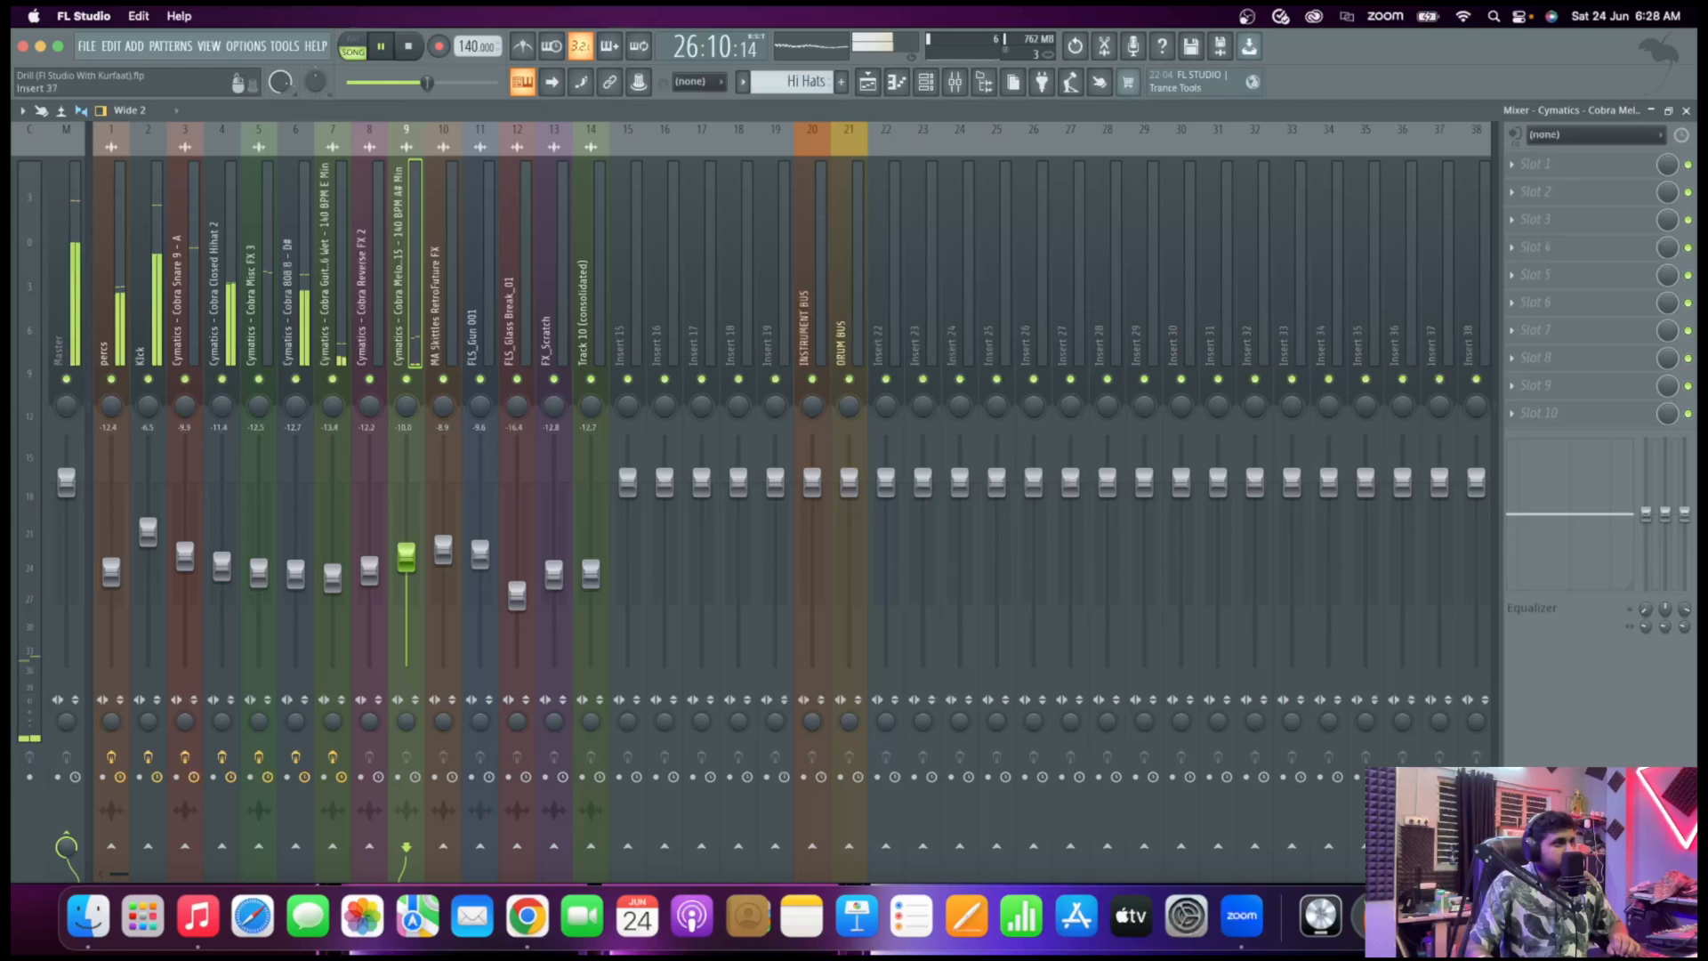
key(space)
Load Fruity Parametric EQ 2 on the melody loop track and make band 1 a High pass with its cutoff between bands 3 and 4
click(1534, 164)
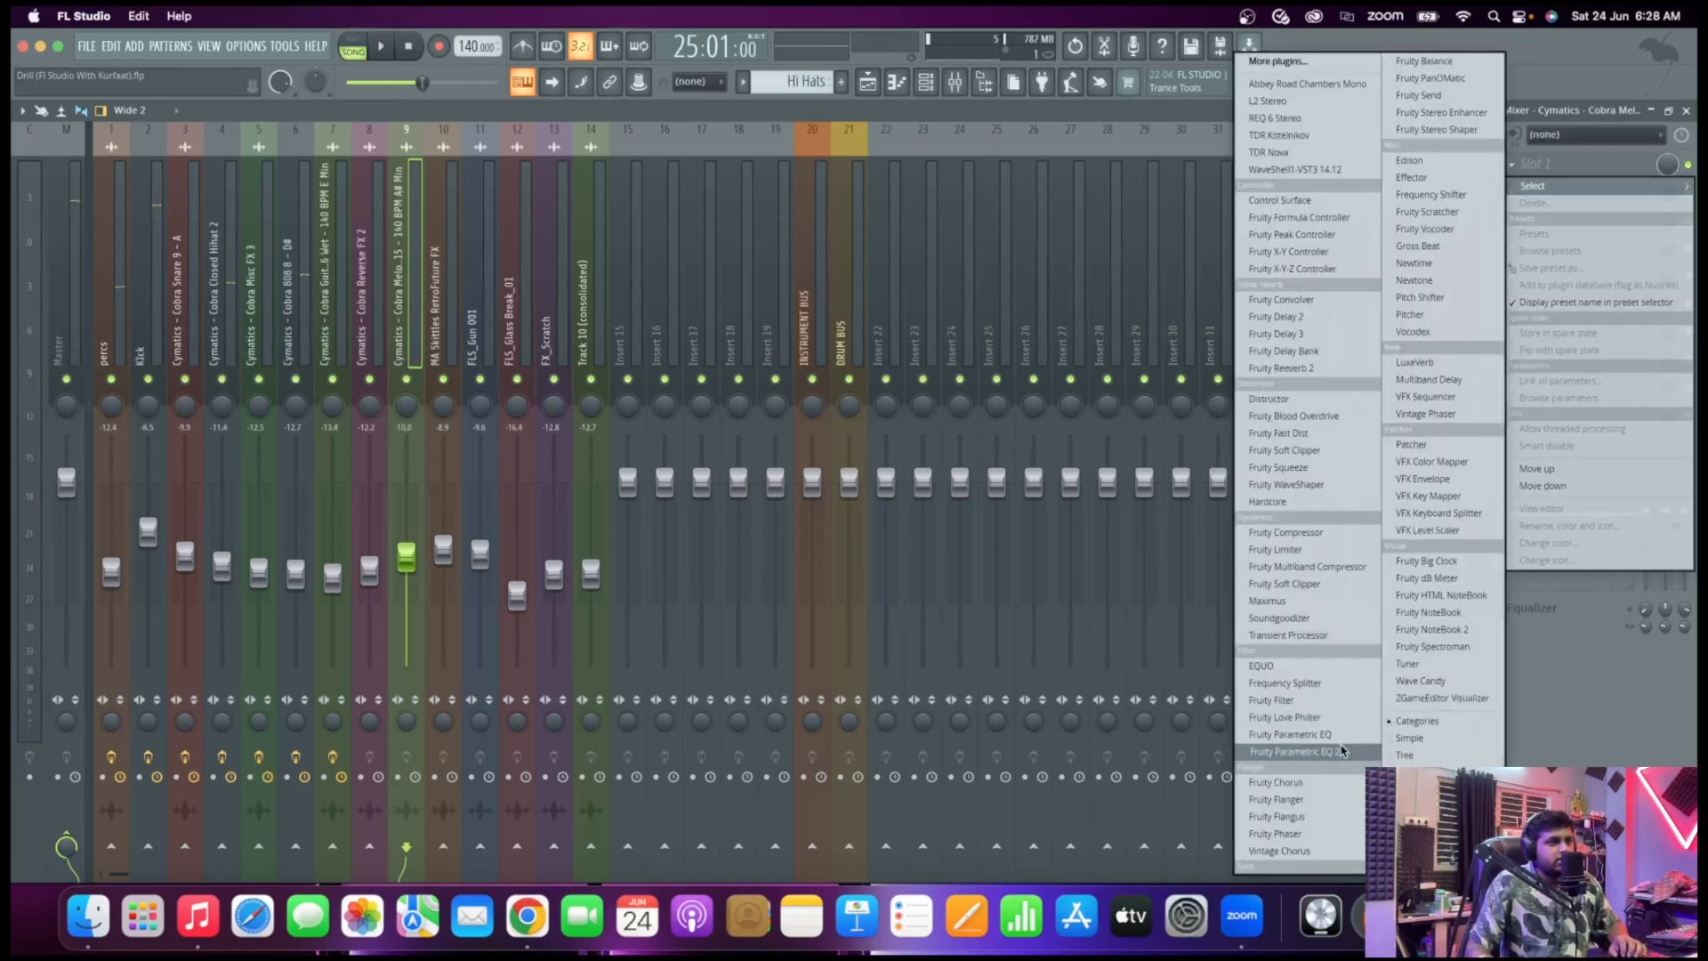
click(1298, 744)
right_click(186, 390)
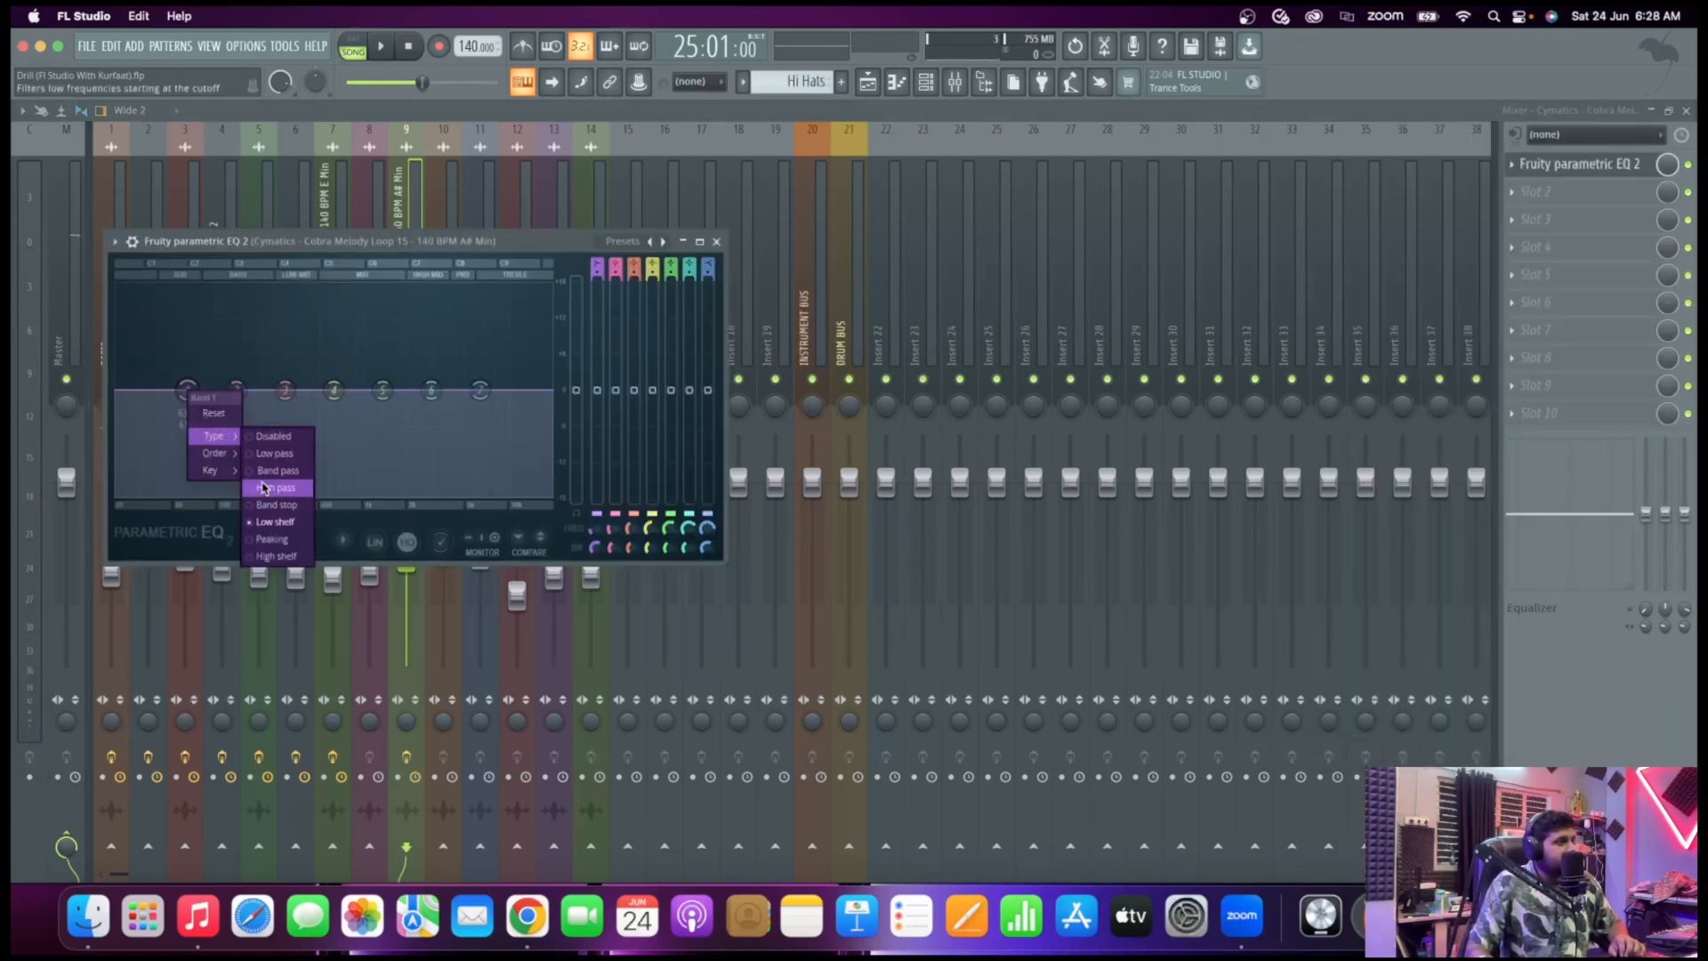
click(276, 487)
key(space)
drag(189, 391, 311, 390)
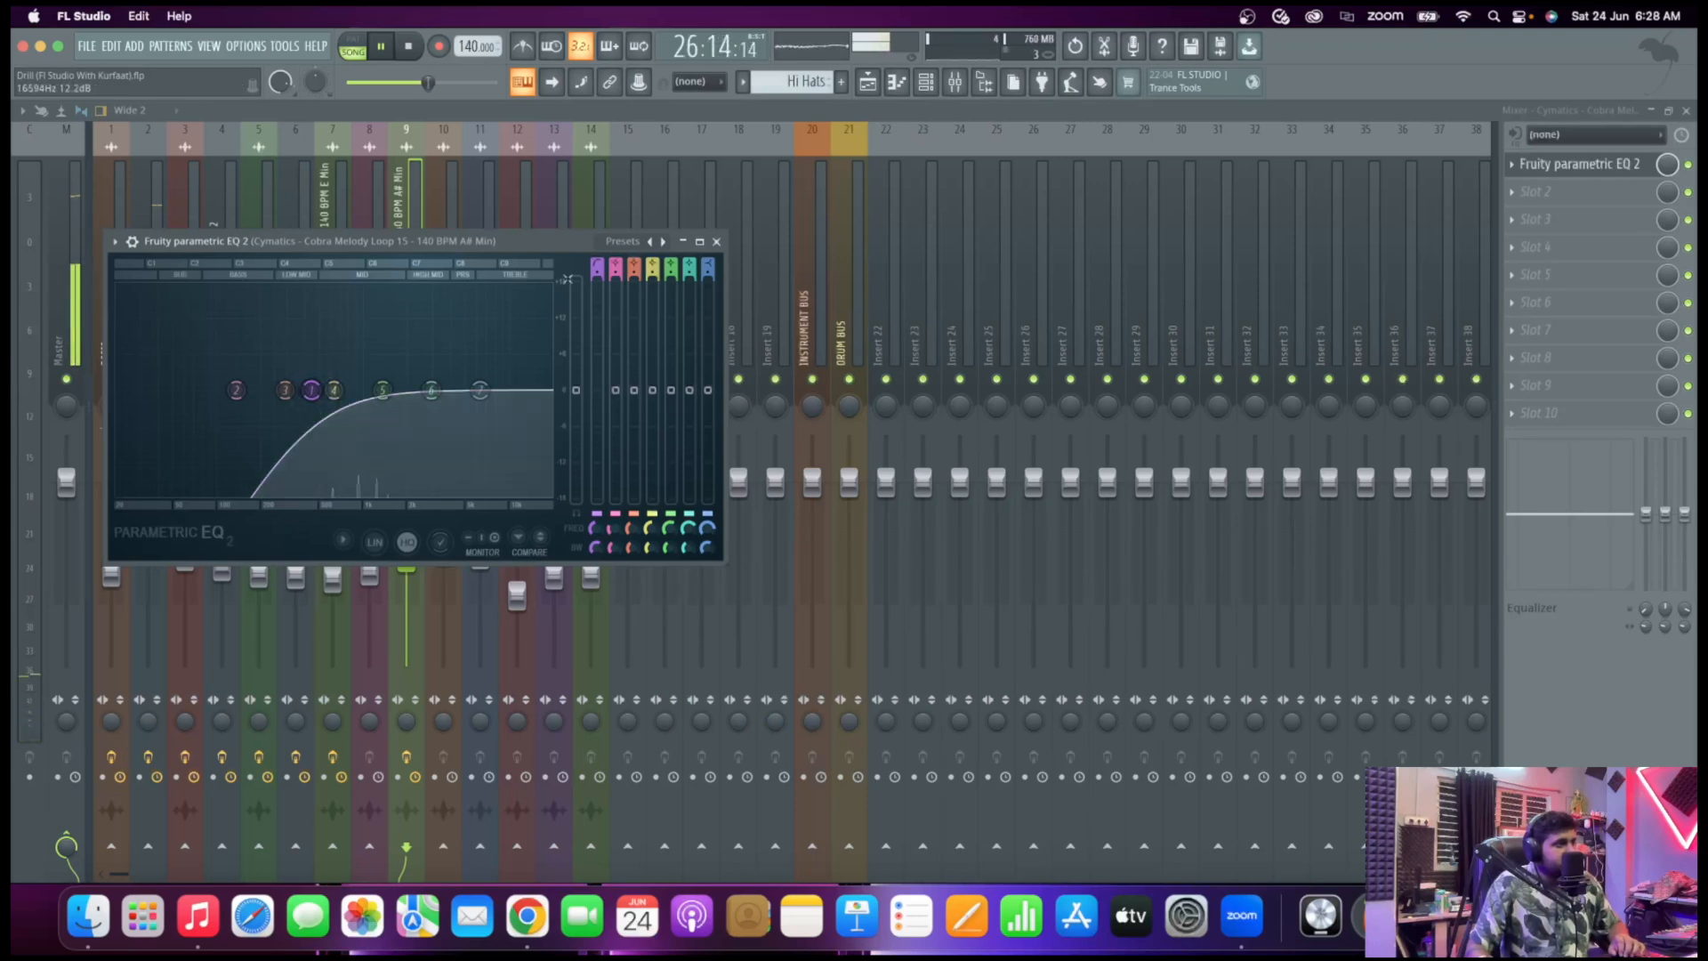
key(space)
key(Escape)
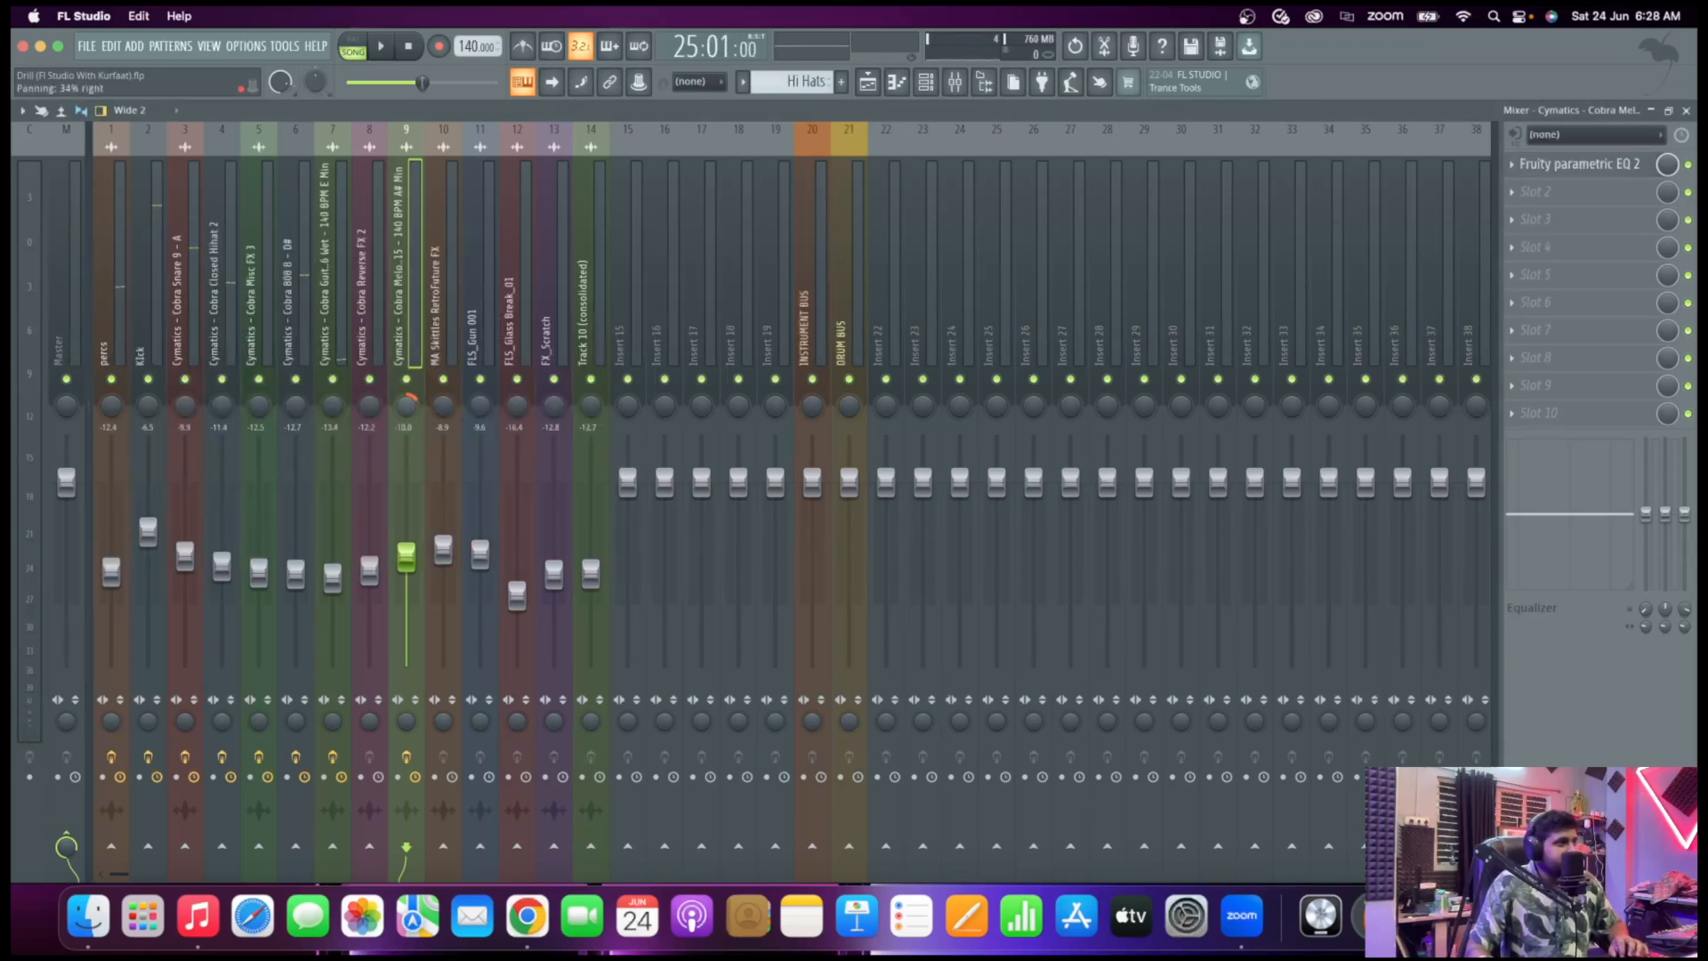
Reset the melody loop track's panning and load Fruity Stereo Enhancer in its second effect slot
right_click(413, 407)
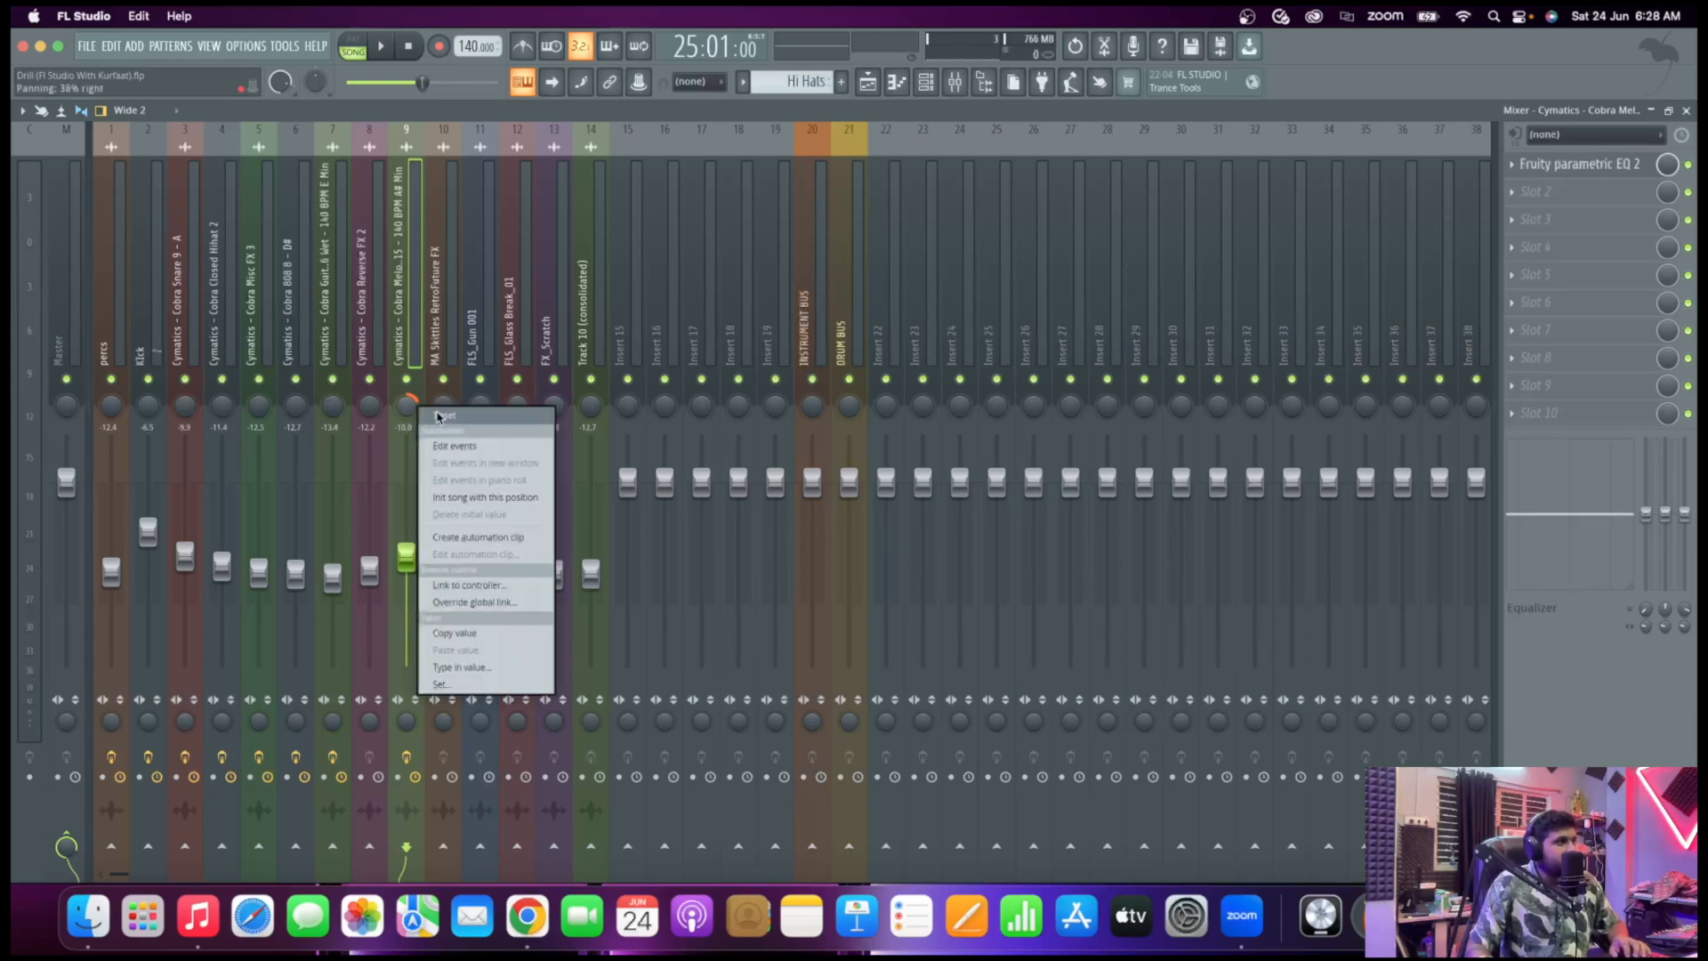
click(437, 416)
click(1555, 200)
click(1302, 71)
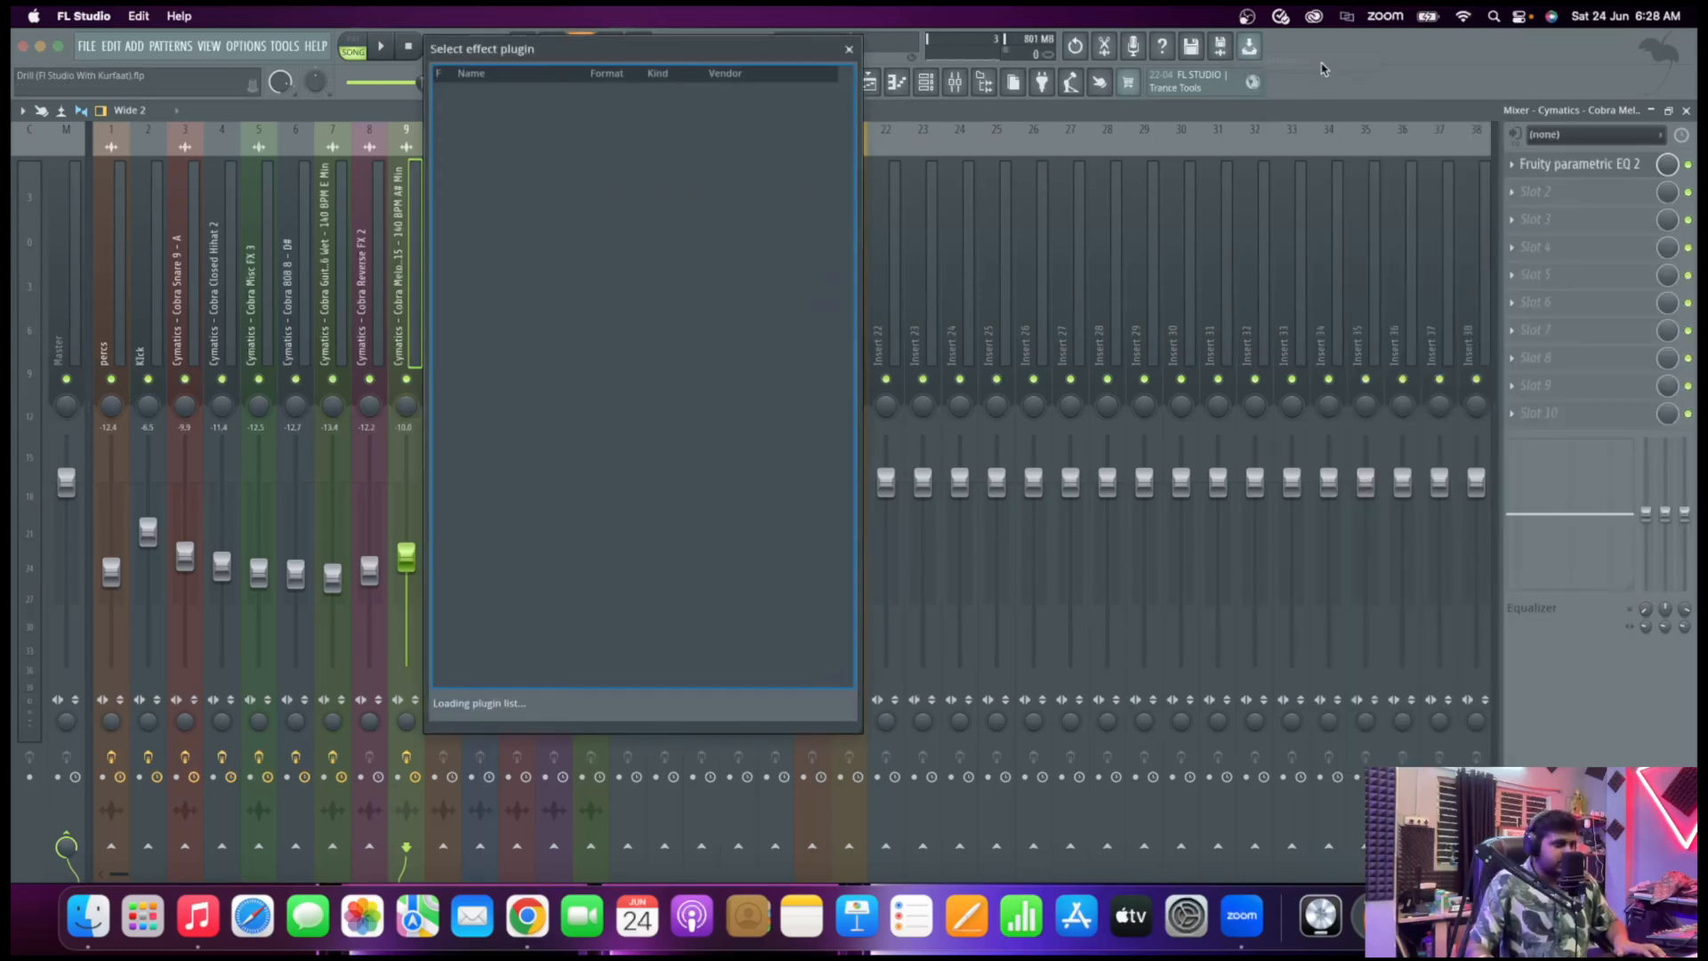
text(enha)
click(569, 90)
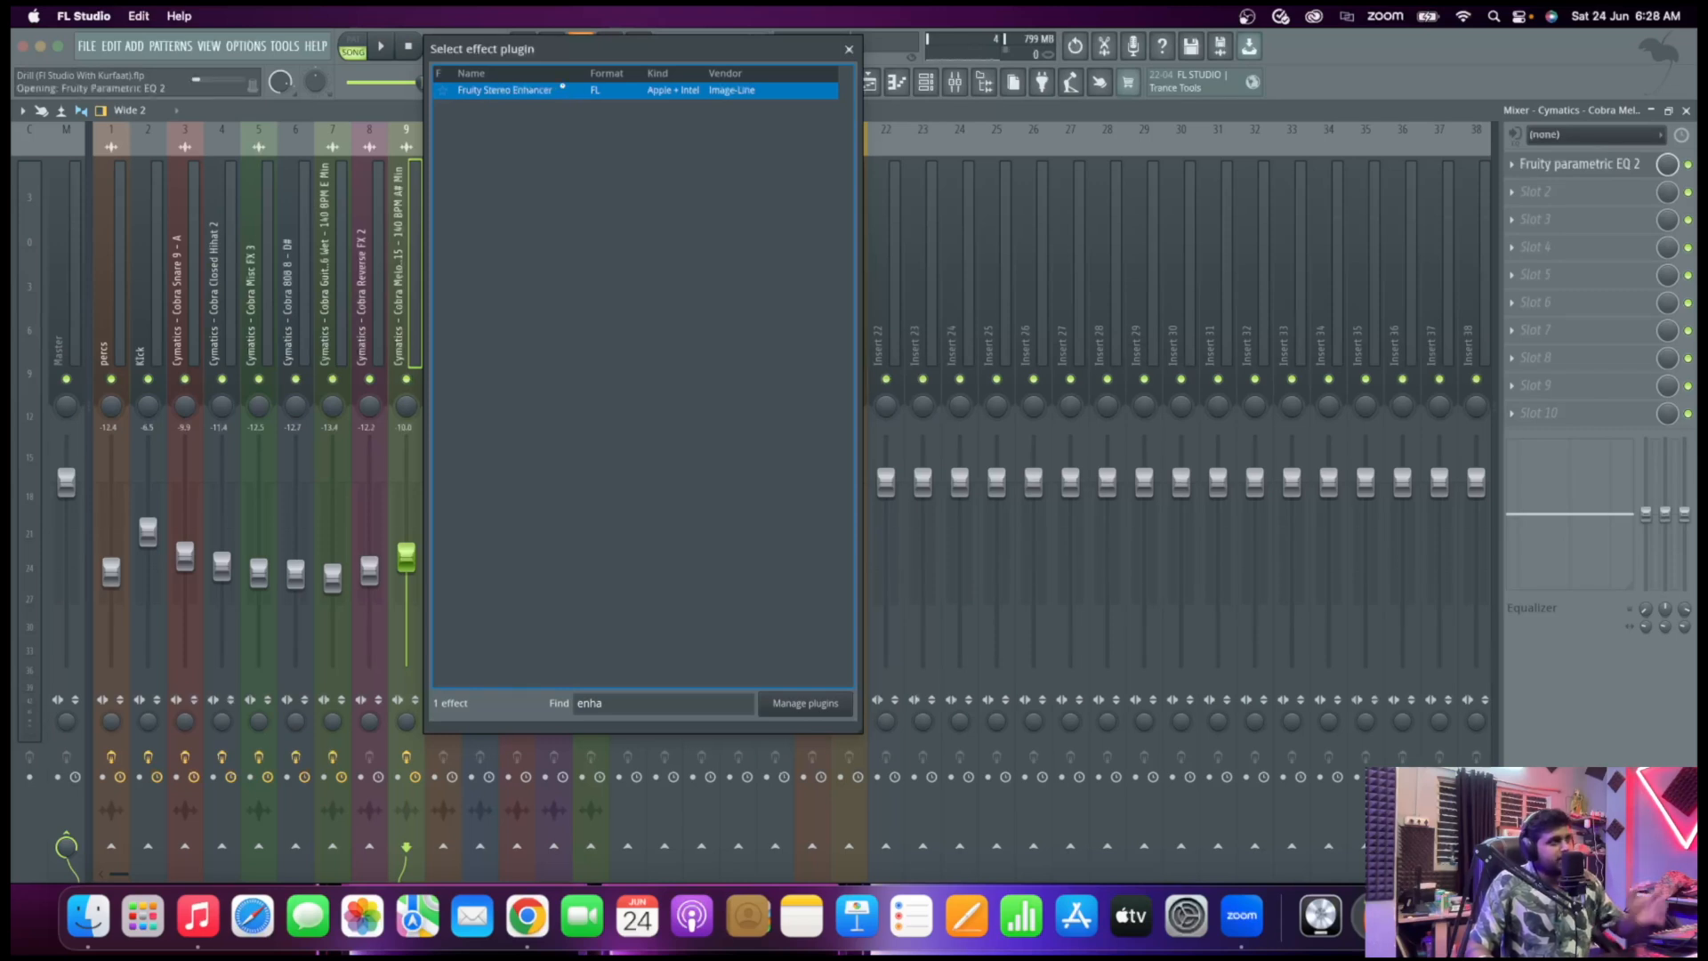
double_click(562, 87)
Apply the For strings preset to the Stereo Enhancer, close it, and set the melody loop fader to about -9.4 dB
click(1118, 345)
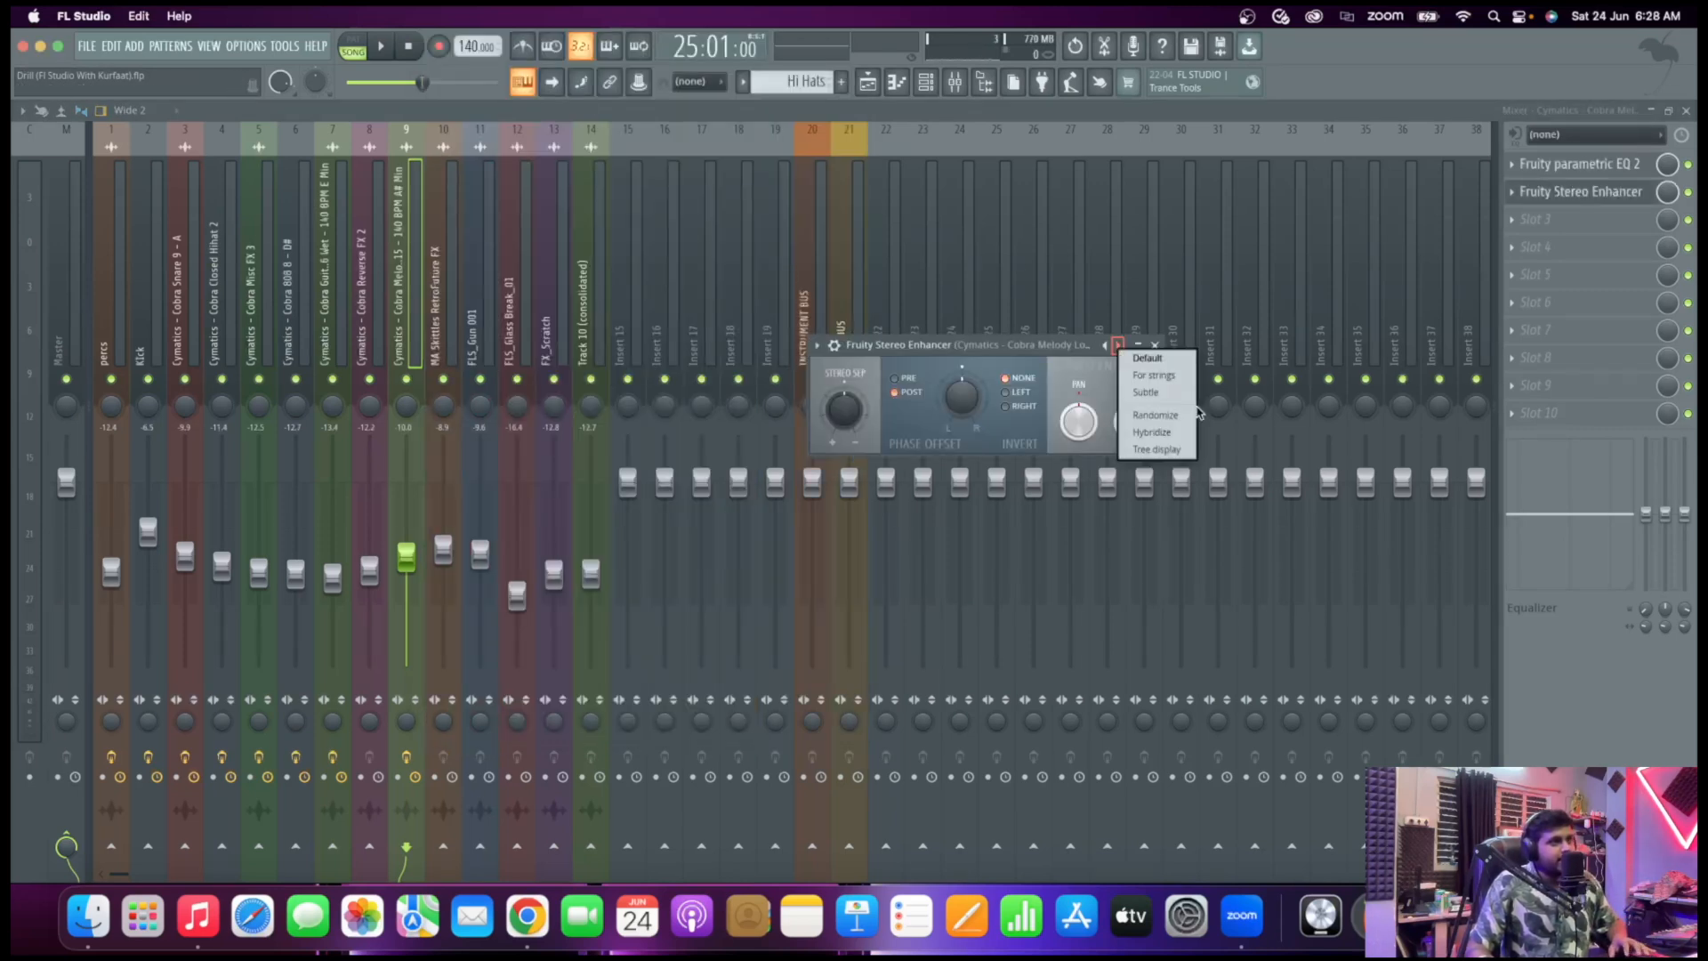
click(1183, 380)
key(space)
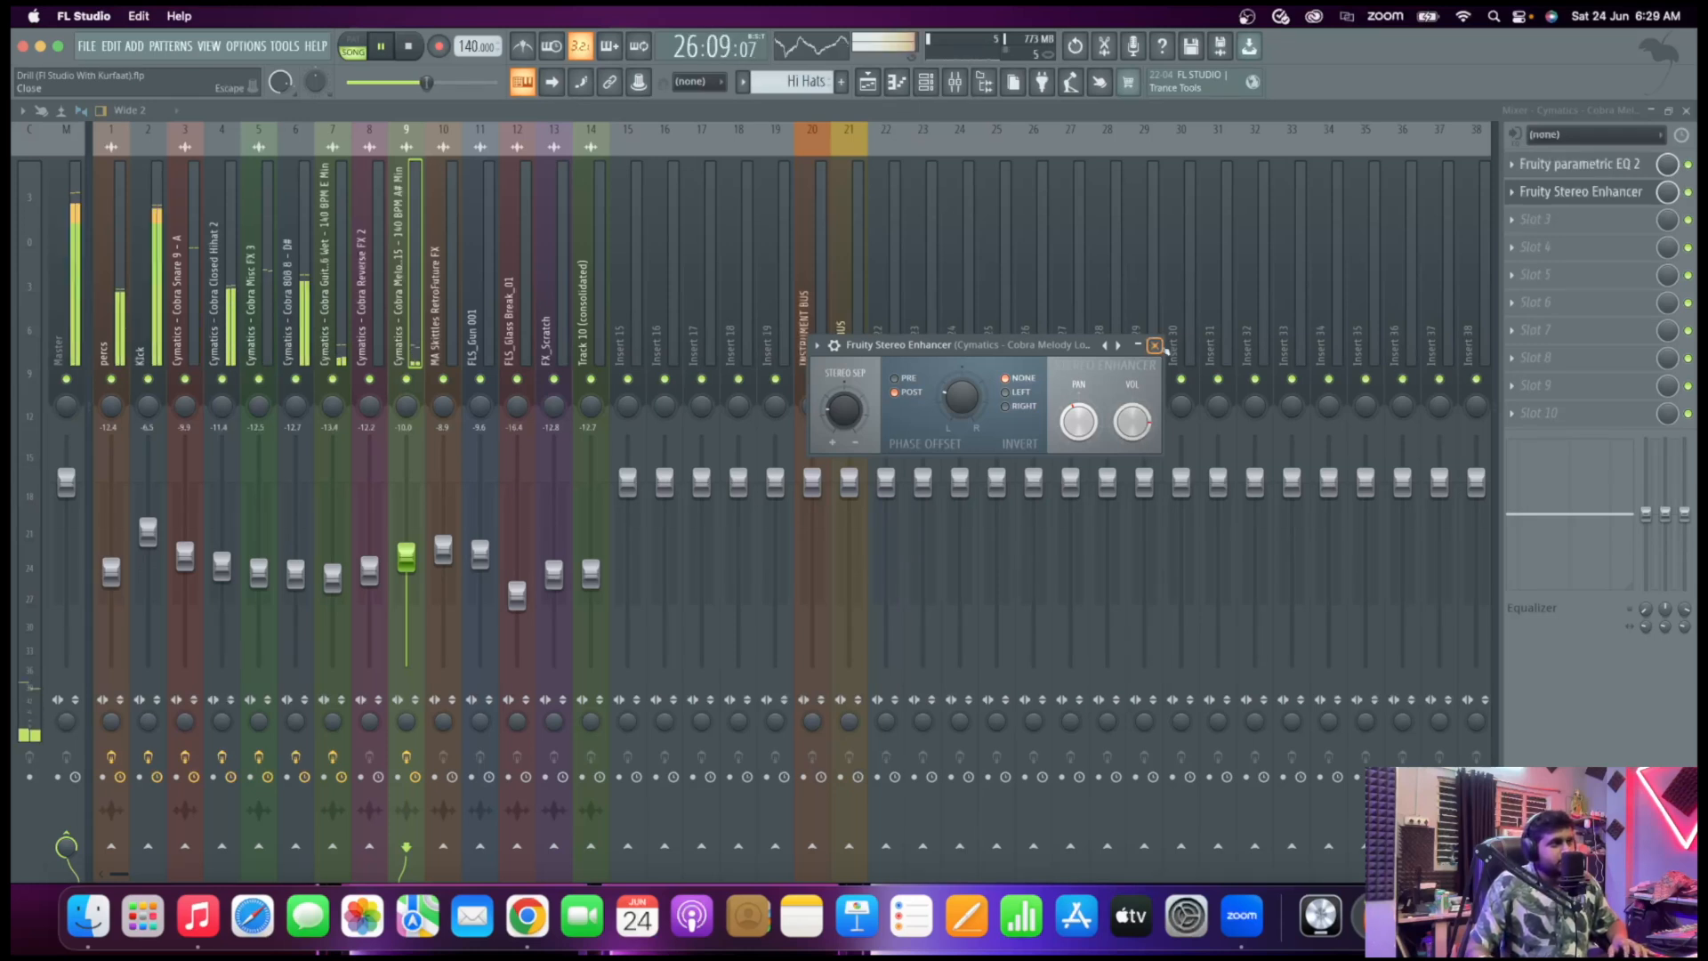
click(1155, 345)
drag(406, 558, 405, 552)
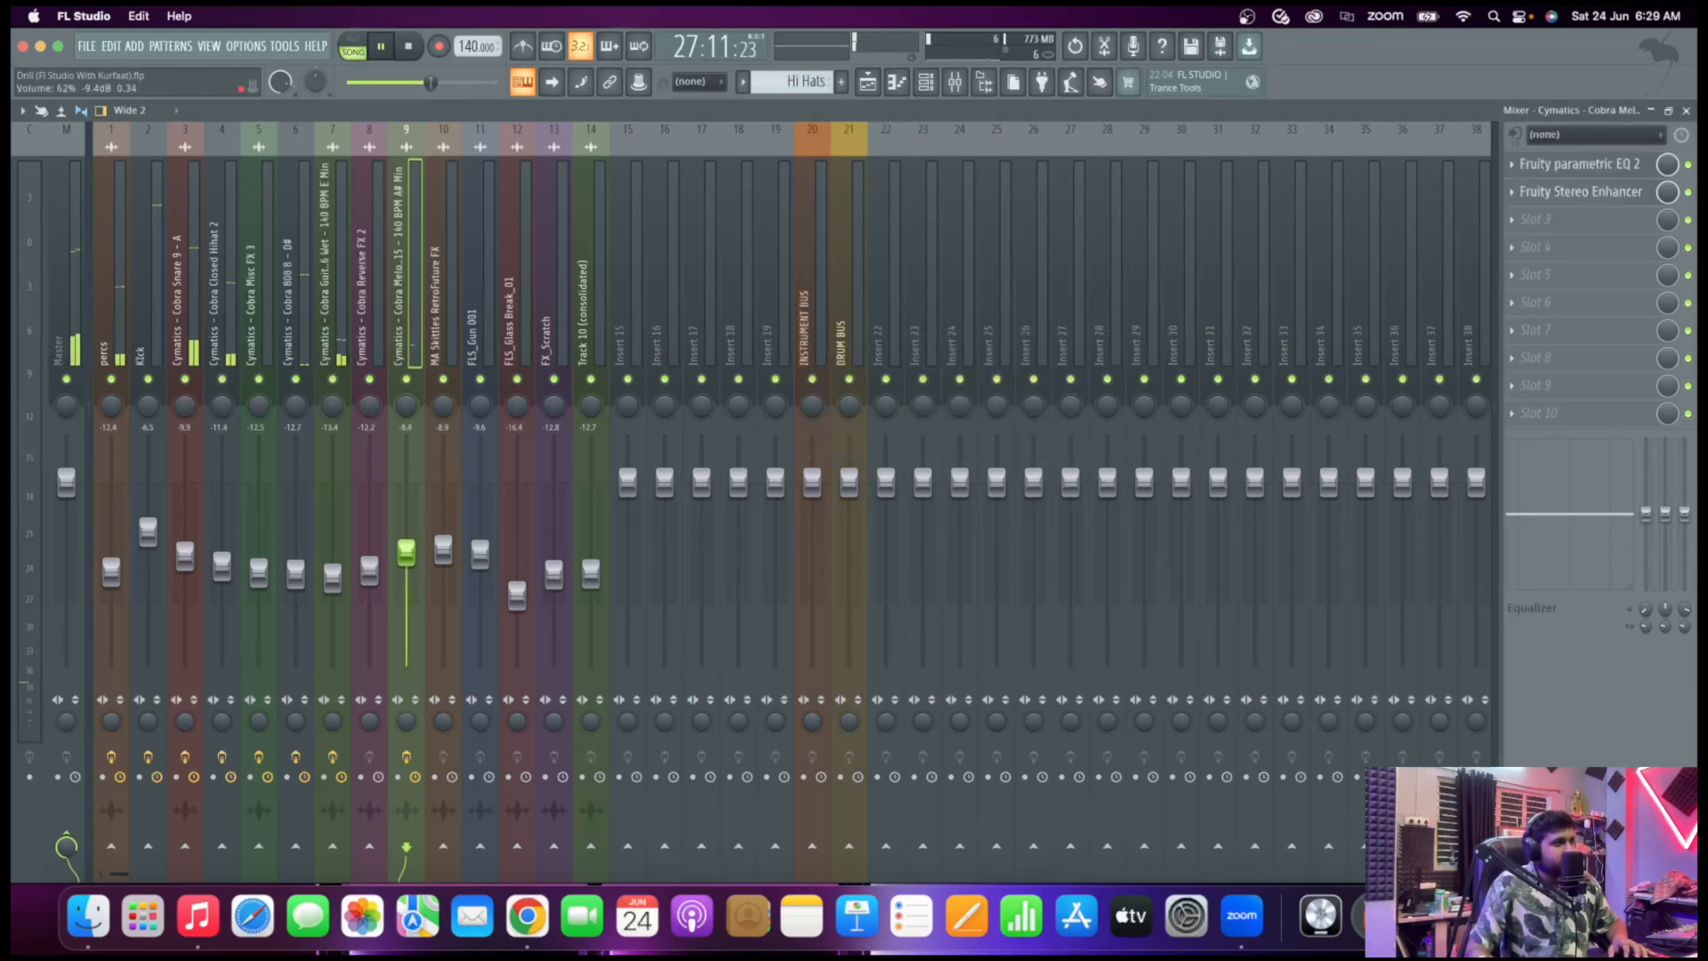
key(space)
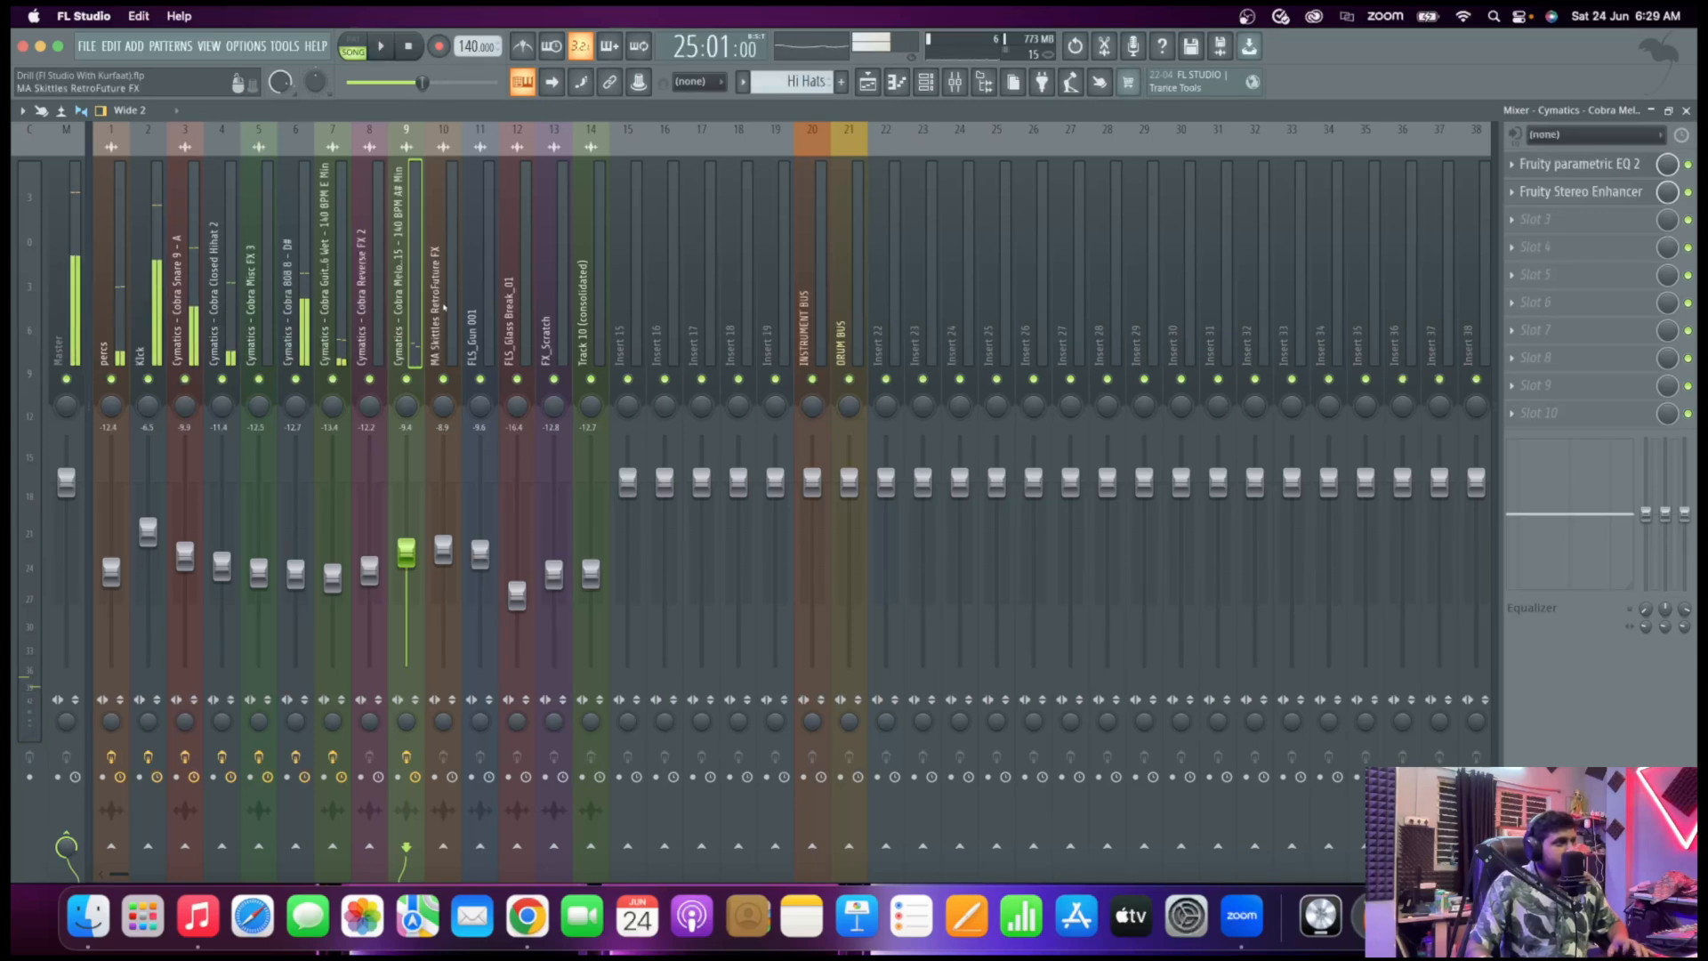
Move playback to bar 33 in the playlist and load Fruity Parametric EQ 2 on the Track 10 (consolidated) mixer track
click(447, 302)
click(288, 331)
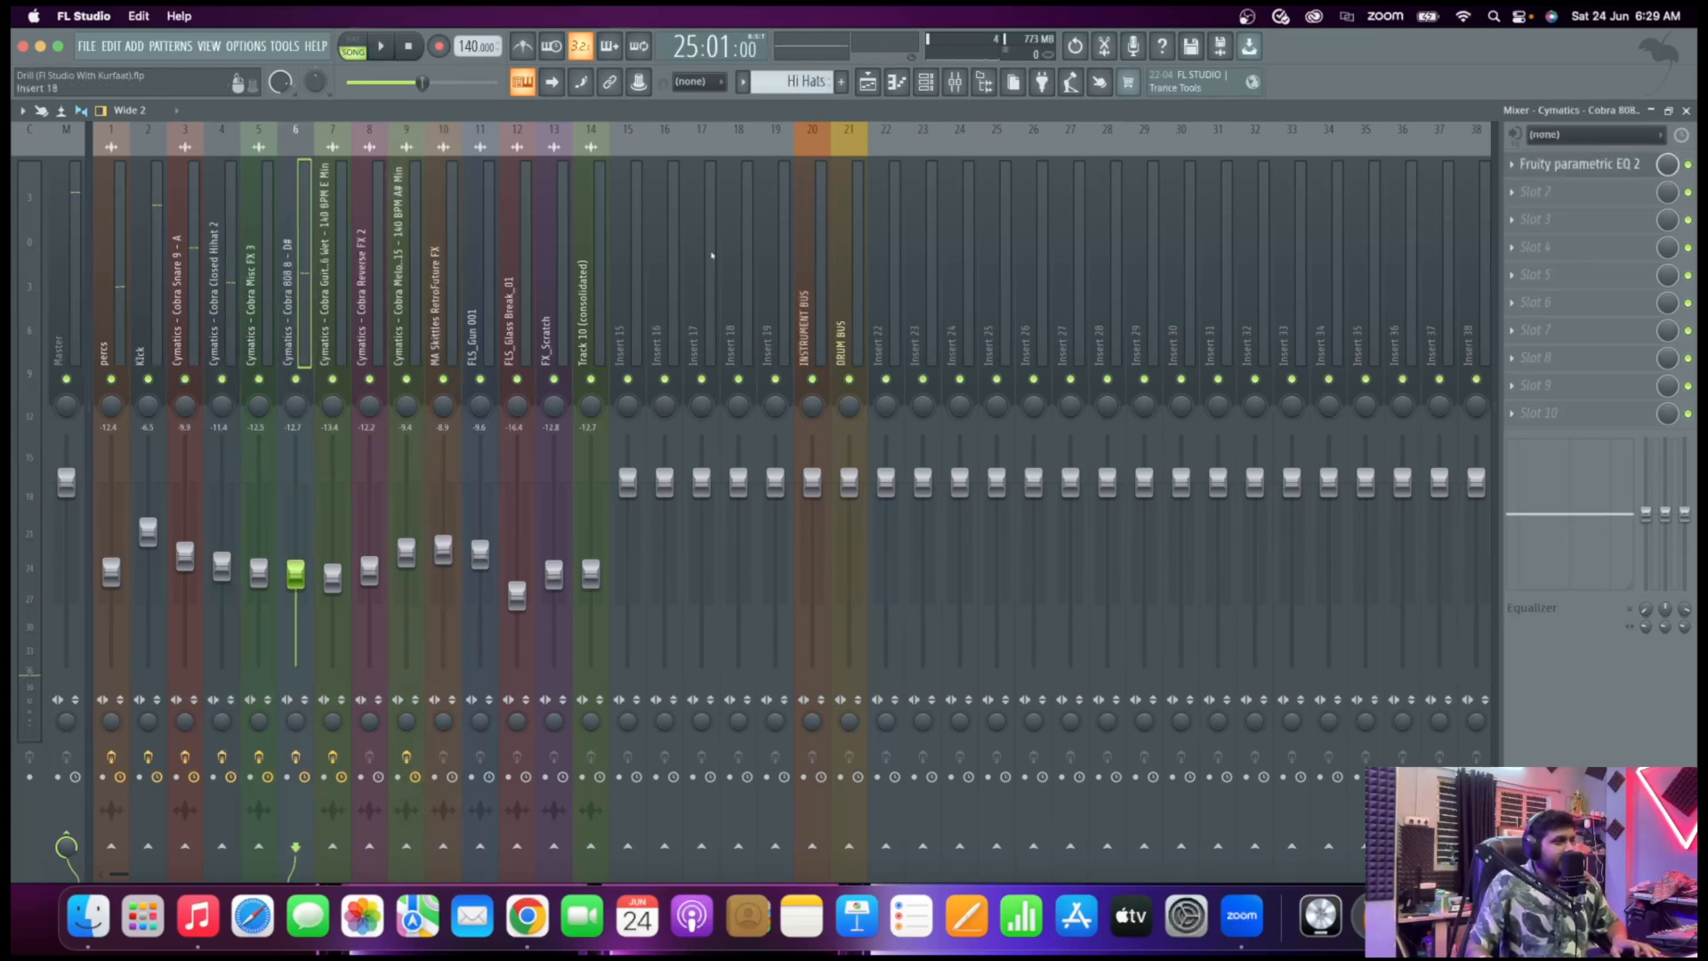
key(F5)
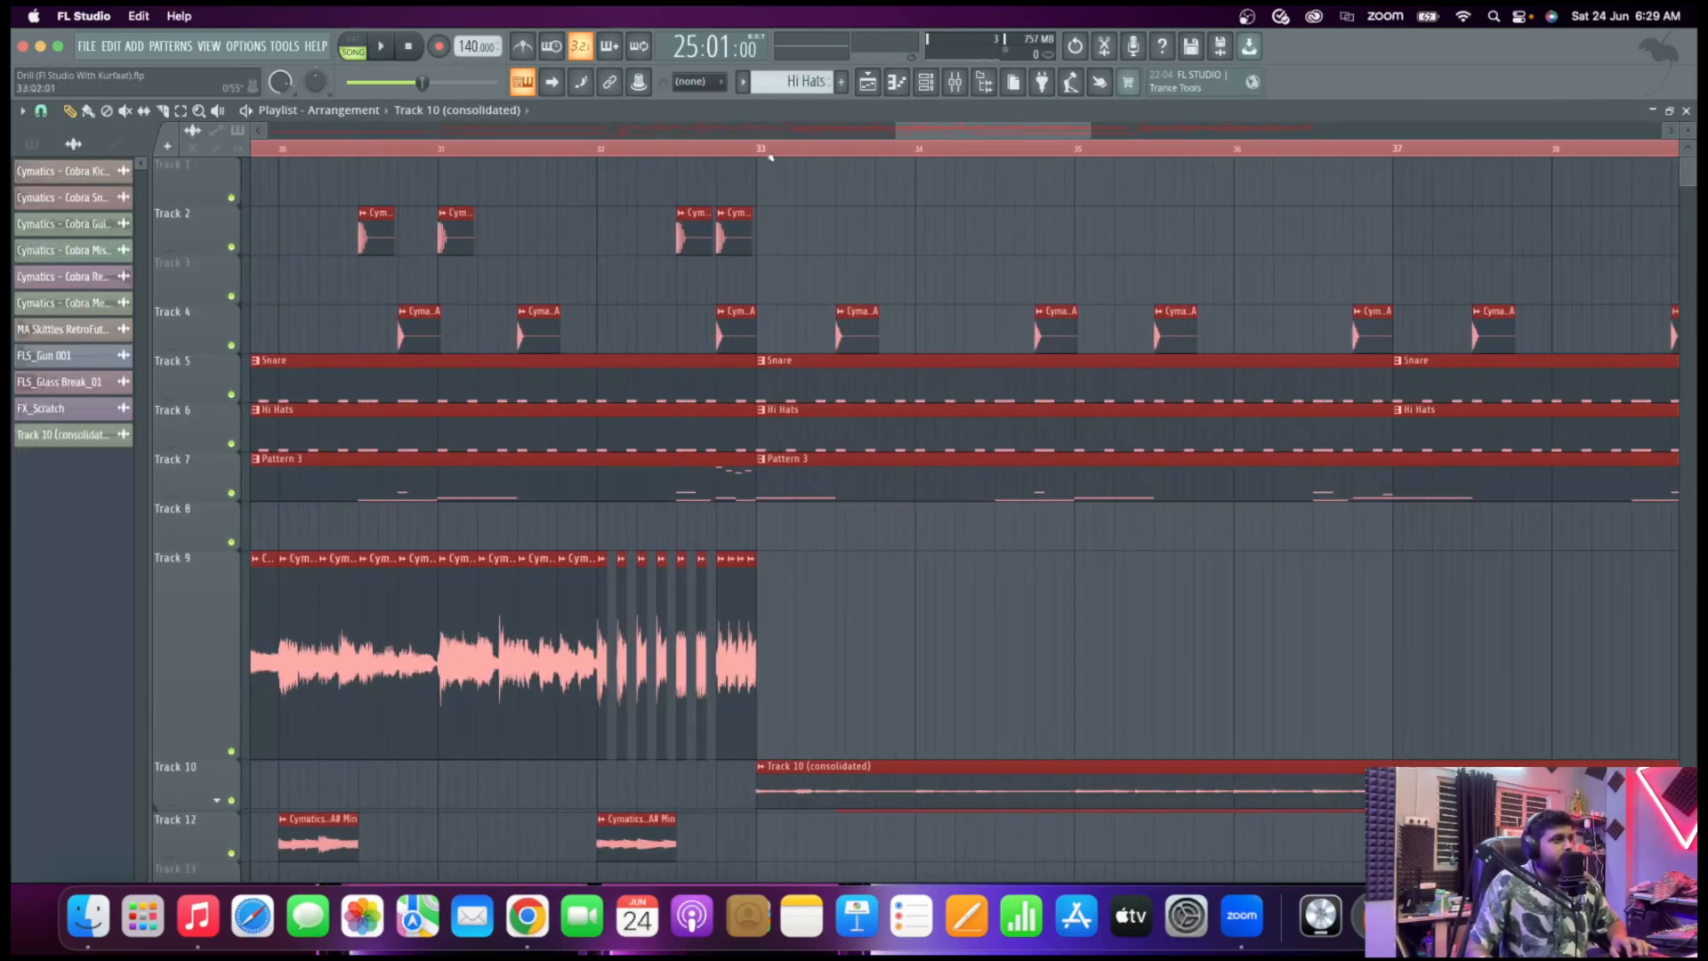
click(954, 81)
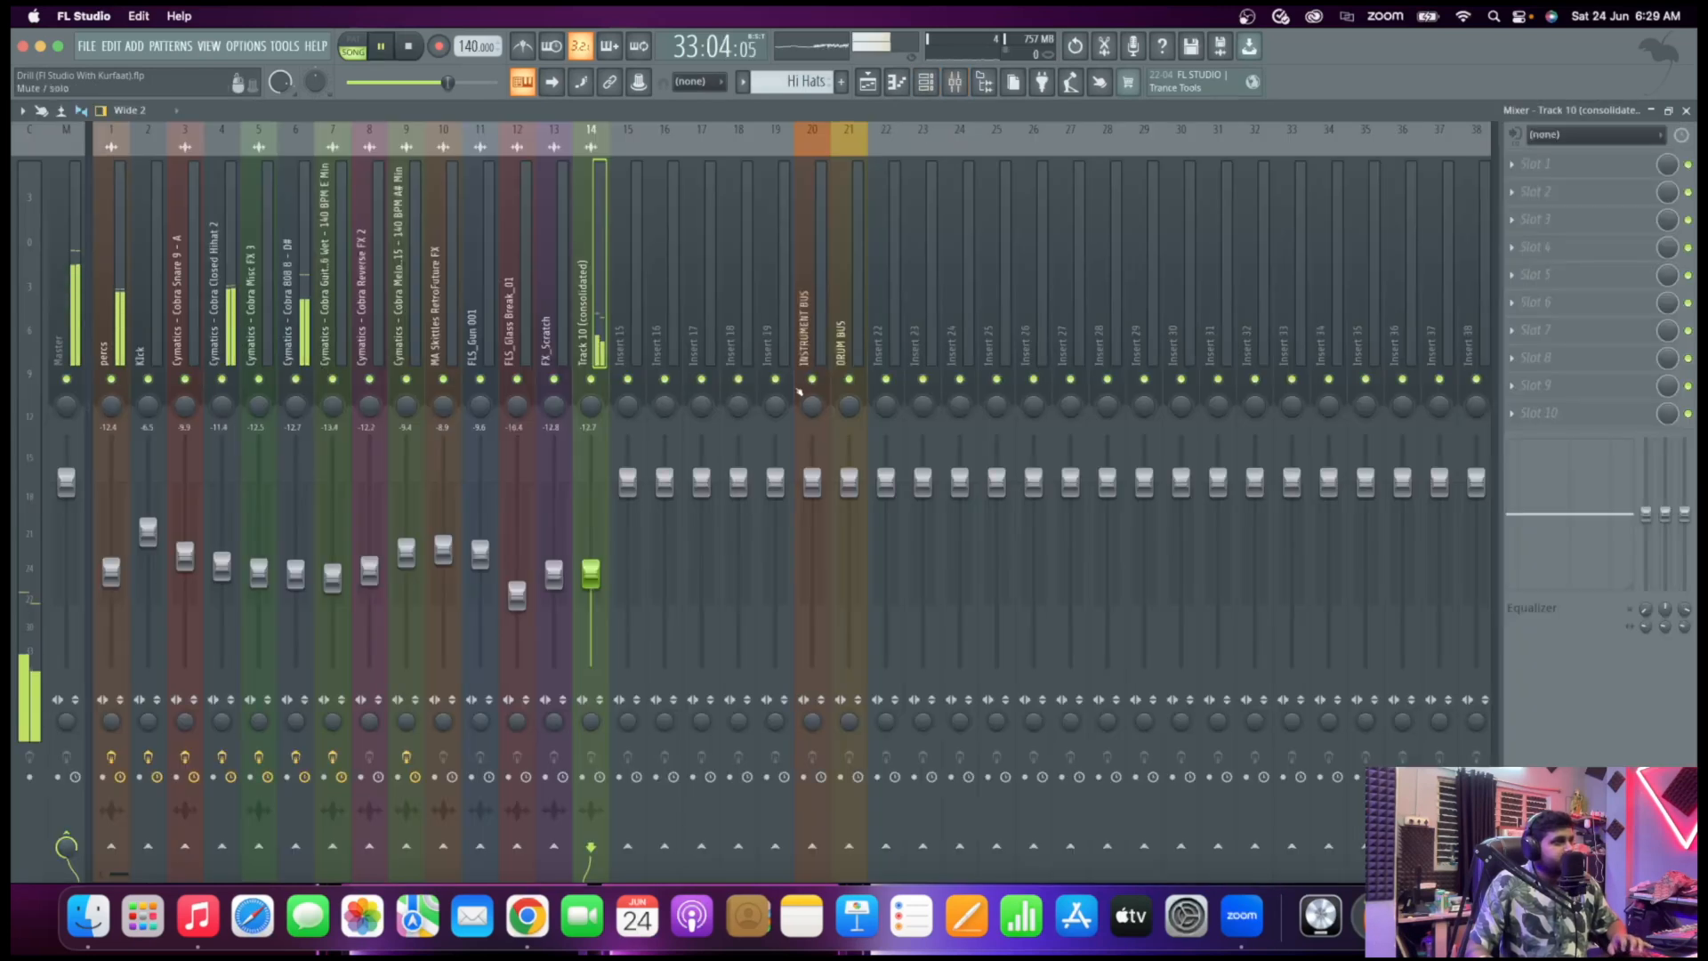
click(1566, 164)
mouse_move(1532, 186)
click(1292, 751)
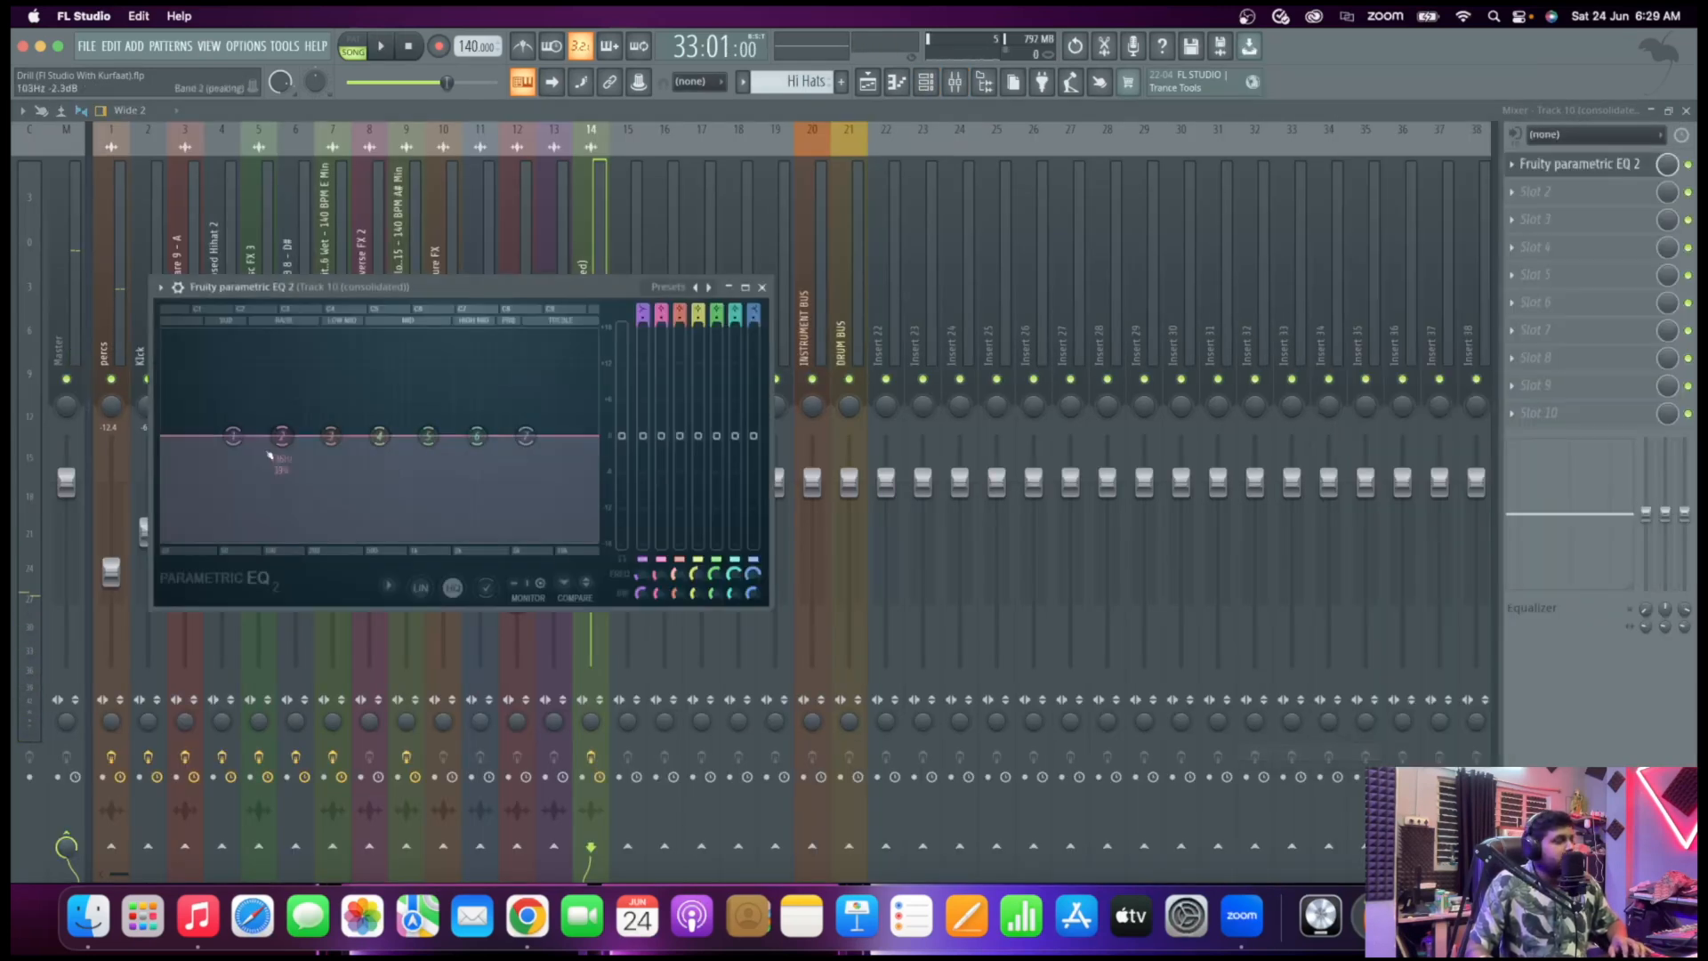
Make band 1 of the Track 10 EQ a High pass at about 200 Hz, and cut band 3 slightly with a narrower bandwidth
right_click(232, 434)
mouse_move(259, 481)
click(315, 533)
key(space)
drag(232, 435, 334, 454)
key(space)
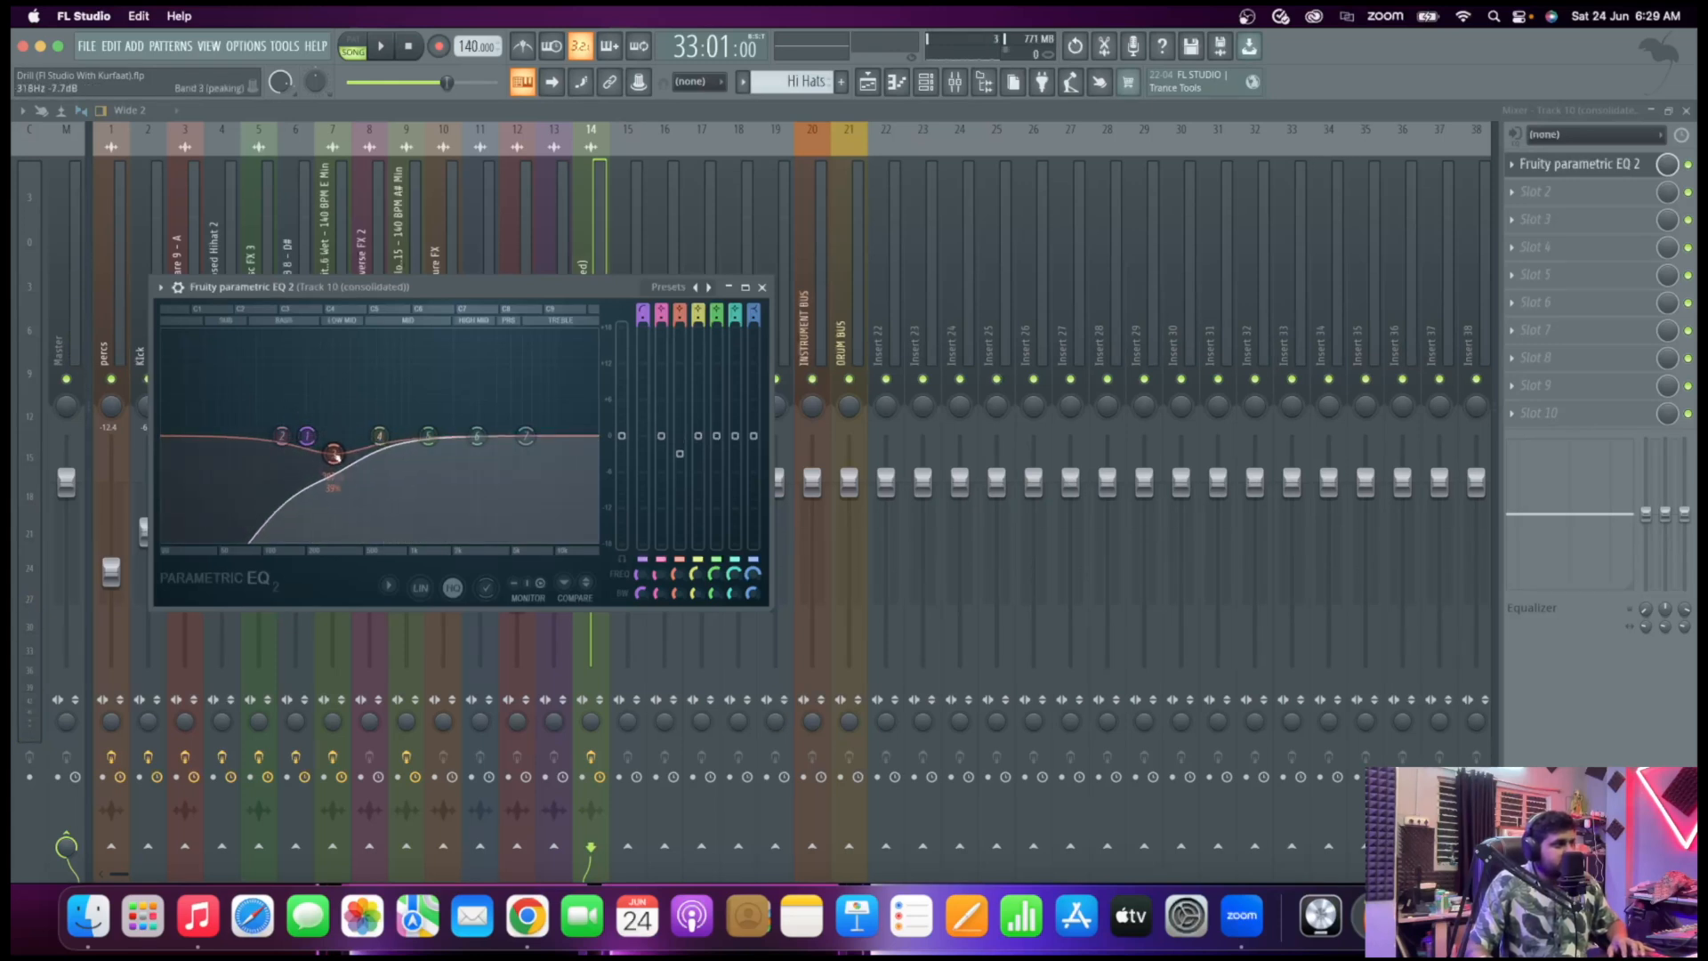
scroll(336, 455, down, 5)
key(space)
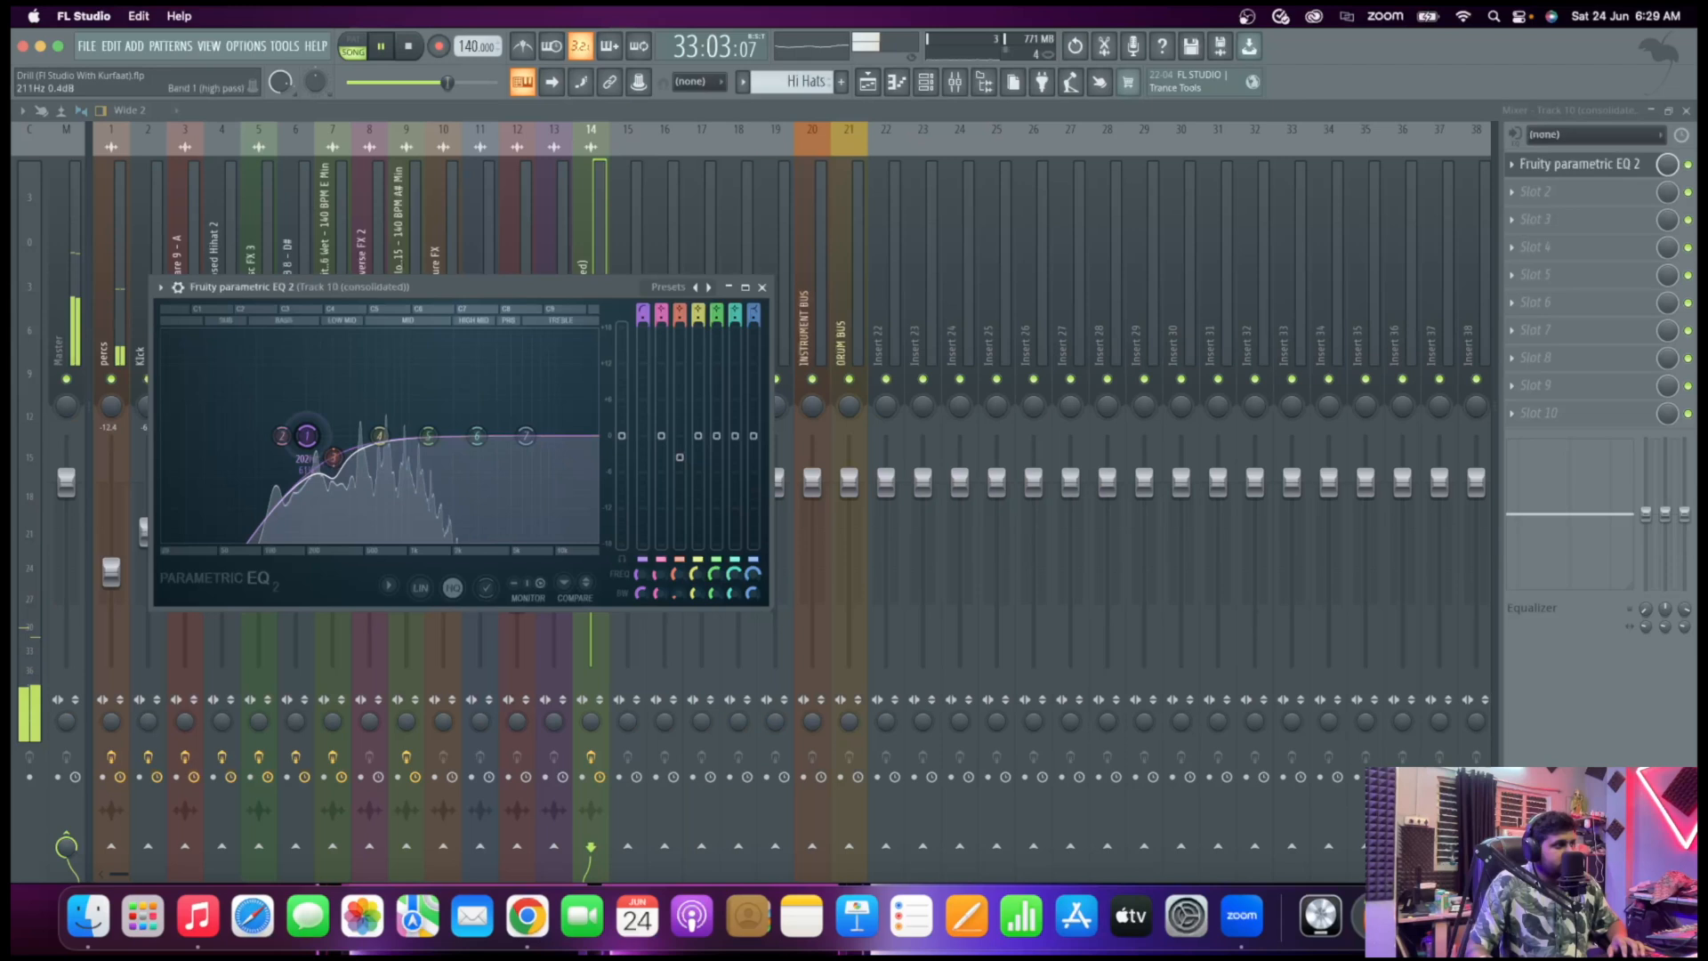
Change band 7 of the Track 10 EQ to Low pass with its cutoff just below band 6, and set the track's fader to about -10.2 dB
right_click(526, 435)
mouse_move(560, 486)
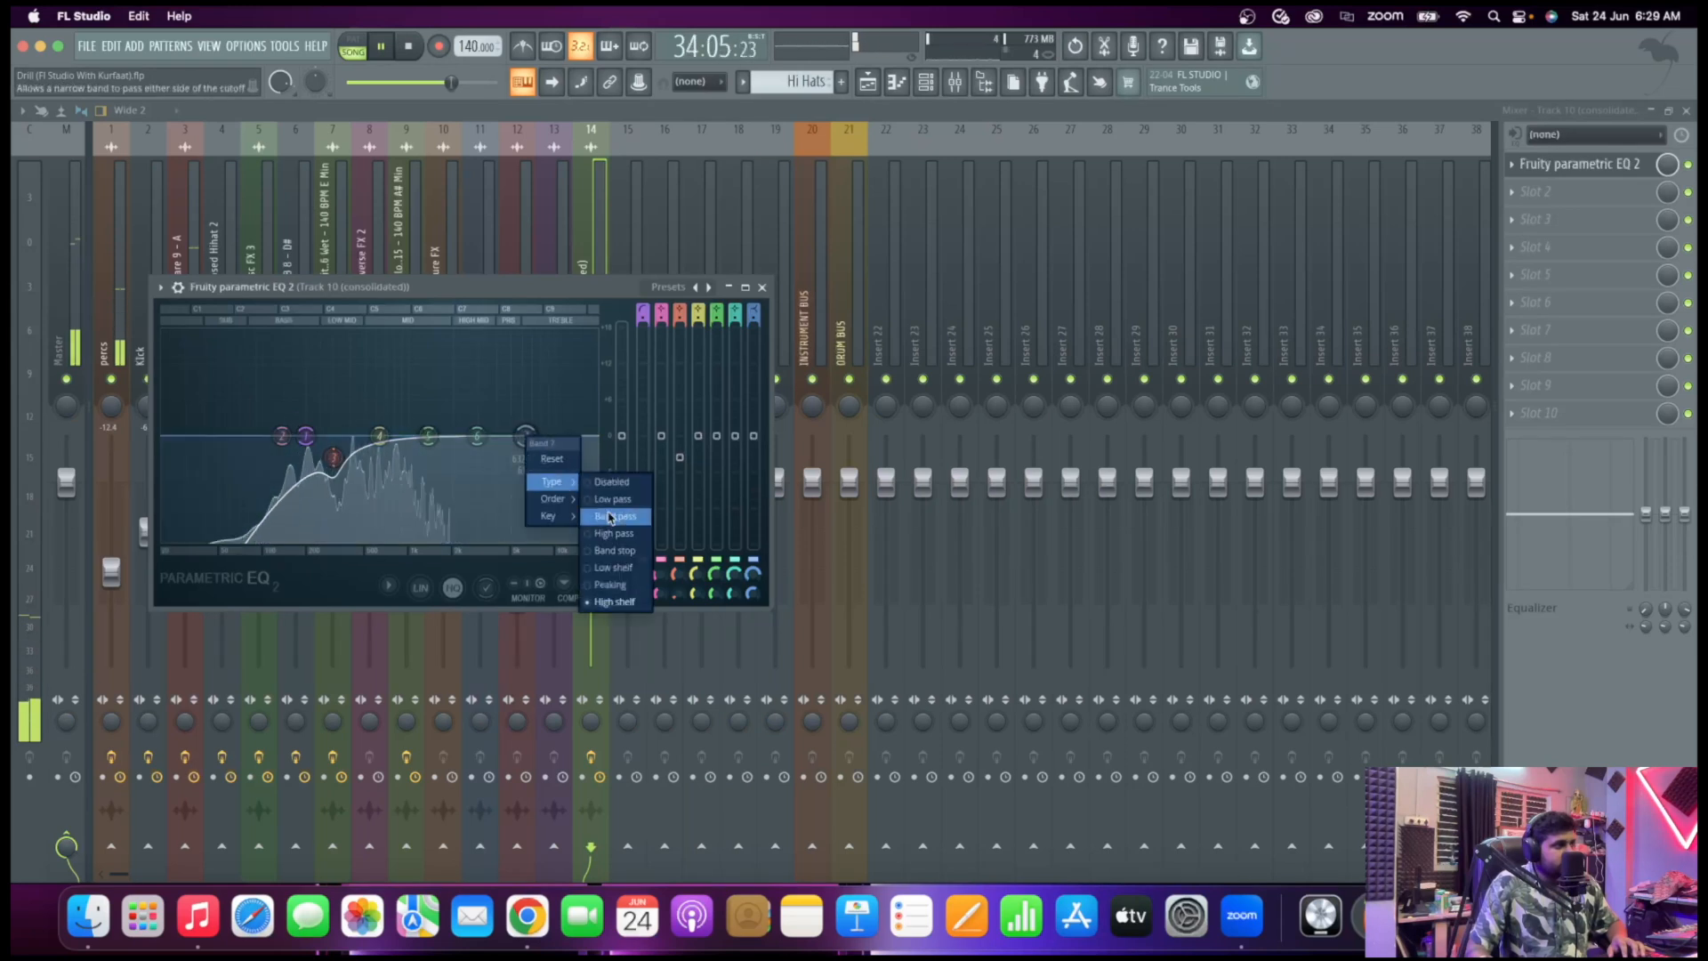
click(614, 499)
drag(525, 436, 460, 436)
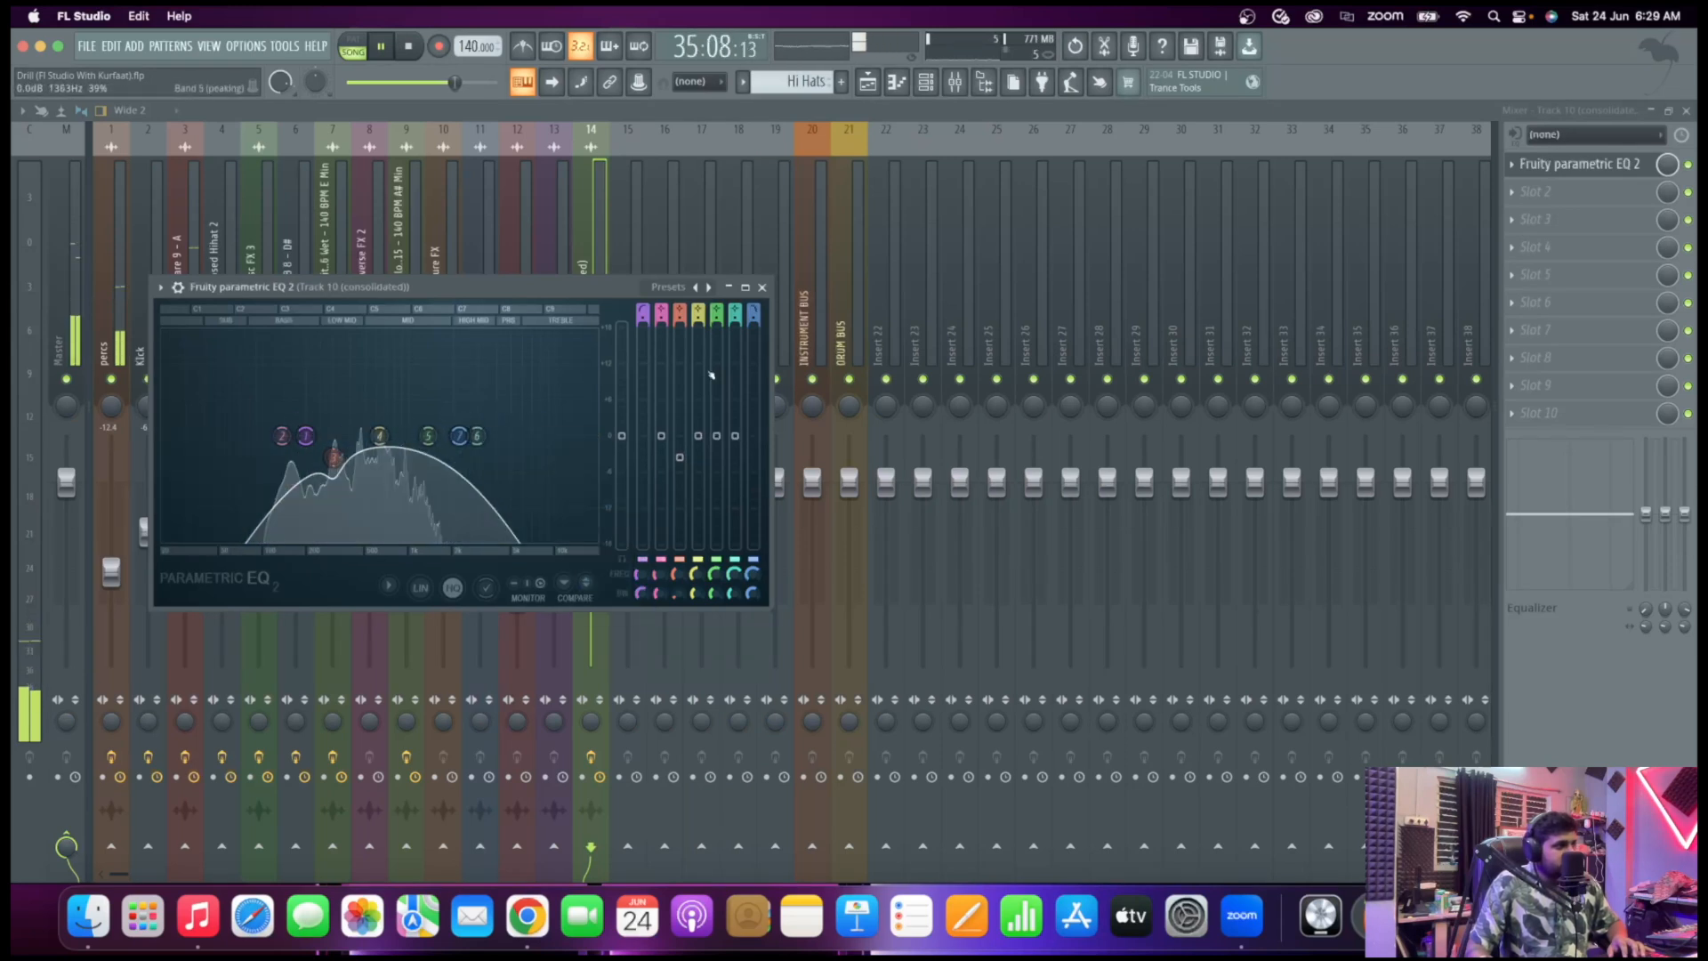
click(762, 287)
drag(590, 573, 591, 556)
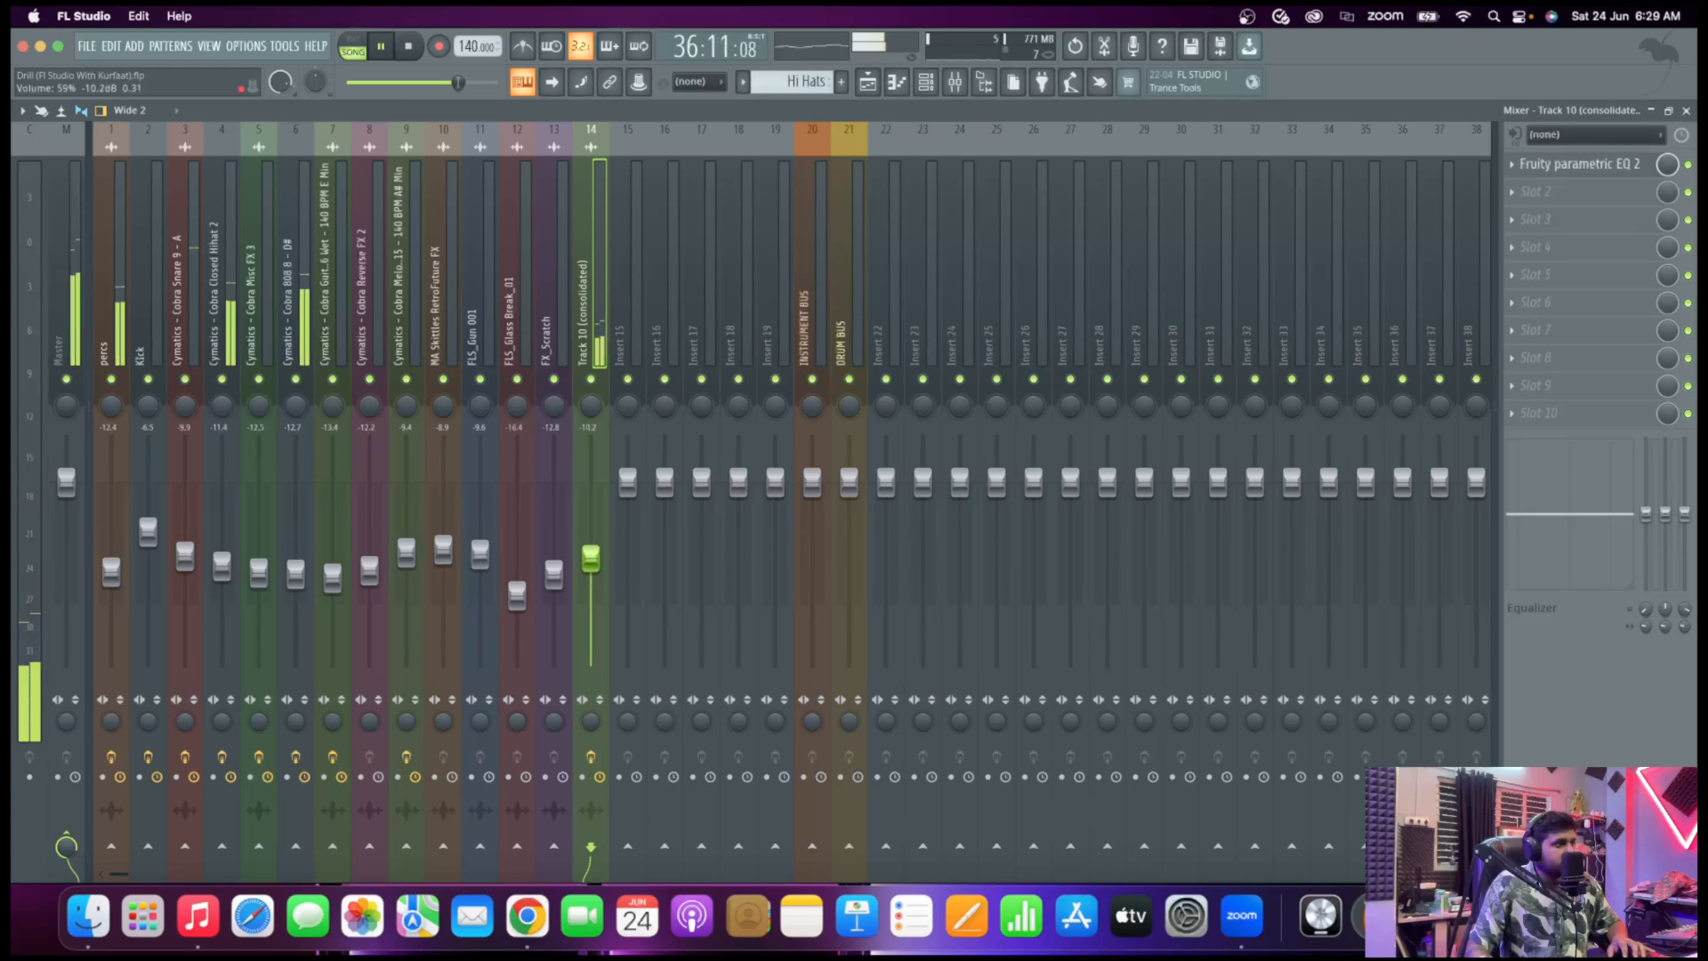
Move playback to about bar 27 and set the guitar loop's mixer fader to about -10.1 dB while the song plays
key(space)
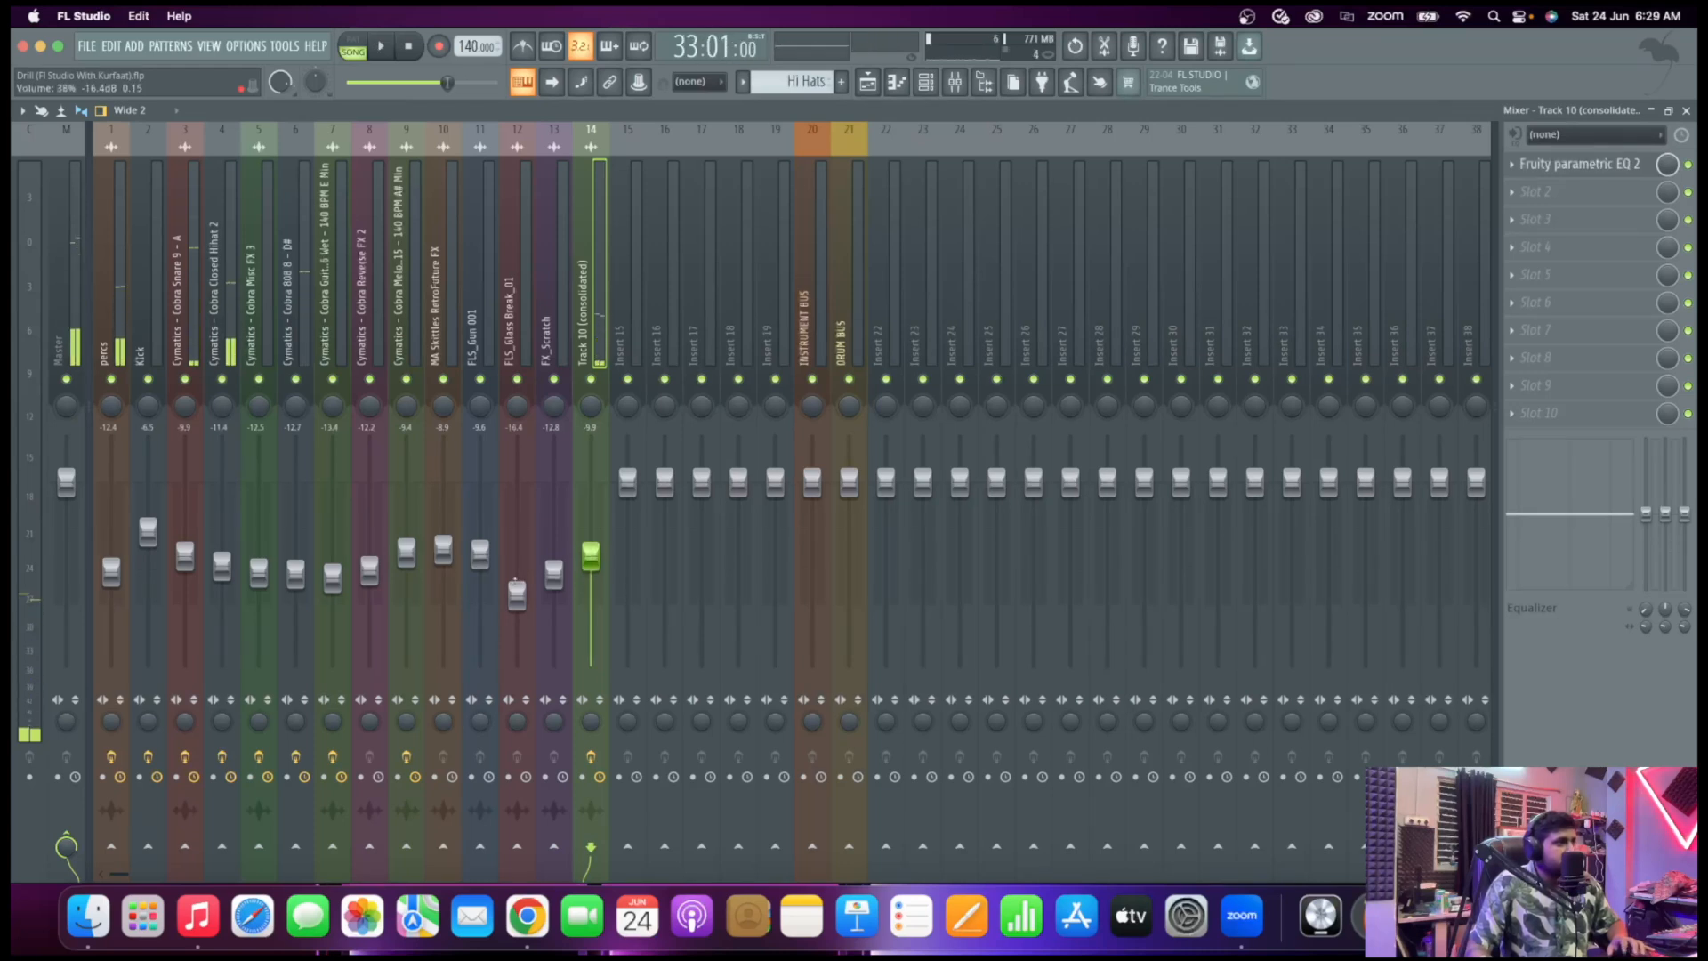
key(space)
key(space)
drag(447, 83, 432, 82)
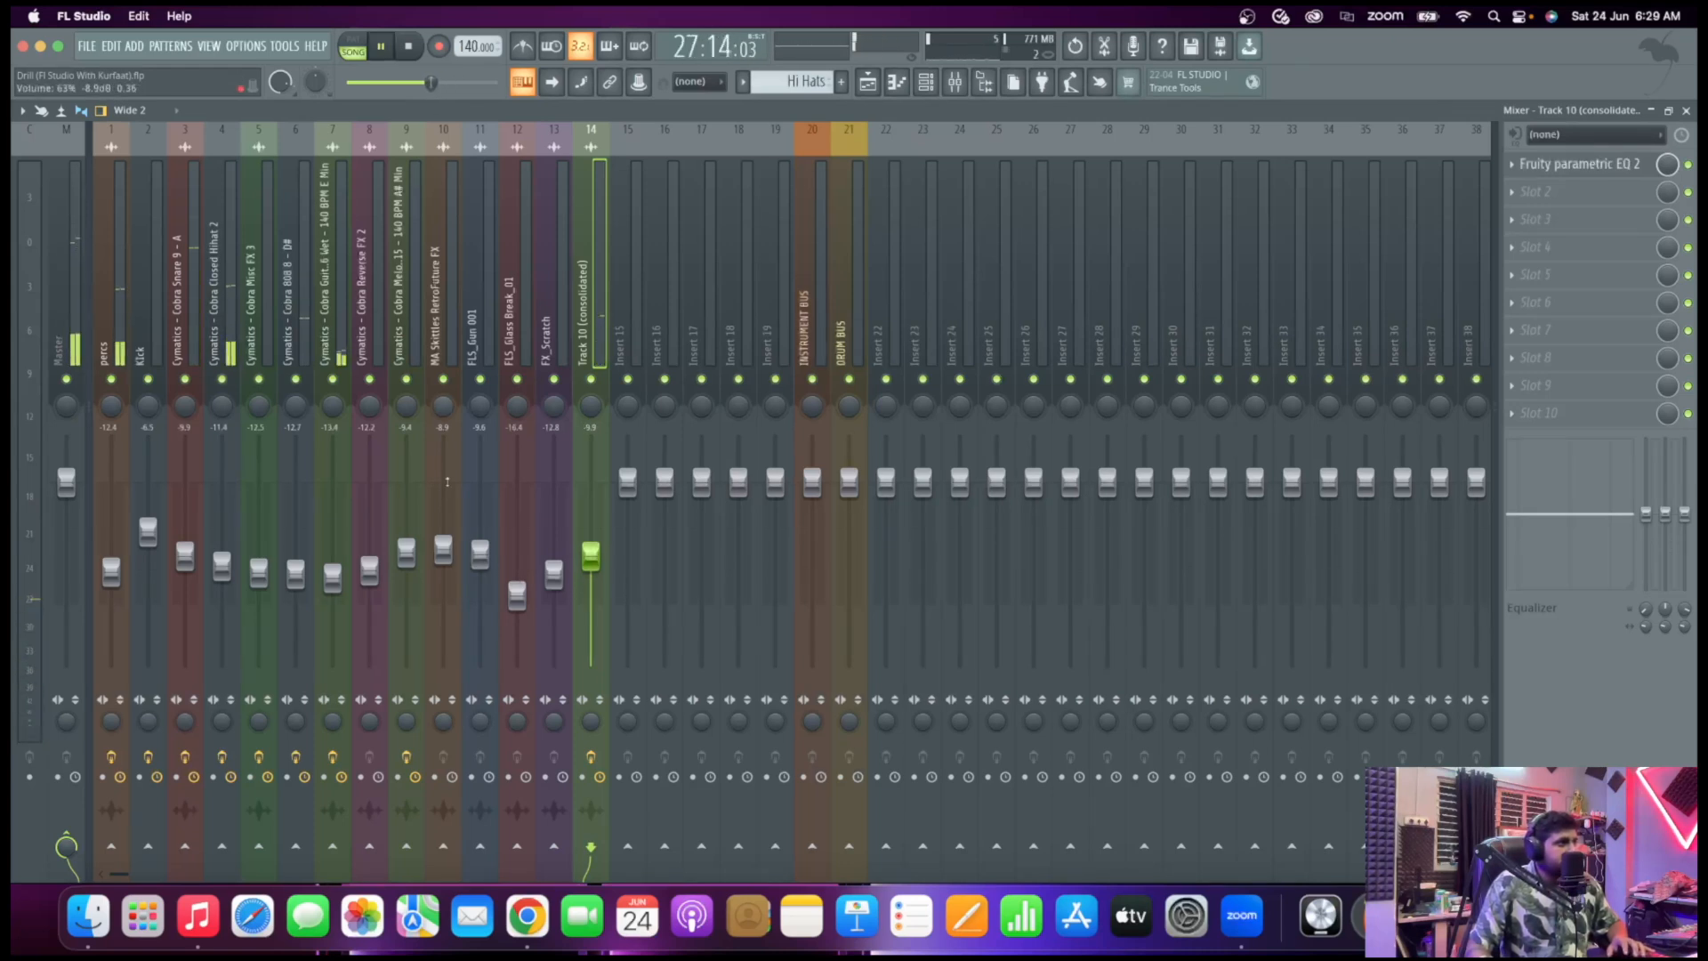
drag(332, 577, 333, 557)
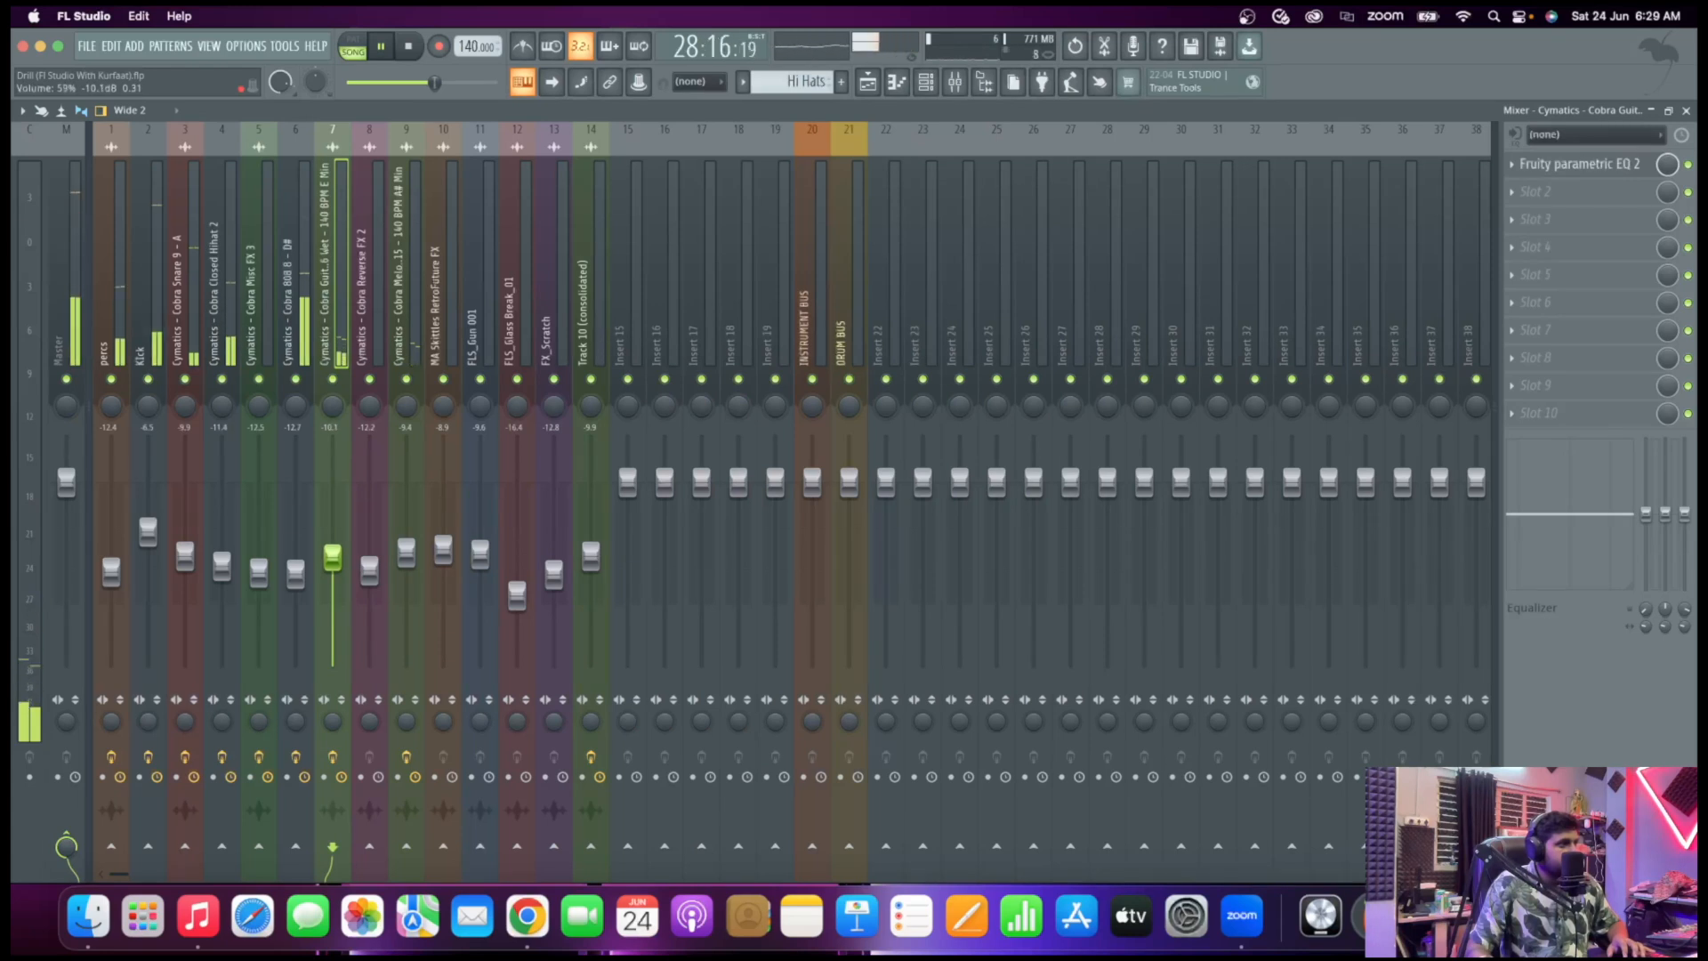
key(space)
click(125, 312)
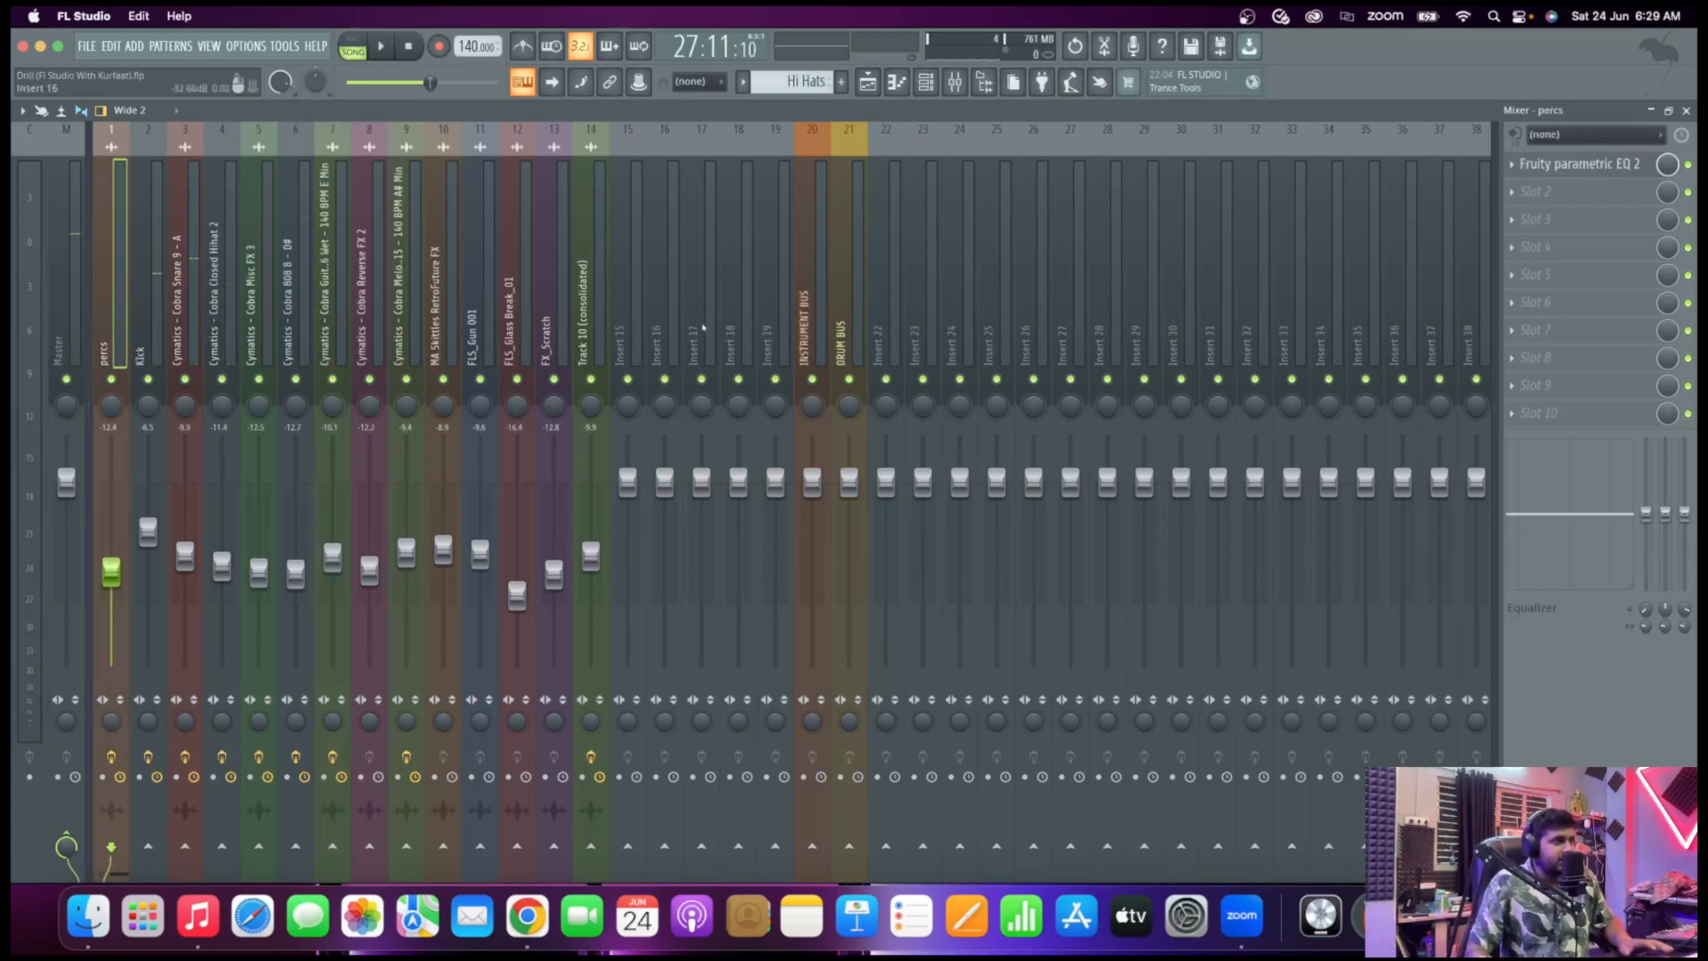
Rename mixer Insert 26 as Rev Bus and give it an olive yellow-green colour
right_click(1038, 277)
click(1112, 143)
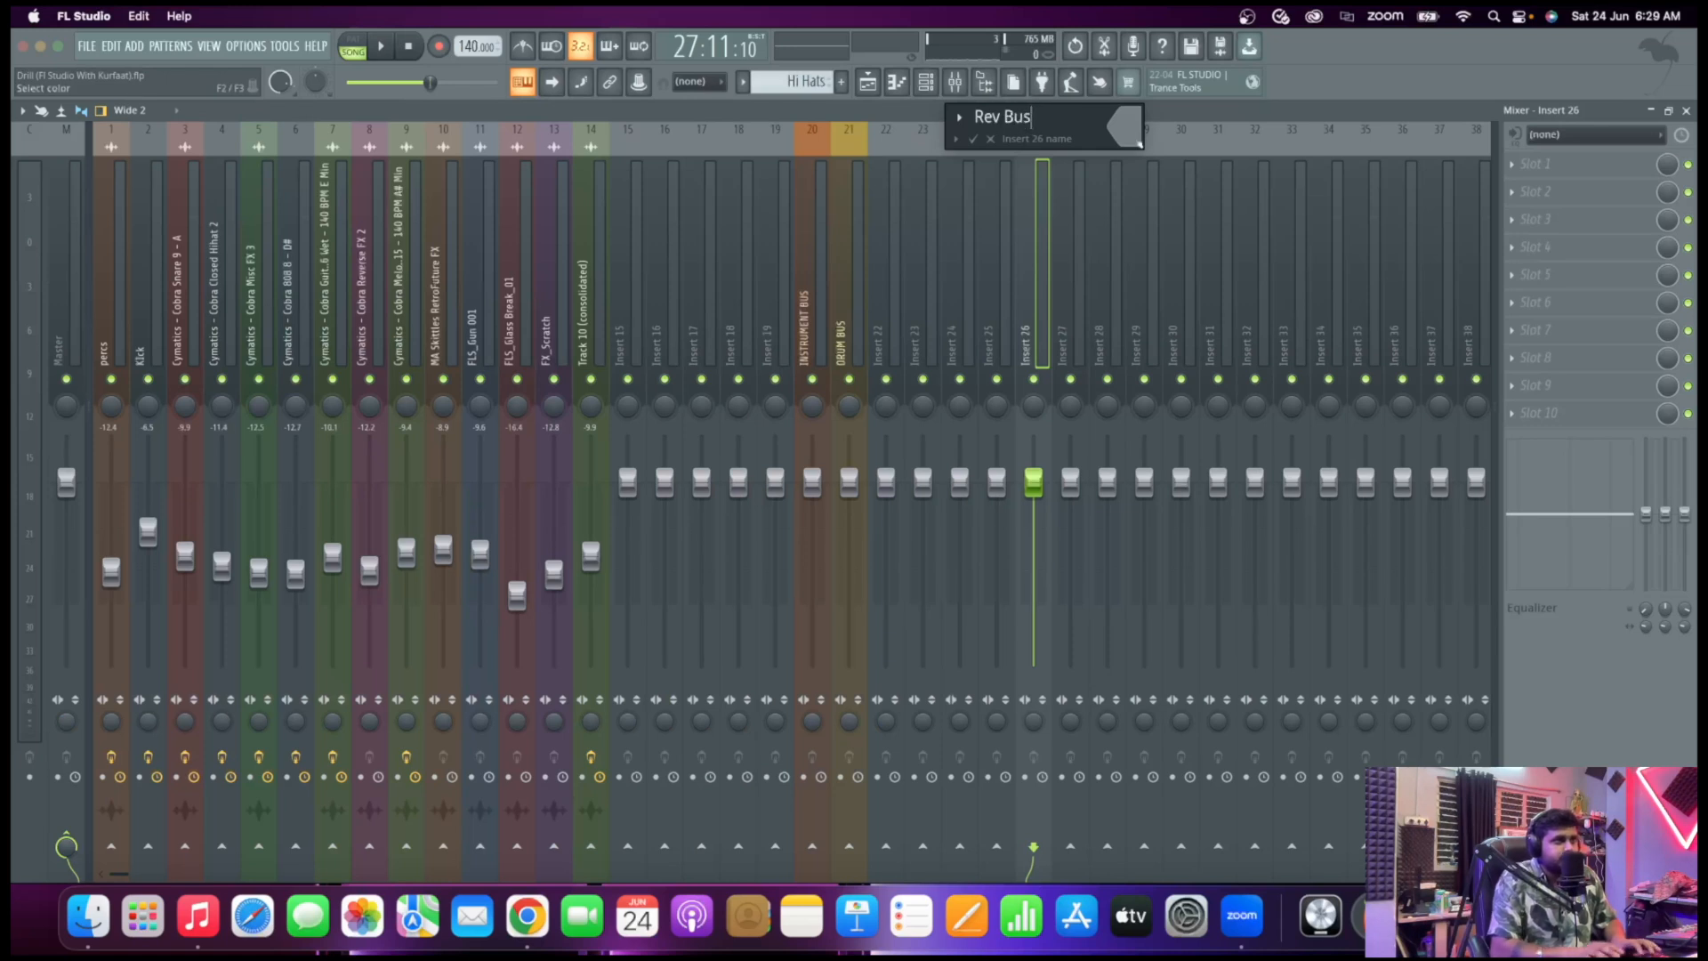
click(1136, 142)
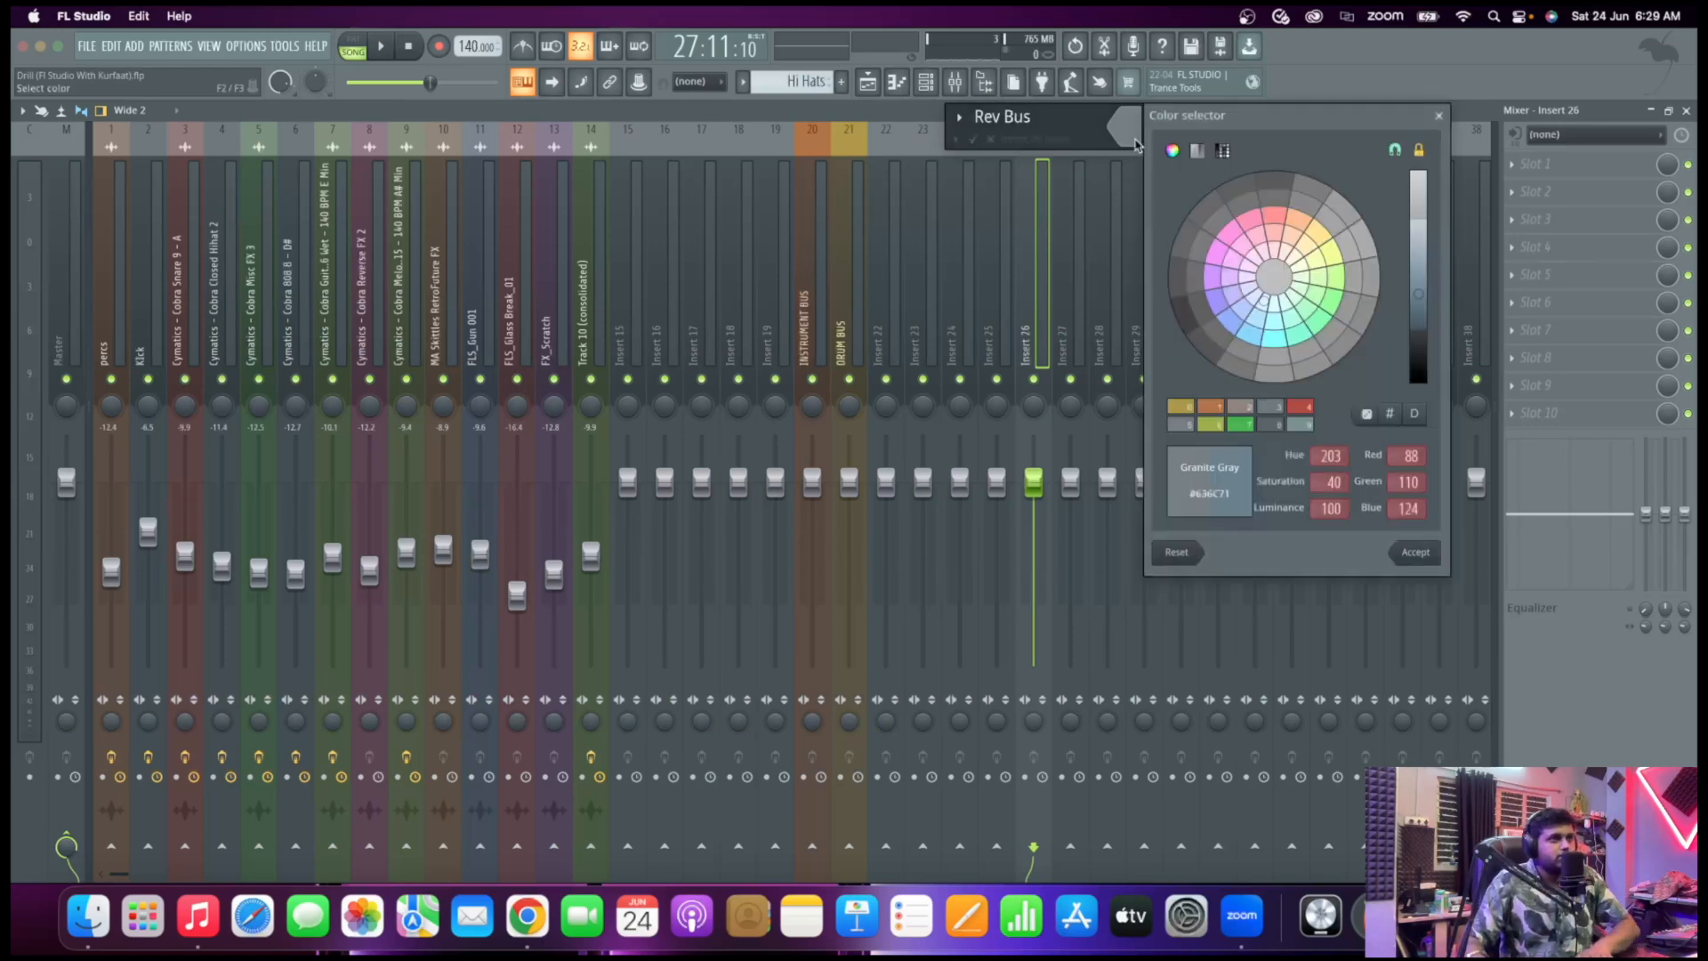
click(1331, 273)
key(Return)
key(Return)
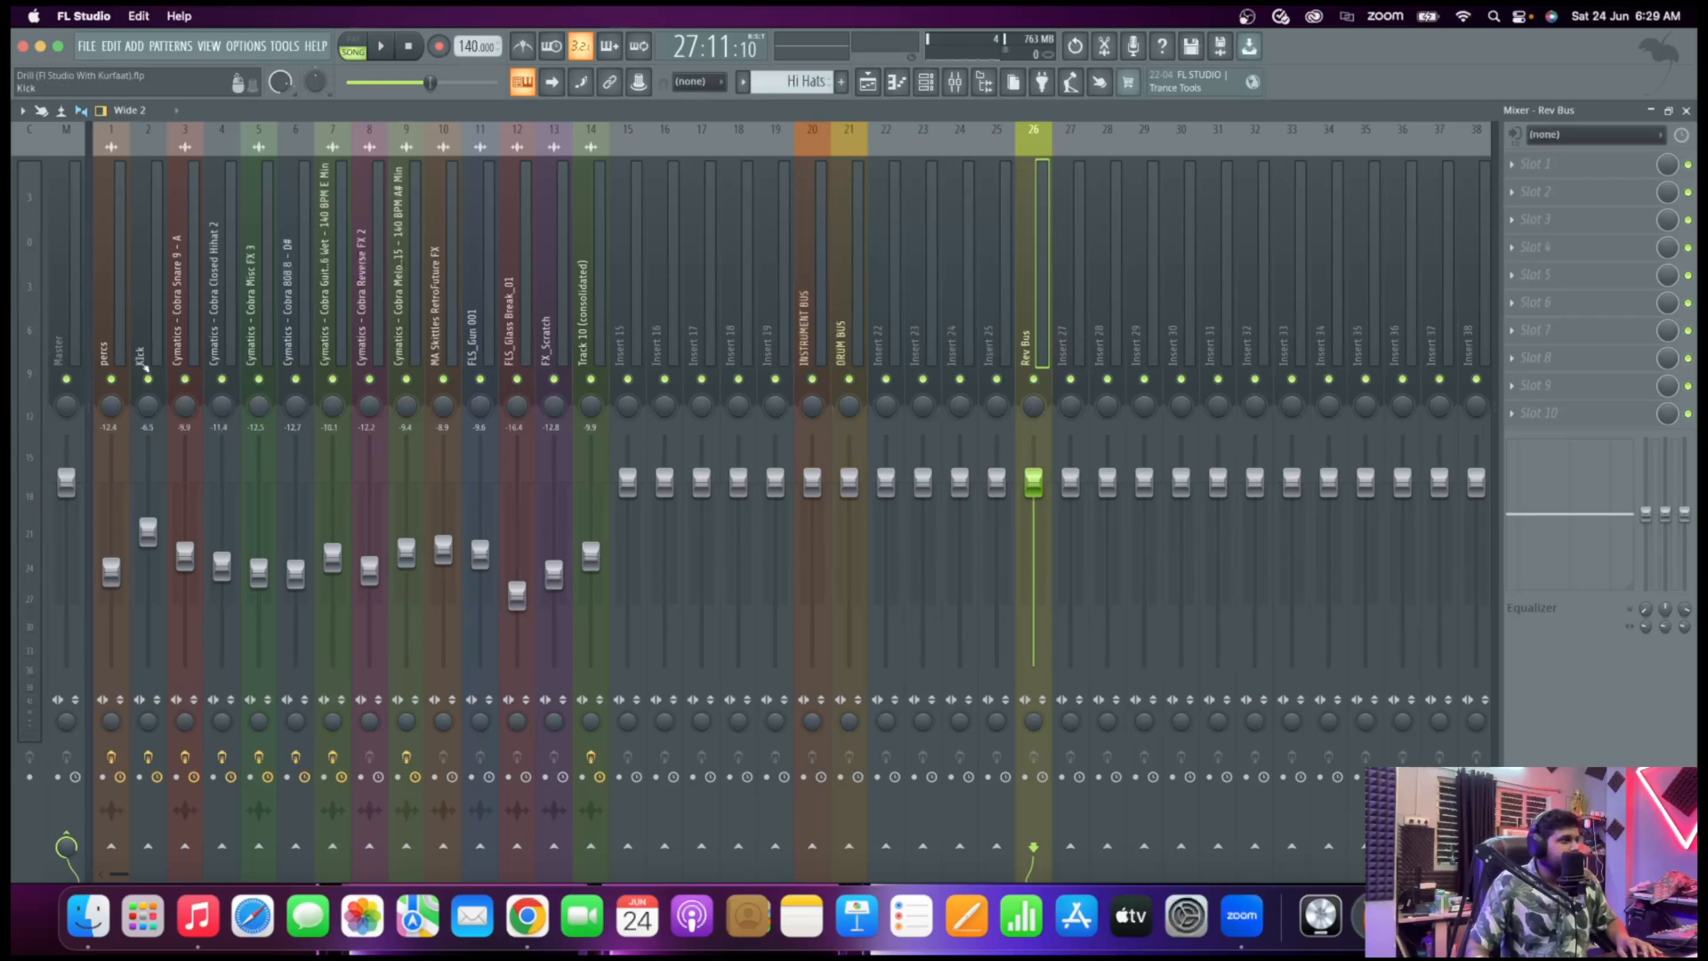
Load Fruity Reeverb 2 in the first effect slot of Rev Bus, apply the Small Studio preset, and close the plugin
click(1537, 169)
click(1343, 77)
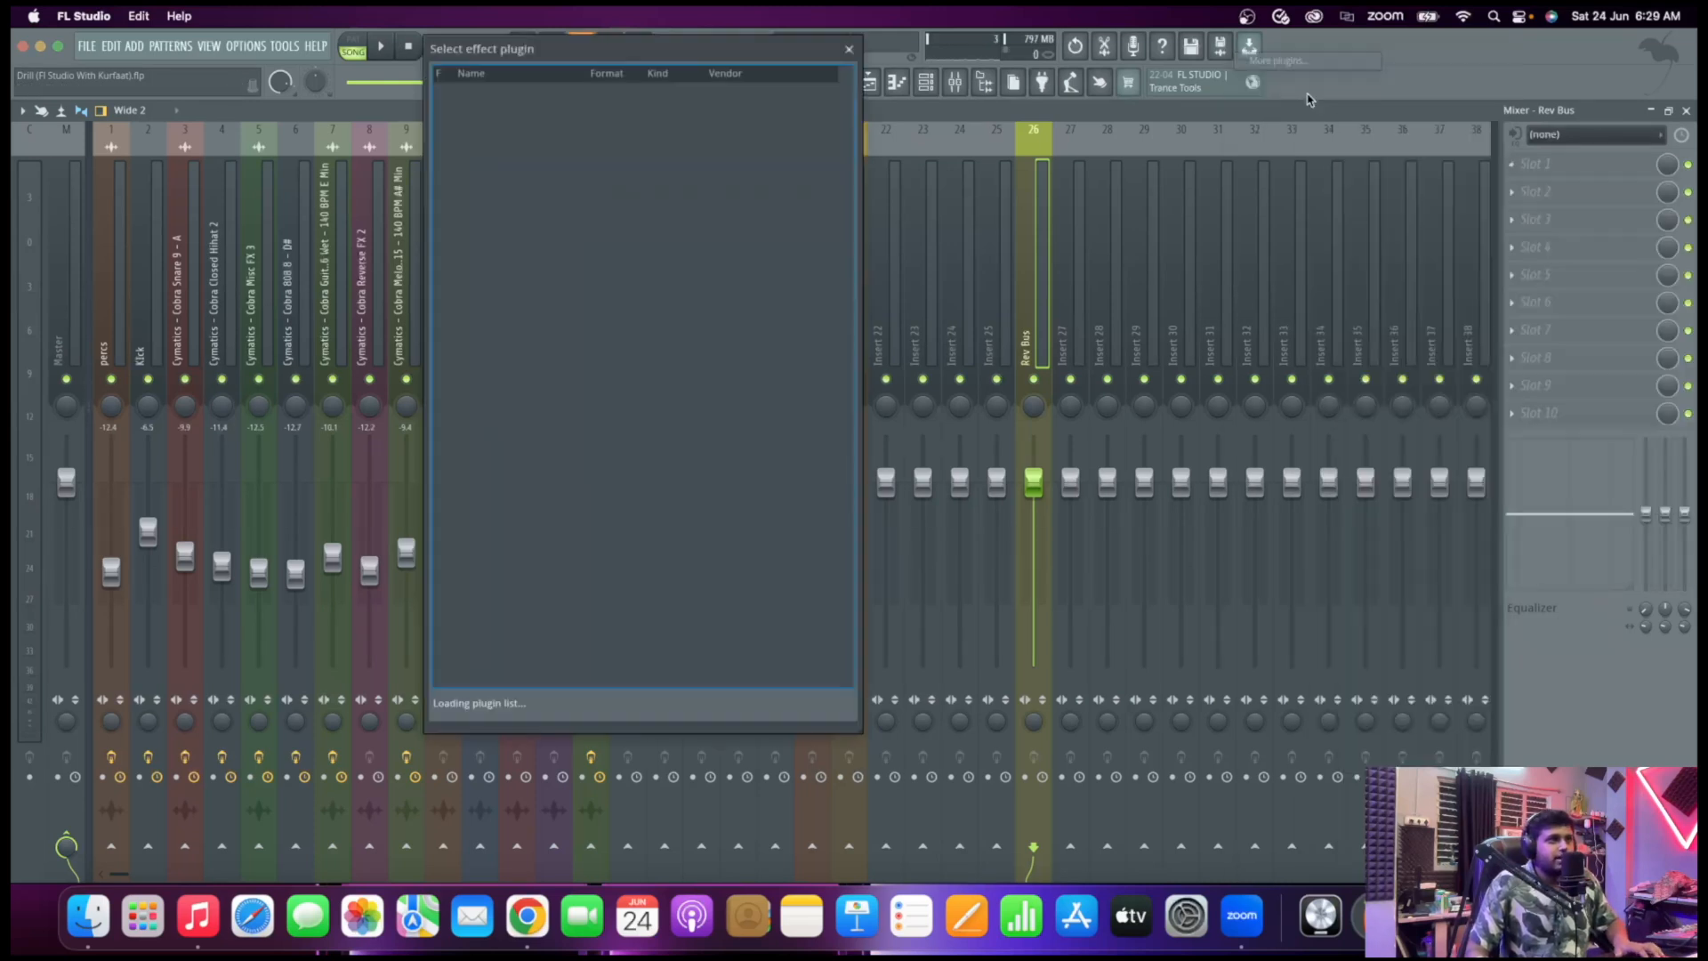
text(ree)
double_click(498, 123)
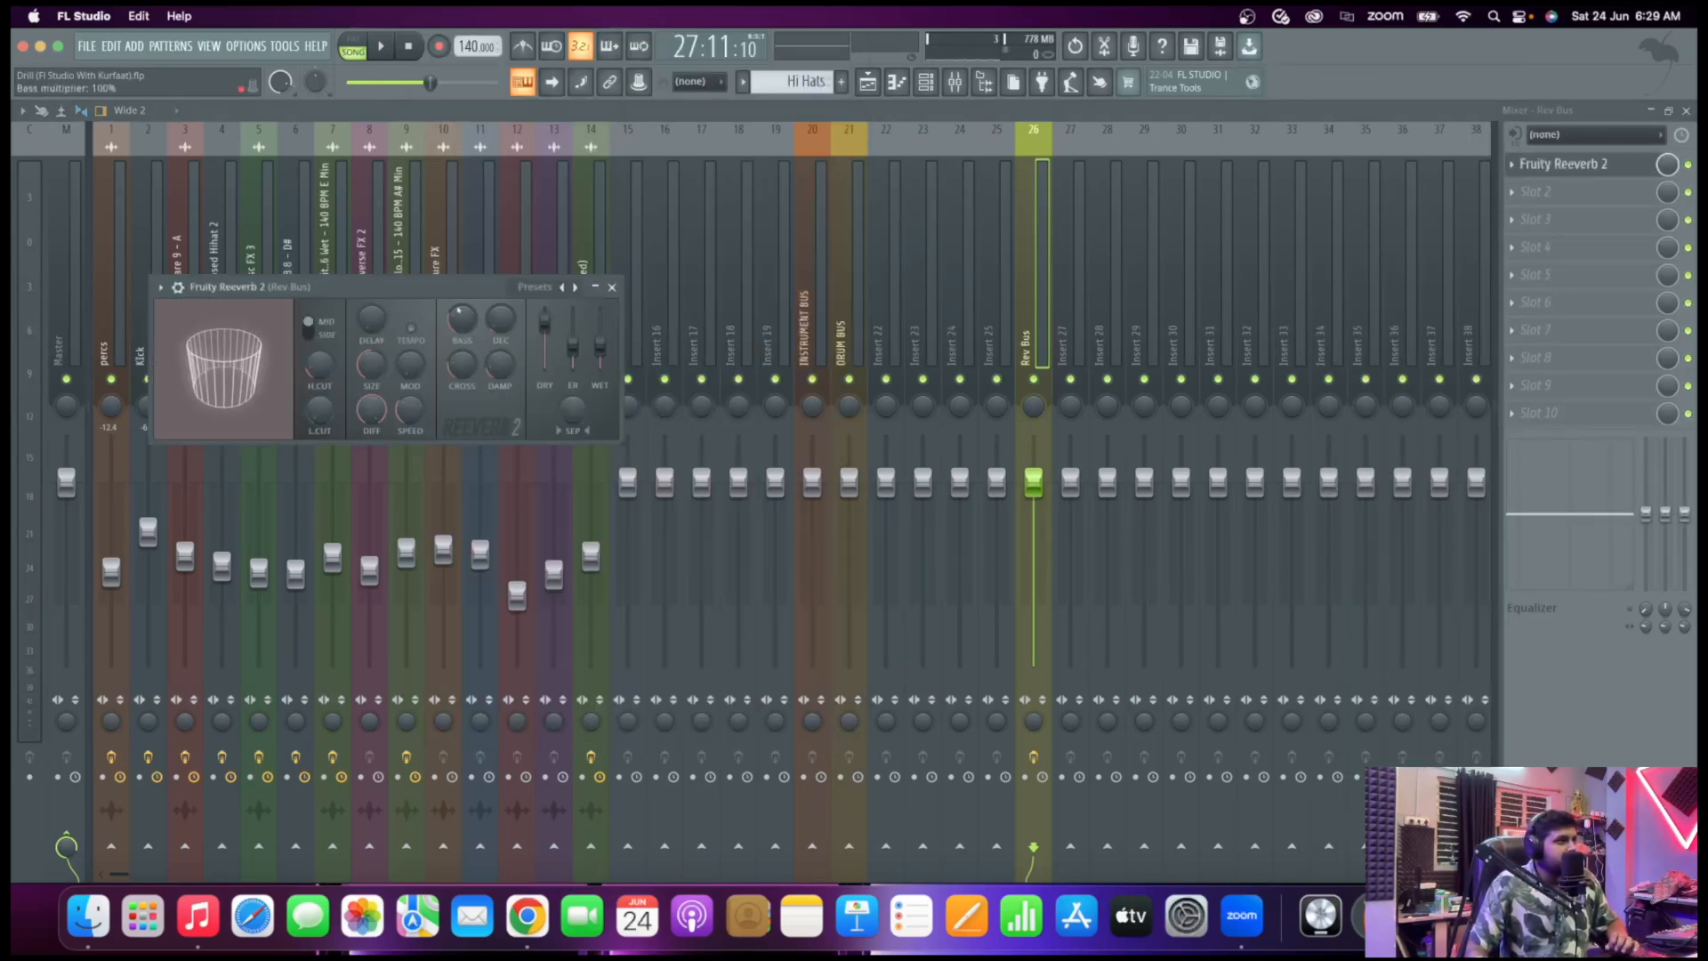
click(575, 286)
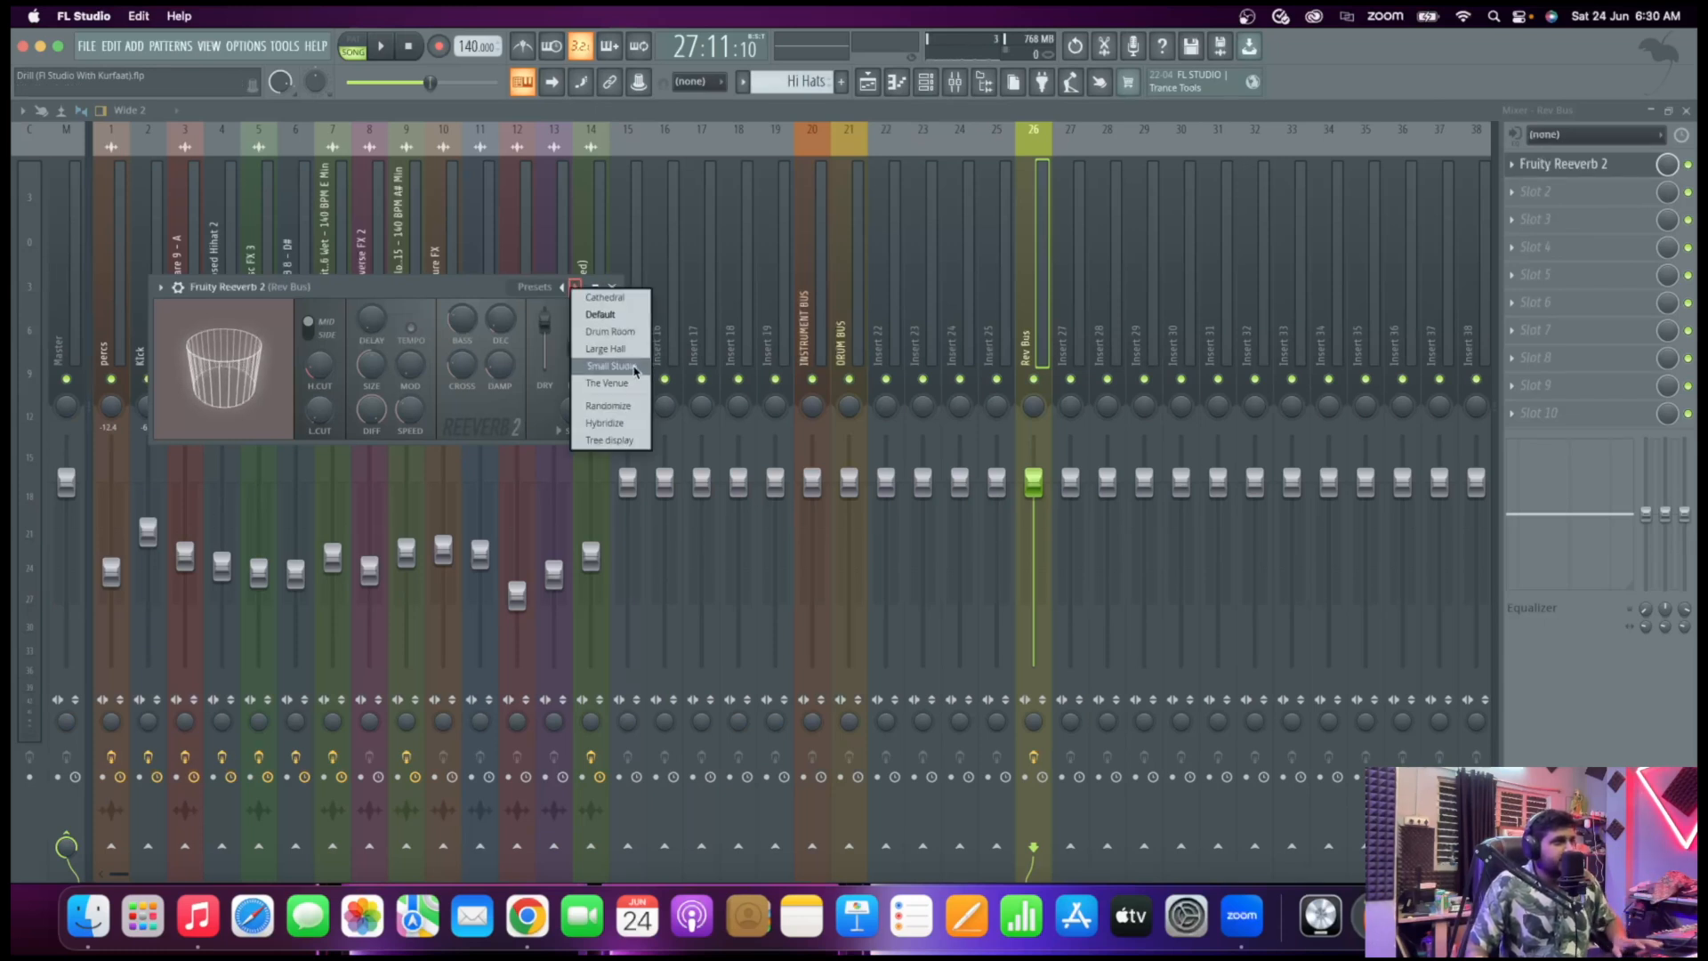
click(633, 366)
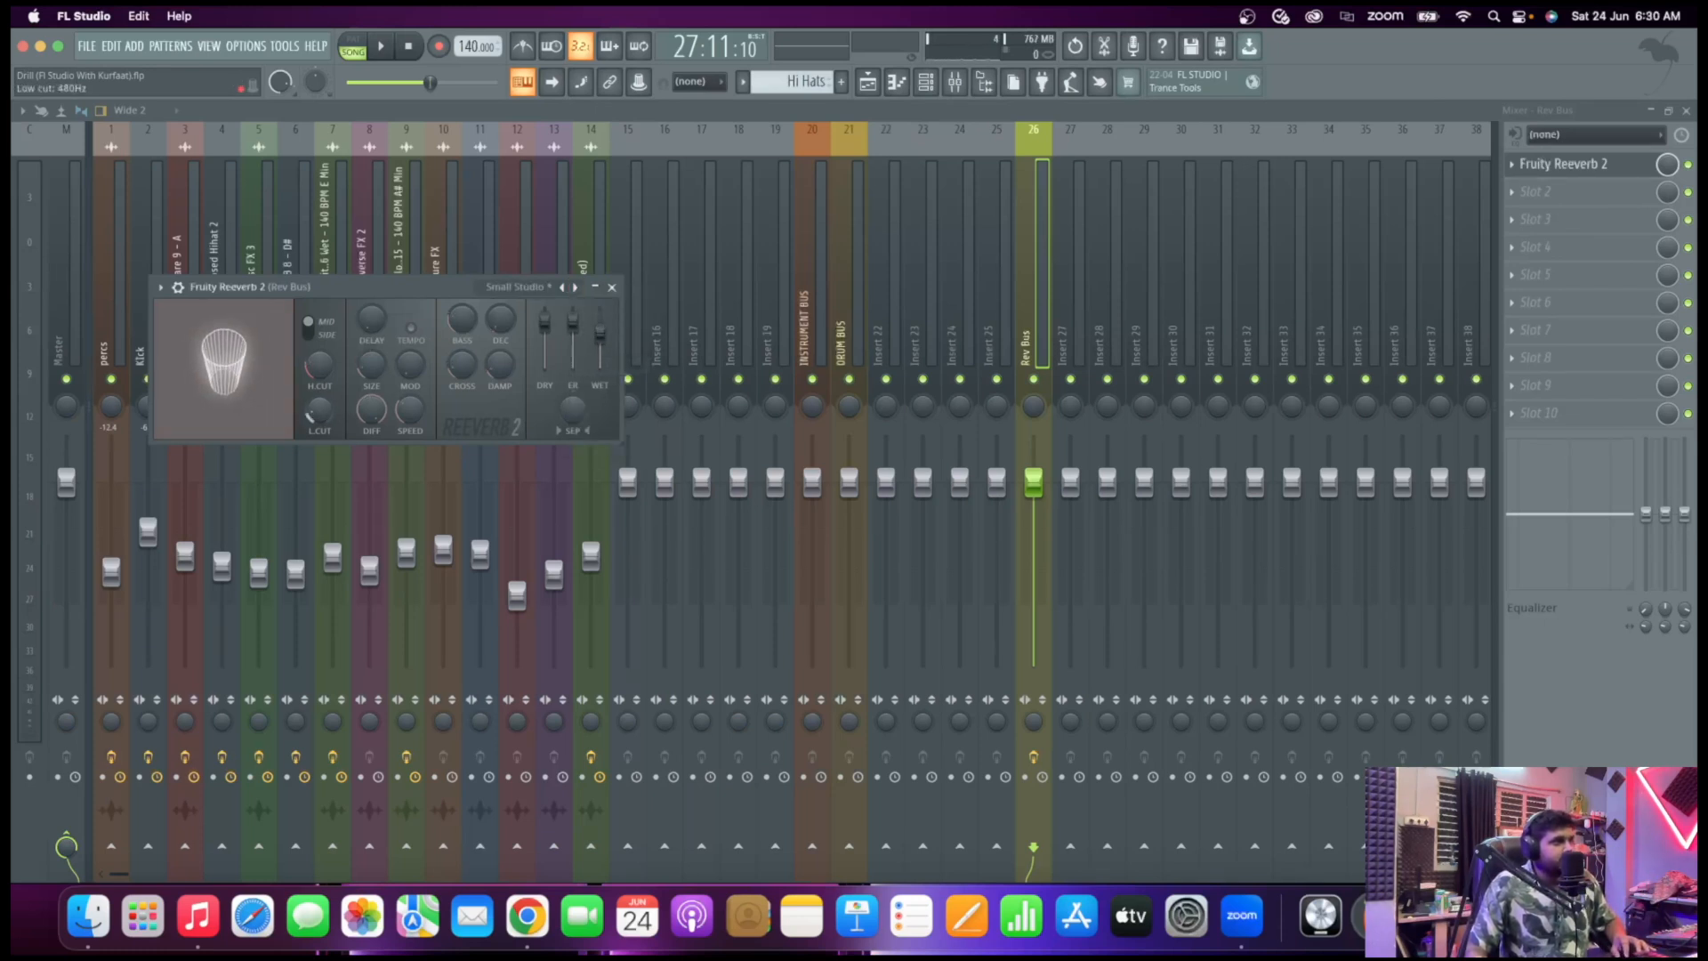
click(611, 286)
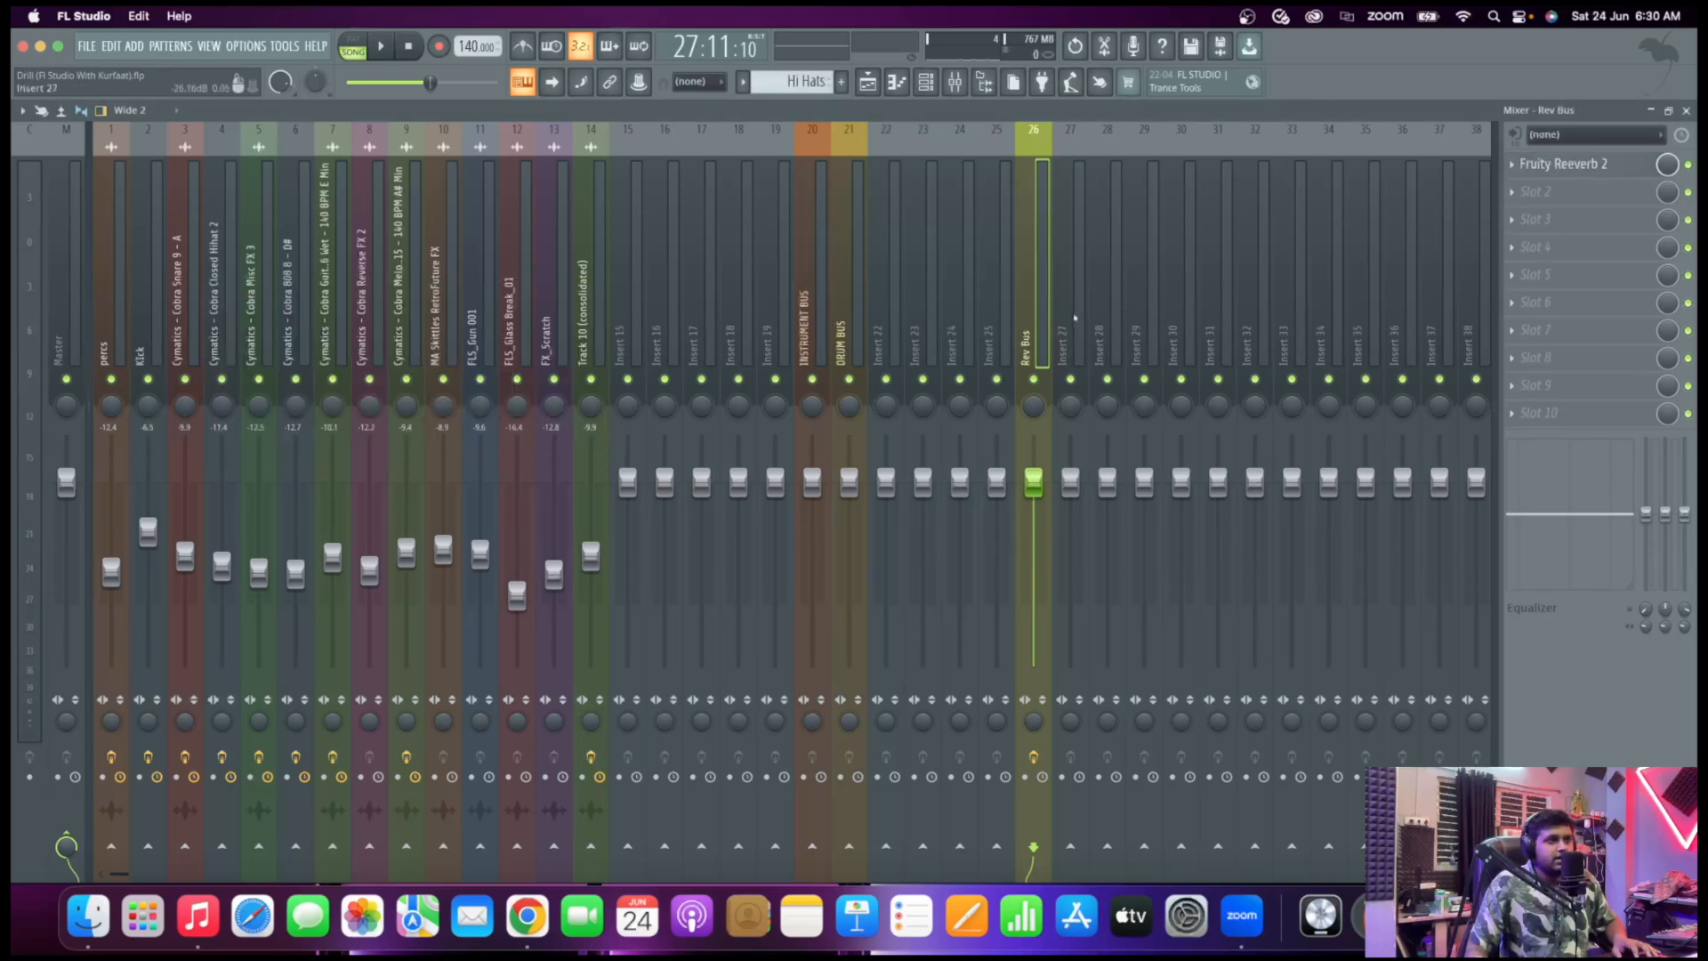
Rename mixer Insert 27 as Mid Rev Bus and give it the olive colour #8F9F35
right_click(1074, 317)
click(1174, 149)
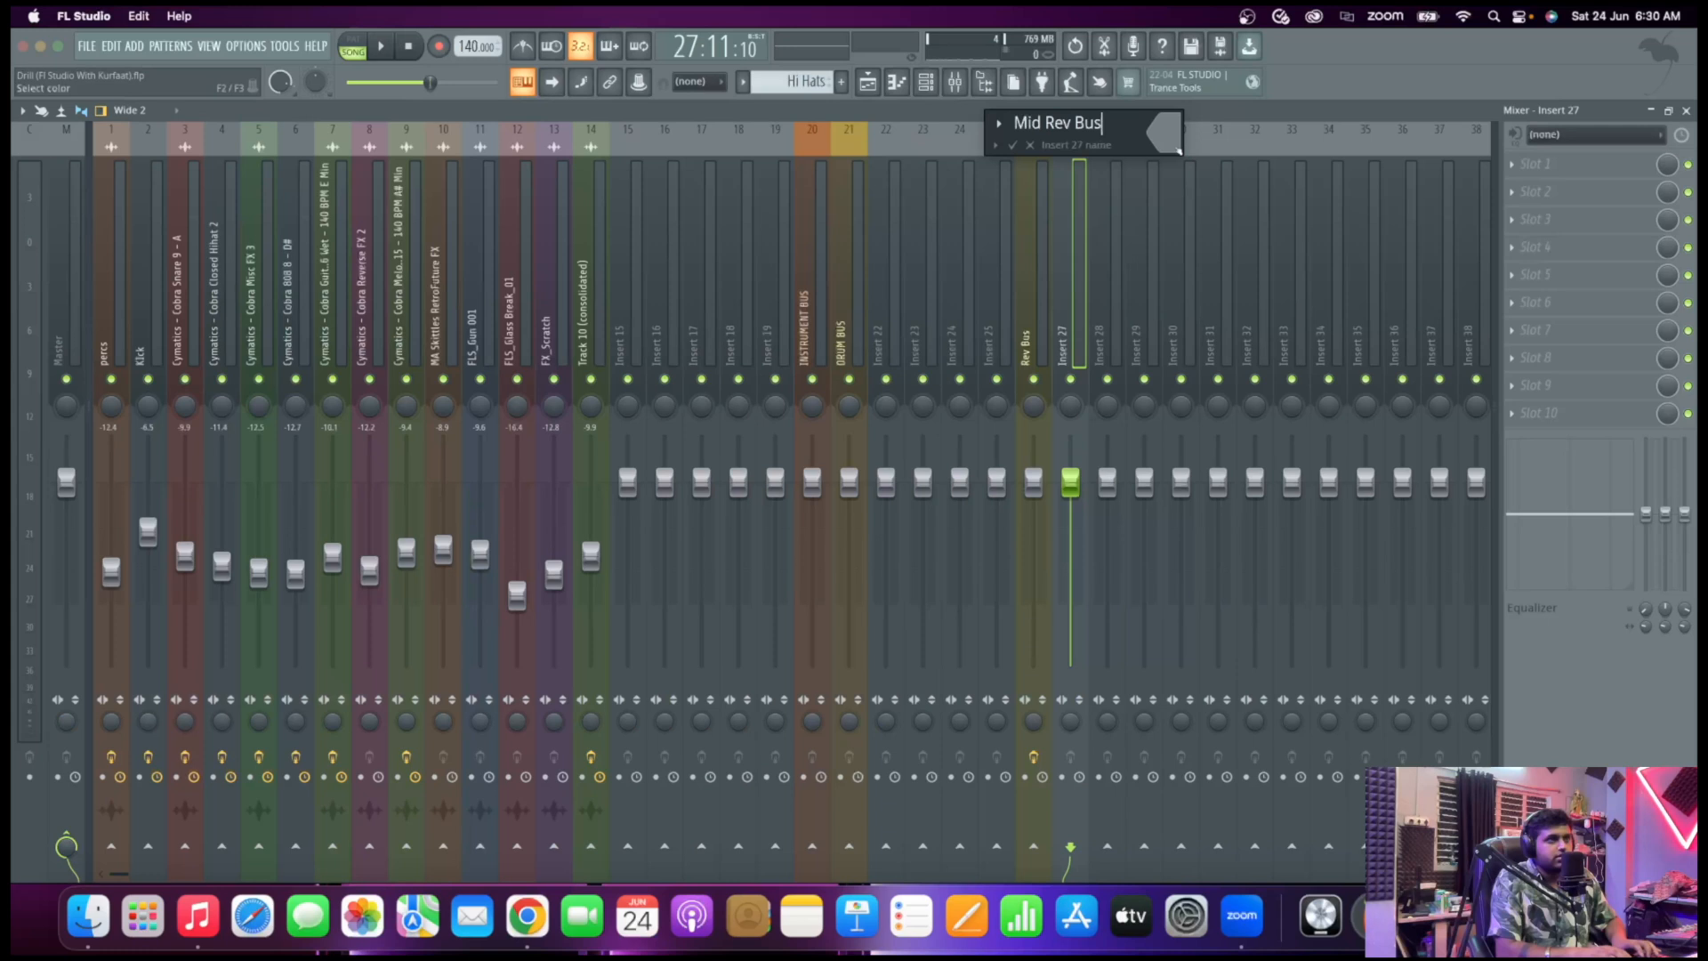
click(1176, 150)
click(1372, 259)
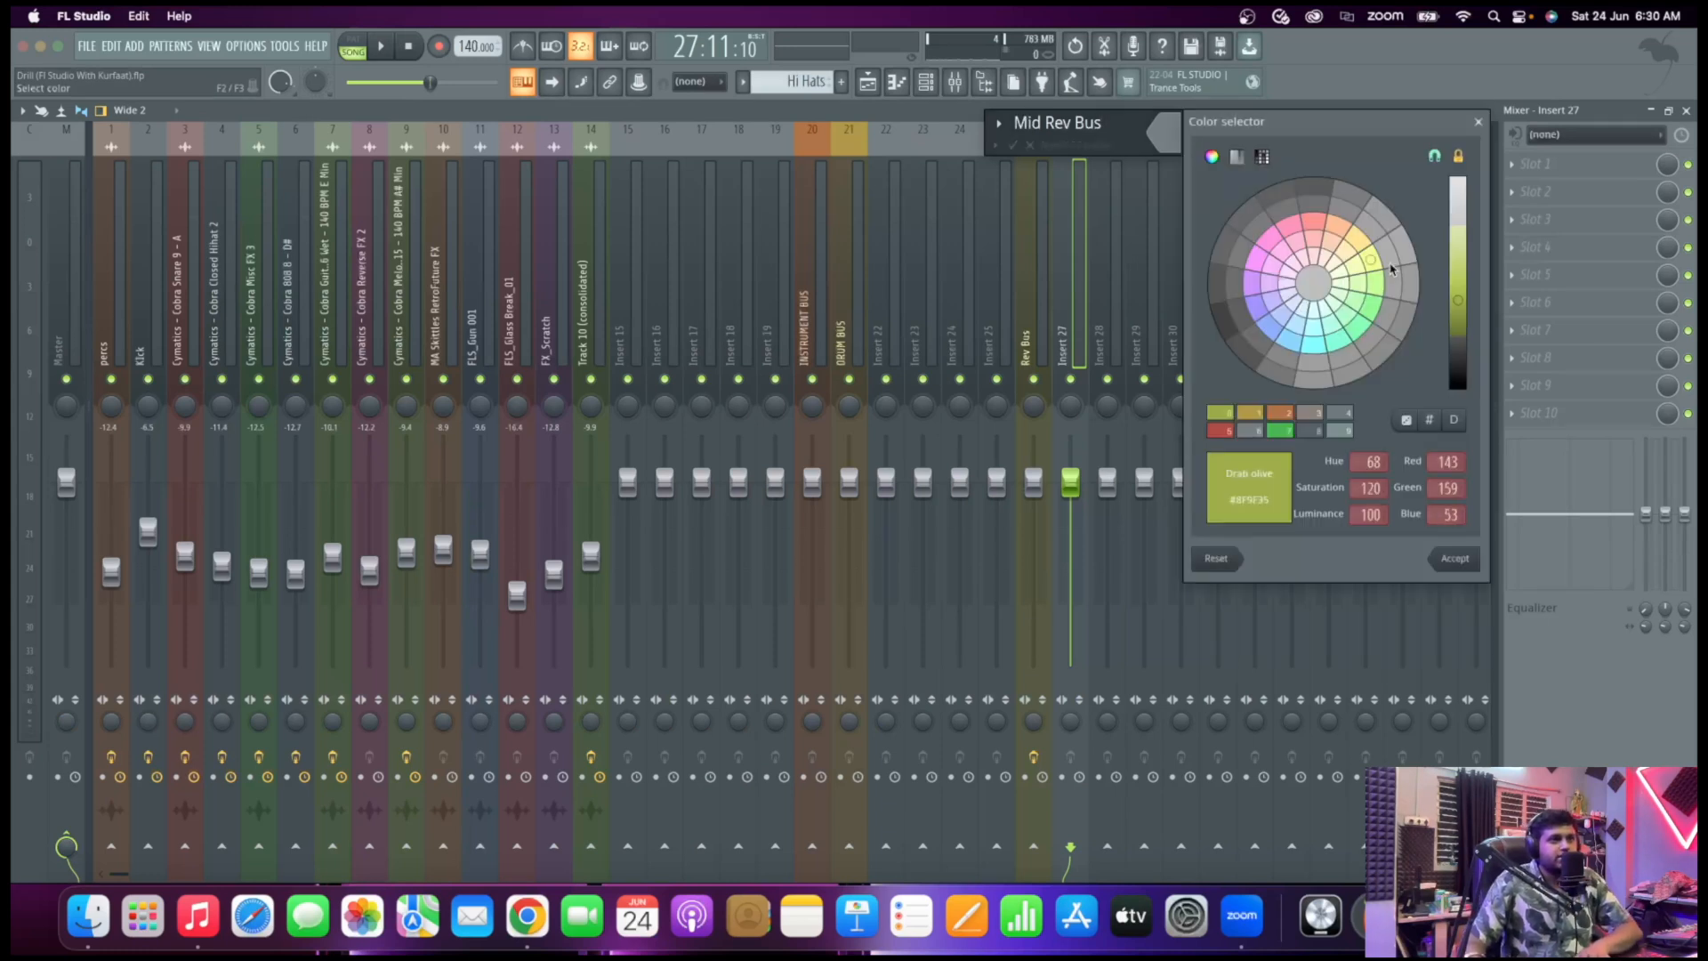
key(Return)
key(Return)
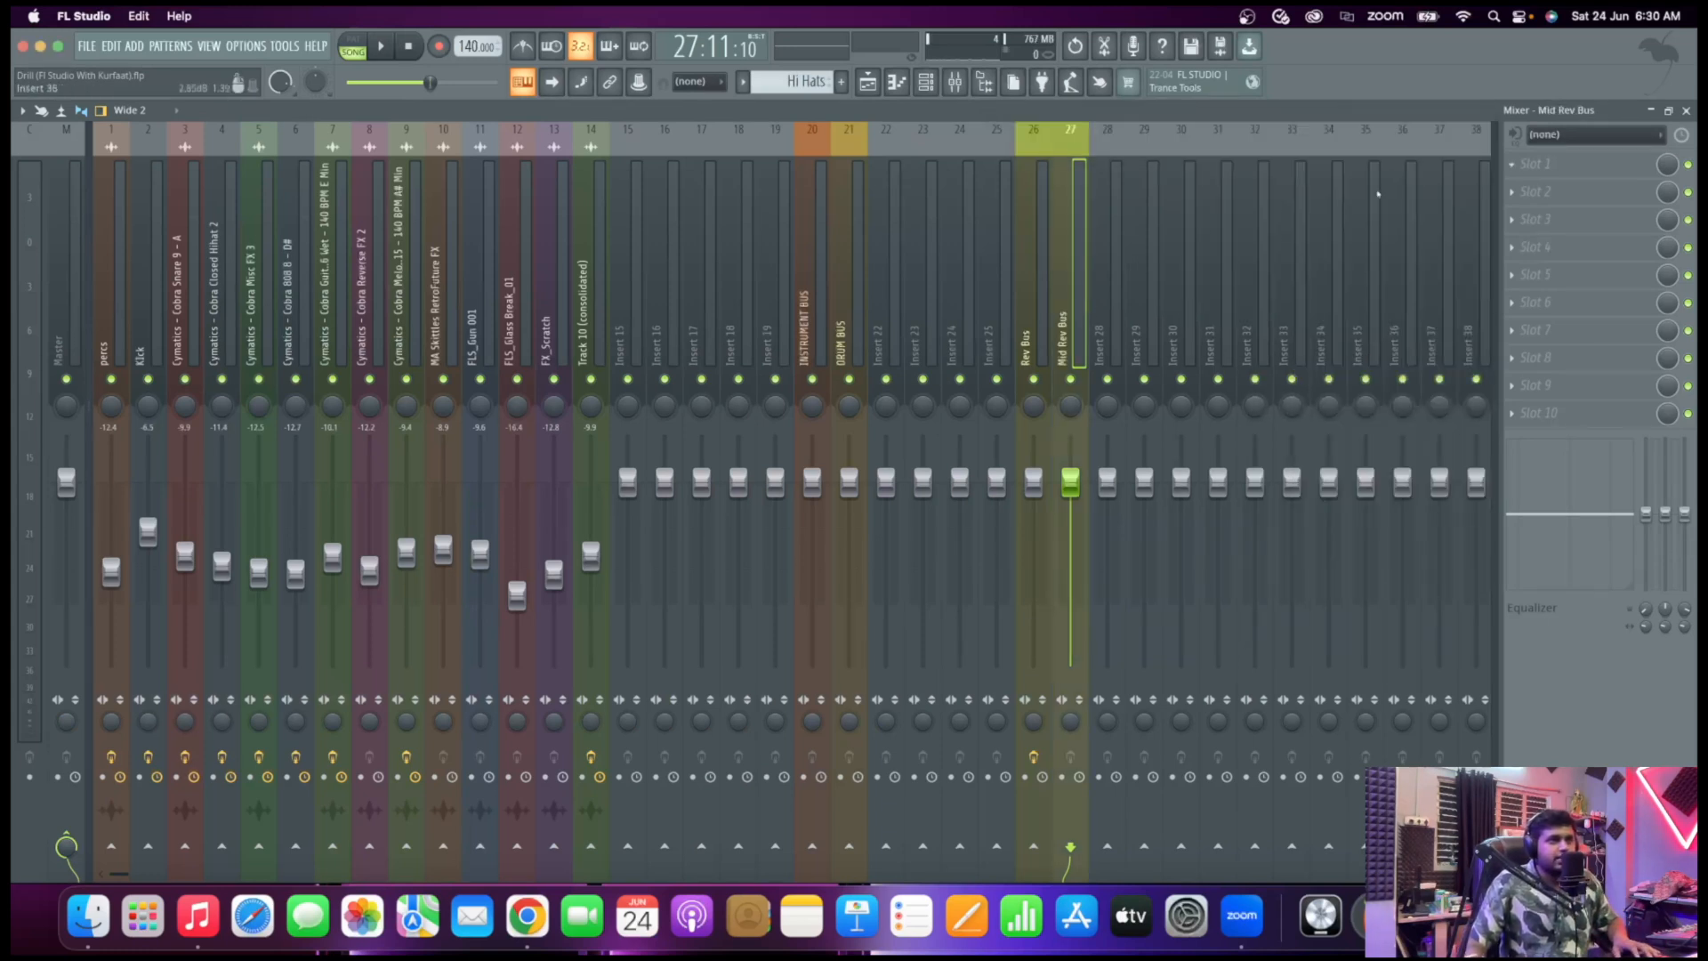
Load Fruity Reeverb 2 on Mid Rev Bus with The Venue preset, setting early reflections to about 41% and wet level to about 34%
click(1557, 167)
click(1311, 64)
text(ree)
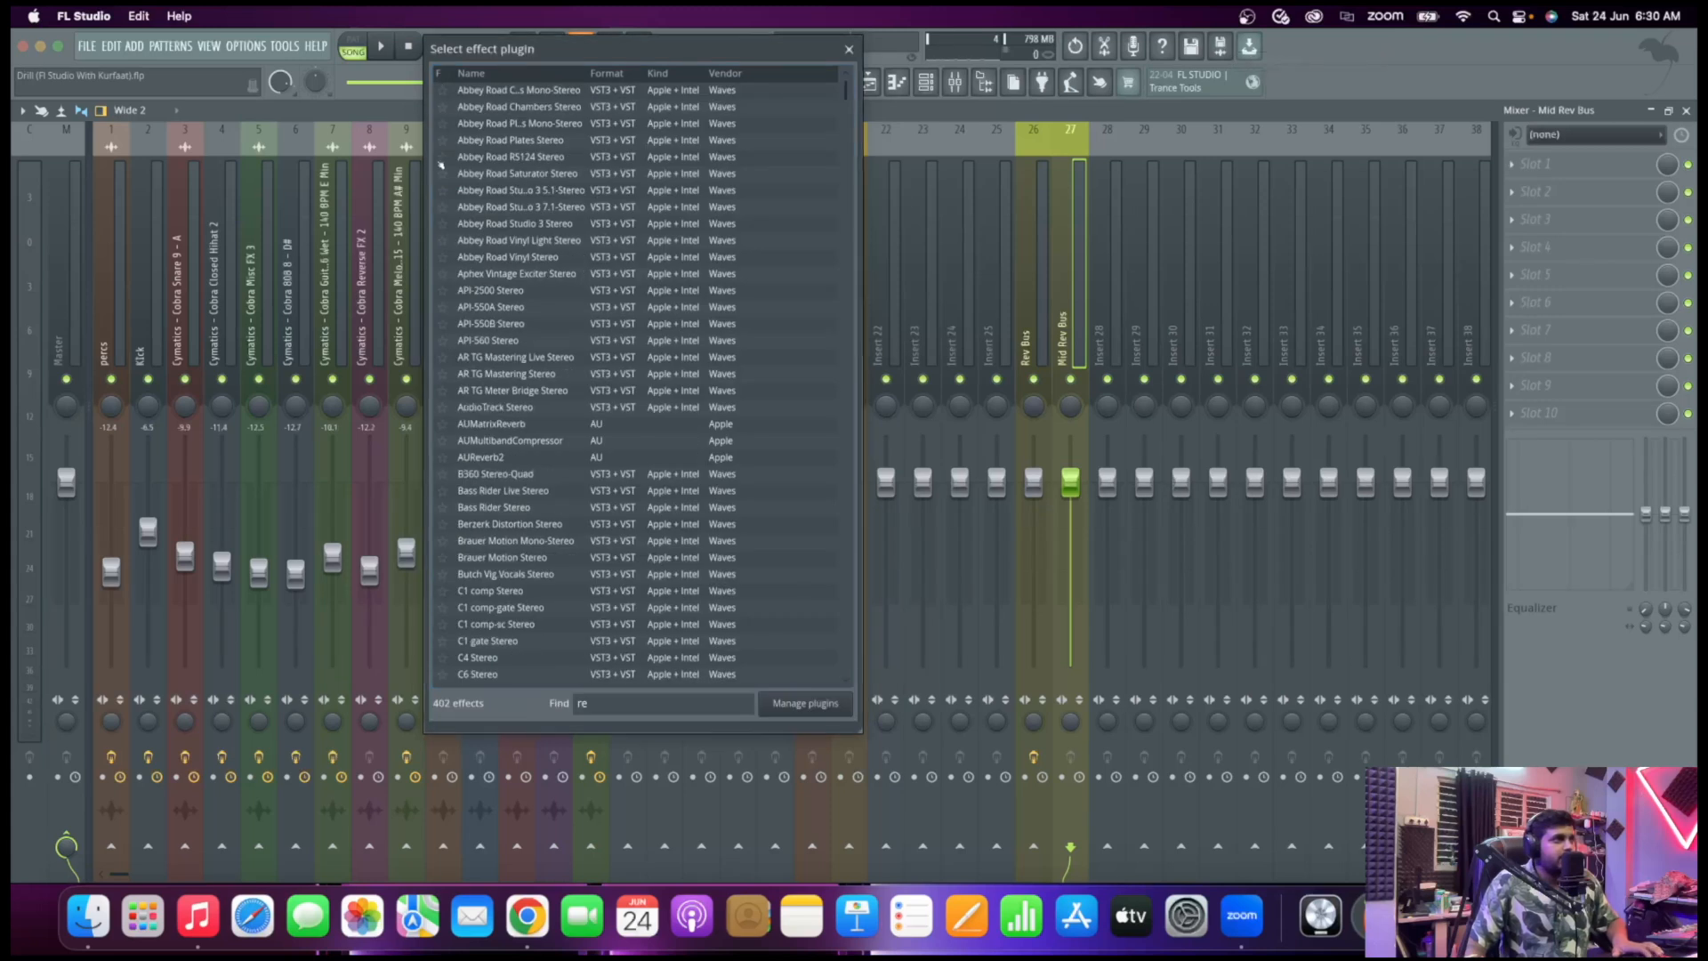
click(515, 125)
double_click(516, 126)
click(436, 149)
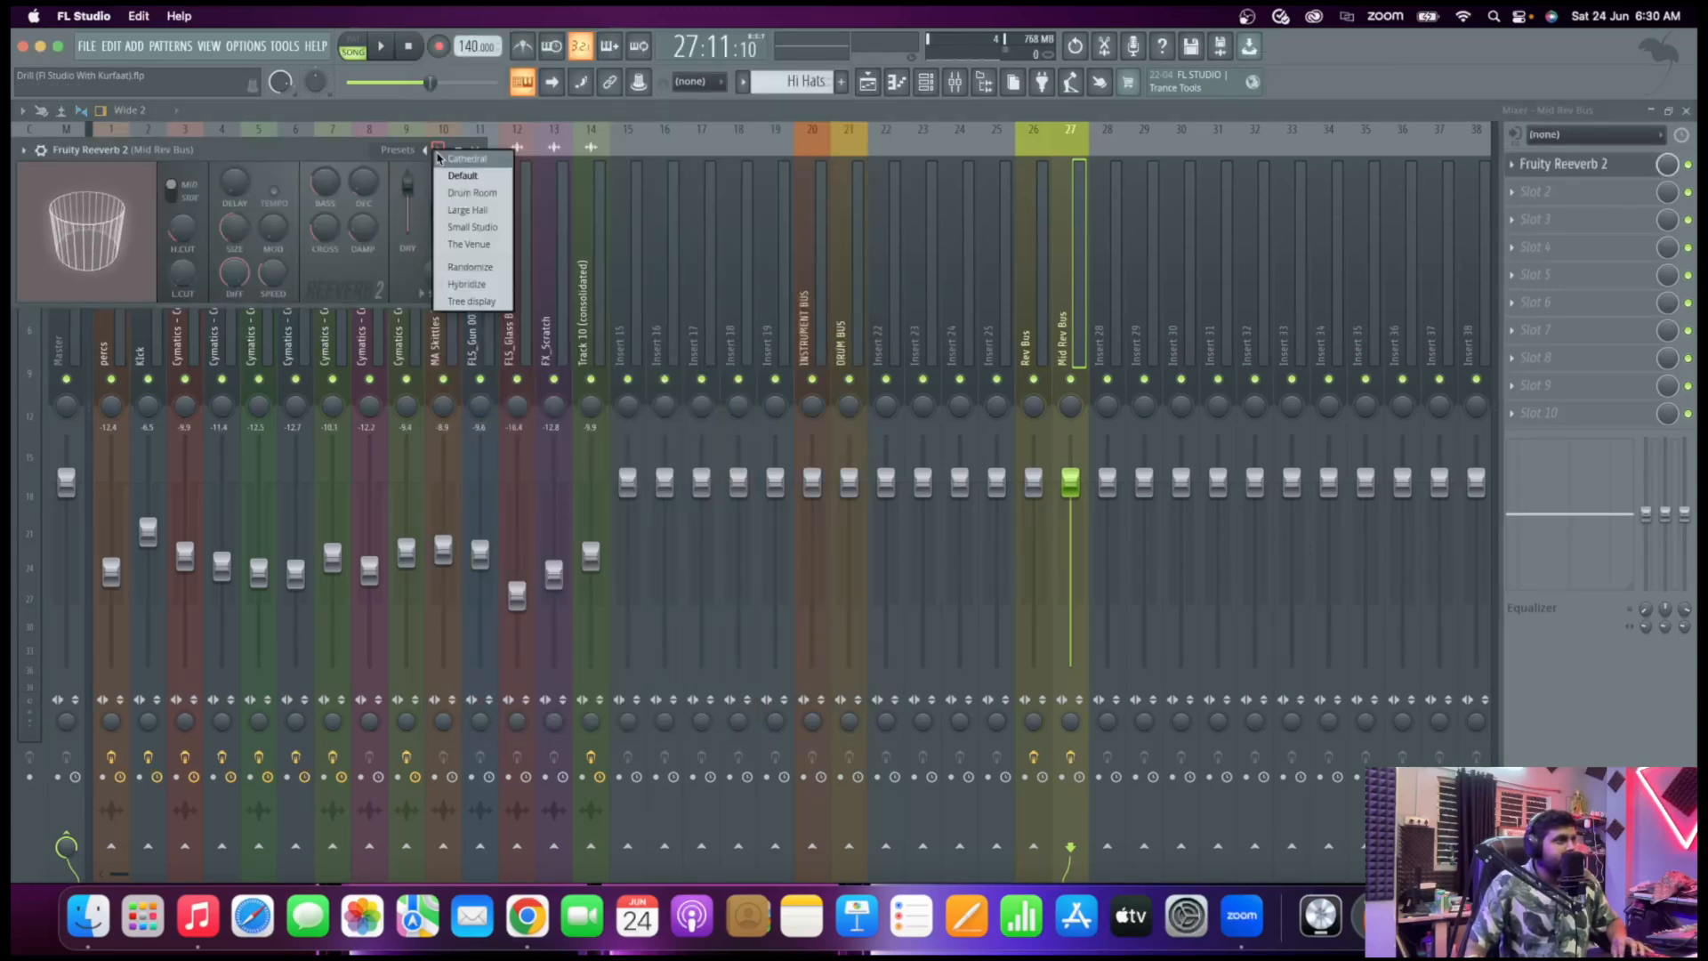
click(469, 243)
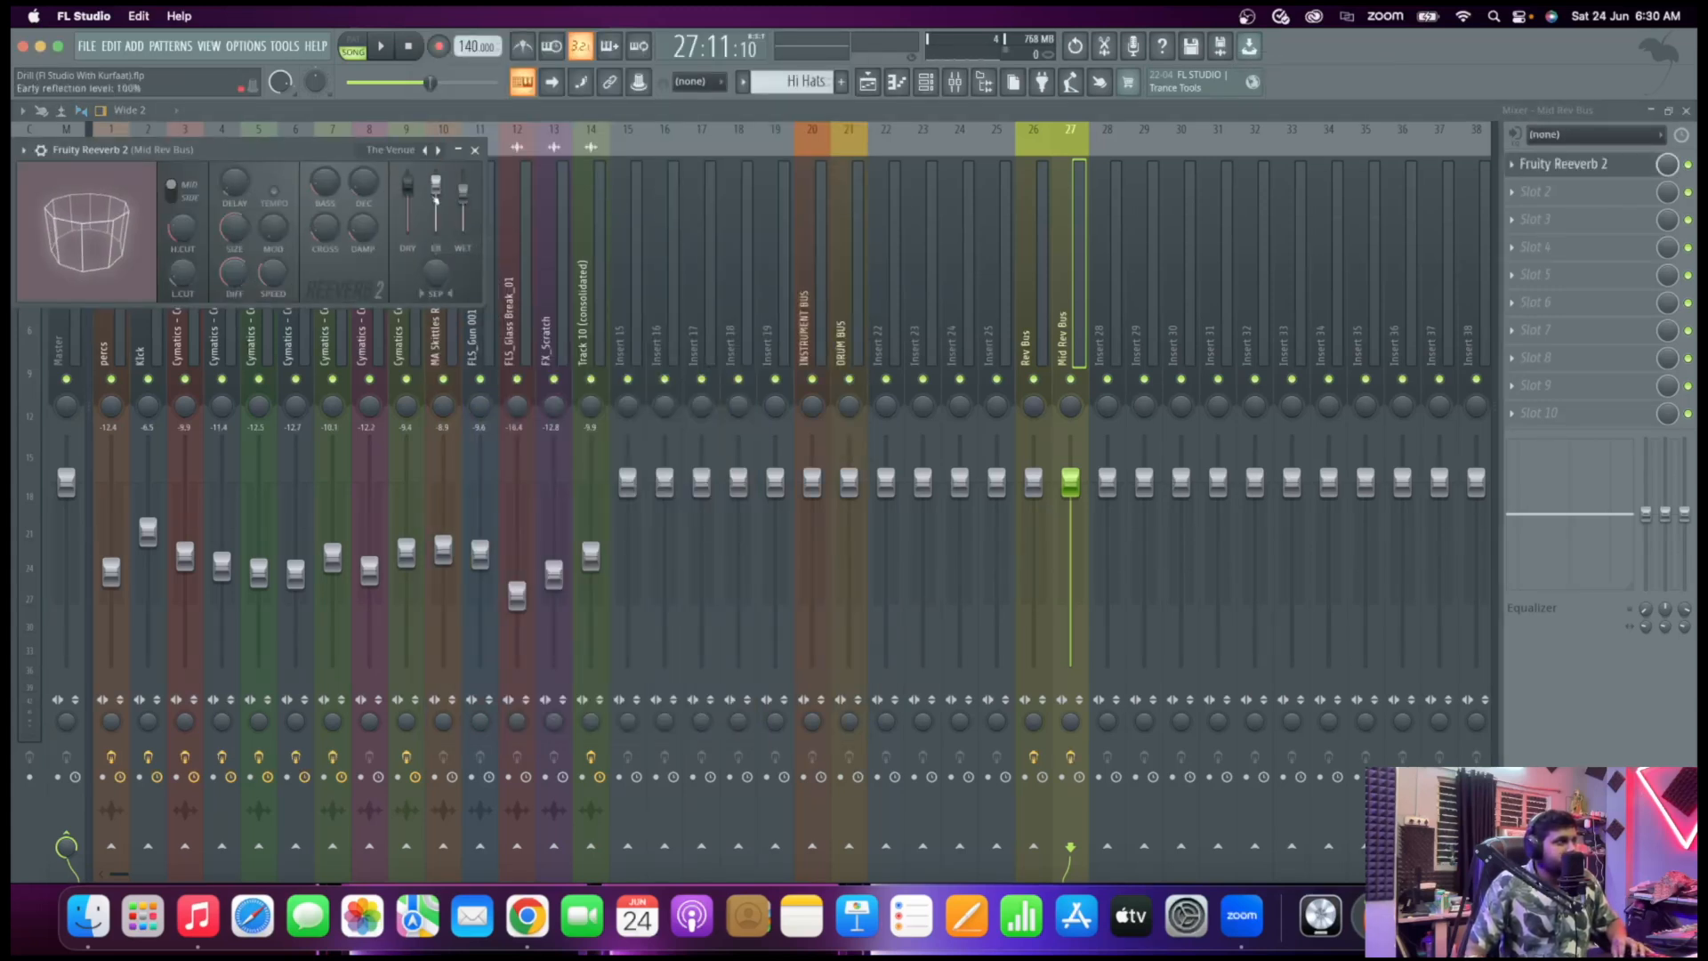
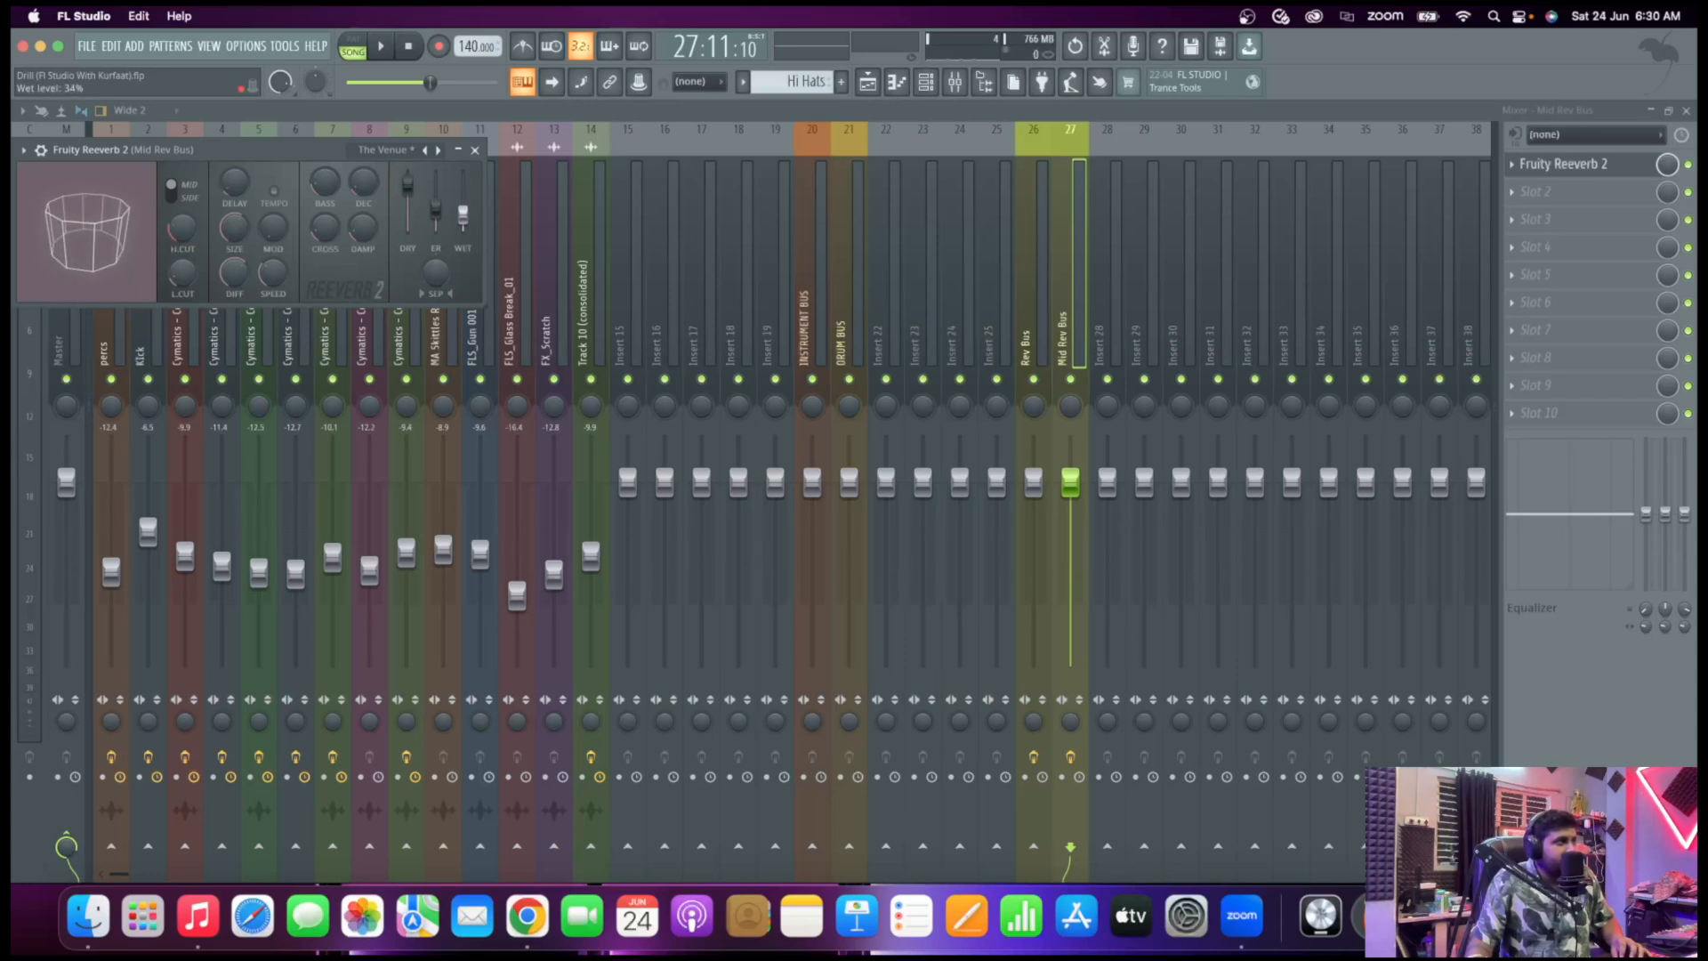
drag(436, 211, 435, 211)
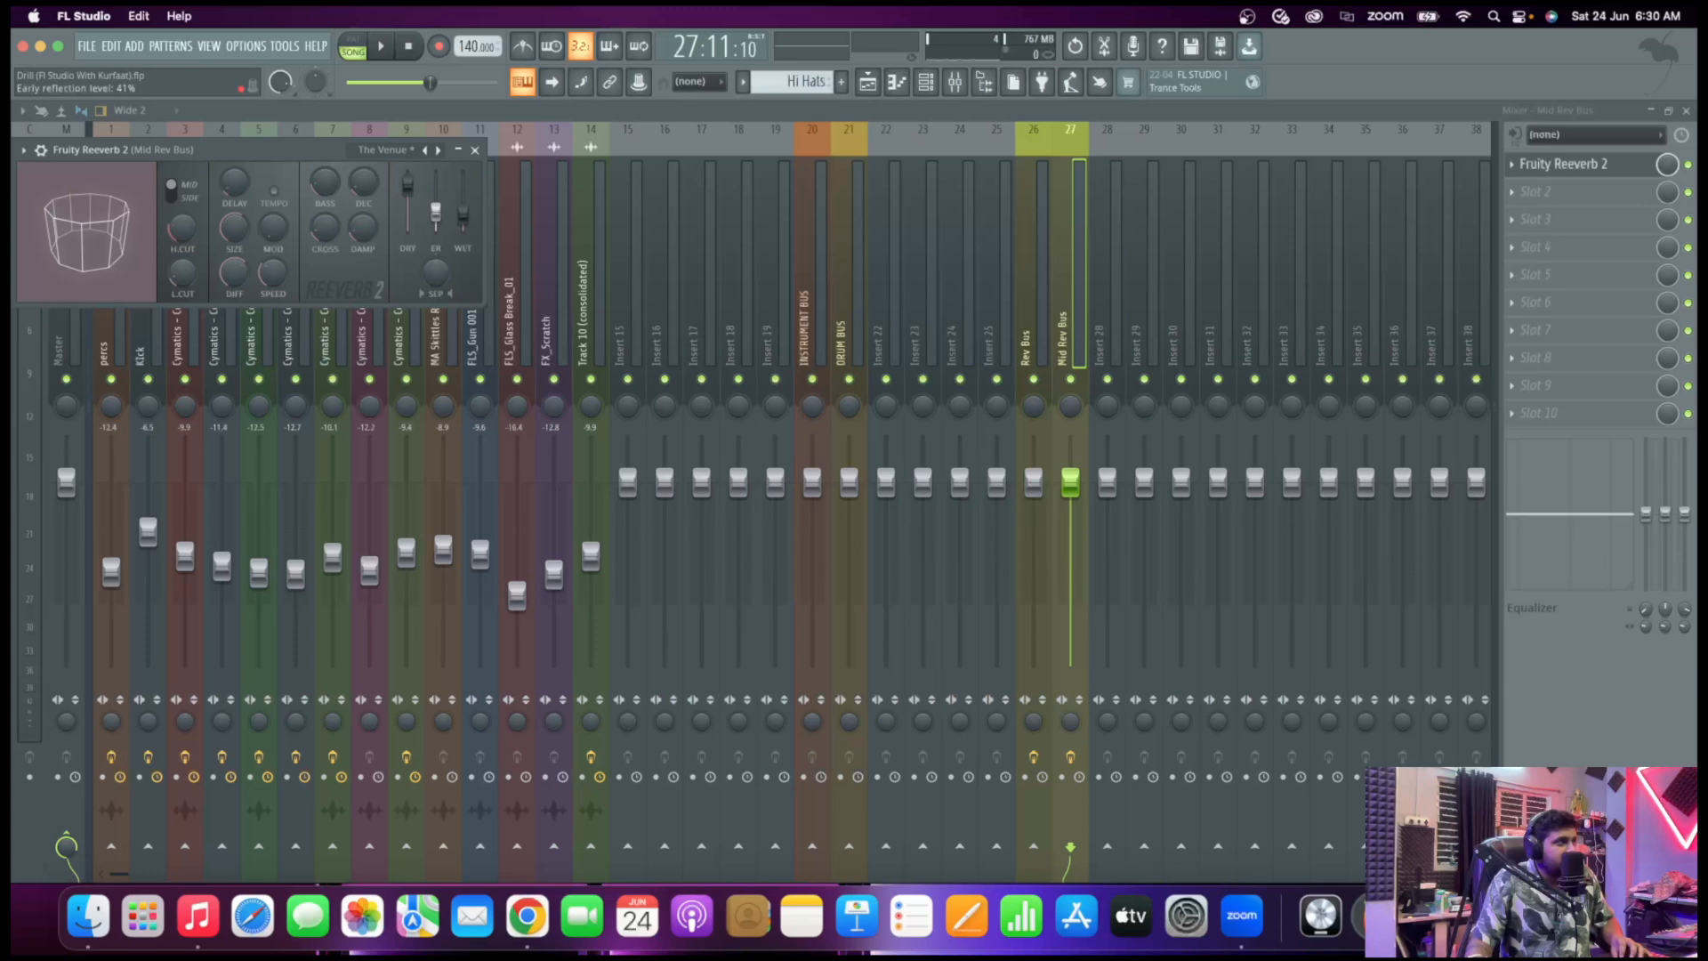
click(475, 150)
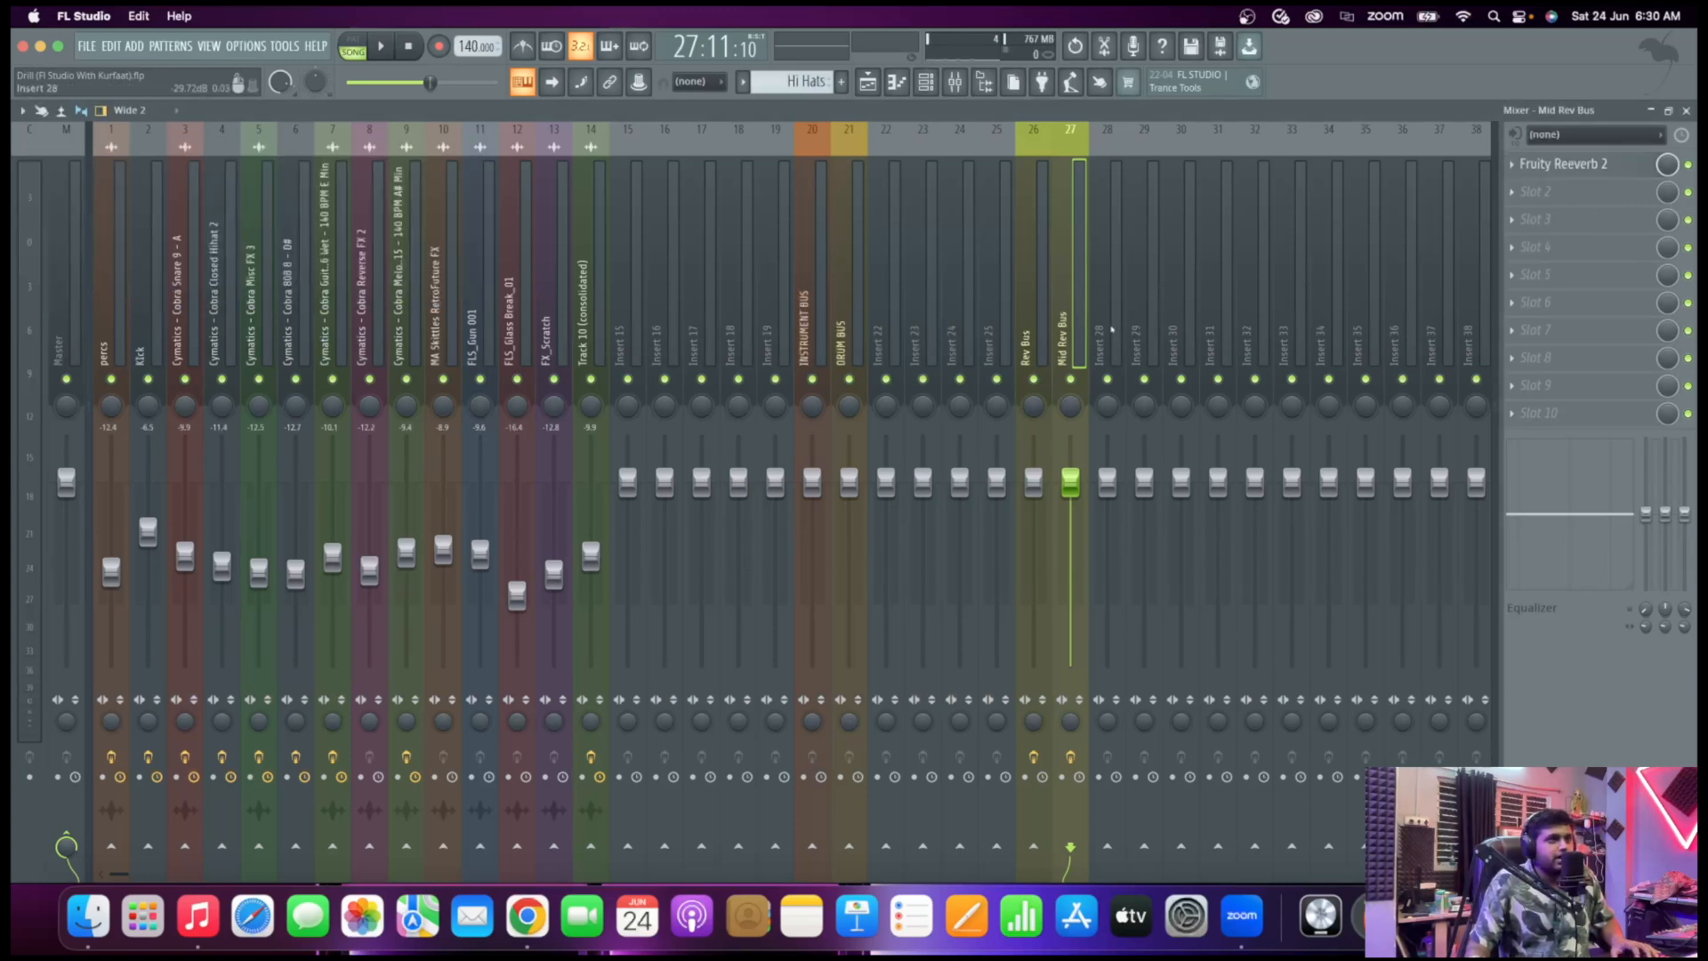
Rename mixer Insert 28 as Large and give it the same olive colour as the other reverb buses
right_click(1111, 329)
click(1125, 136)
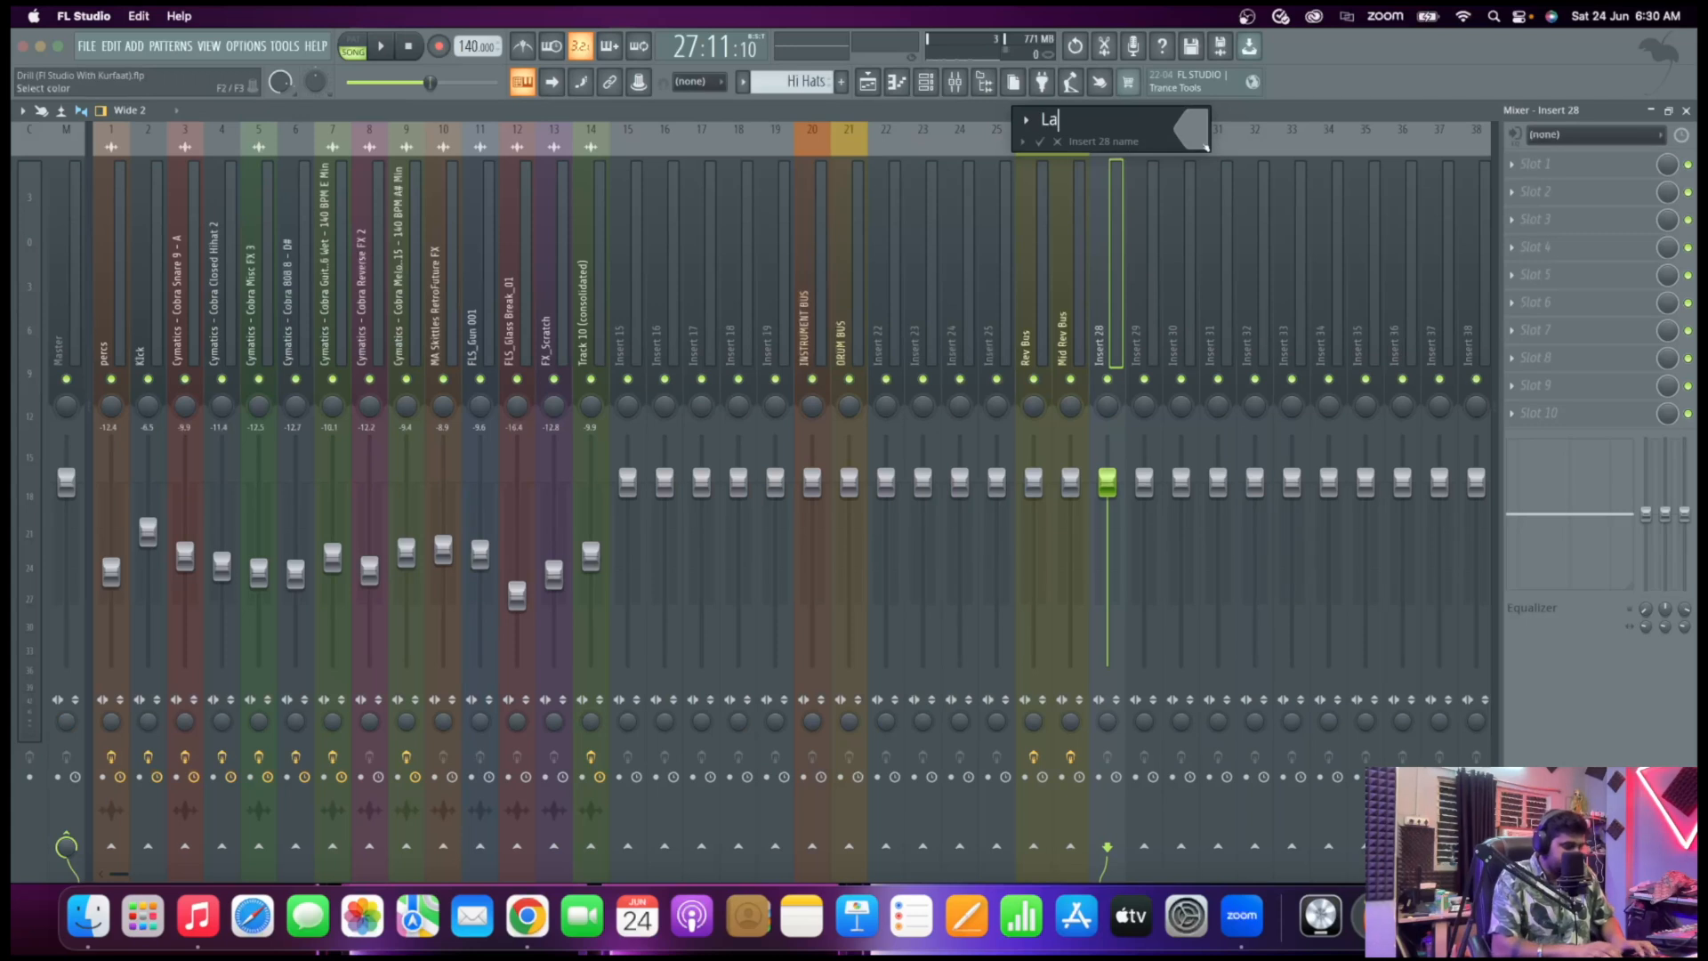
click(1204, 147)
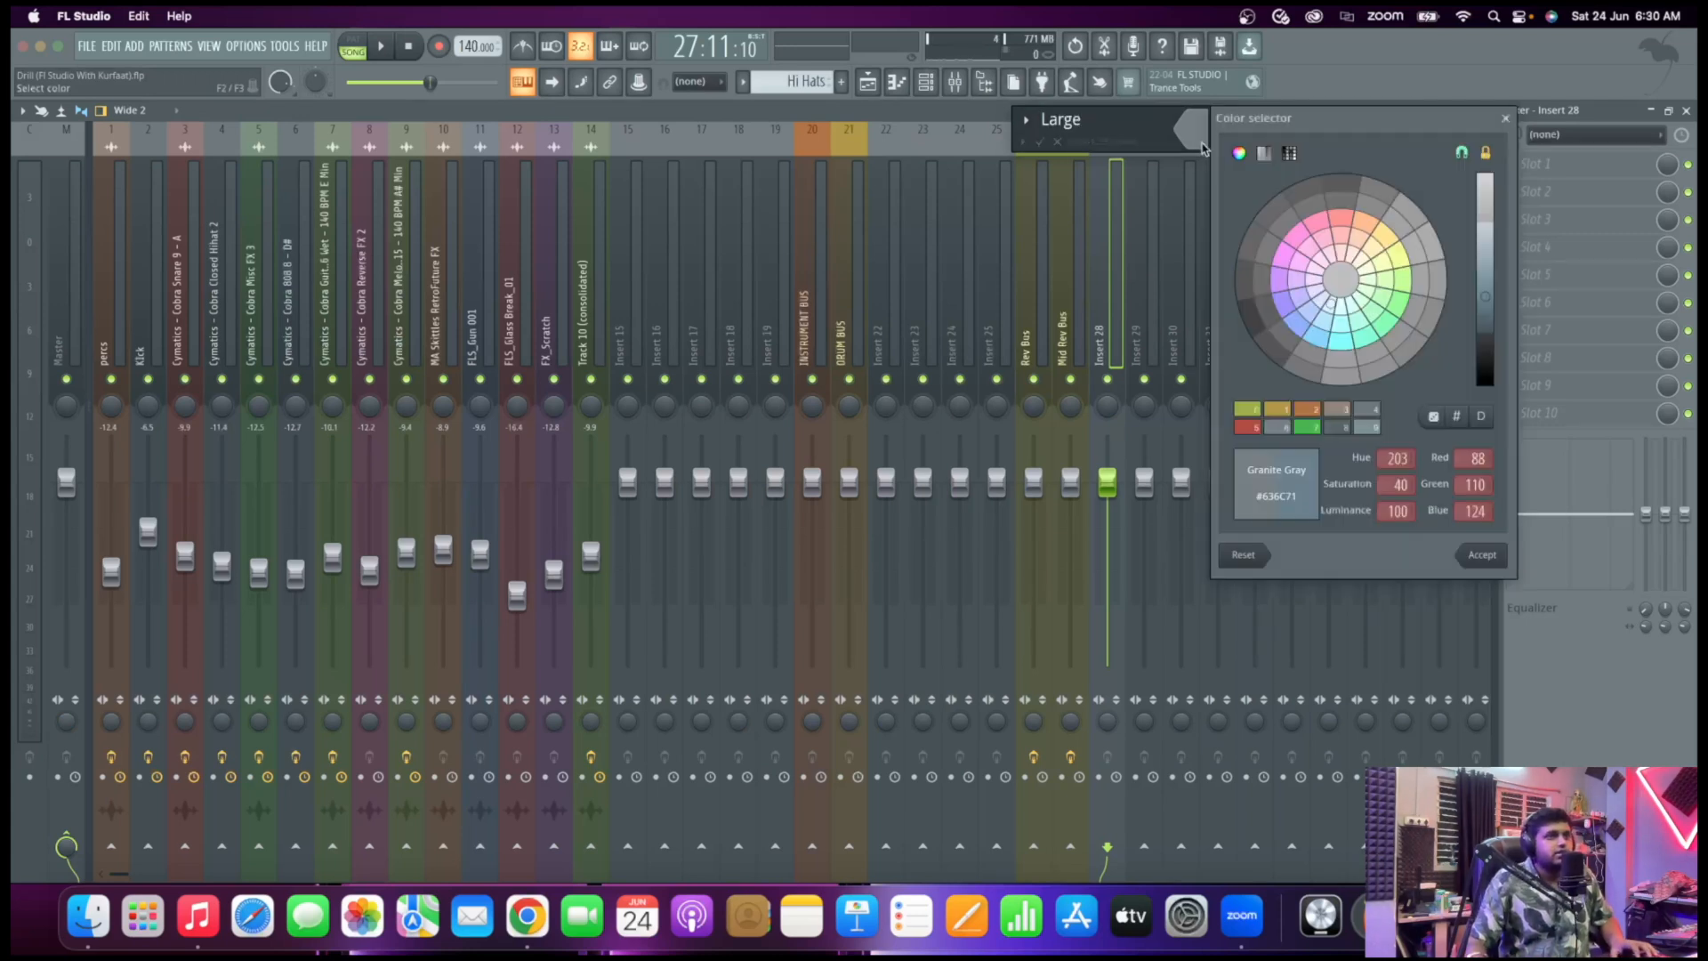
click(1398, 258)
key(Return)
key(Return)
Load Fruity Reeverb 2 on the Large mixer track, apply the Large Hall preset, and close the plugin
click(1514, 164)
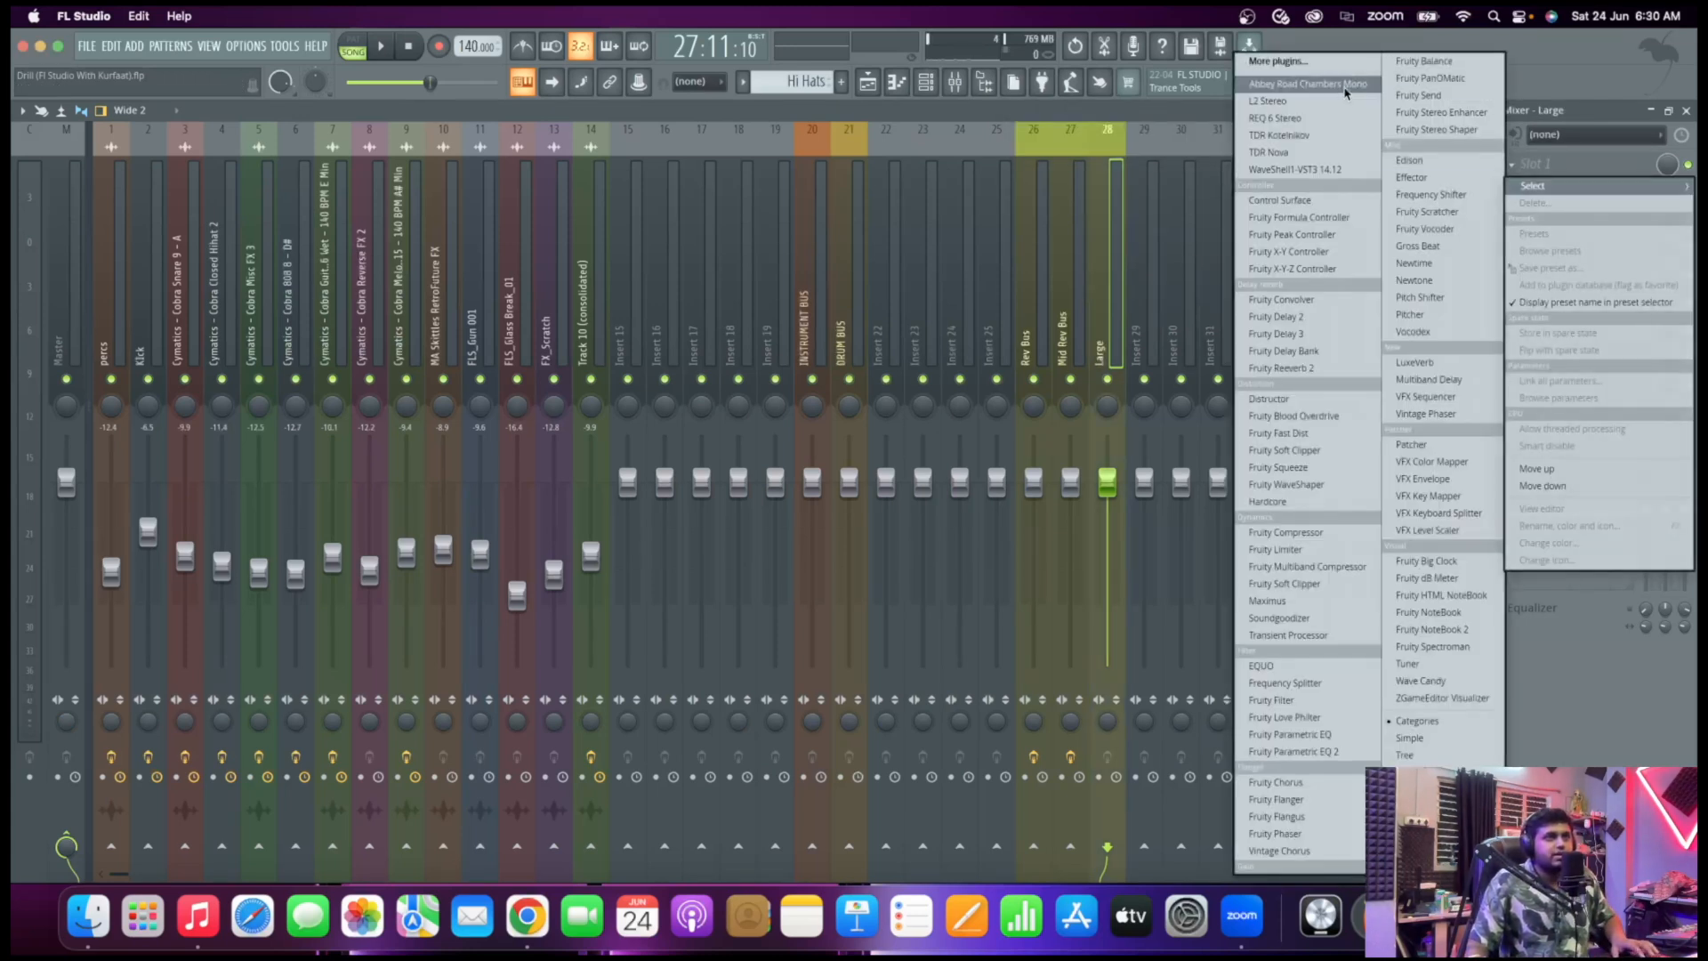
click(1281, 368)
click(483, 101)
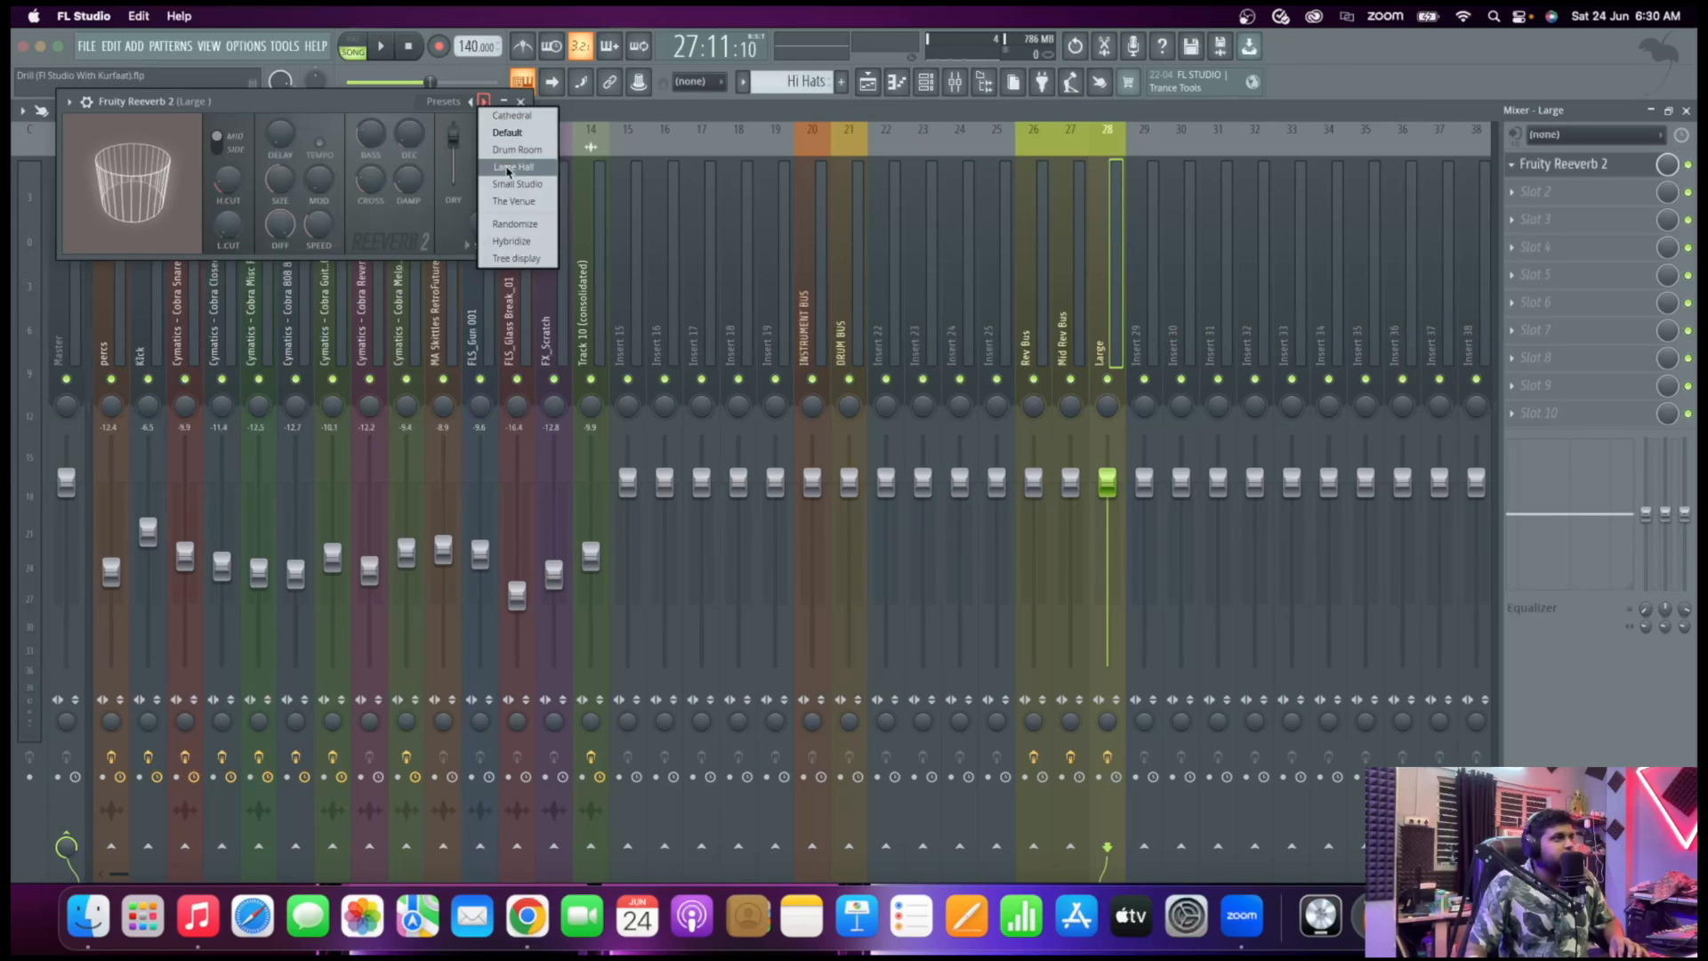
click(510, 167)
drag(222, 100, 485, 123)
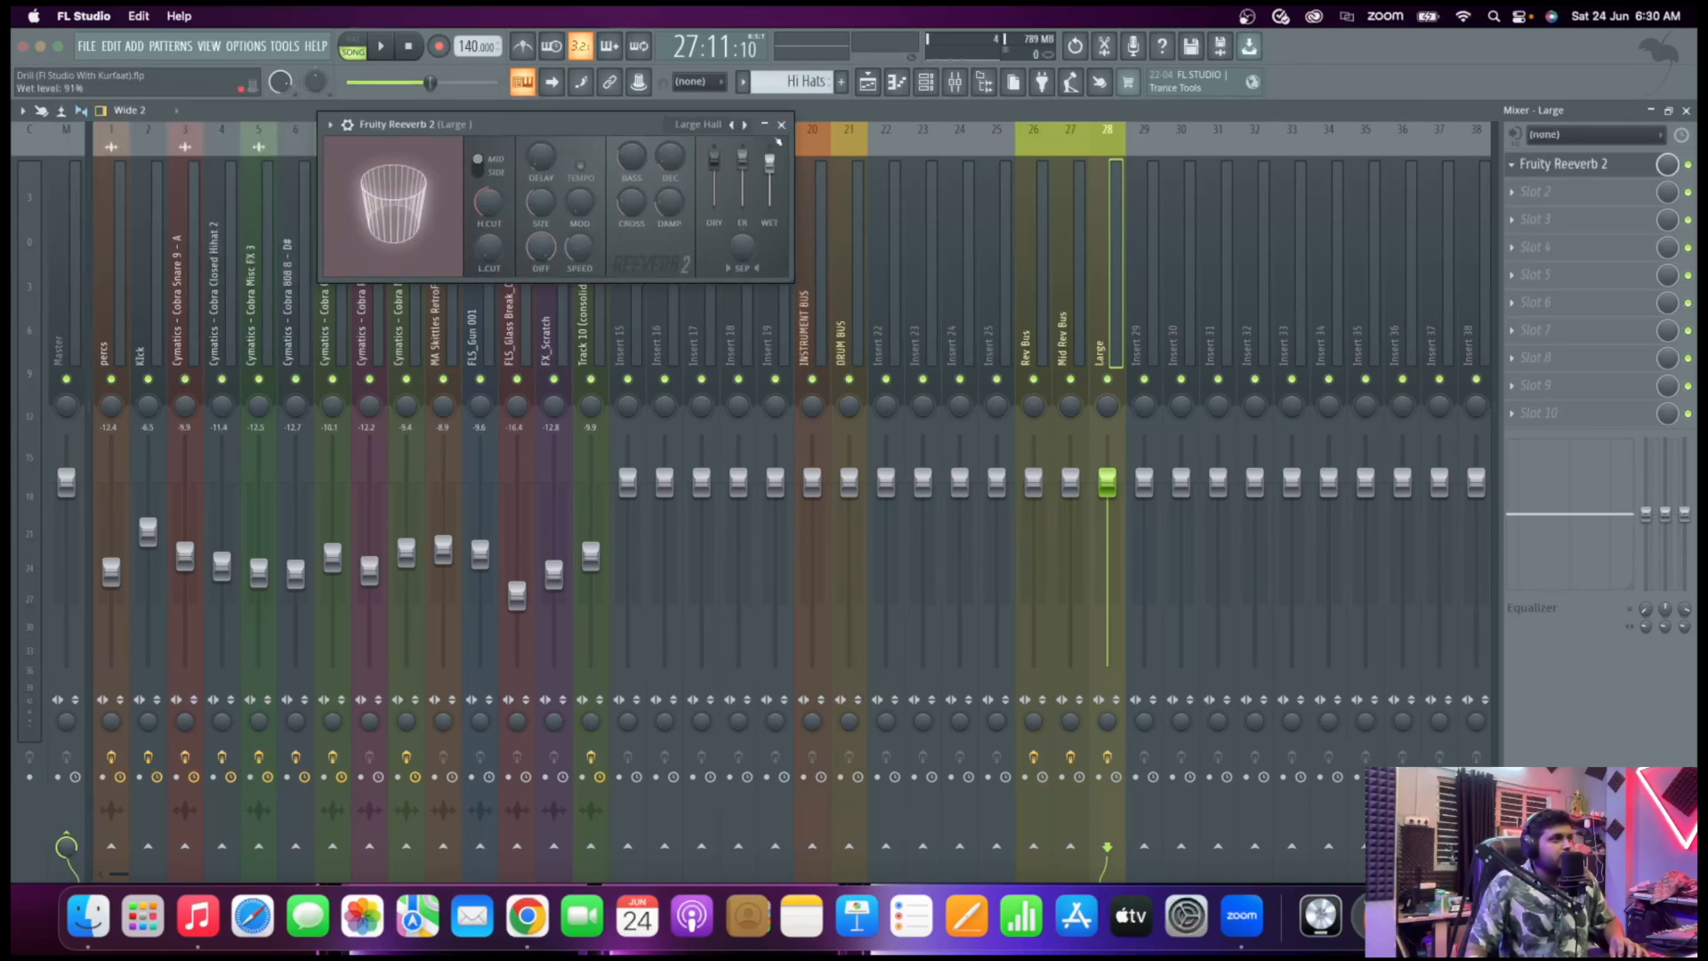
click(781, 125)
Rename the Rev Bus mixer track as Short Rev
click(1039, 298)
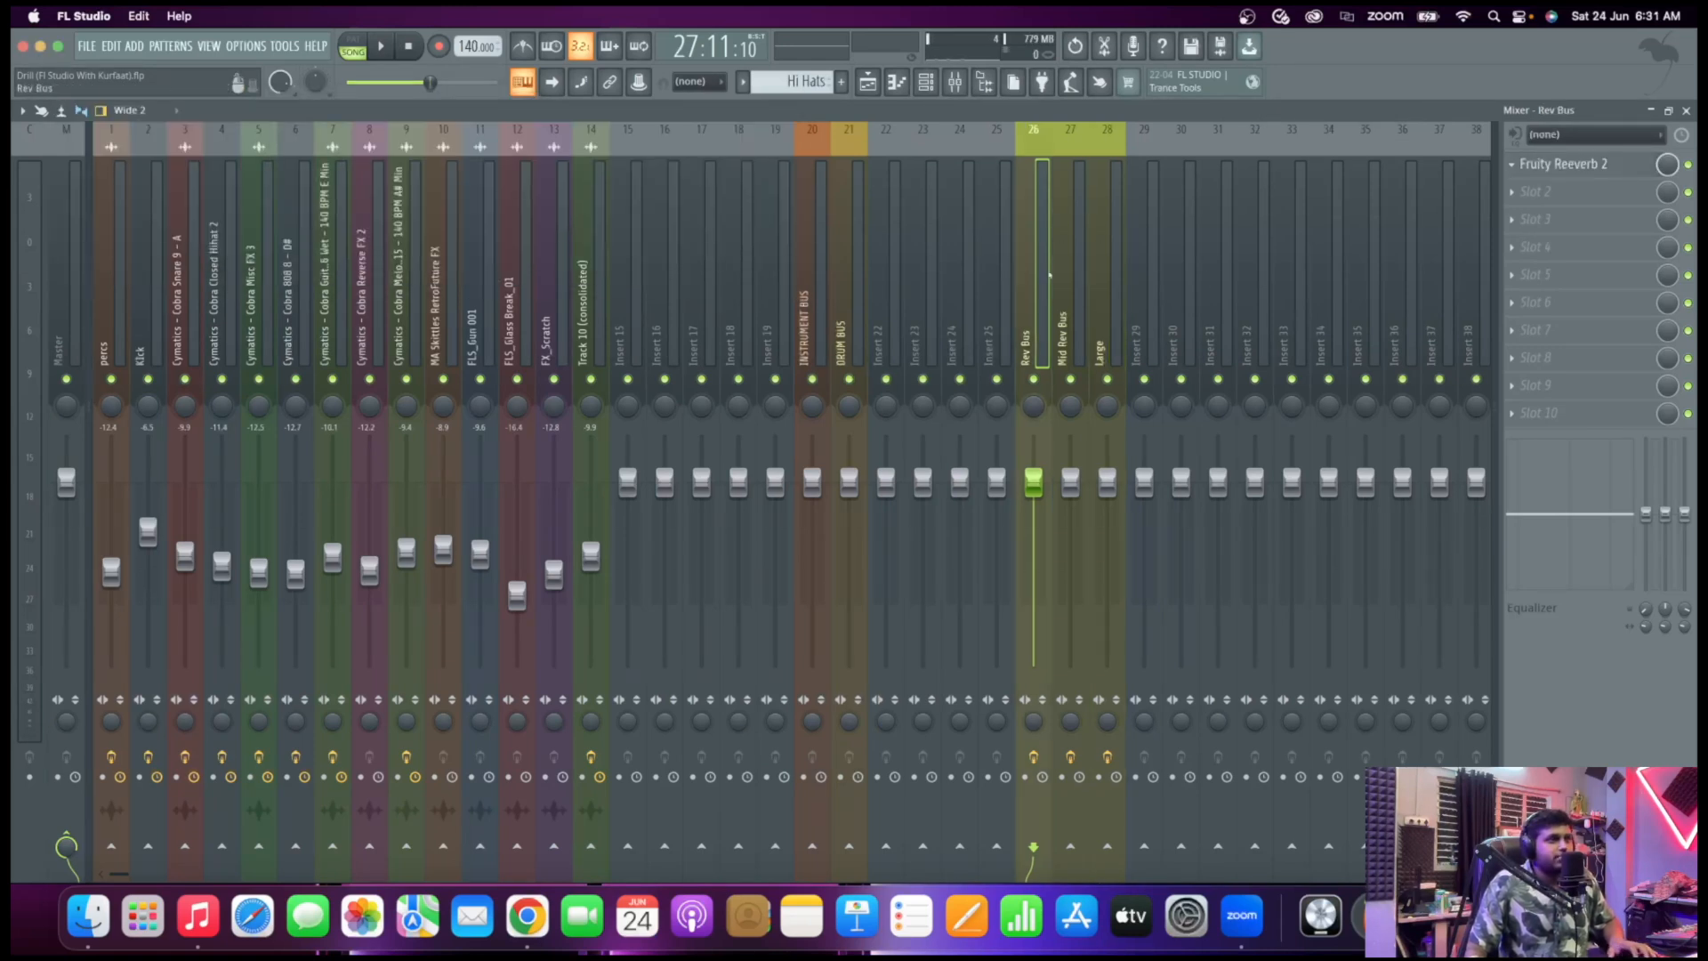
right_click(1050, 276)
click(1083, 142)
text(Short Rev)
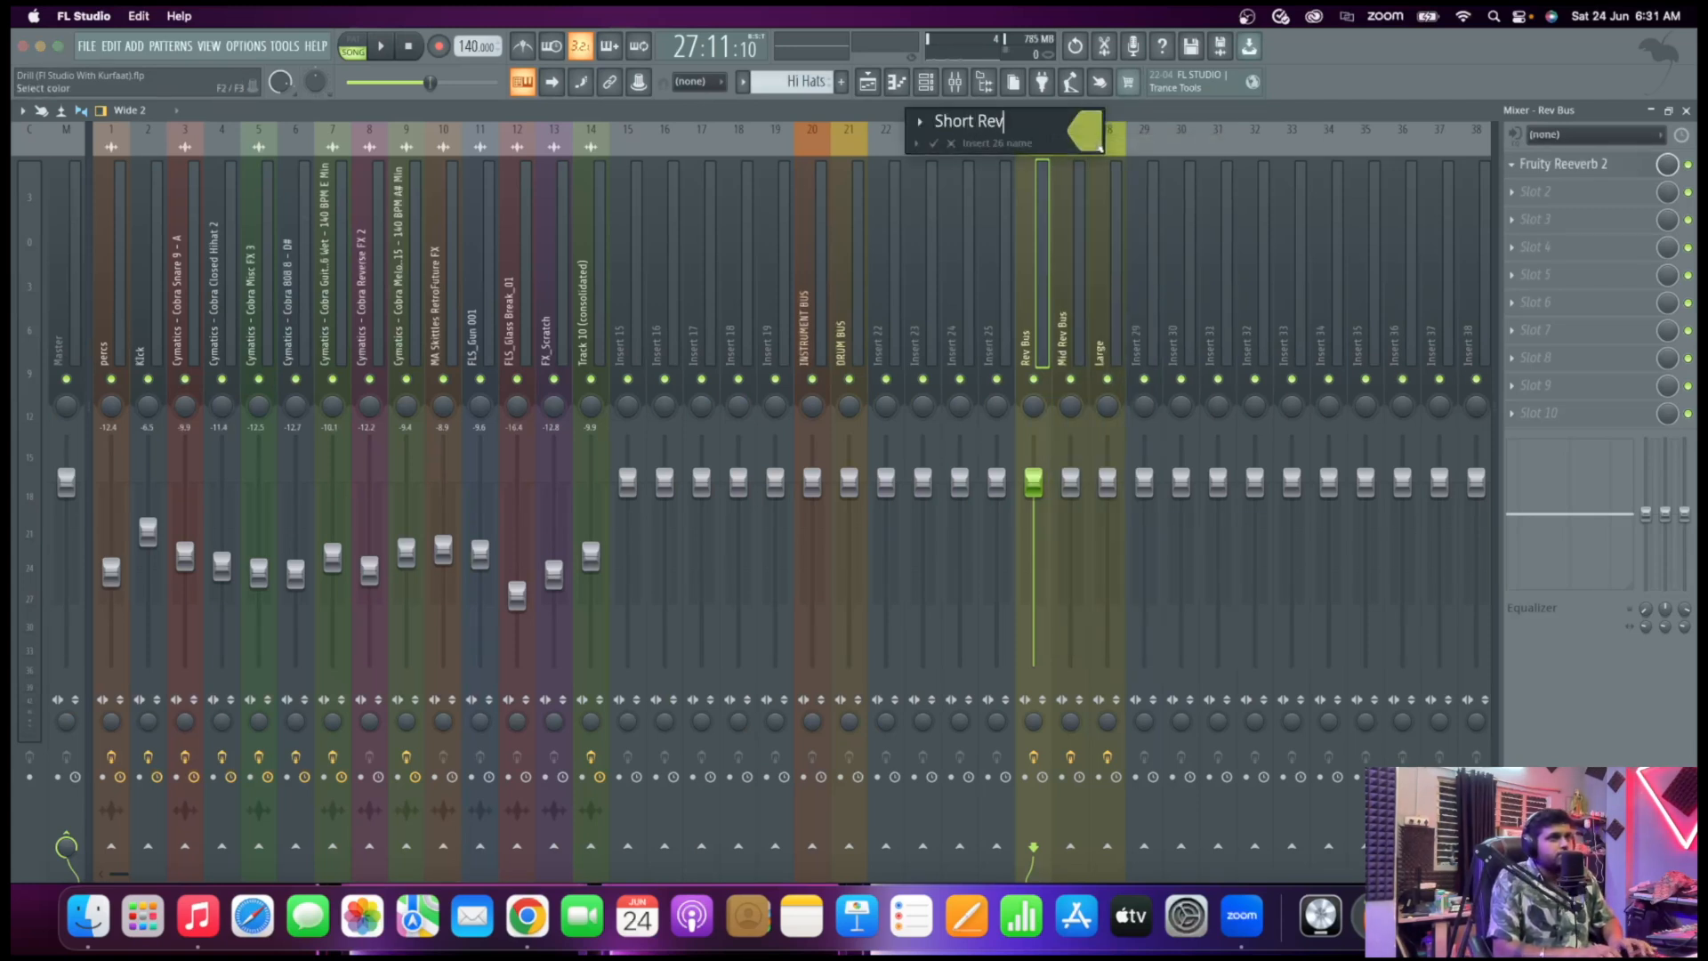
key(Return)
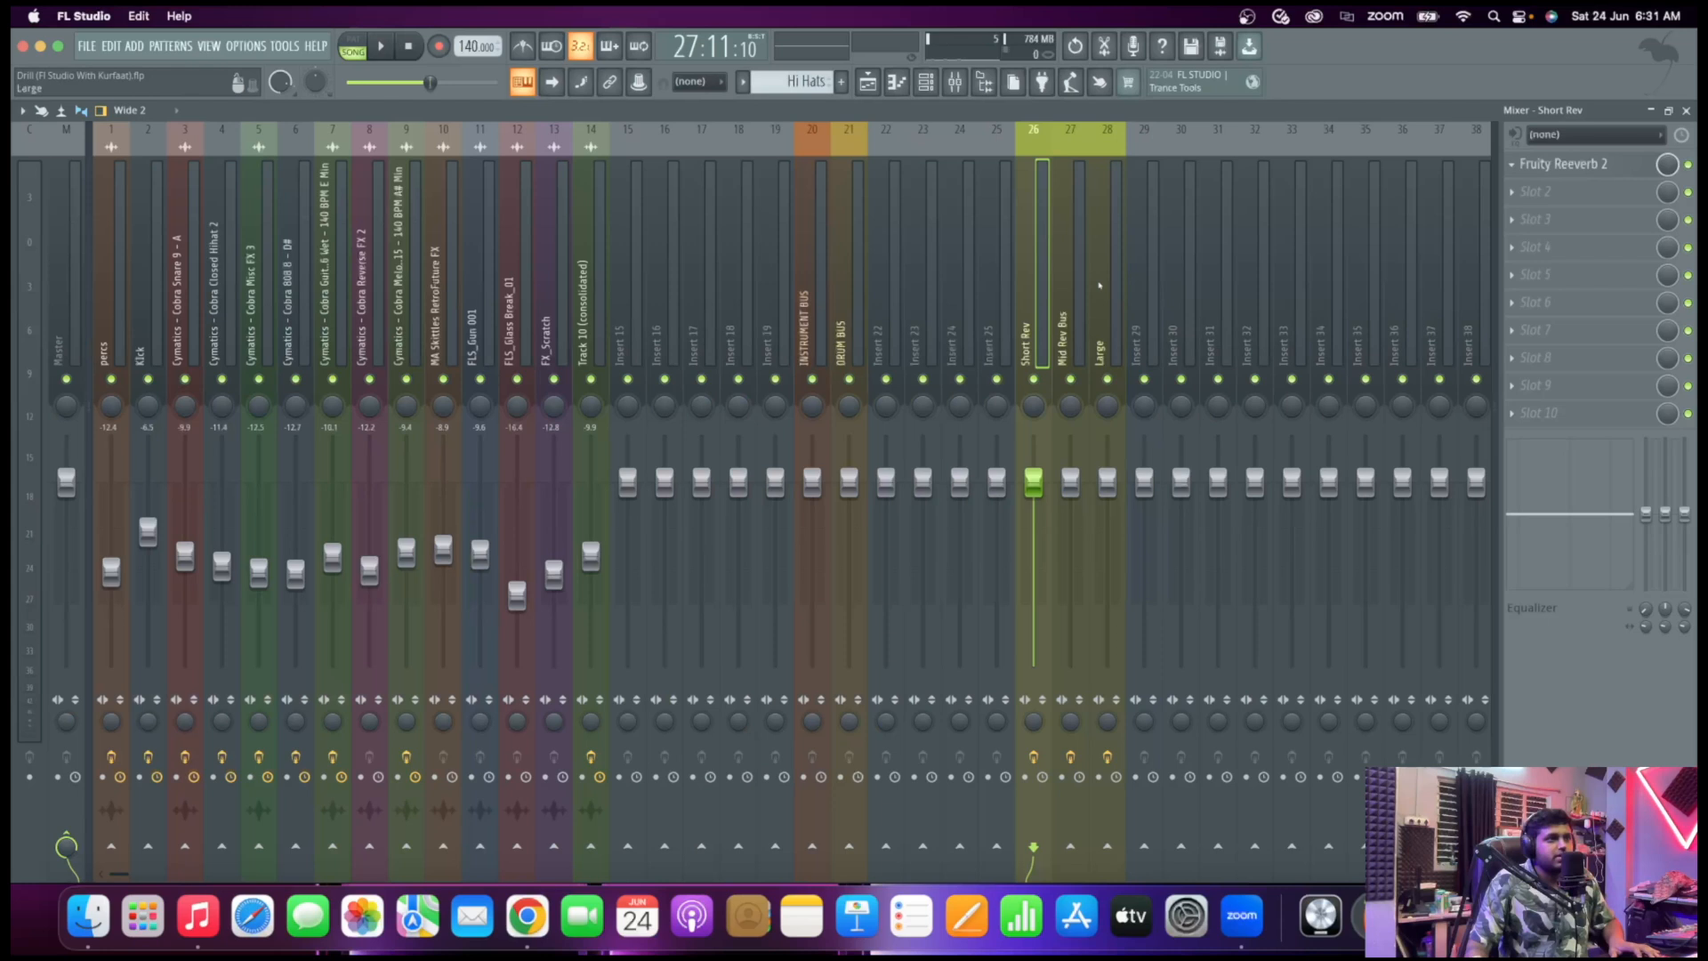
Rename the Large mixer track as Large Rev, and select the Short Rev track
right_click(1099, 285)
click(1165, 141)
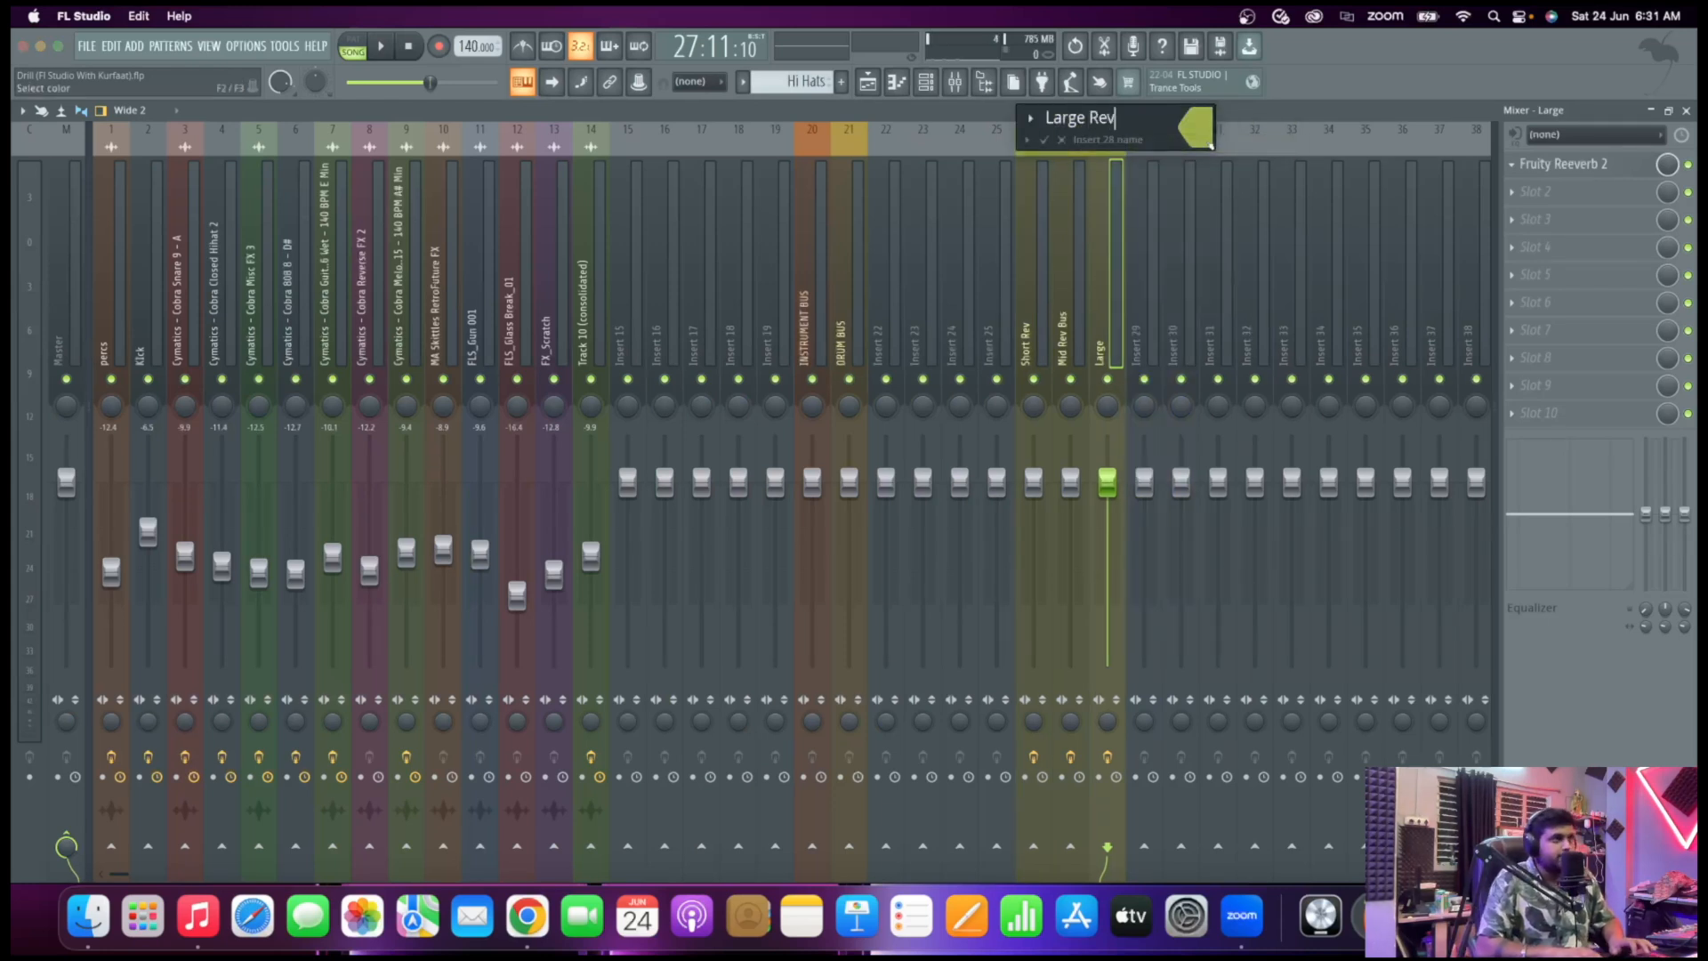
text(Rev)
key(Return)
click(1044, 348)
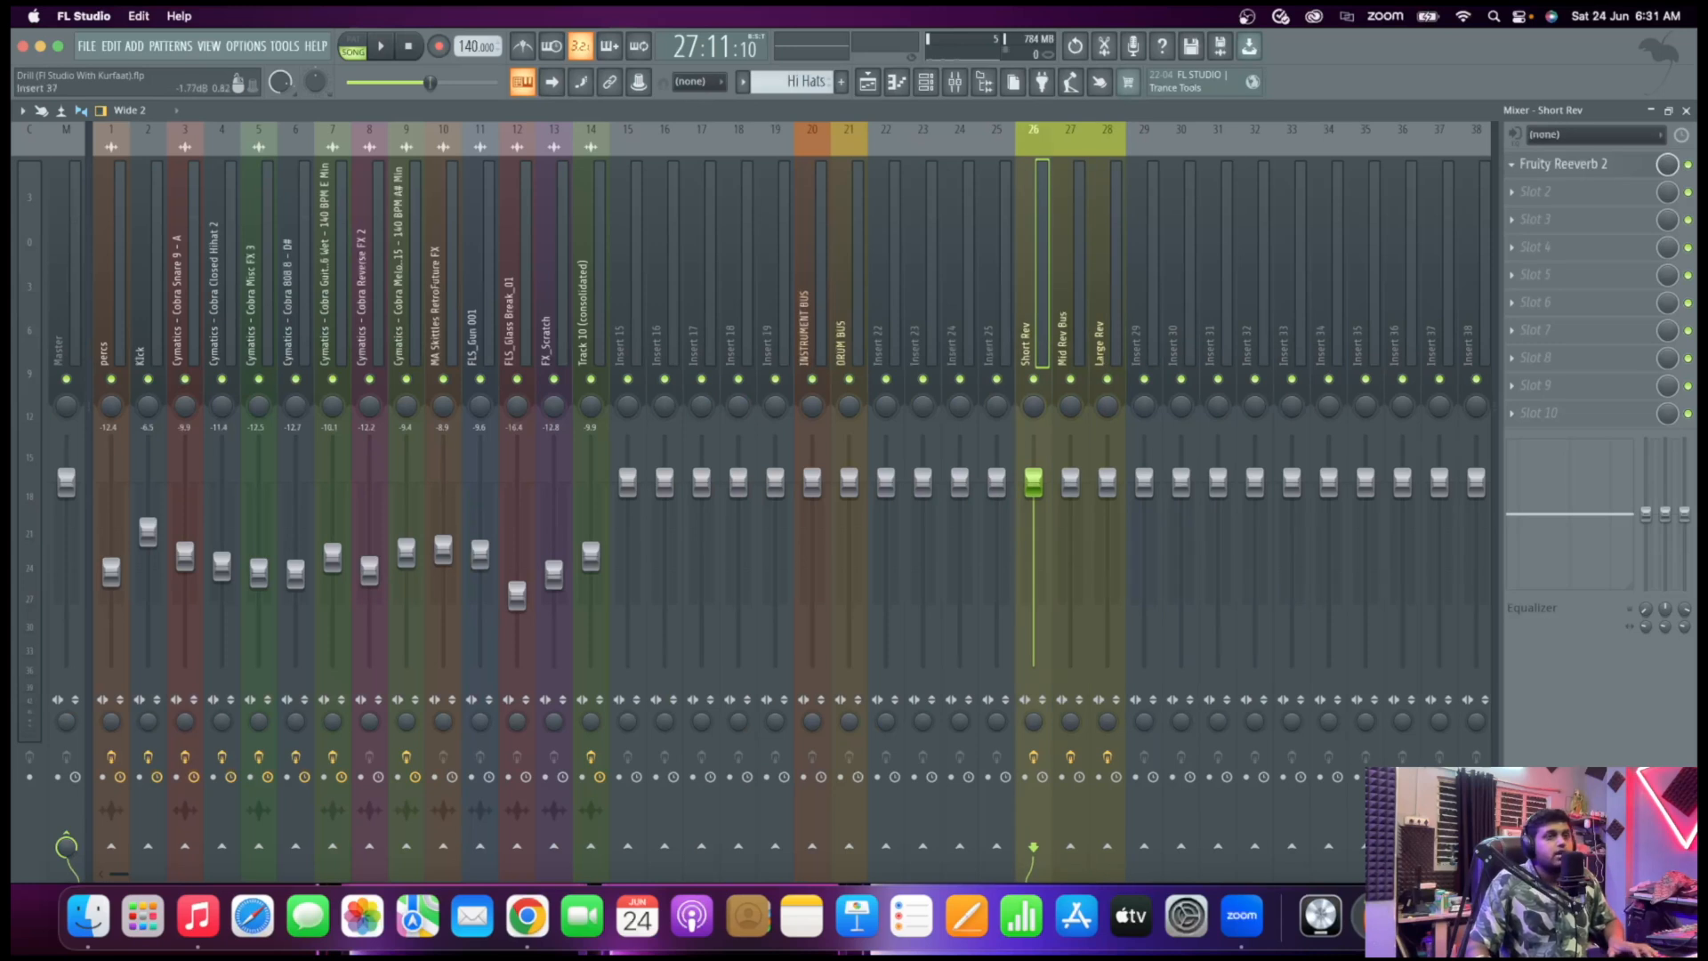
Add Fruity Parametric EQ 2 after the reverb on Short Rev and set band 1 to high pass, raising its cutoff to band 4's frequency
click(1534, 191)
click(1307, 754)
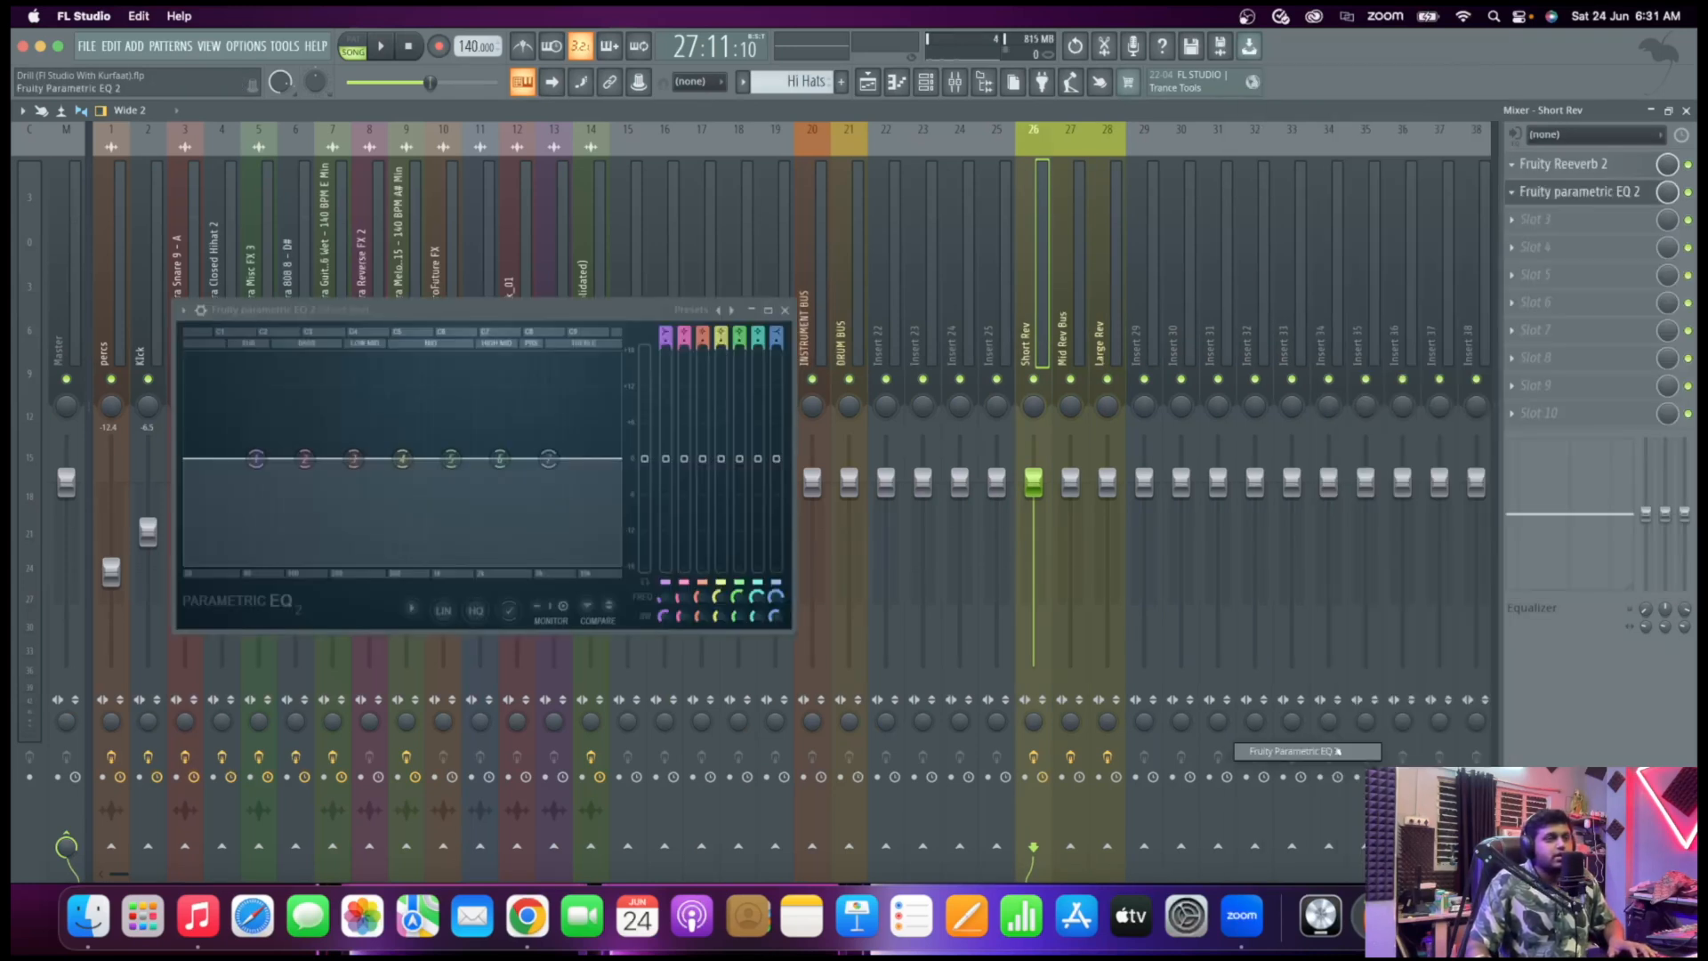
right_click(255, 458)
mouse_move(282, 504)
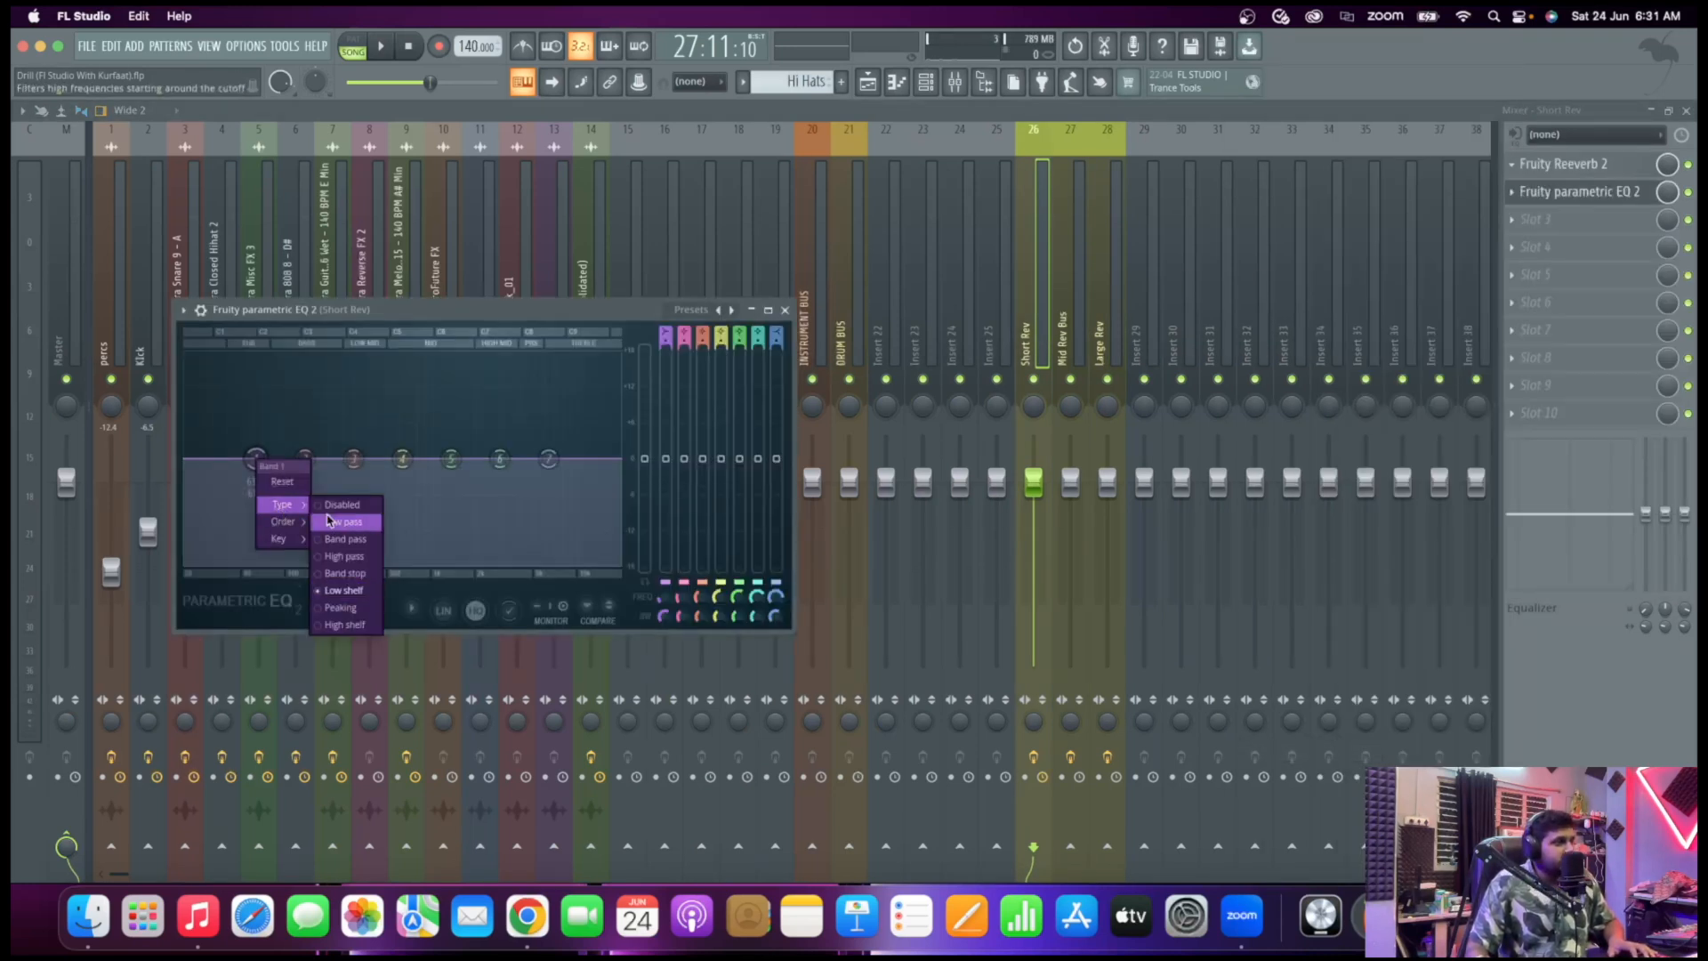
click(345, 556)
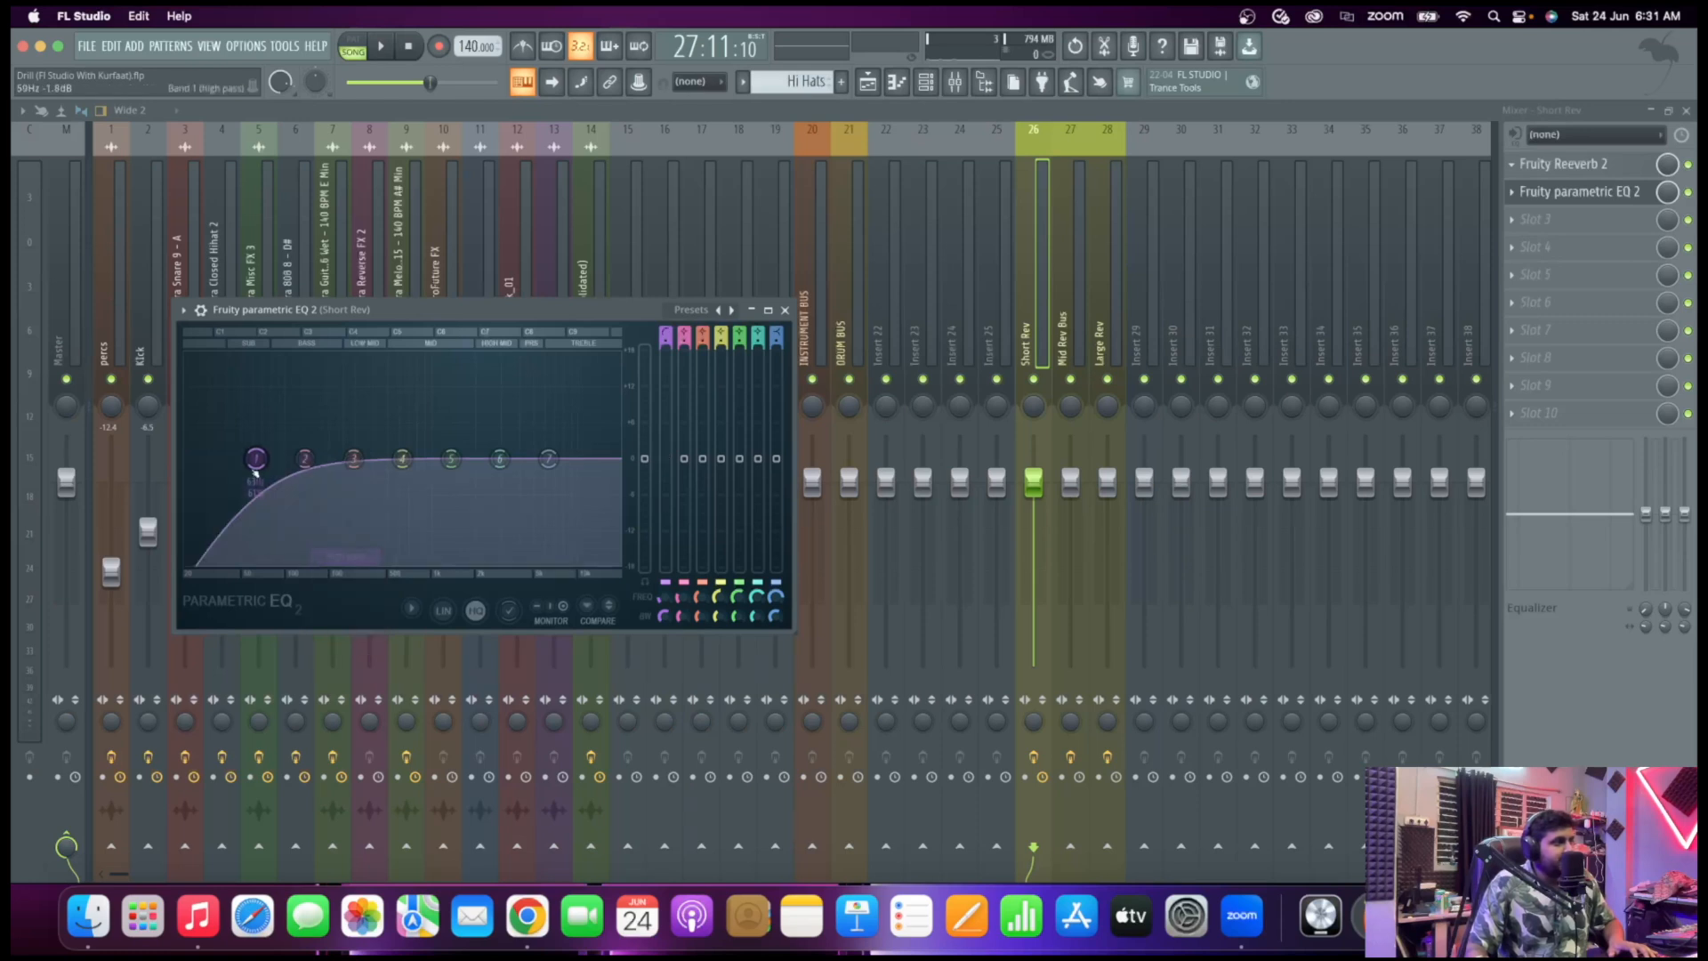
drag(256, 458, 402, 458)
Set band 7 of the Short Rev EQ to low pass, shift its cutoff slightly higher and steepen its filter order
right_click(549, 458)
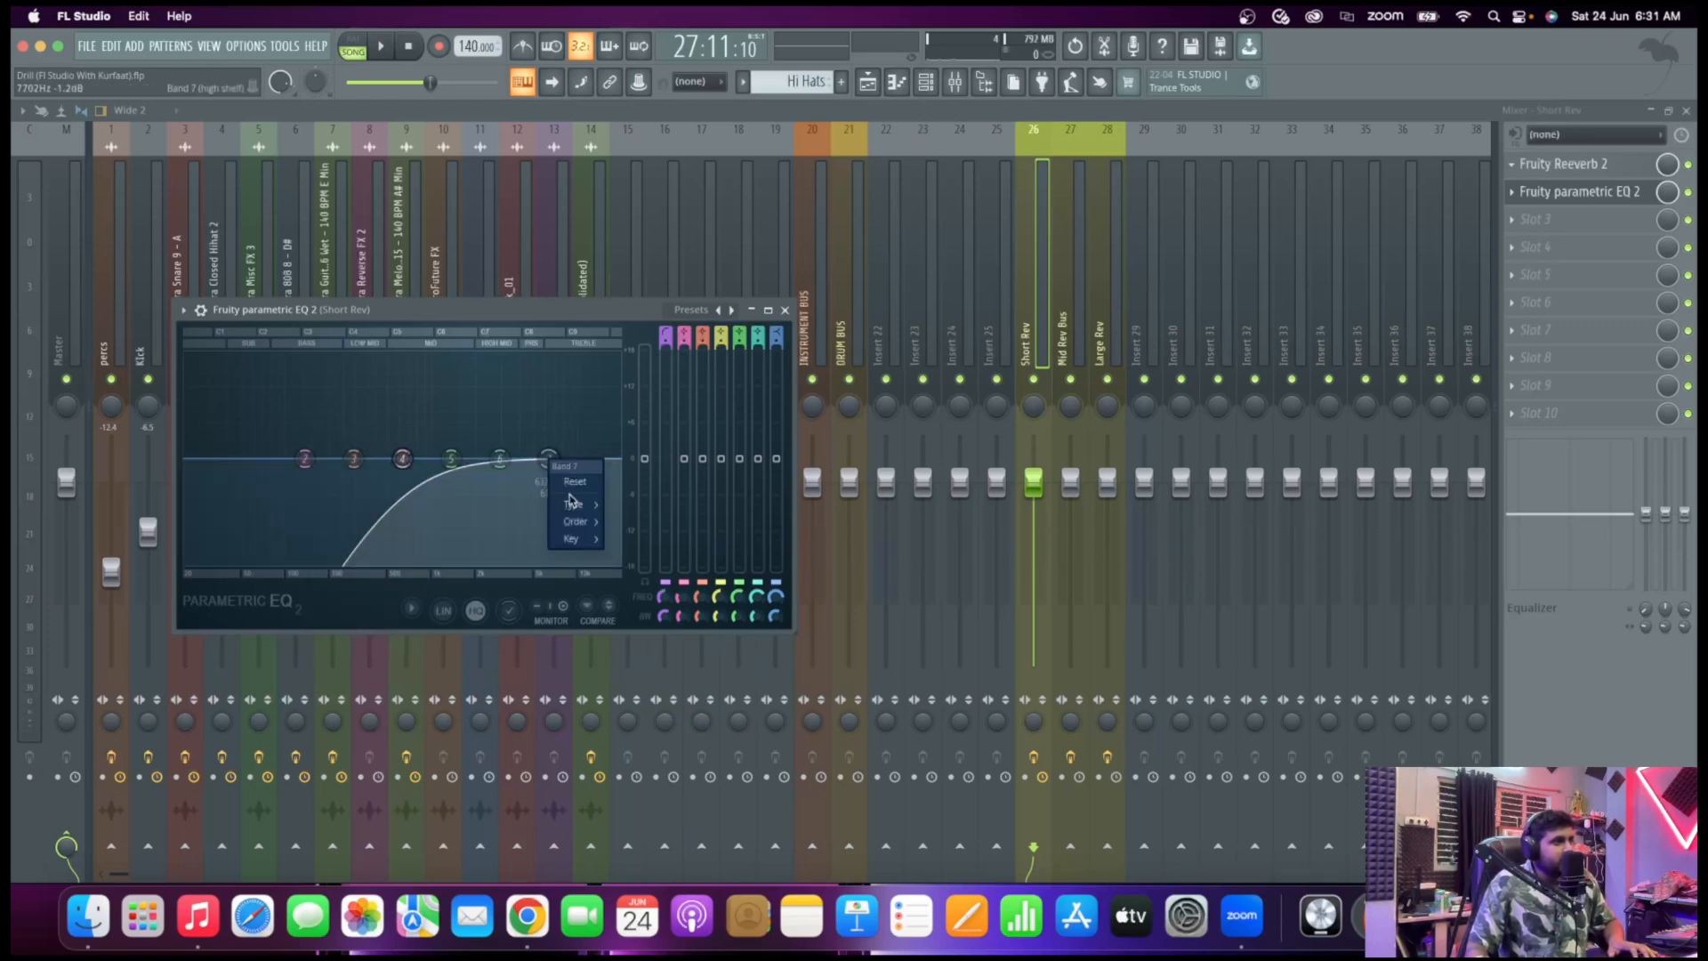
mouse_move(572, 500)
click(622, 520)
drag(549, 458, 576, 458)
right_click(582, 458)
mouse_move(606, 522)
click(664, 539)
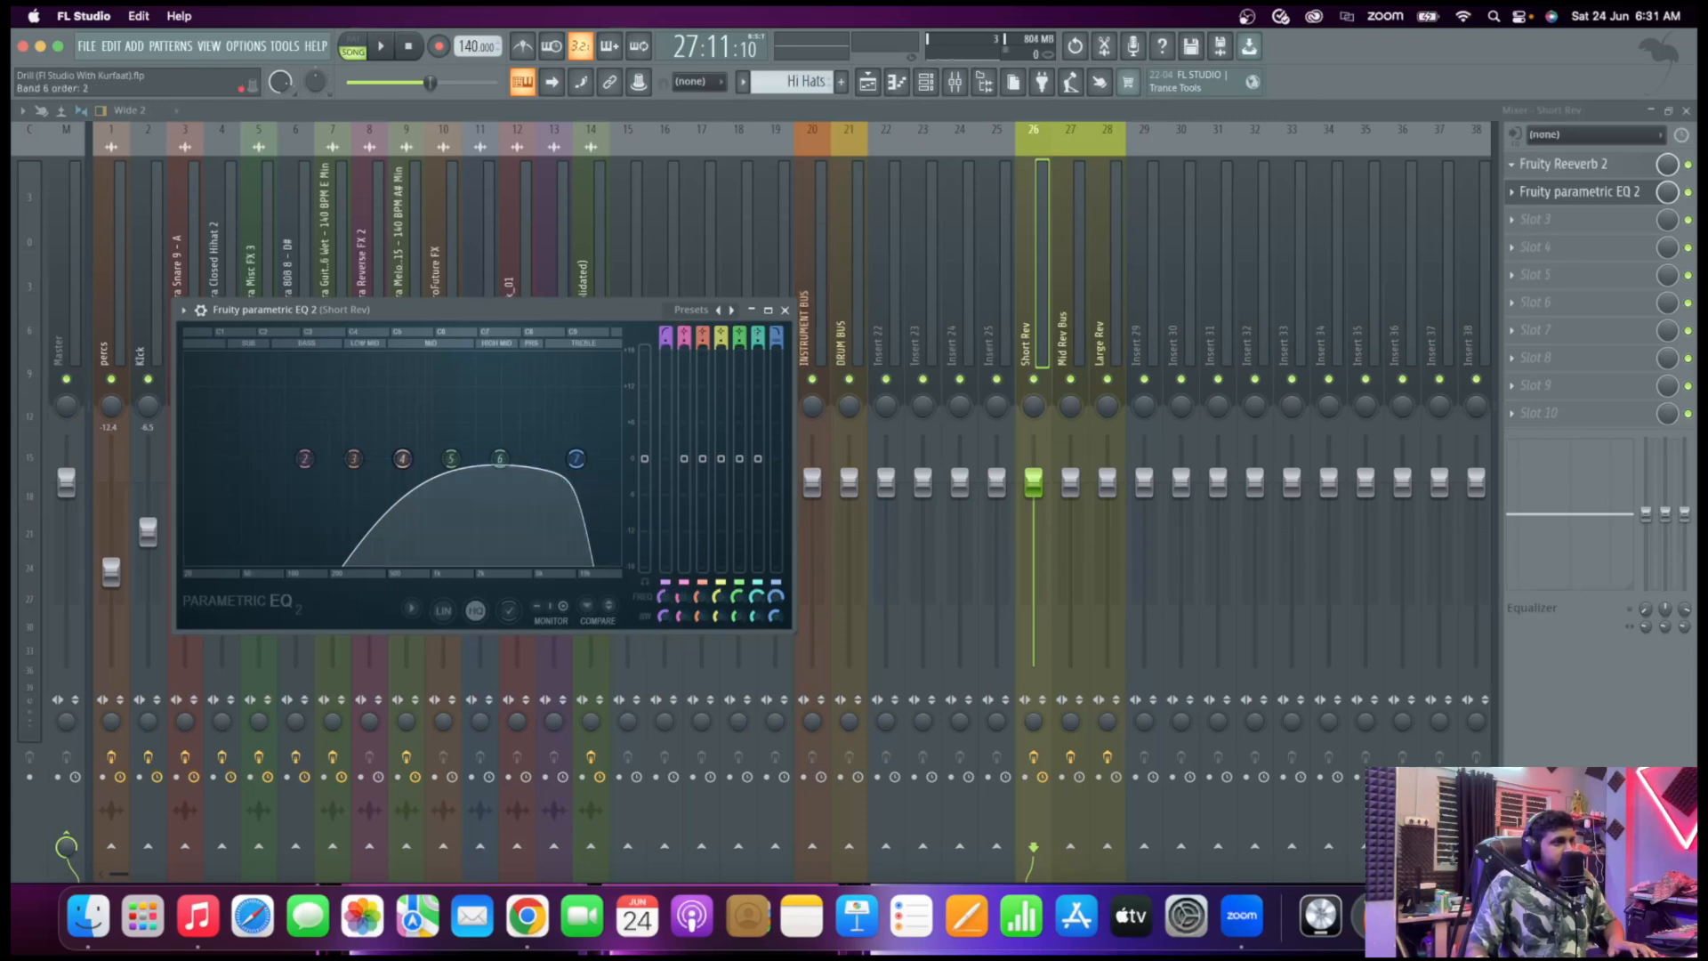
click(784, 309)
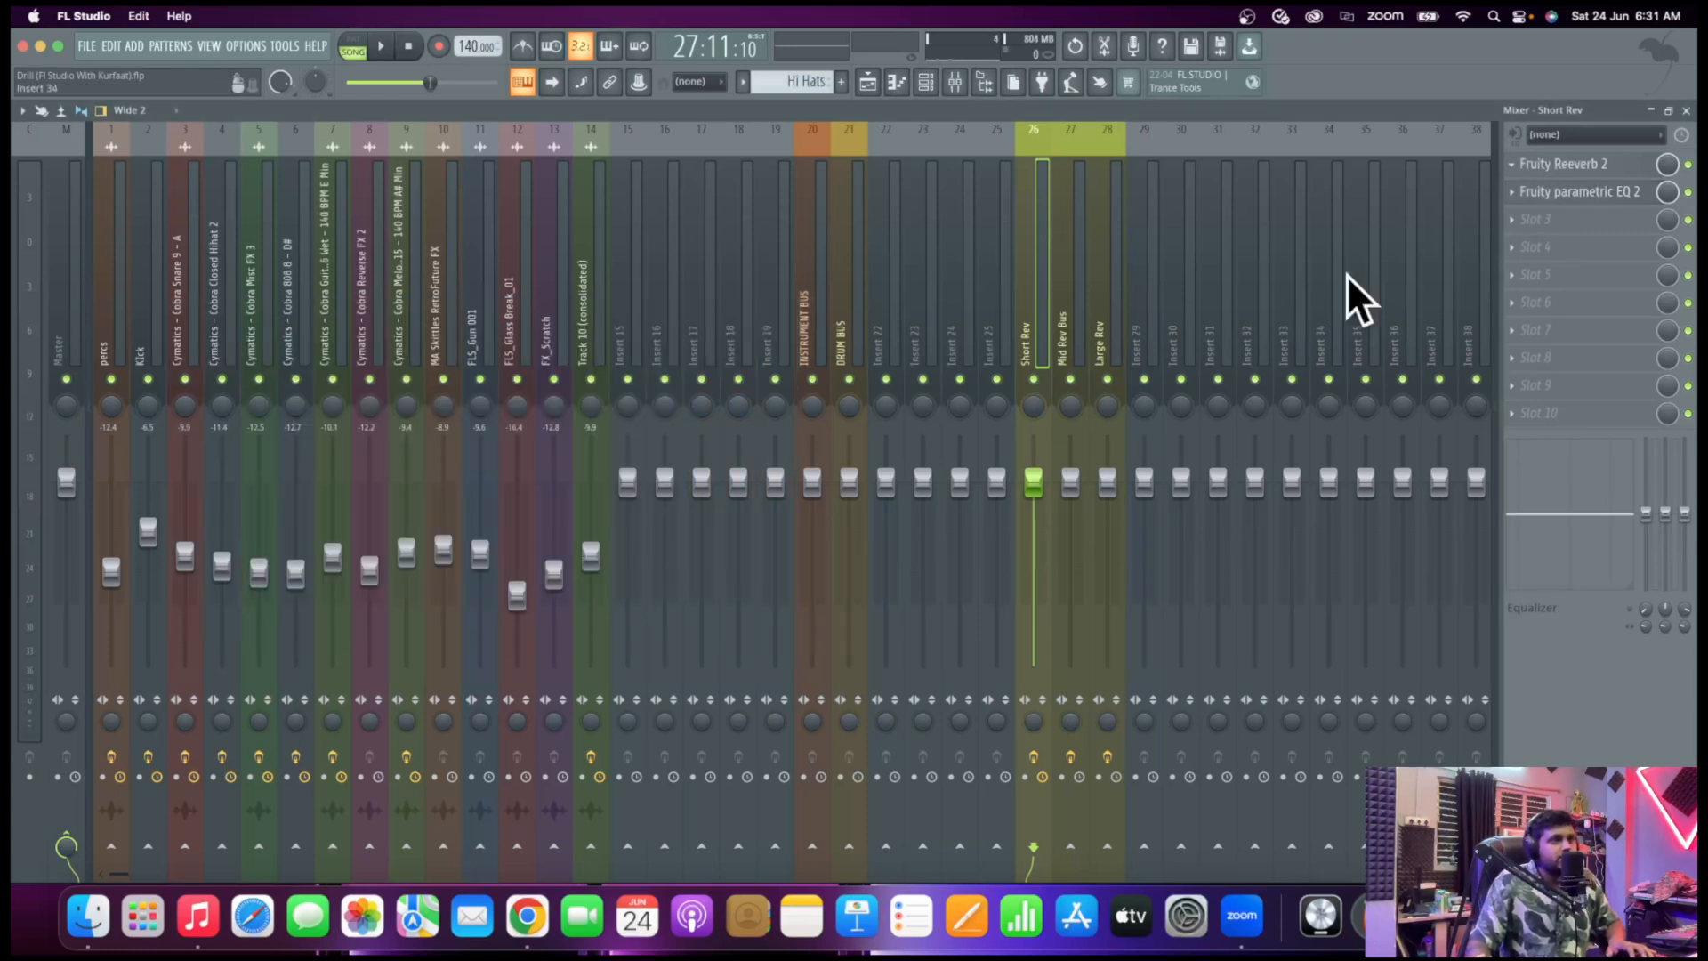
Copy the Short Rev Parametric EQ 2 with its settings onto the Mid Rev Bus and Large Rev tracks
click(1514, 192)
drag(1536, 296, 1067, 338)
click(615, 165)
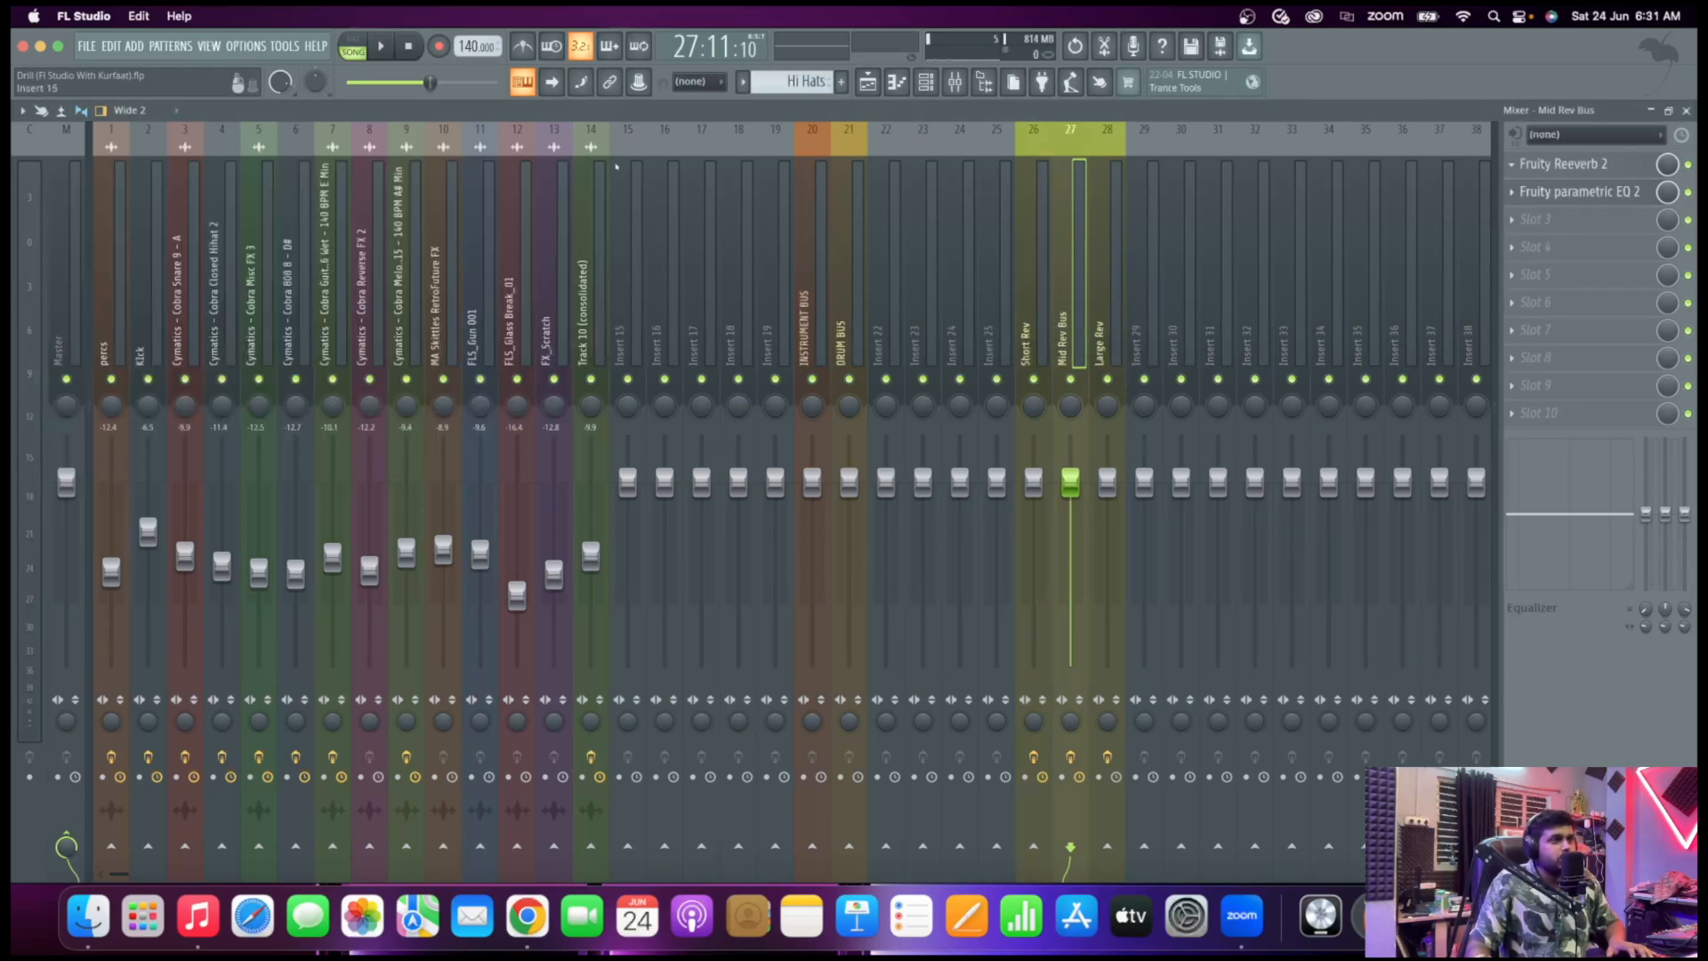
click(1505, 192)
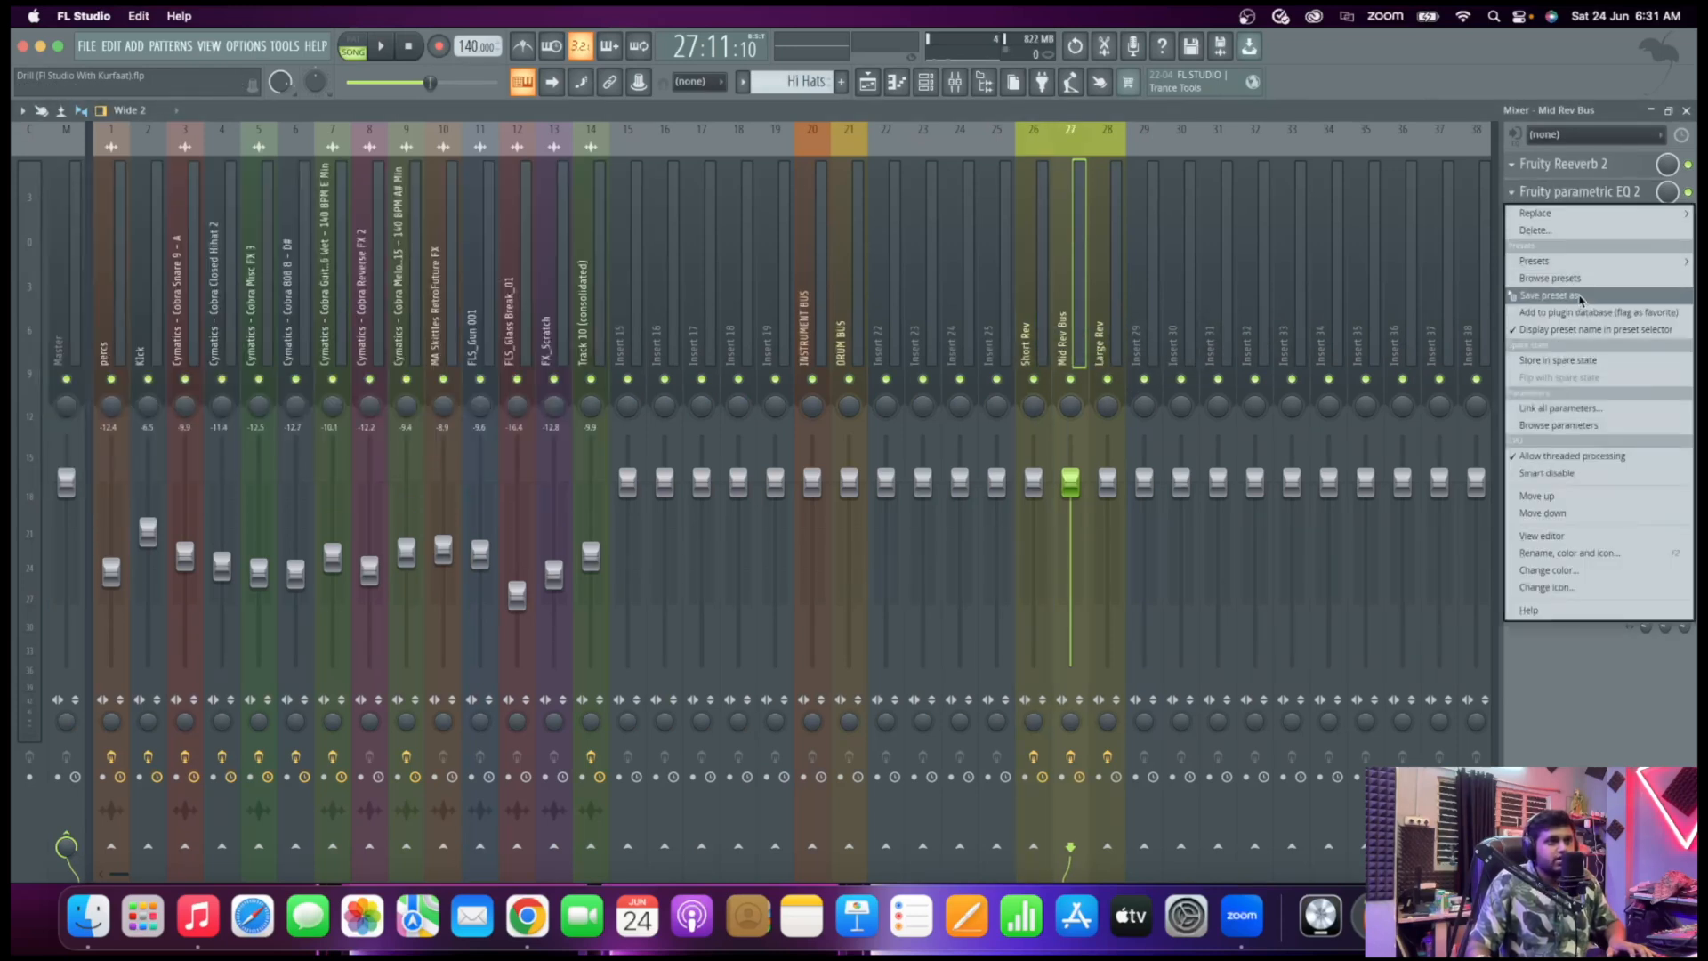
drag(1539, 299, 1107, 347)
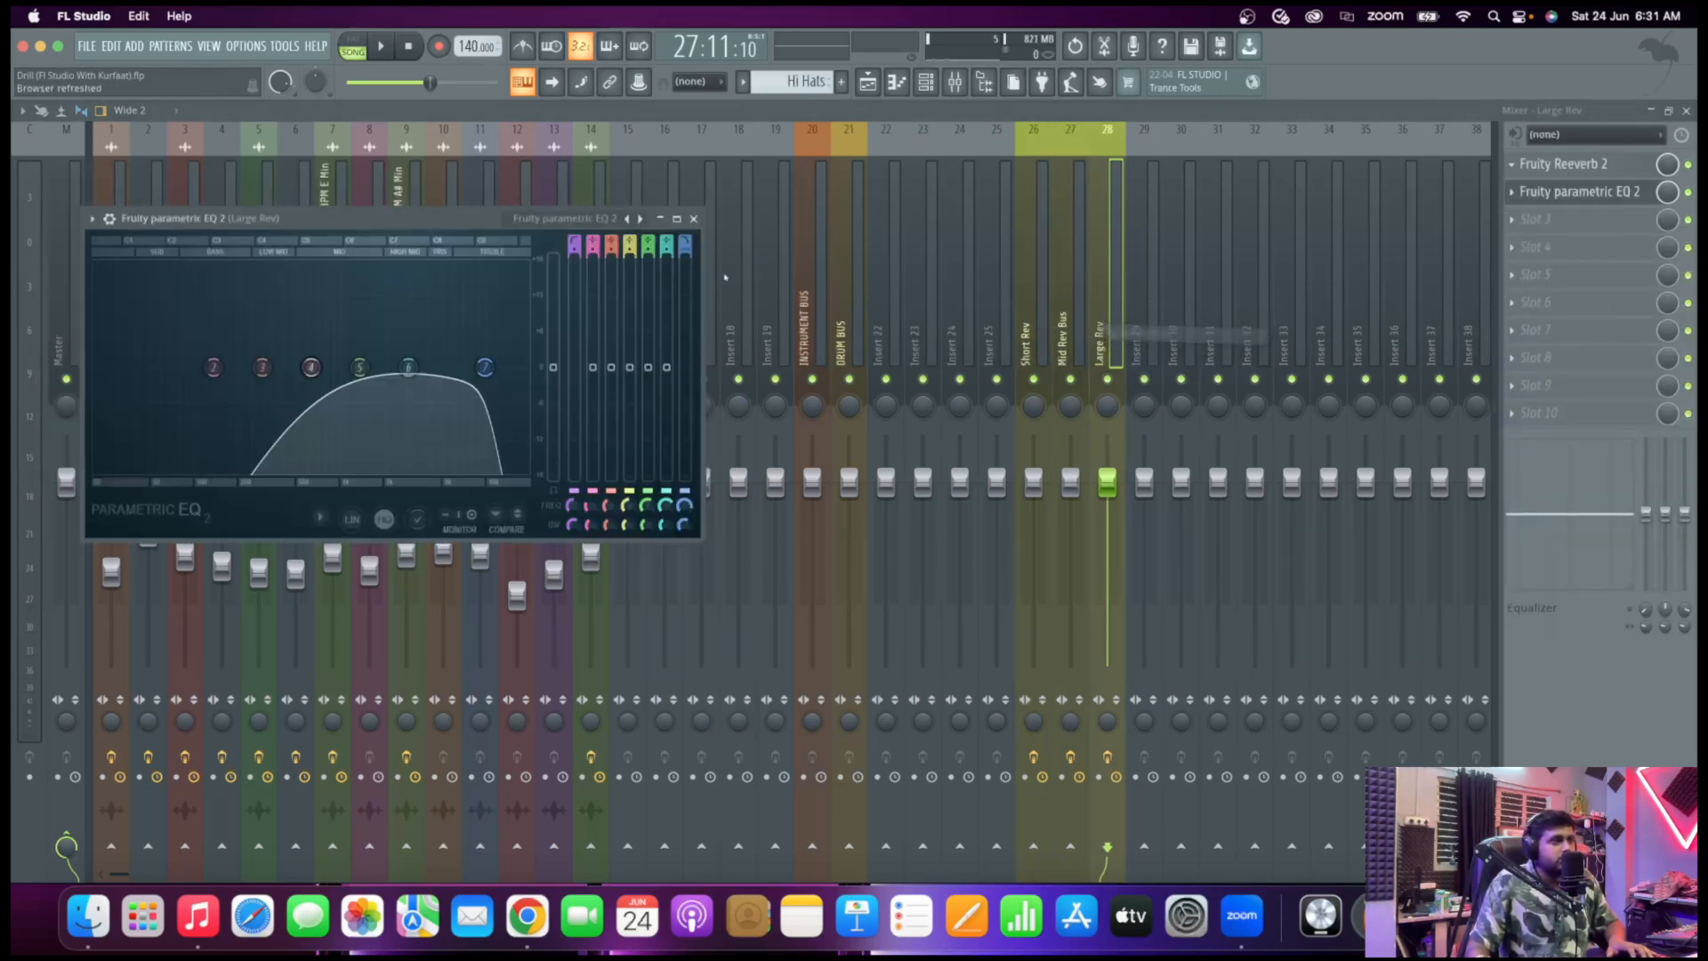
click(698, 212)
Send the percs track to Short Rev and set the send level to 29% while auditioning the song
click(98, 326)
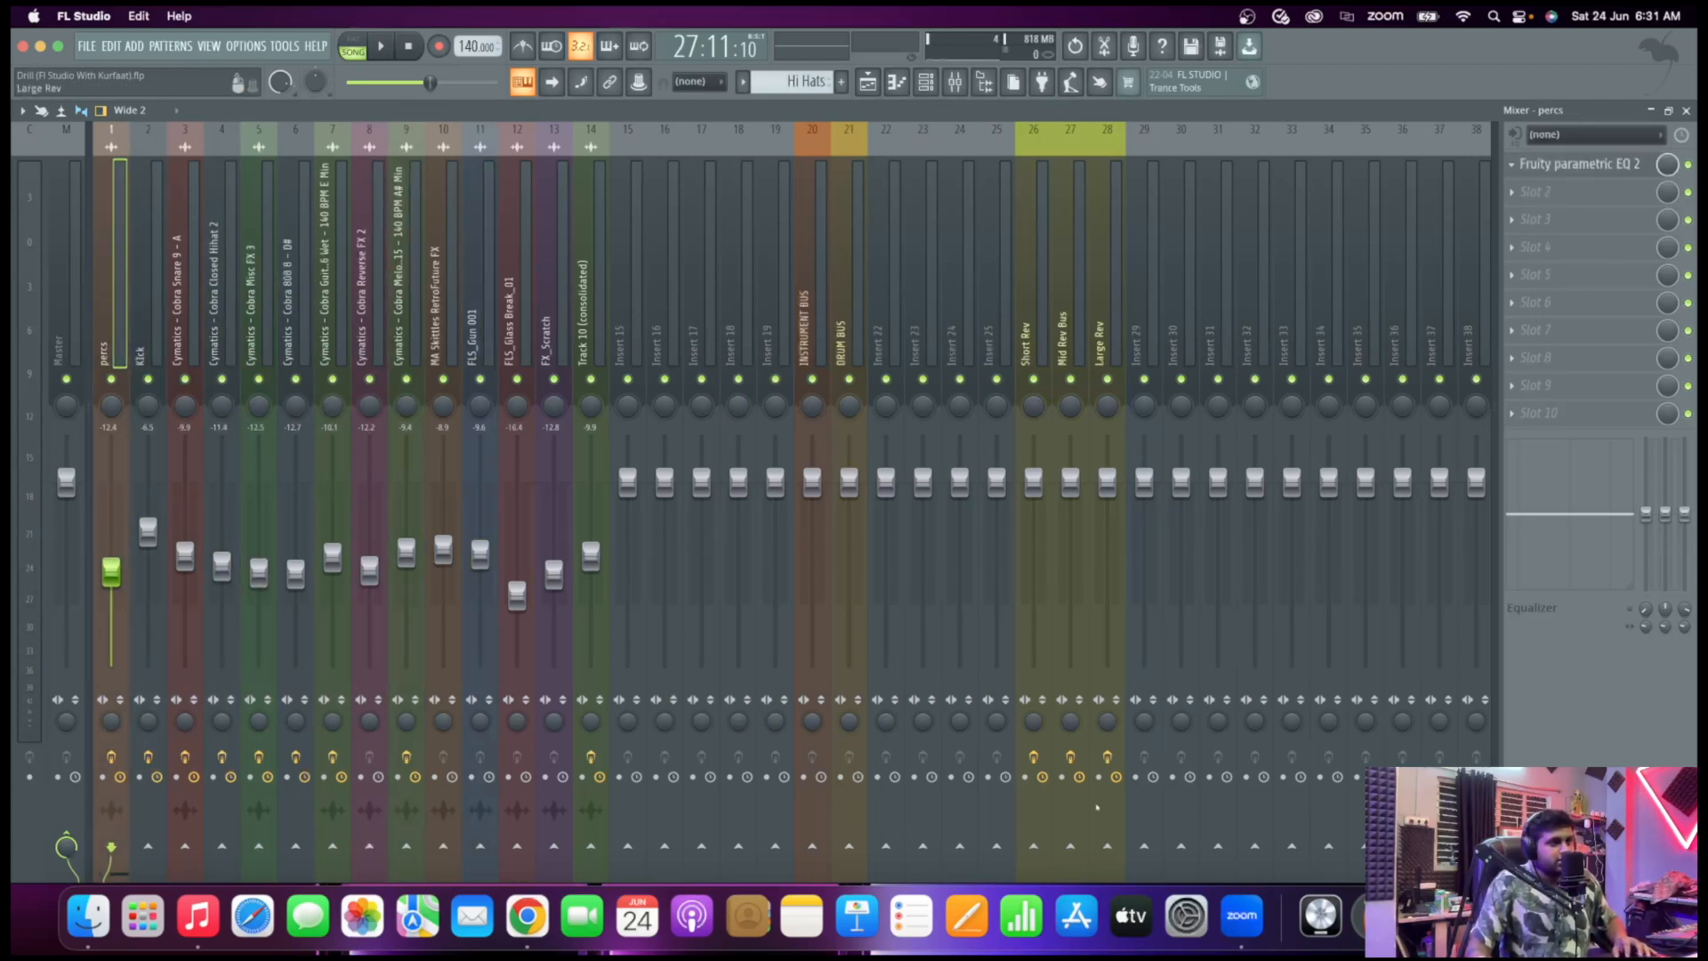
click(1033, 846)
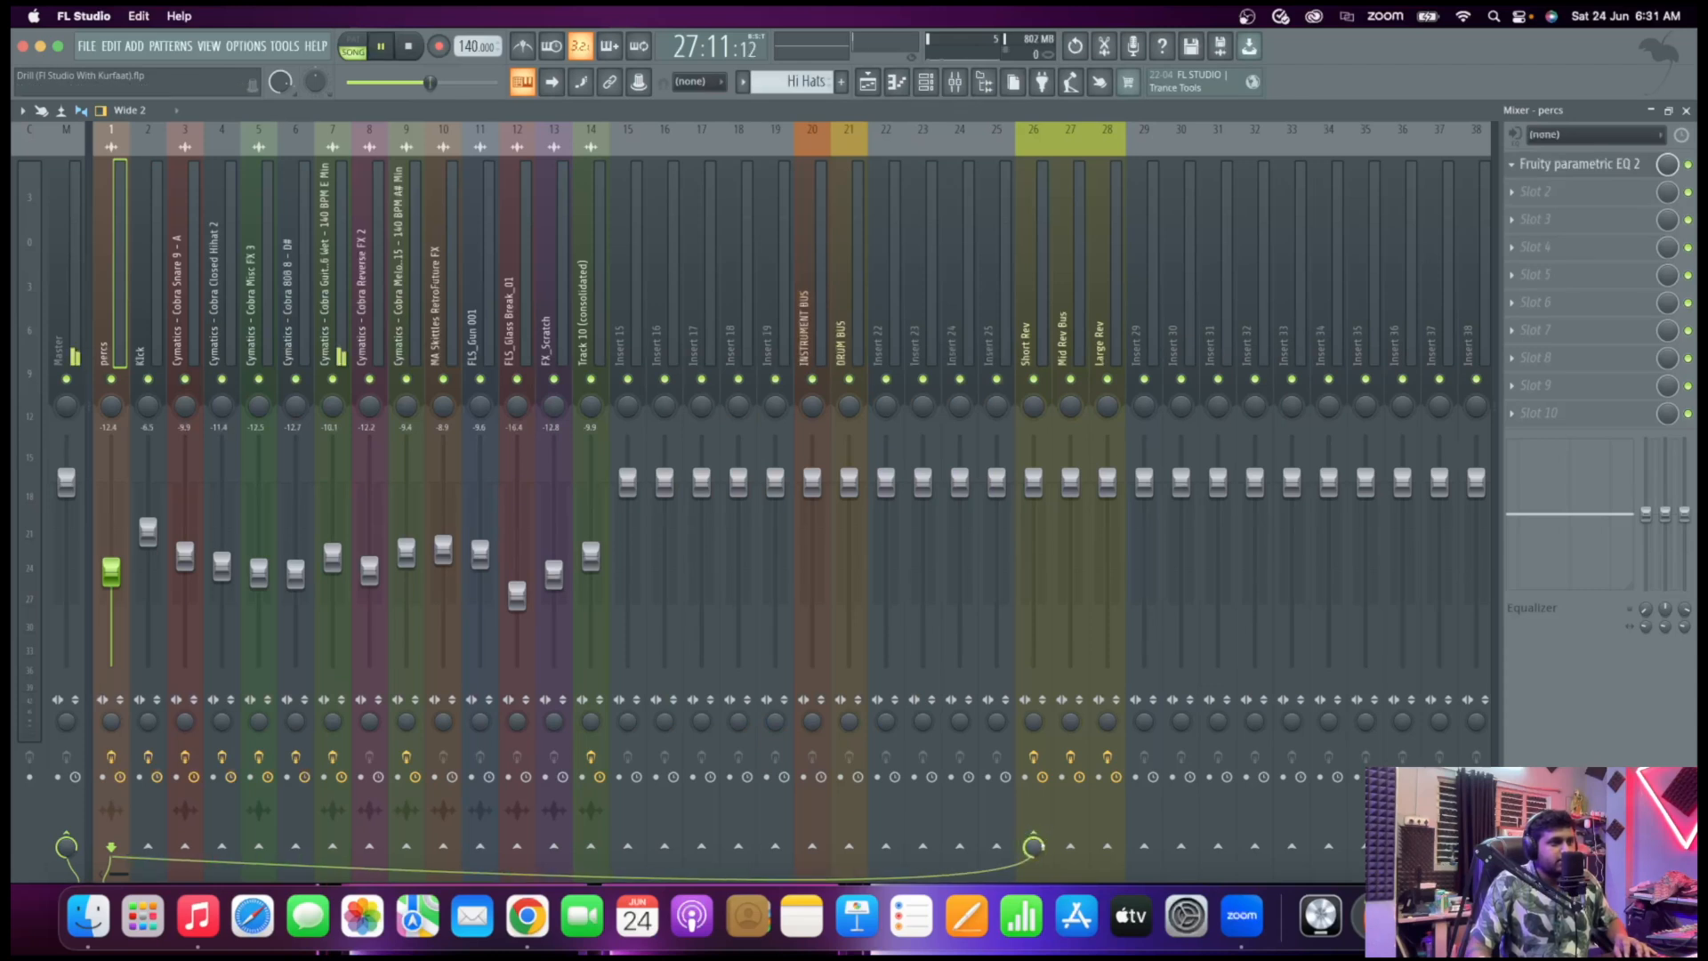
key(space)
key(space)
scroll(1033, 846, down, 4)
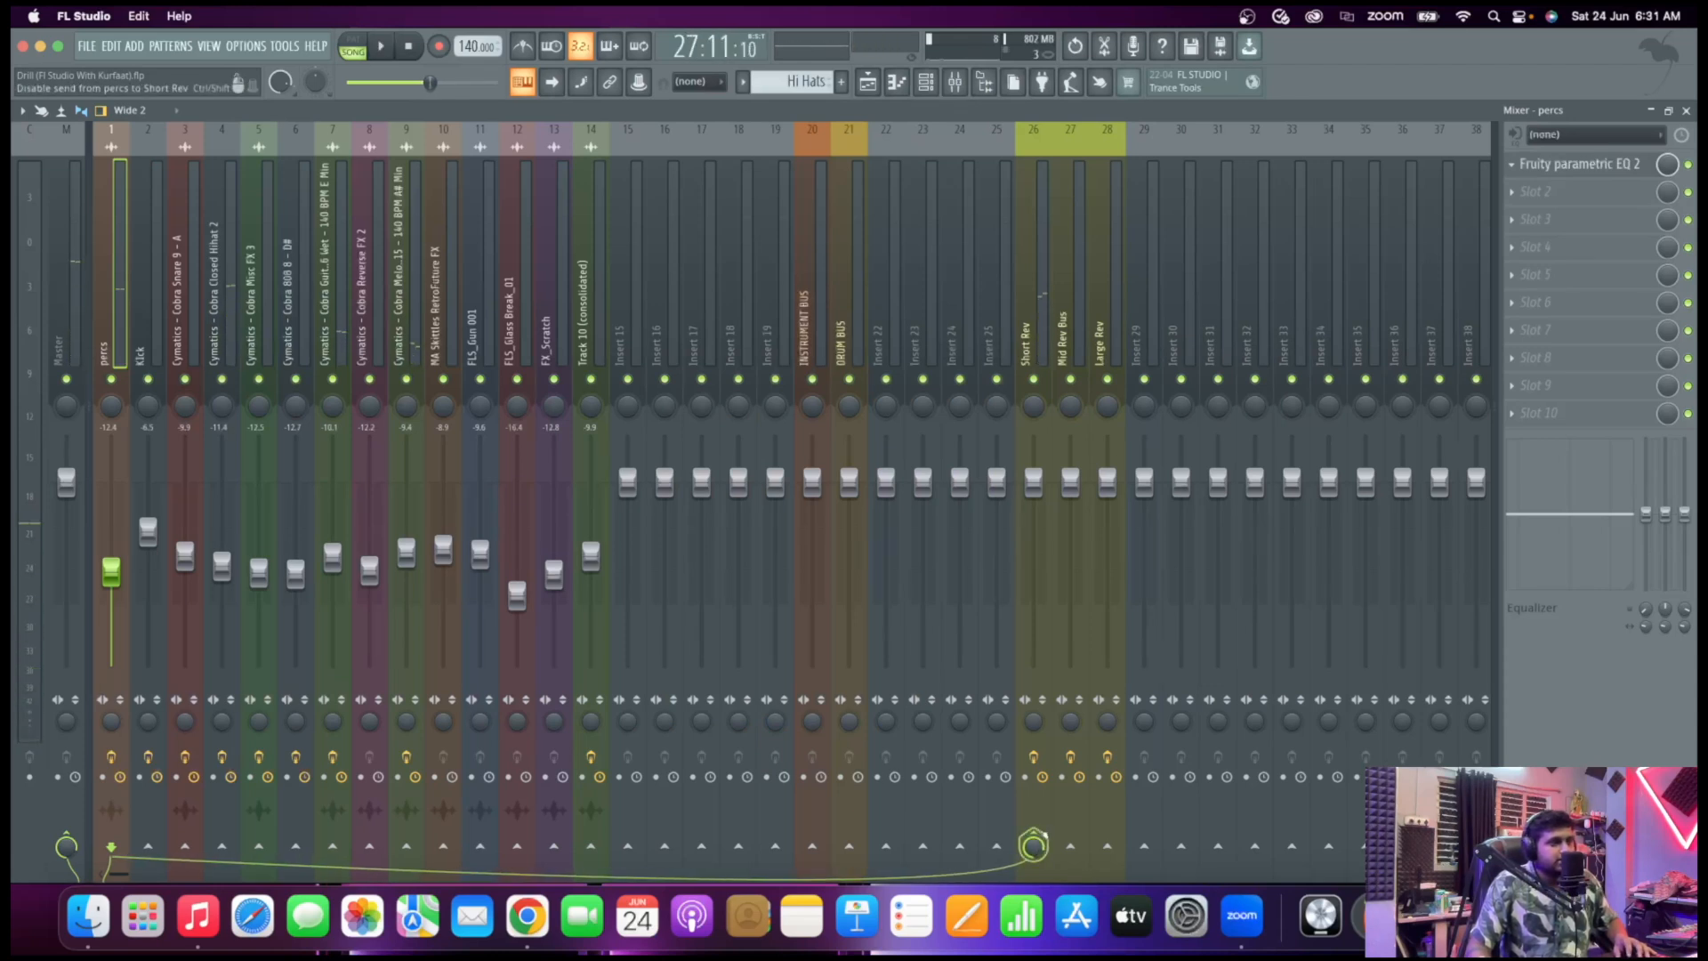
scroll(1033, 846, down, 8)
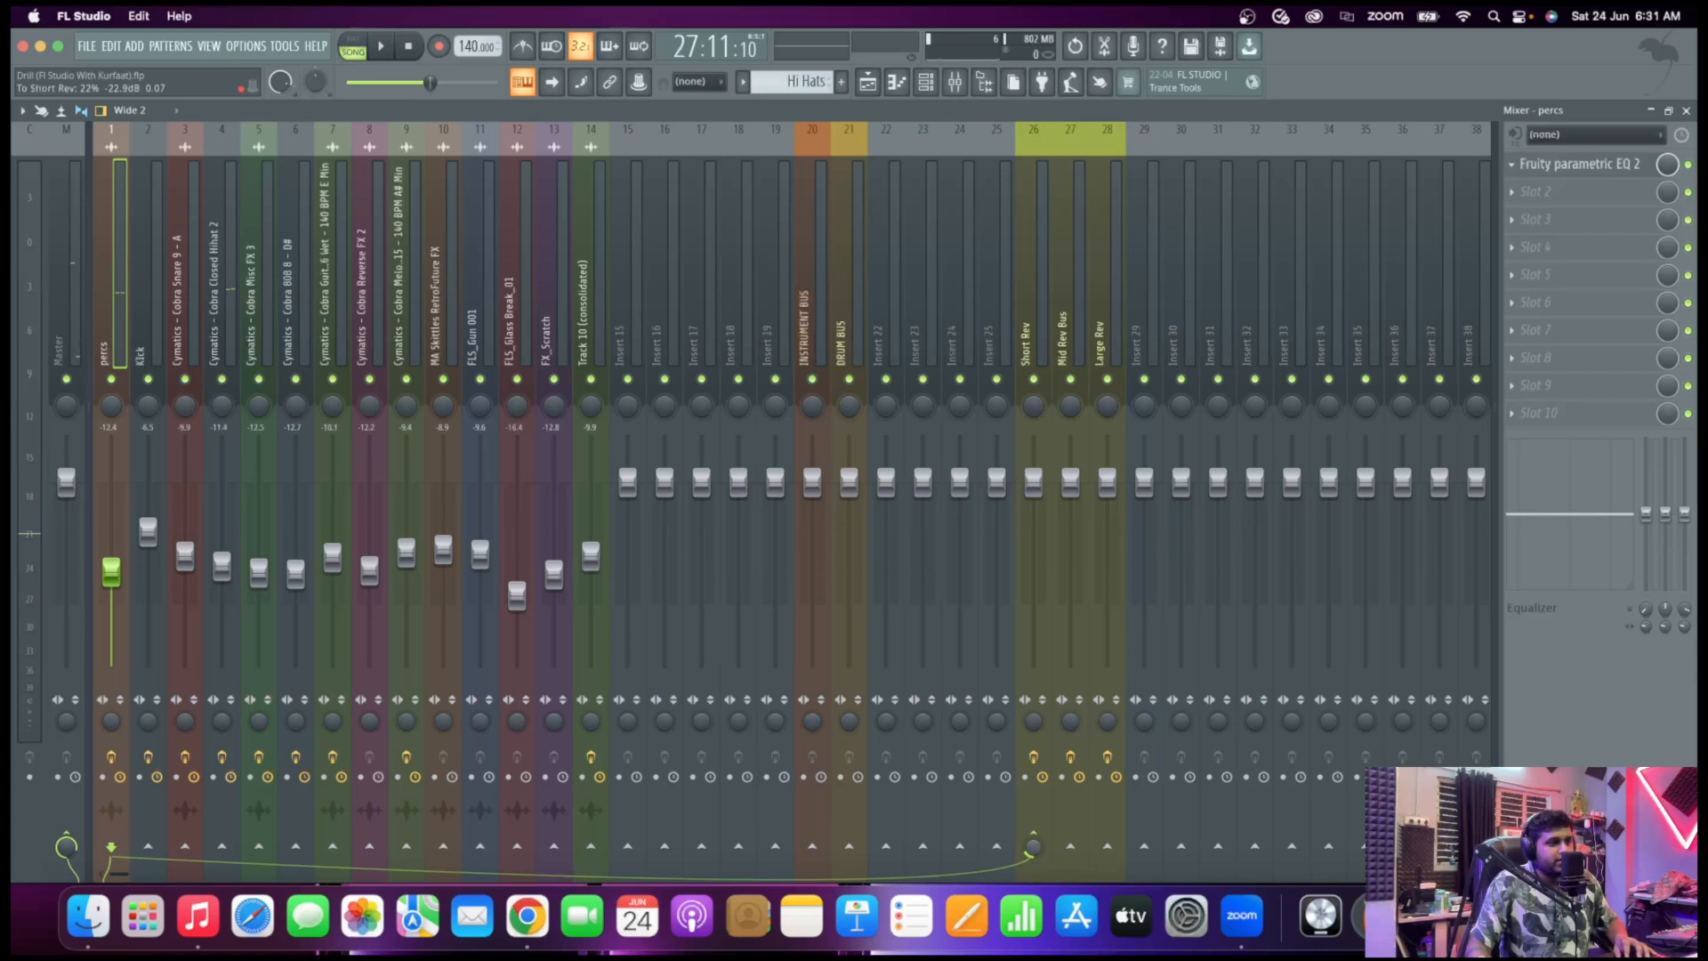
key(space)
scroll(1032, 846, down, 3)
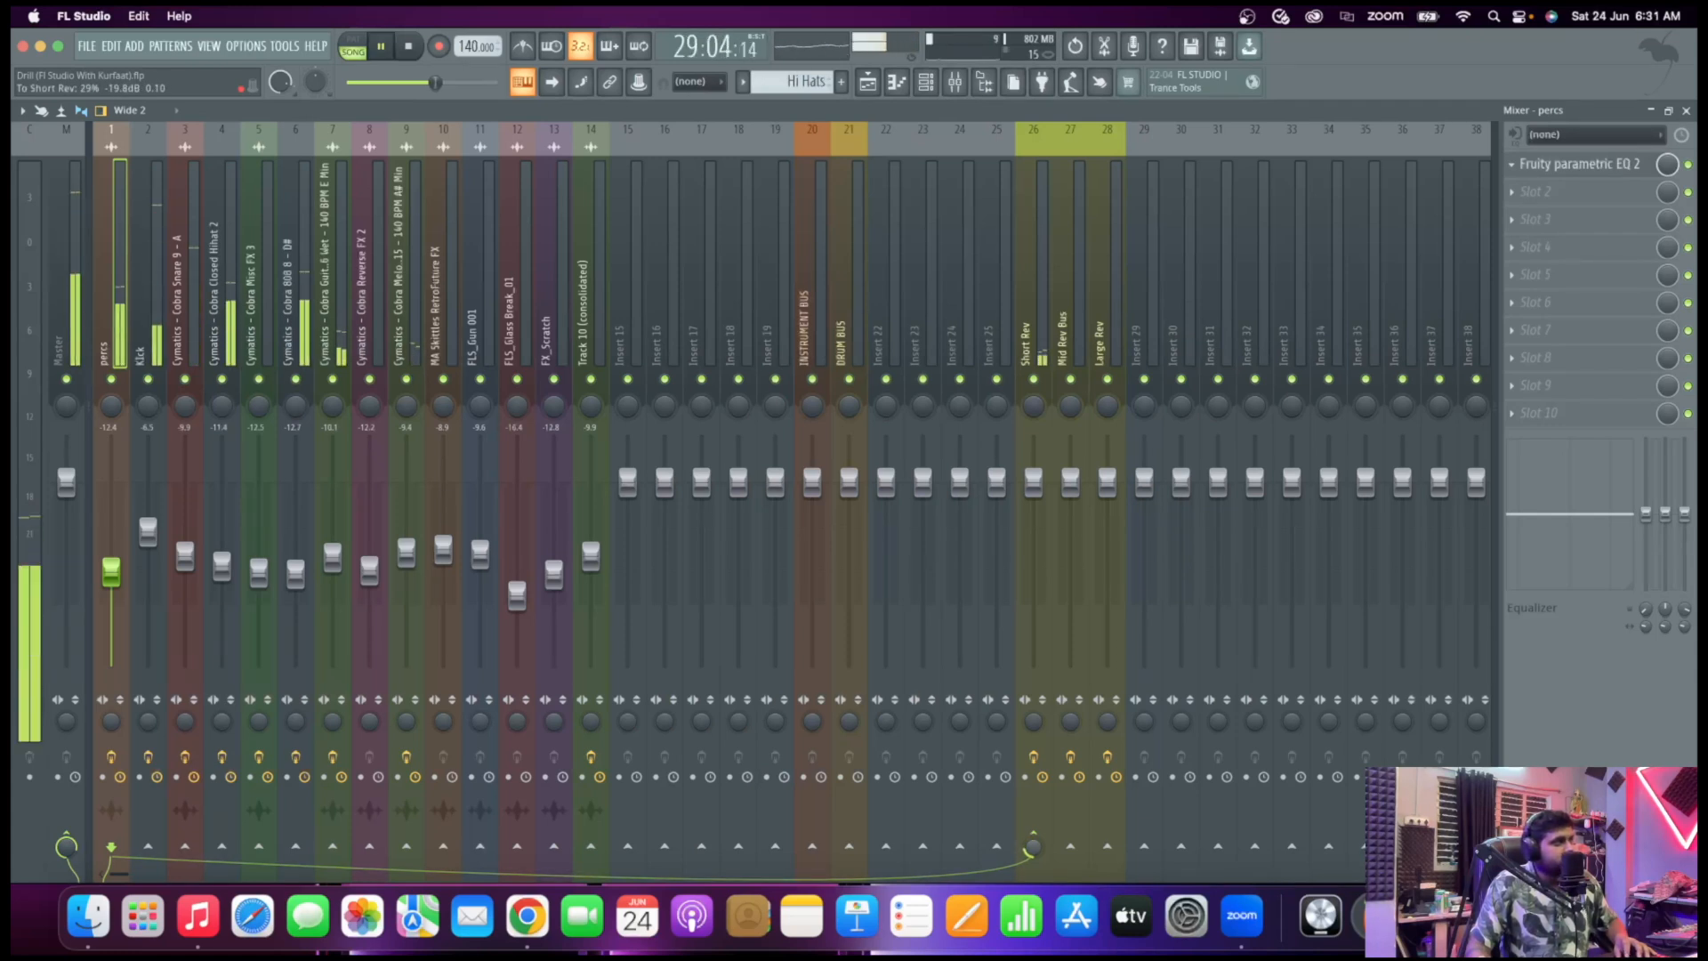
key(space)
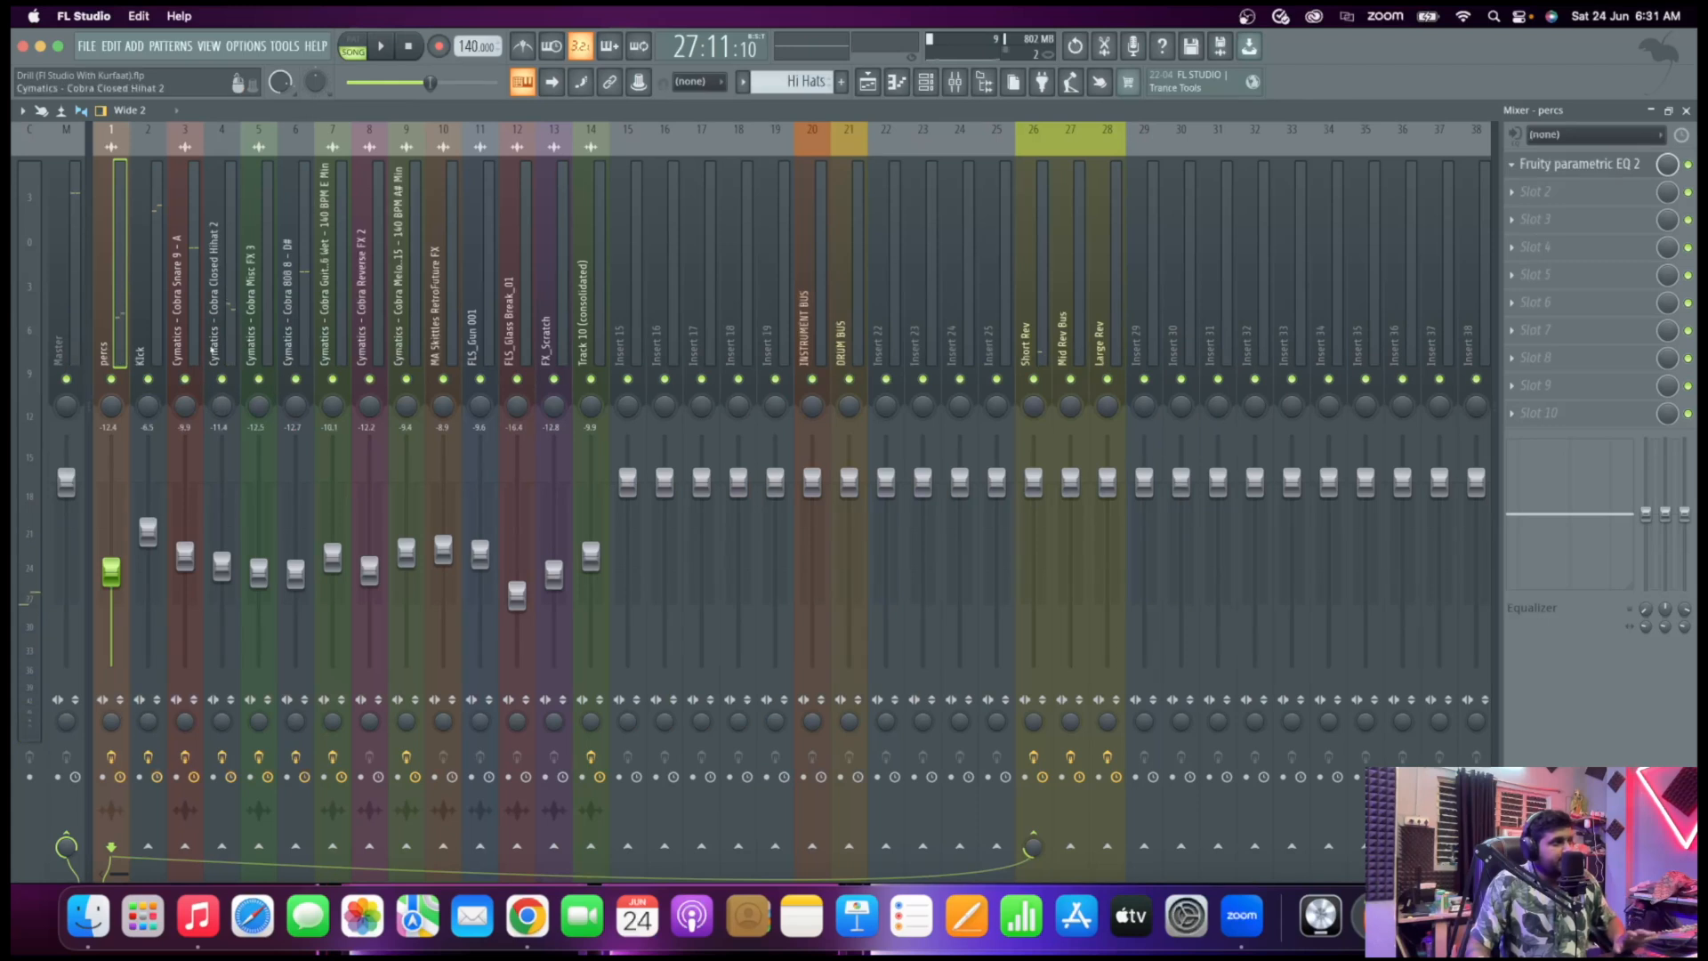
Send the Cobra Closed Hihat 2 track to Short Rev at 45%, checking it during playback
click(217, 354)
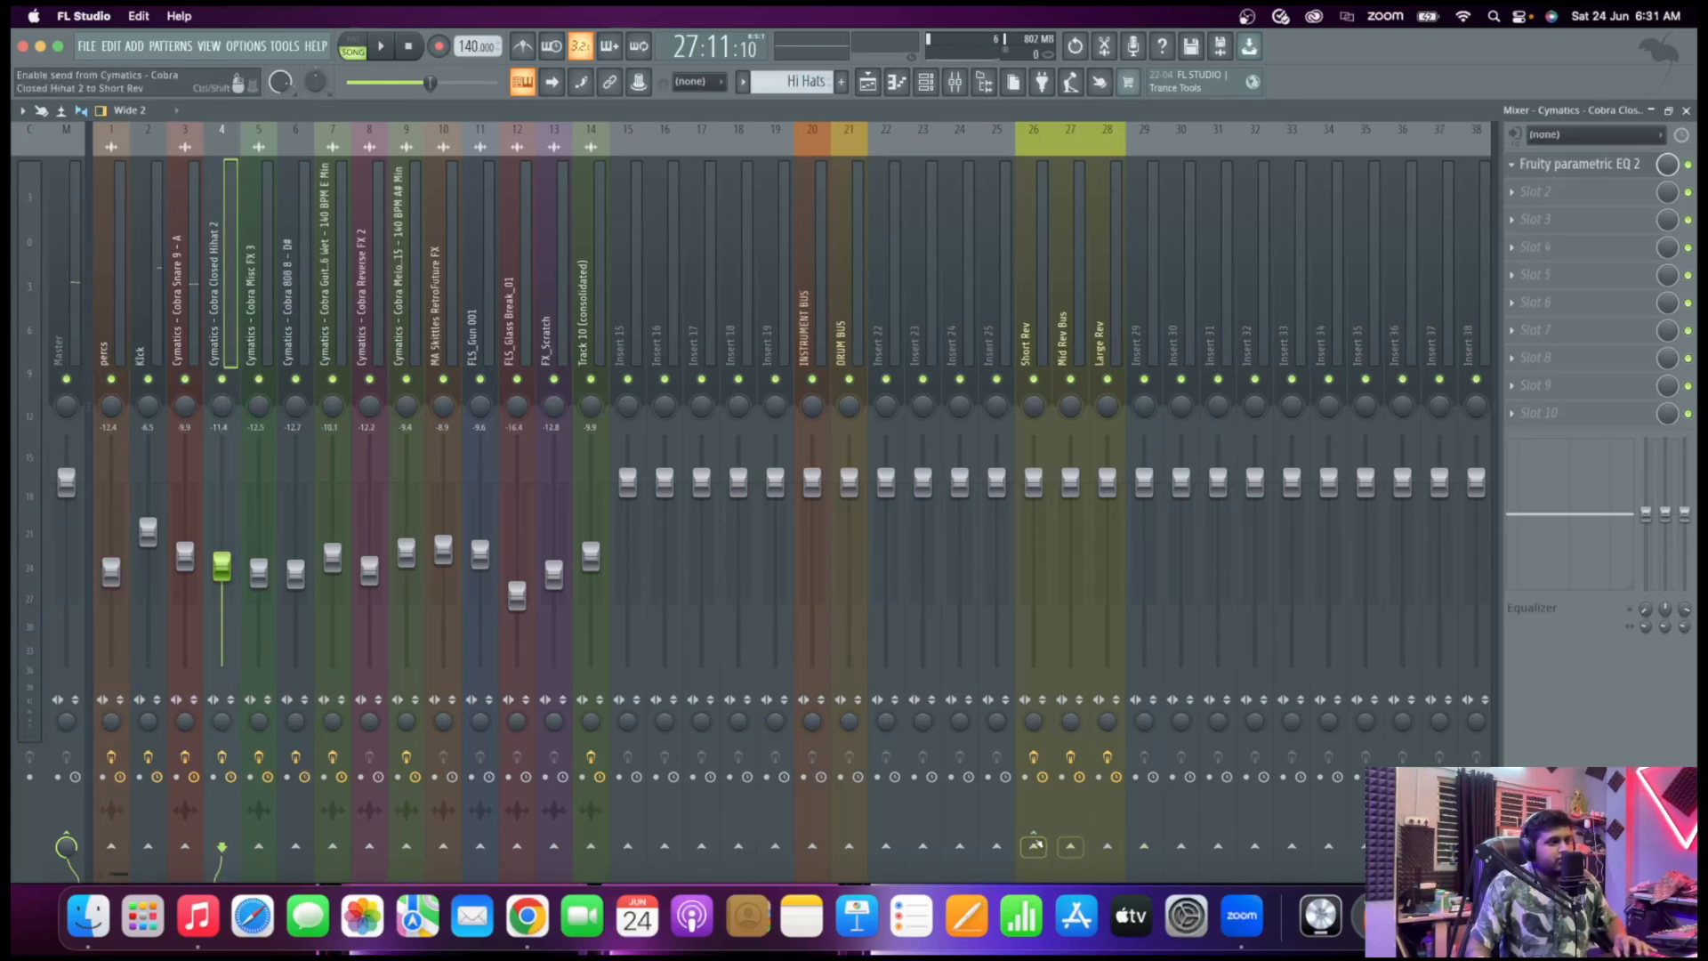
key(space)
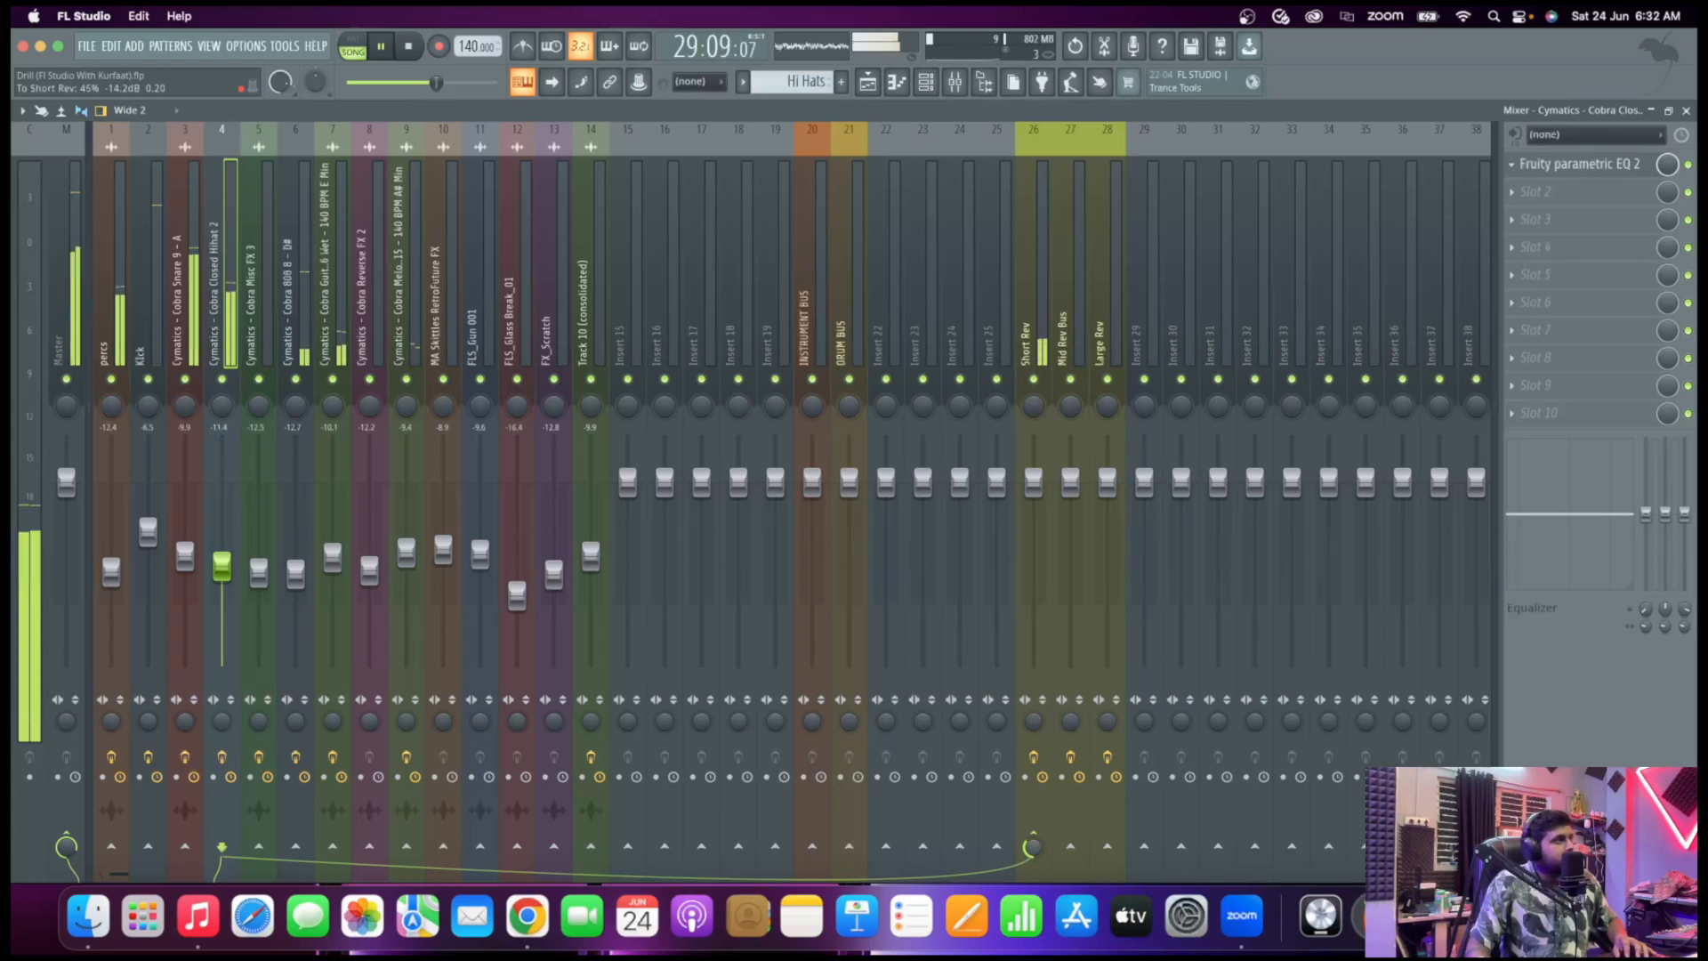
key(space)
Send the Cobra Snare 9 track to Mid Rev Bus and lower the send level to 68% during playback
key(Left)
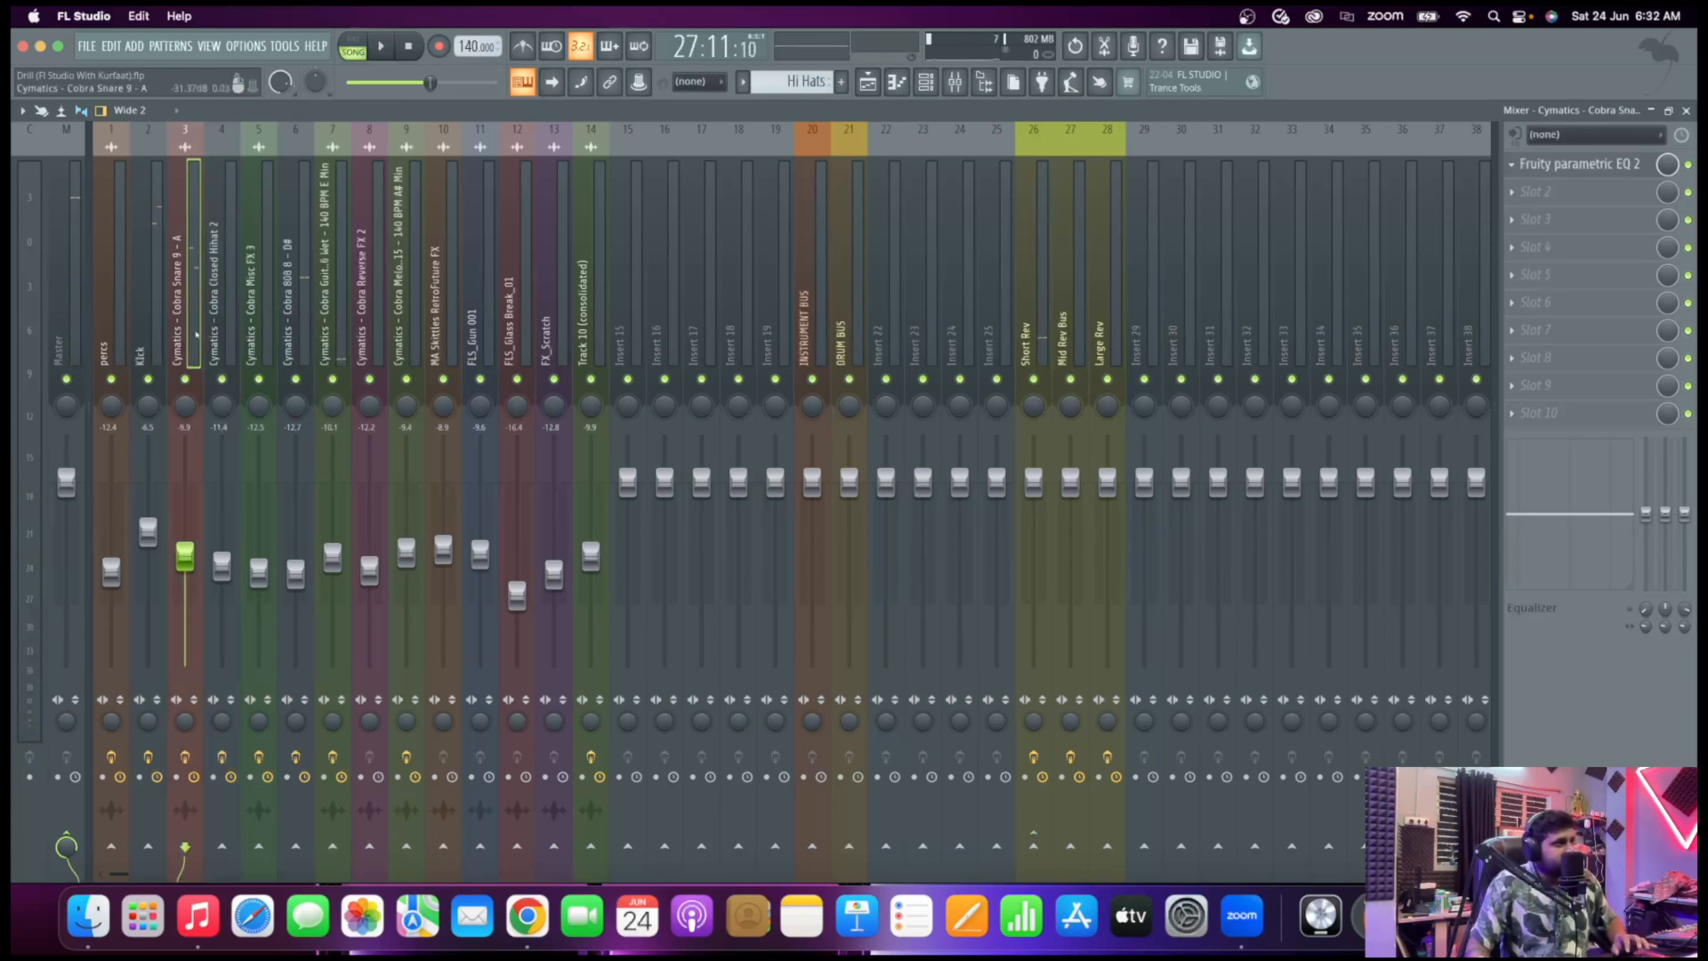
click(1070, 846)
key(space)
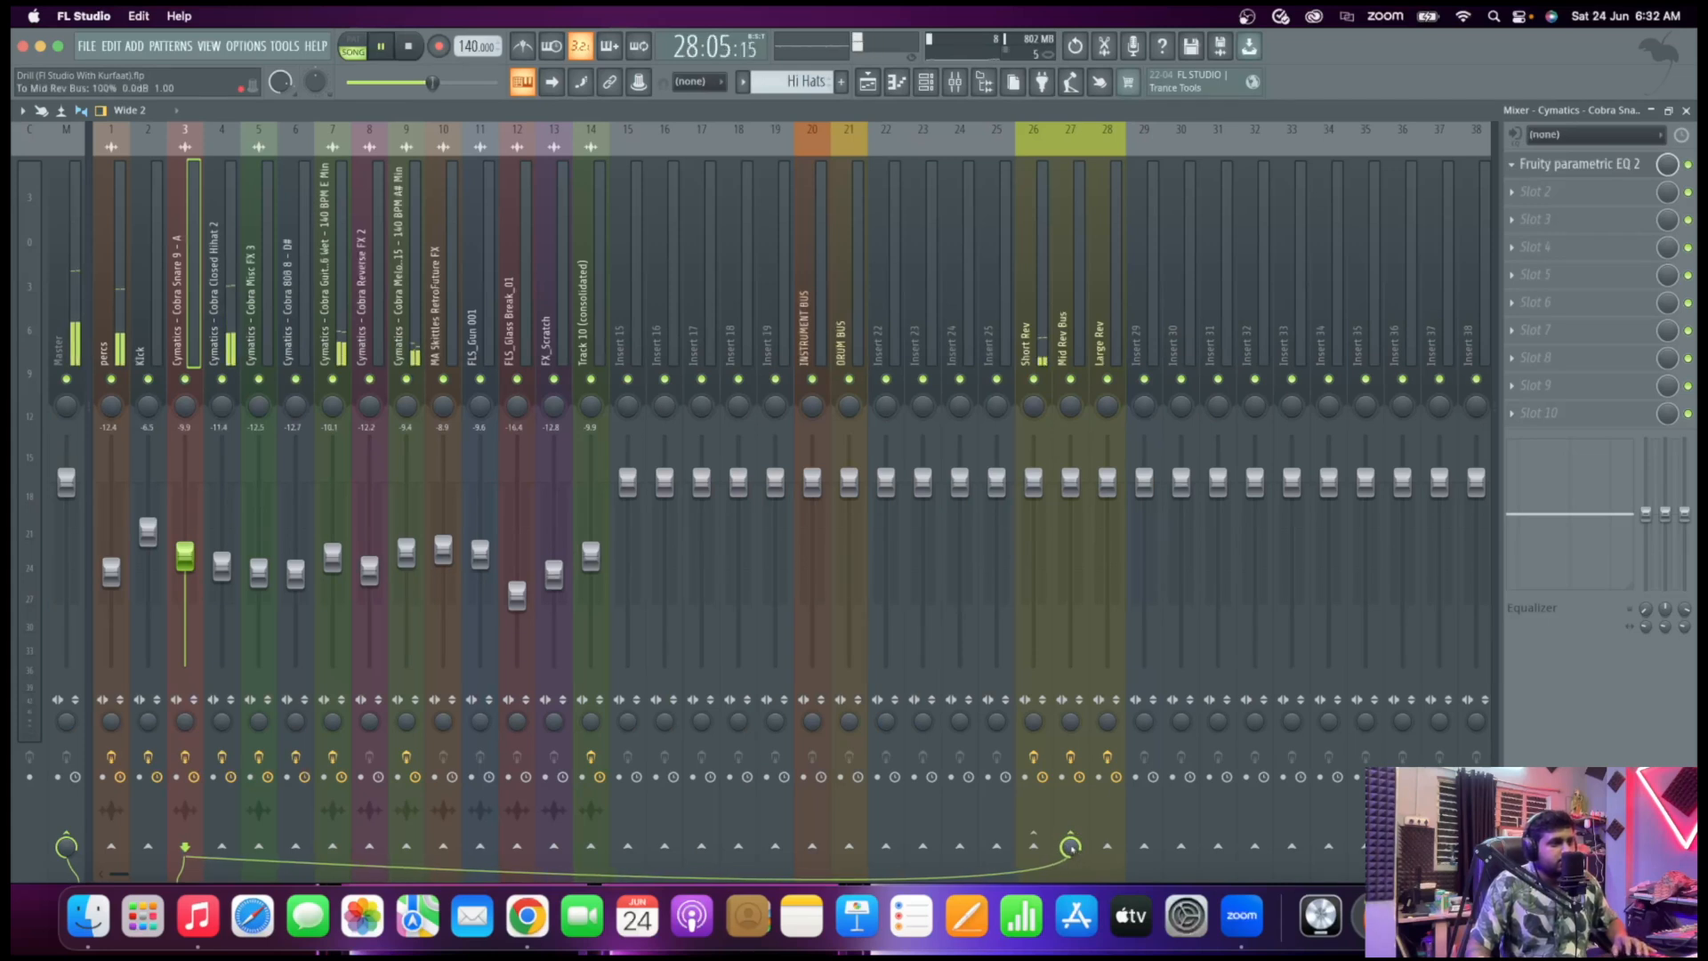
drag(1071, 847, 1071, 876)
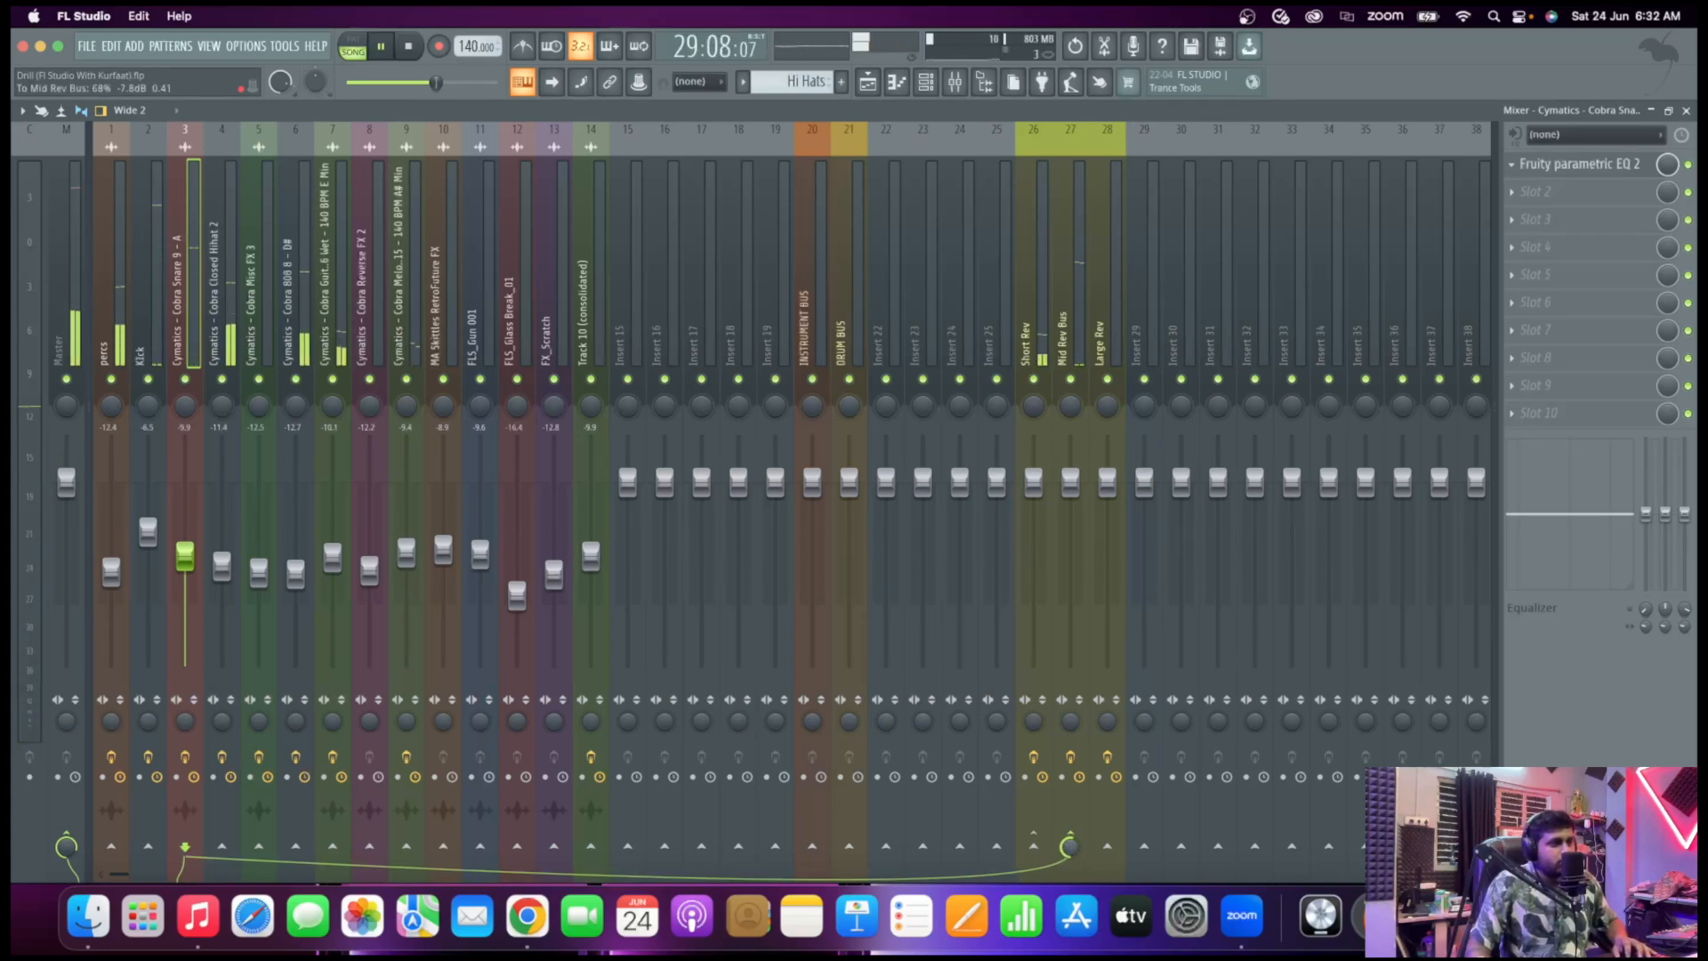
key(space)
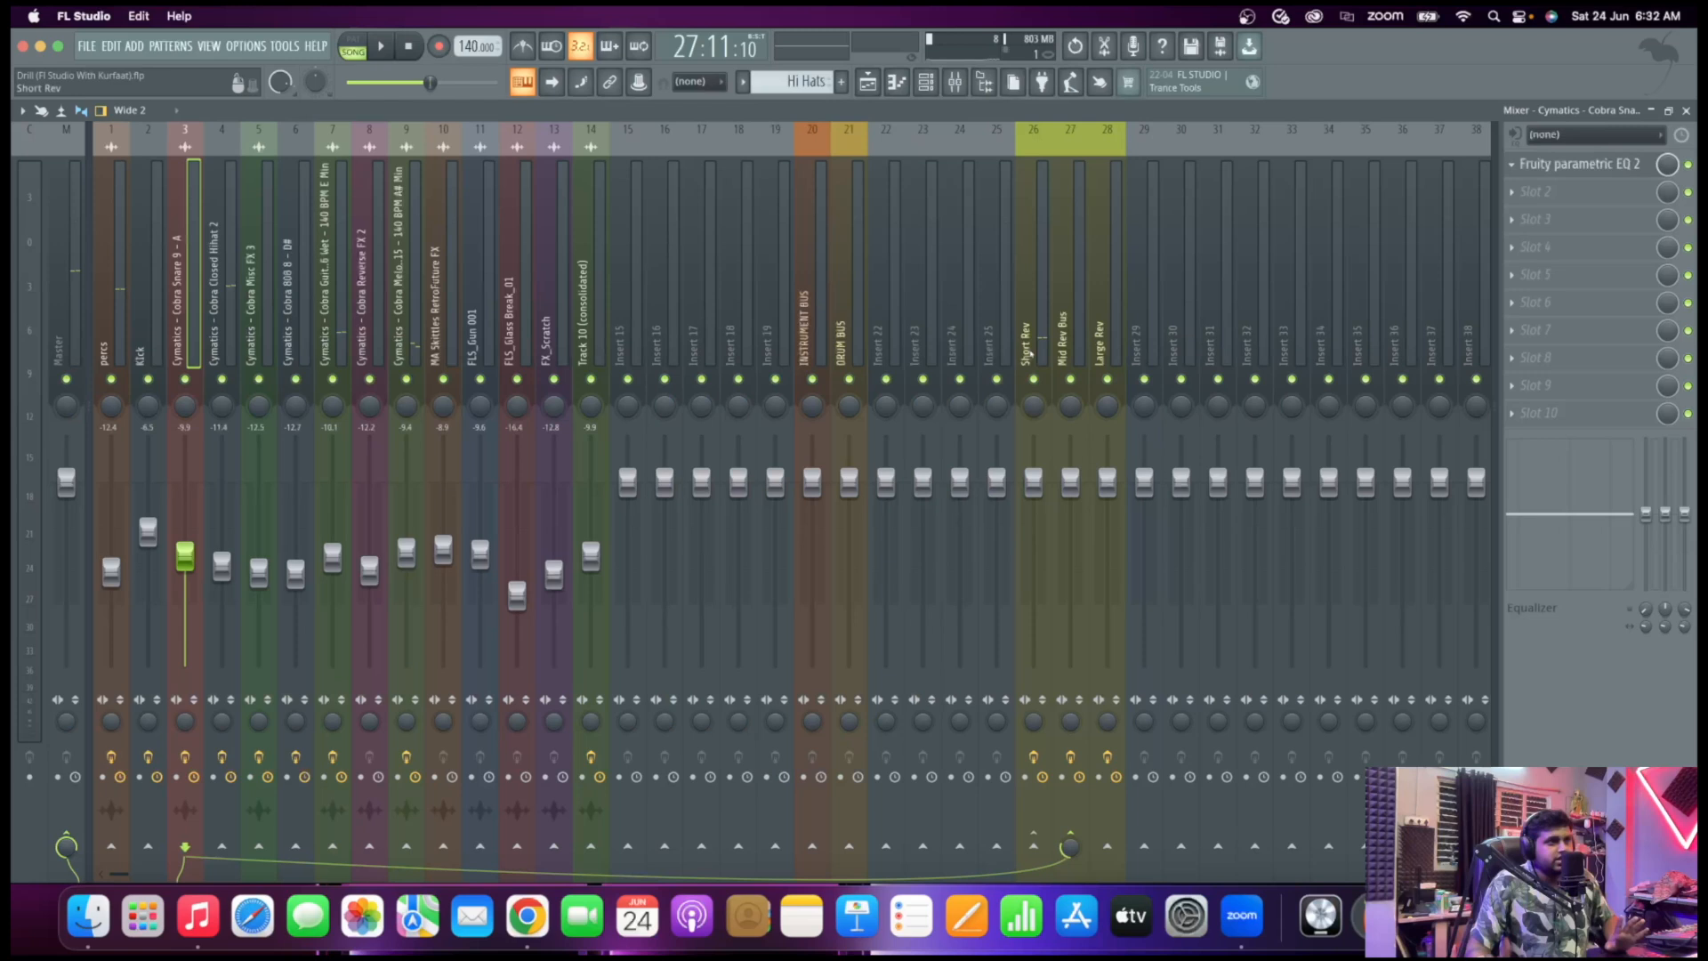
Examine the Fruity Reeverb 2 settings on Short Rev, Mid Rev Bus and Large Rev one after another
click(1028, 352)
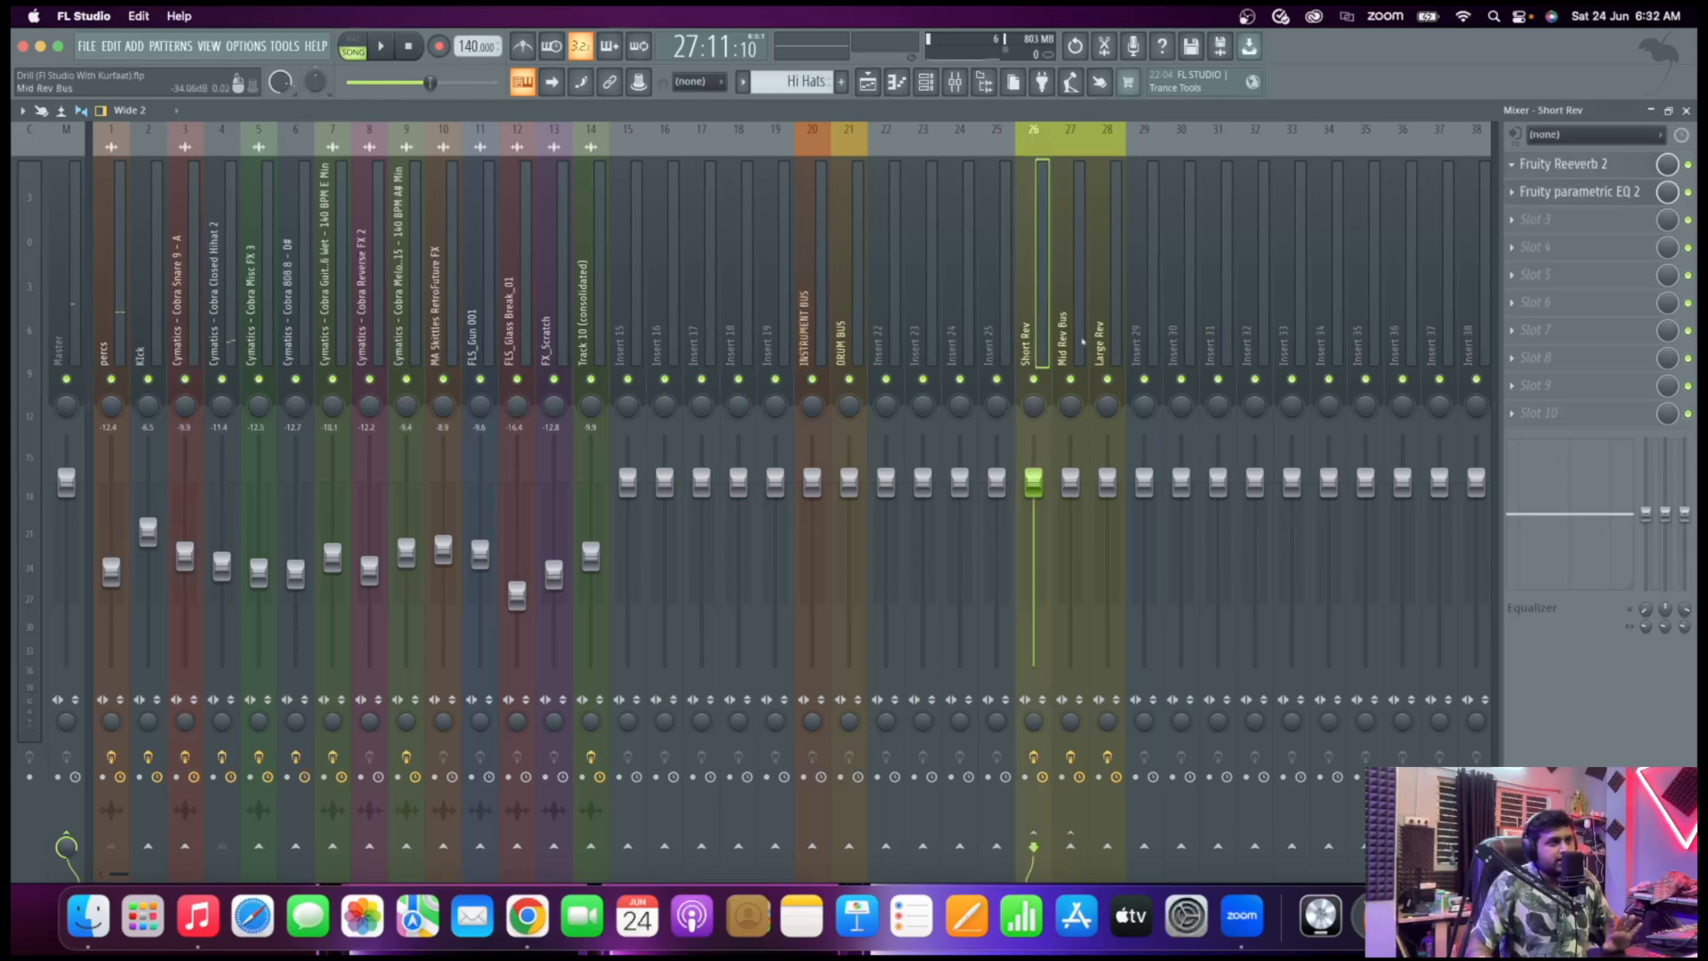
click(1563, 164)
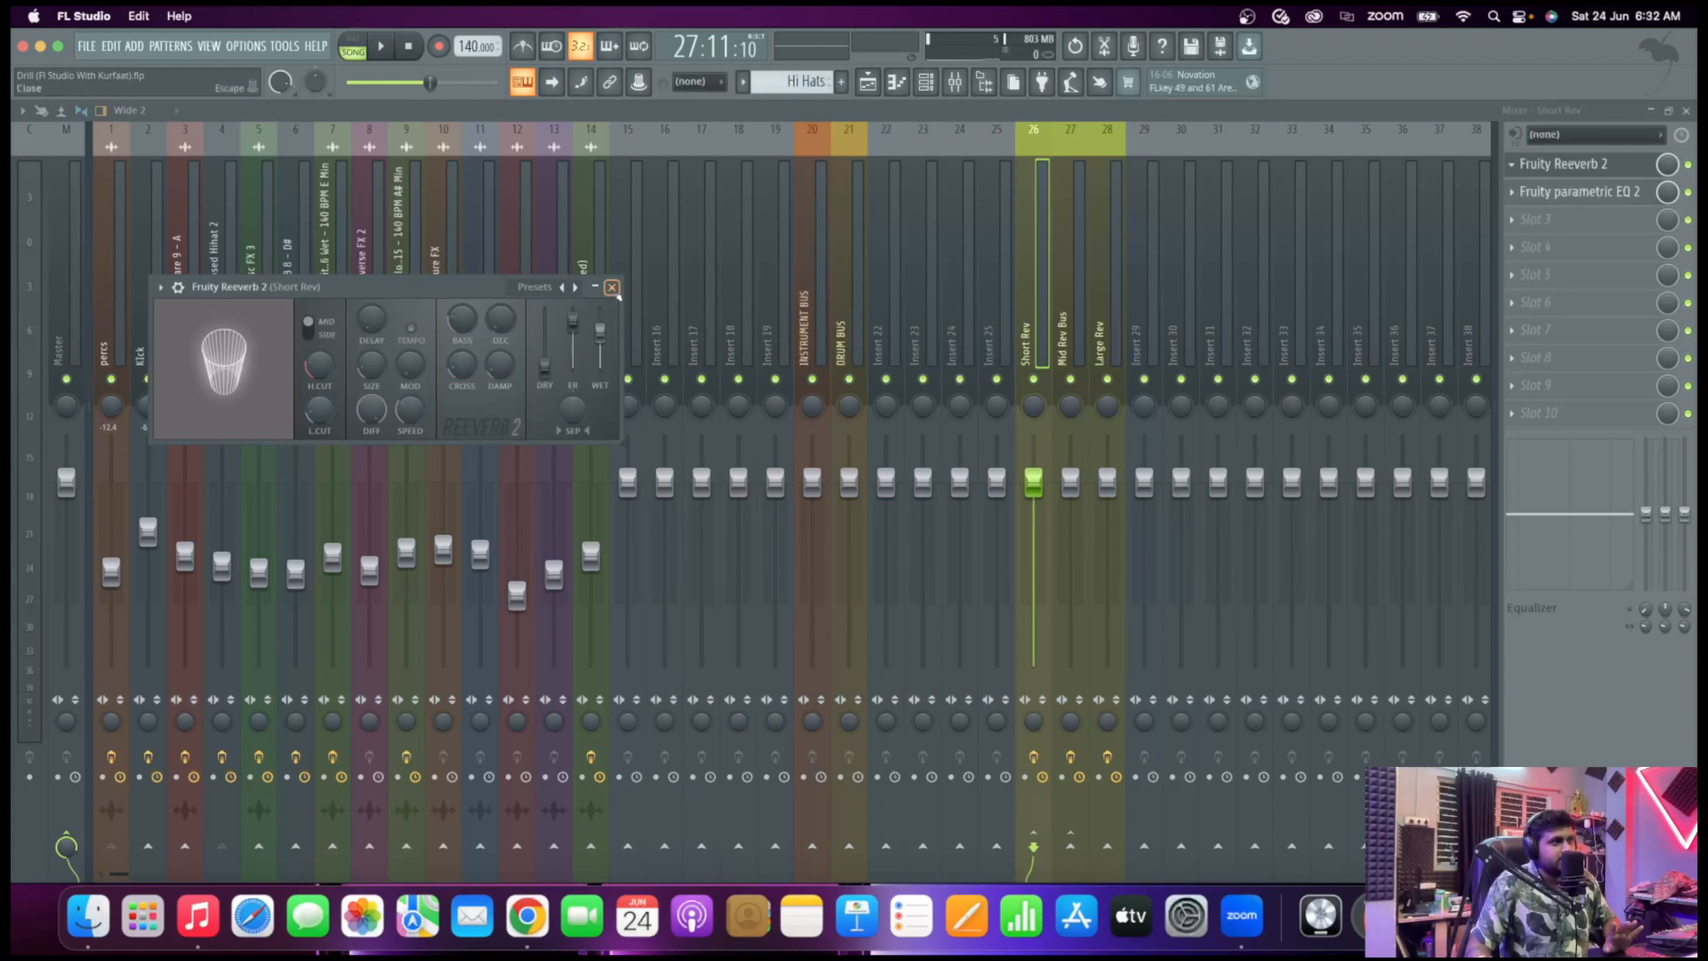
click(611, 286)
click(1063, 329)
click(1563, 164)
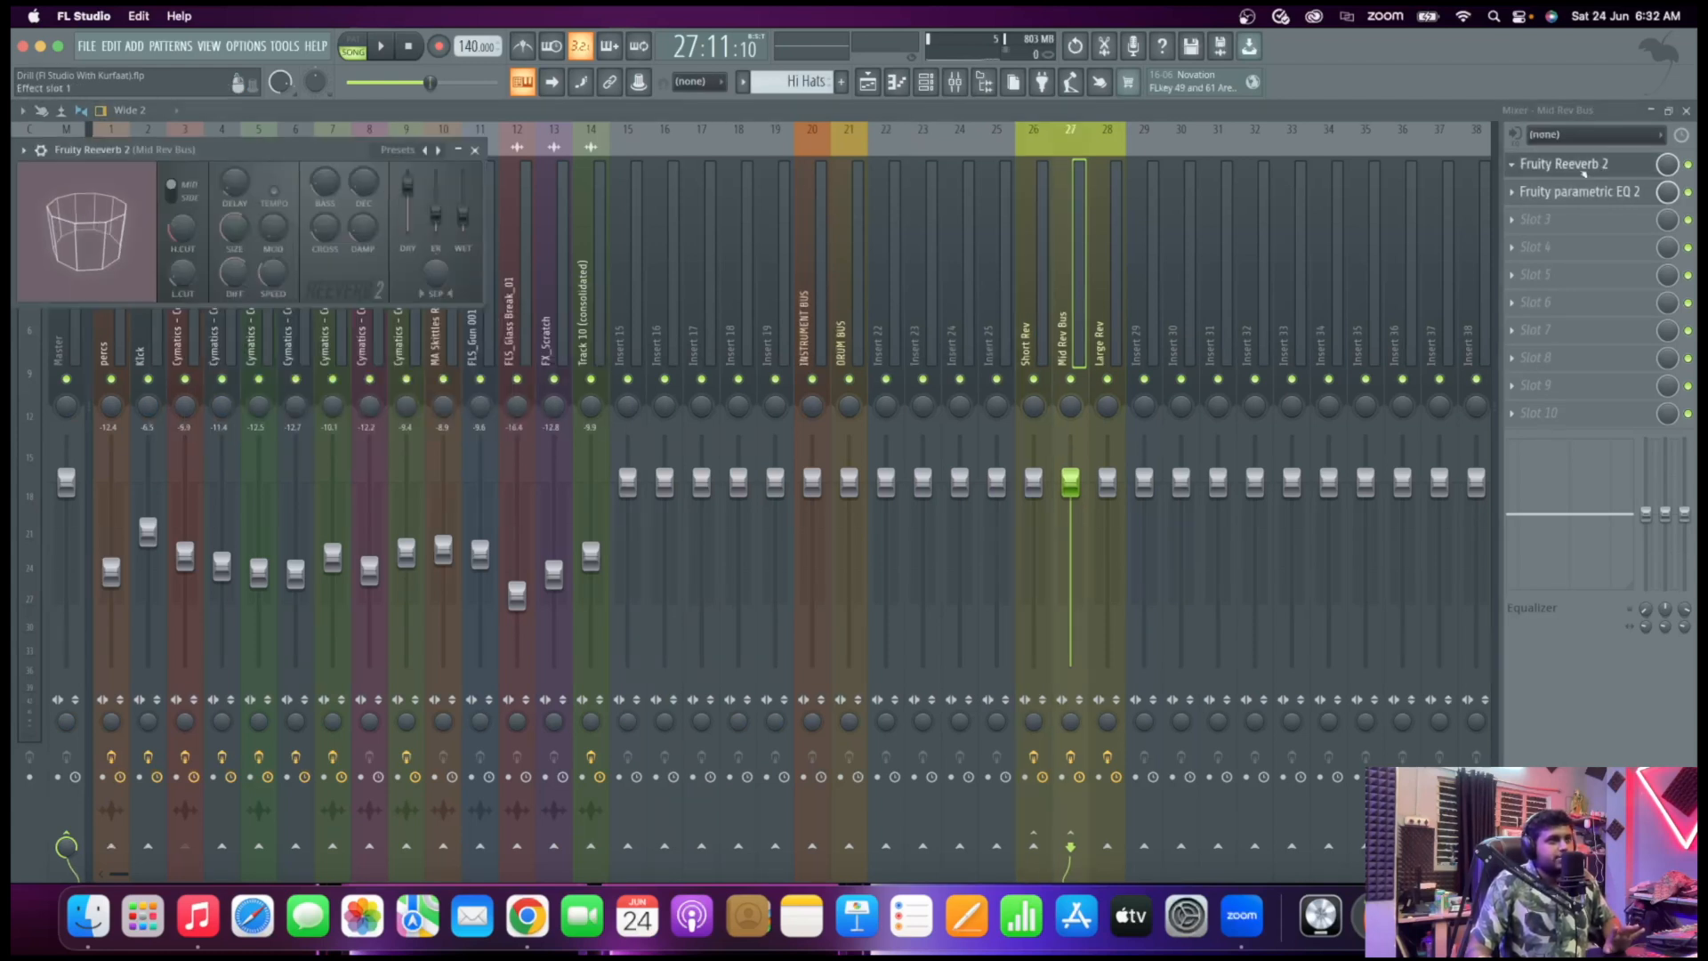
click(475, 149)
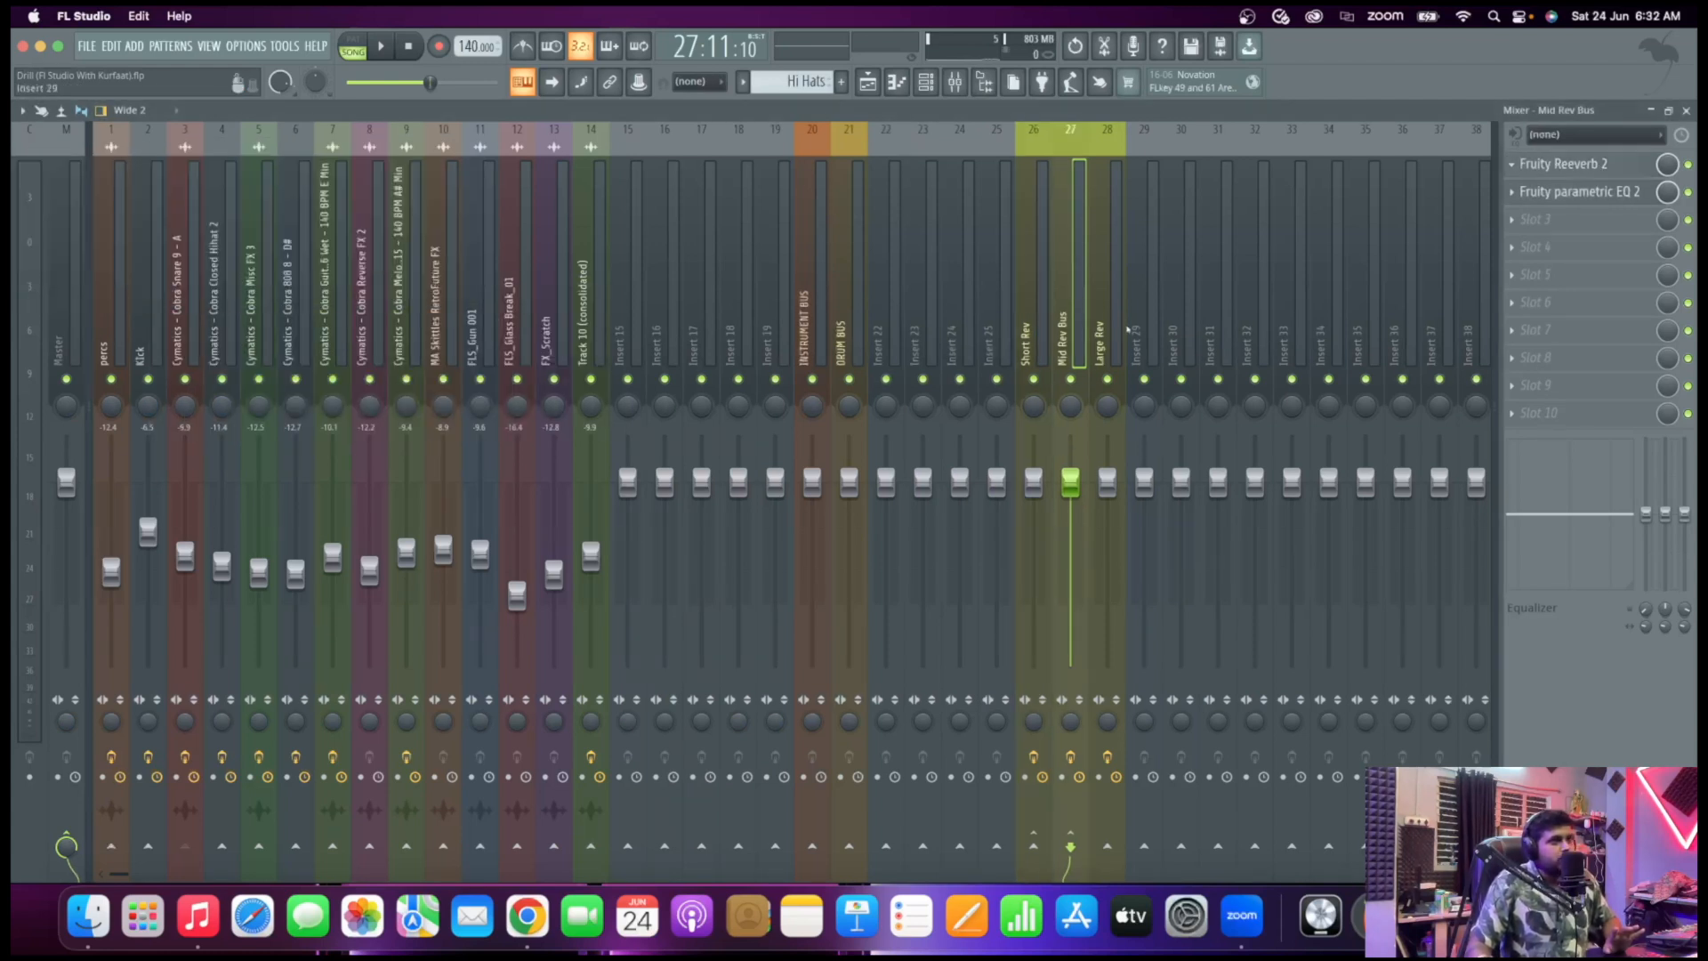
click(1100, 337)
click(1597, 164)
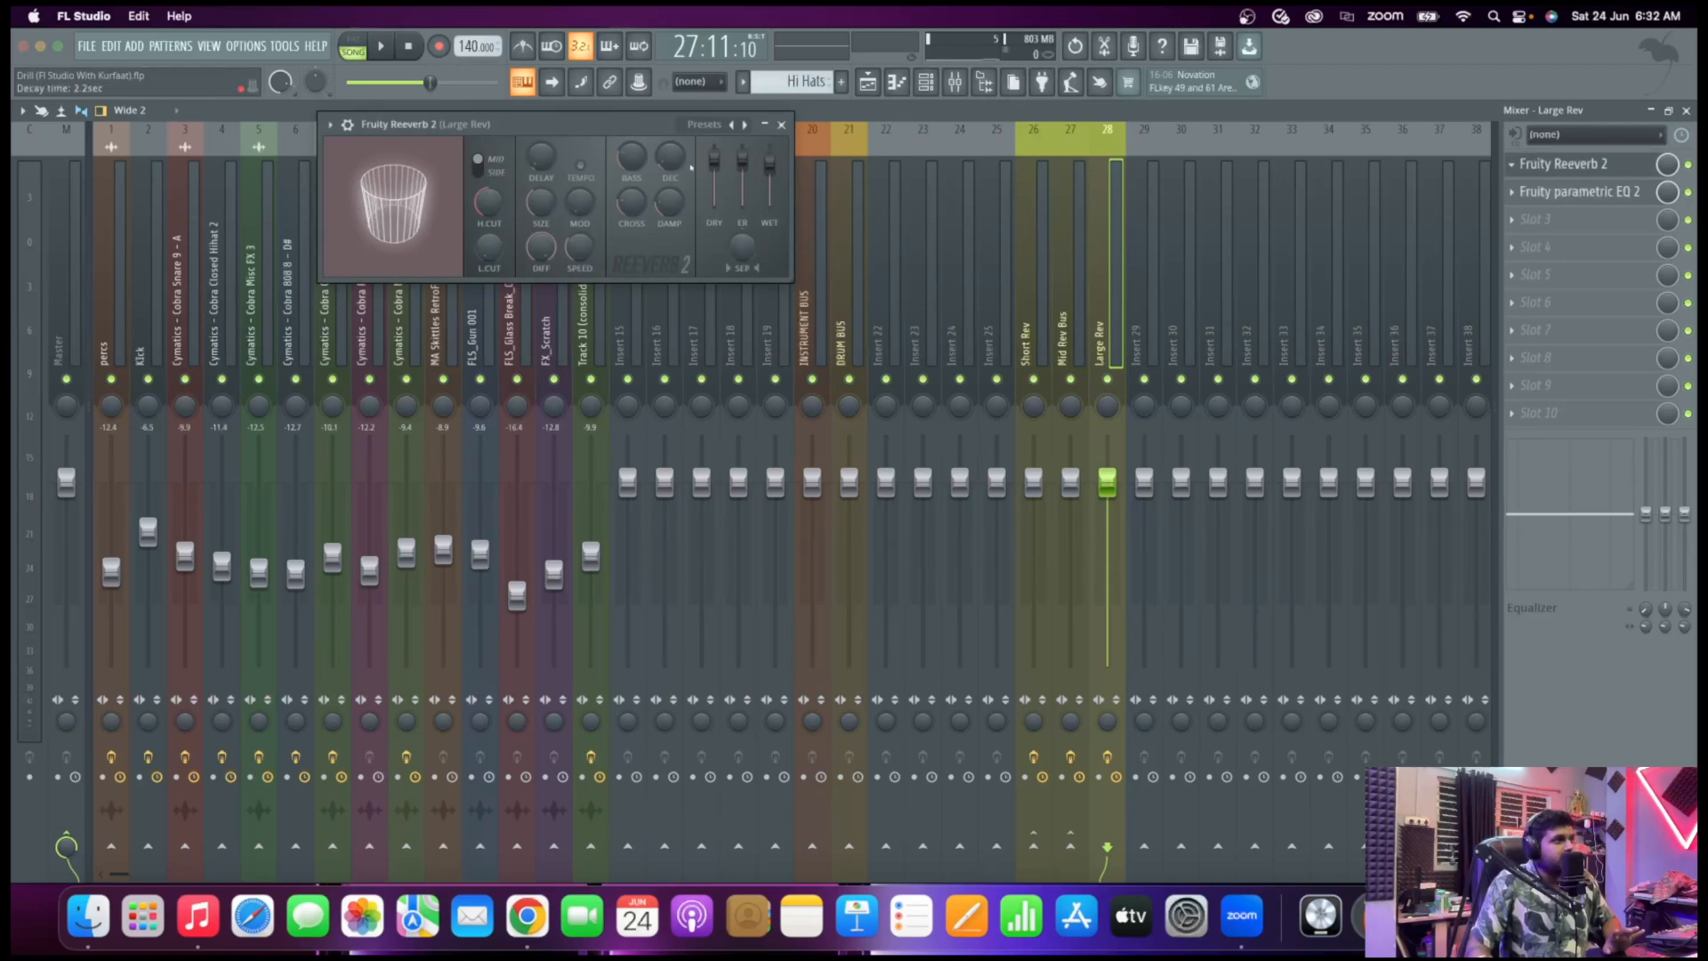
click(781, 124)
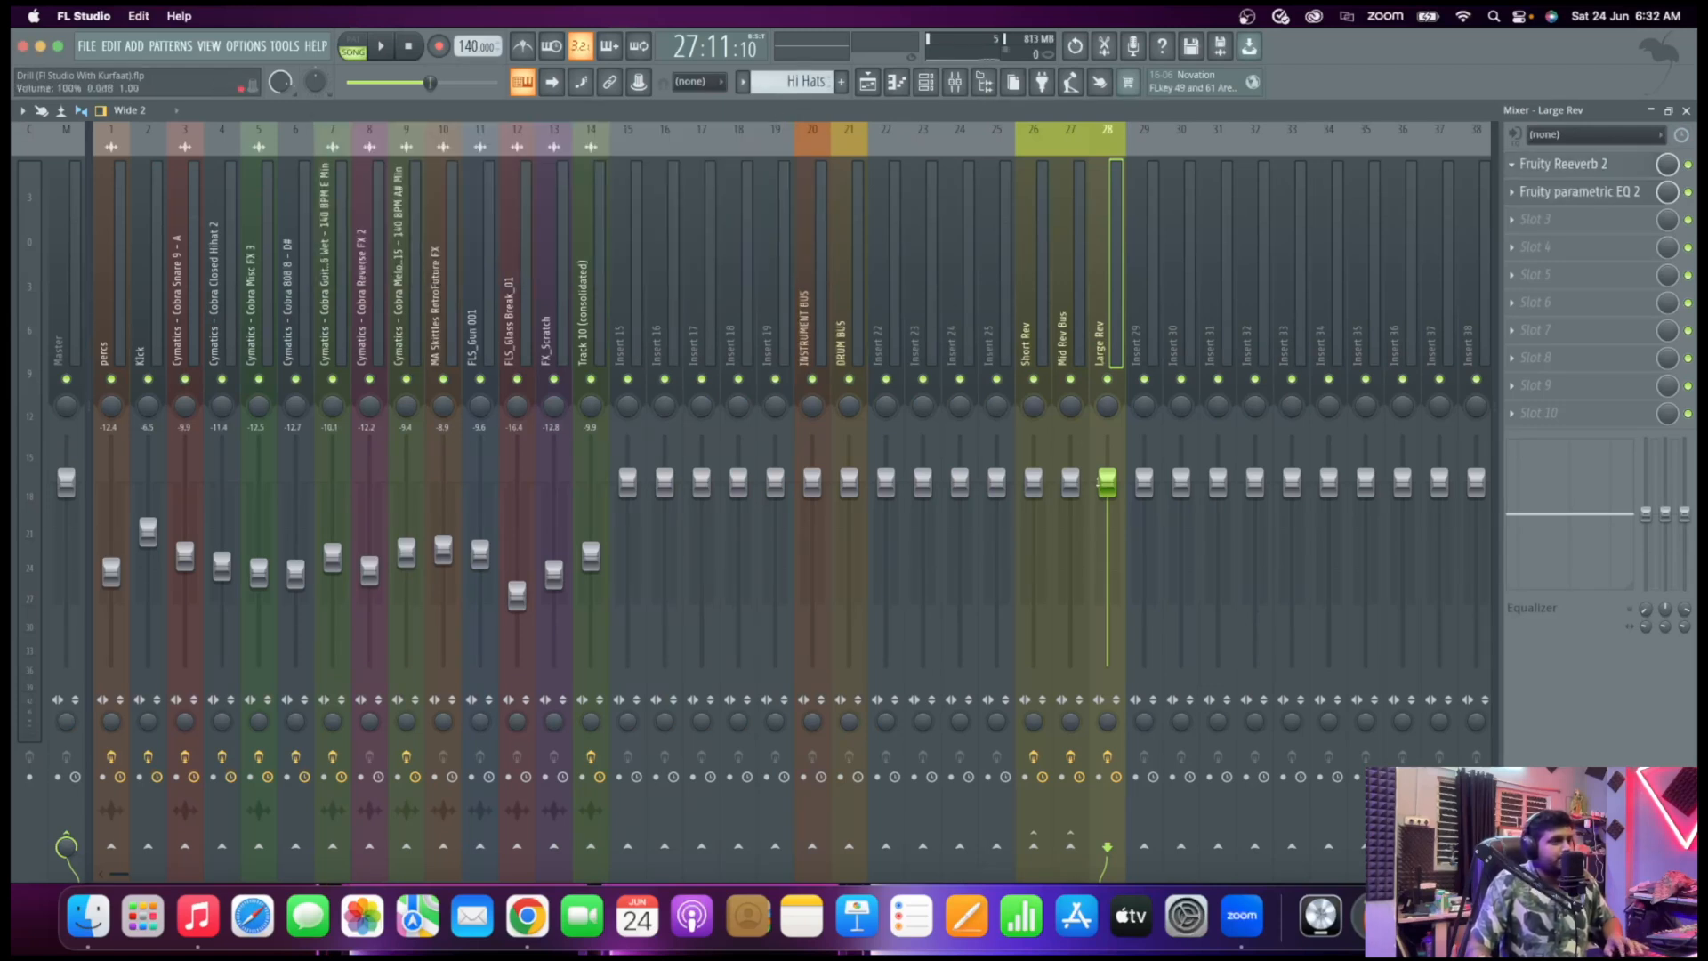
click(1036, 345)
click(1081, 344)
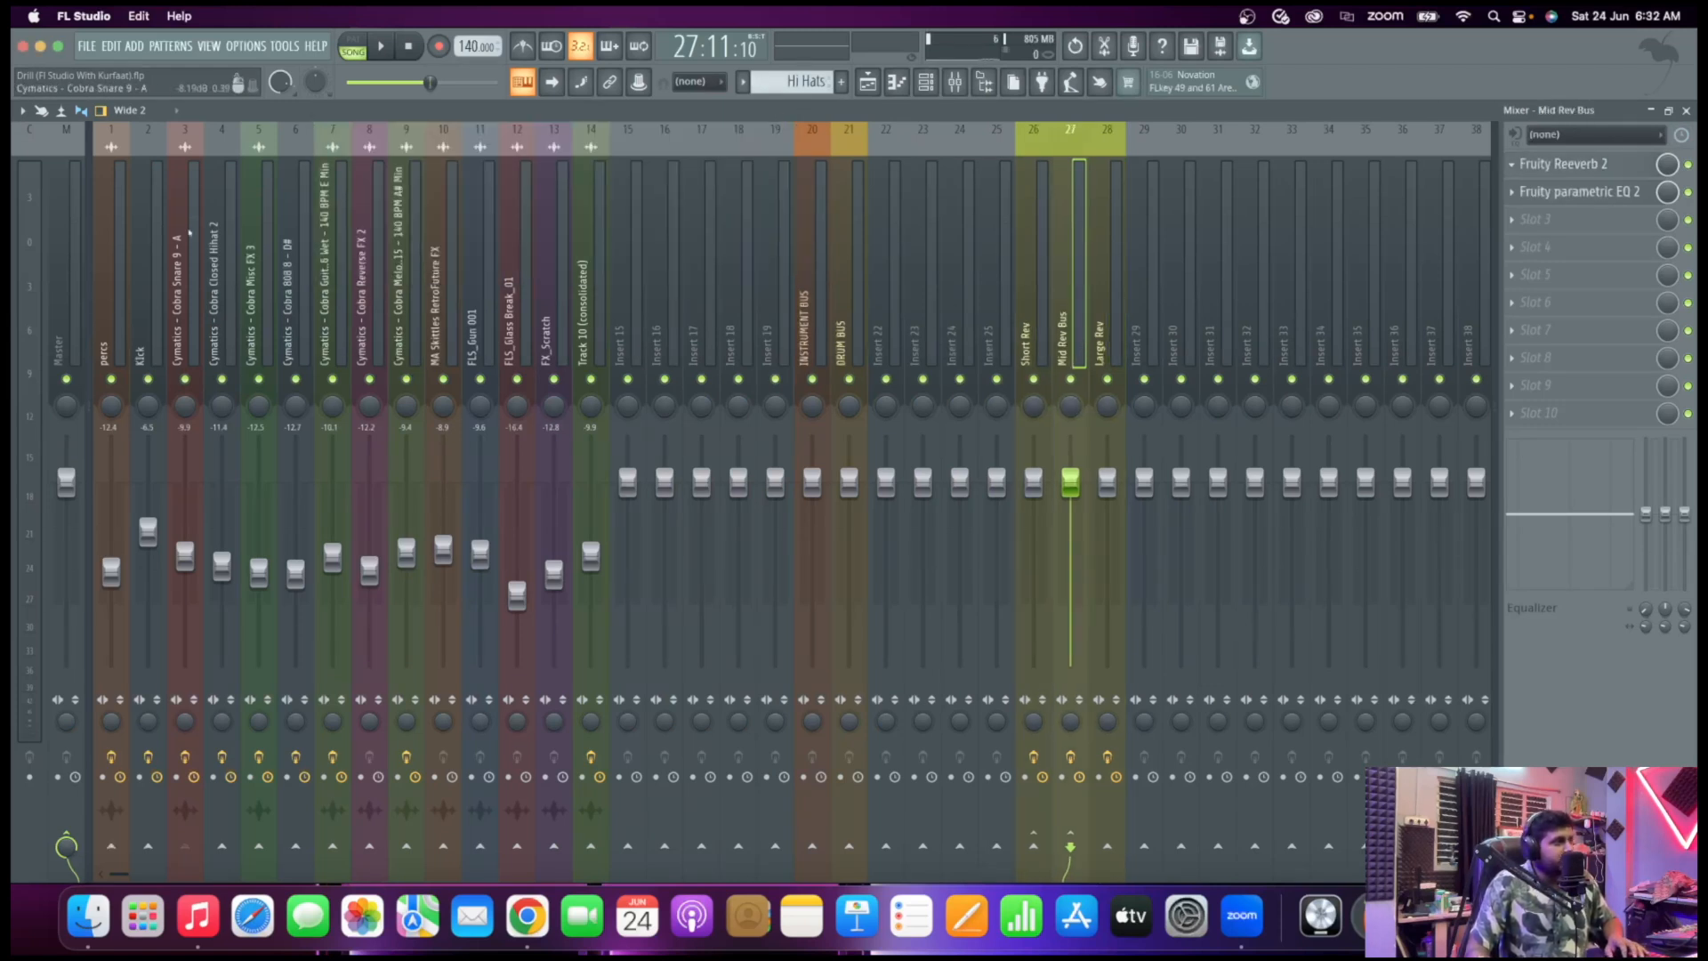
click(148, 325)
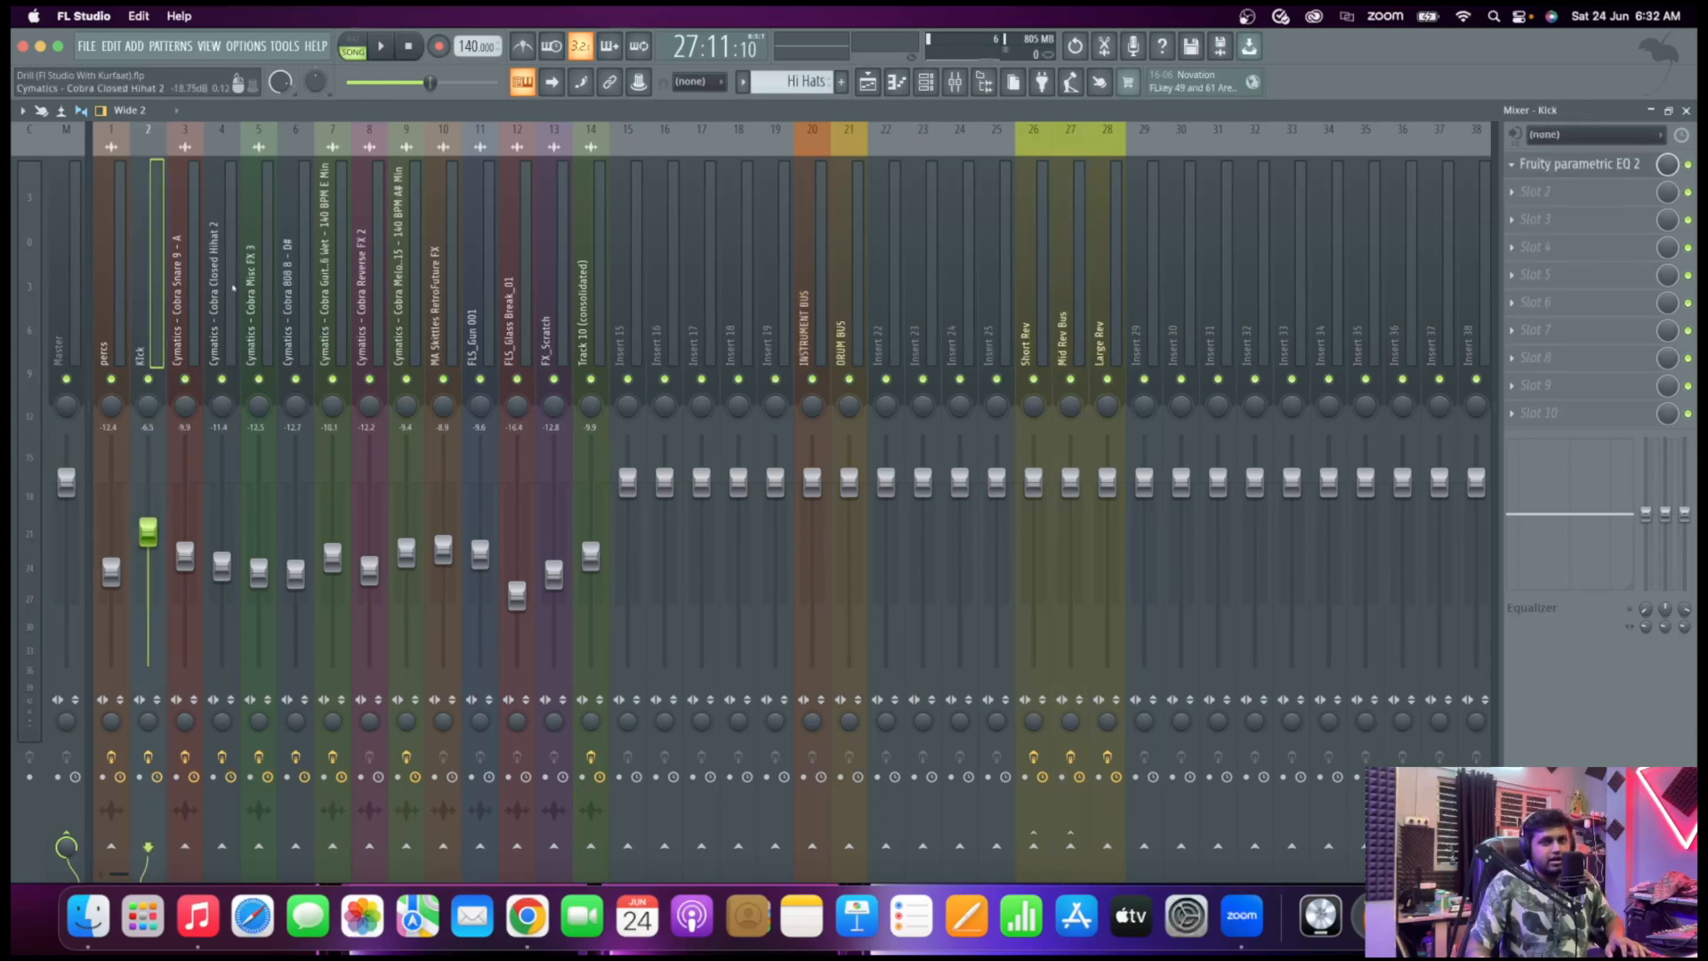
click(996, 311)
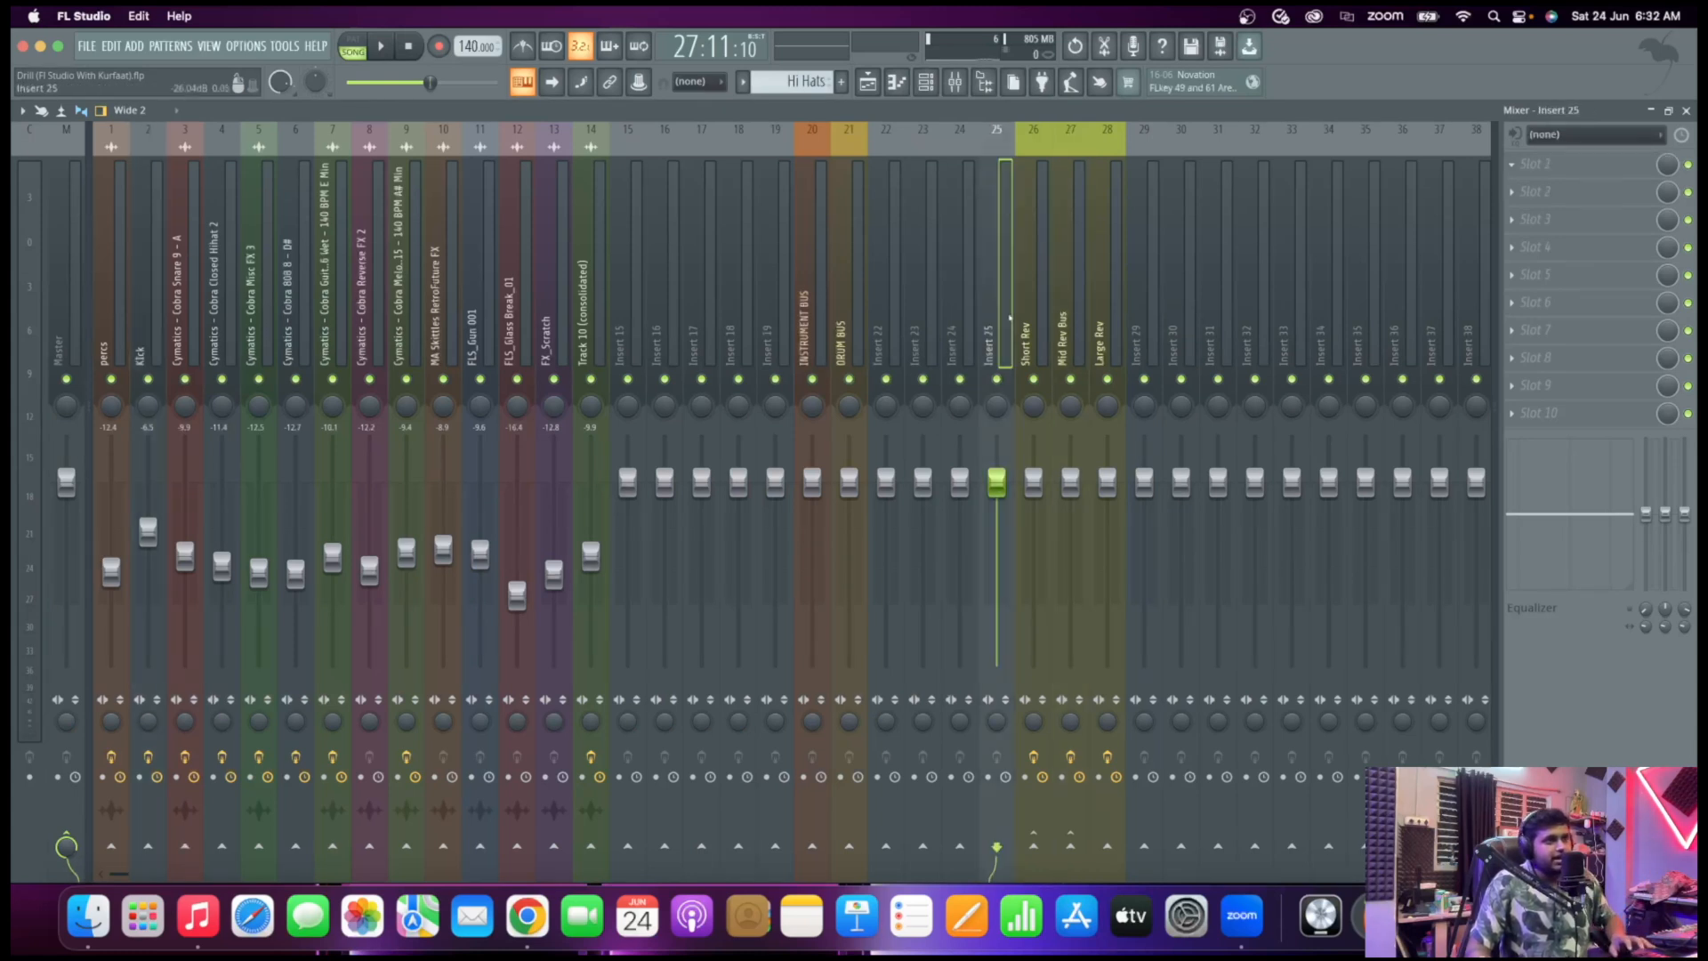
click(1047, 331)
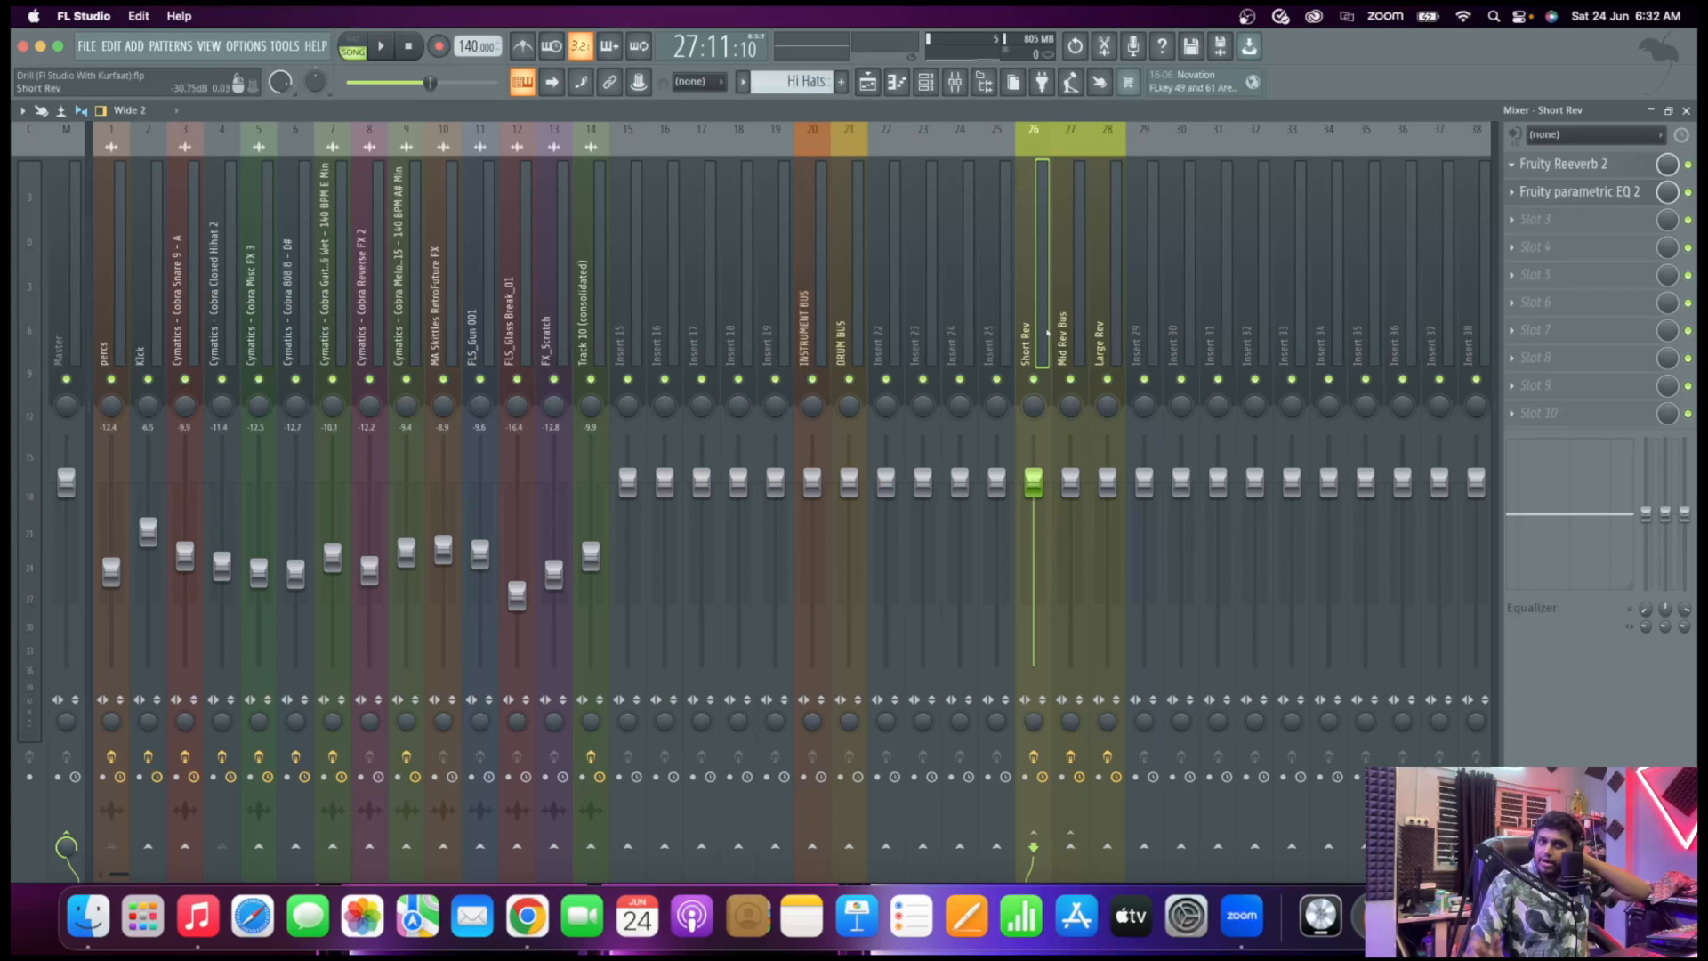
Play back the song and review the reverb routing of the percs, Kick, Cobra Snare 9 and Cobra Closed Hihat 2 tracks
click(117, 340)
key(space)
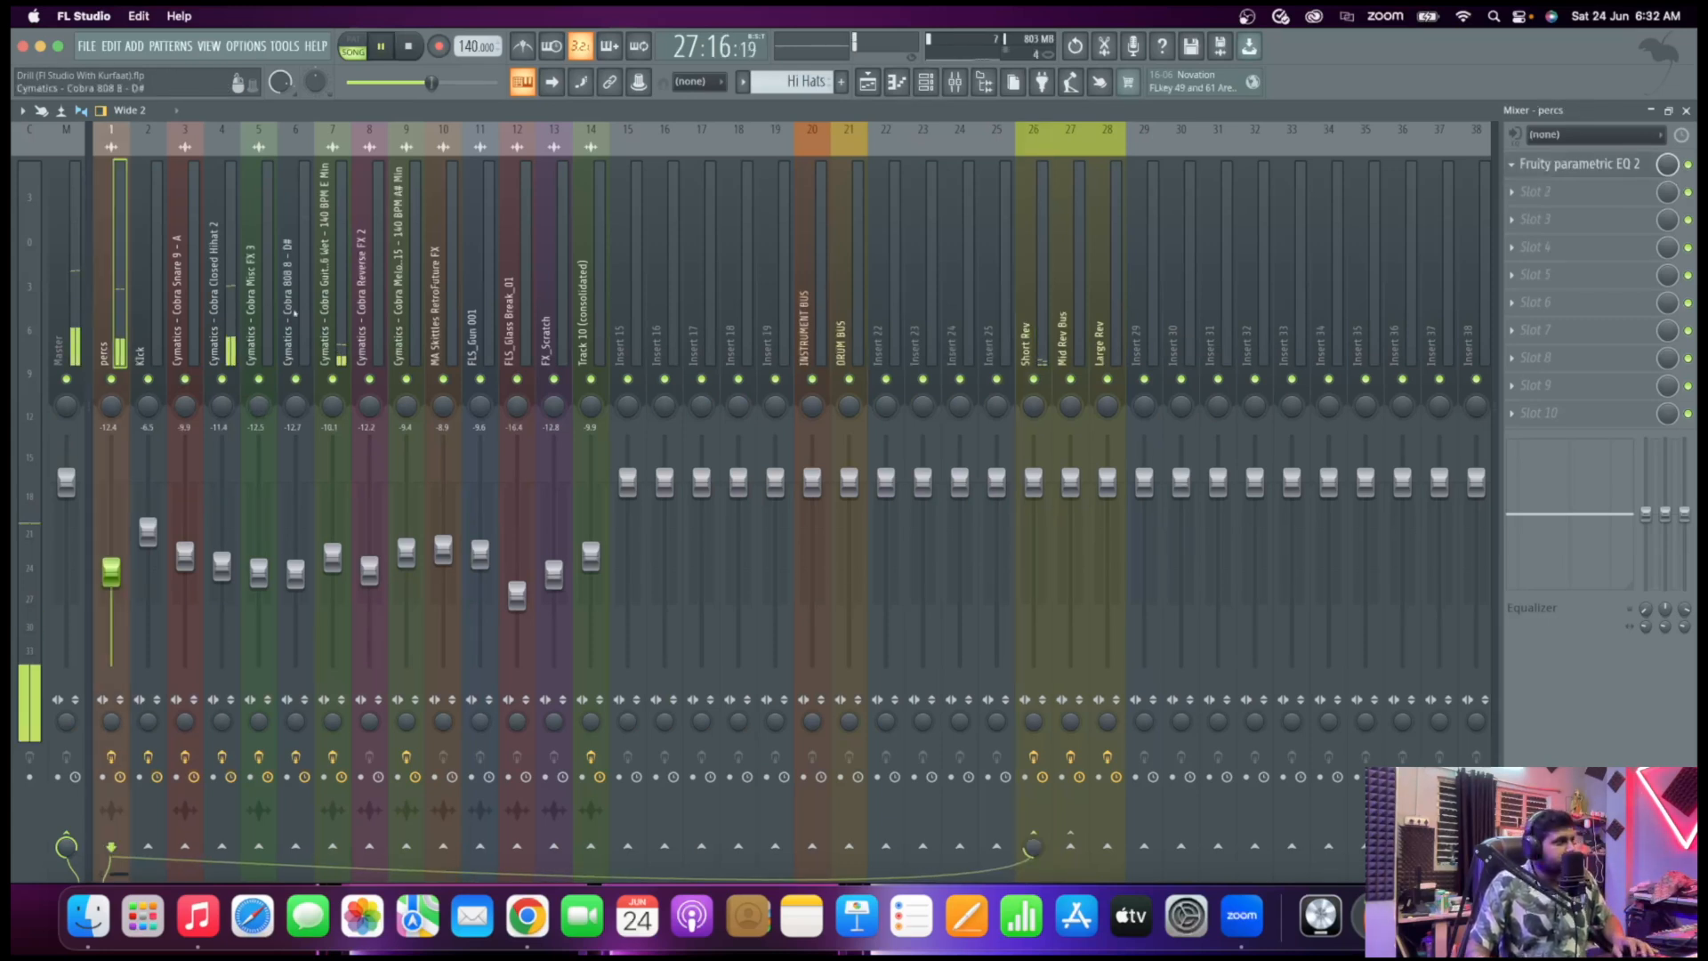
key(space)
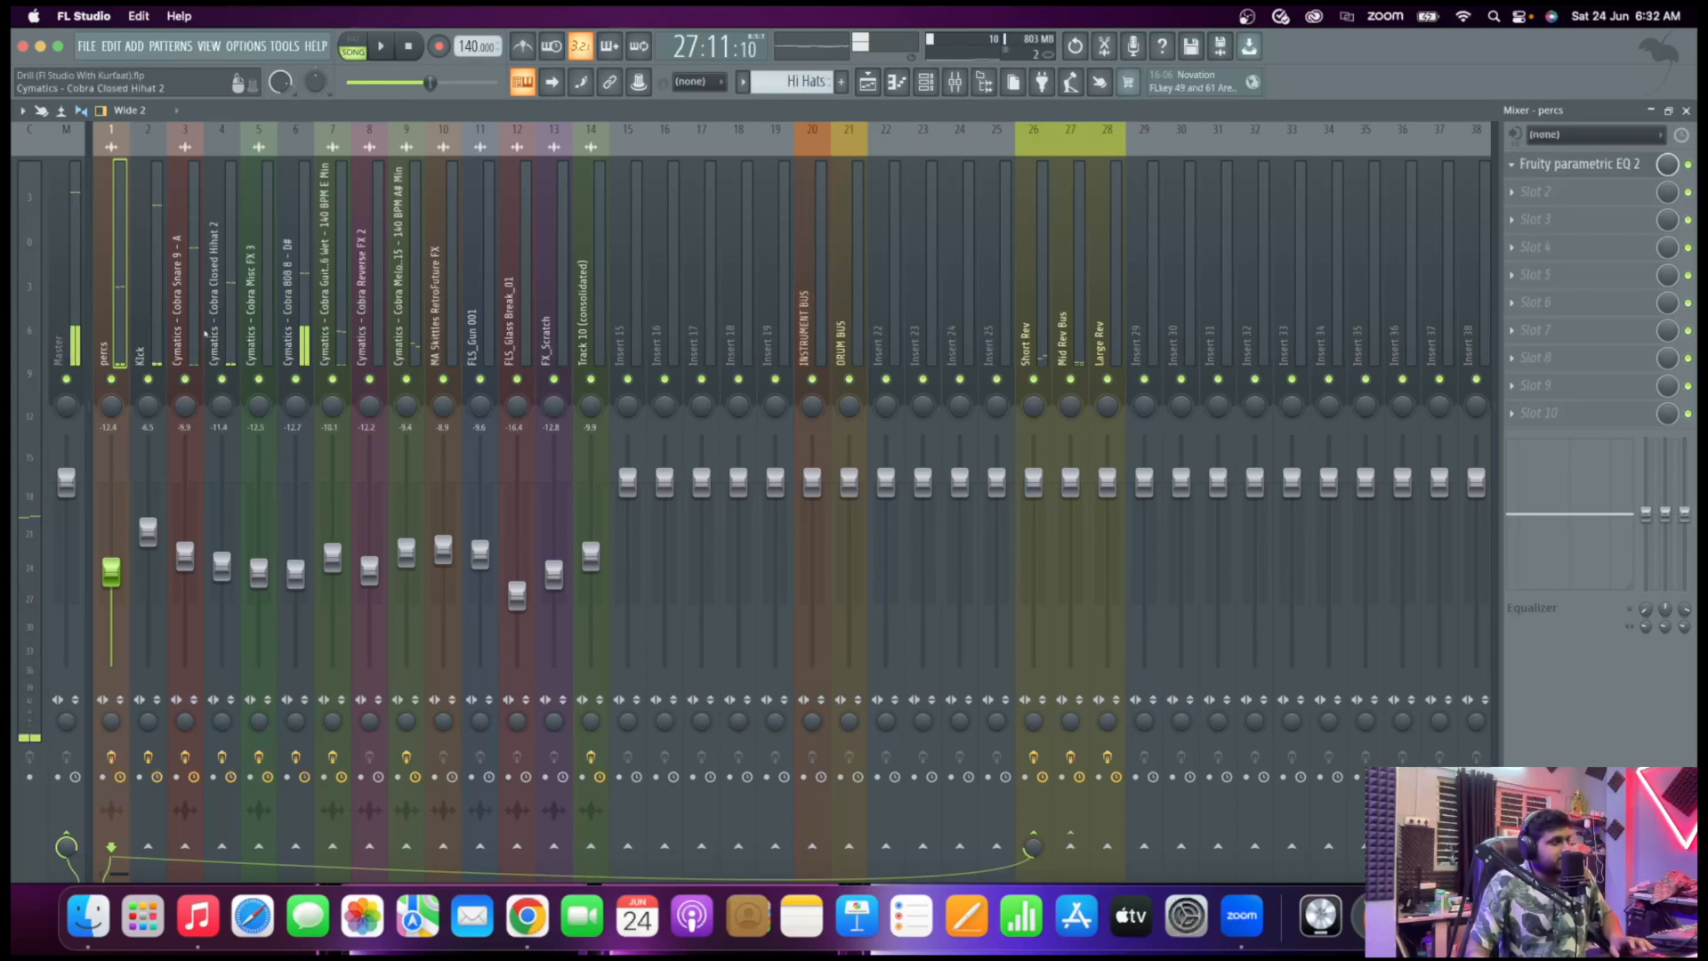
click(144, 347)
key(space)
key(space)
click(181, 341)
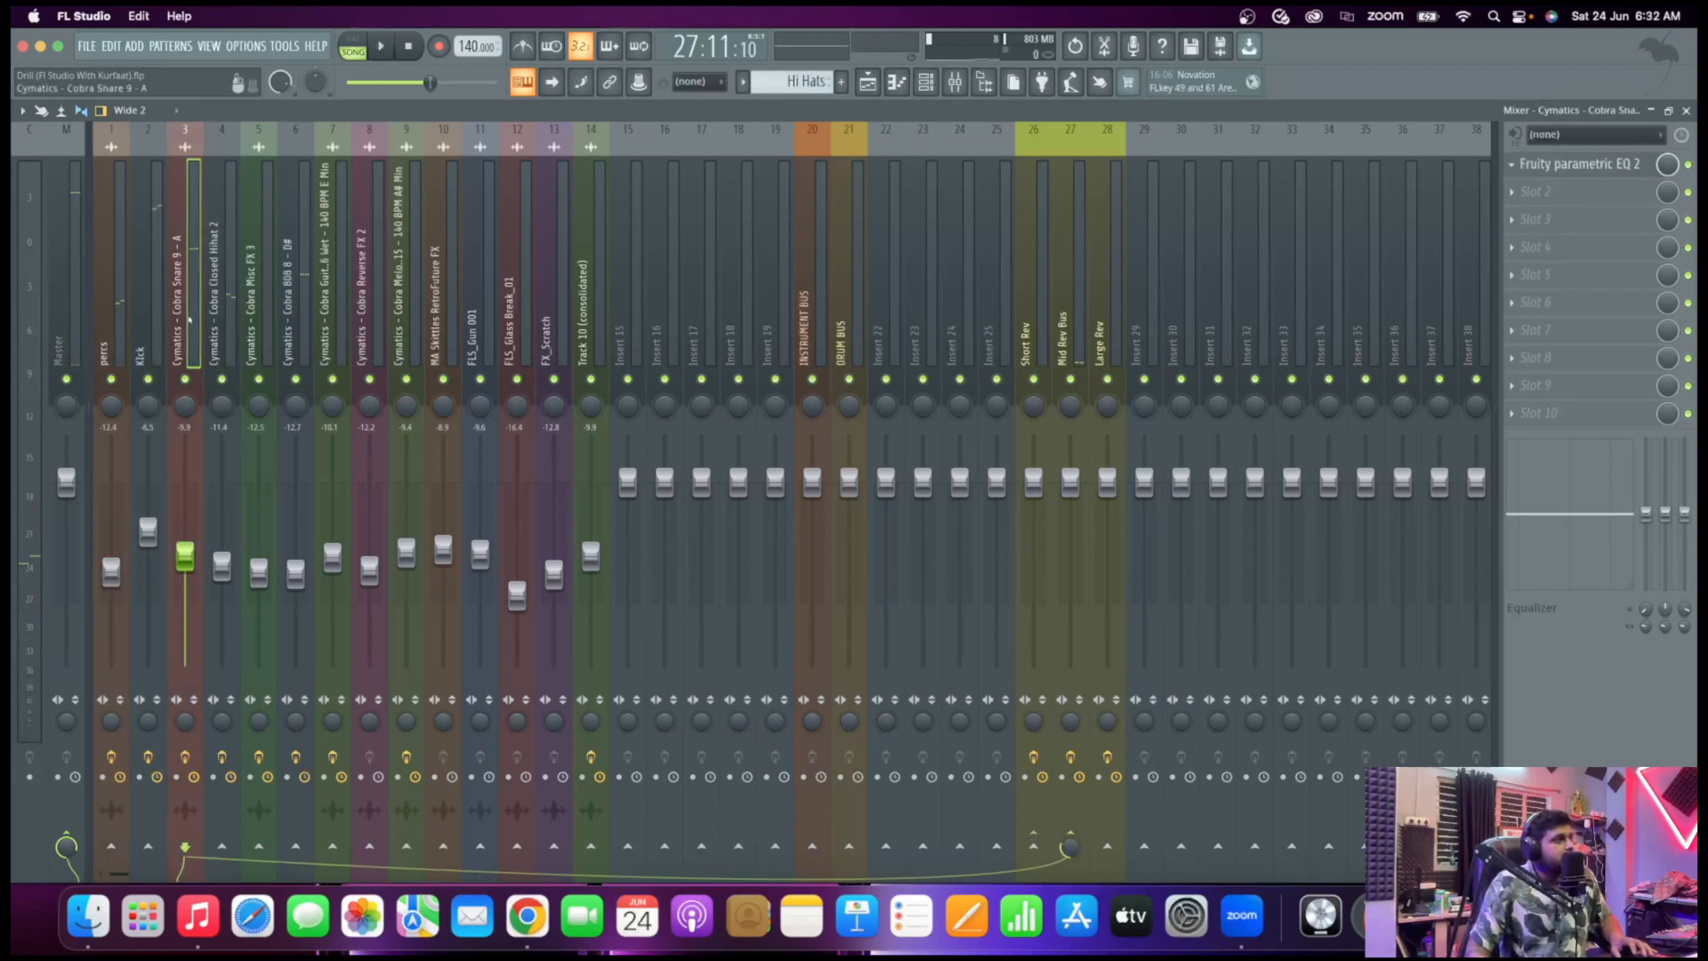
click(218, 342)
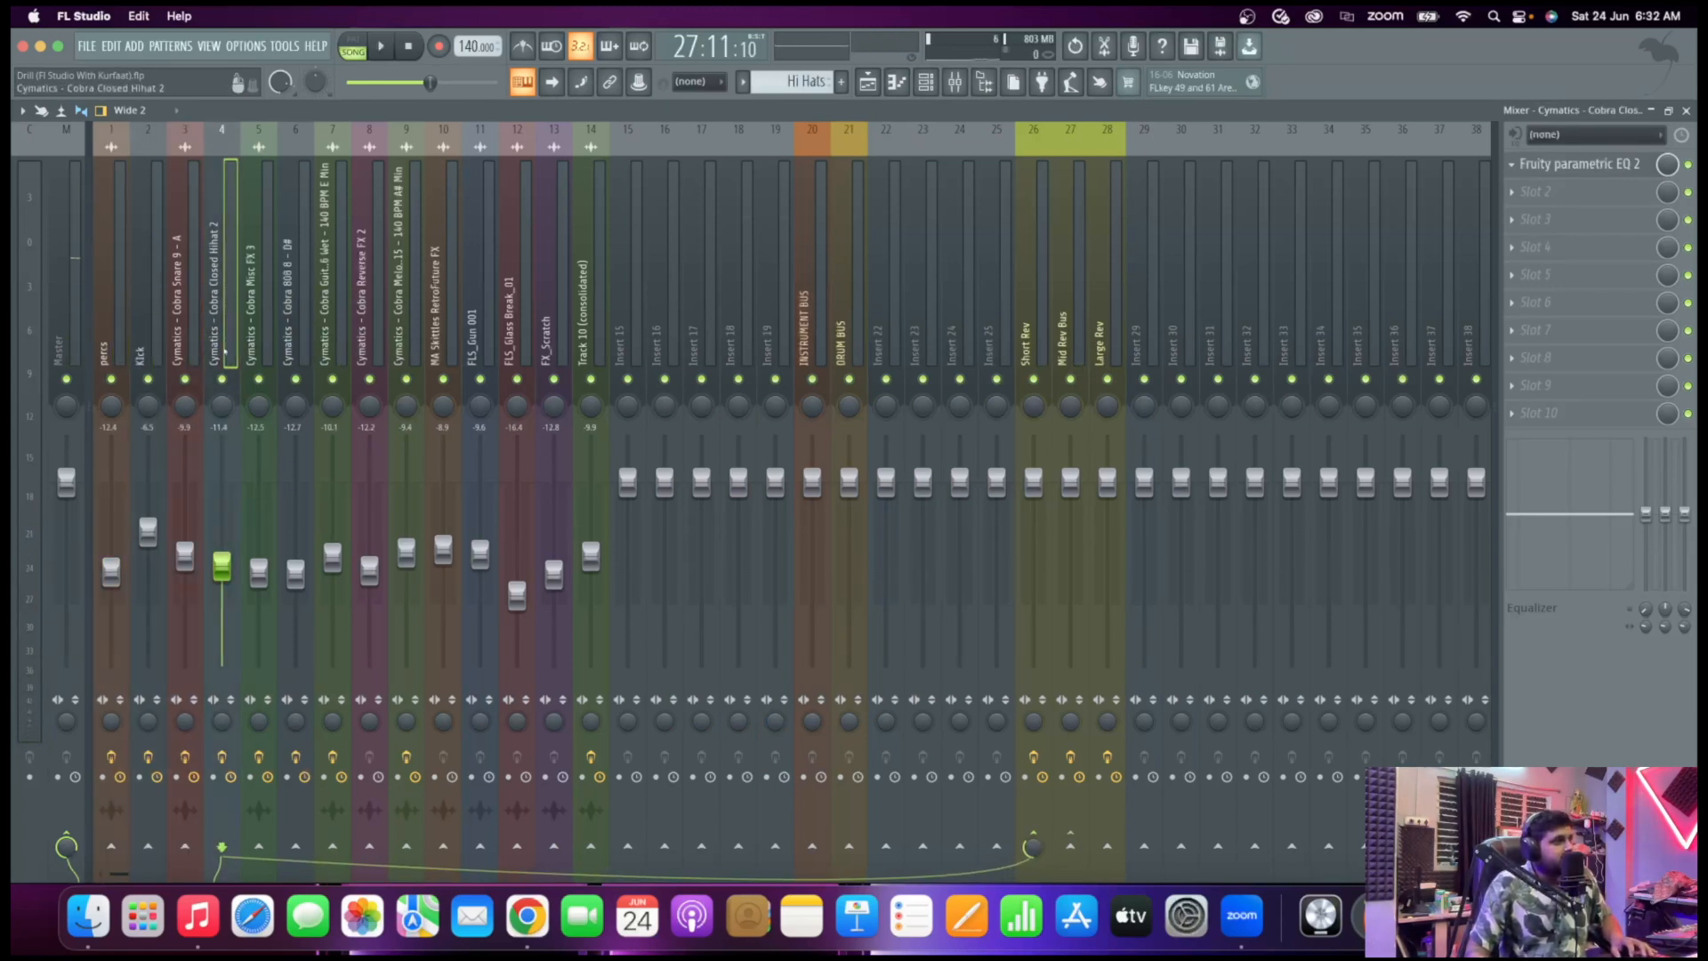
Solo the Cobra Guitar Loop 6 track briefly during playback, and send it to Mid Rev Bus
click(254, 344)
click(288, 345)
click(325, 343)
click(362, 343)
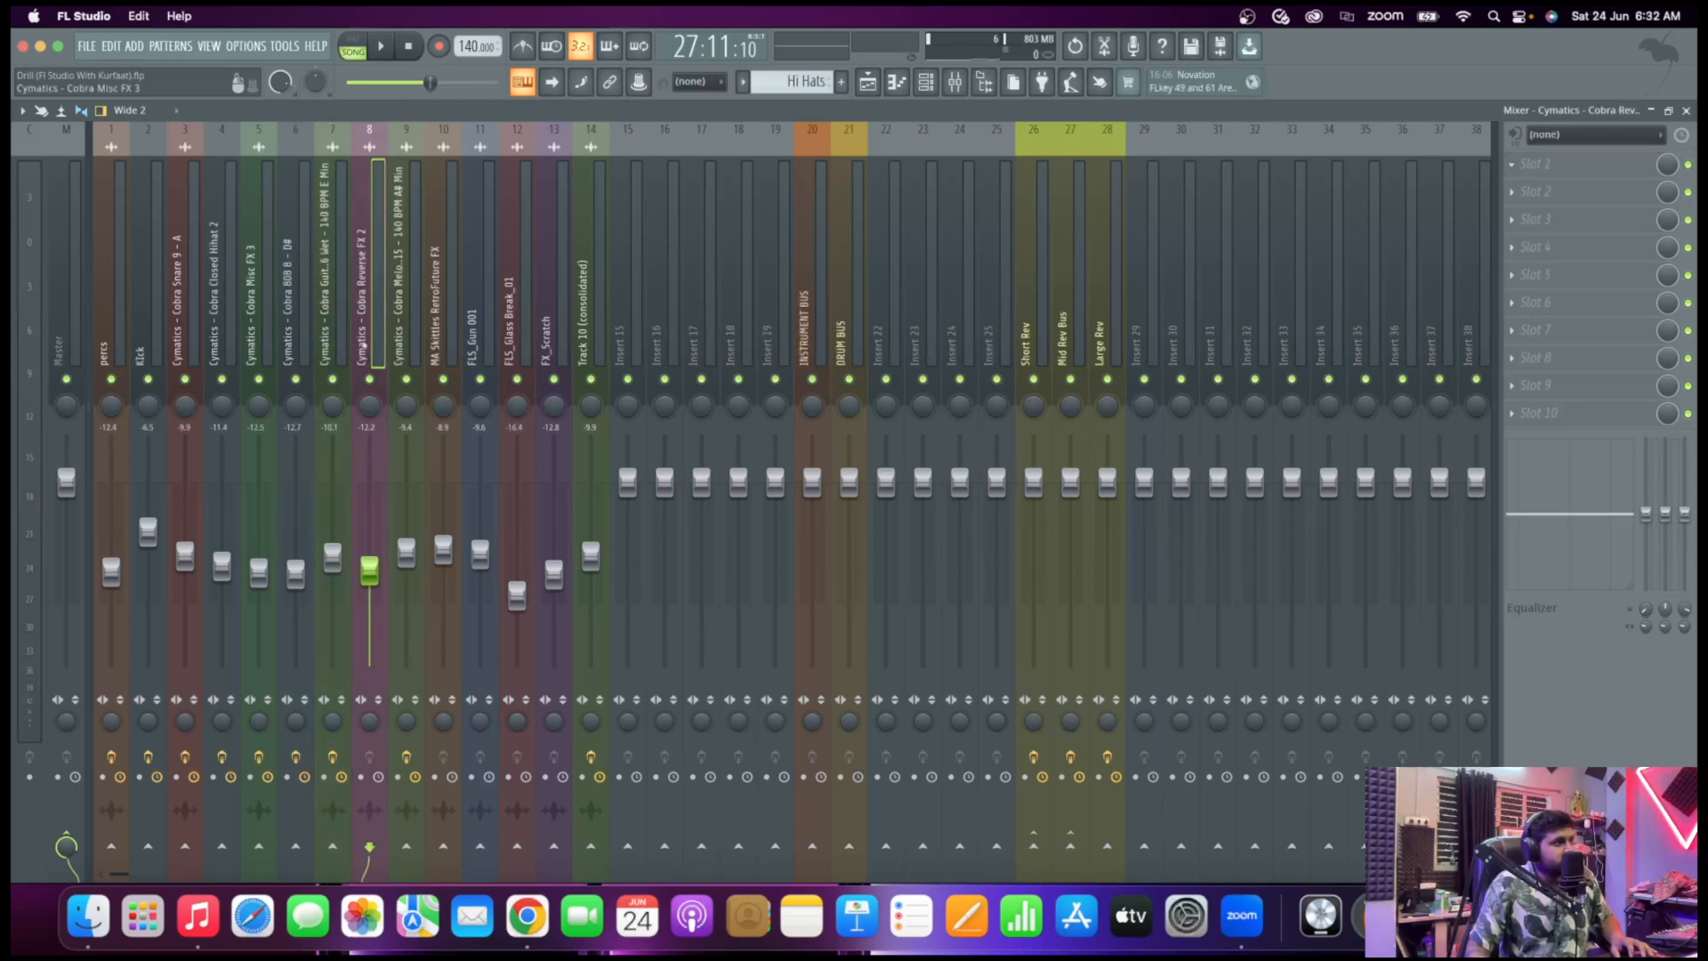
key(space)
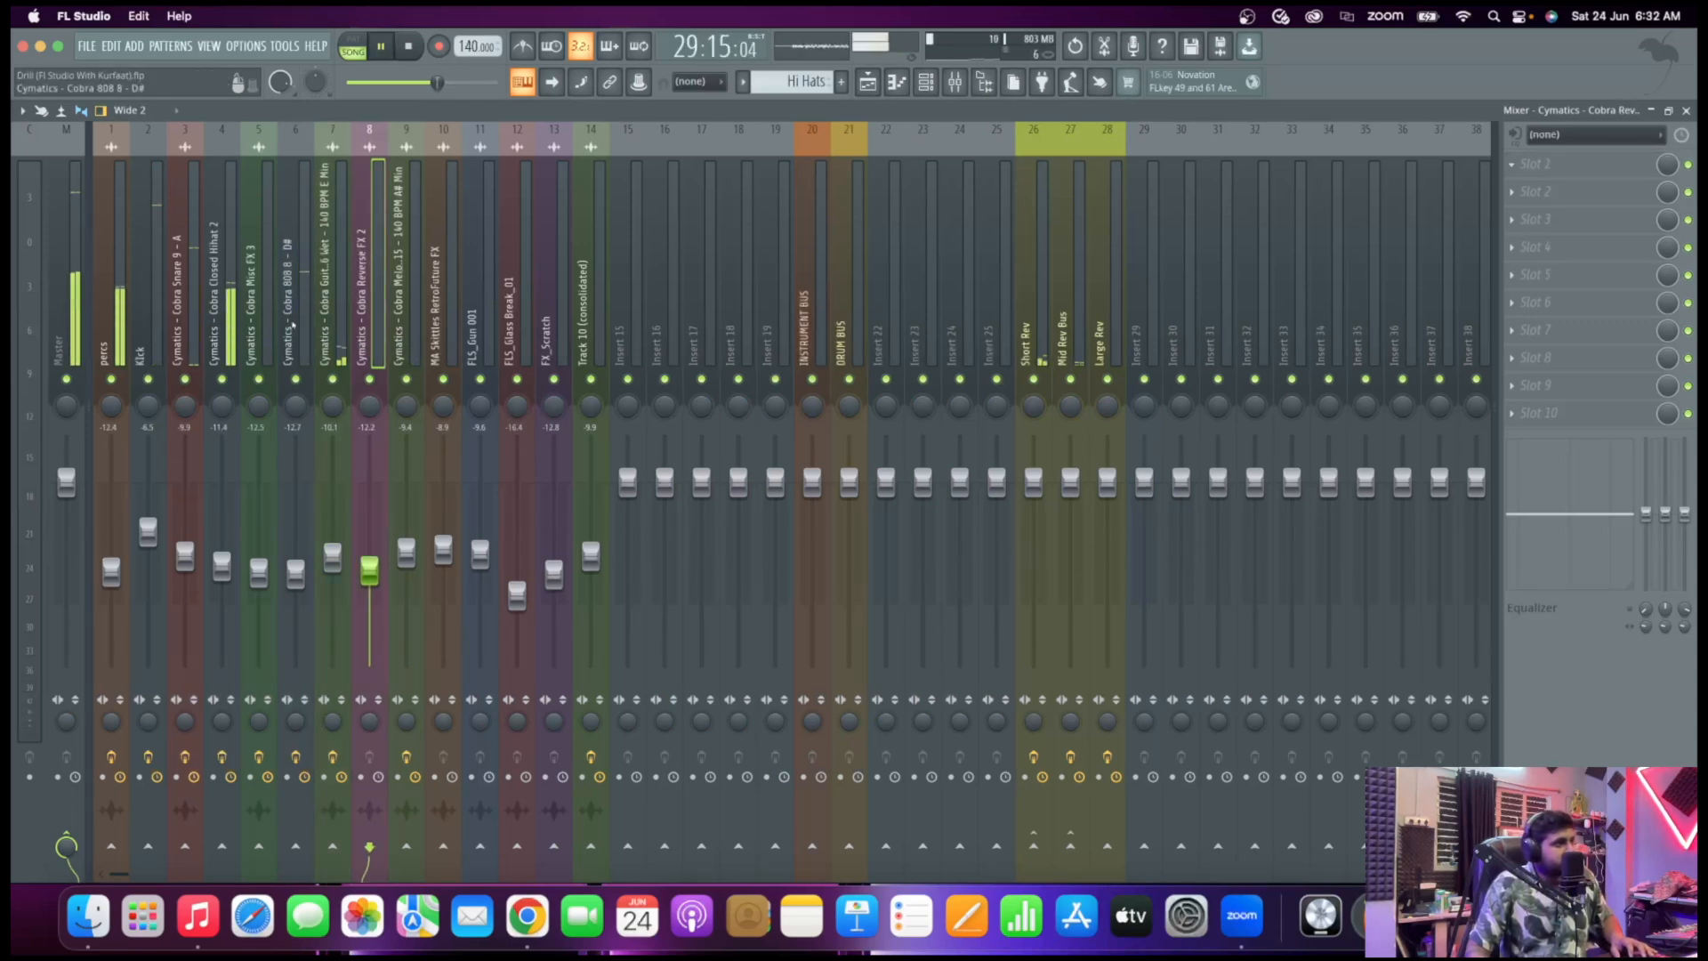
click(329, 338)
right_click(334, 379)
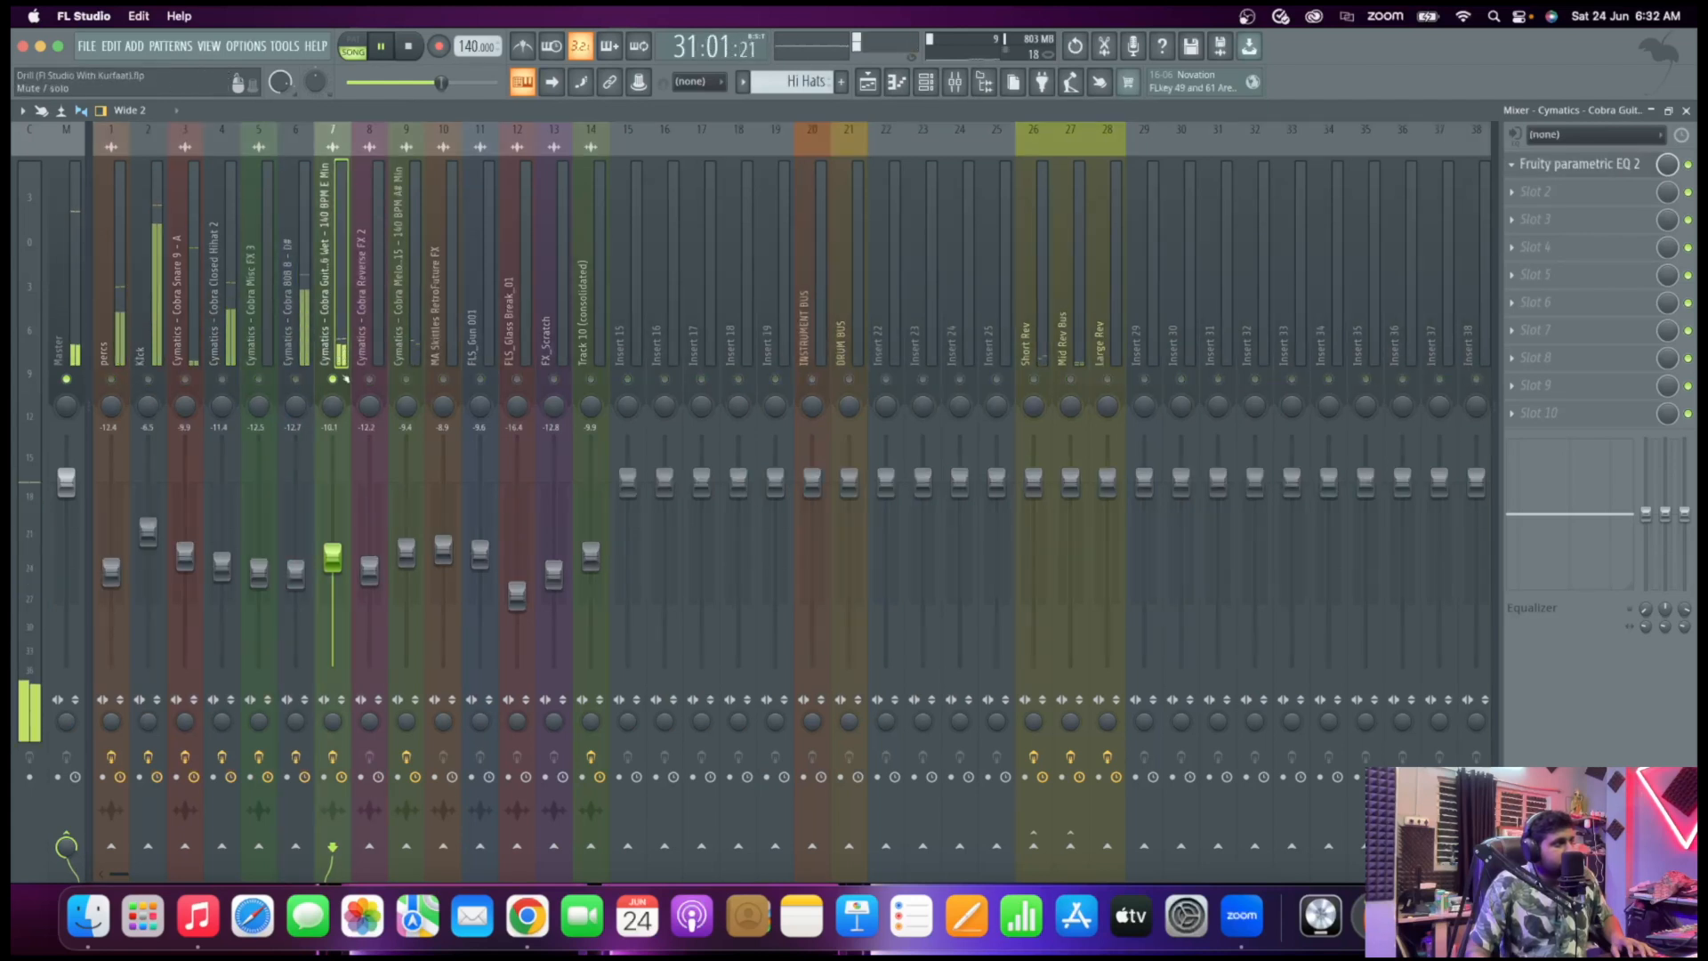
right_click(334, 379)
key(space)
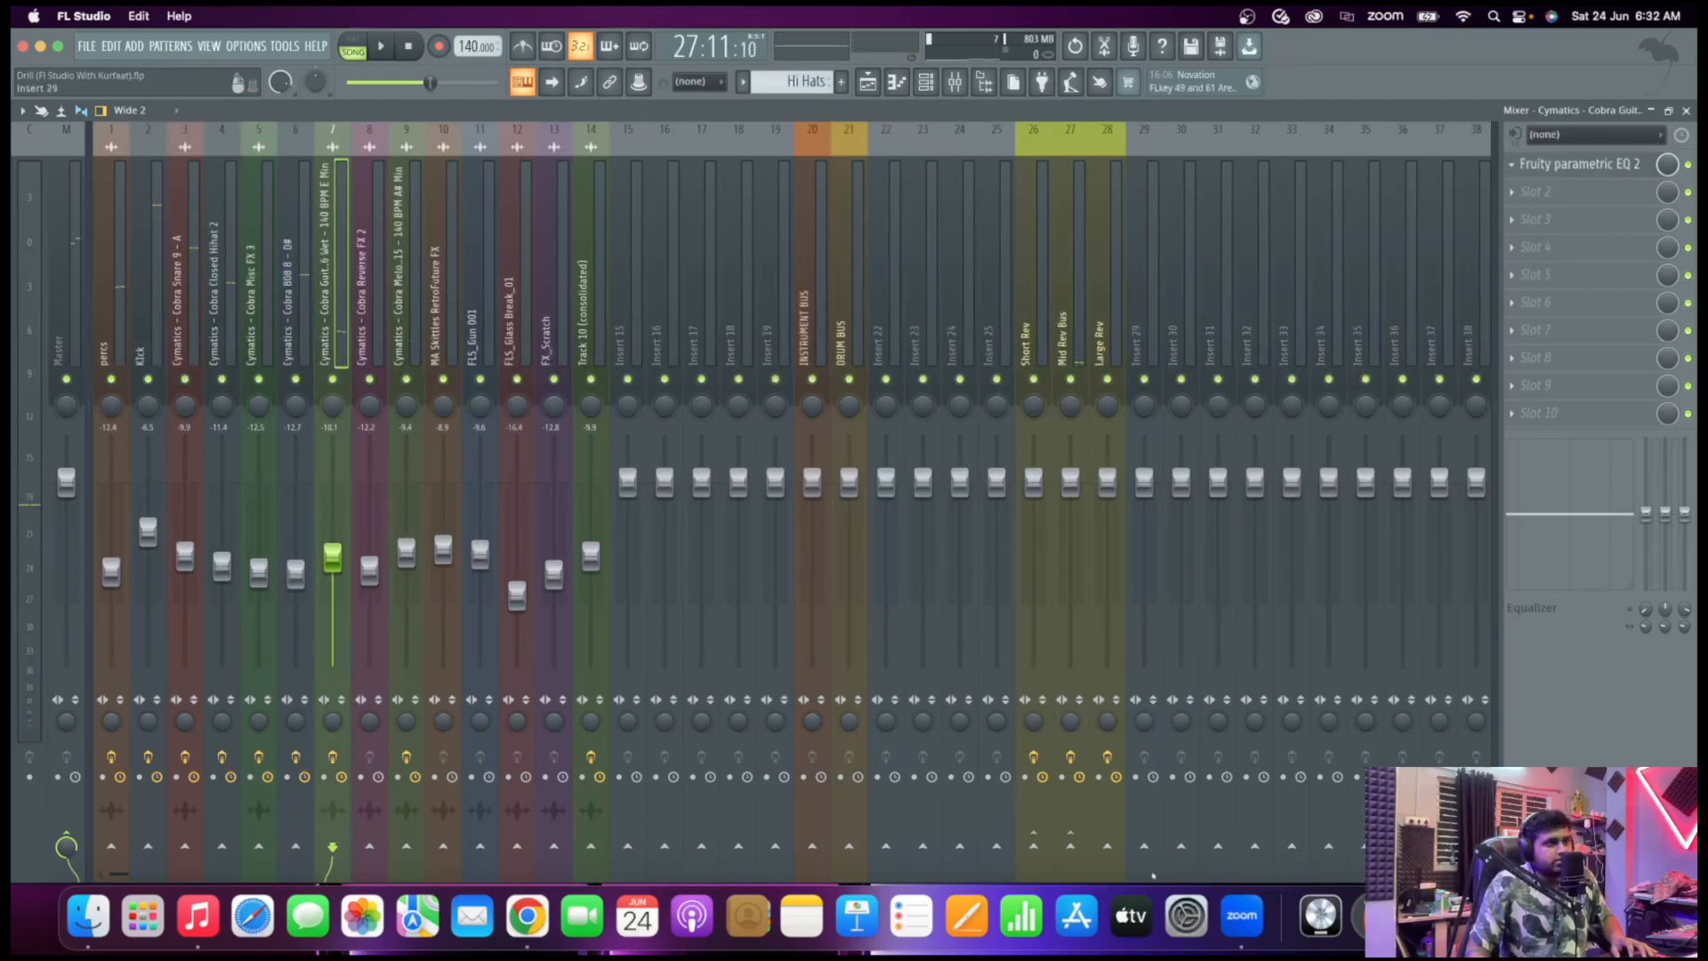
click(1070, 845)
key(space)
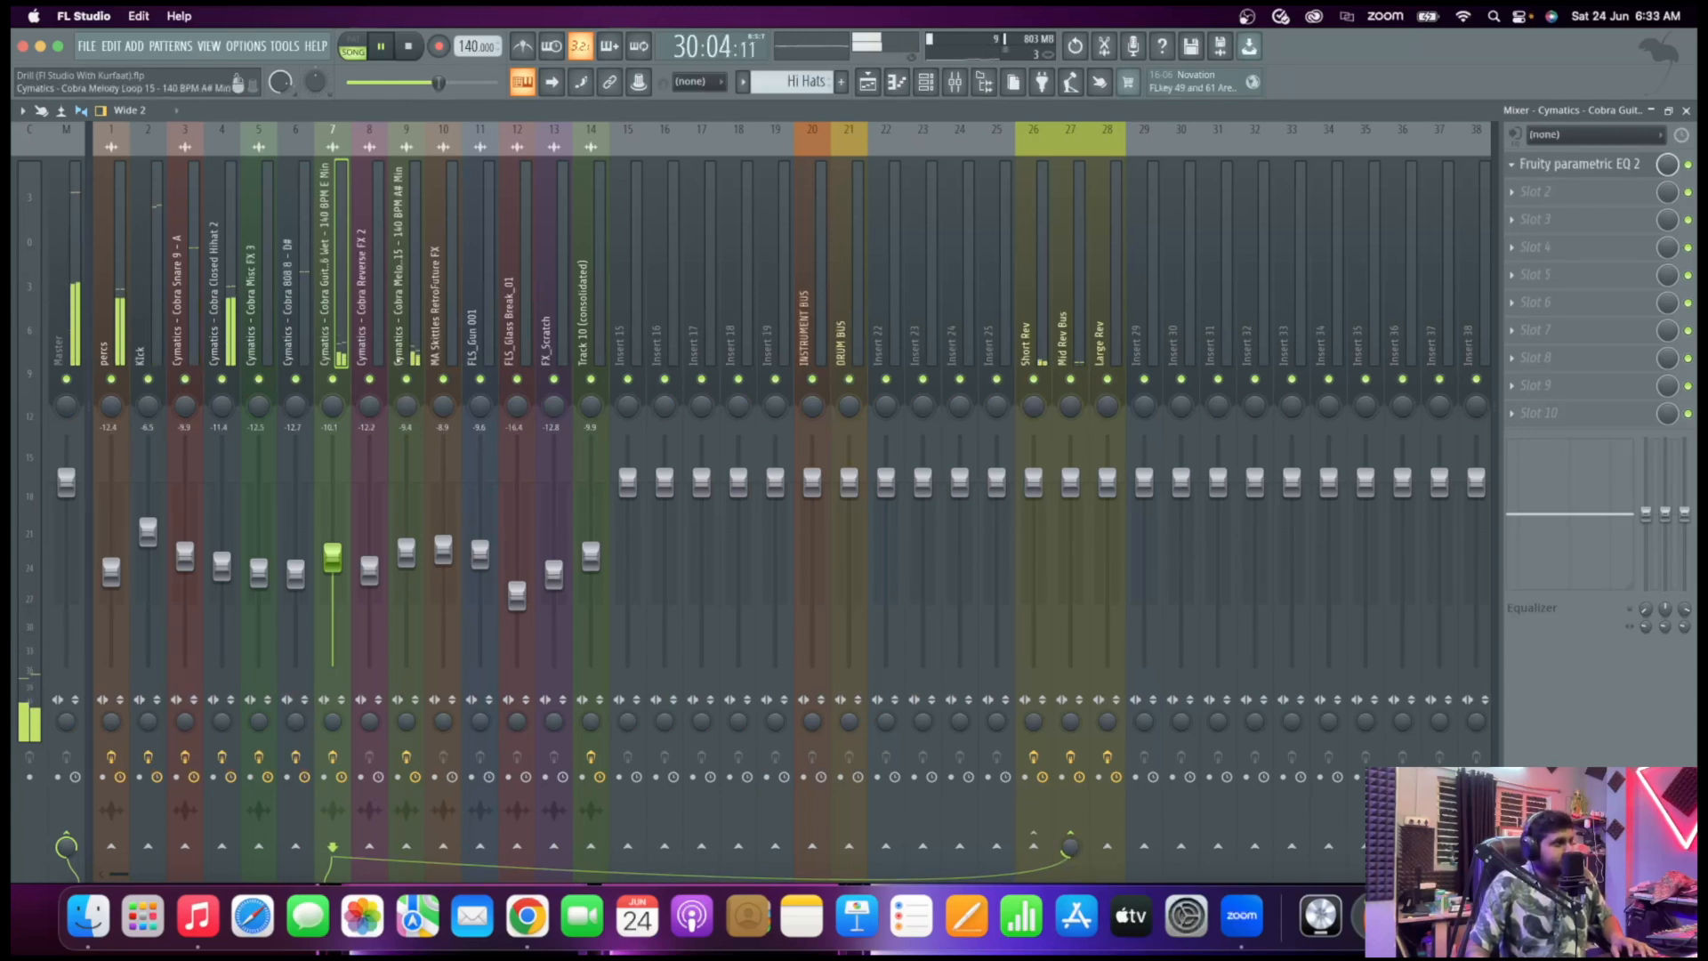
Send the Cobra Melody Loop 15 track to Large Rev and check it in playback
click(406, 353)
key(space)
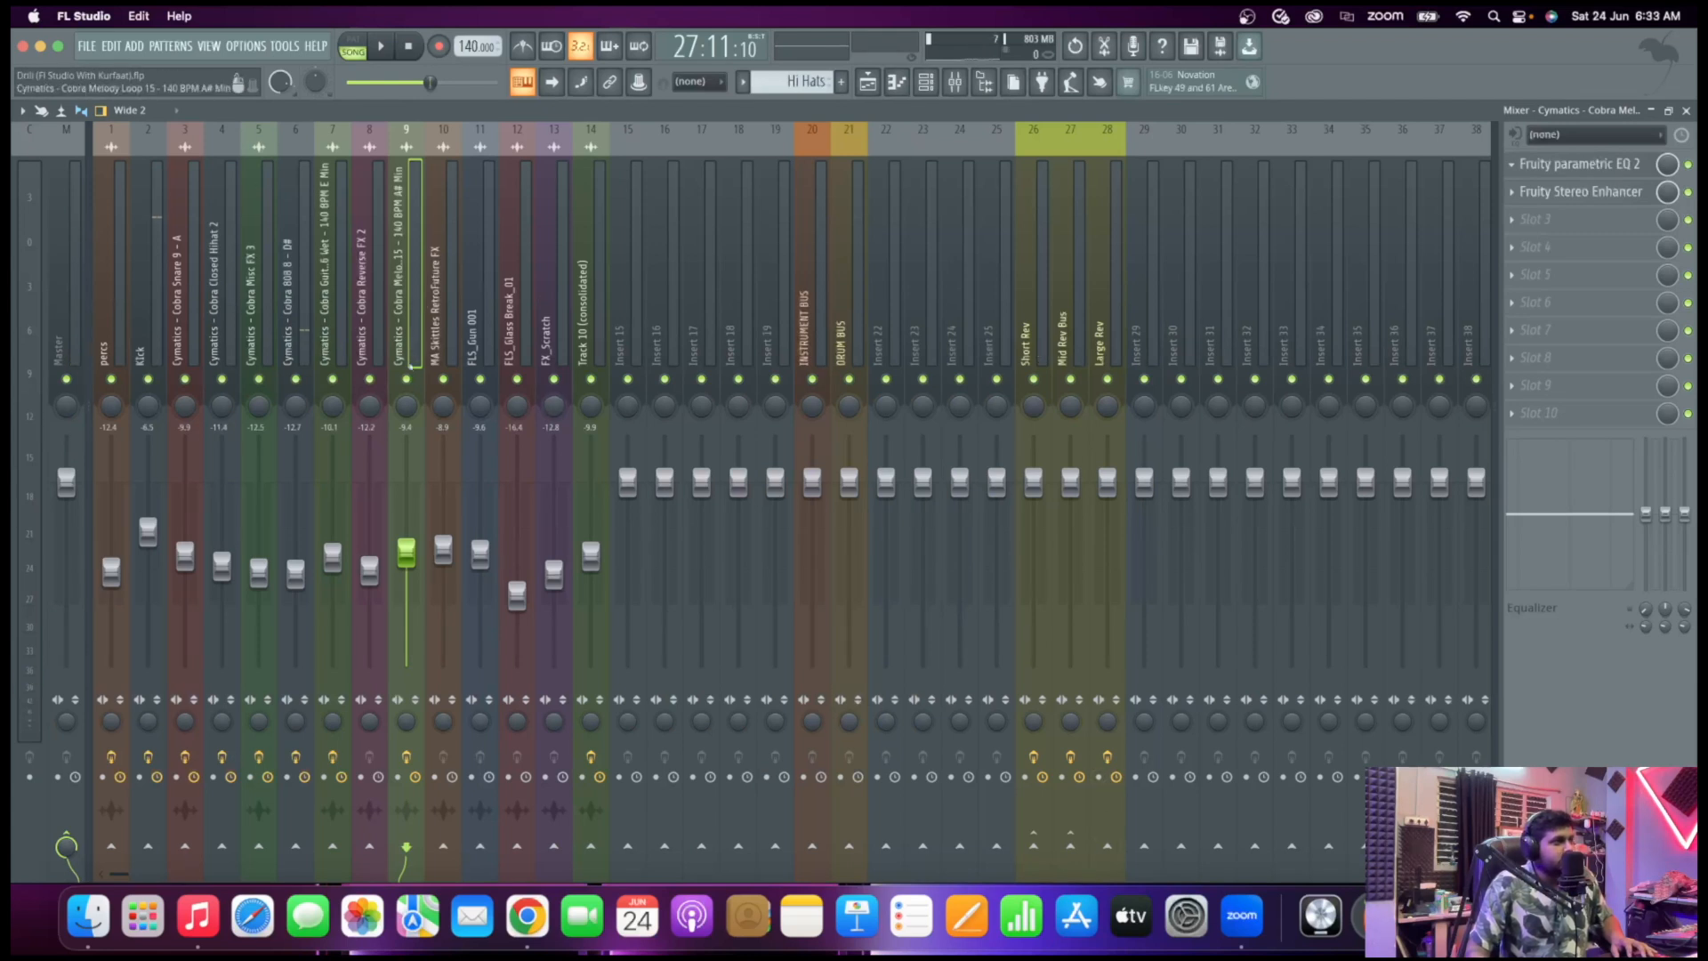
key(space)
key(space)
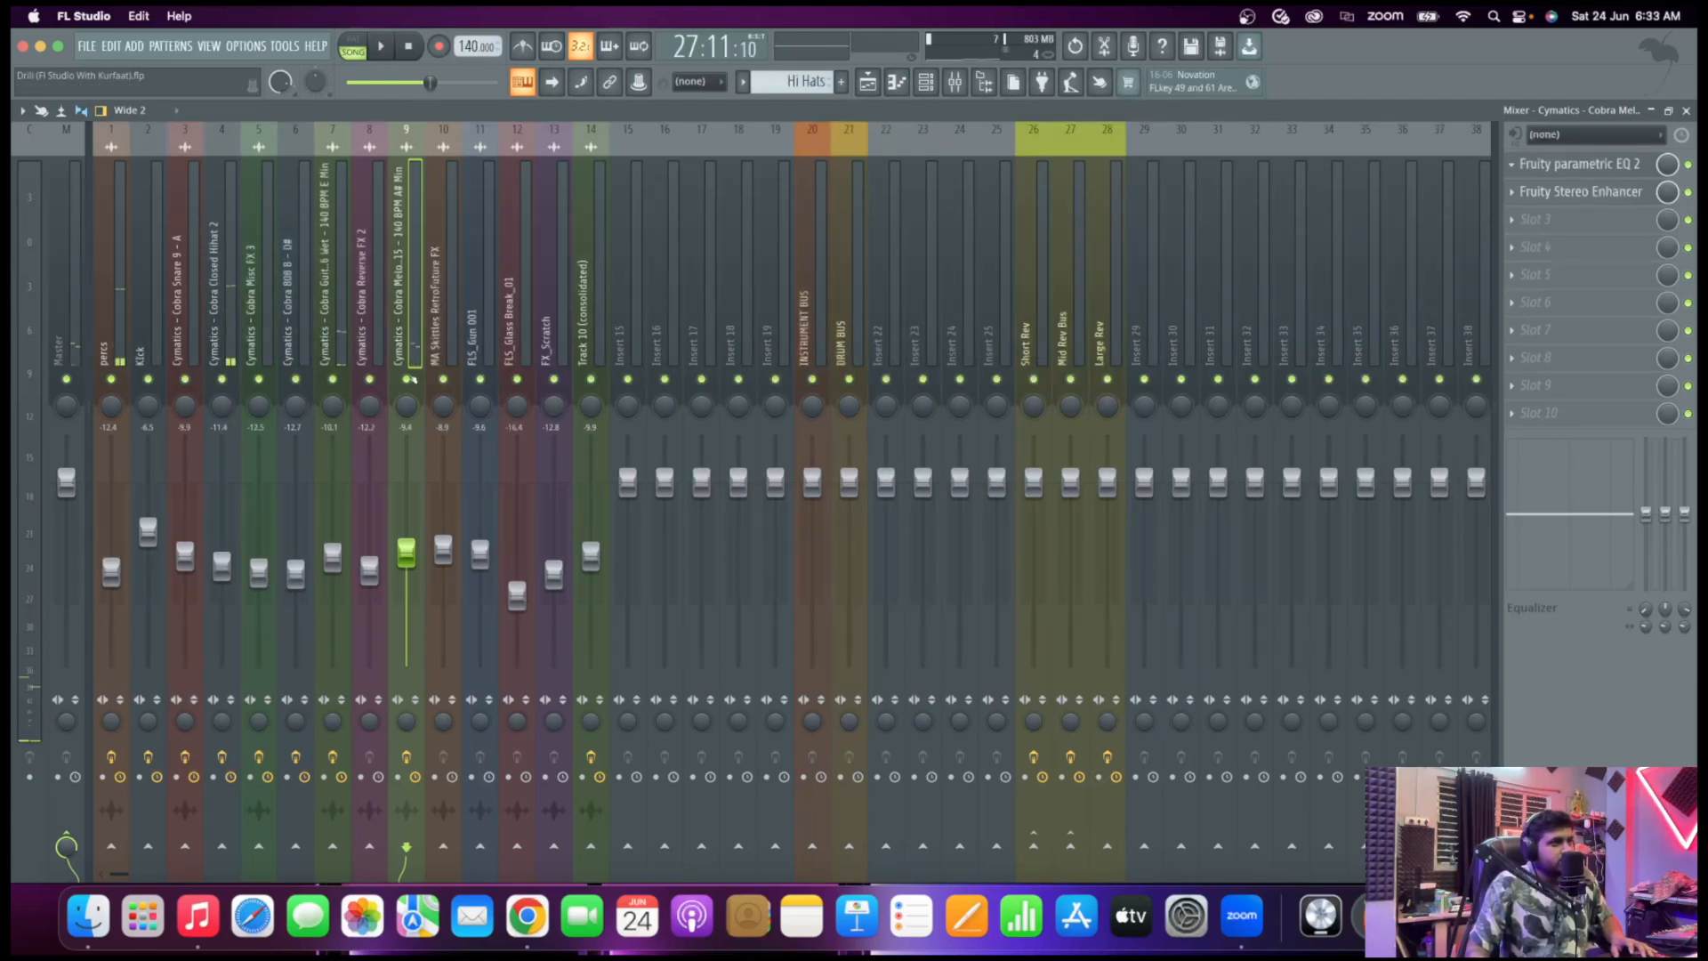
click(1108, 845)
key(space)
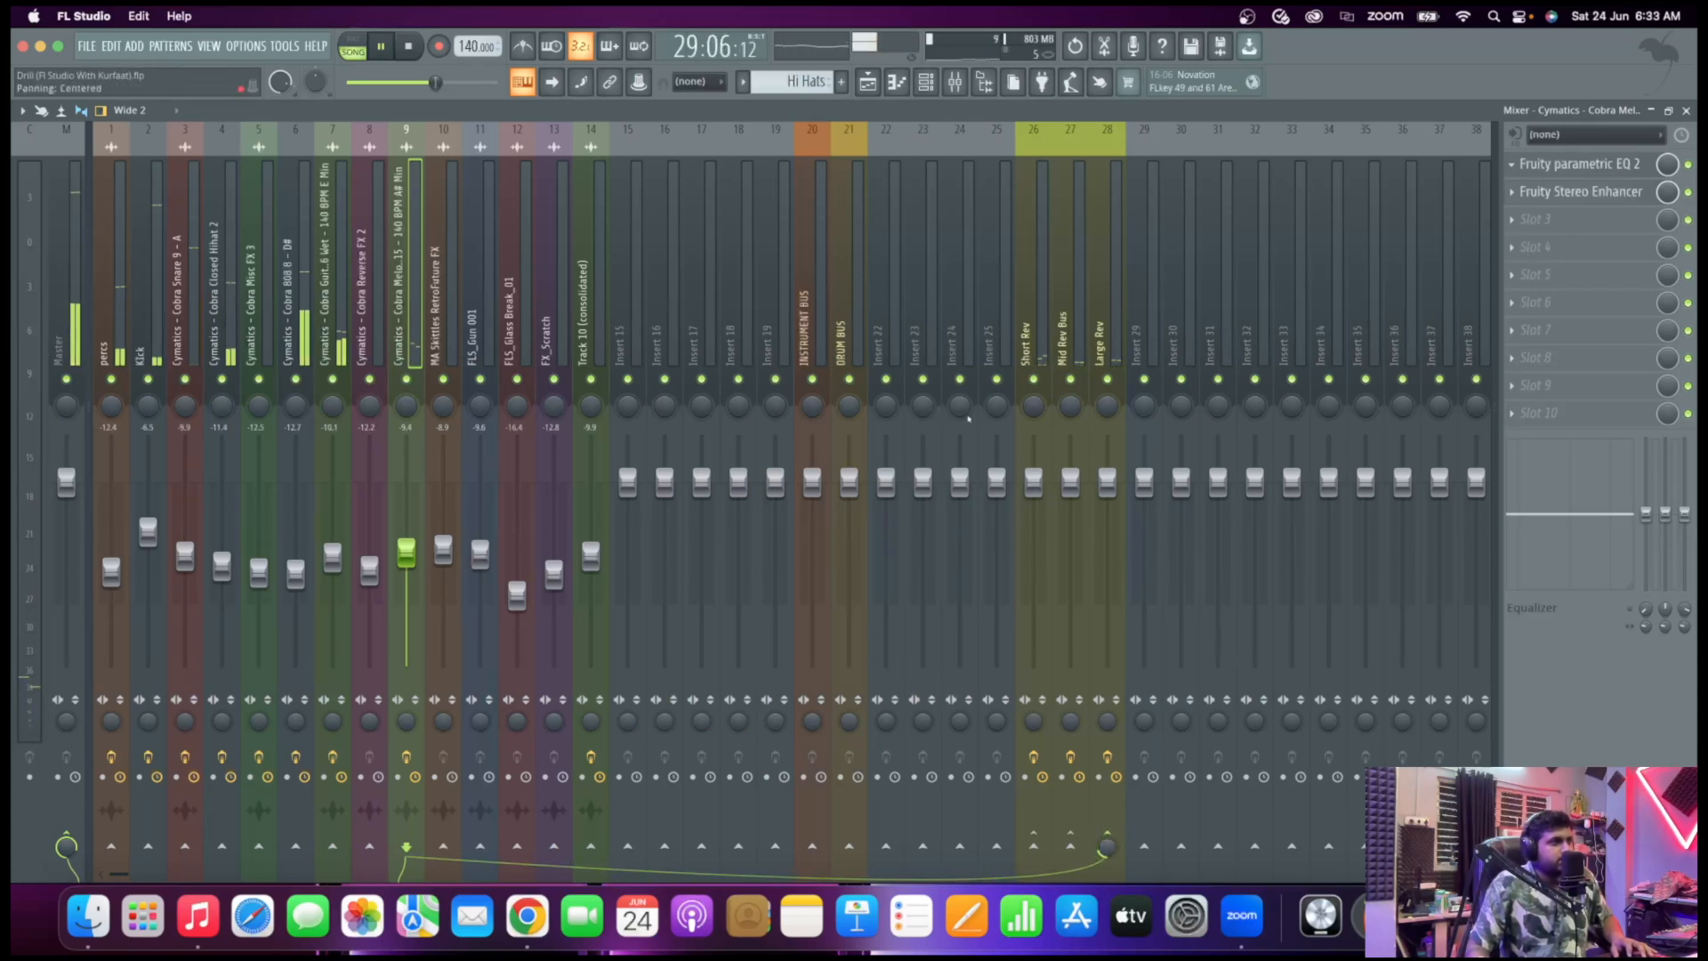
key(space)
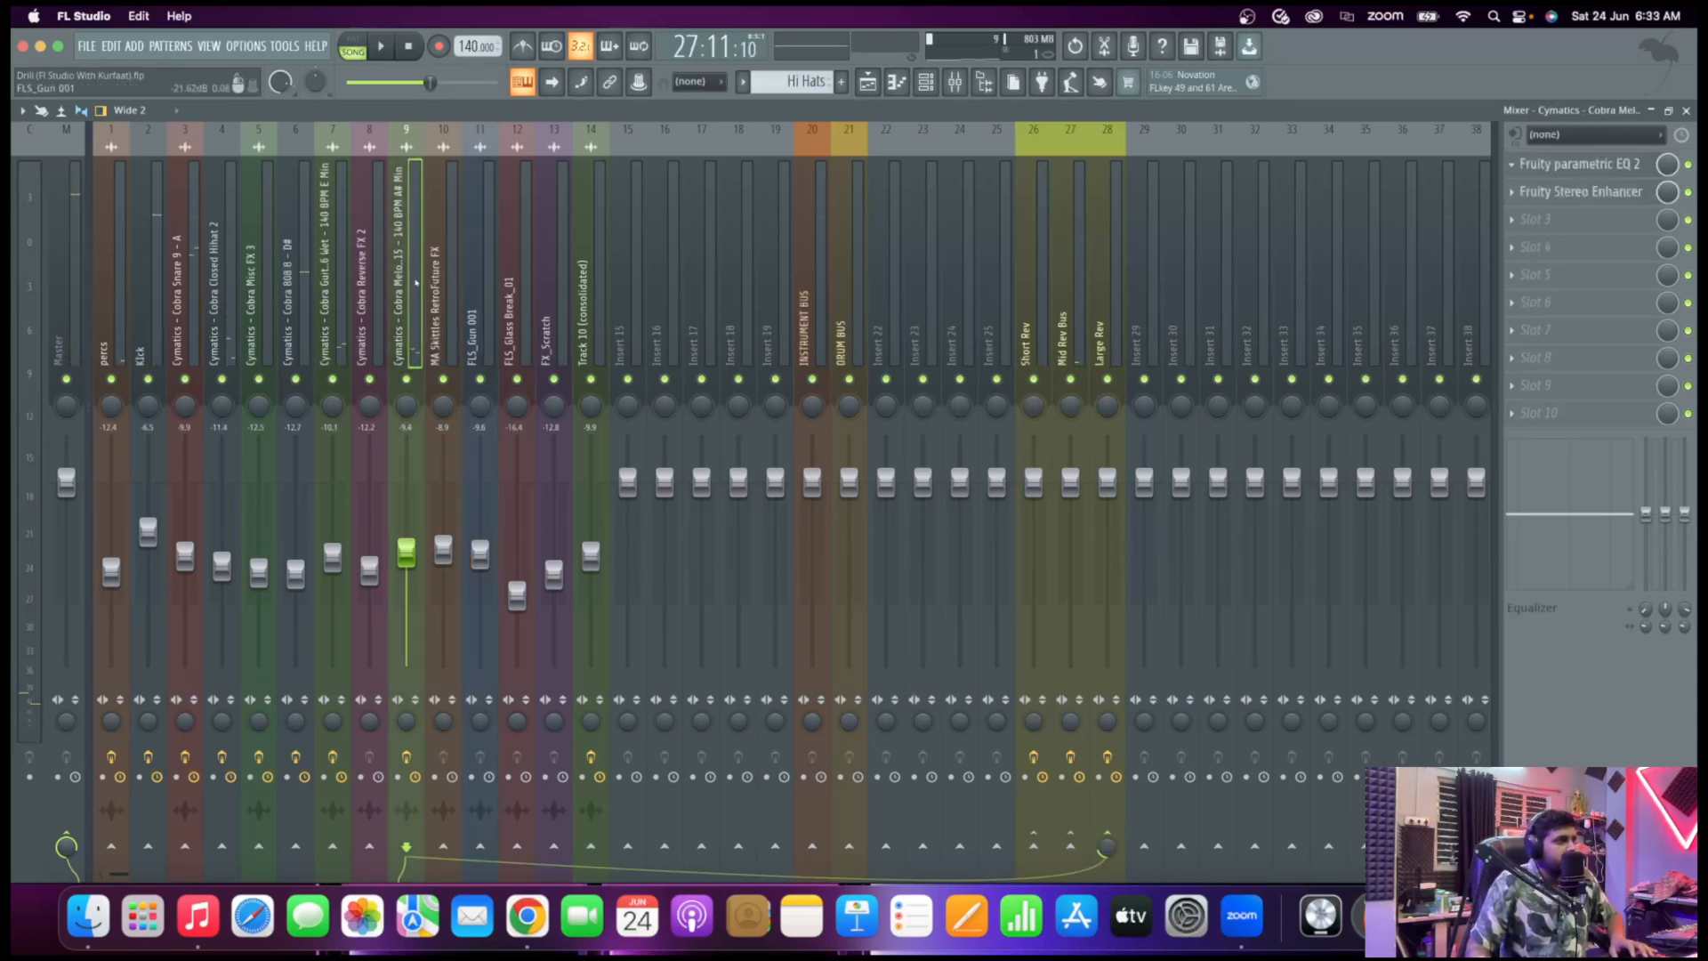
click(473, 289)
drag(474, 289, 98, 257)
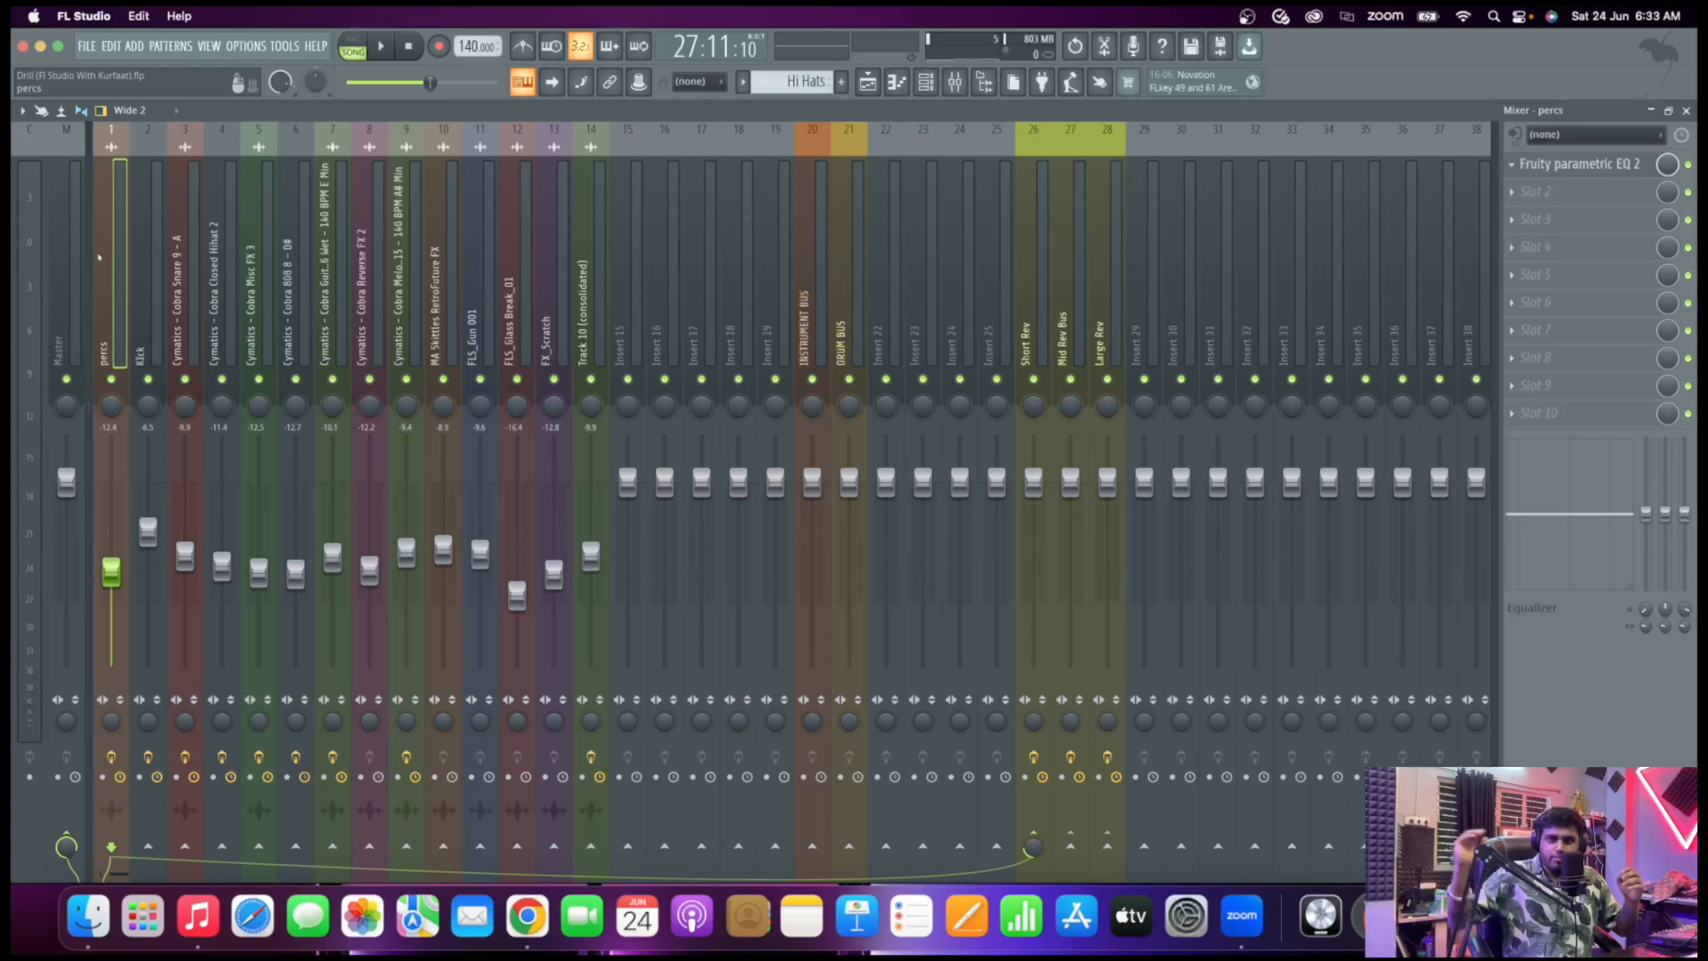
click(295, 308)
click(113, 340)
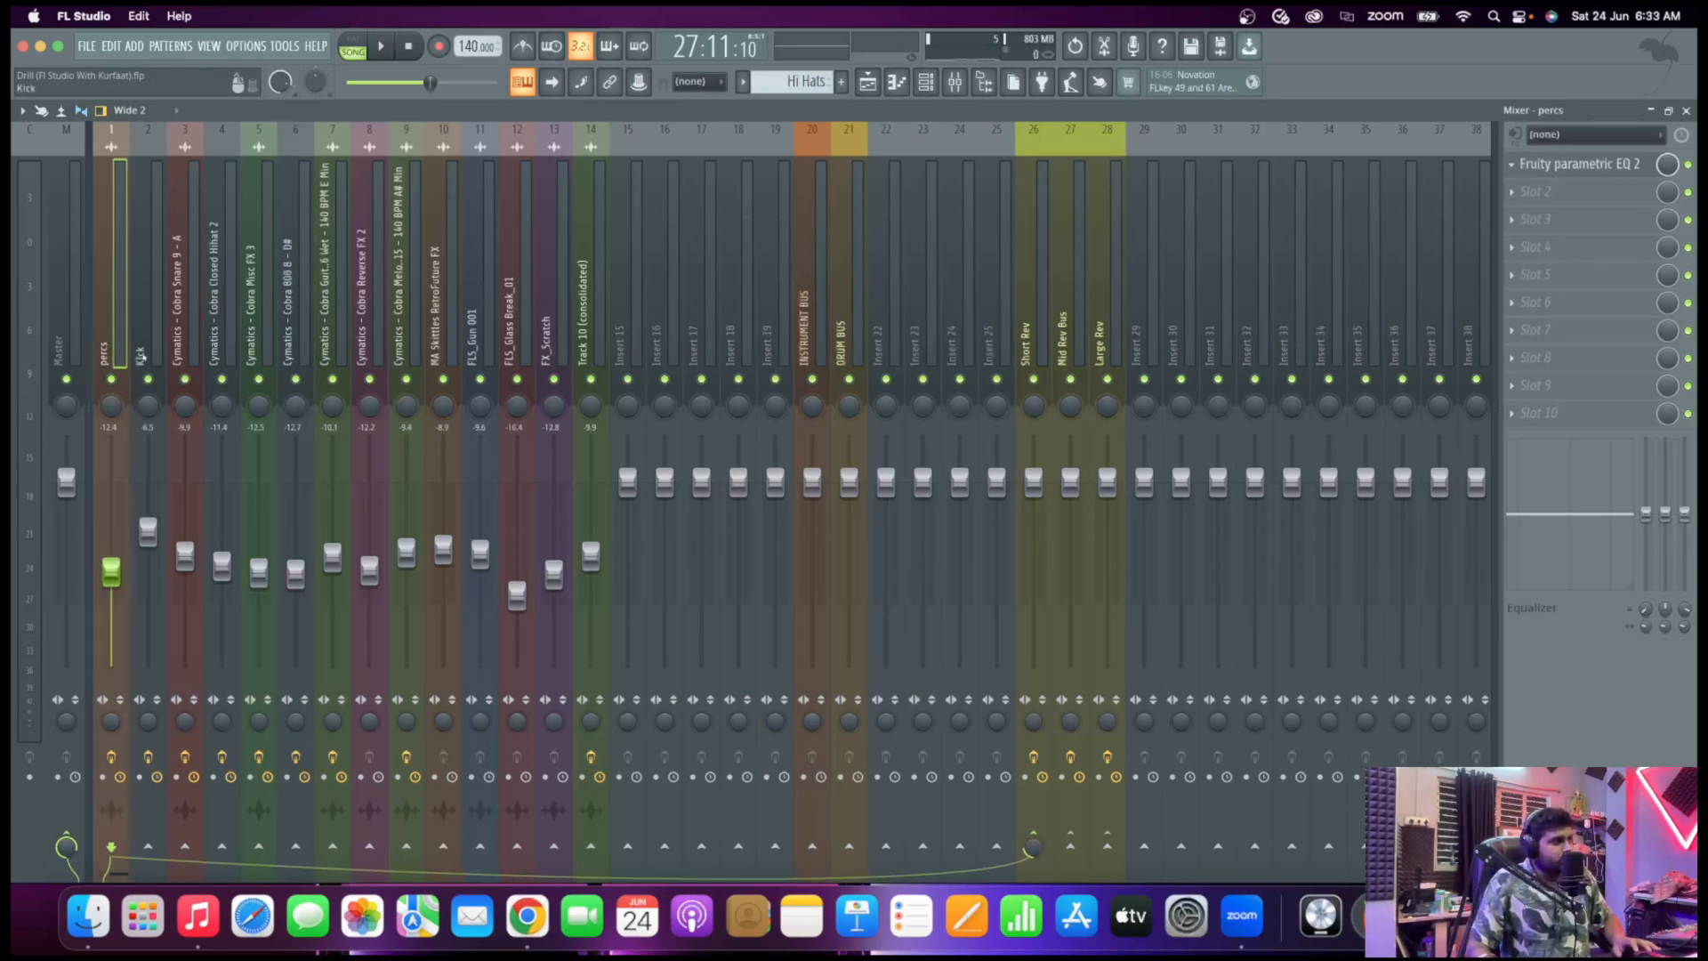
Route the Kick track only to DRUM BUS and switch the percs track's output from Master to DRUM BUS
click(161, 340)
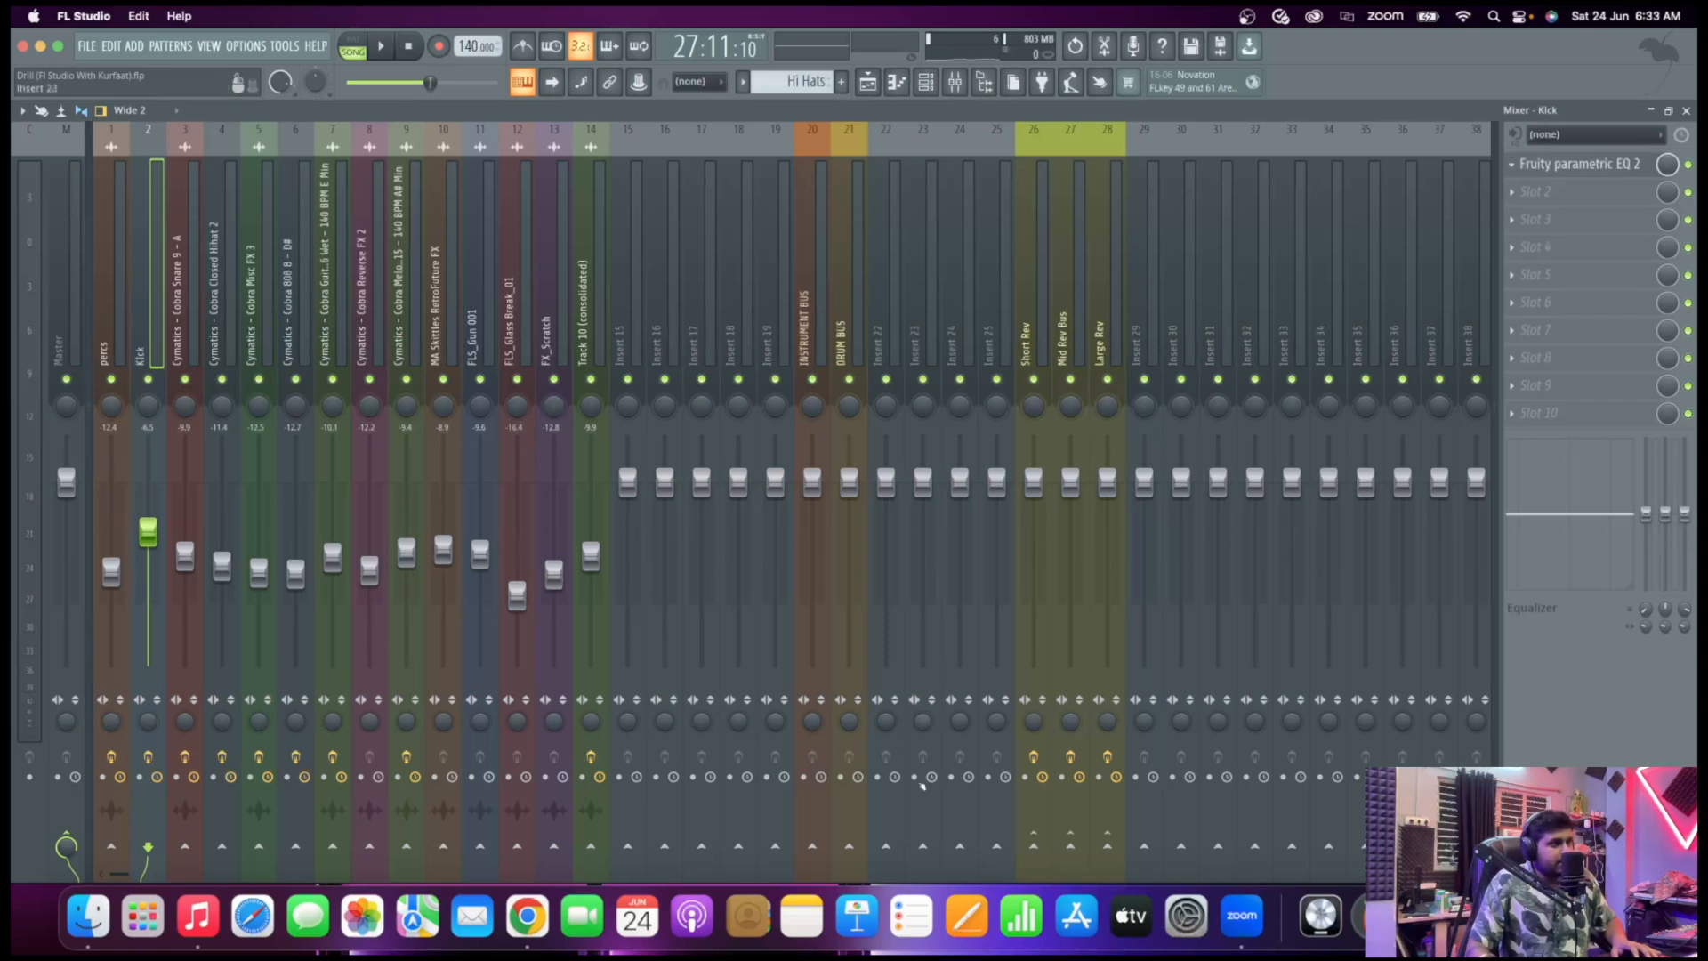
right_click(852, 846)
click(880, 824)
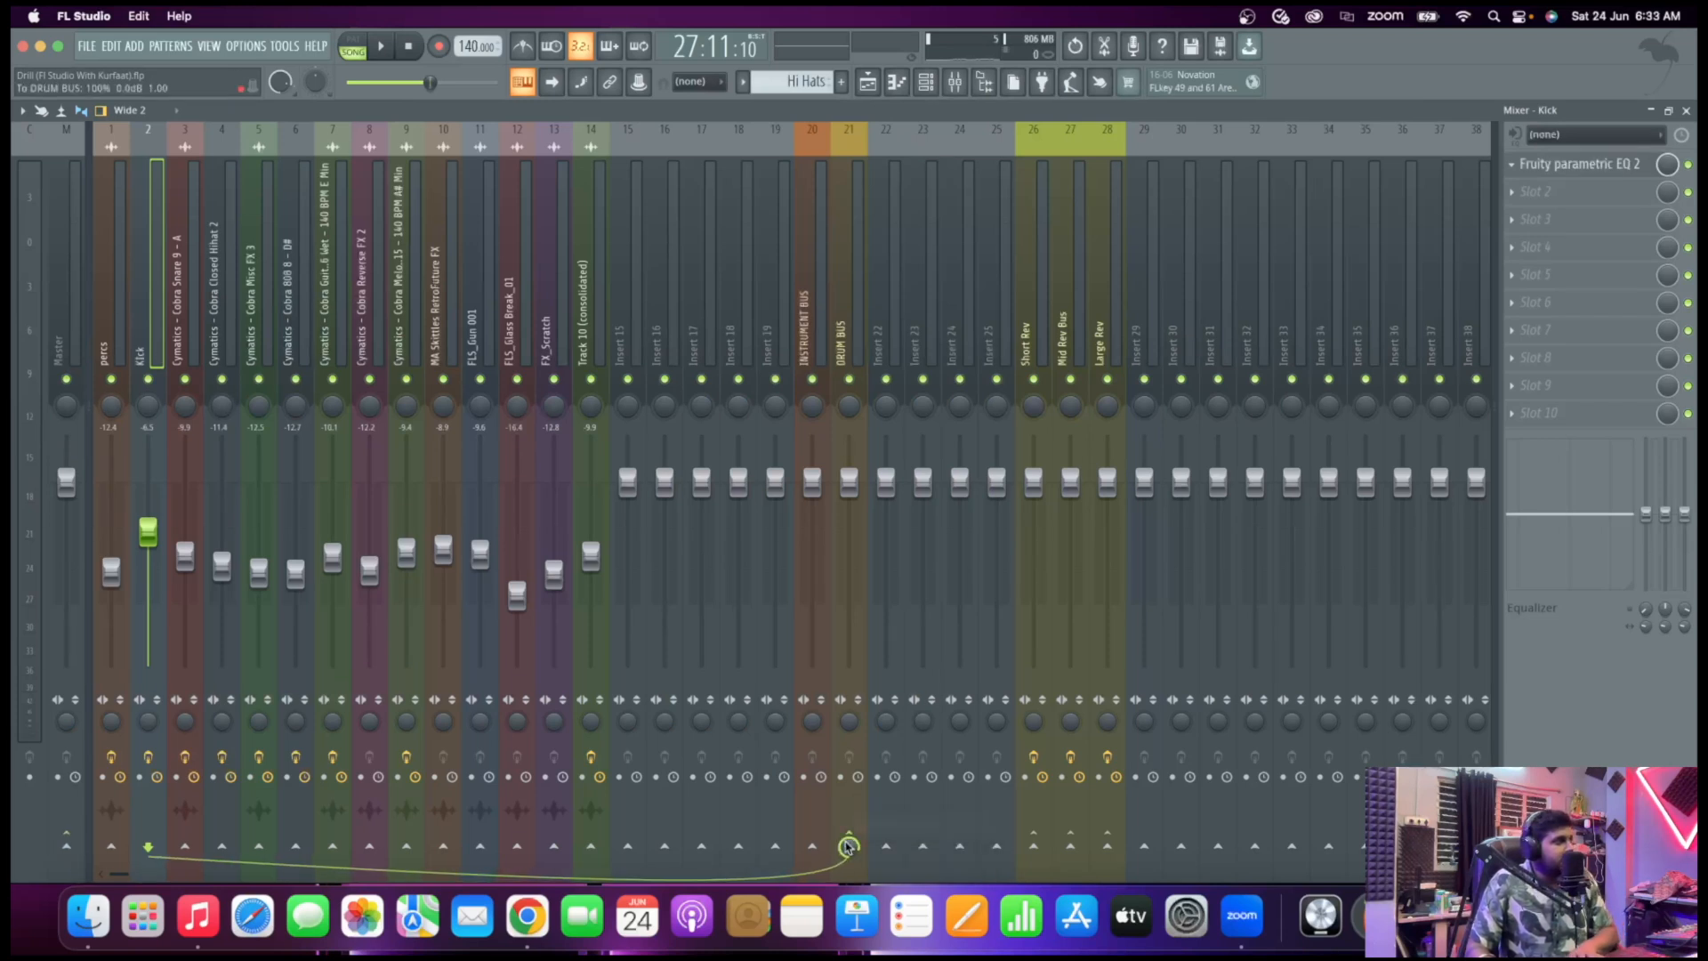
key(Left)
right_click(845, 852)
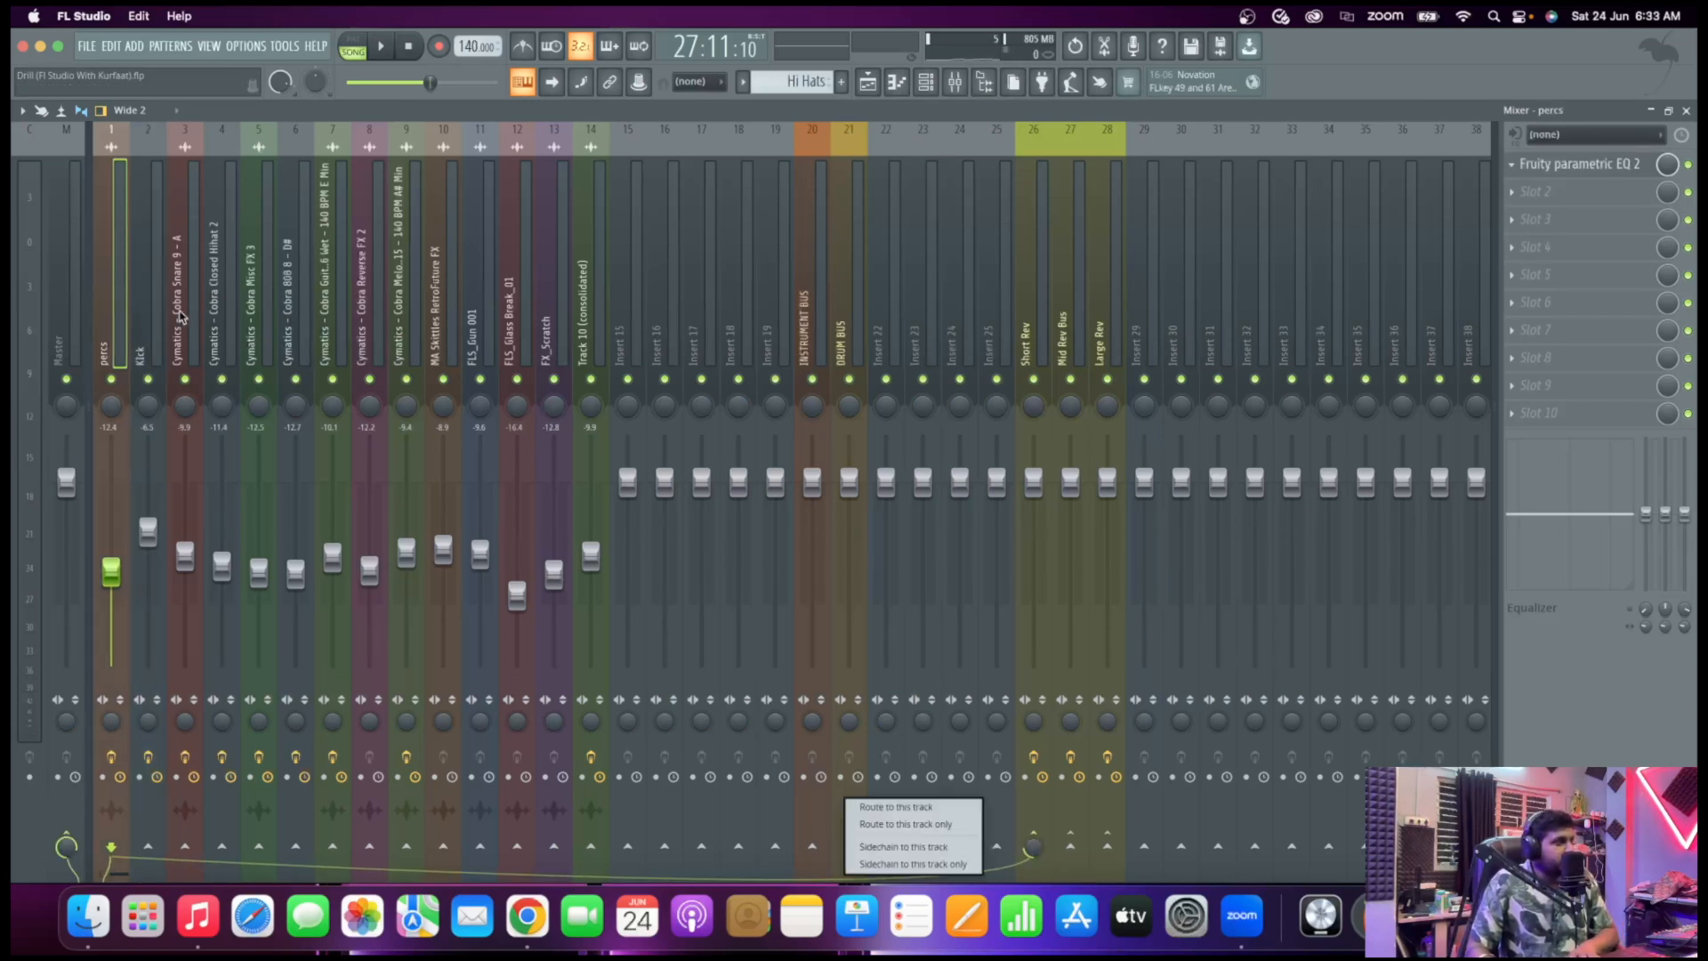
click(122, 330)
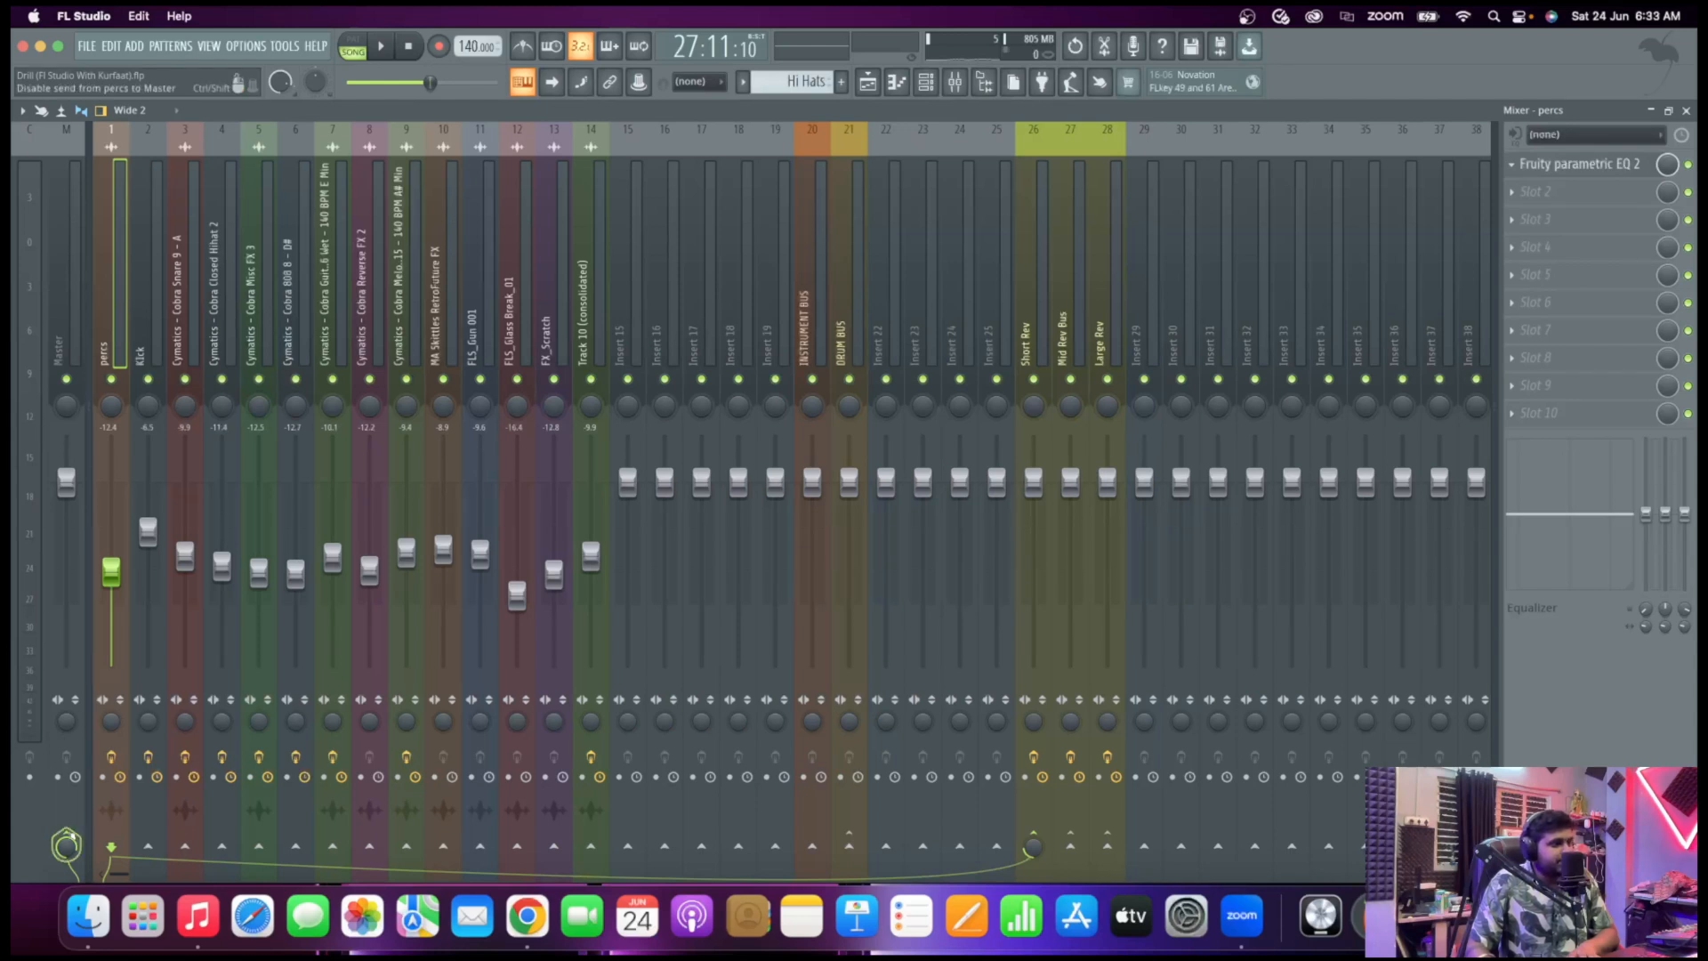
click(849, 847)
click(864, 365)
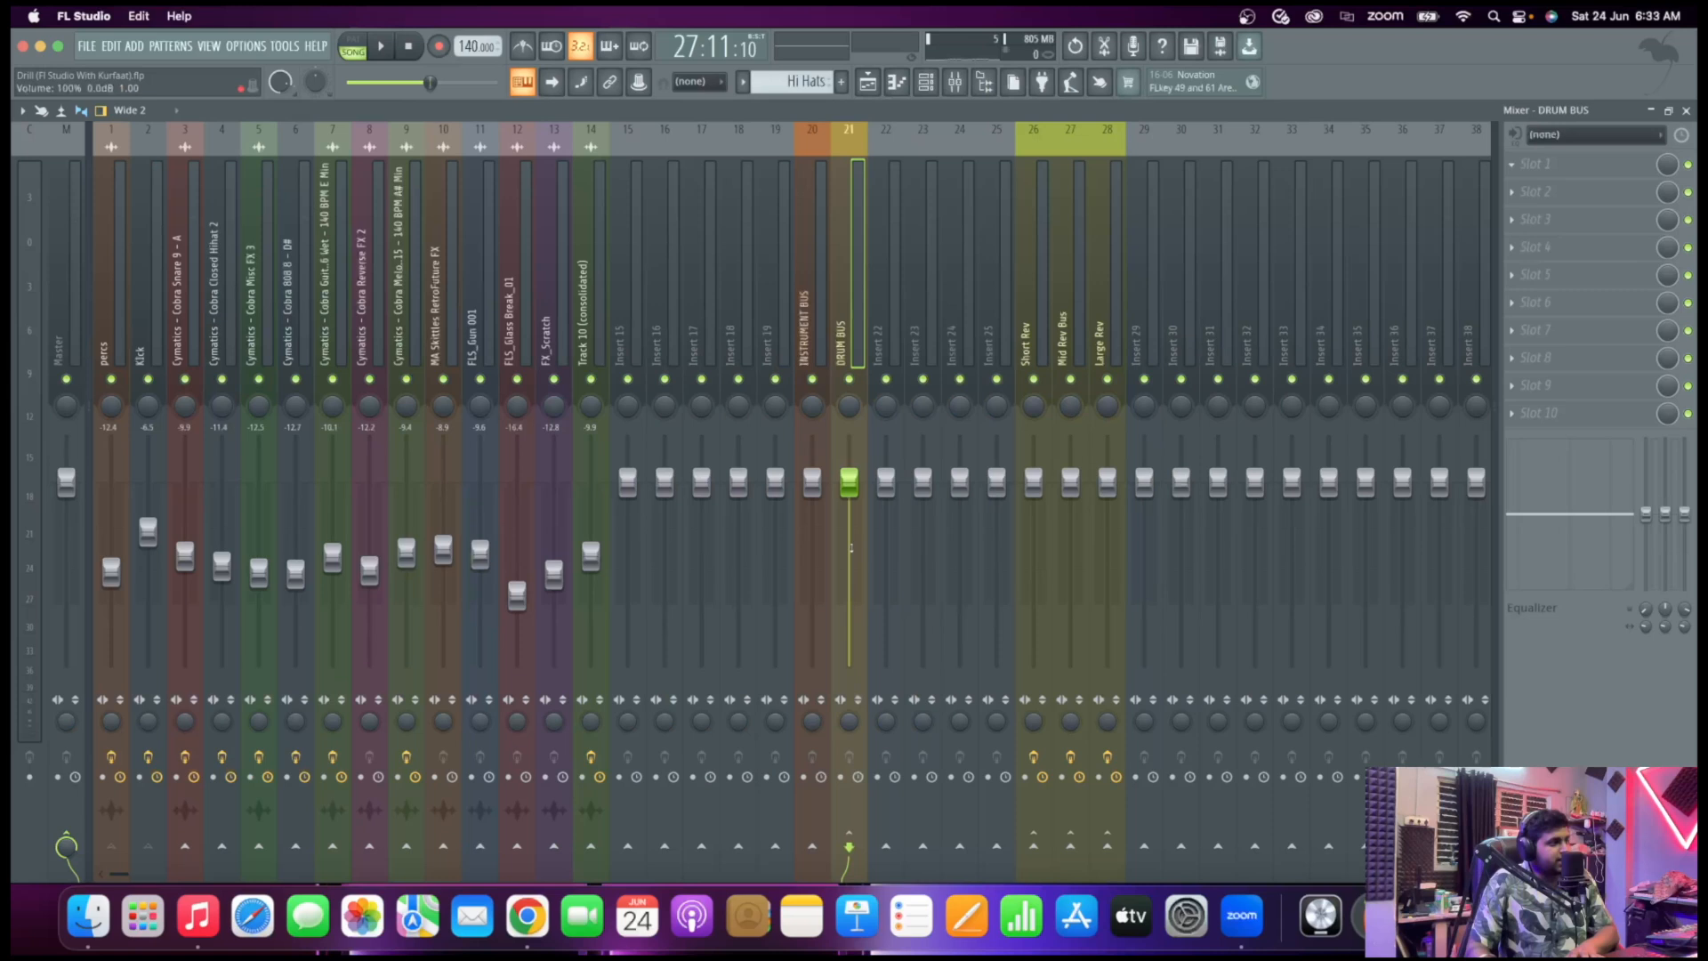
Route the Cobra Snare 9, Cobra Closed Hihat 2 and Cobra Misc FX 3 tracks to DRUM BUS instead of Master
click(185, 347)
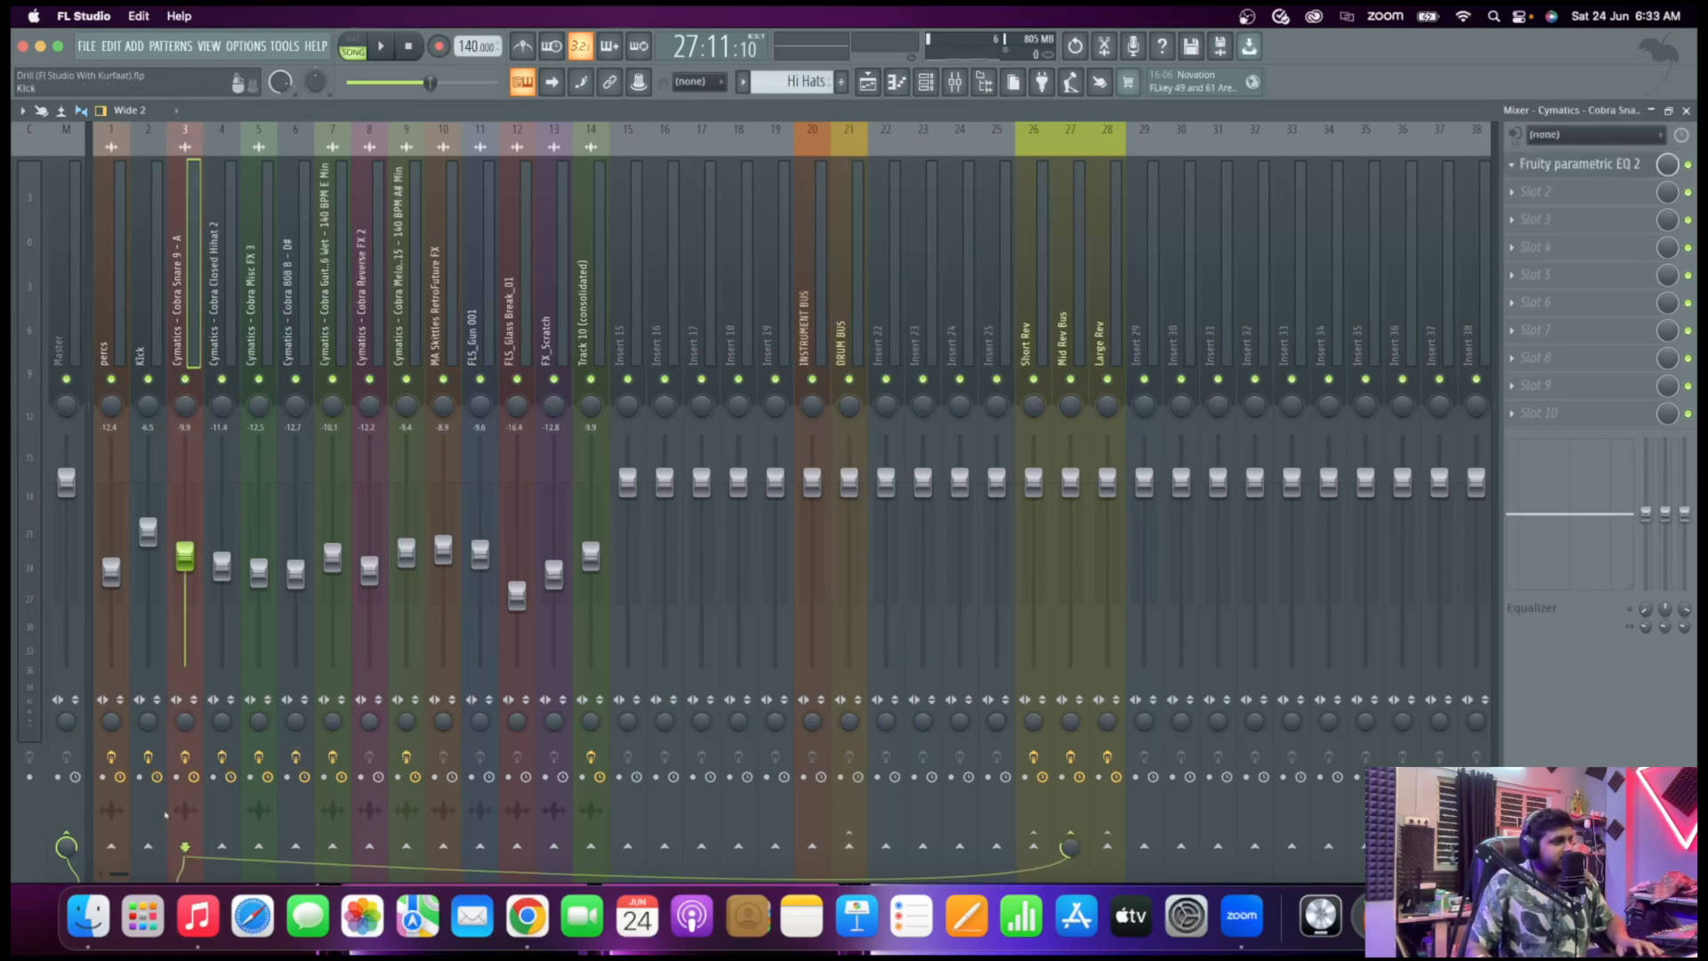
click(848, 845)
click(222, 347)
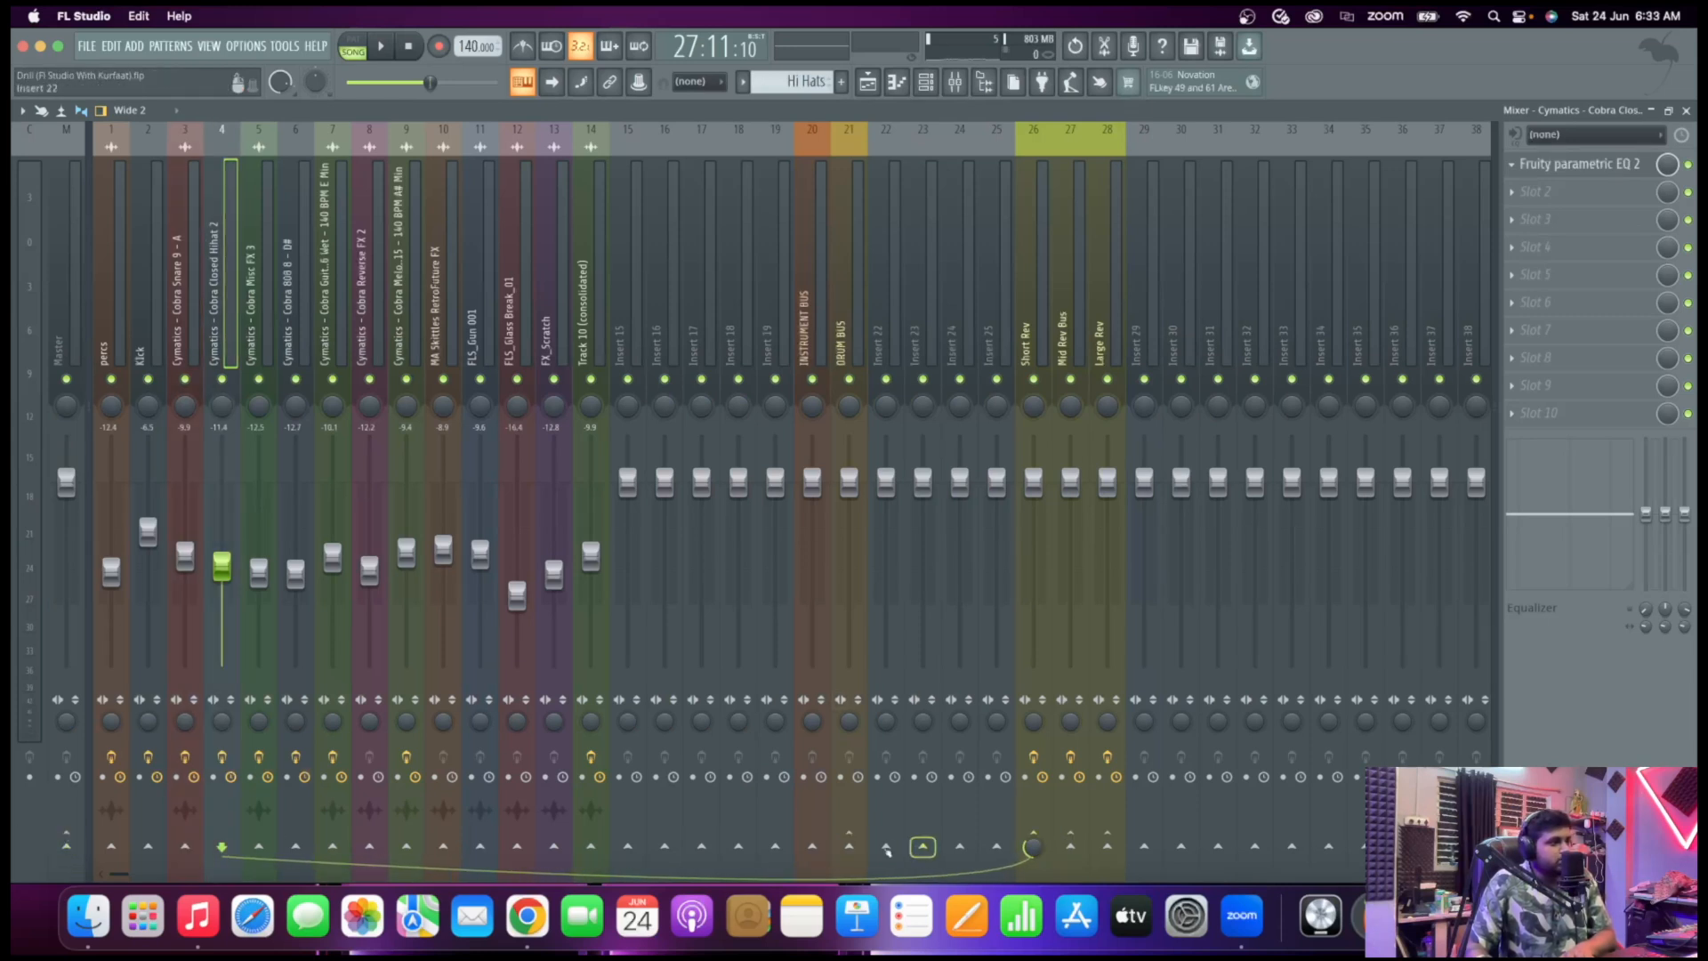
click(848, 845)
click(254, 328)
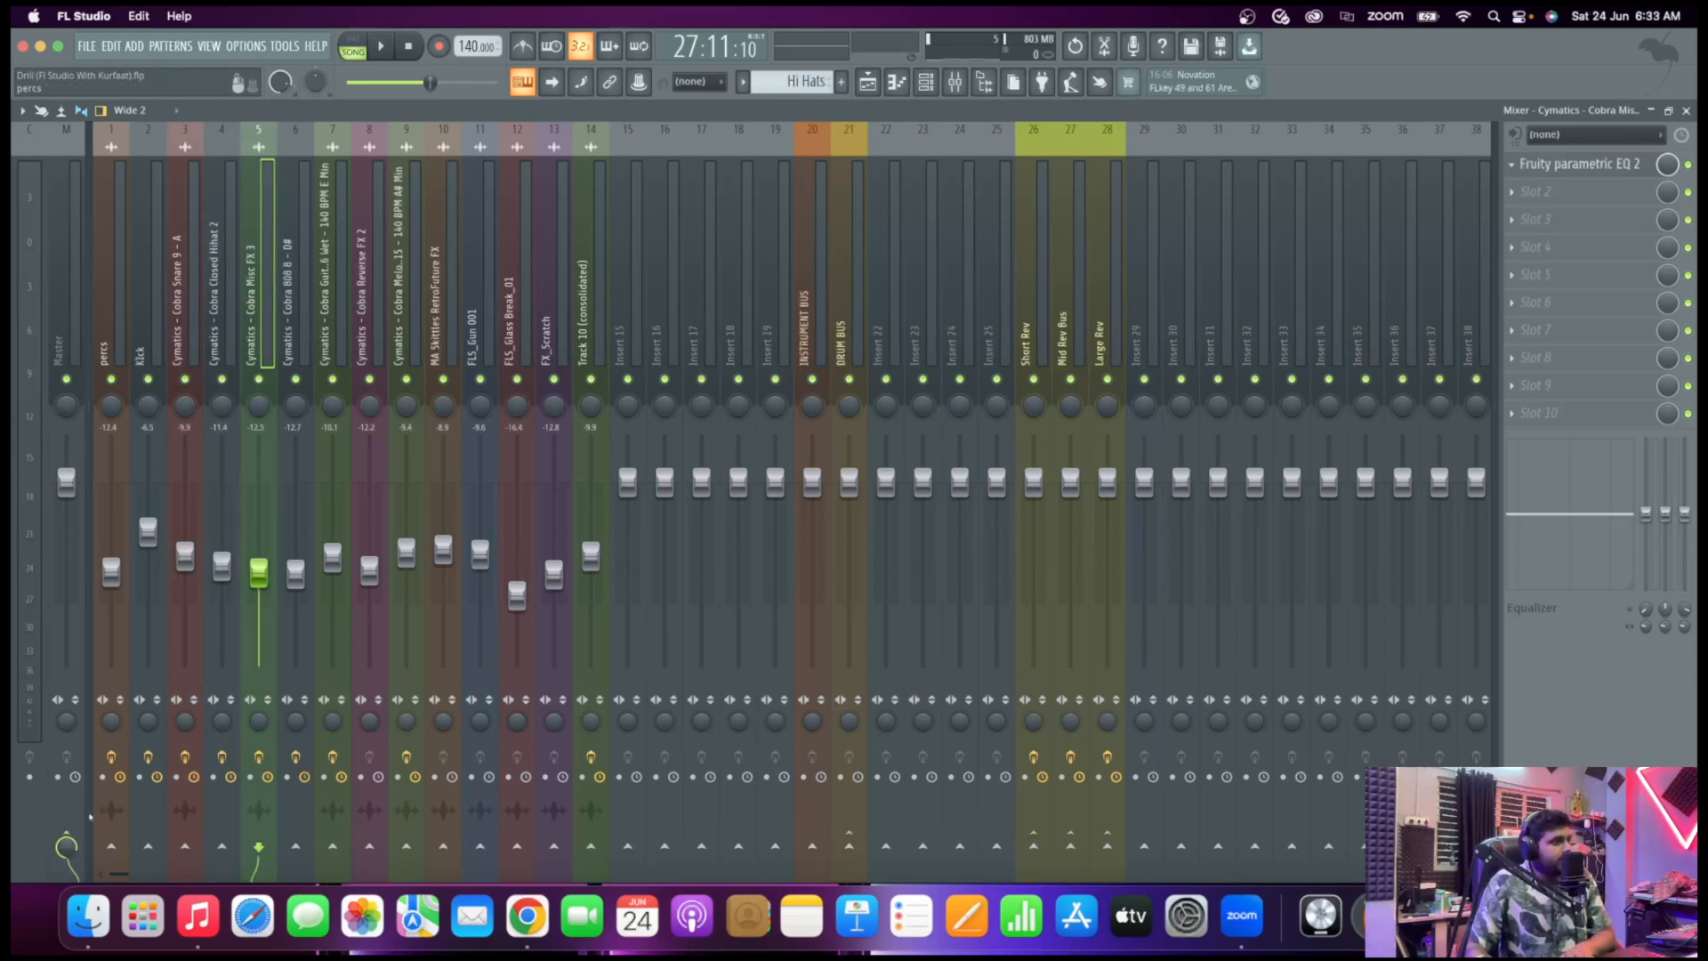
click(848, 845)
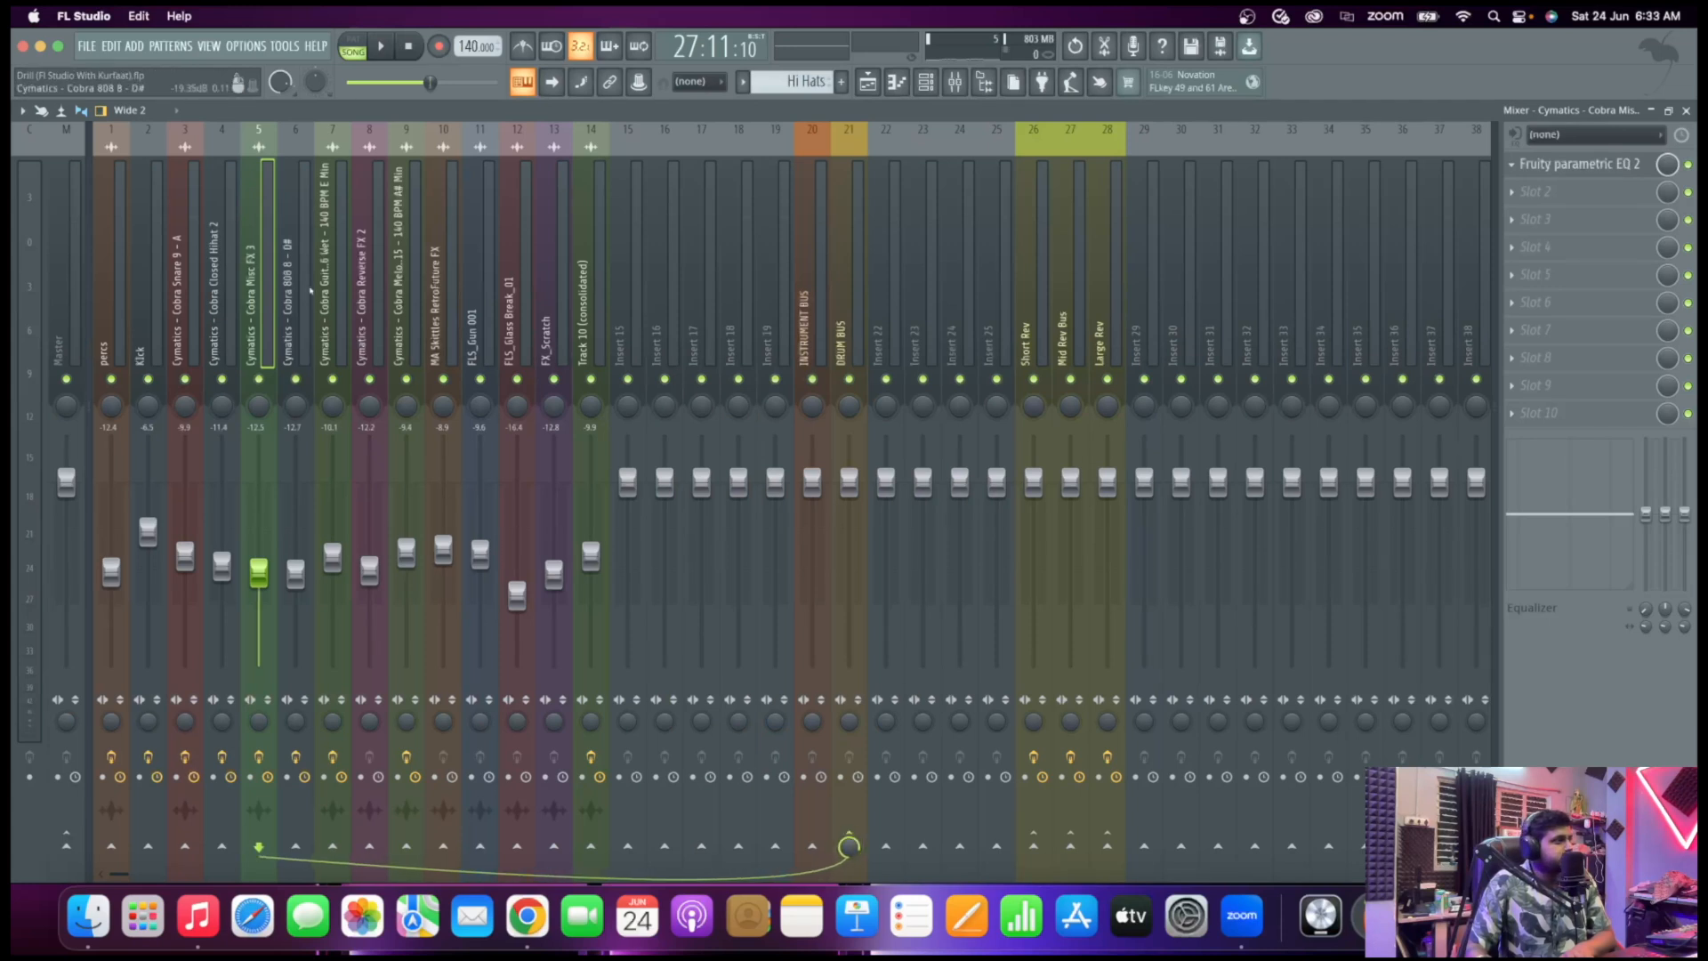
Route the Cobra Guitar Loop 6 and Cobra Melody Loop 15 tracks to INSTRUMENT BUS instead of Master
click(307, 289)
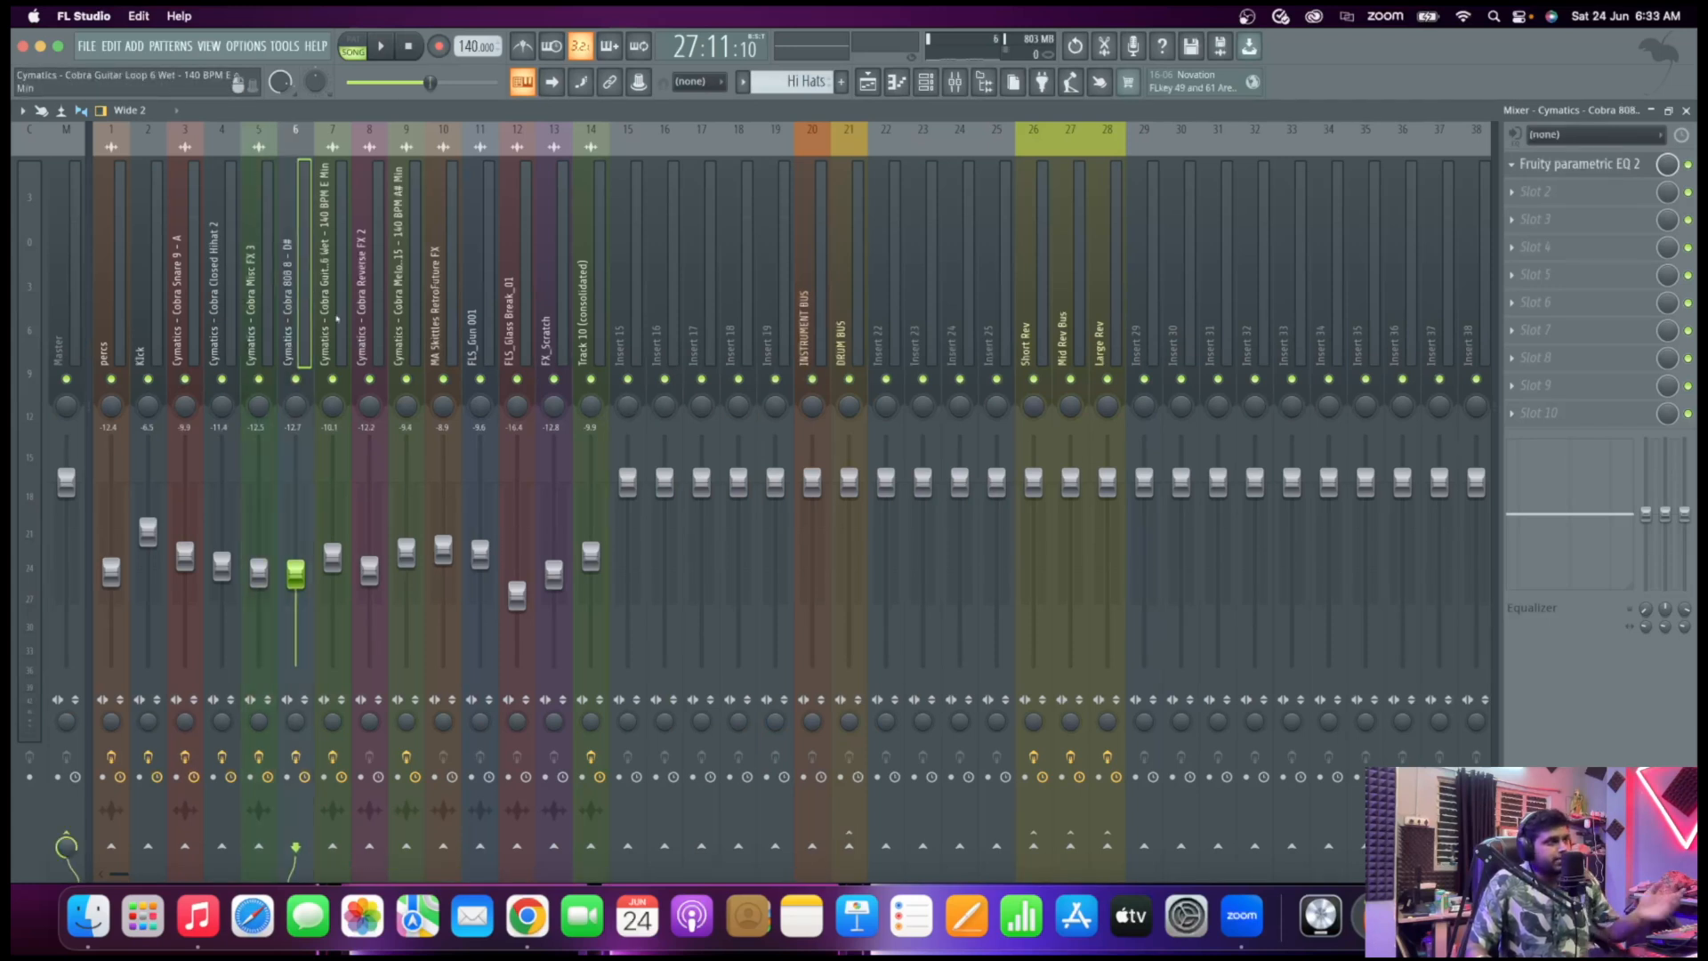
click(338, 318)
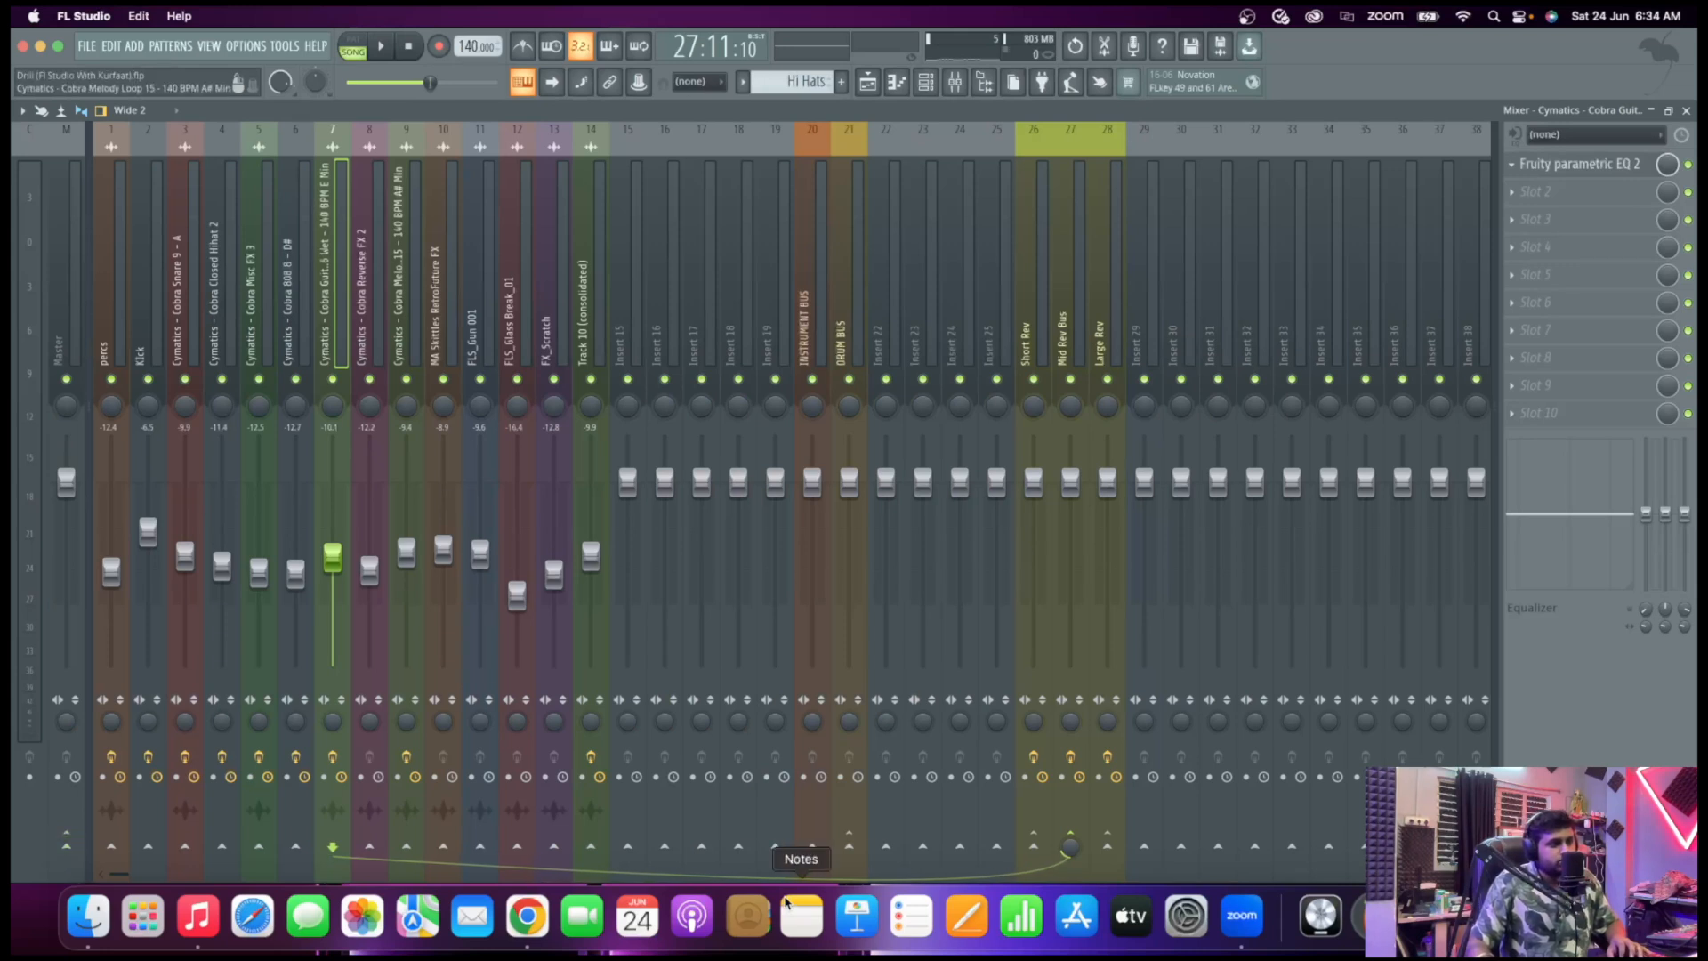
click(362, 267)
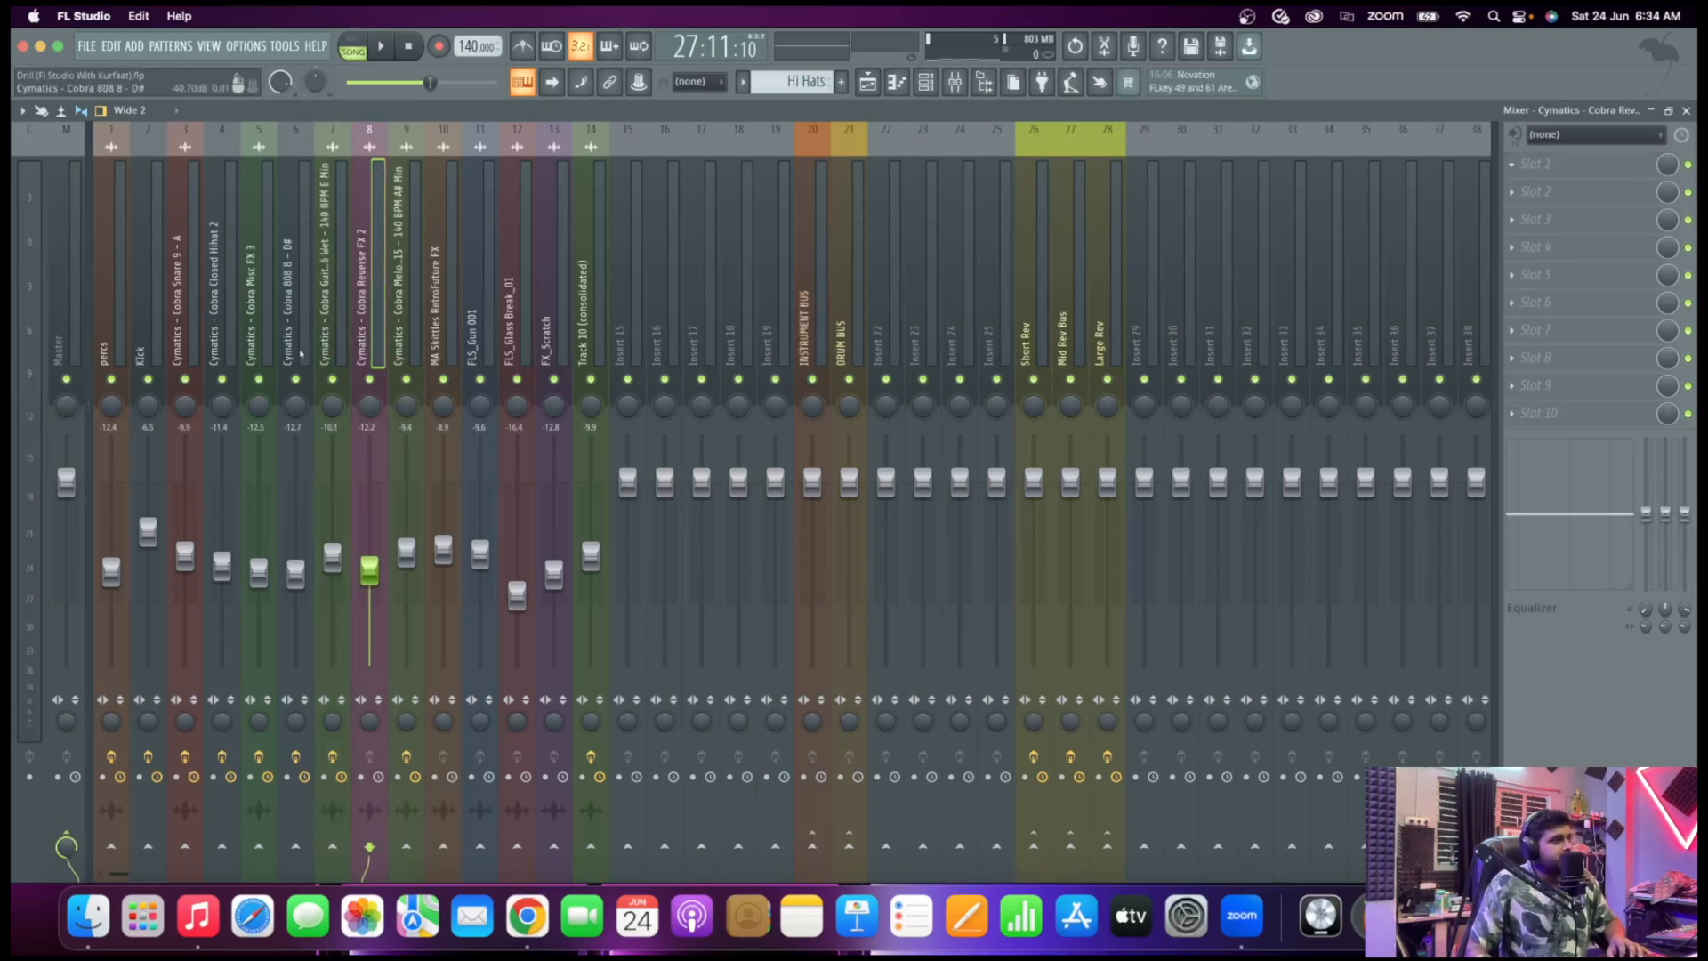
click(415, 313)
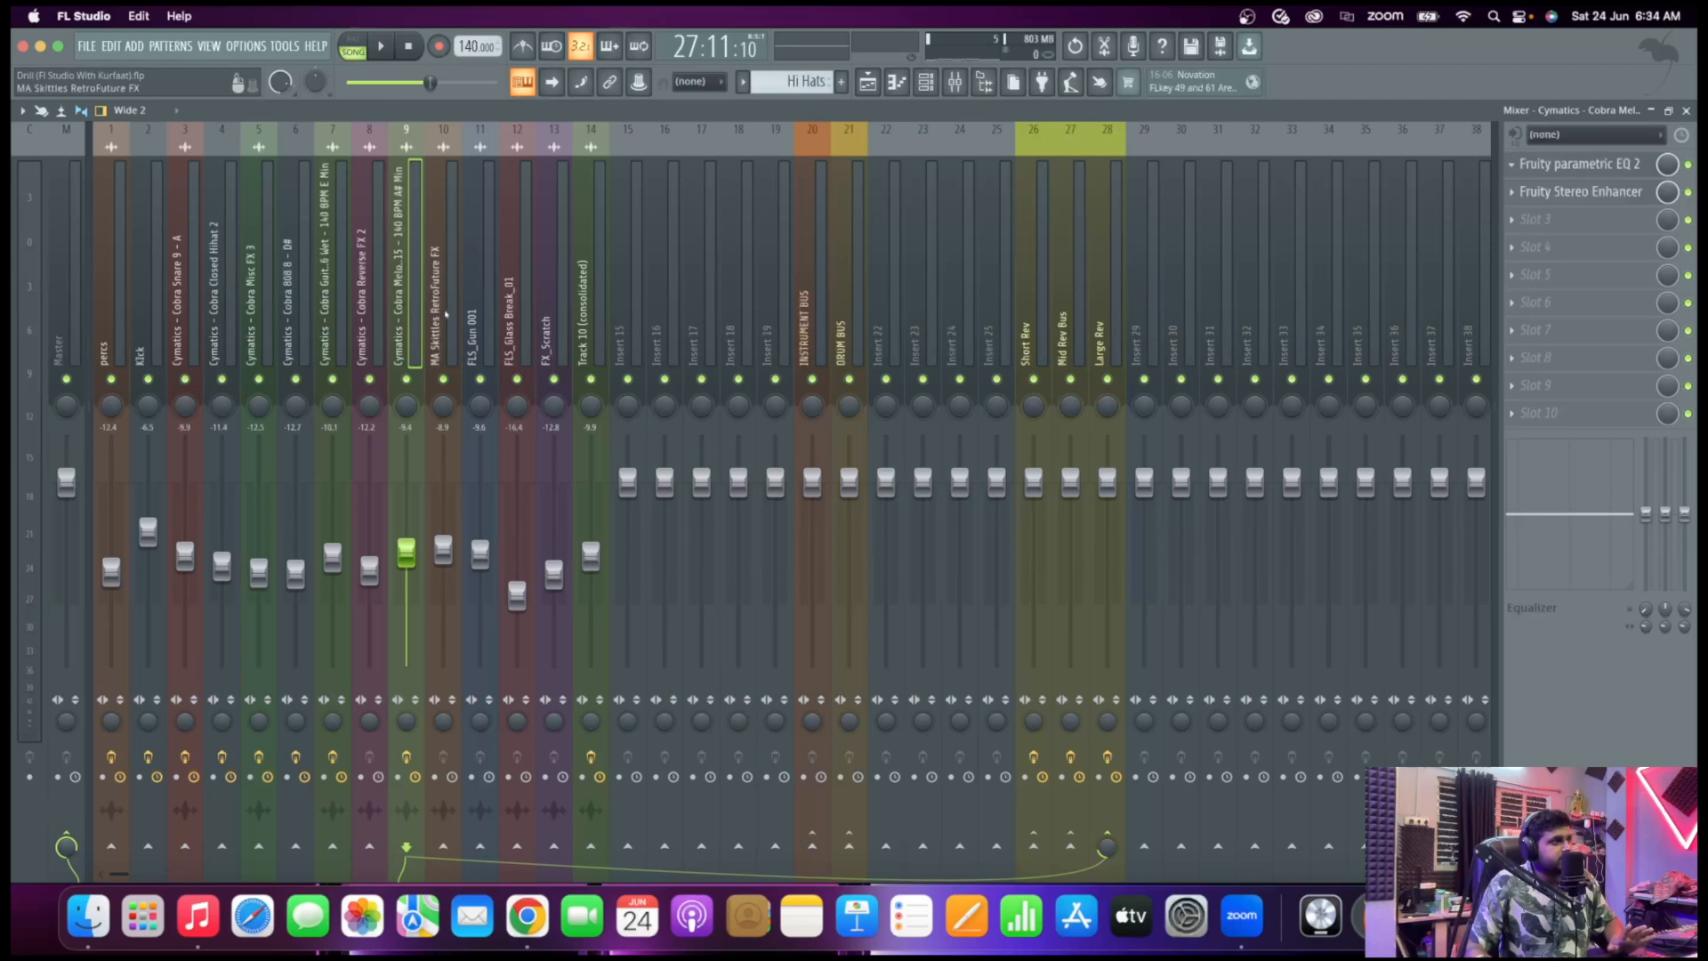
click(76, 836)
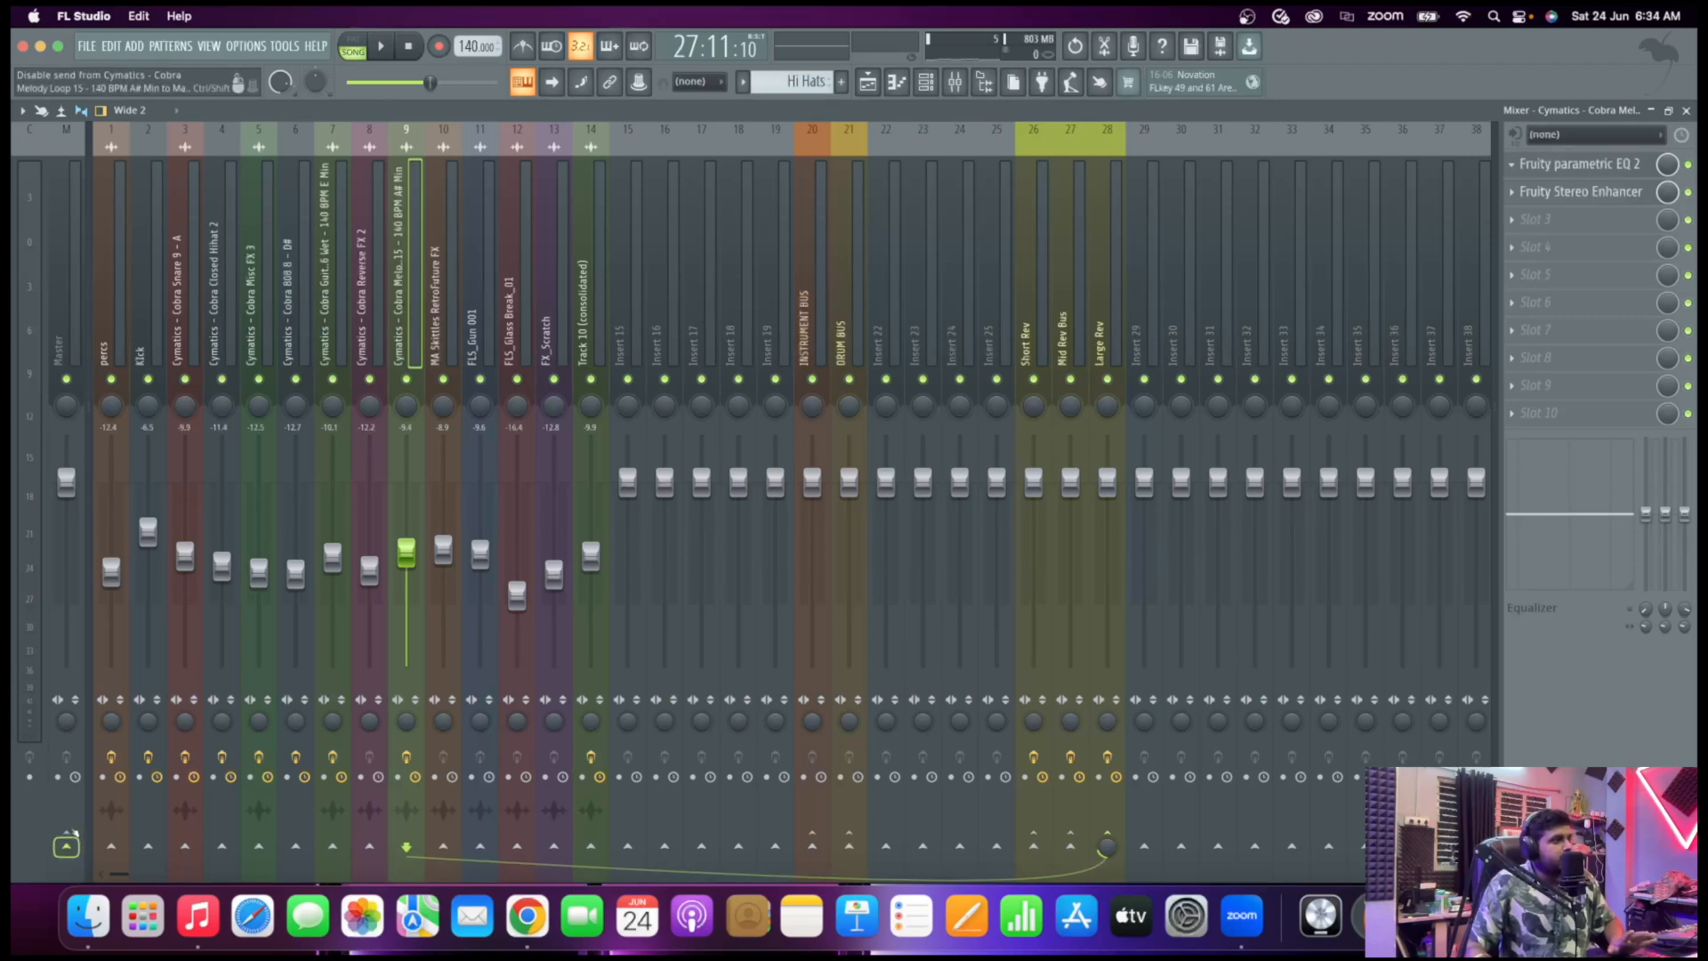
click(812, 845)
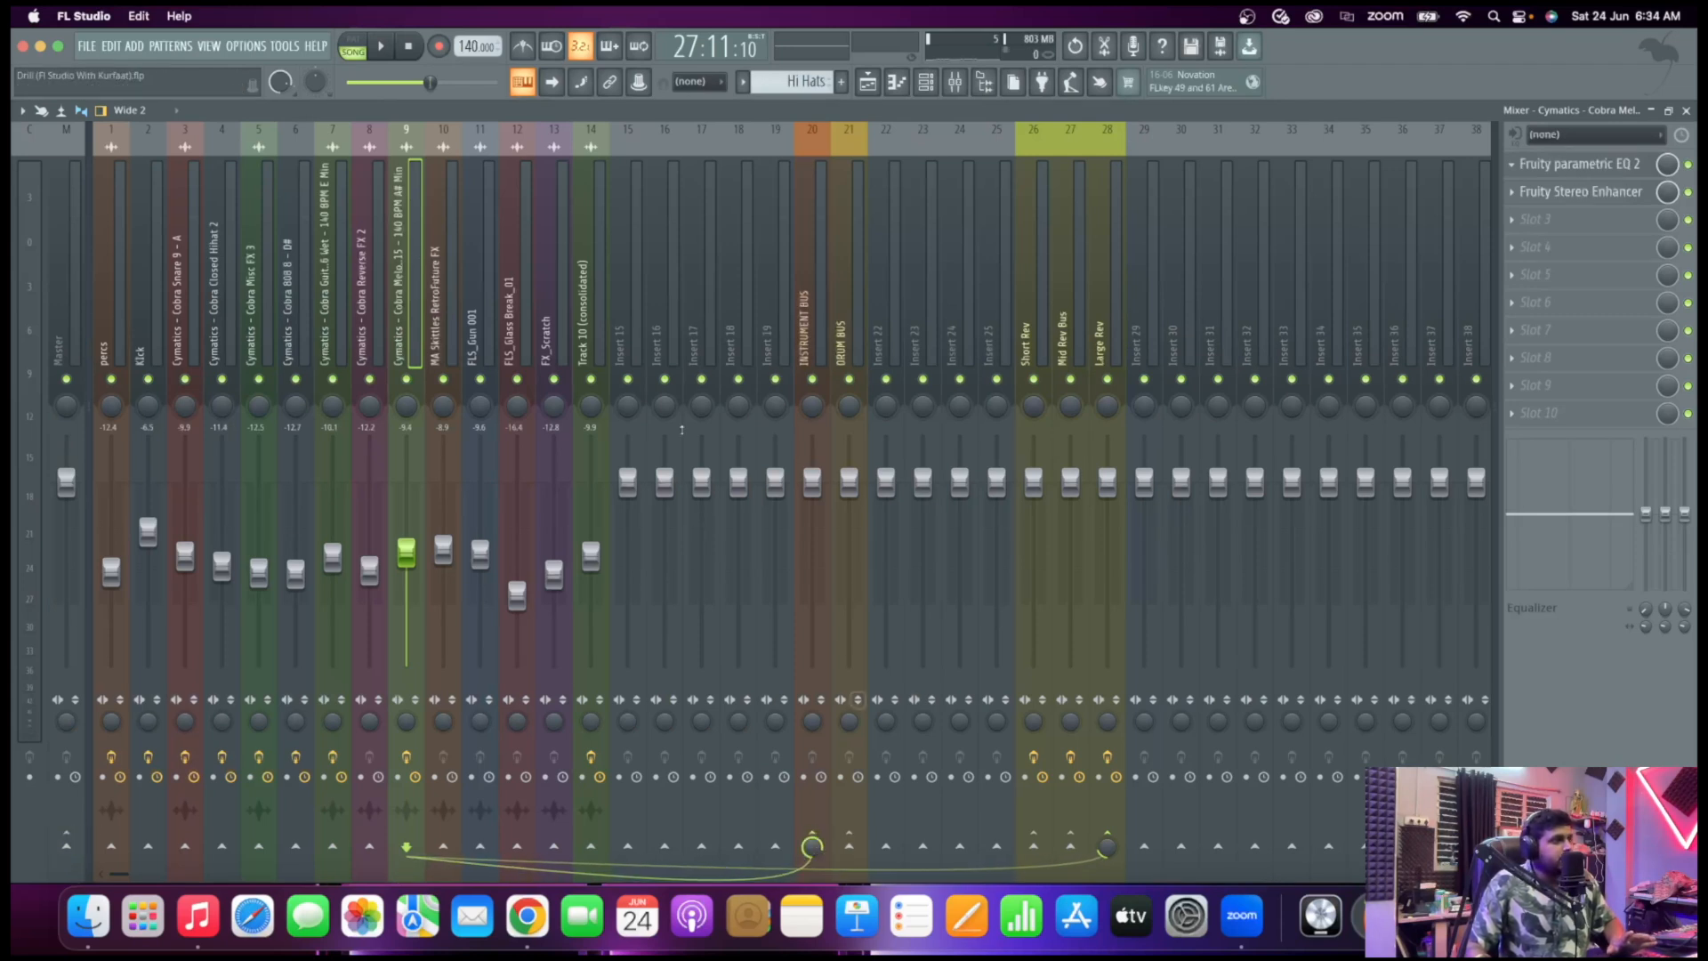
Route Track 10 (consolidated) to INSTRUMENT BUS instead of Master and send it to Mid Rev Bus at 29%
click(447, 311)
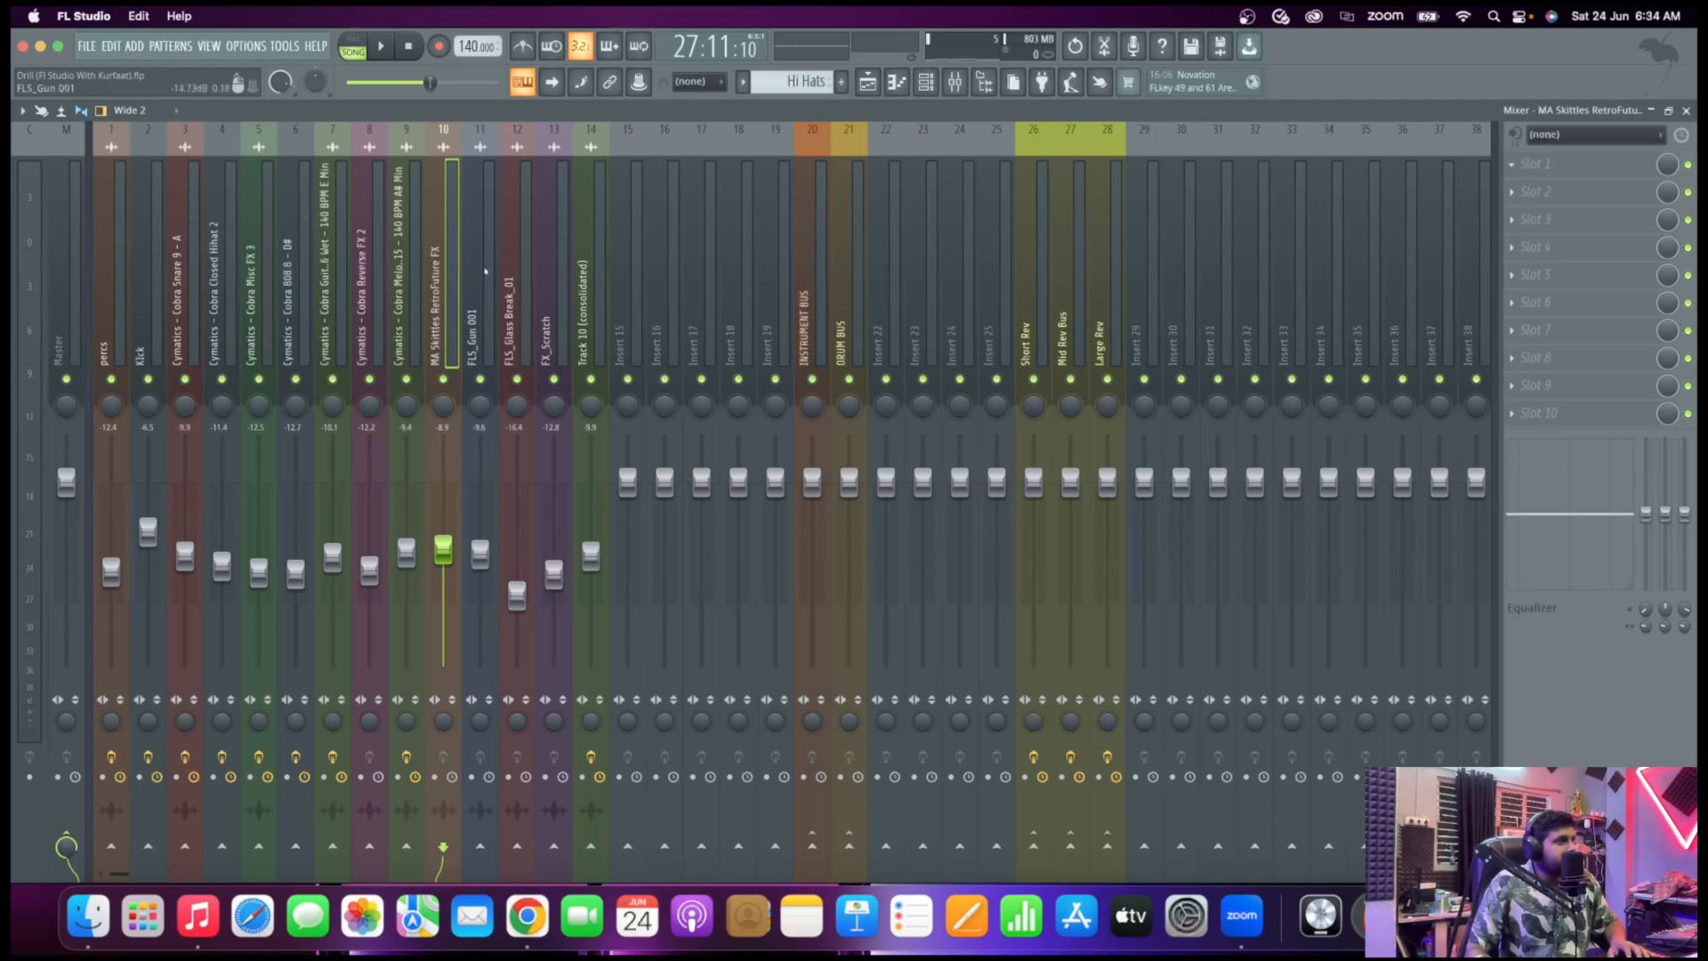
click(473, 341)
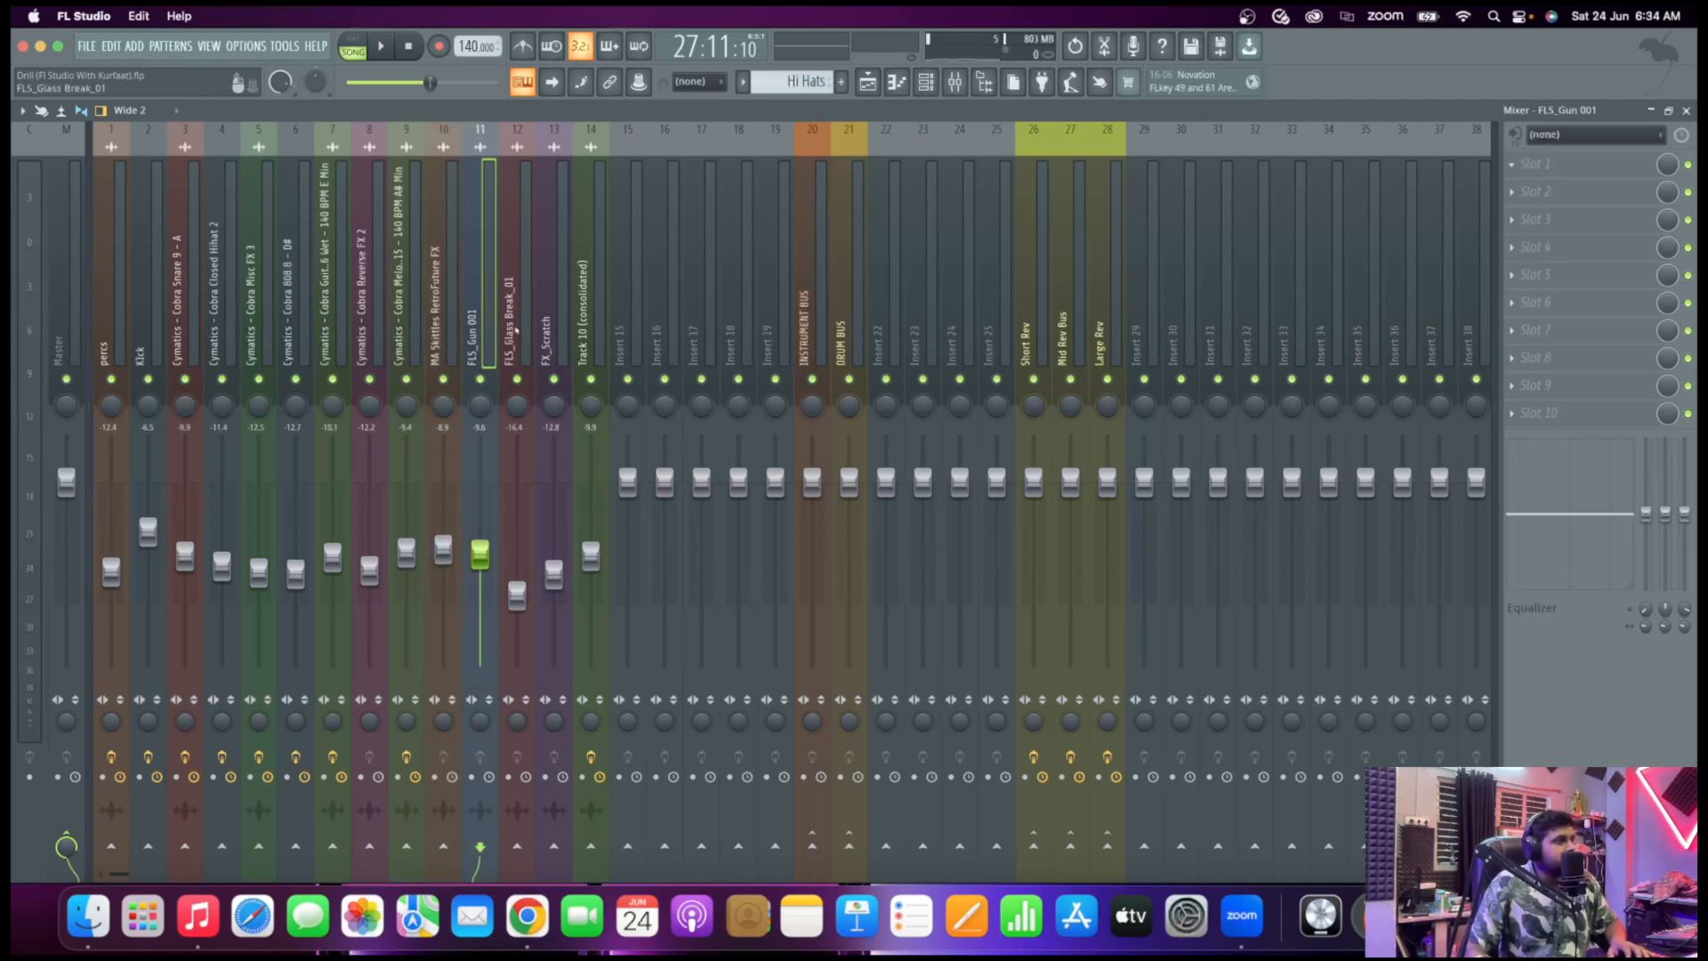
click(517, 331)
click(605, 327)
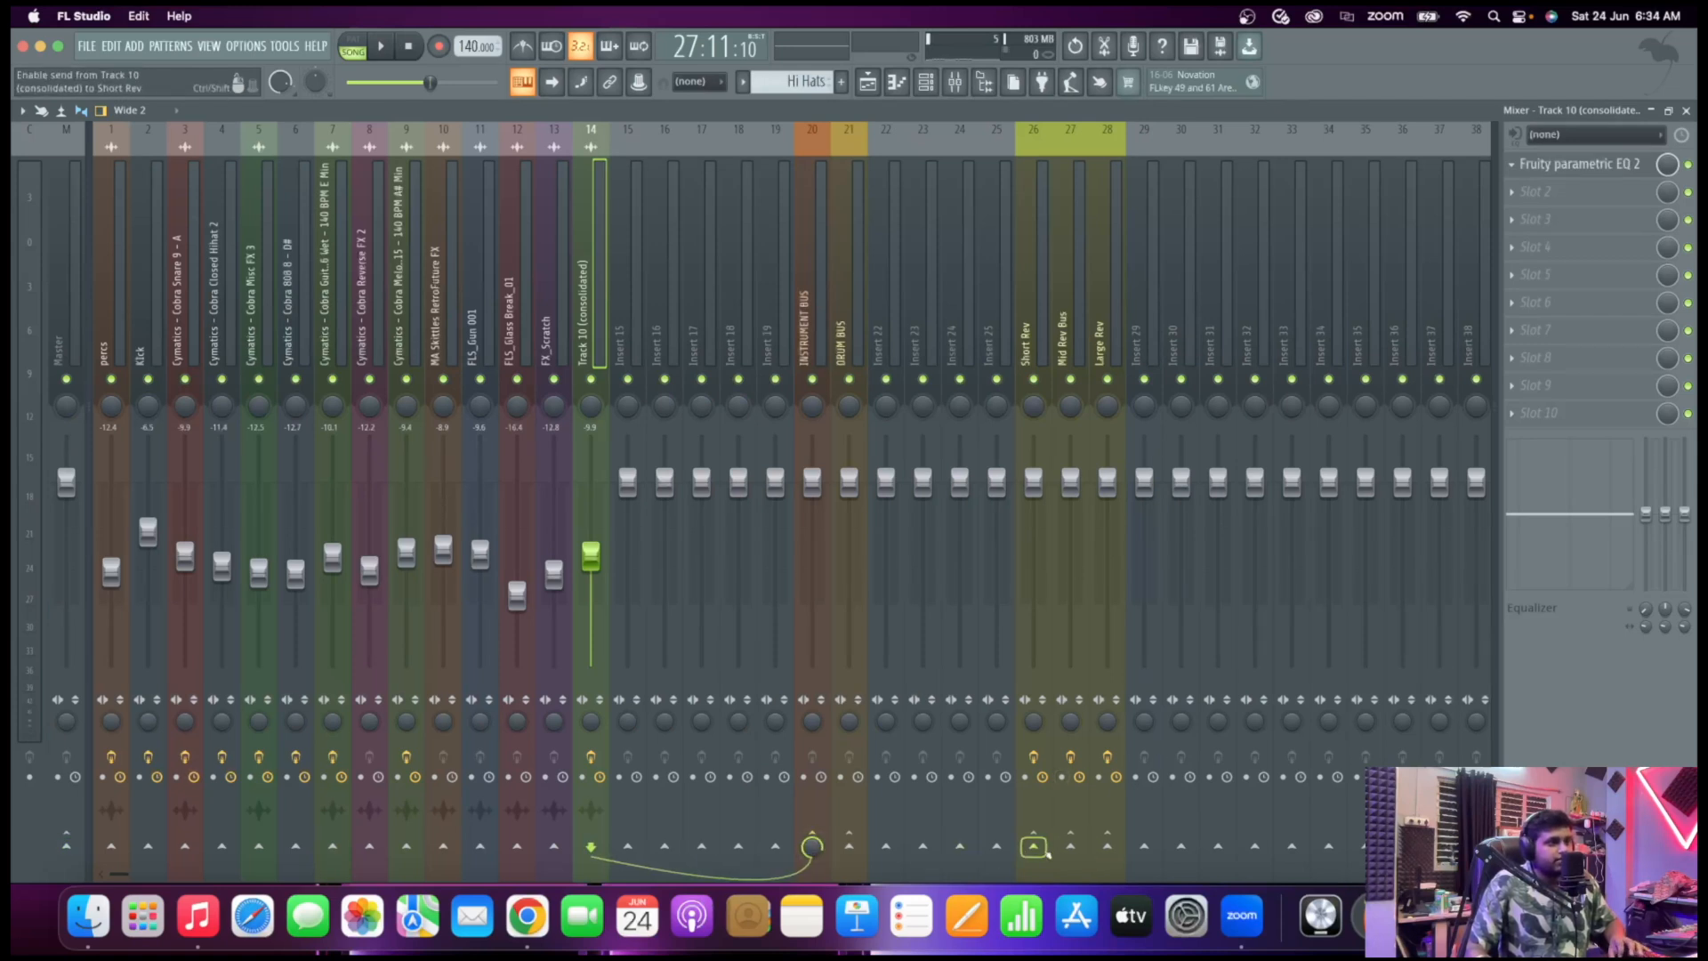
click(1070, 845)
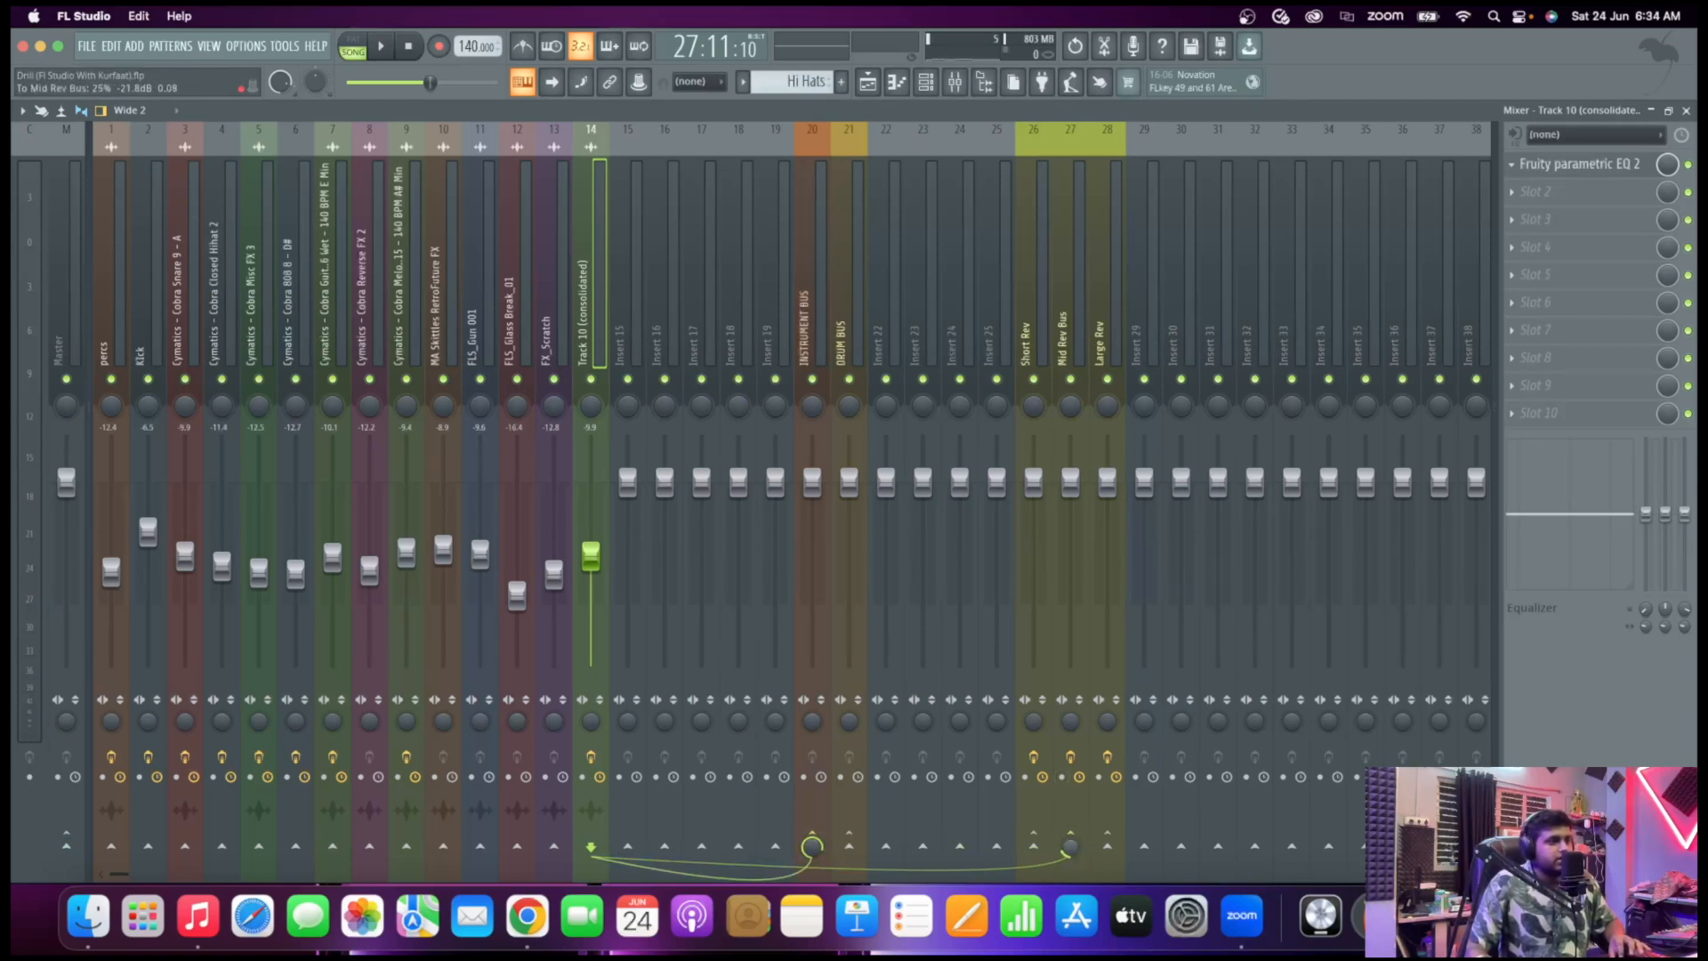
key(space)
key(space)
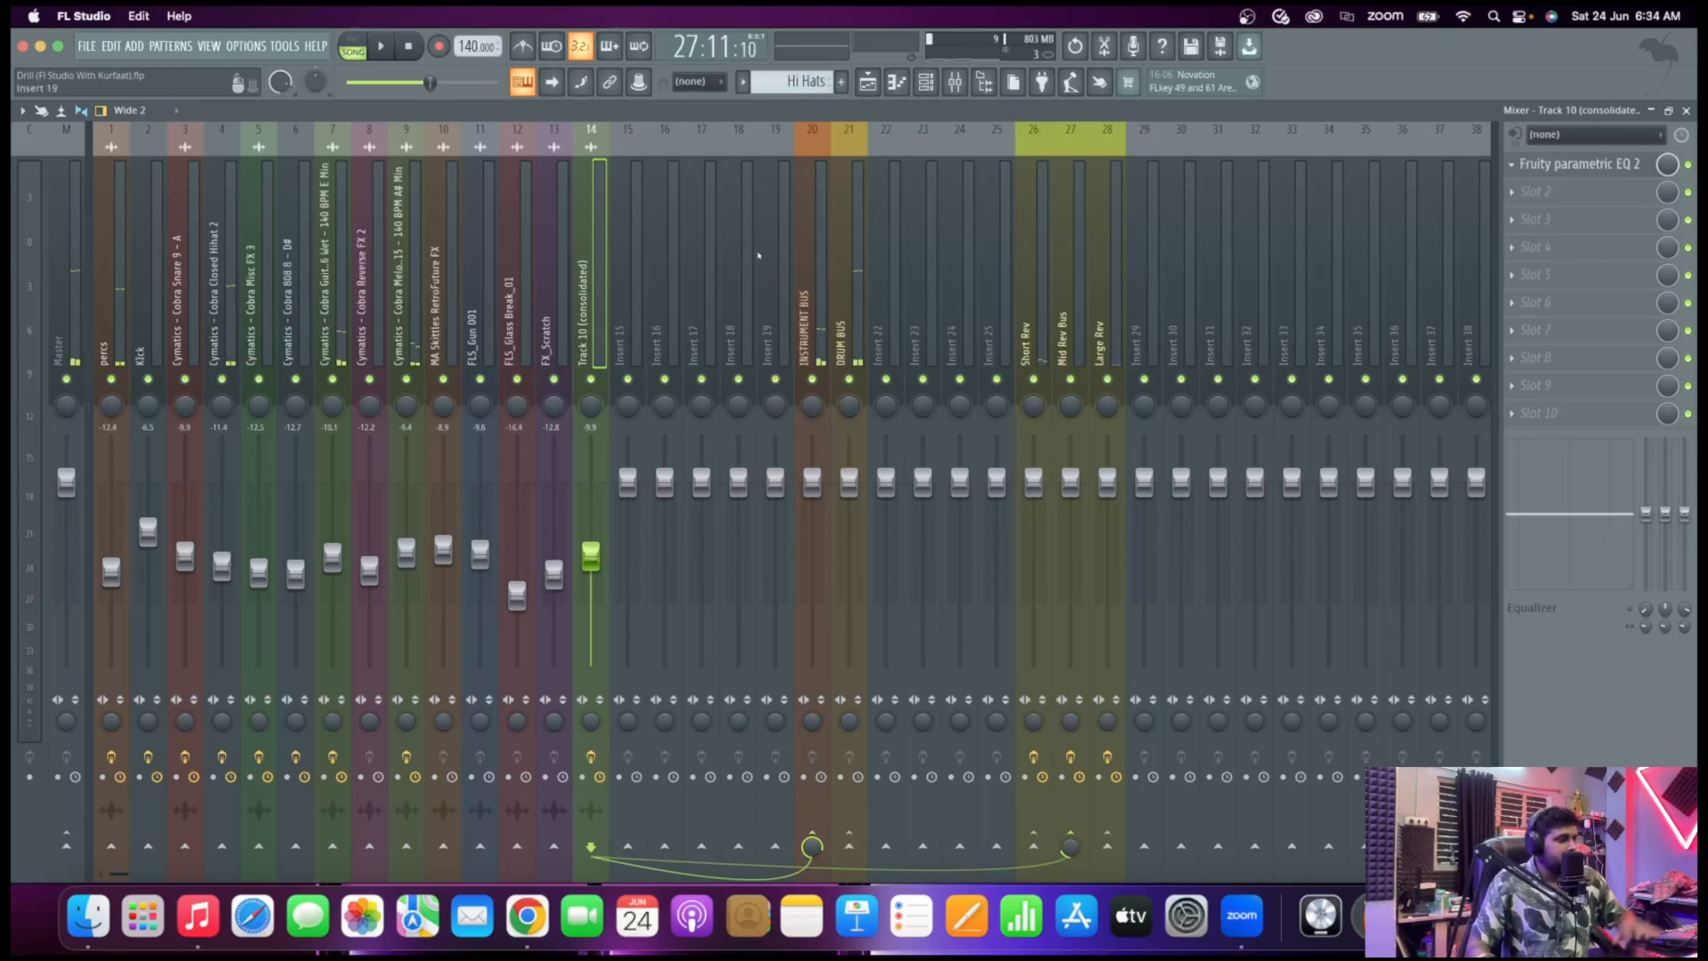
Play the arrangement from the playlist and check the bus and Master levels in the mixer
click(1678, 112)
key(space)
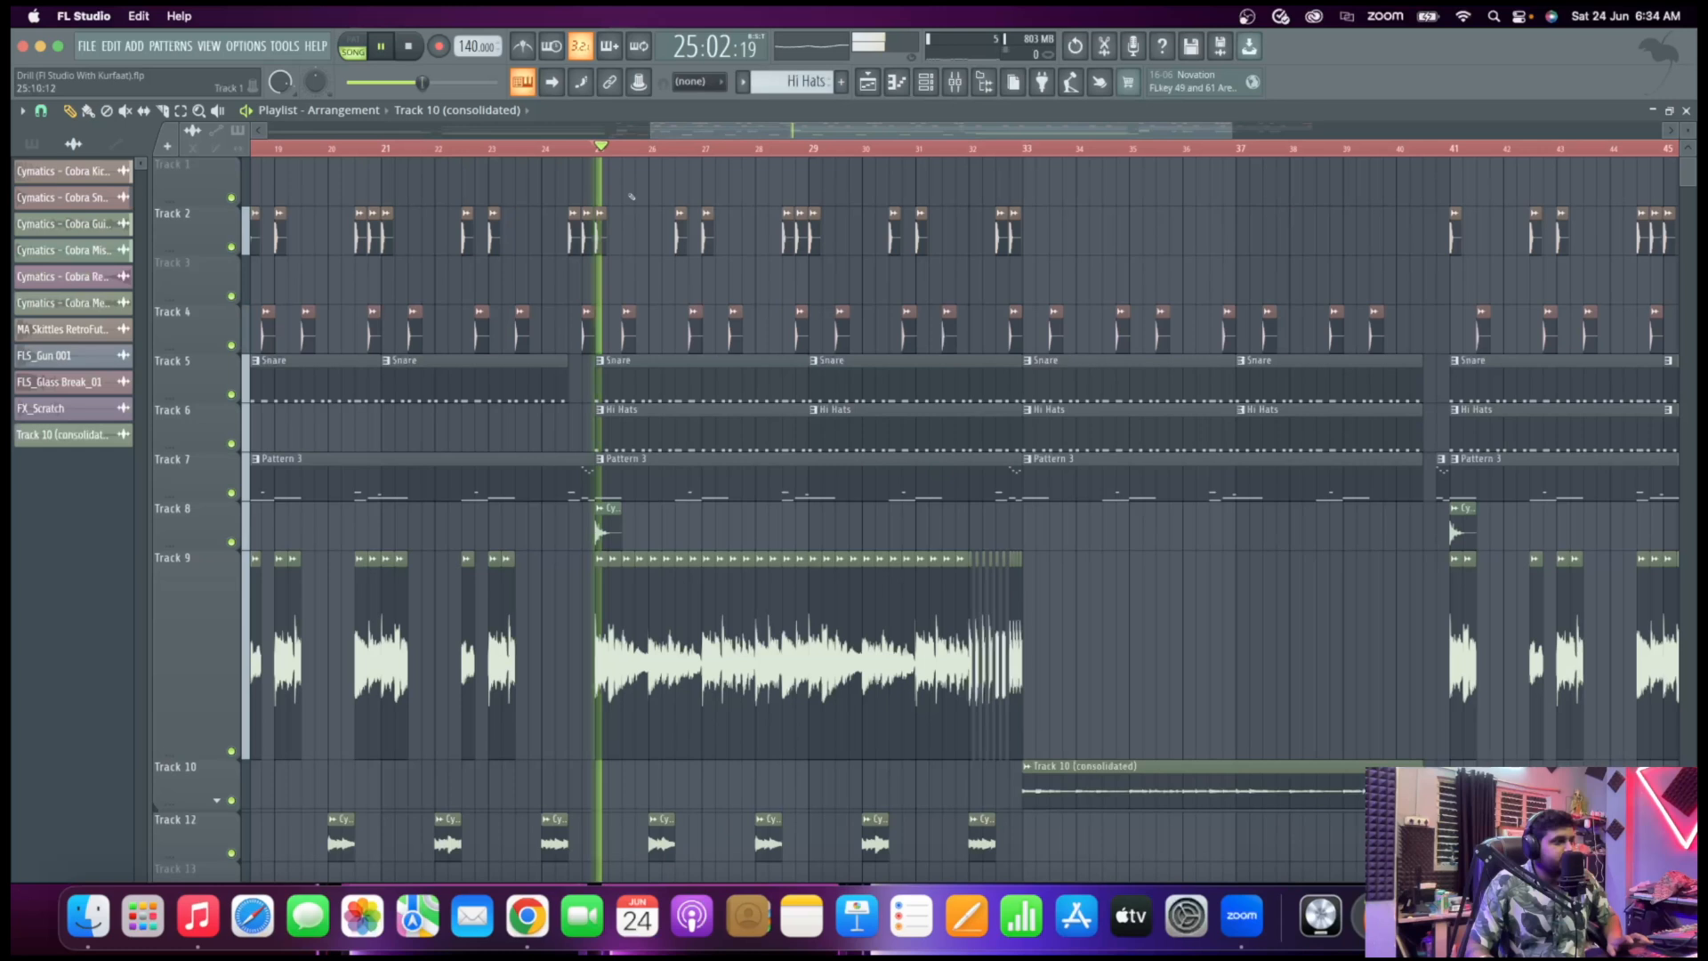
scroll(746, 307, down, 5)
scroll(752, 300, up, 5)
scroll(755, 300, down, 4)
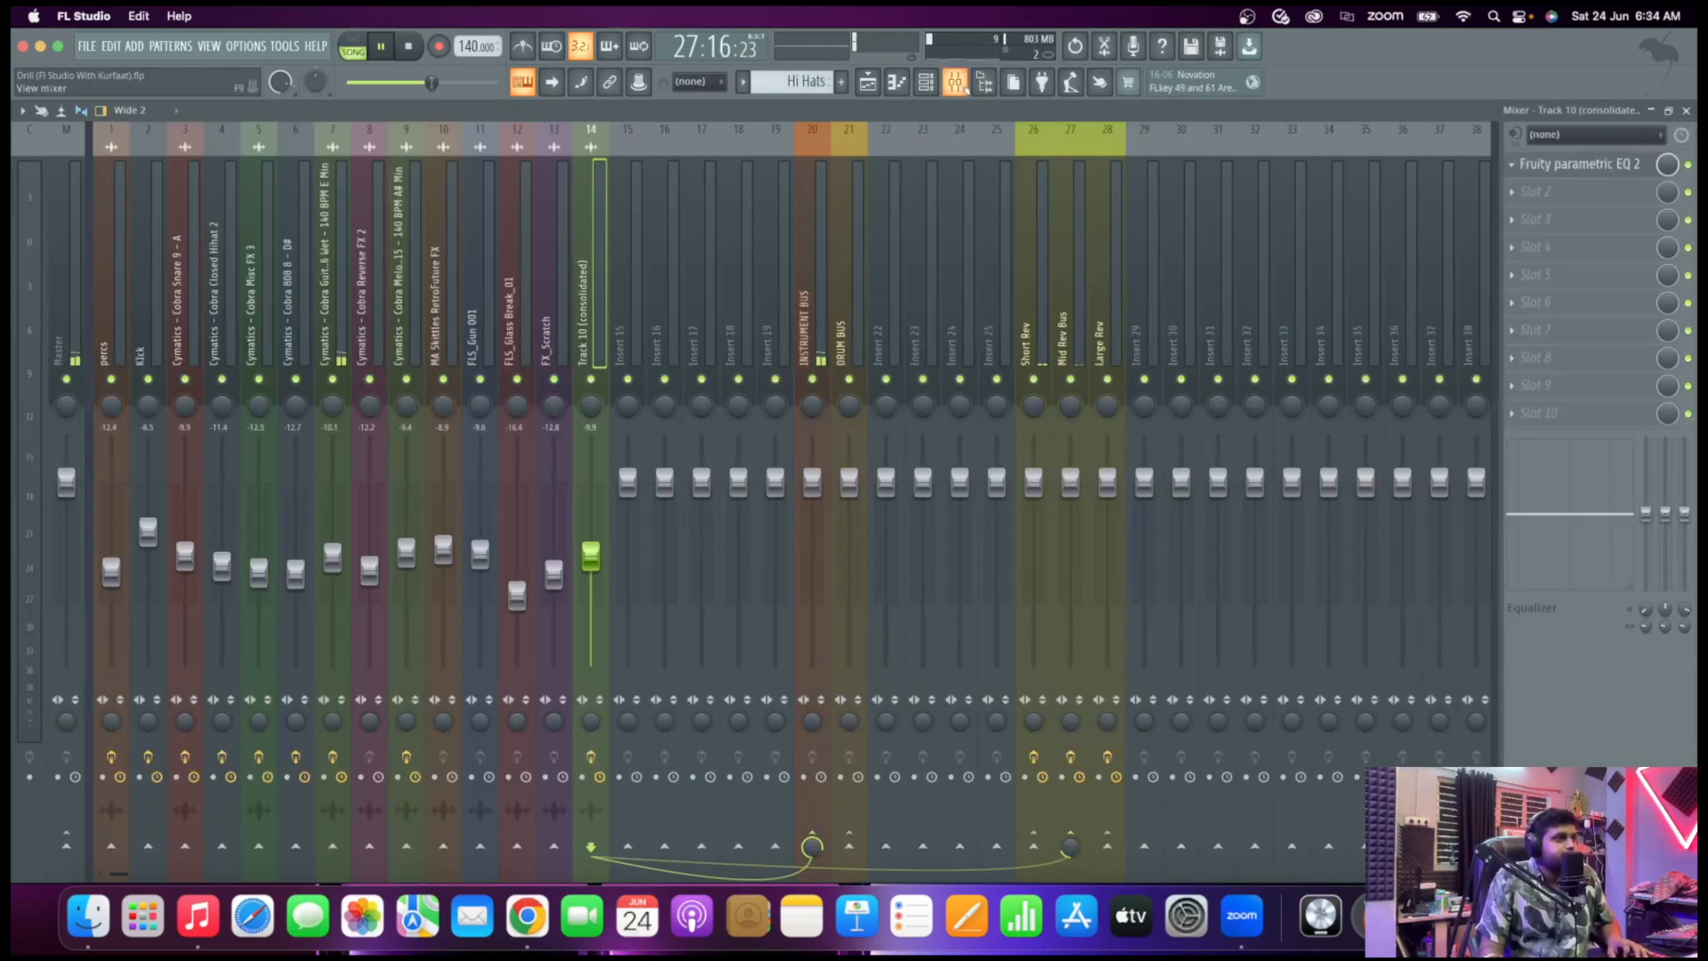
click(954, 82)
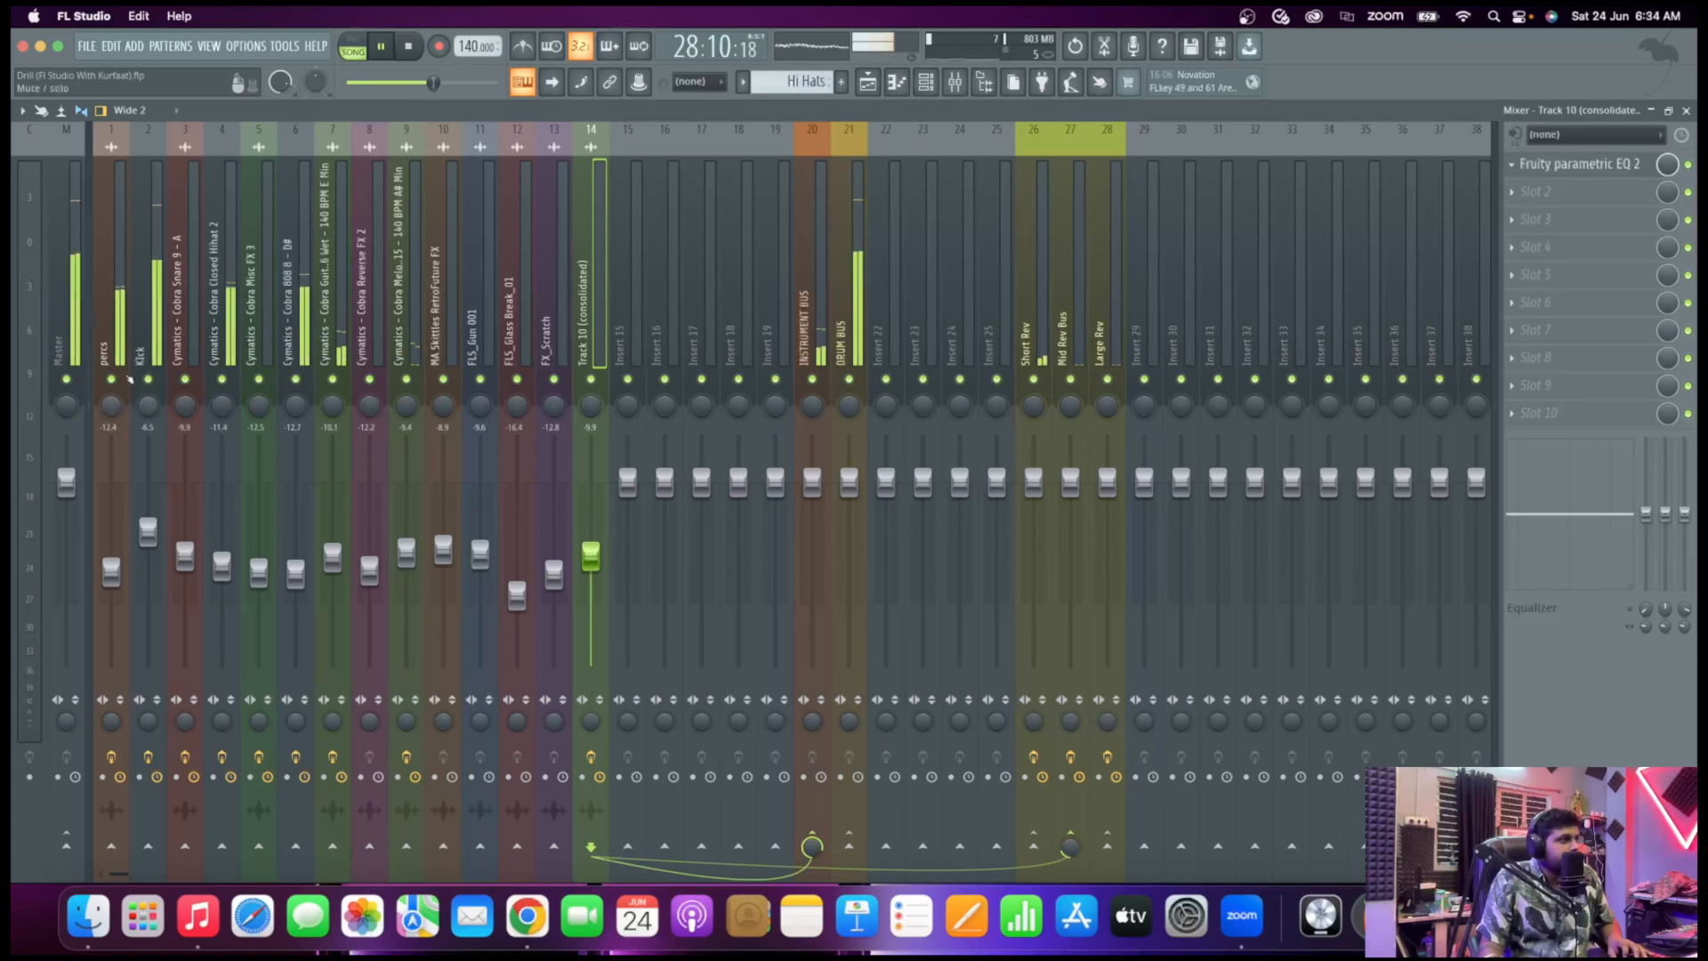
click(64, 326)
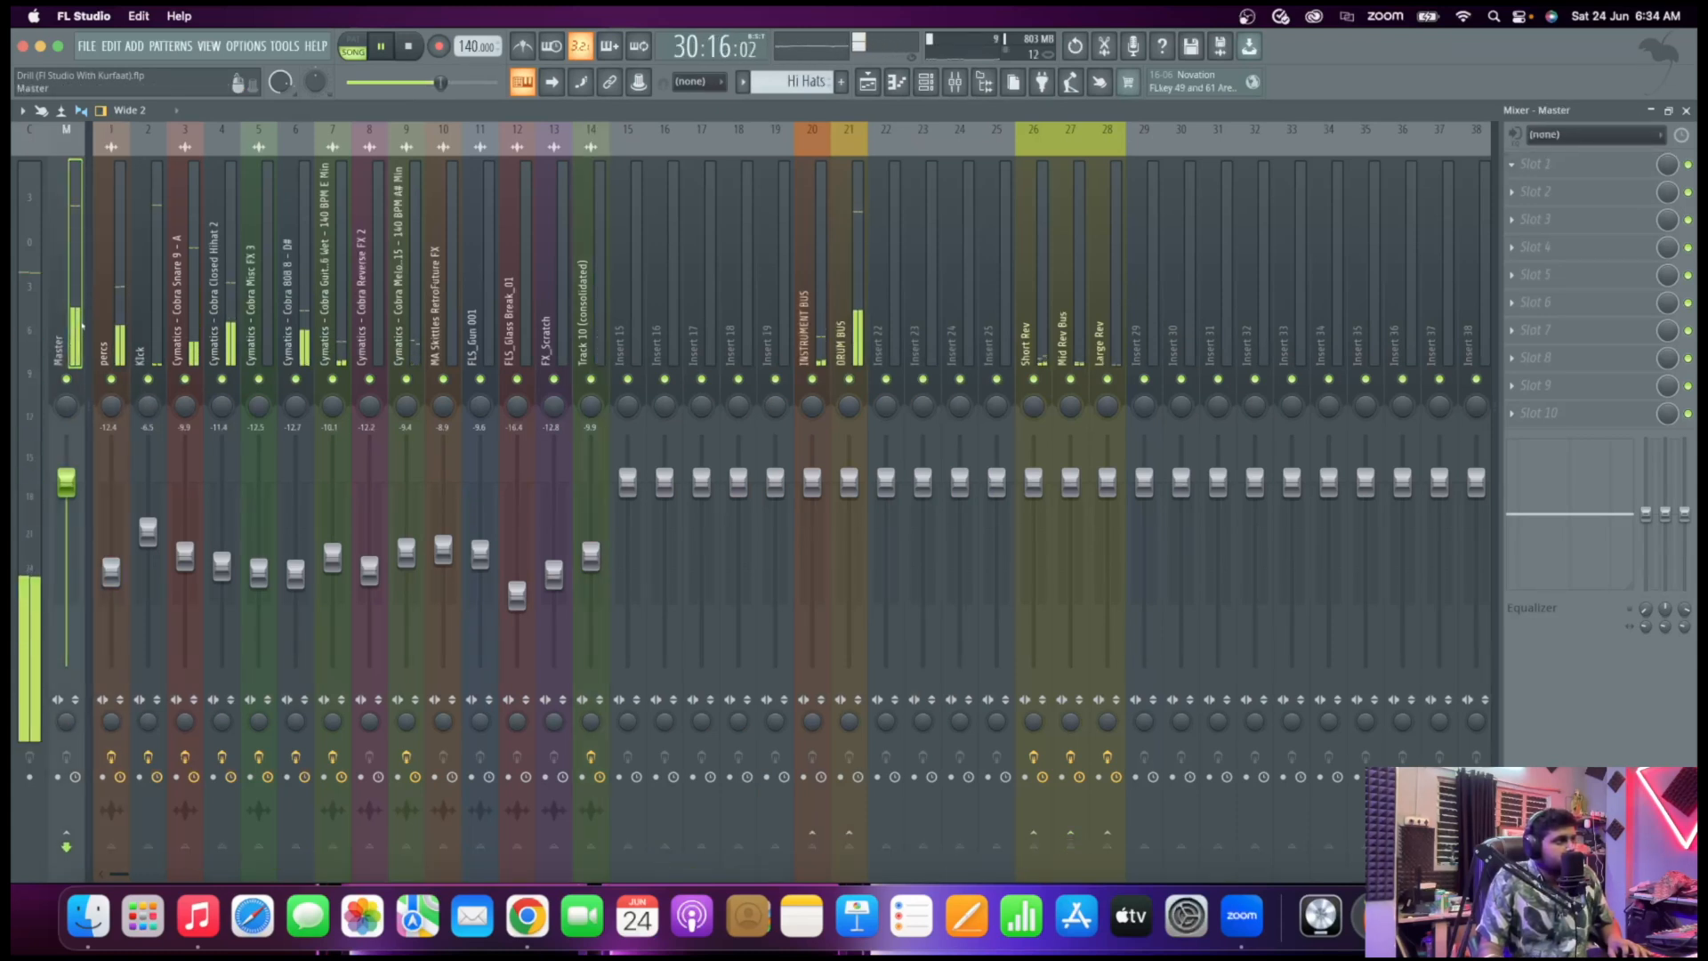
Stop playback and insert Fruity Soft Clipper after the EQ on the Kick track
key(space)
click(107, 313)
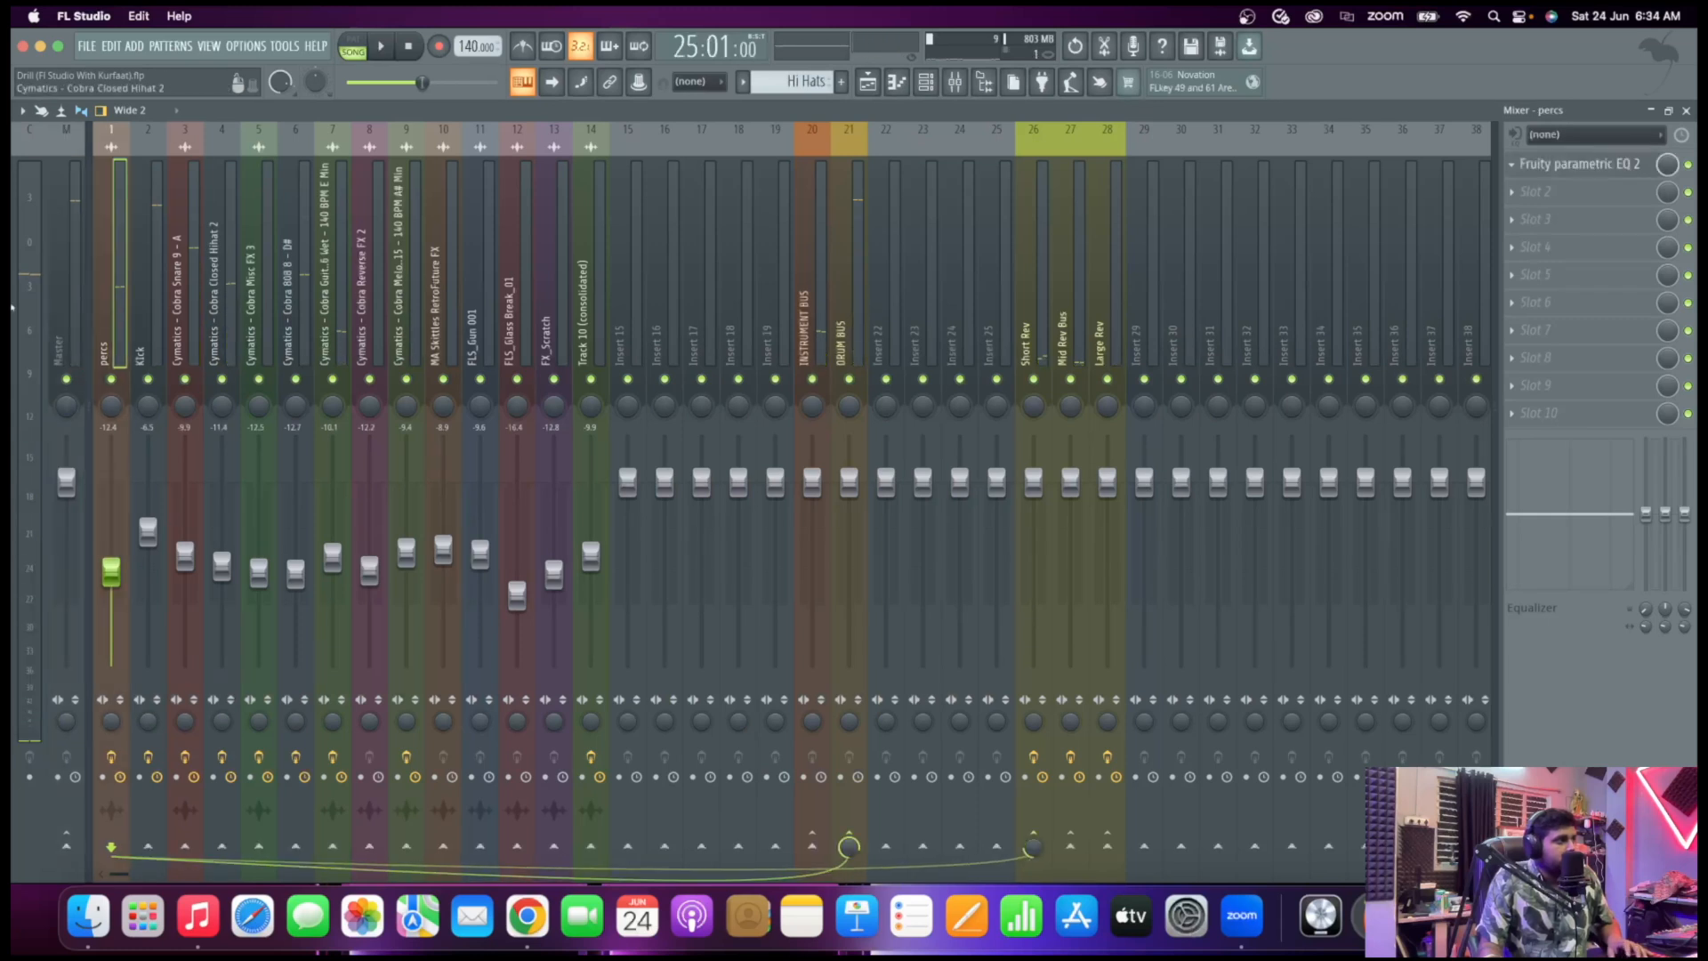
click(142, 311)
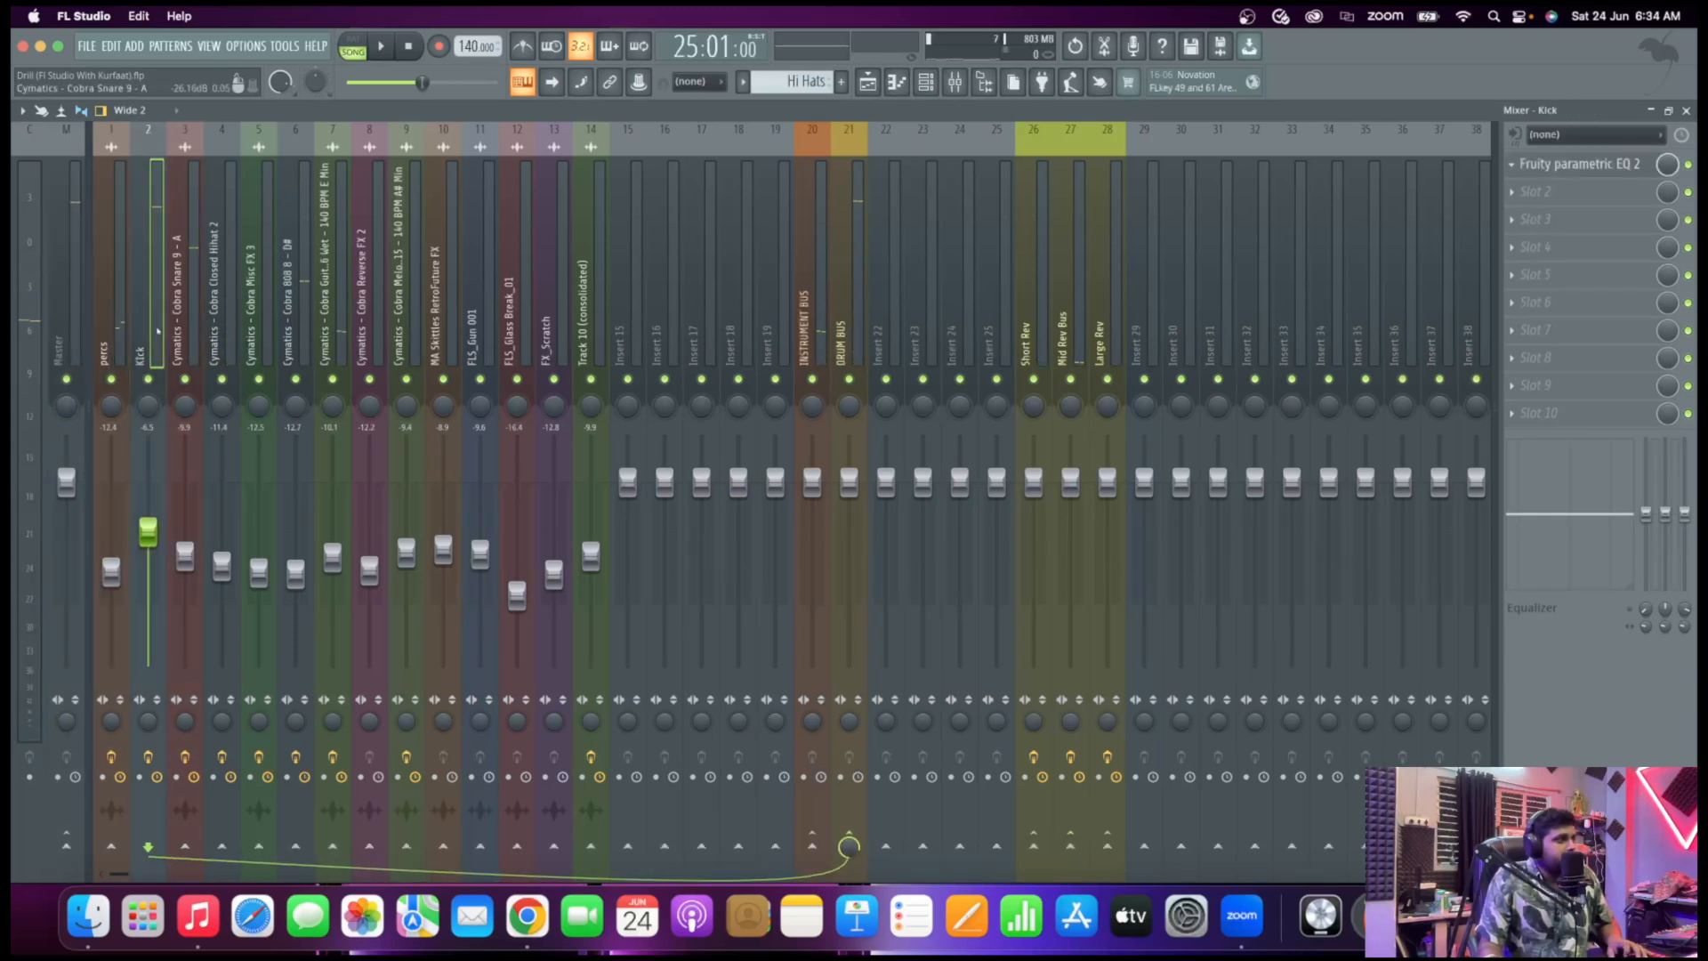
click(1561, 211)
click(1342, 108)
text(so)
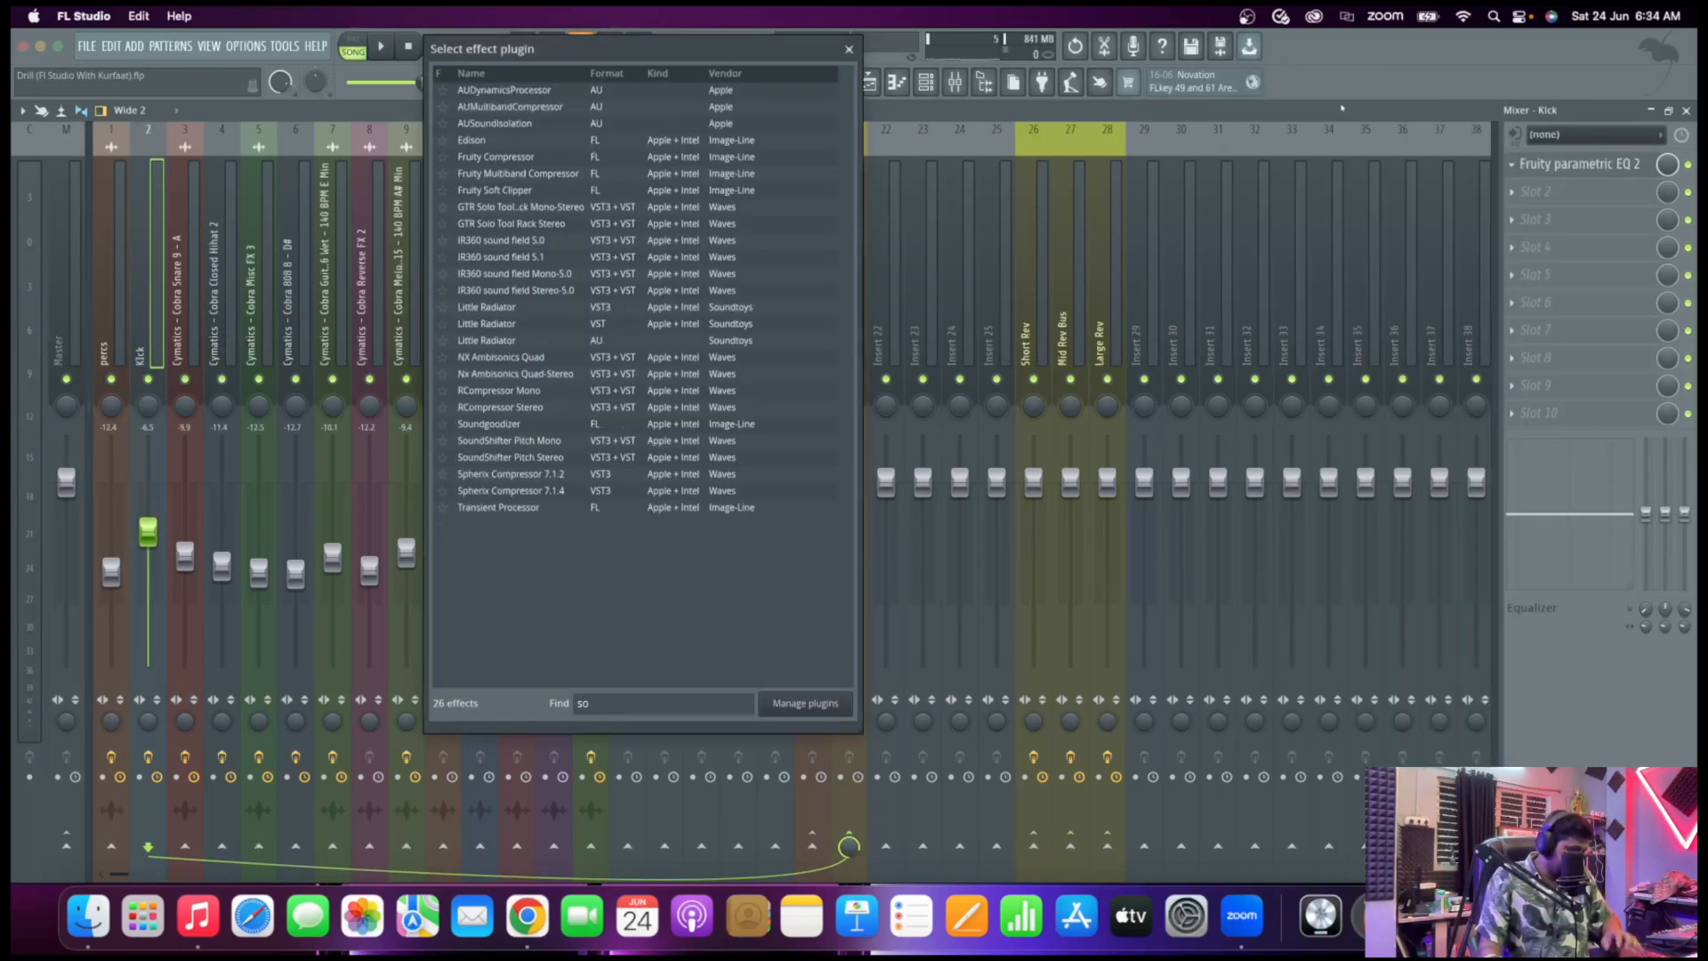
text(ft)
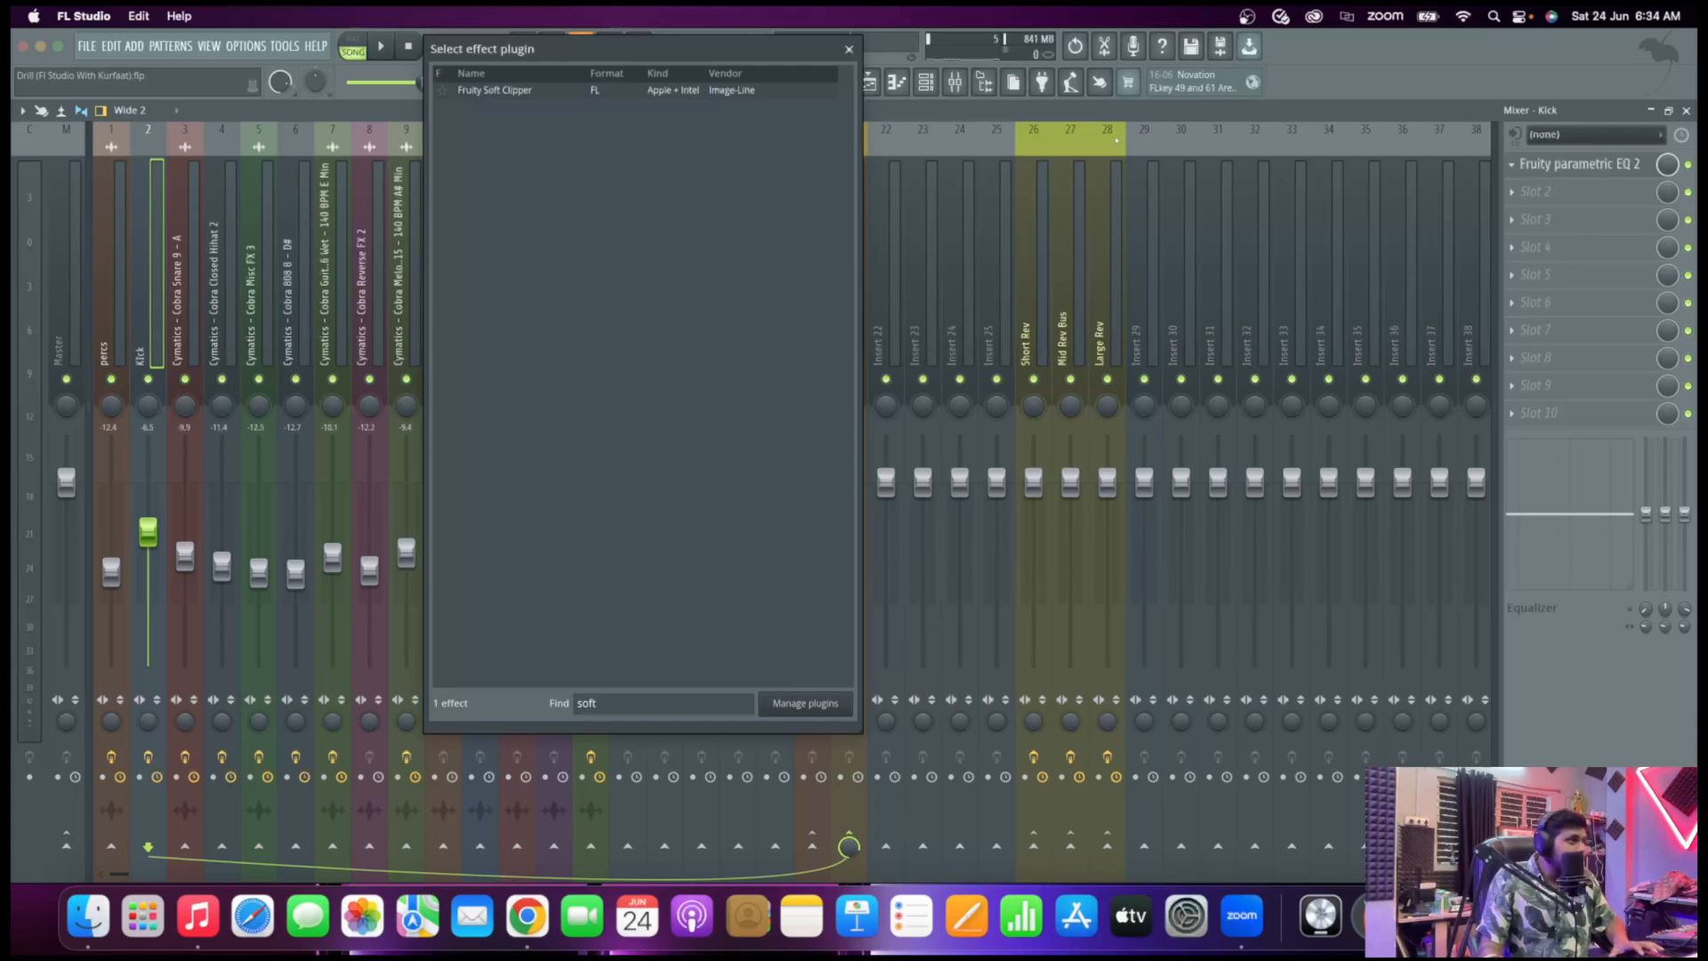
double_click(743, 92)
Set the Kick soft clipper's threshold to about -4.9 dB while the beat plays
key(space)
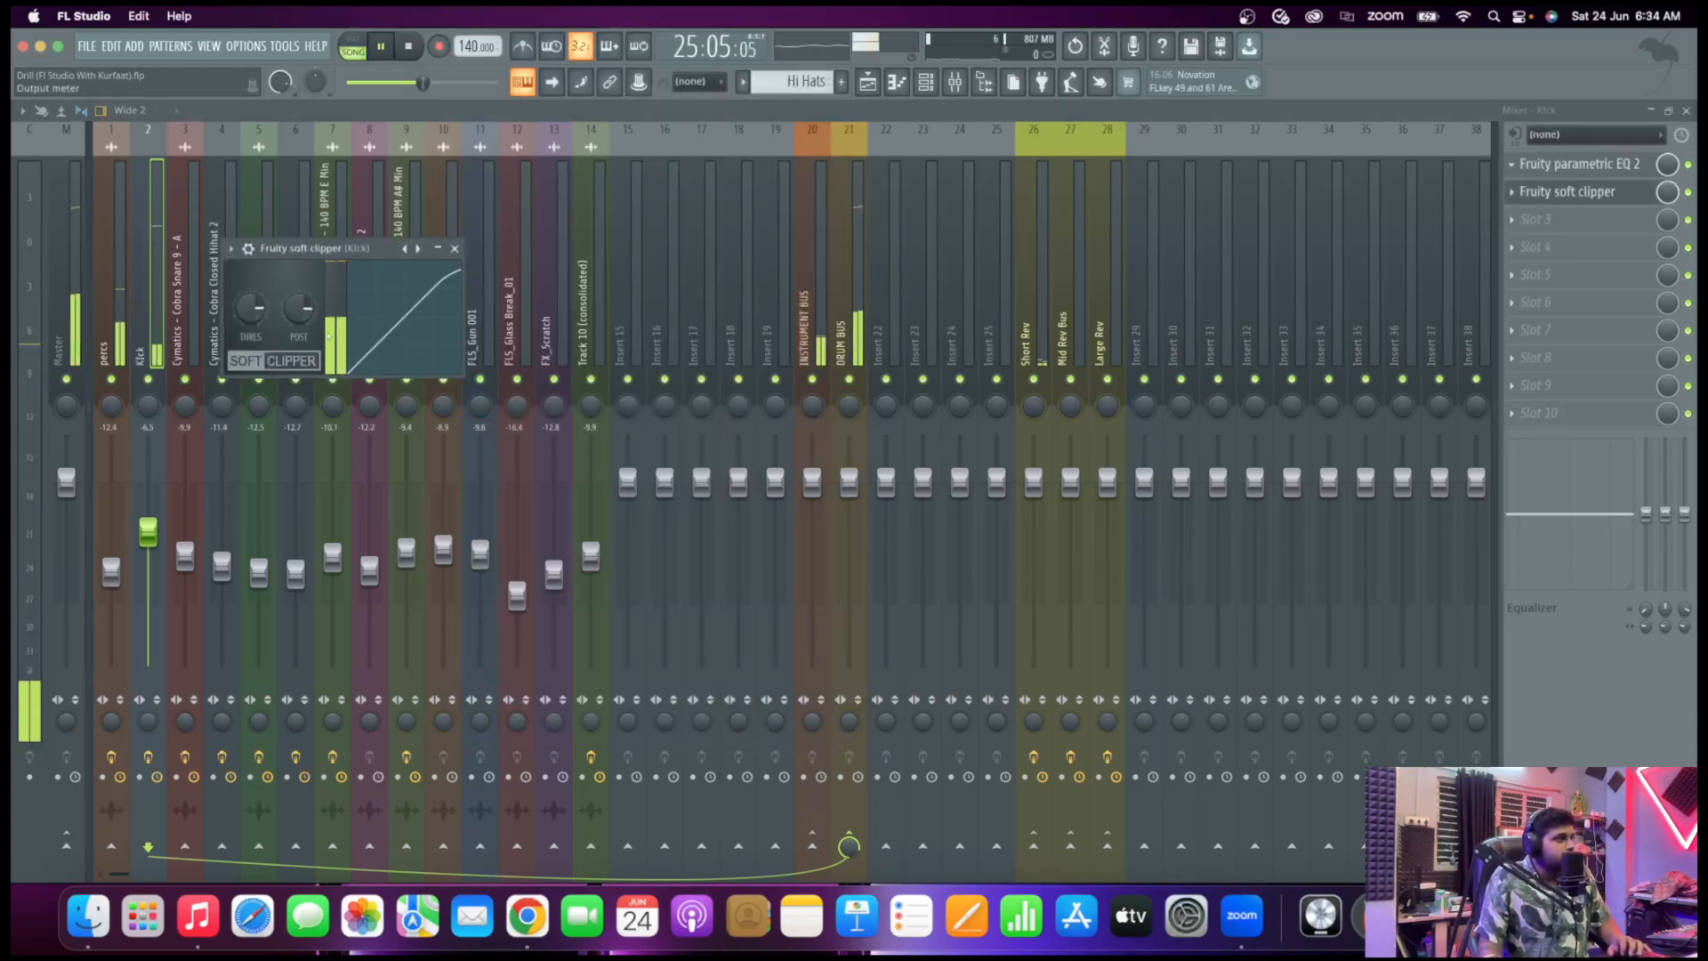
drag(252, 309, 252, 318)
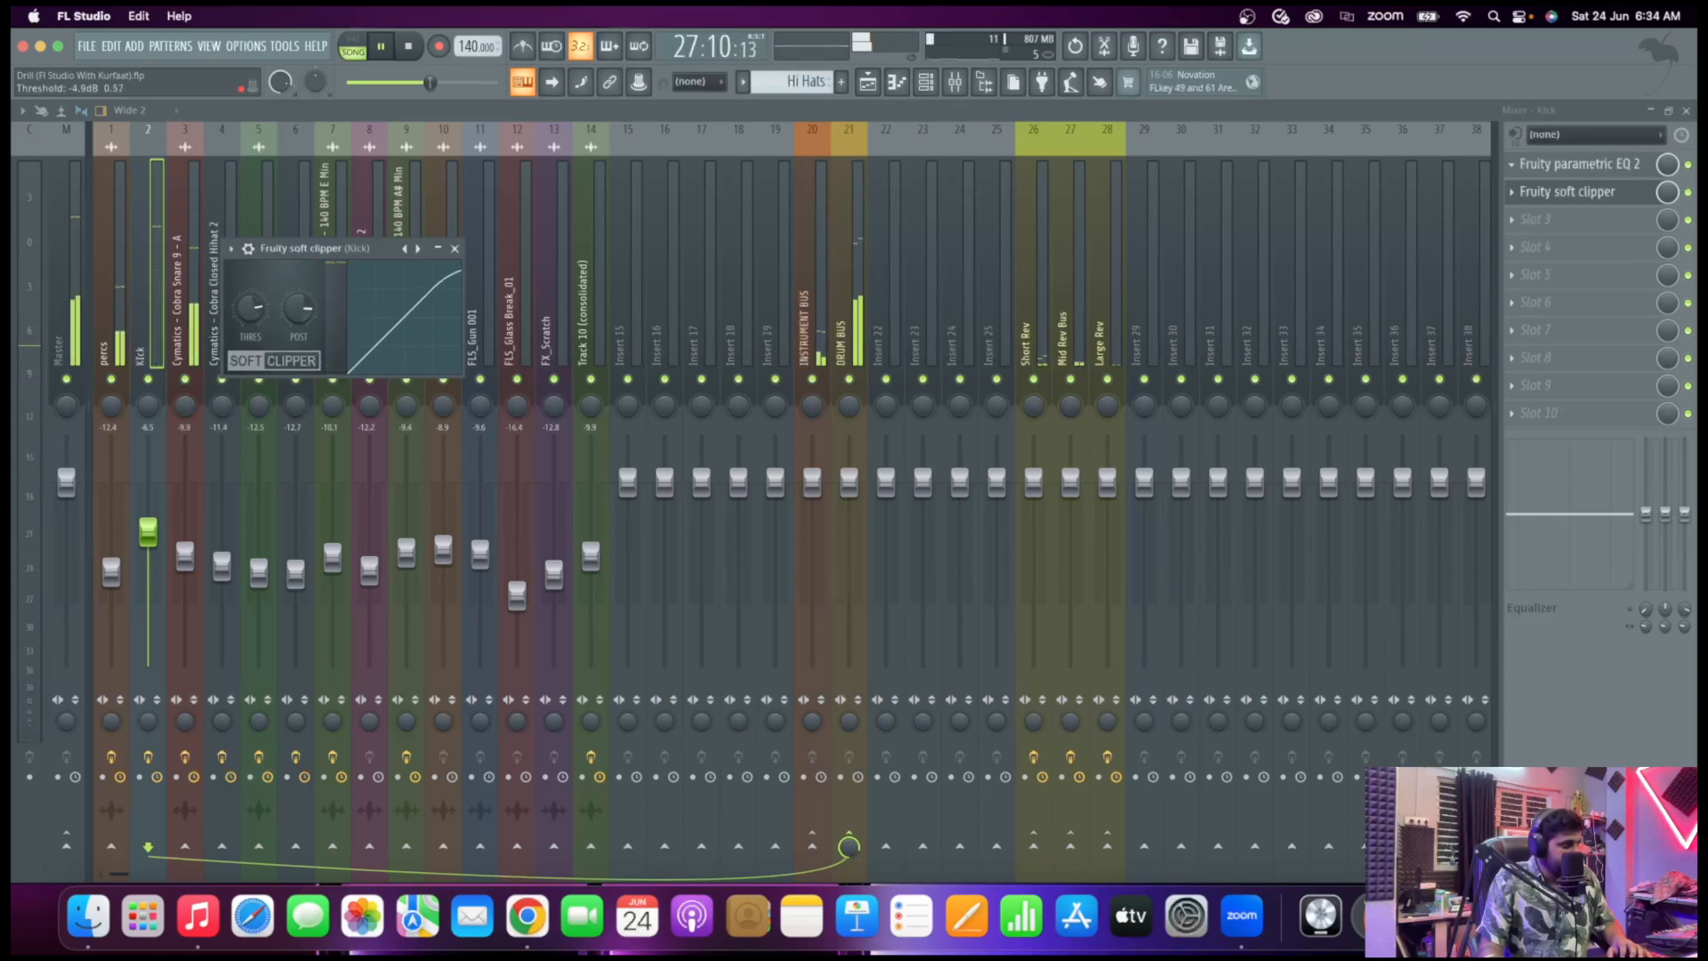
click(454, 248)
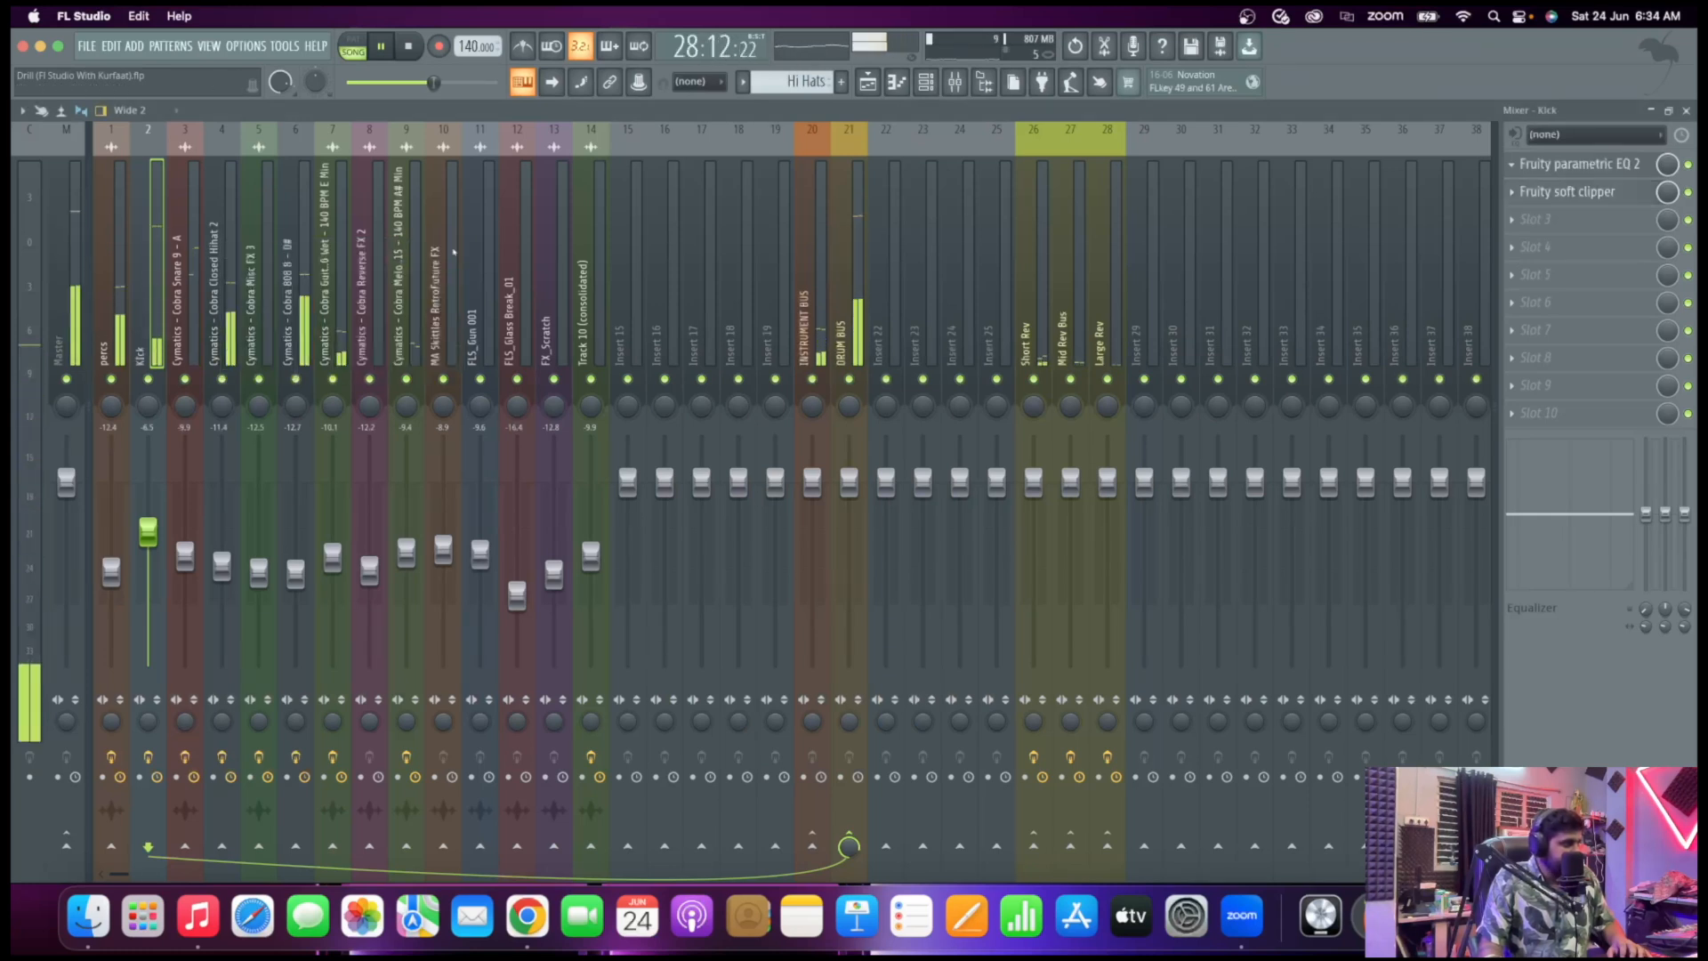
Insert Fruity Parametric EQ 2 on DRUM BUS and load the 20Hz + 18kHz cut preset
click(333, 284)
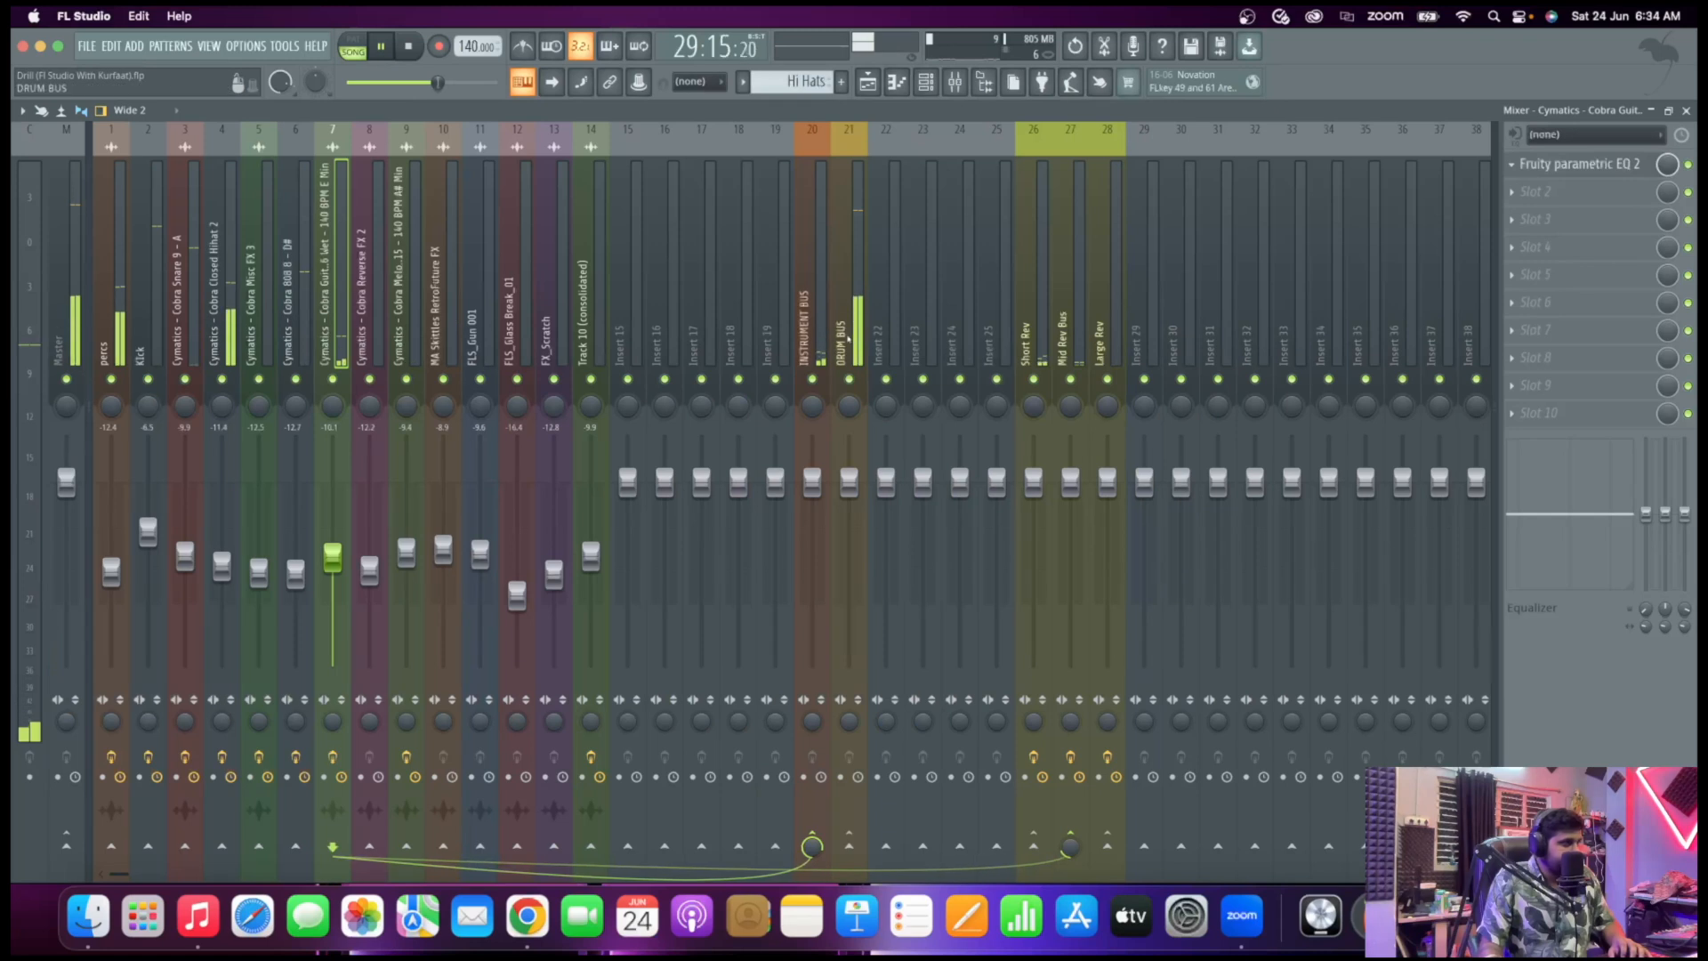
key(space)
click(842, 351)
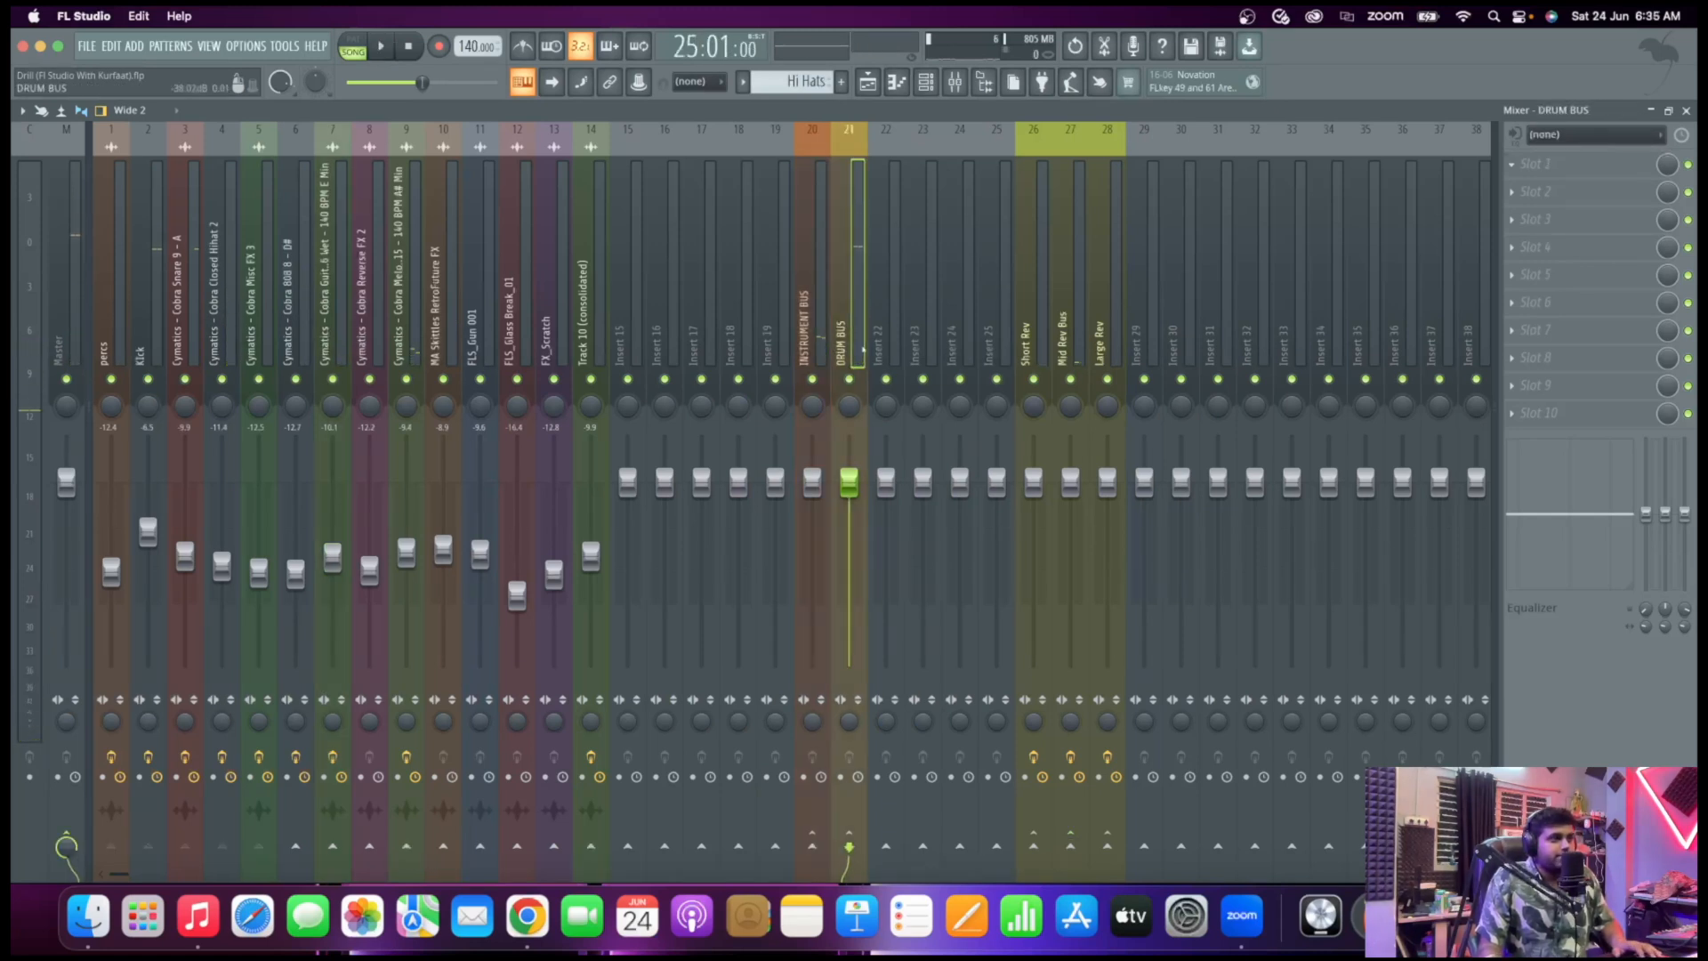
click(1633, 174)
click(1323, 752)
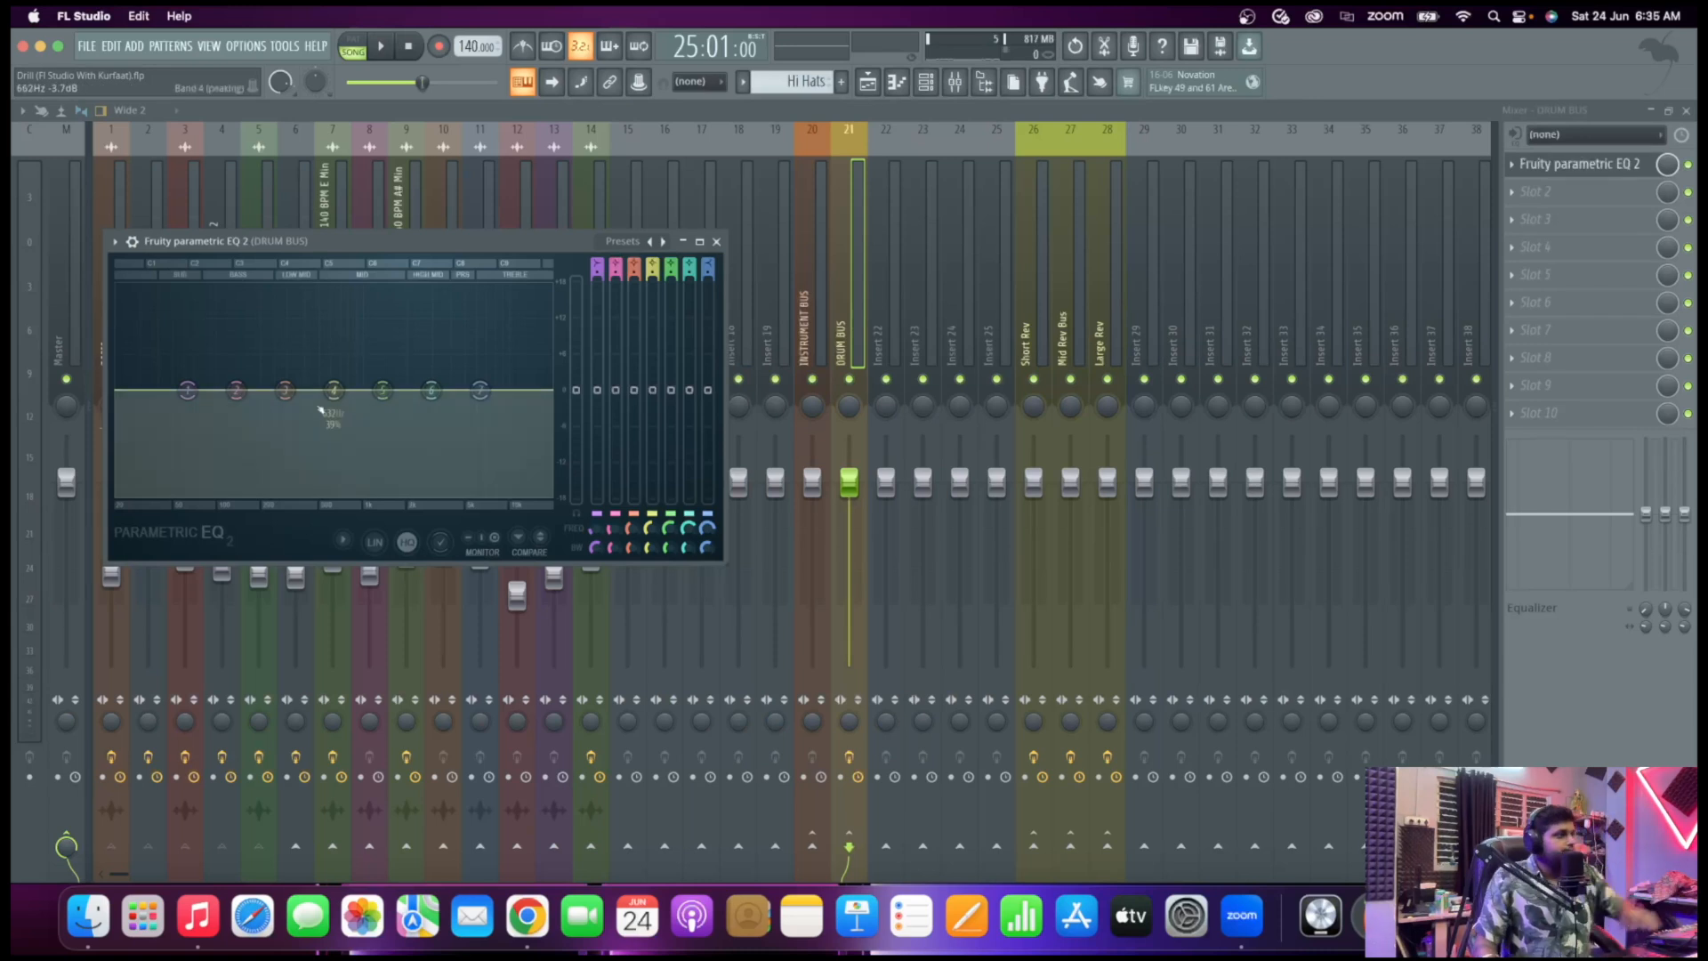
click(663, 243)
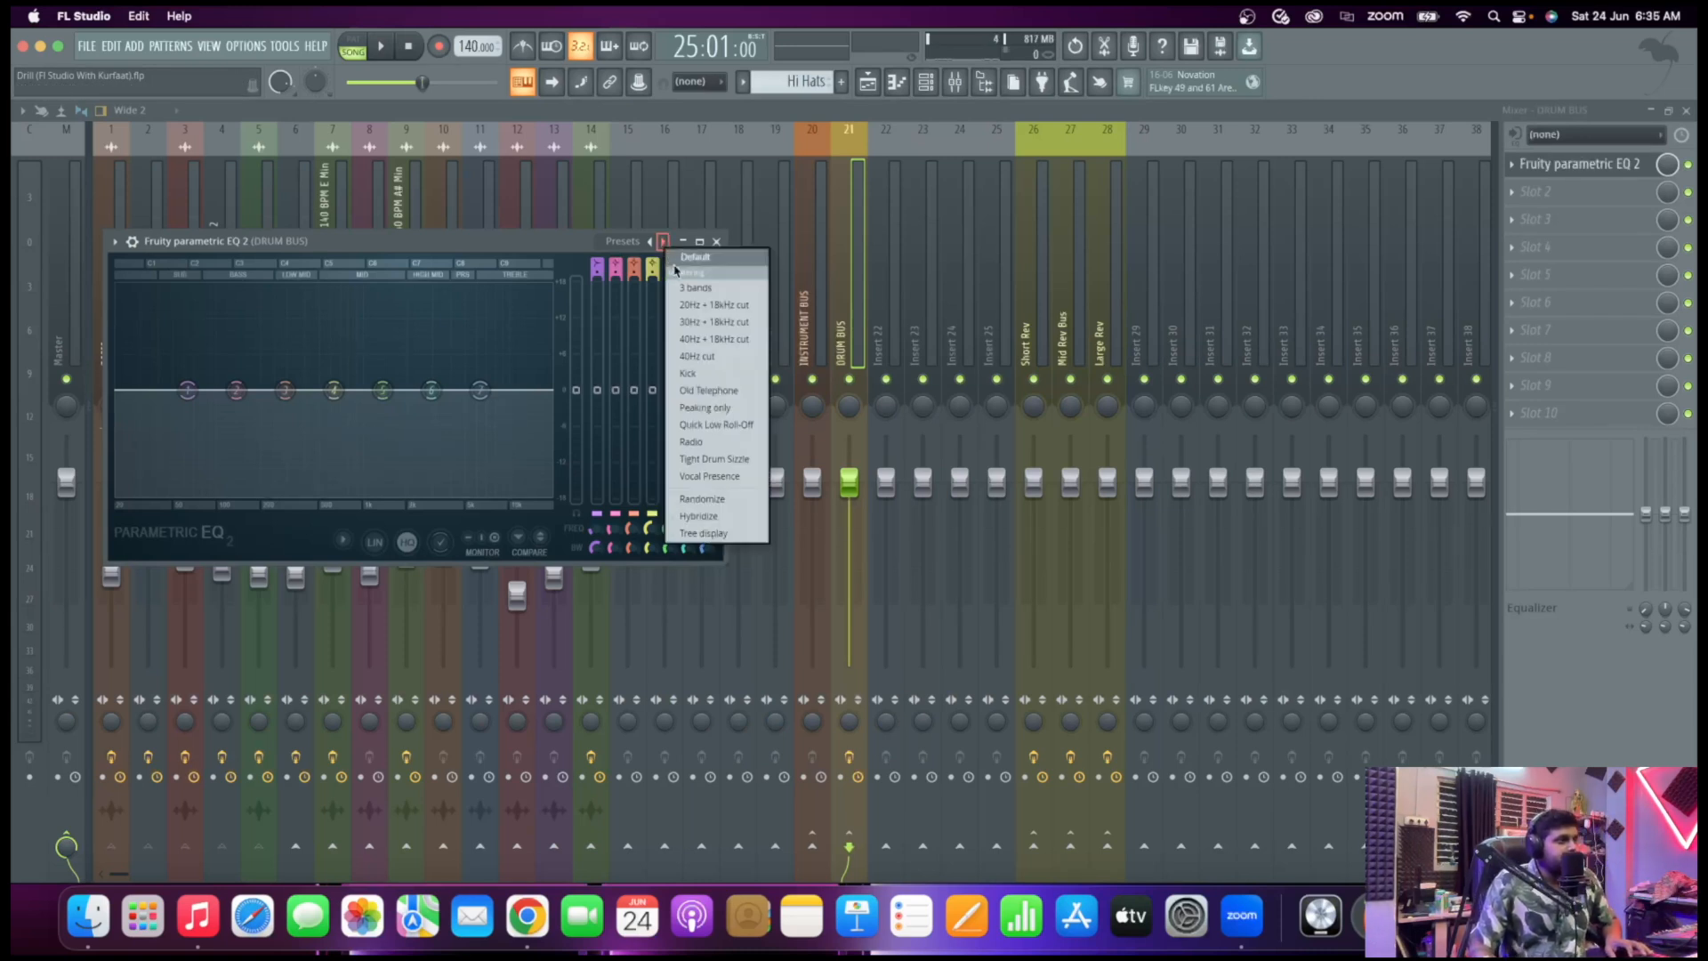
click(738, 313)
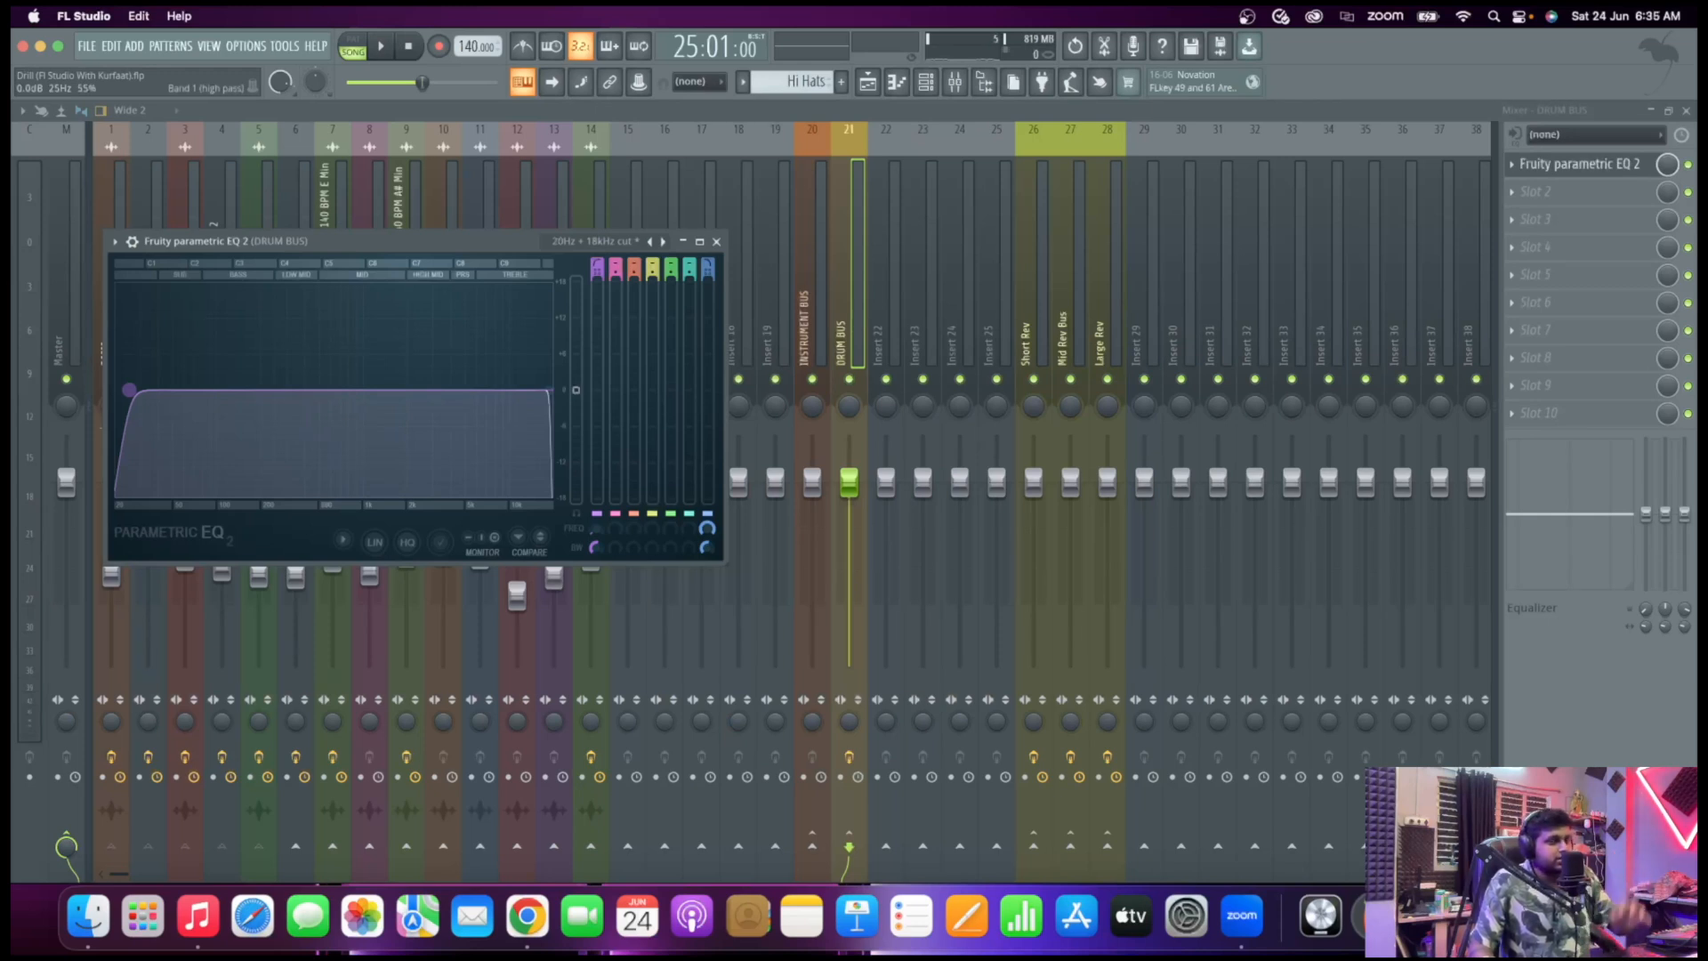
Raise the low-cut frequency of DRUM BUS's EQ slightly while listening to the beat
key(space)
drag(129, 389, 143, 390)
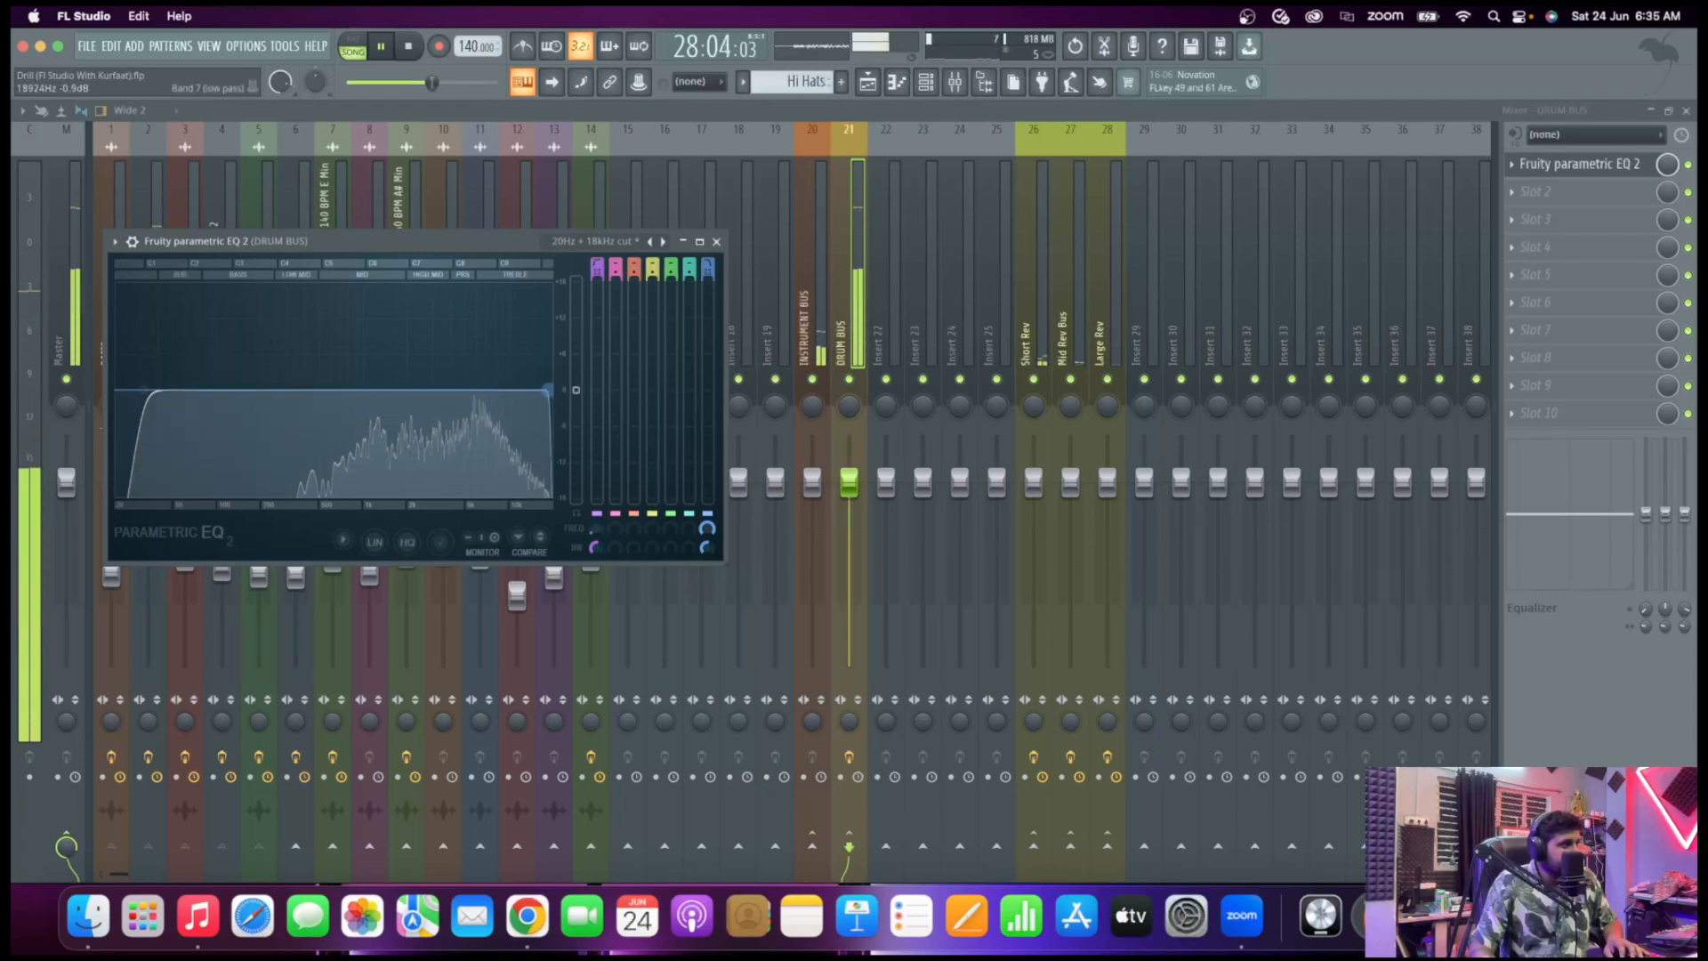
key(space)
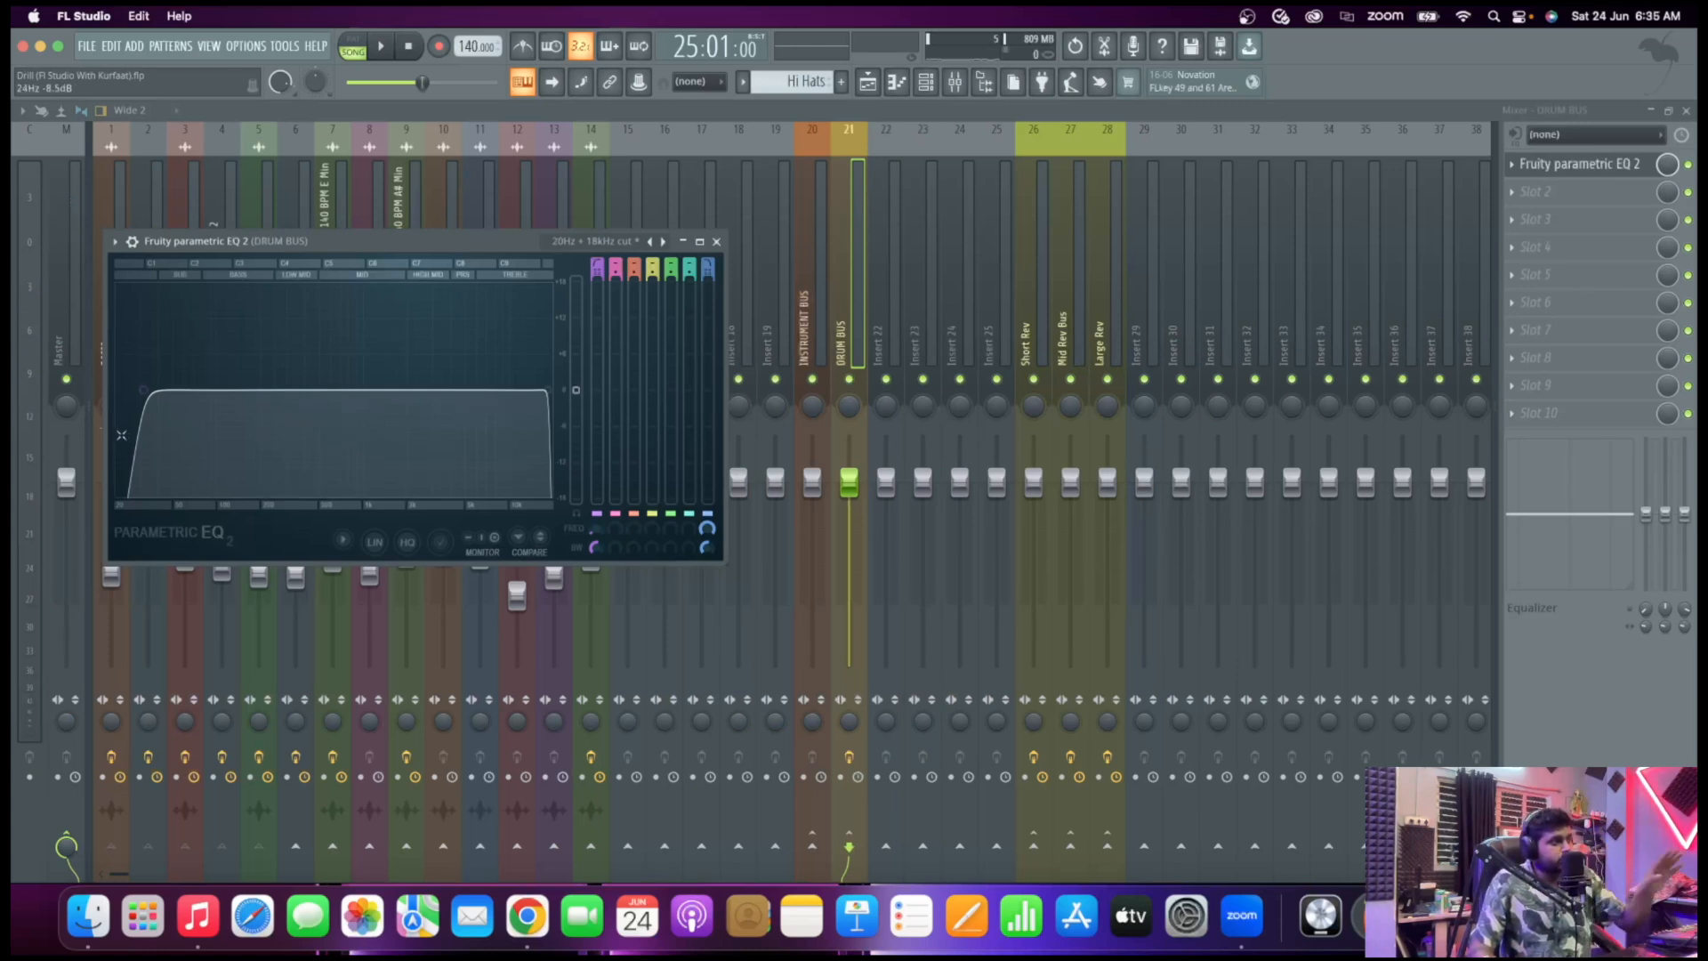
click(719, 242)
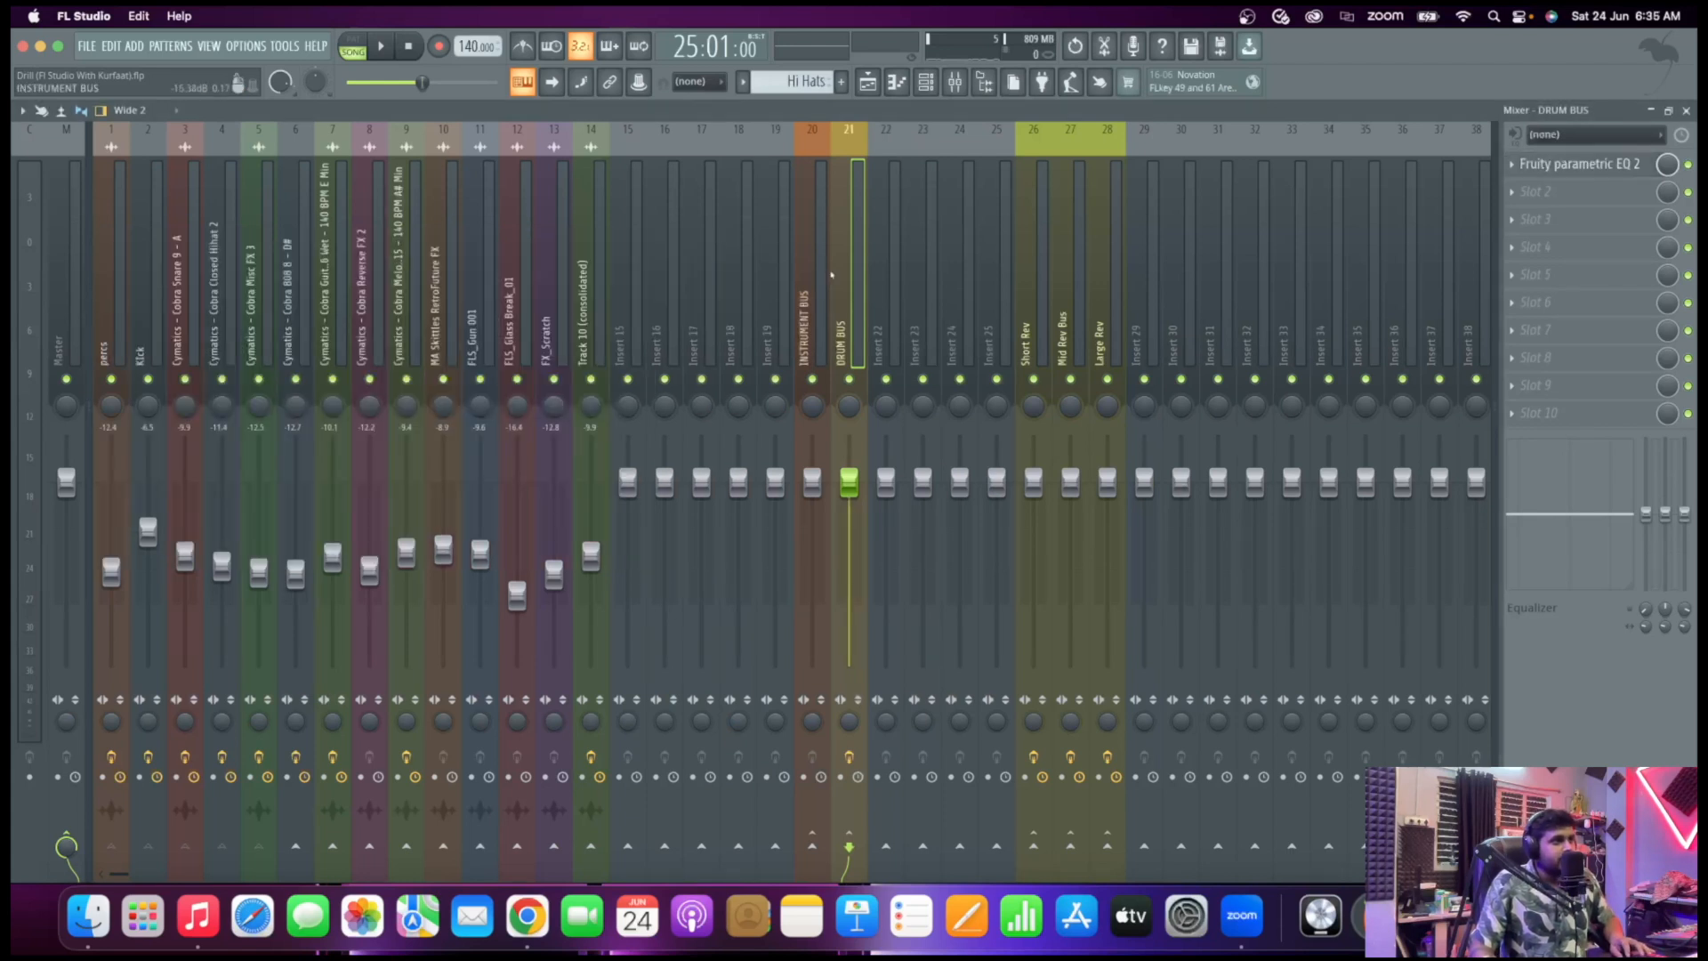
Insert Fruity Parametric EQ 2 on INSTRUMENT BUS and load the 20Hz + 18kHz cut preset
click(811, 285)
click(1628, 163)
click(1343, 133)
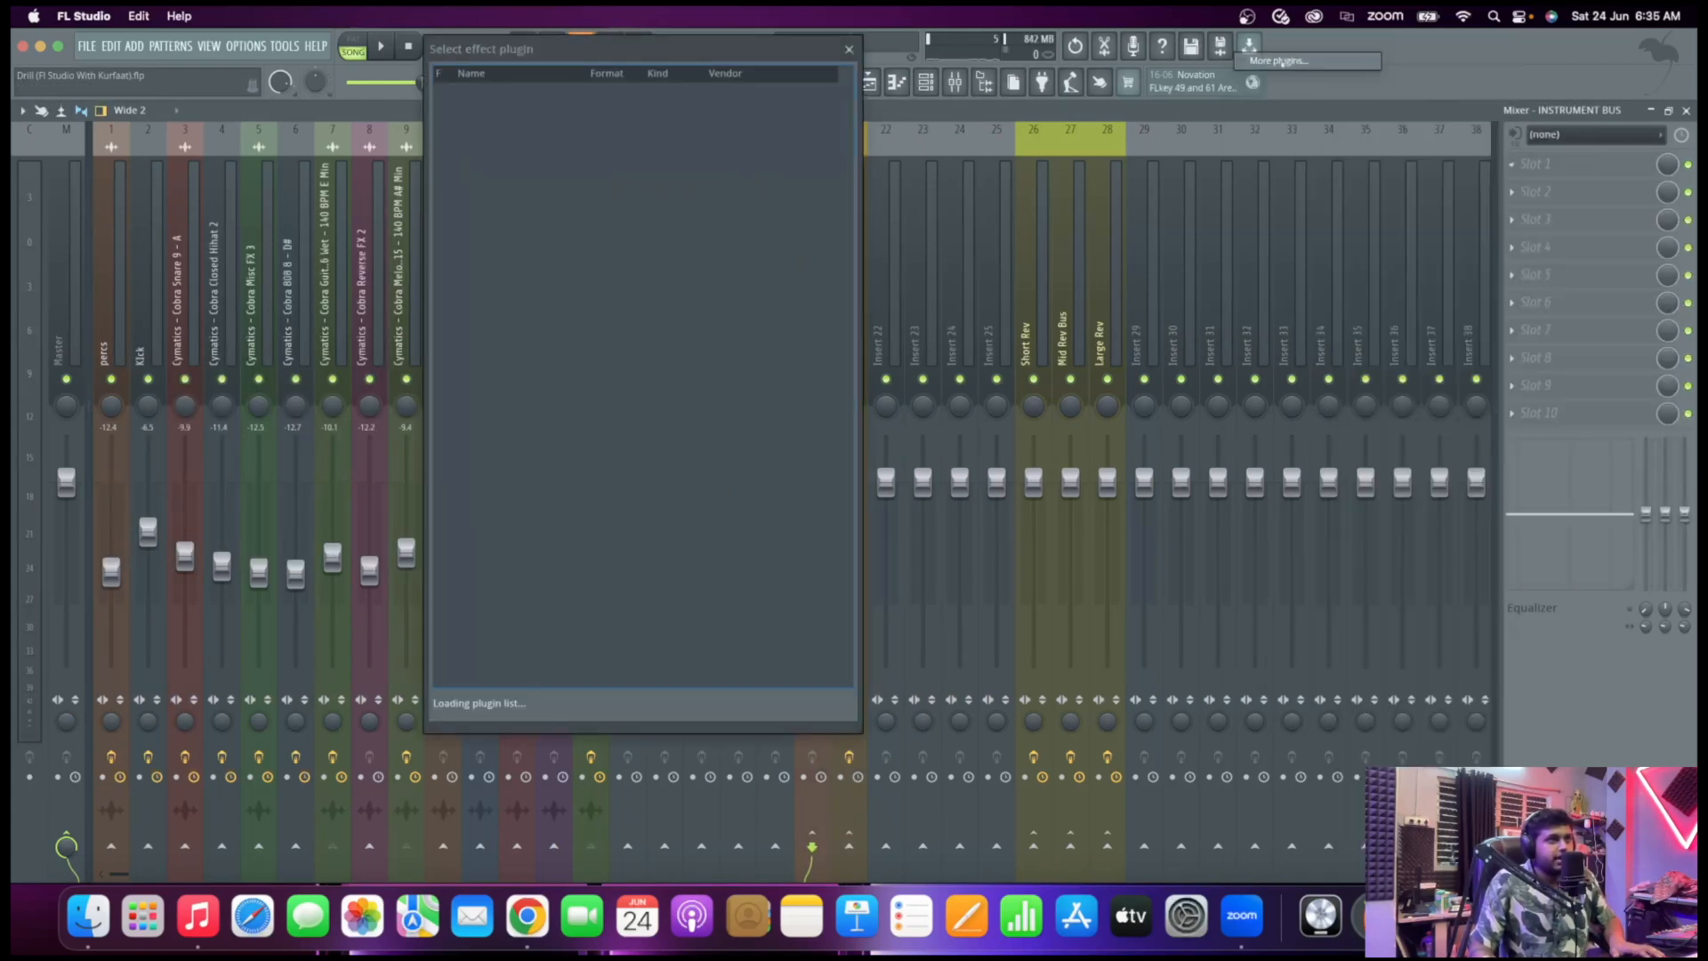
text(eq)
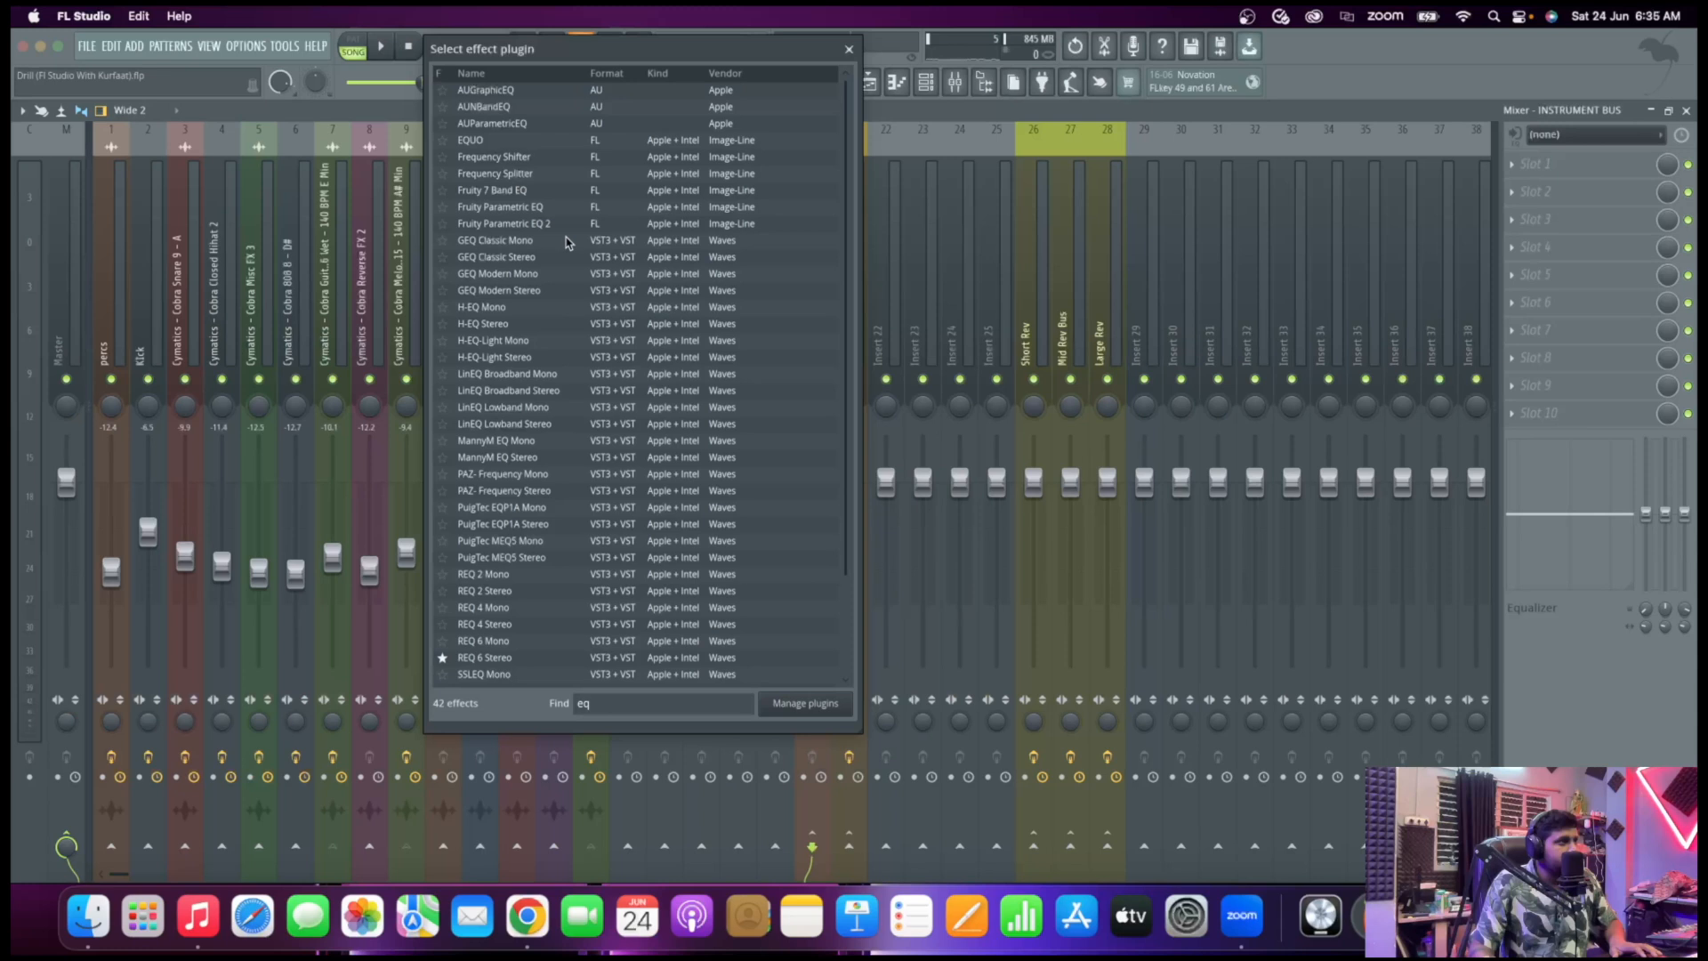
double_click(569, 223)
click(605, 196)
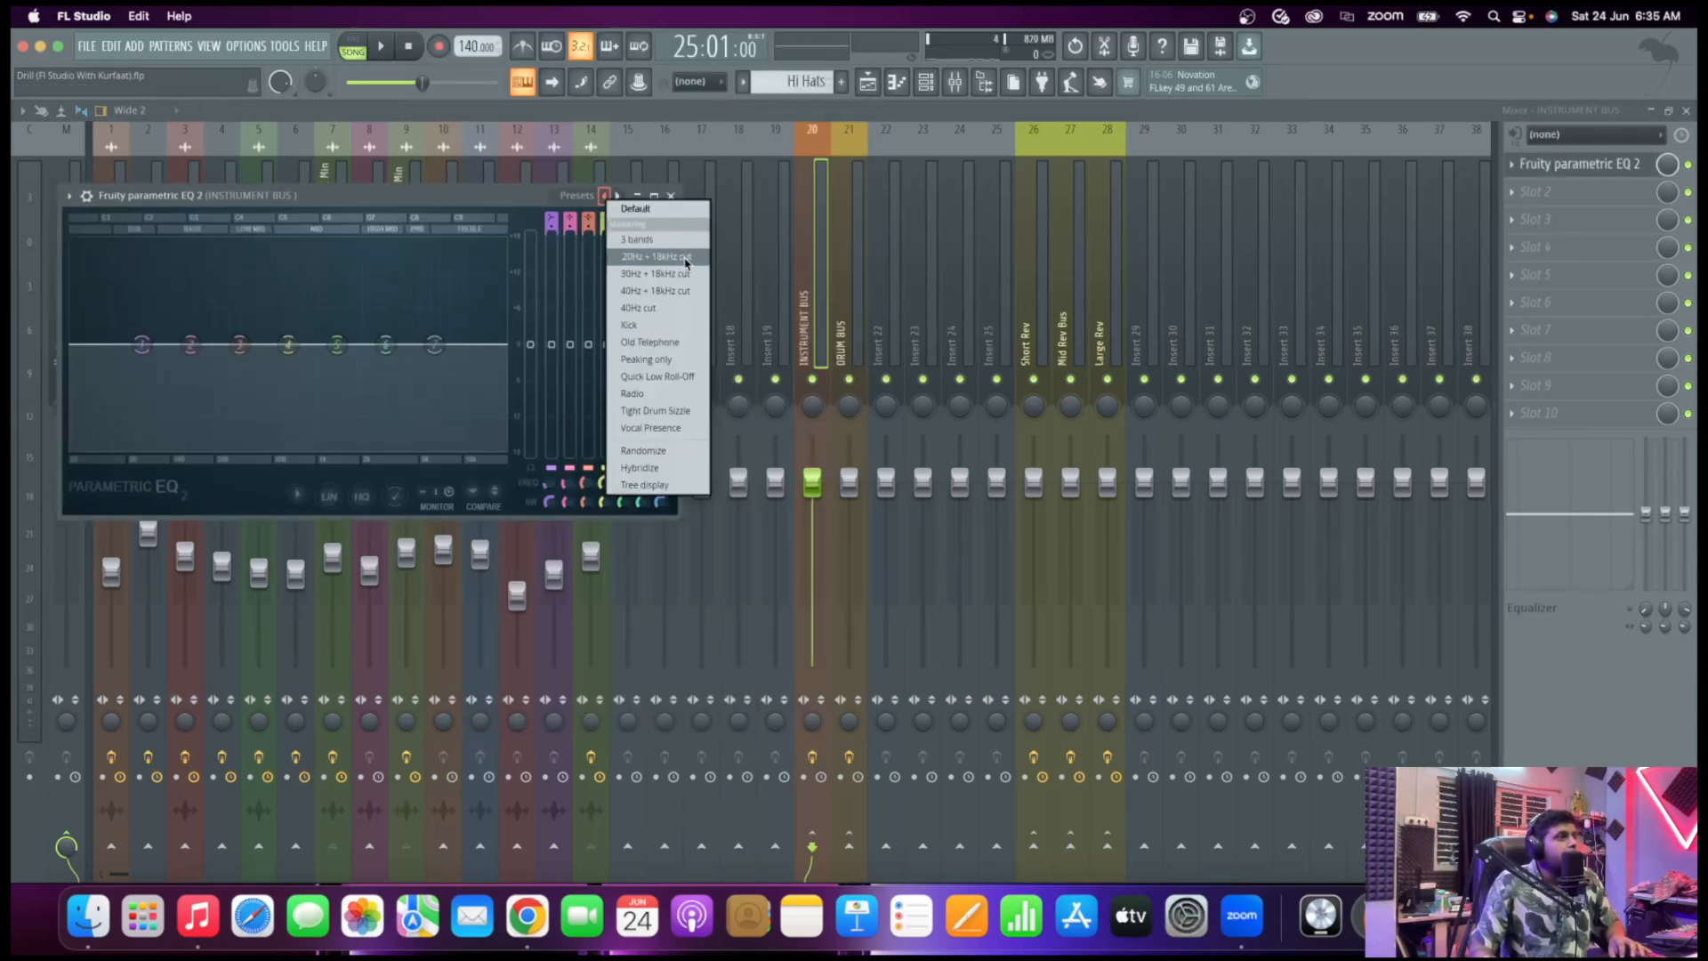
click(686, 258)
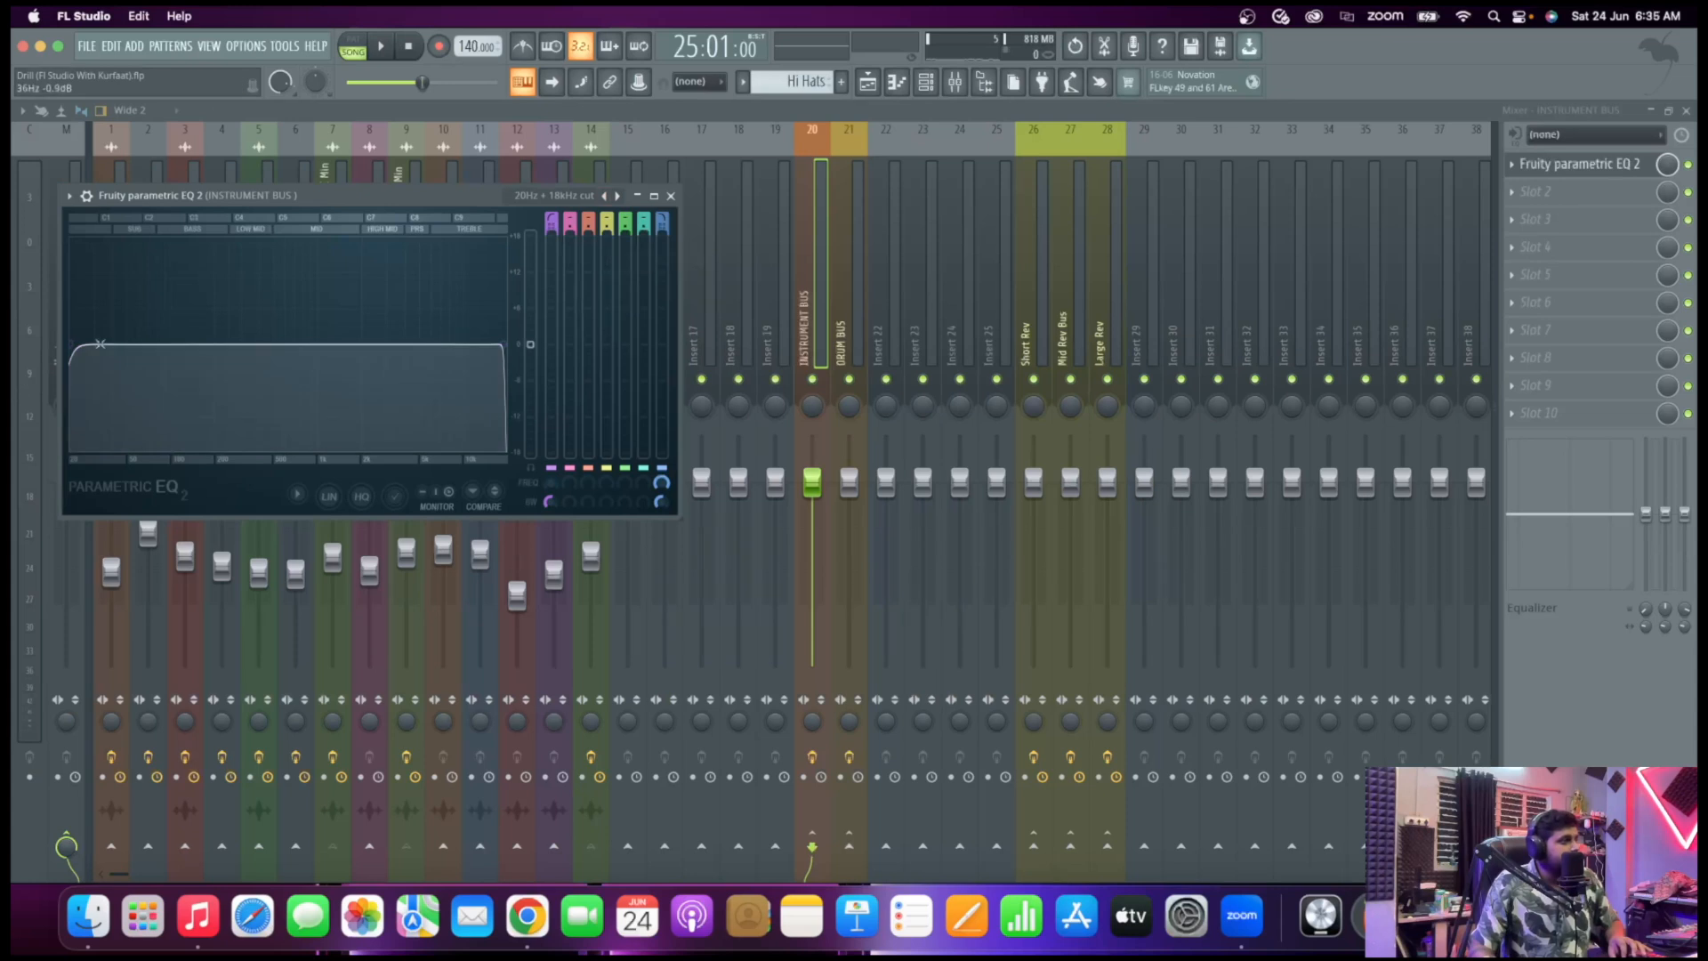
Try a low cut at about 216 Hz in INSTRUMENT BUS's EQ while the beat plays
key(space)
drag(91, 343, 220, 344)
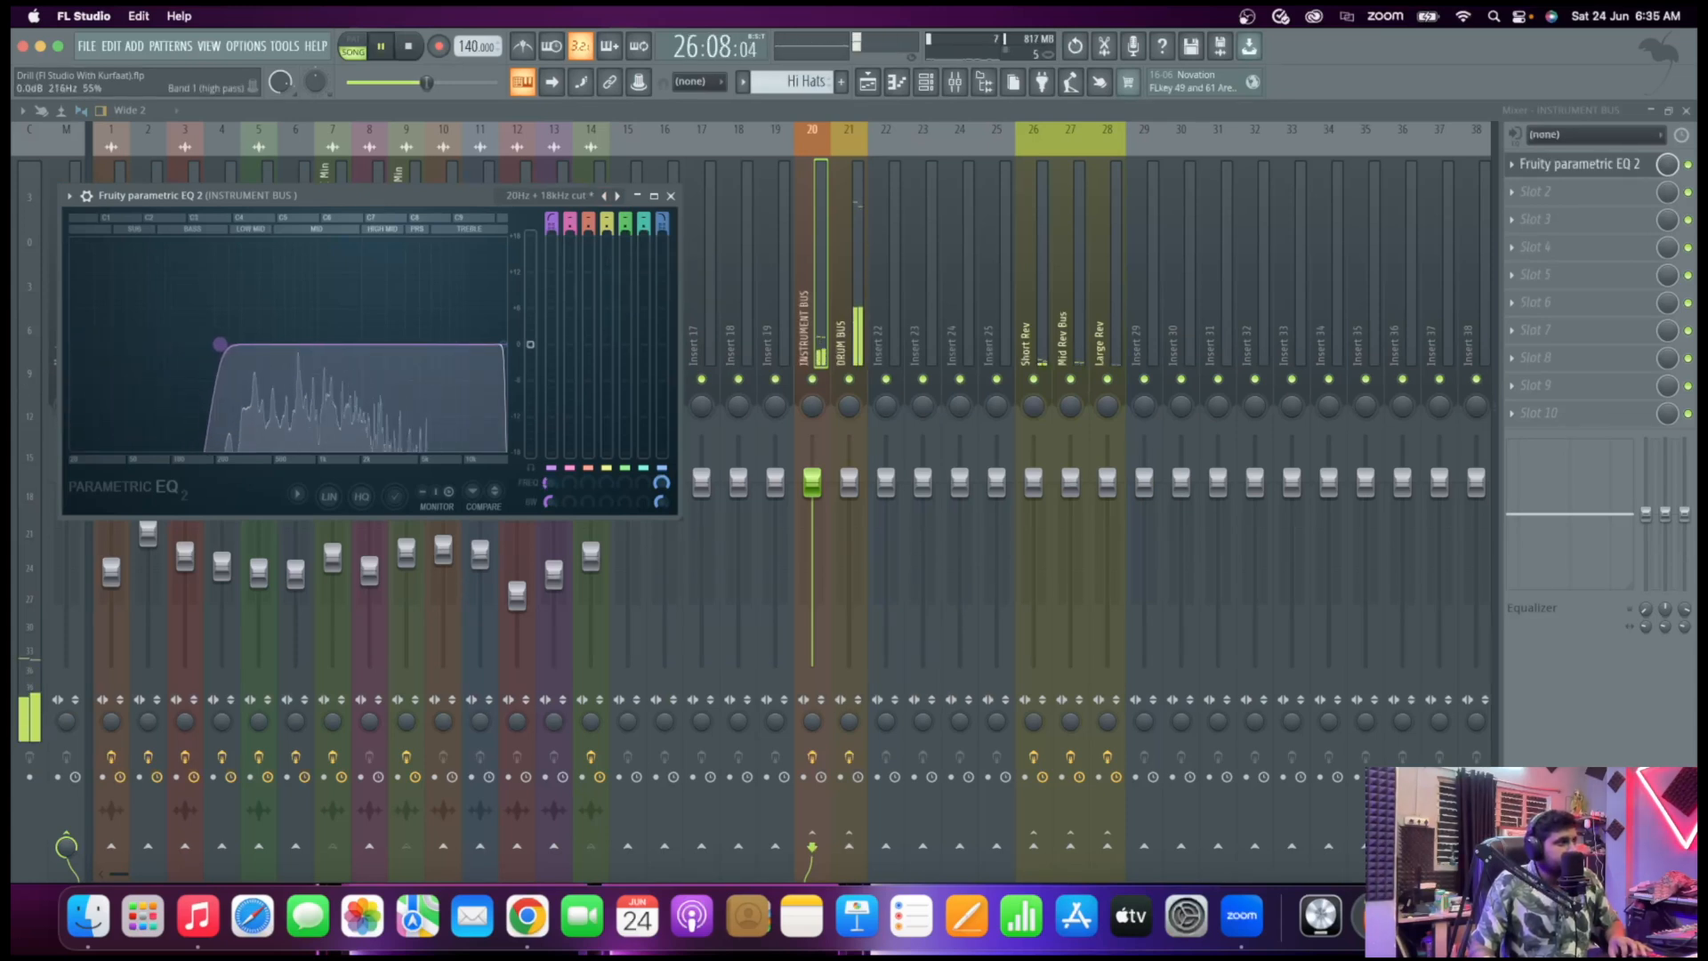
key(space)
key(space)
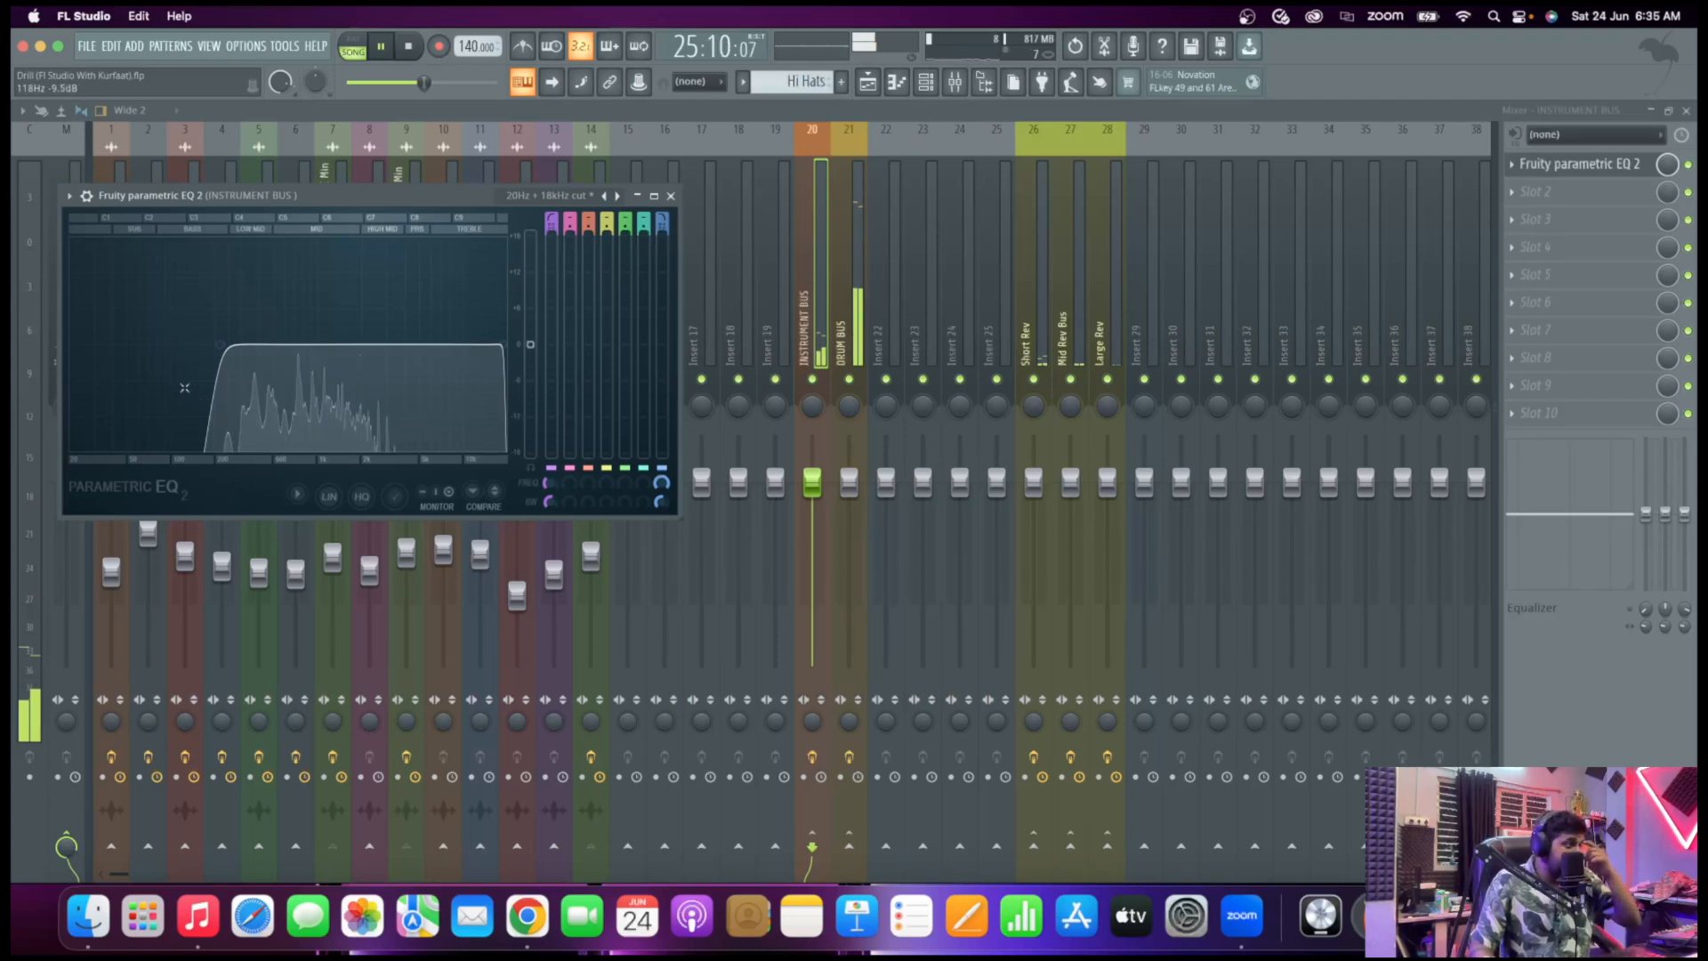
key(space)
Lower INSTRUMENT BUS's high cut to about 7524 Hz and move its low cut further down during playback
drag(515, 352, 446, 344)
key(space)
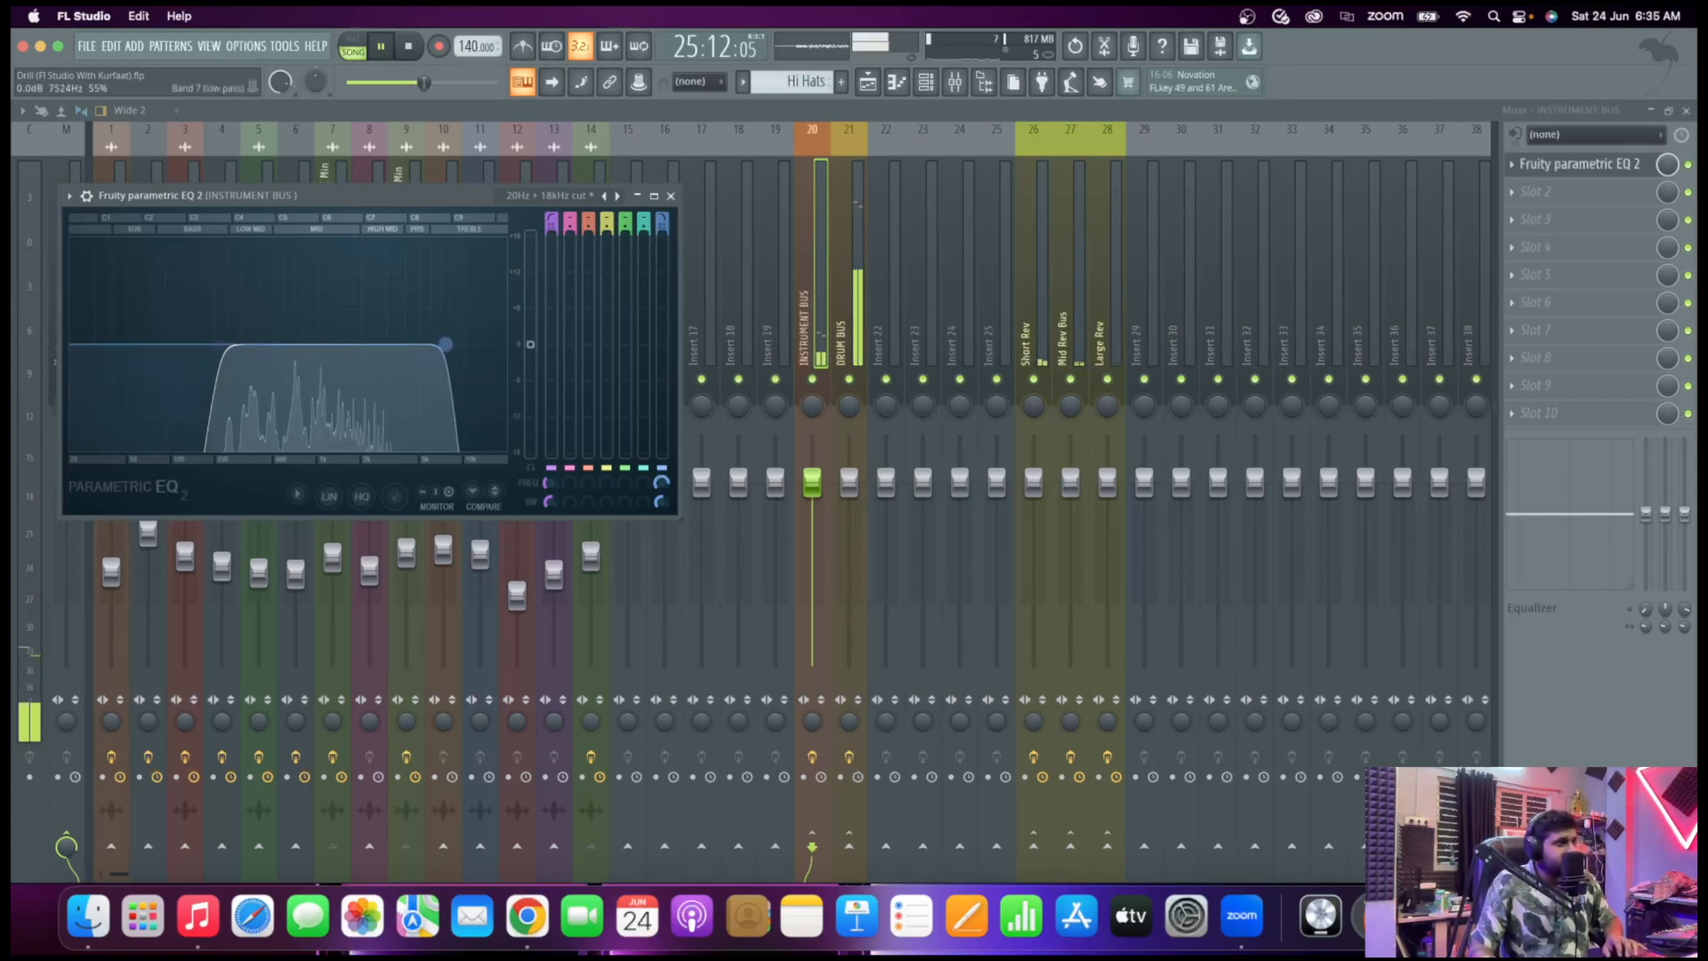
drag(226, 363, 171, 361)
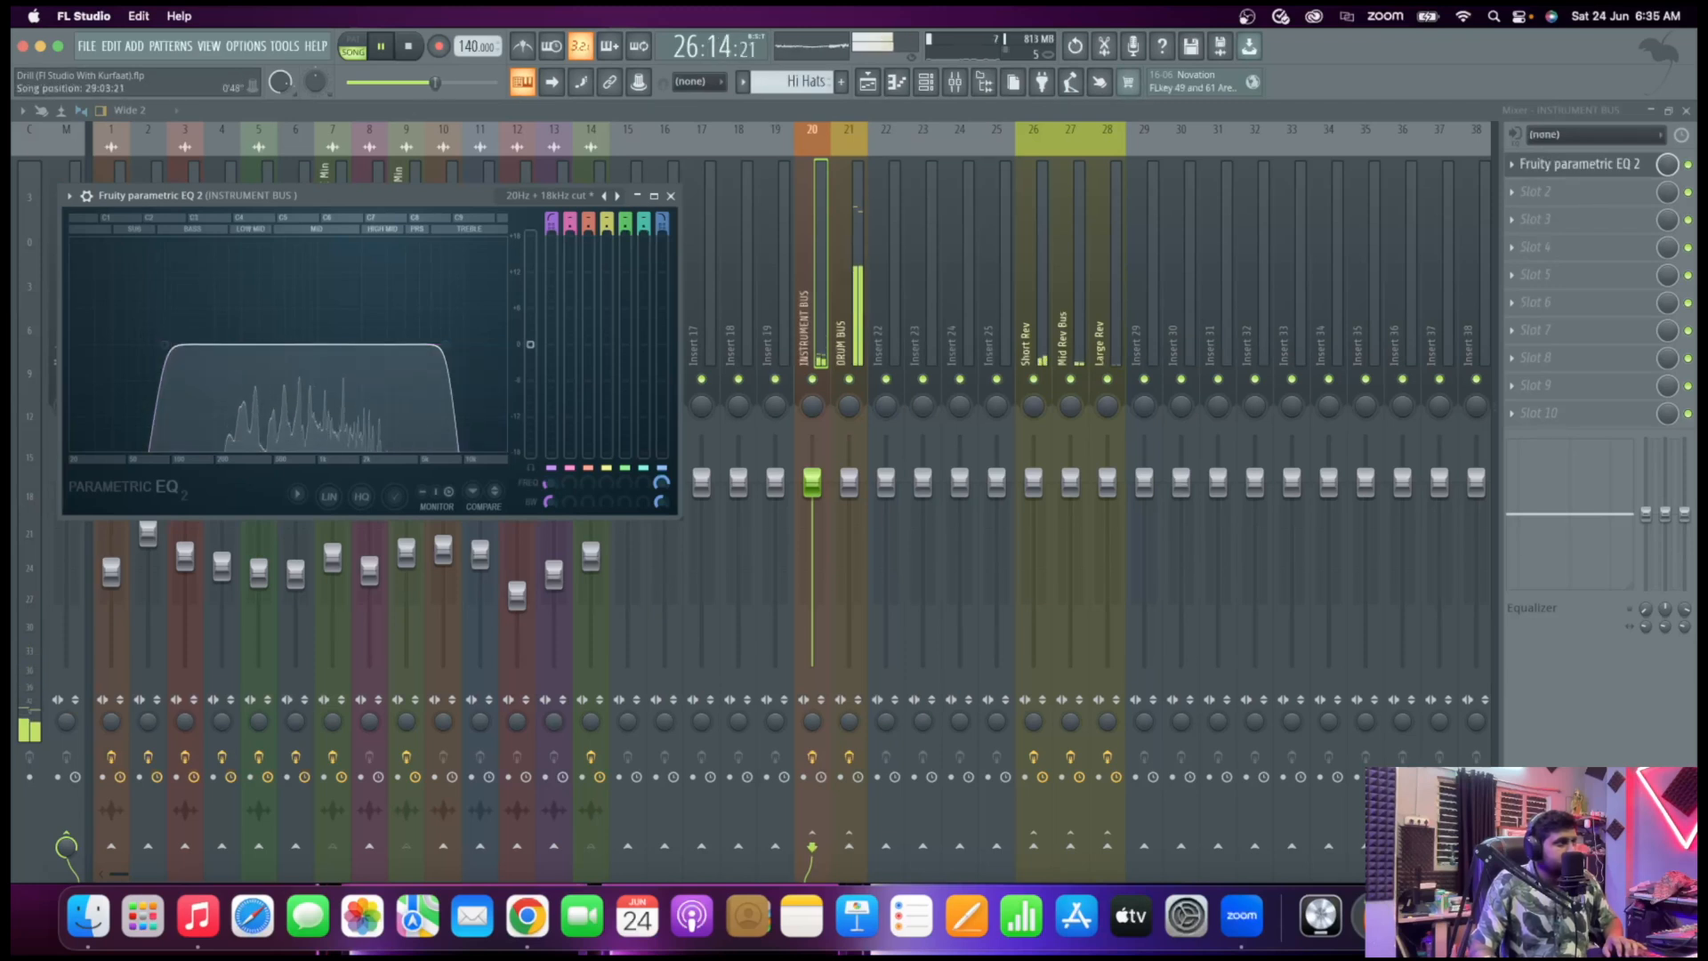
key(space)
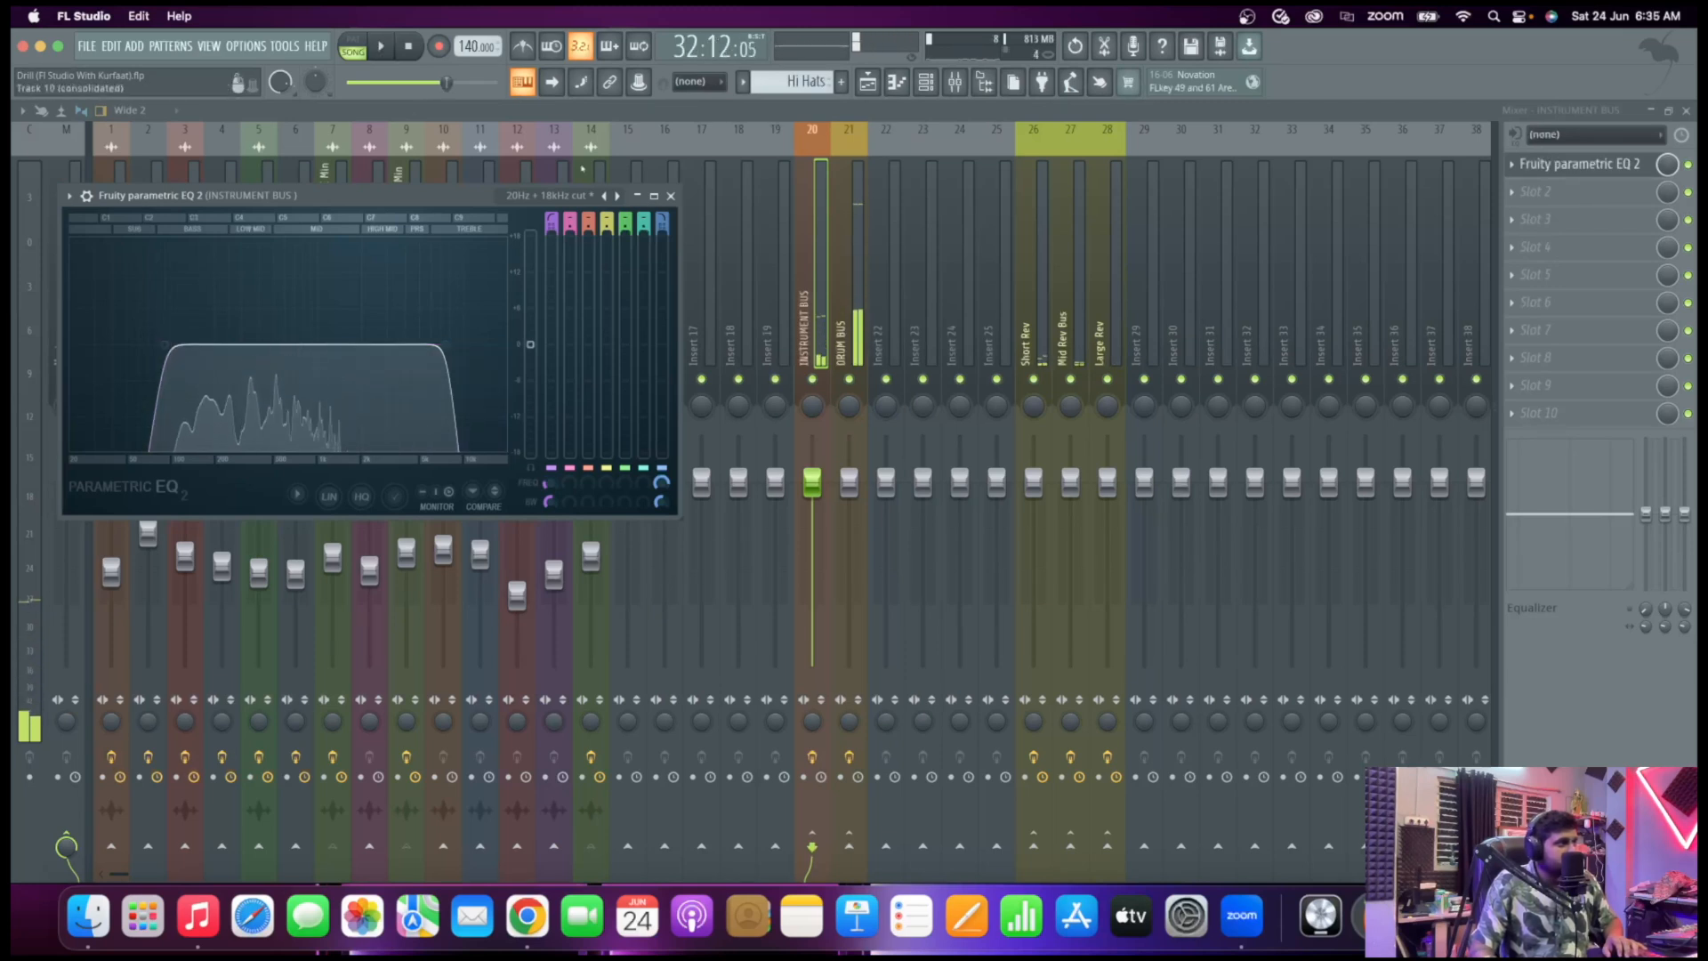
click(670, 195)
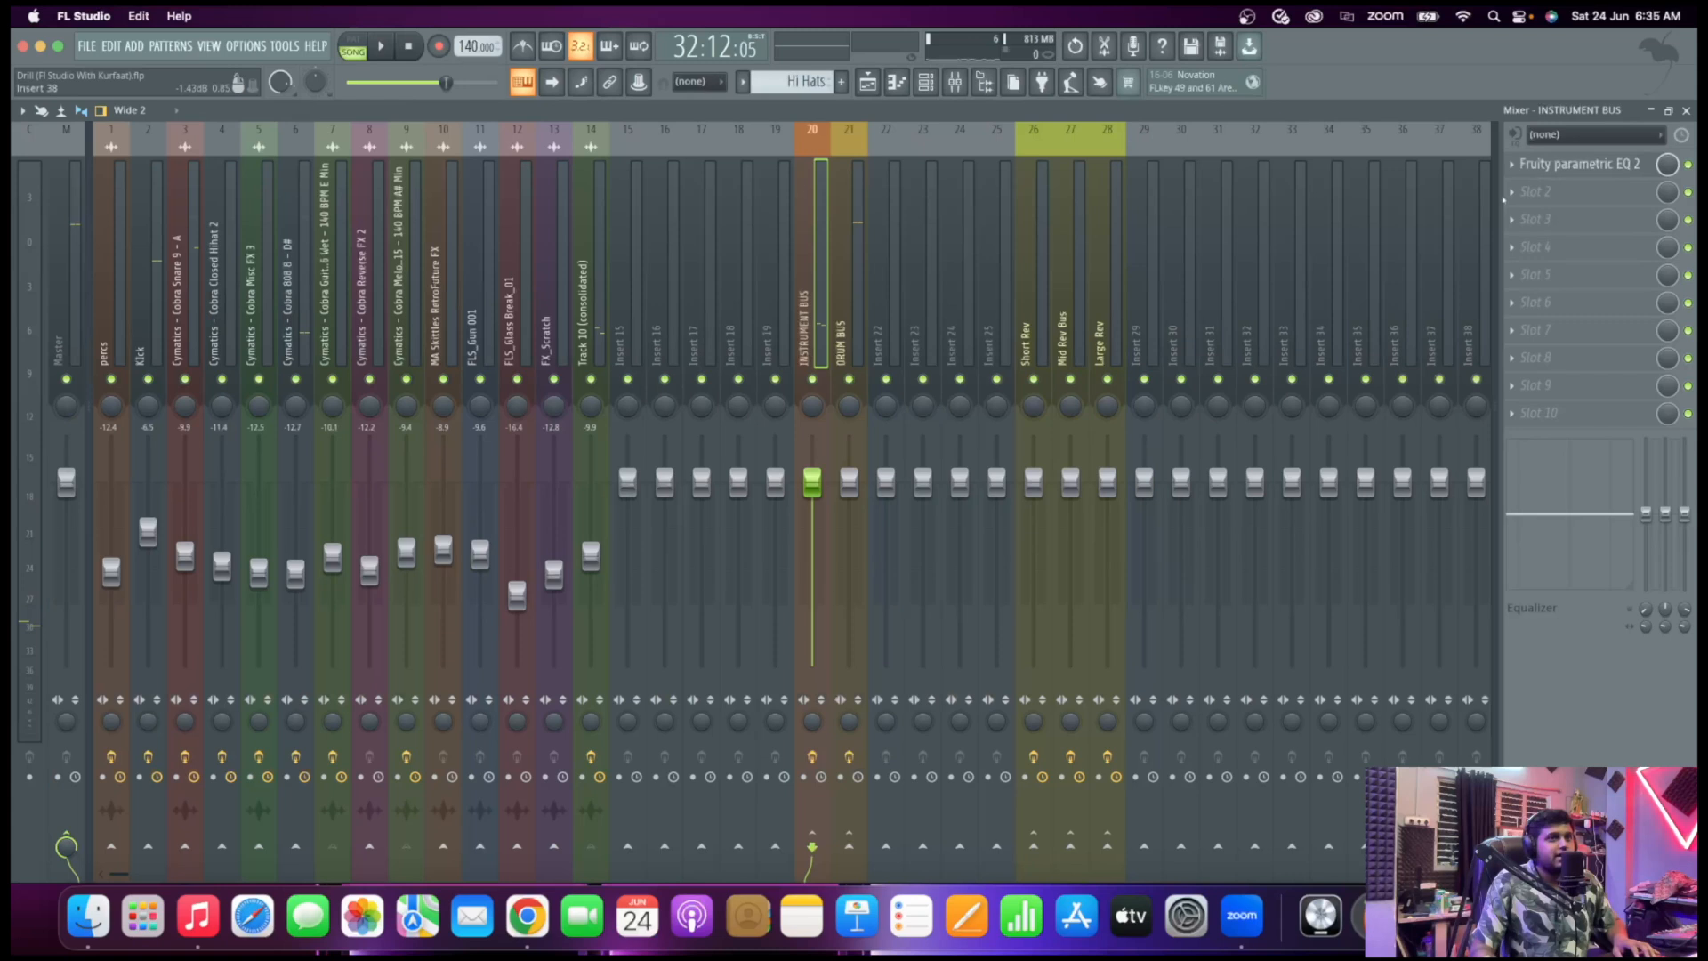
Insert the L1 limiter Stereo after the EQ on DRUM BUS
click(845, 349)
click(1534, 191)
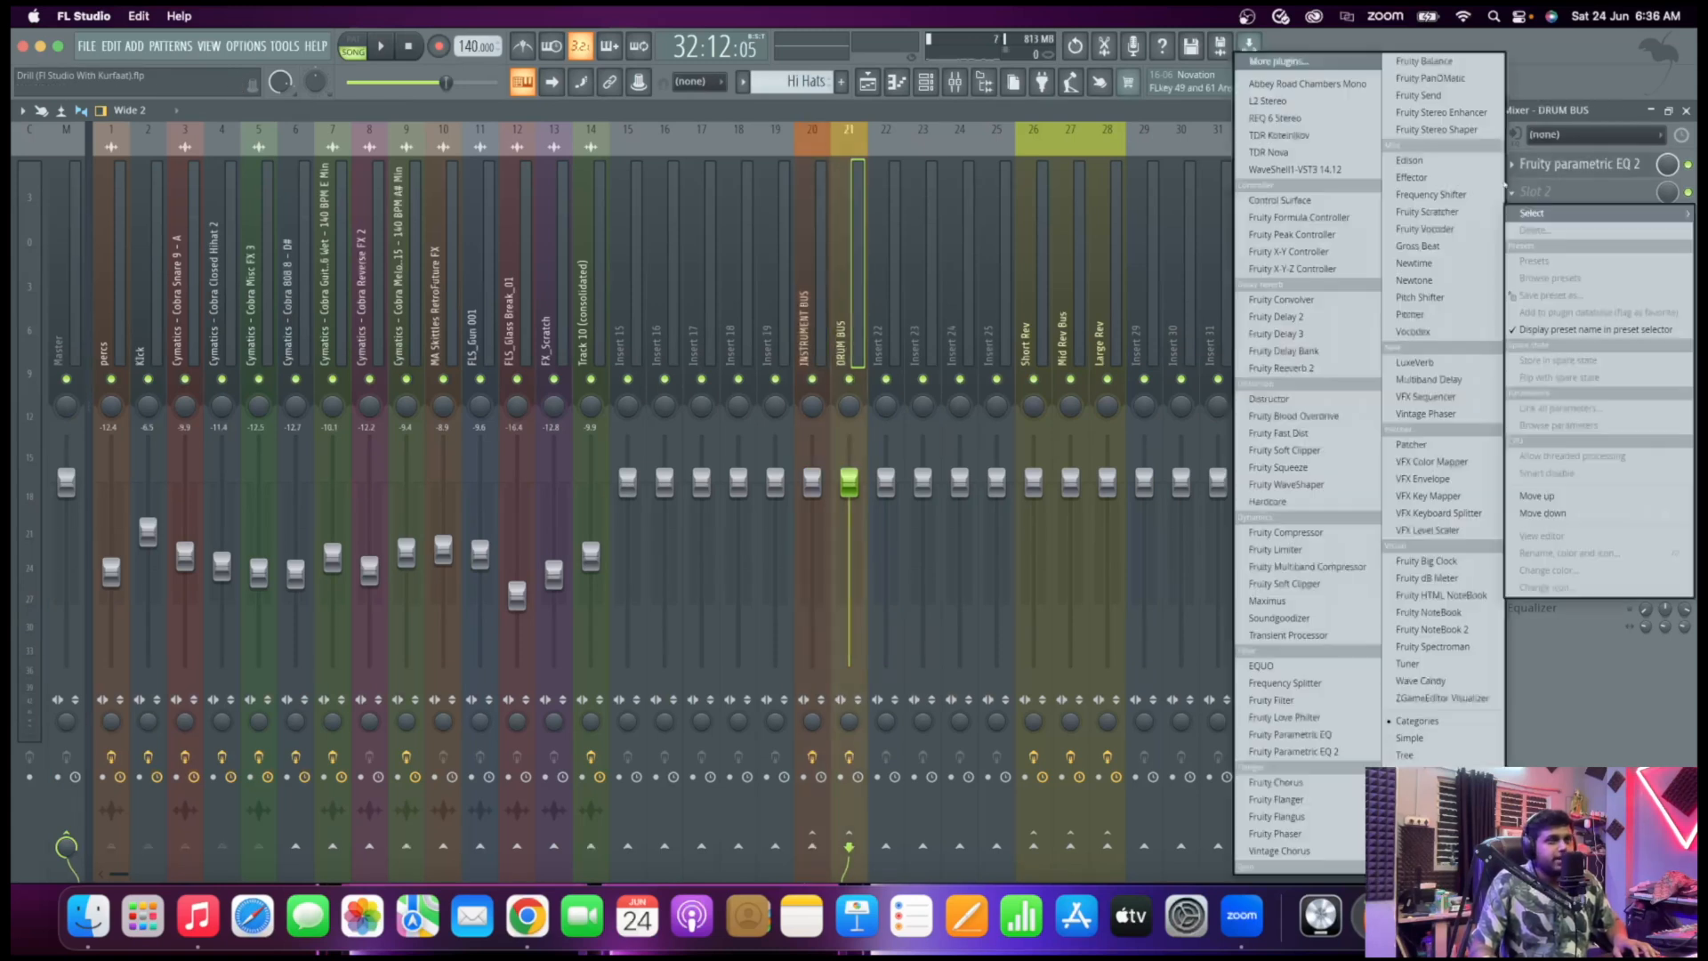
click(1301, 69)
text(l)
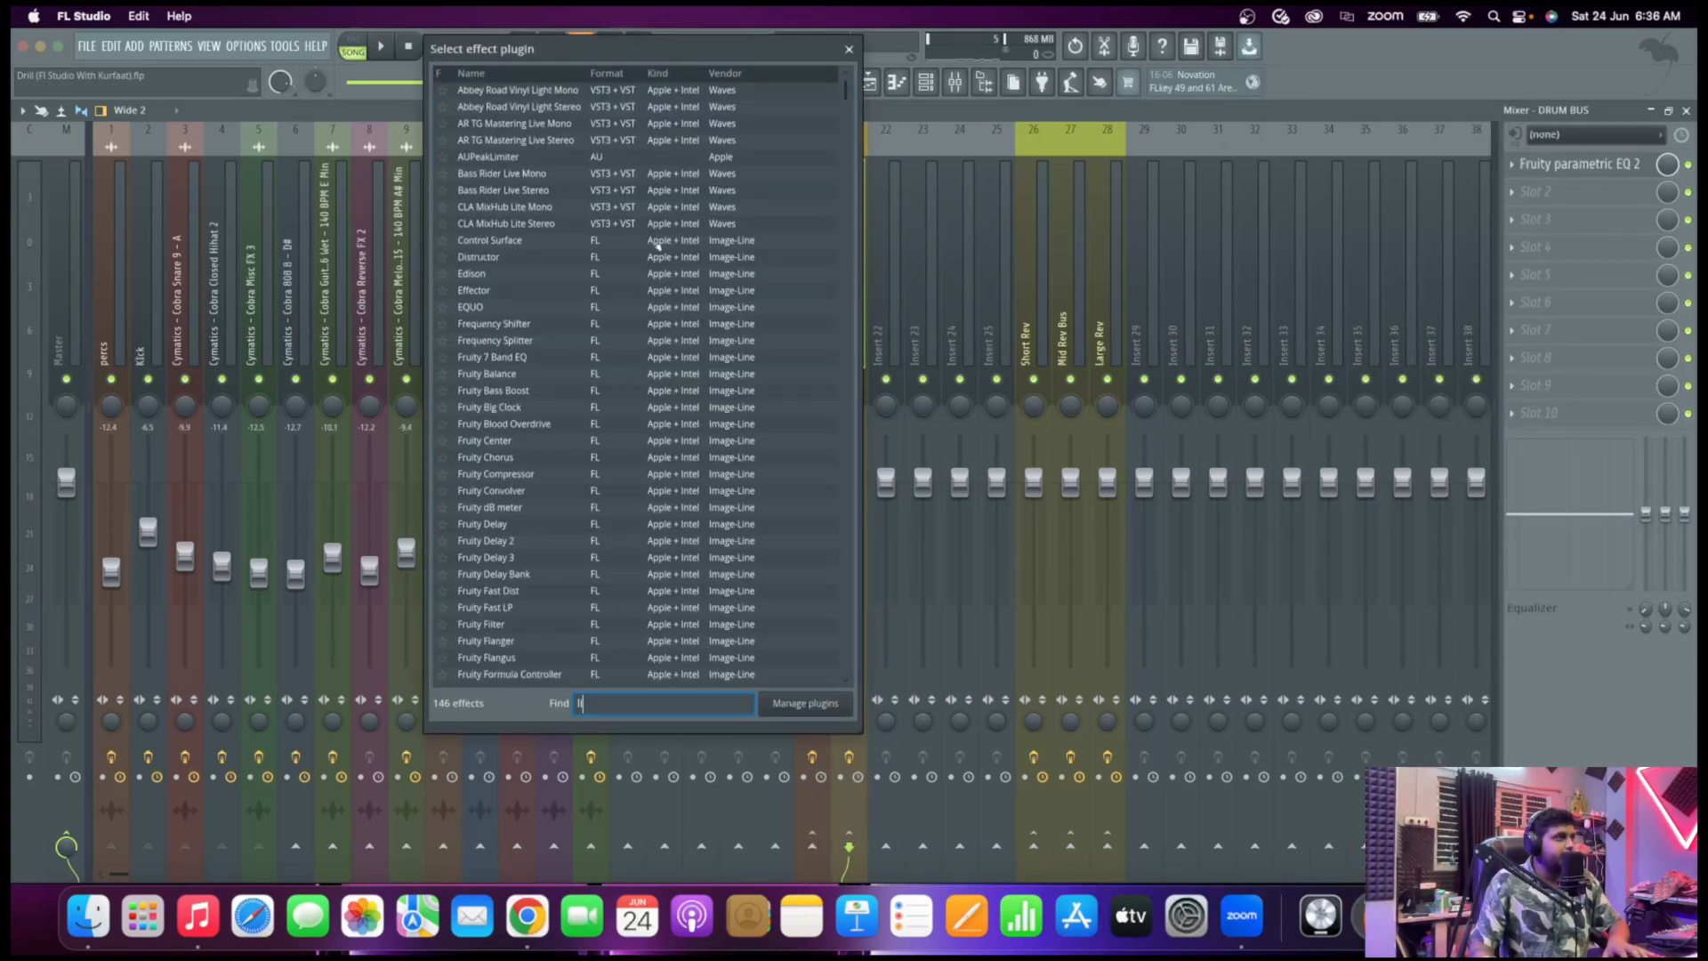
text(imit)
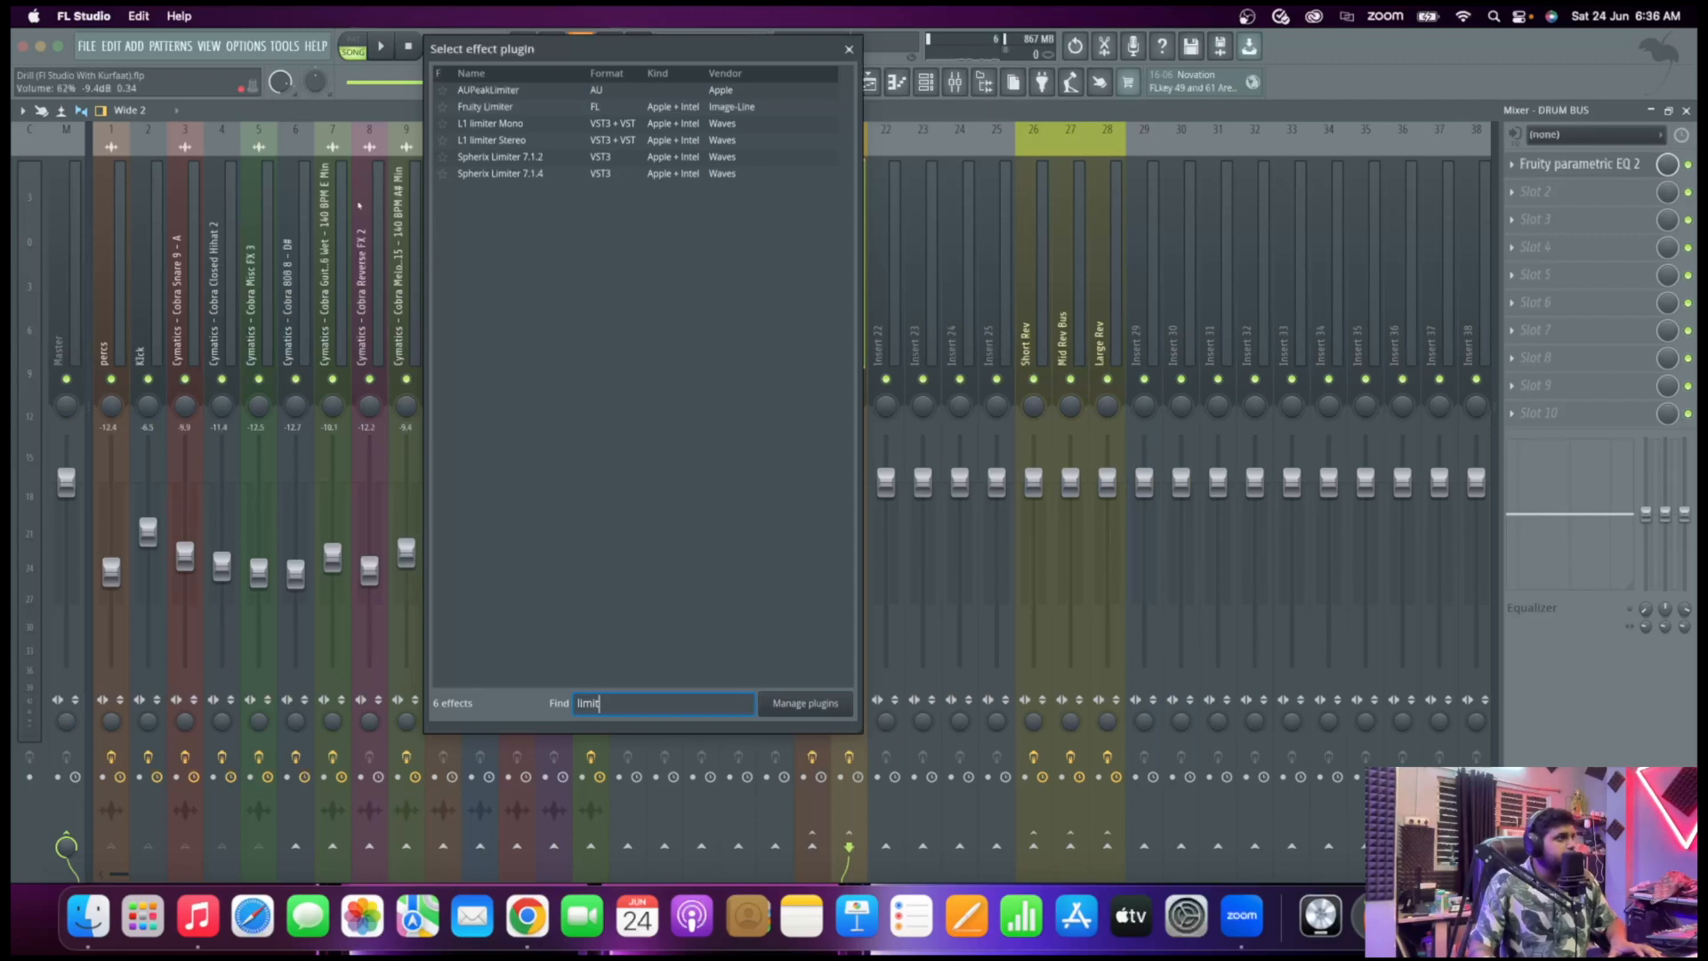
double_click(516, 141)
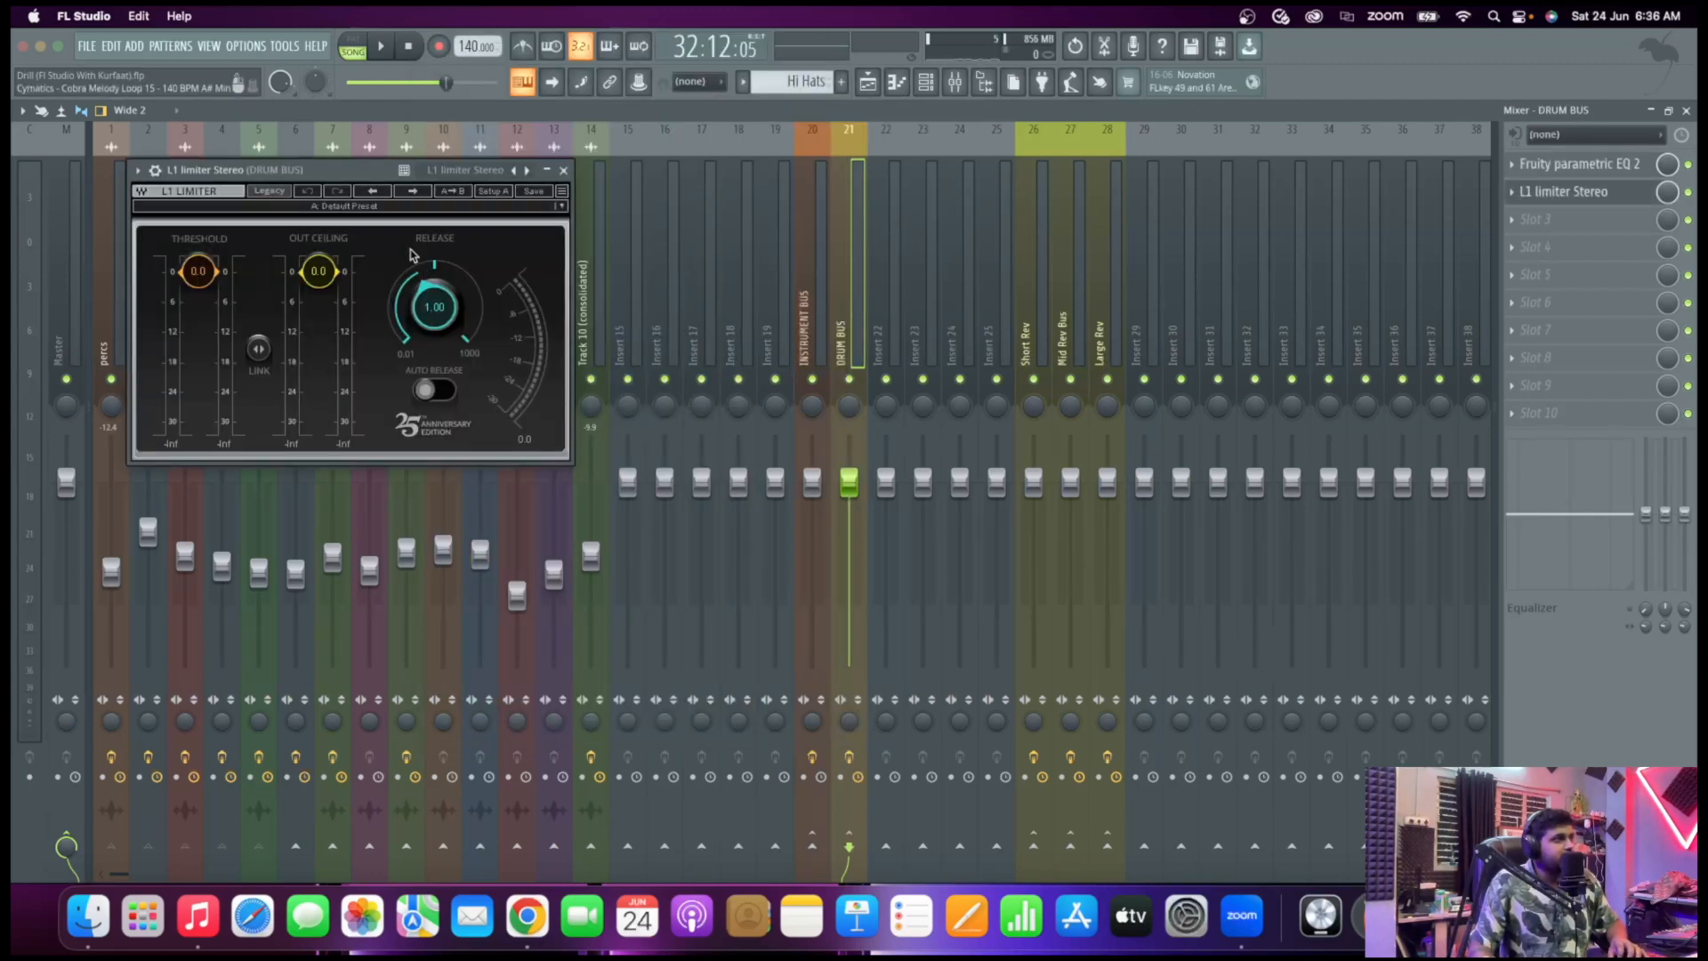
Delete the L1 limiter Stereo from DRUM BUS
right_click(1503, 192)
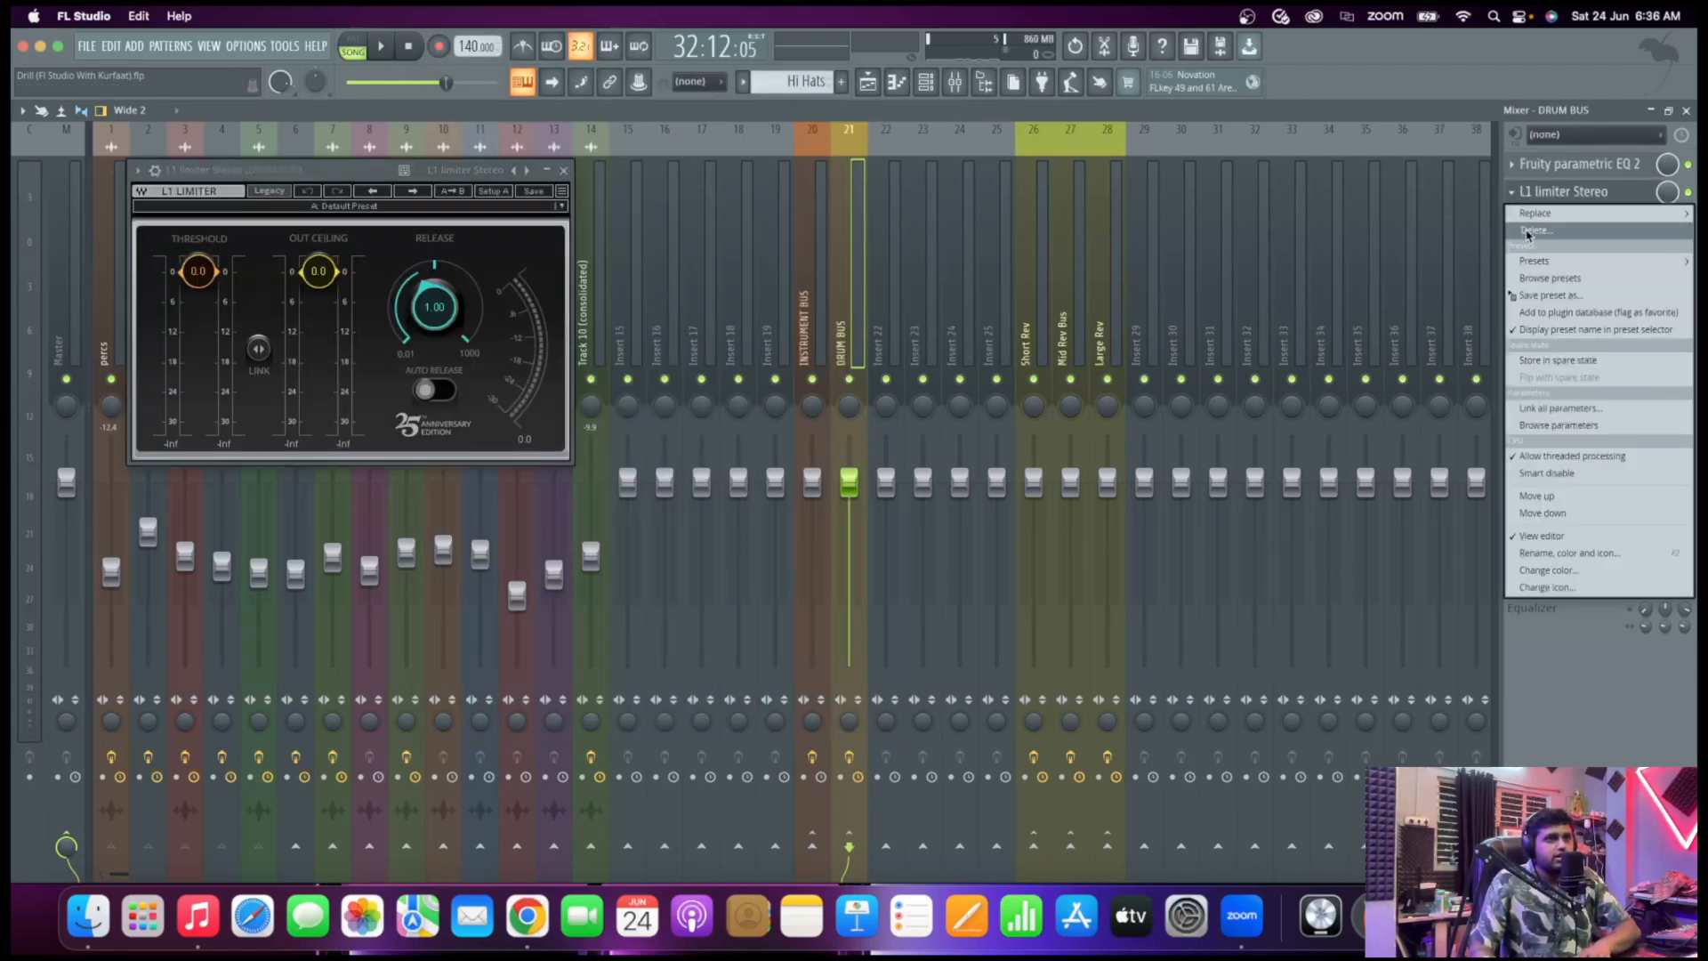
click(1505, 233)
key(Return)
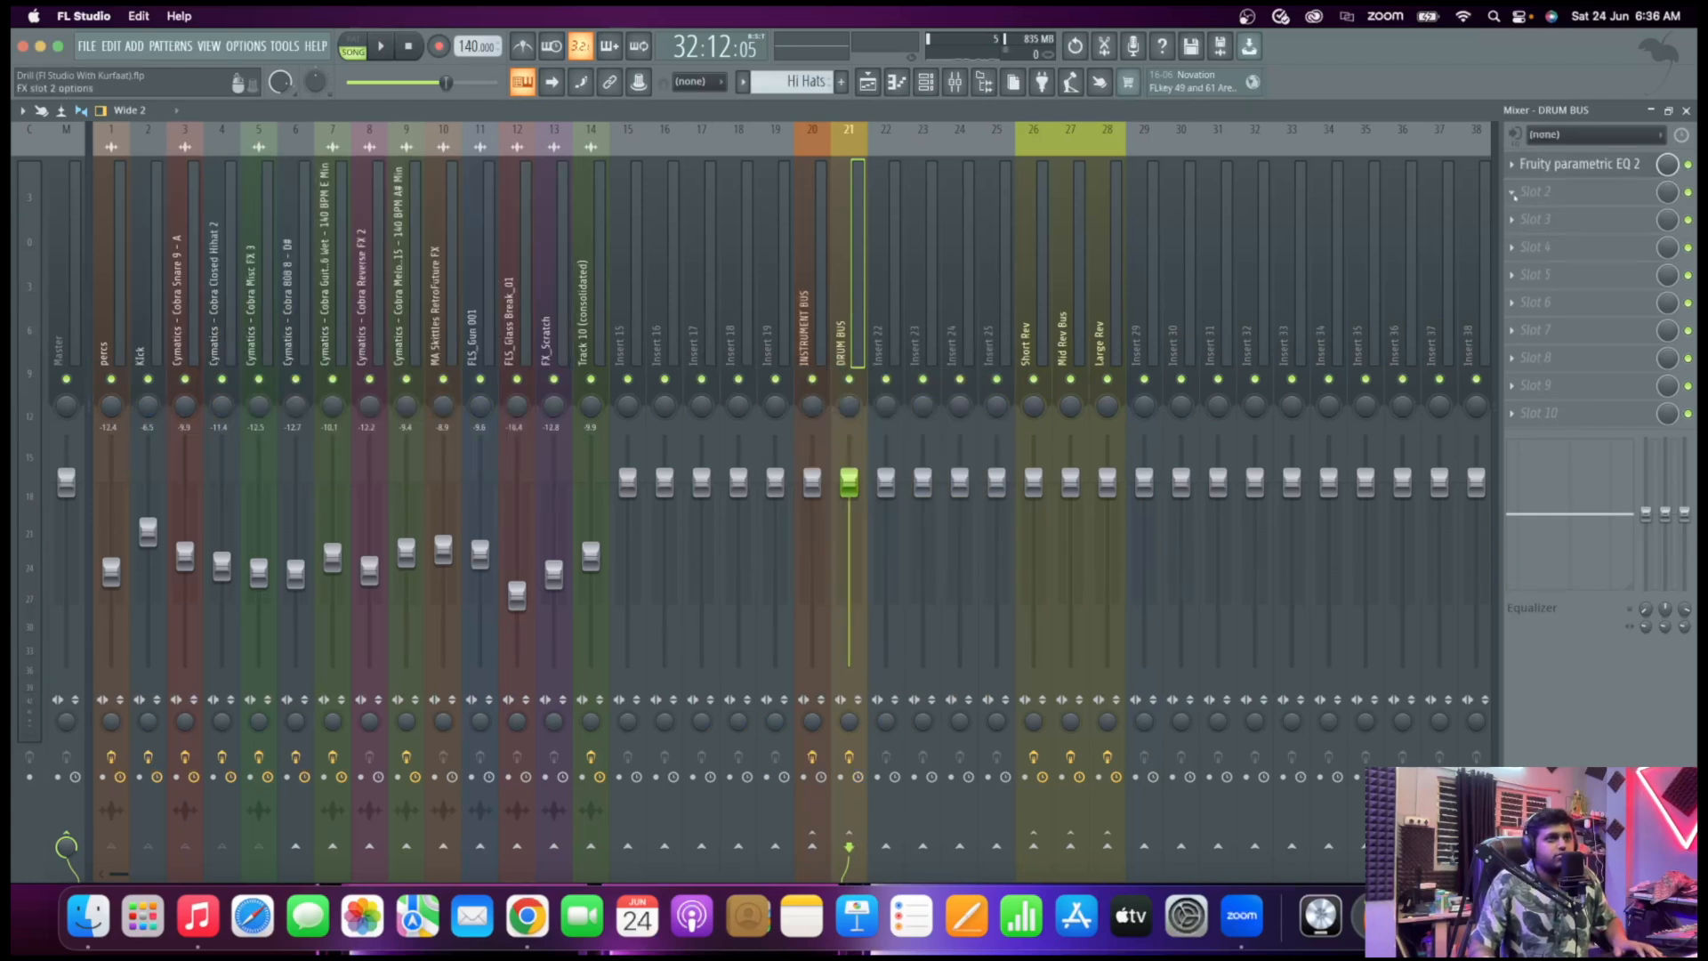
Insert Fruity Limiter after the EQ on DRUM BUS and put it in COMP mode
click(1525, 191)
click(1331, 70)
text(limi)
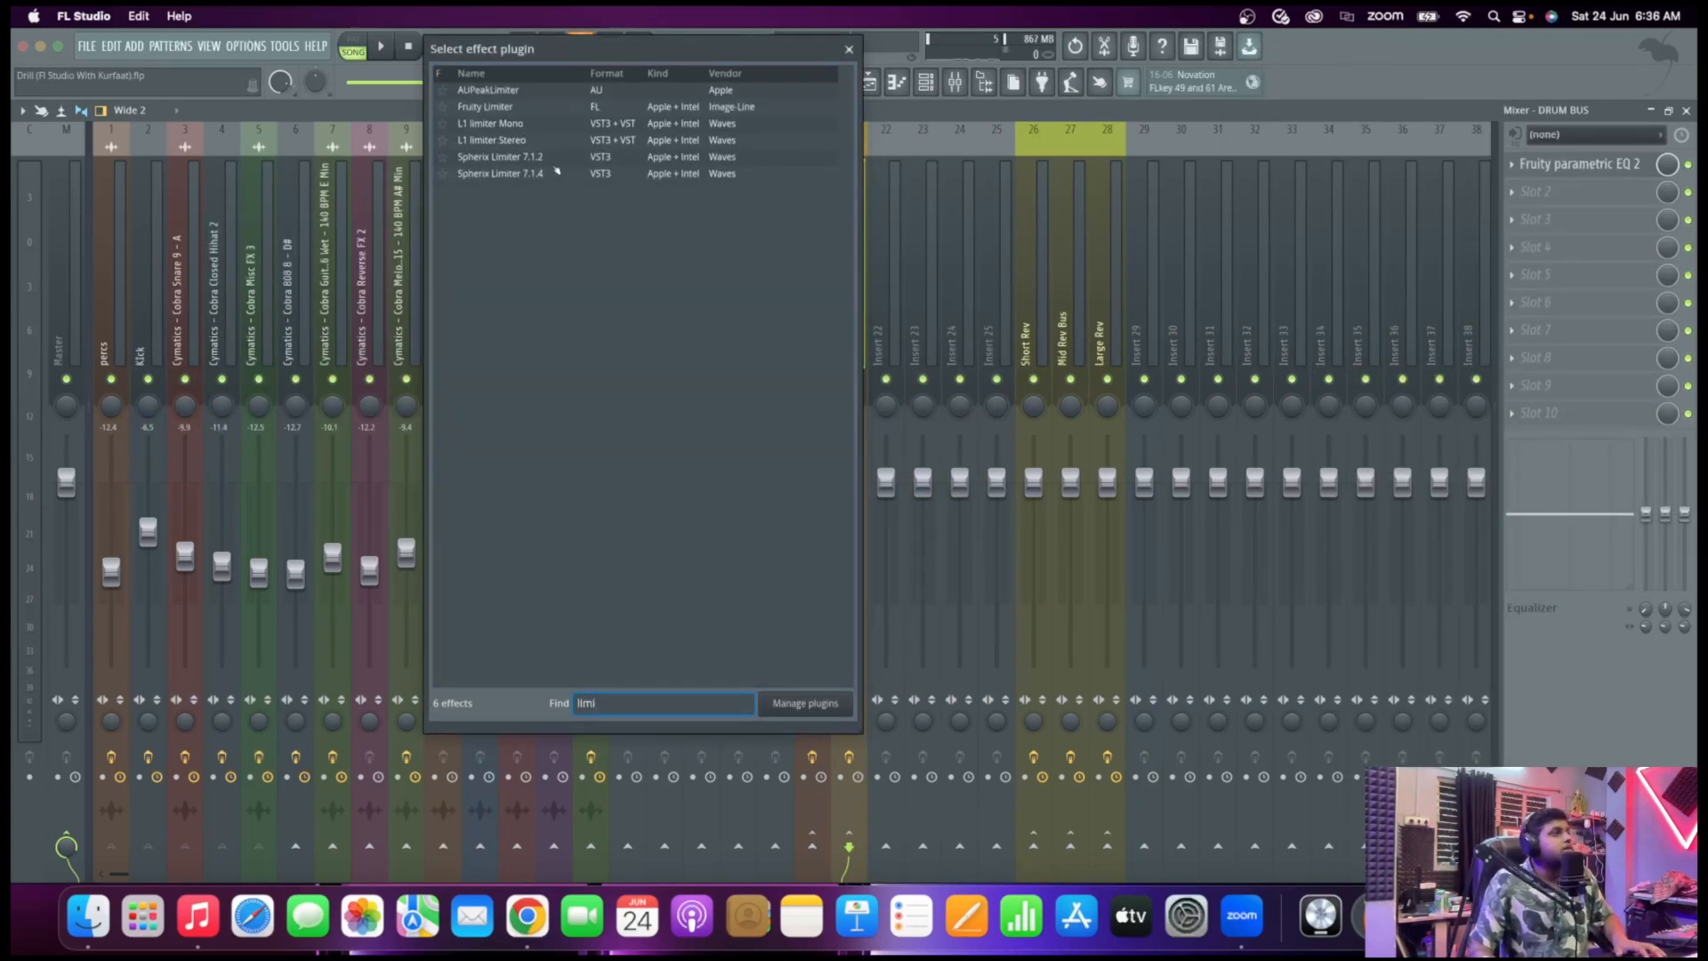
double_click(547, 109)
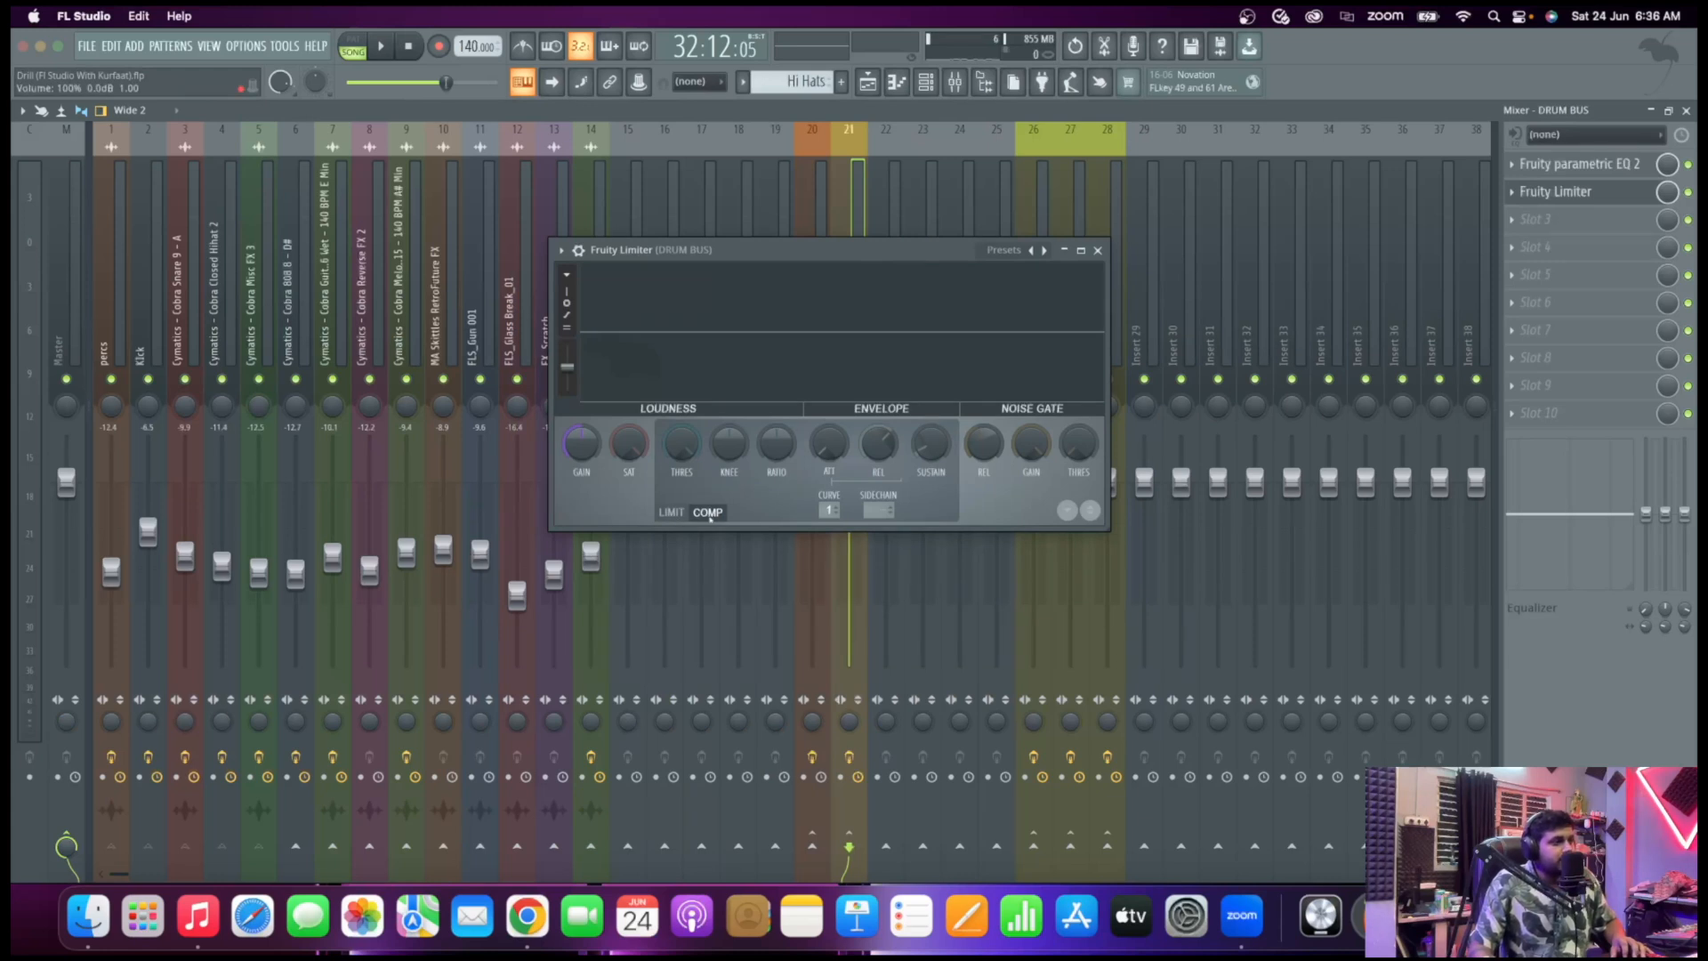
click(670, 513)
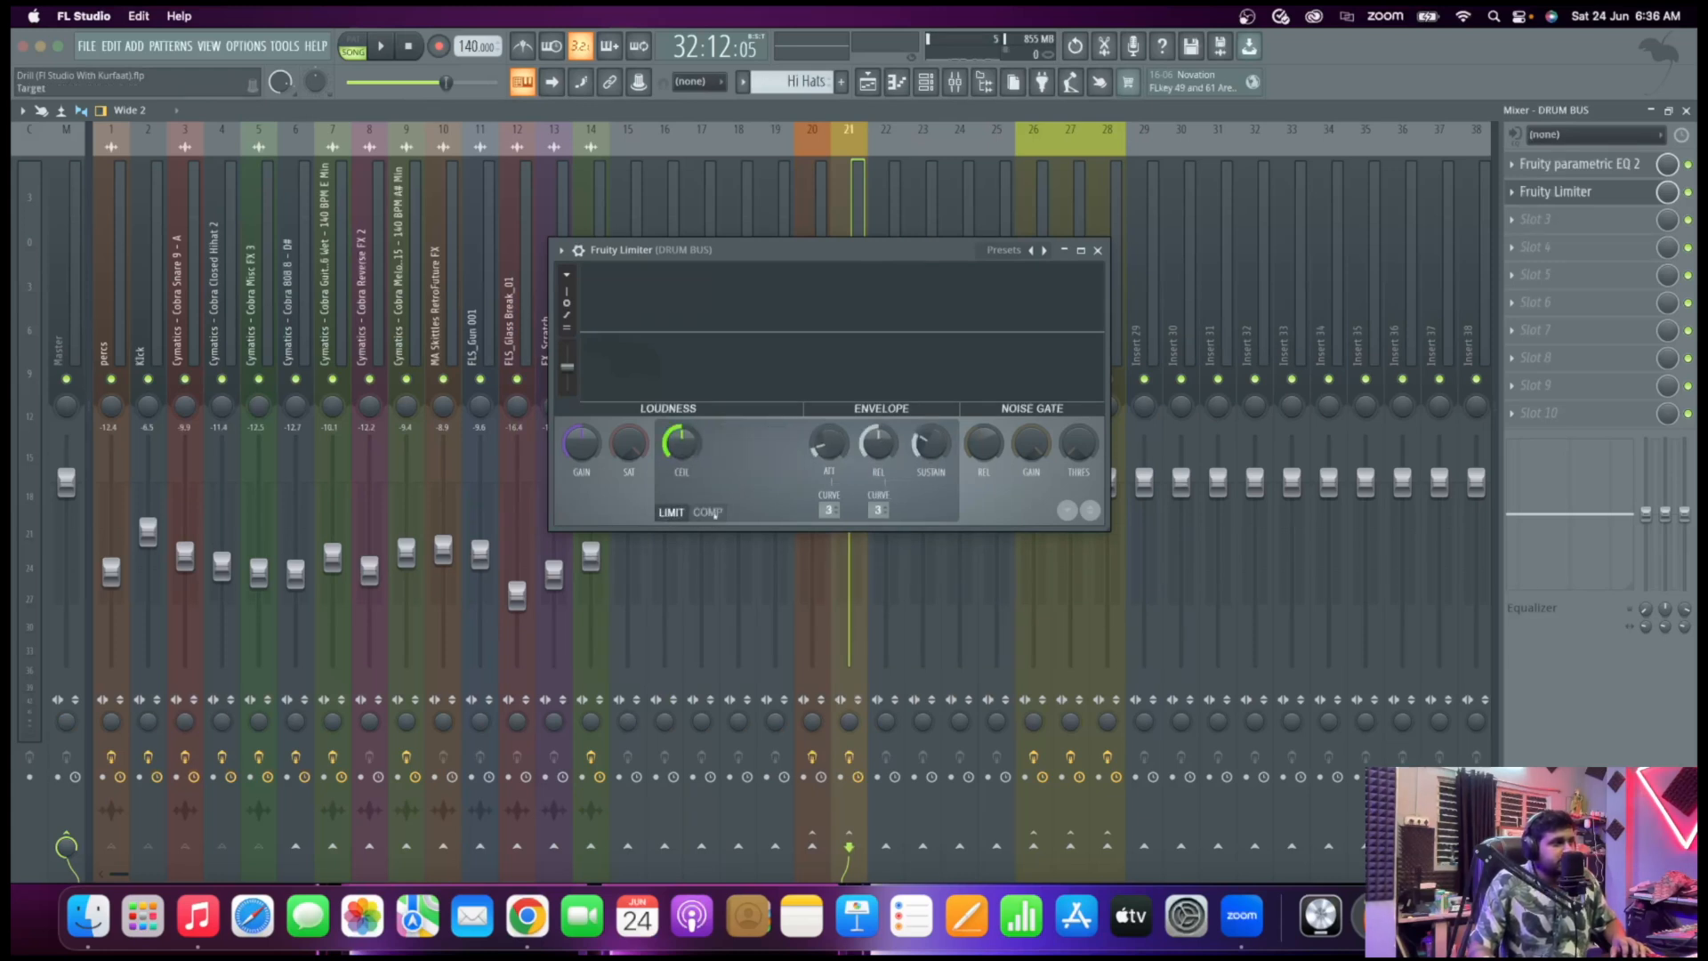
click(708, 514)
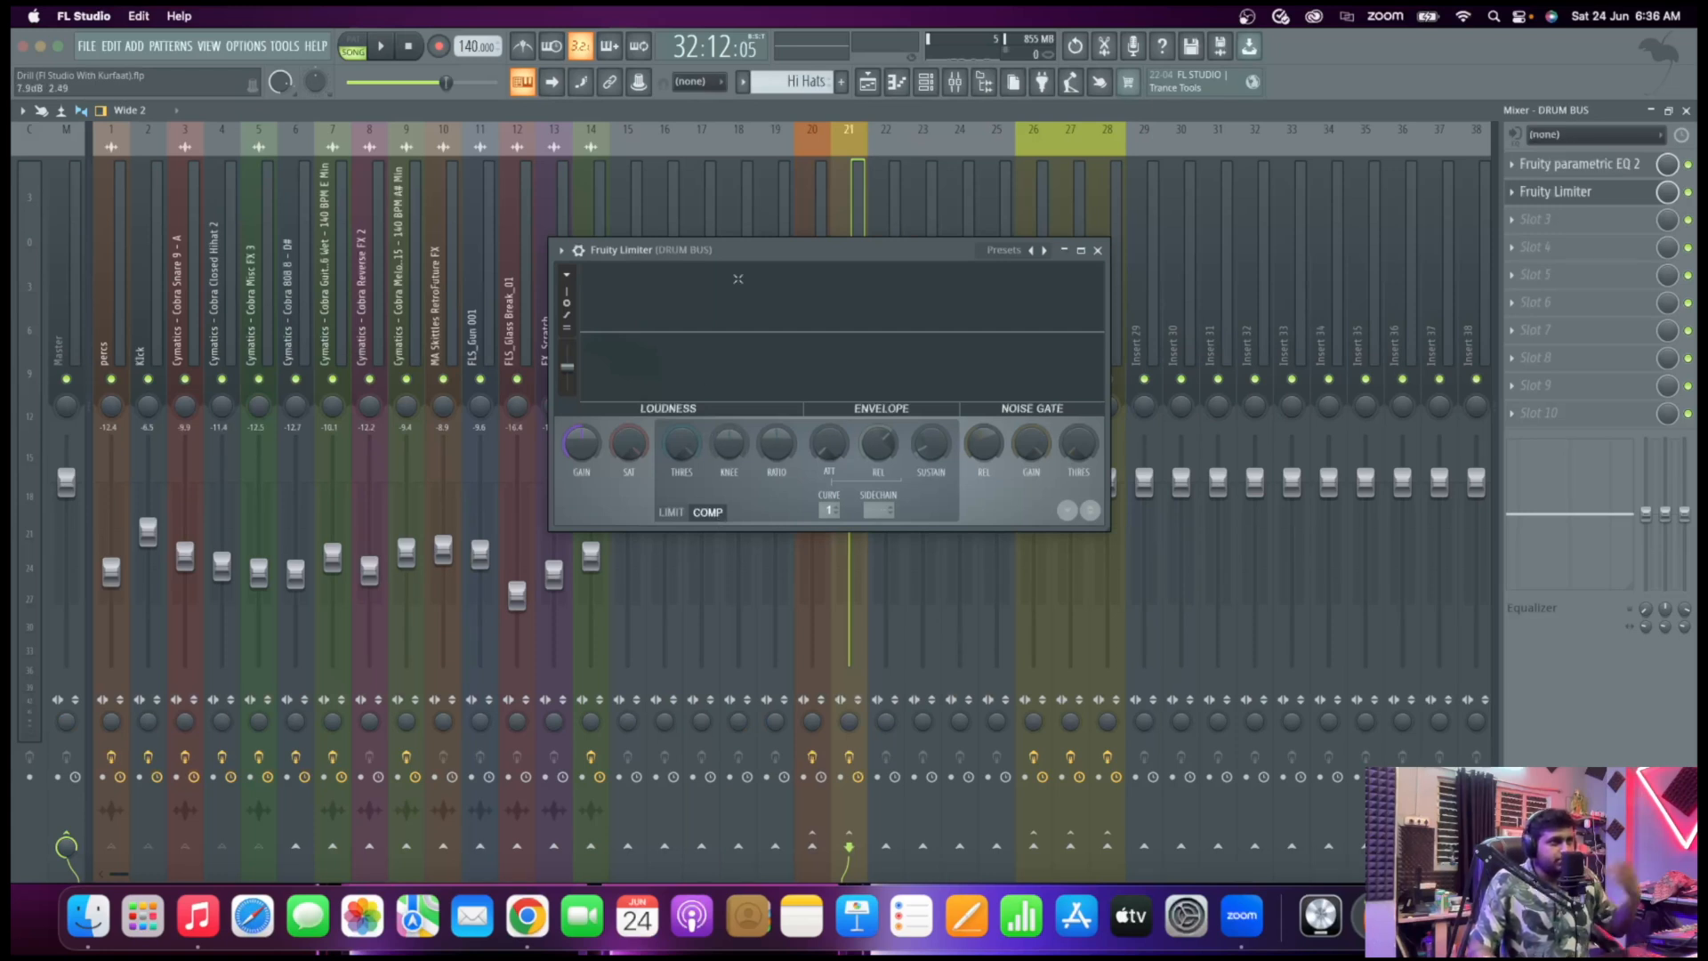
Play the beat with DRUM BUS muted, and again with only INSTRUMENT BUS muted, to compare the two buses
drag(866, 258, 483, 234)
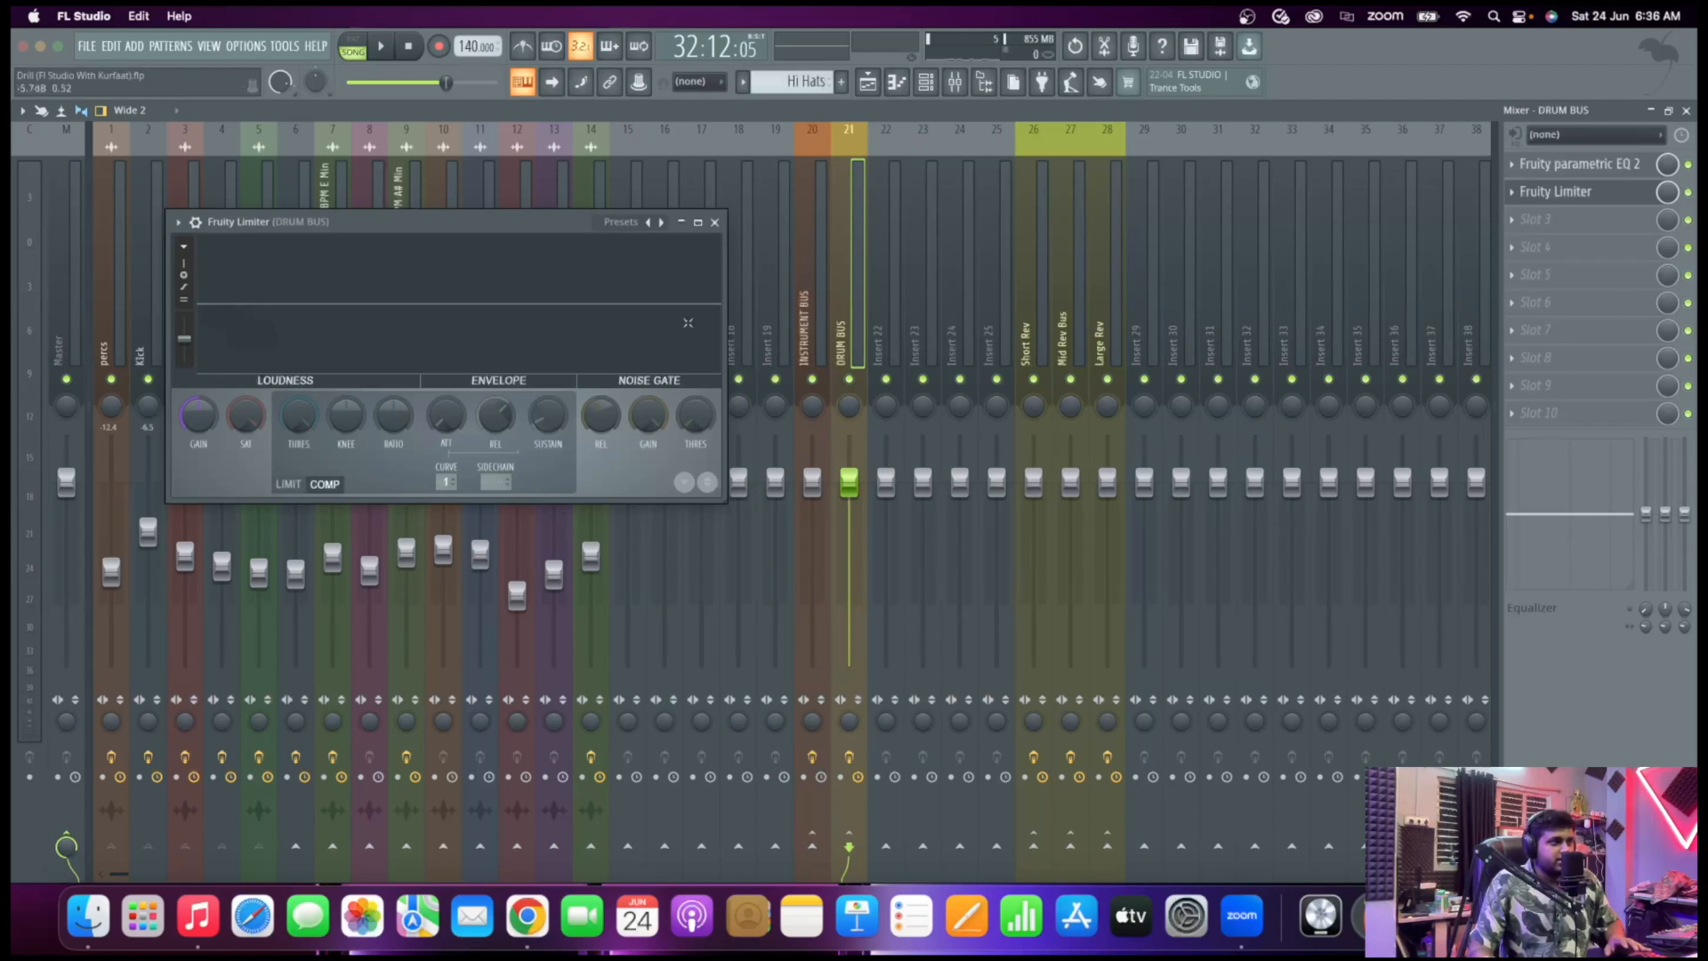
drag(600, 231, 1668, 439)
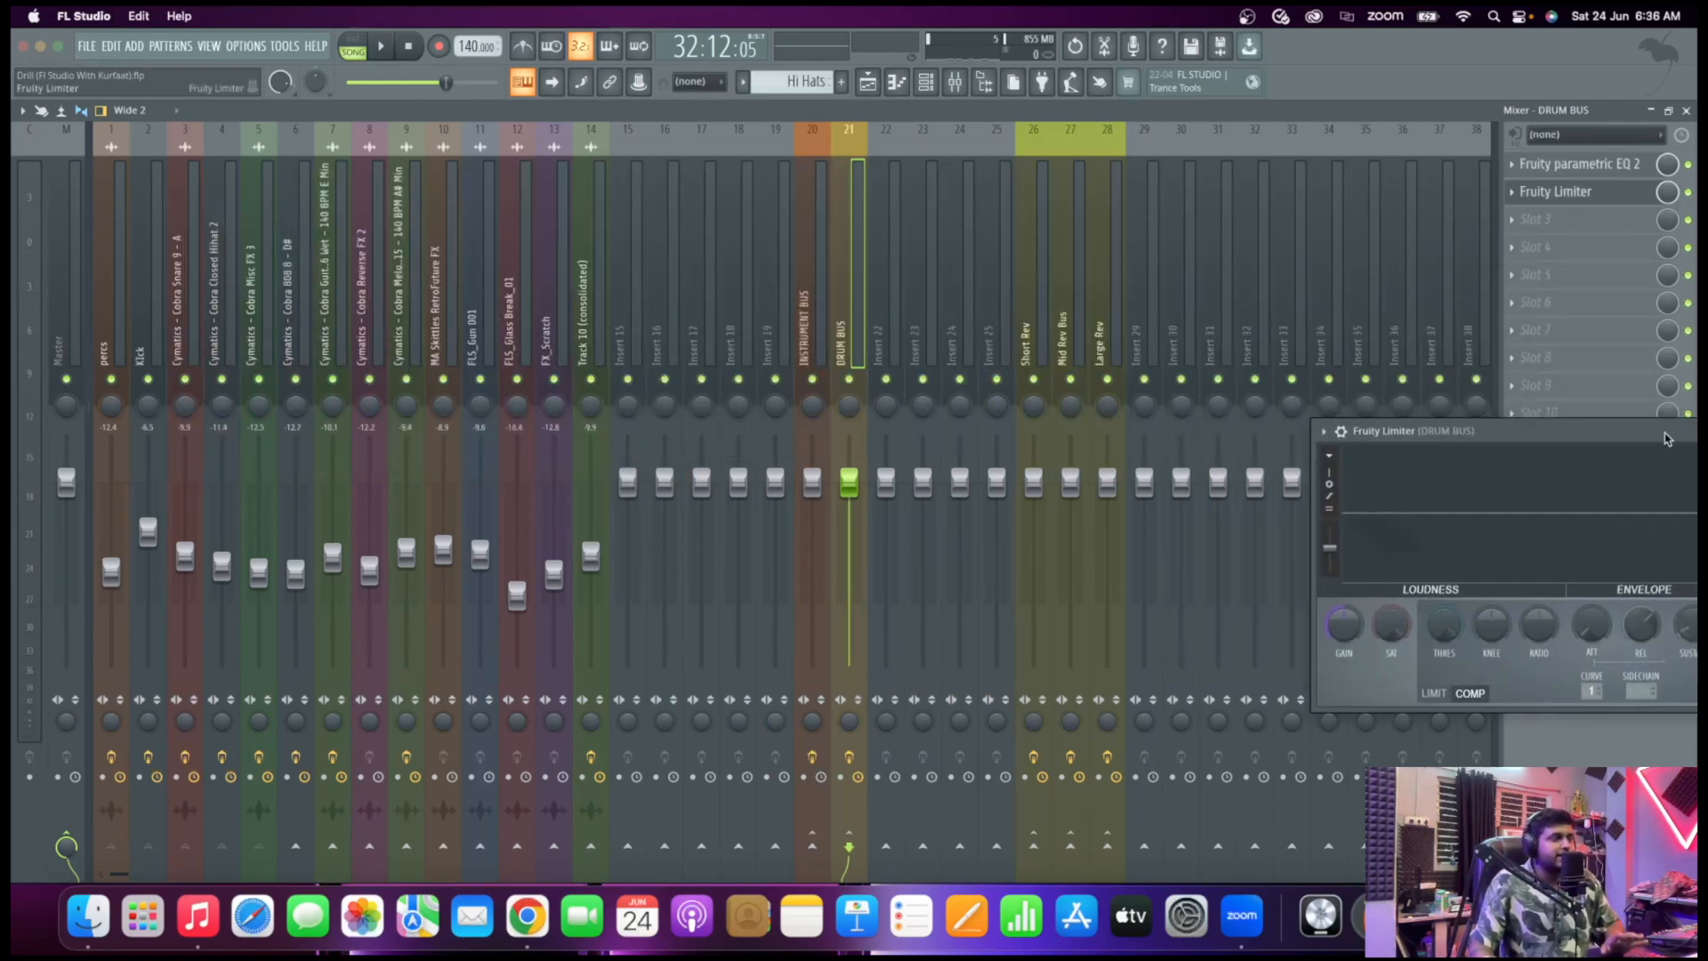
click(849, 381)
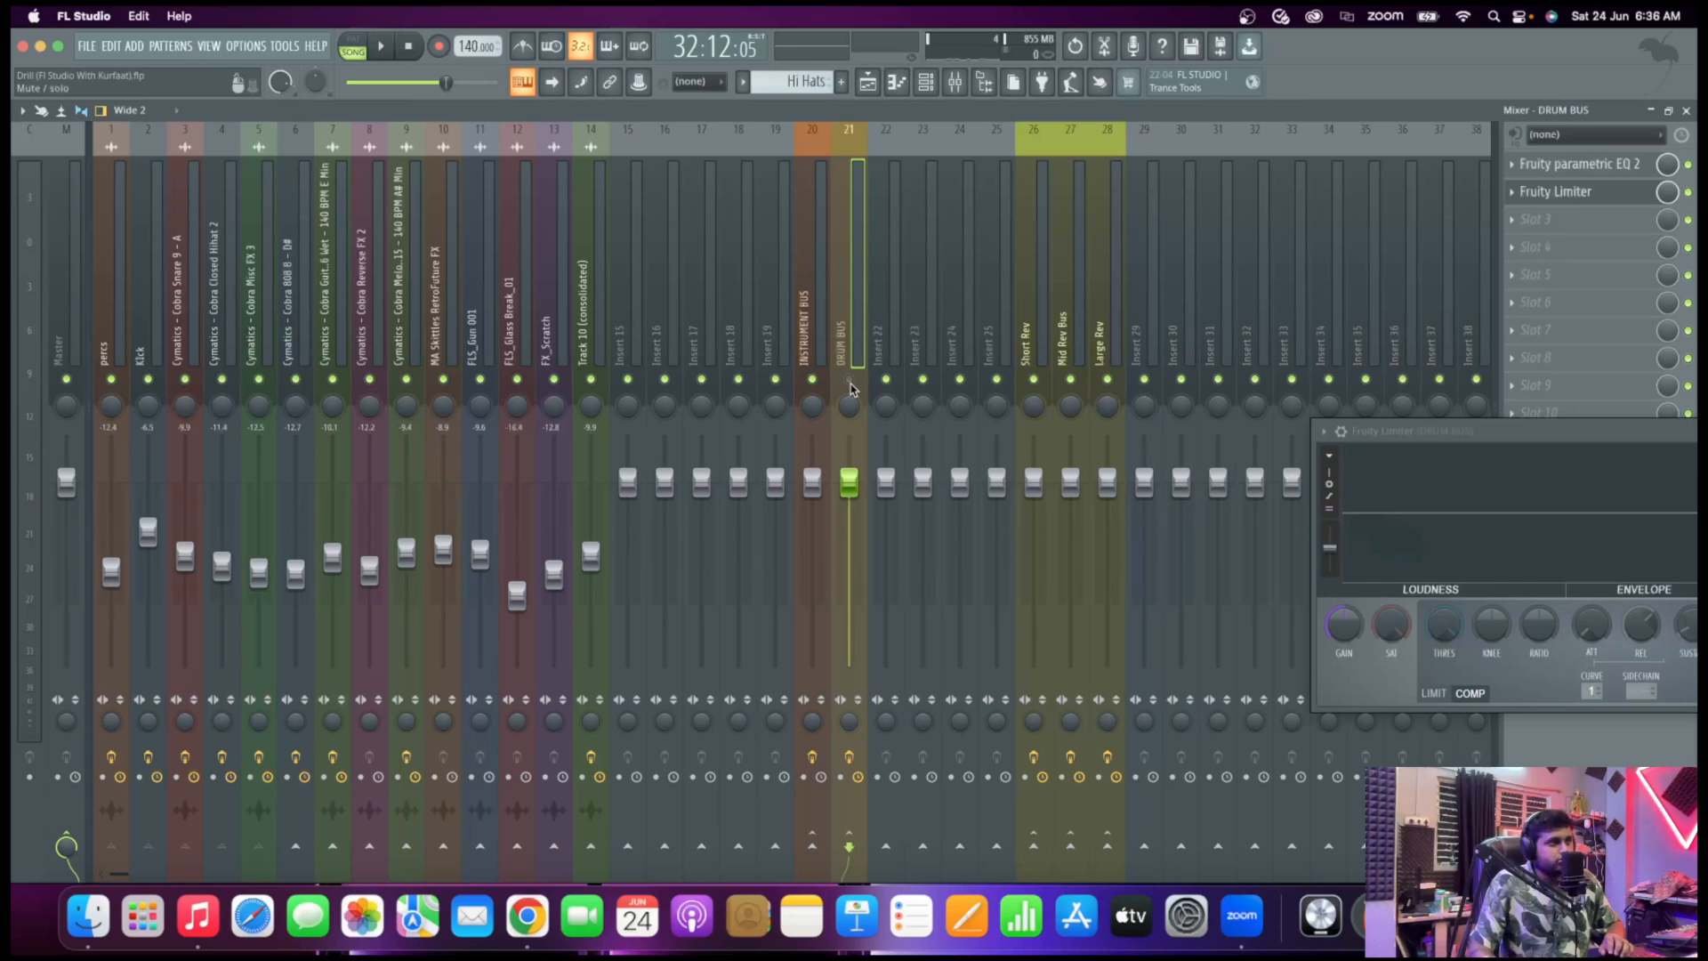
key(space)
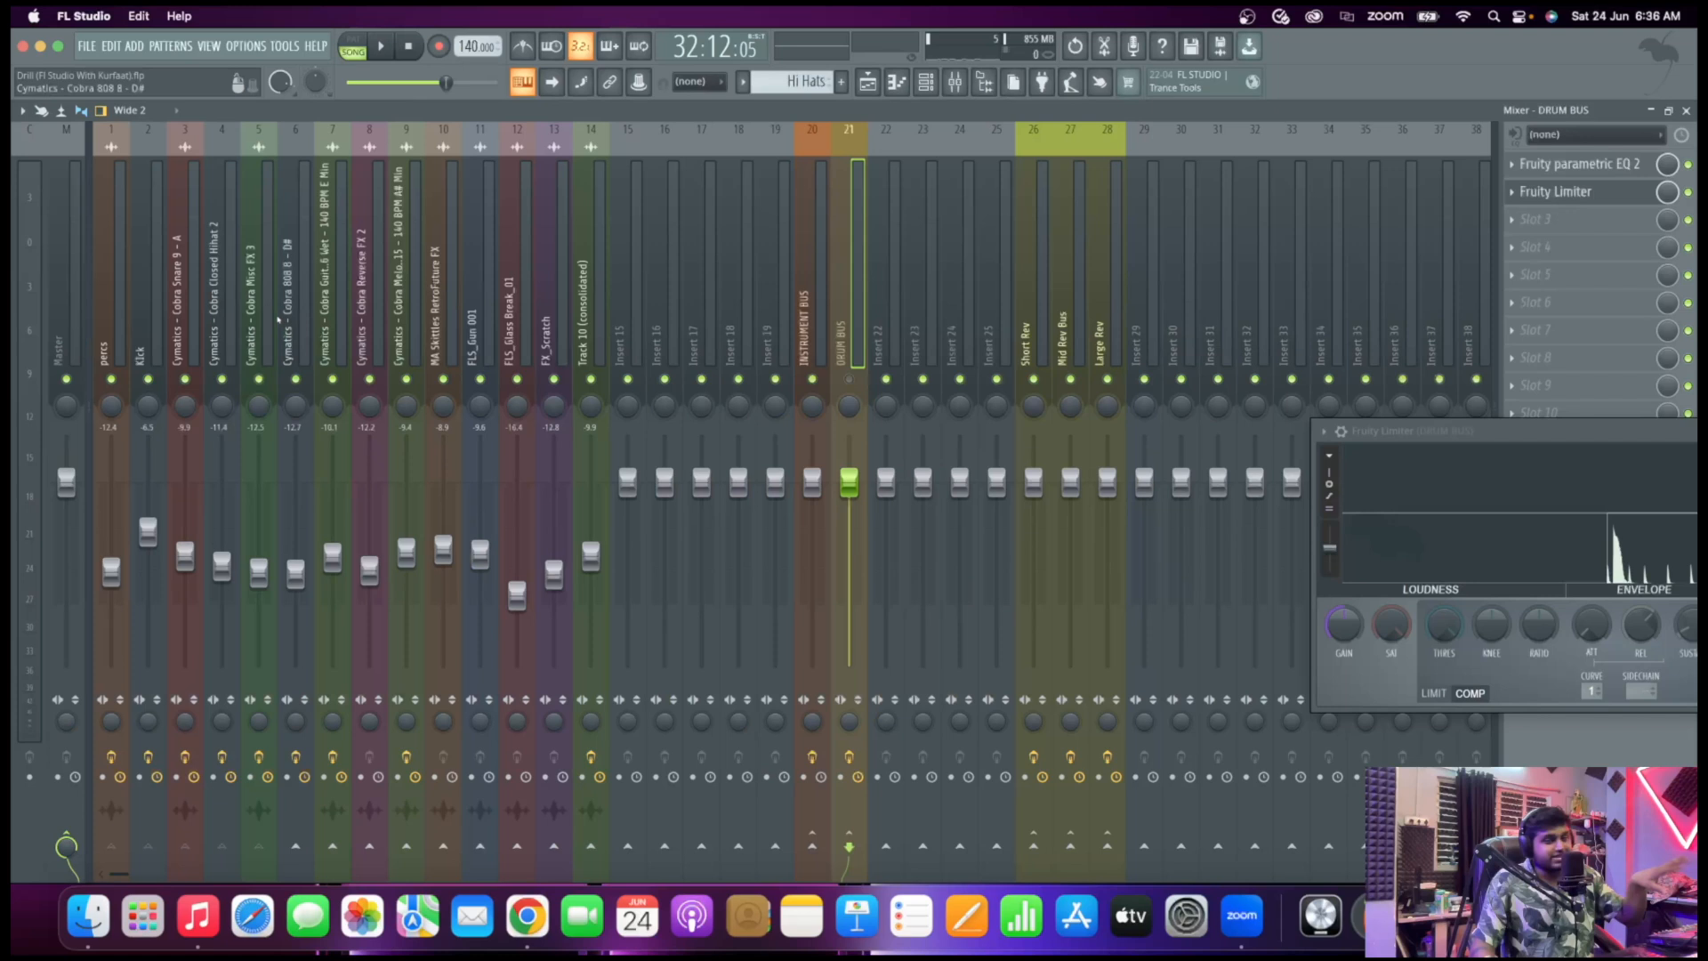
click(848, 378)
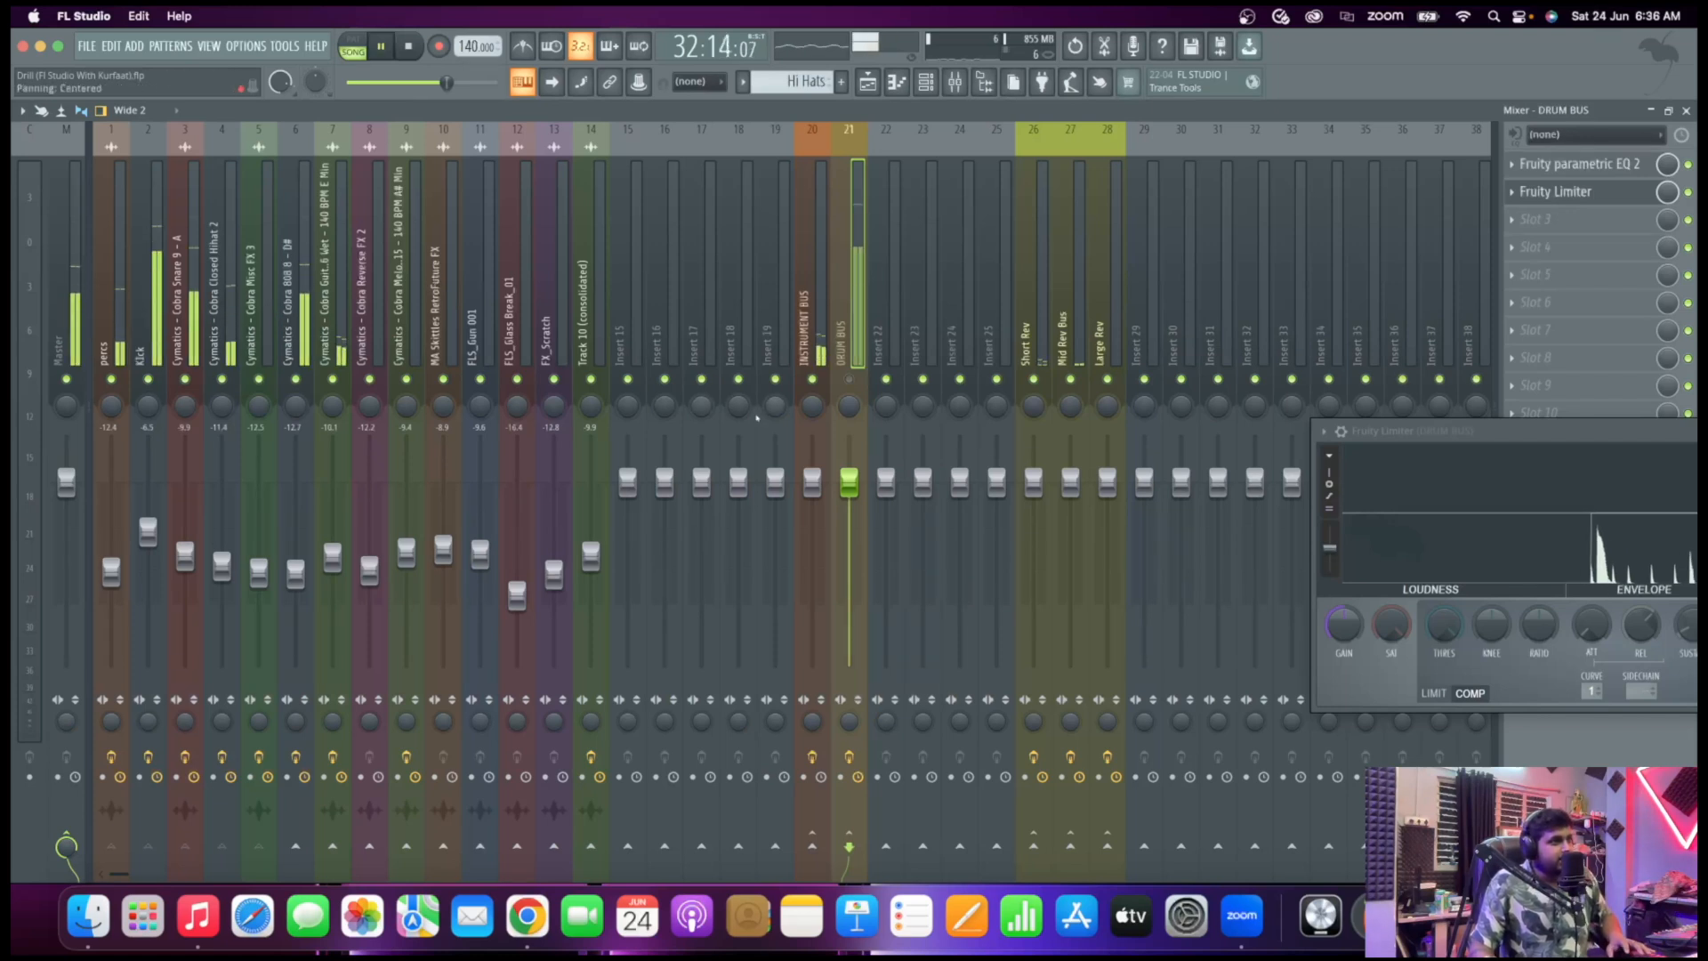
click(811, 378)
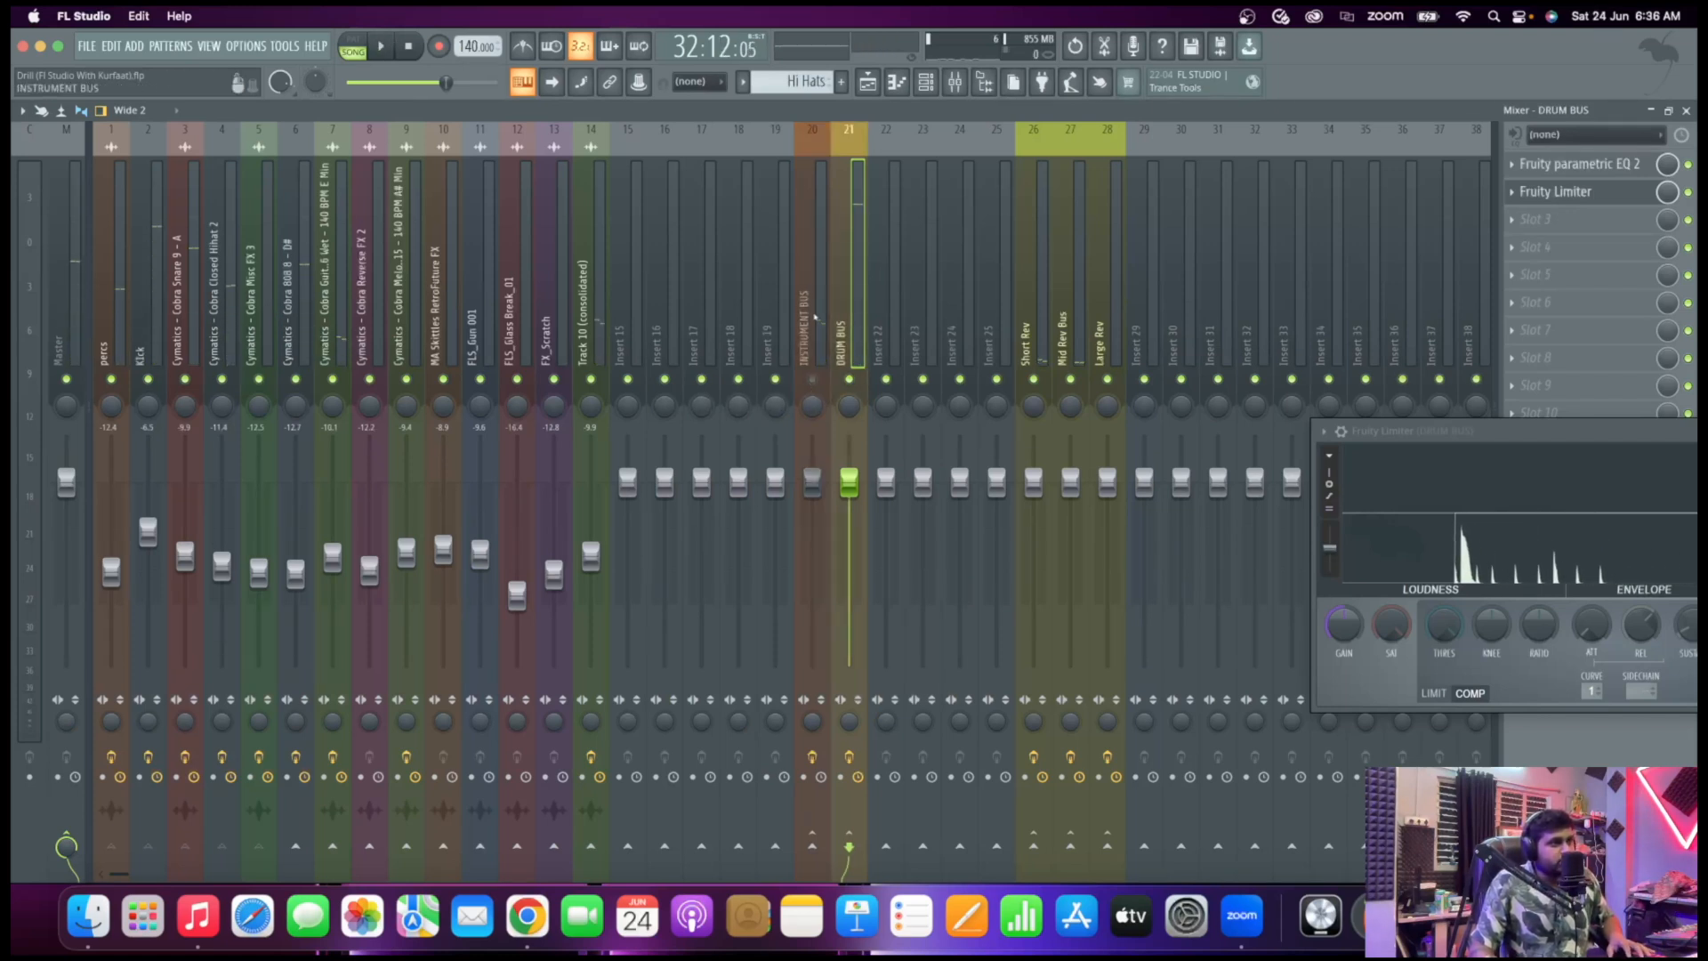
key(space)
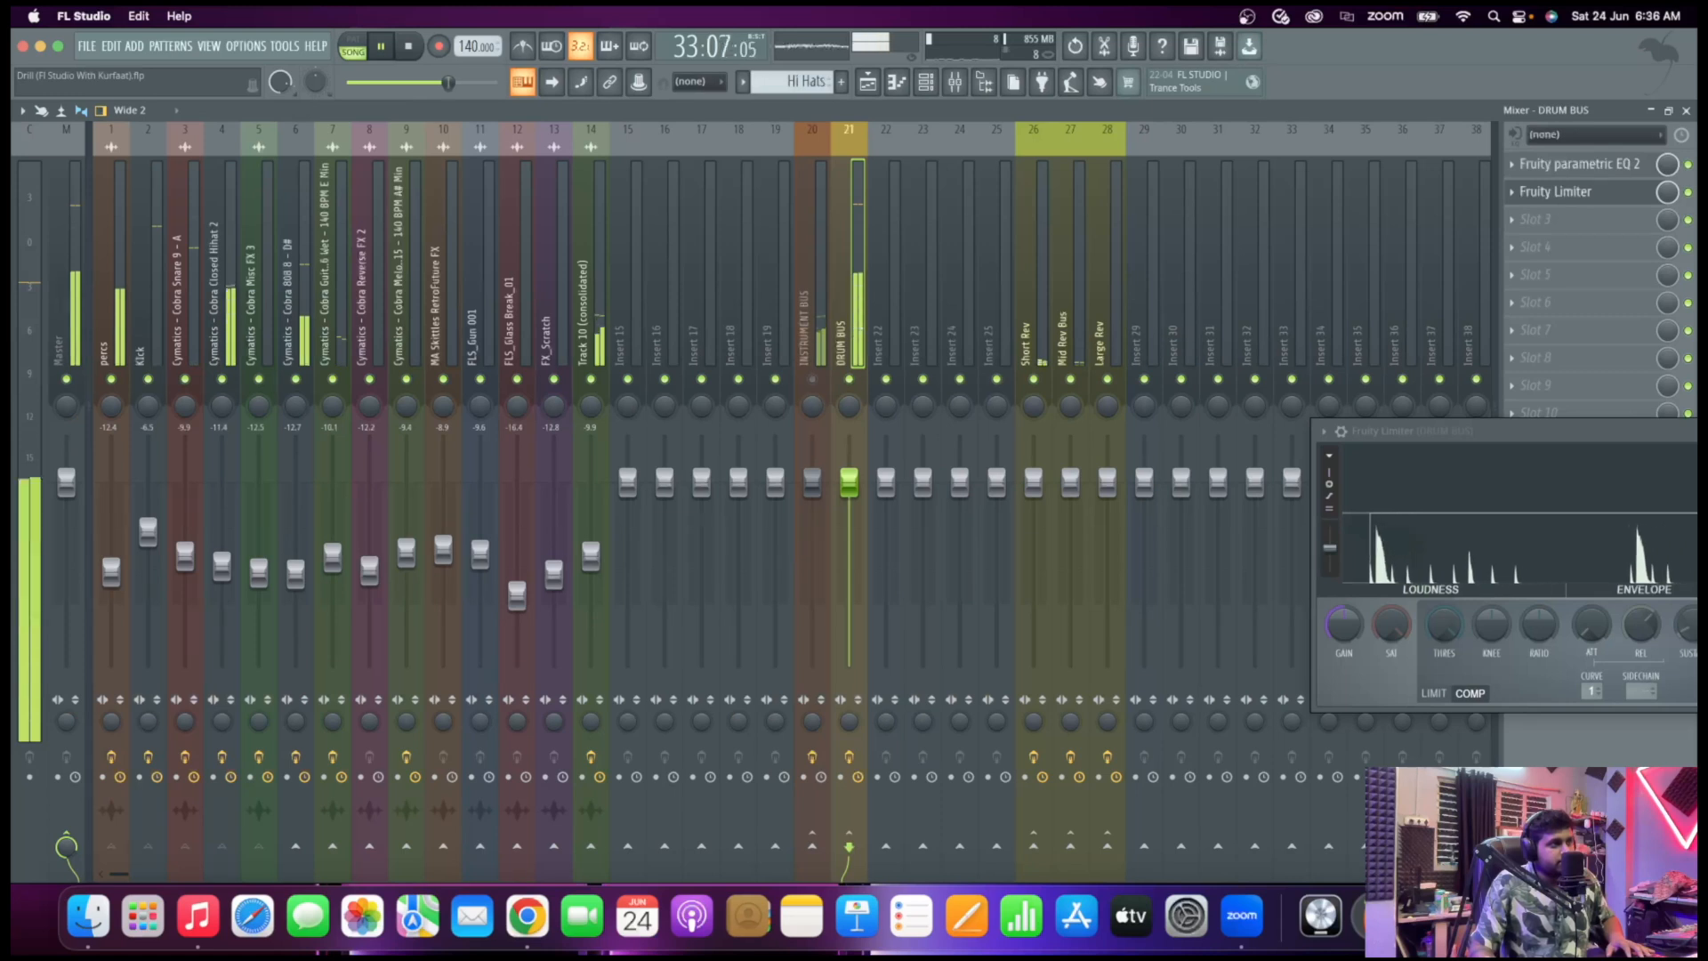
key(space)
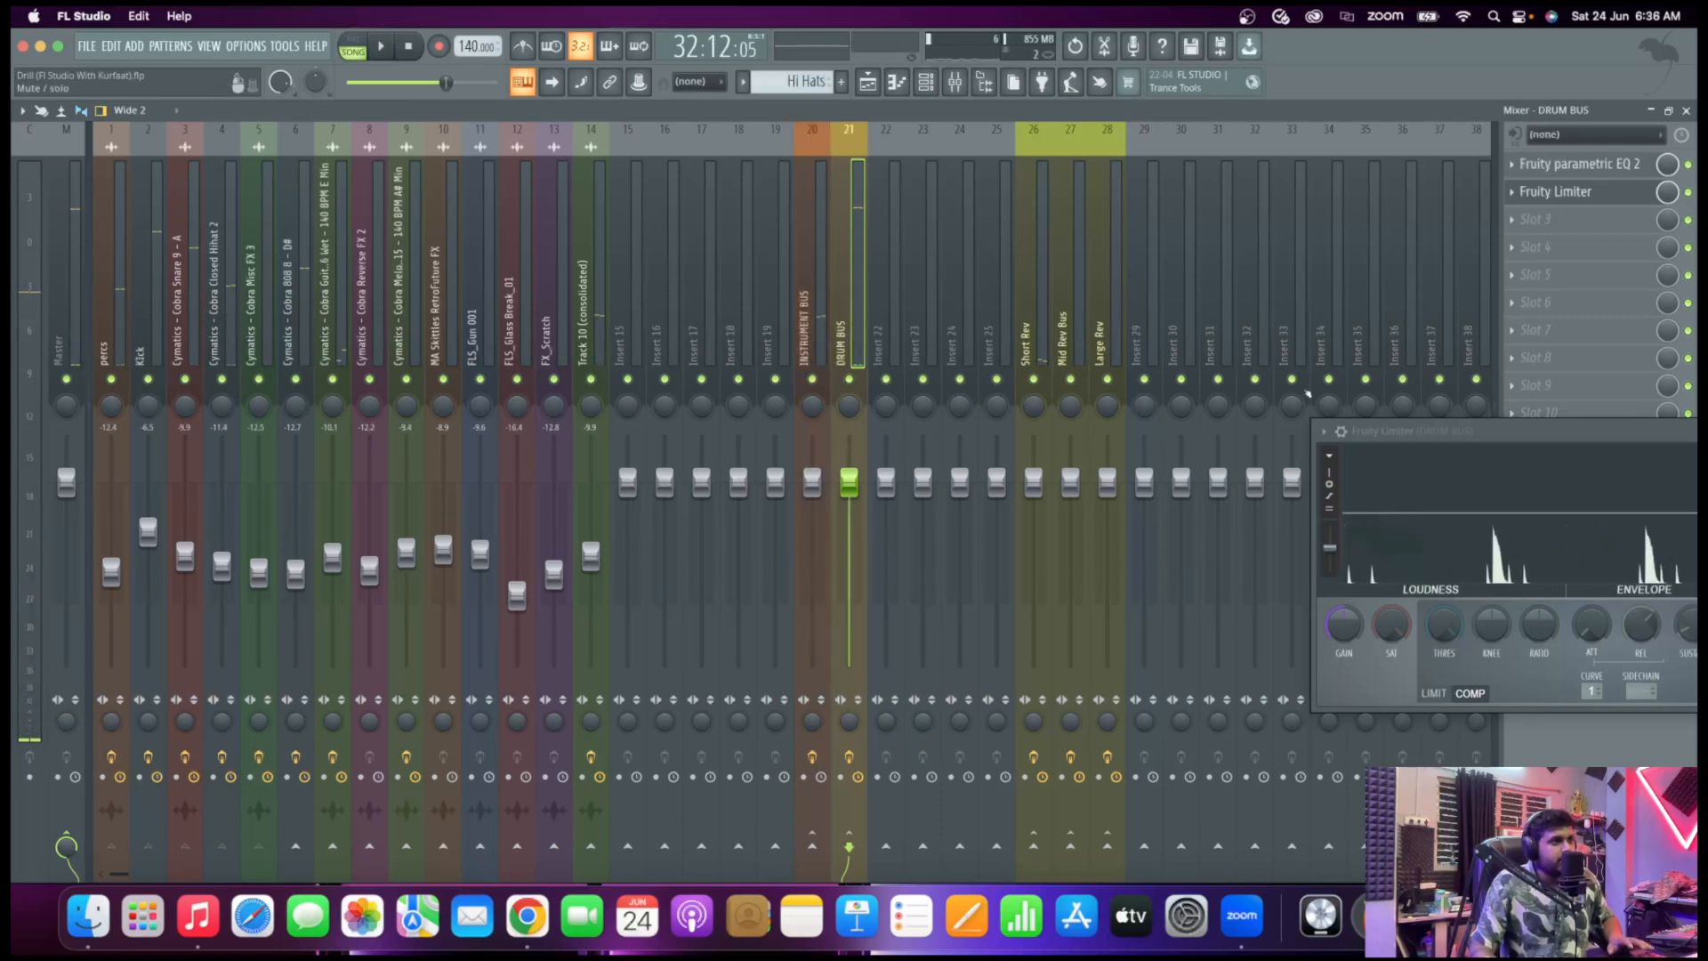
Move the Cymatics - Cobra 808 8 - D# mixer track directly after DRUM BUS
drag(1457, 434, 1157, 369)
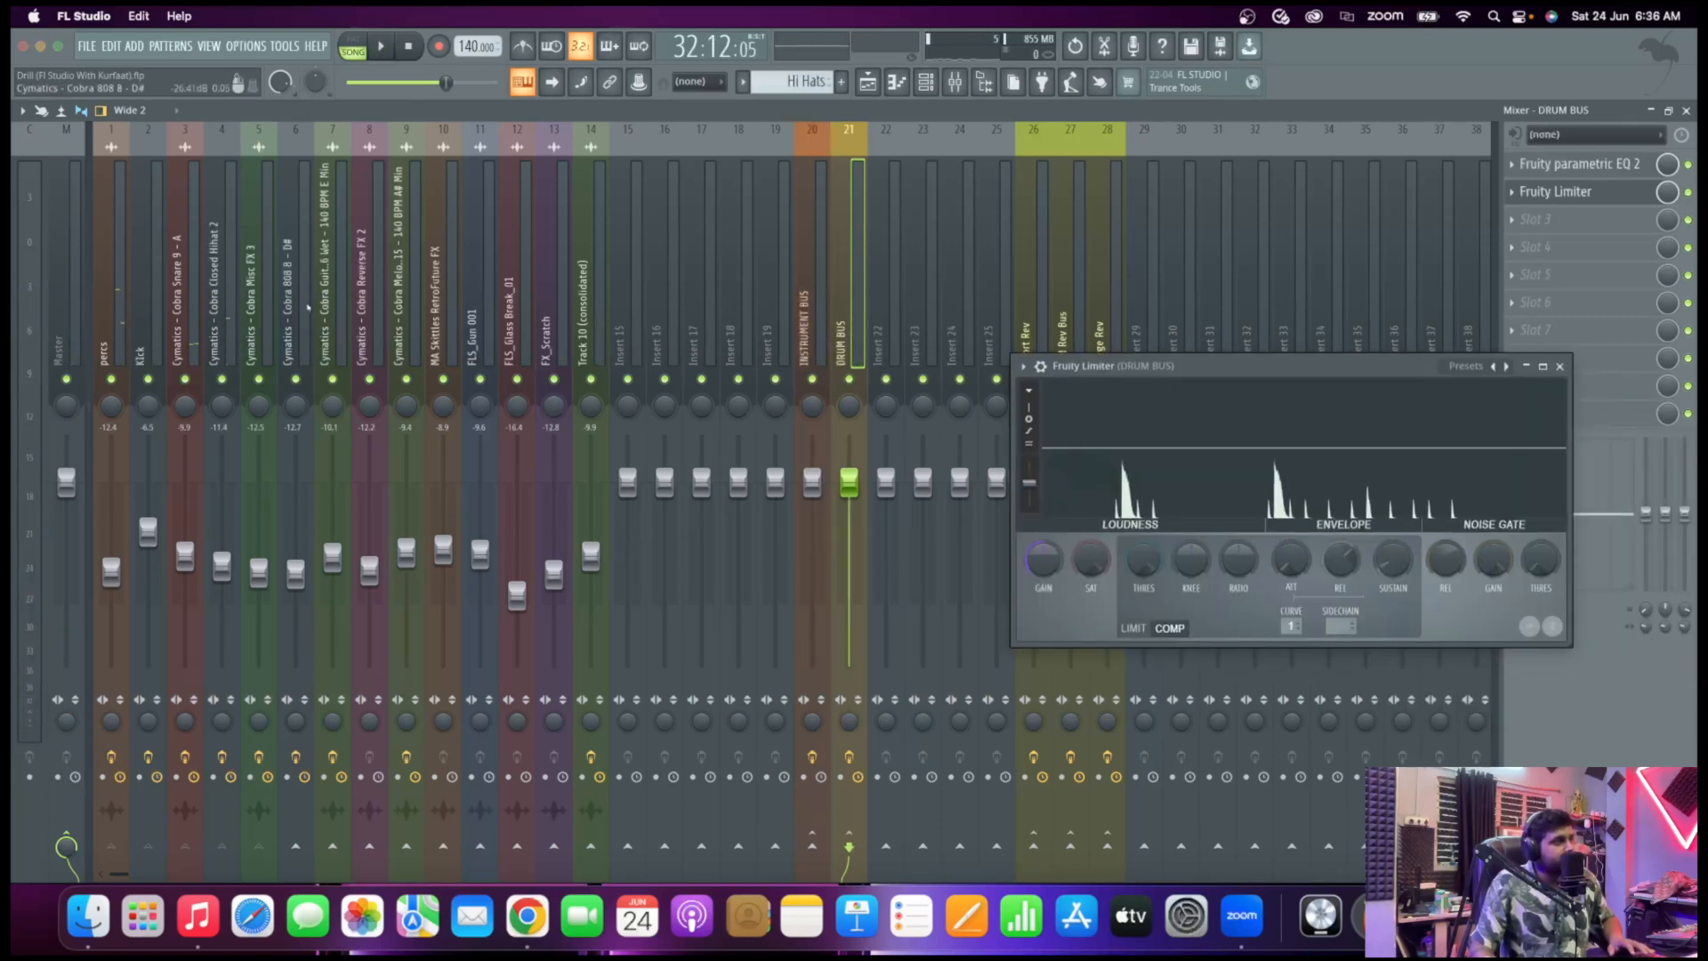
drag(308, 306, 849, 327)
click(812, 322)
drag(1106, 372, 1003, 342)
Audition the 808 track, DRUM BUS and INSTRUMENT BUS with different solo and mute combinations, ending with all tracks unmuted
key(space)
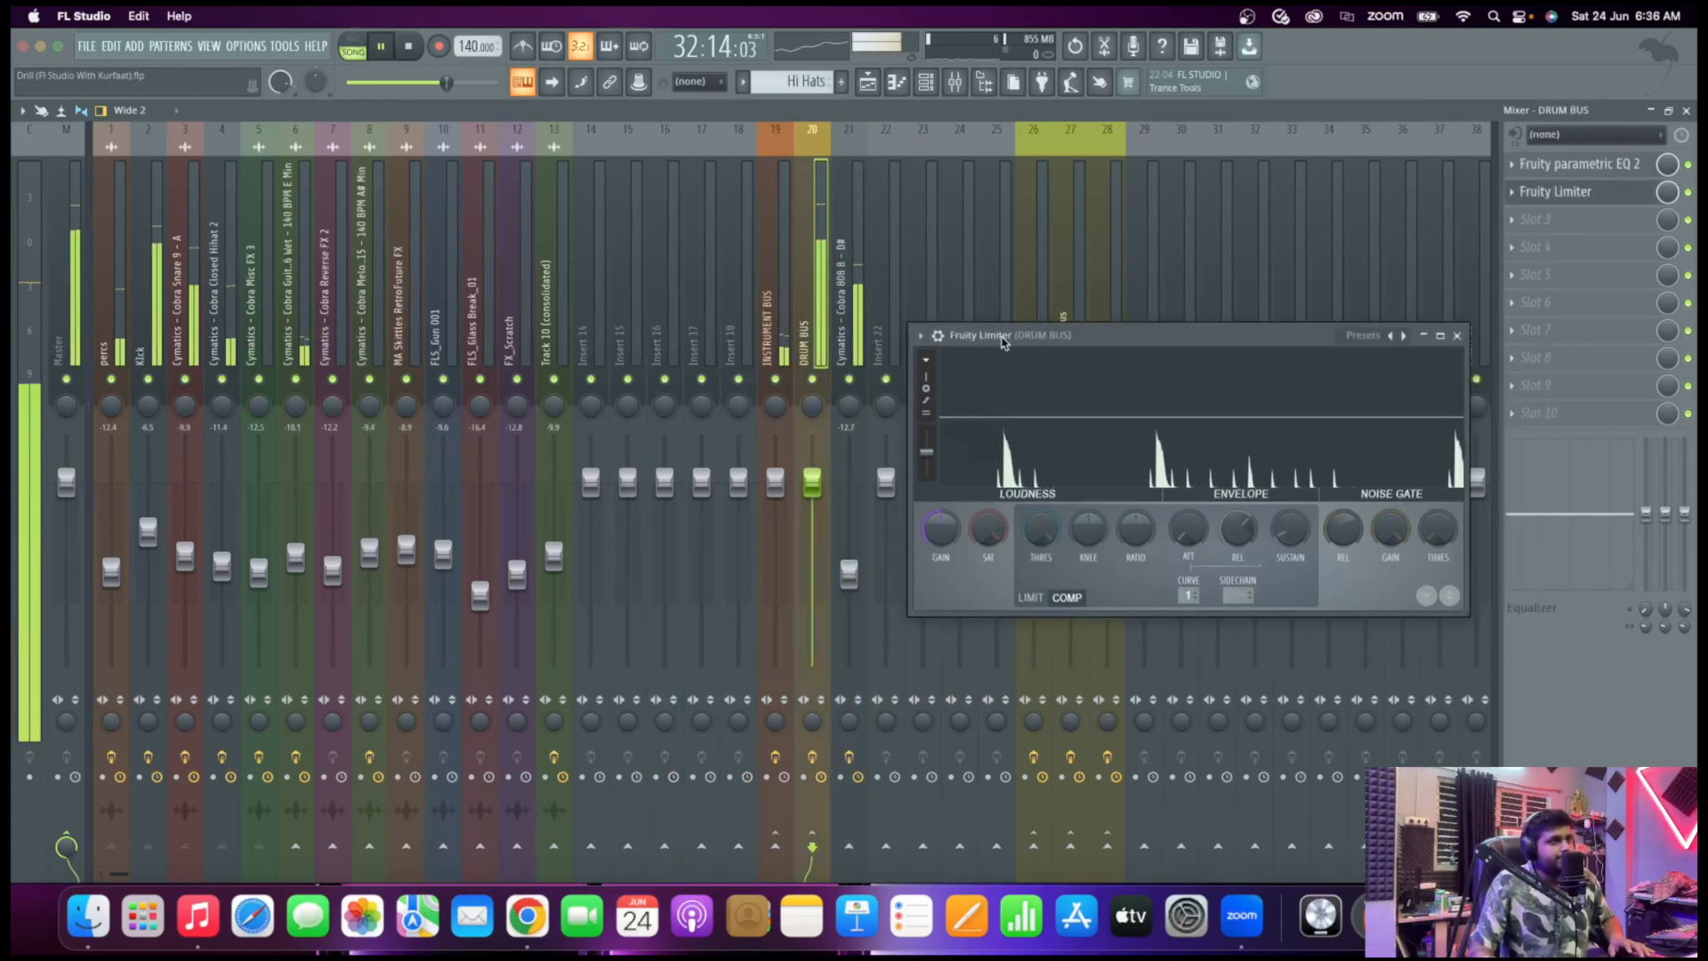
right_click(850, 380)
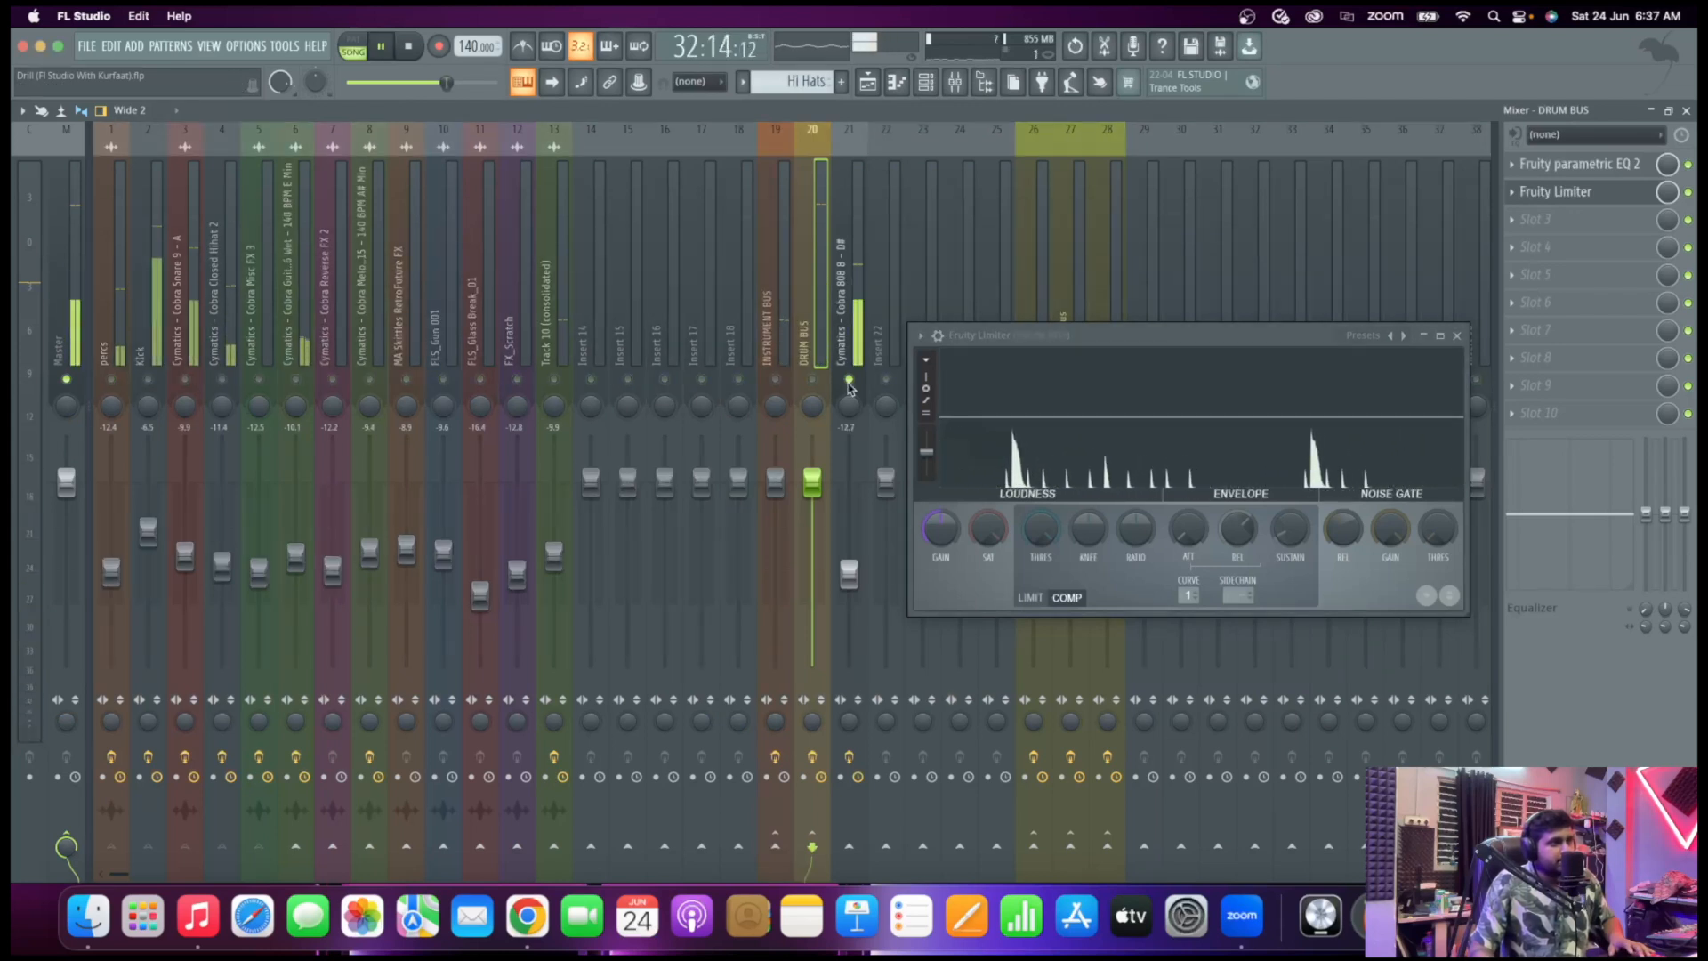
key(space)
right_click(811, 379)
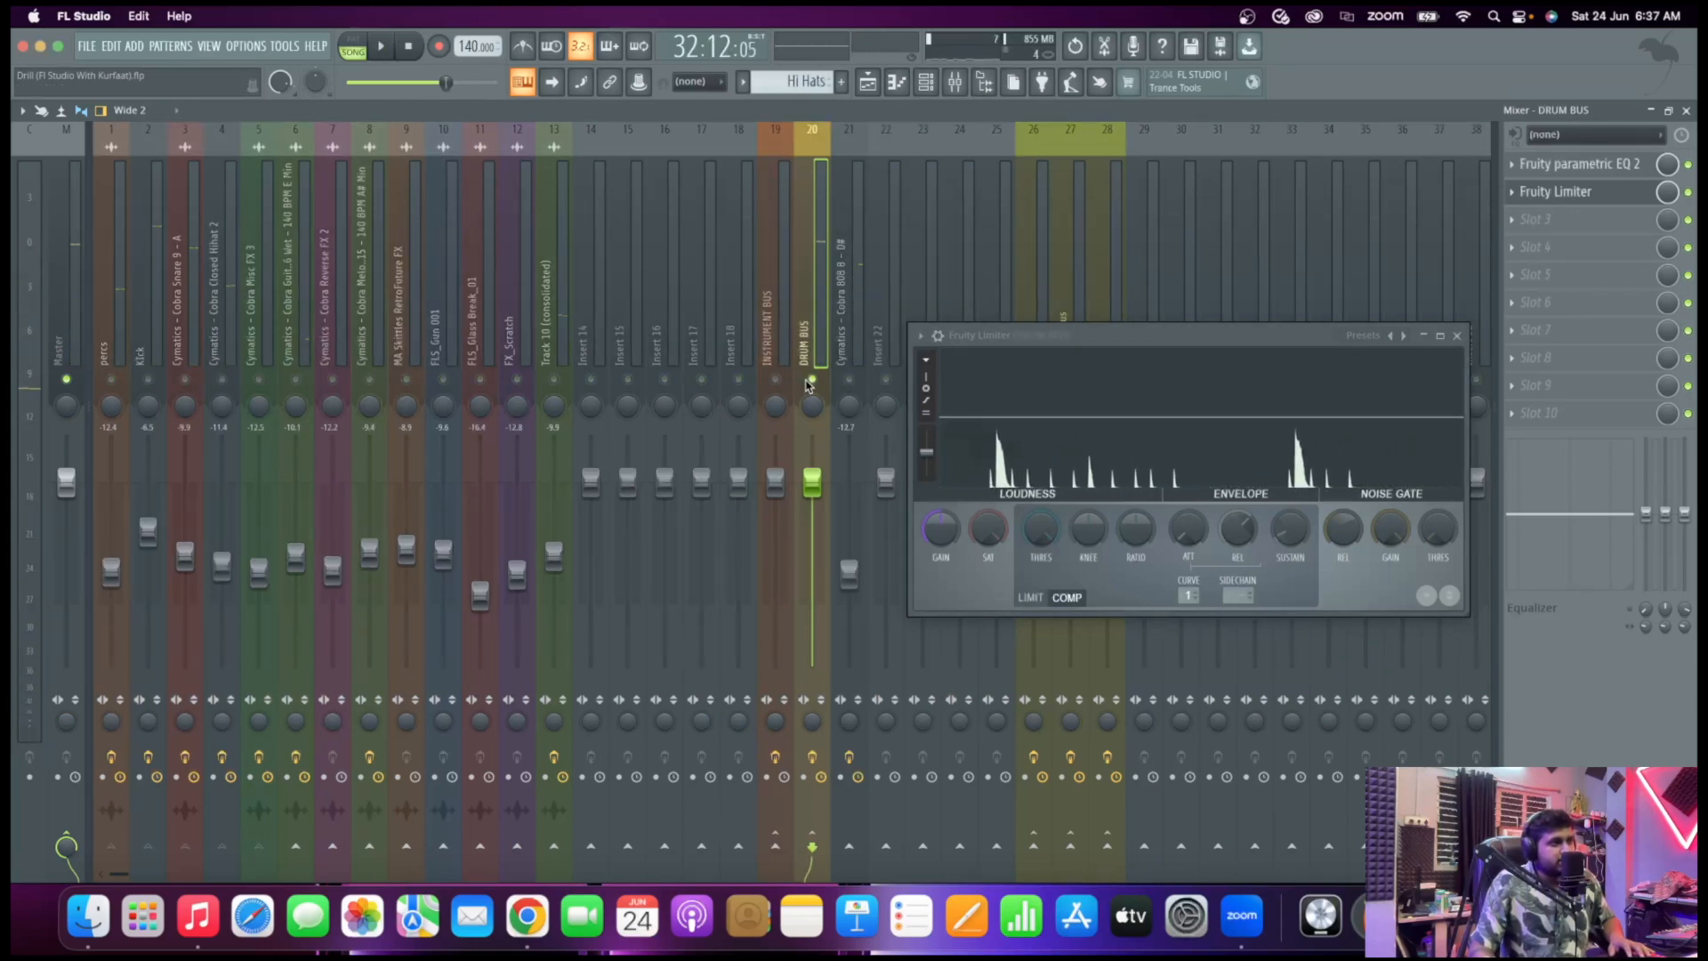
key(space)
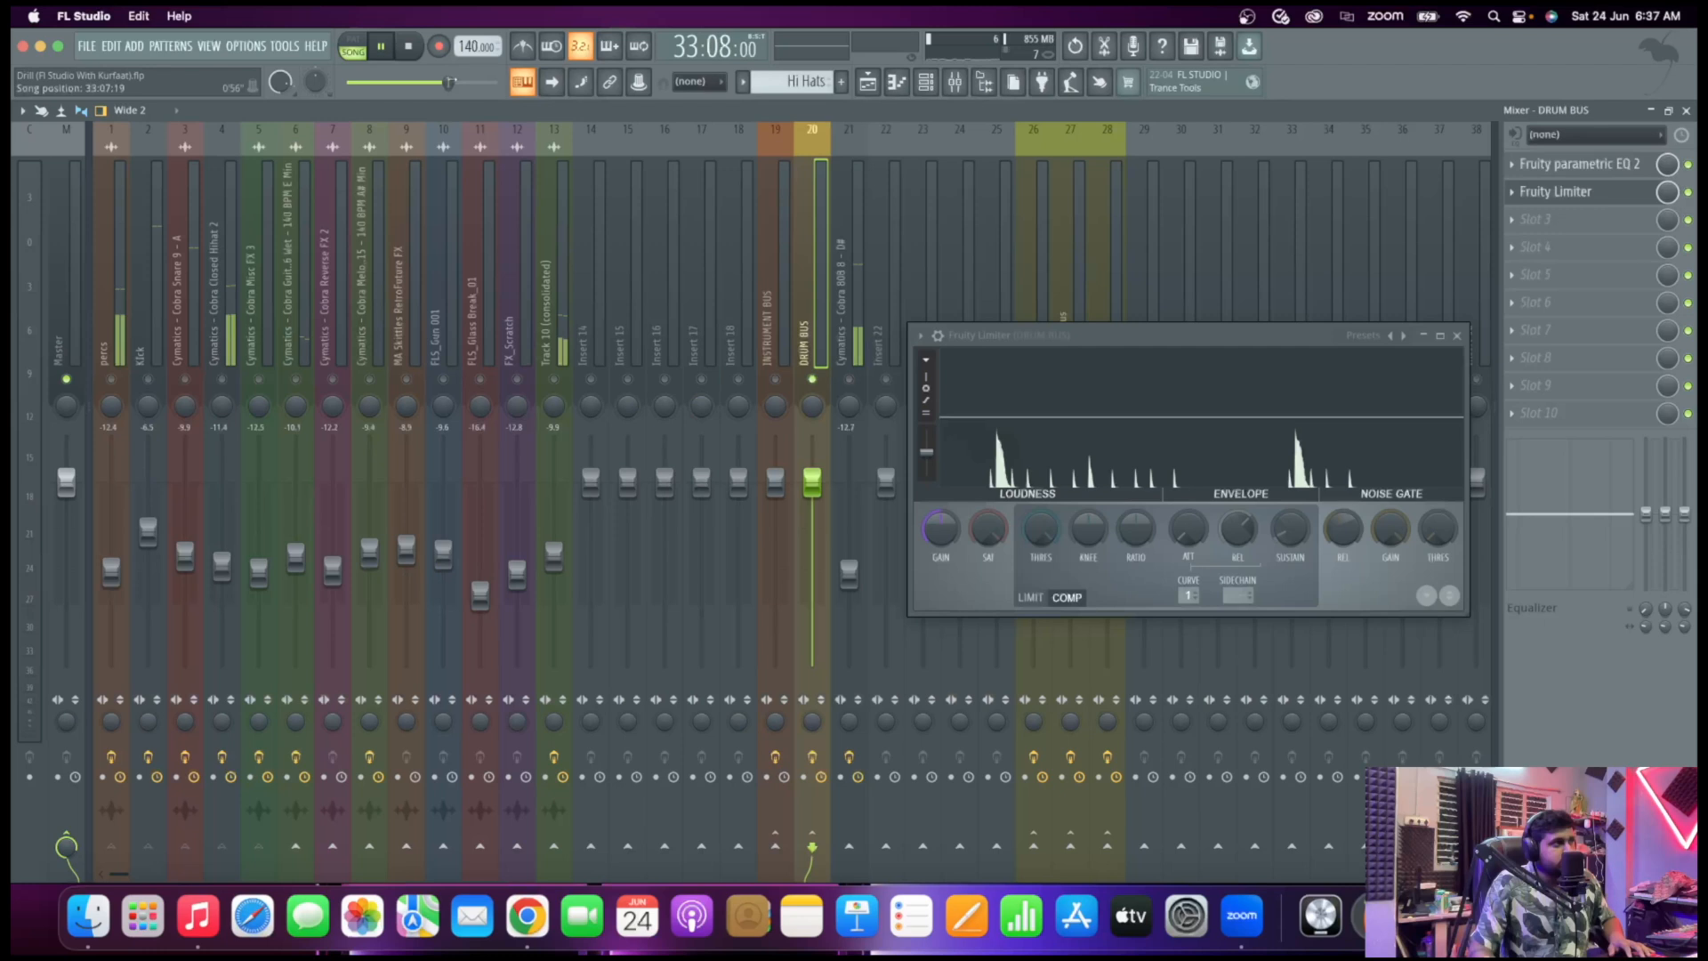
right_click(811, 378)
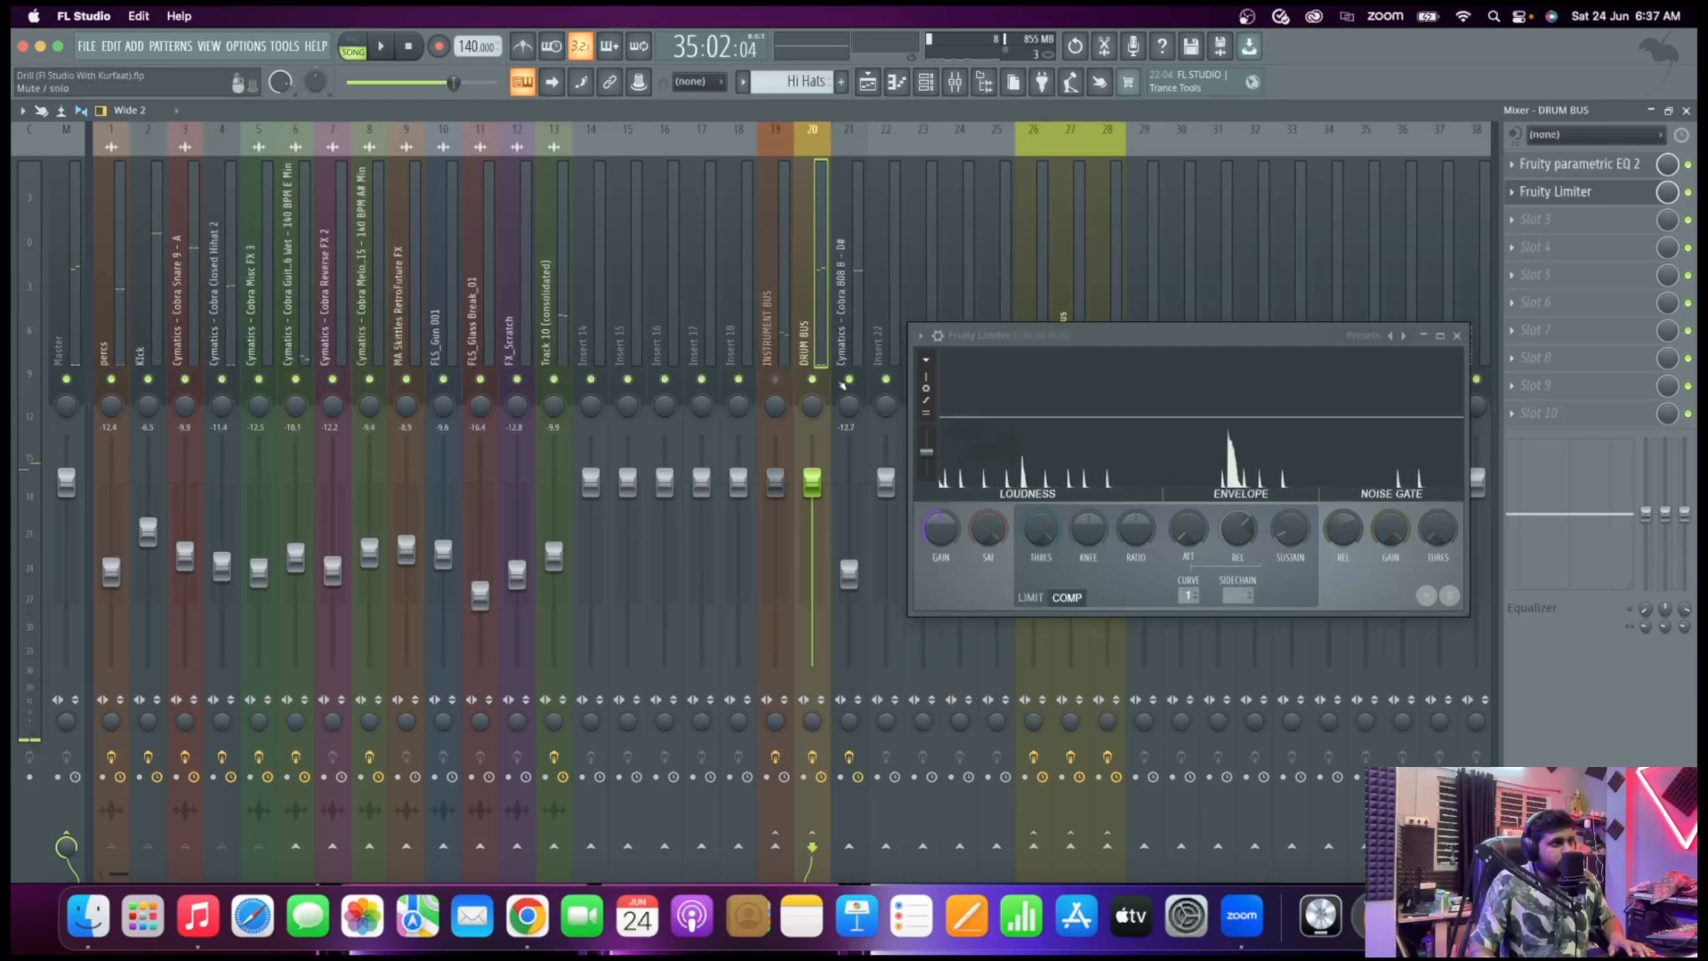
key(space)
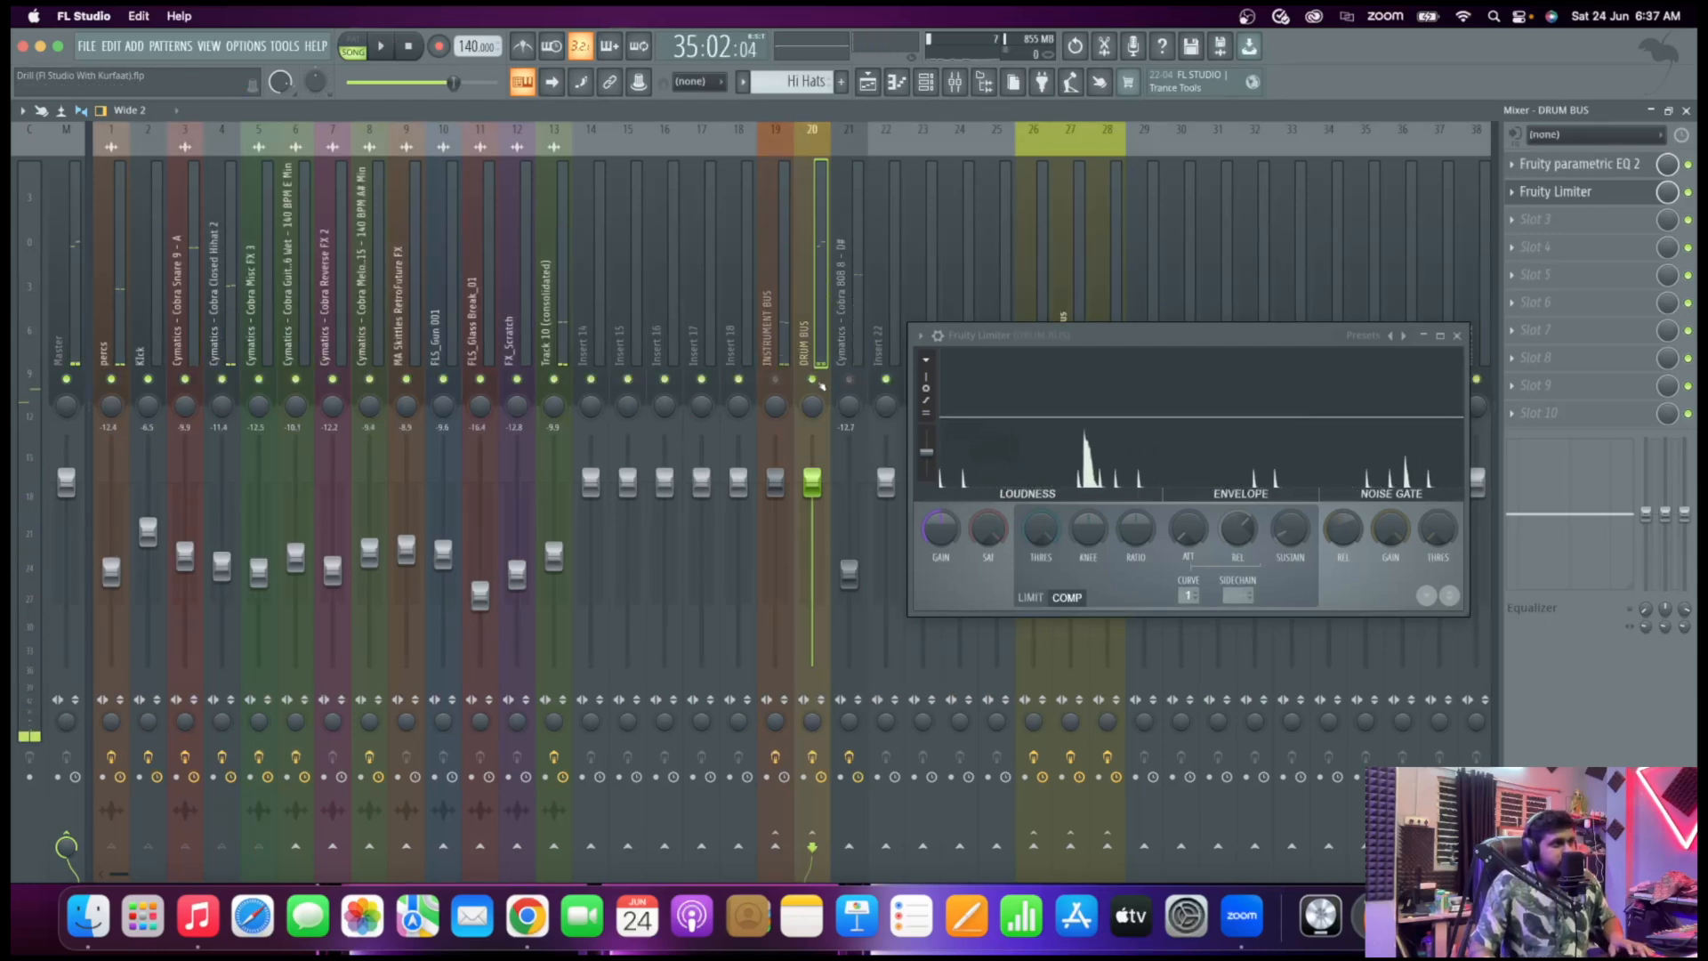
right_click(776, 380)
key(space)
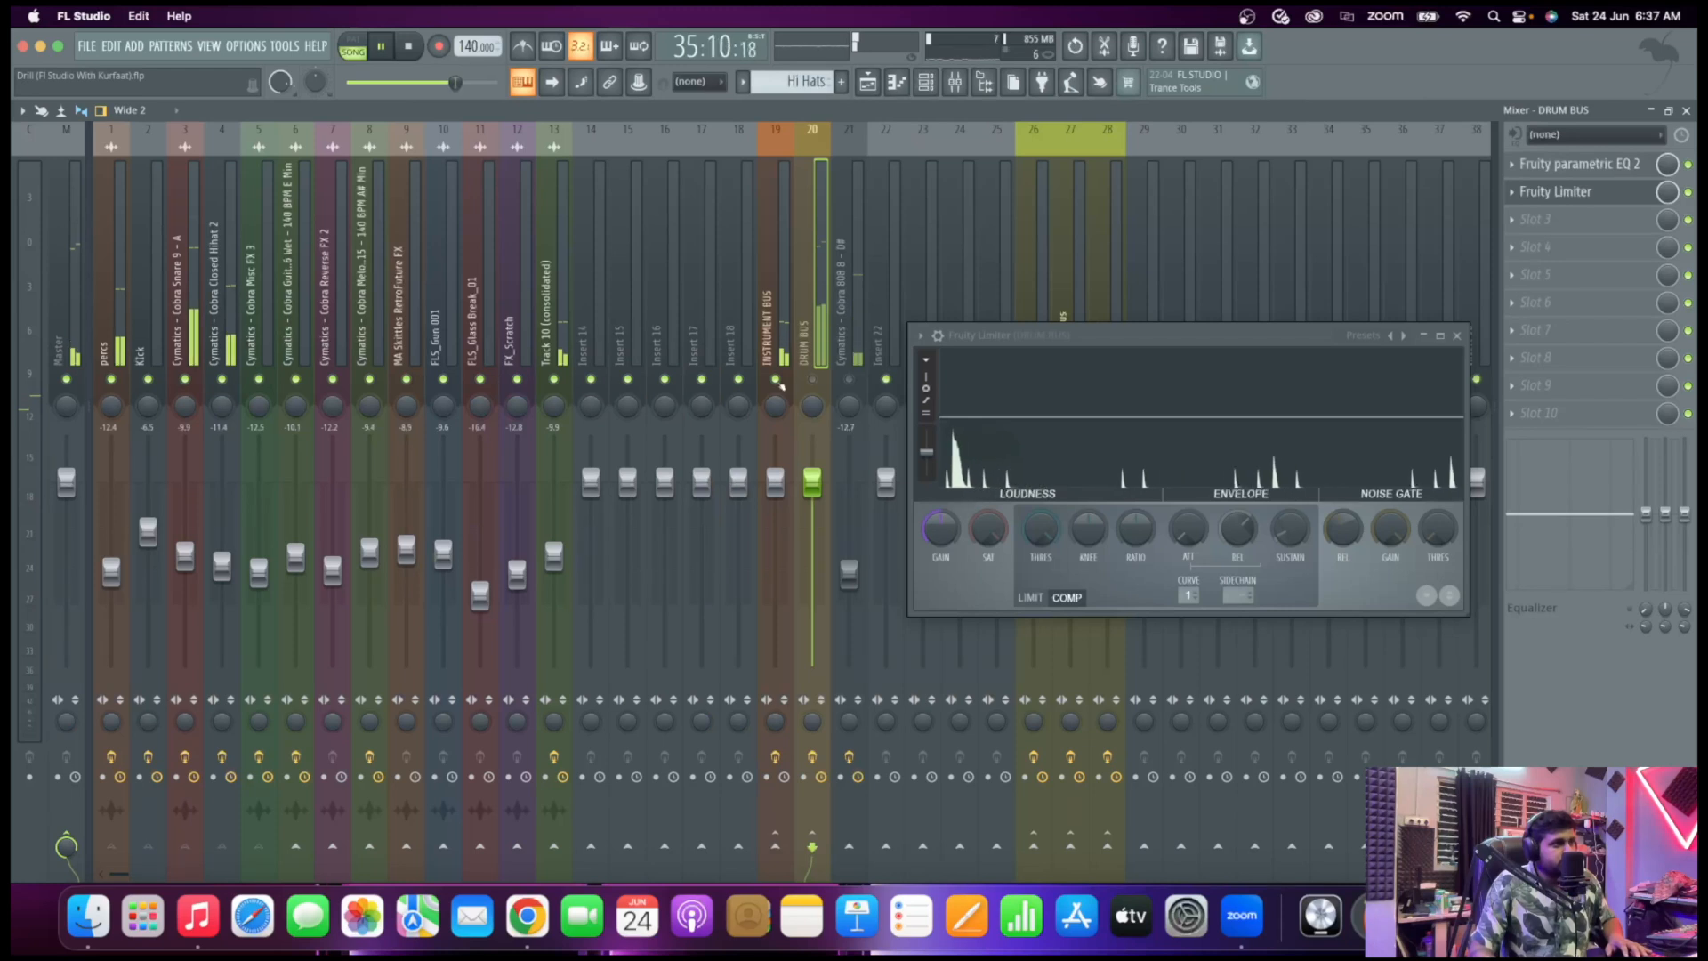
key(space)
right_click(777, 380)
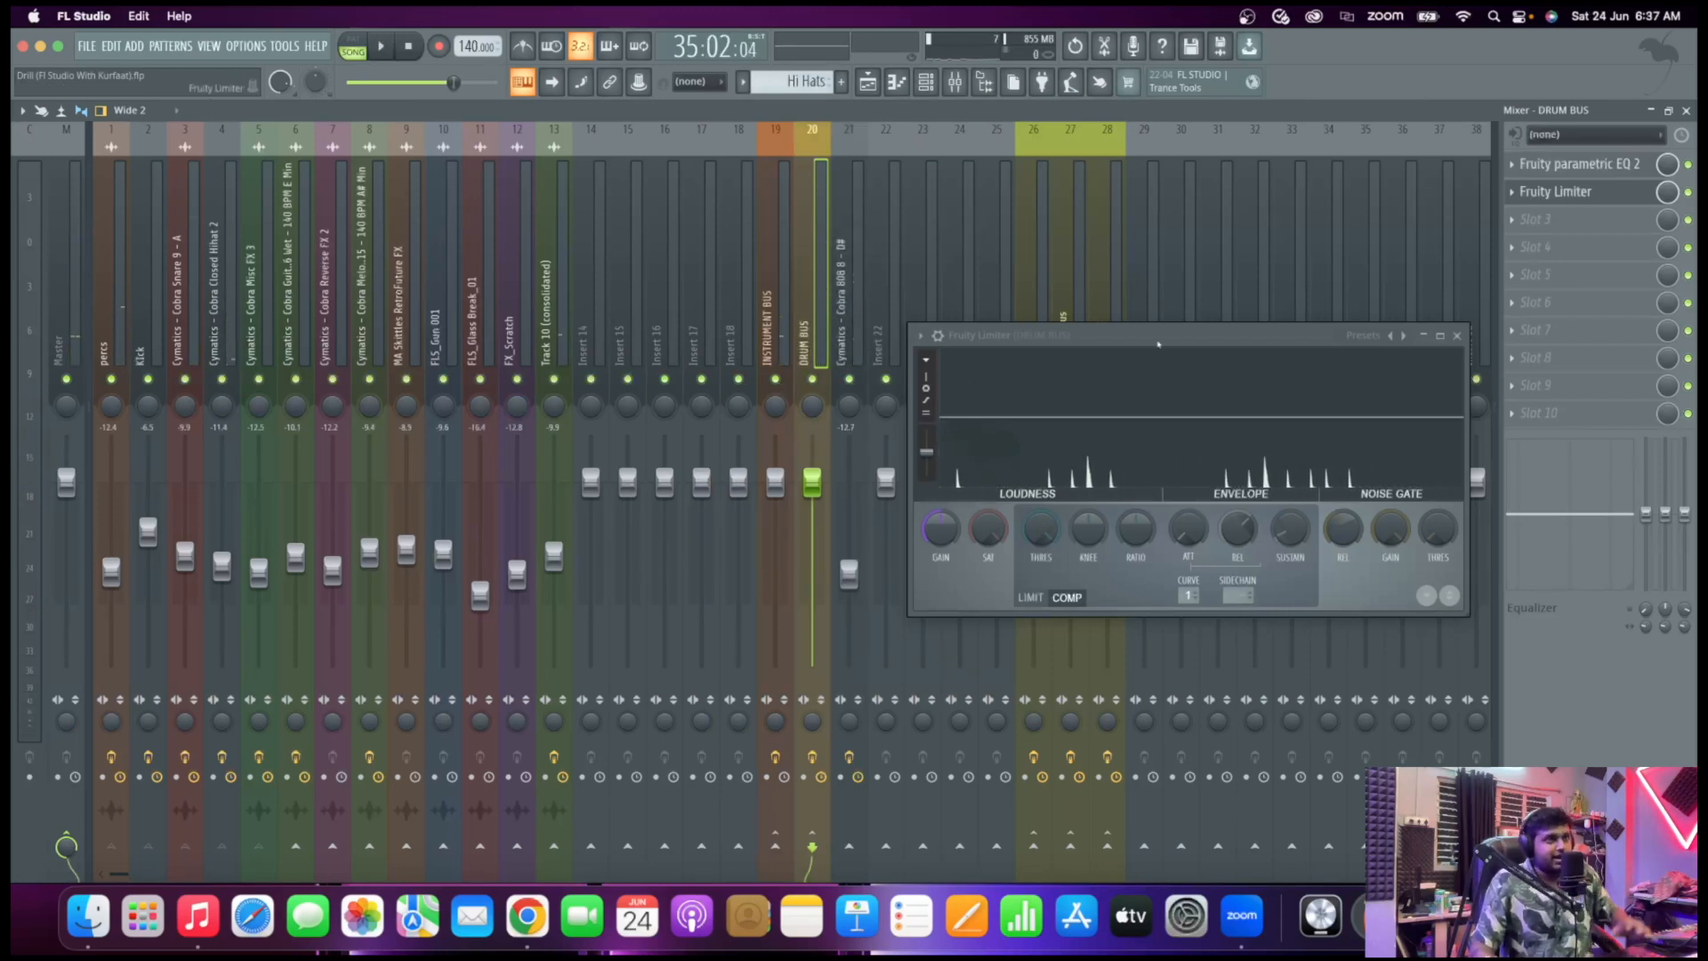
Mute INSTRUMENT BUS and the 808 track, move the song position to 26:02:00 and play the drums from there
drag(1158, 342, 1146, 225)
key(space)
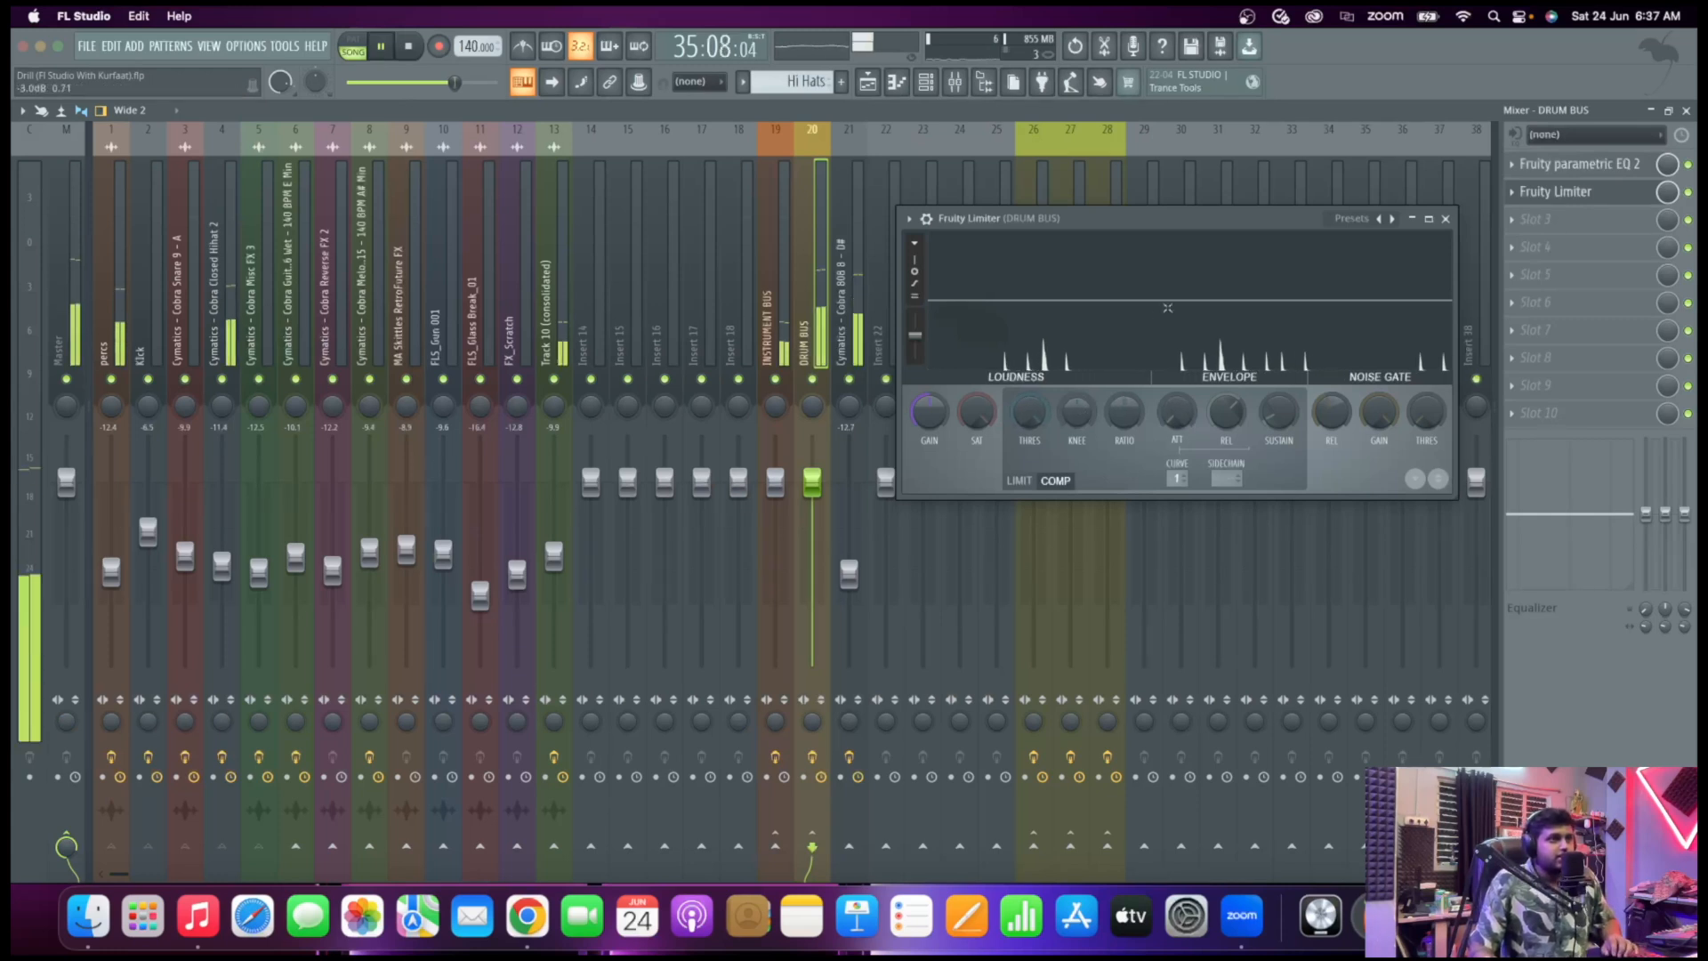
click(777, 380)
click(850, 379)
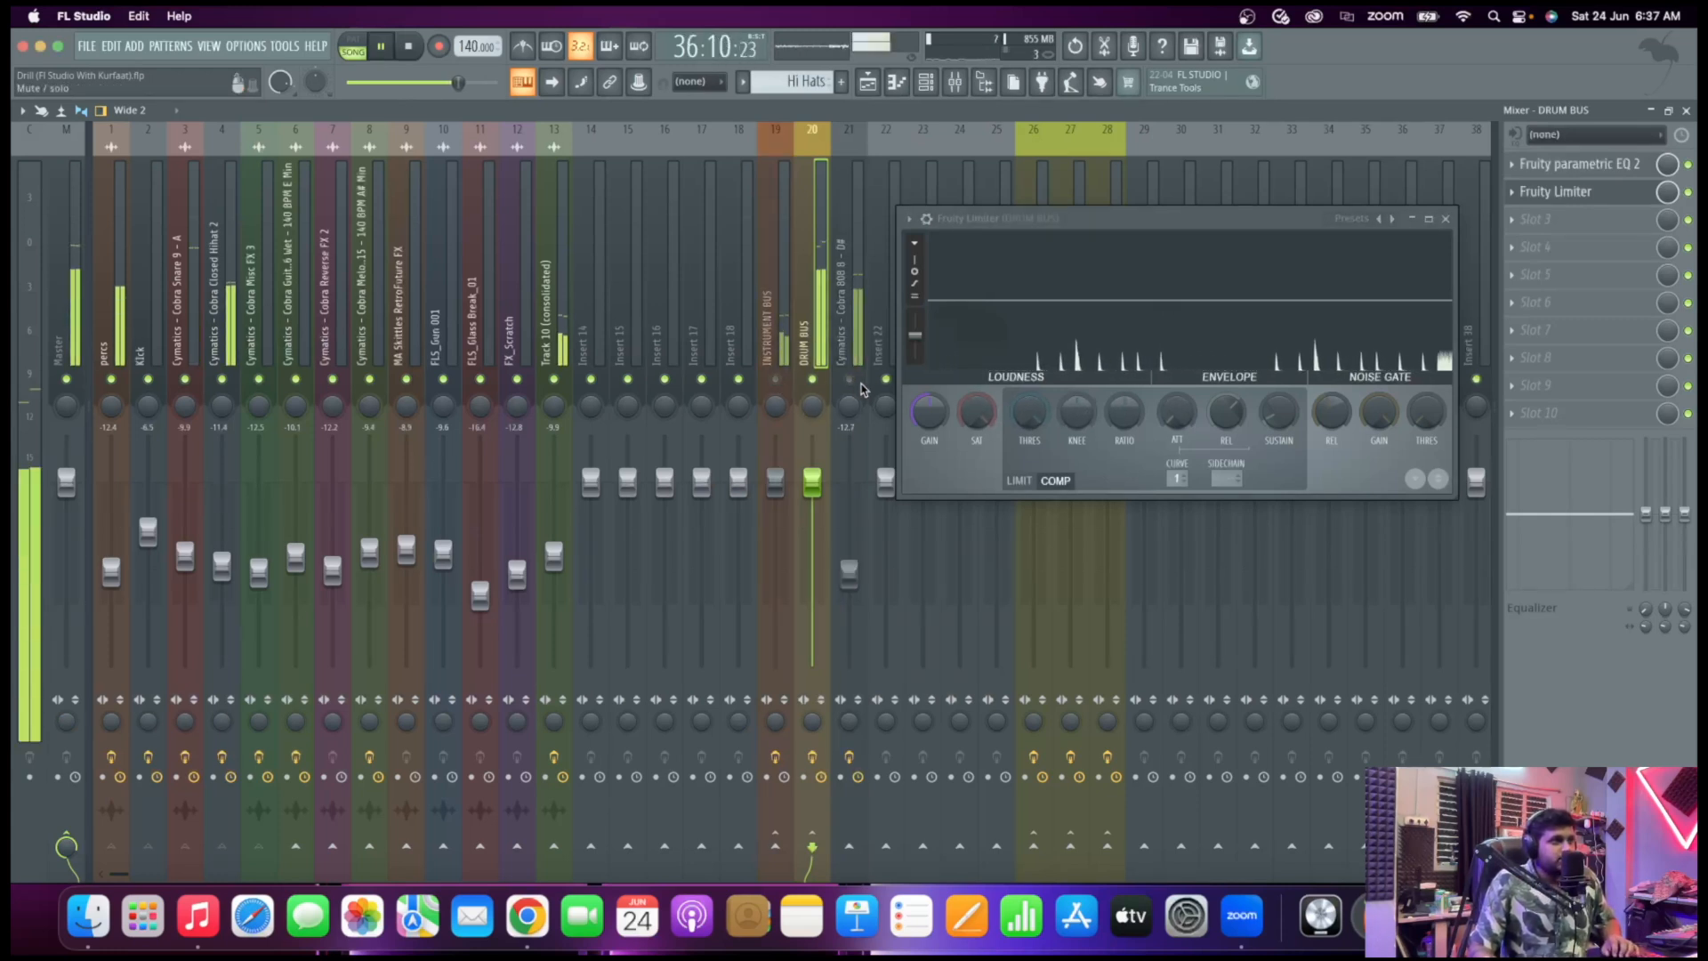
key(space)
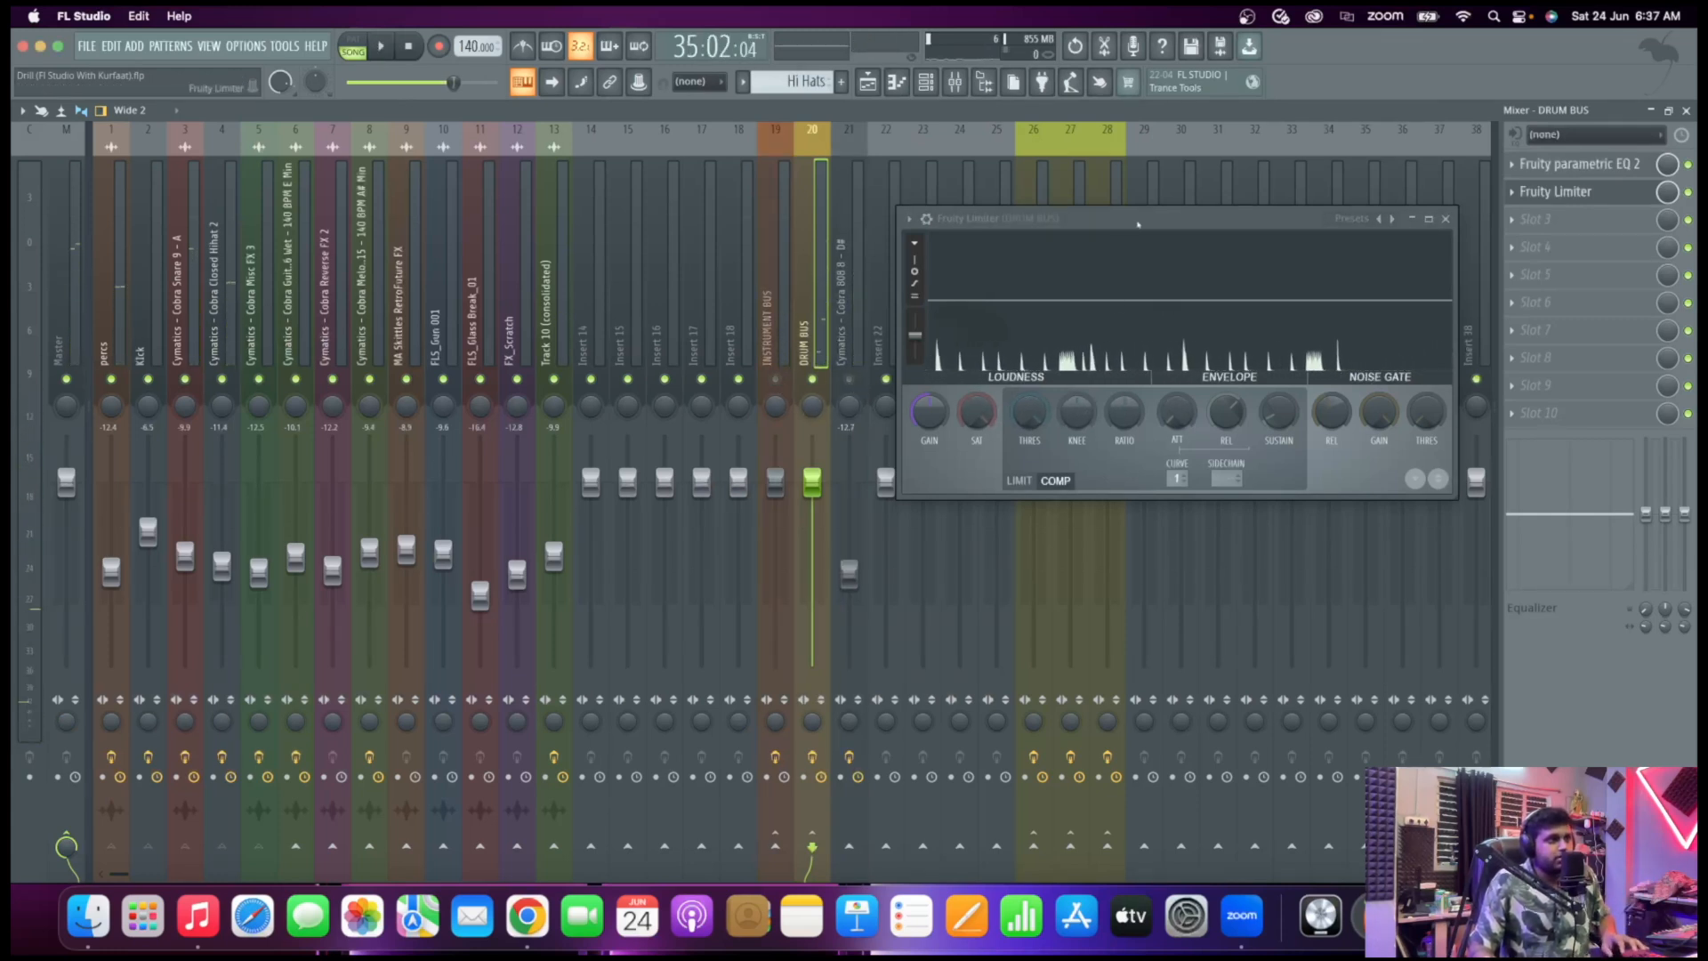
drag(1138, 224, 1139, 258)
drag(454, 82, 420, 86)
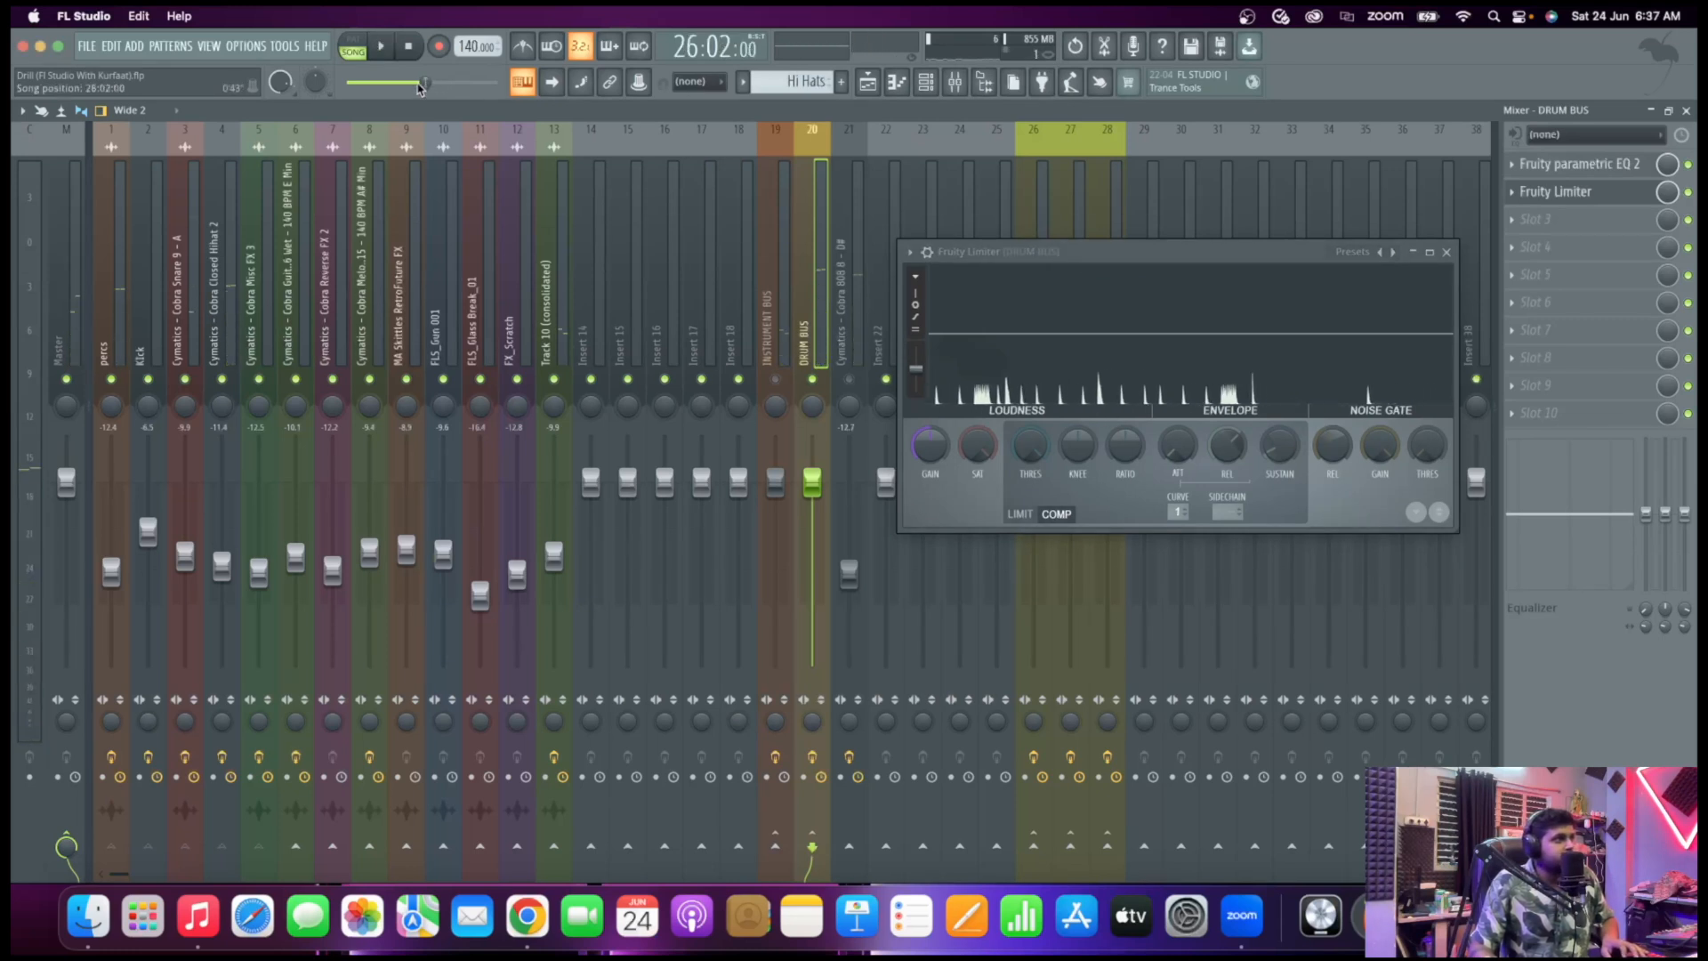
key(space)
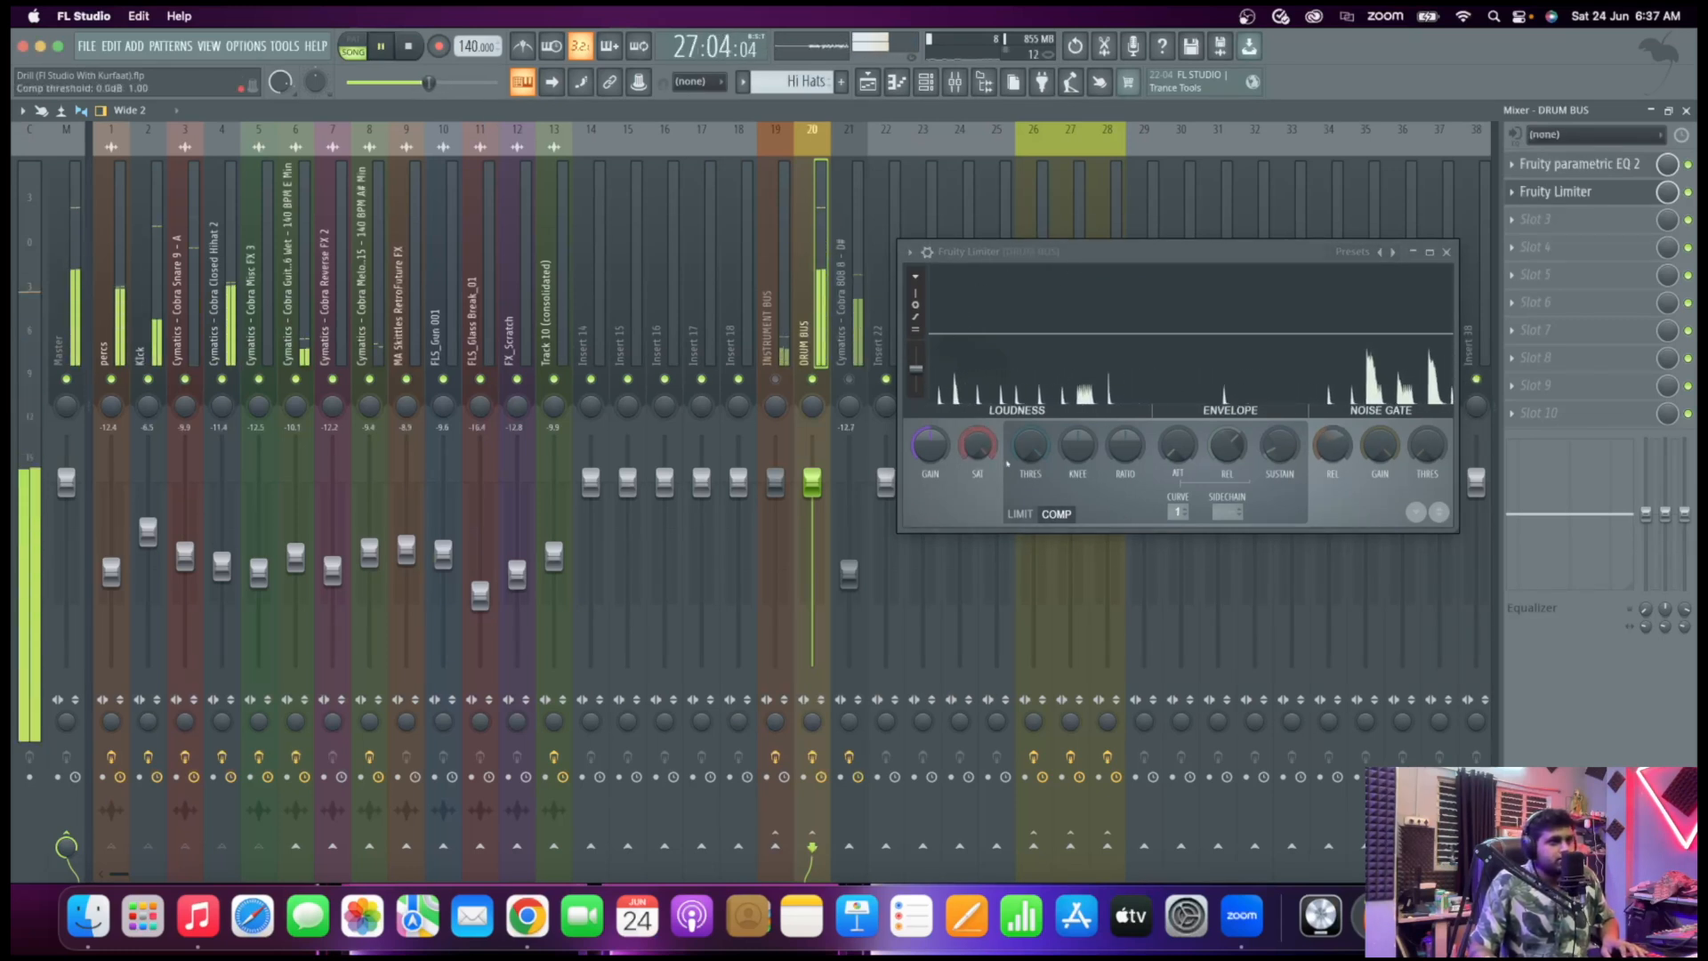
key(space)
Set the DRUM BUS compressor's threshold to about -18.8 dB and ratio to 4.0:1, and raise its knee, attack and sustain
drag(1030, 444, 1030, 523)
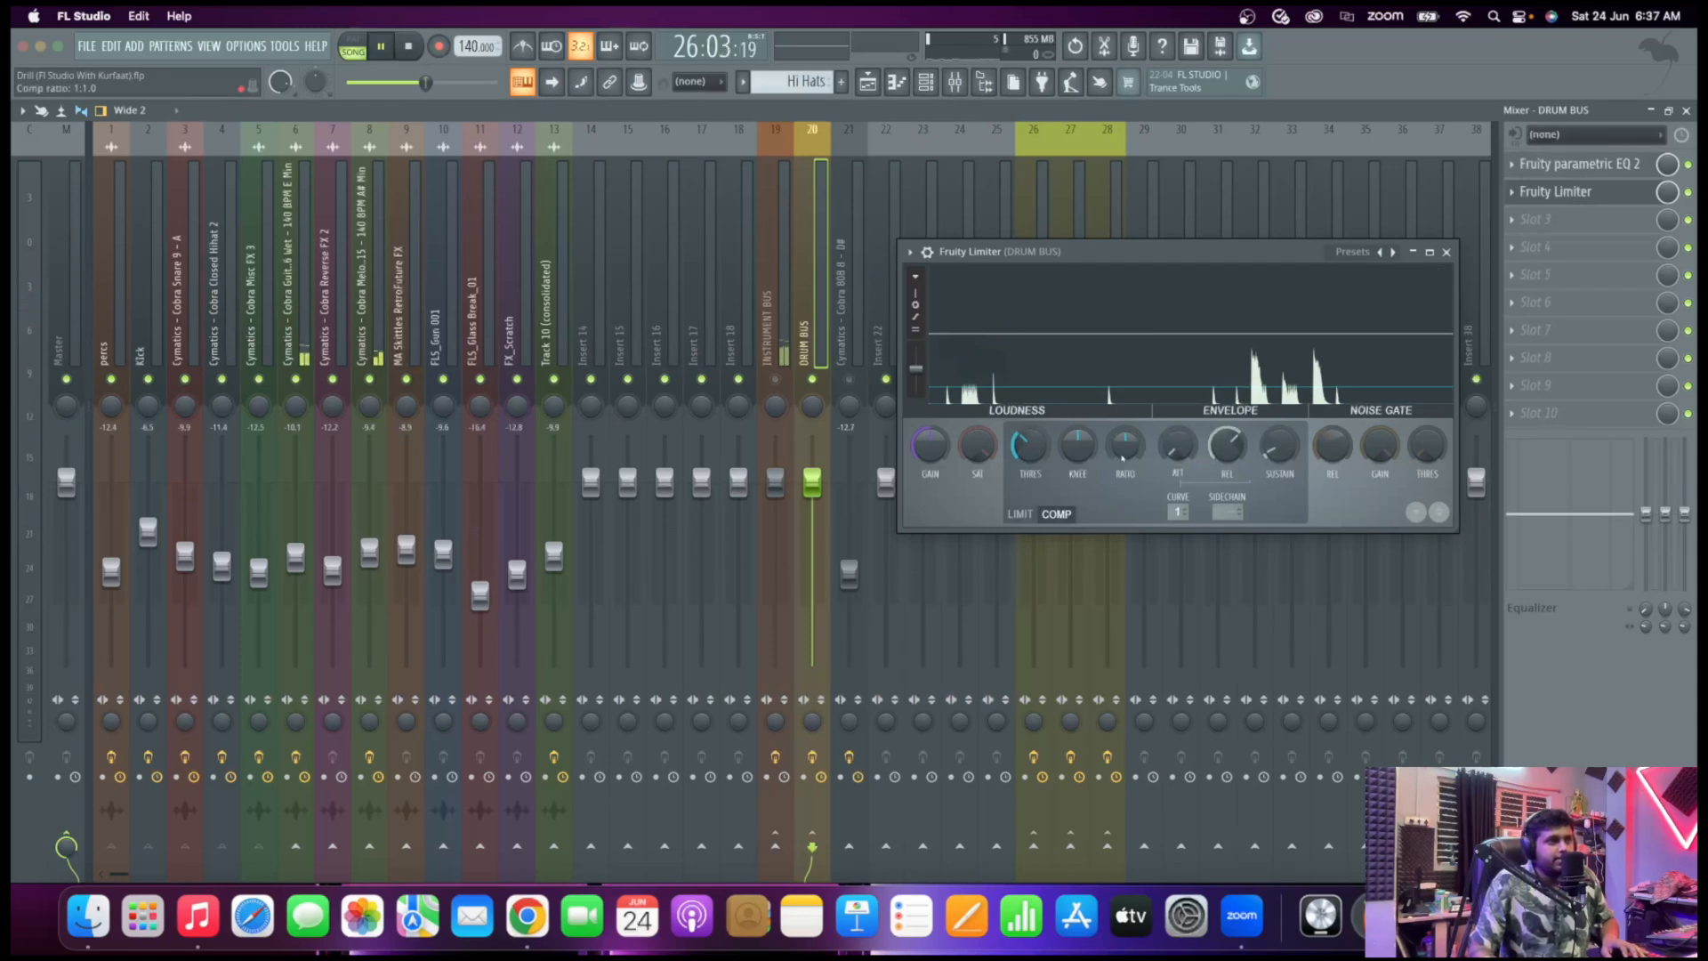
key(space)
drag(1122, 456, 1122, 435)
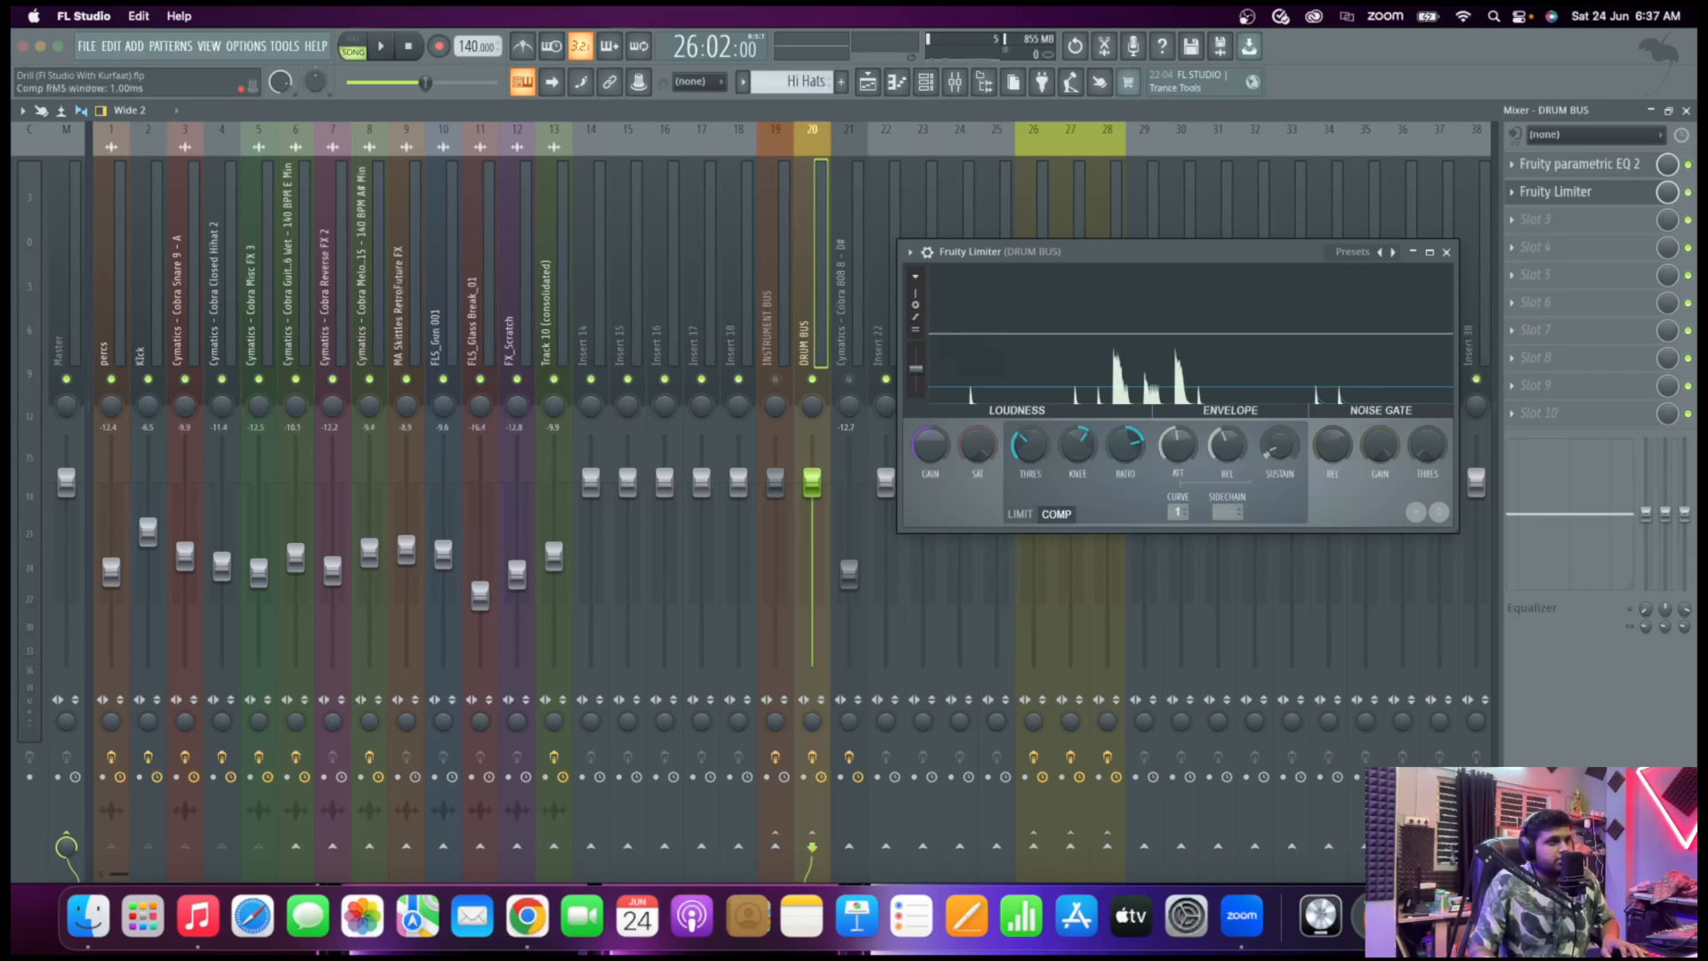
key(space)
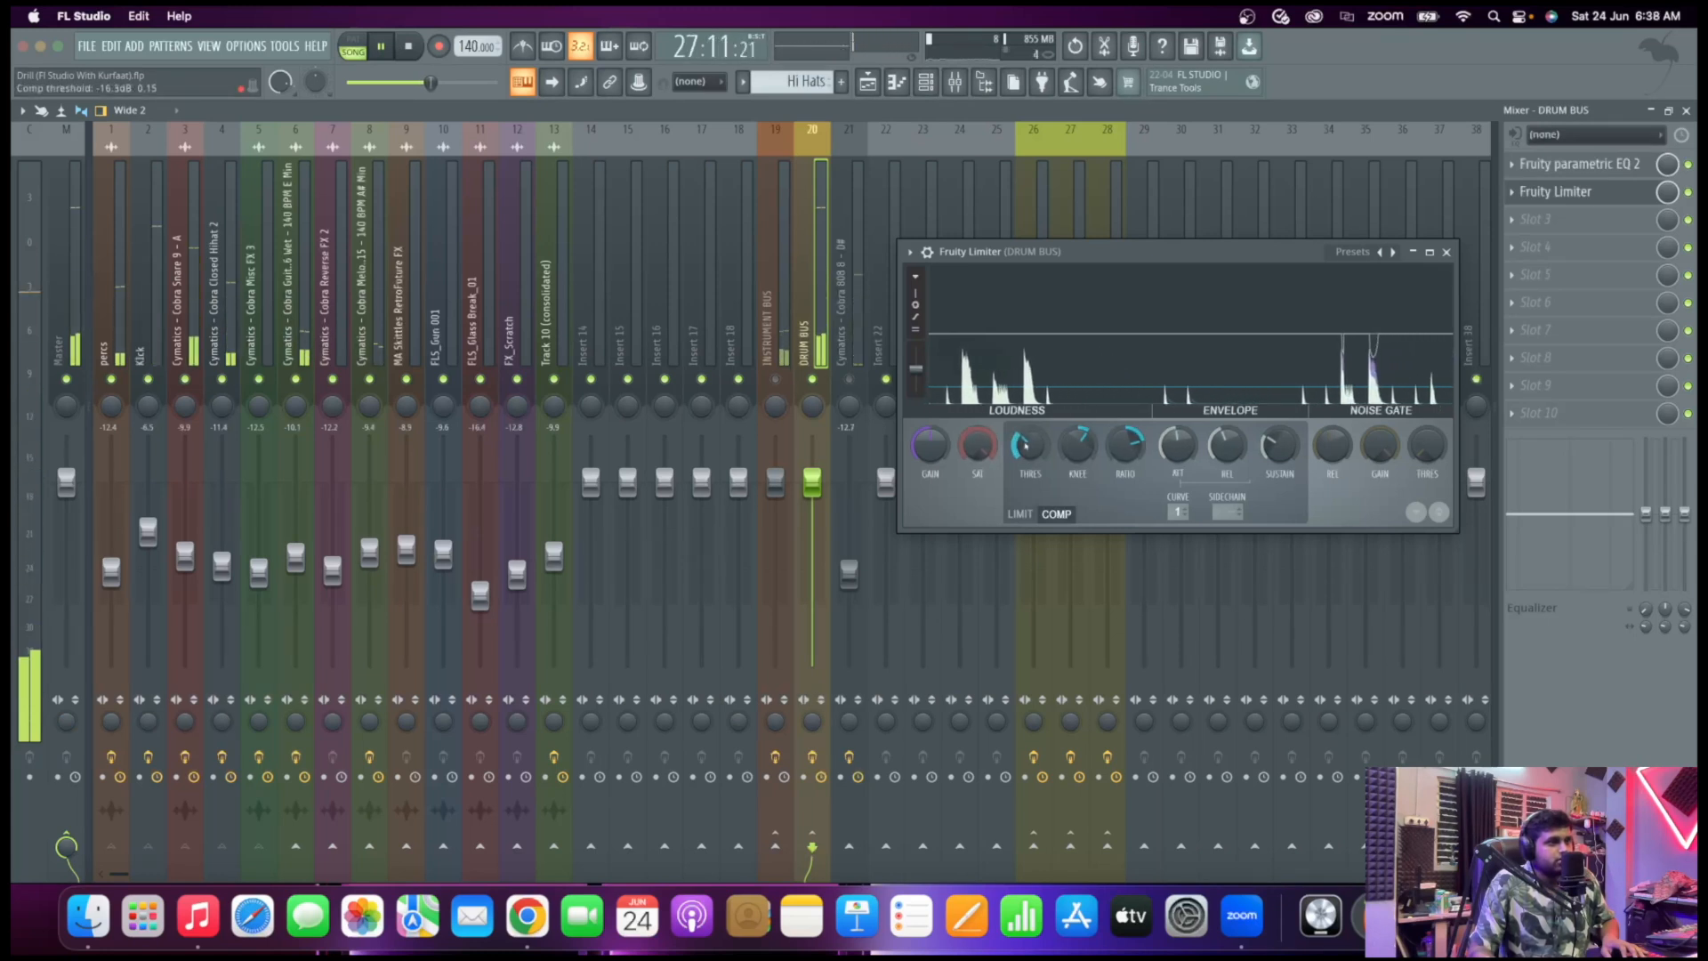
drag(1035, 443, 1035, 446)
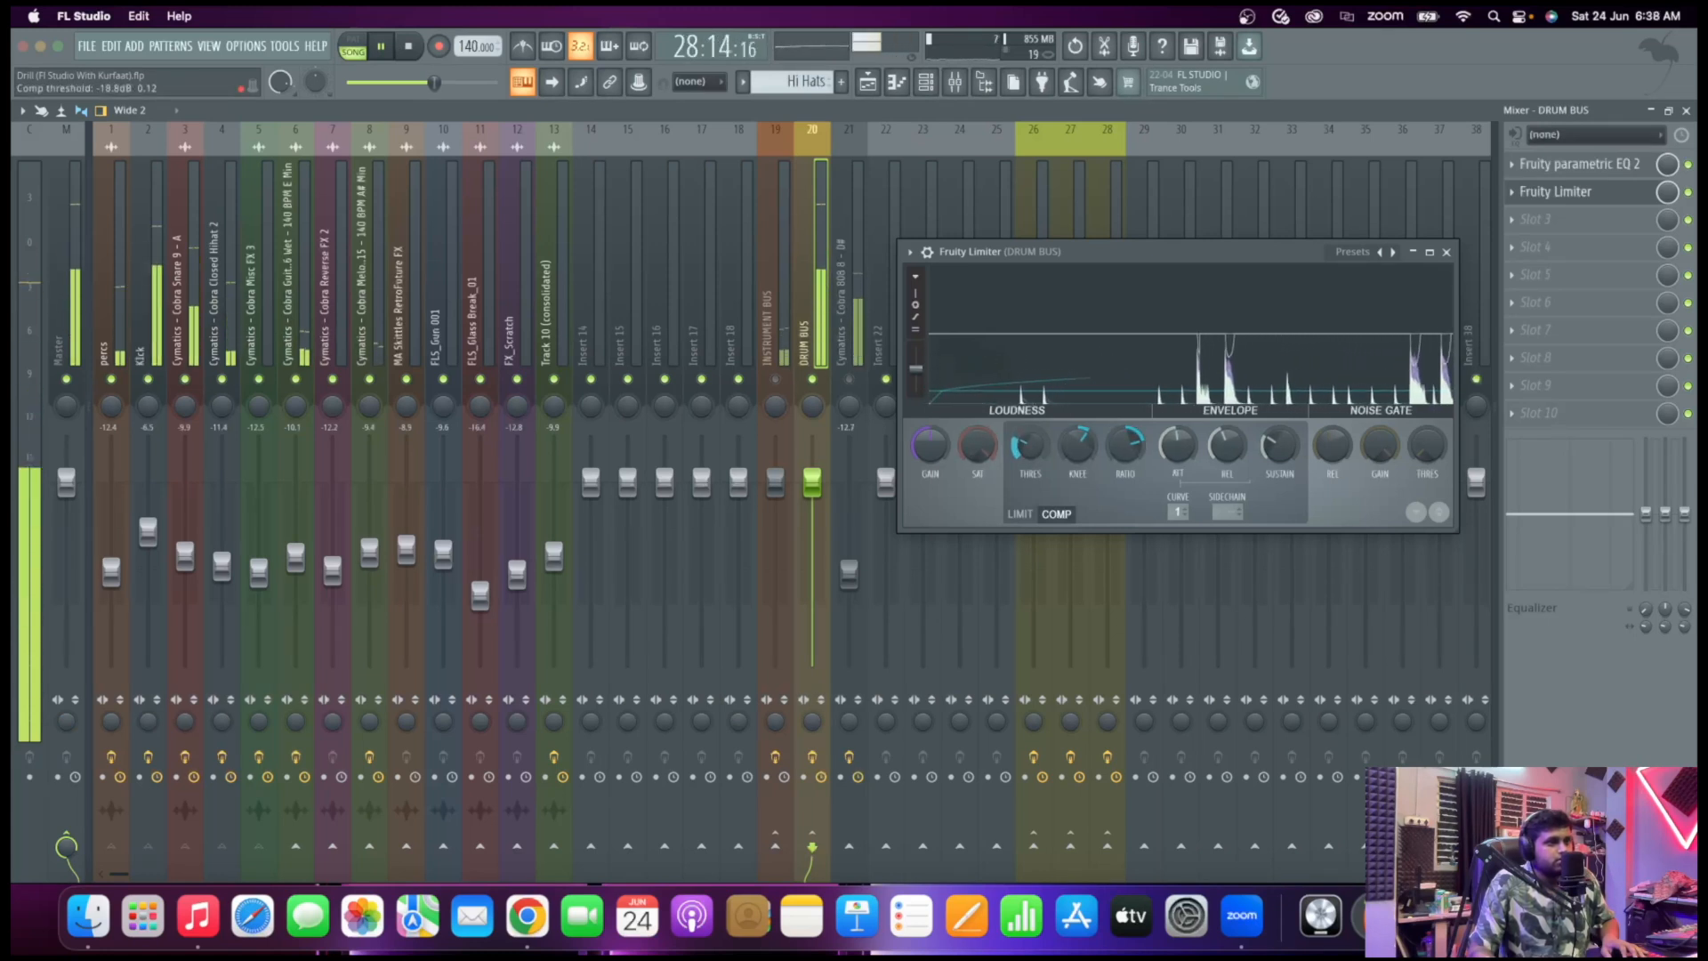
key(space)
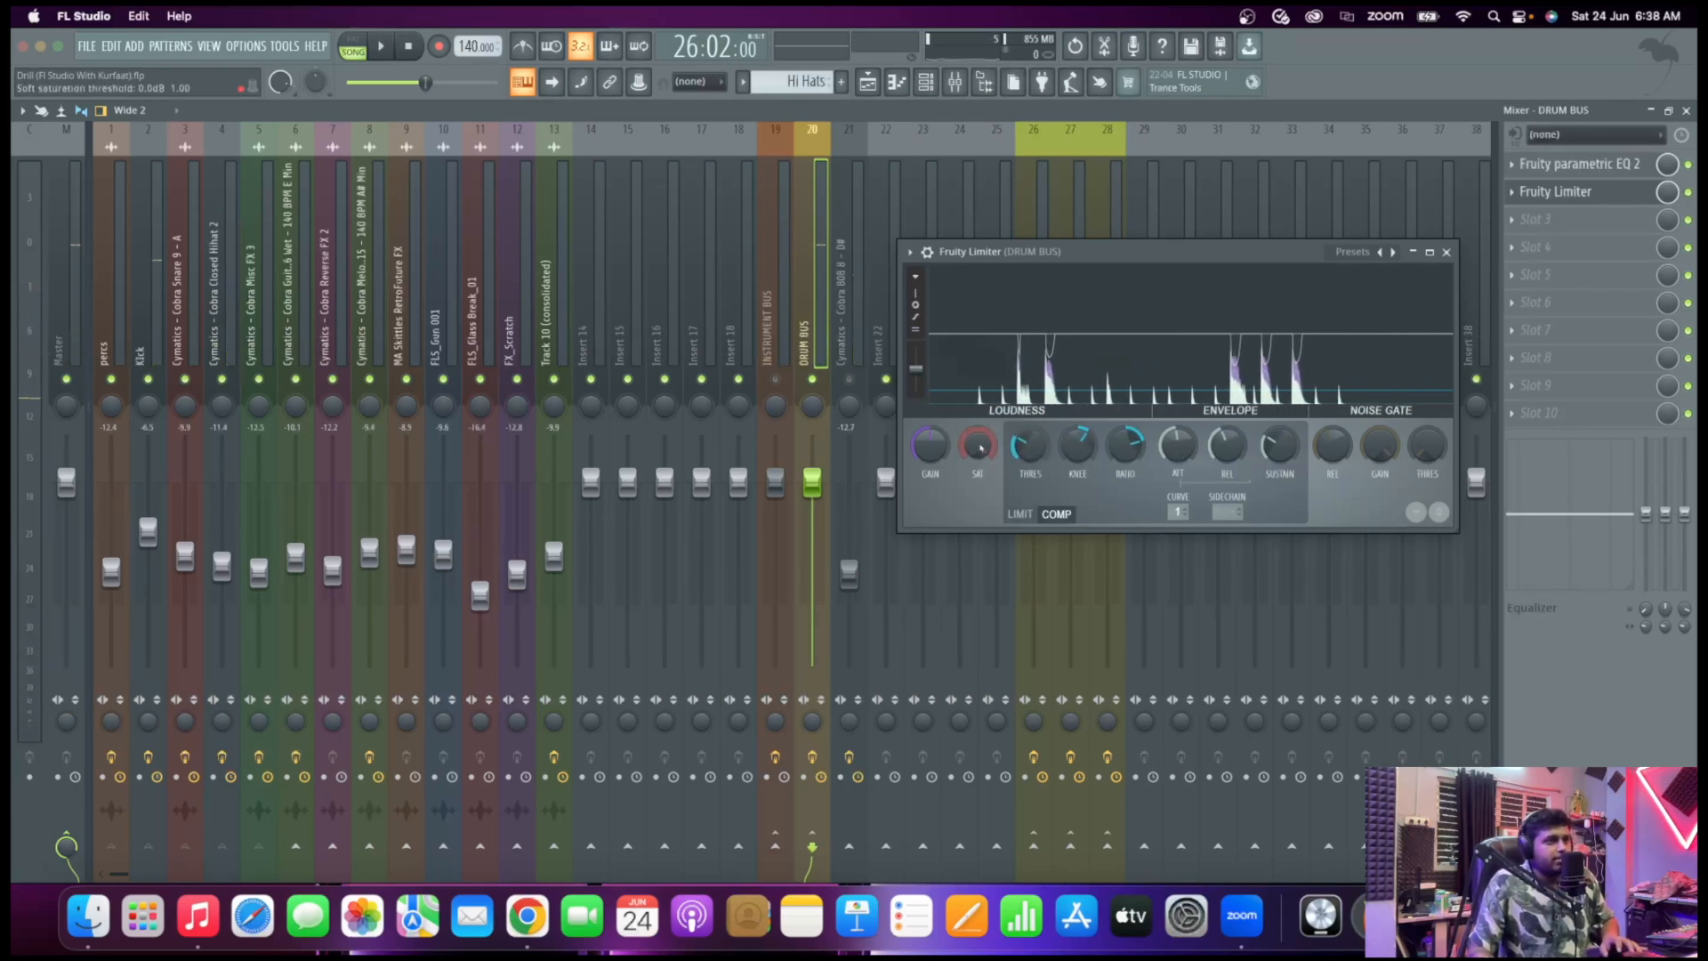
Raise the DRUM BUS compressor's ratio to 6.4:1 during playback and unmute INSTRUMENT BUS and the 808 track
key(space)
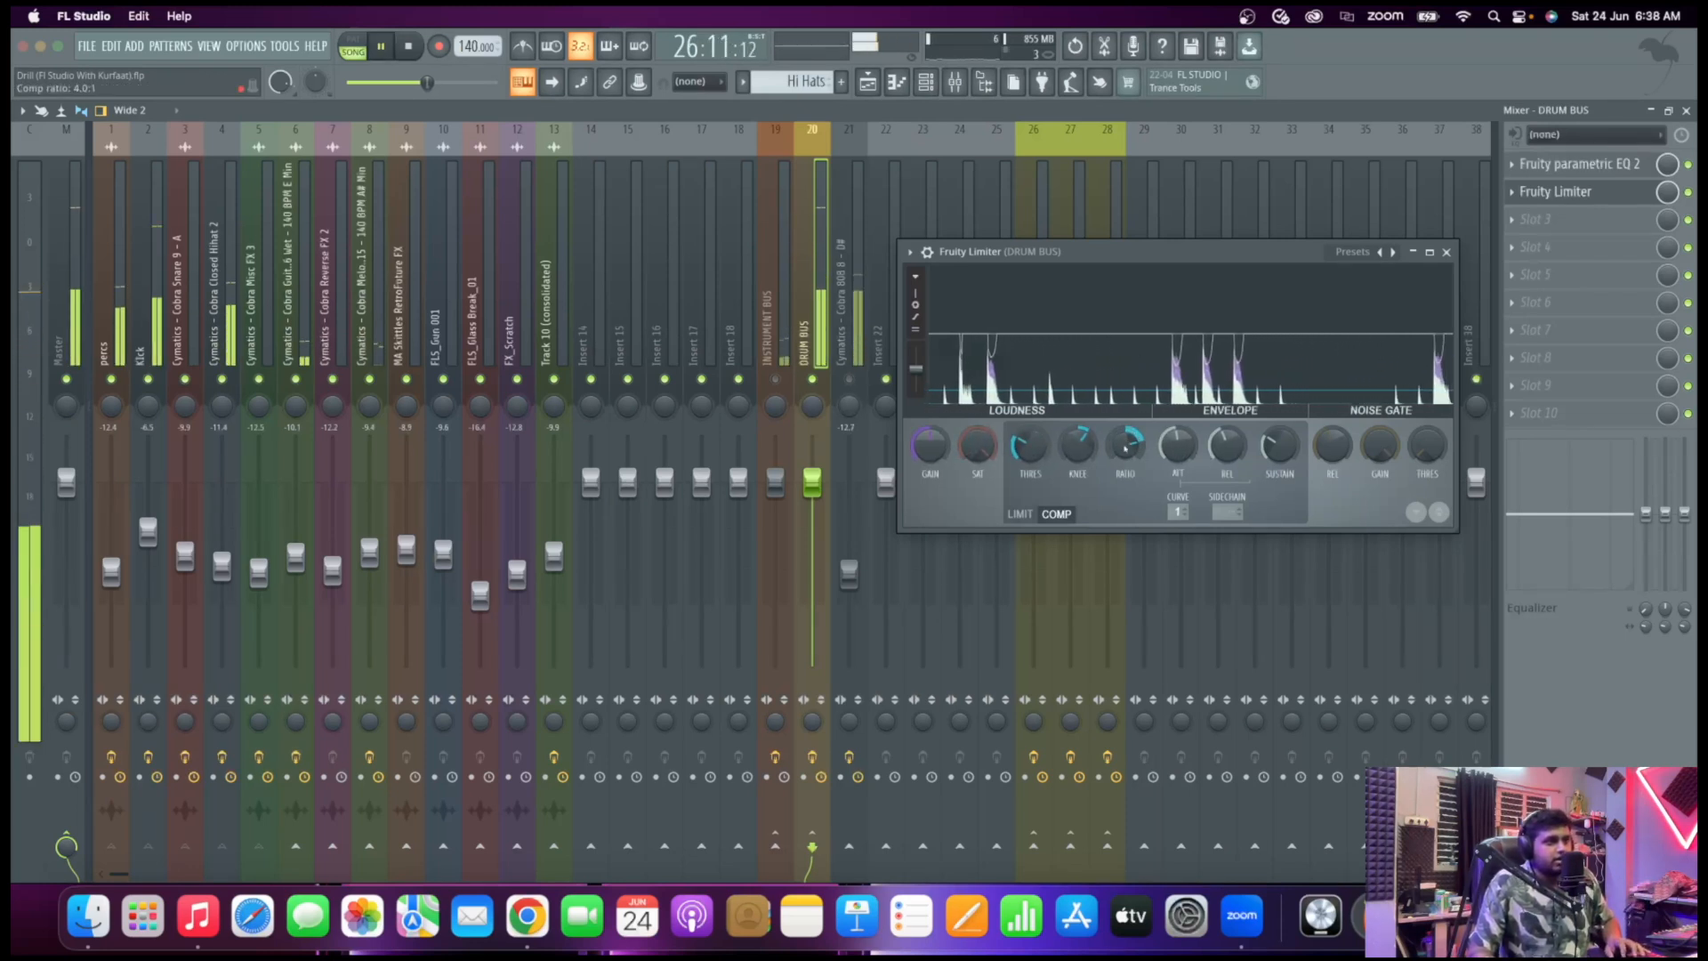
drag(1125, 449, 1125, 430)
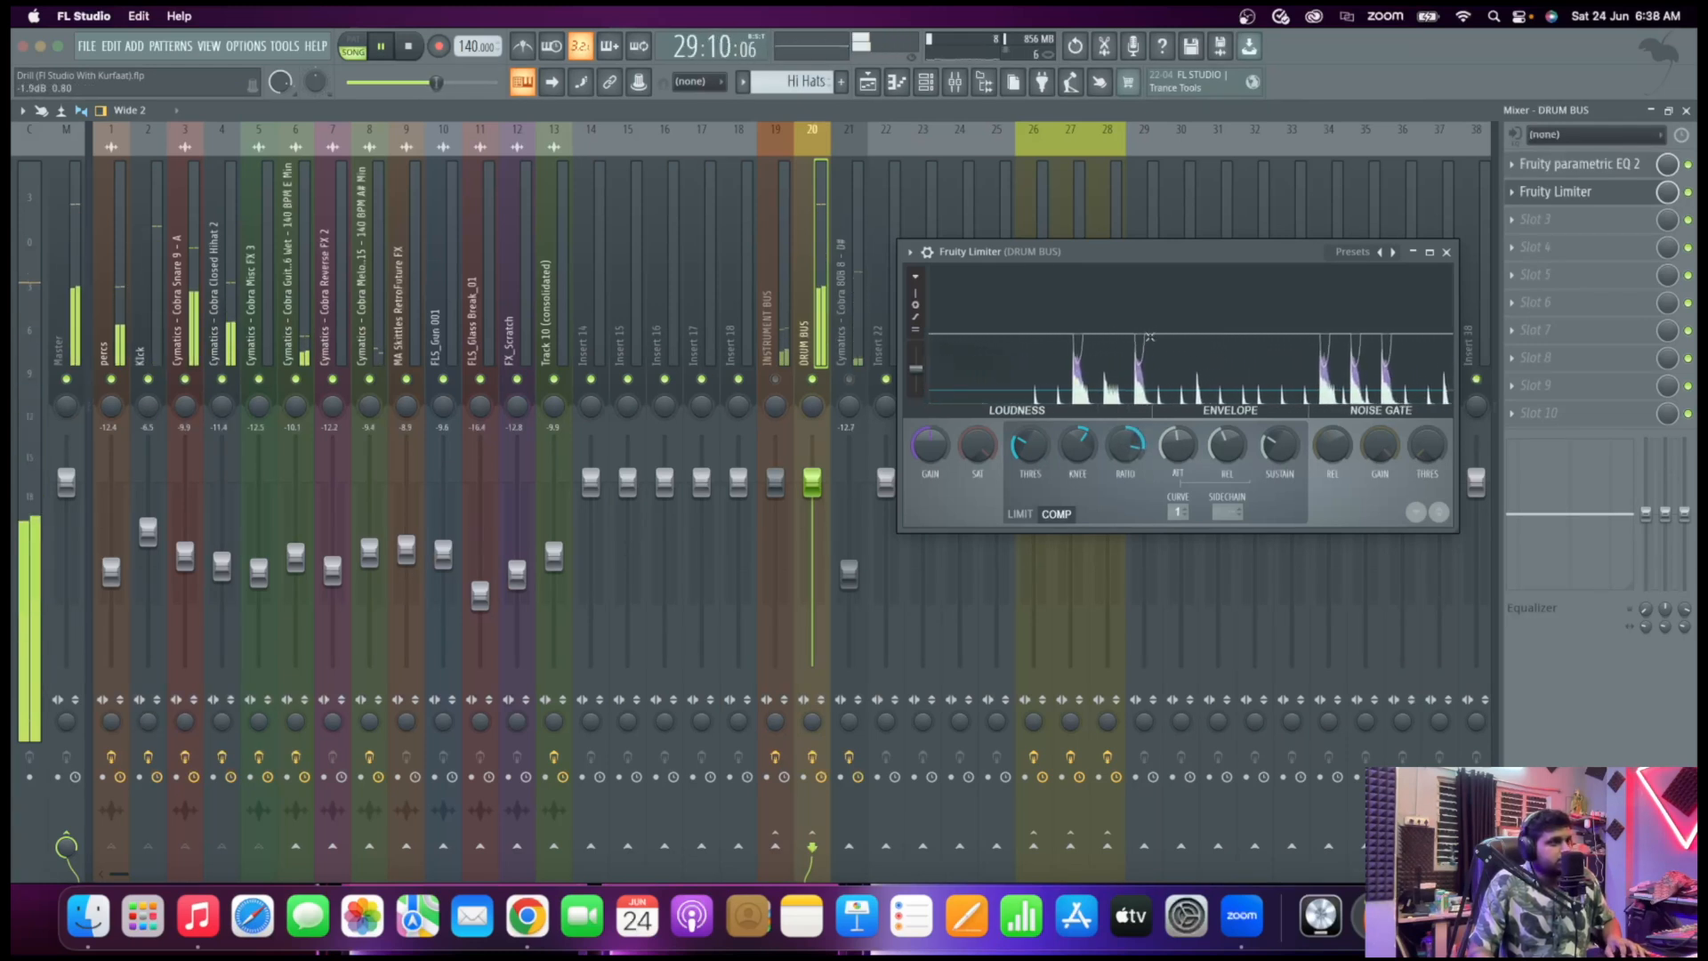
key(space)
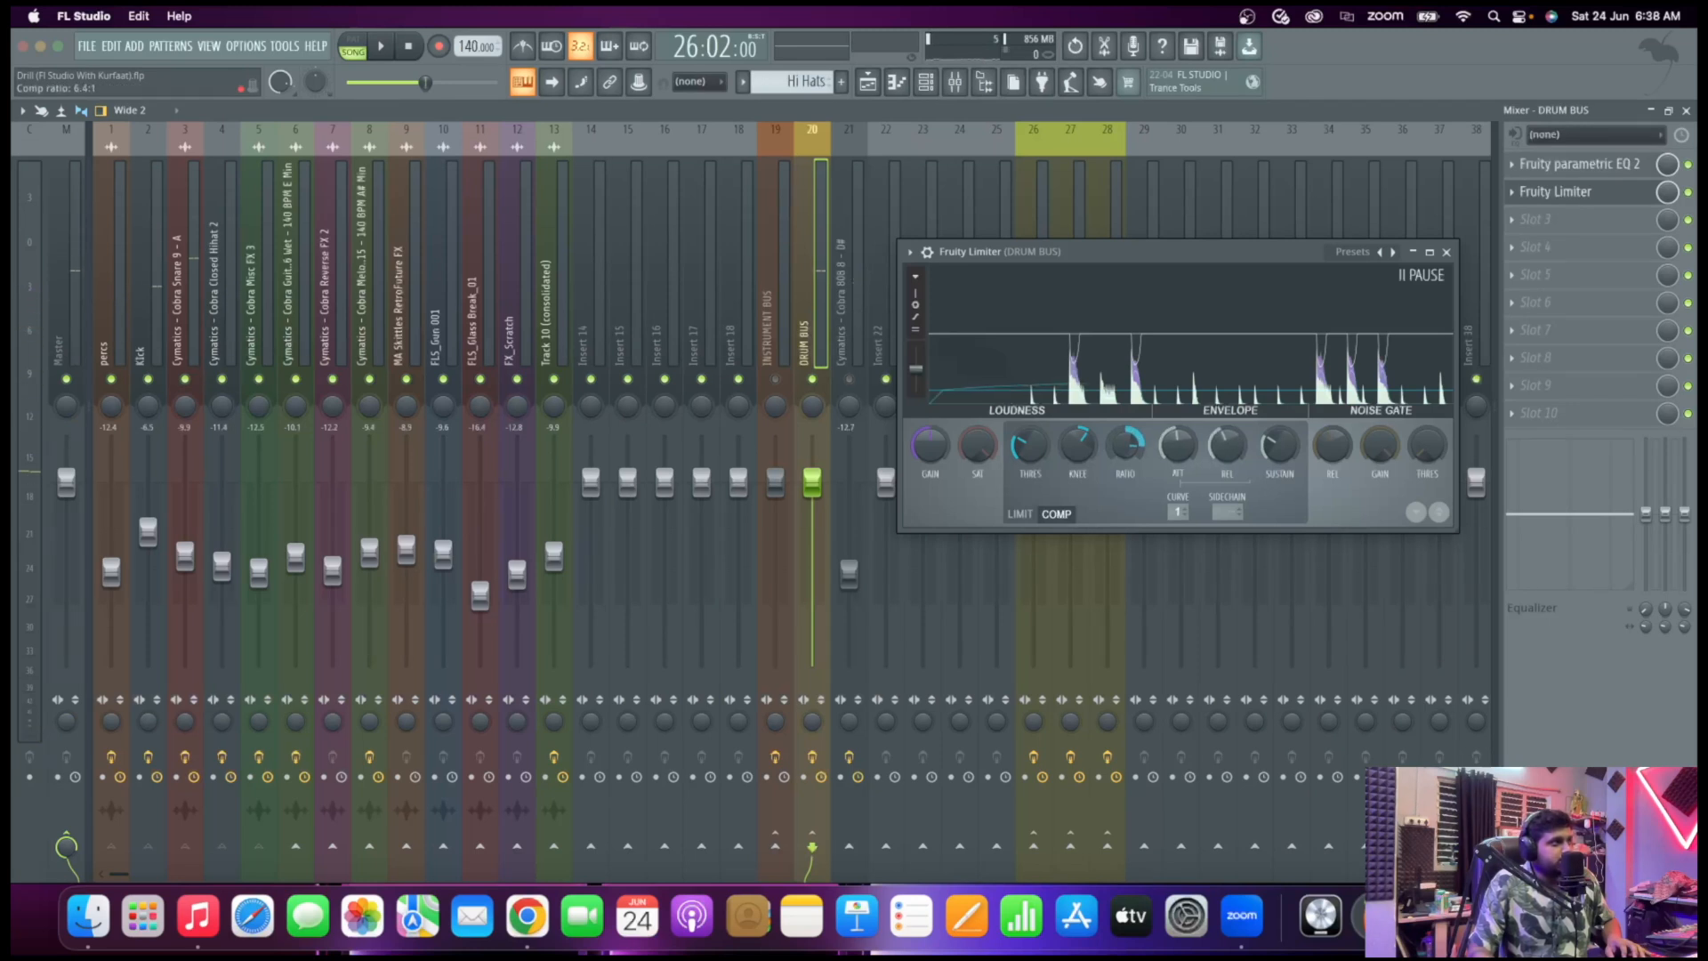
key(space)
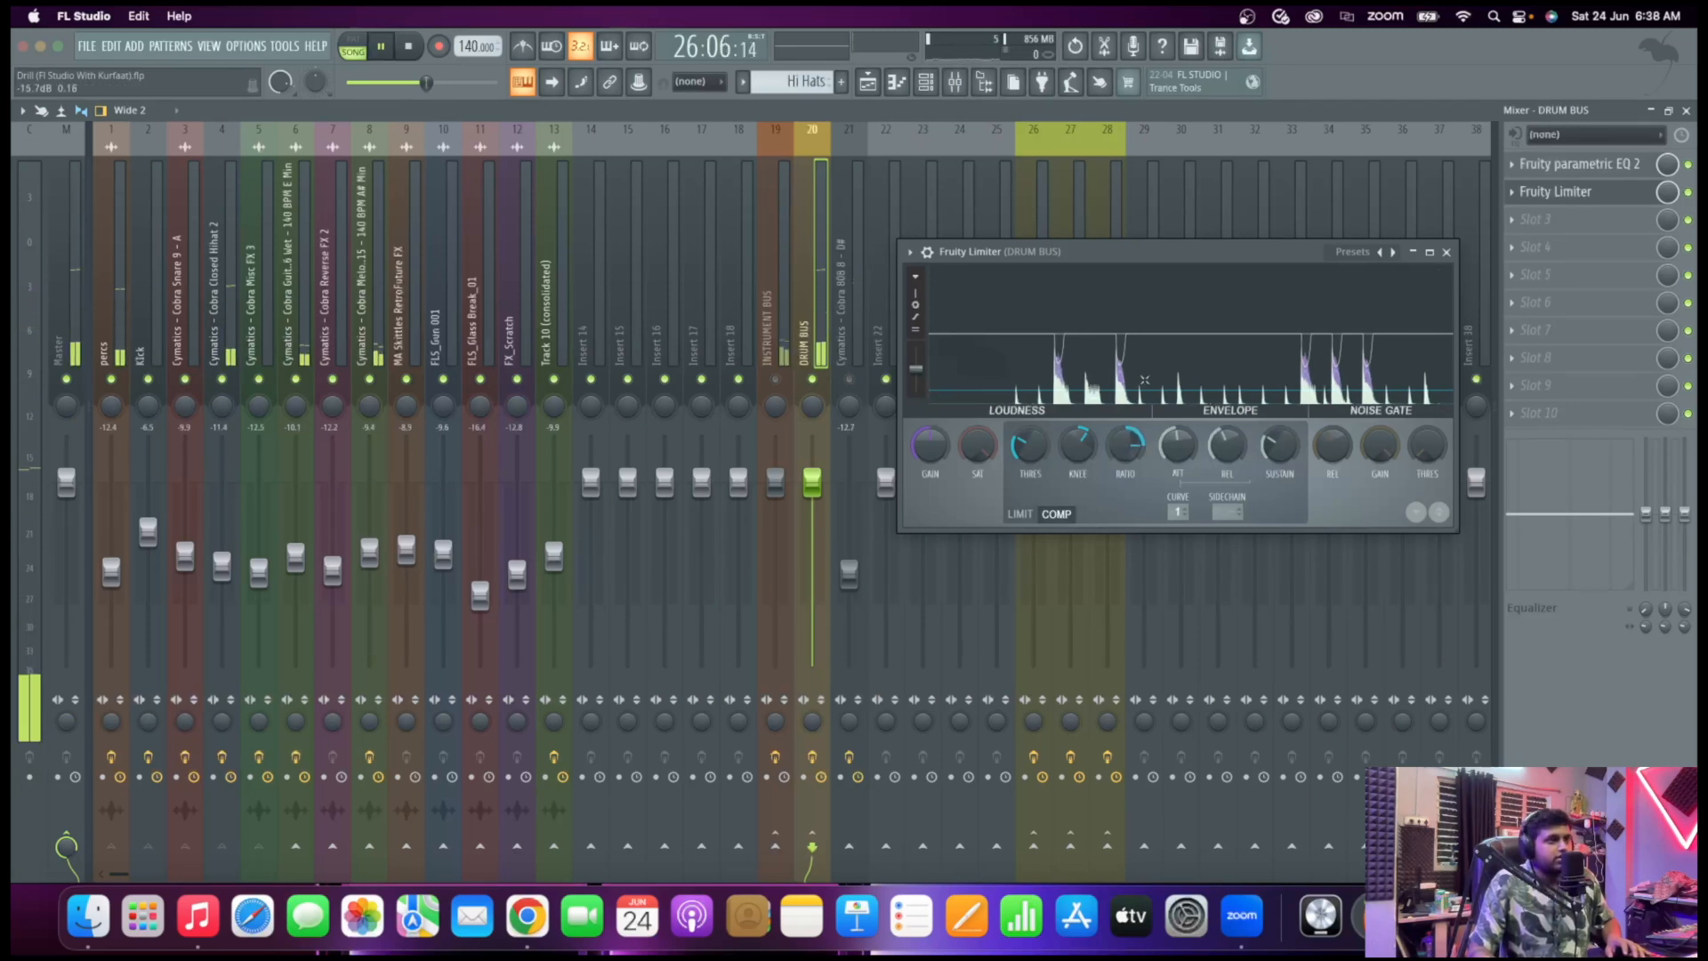
key(space)
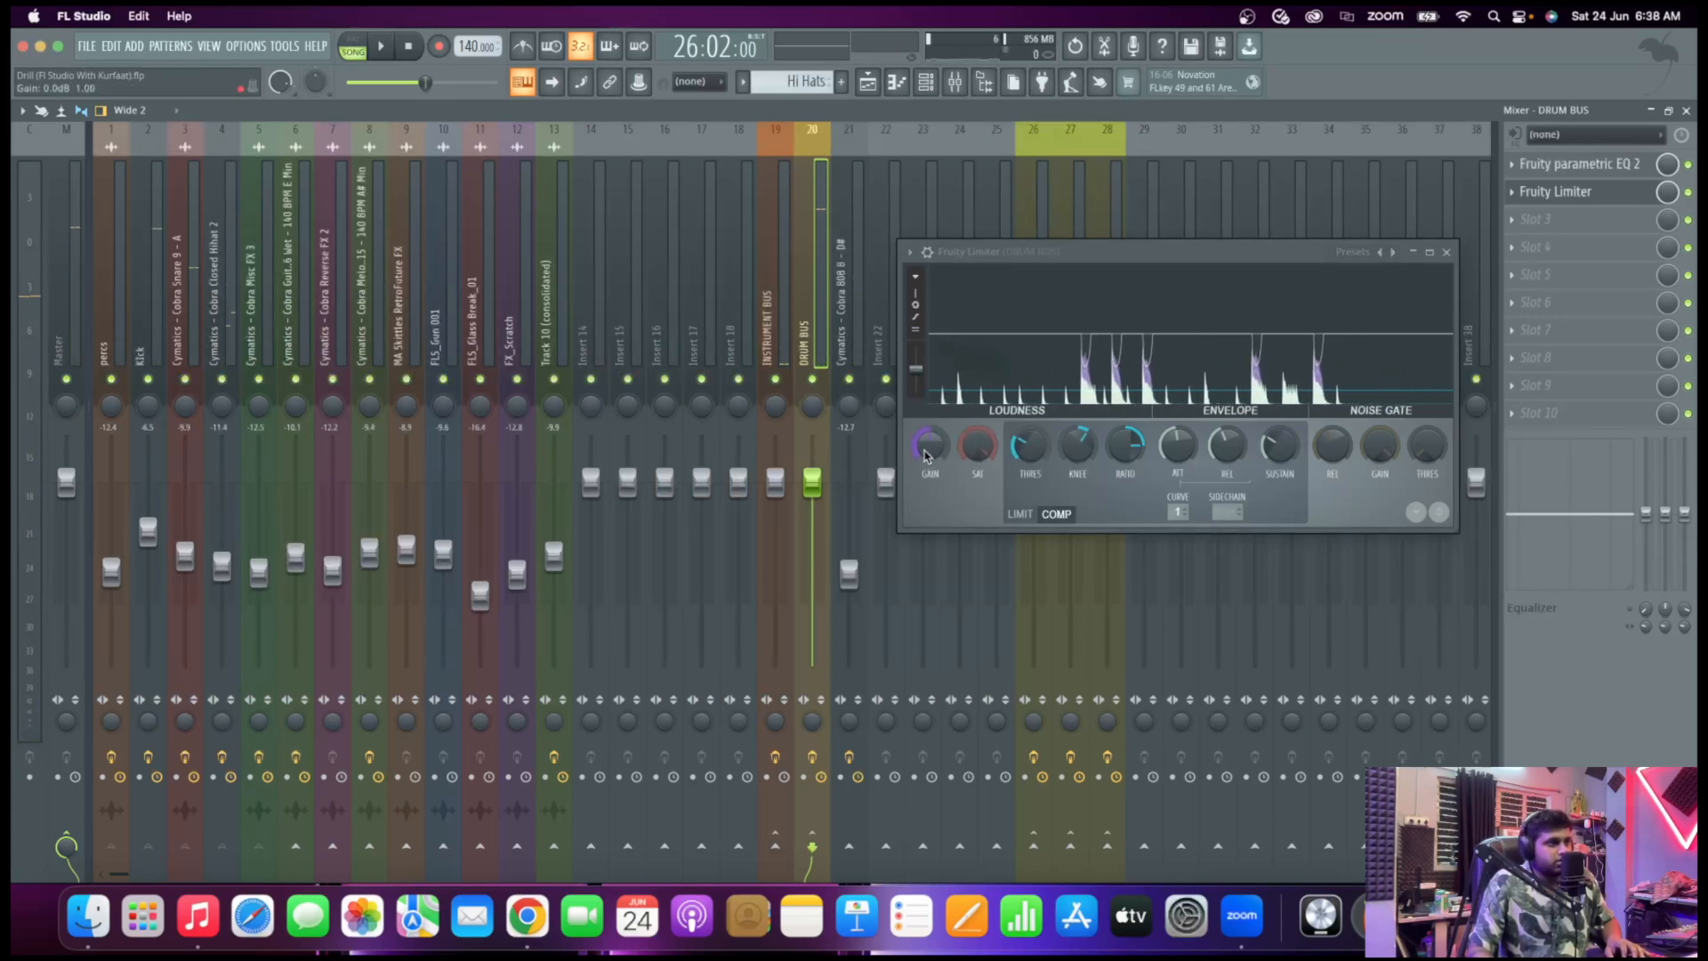
Raise the gain of Fruity Limiter on DRUM BUS while the full beat plays, and close the plugin window
key(space)
mouse_move(925, 455)
mouse_down()
mouse_move(925, 415)
mouse_move(925, 464)
mouse_up()
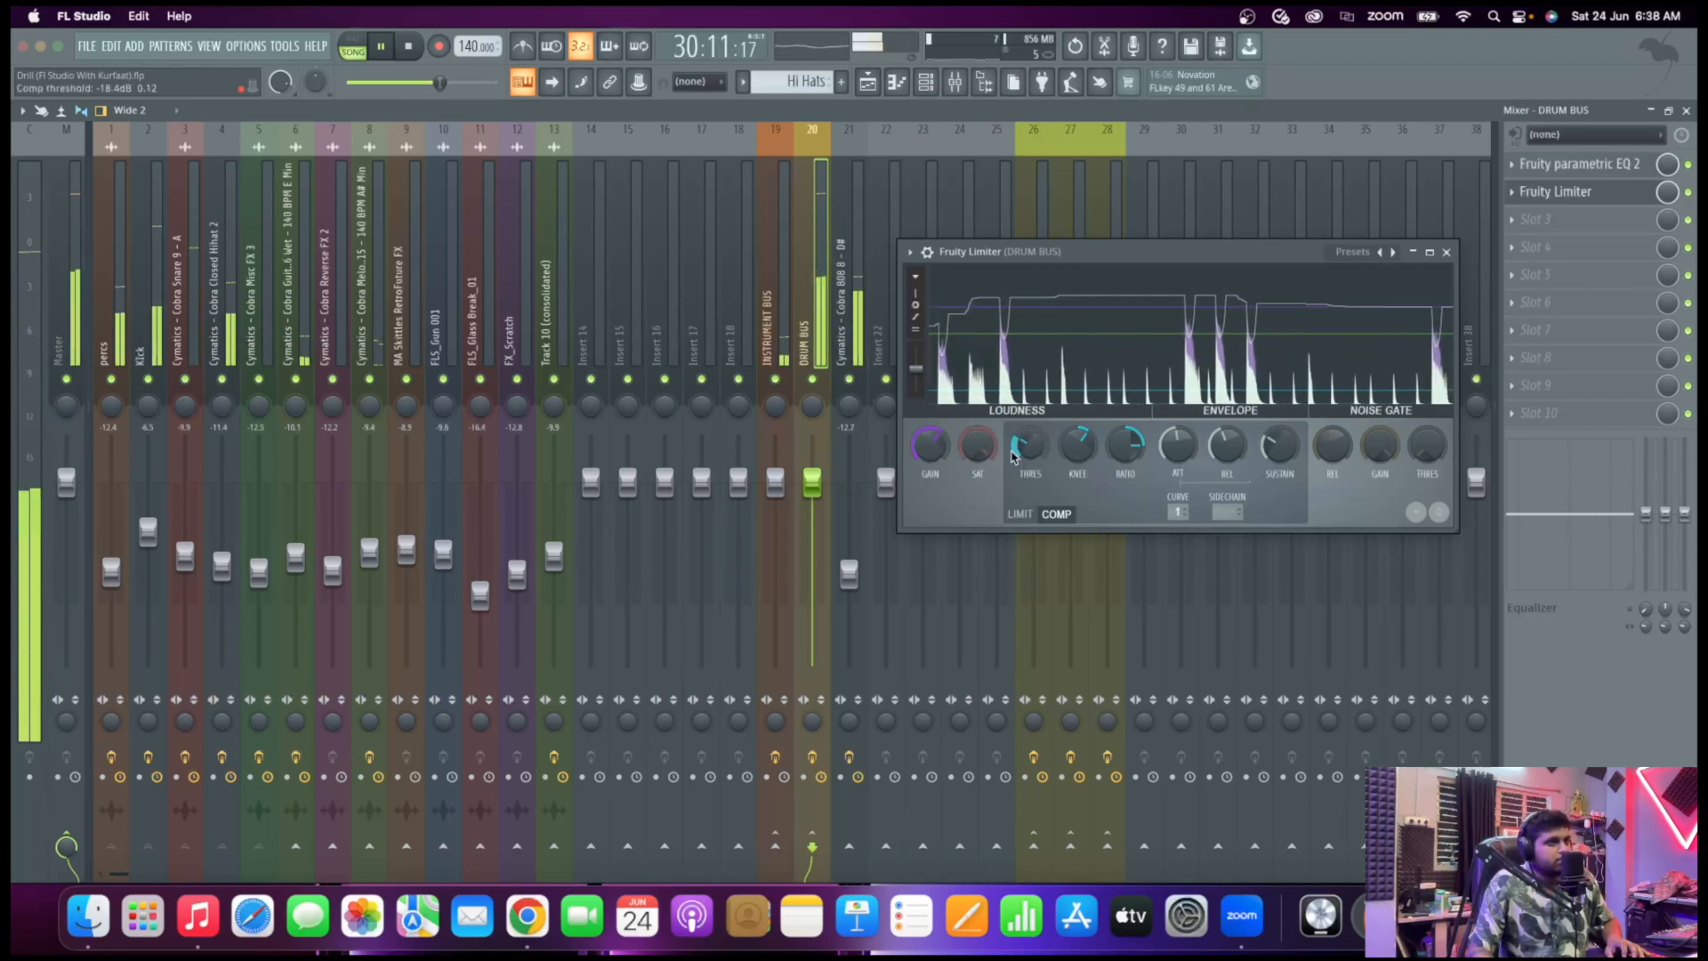
key(space)
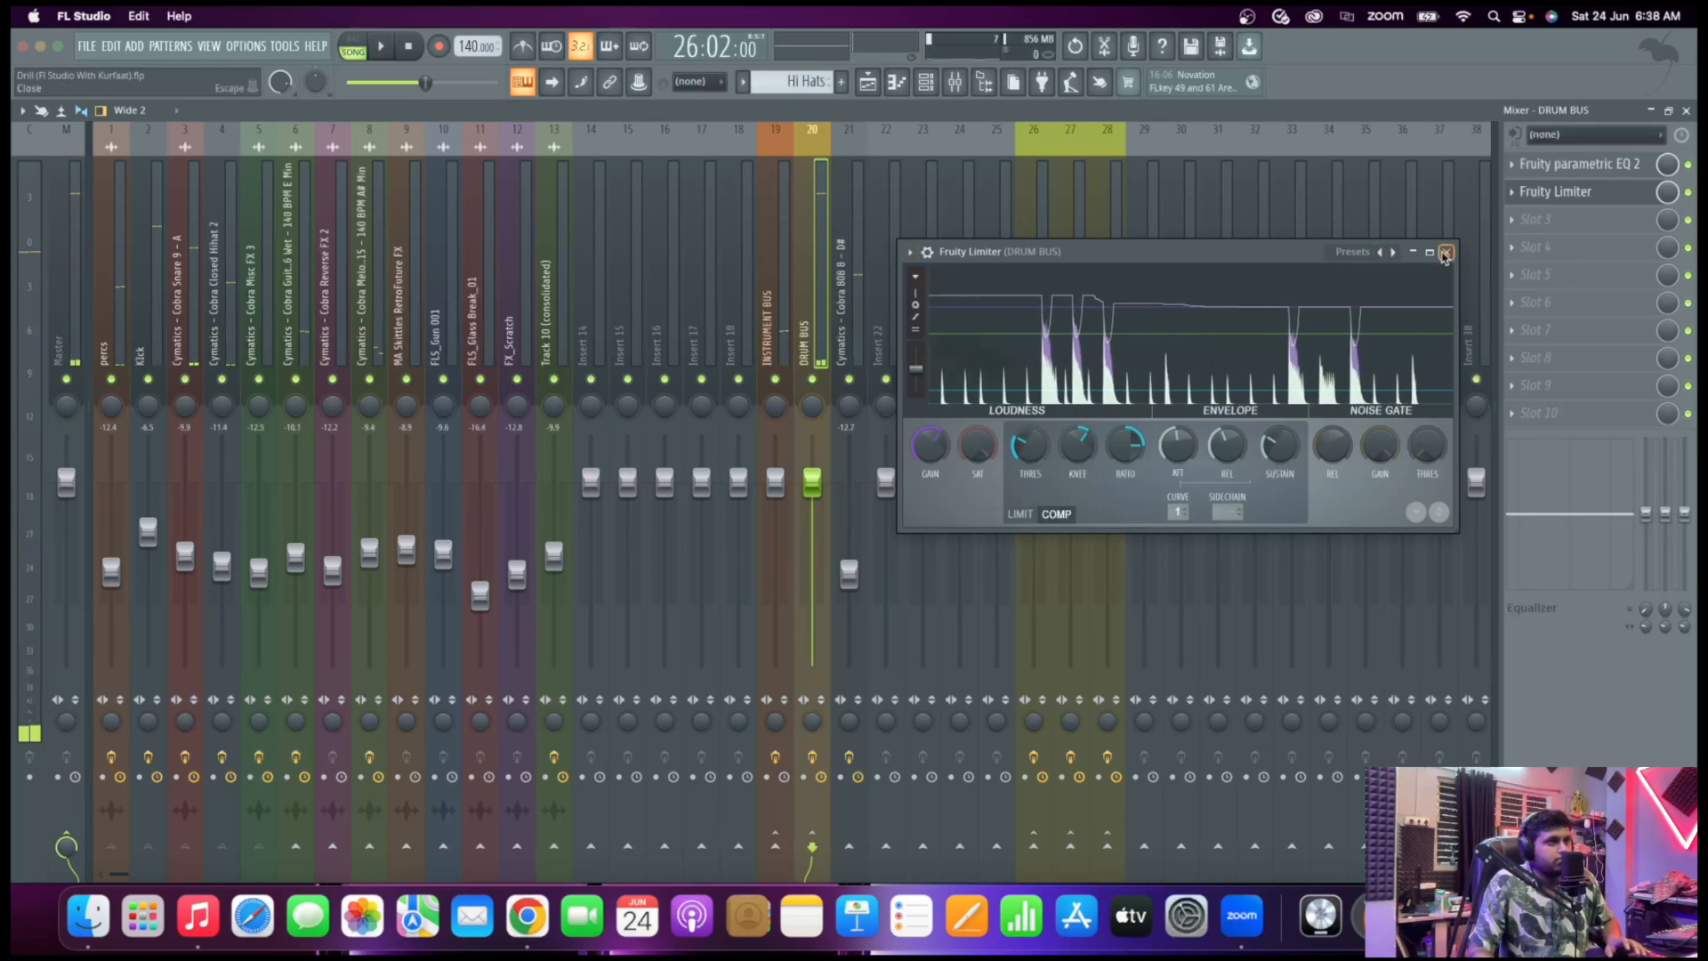
click(1444, 255)
Add Fruity Limiter to the second effect slot of INSTRUMENT BUS and switch it to compressor mode
key(Left)
click(1590, 189)
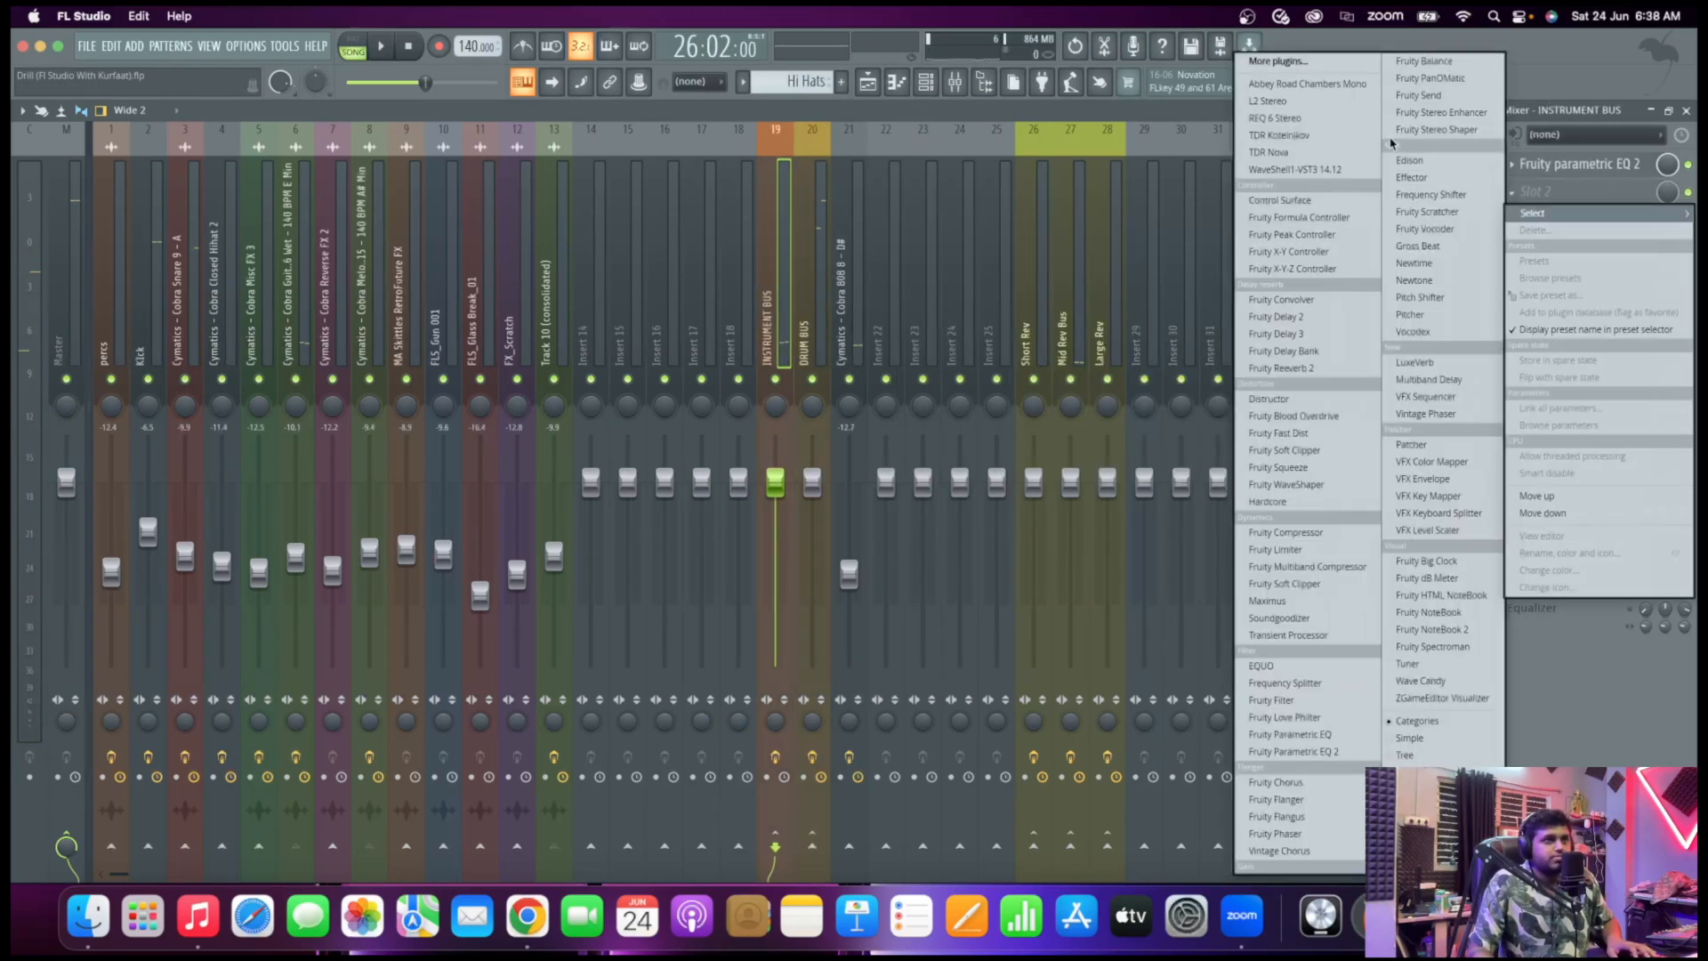
click(1346, 73)
text(limit)
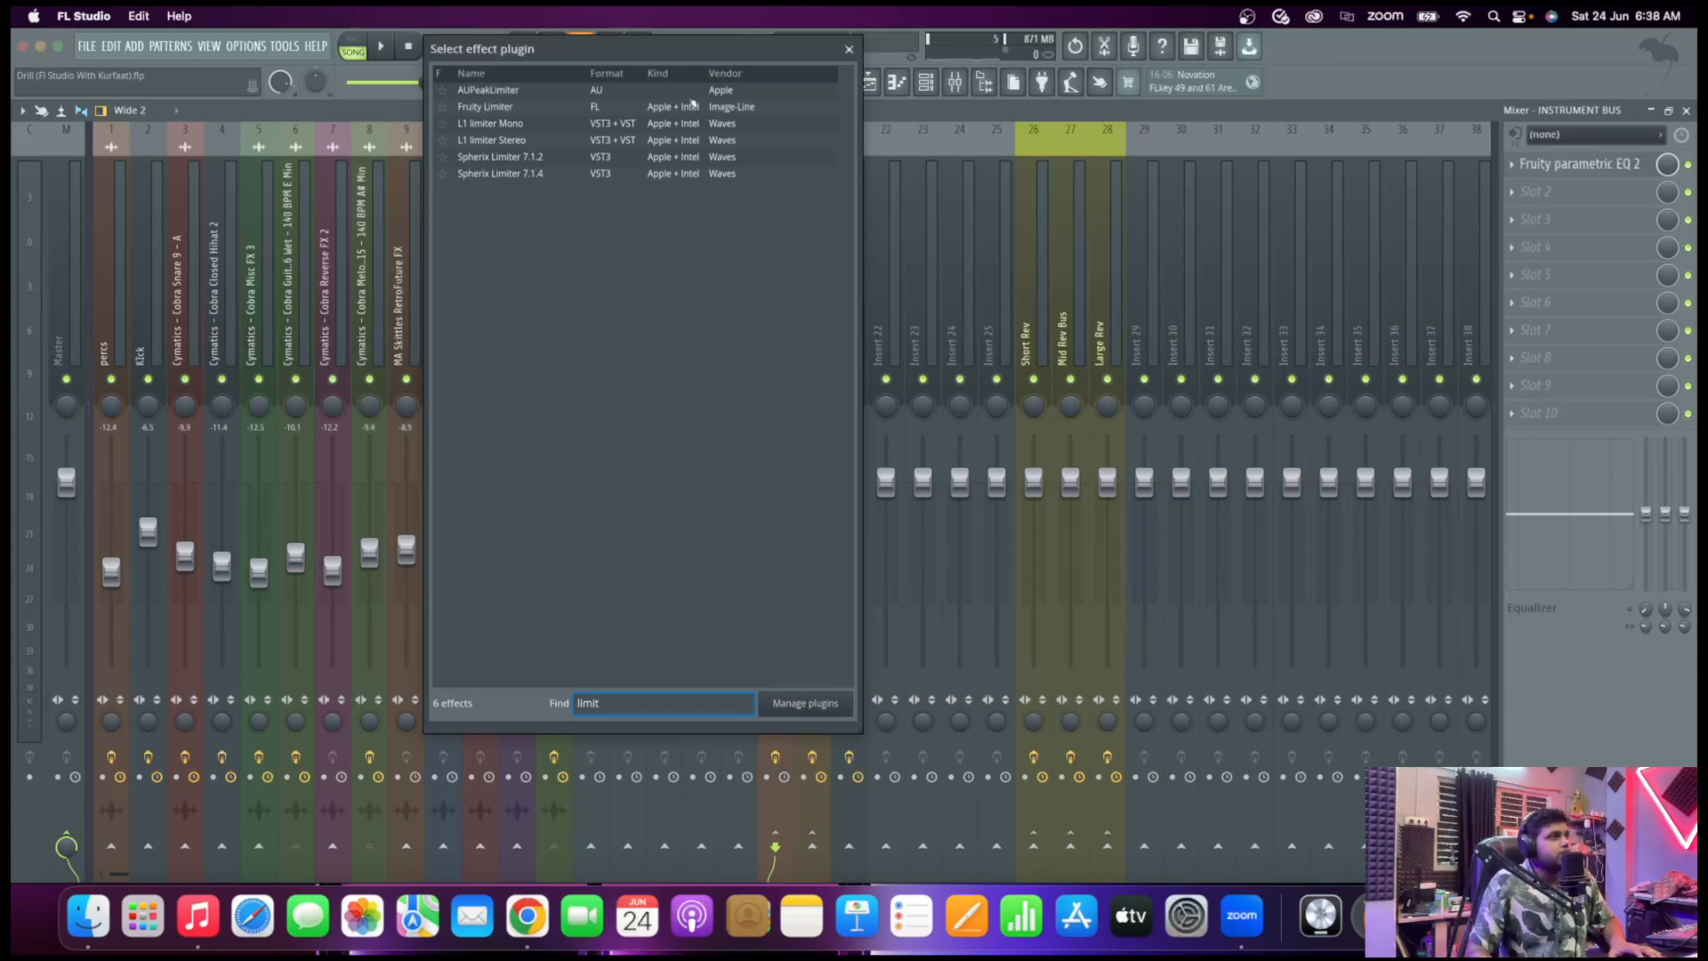
double_click(693, 105)
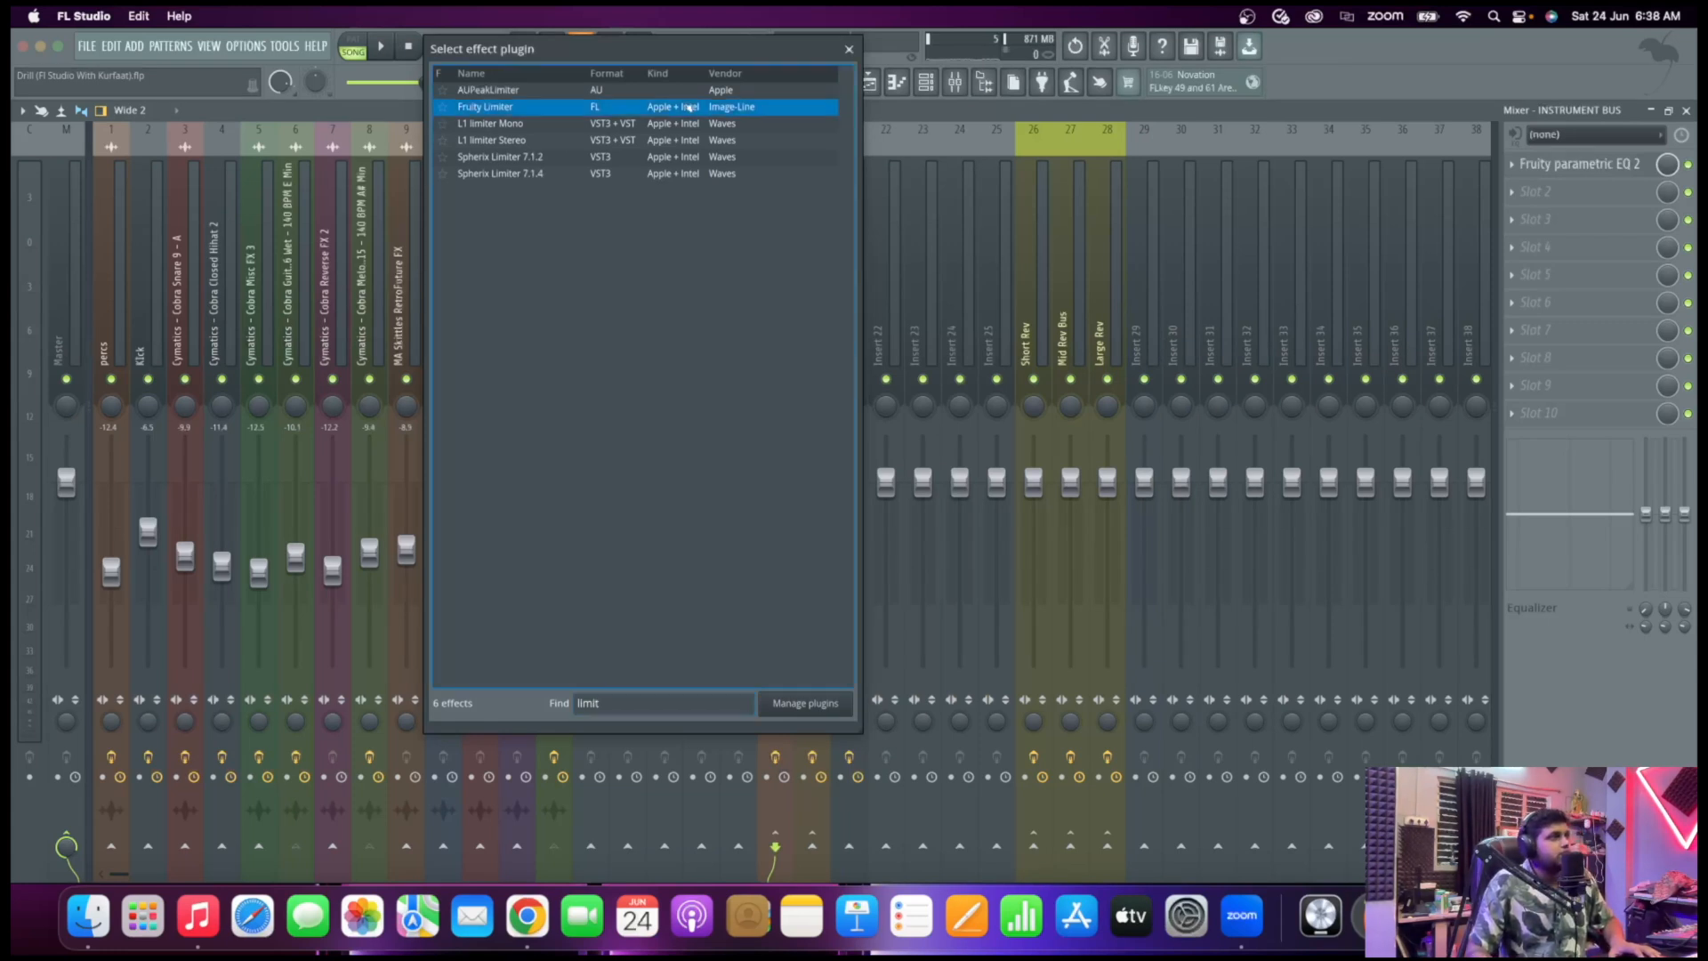
drag(357, 232, 863, 236)
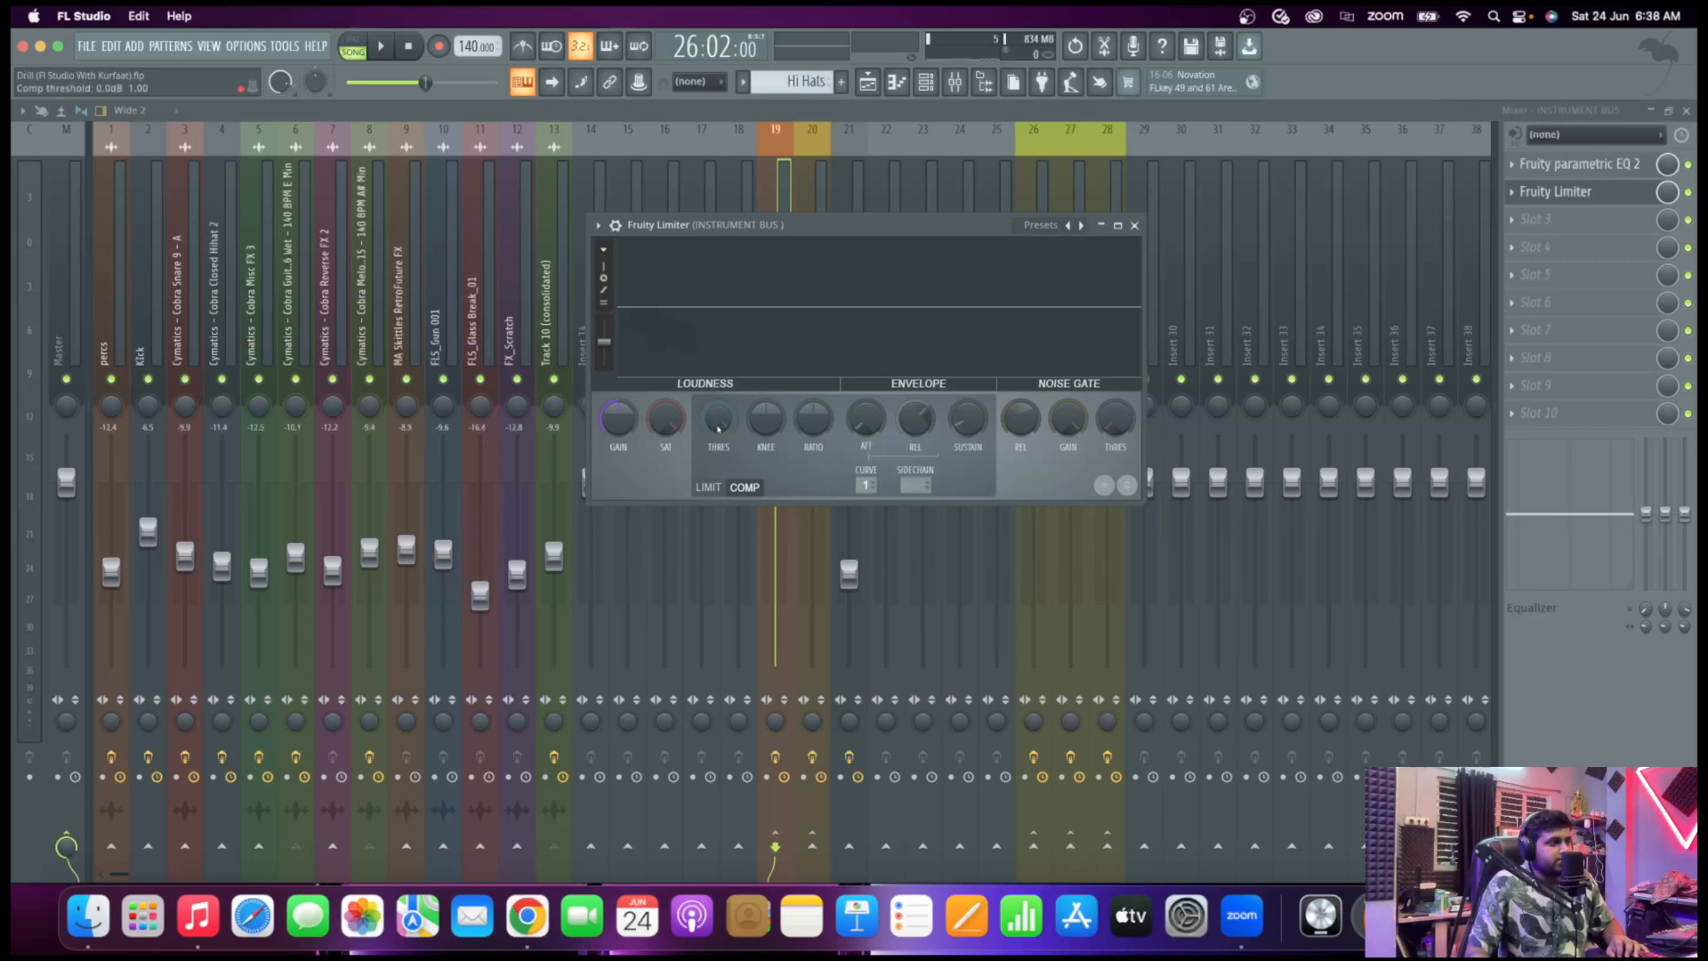
Raise the INSTRUMENT BUS limiter's gain, and set its compressor threshold to about -35.7 dB and ratio to 6.0:1
key(space)
mouse_move(719, 424)
mouse_down()
mouse_move(719, 473)
mouse_move(719, 434)
mouse_up()
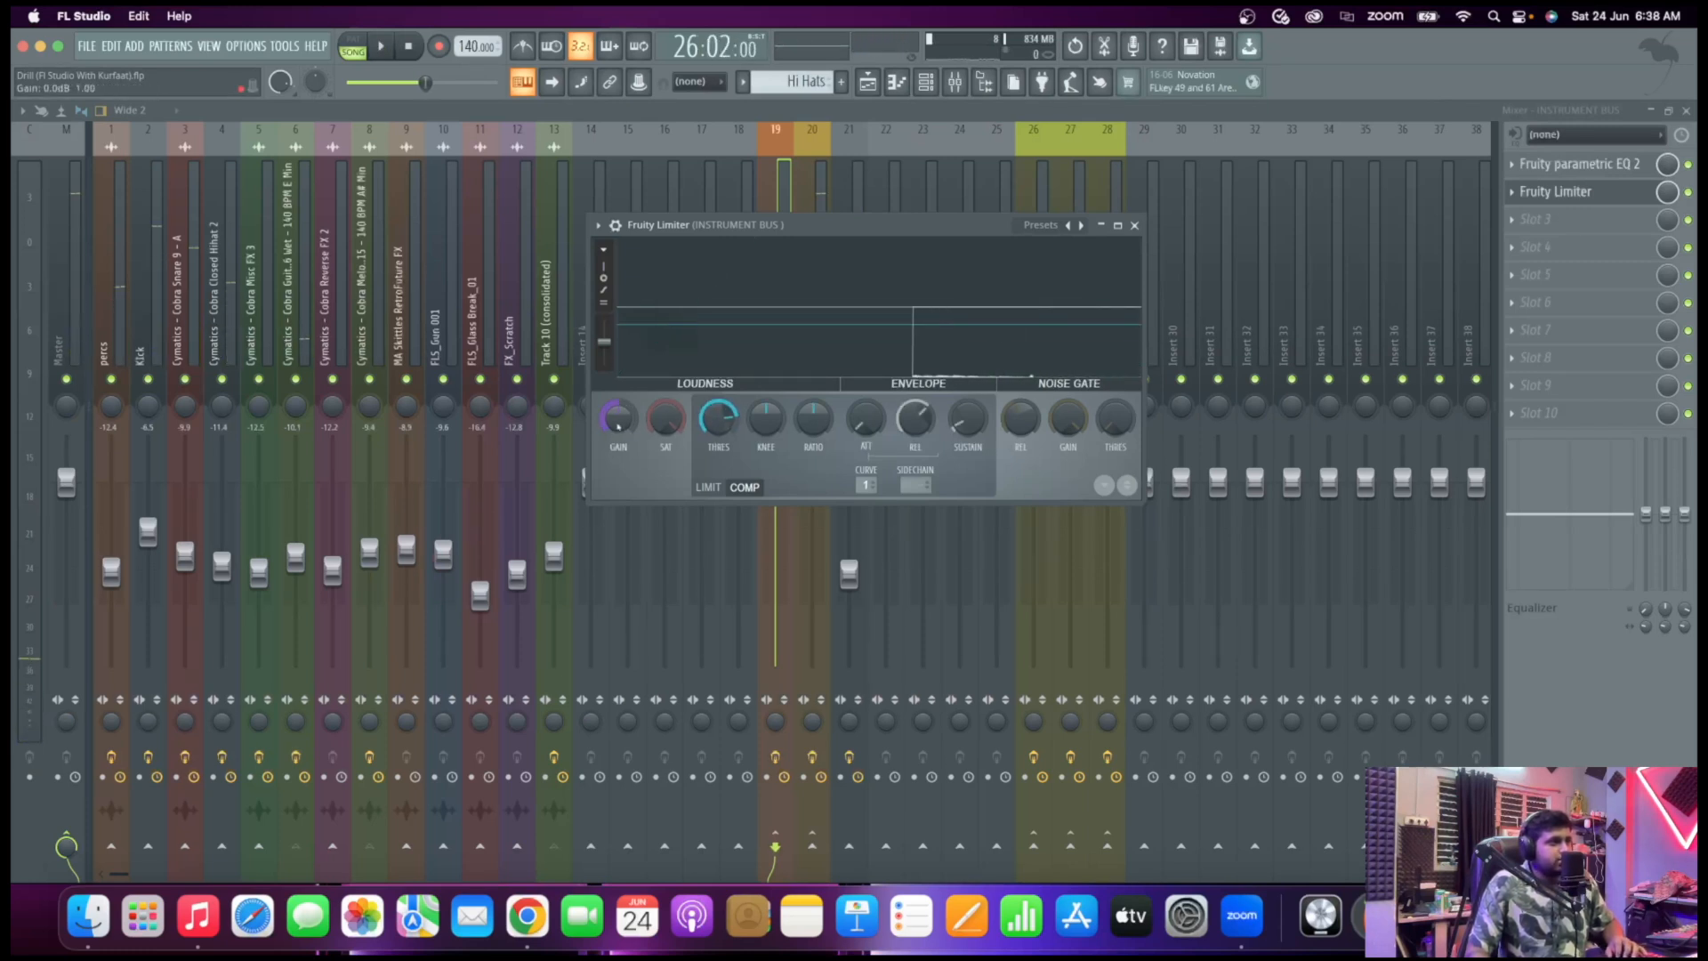
key(space)
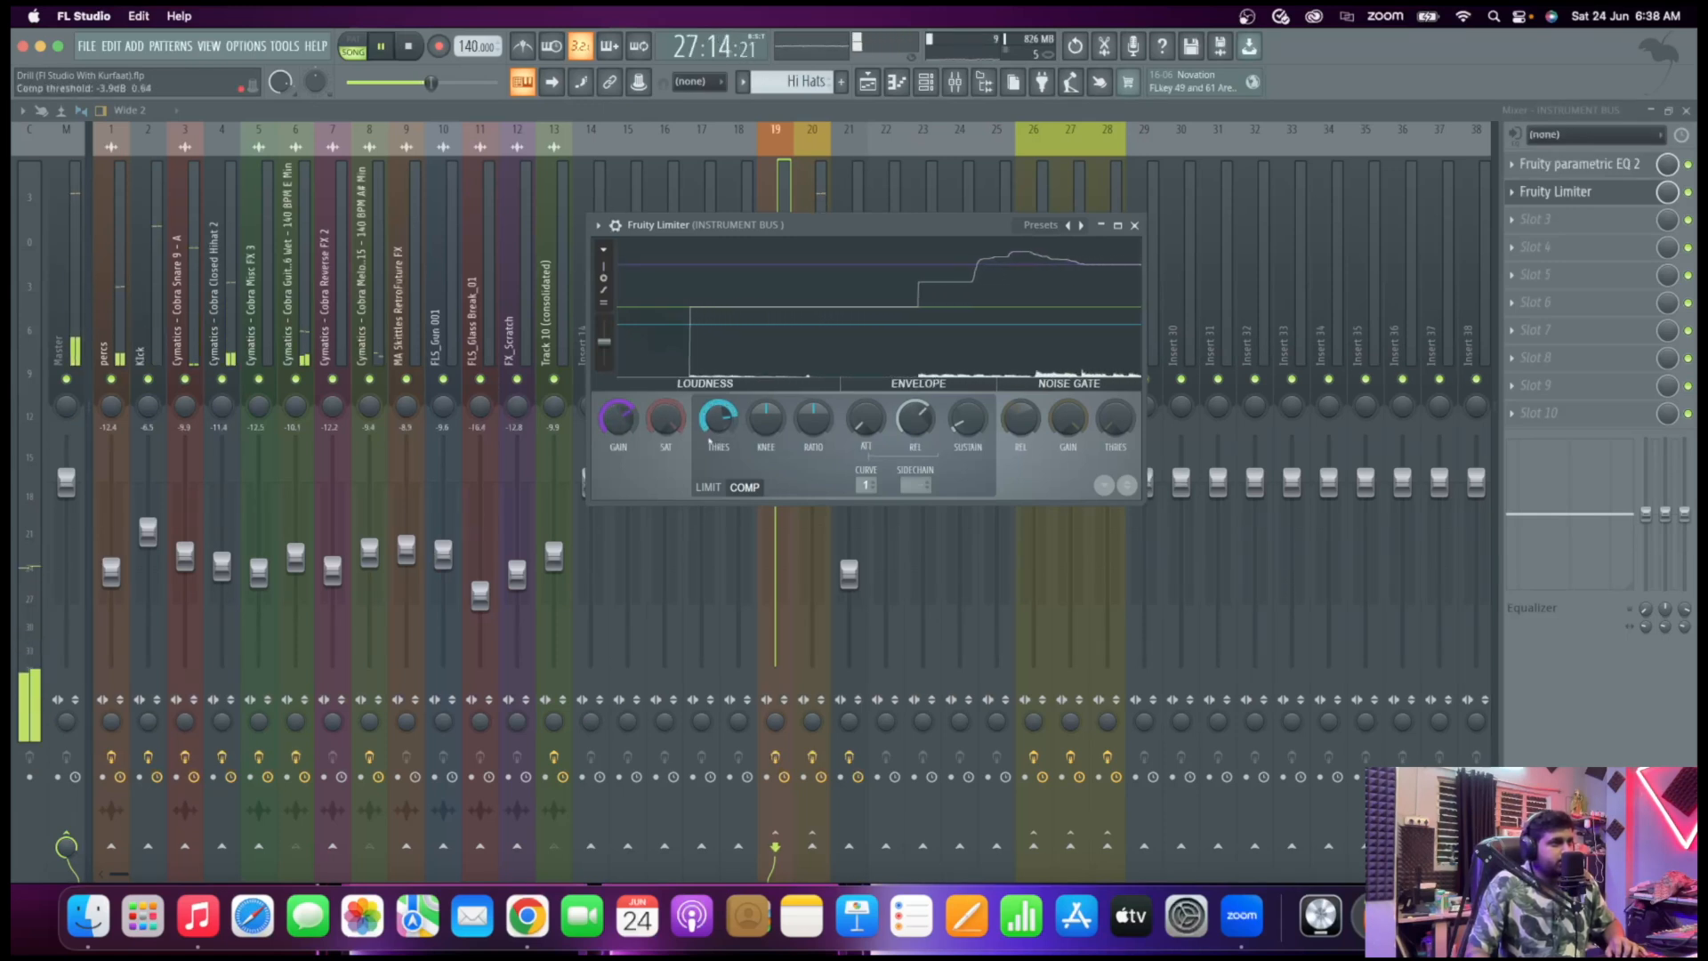
key(space)
drag(719, 418, 719, 457)
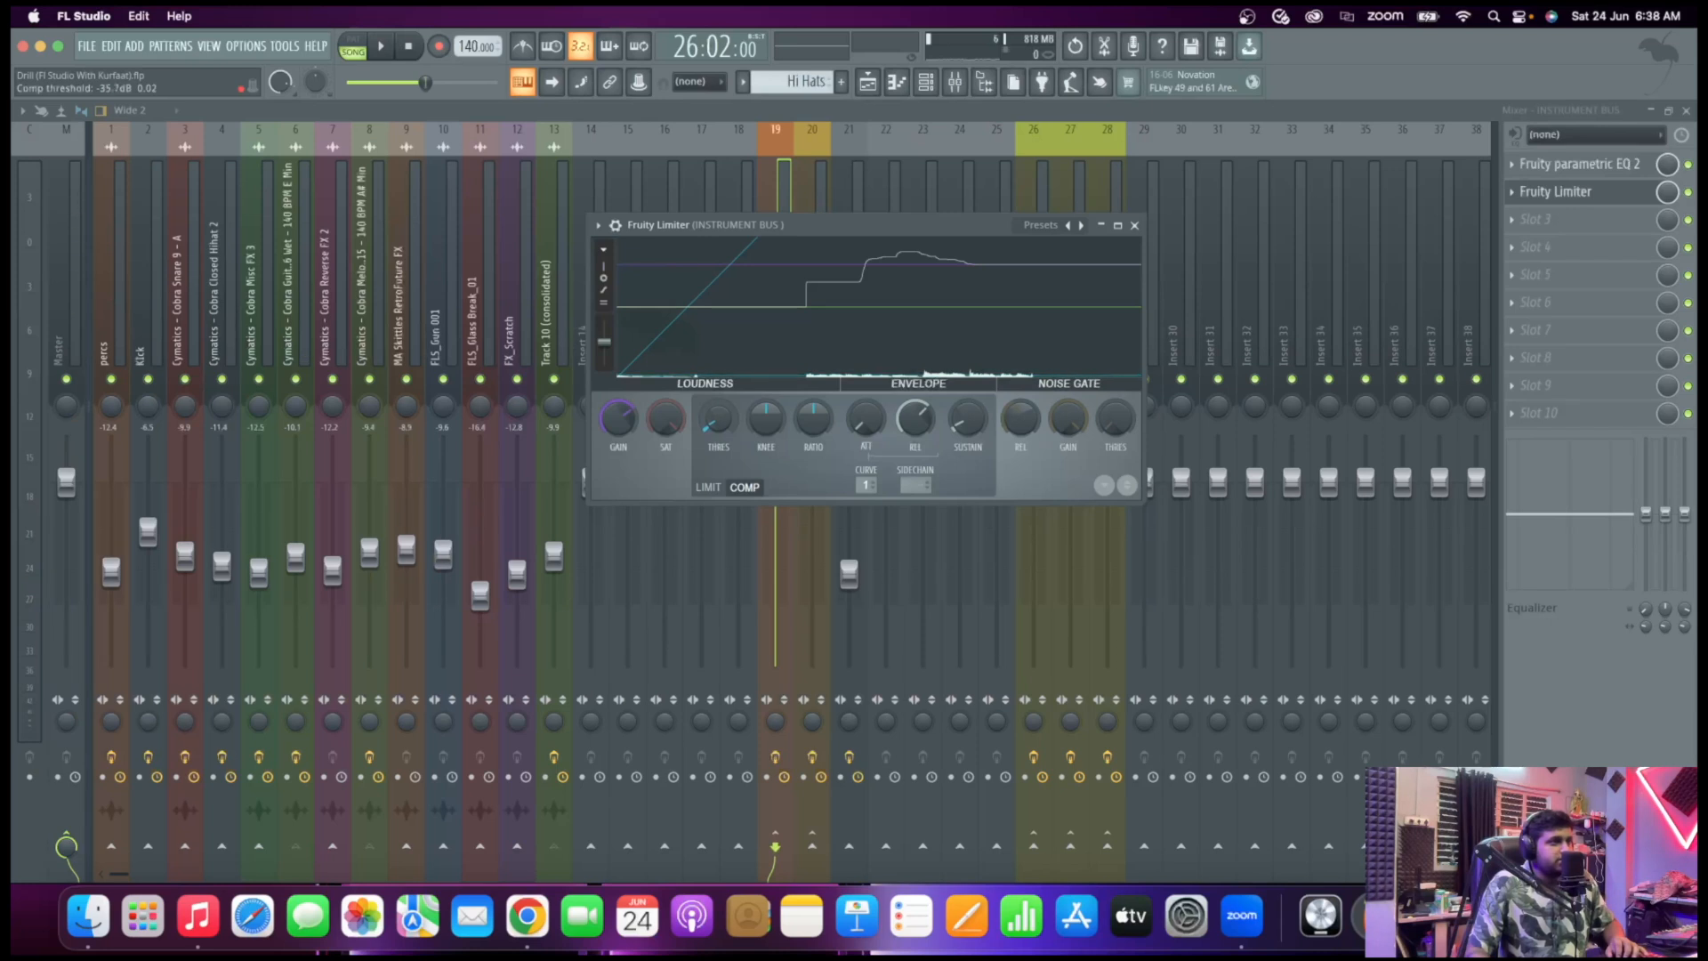
mouse_move(813, 418)
mouse_down()
mouse_move(813, 453)
mouse_move(827, 418)
mouse_up()
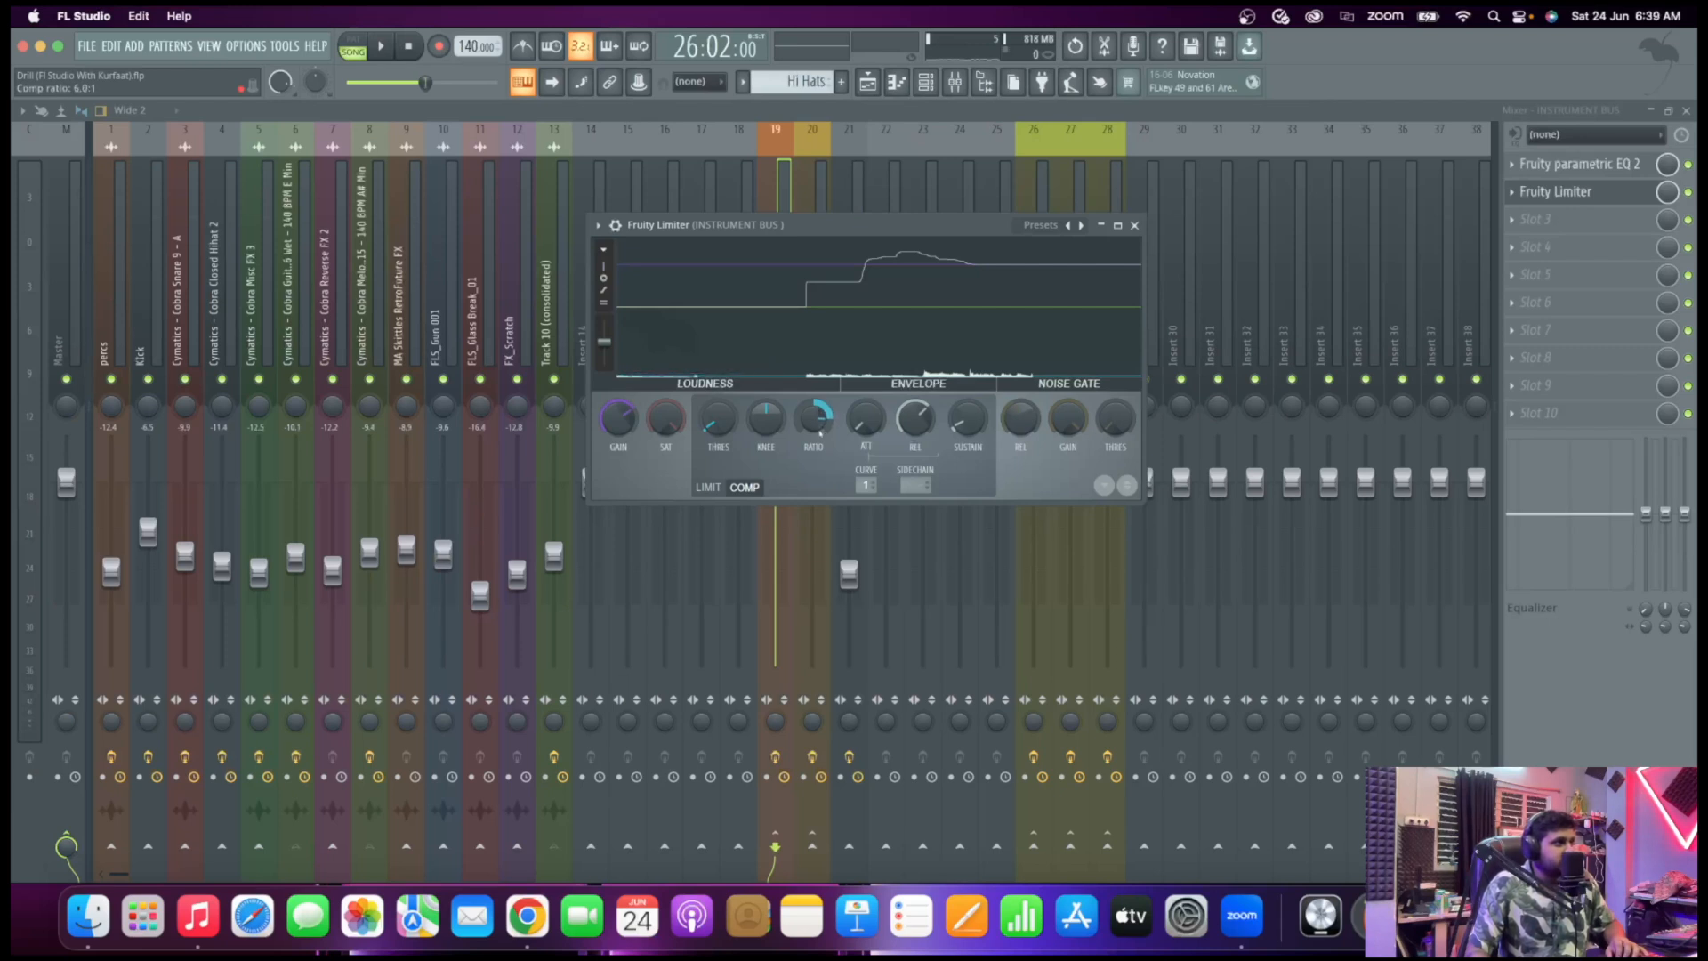
Raise the INSTRUMENT BUS compressor's knee, attack and sustain during playback, and close the plugin window
key(space)
drag(766, 420, 766, 401)
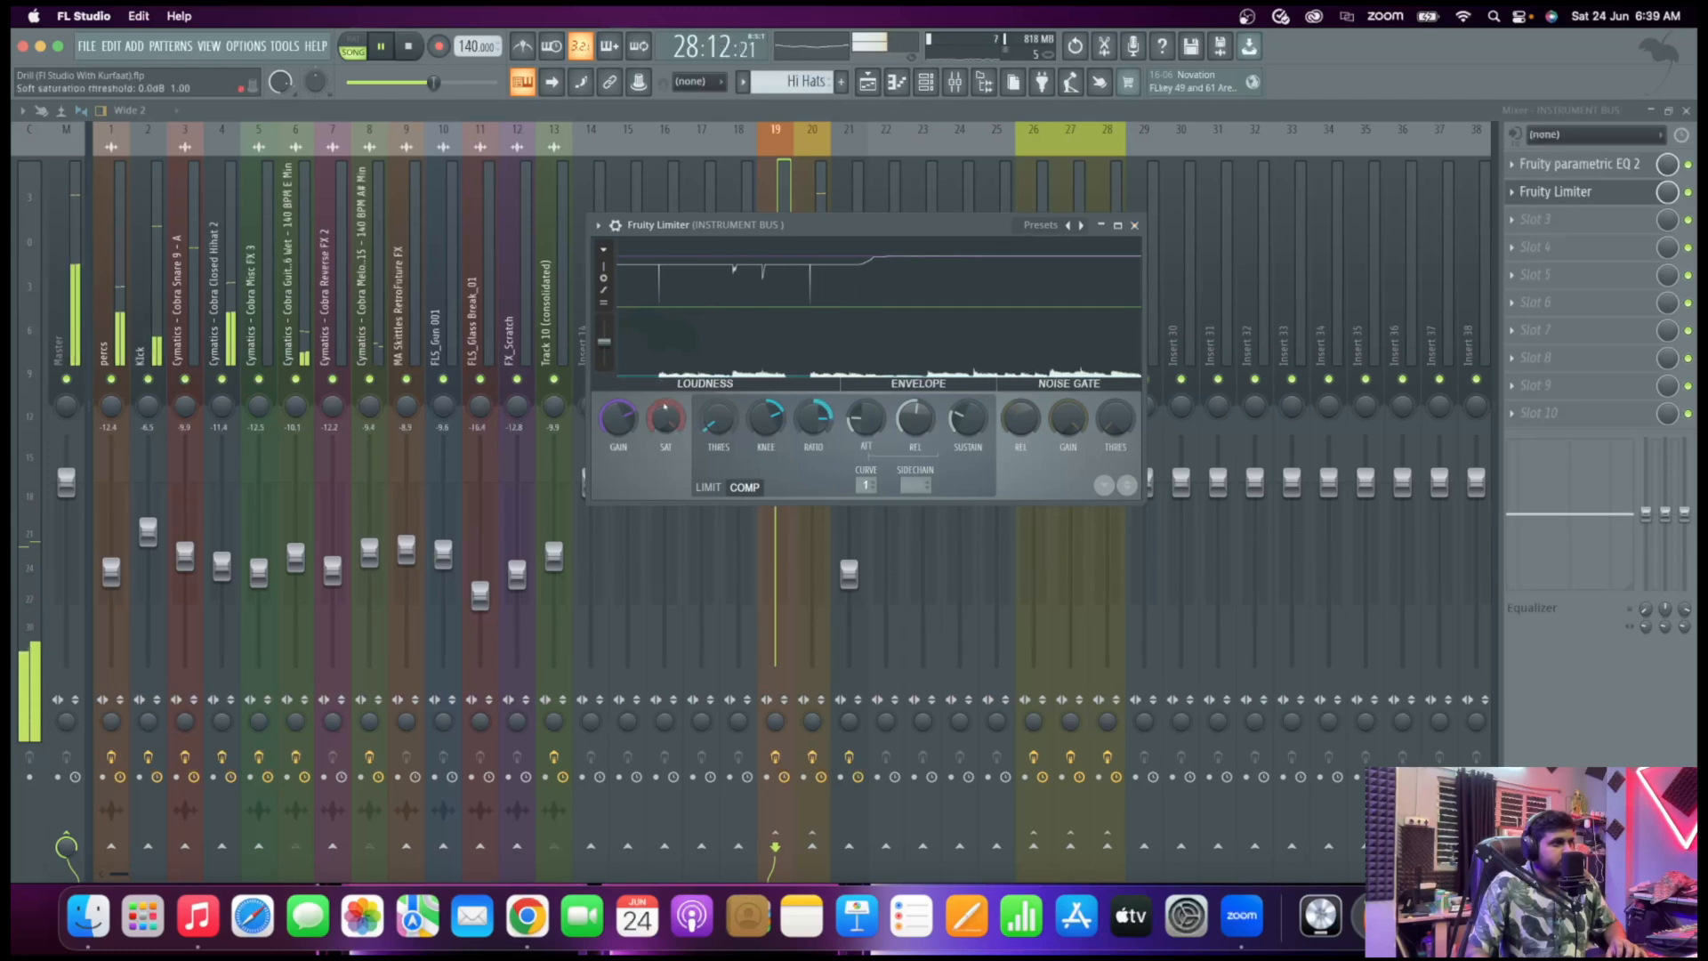
key(space)
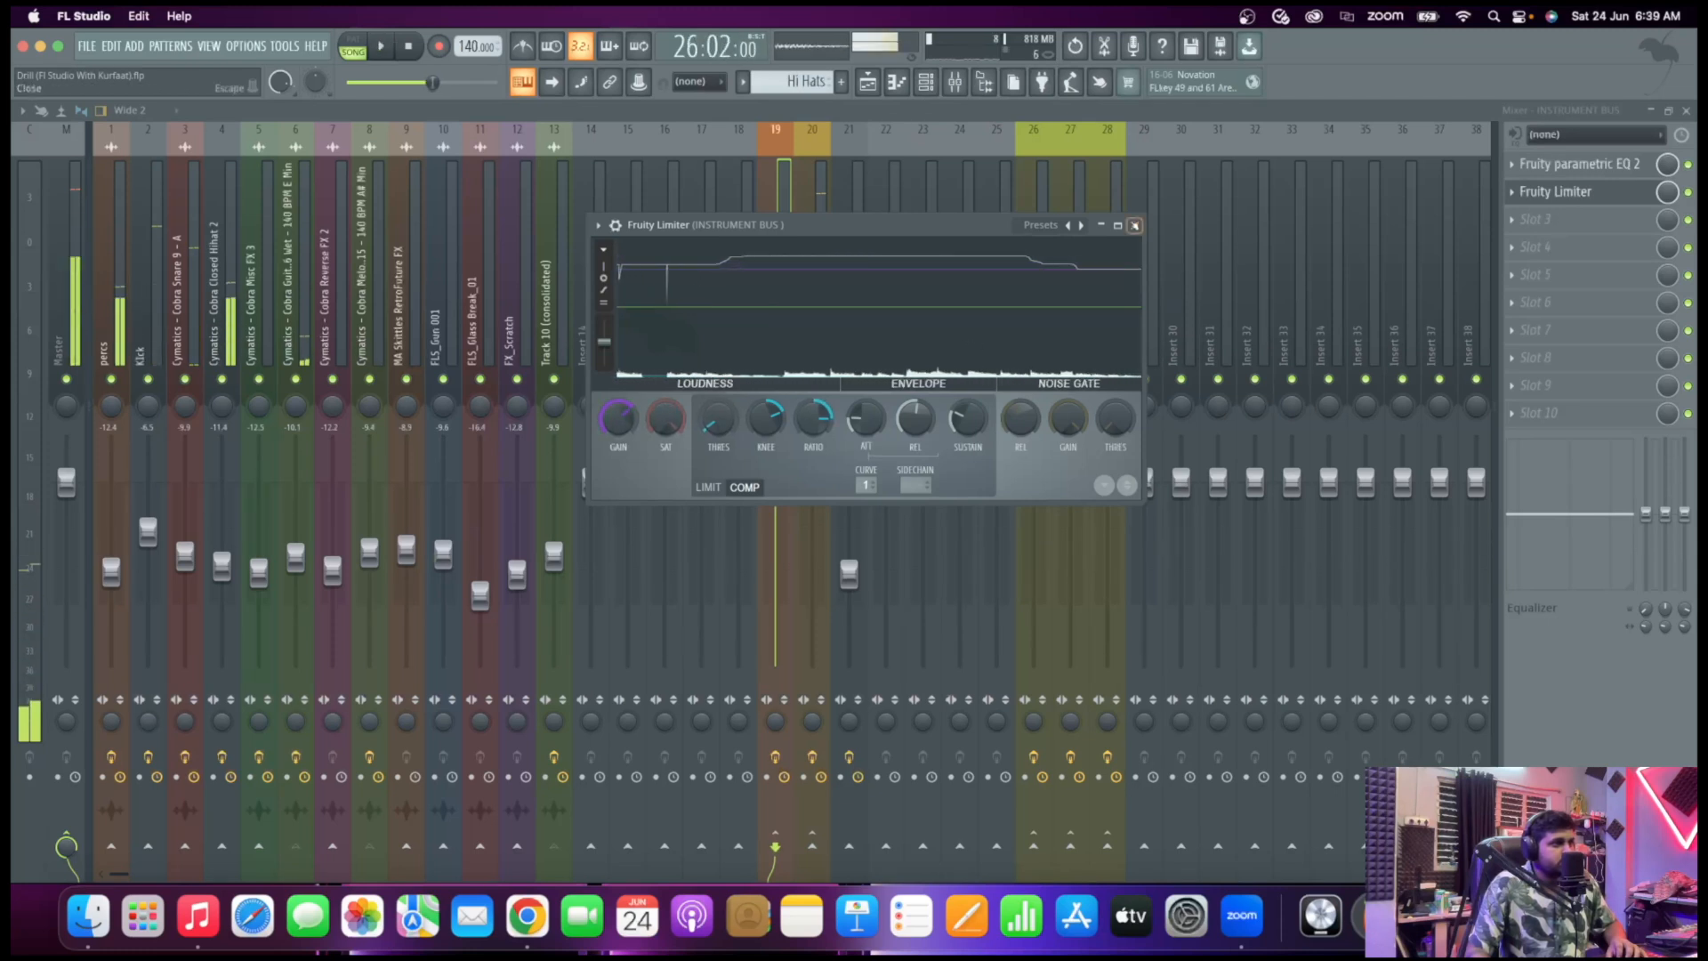
click(1134, 225)
Add Fruity Blood Overdrive to the third effect slot of DRUM BUS and start listening to the beat with it
click(801, 346)
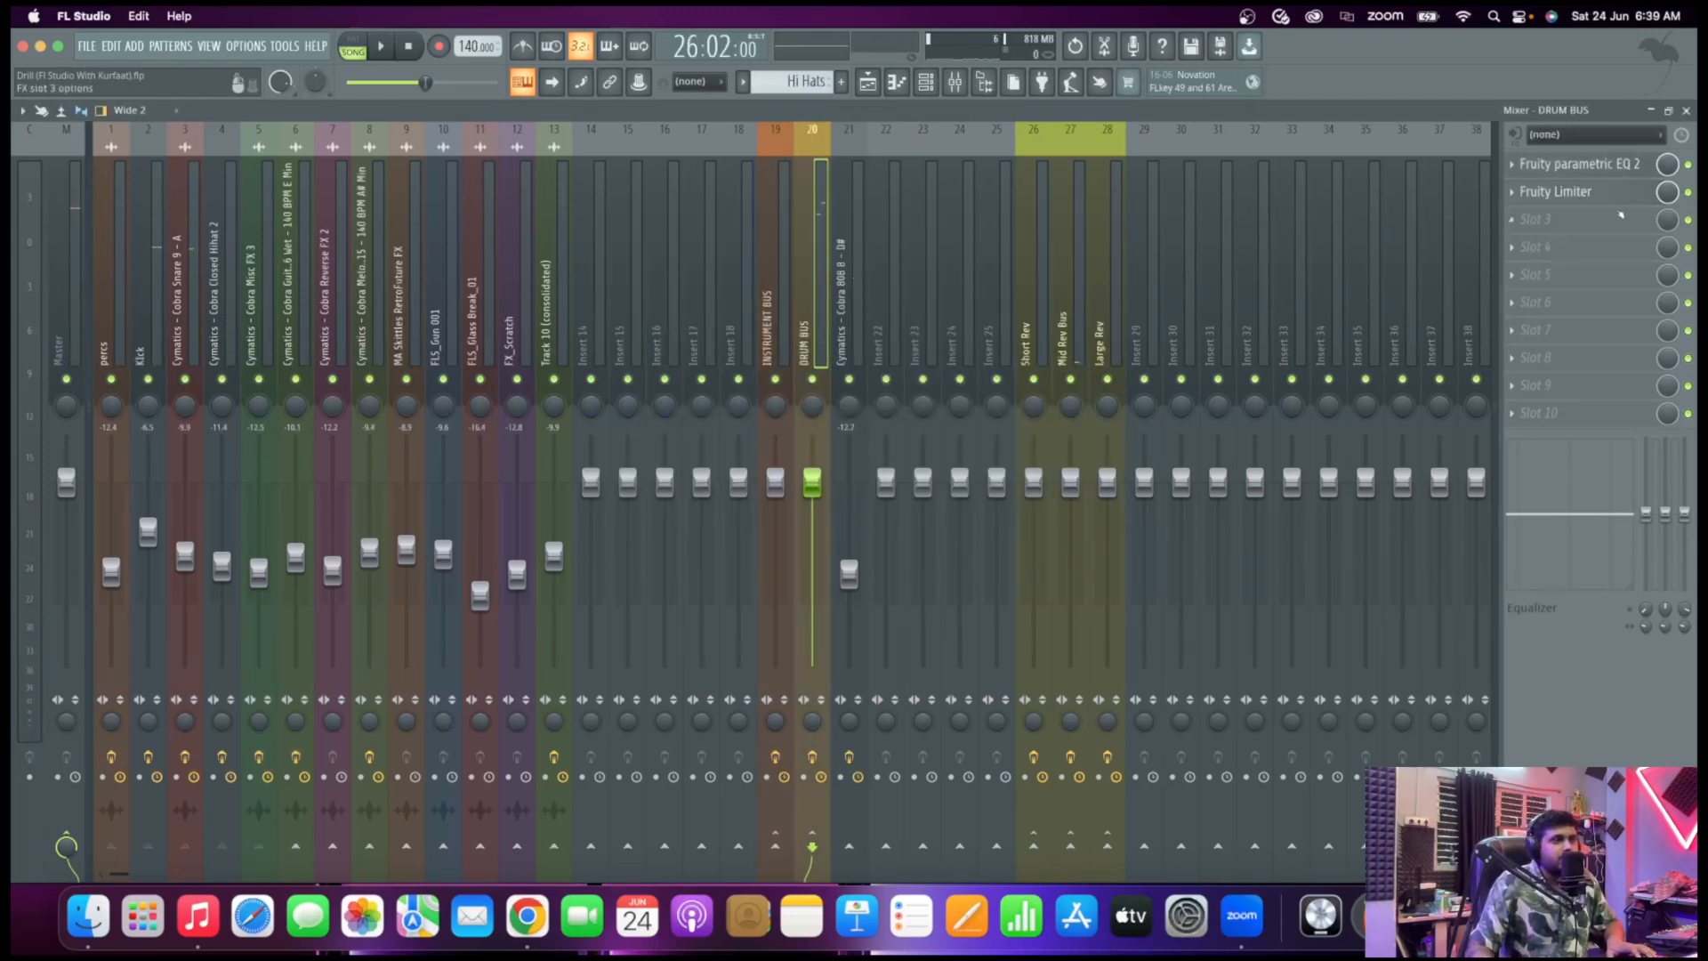
click(1511, 223)
click(1334, 63)
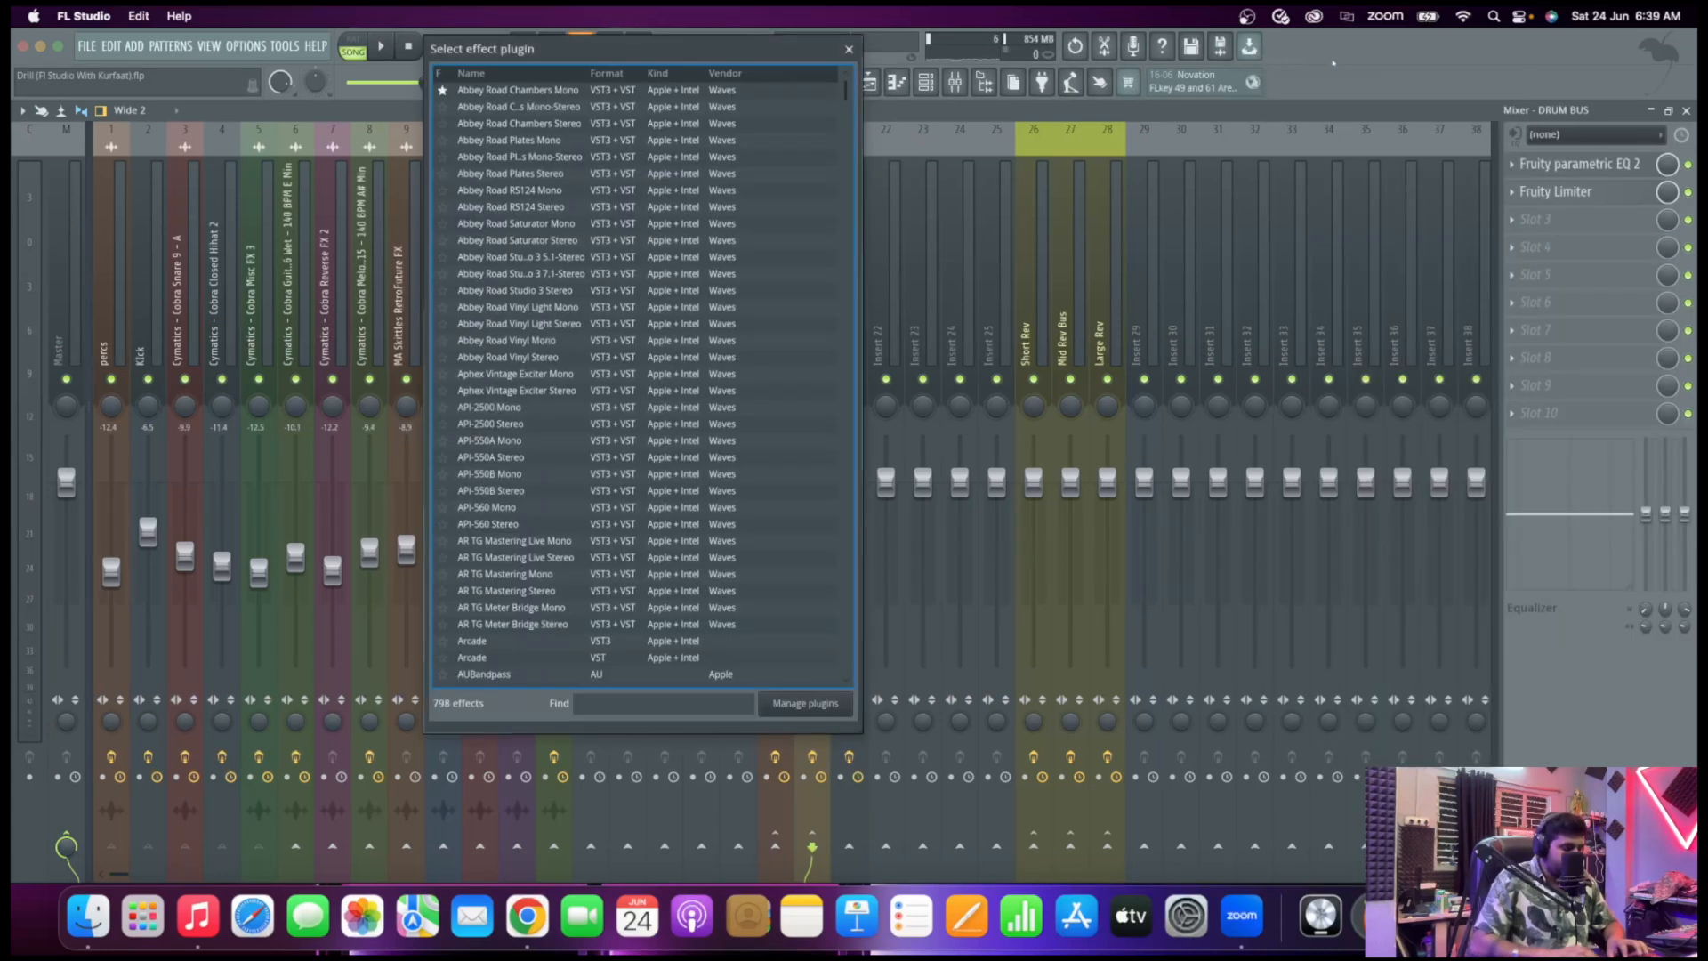
text(bloo)
double_click(823, 90)
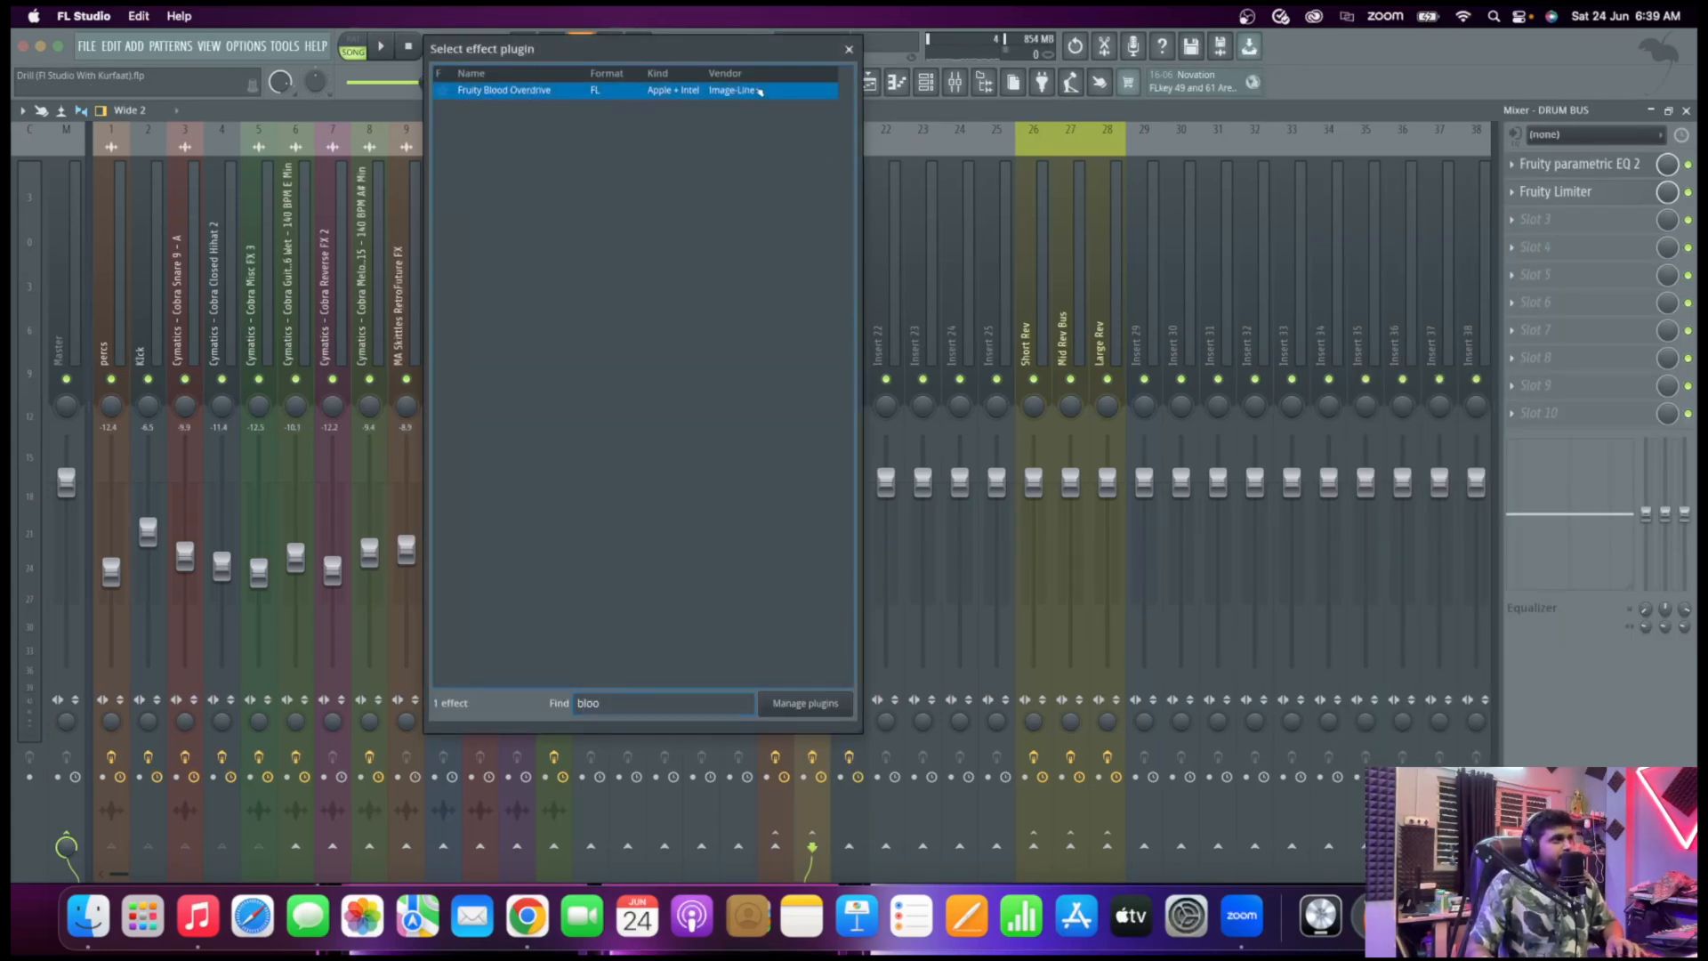
key(space)
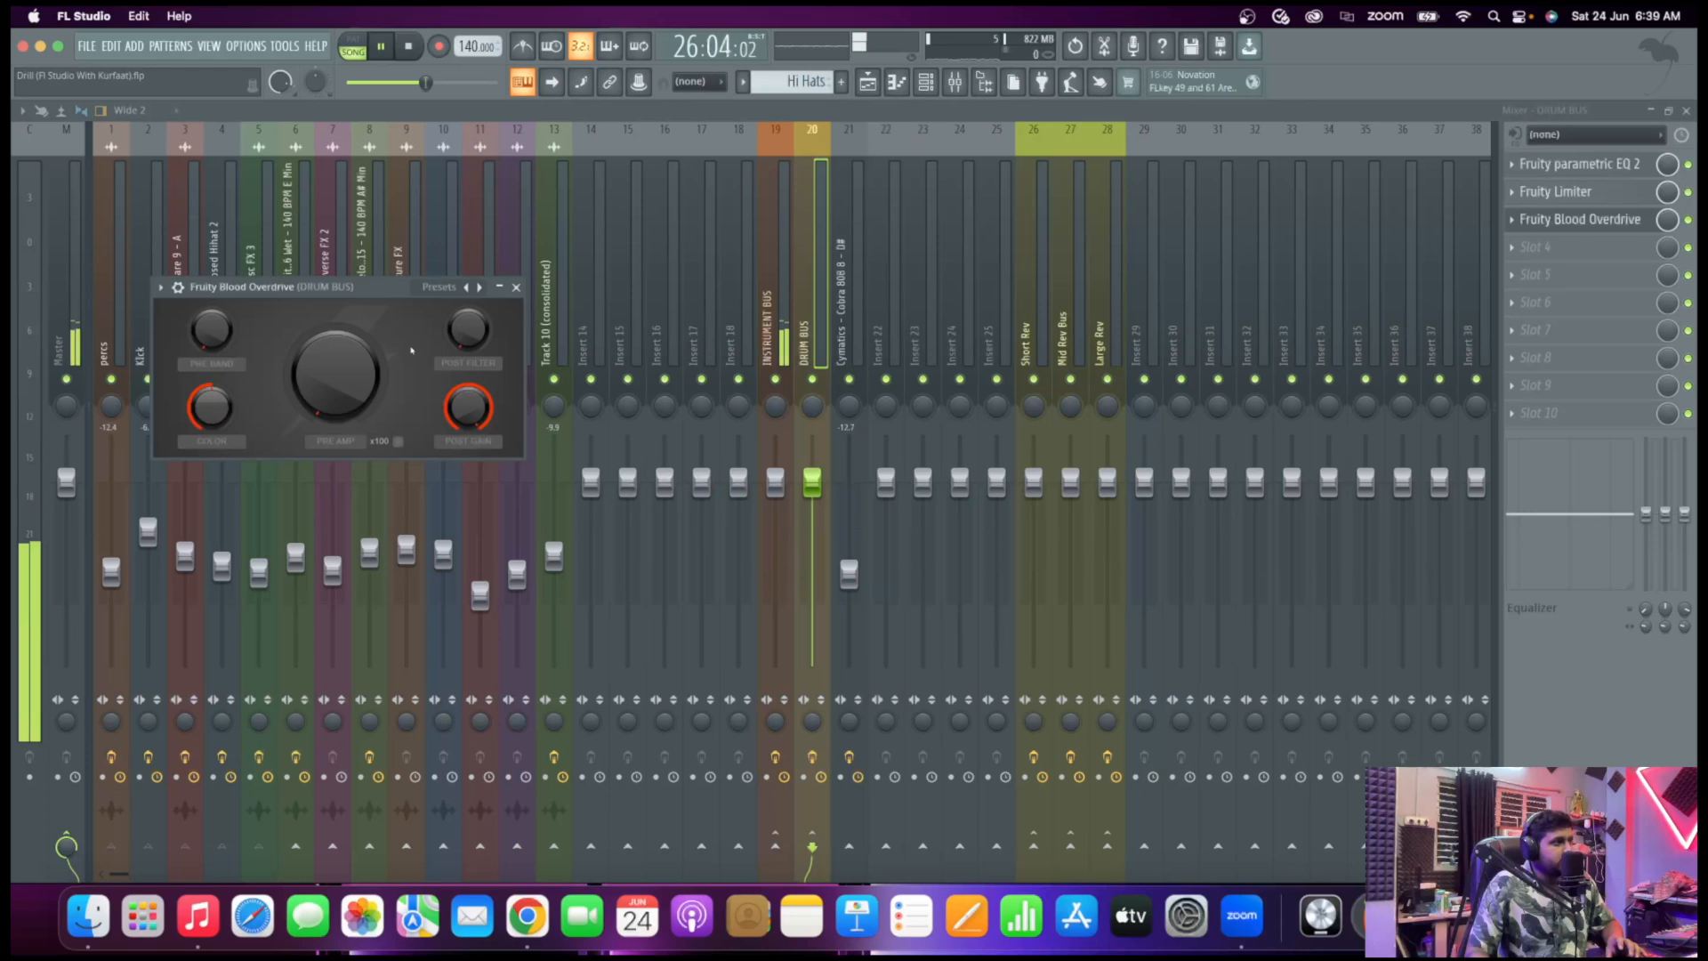
drag(347, 288, 646, 301)
Raise the overdrive's pre amp, lower its post gain to about -0.39, and play the beat
drag(639, 381, 638, 305)
key(space)
drag(767, 419, 767, 430)
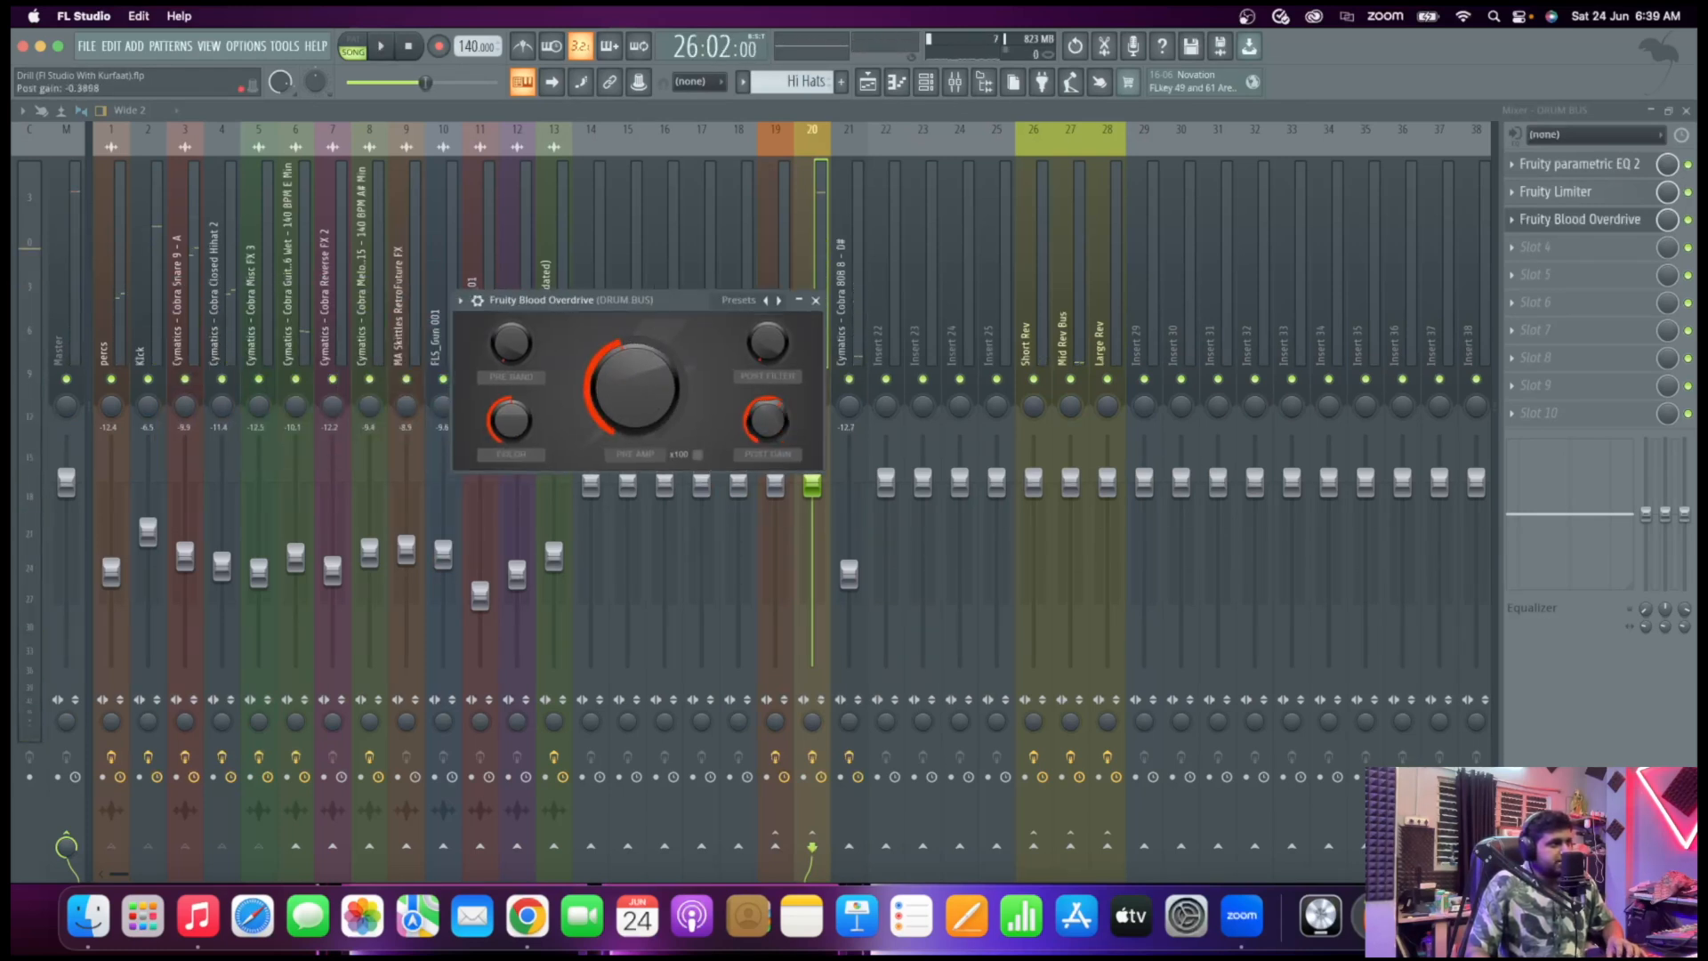
key(space)
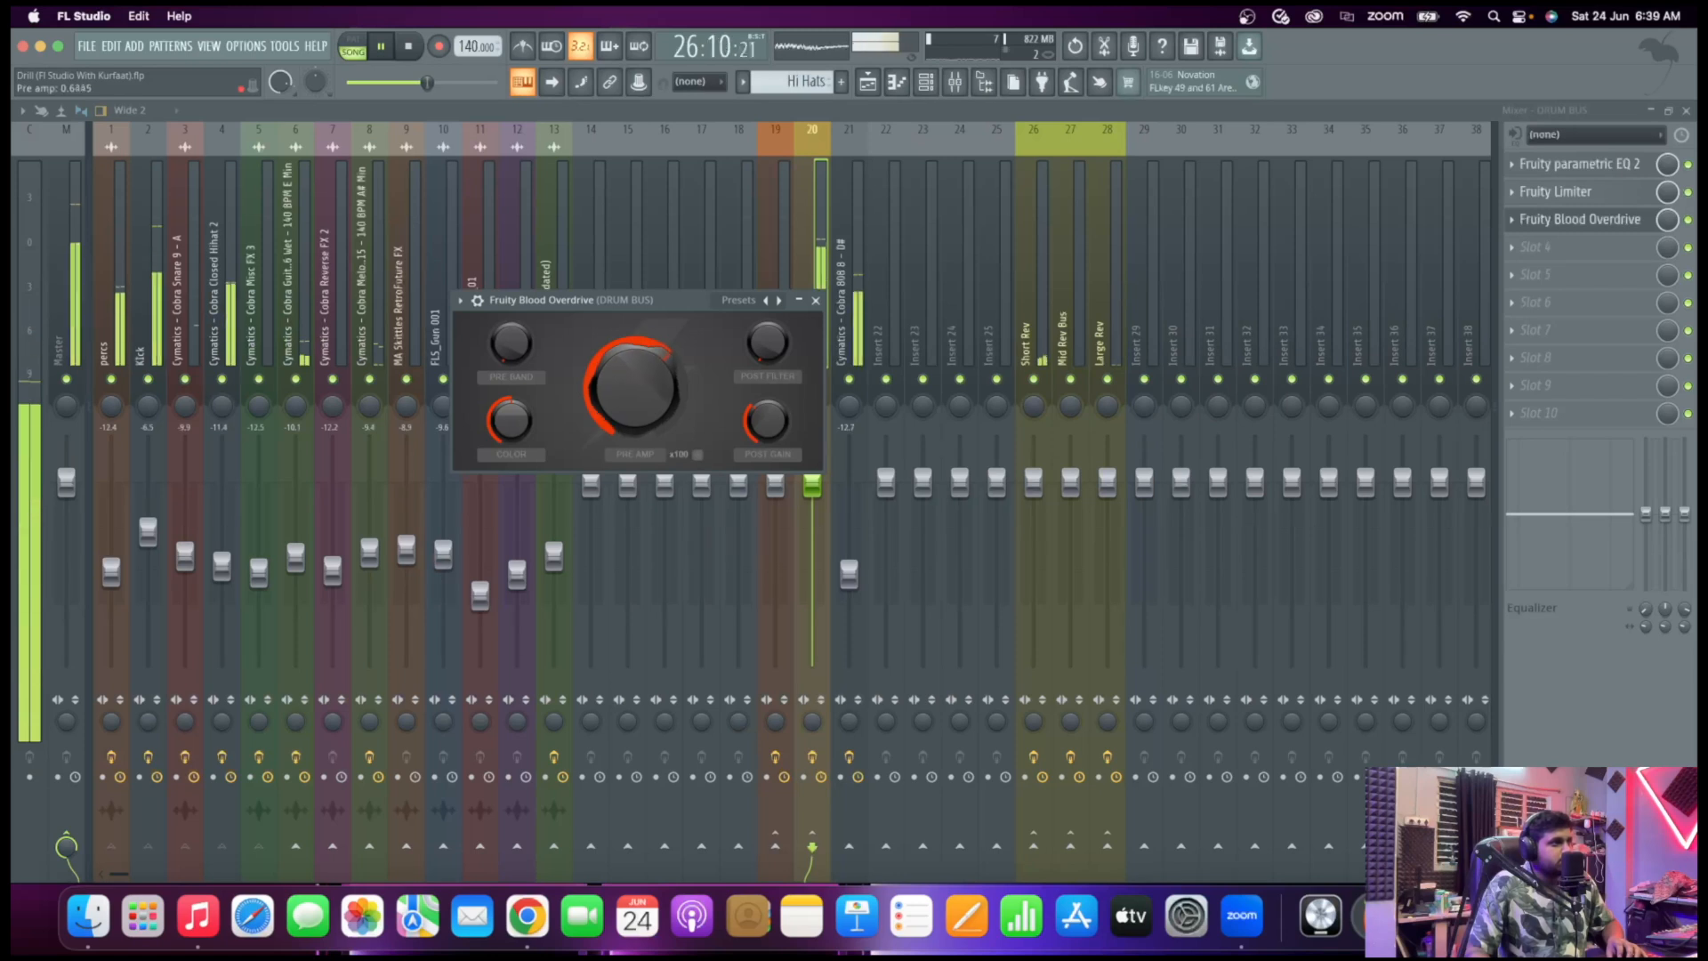
Set the DRUM BUS overdrive's pre amp to about 0.41 and raise its post gain to balance the level during playback
mouse_move(635, 369)
mouse_down()
mouse_move(634, 342)
mouse_move(634, 360)
mouse_up()
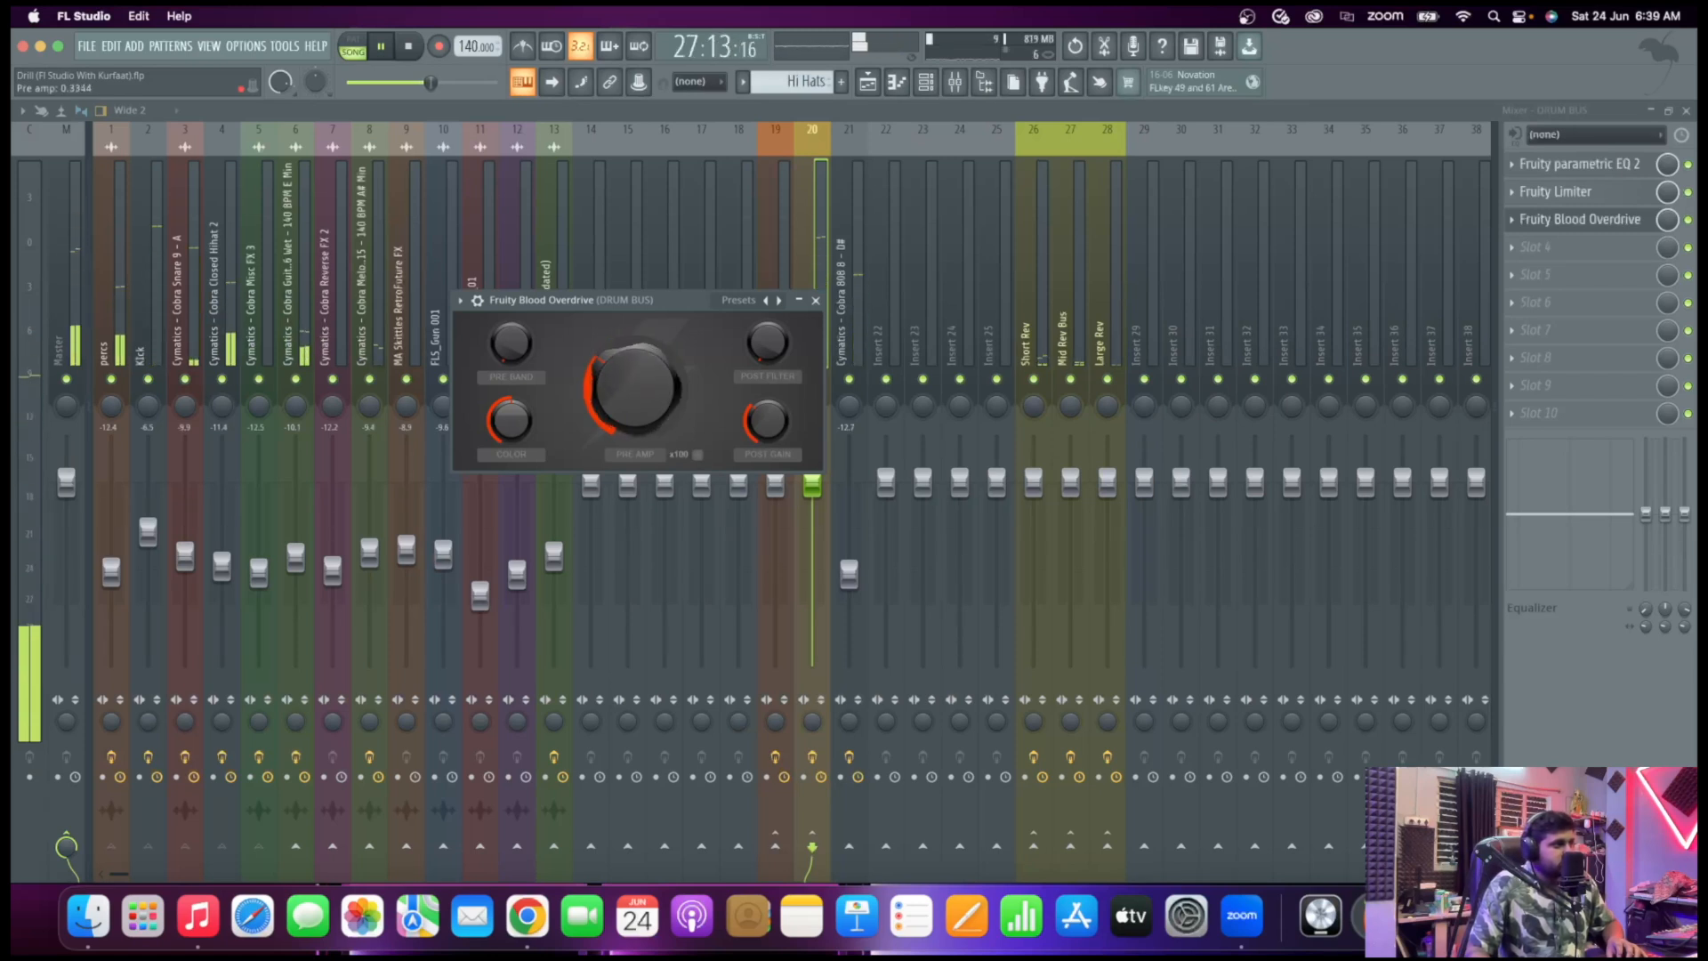
drag(767, 420, 766, 402)
drag(635, 374, 635, 361)
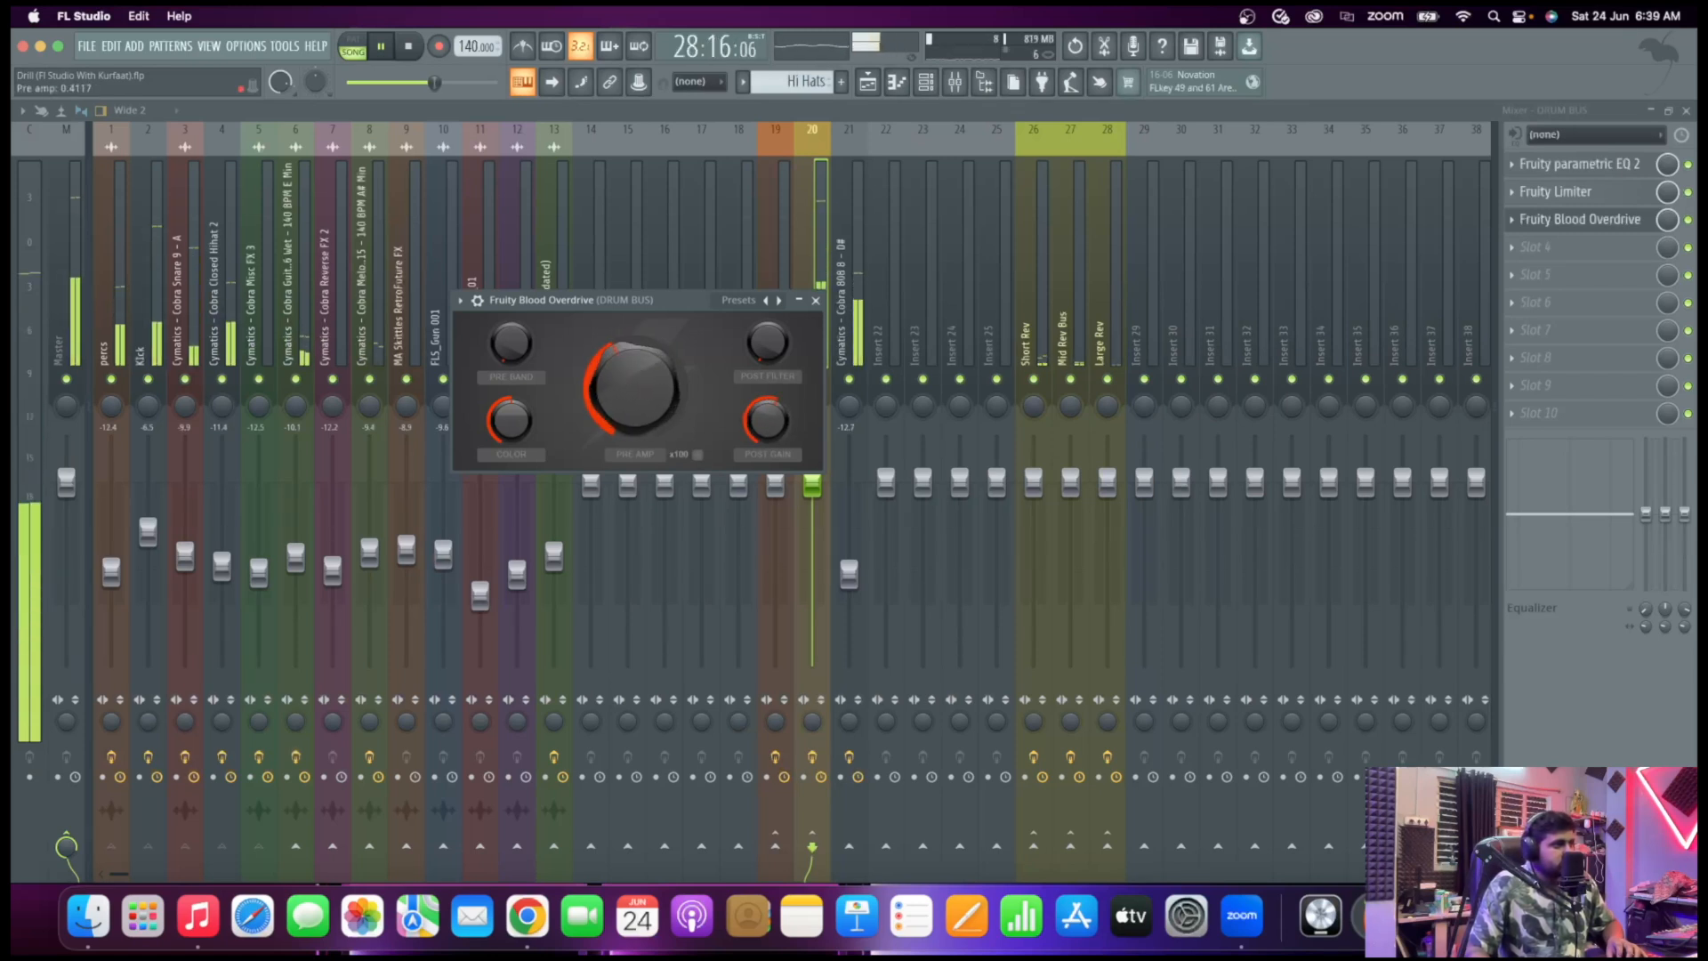
drag(776, 420, 776, 411)
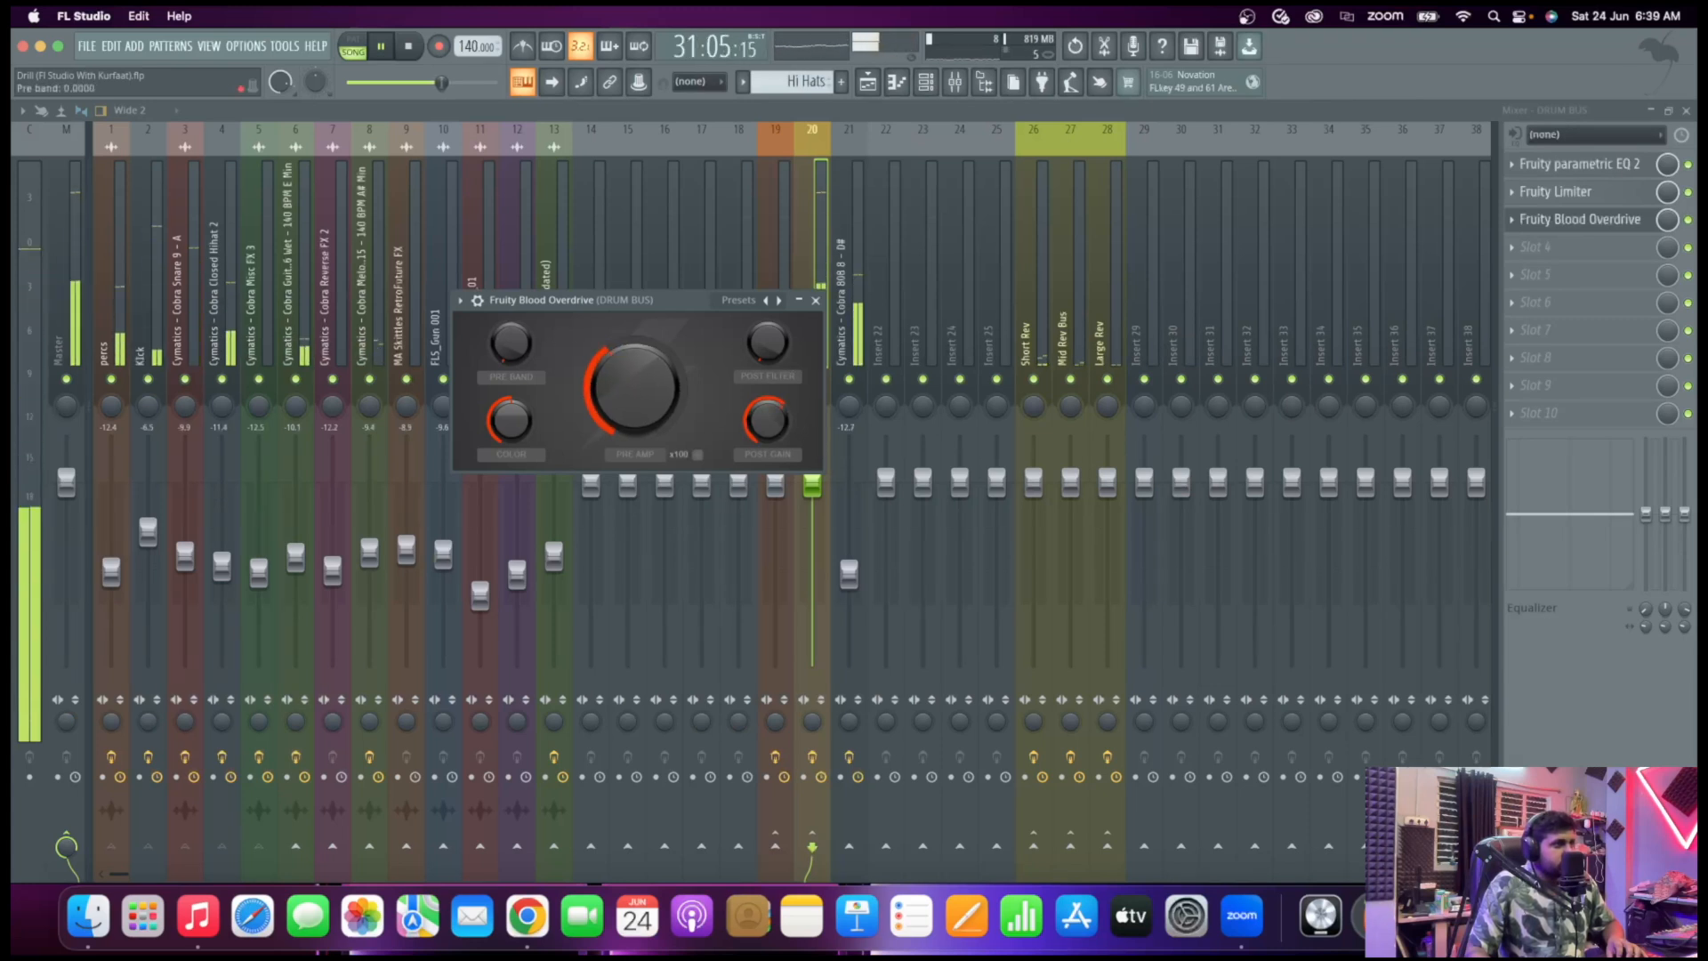
Raise the overdrive's pre band slightly on DRUM BUS and replay the beat
drag(510, 342, 511, 280)
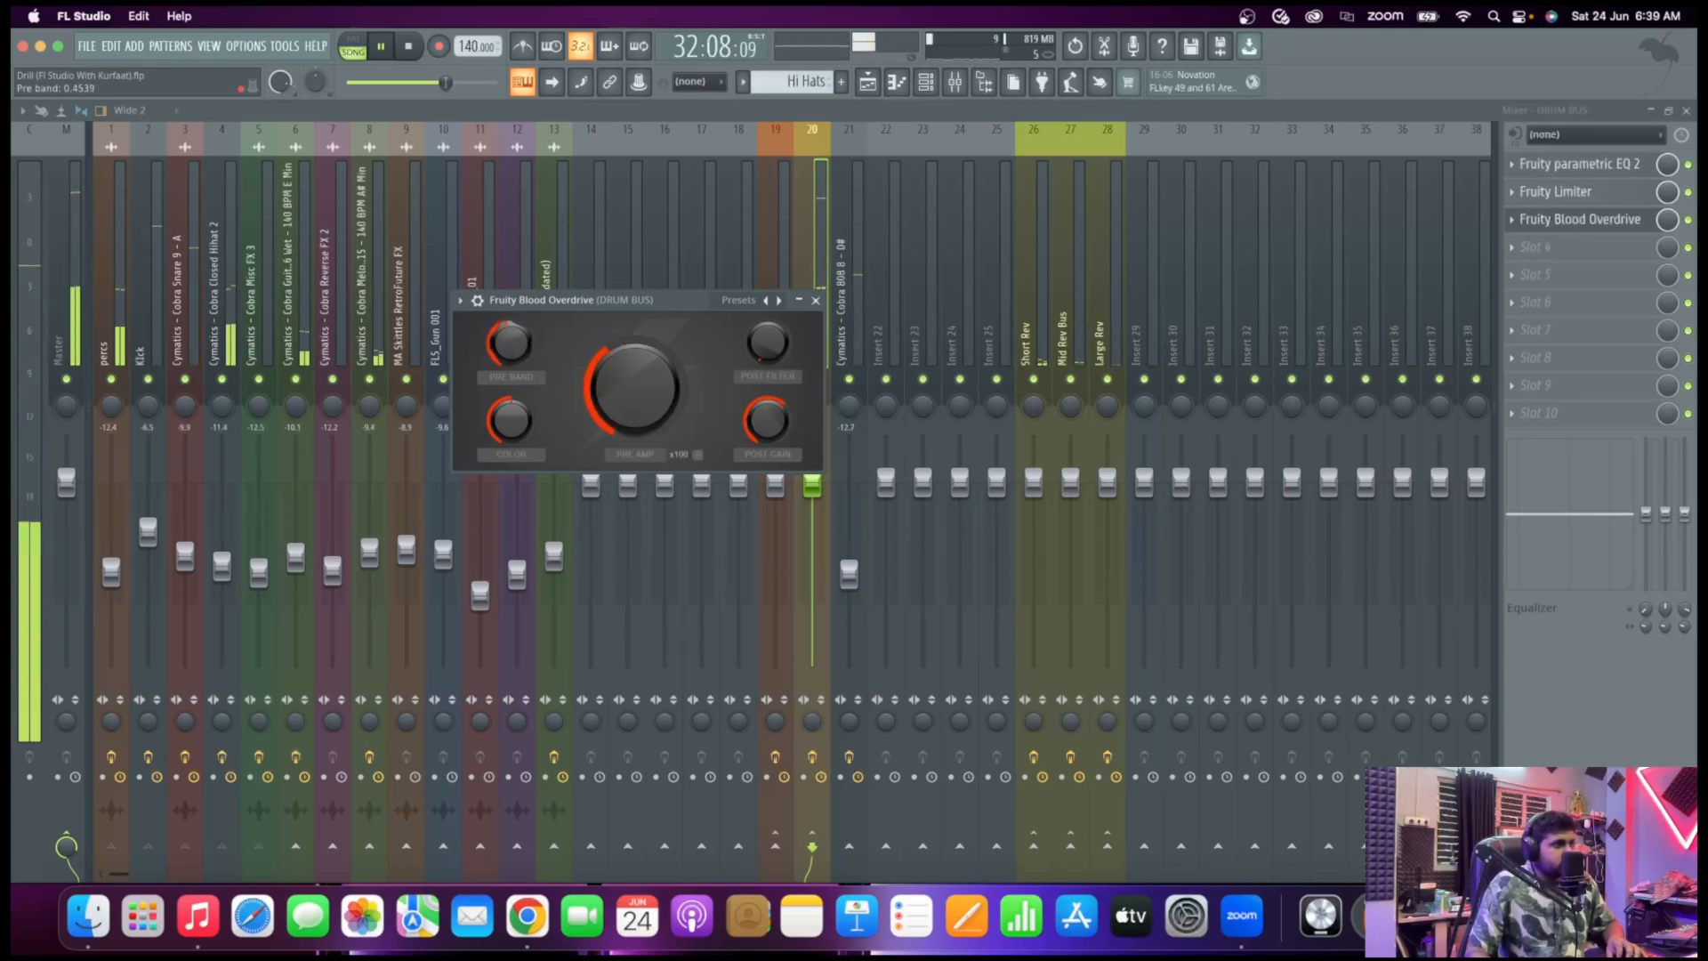
key(space)
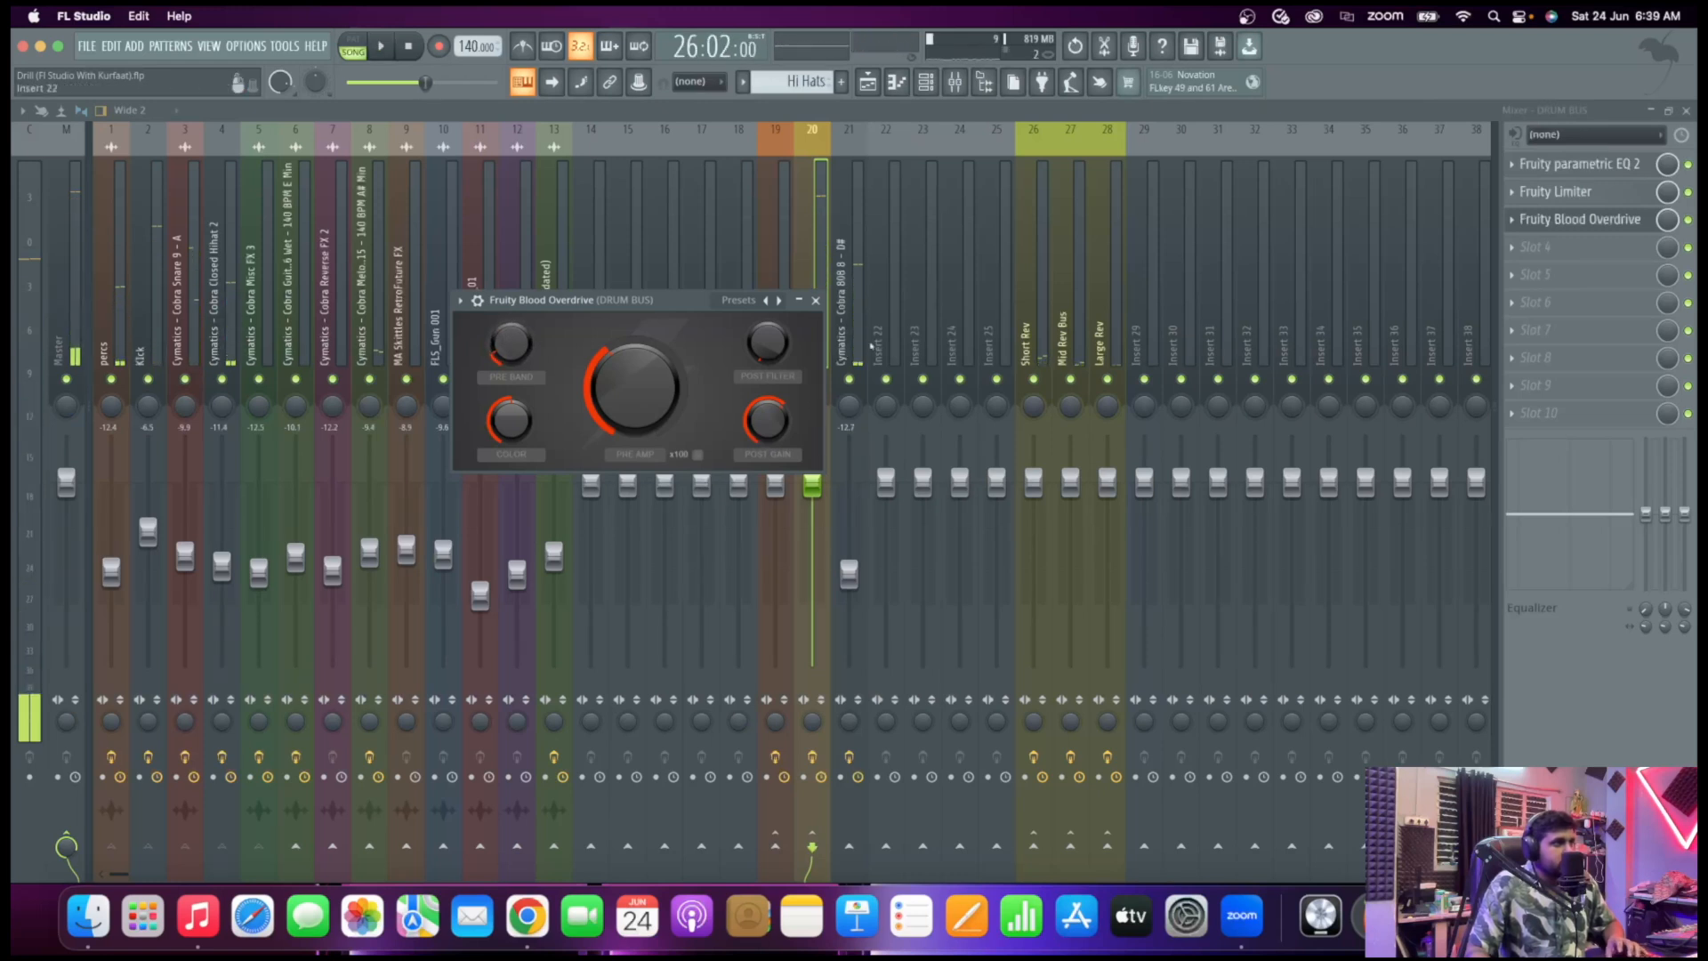
key(space)
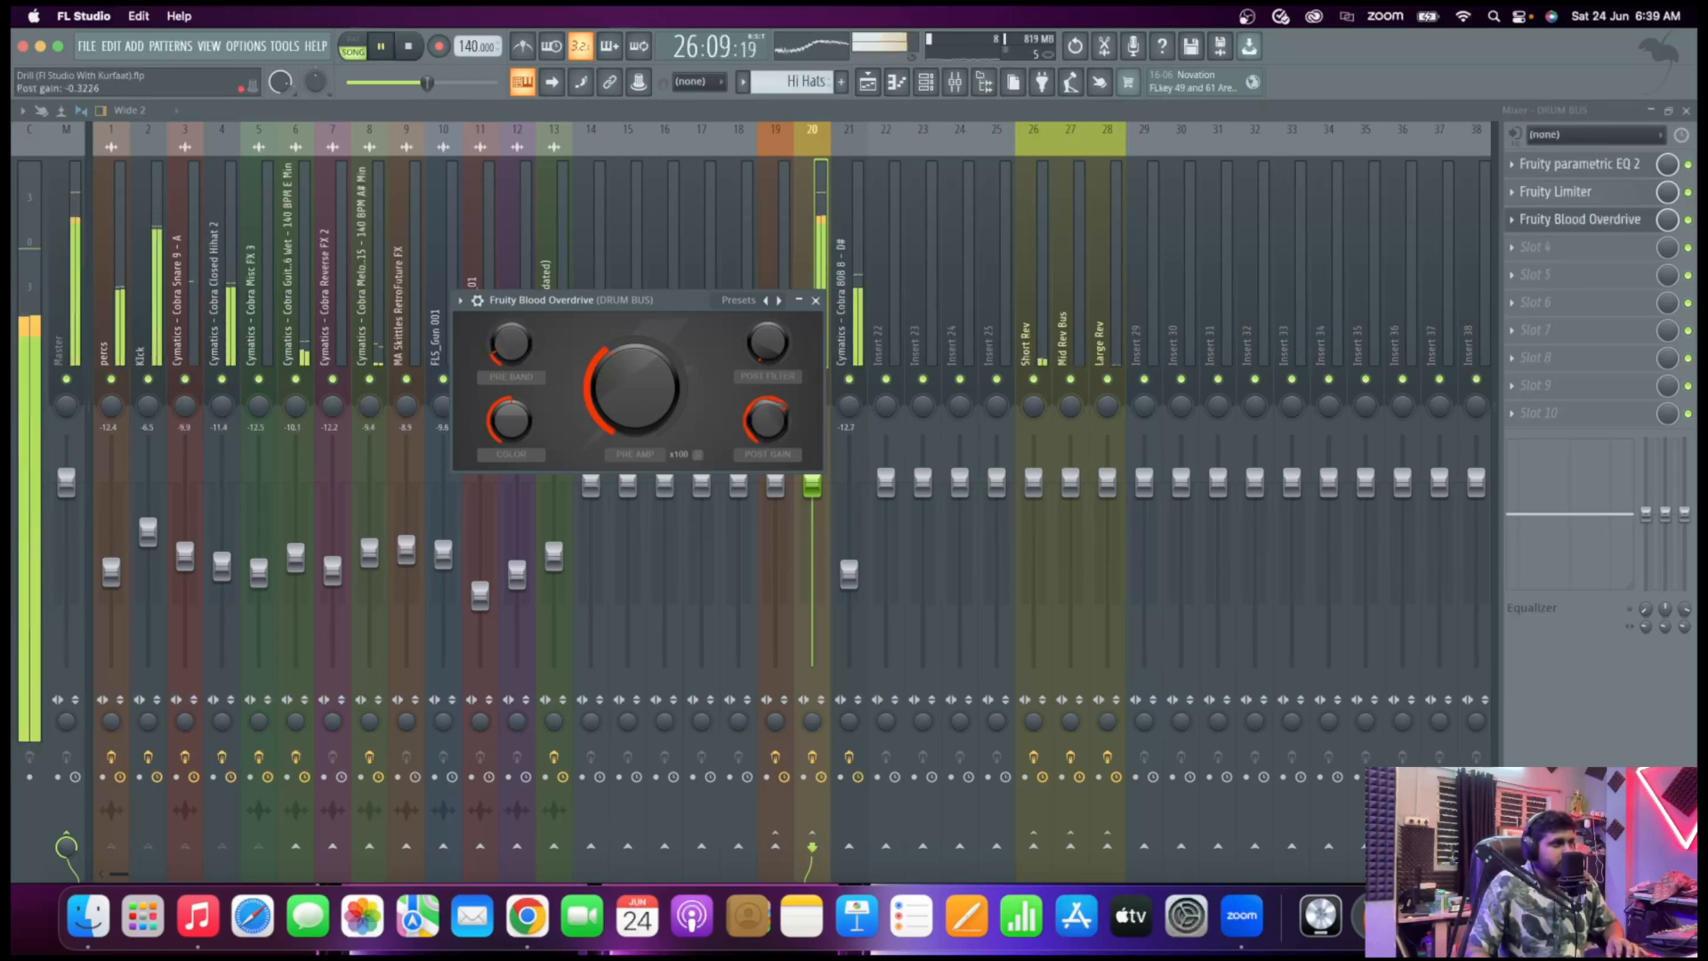
Try the overdrive's x100 boost and turn it off again, set post gain to about -0.36, and close the plugin window
click(698, 454)
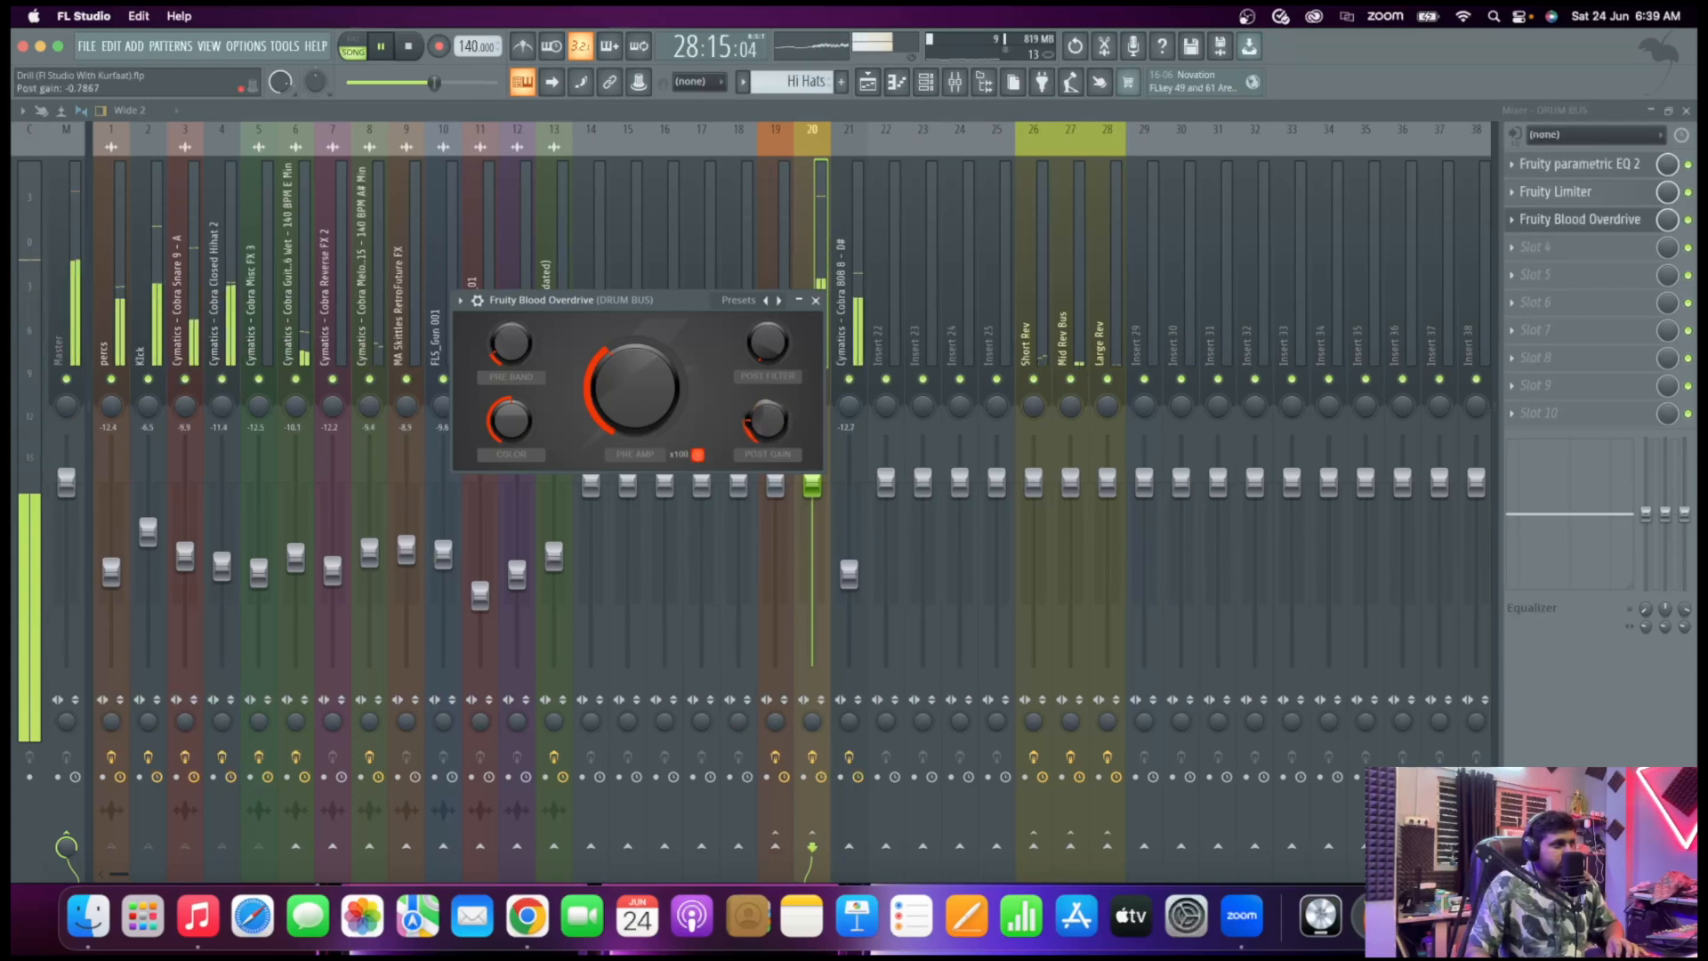
click(697, 454)
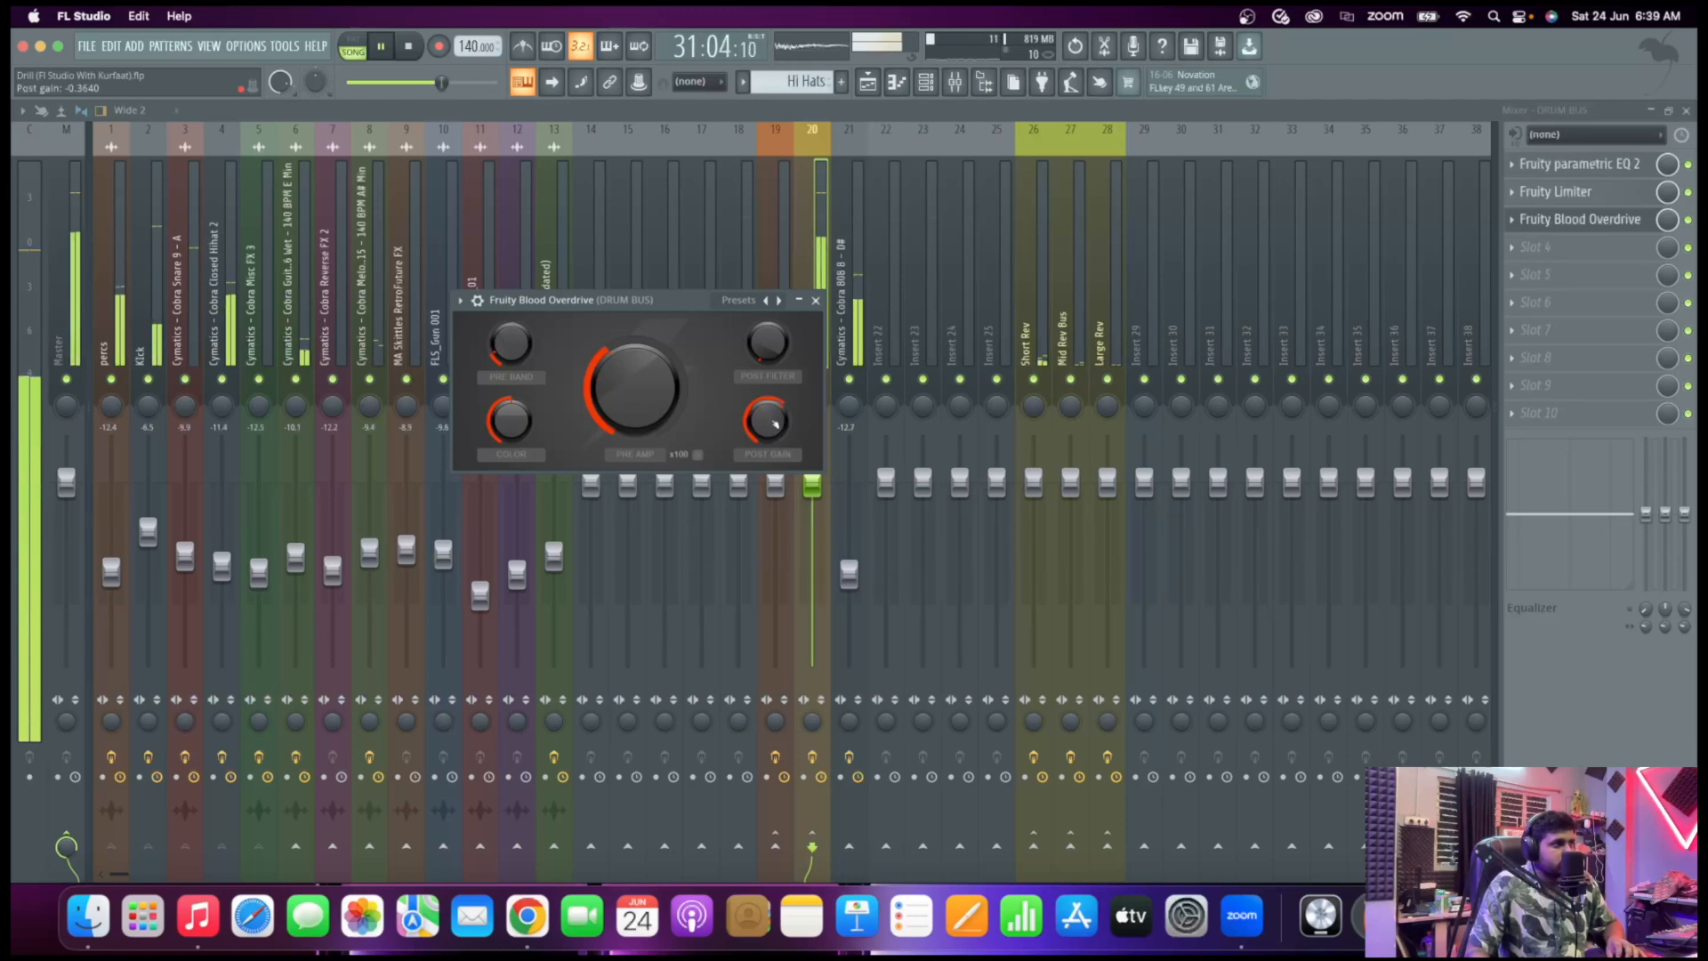
key(space)
click(816, 300)
Add Fruity Fast Dist to the third effect slot of INSTRUMENT BUS
click(770, 311)
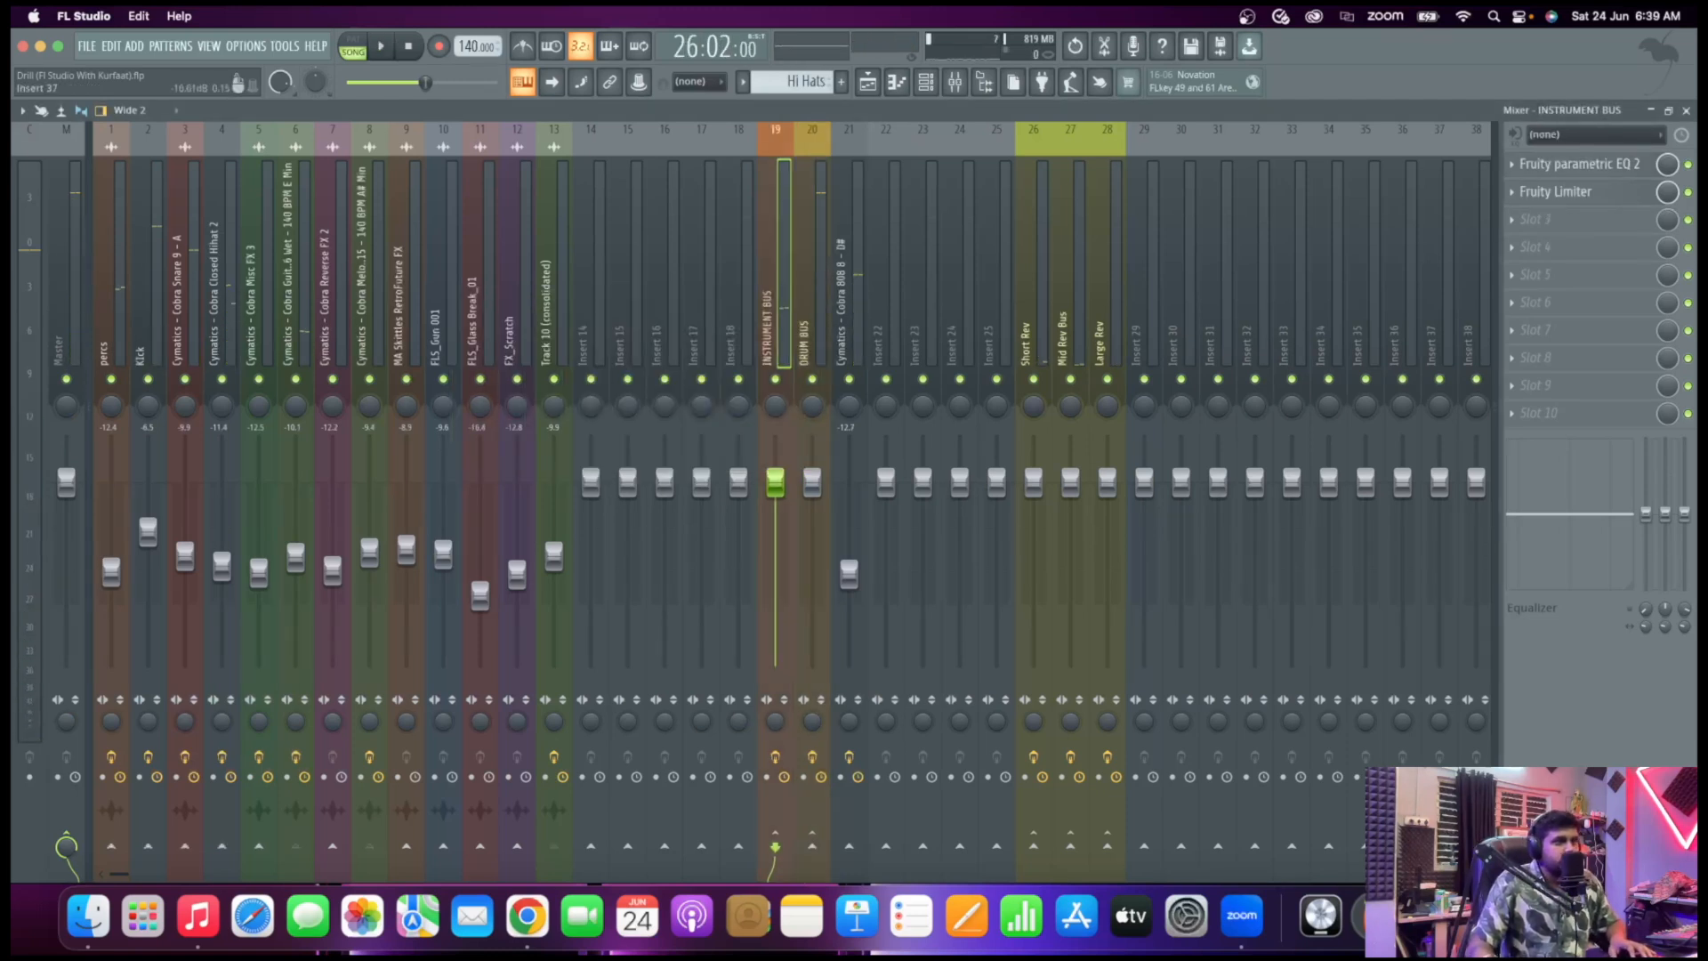
click(1567, 221)
click(1334, 67)
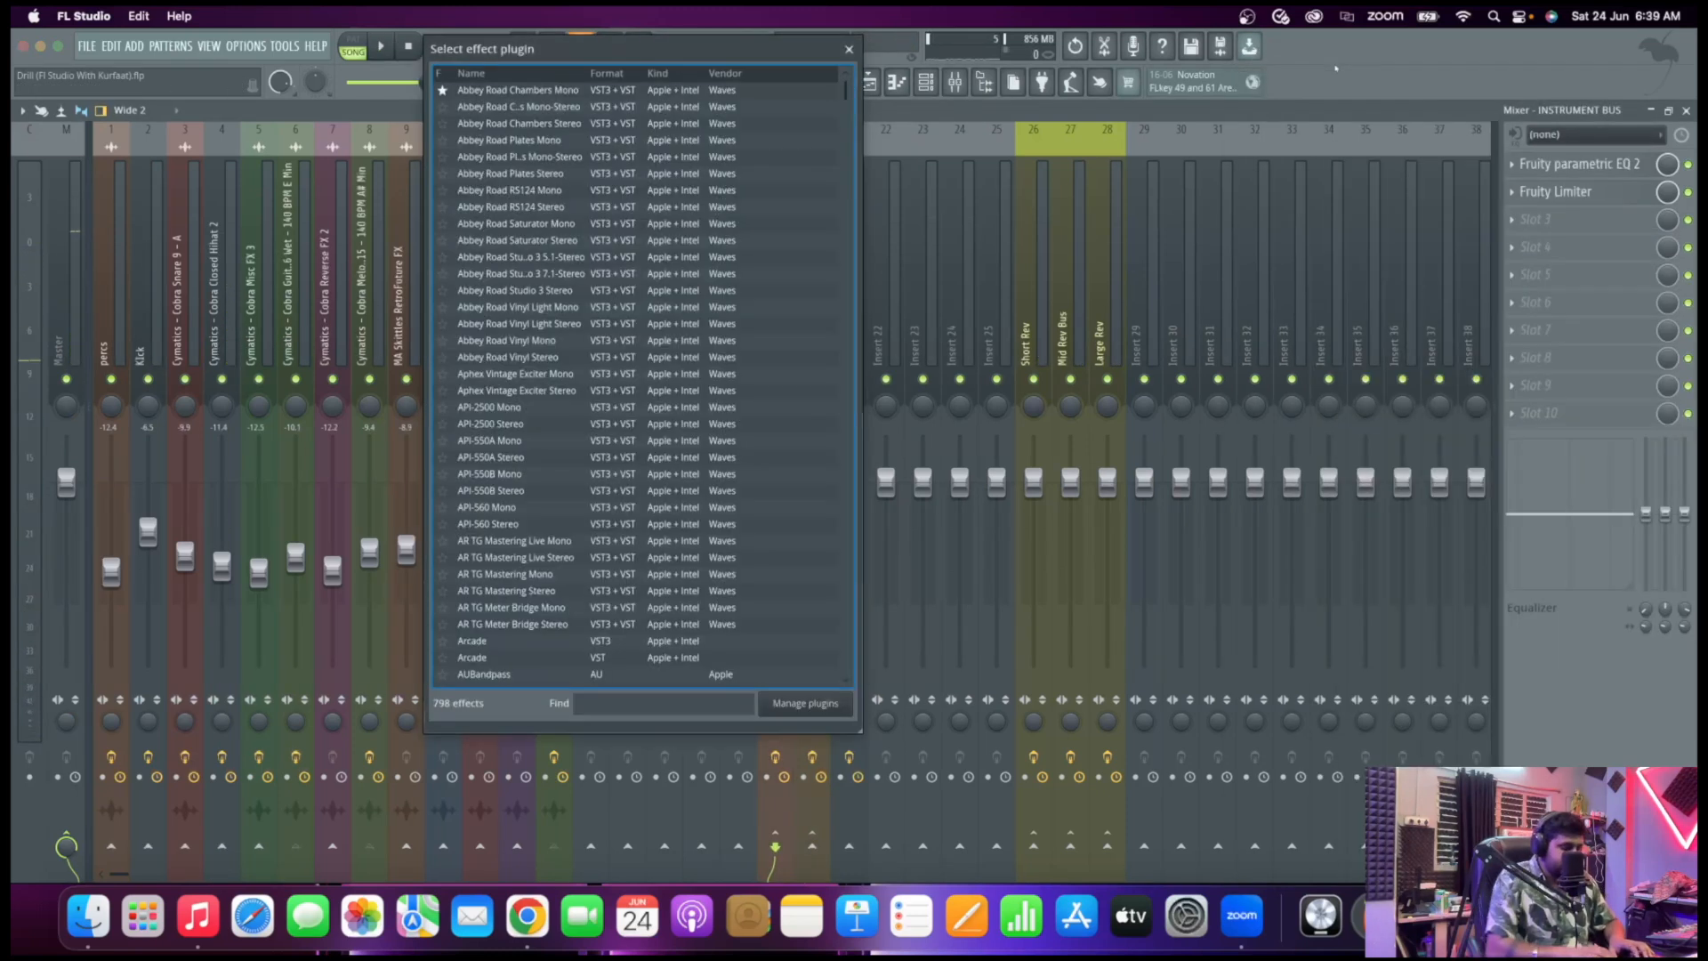
text(dist)
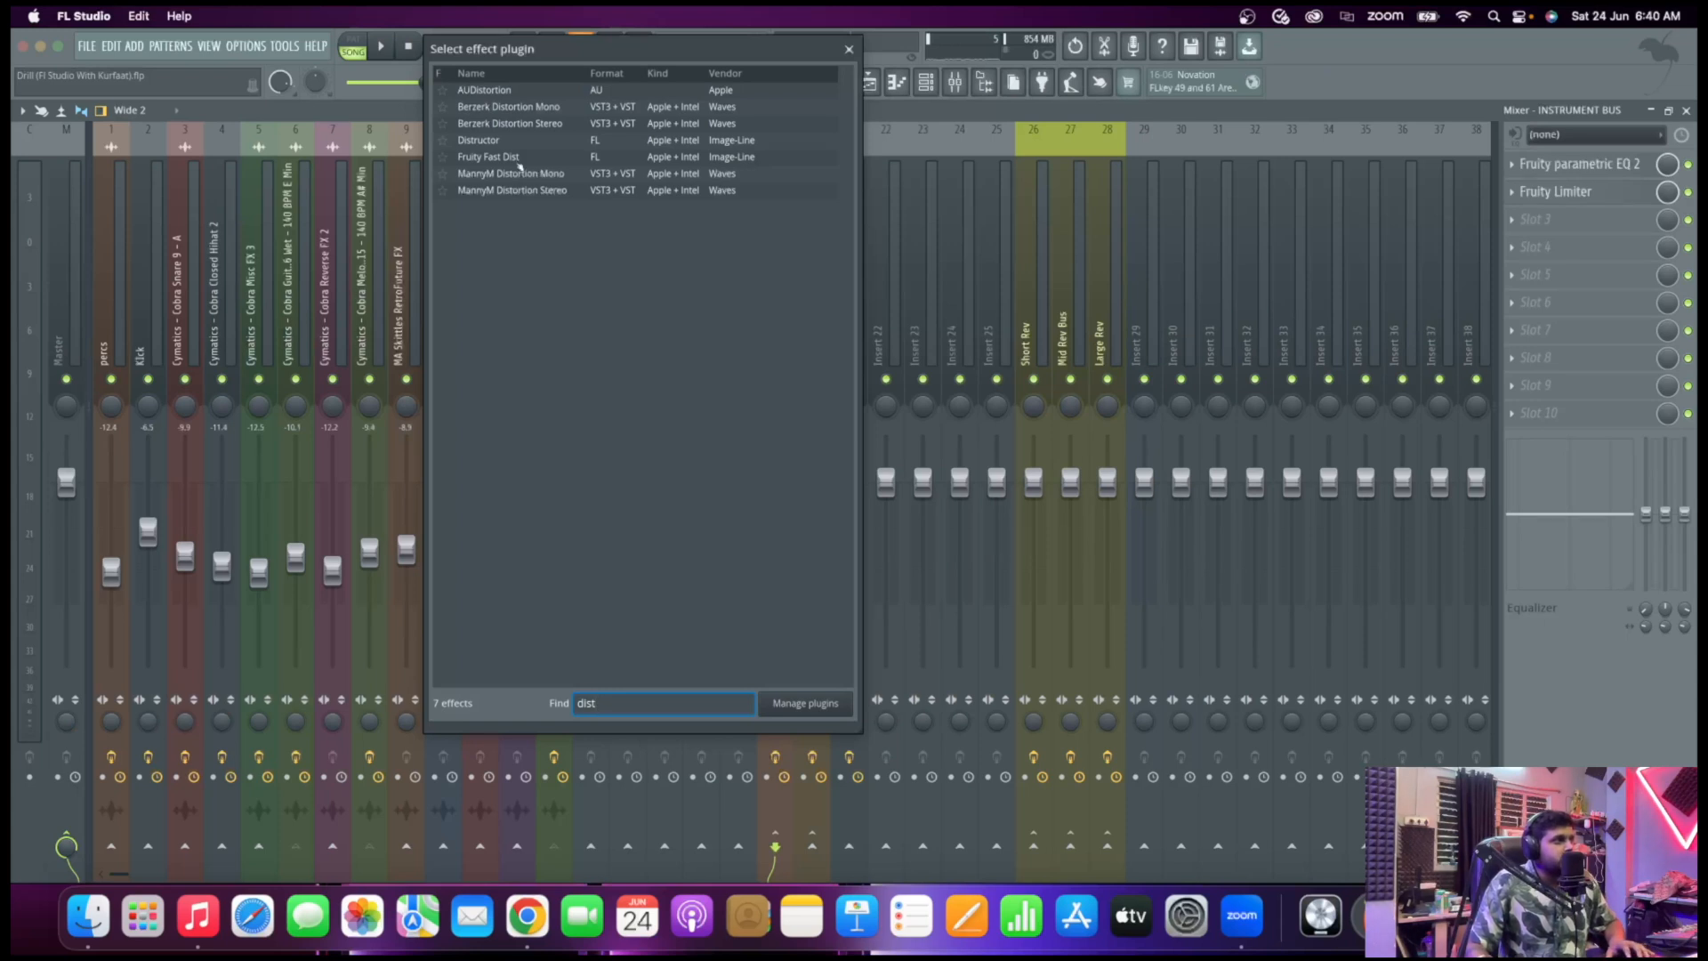
double_click(499, 157)
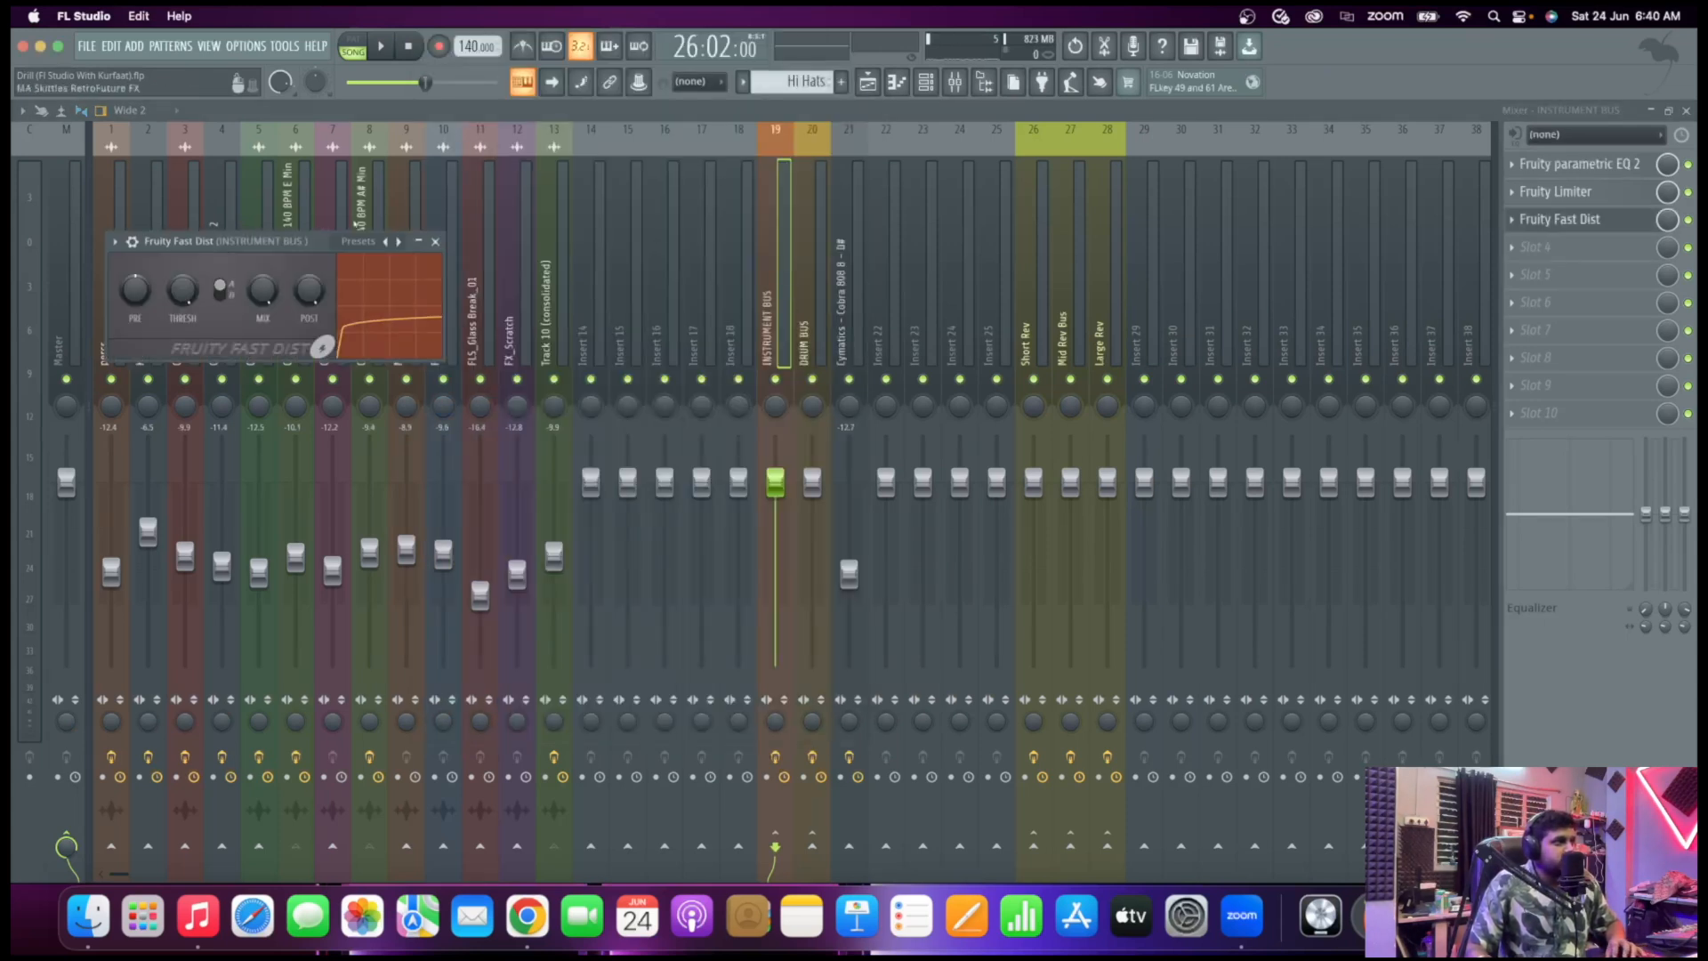
drag(296, 241, 557, 249)
Lower the post gain of Fruity Fast Dist on INSTRUMENT BUS, audition the beat, and close the plugin window
key(space)
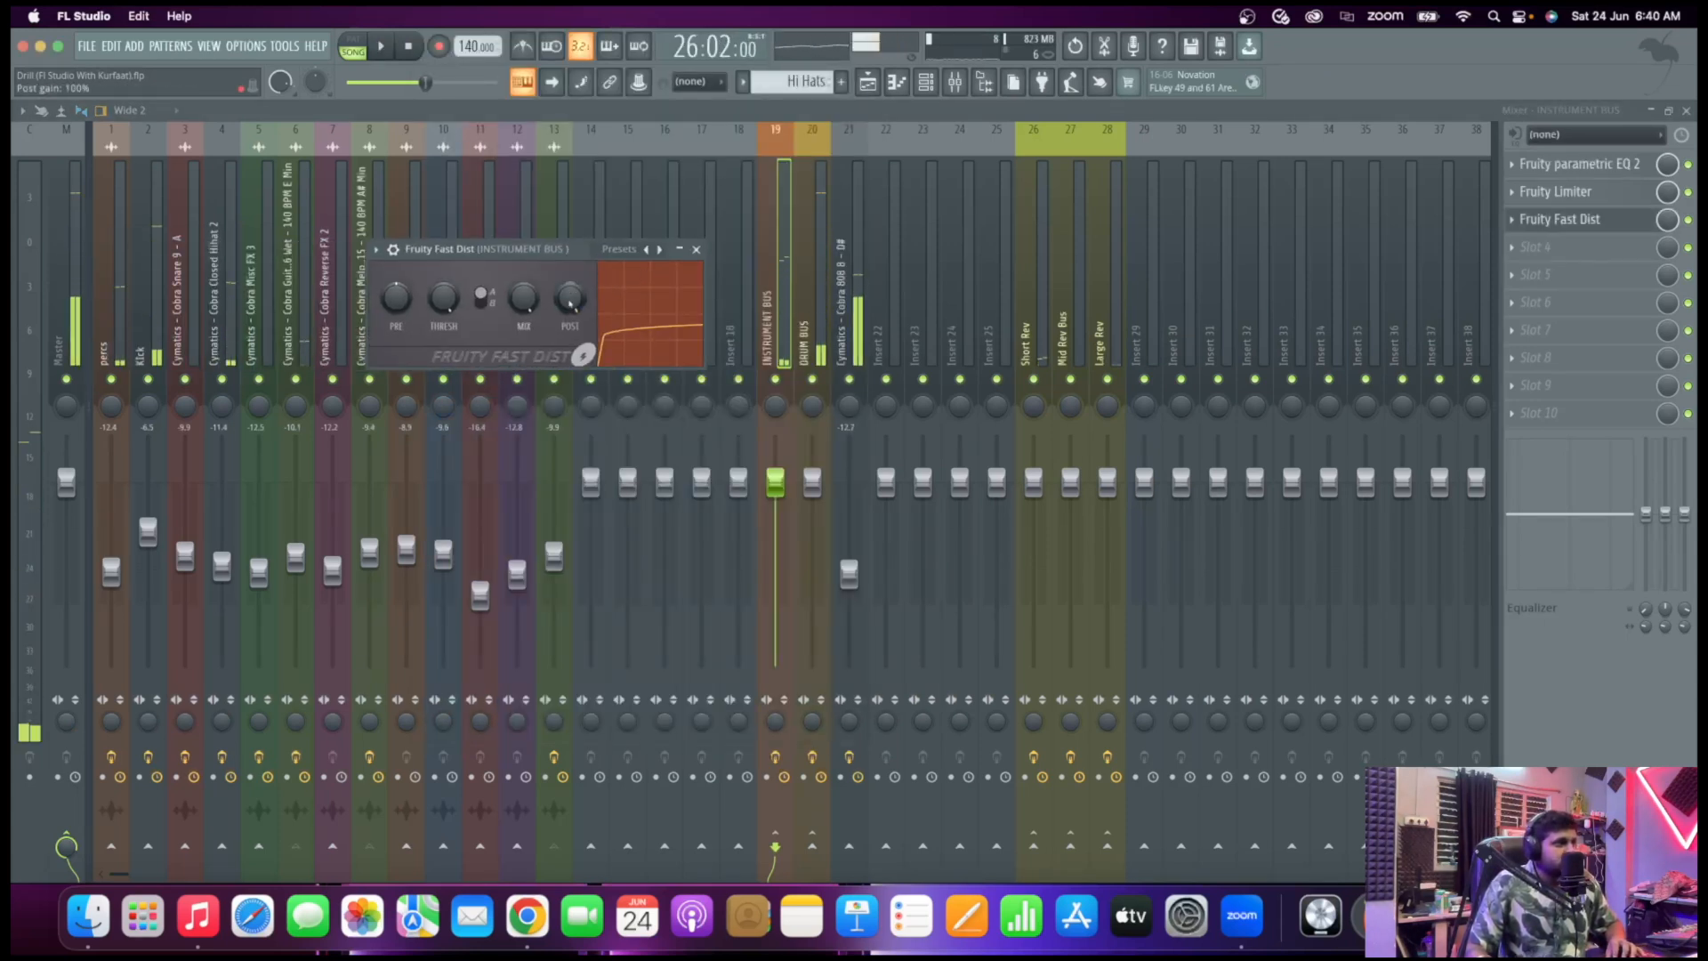
key(space)
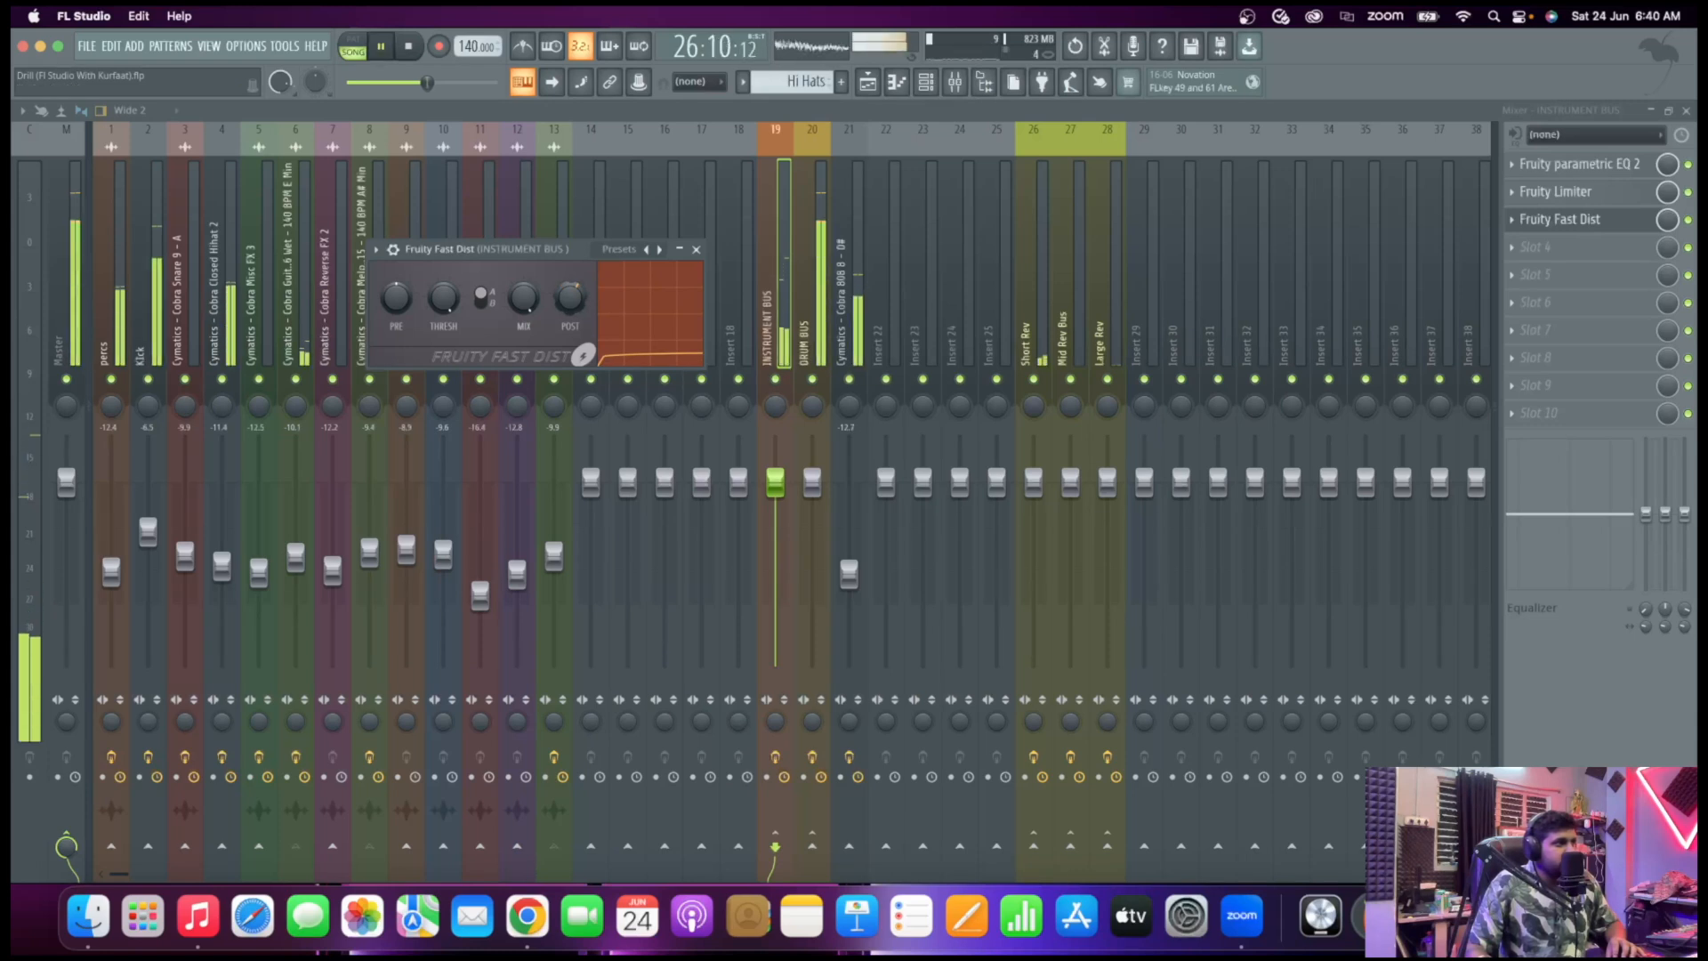
key(space)
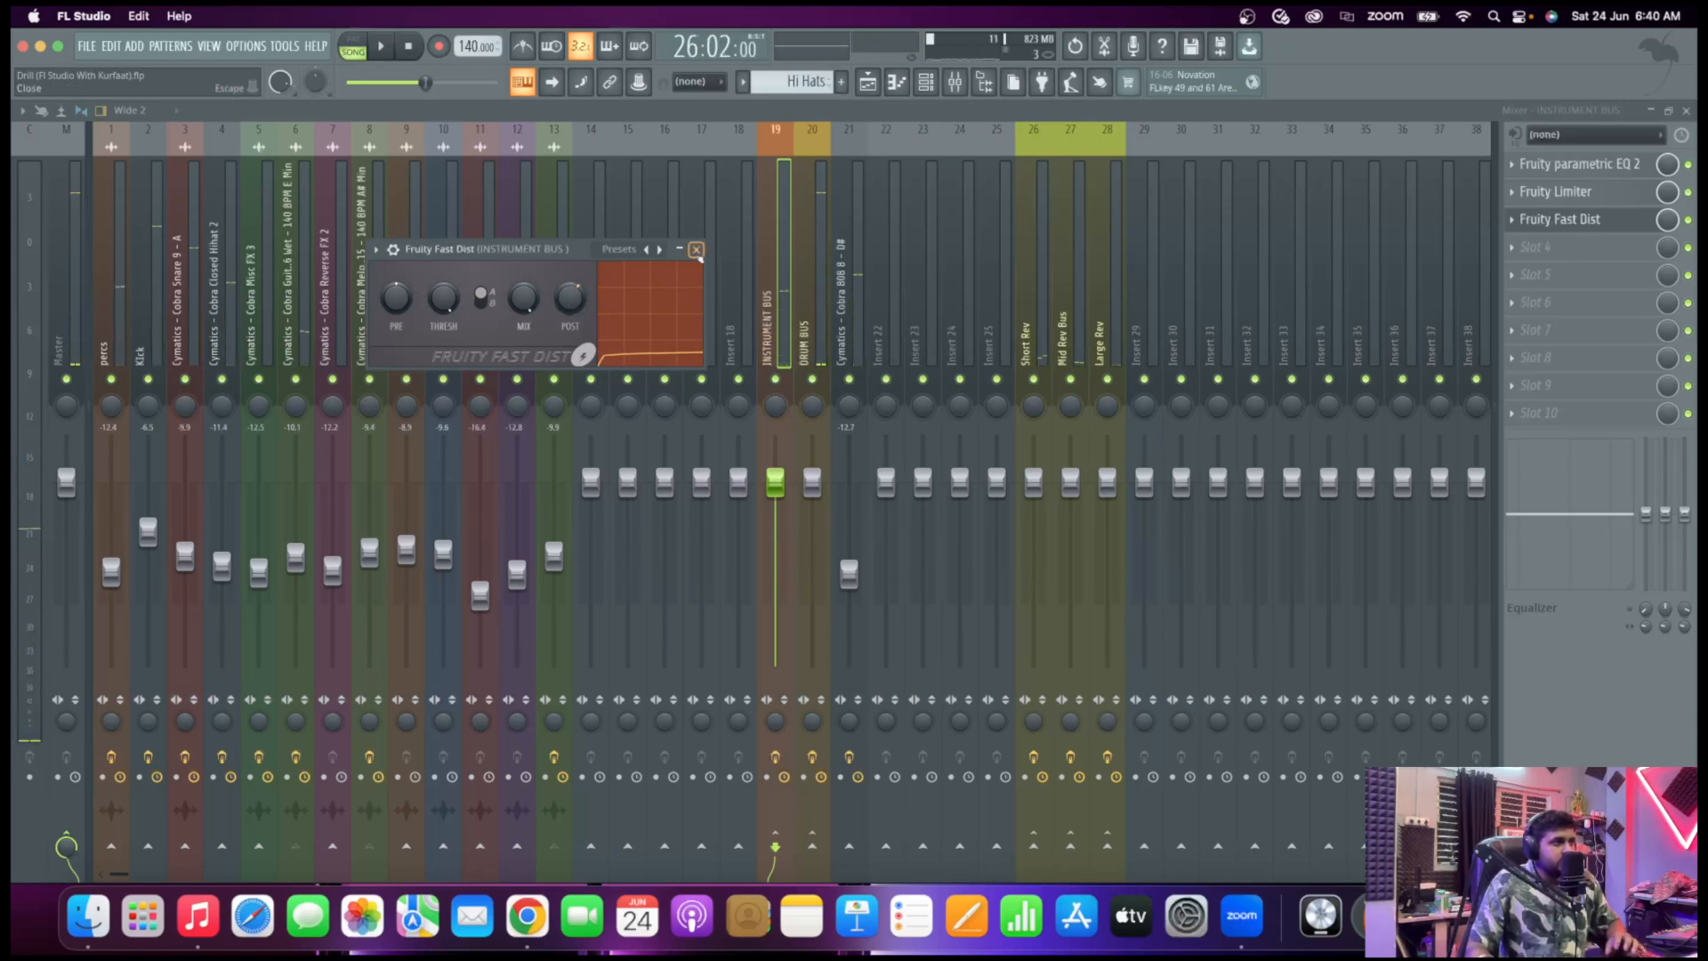
click(697, 249)
Play the full beat, check Fruity Blood Overdrive on DRUM BUS, and select the Master track
click(803, 291)
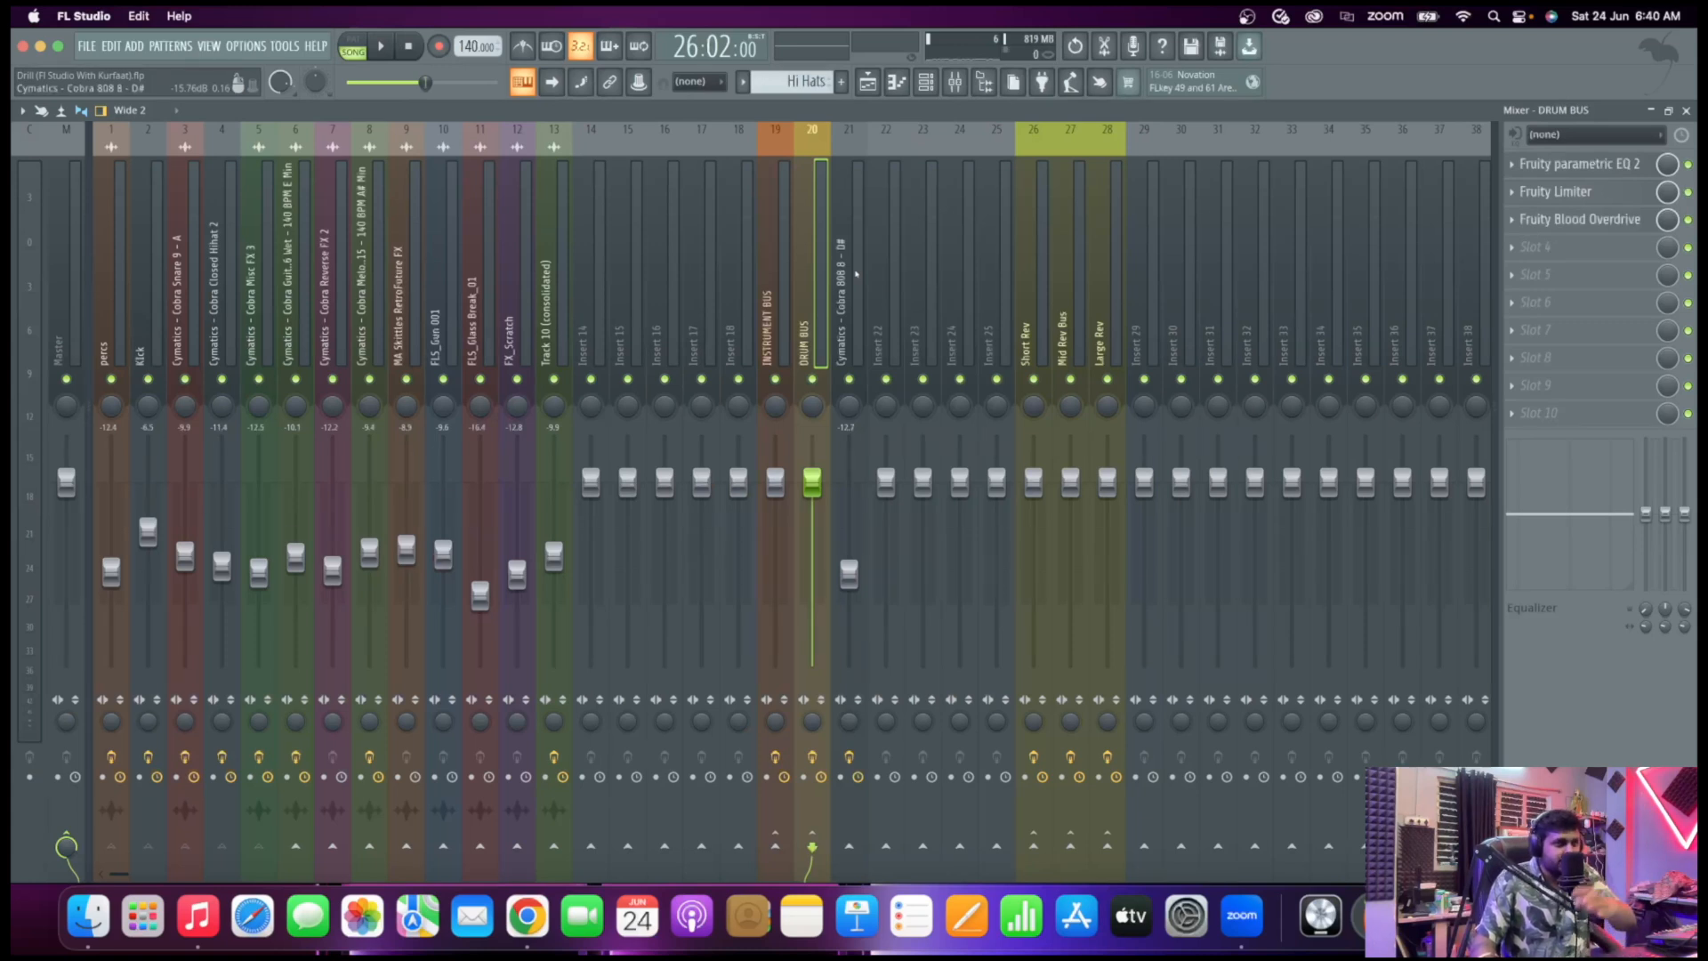
key(space)
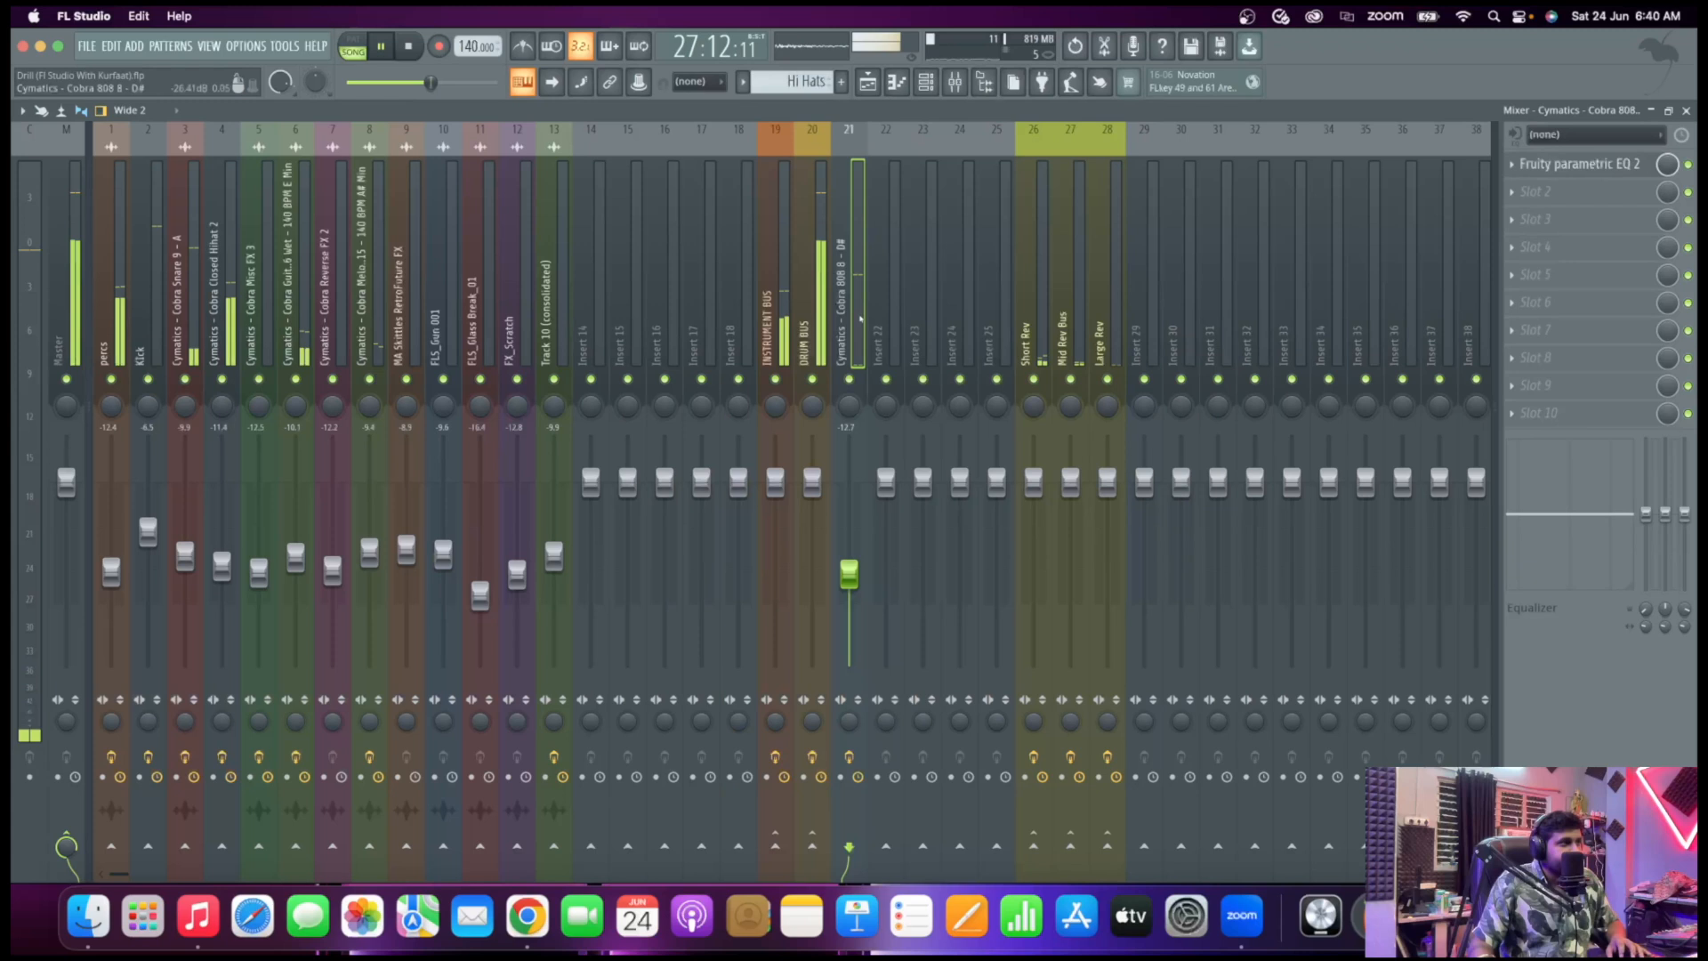
click(1579, 220)
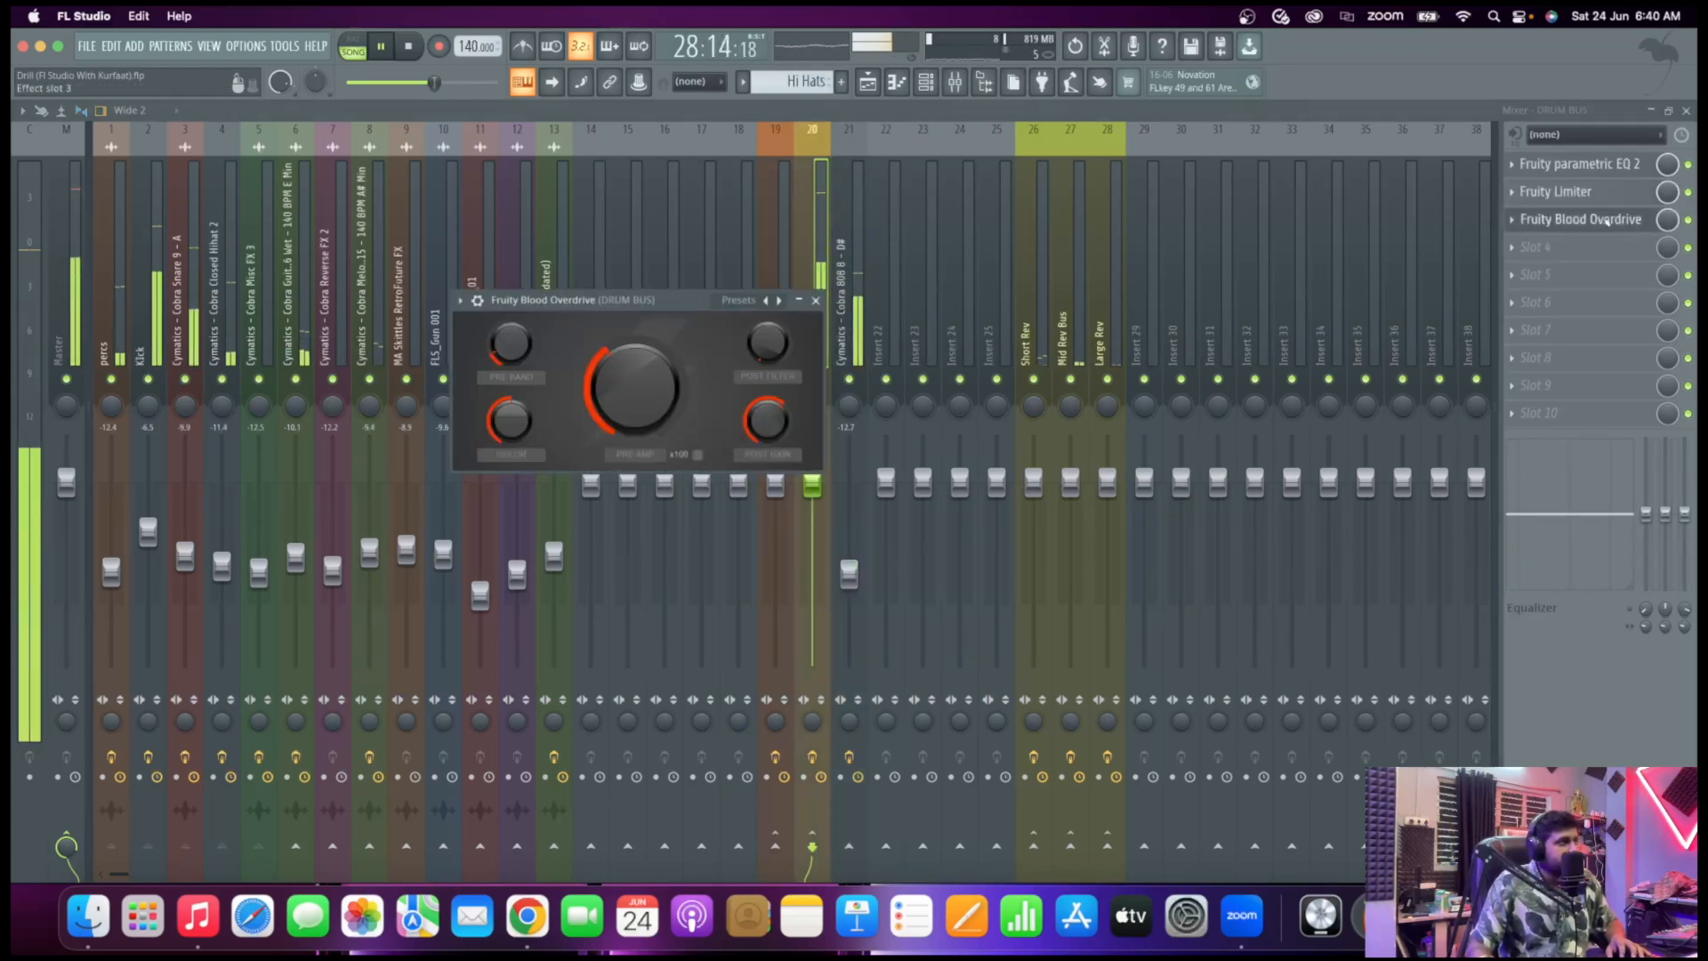
click(814, 299)
click(65, 267)
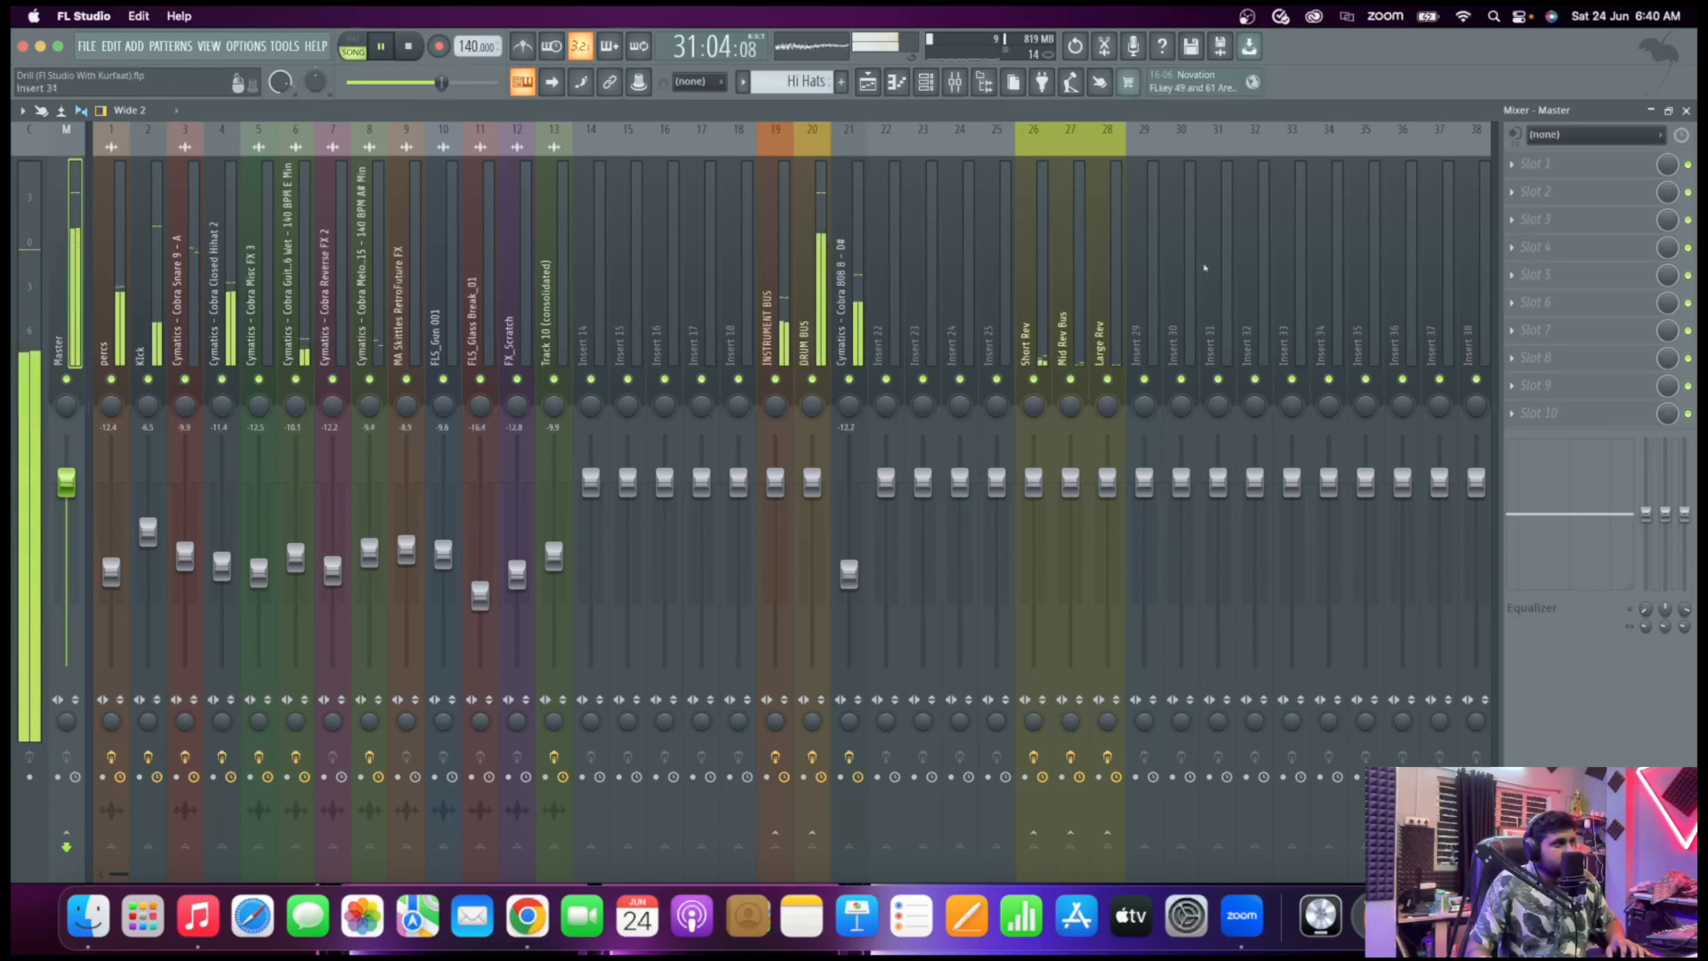
Audition the beat while checking Fruity Blood Overdrive on DRUM BUS and Fruity Fast Dist on INSTRUMENT BUS, closing each plugin window
key(space)
click(818, 318)
click(1552, 219)
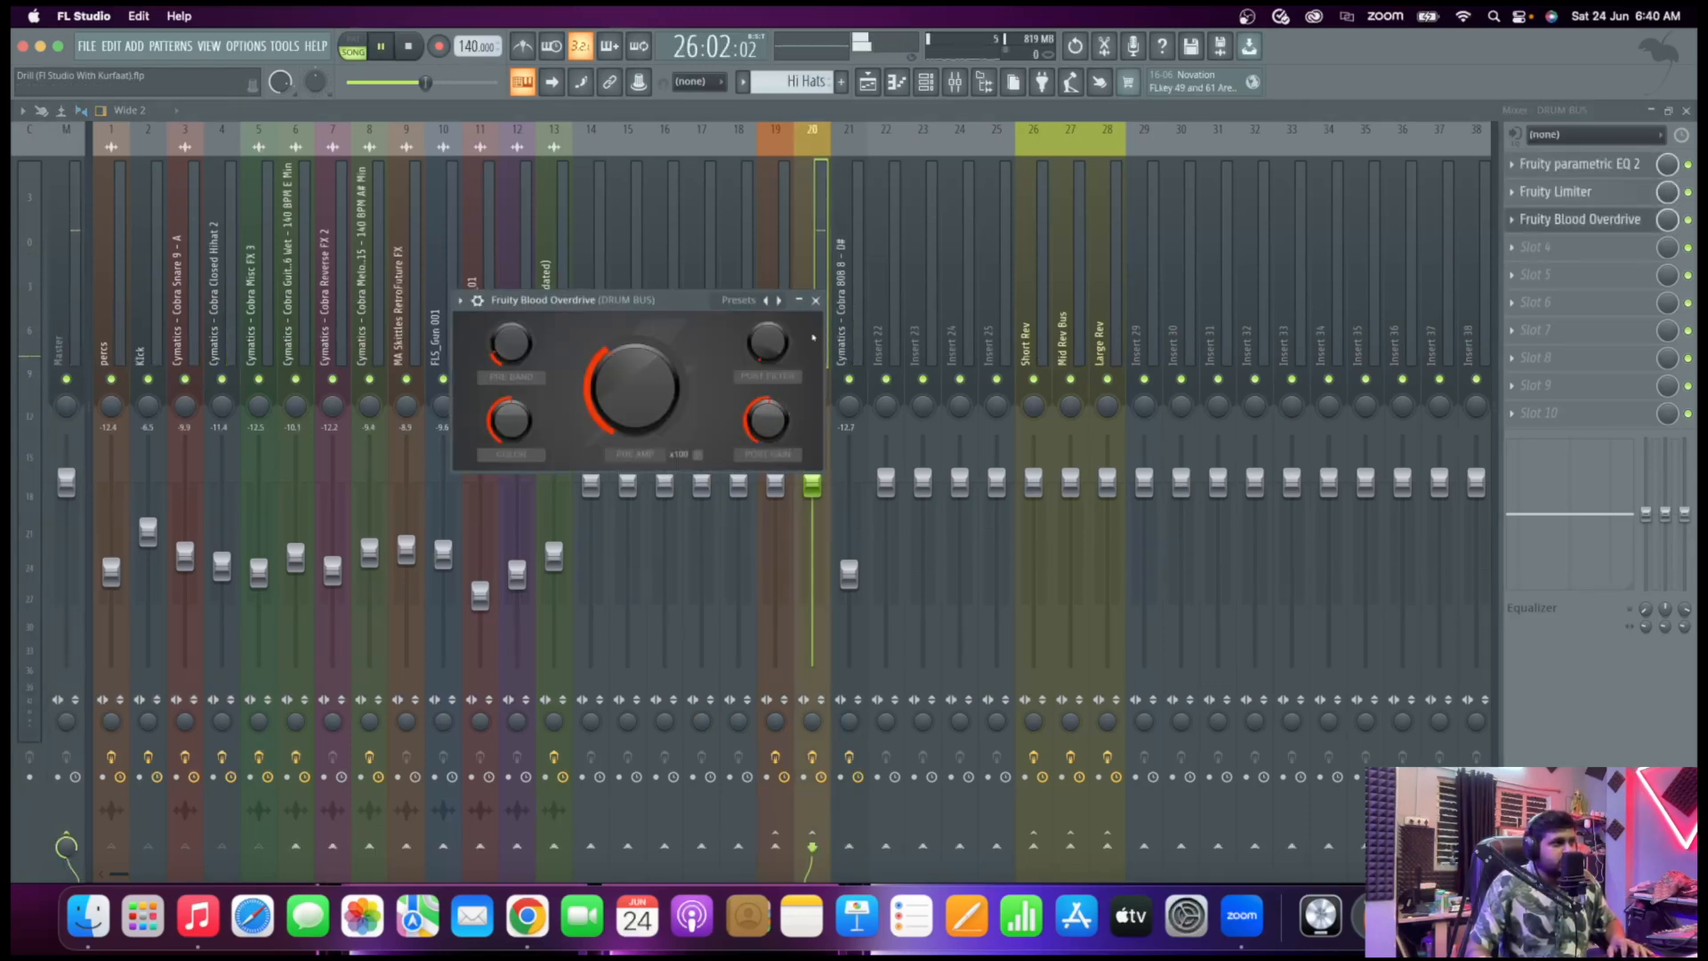
click(815, 300)
key(space)
click(775, 267)
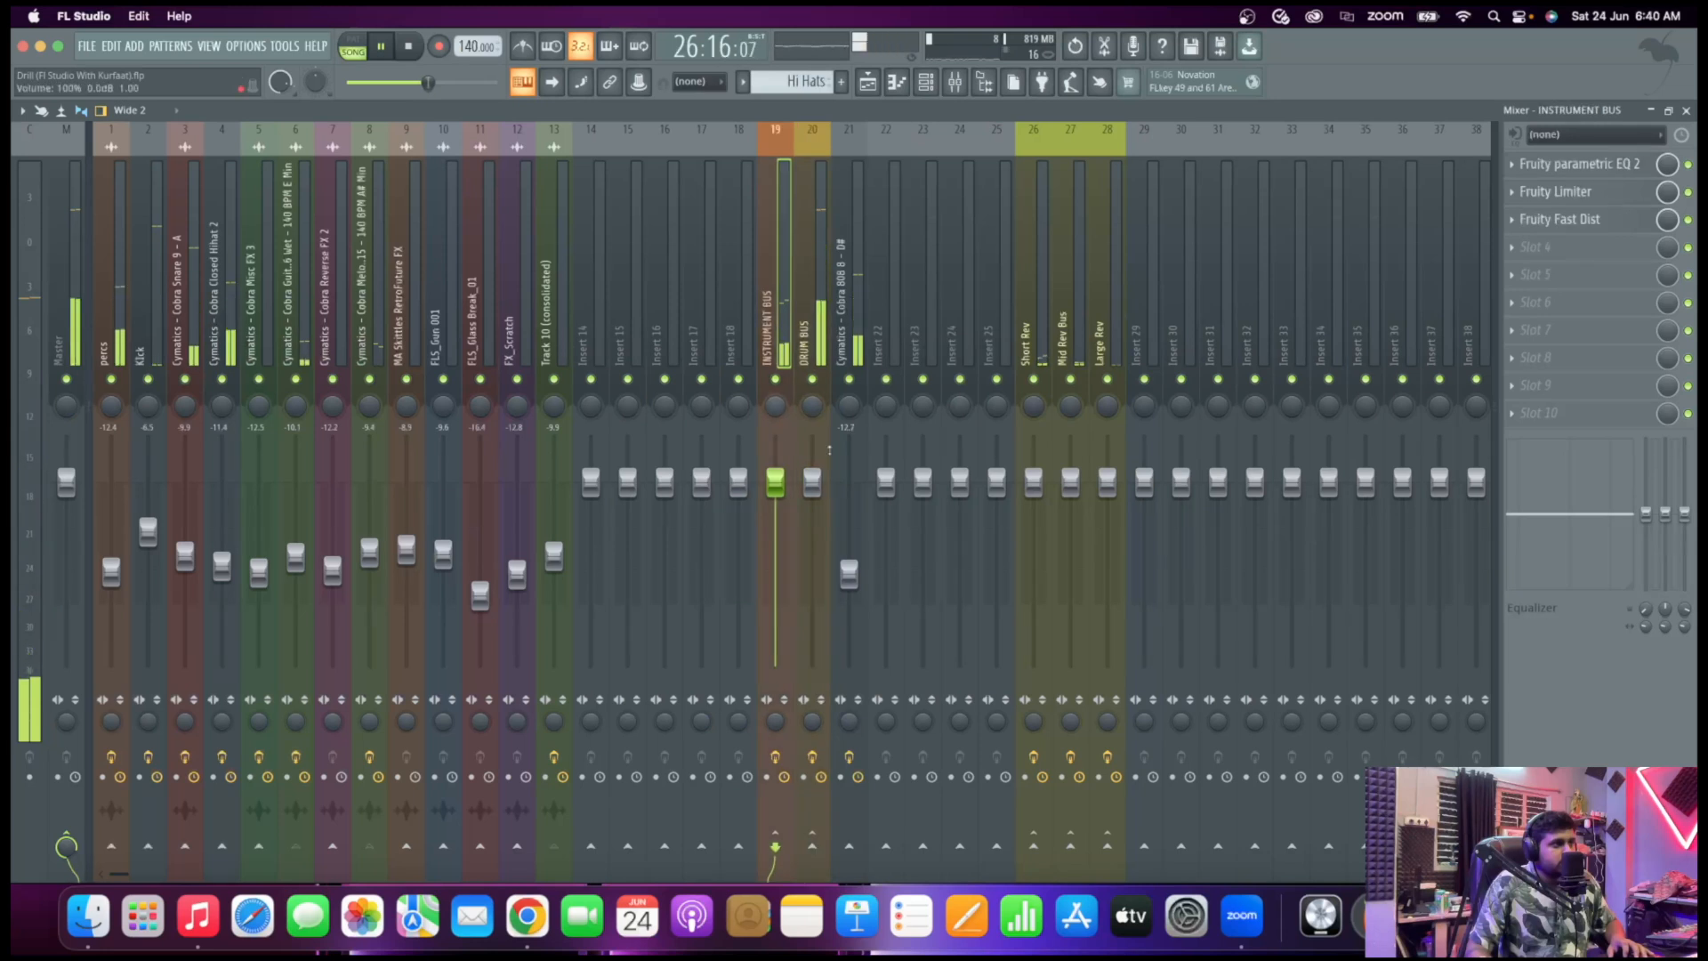
click(1589, 220)
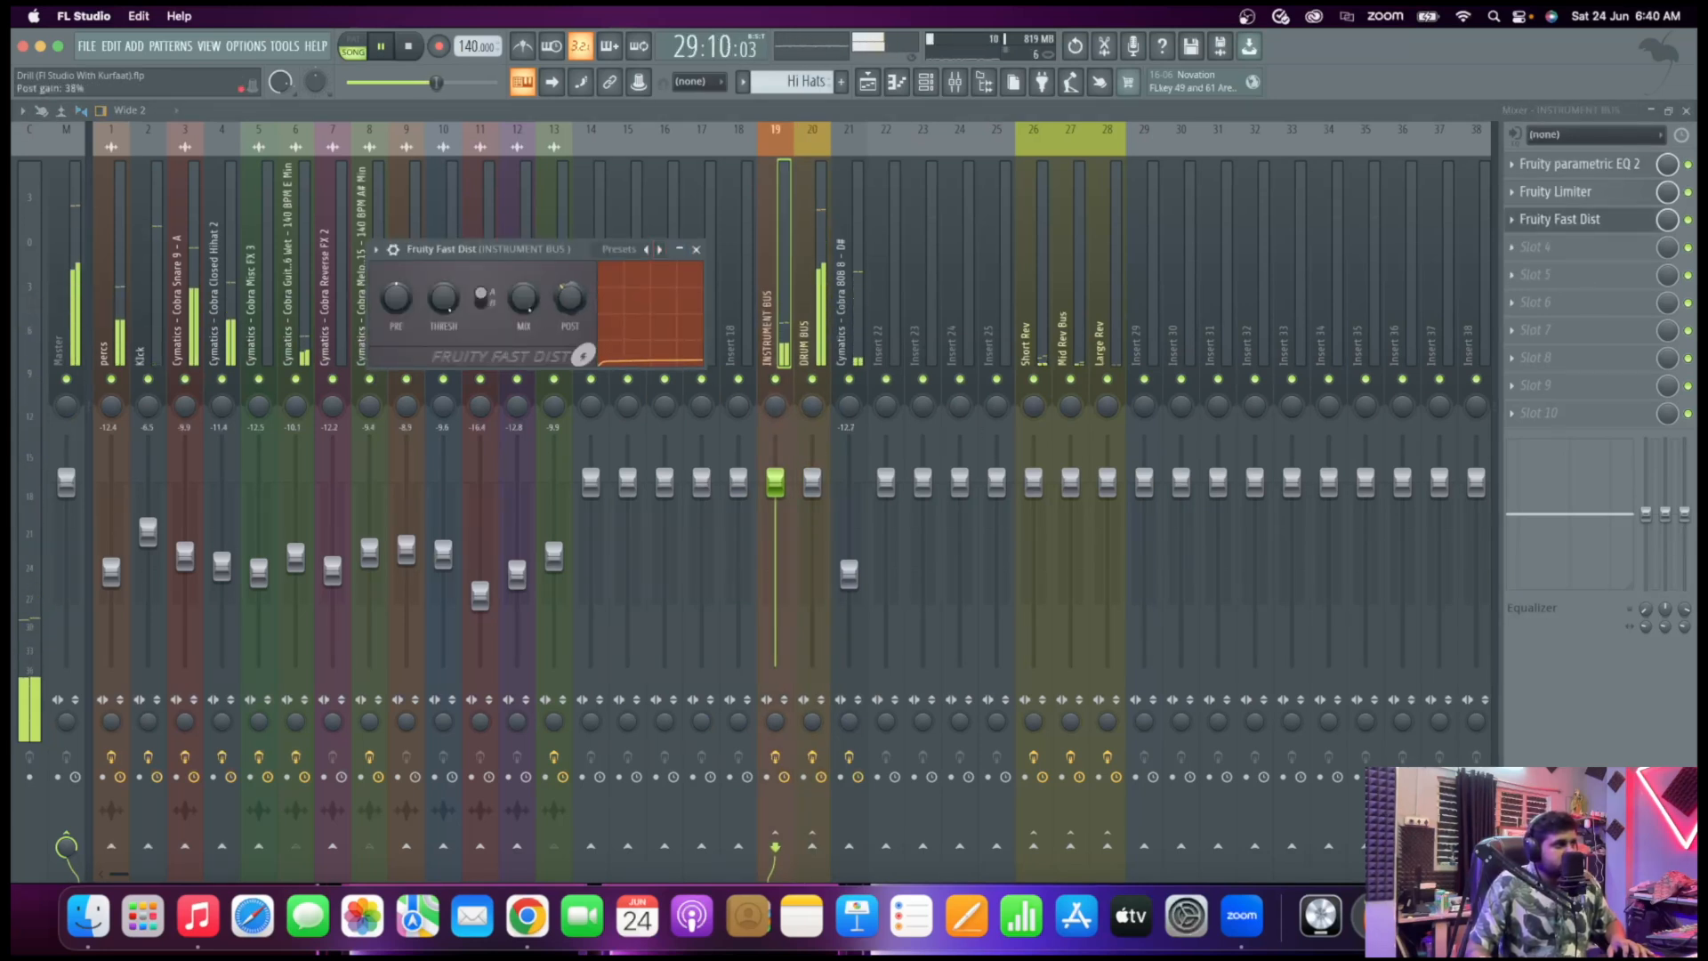
click(695, 250)
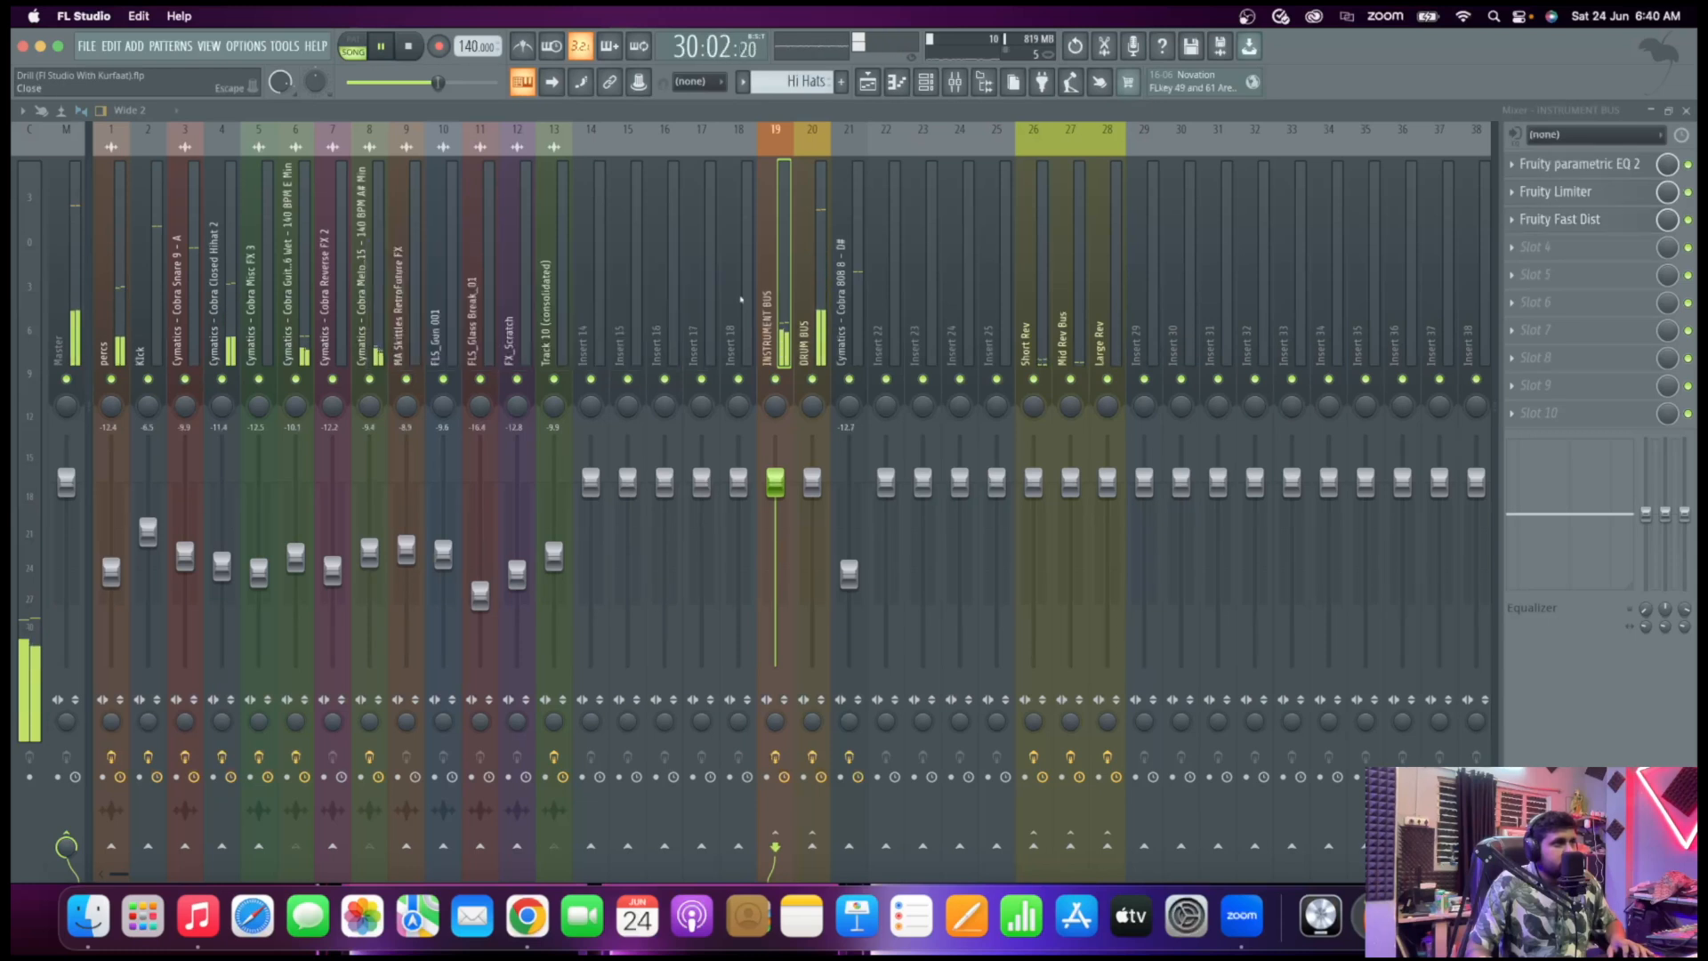
click(70, 341)
key(space)
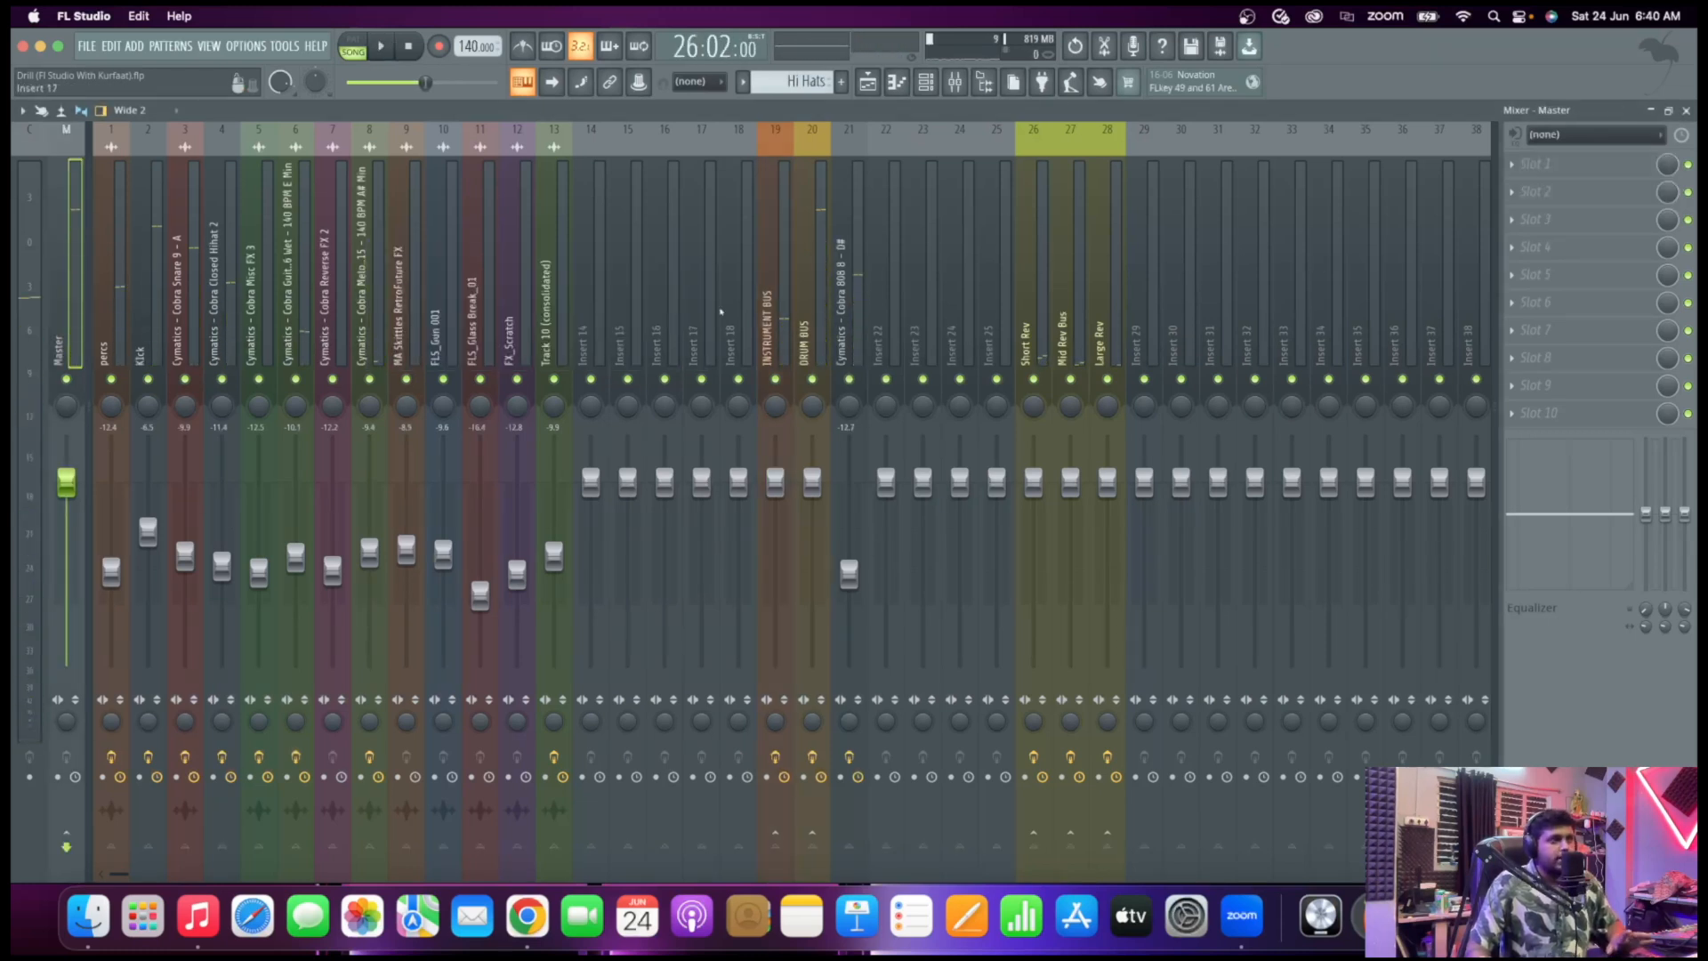
click(822, 307)
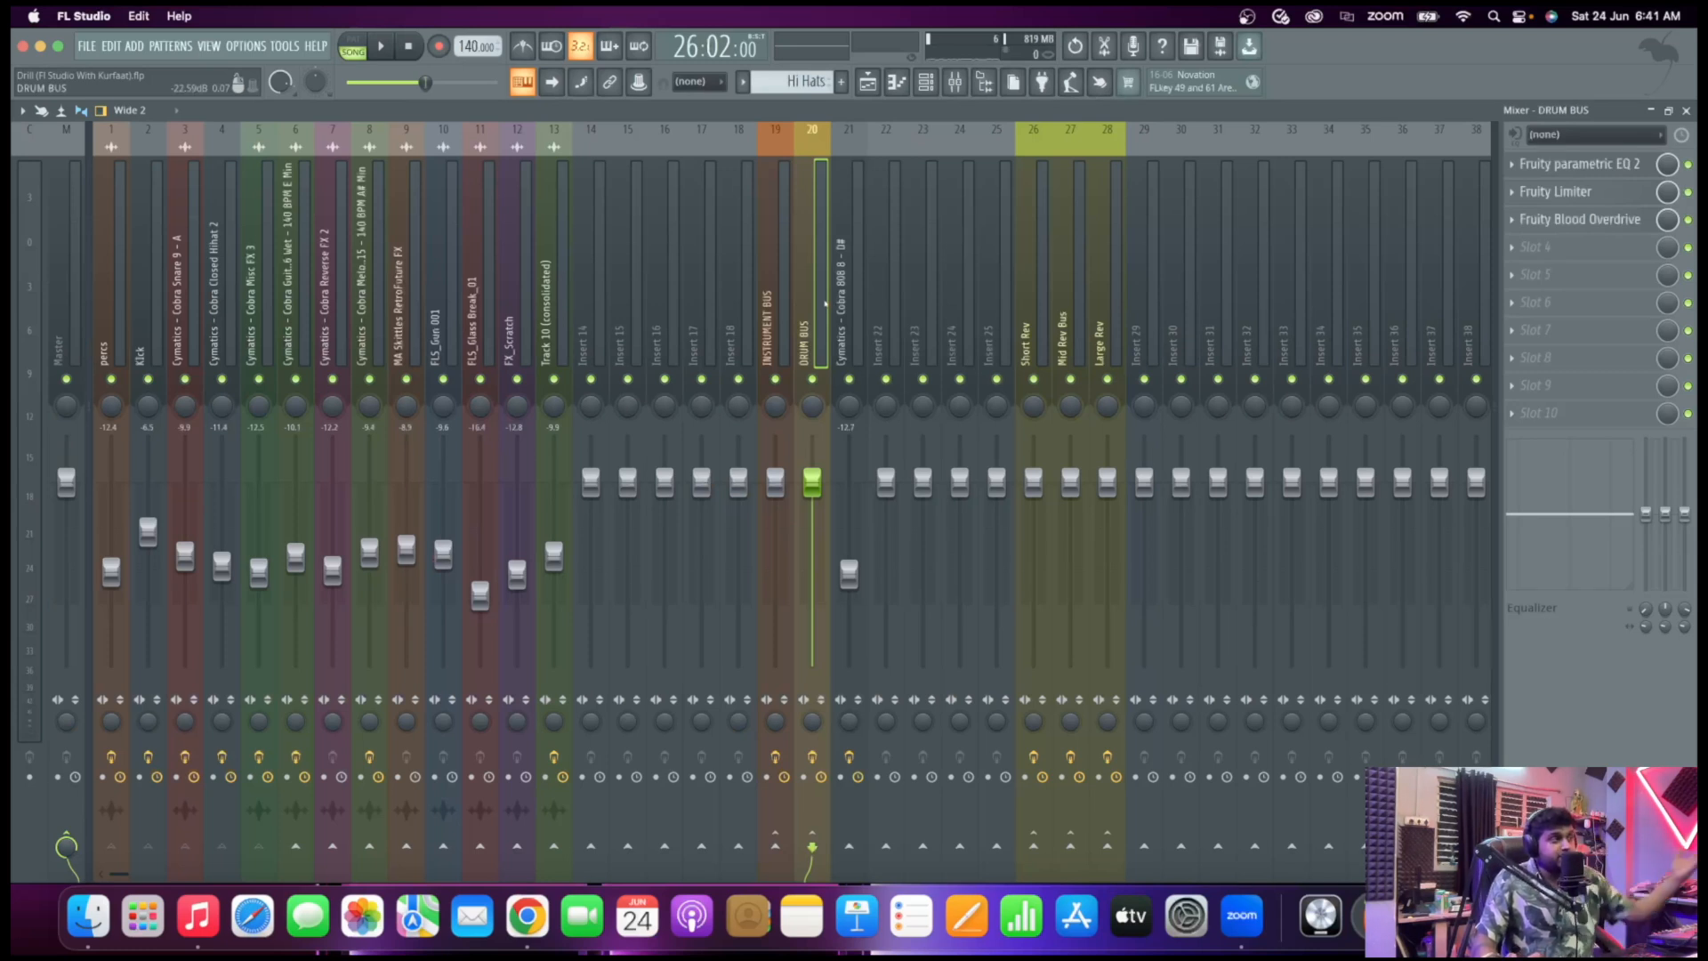
Add Fruity Parametric EQ 2 to the Master's first effect slot, load the 20Hz + 18kHz cut preset, and audition it
click(60, 341)
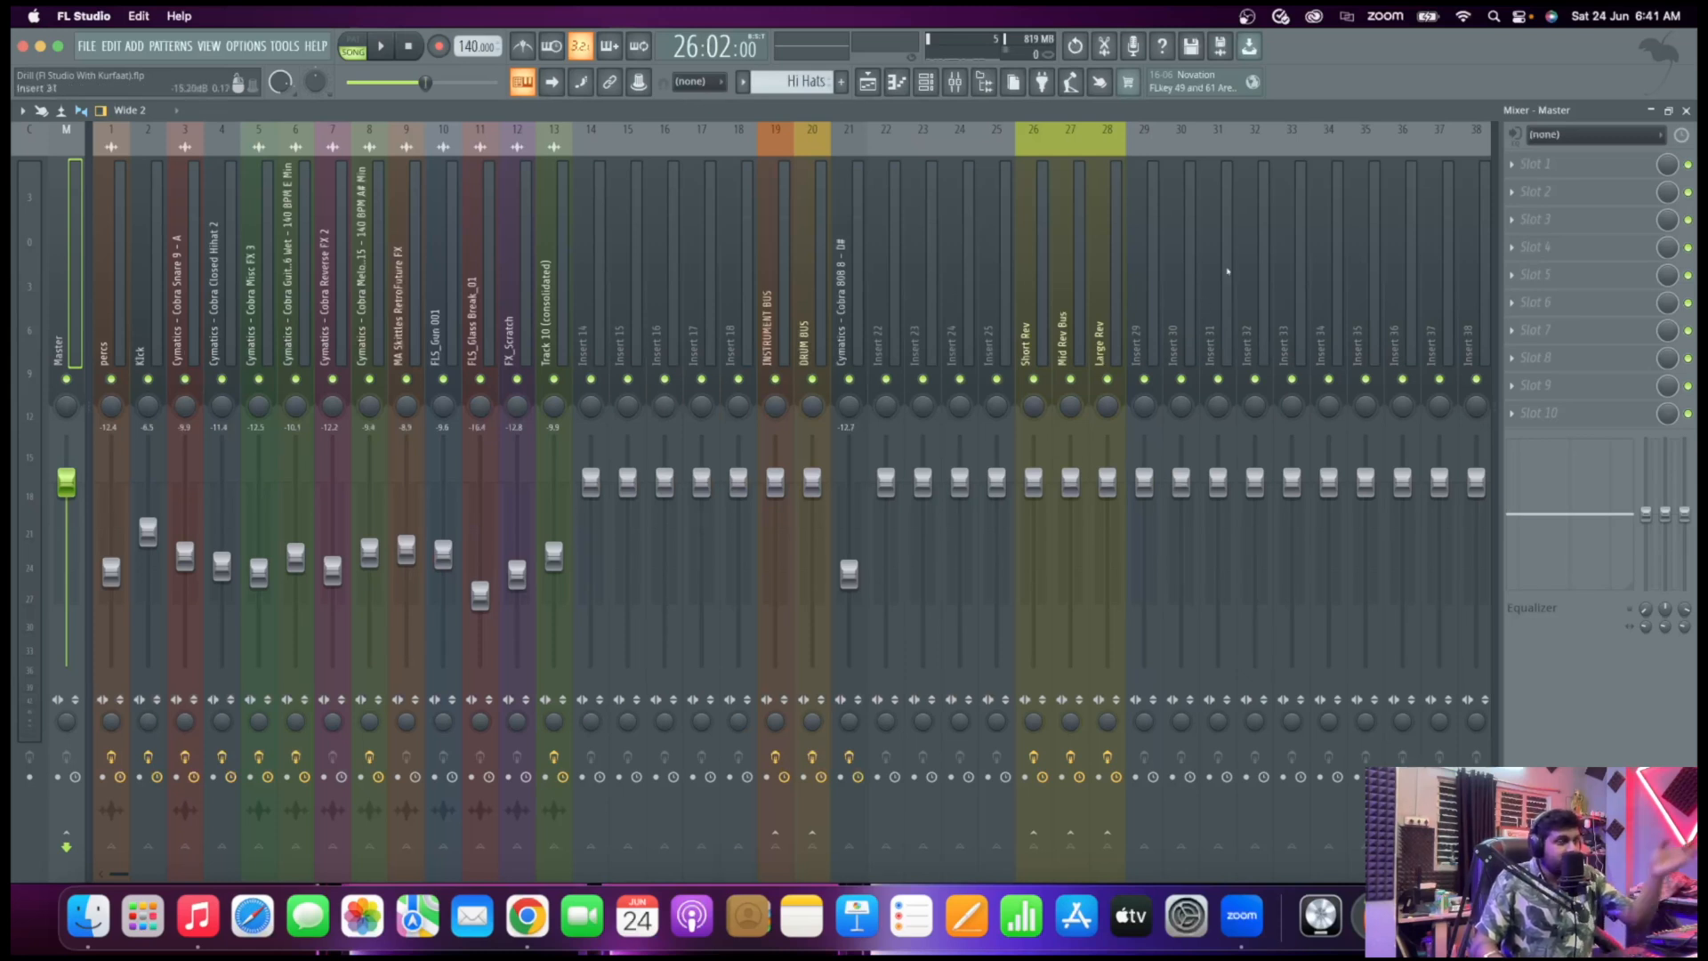
click(1543, 172)
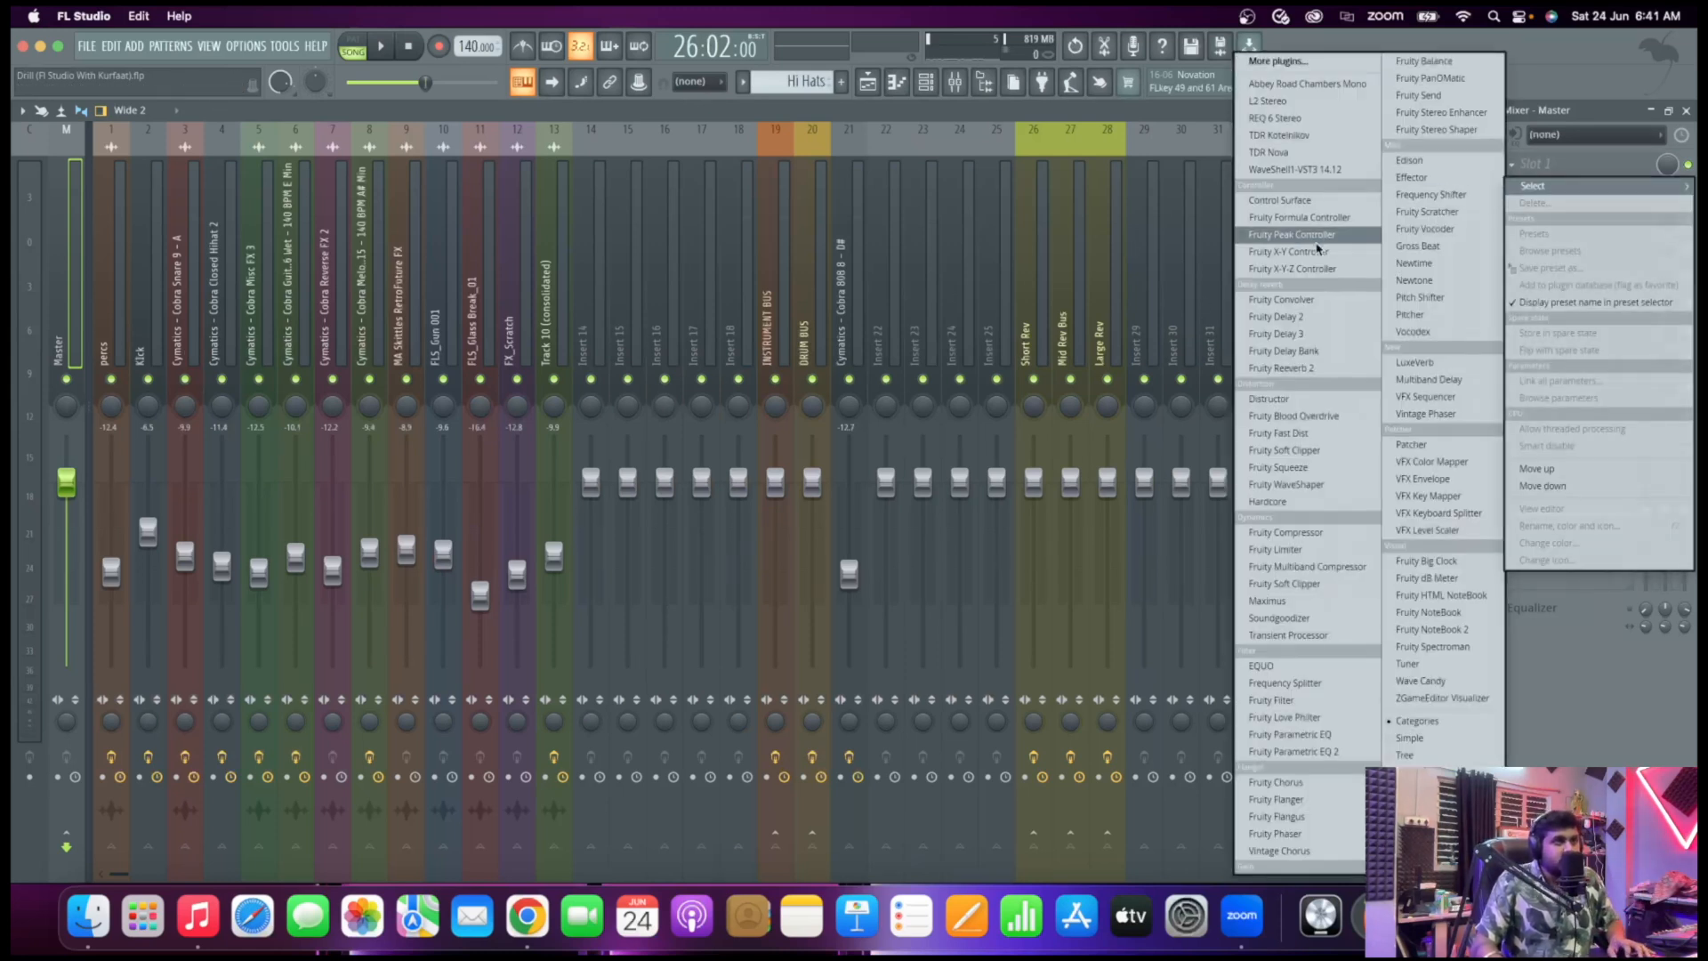
click(1308, 751)
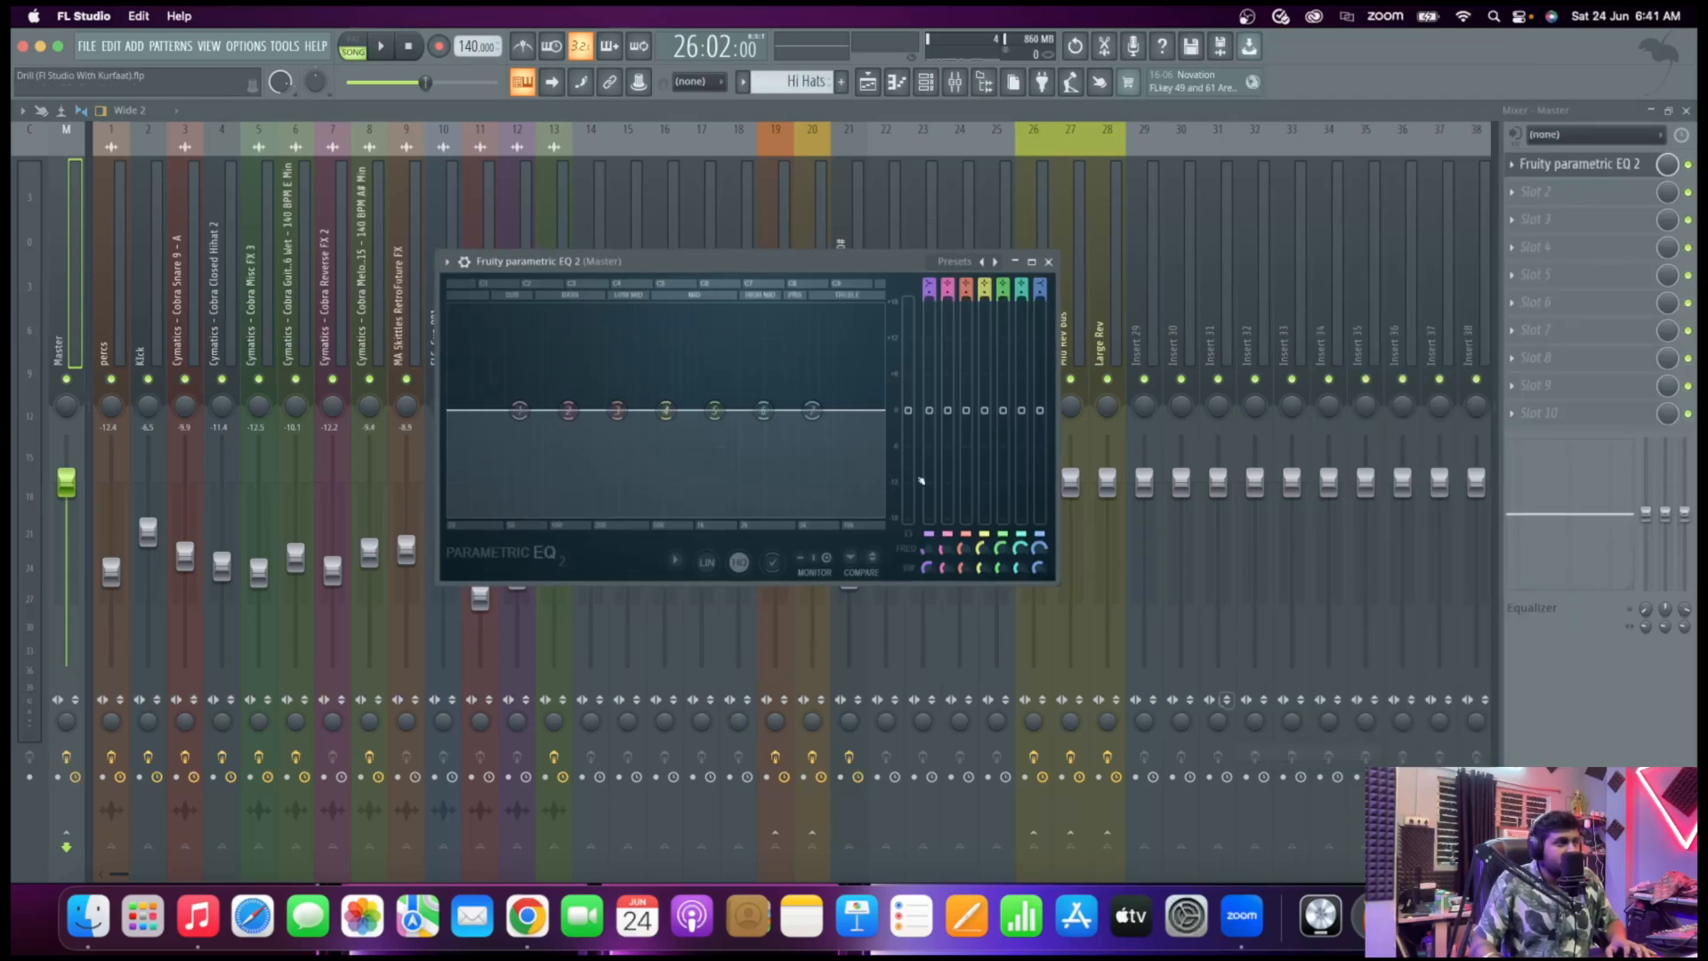
click(995, 262)
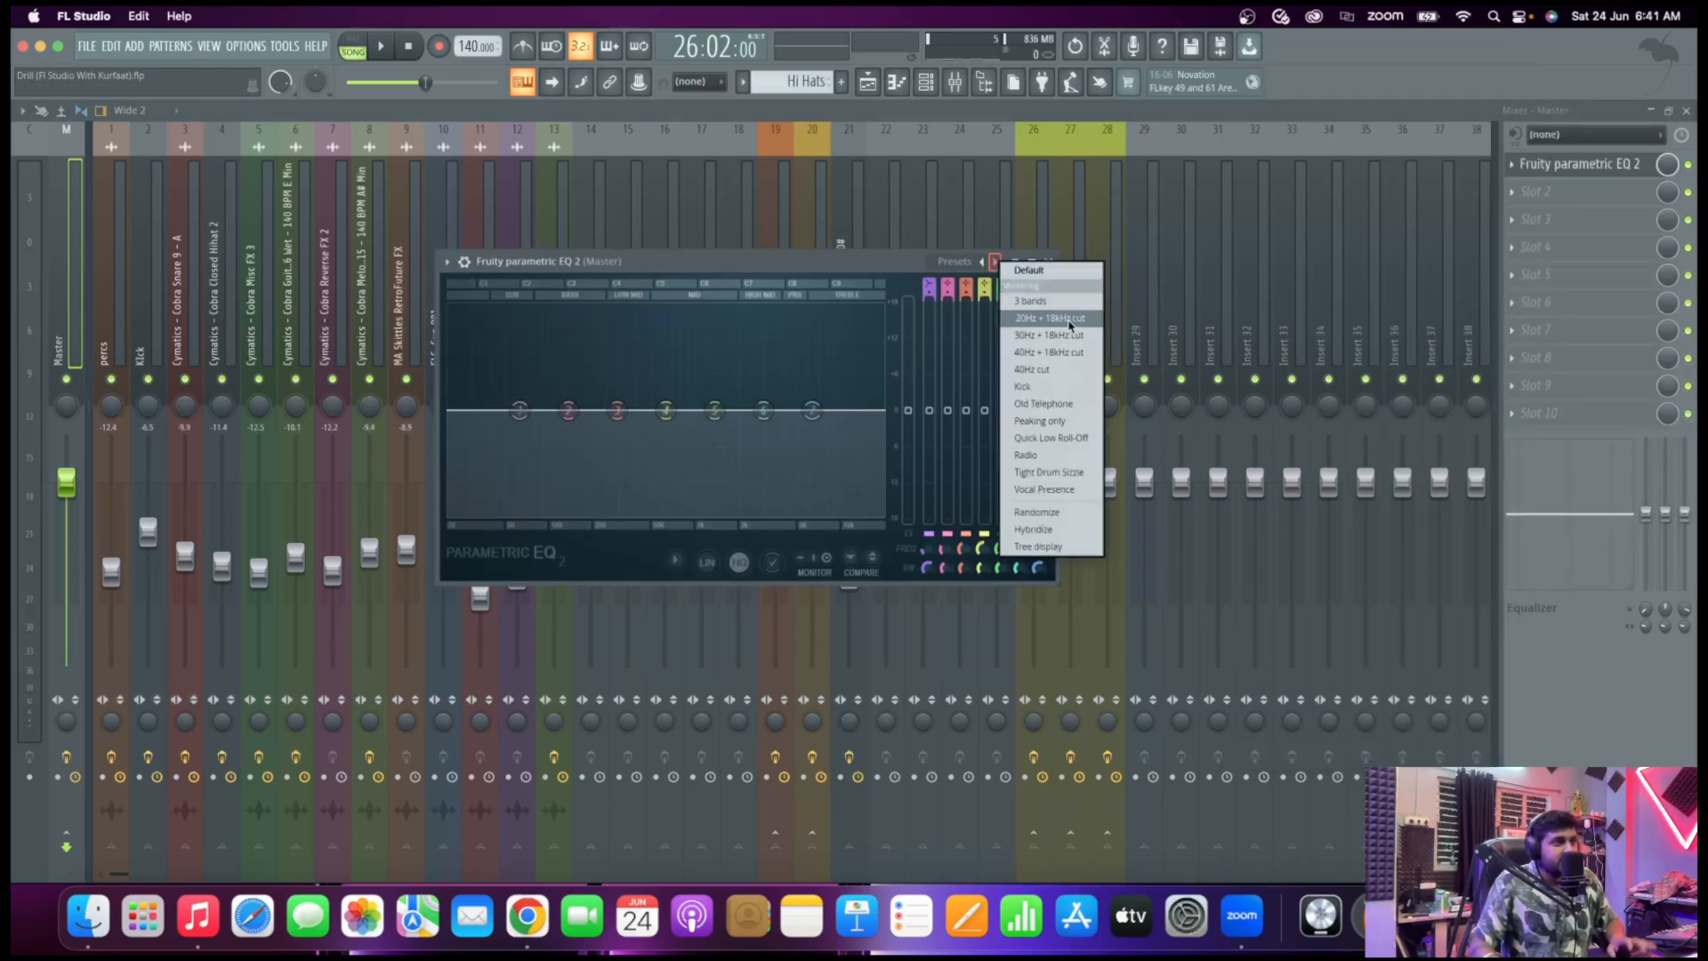
click(1070, 320)
key(space)
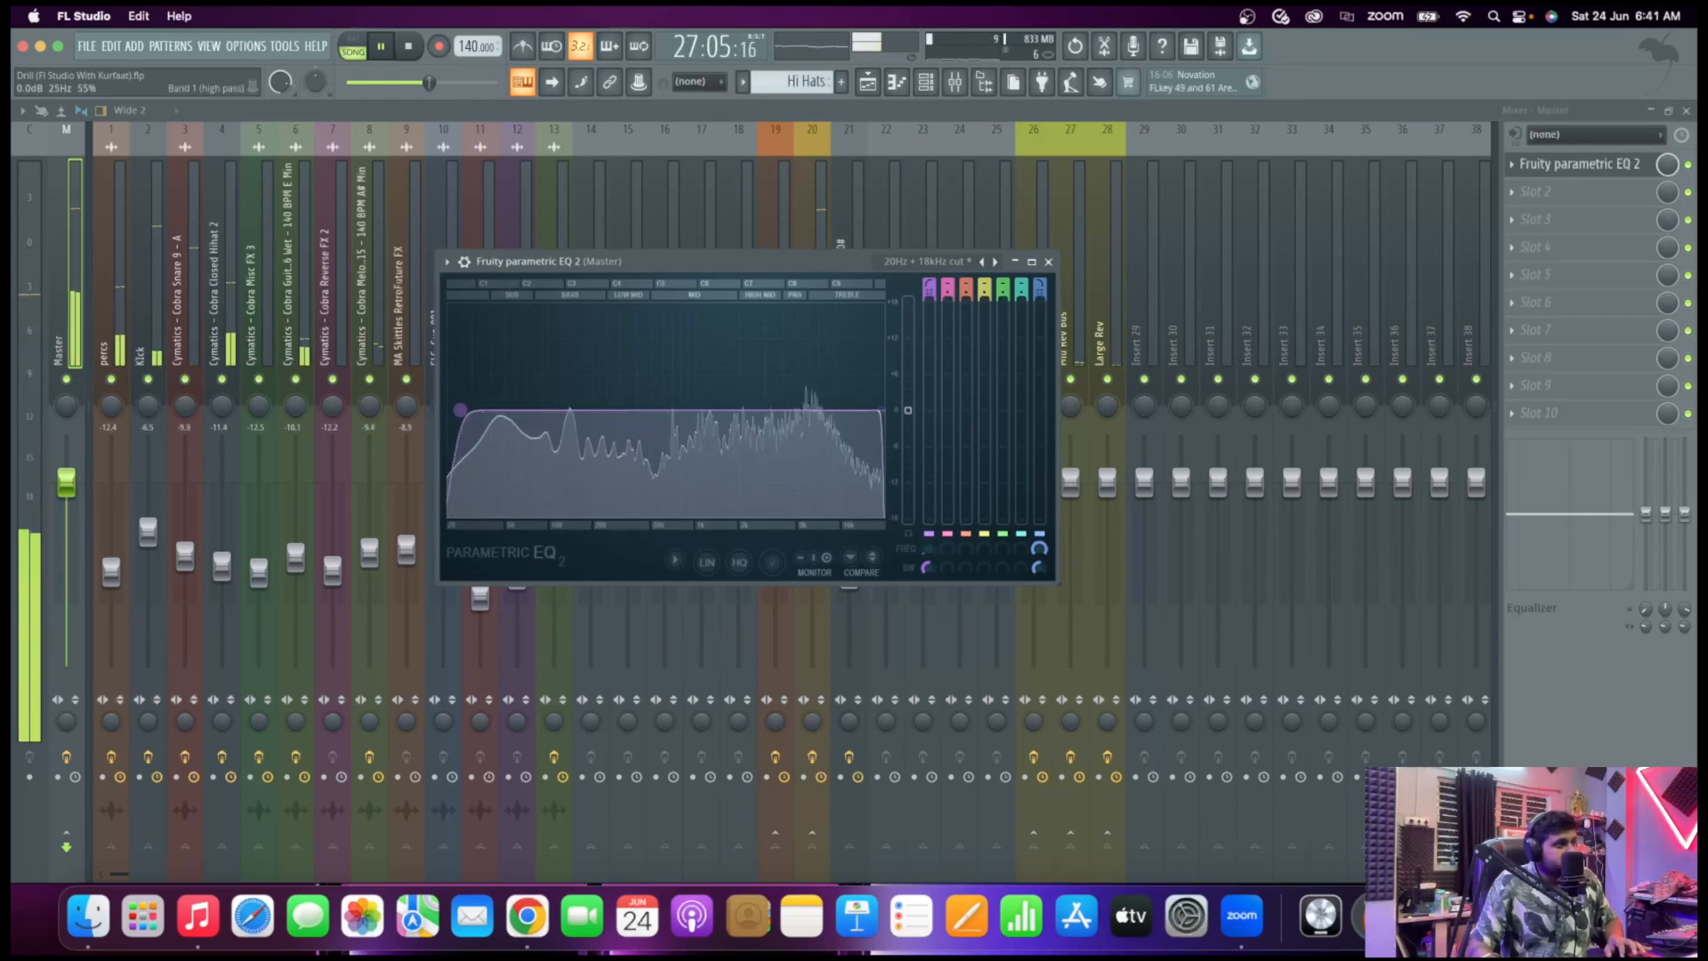
key(space)
click(1046, 262)
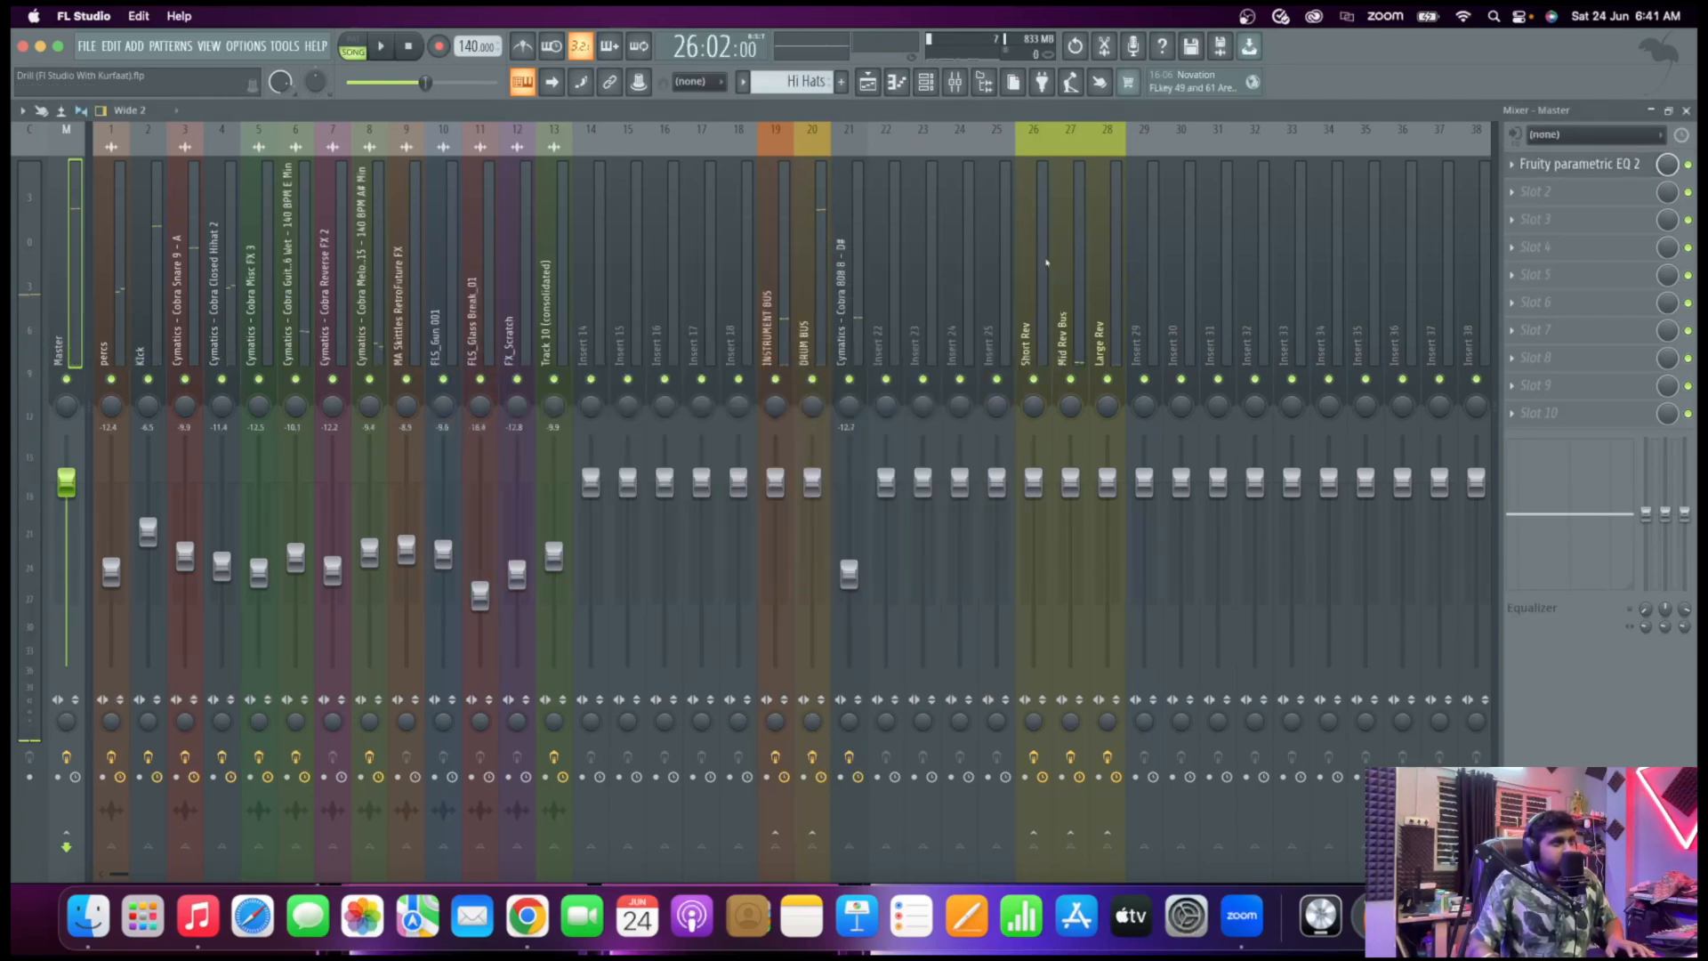
Find Maximus with the search text "maxi", load it in the Master's second effect slot, and move its window clear of the tracks
click(1530, 192)
click(1330, 65)
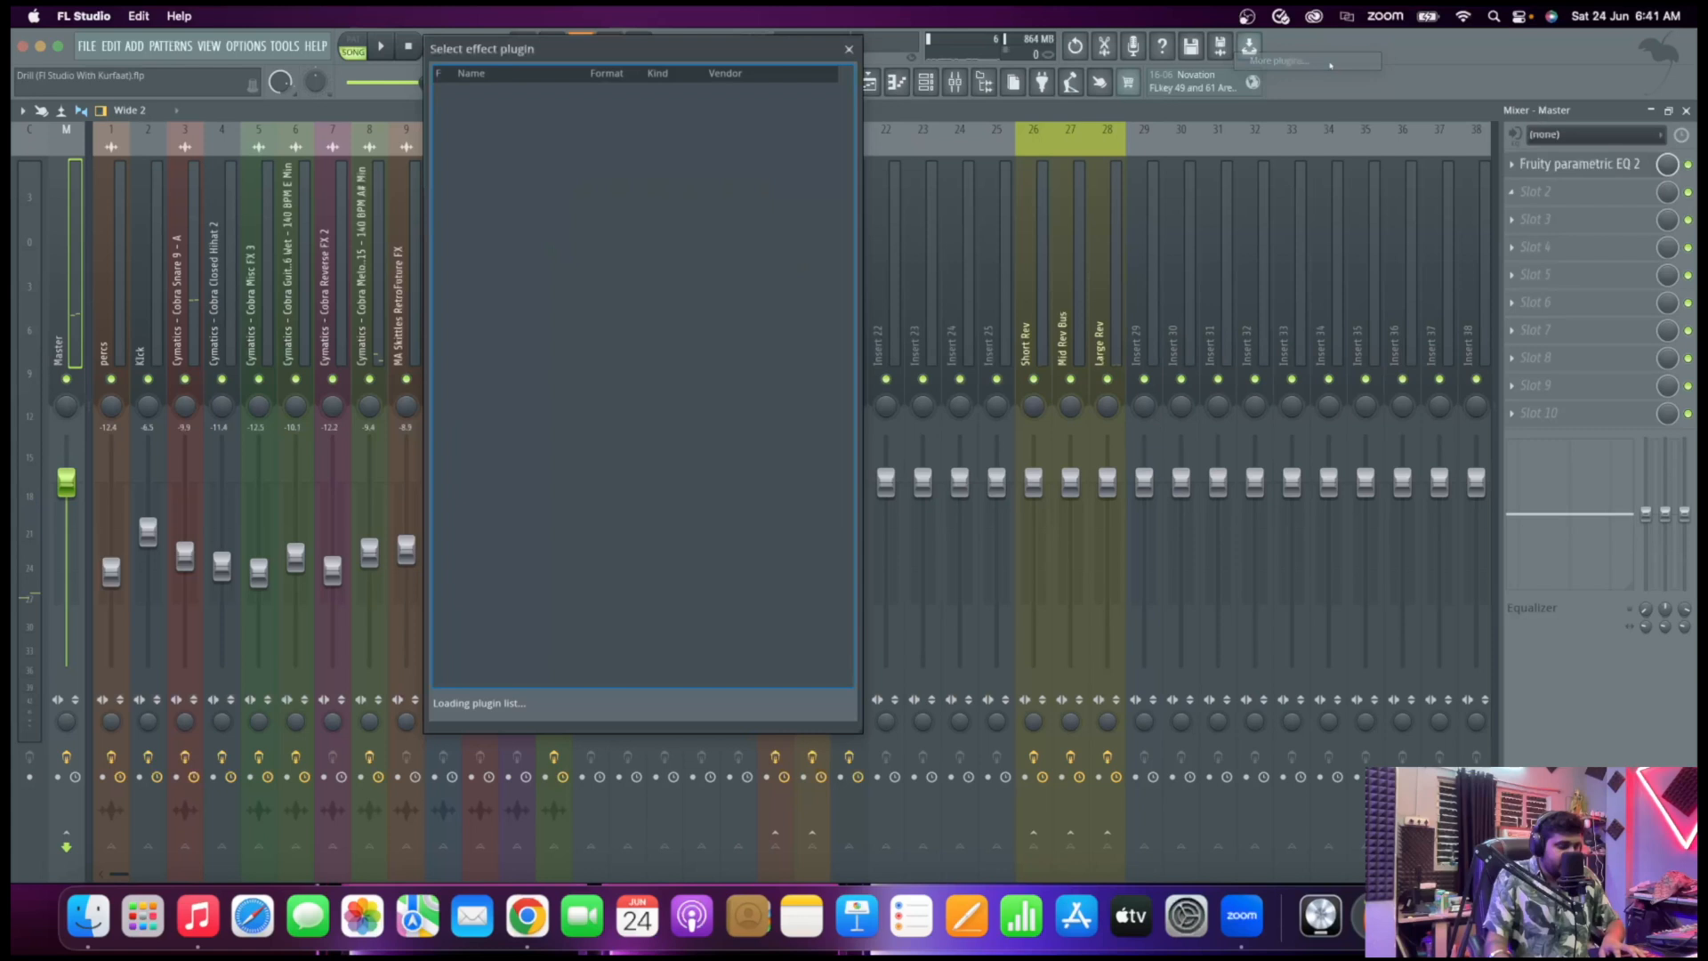
text(maxi)
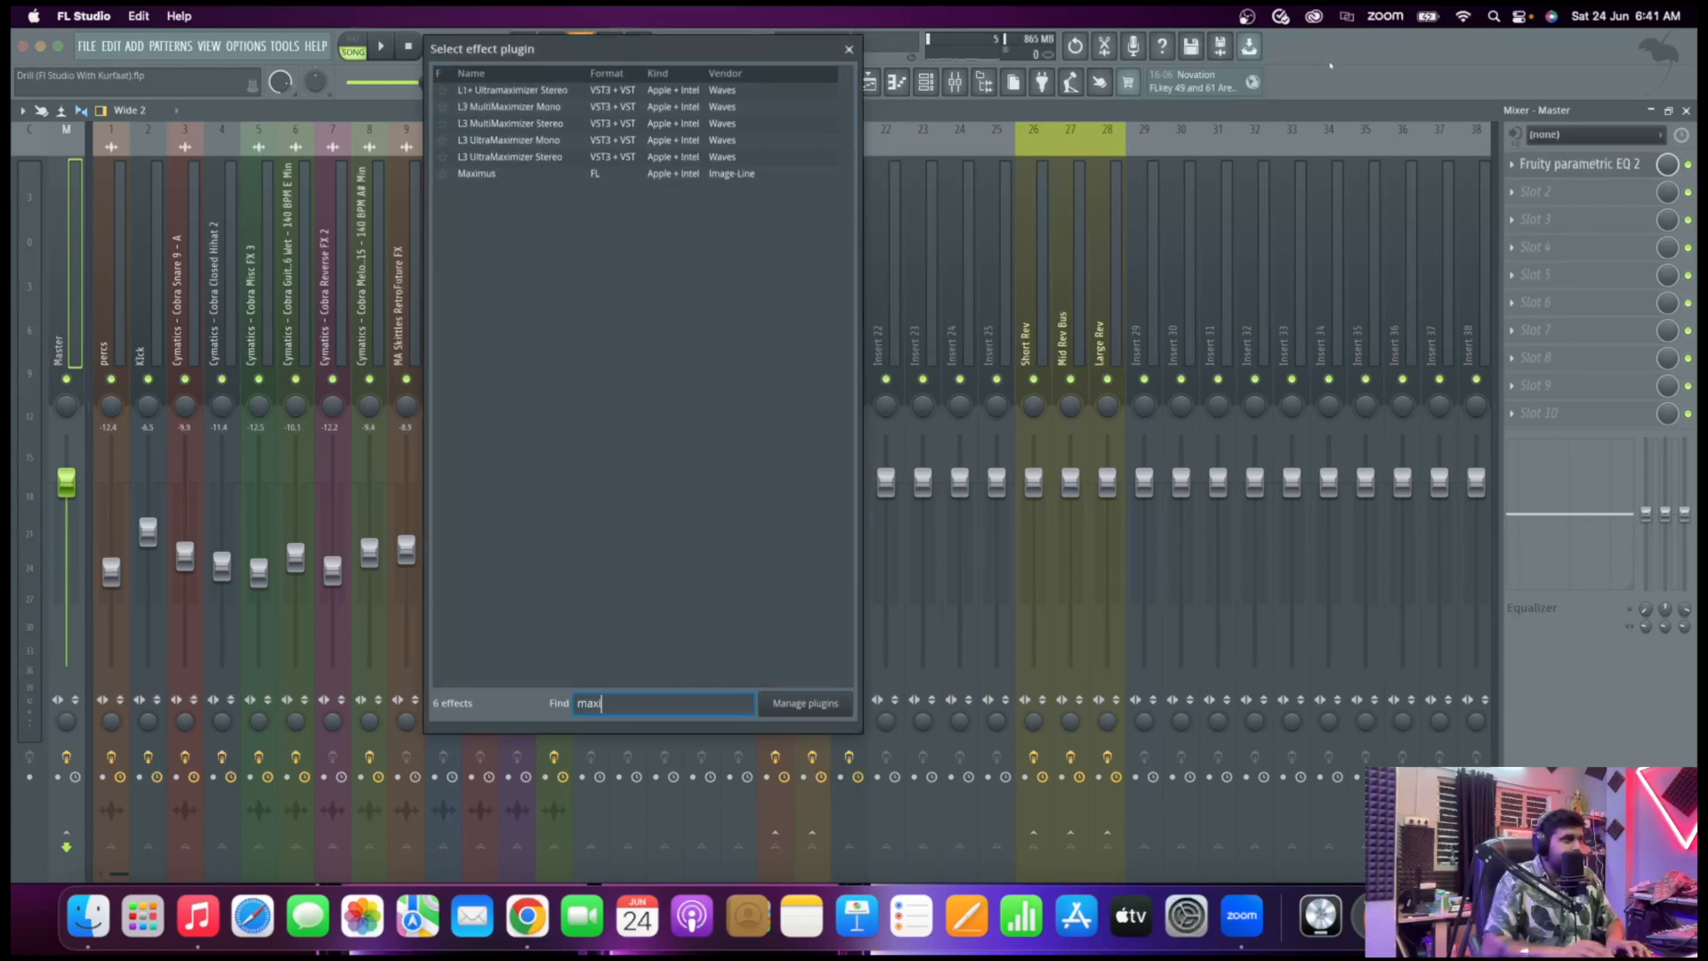
double_click(681, 175)
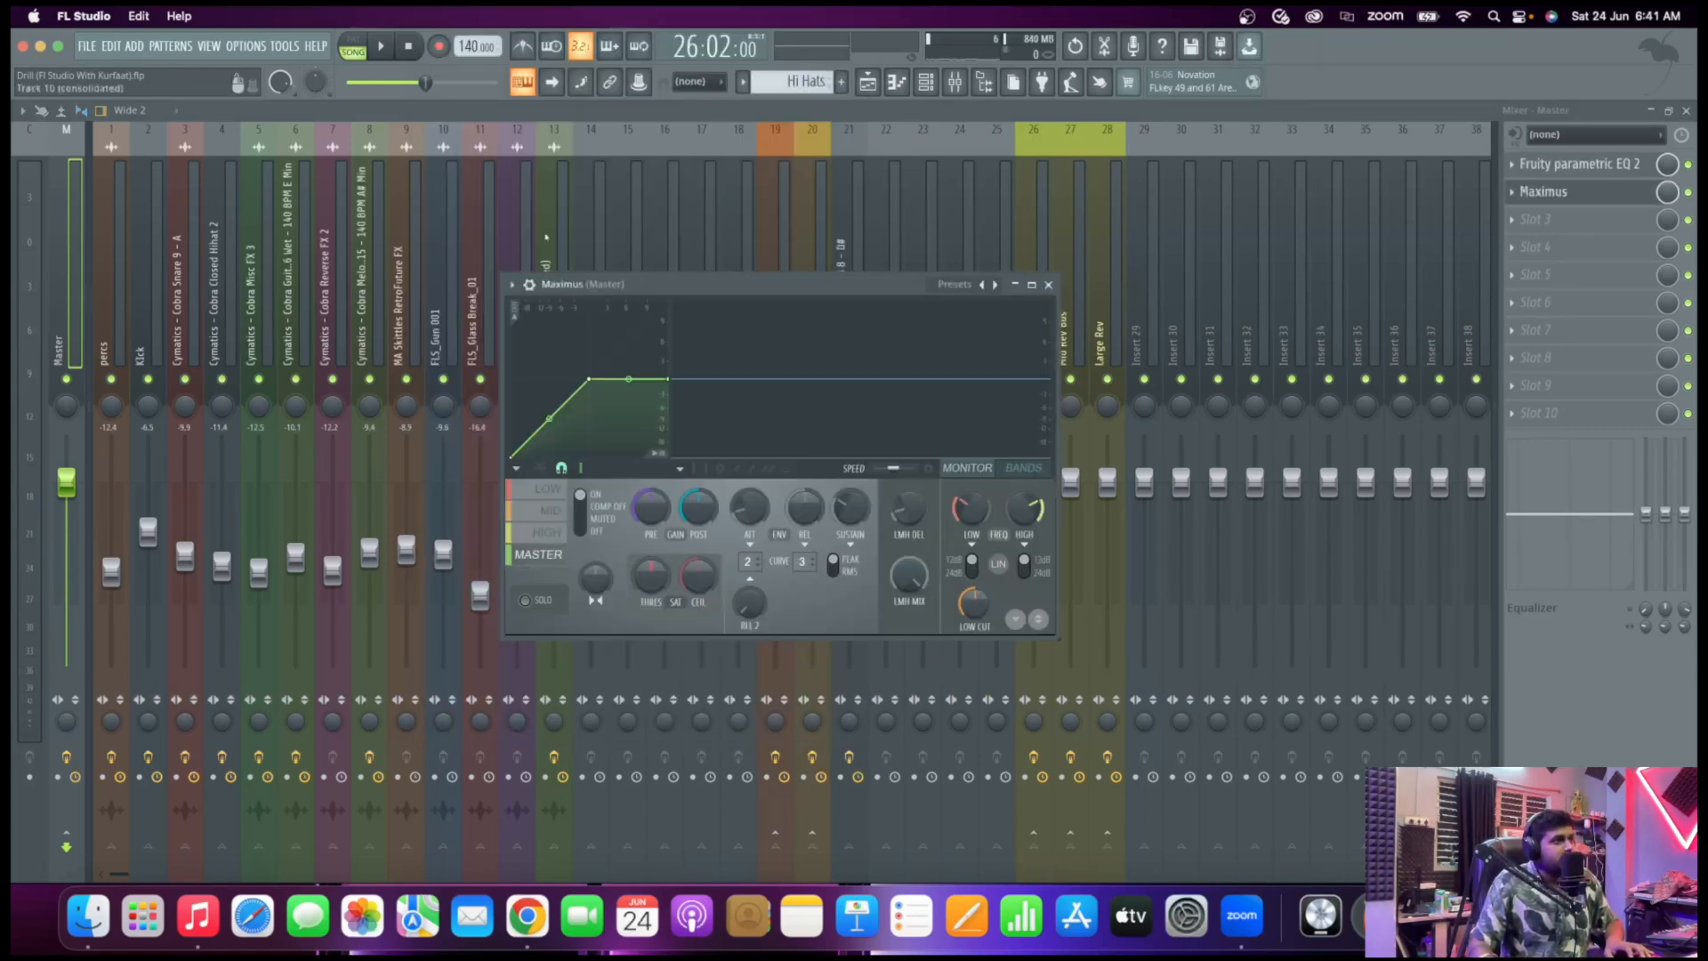
drag(676, 284, 919, 189)
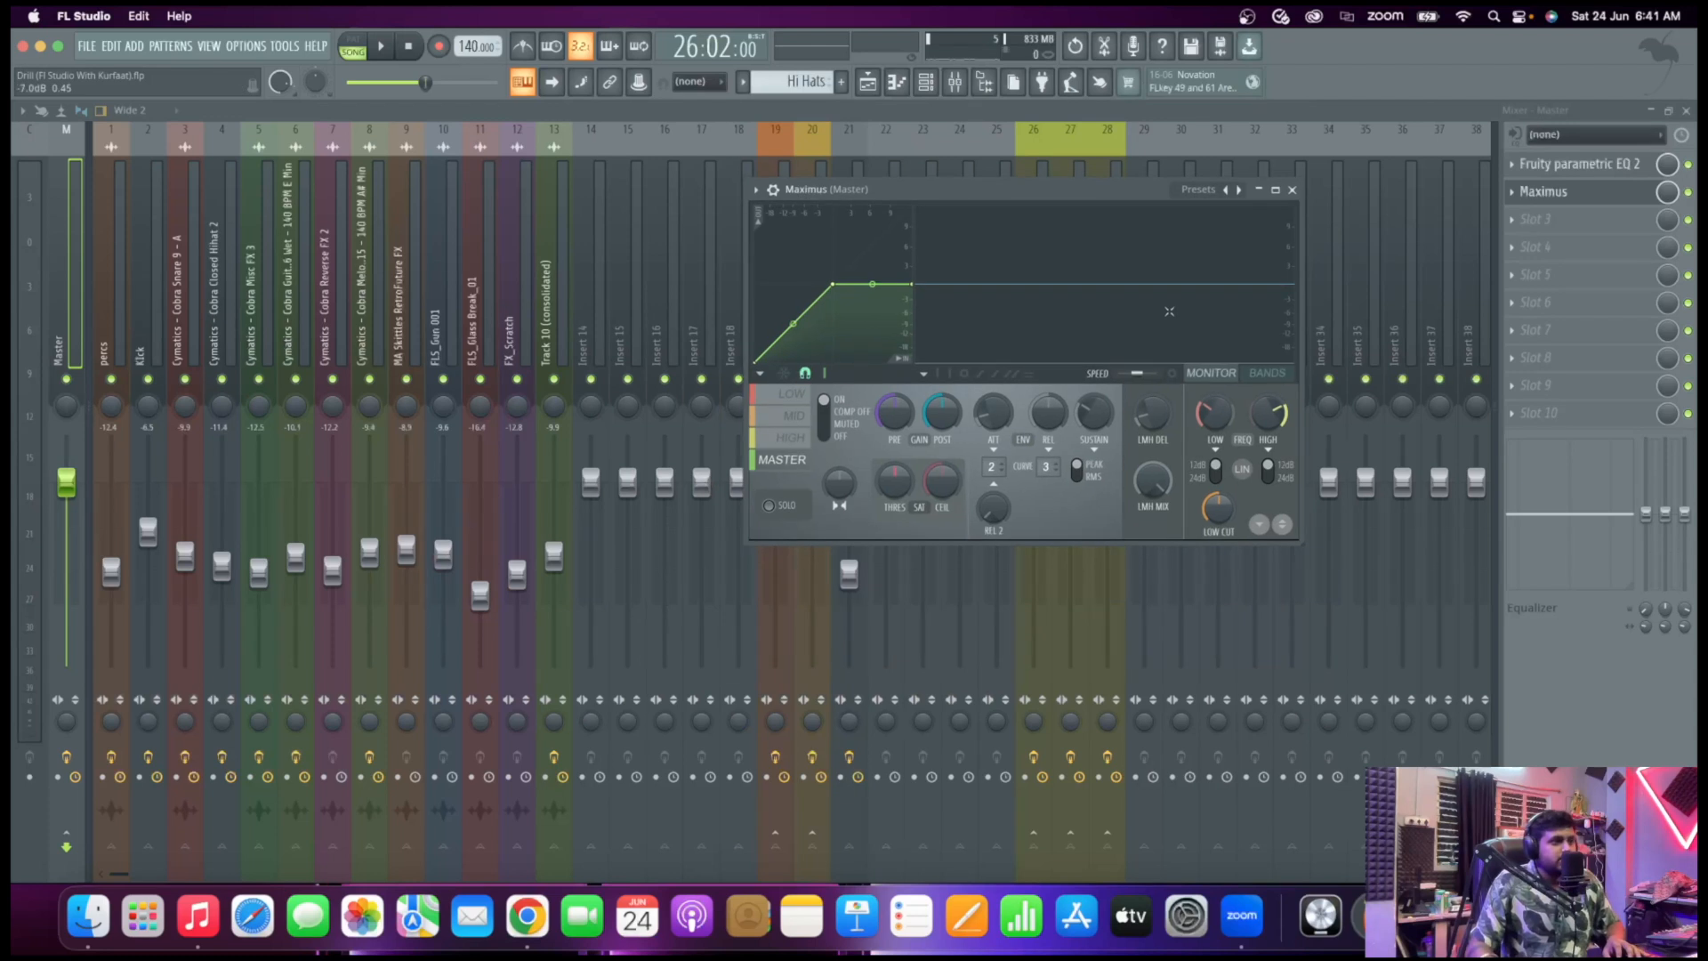
Raise the LOW band's pre gain in Maximus to about 2.5 dB while auditioning the beat
click(788, 401)
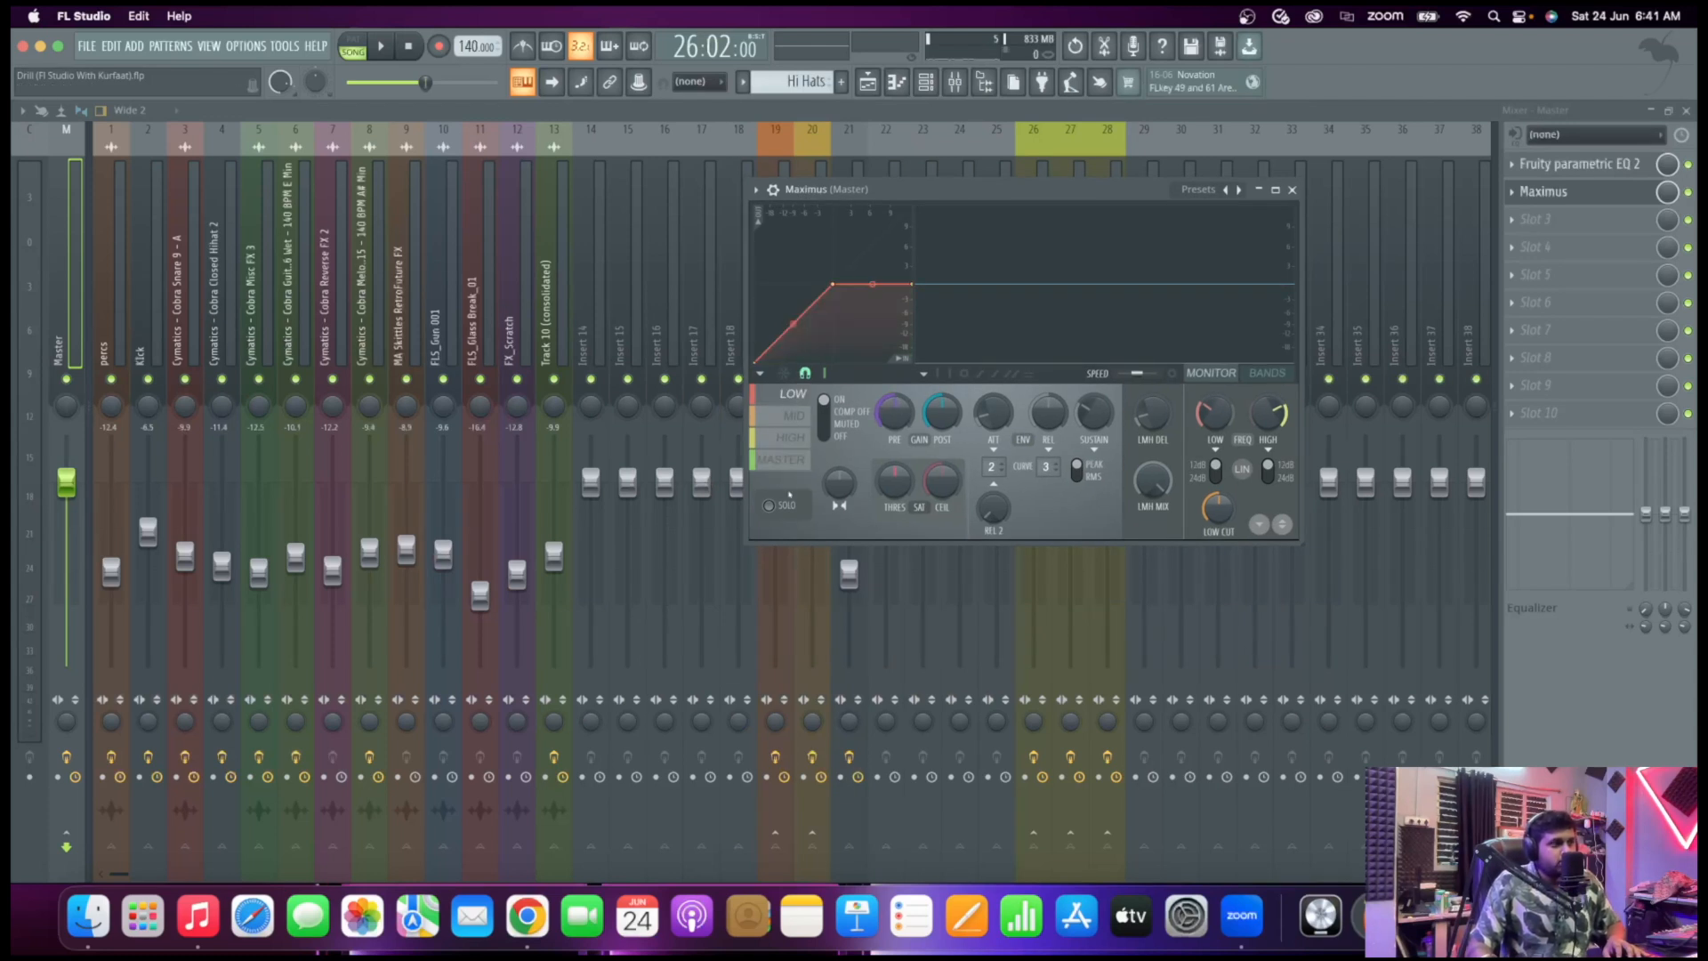
key(space)
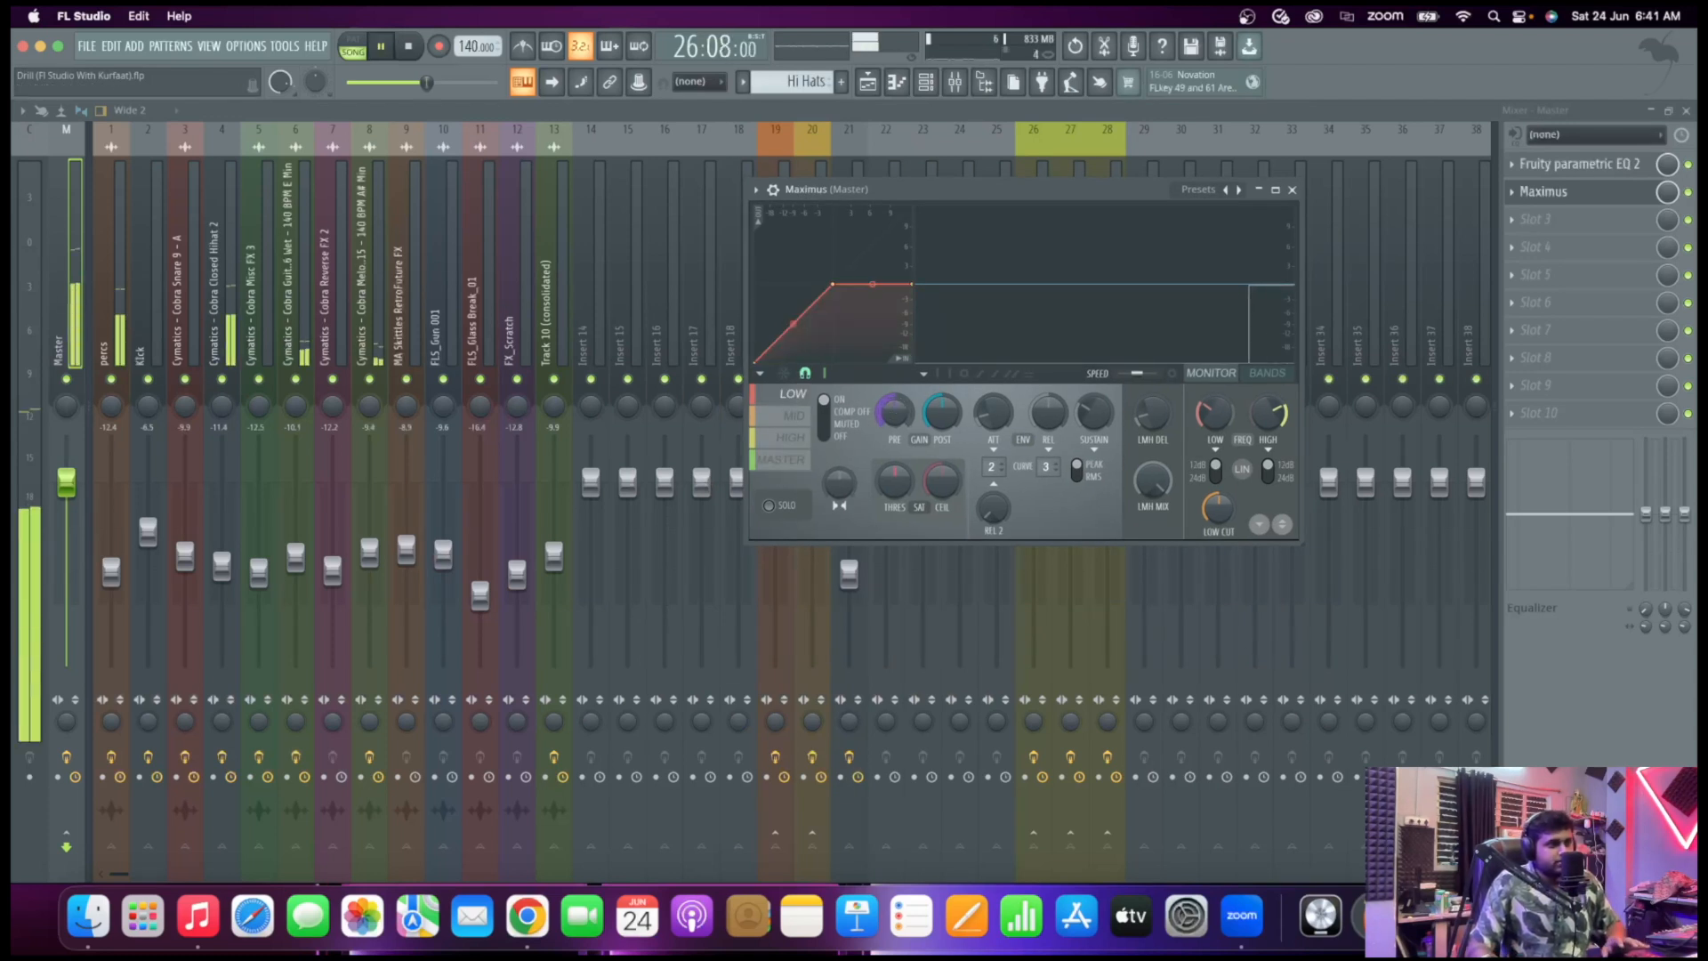
key(space)
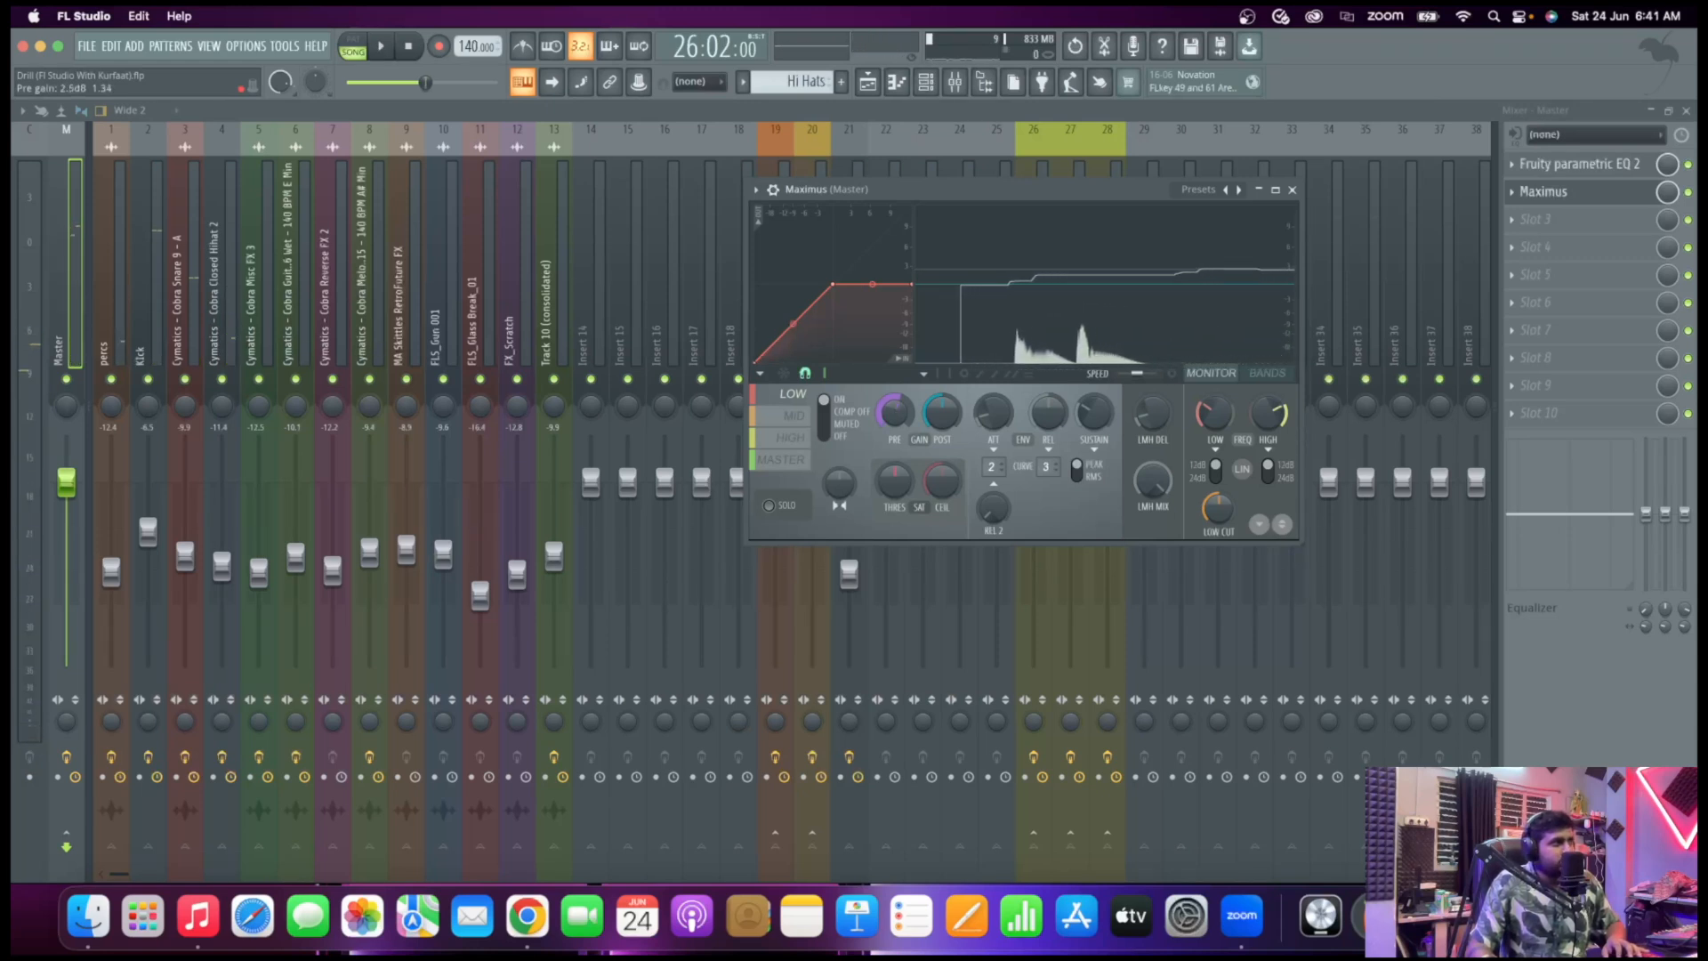
key(space)
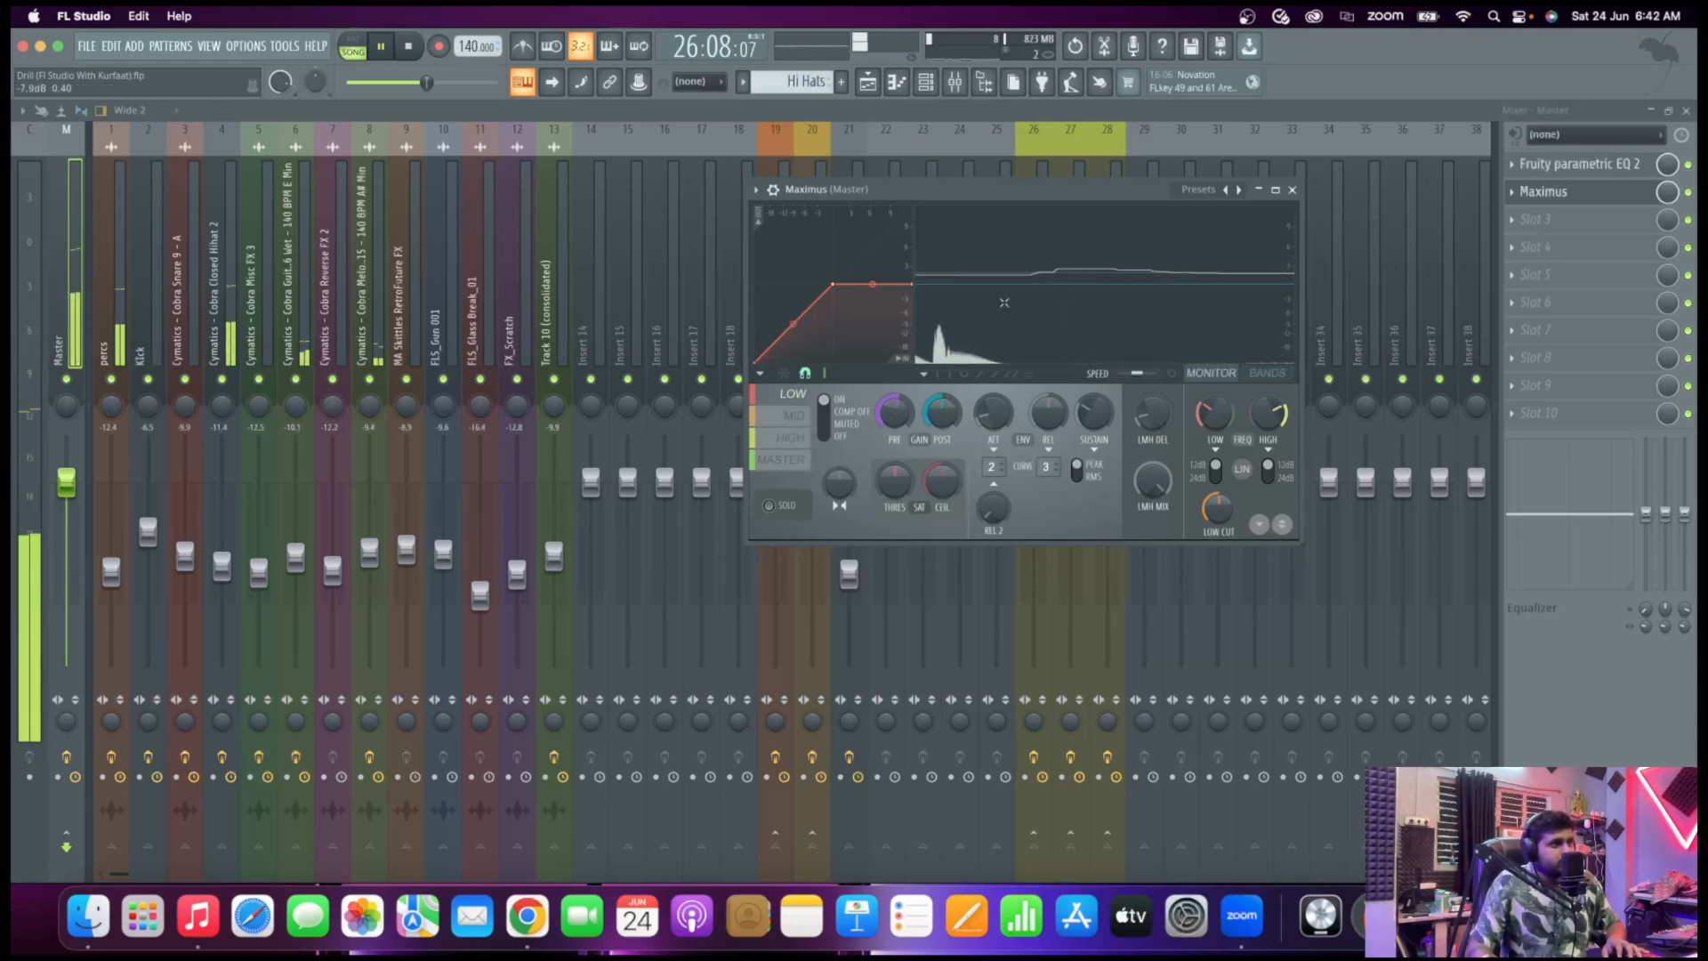
key(space)
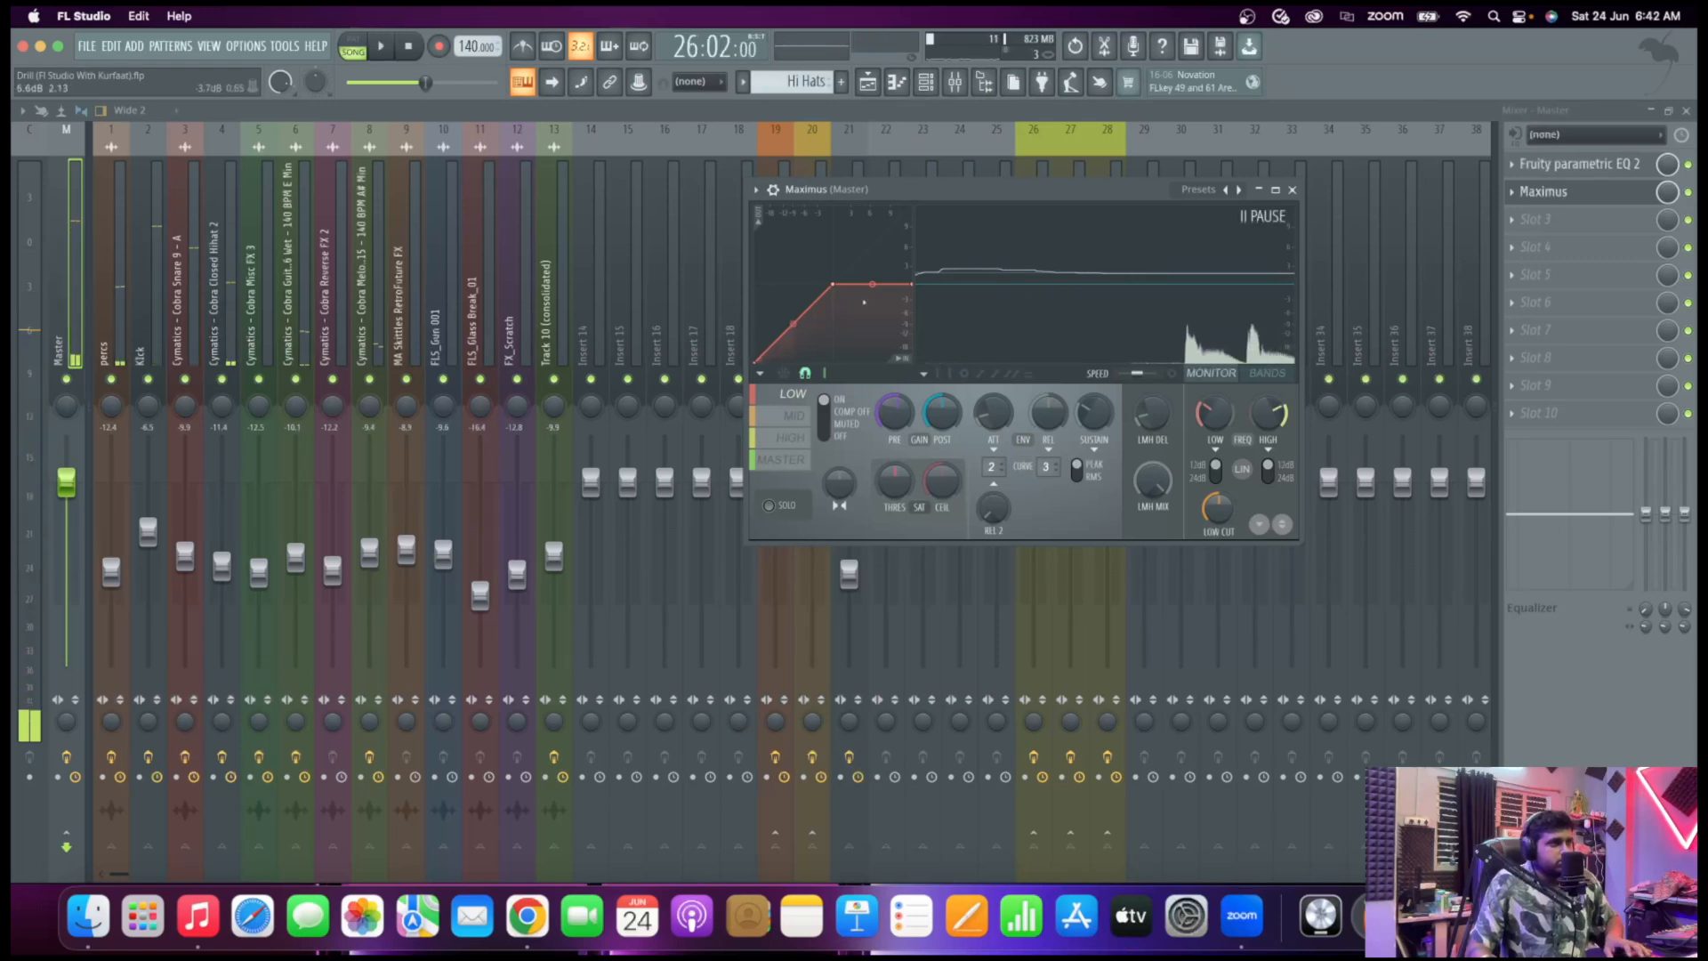
Shape the LOW band's compression curve with a knee near -12.9 dB, a lowered end point and an upward bend, auditioning the result
drag(833, 284, 776, 337)
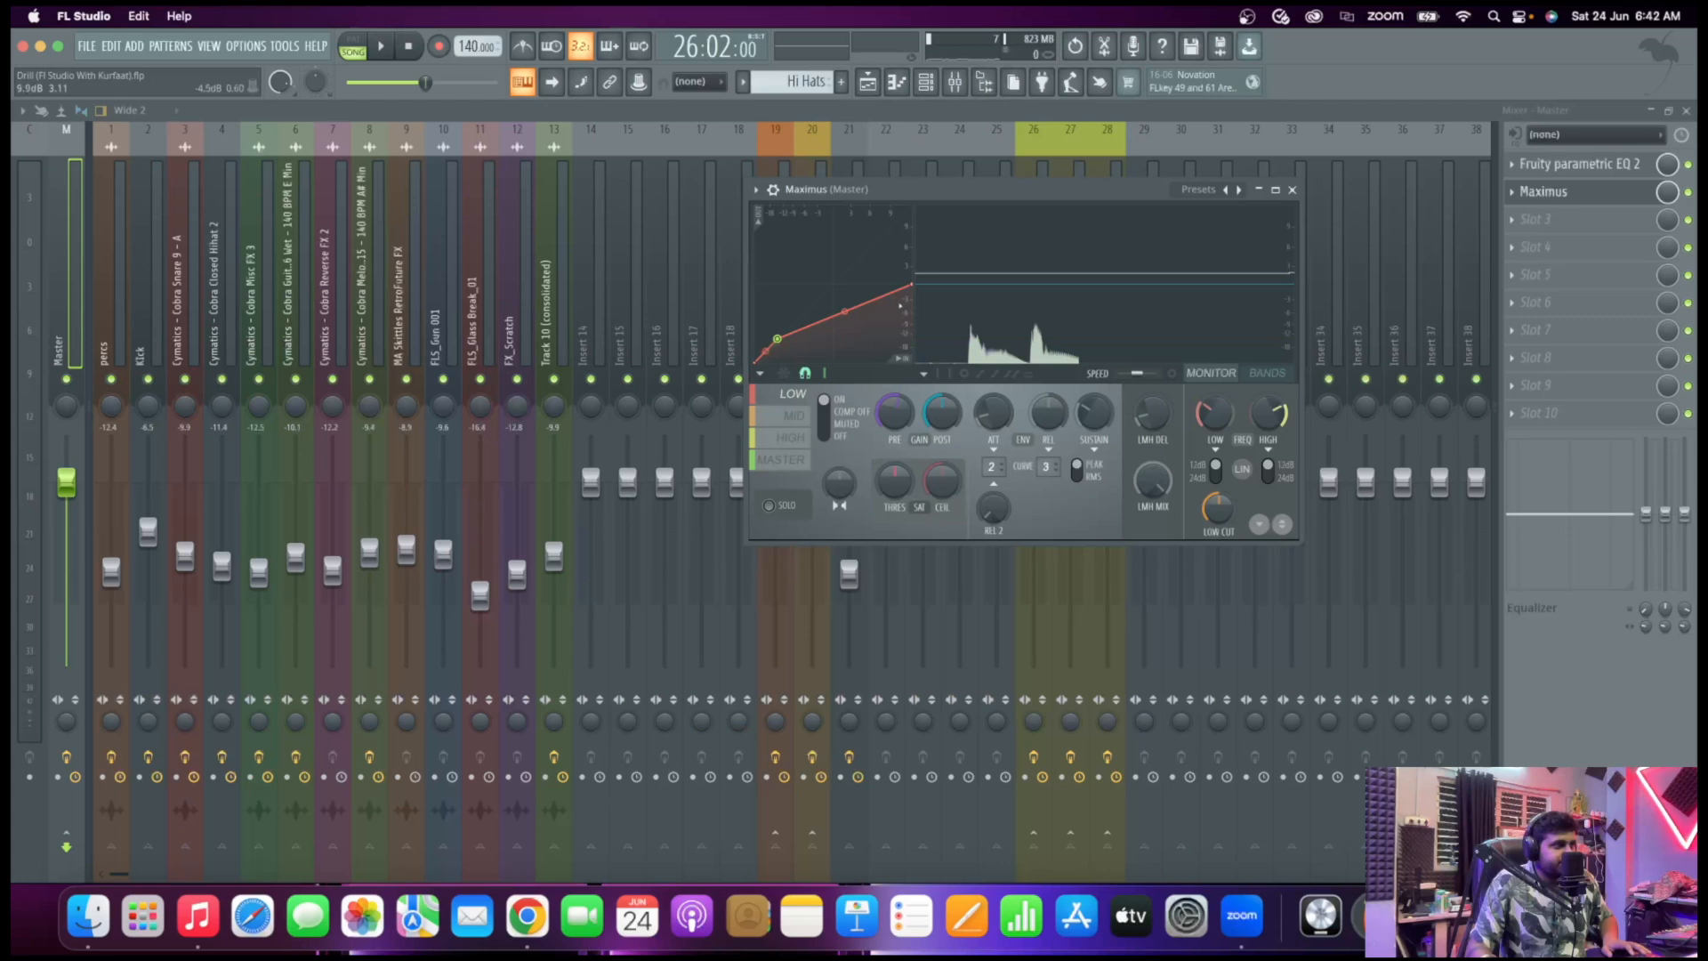
key(space)
drag(911, 285, 909, 291)
key(space)
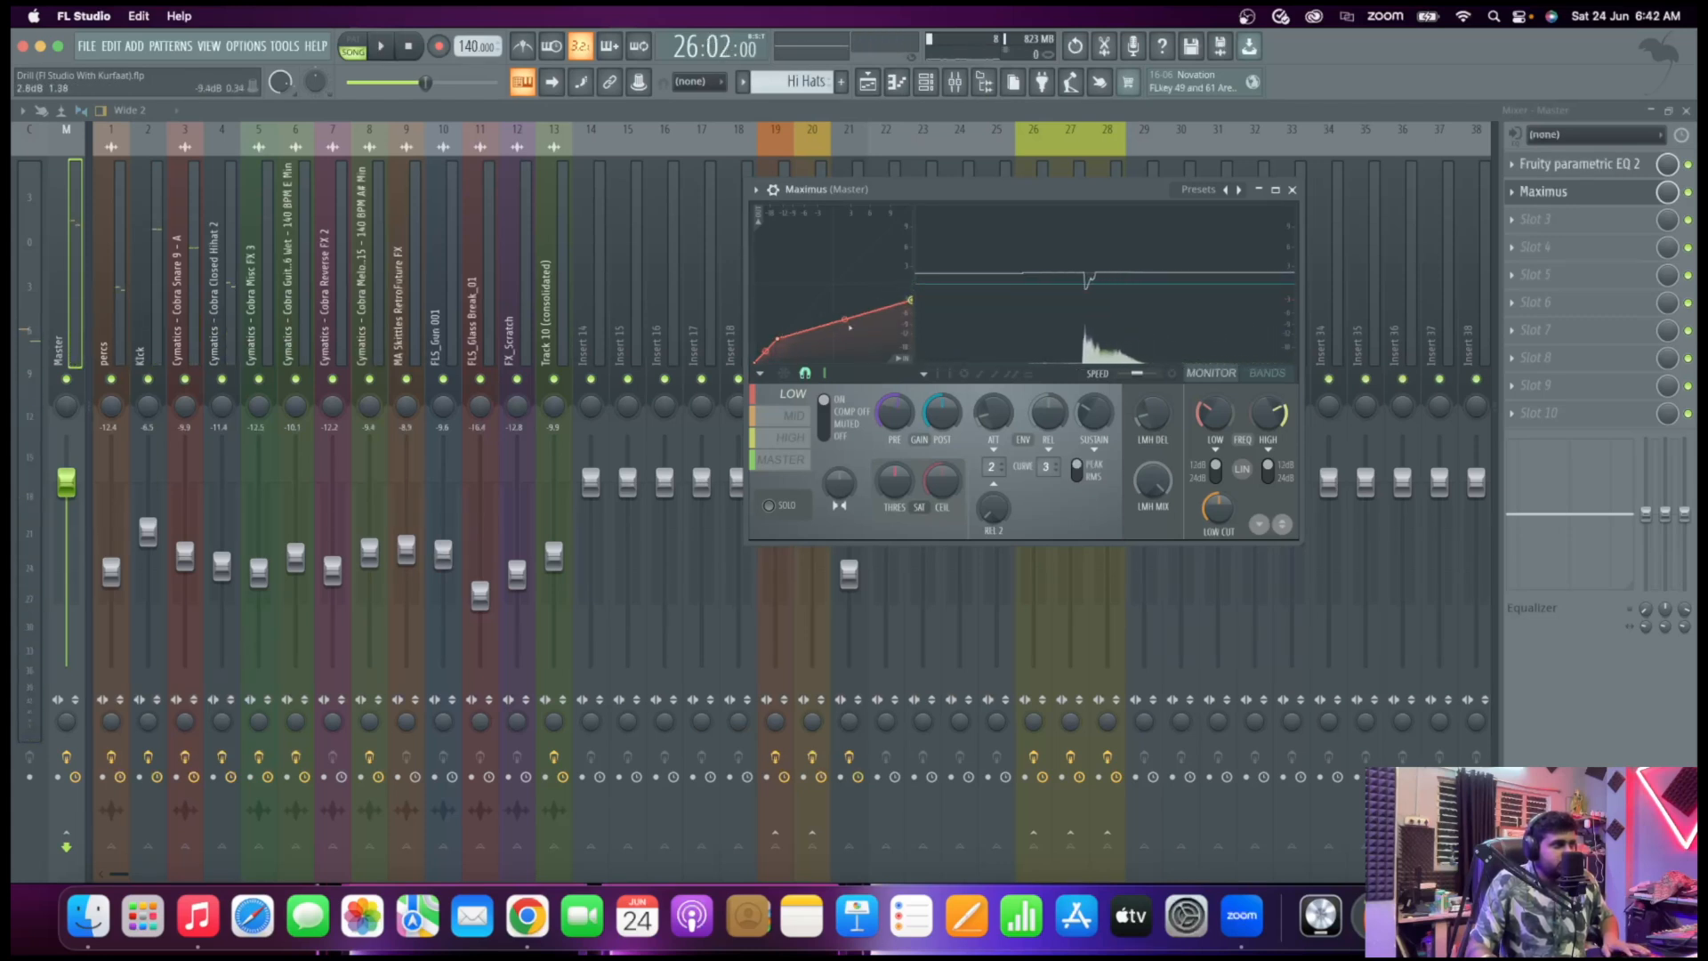
drag(844, 318, 844, 310)
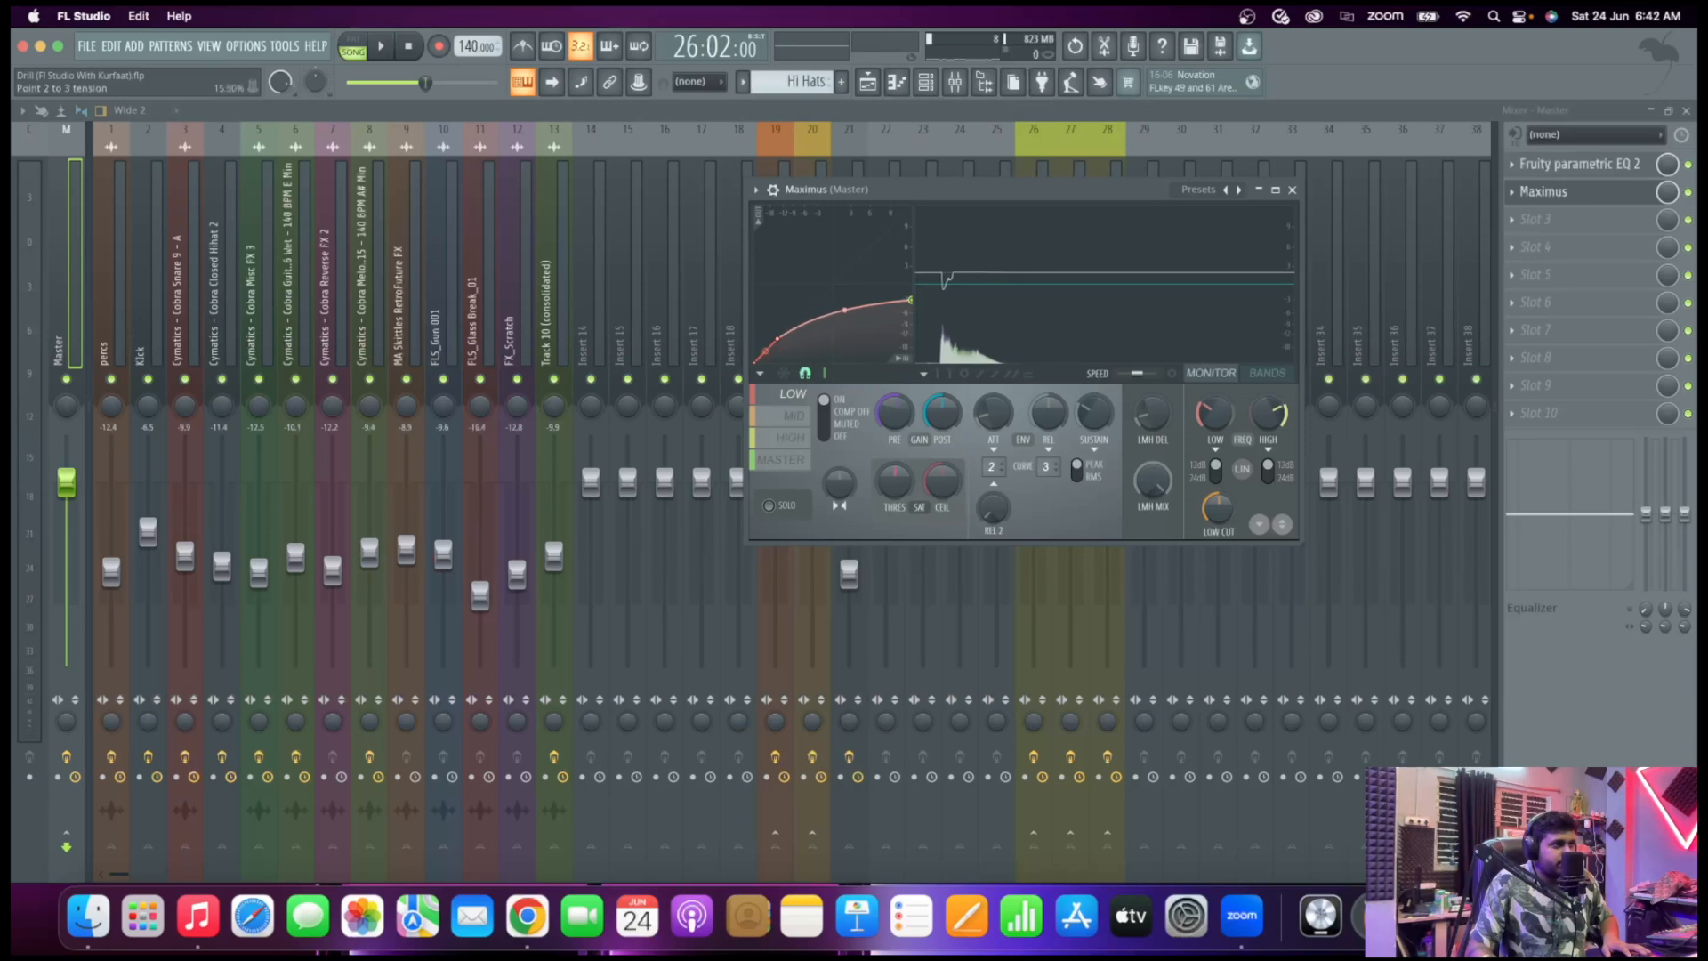
key(space)
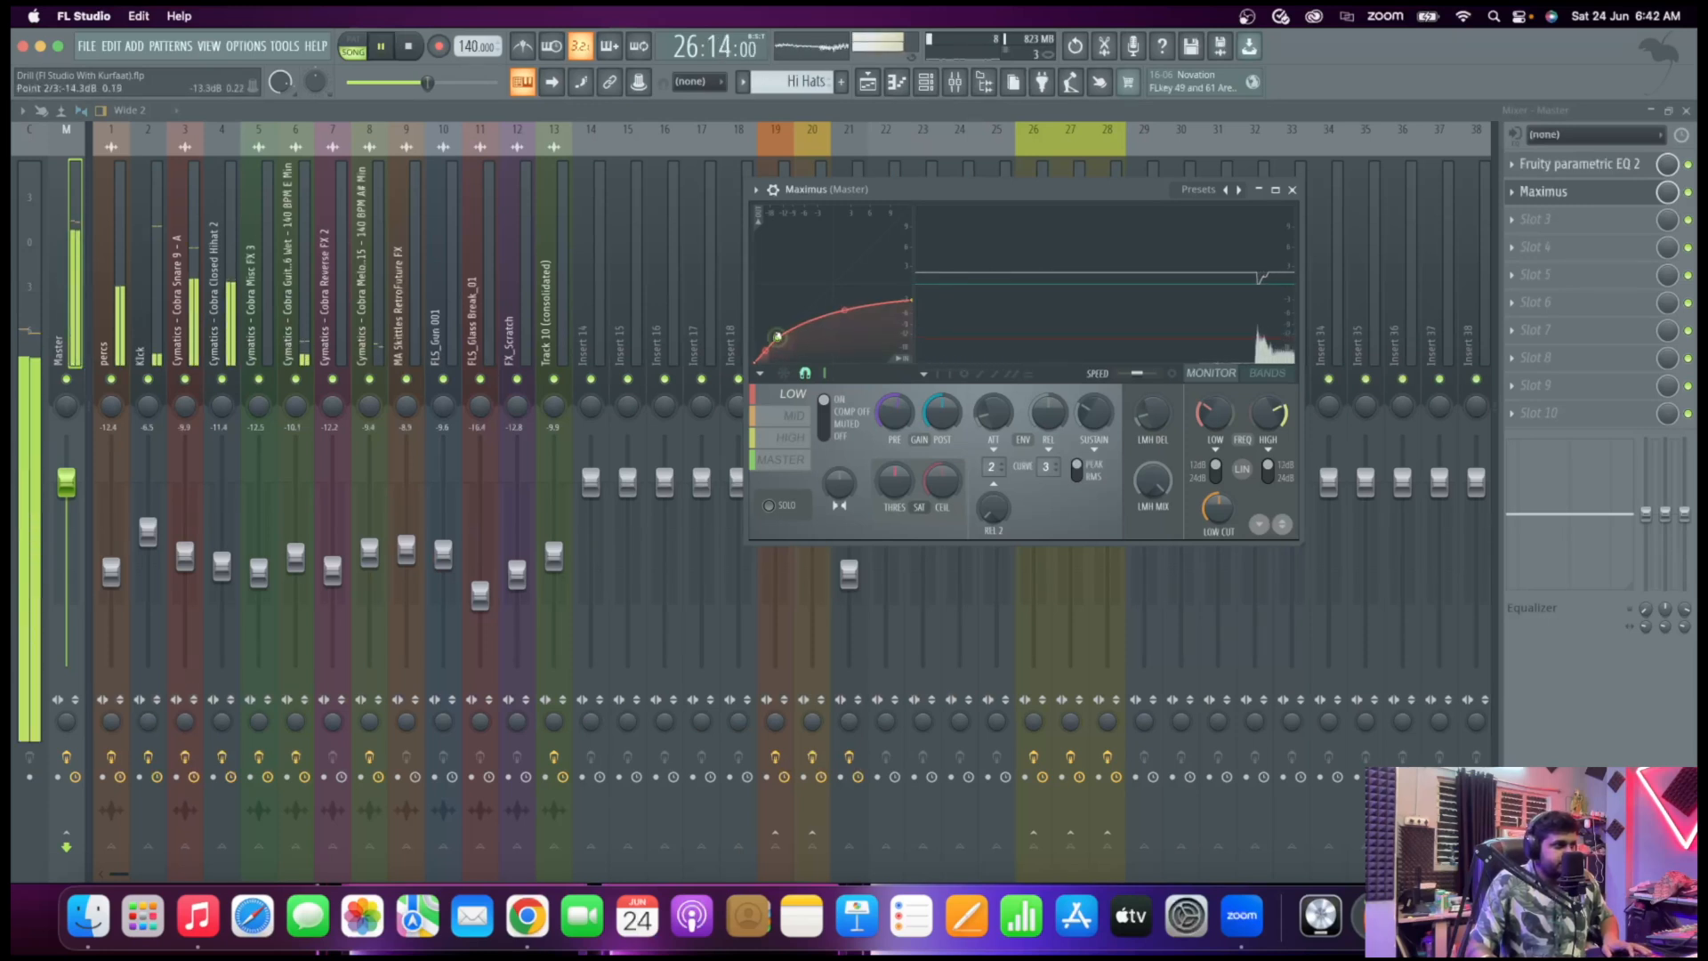
drag(783, 331, 781, 336)
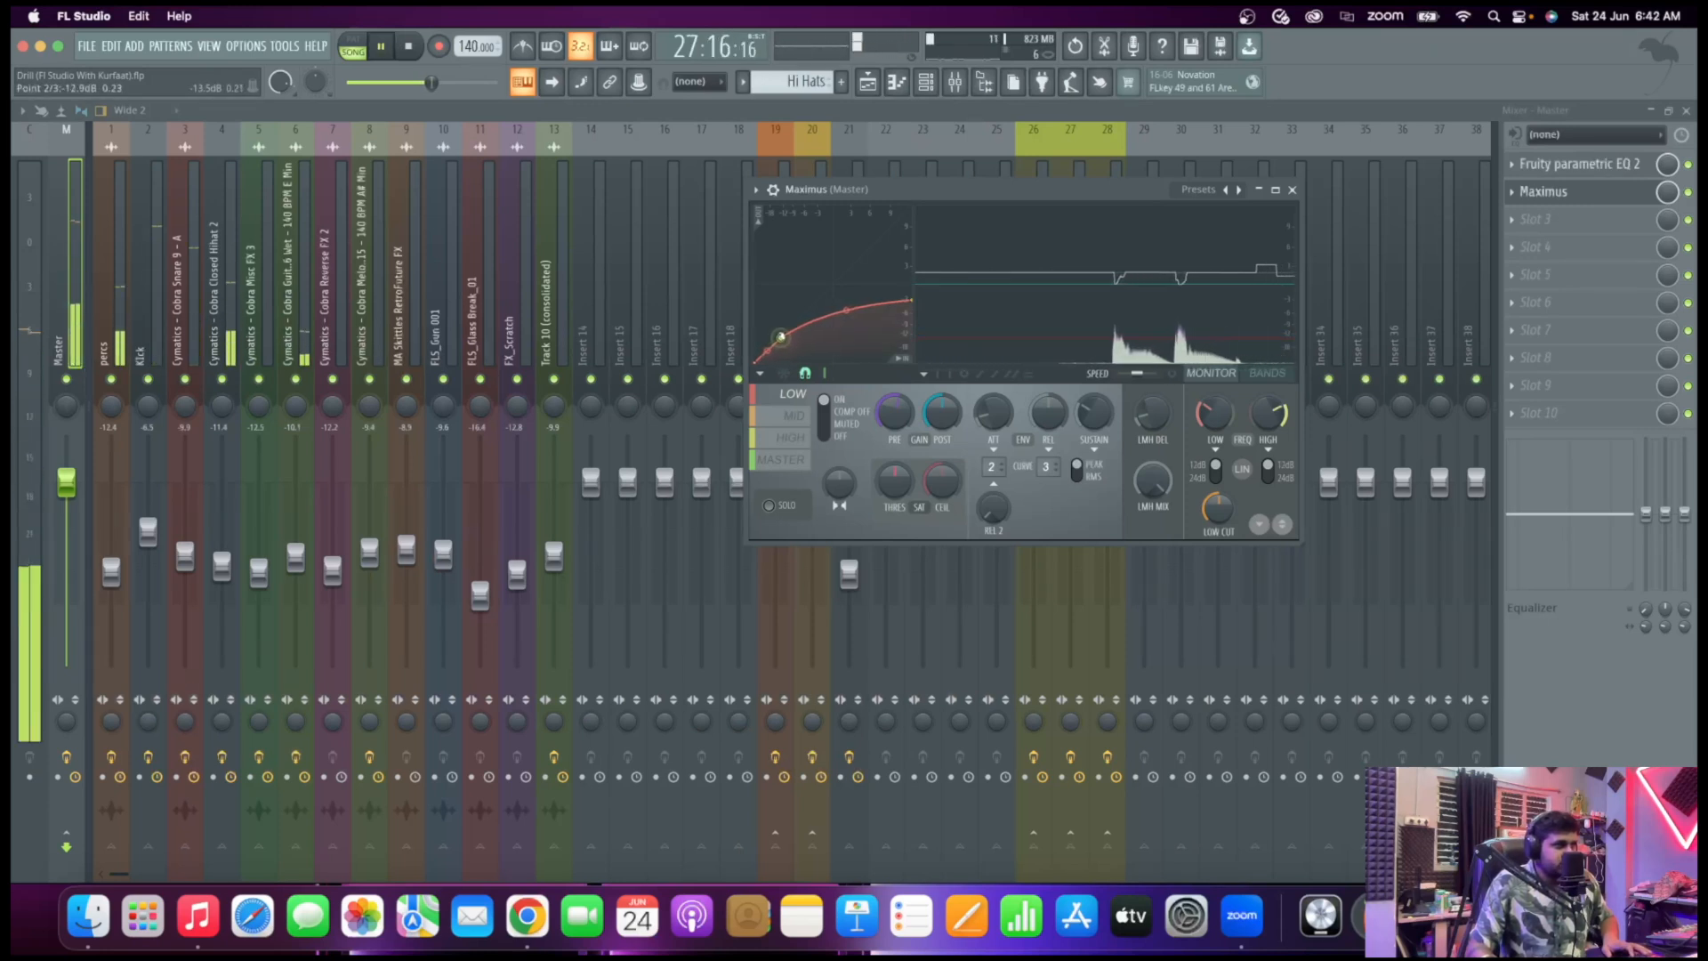
key(space)
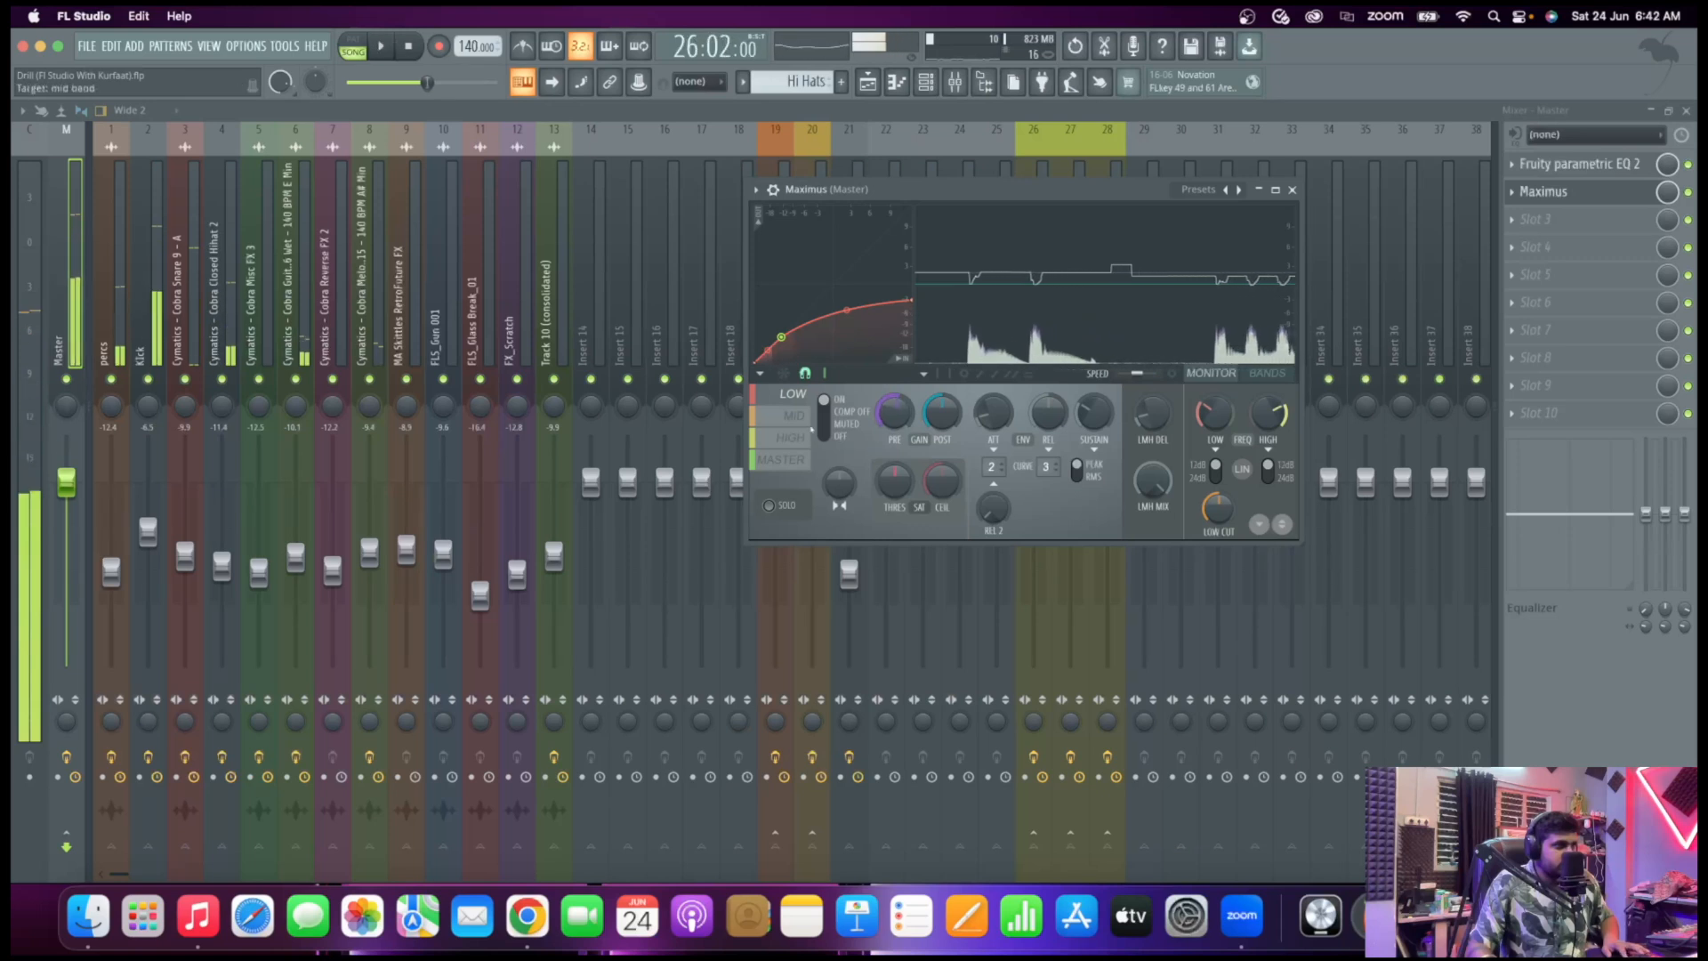
Shape the MID band's curve with a lowered knee and end point and an upward bend, and raise its pre gain during playback
click(801, 418)
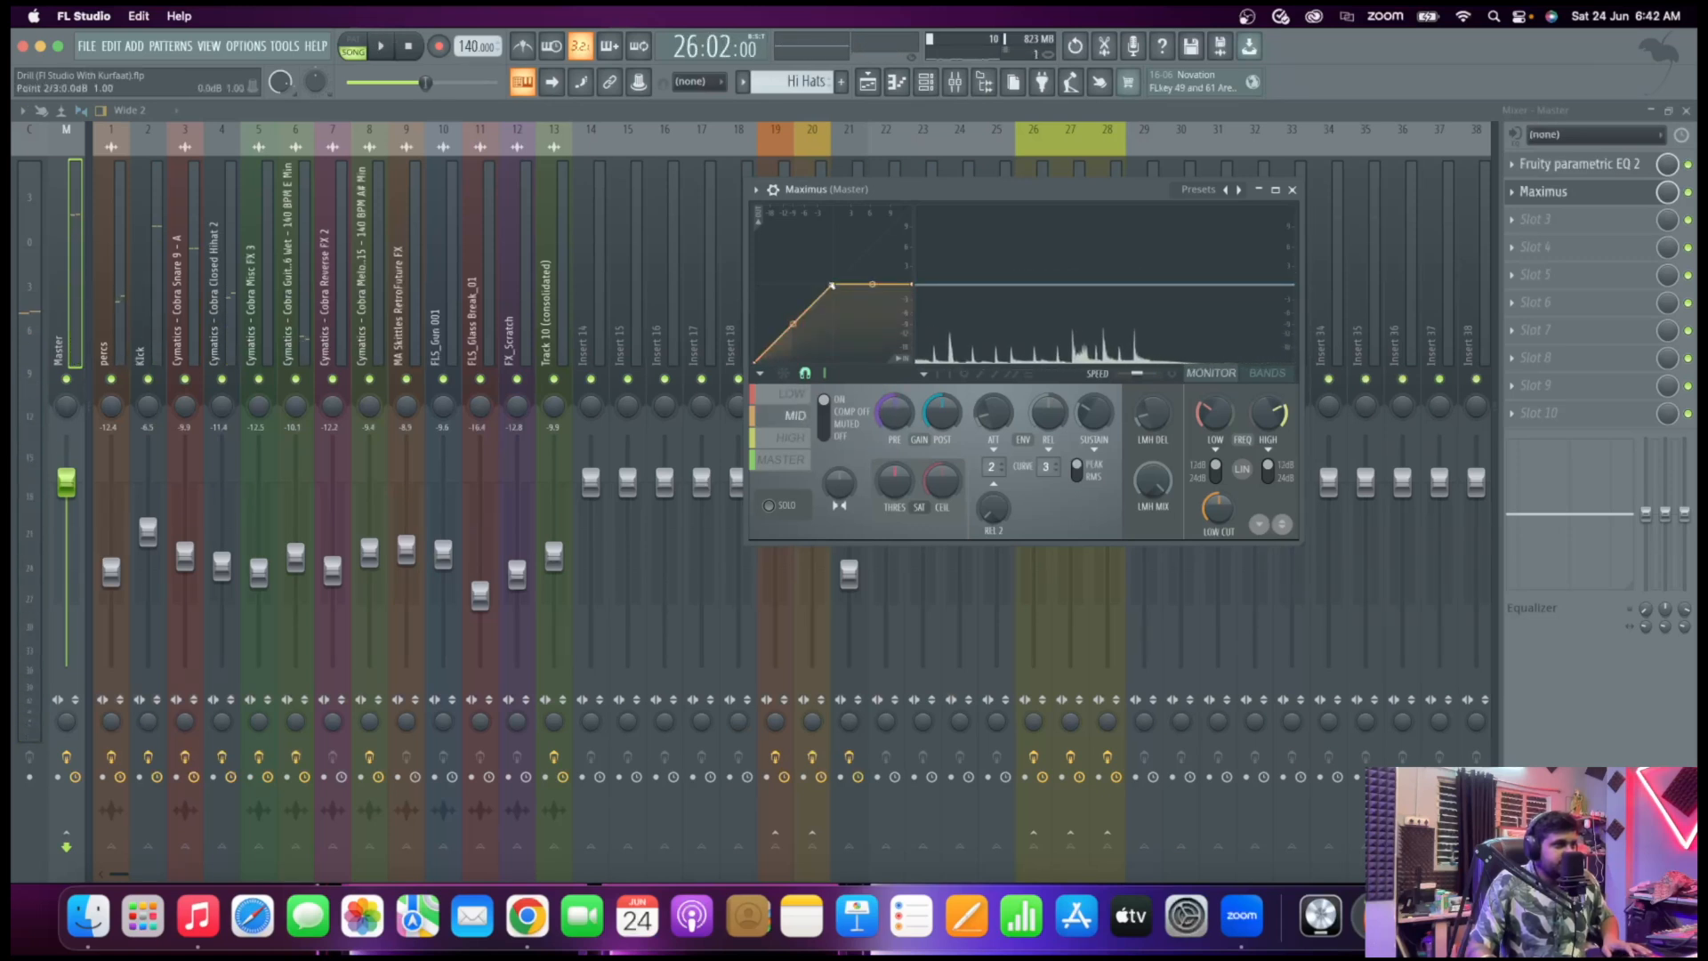
drag(832, 284, 779, 335)
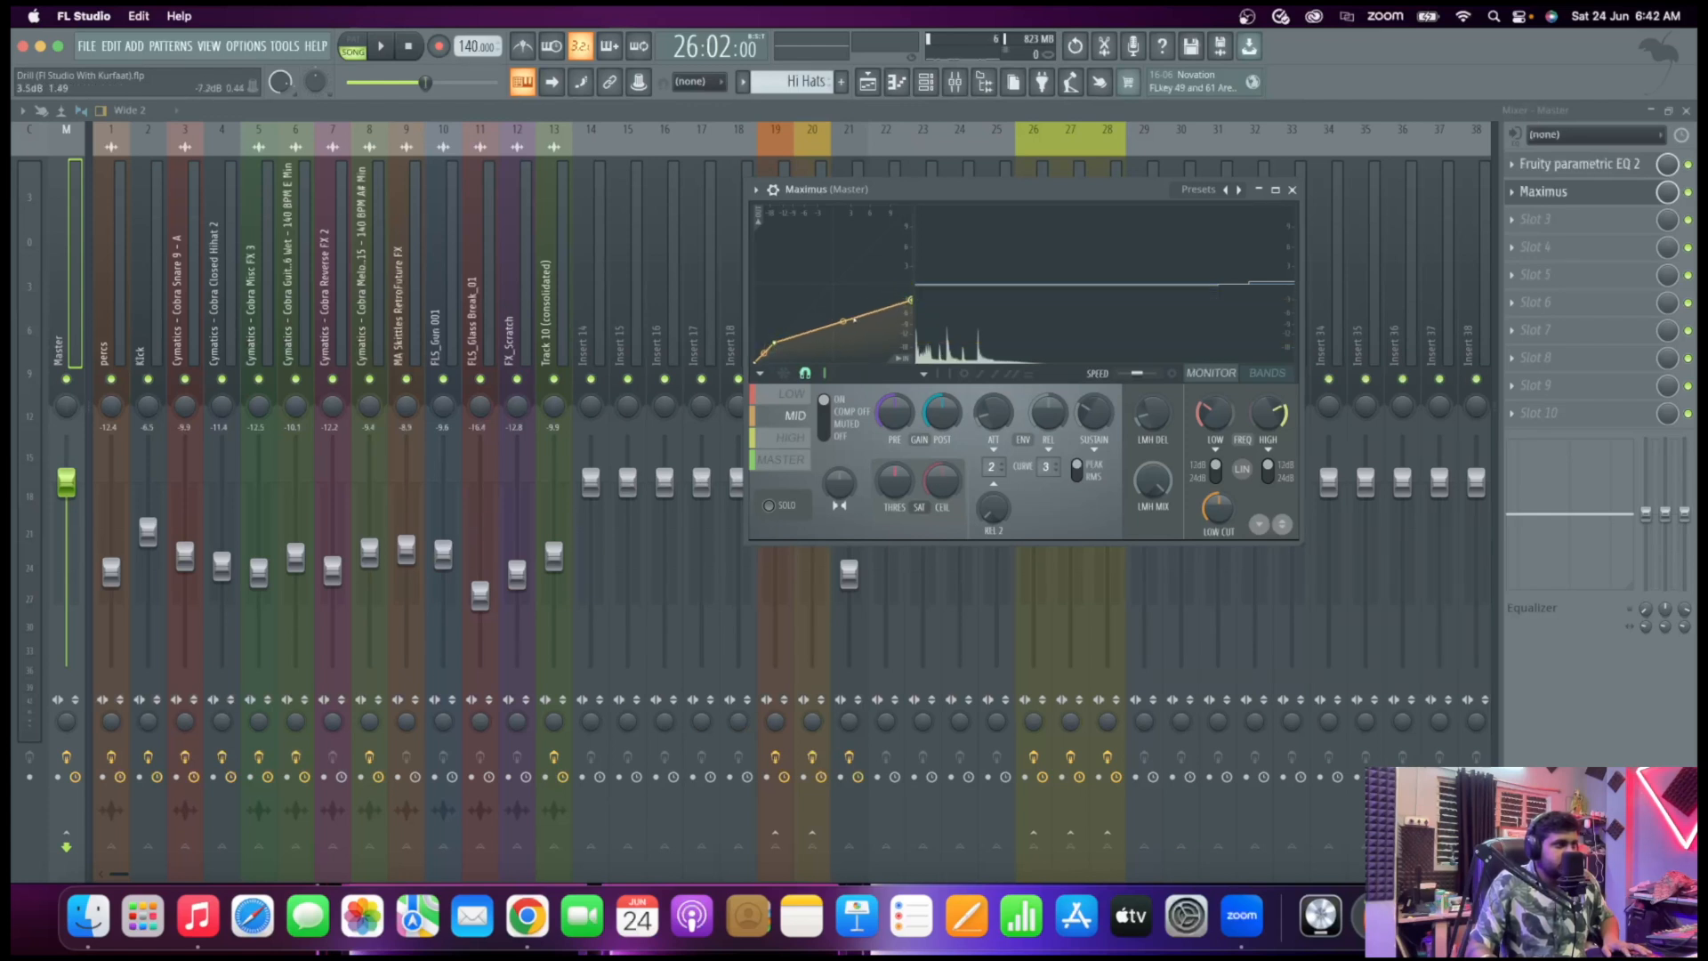
key(space)
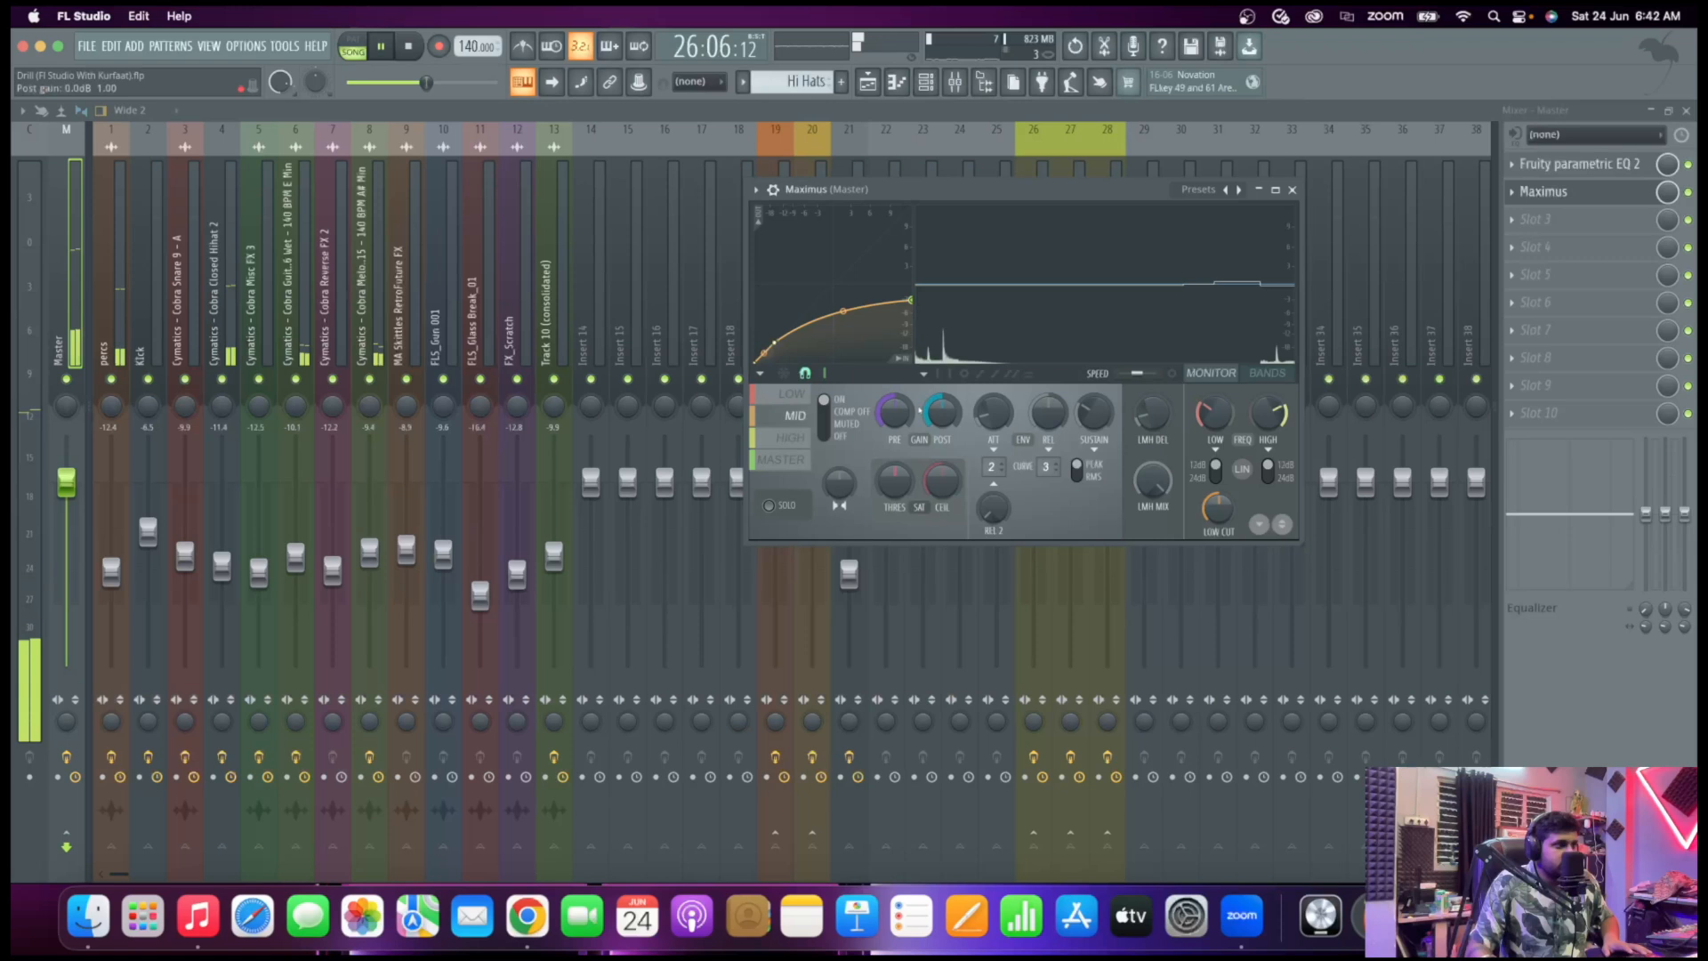
drag(895, 412, 894, 414)
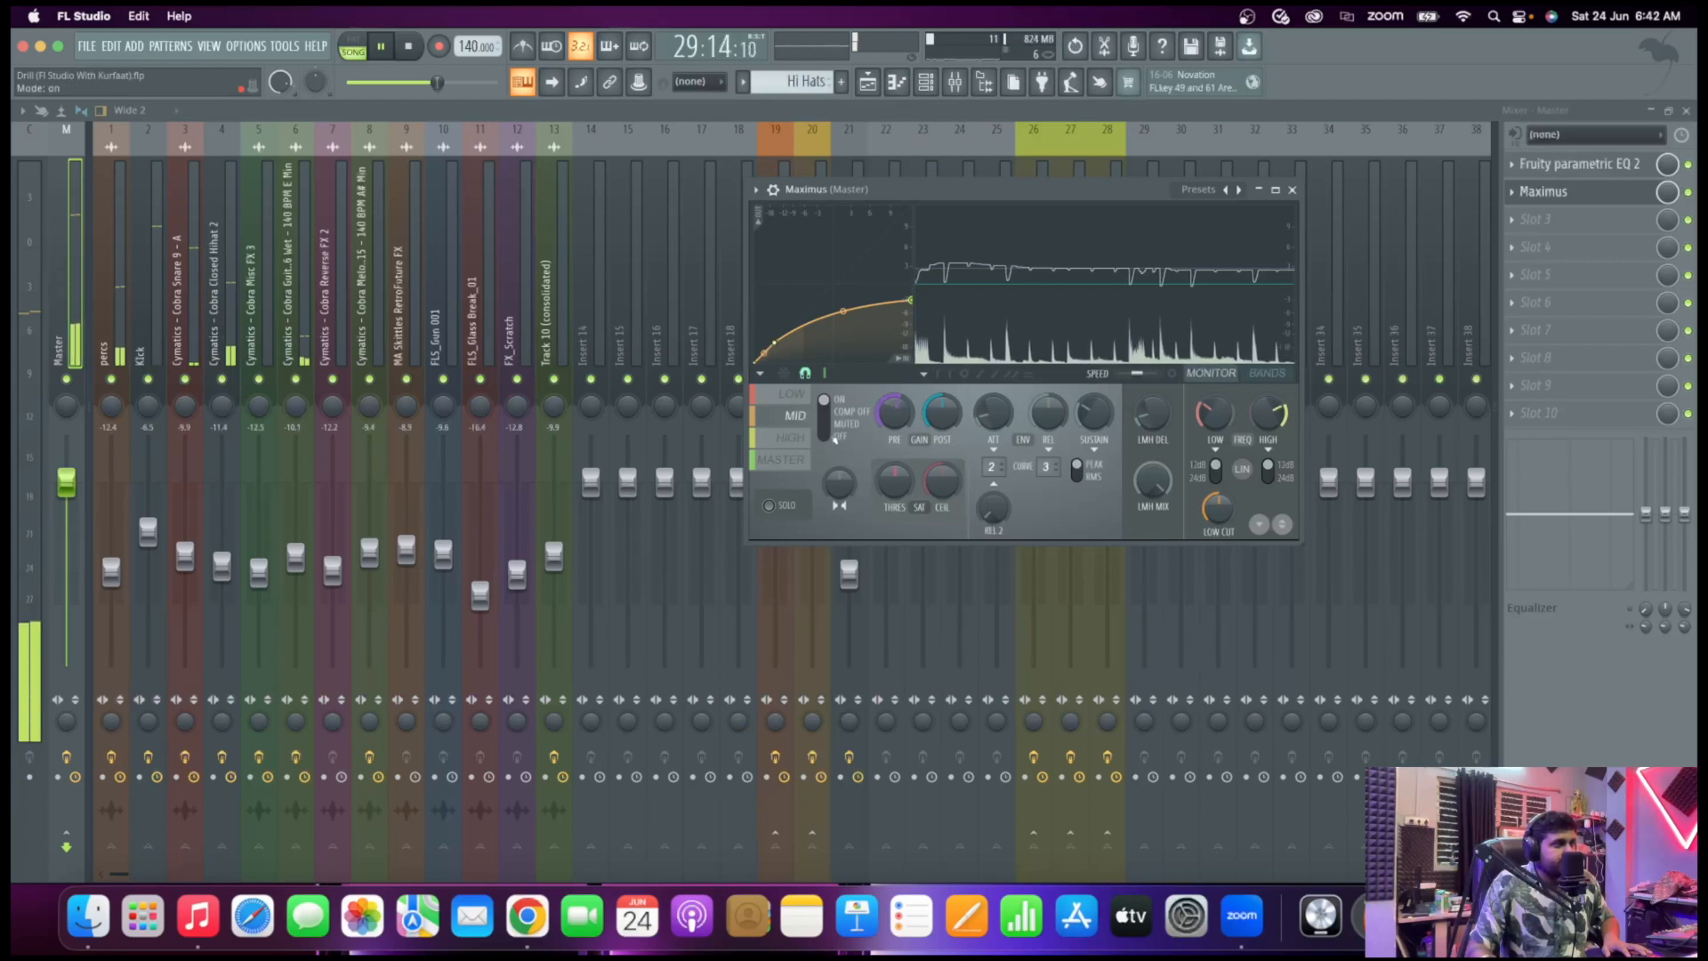
key(space)
Lower and bend the HIGH band's compression curve like the other bands, and raise its pre gain to about 0.6 dB
click(795, 437)
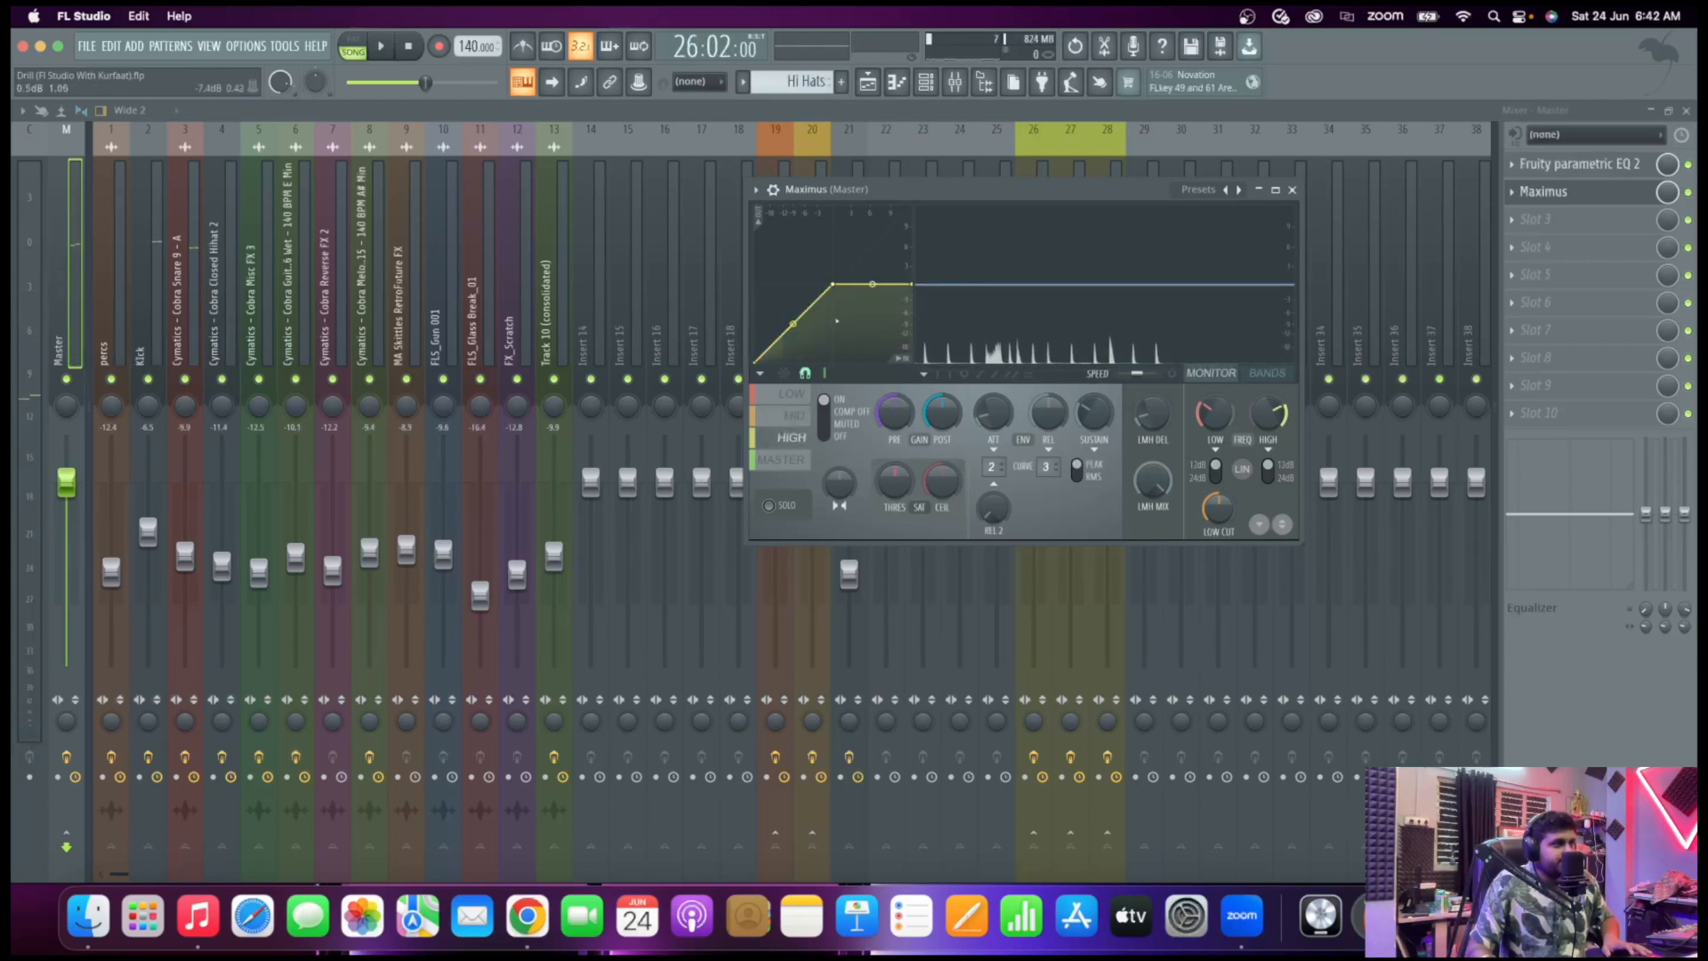
key(space)
drag(832, 285, 773, 343)
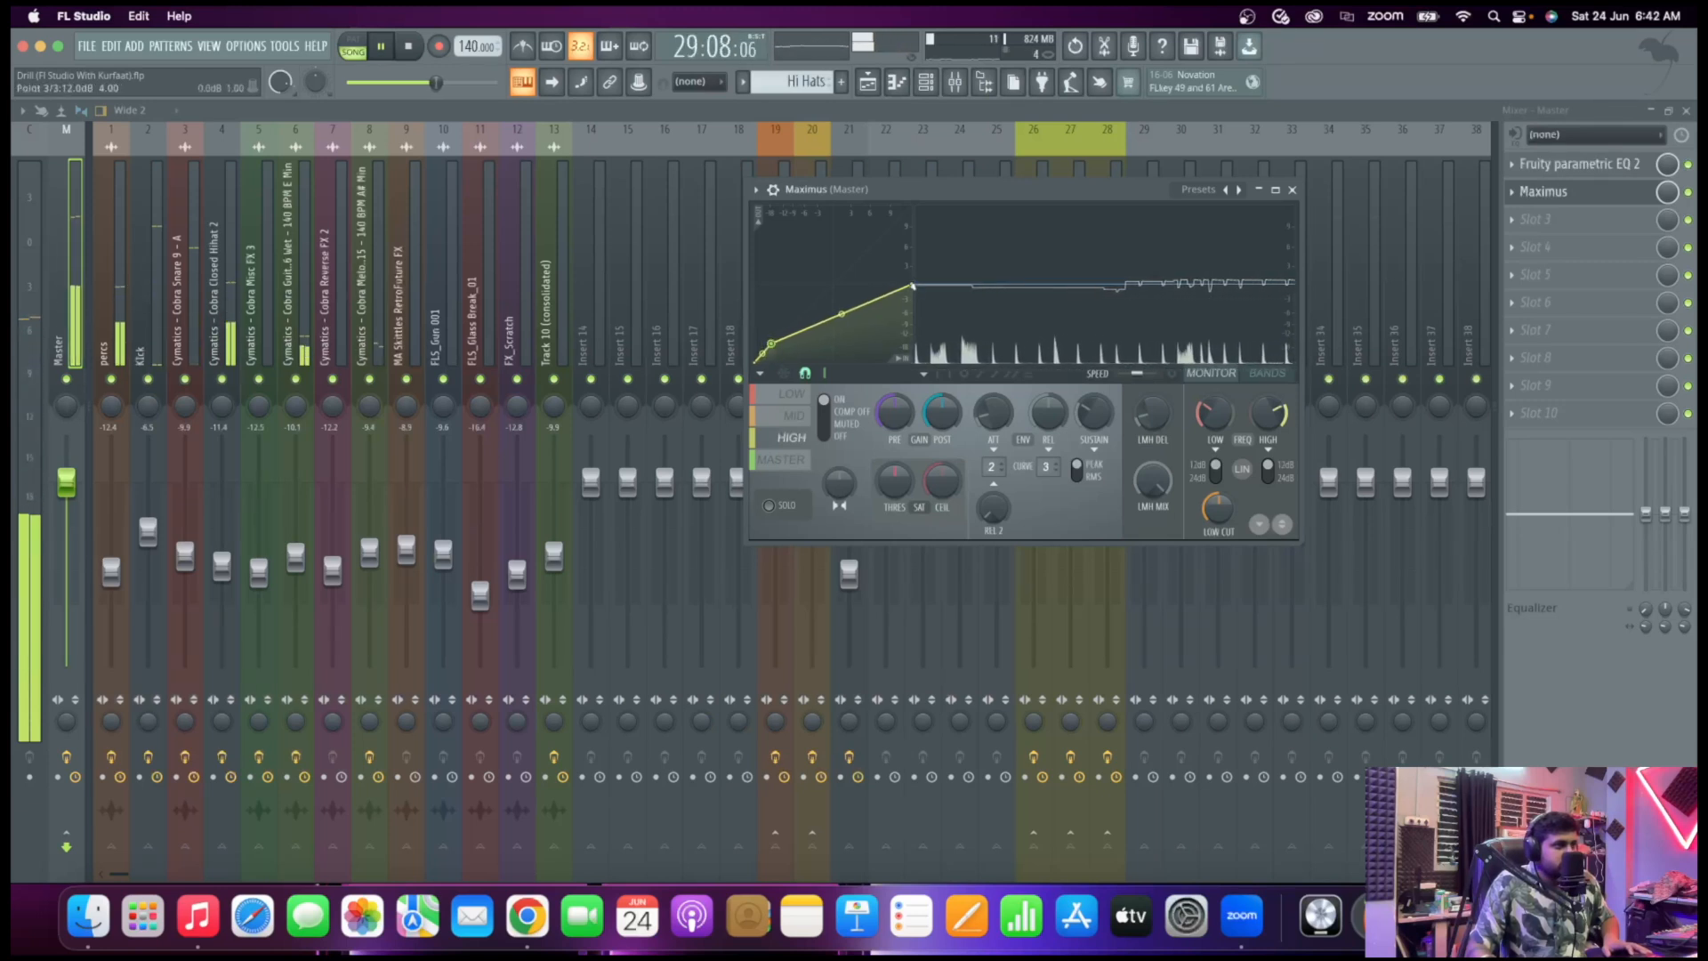
drag(912, 286, 842, 311)
key(space)
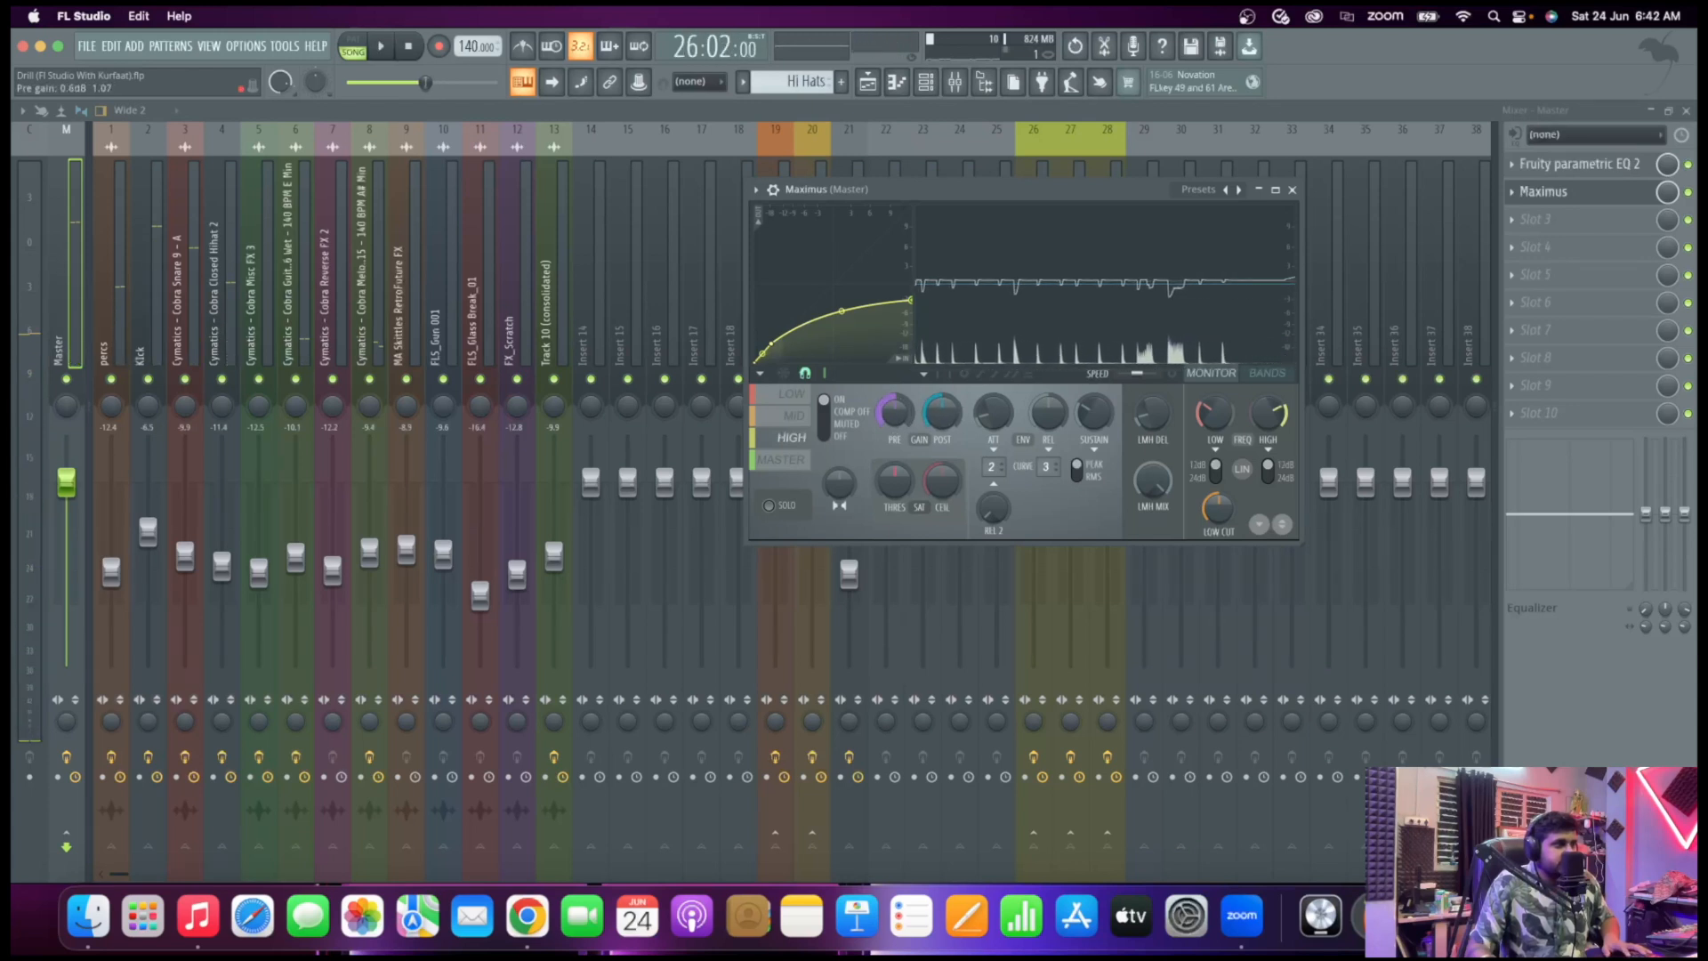
Audition the LOW band in Maximus while trying out its attack and release times
click(792, 394)
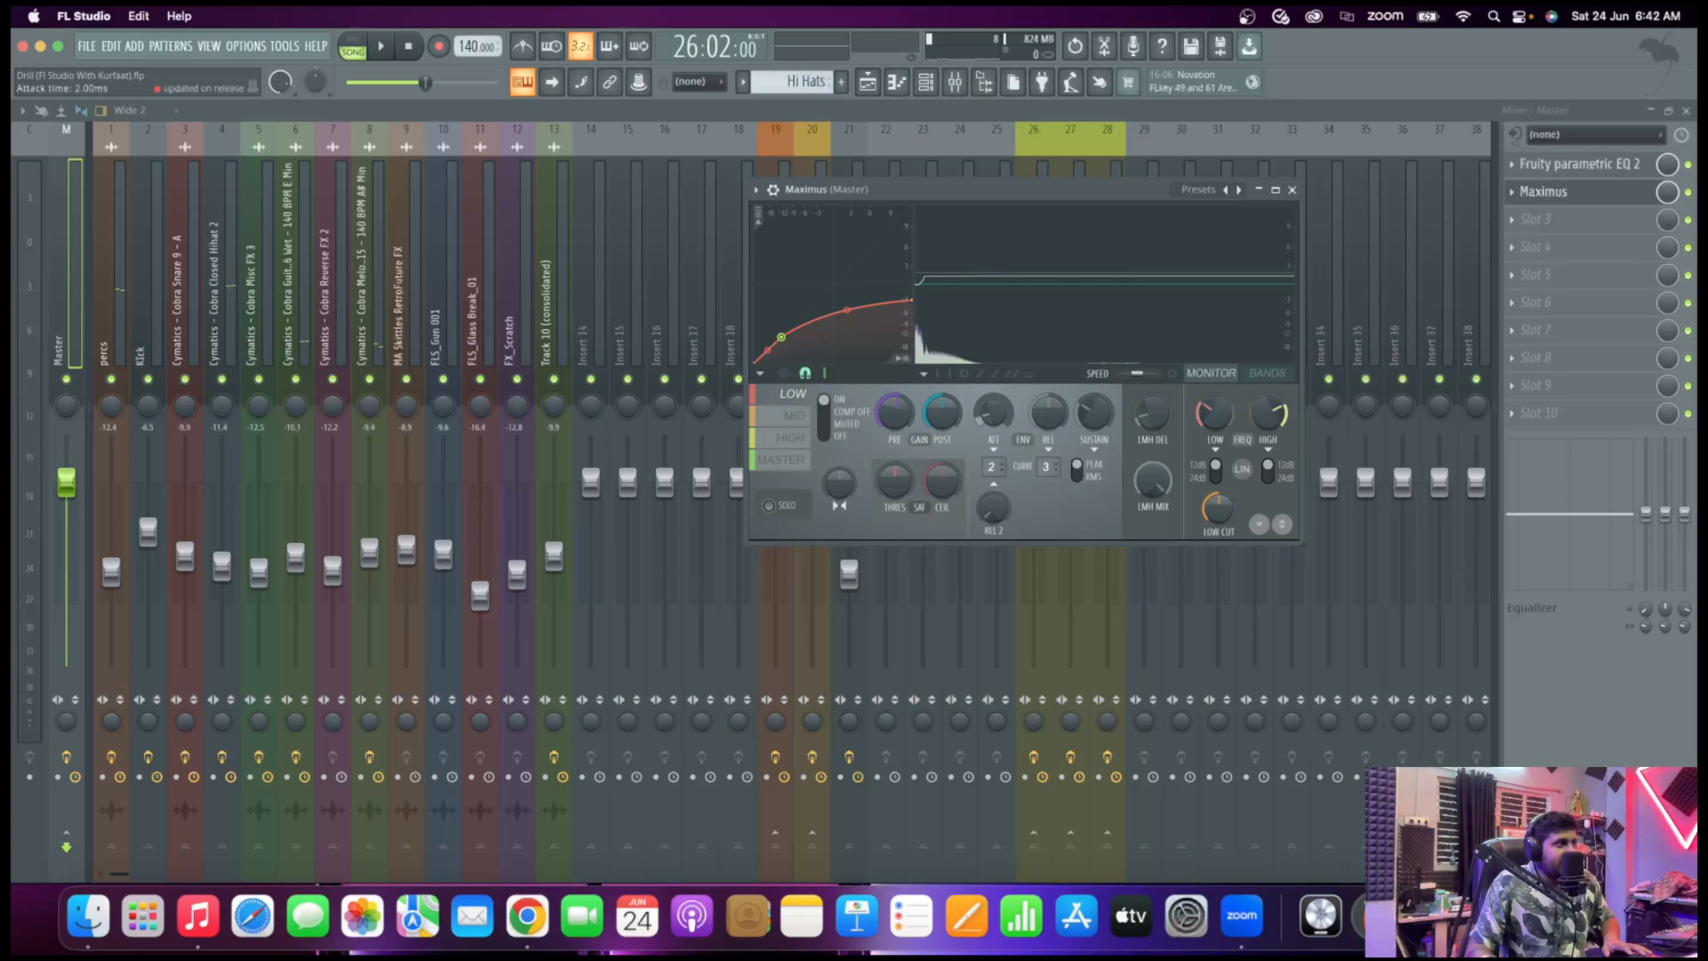
key(space)
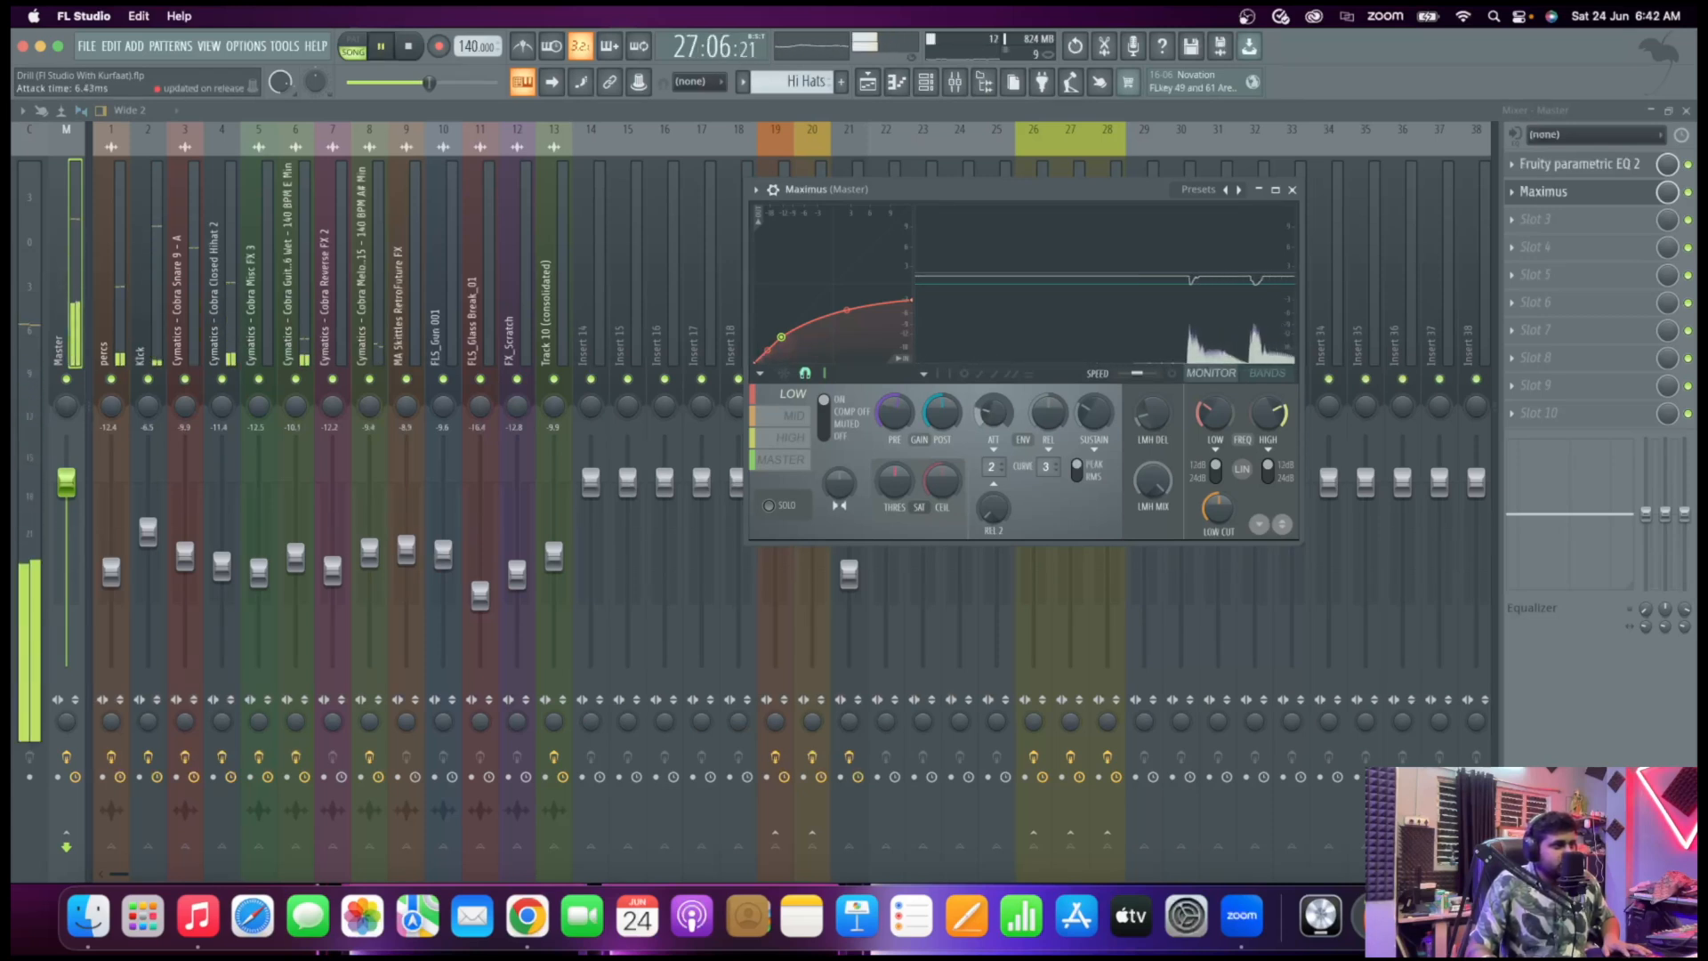
key(space)
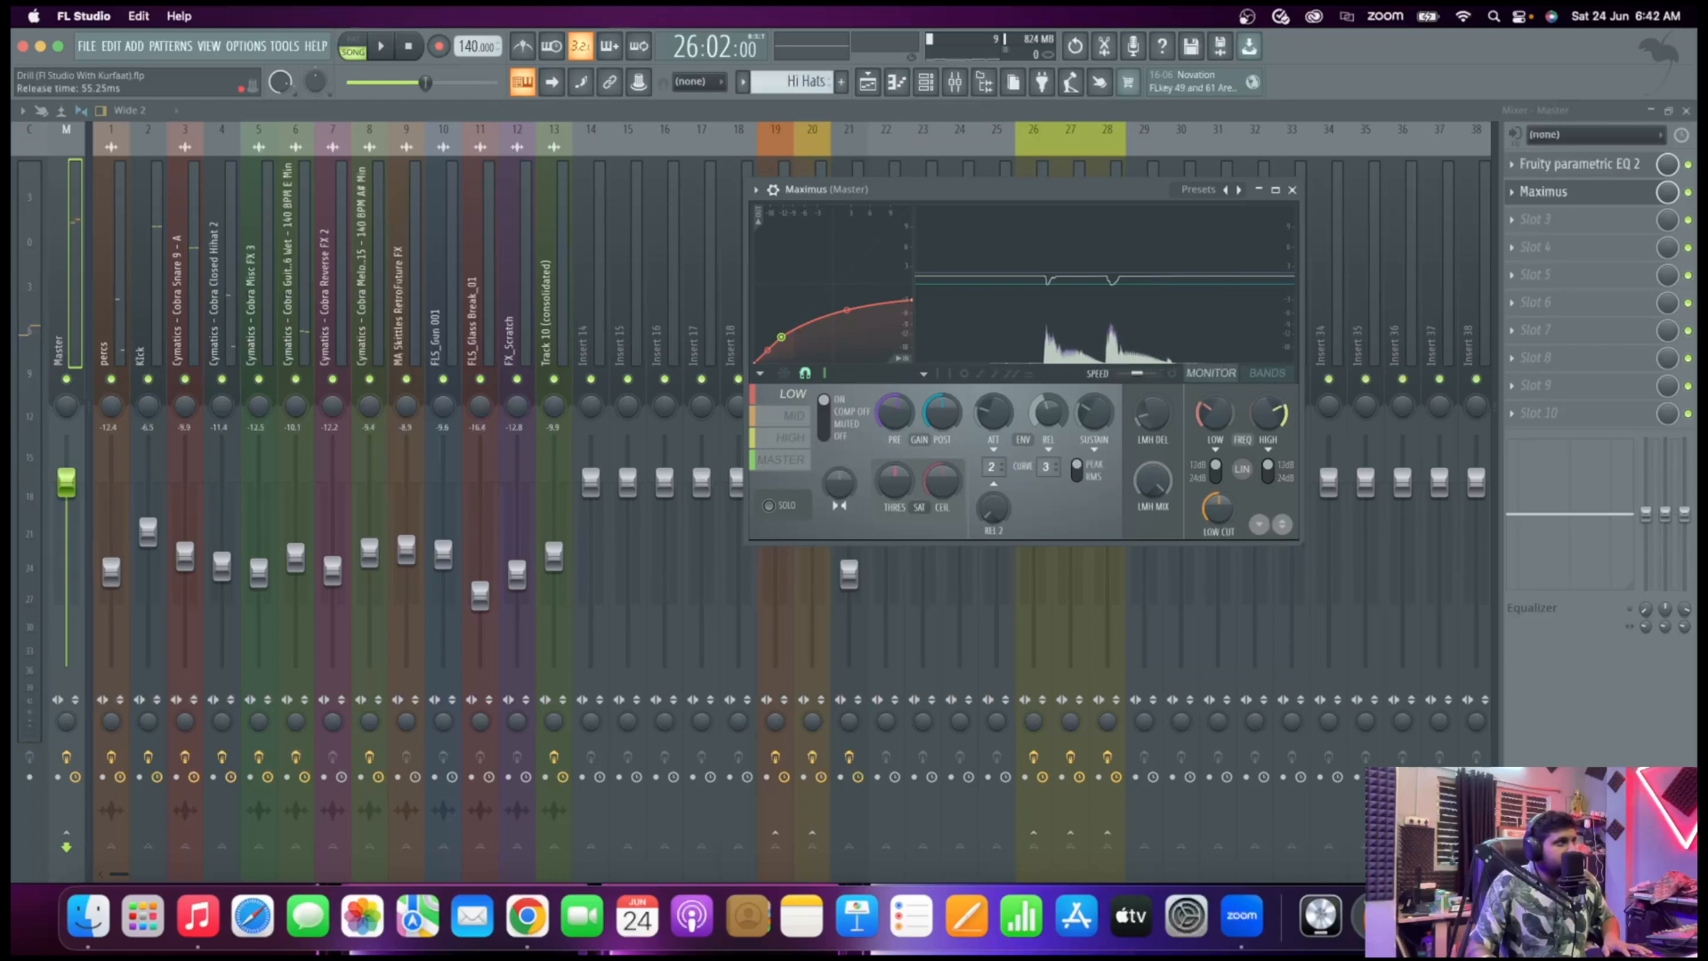
key(space)
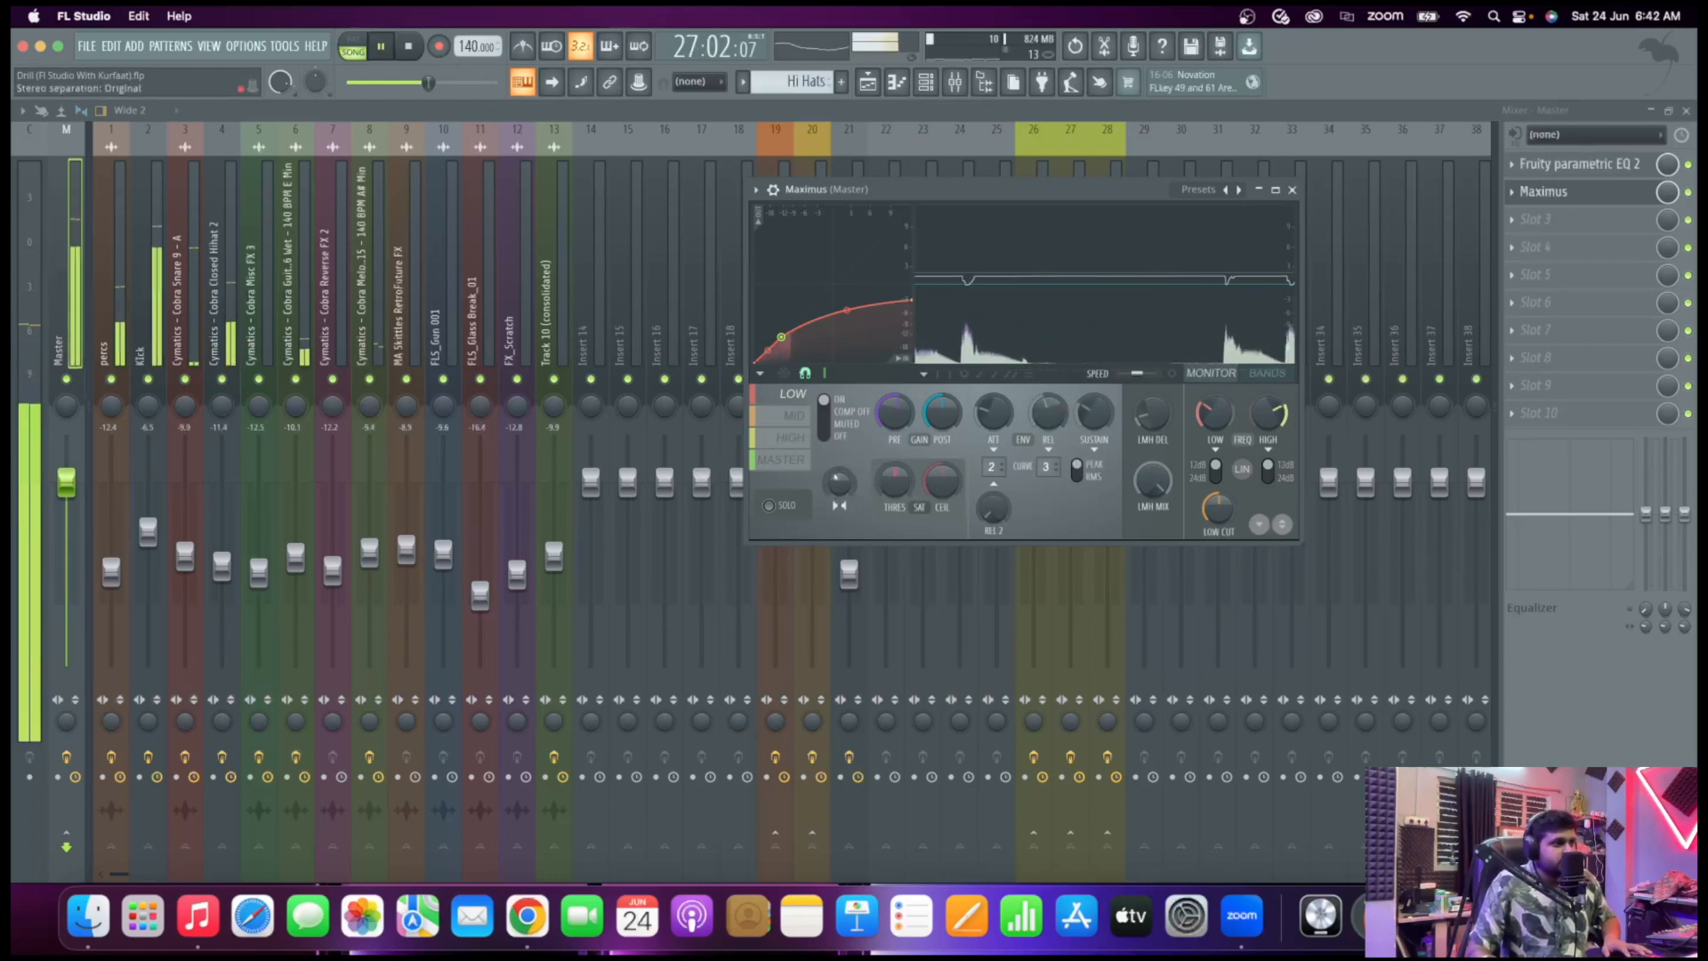
key(space)
Try the LOW band's stereo separation at 100% merged and 100% separated, and reset it to original
click(791, 437)
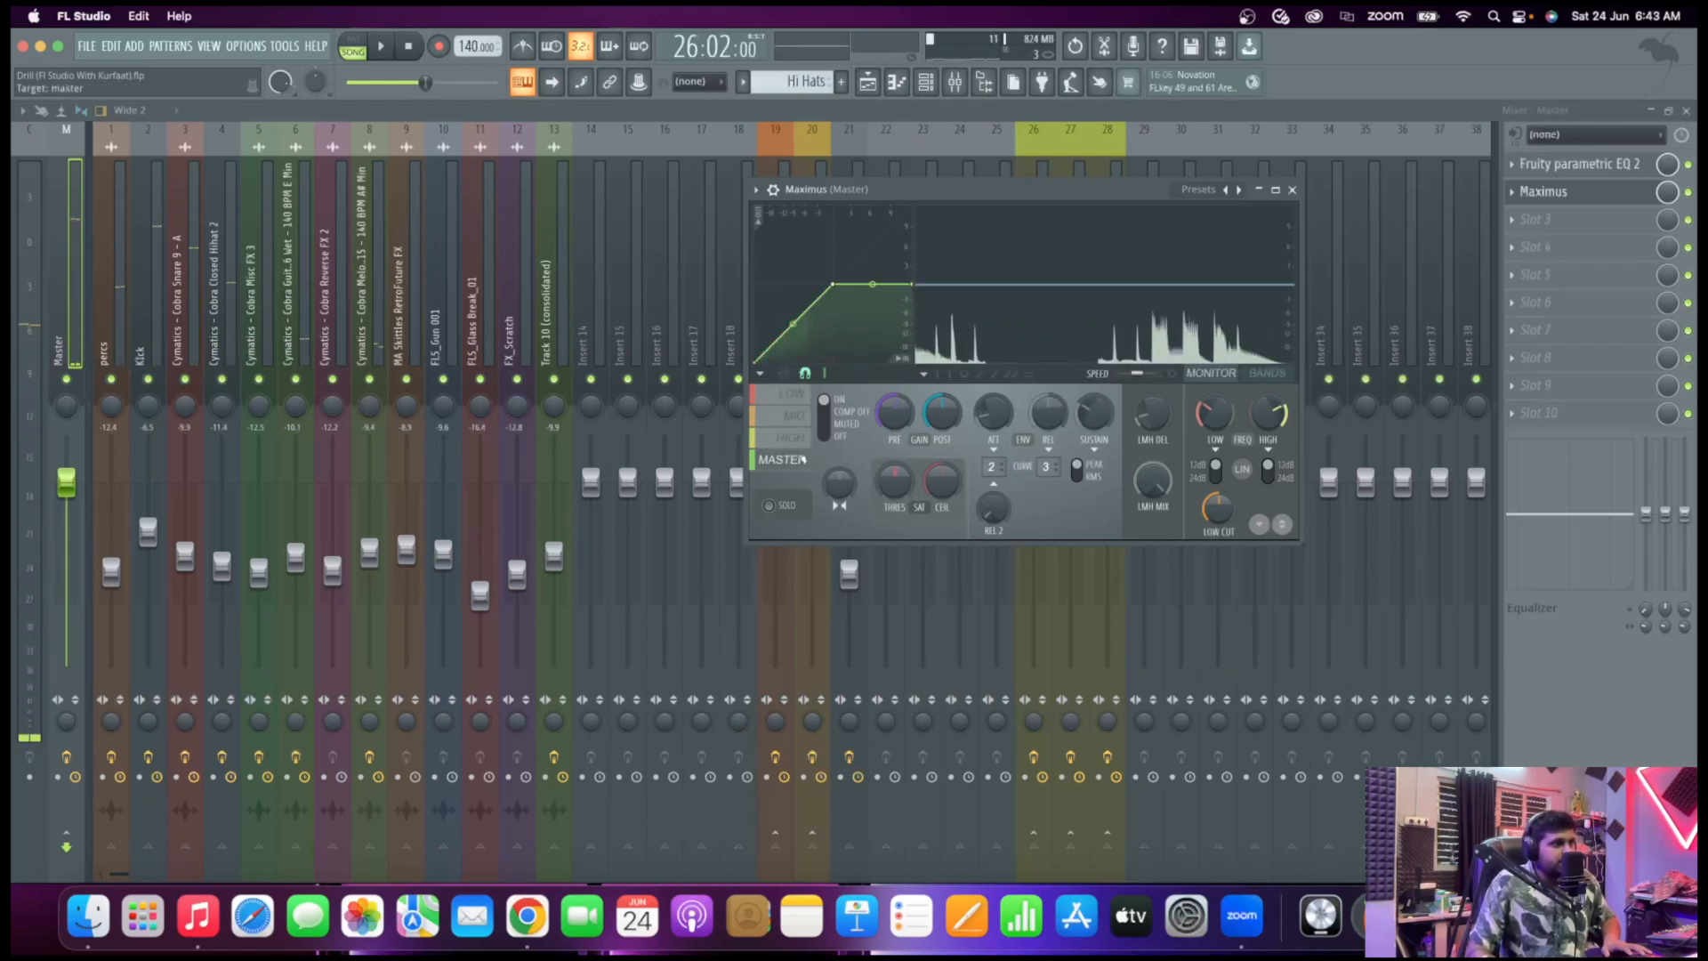
click(790, 394)
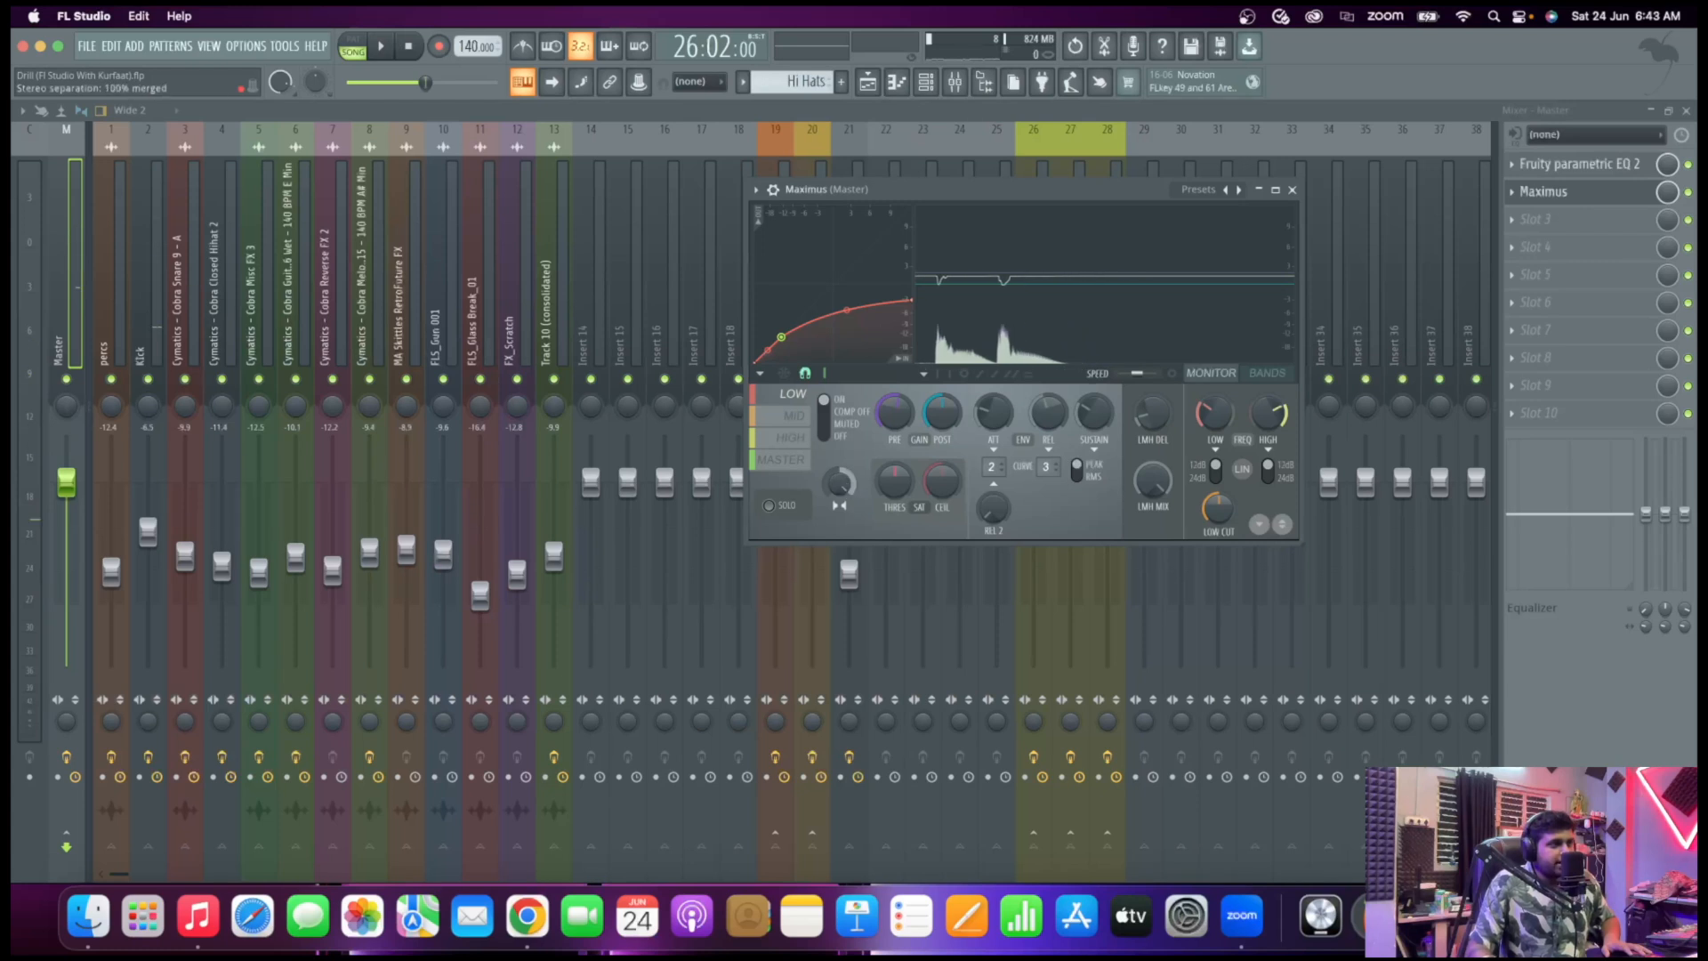
drag(839, 483, 839, 569)
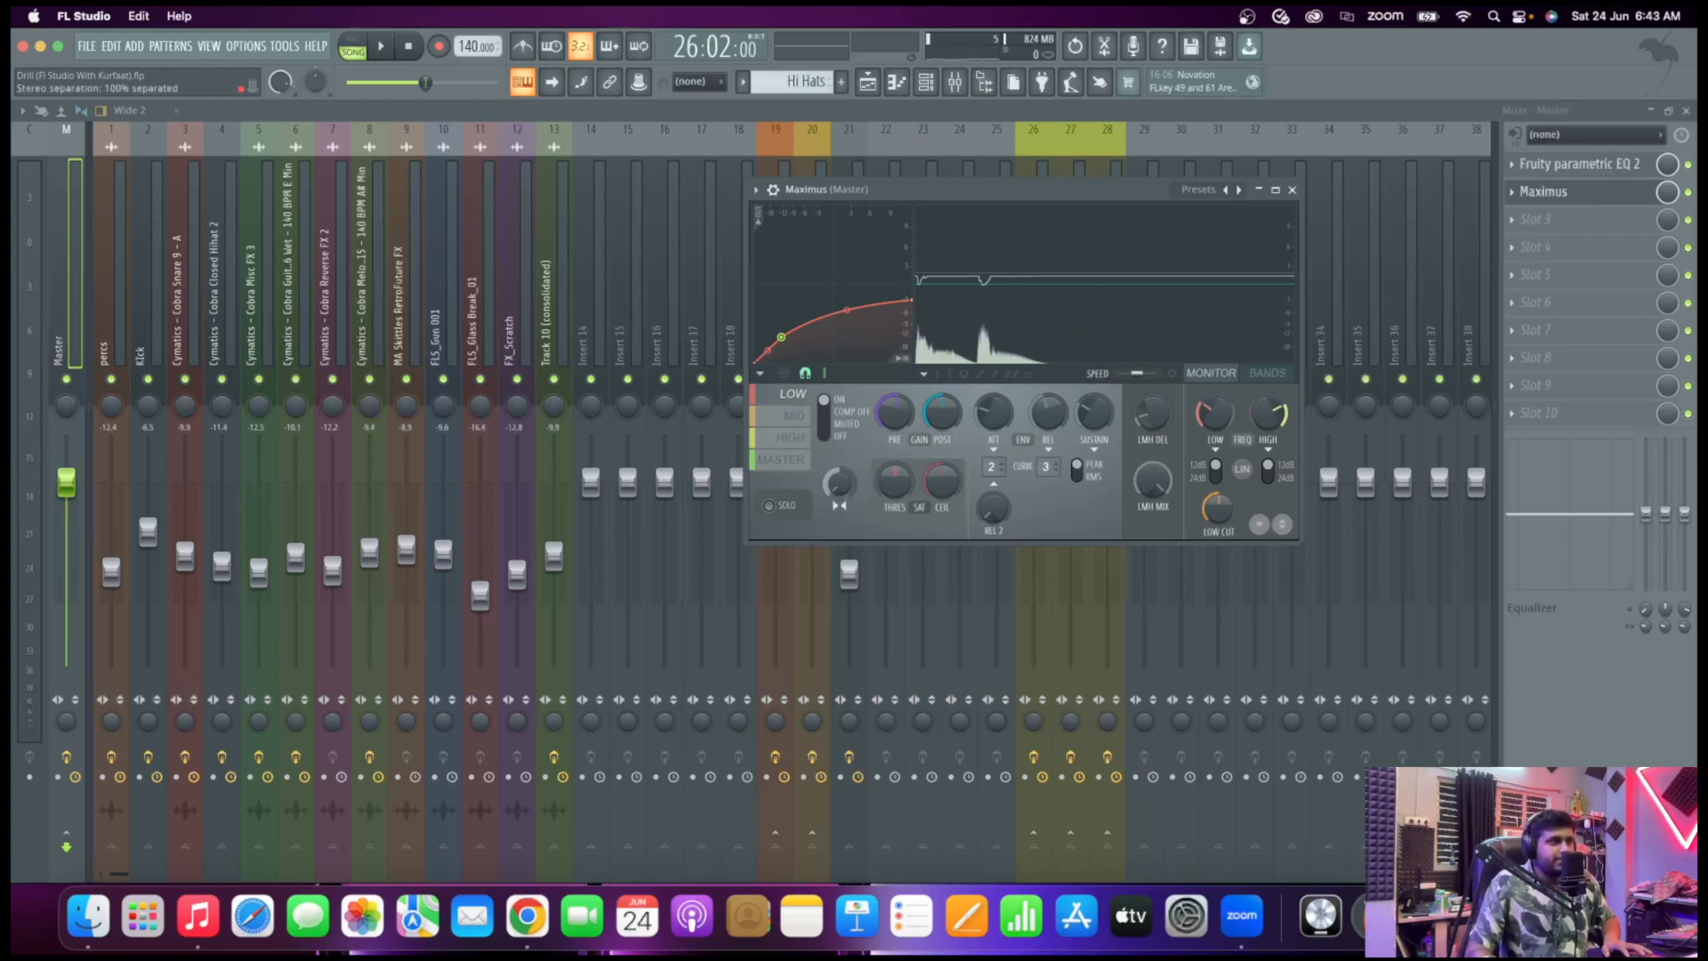
right_click(839, 485)
Audition the MASTER band with stereo separation at 100% merged and at 100% separated, and reset it to original
click(782, 459)
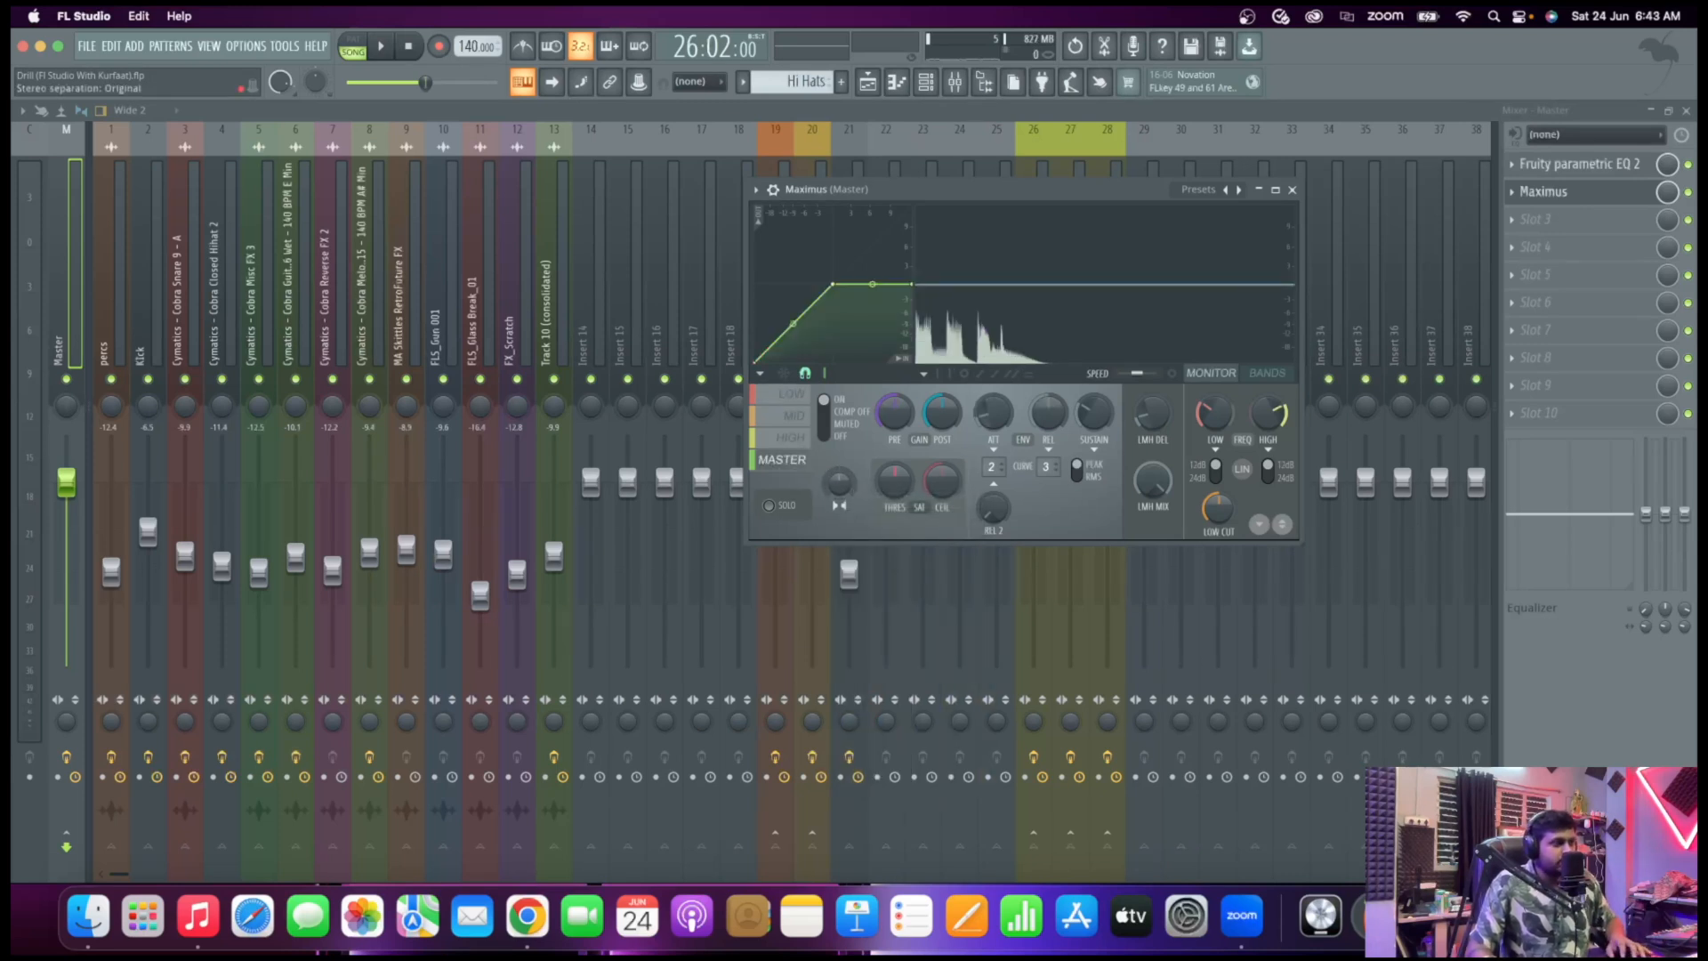
drag(846, 491, 846, 409)
key(space)
key(space)
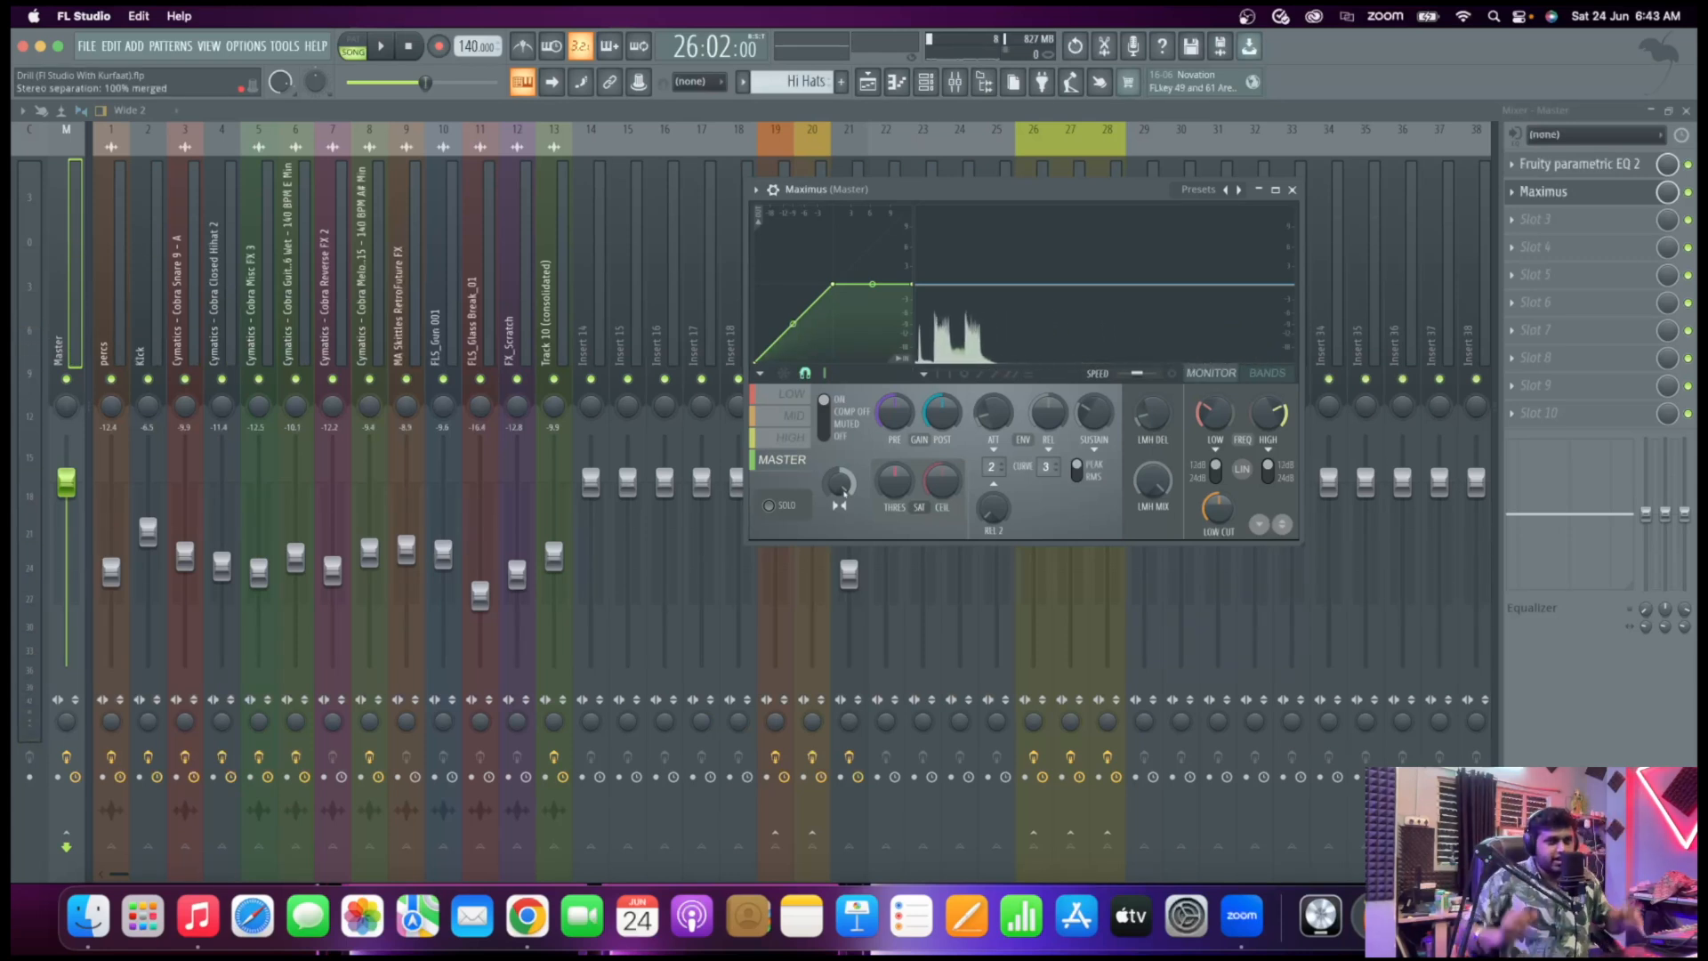
key(space)
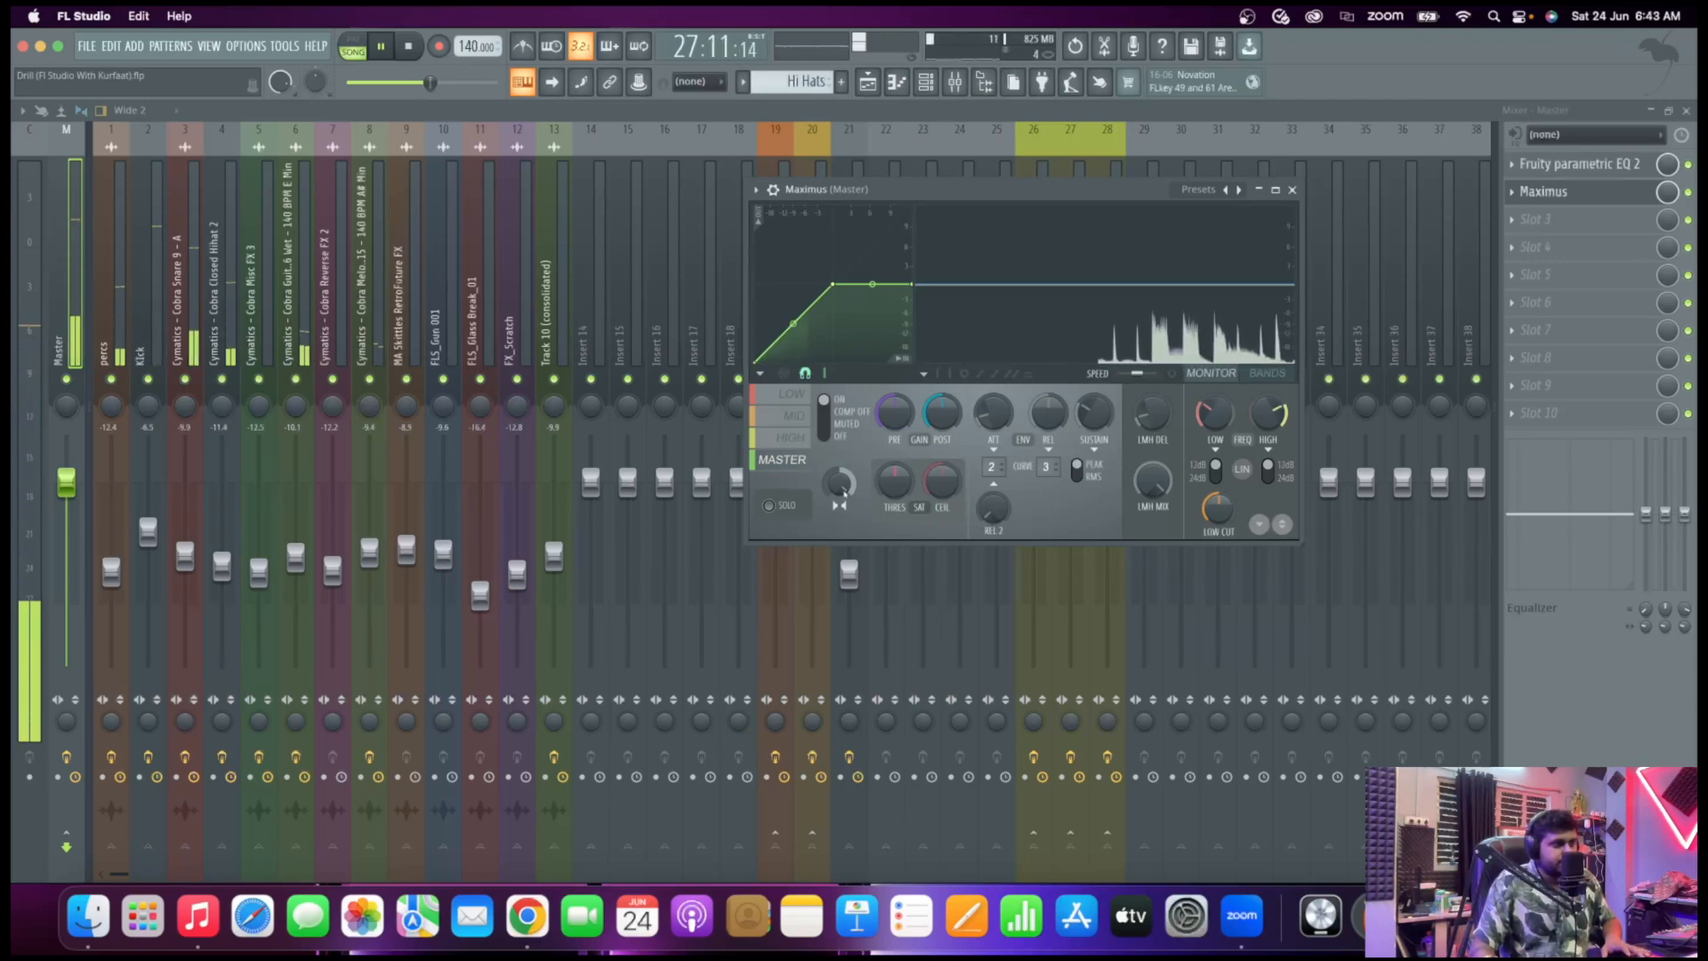
key(space)
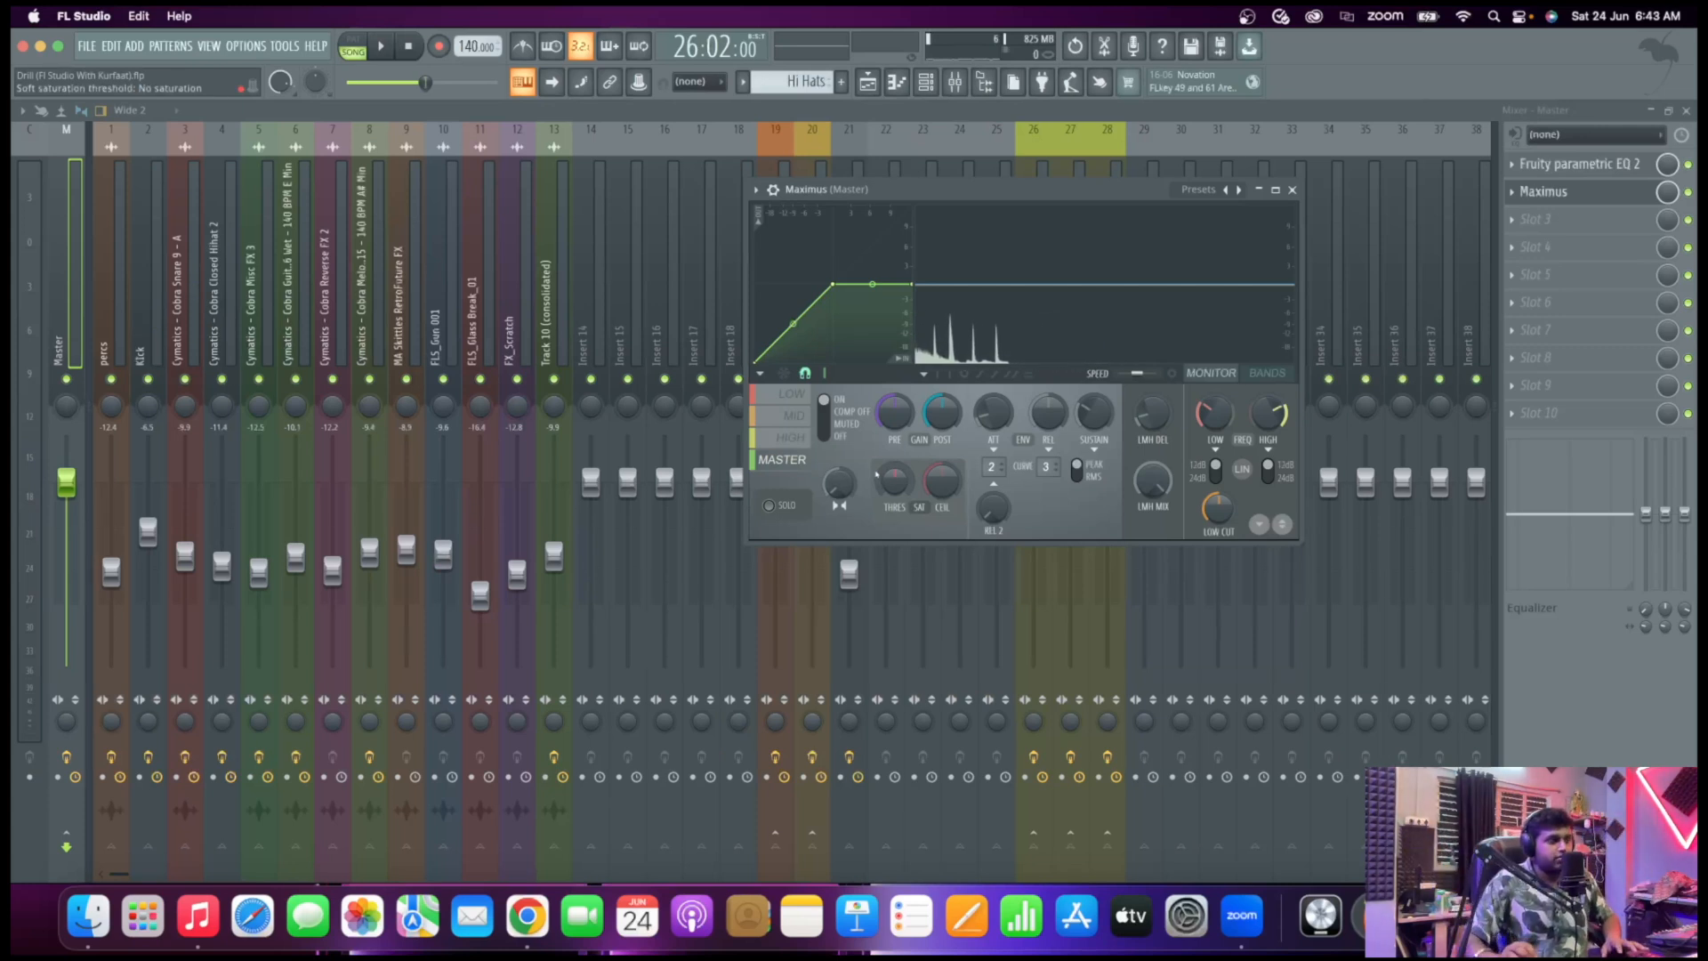
key(space)
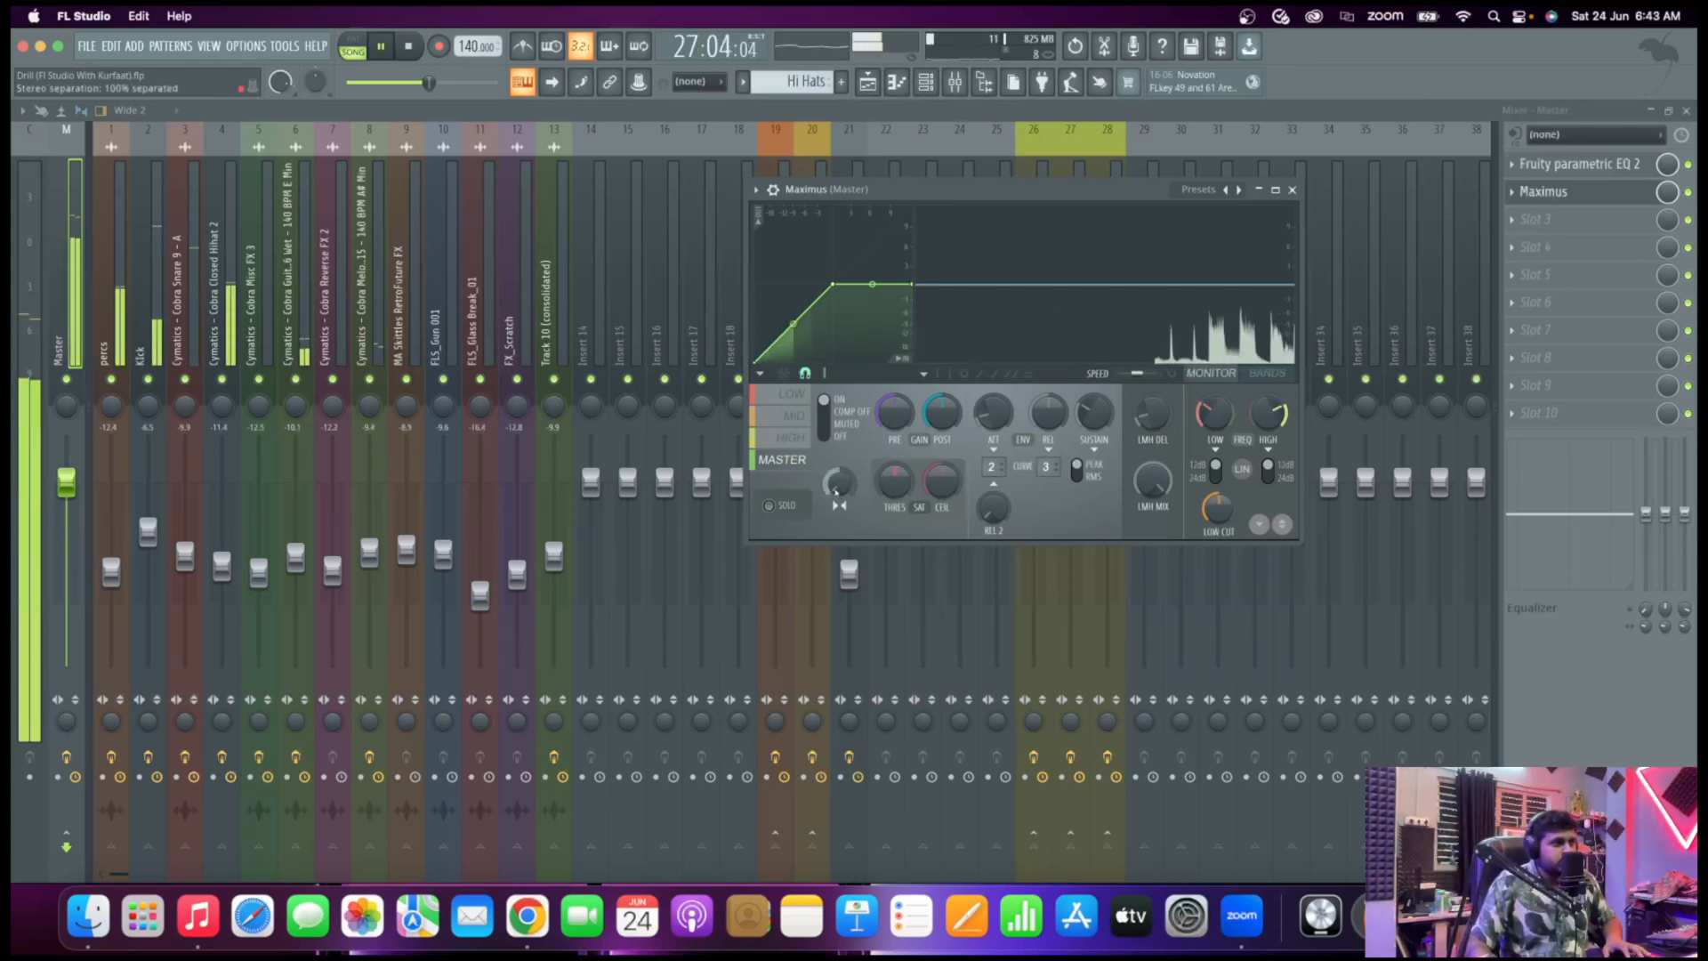
key(space)
right_click(835, 491)
click(851, 505)
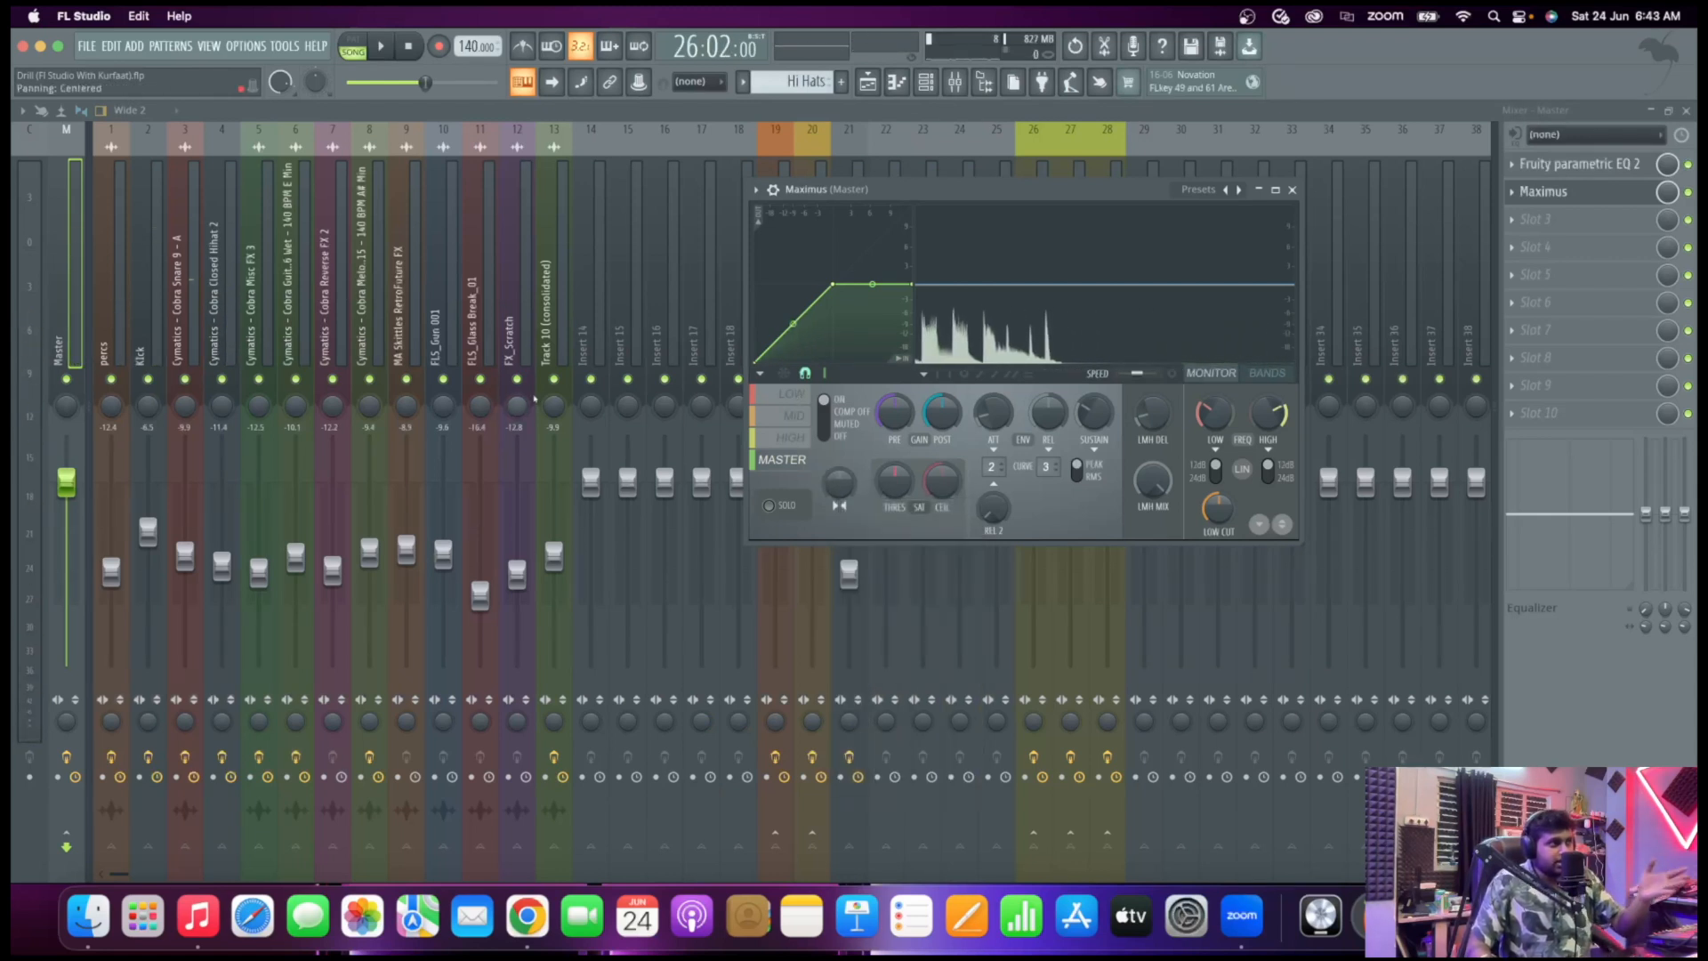
Set the LOW band's stereo separation to 9% merged and audition the beat
drag(901, 197, 1361, 238)
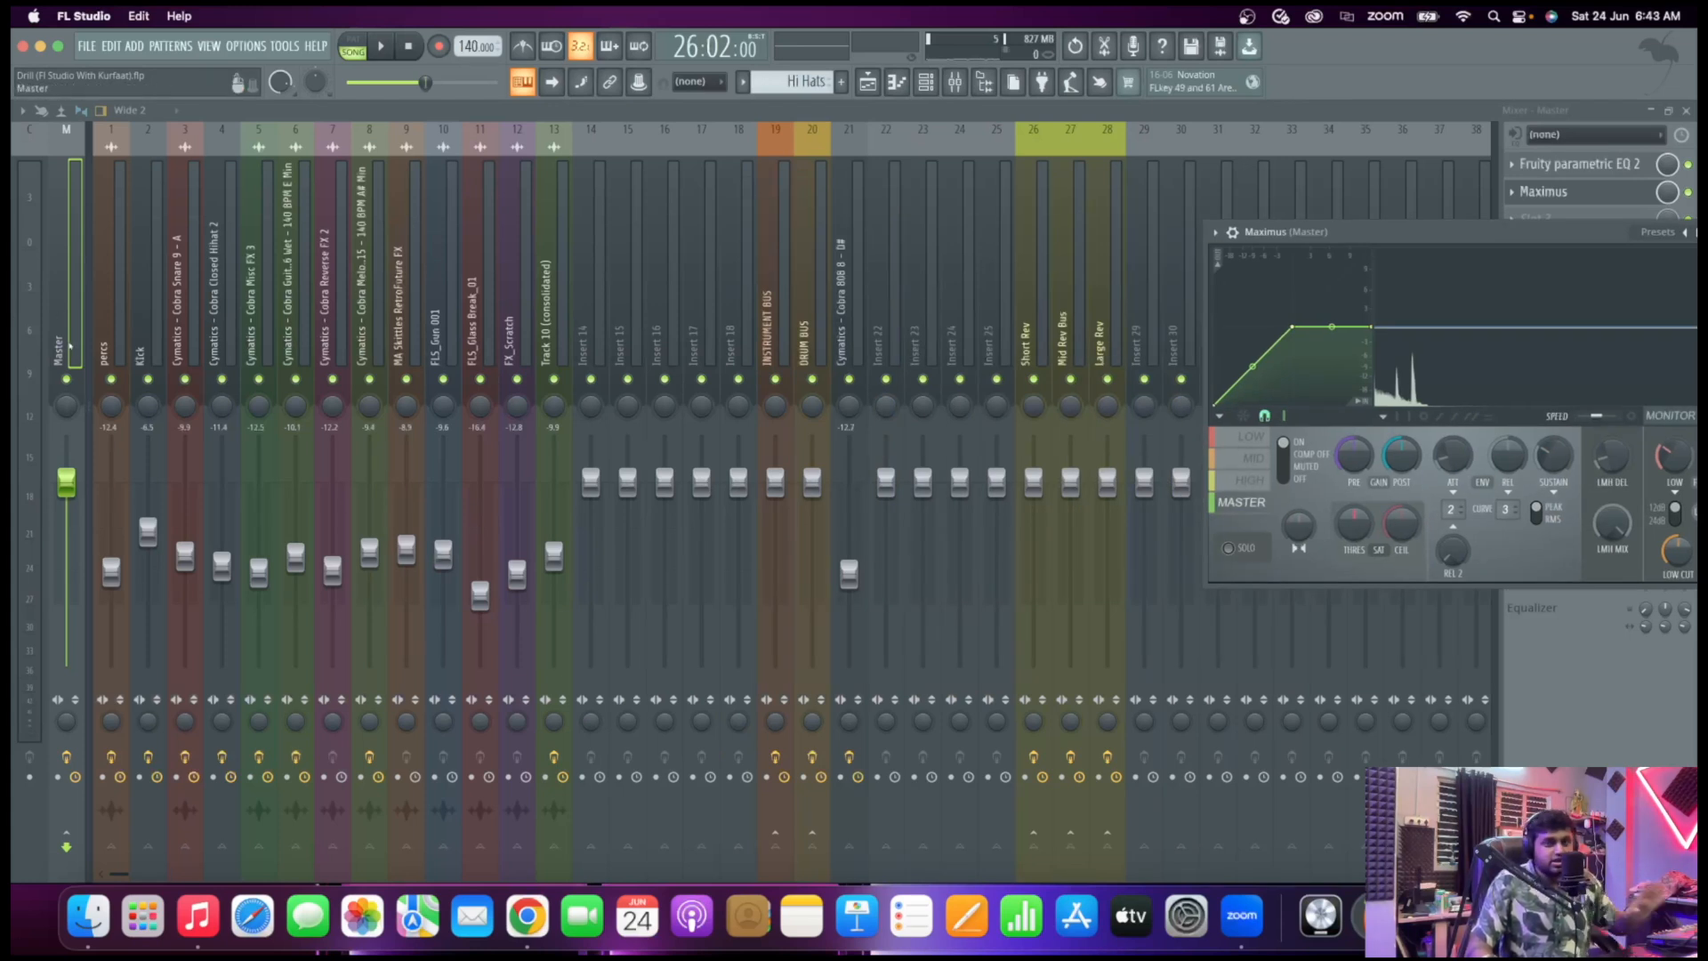
drag(1284, 232, 480, 217)
click(439, 431)
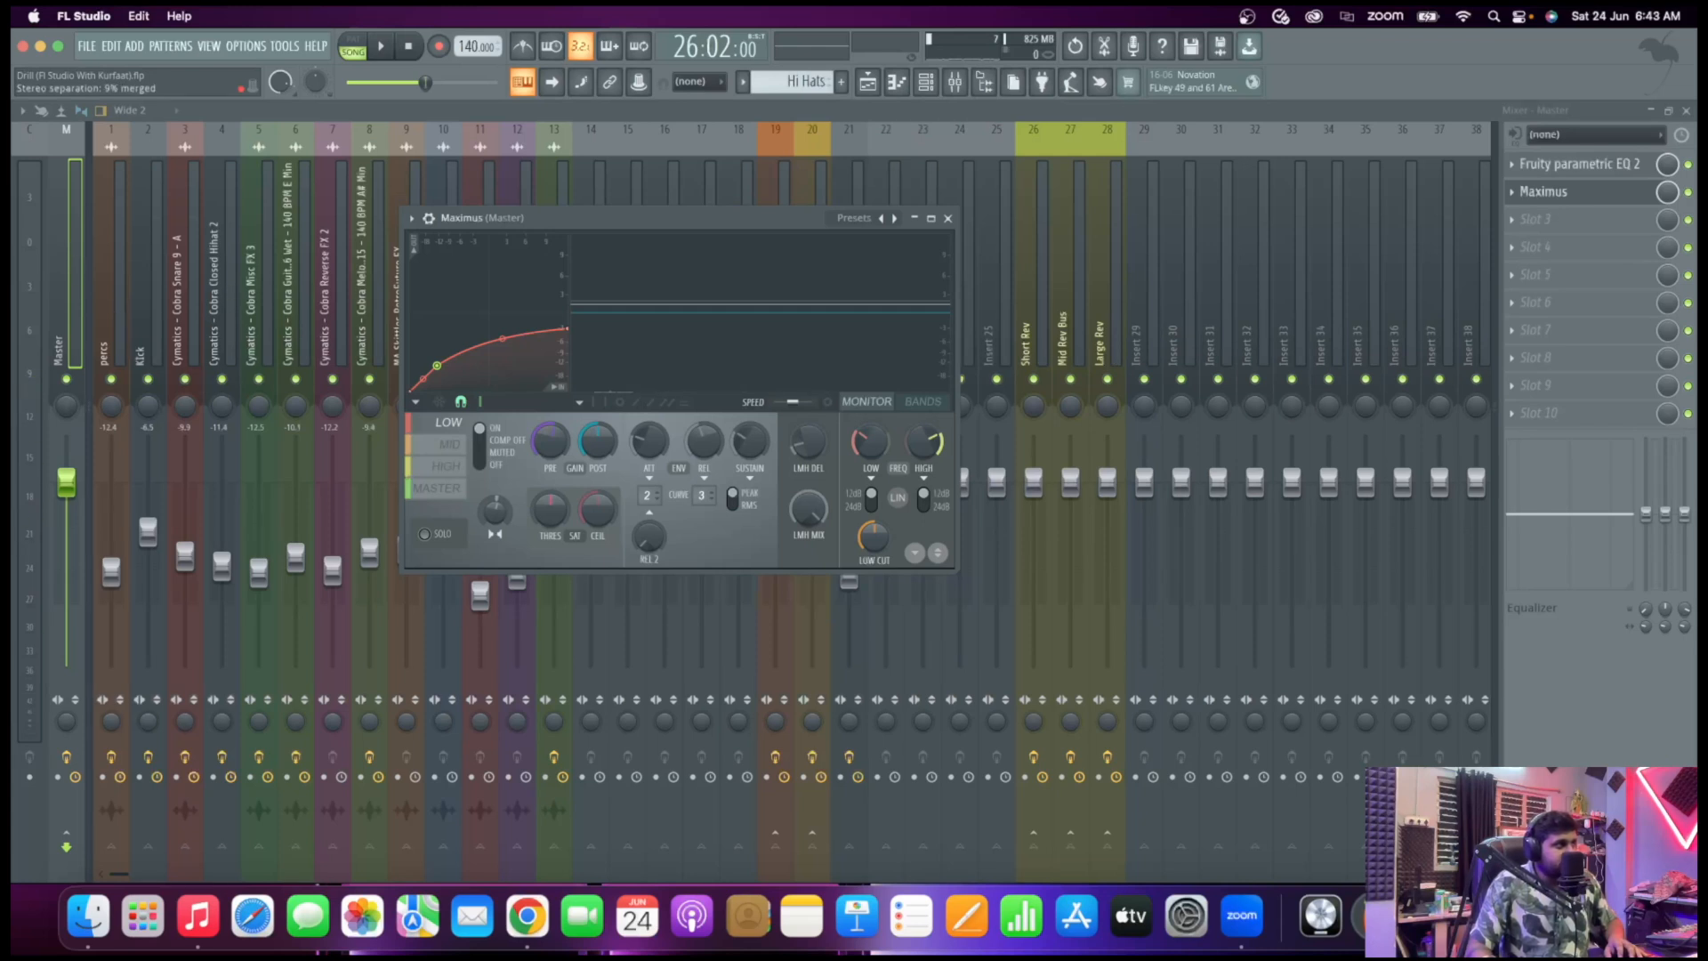
key(space)
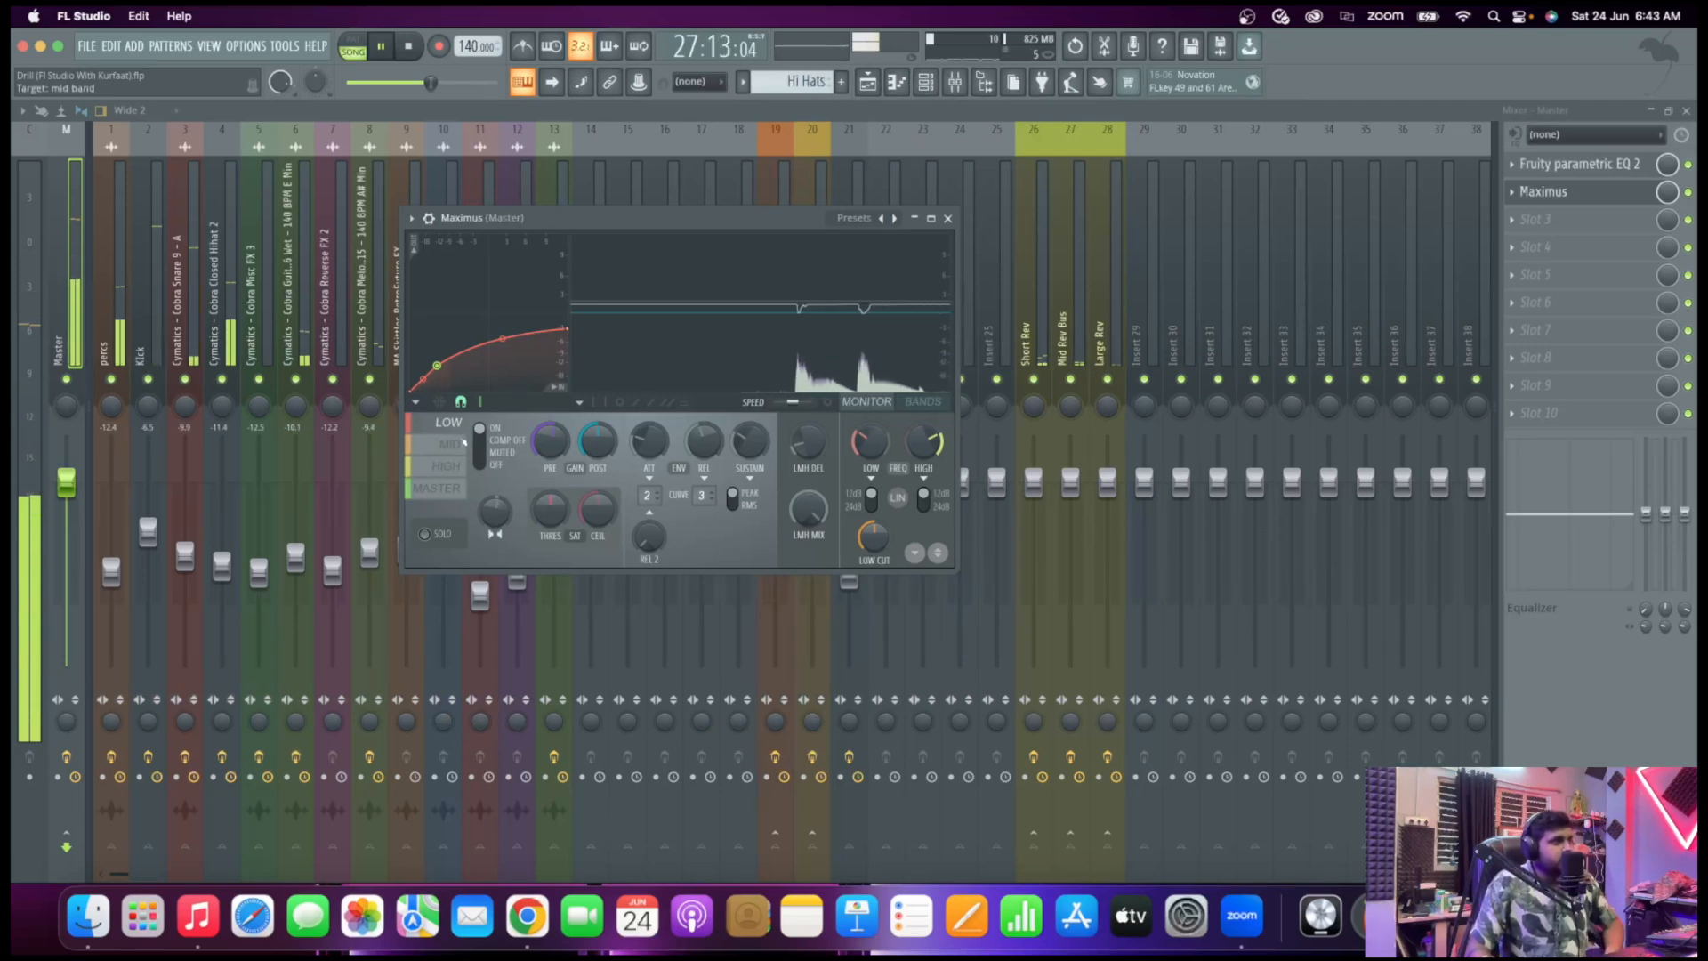
key(space)
Set the MID band's stereo separation to 9% separated and audition the beat
click(450, 444)
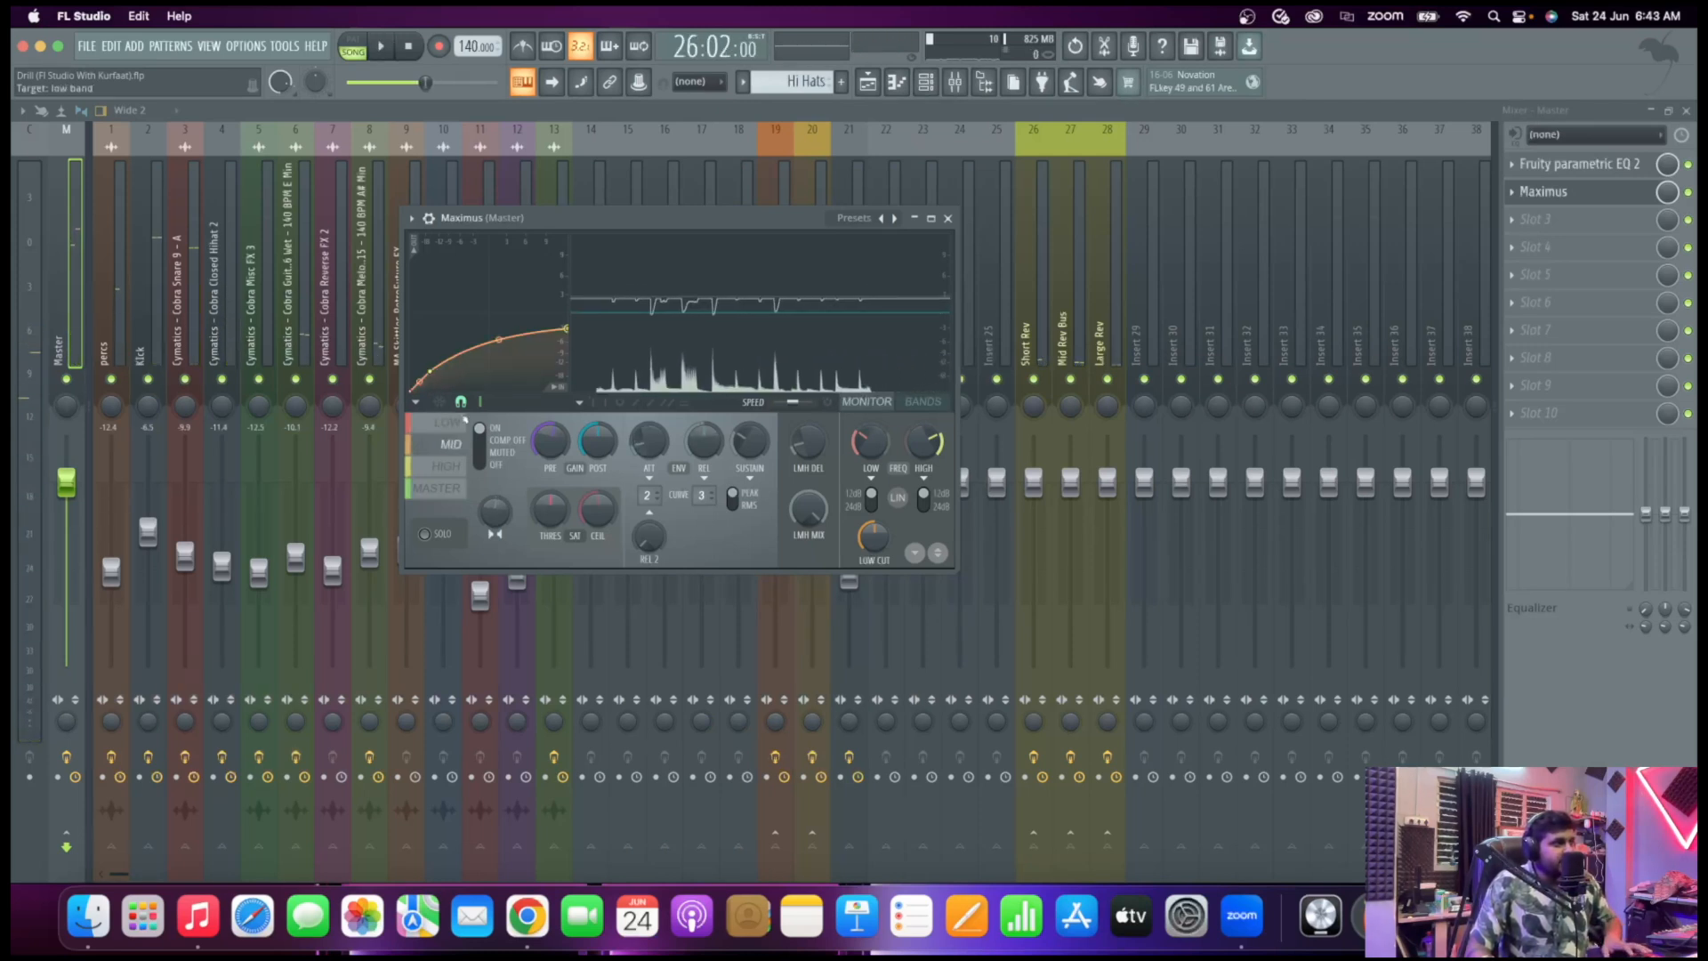
drag(495, 510, 495, 520)
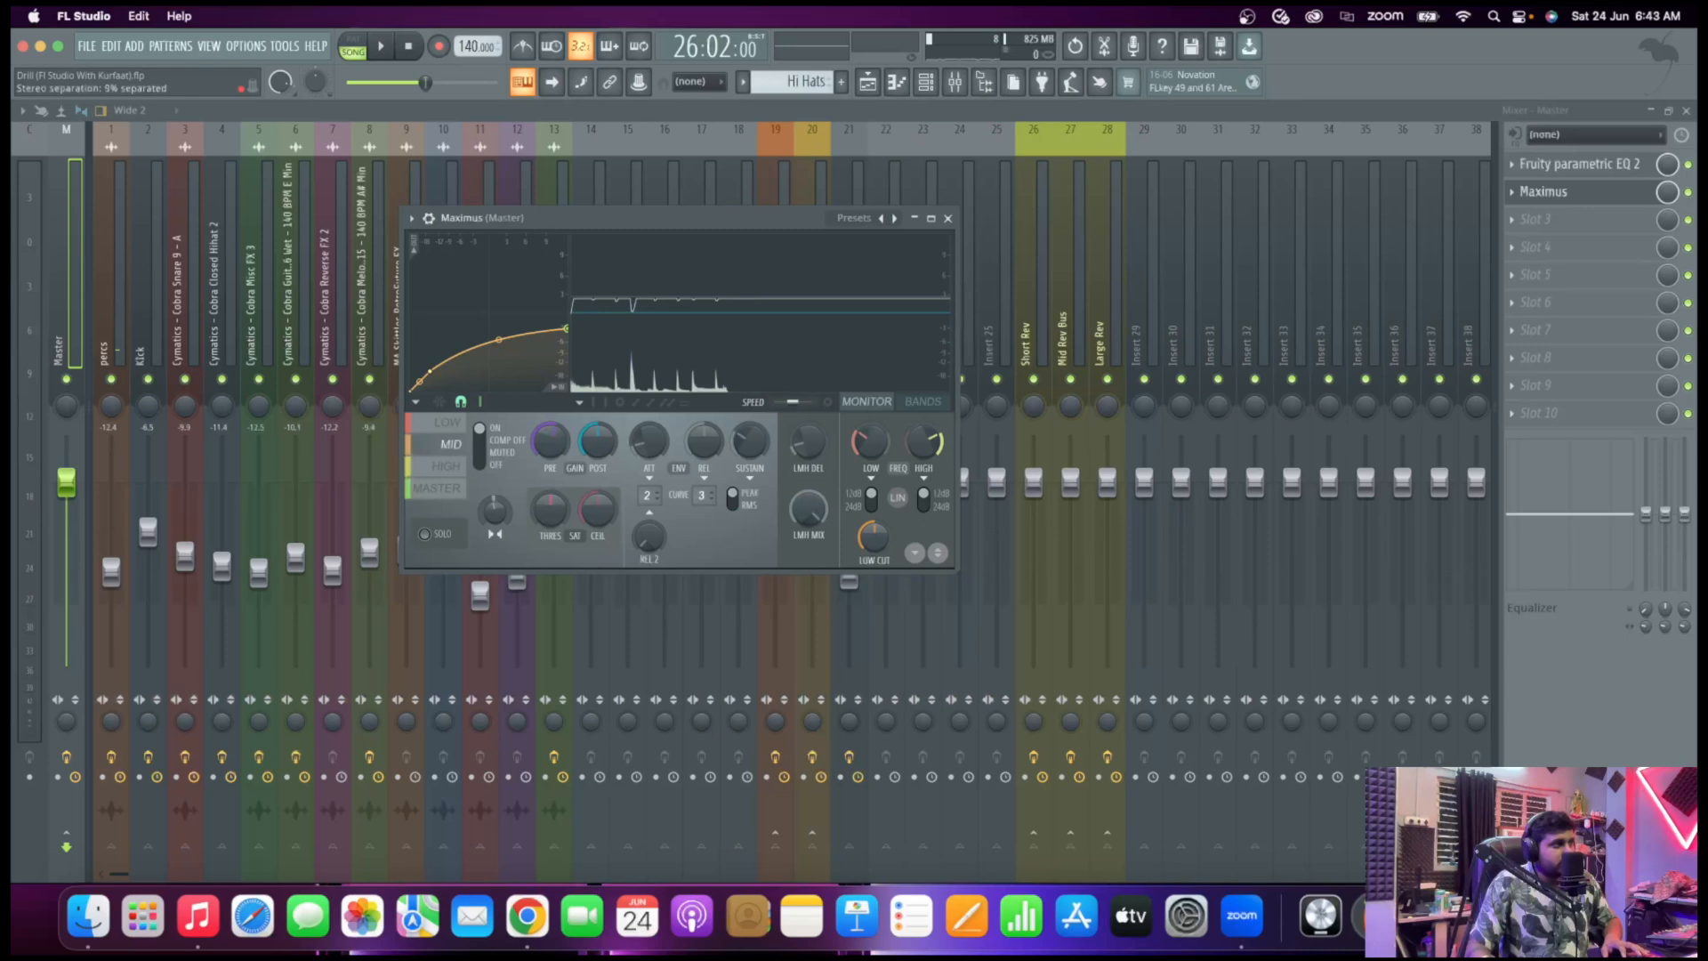
key(space)
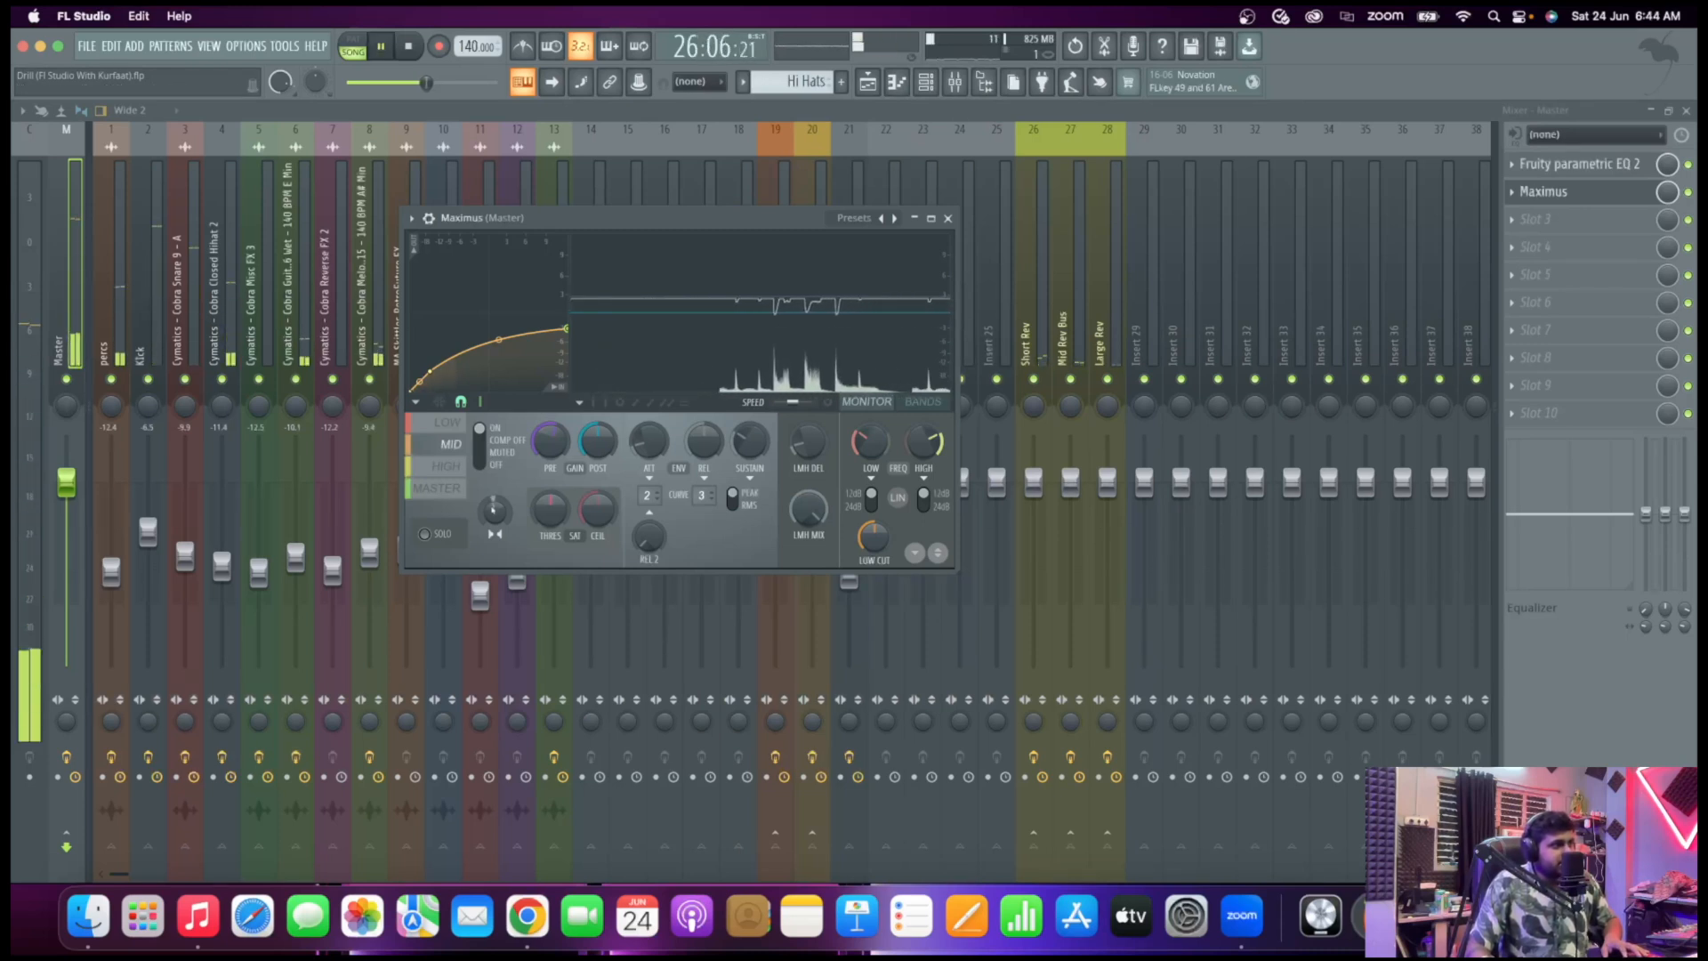
key(space)
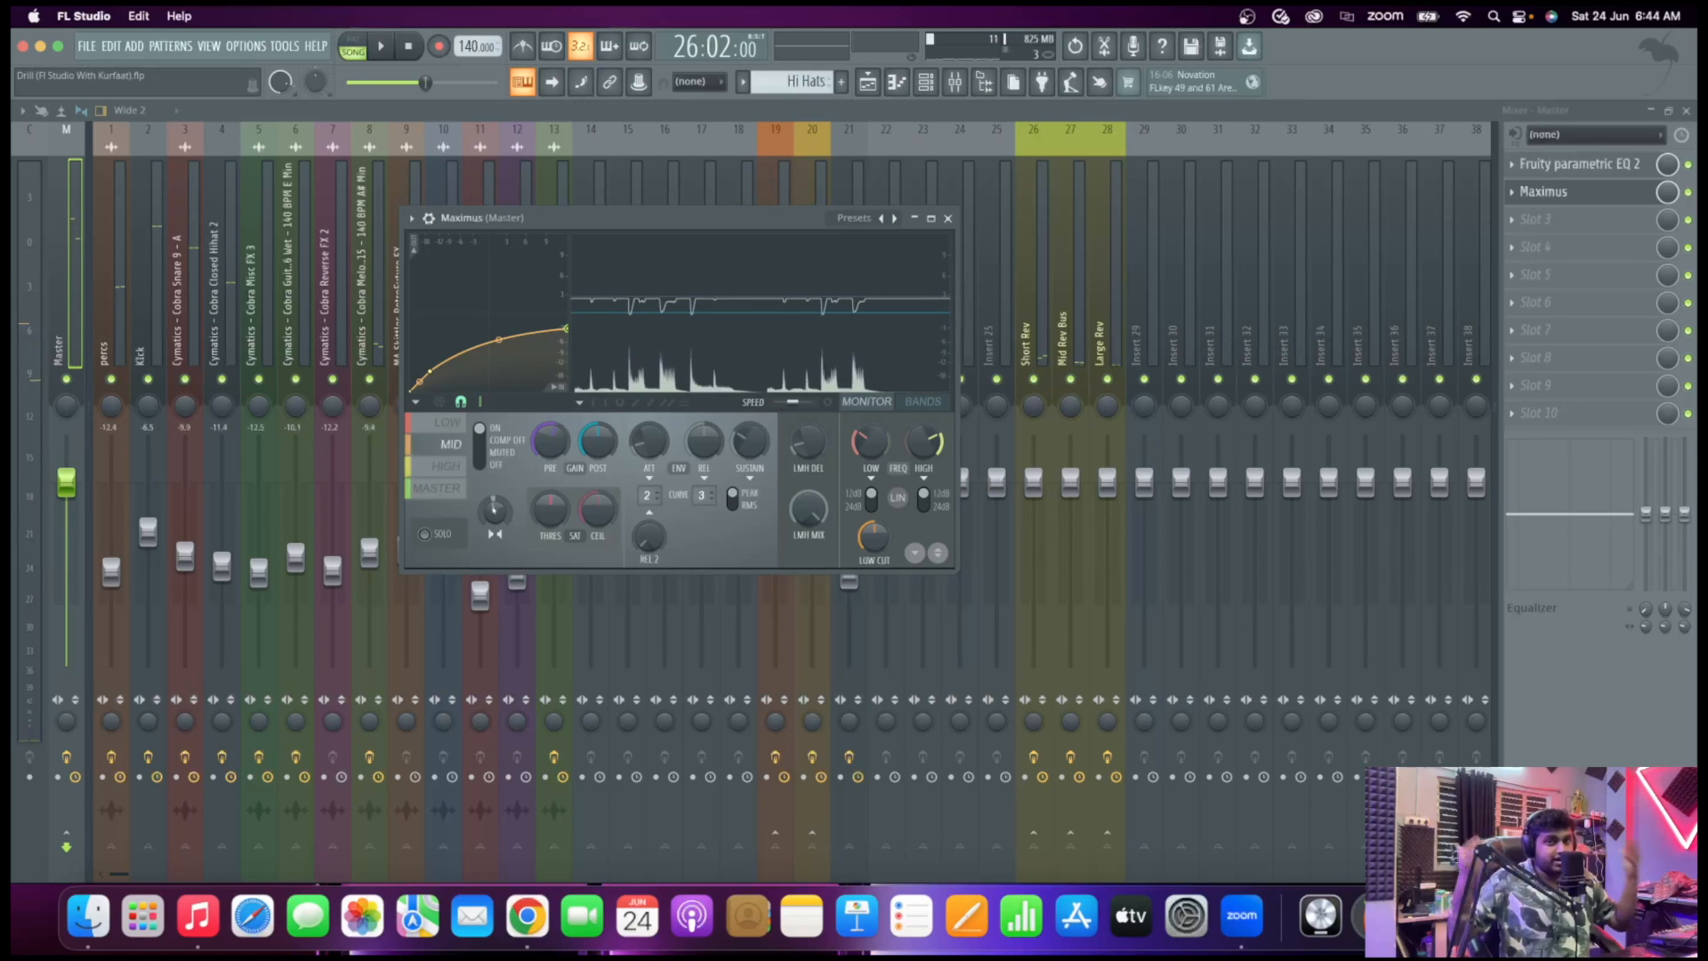
key(space)
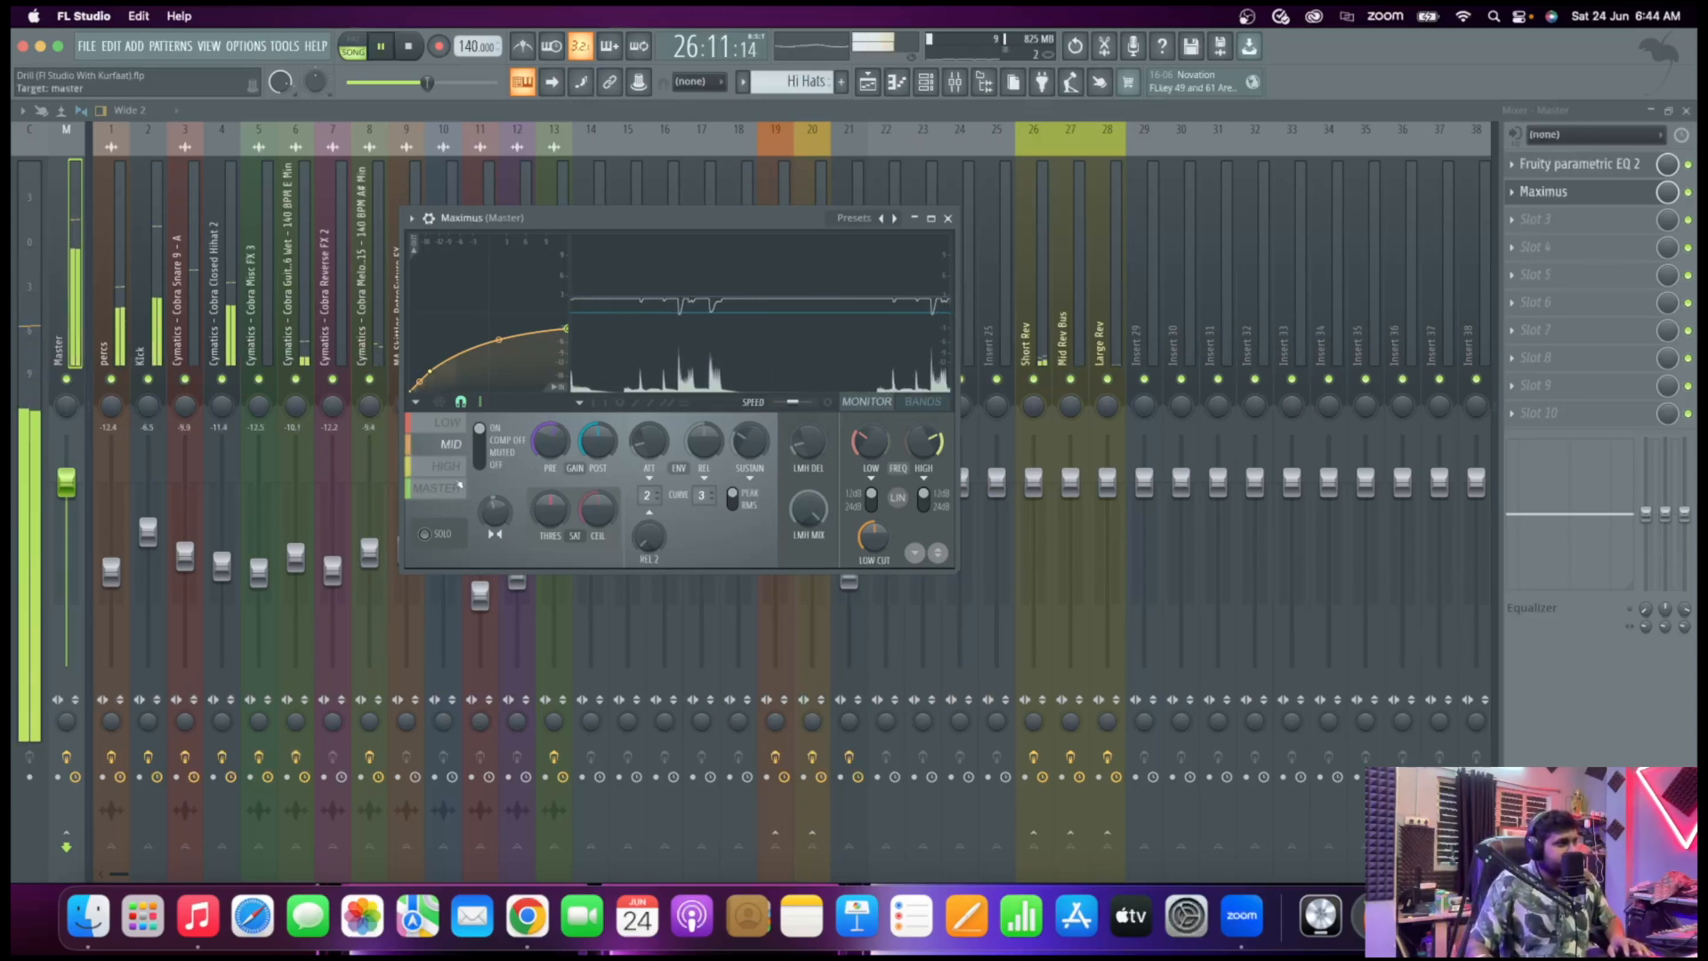
key(space)
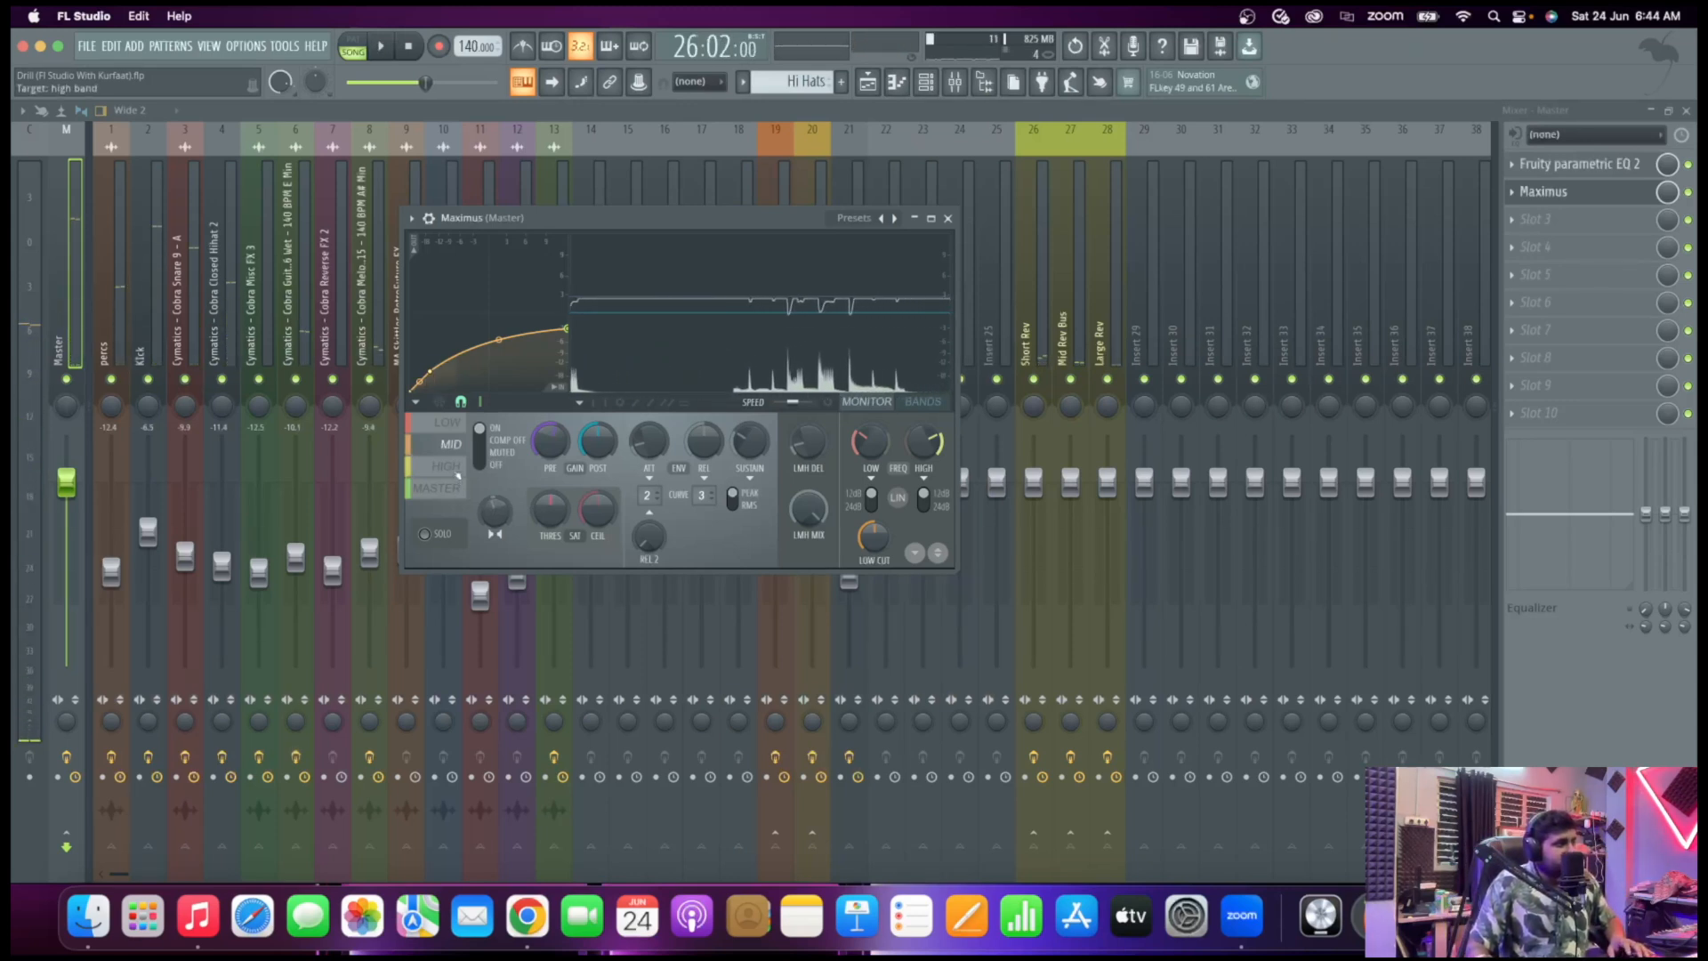
Widen the HIGH band's stereo separation to 20% separated during playback and close Maximus
click(447, 466)
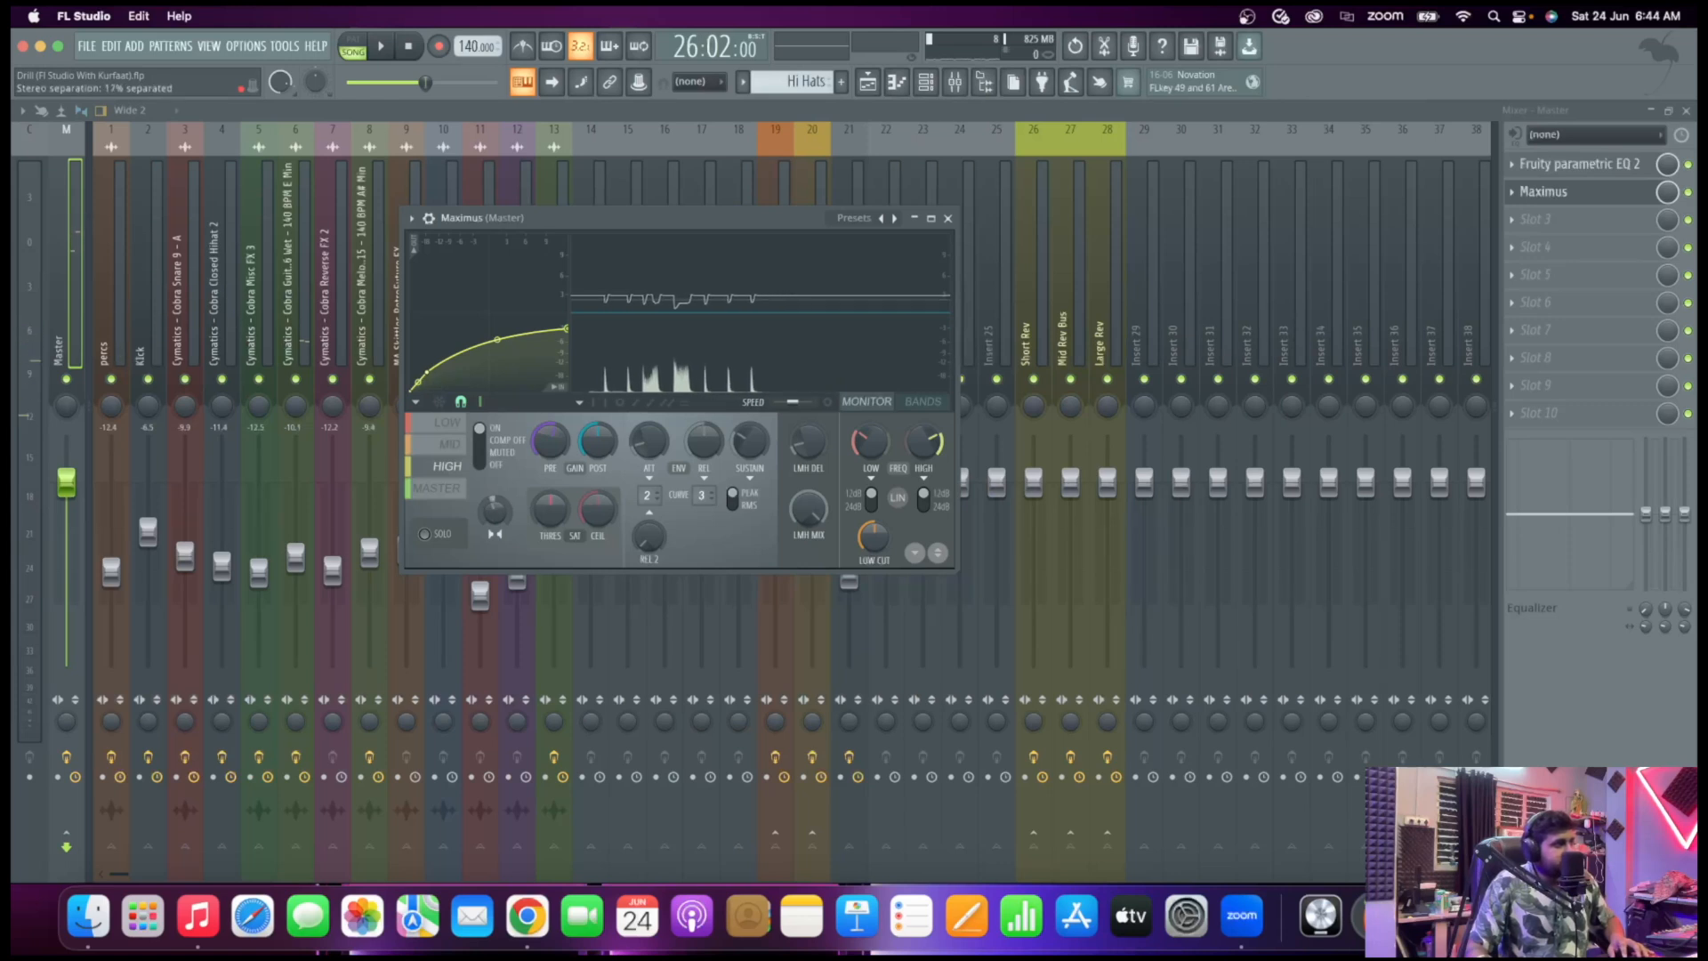
key(space)
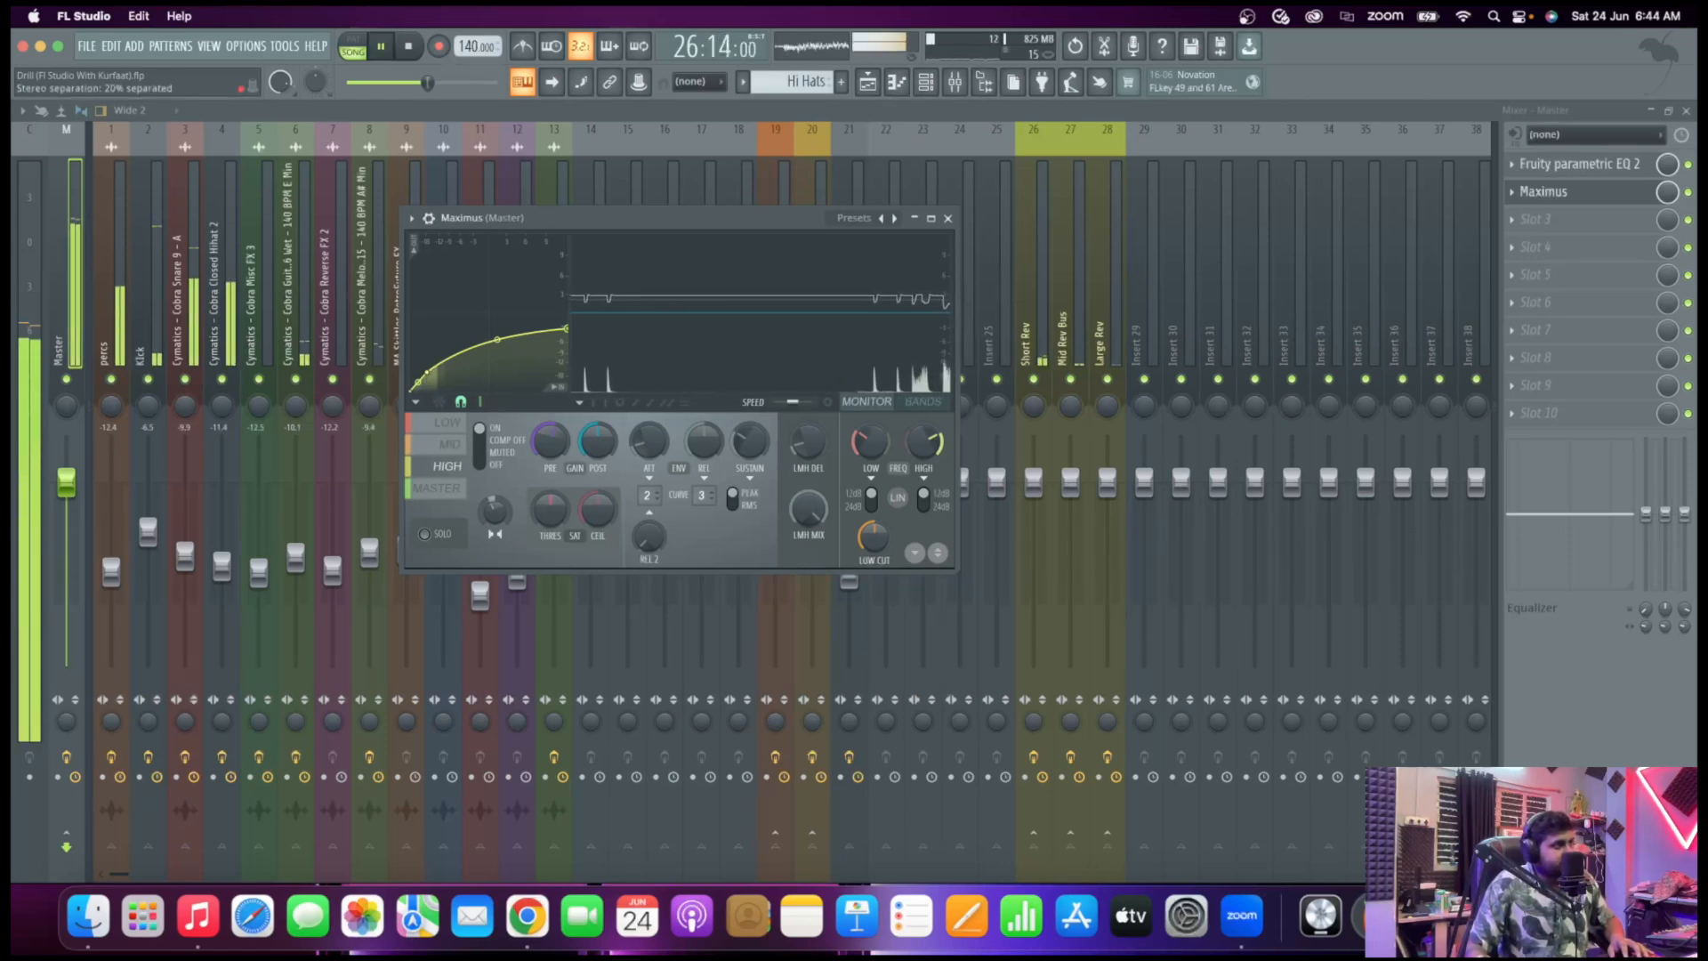
drag(490, 512, 490, 513)
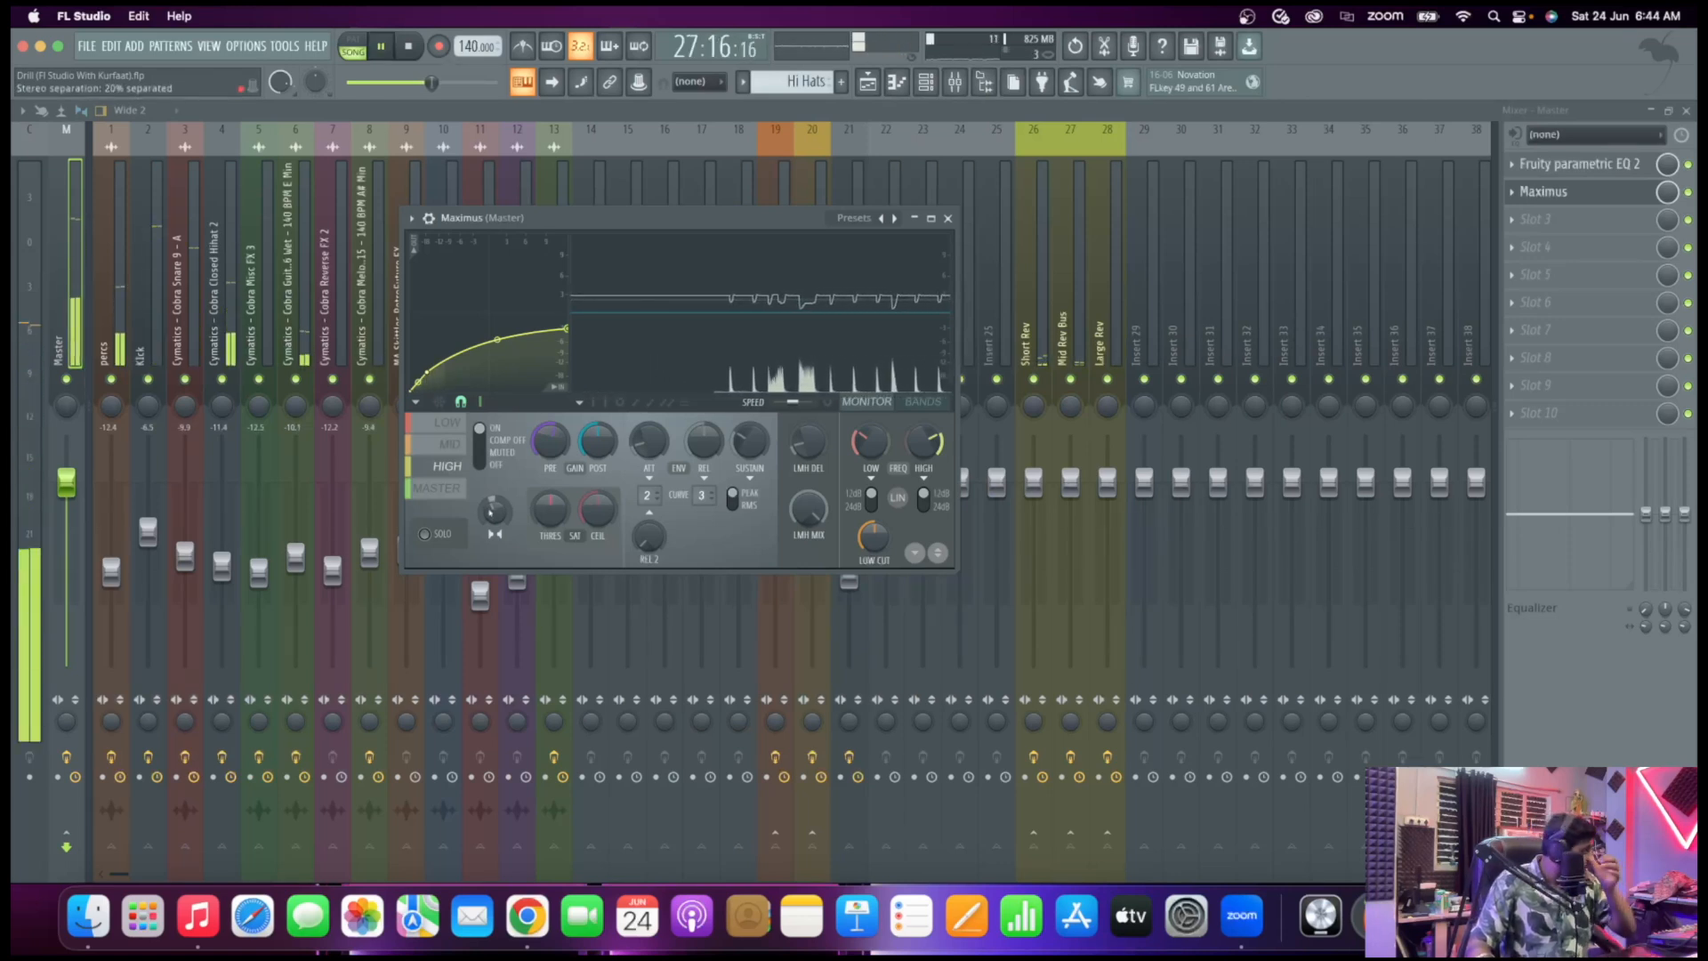
key(space)
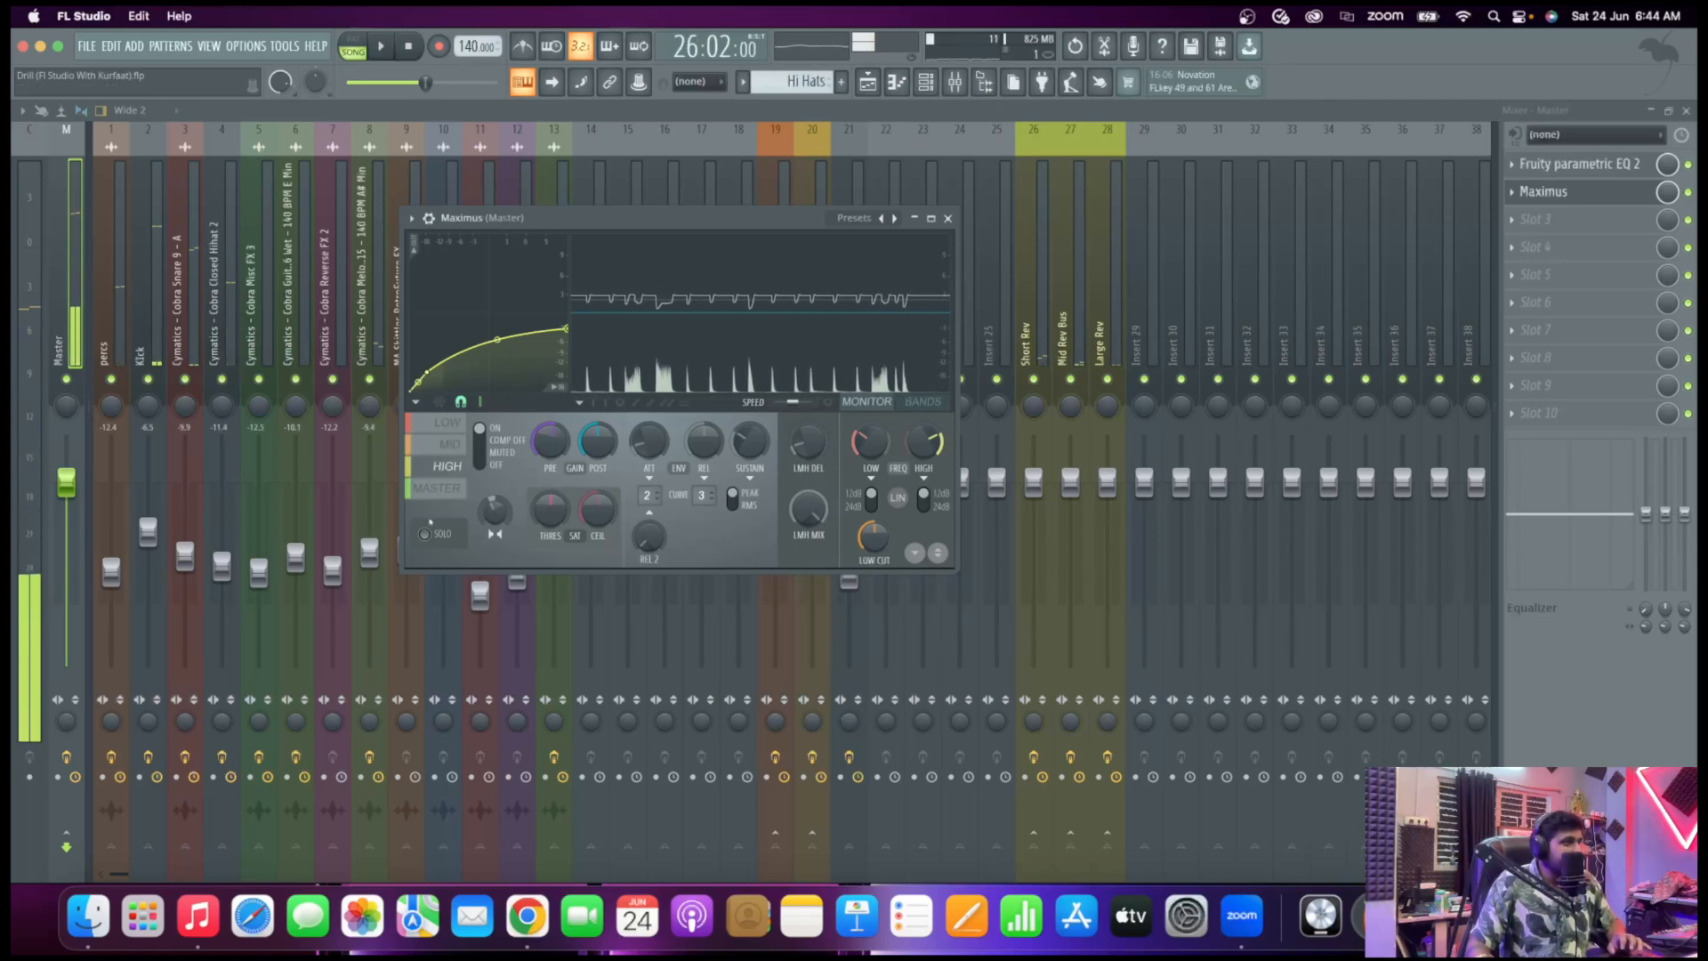
click(438, 488)
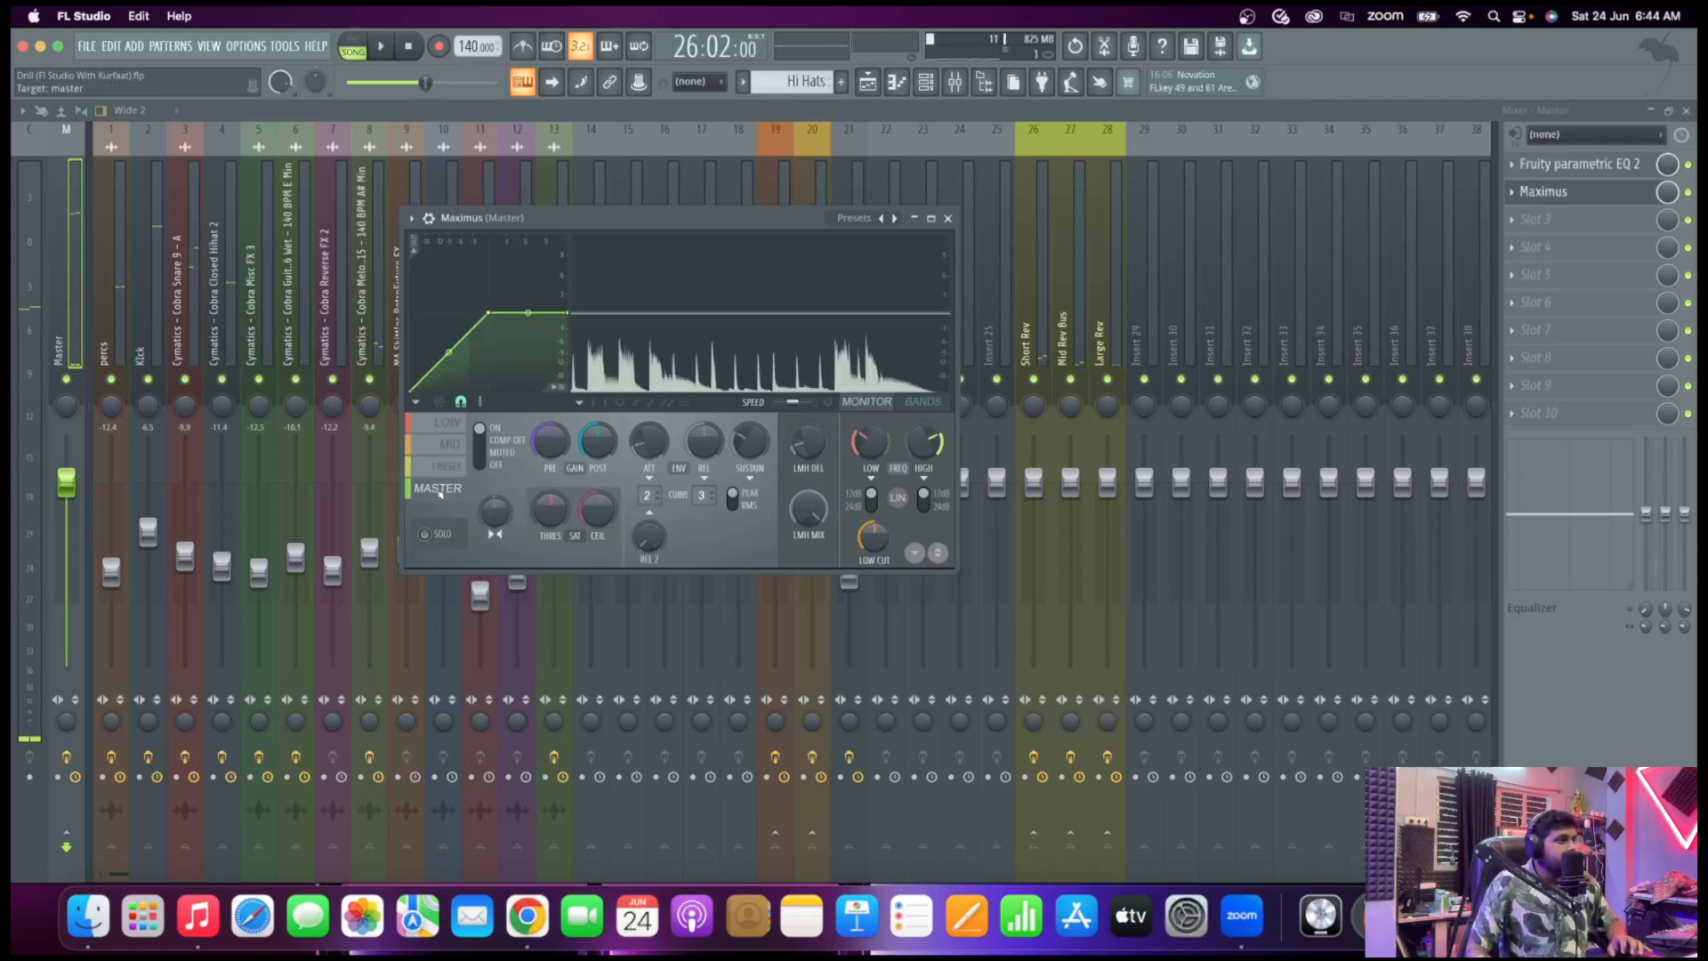
click(948, 219)
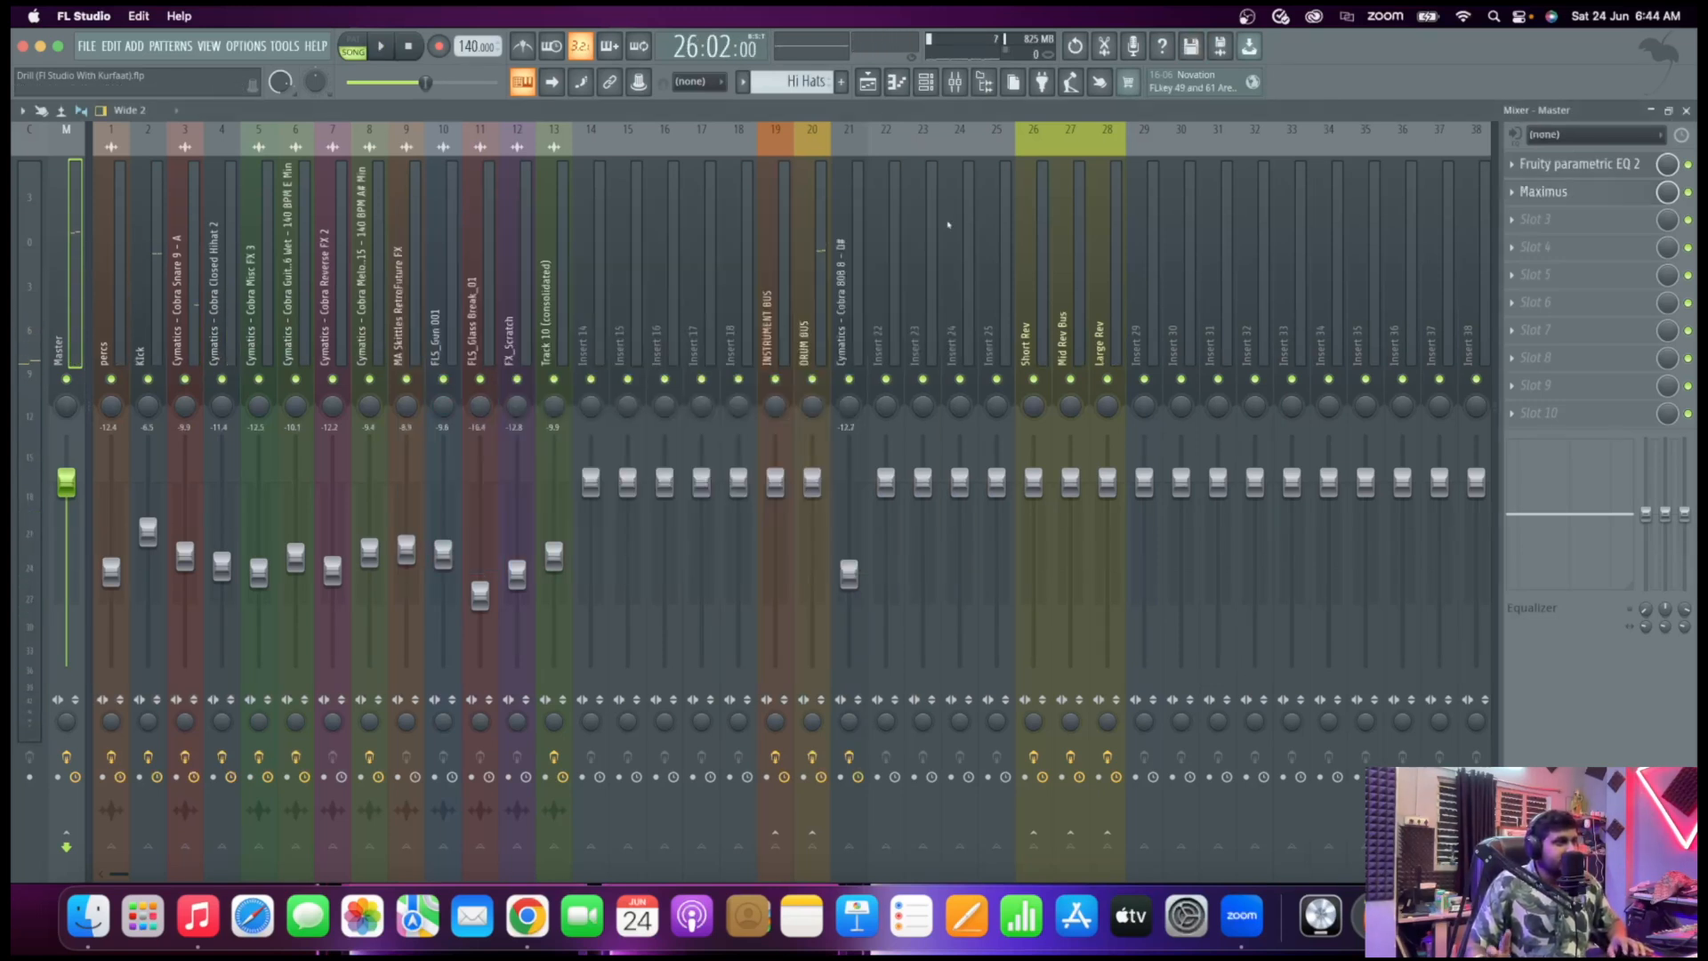
Add Fruity Limiter to the Master's third effect slot and switch it to LIMIT mode
click(1553, 219)
click(1325, 62)
text(limiter)
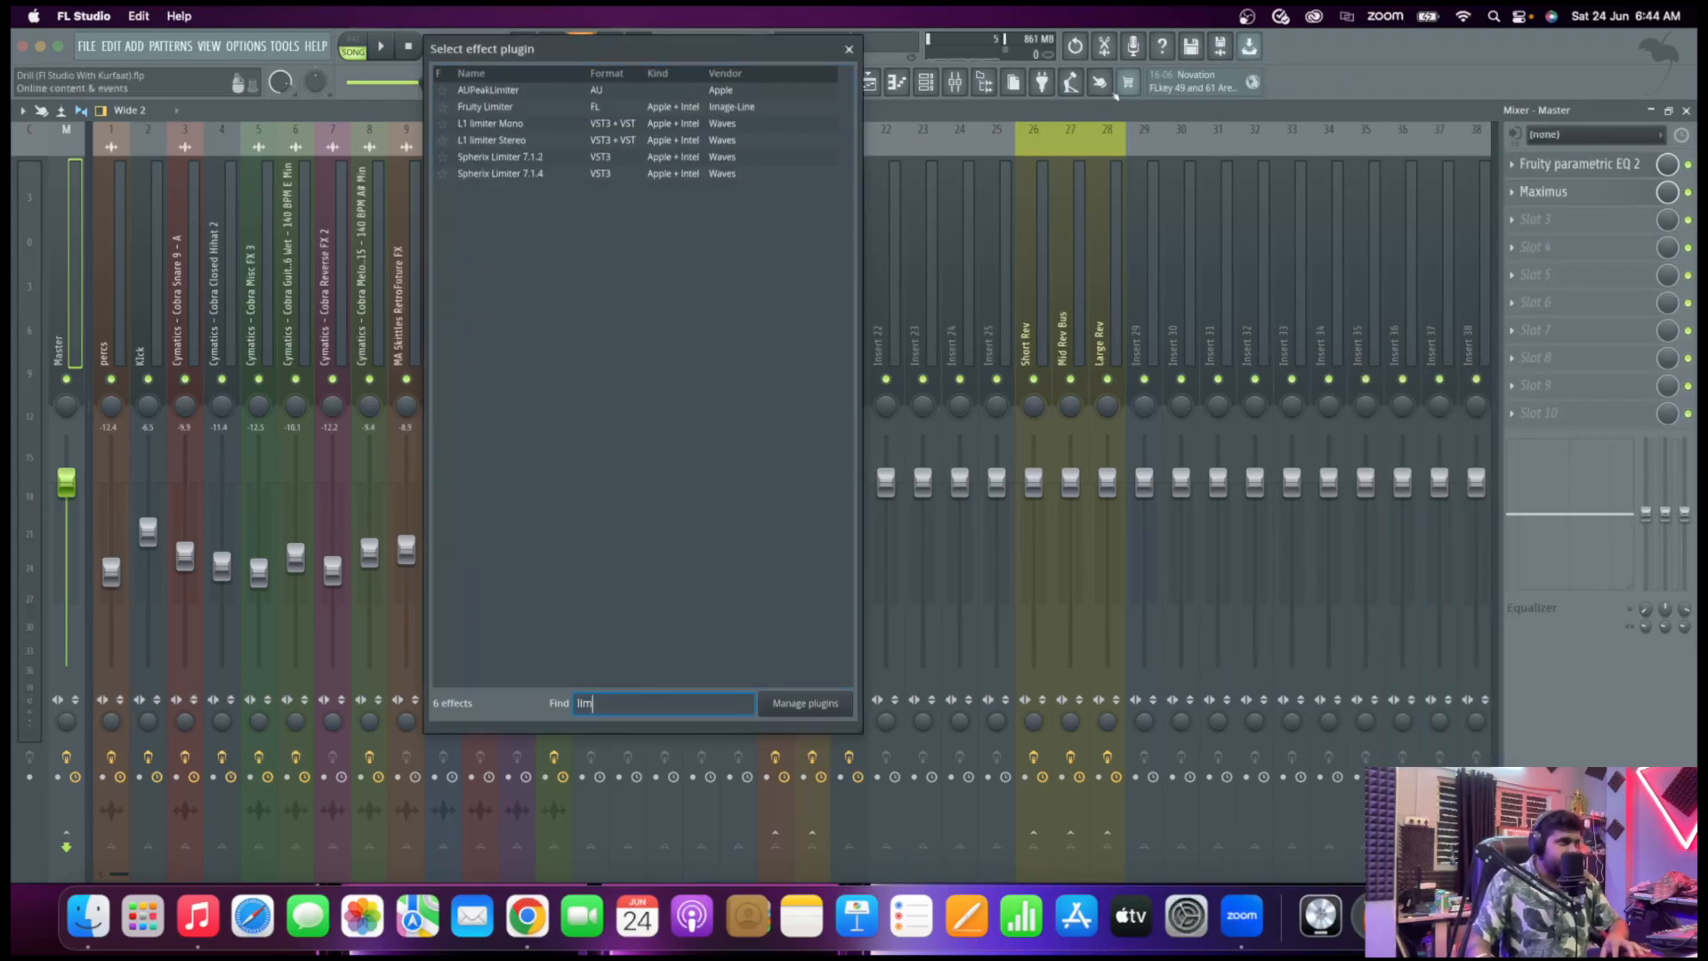
double_click(495, 106)
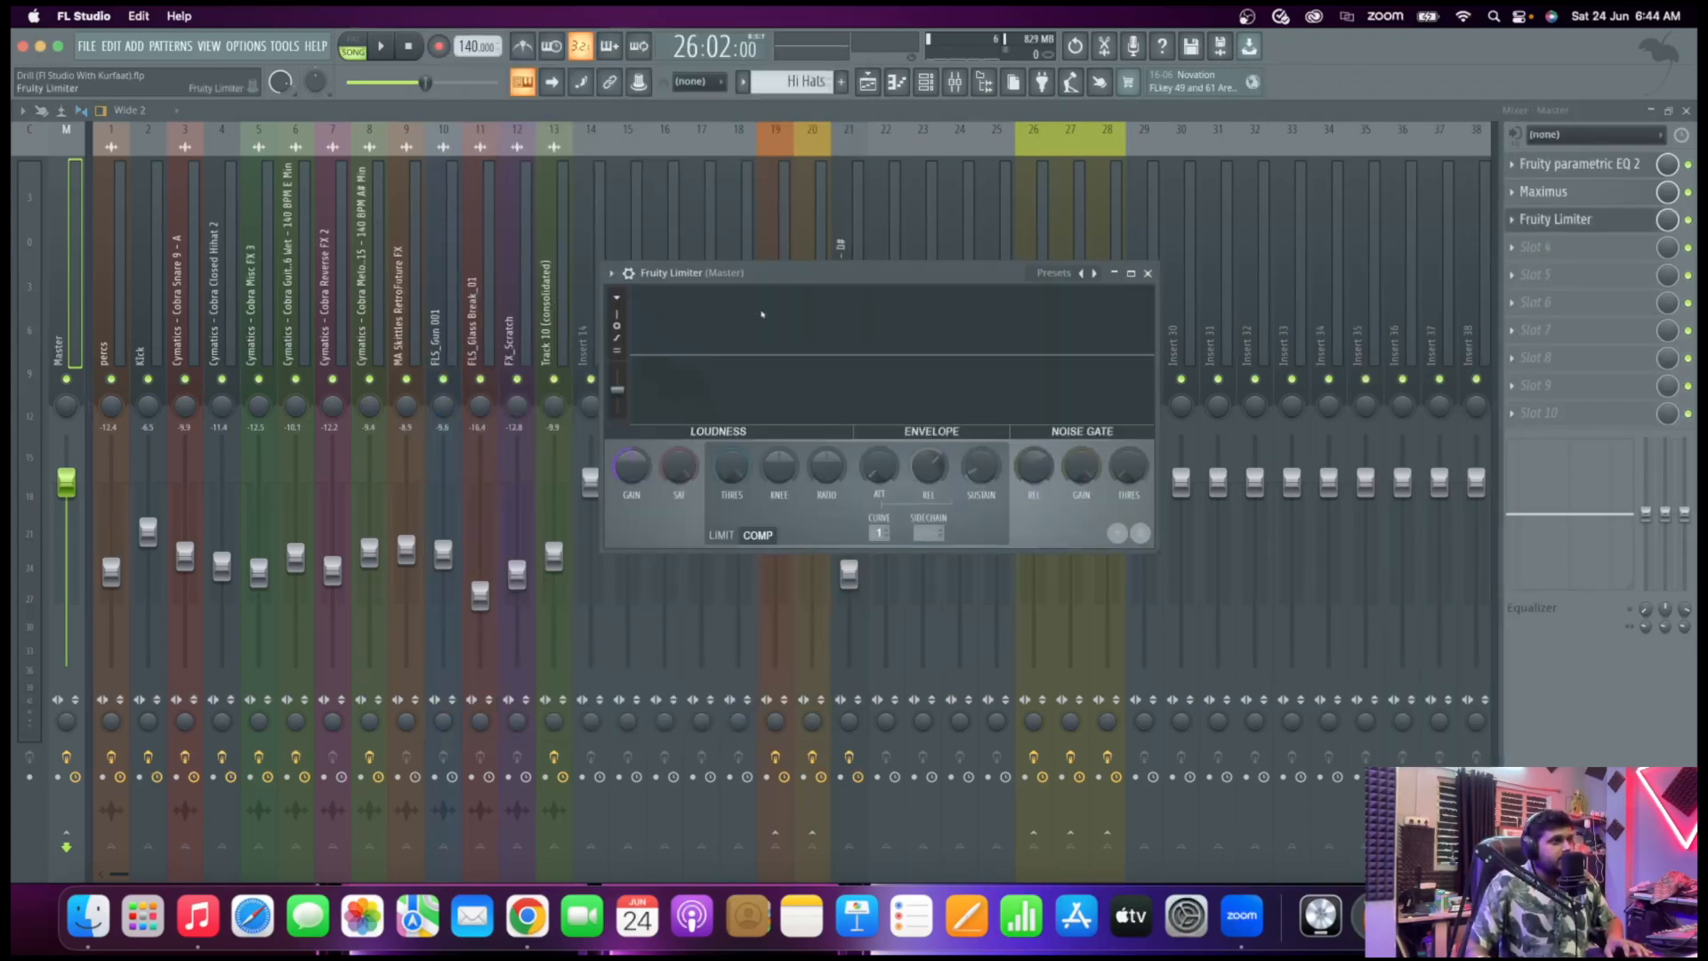
drag(770, 274, 859, 329)
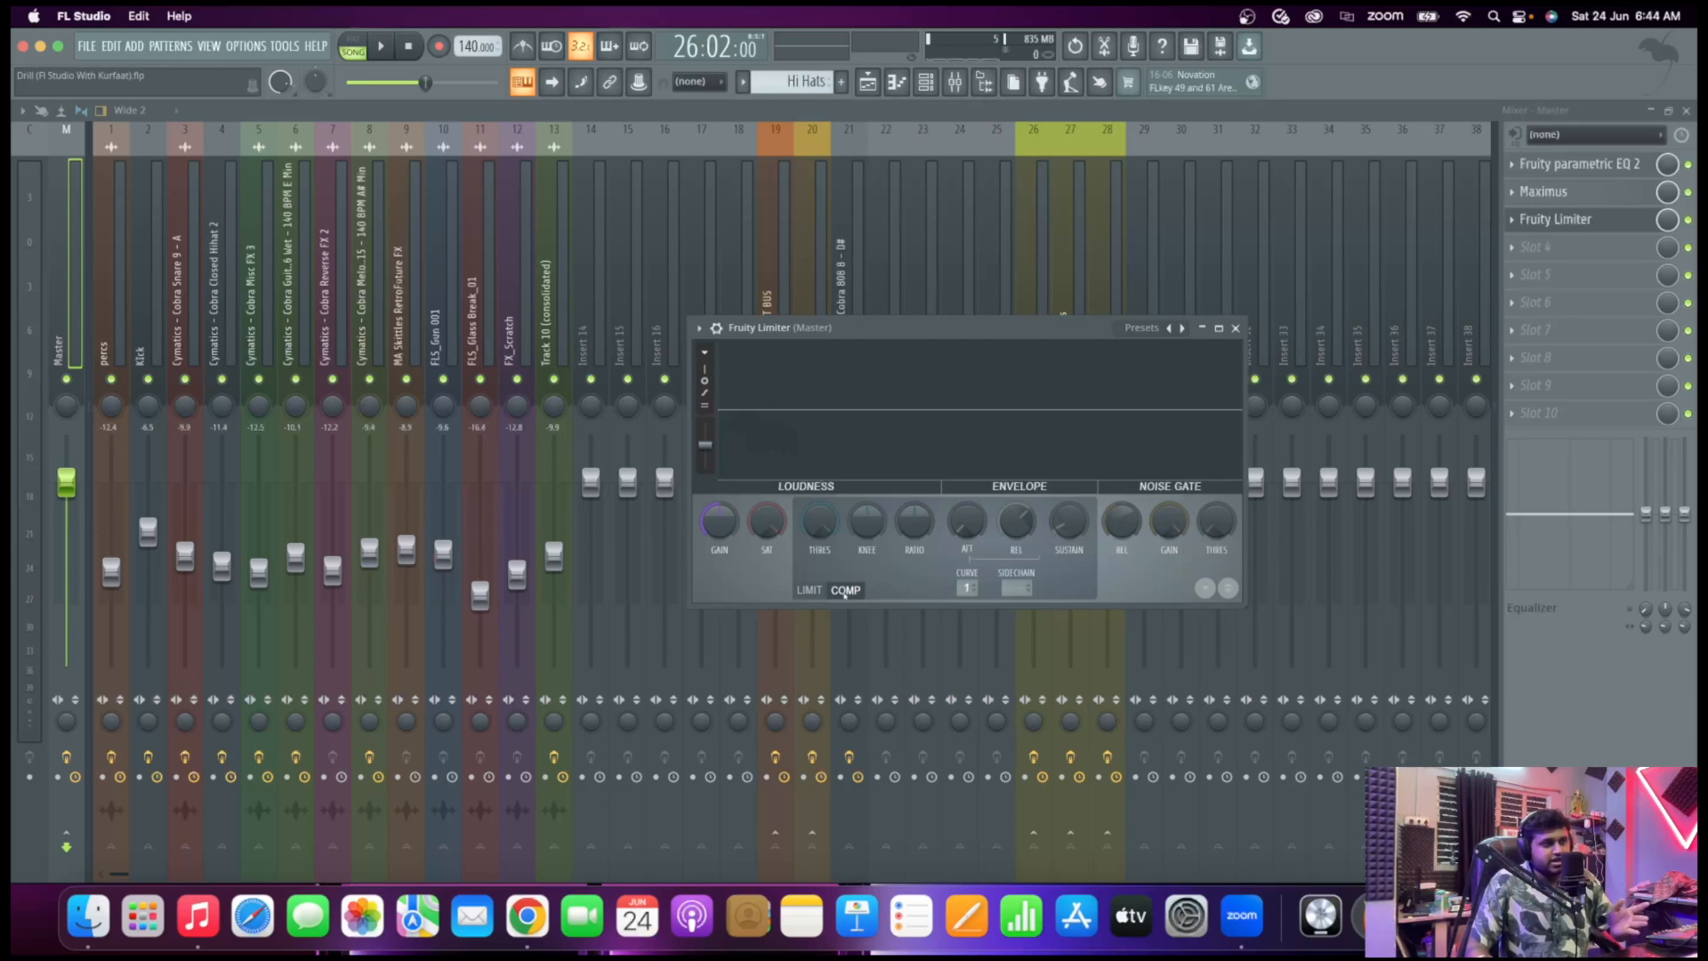
click(803, 590)
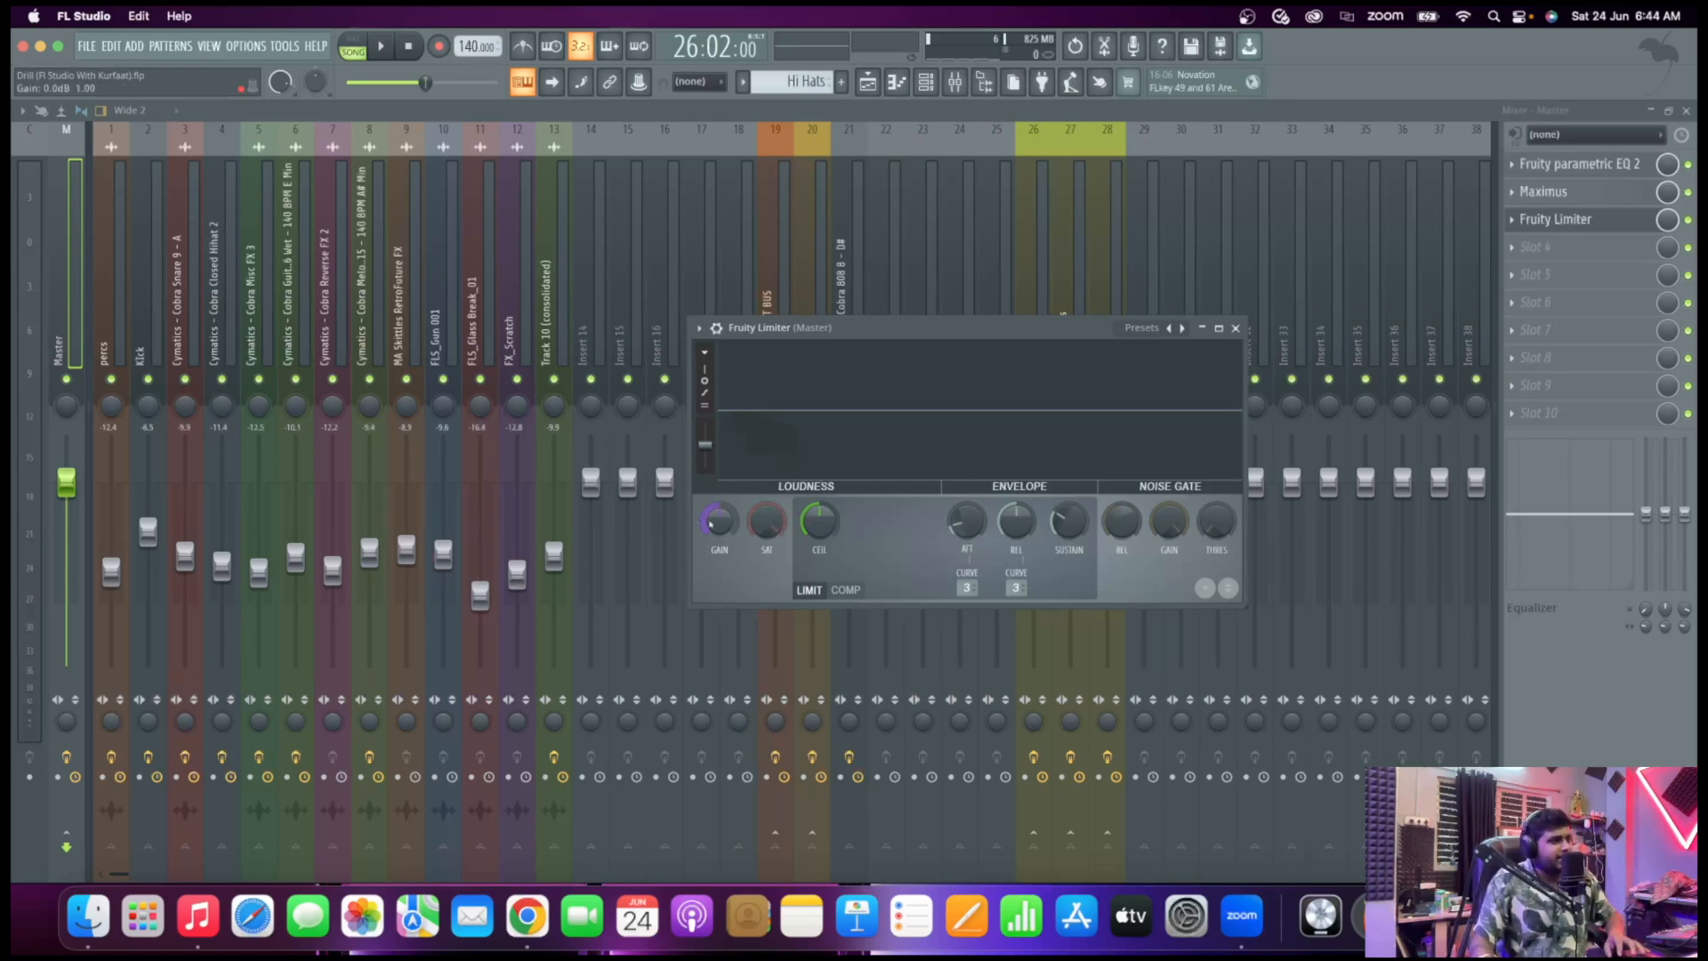
Raise the Fruity Limiter's gain beyond 1.5 dB while playing the beat, and close the limiter
key(space)
drag(709, 523, 710, 510)
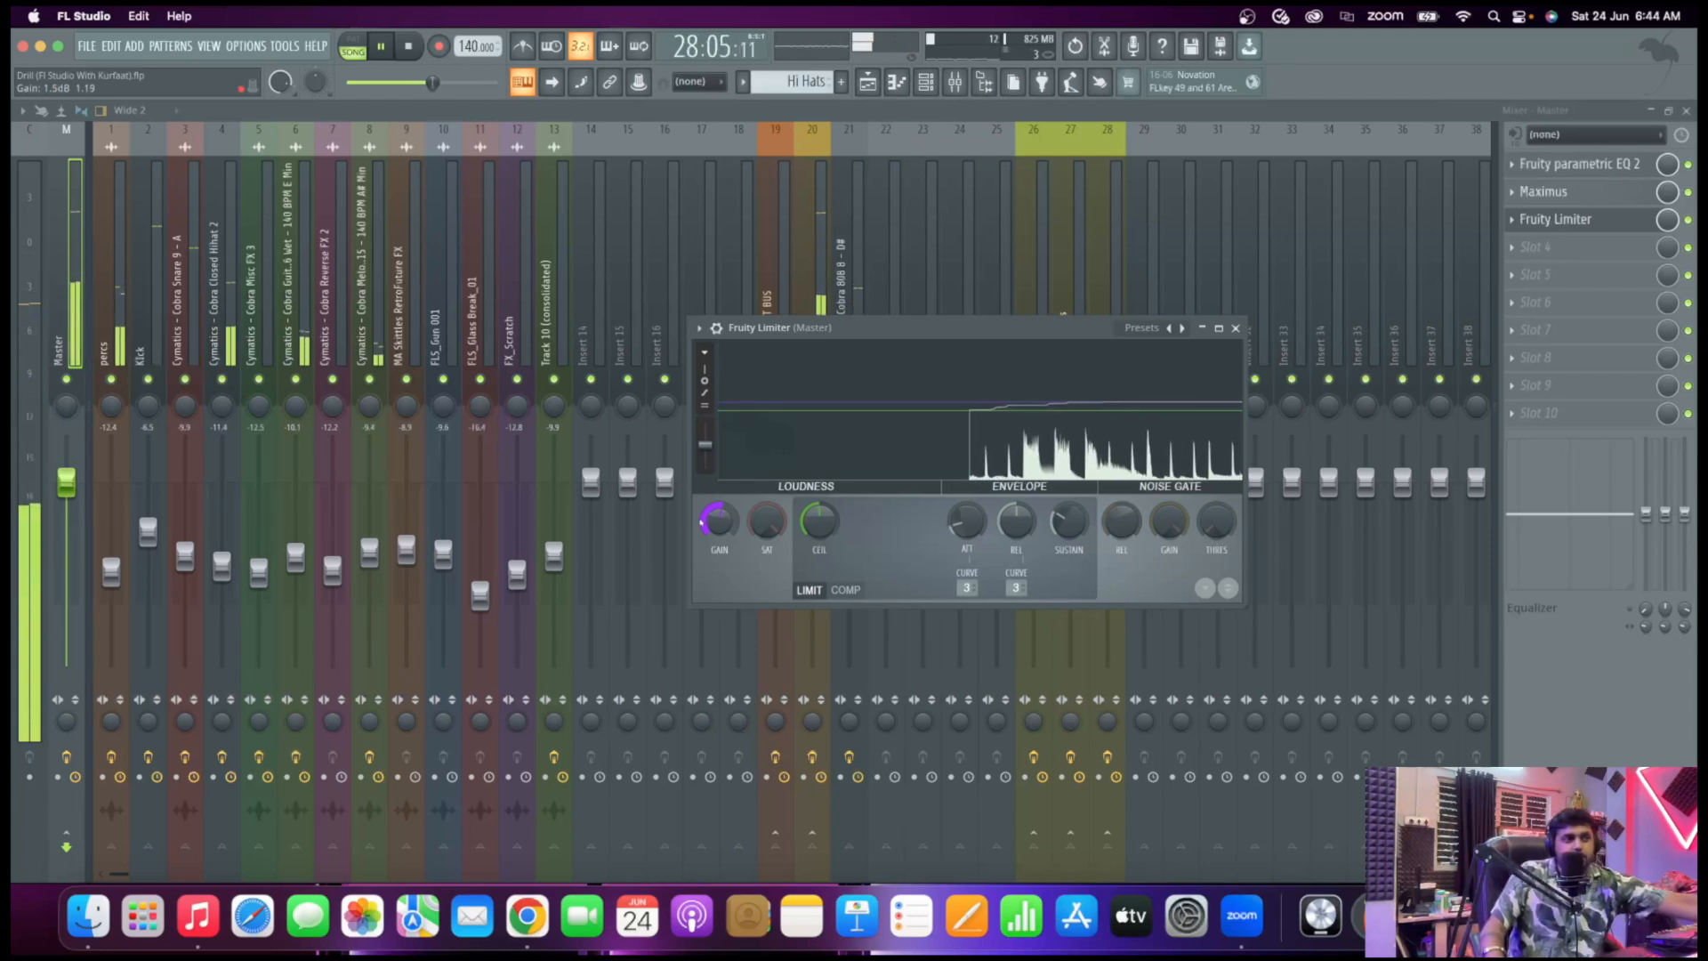
drag(702, 523, 703, 466)
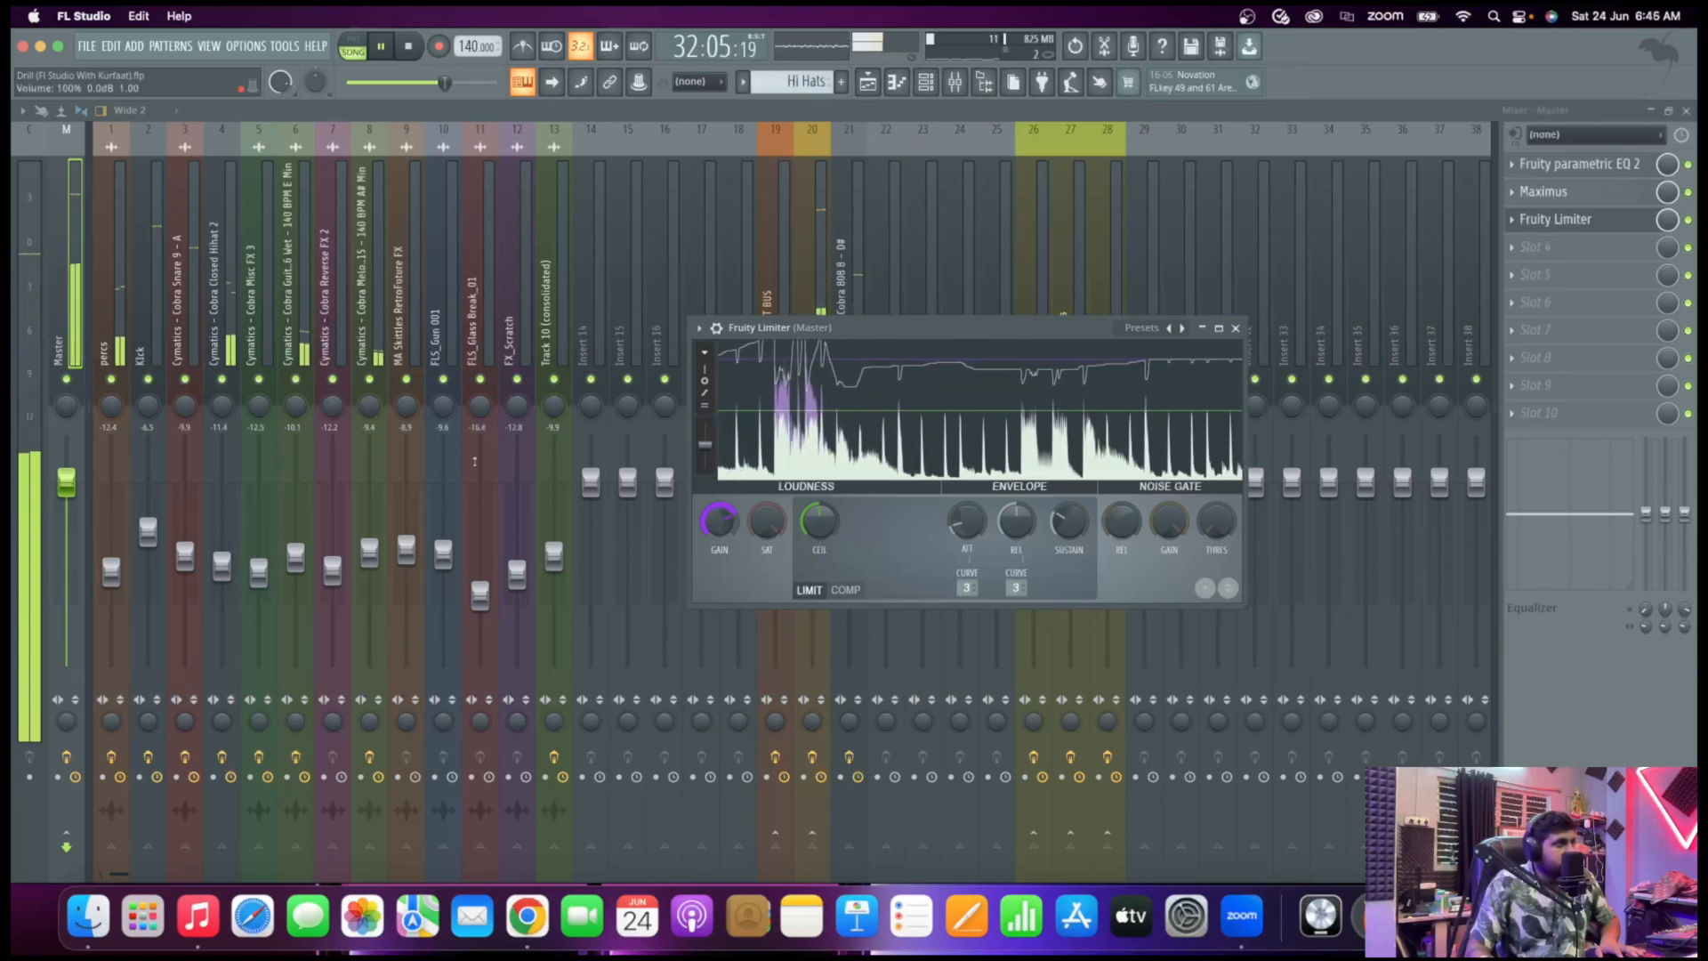
key(Escape)
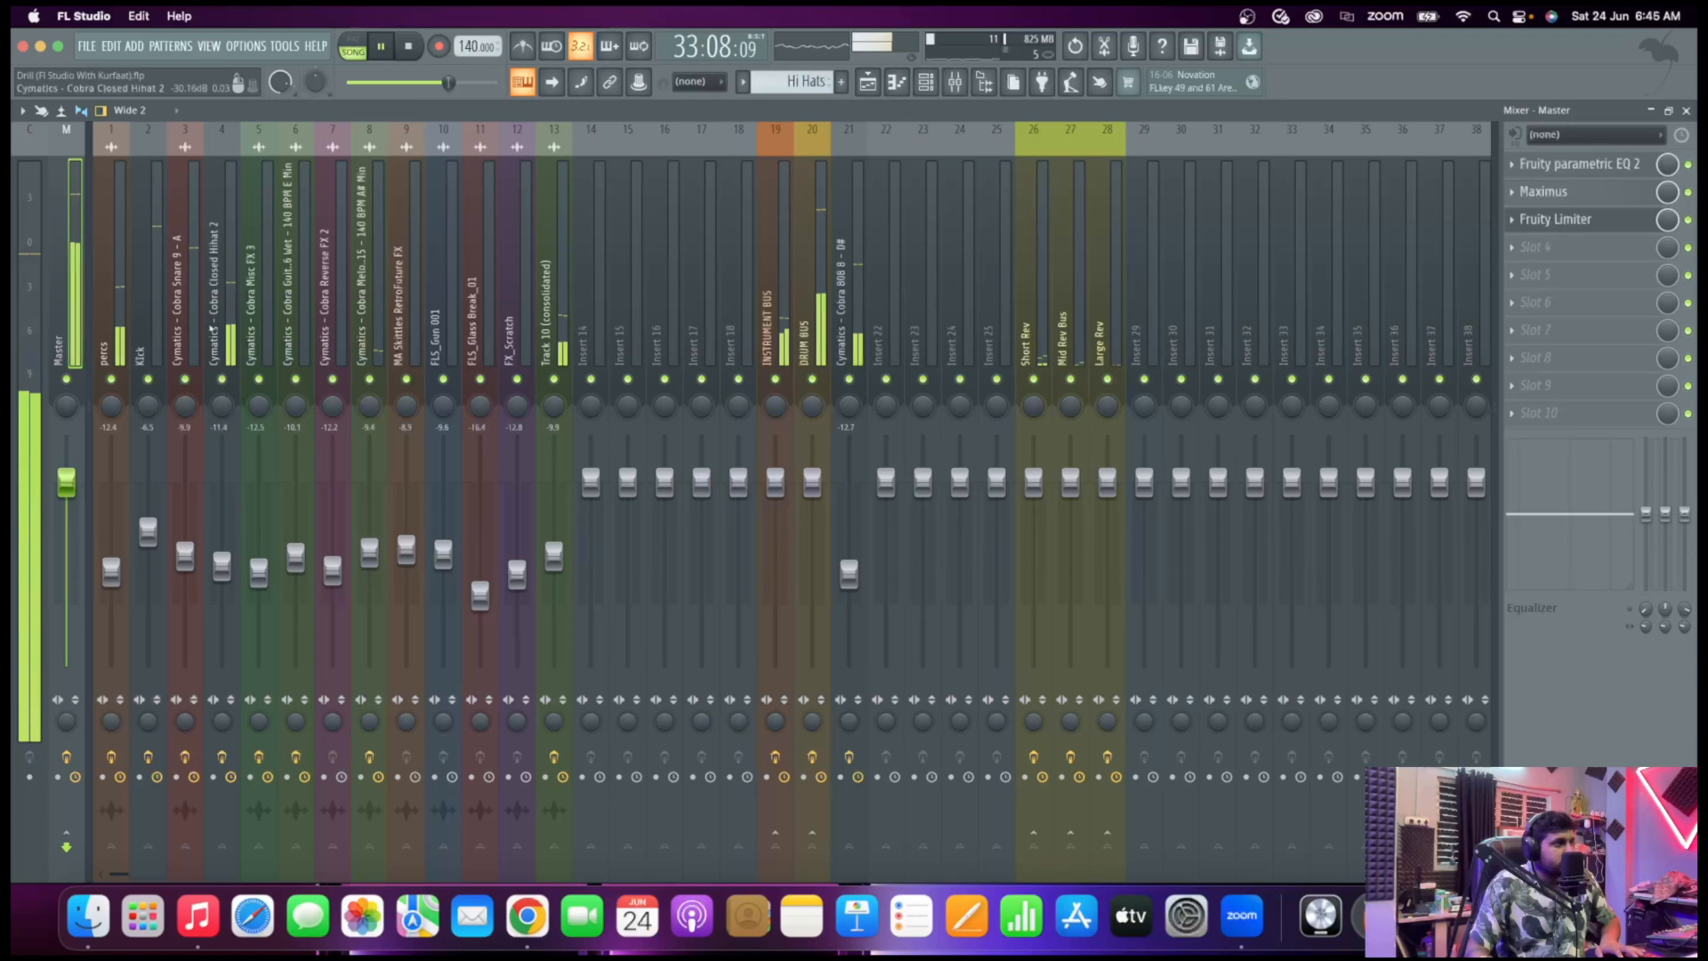
Raise the MID band's post gain to 1.5 dB in the Master's Maximus, audition the beat and close the plugin
key(space)
key(space)
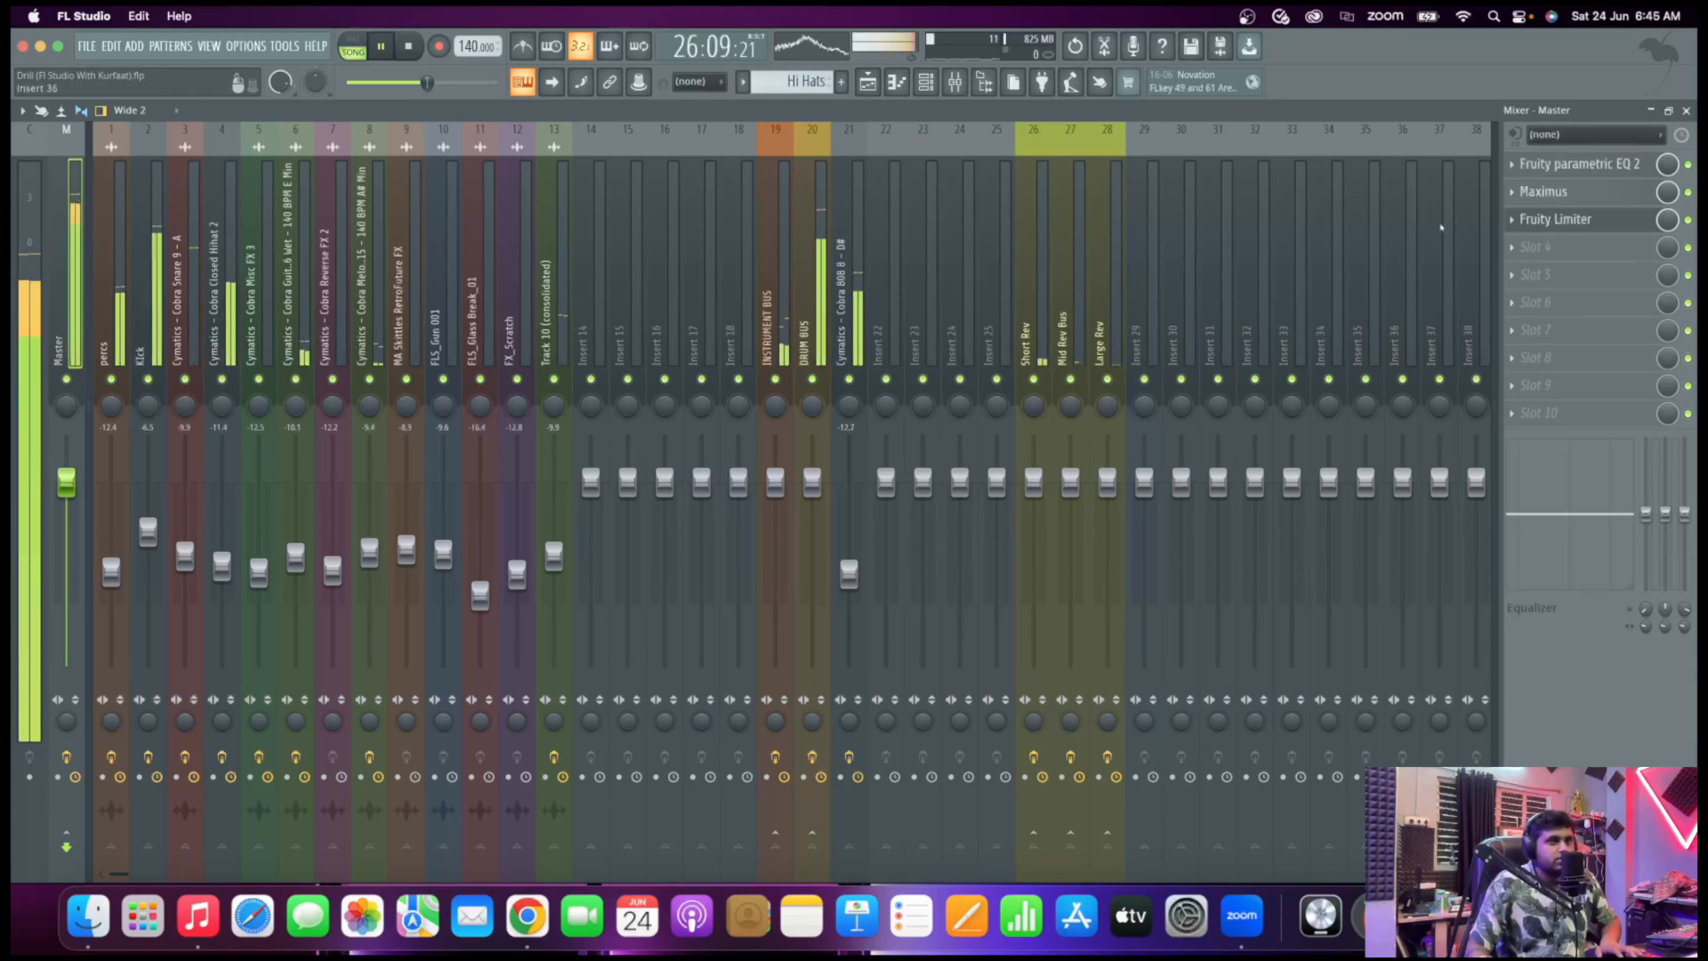
click(1565, 191)
key(space)
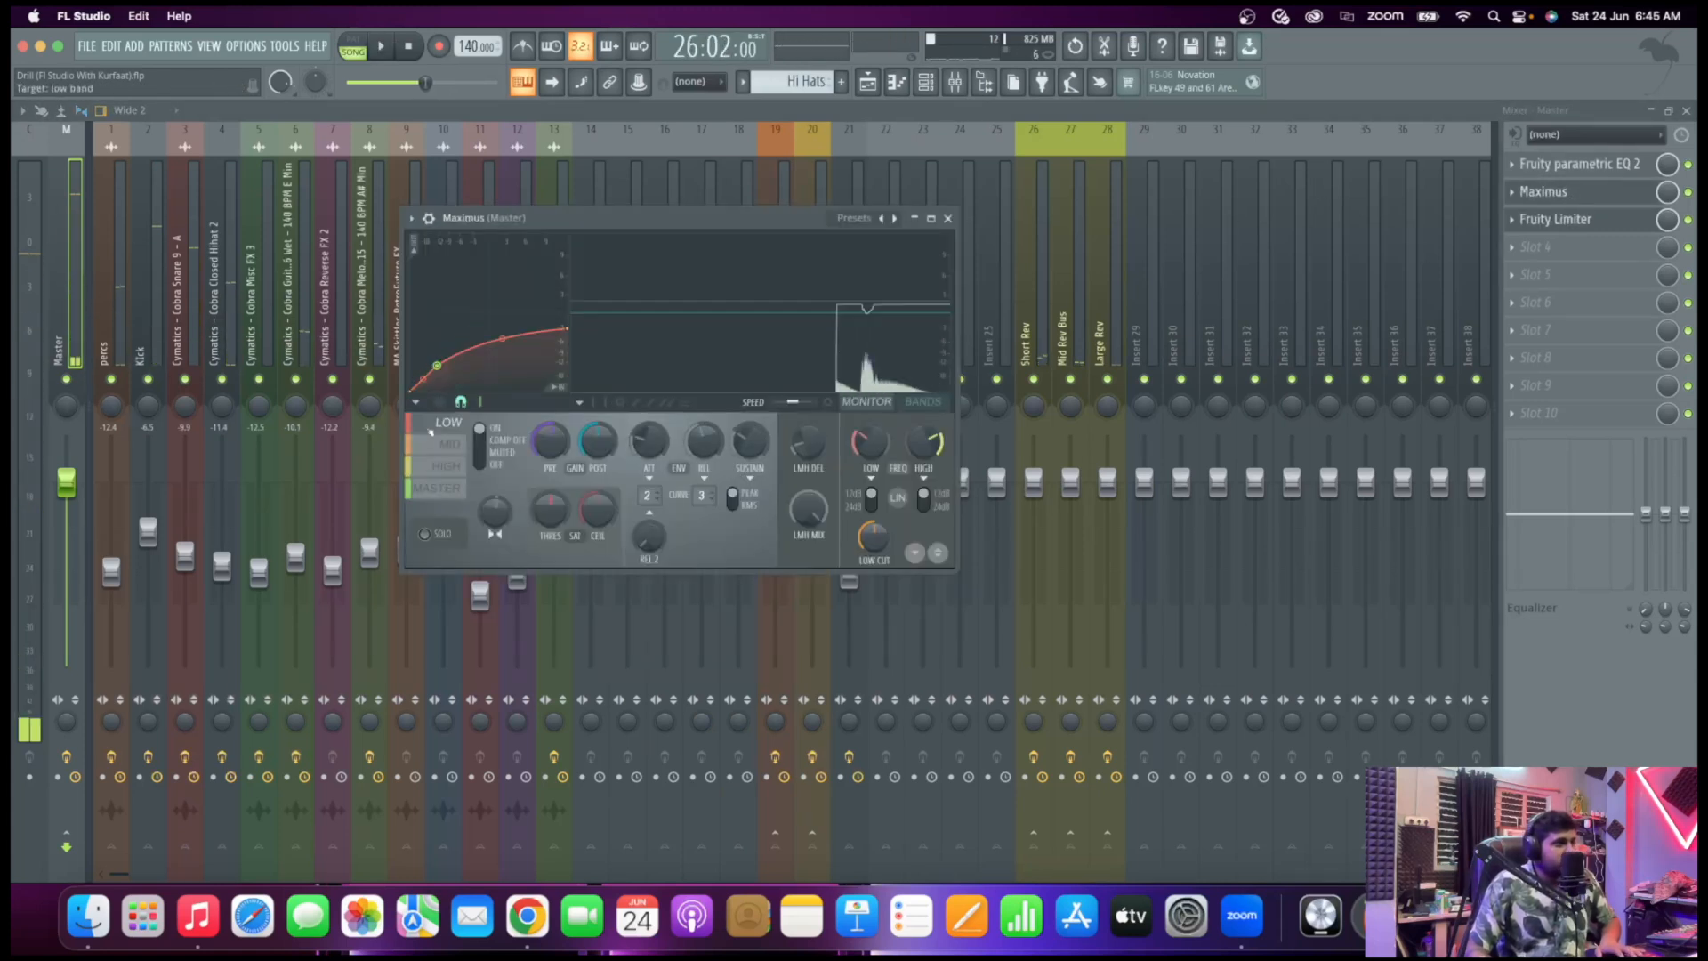
click(449, 444)
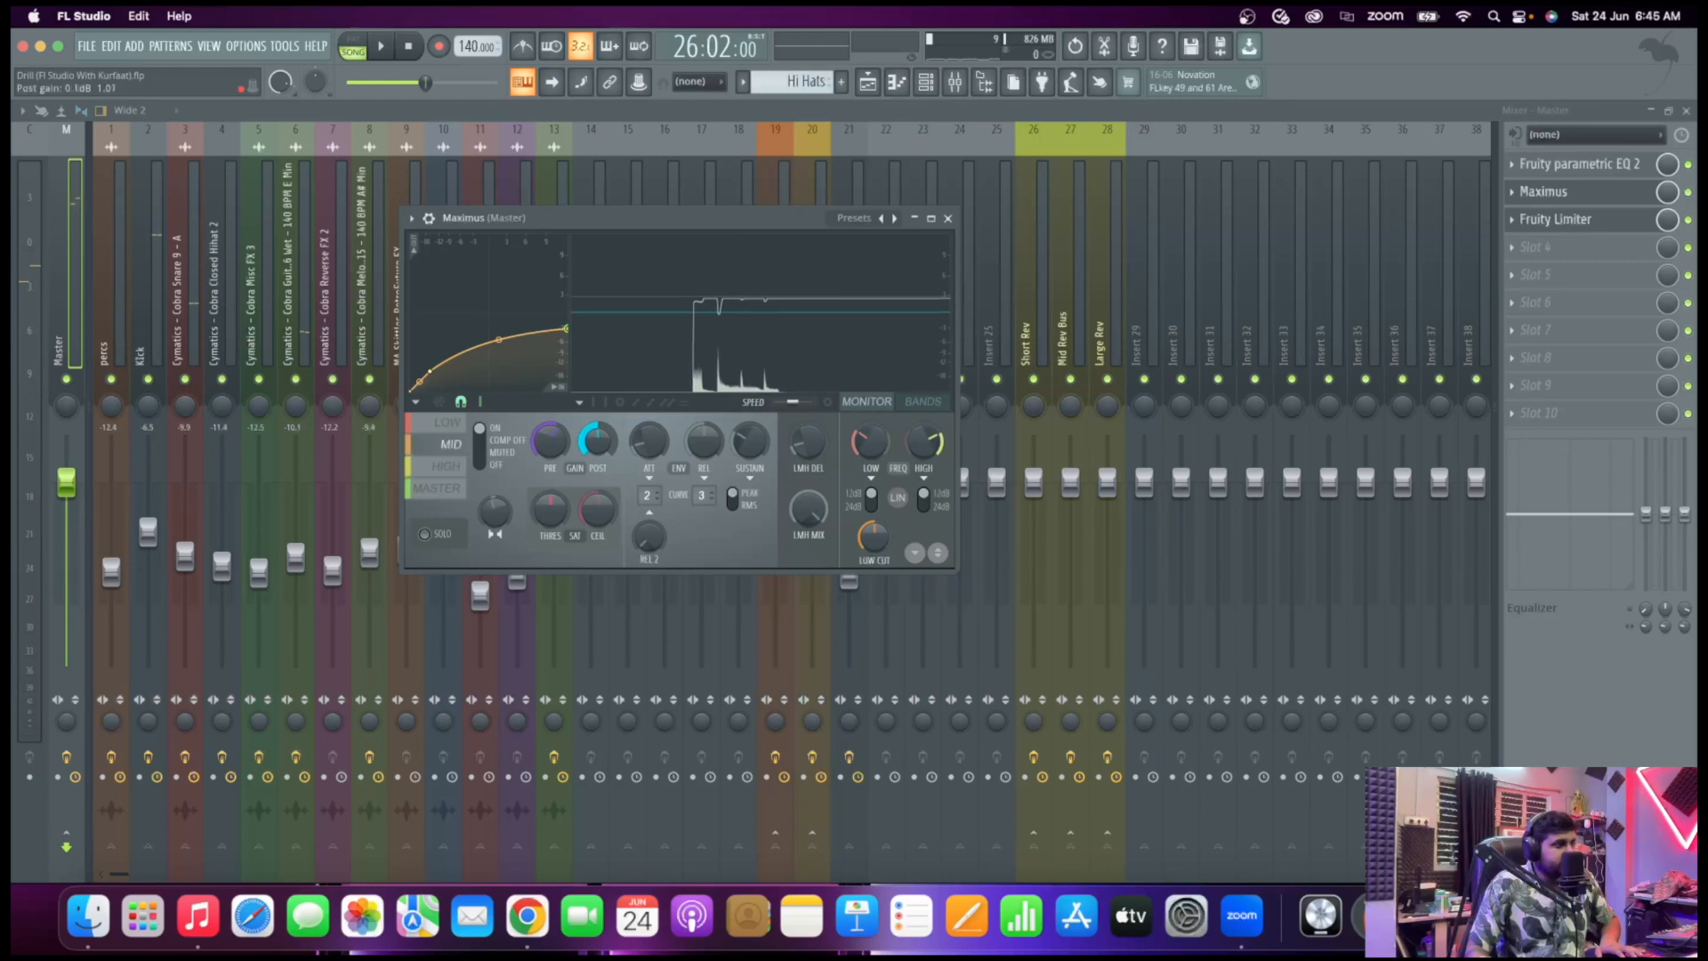
key(space)
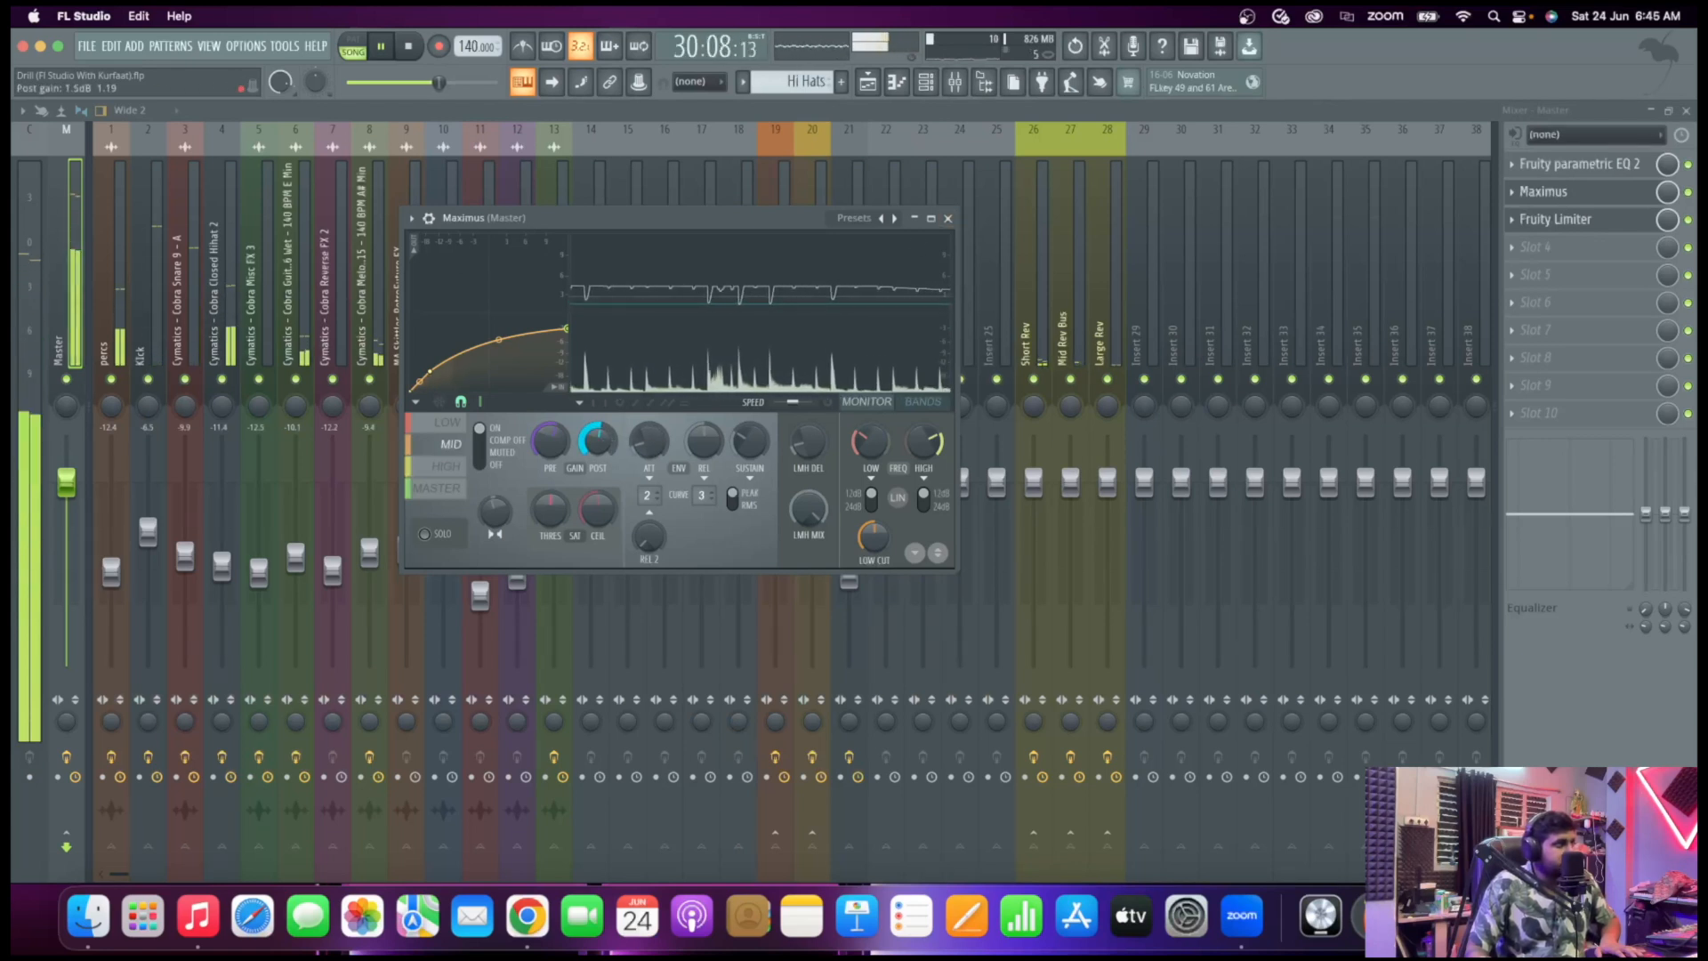
click(456, 423)
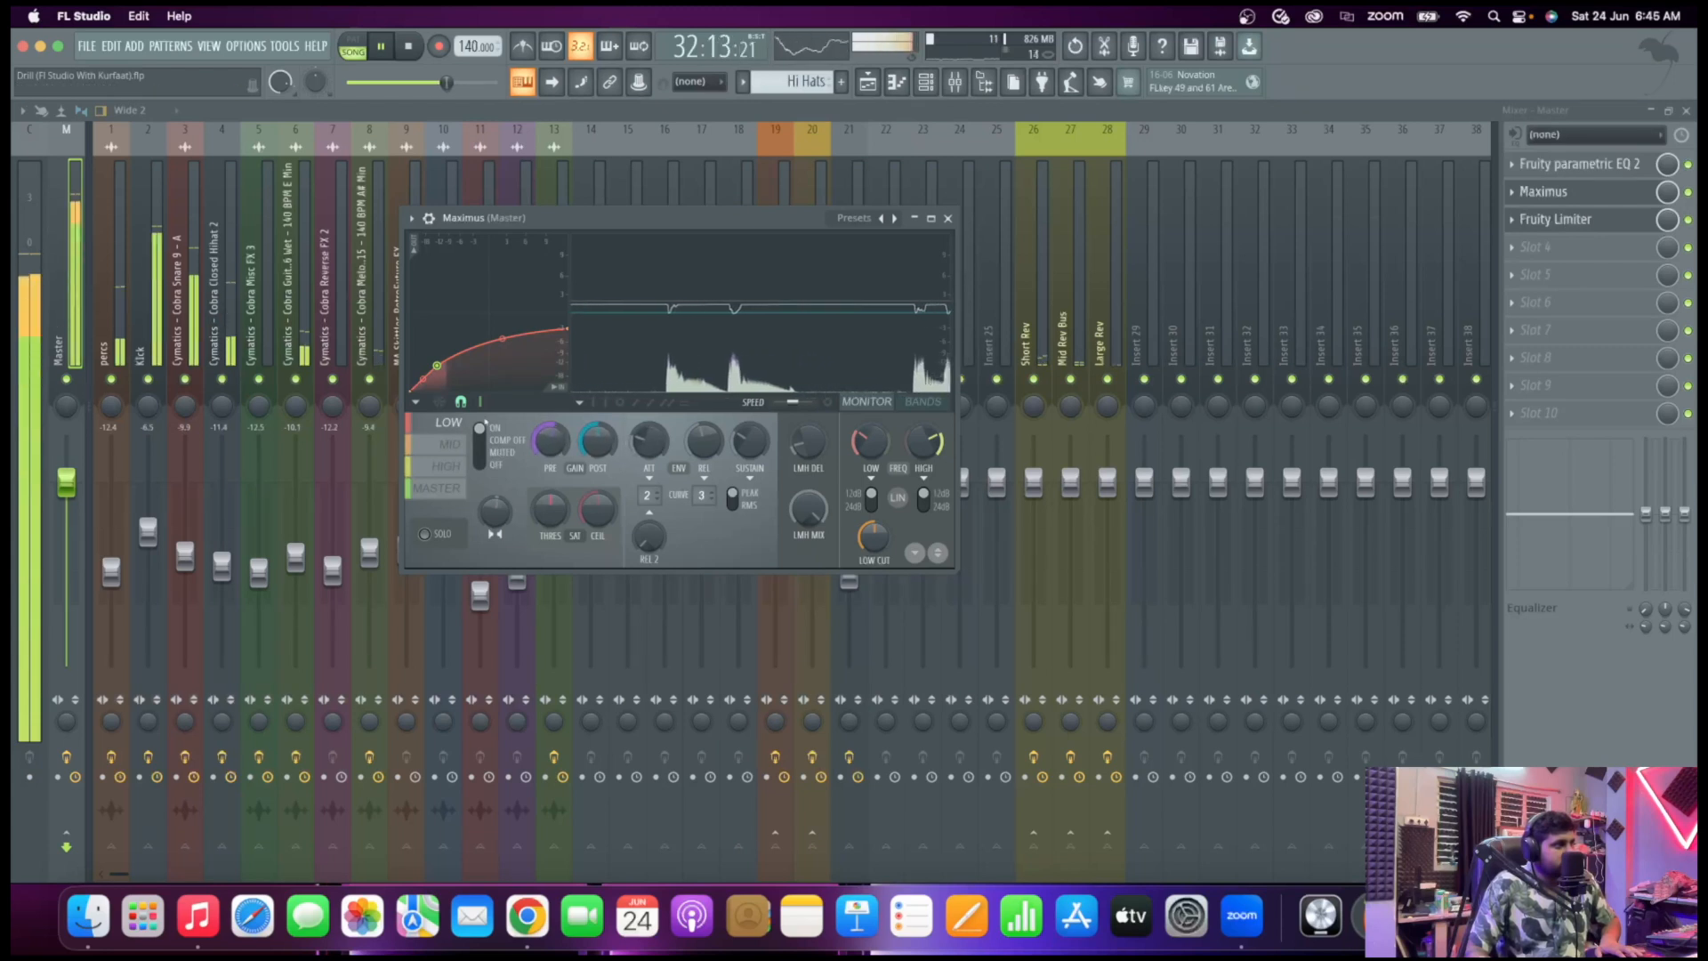
click(947, 218)
key(space)
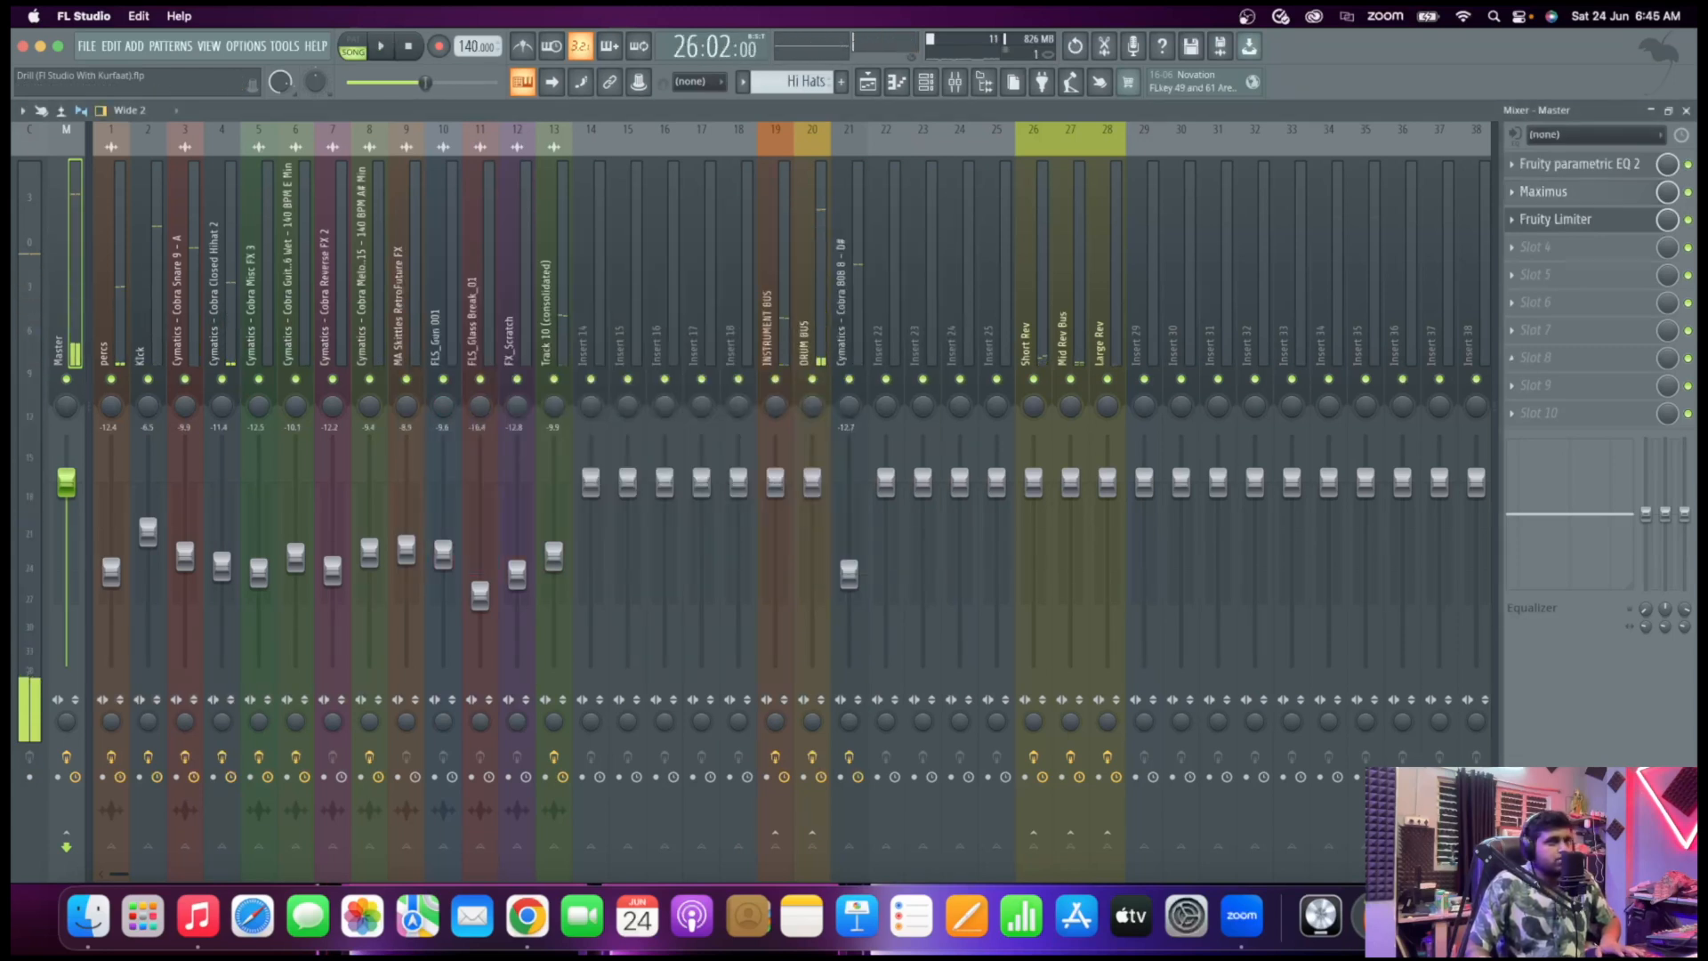
Increase the attack and gain of the Master's Fruity Limiter while auditioning the beat, and close the limiter
click(1554, 219)
key(space)
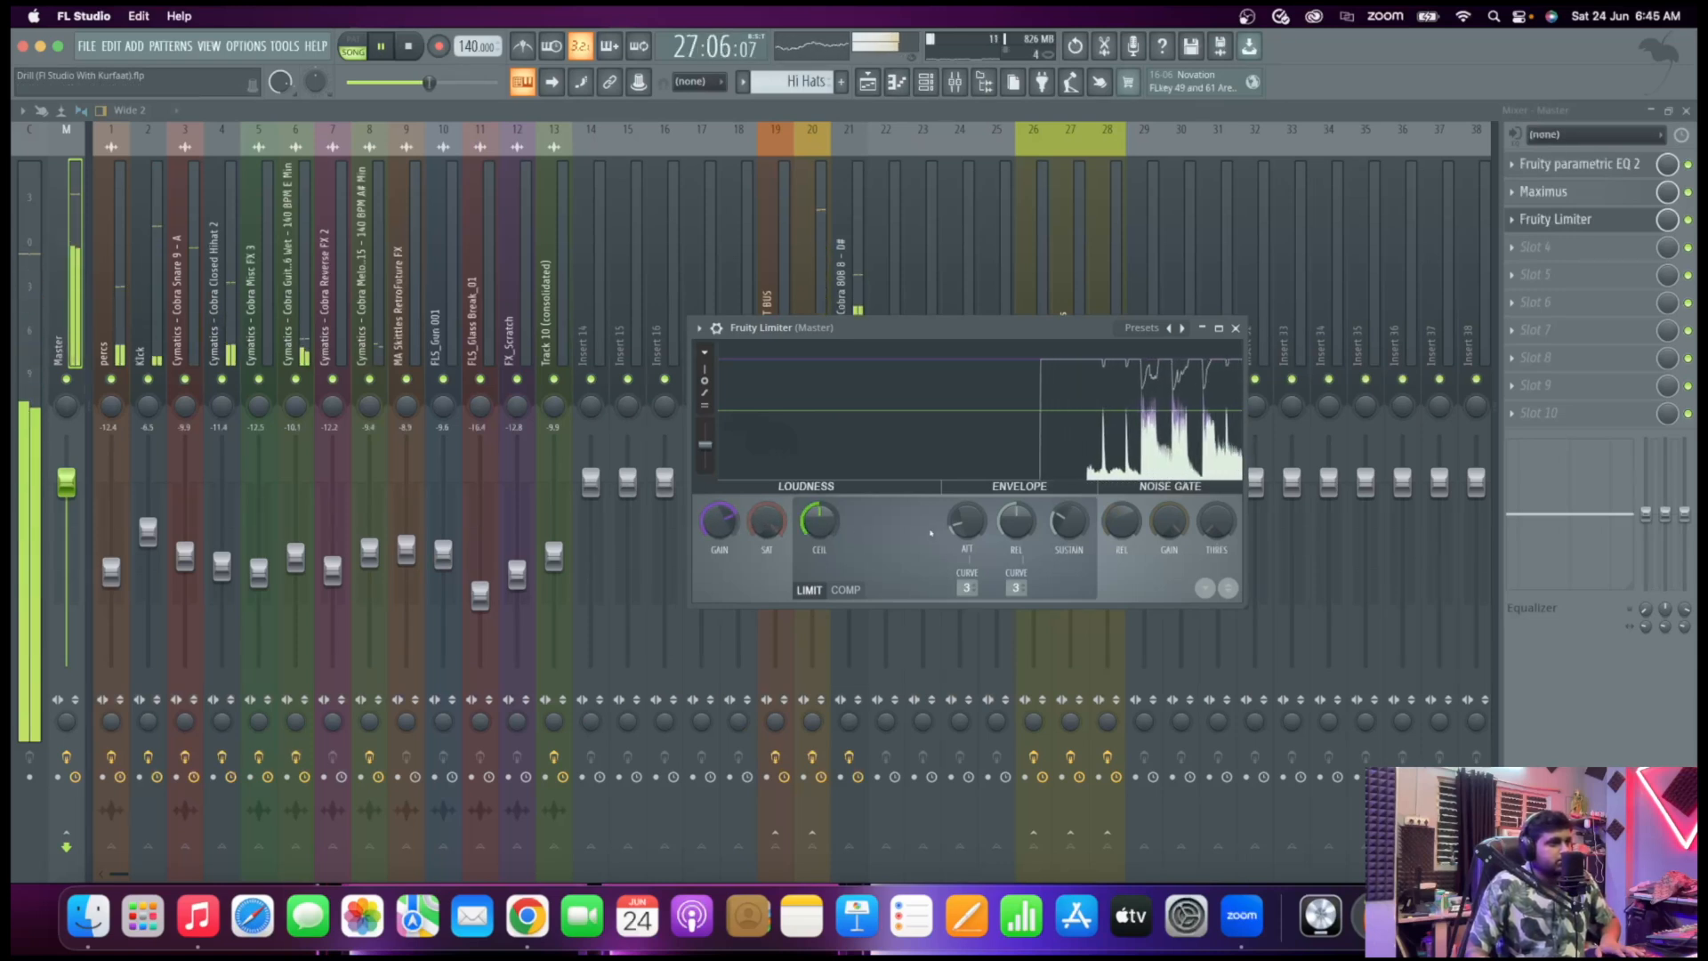
key(space)
drag(957, 523, 956, 491)
key(space)
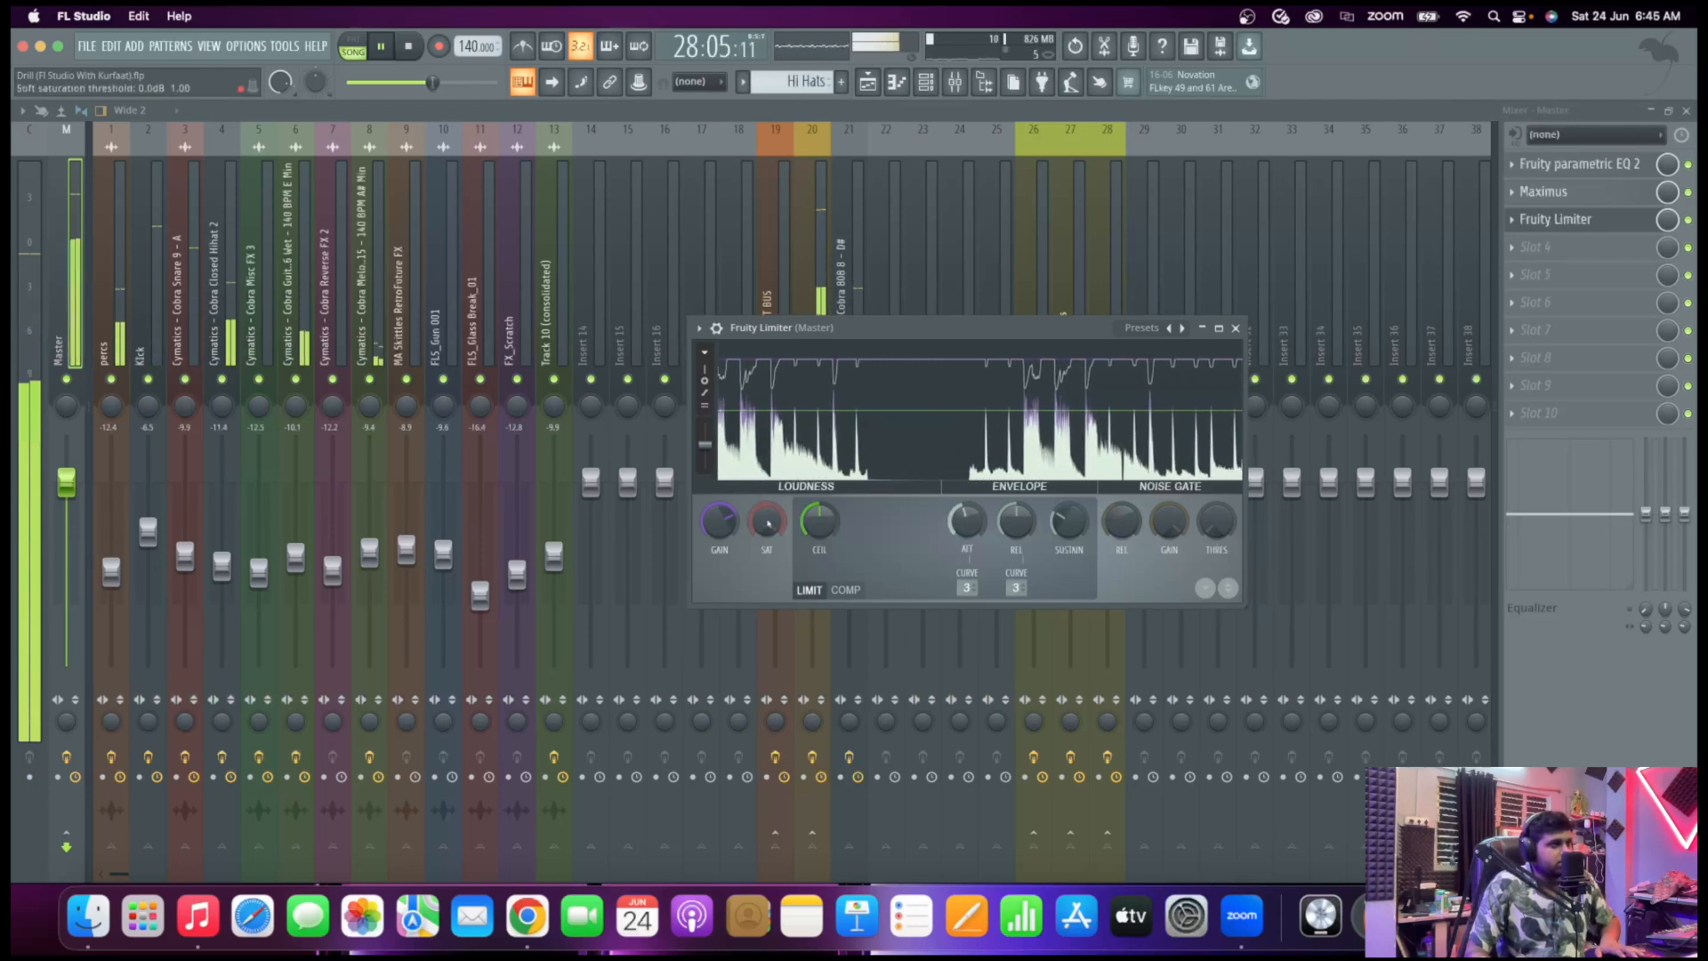
drag(721, 521, 720, 506)
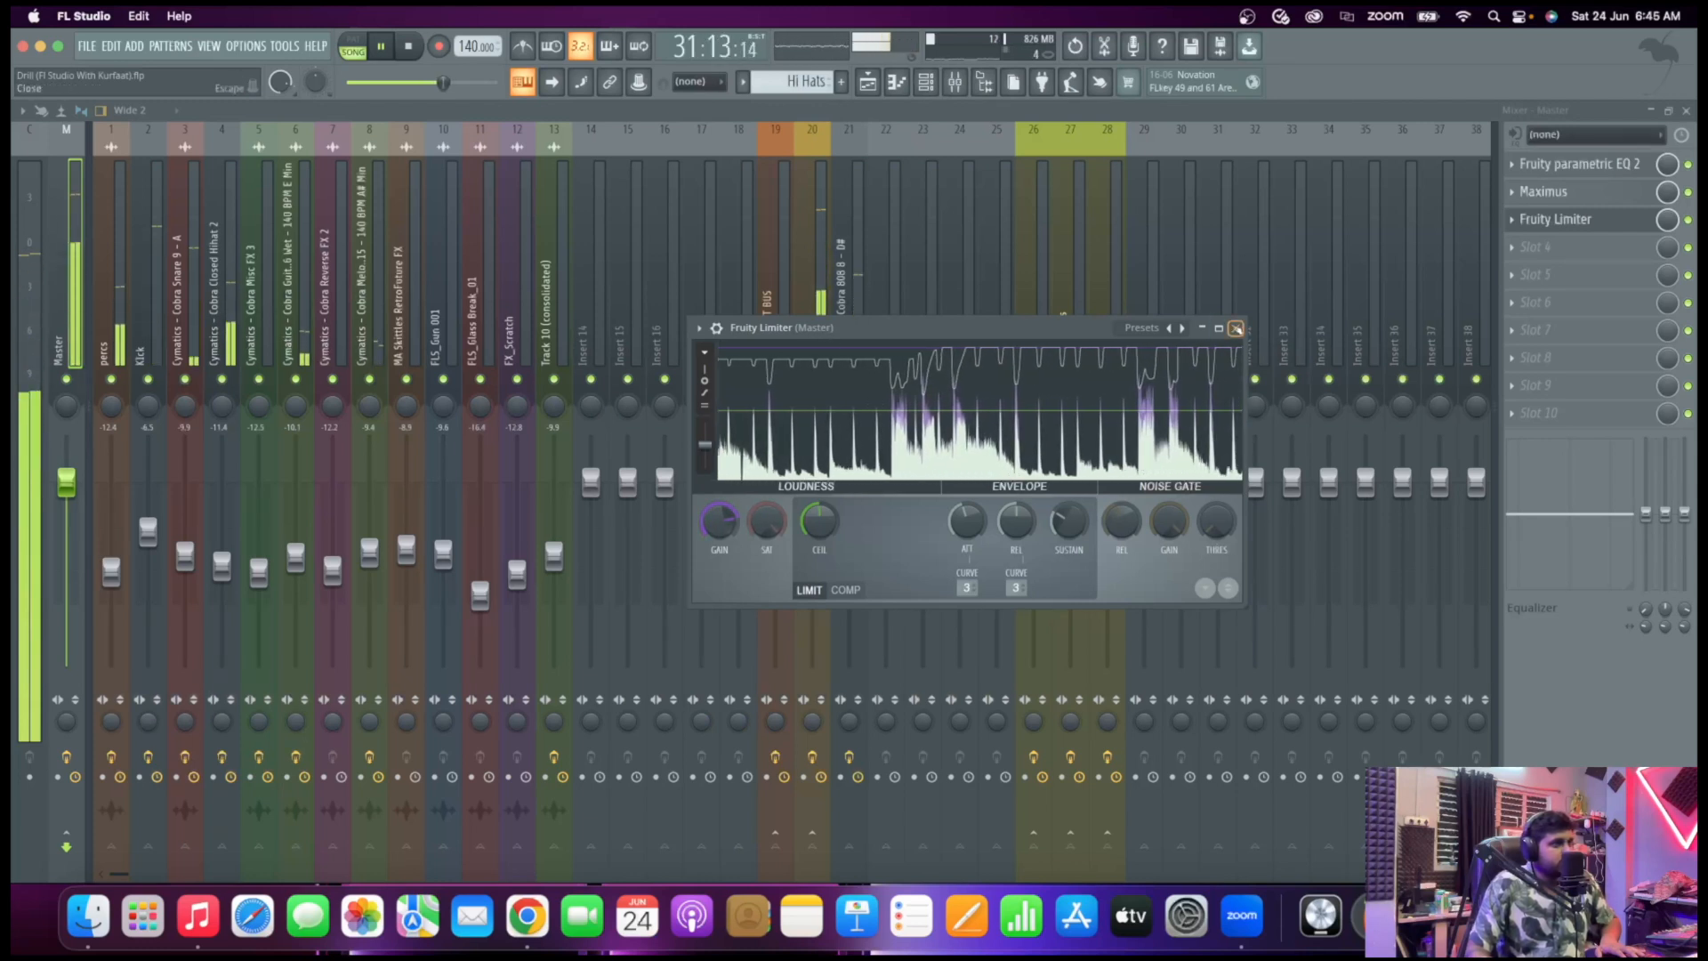
click(1235, 329)
key(space)
Lower the percs track's volume to -14.3 dB and audition the track in solo
click(111, 572)
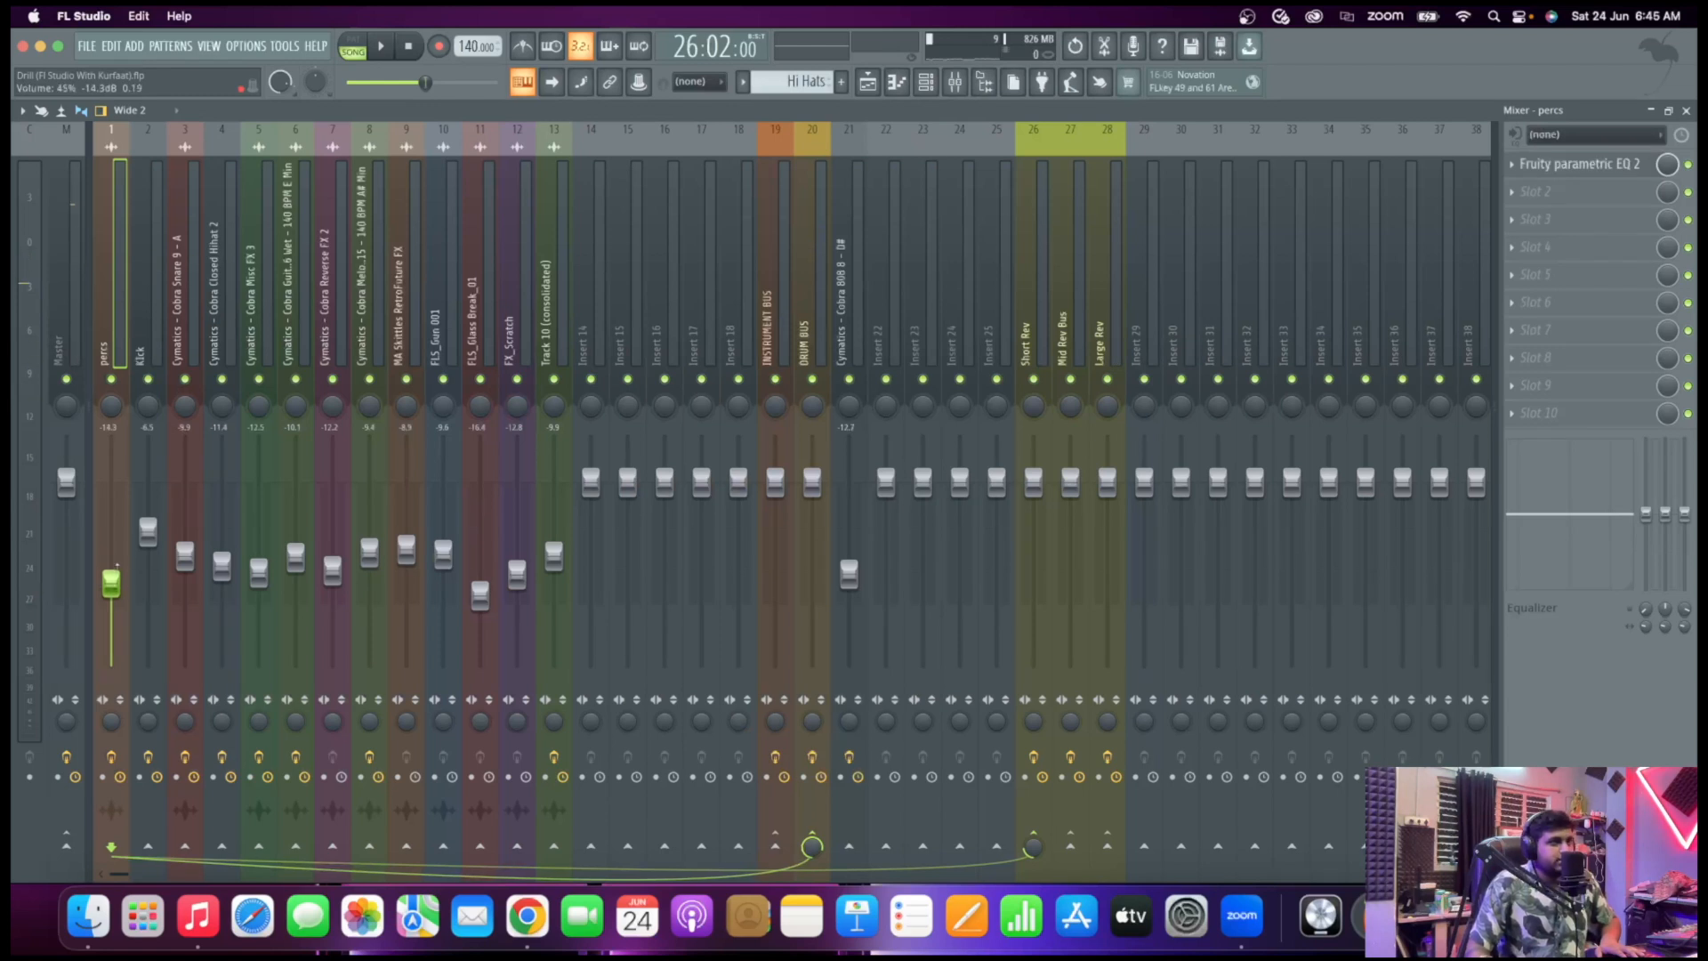
key(space)
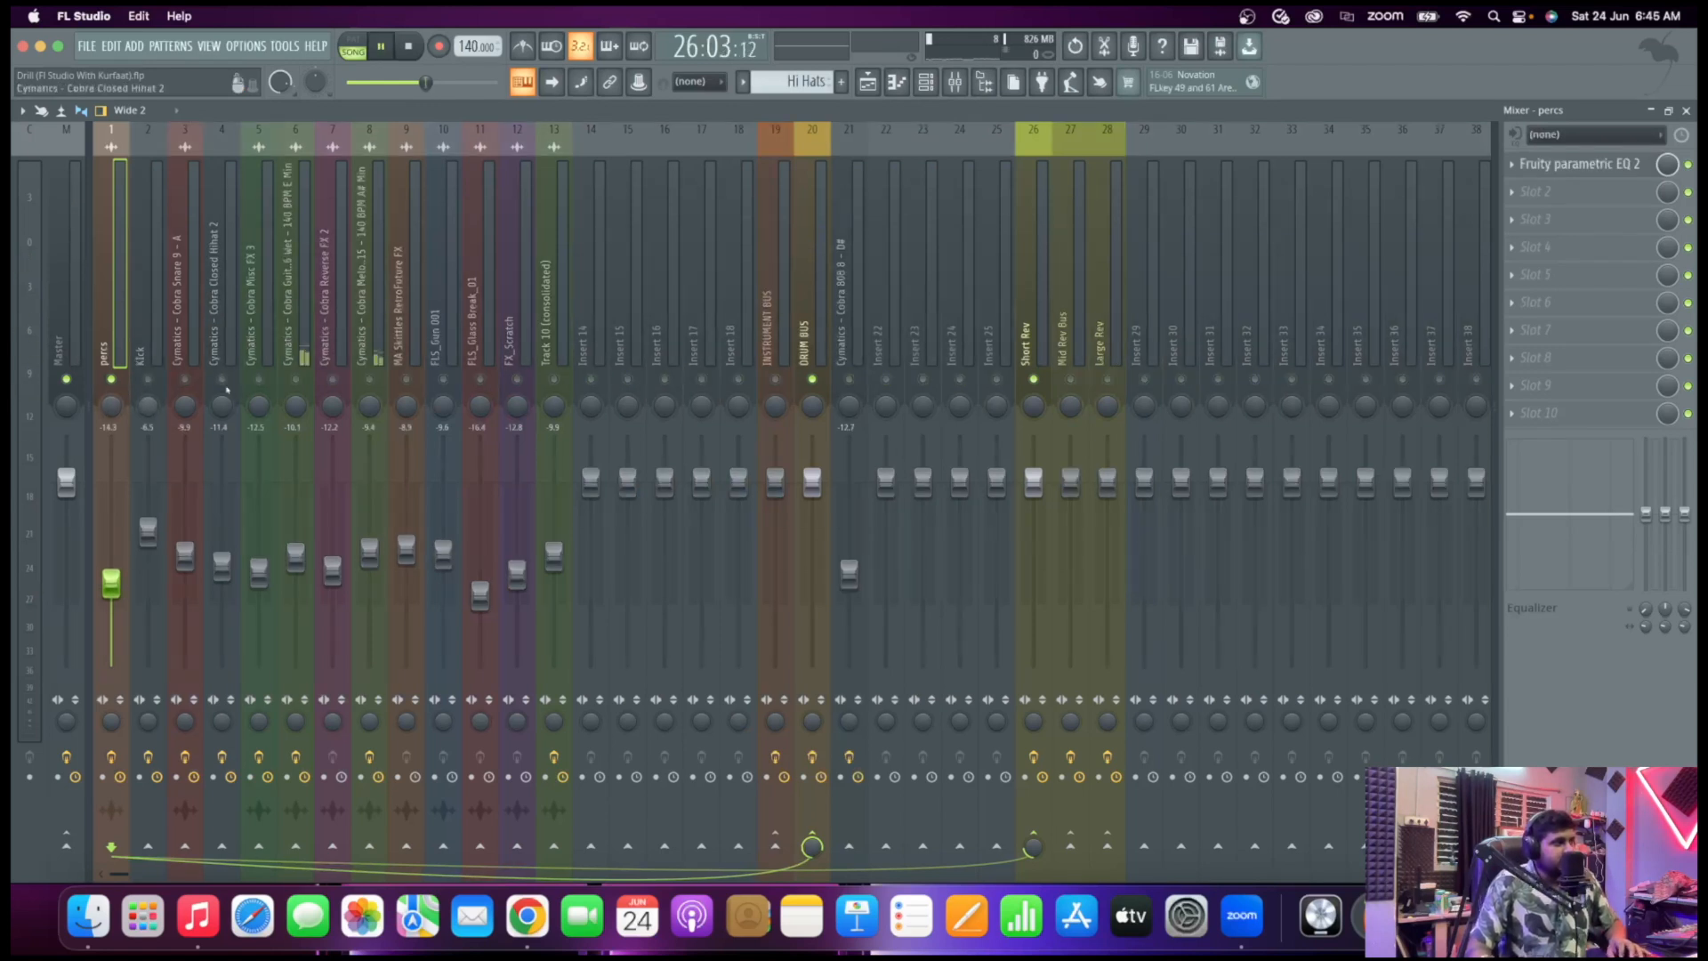
key(space)
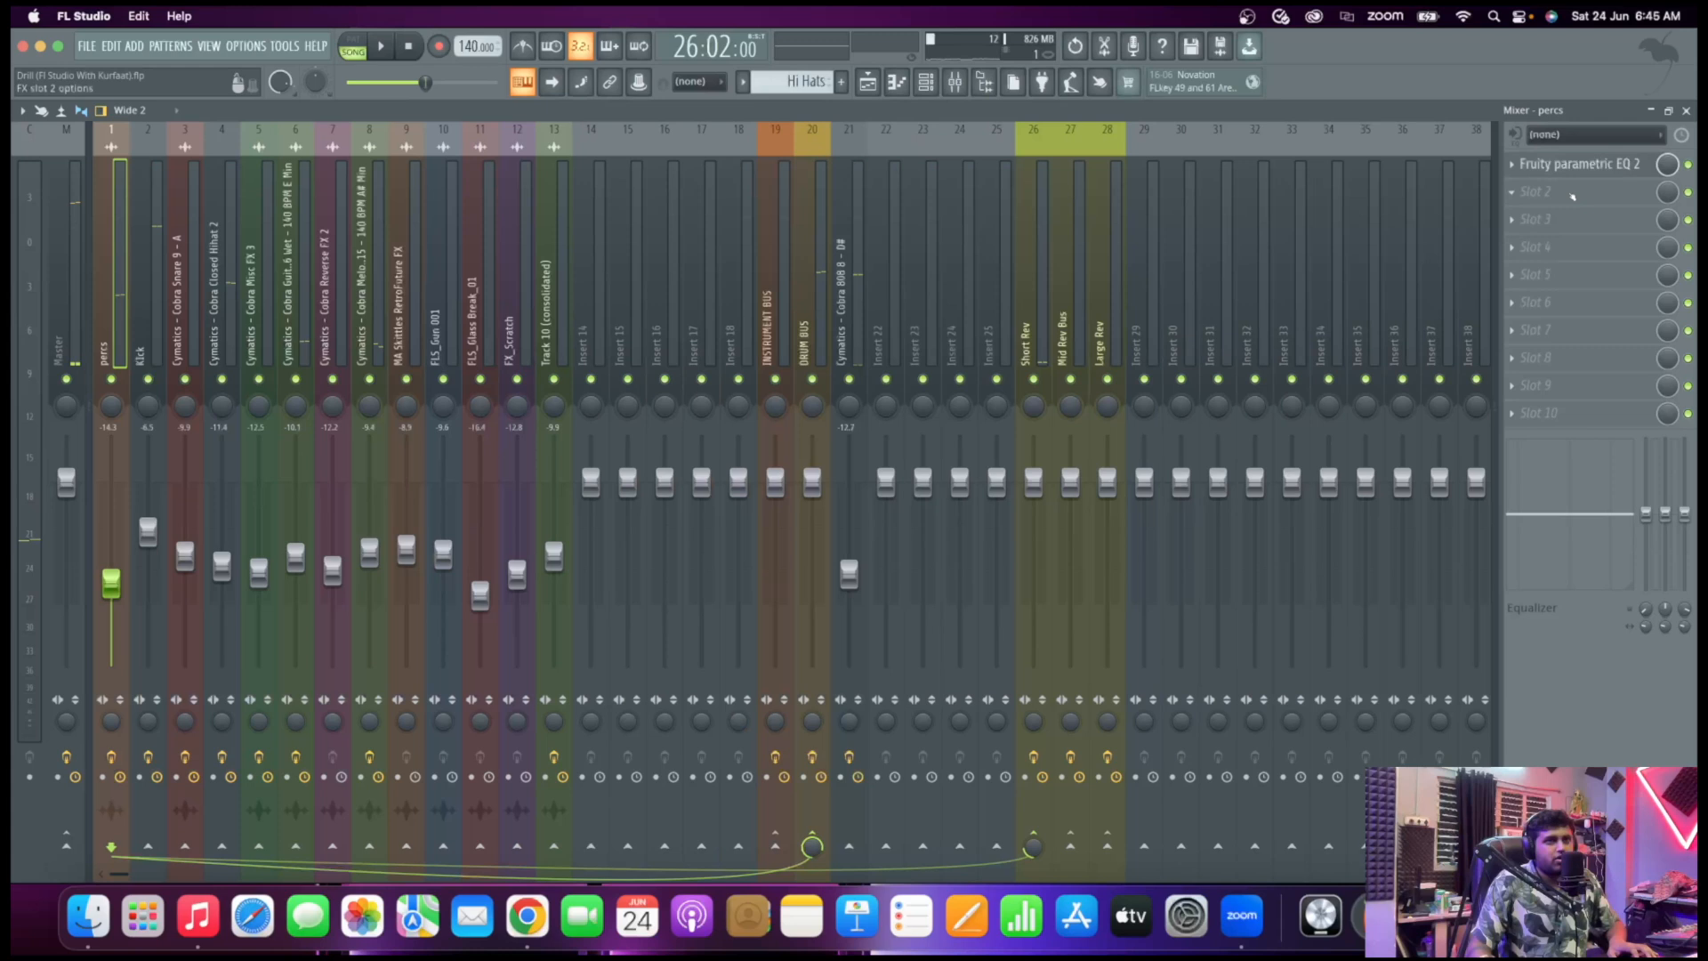
Add Fruity PanOMatic to the percs track's second effect slot, set its LFO target to panning and close the plugin
click(1519, 190)
click(1299, 62)
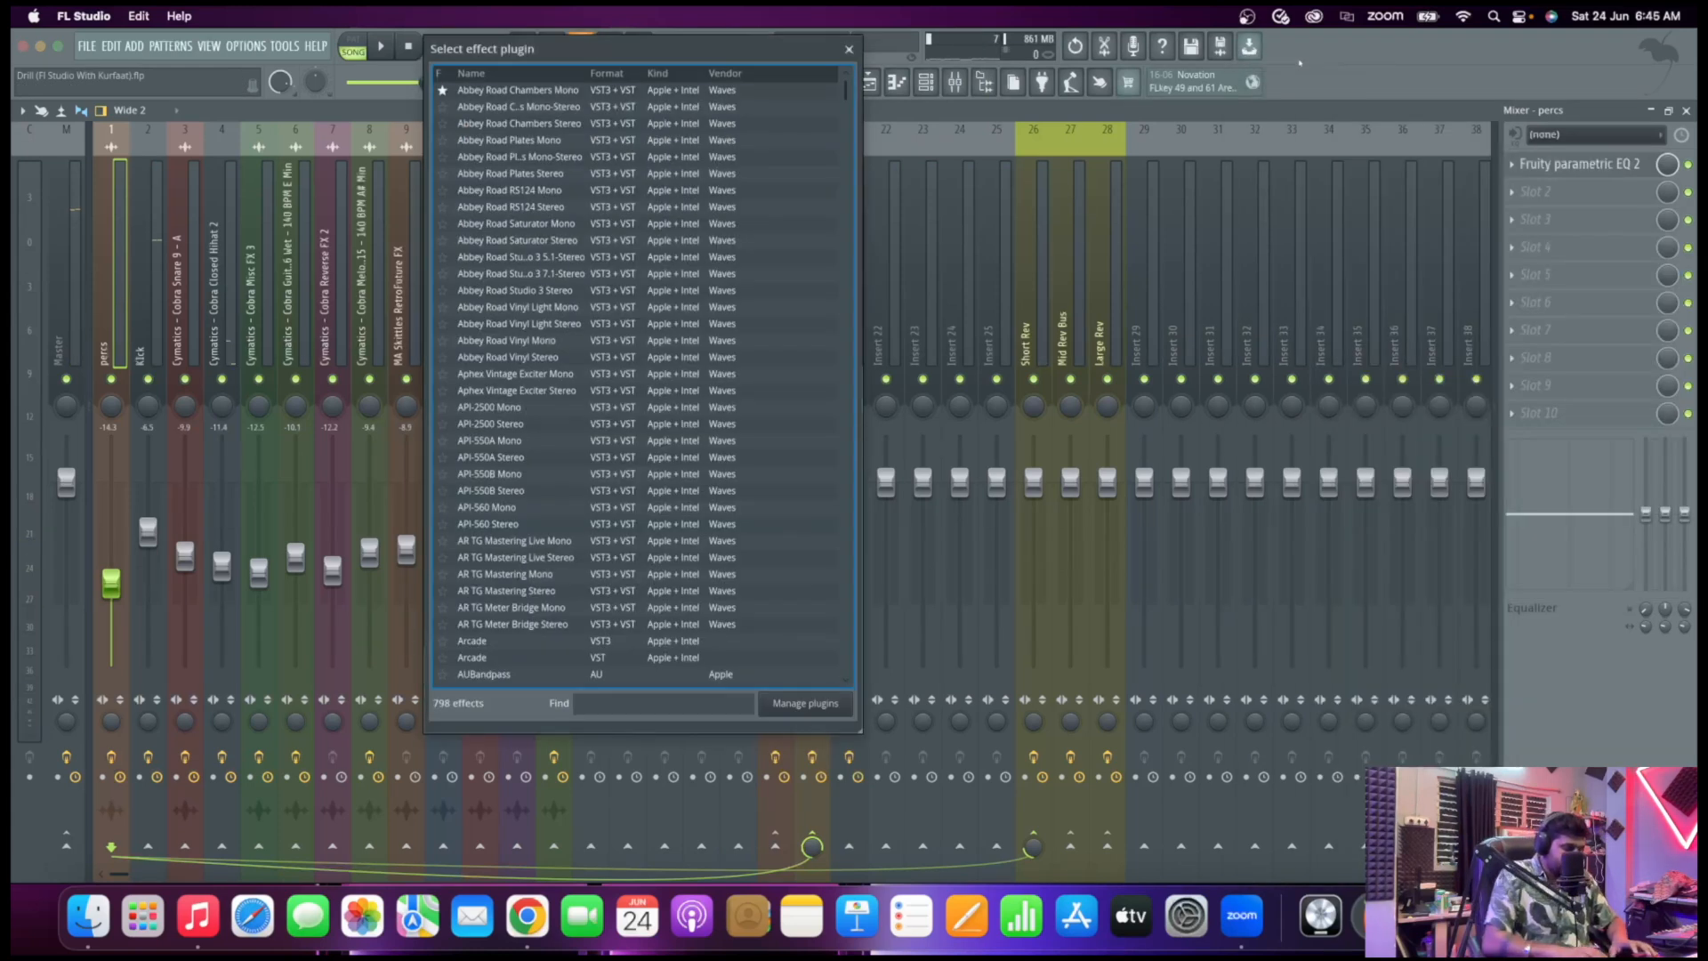
text(pan)
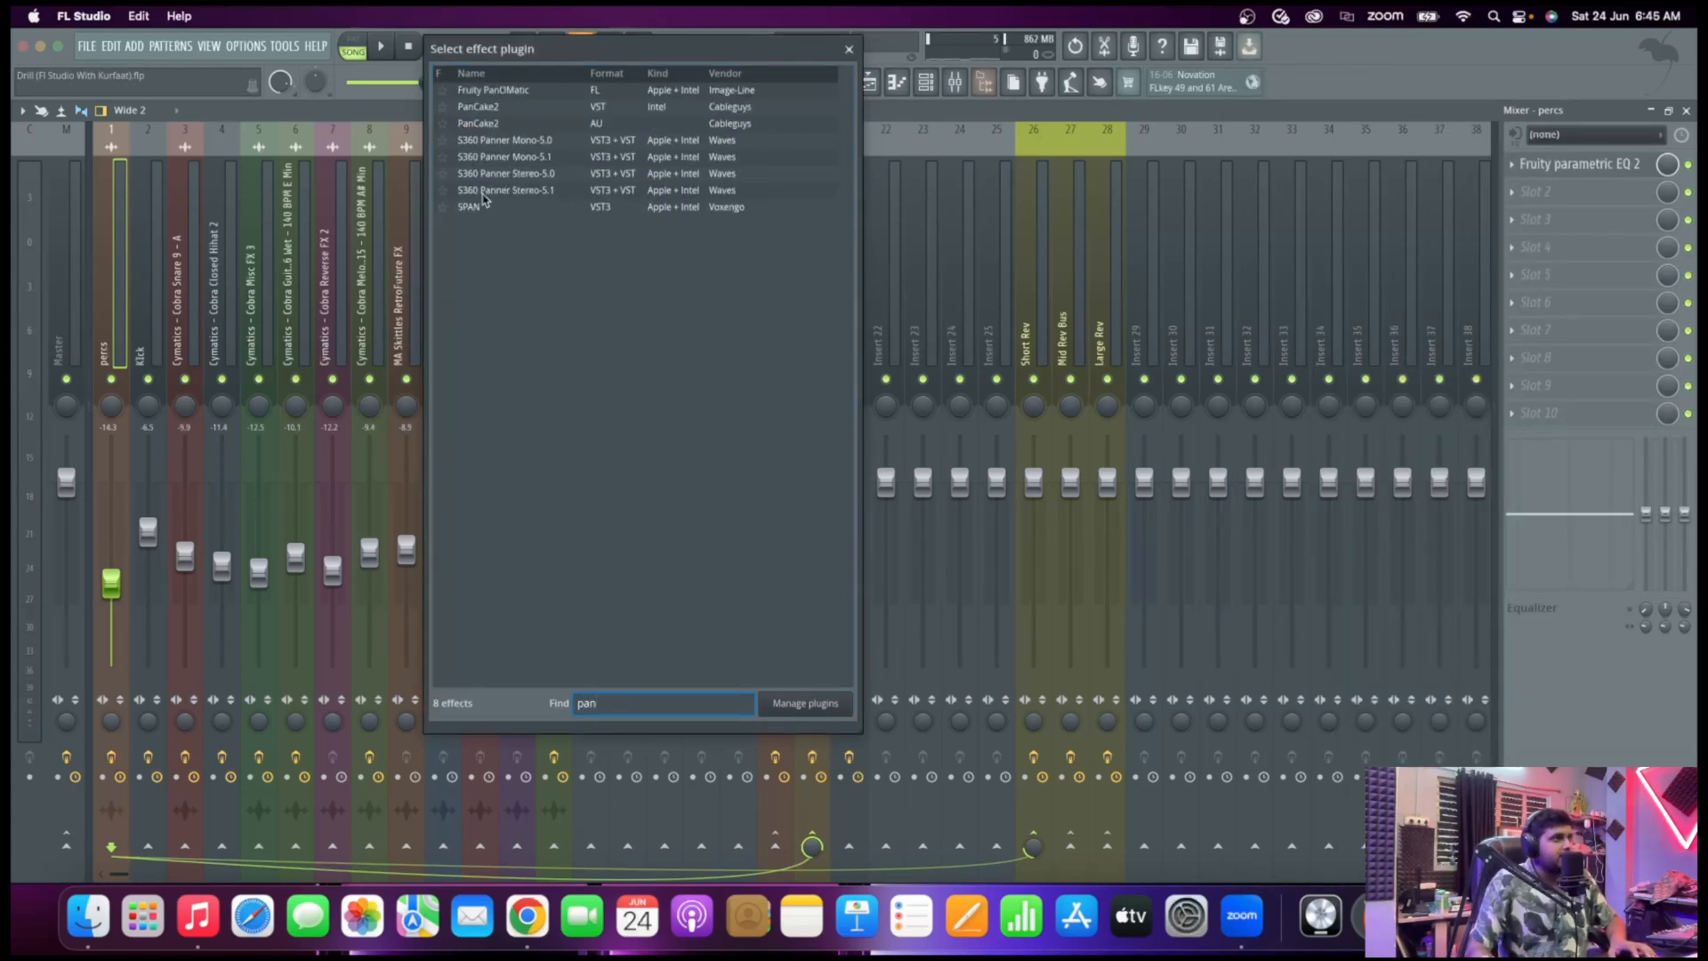
double_click(507, 91)
click(380, 310)
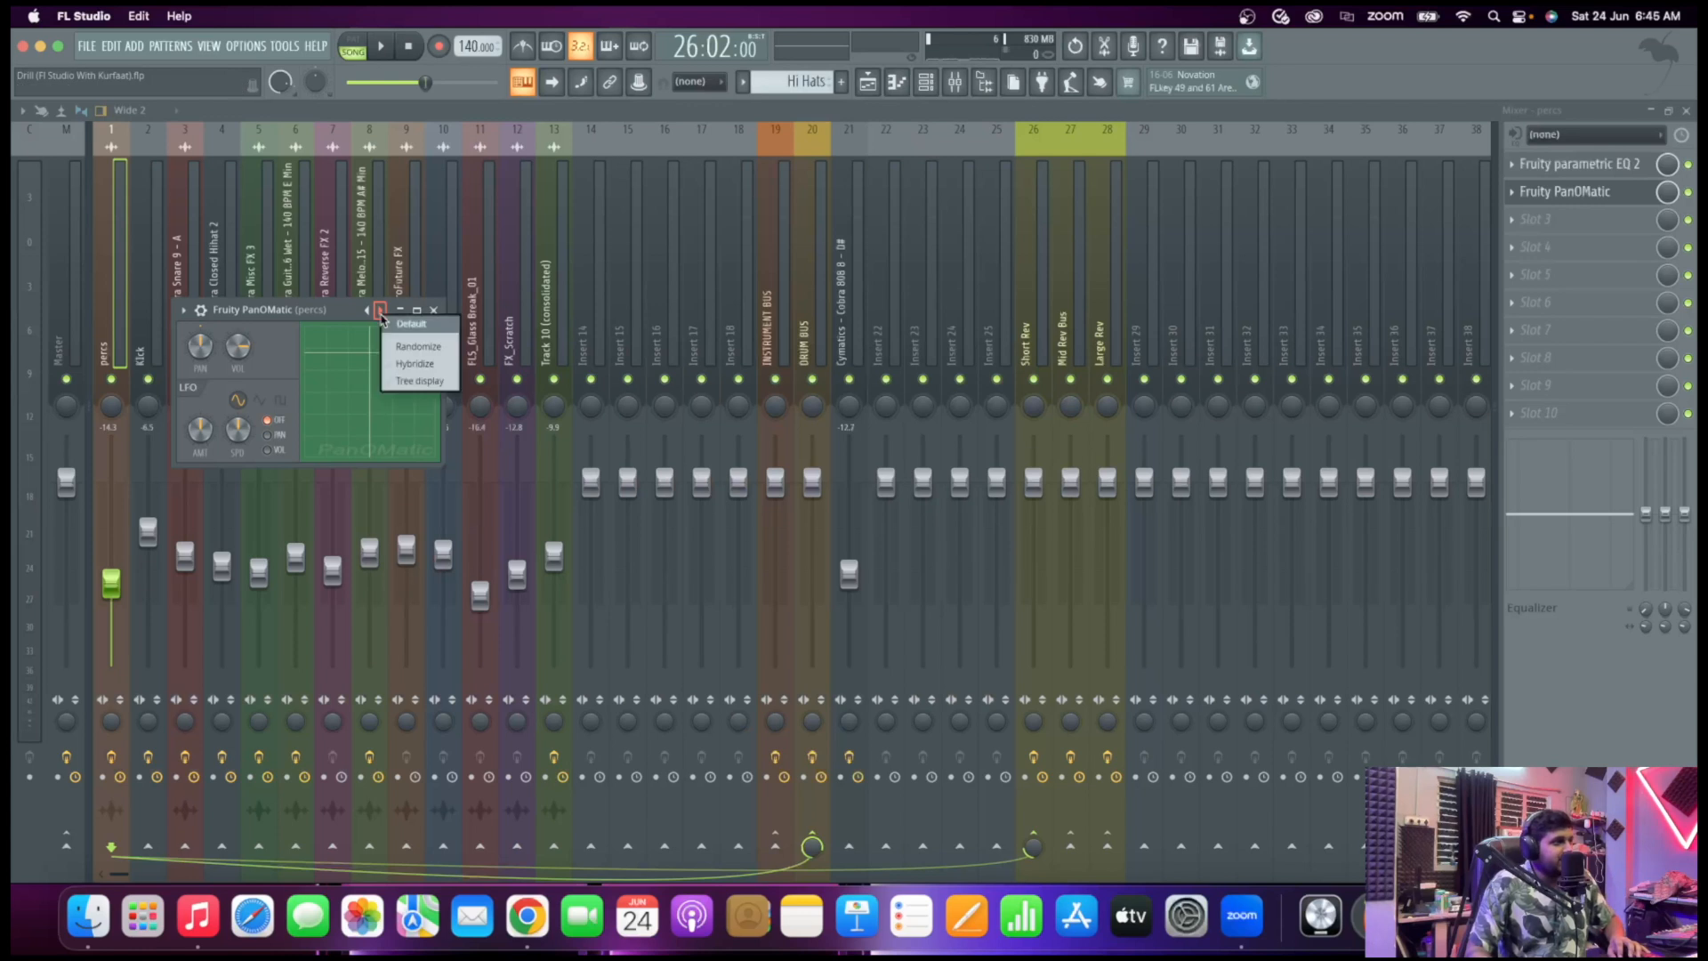
click(380, 314)
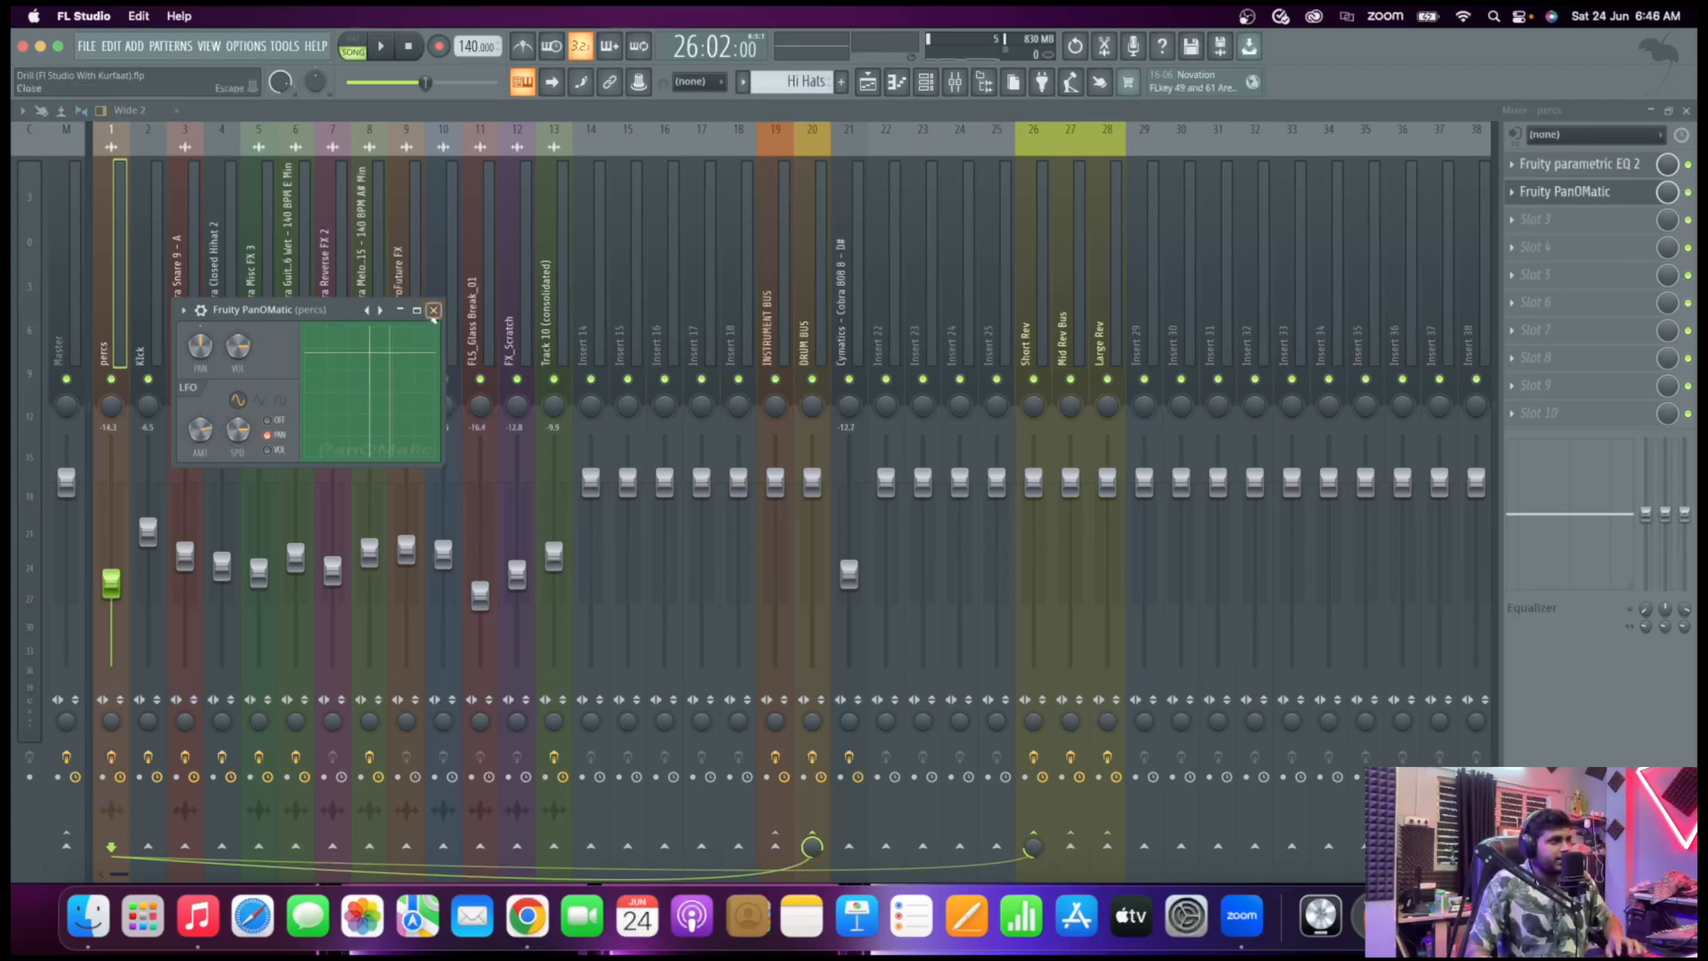
click(433, 310)
Audition the panned percs in the mix, lower the percs track's volume to -19.6 dB and resume playback
key(space)
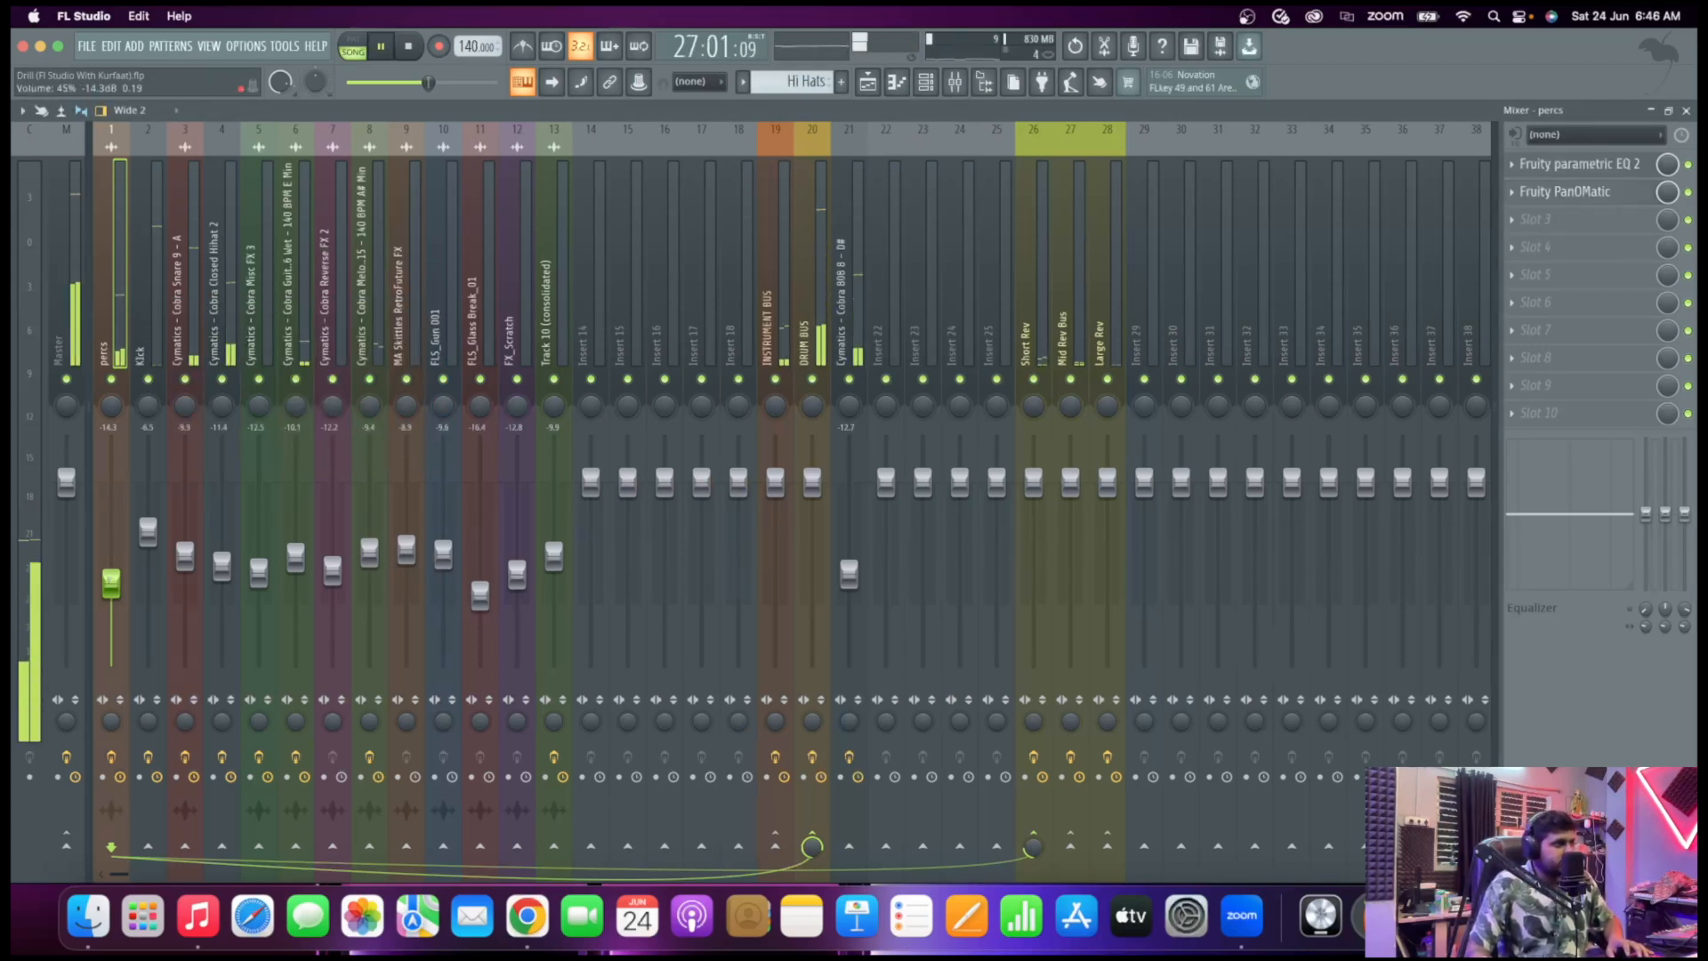
key(space)
drag(111, 583, 111, 610)
key(space)
Check the Kick, Closed Hihat and Guitar Loop mixer tracks against the full mix and stop playback
click(150, 318)
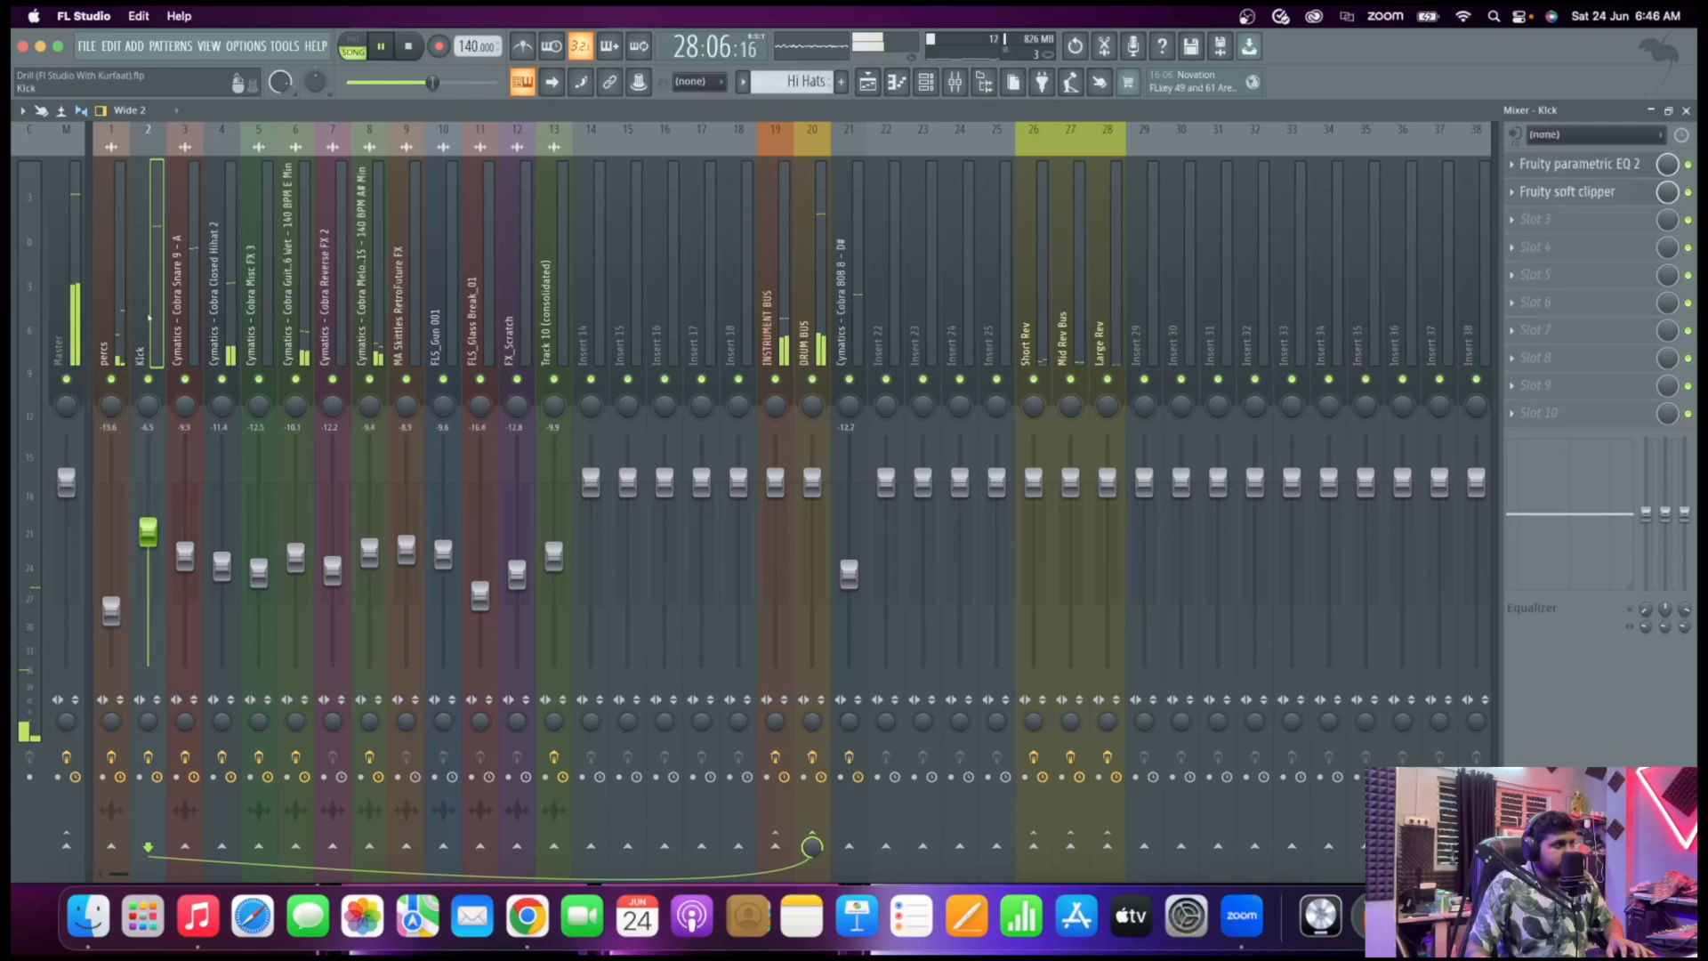
click(212, 534)
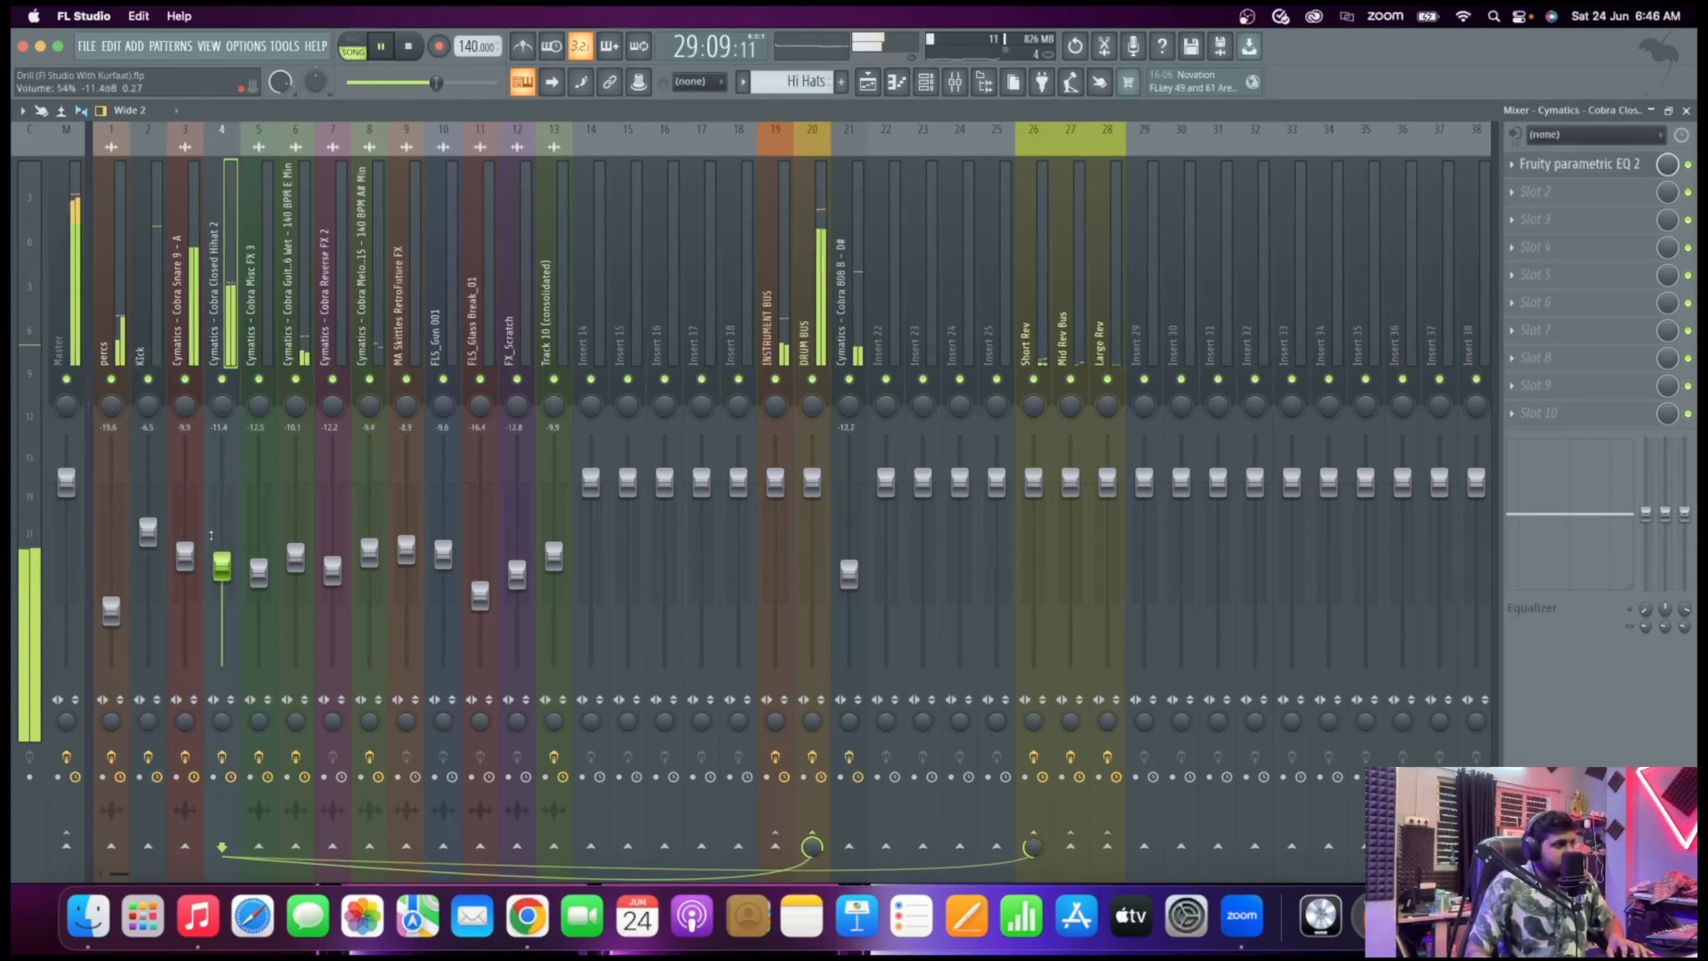
key(space)
click(287, 305)
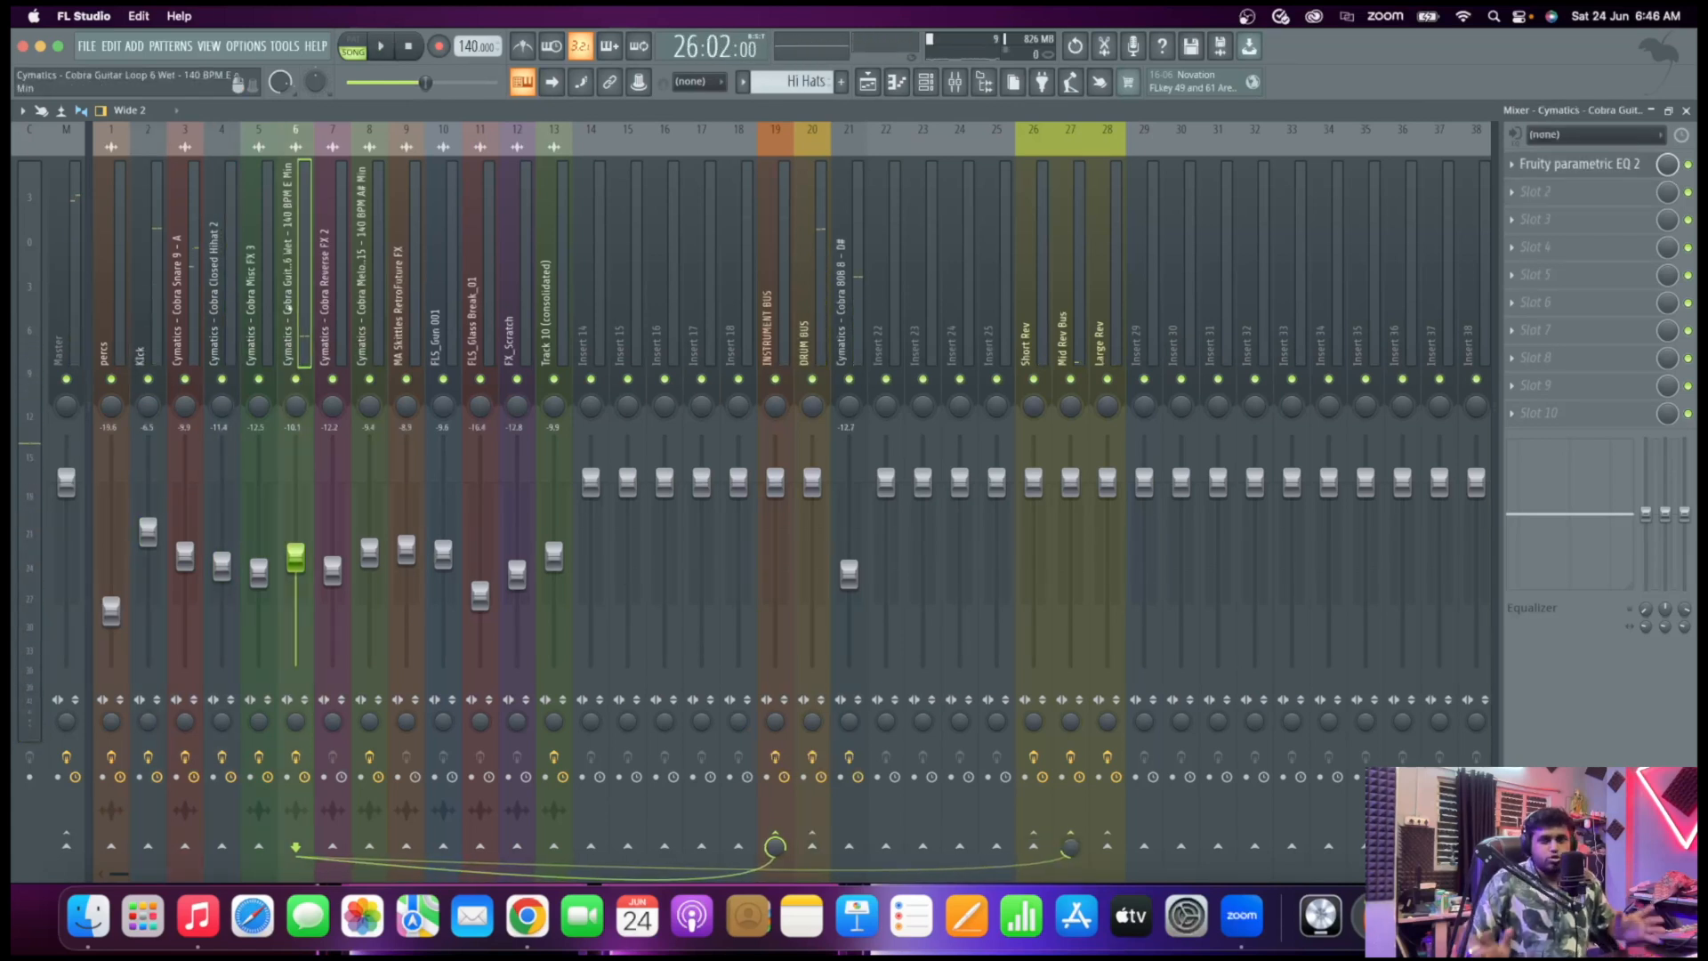